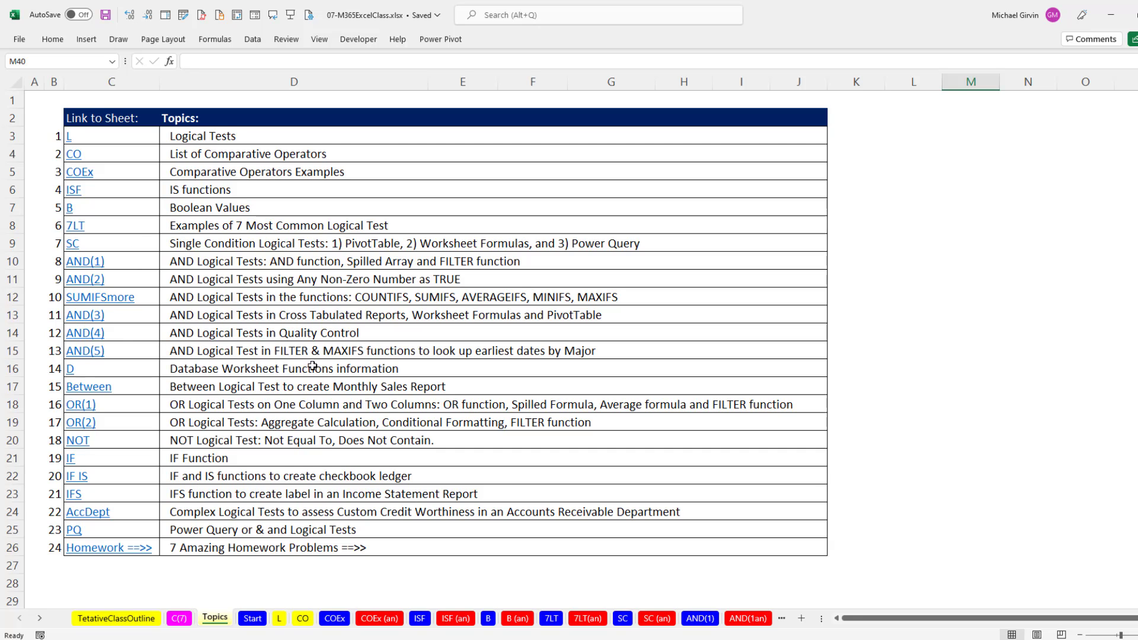
Open the Start worksheet and compare the logical test result in F22 with the Product and Sales Hurdle criteria in F16 and F17.
{"action": "left_click", "coordinate": [252, 618]}
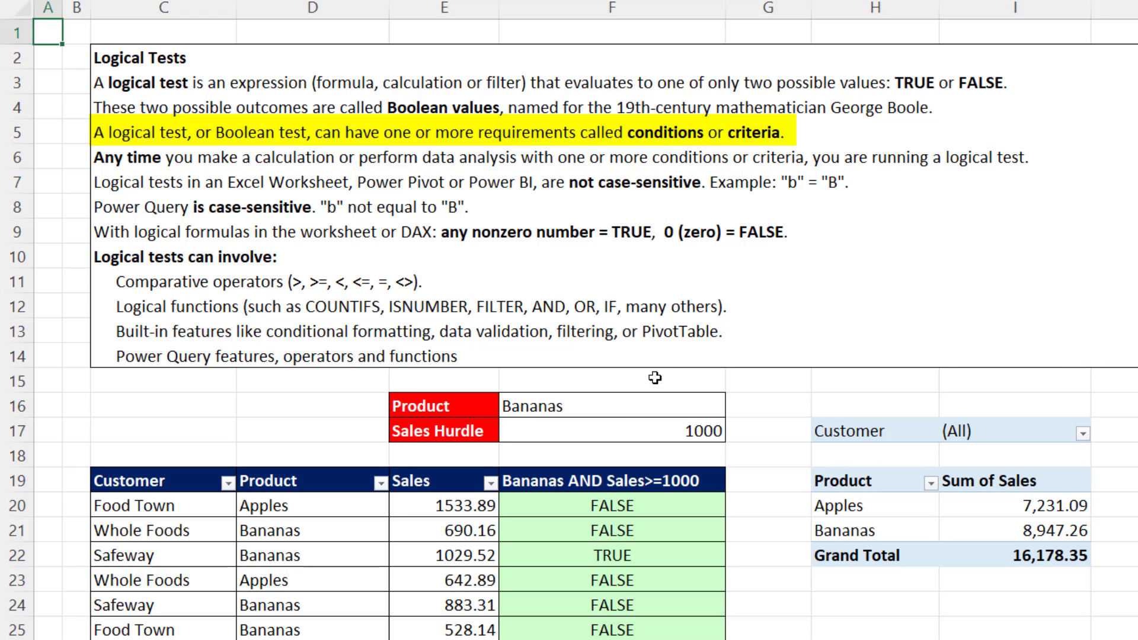
{"action": "left_click", "coordinate": [604, 555]}
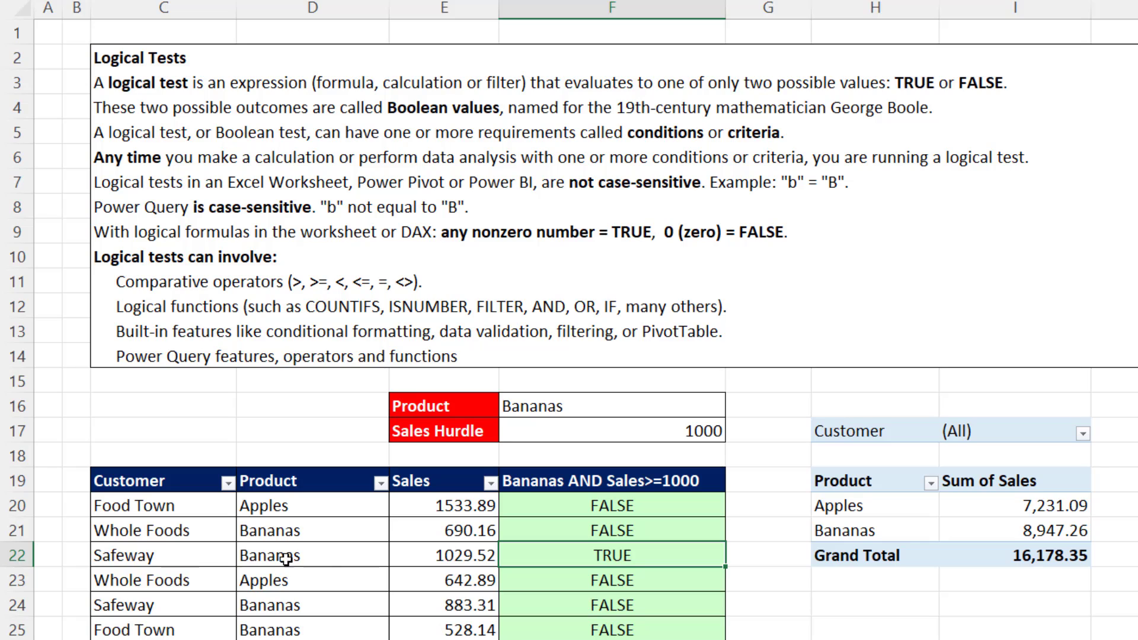
{"action": "left_click", "coordinate": [569, 409]}
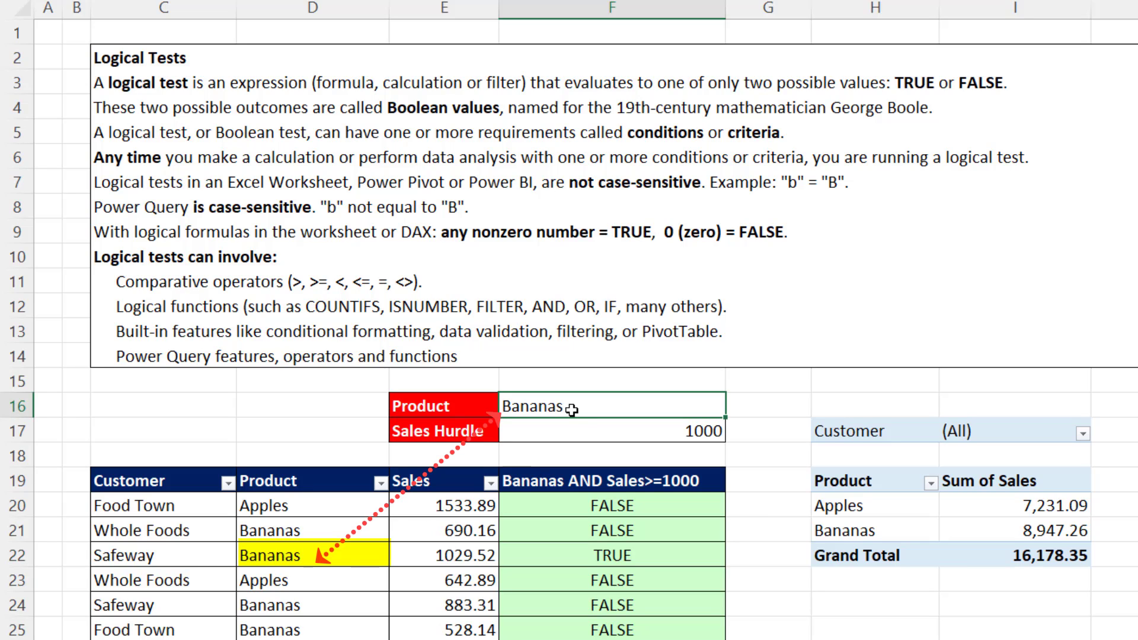
{"action": "left_click", "coordinate": [579, 434]}
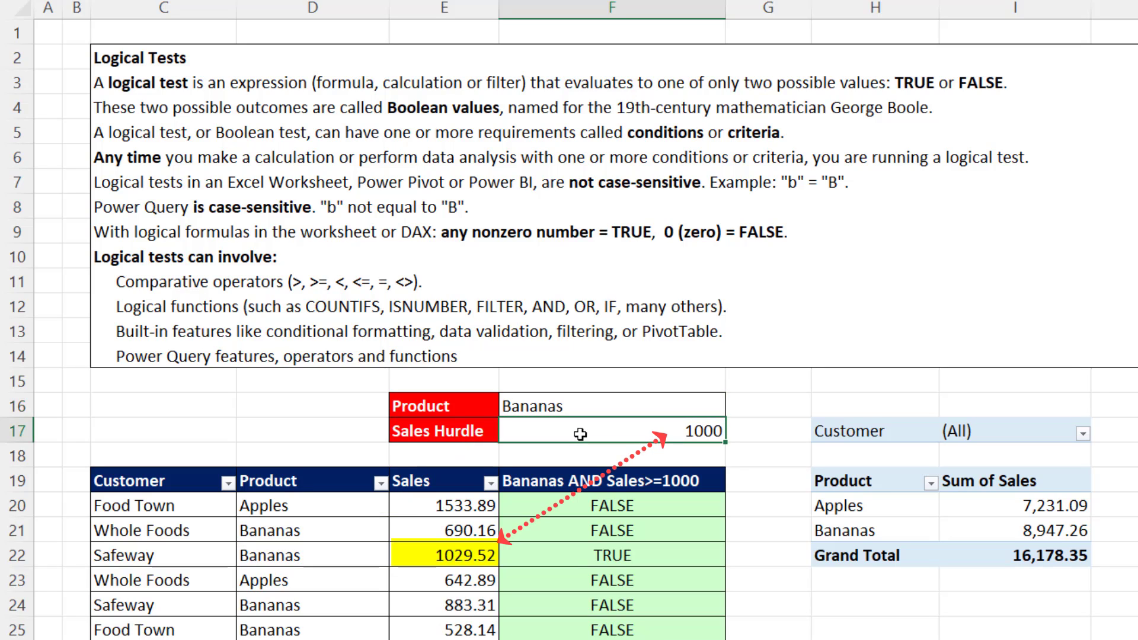
{"action": "left_click", "coordinate": [580, 407]}
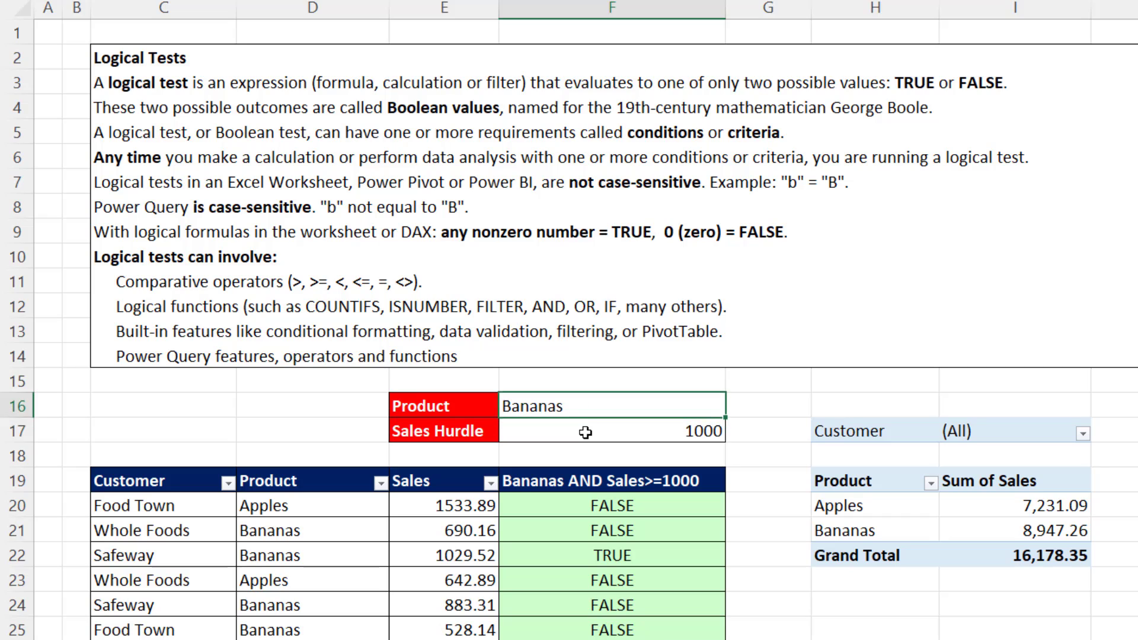
{"action": "left_click", "coordinate": [586, 432]}
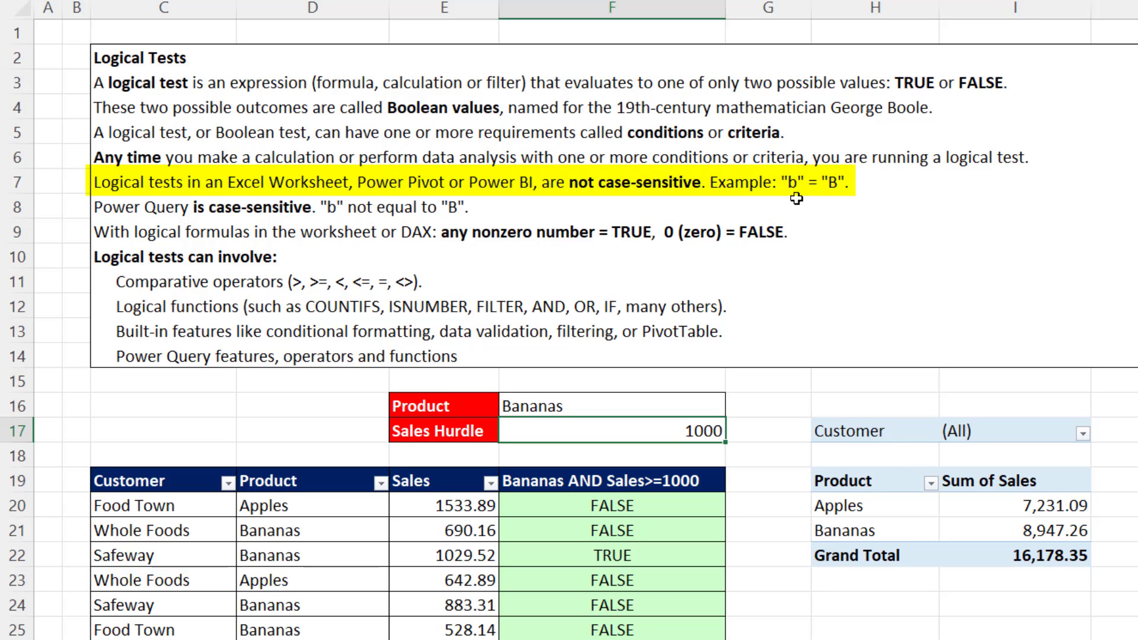
Inspect the Product criterion in F16 and the AND formula in F22, leaving both contents as they are.
{"action": "double_click", "coordinate": [513, 406]}
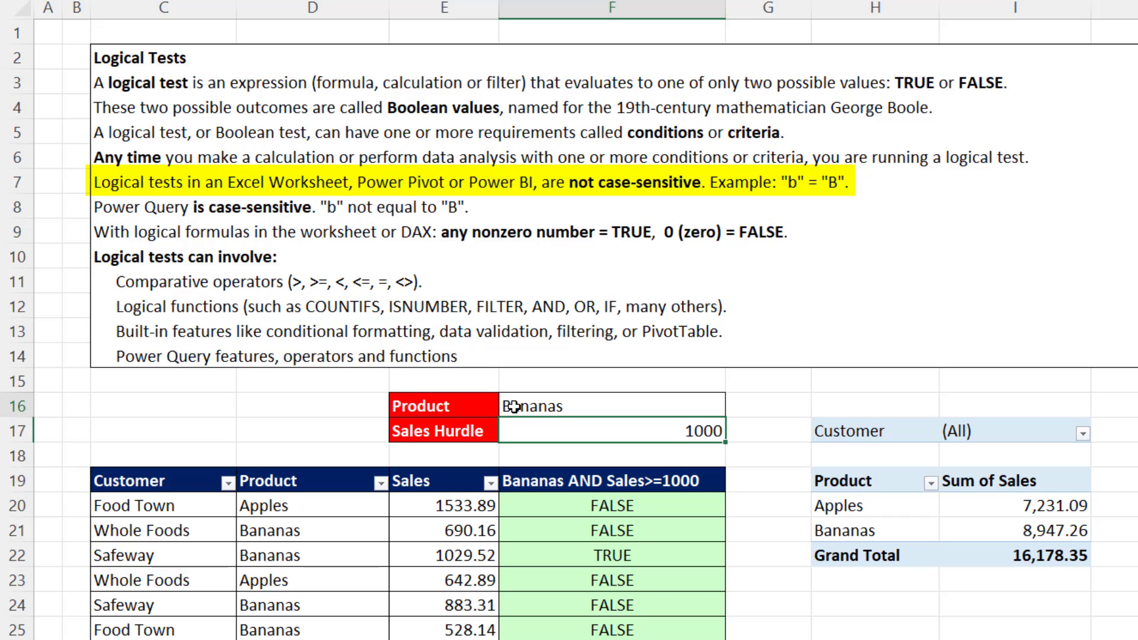
{"action": "left_click", "coordinate": [618, 557]}
{"action": "double_click", "coordinate": [617, 556]}
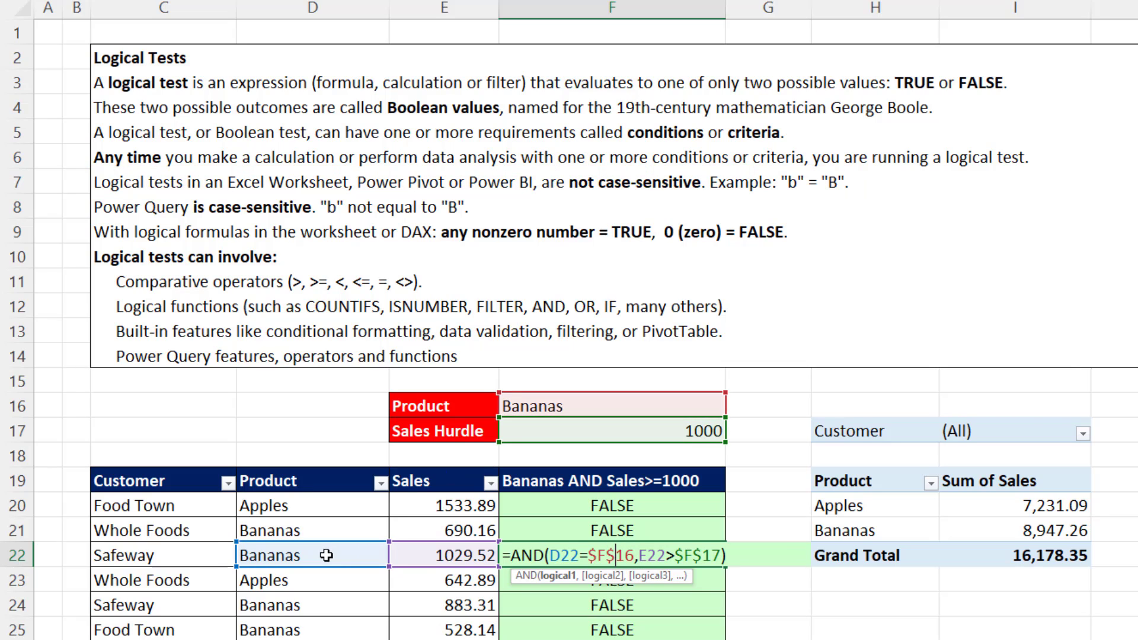
{"action": "key", "text": "ctrl+Return"}
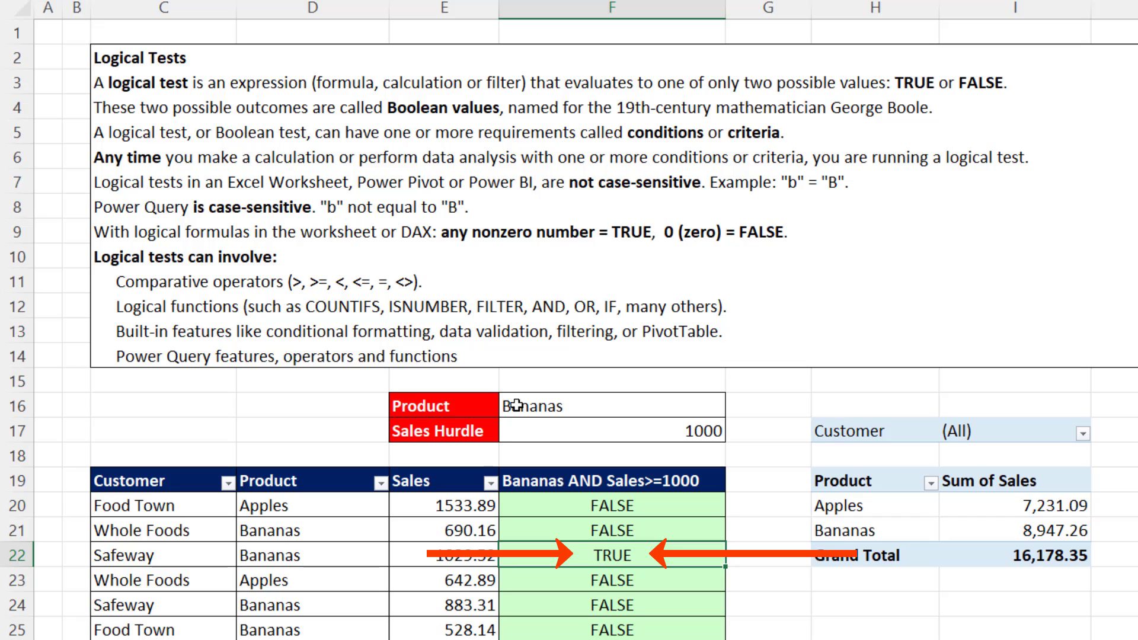
Change the Product criterion in F16 to lowercase "bananas" to test case sensitivity, and undo the edit.
{"action": "double_click", "coordinate": [514, 408]}
{"action": "key", "text": "BackSpace"}
{"action": "type", "text": "b"}
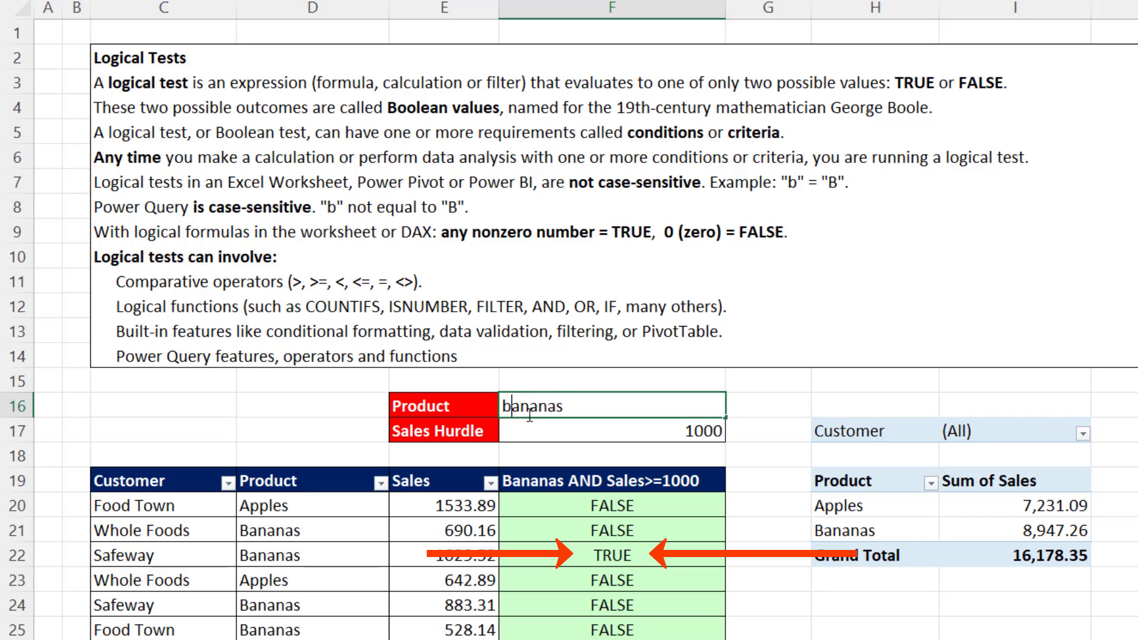
{"action": "key", "text": "ctrl+Return"}
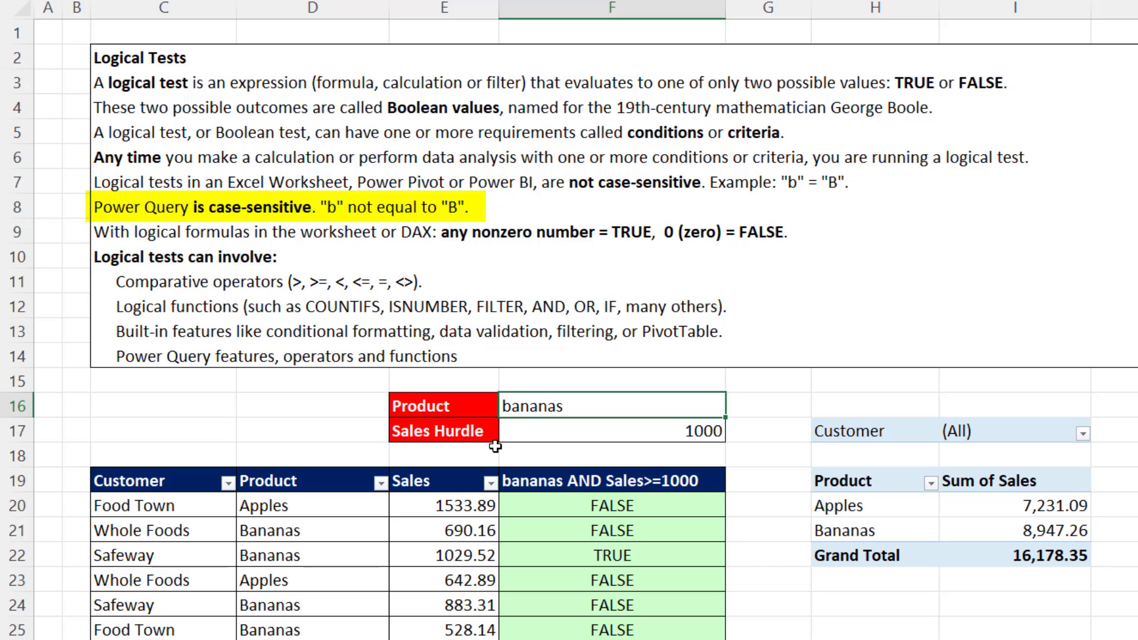
{"action": "key", "text": "ctrl+z"}
{"action": "key", "text": "ctrl+z"}
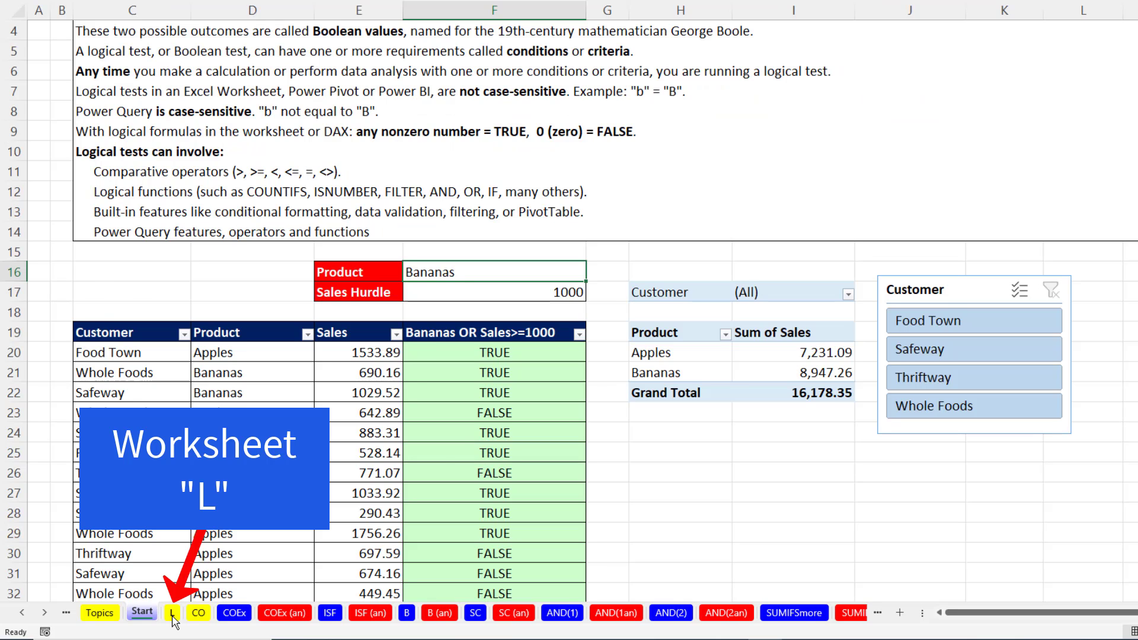
Open the L worksheet and read through the types of logical tests down to the examples of logical tests.
{"action": "left_click", "coordinate": [173, 615]}
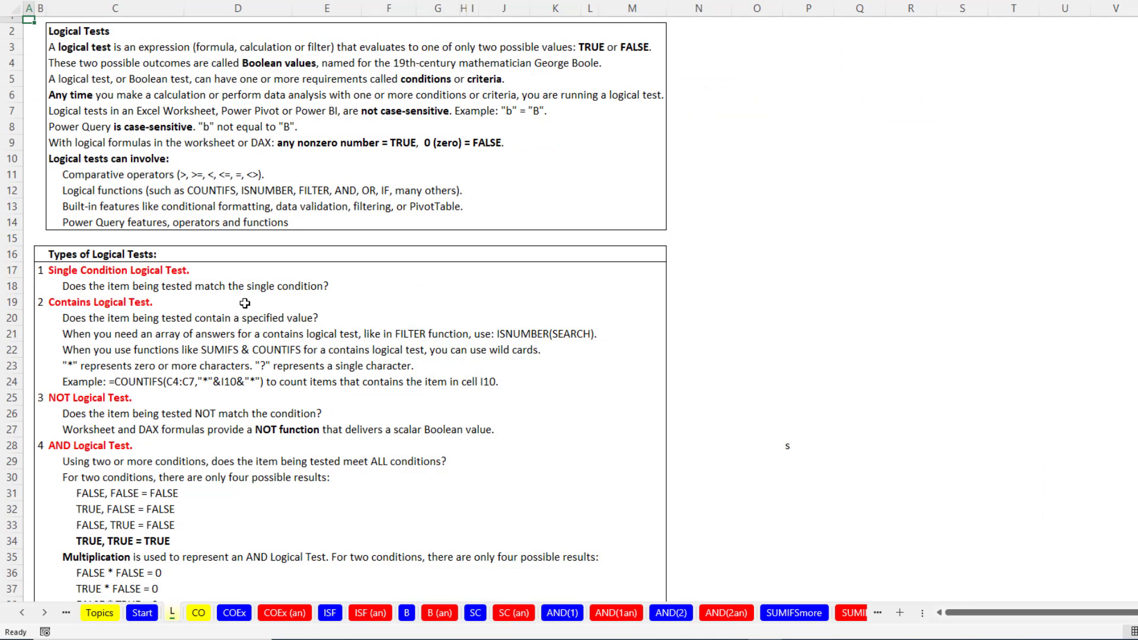
{"action": "scroll", "coordinate": [253, 331], "scroll_direction": "down", "scroll_amount": 7}
{"action": "scroll", "coordinate": [253, 332], "scroll_direction": "down", "scroll_amount": 12}
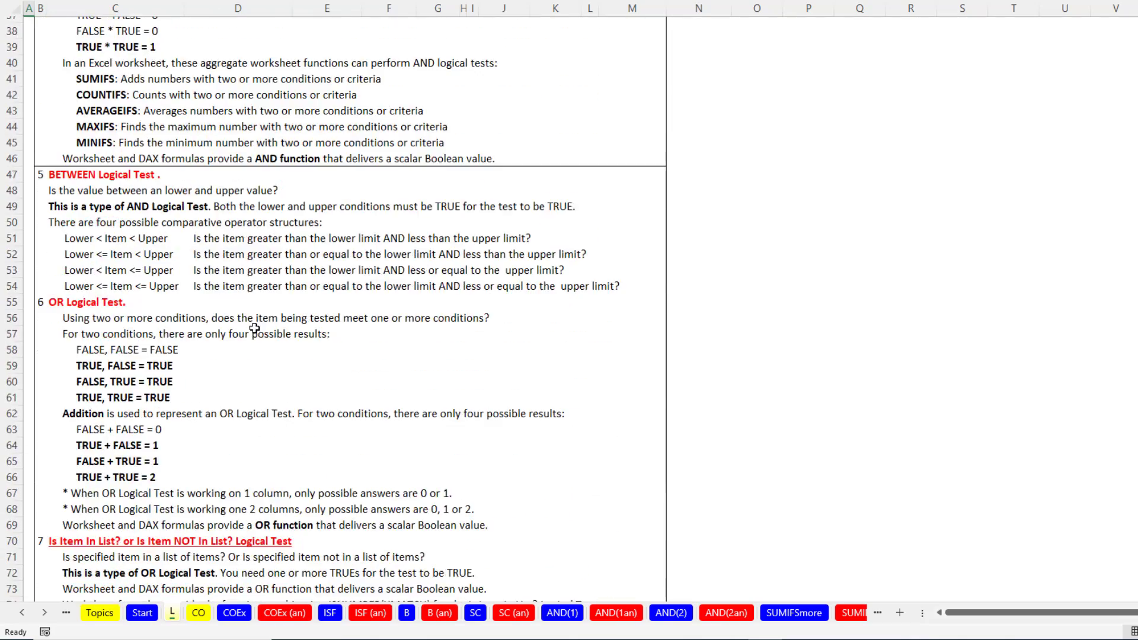
{"action": "scroll", "coordinate": [251, 335], "scroll_direction": "down", "scroll_amount": 6}
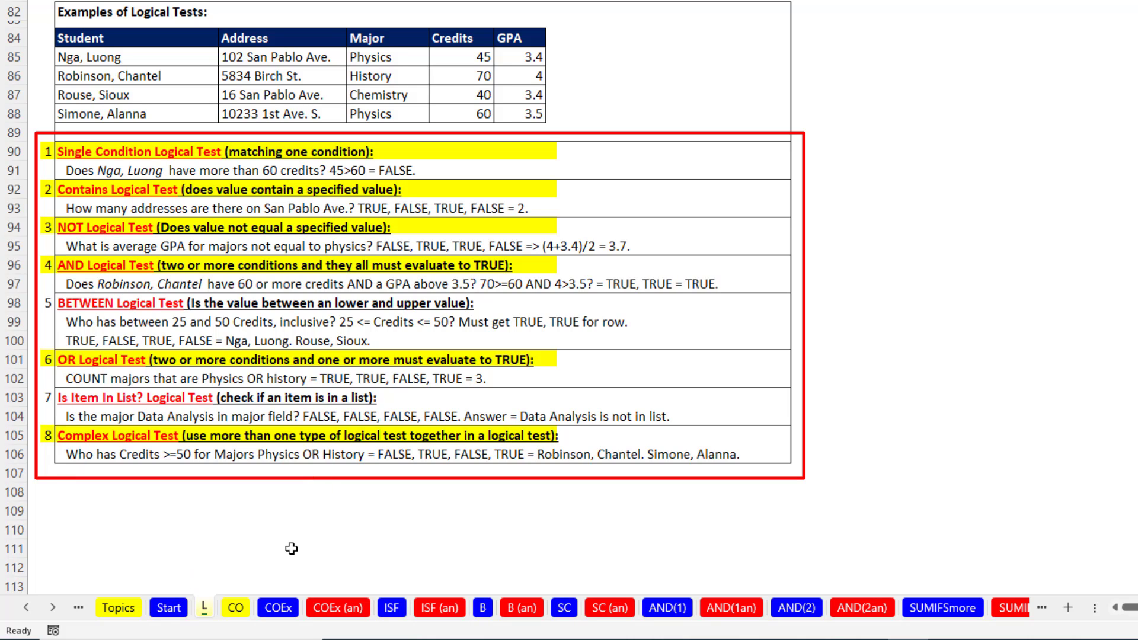
Return to the Start worksheet and select the Apples Sum of Sales value in the PivotTable to examine it.
{"action": "left_click", "coordinate": [142, 612]}
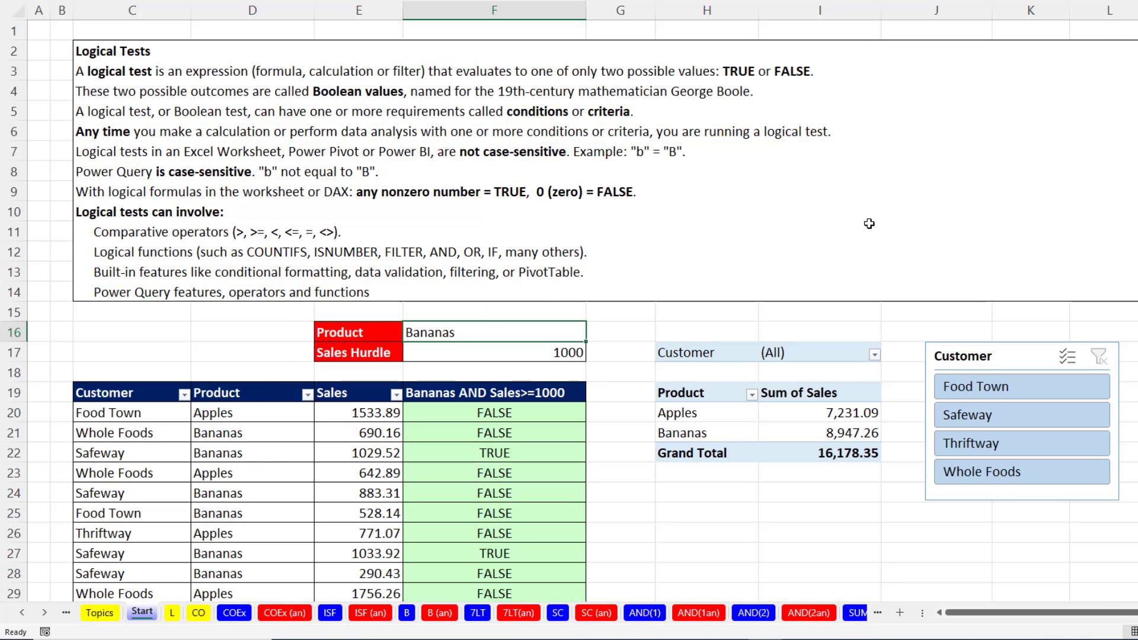
{"action": "mouse_move", "coordinate": [820, 413]}
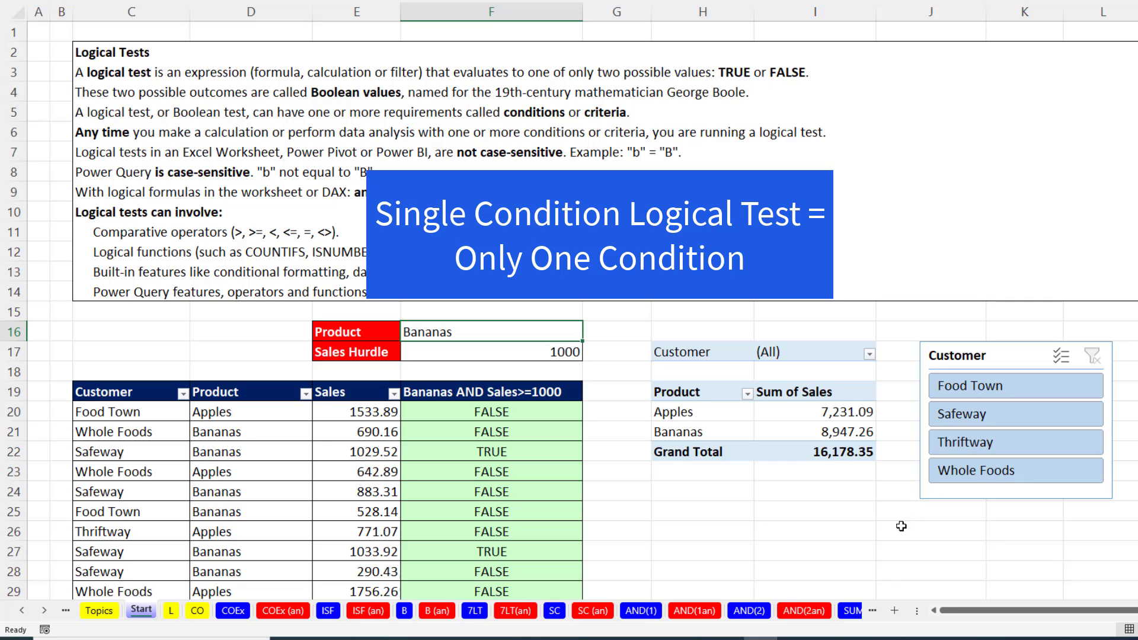
{"action": "left_click", "coordinate": [832, 411]}
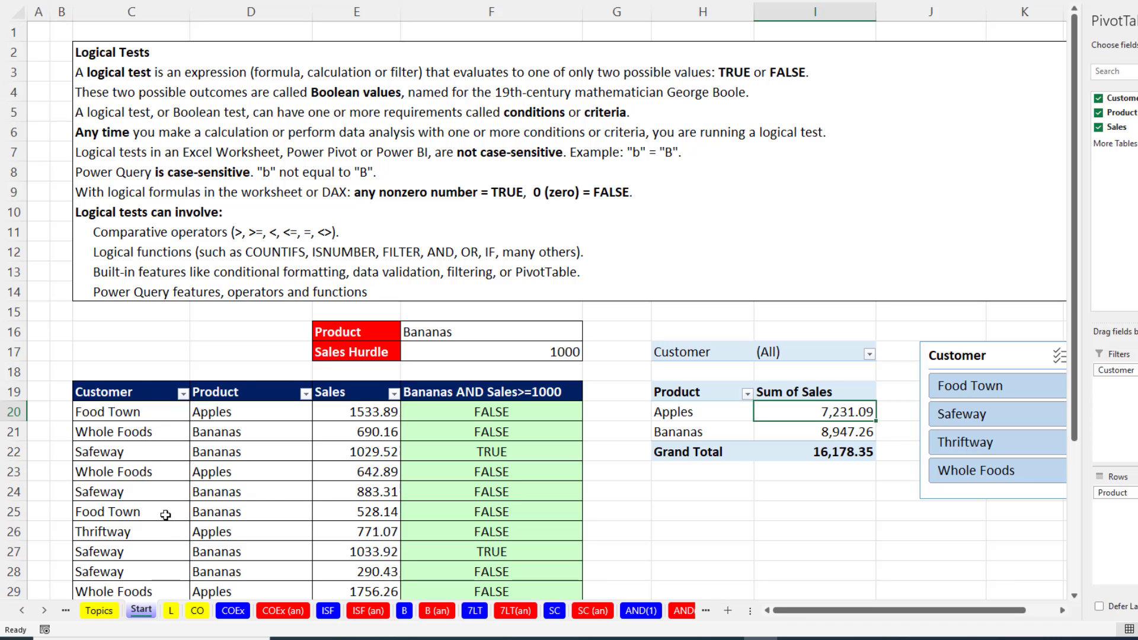
Filter the Customer column of the sales table to show only Thriftway.
{"action": "left_click", "coordinate": [182, 393]}
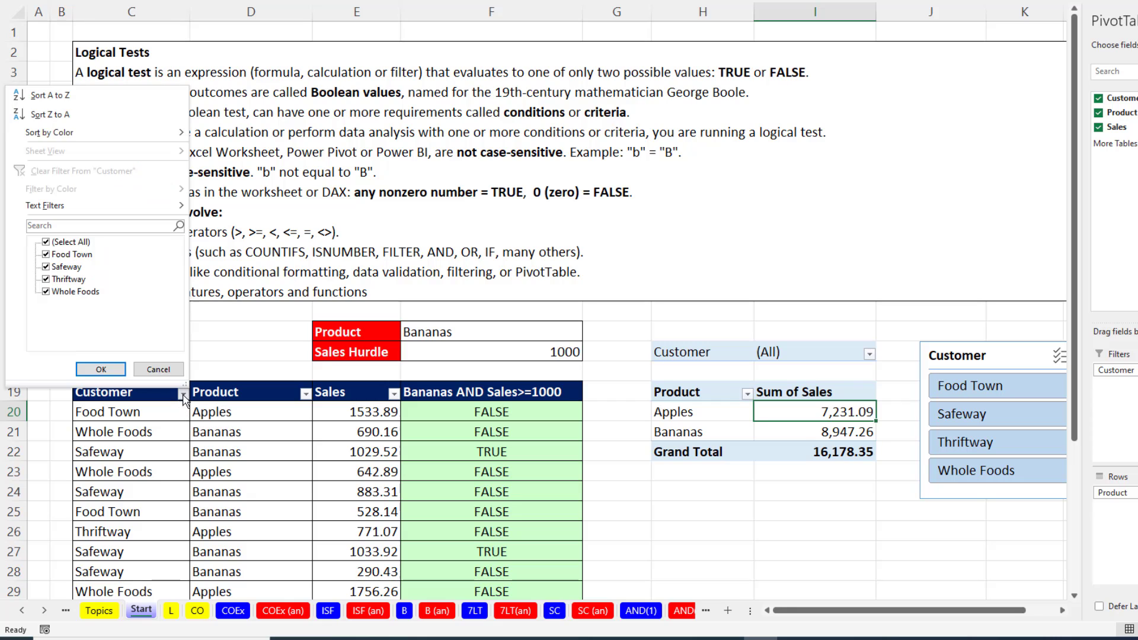
{"action": "left_click", "coordinate": [46, 242]}
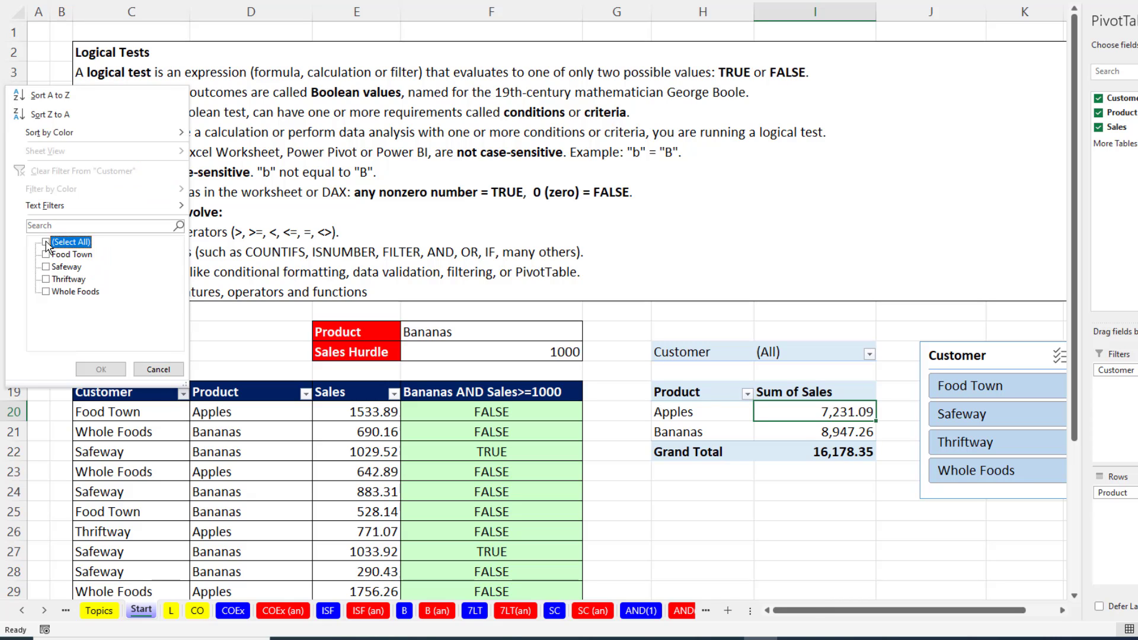
{"action": "left_click", "coordinate": [46, 280]}
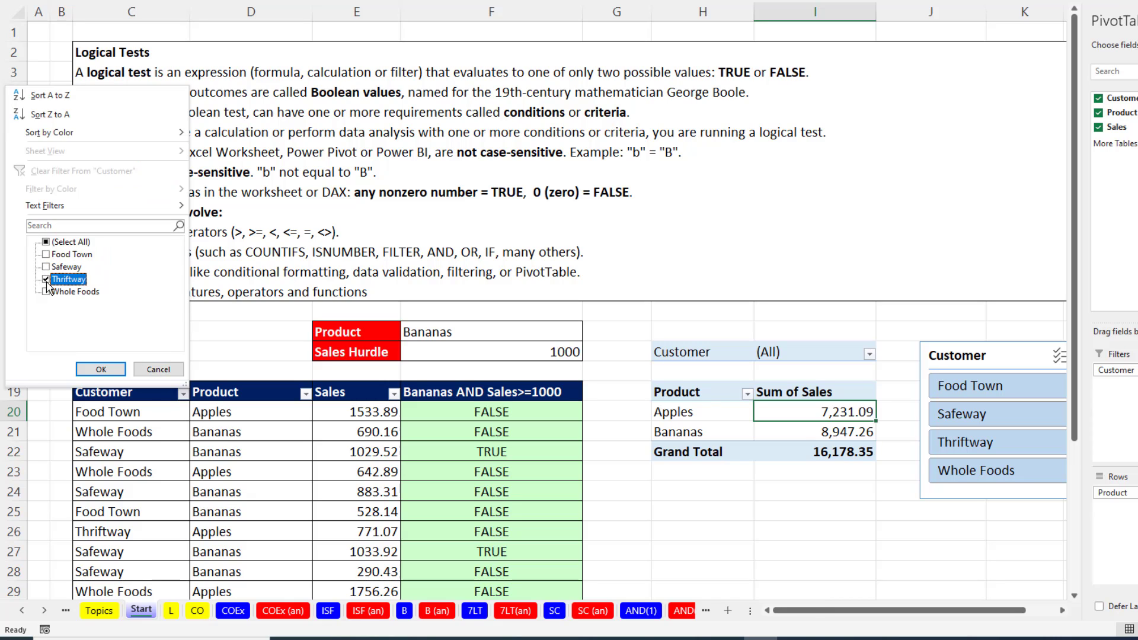
{"action": "left_click", "coordinate": [100, 370]}
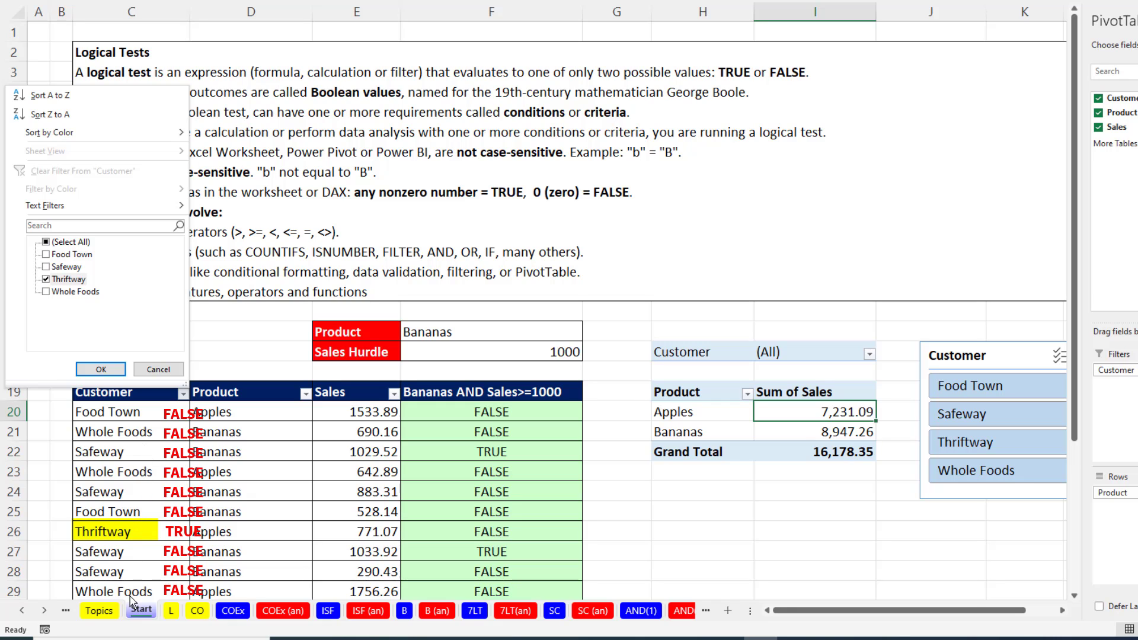
{"action": "left_click", "coordinate": [107, 370]}
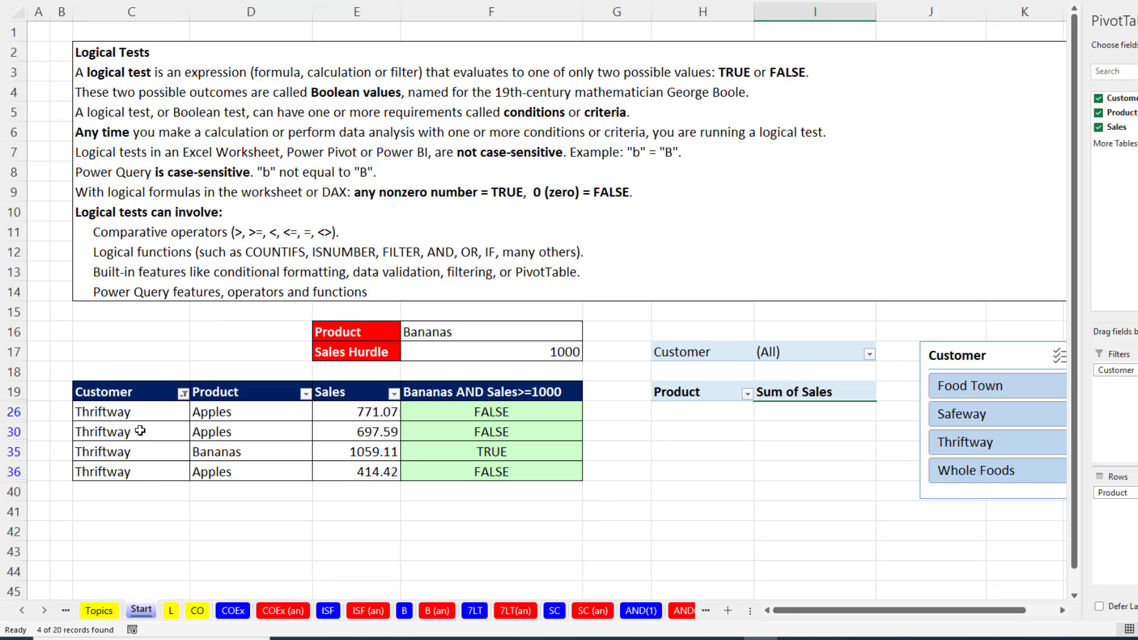
Undo the Thriftway filter on the Customer column.
{"action": "left_click", "coordinate": [183, 394]}
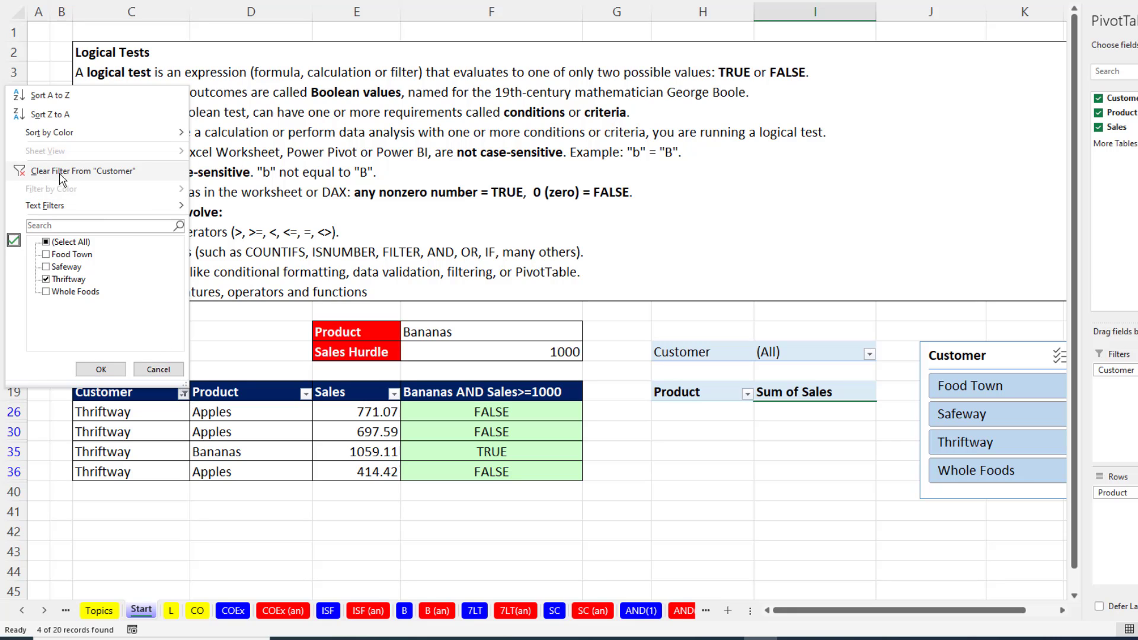
{"action": "key", "text": "Escape"}
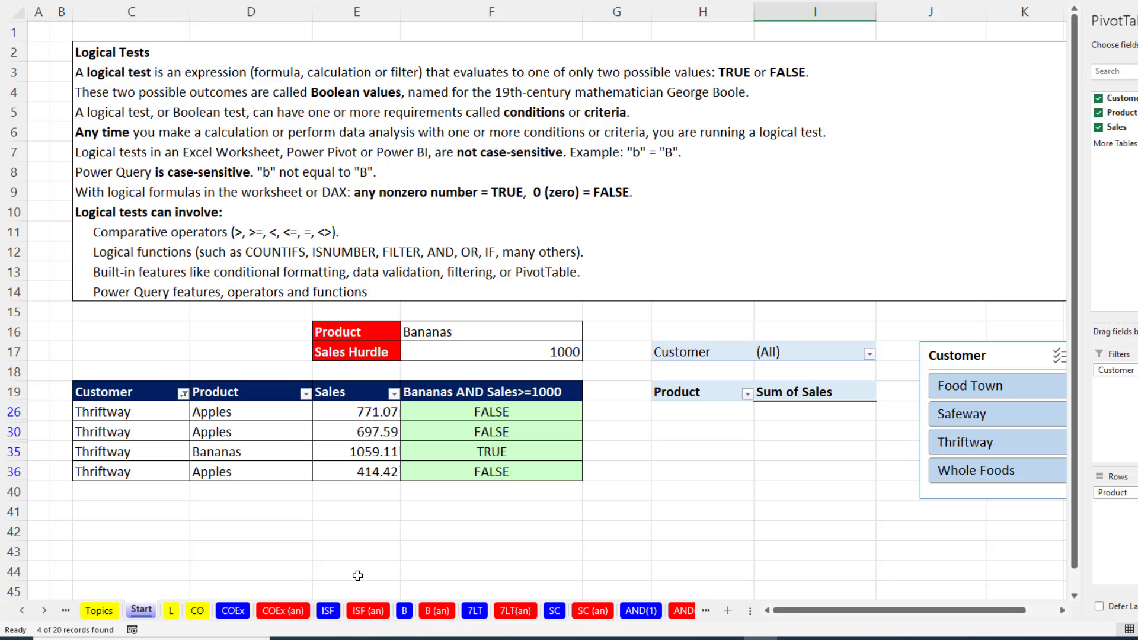
{"action": "key", "text": "ctrl+z"}
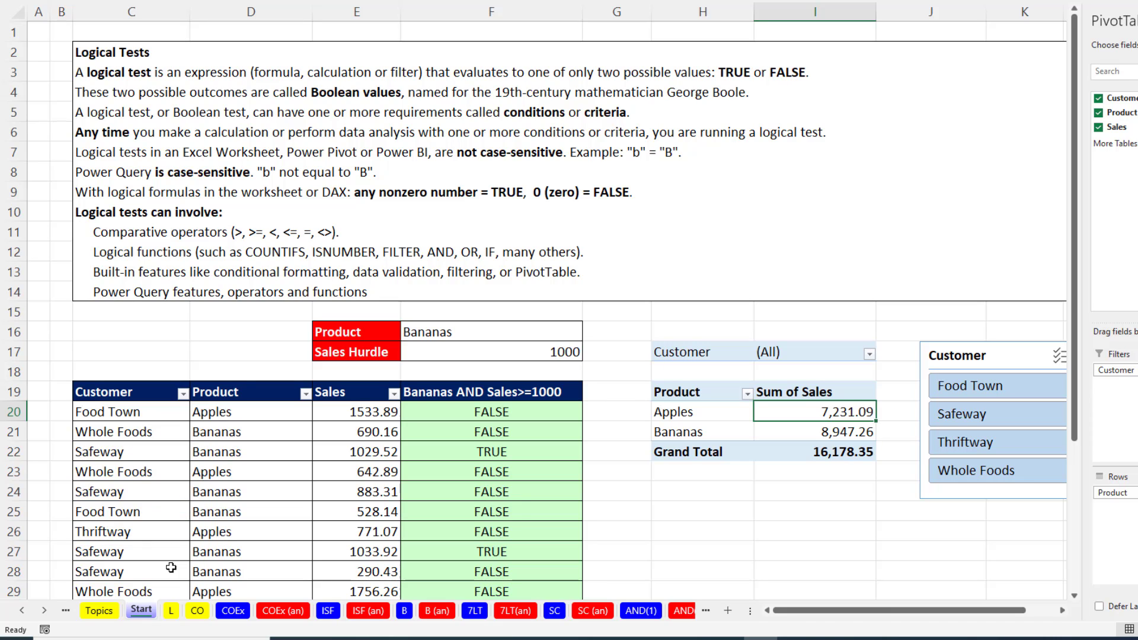
Apply a Contains text filter with "way" to the Customer column, and undo the filter.
{"action": "left_click", "coordinate": [183, 393]}
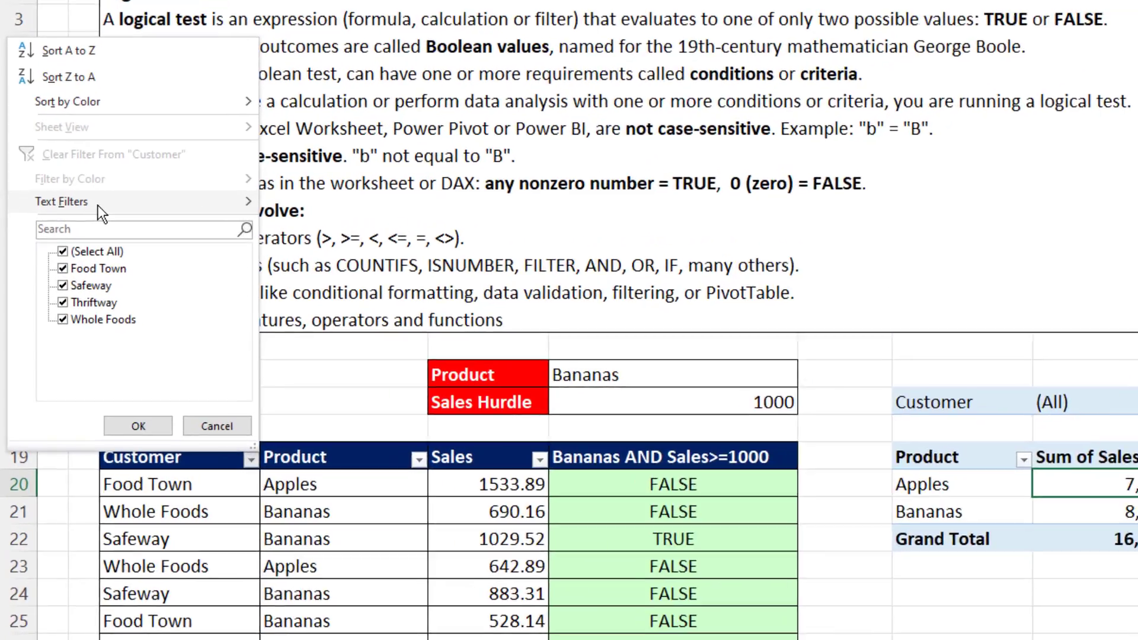
{"action": "mouse_move", "coordinate": [98, 204]}
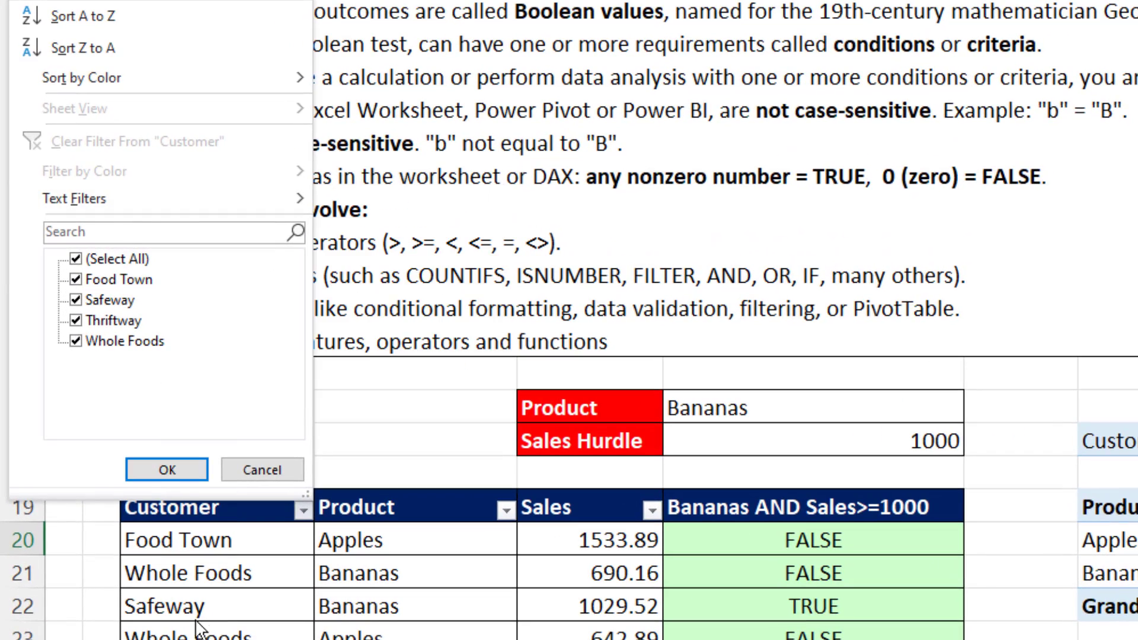
{"action": "mouse_move", "coordinate": [163, 204]}
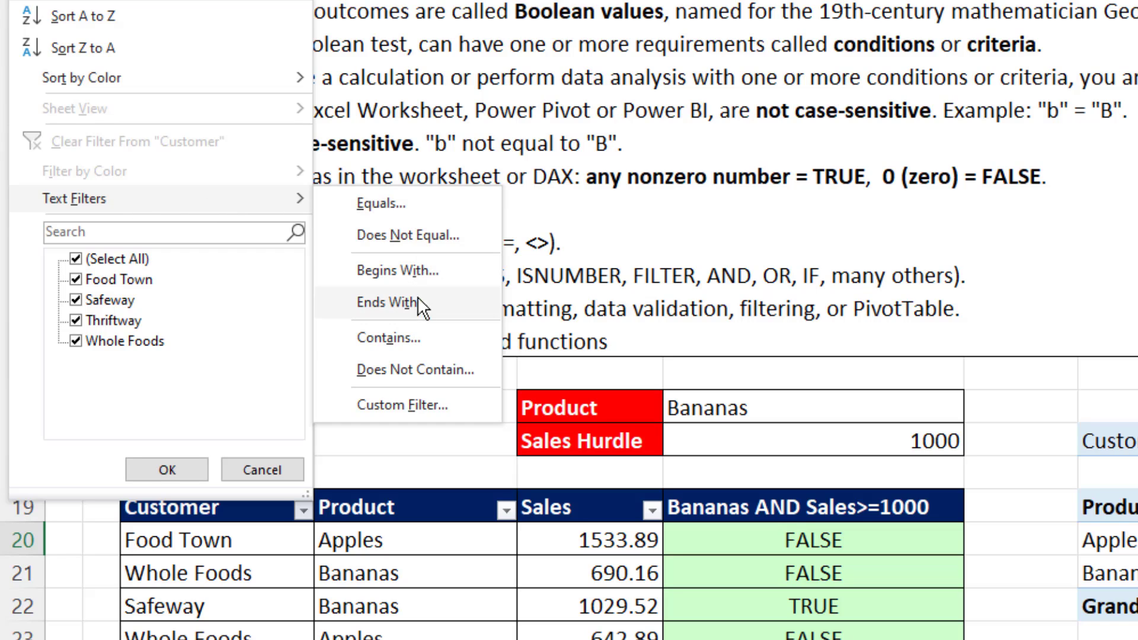
{"action": "left_click", "coordinate": [394, 339]}
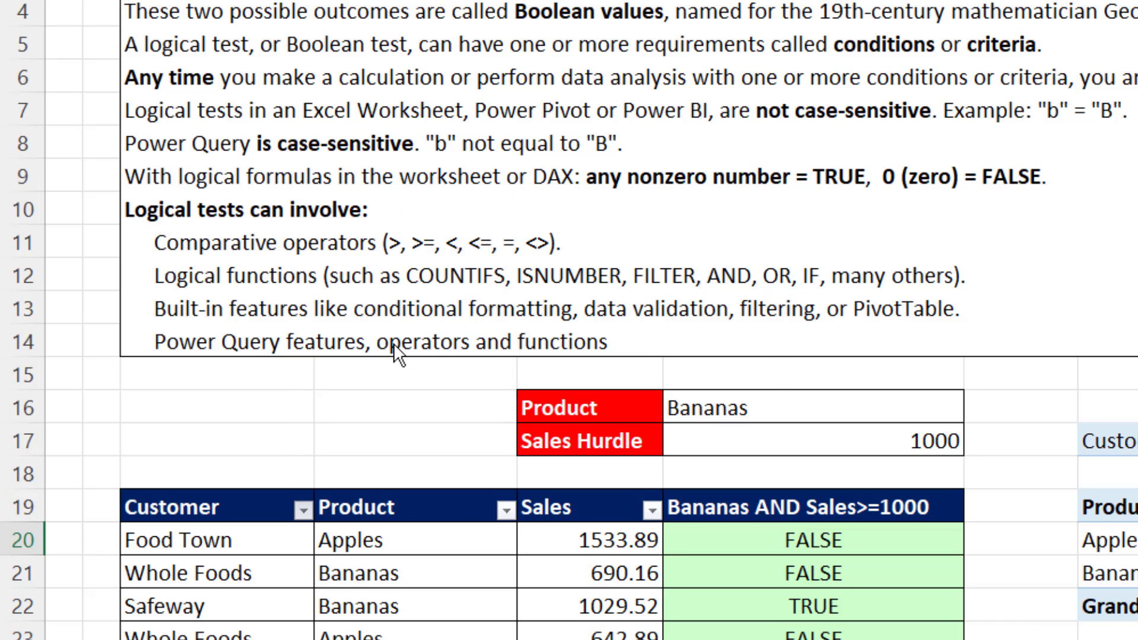
{"action": "left_click_drag", "start_coordinate": [427, 233], "coordinate": [405, 231]}
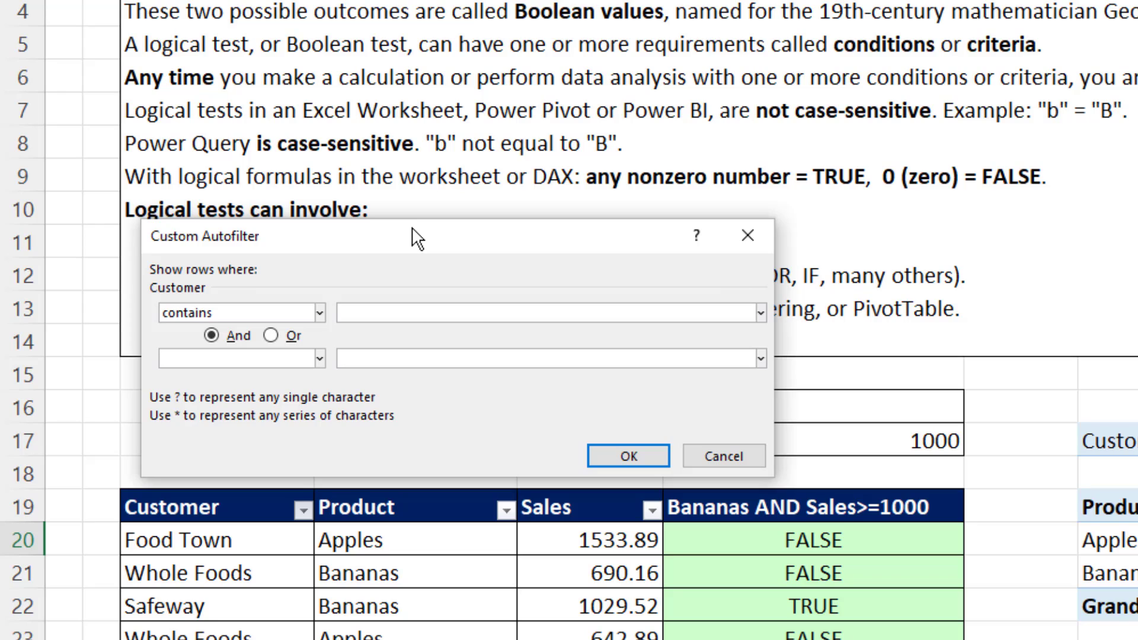
{"action": "type", "text": "way"}
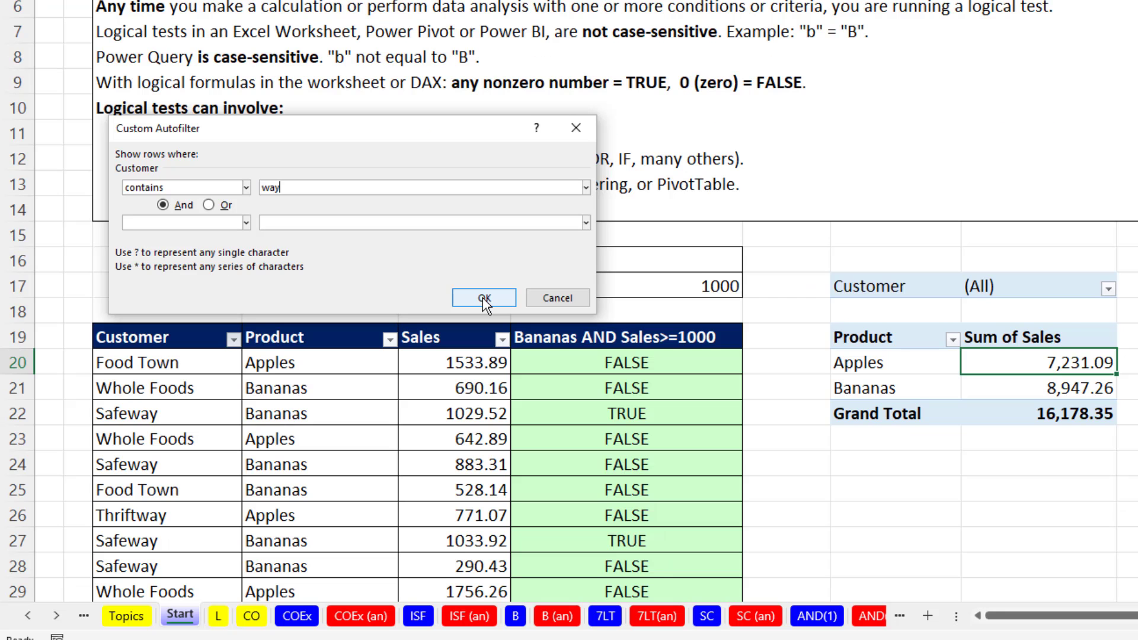
{"action": "left_click", "coordinate": [628, 456]}
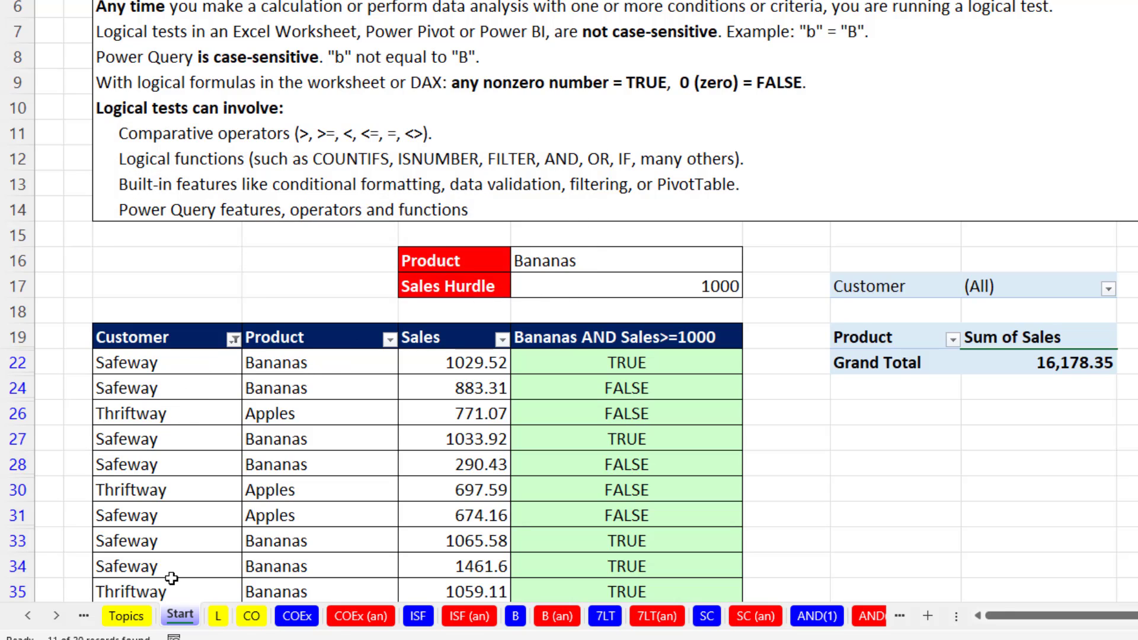
{"action": "key", "text": "ctrl+z"}
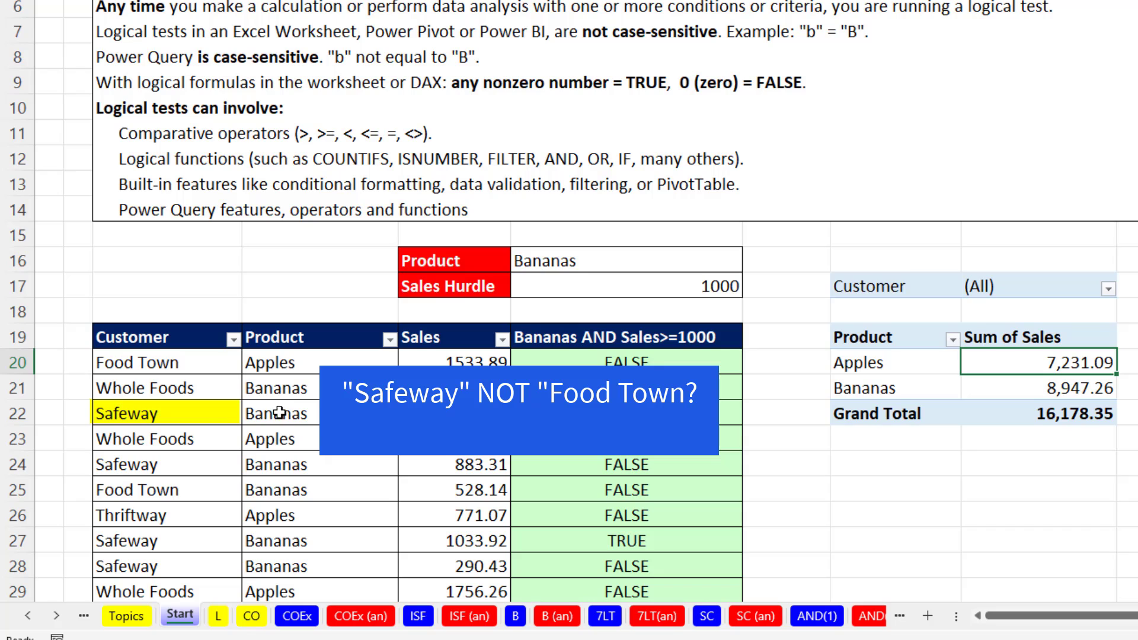
Apply a Does Not Equal text filter with "Food Town" to the Customer column, and undo the filter.
{"action": "left_click", "coordinate": [235, 340]}
{"action": "mouse_move", "coordinate": [169, 109]}
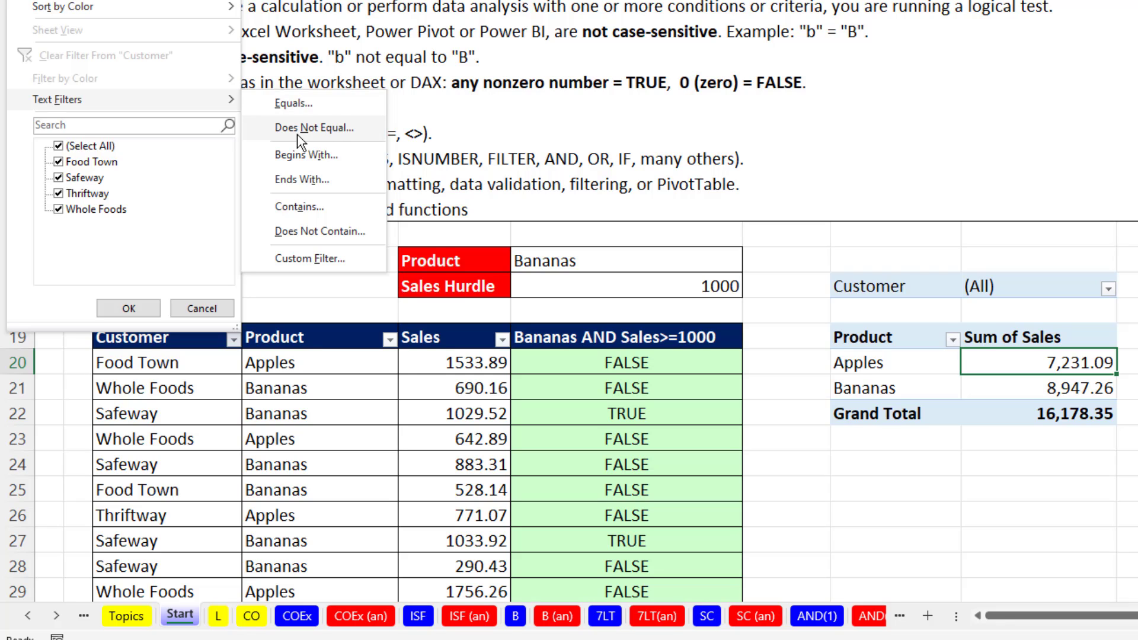
{"action": "left_click", "coordinate": [316, 135]}
{"action": "type", "text": "Food Town"}
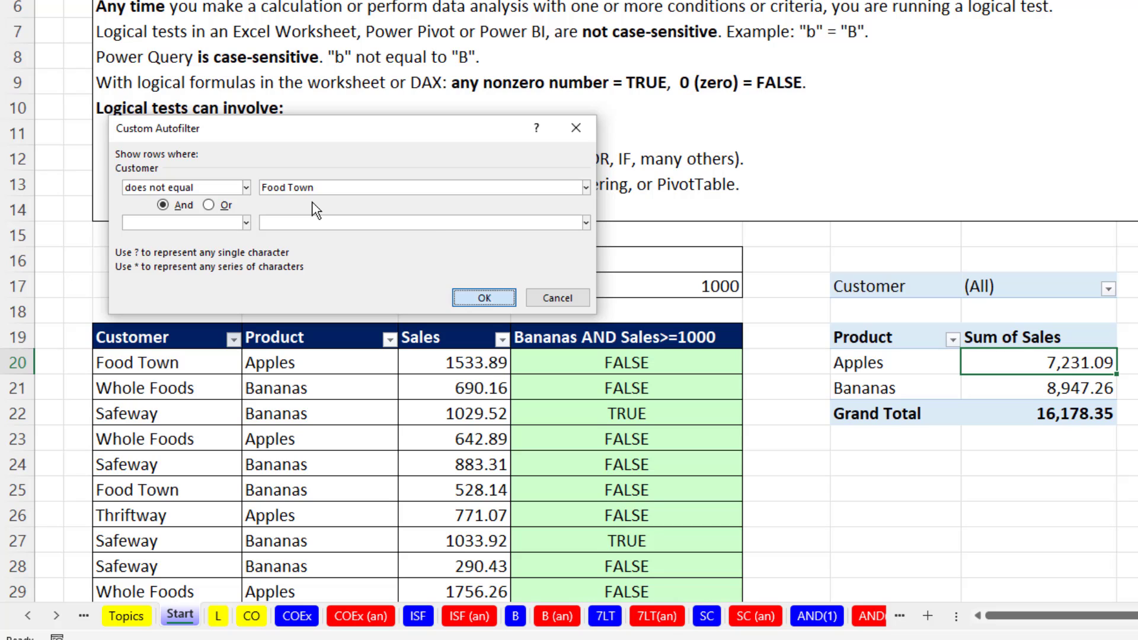
{"action": "key", "text": "Return"}
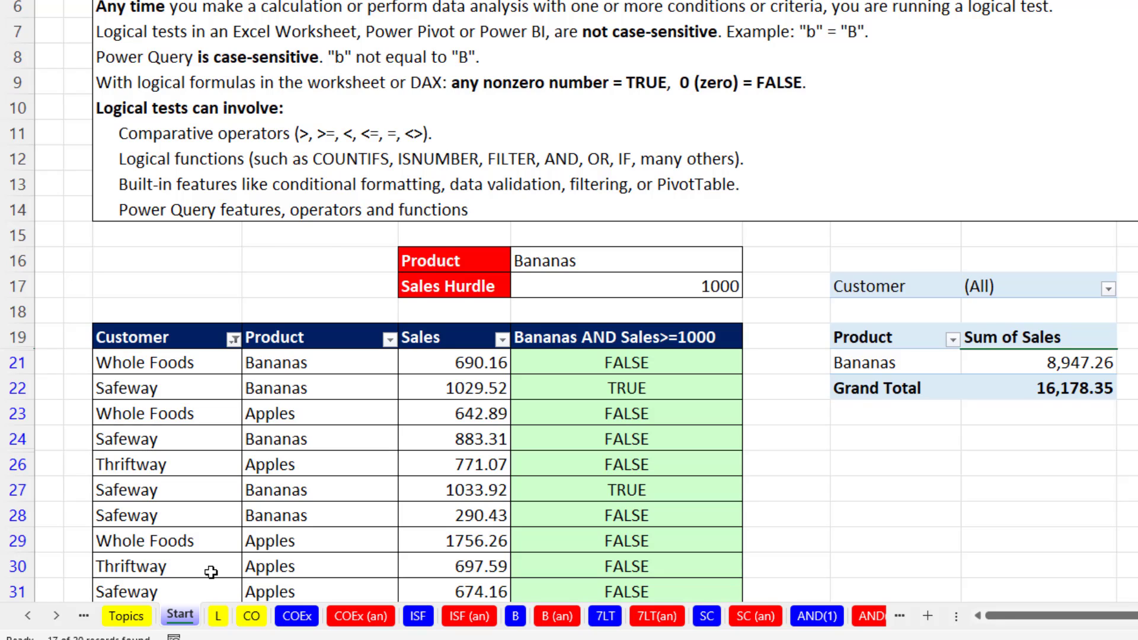
{"action": "key", "text": "ctrl+z"}
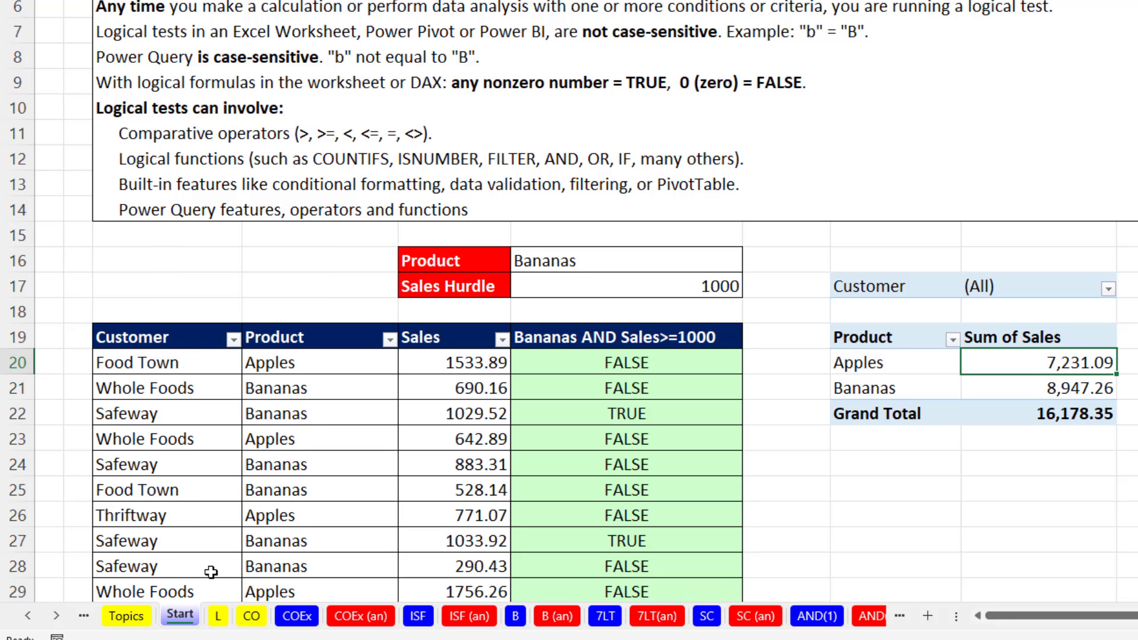
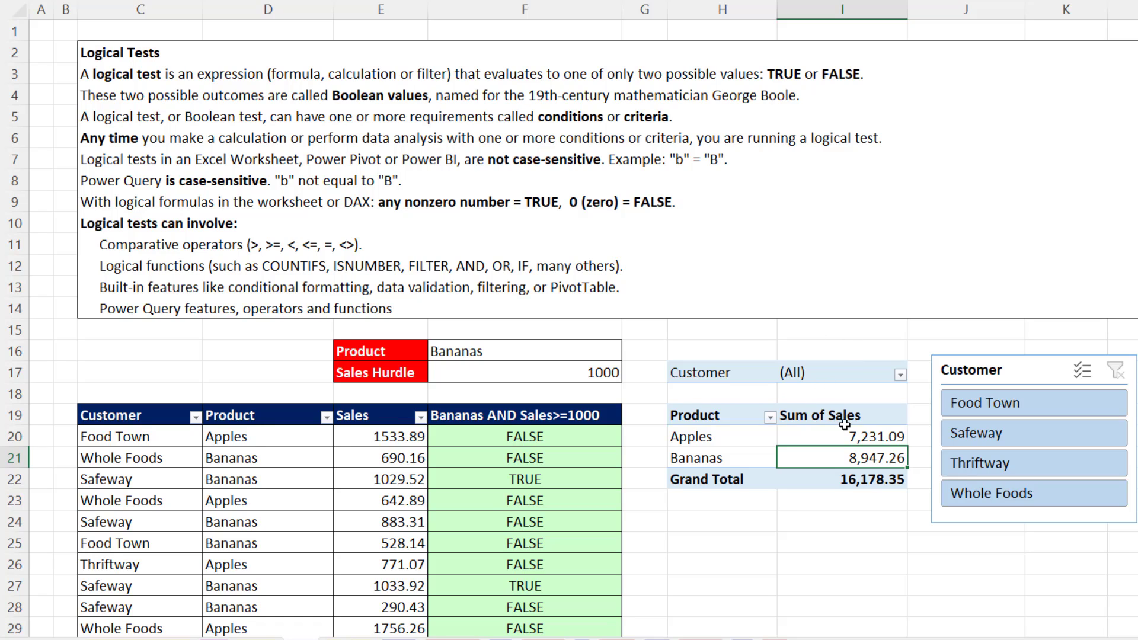
Filter the PivotTable of product sales to the customer Safeway with the Customer slicer.
{"action": "left_click", "coordinate": [862, 436]}
{"action": "left_click", "coordinate": [858, 454]}
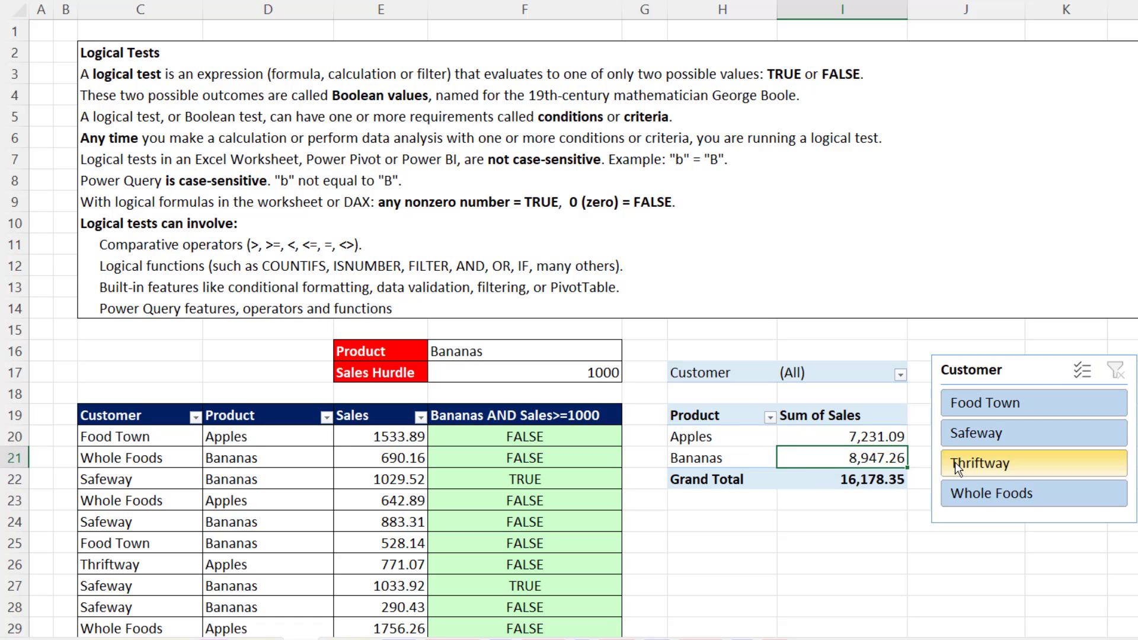
{"action": "left_click", "coordinate": [991, 436]}
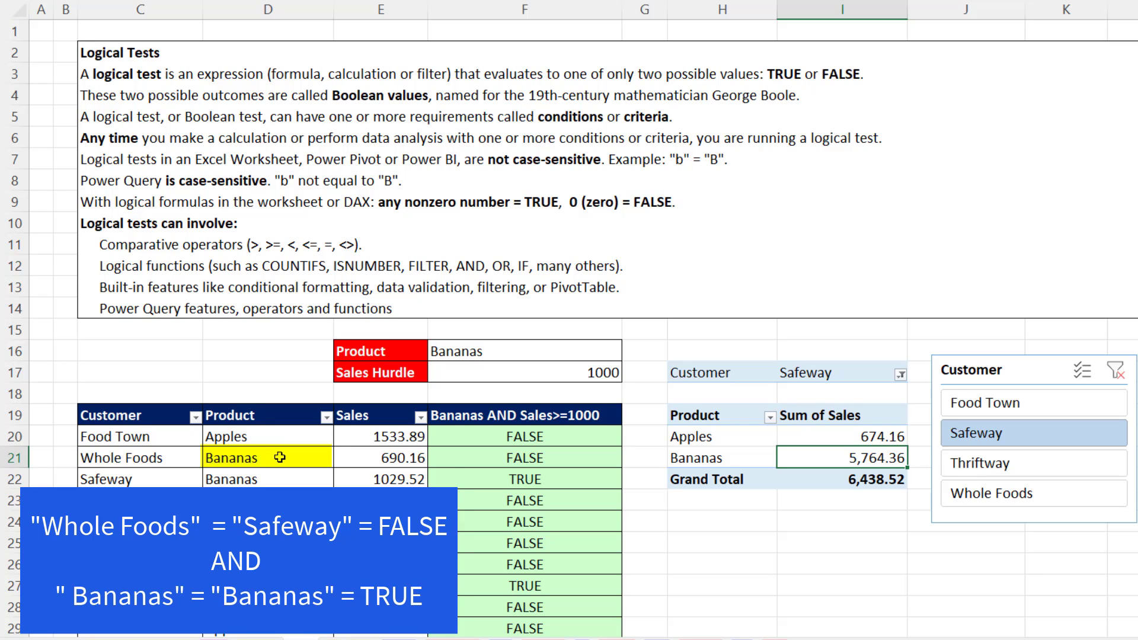
Examine the Safeway rows with Bananas in the sales table against the PivotTable's Customer and Product conditions.
{"action": "left_click", "coordinate": [164, 479]}
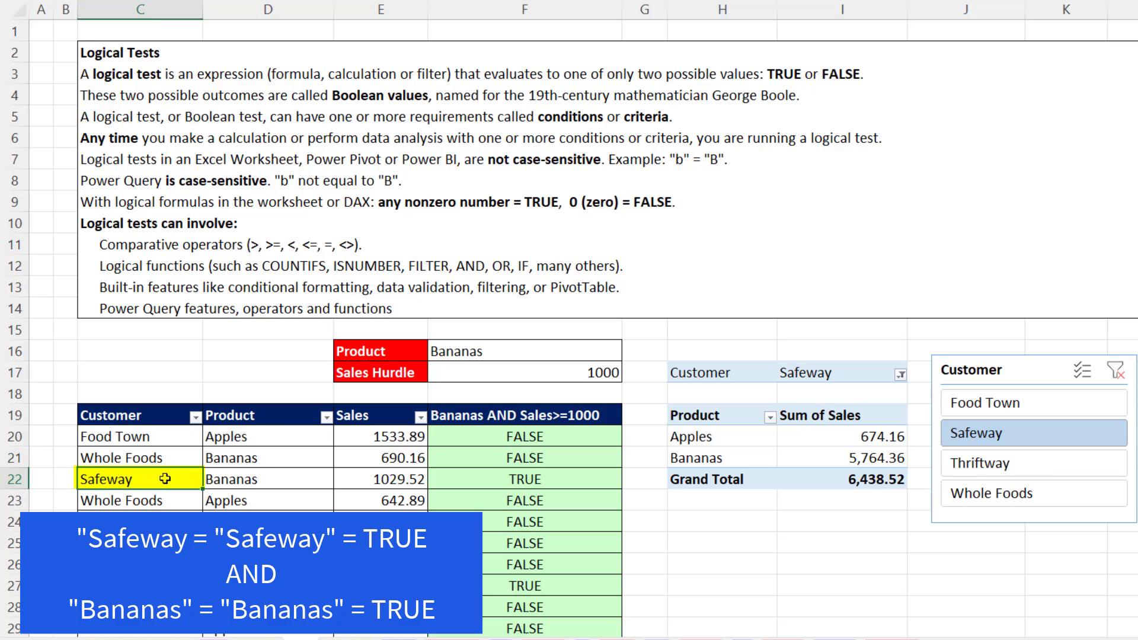
{"action": "left_click", "coordinate": [273, 479]}
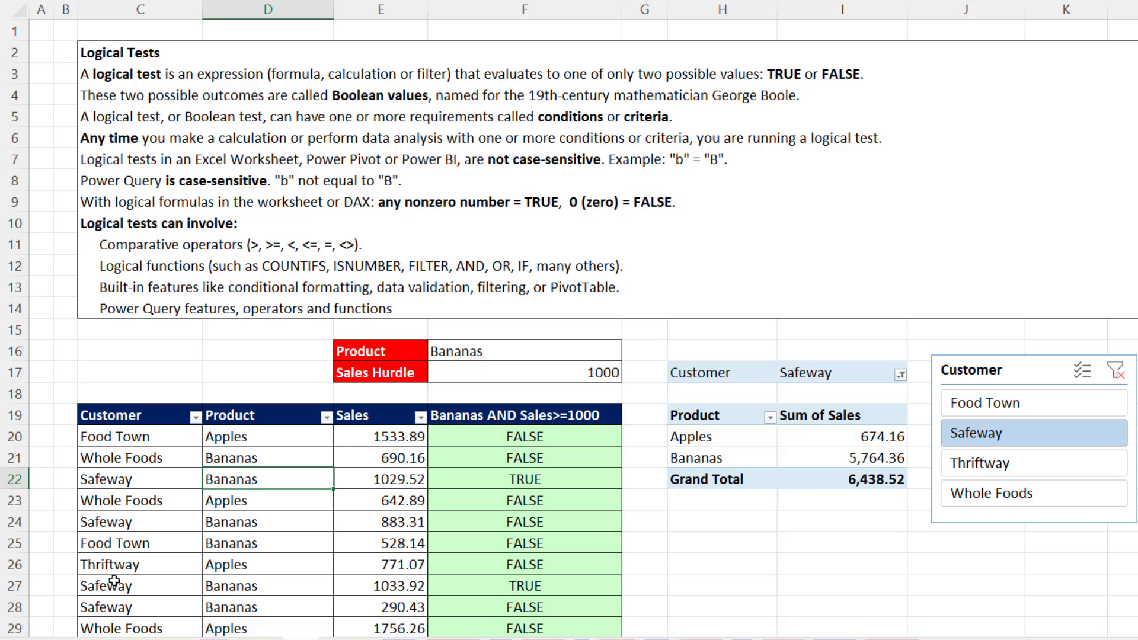
{"action": "left_click_drag", "start_coordinate": [112, 585], "coordinate": [385, 587]}
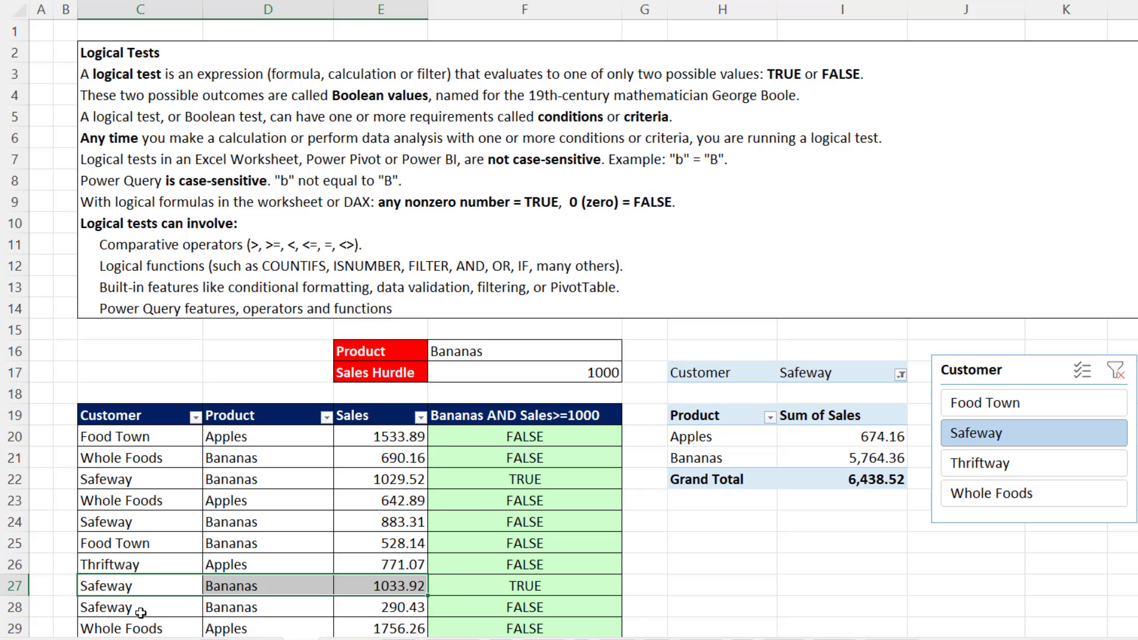
{"action": "left_click_drag", "start_coordinate": [140, 609], "coordinate": [395, 607]}
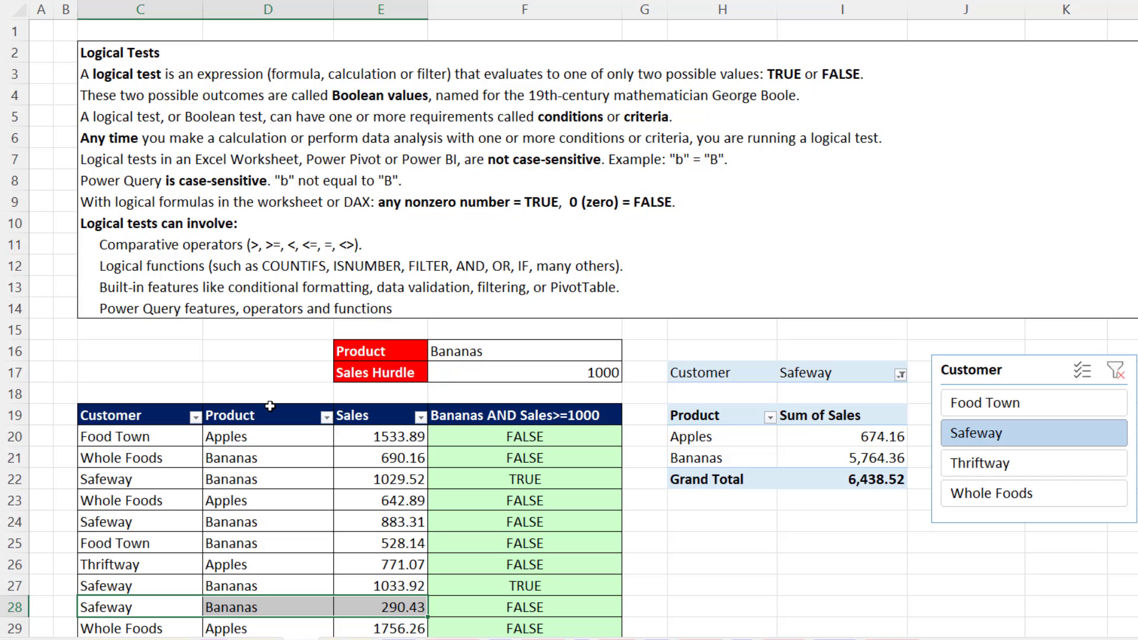
Filter the Customer column of the sales table to show only Safeway.
{"action": "left_click", "coordinate": [194, 417]}
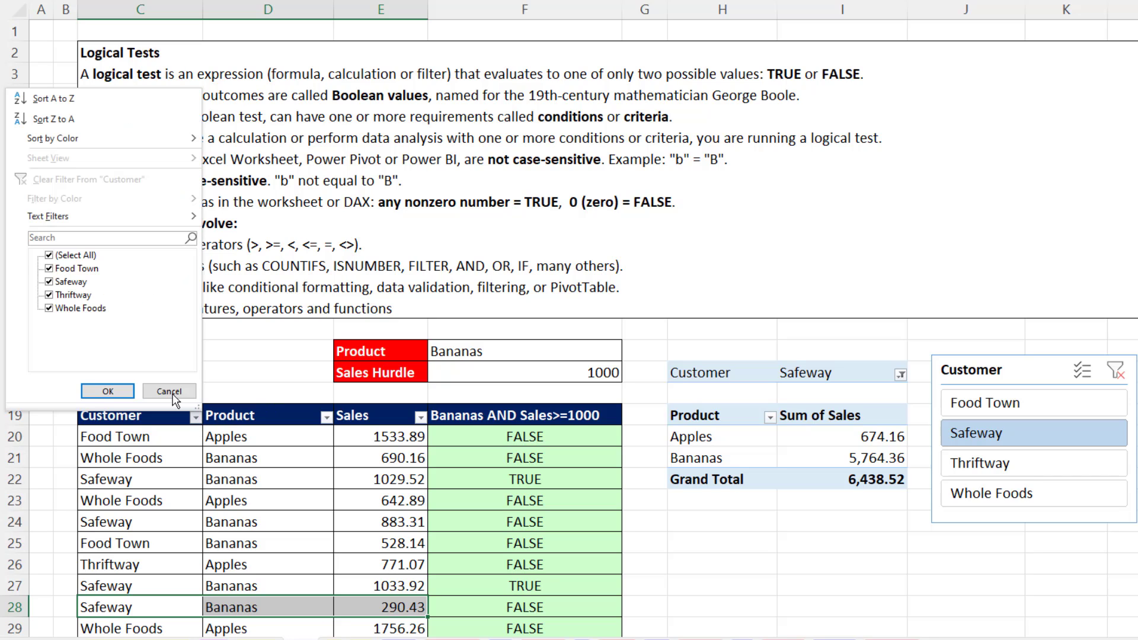
{"action": "left_click", "coordinate": [49, 256]}
{"action": "left_click", "coordinate": [50, 282]}
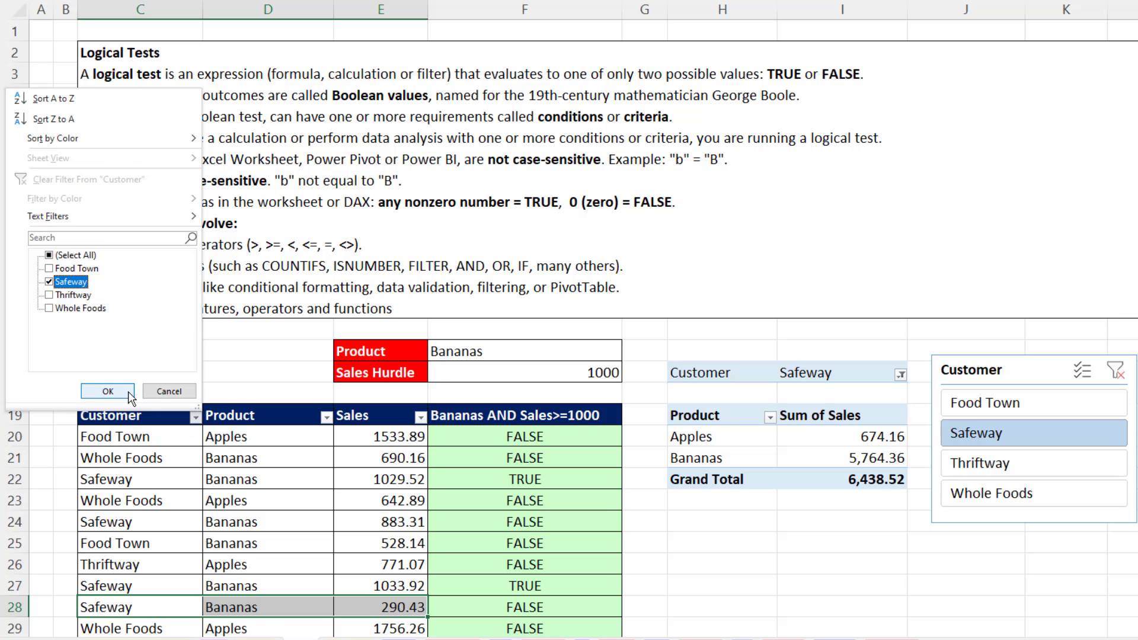
{"action": "left_click", "coordinate": [128, 391]}
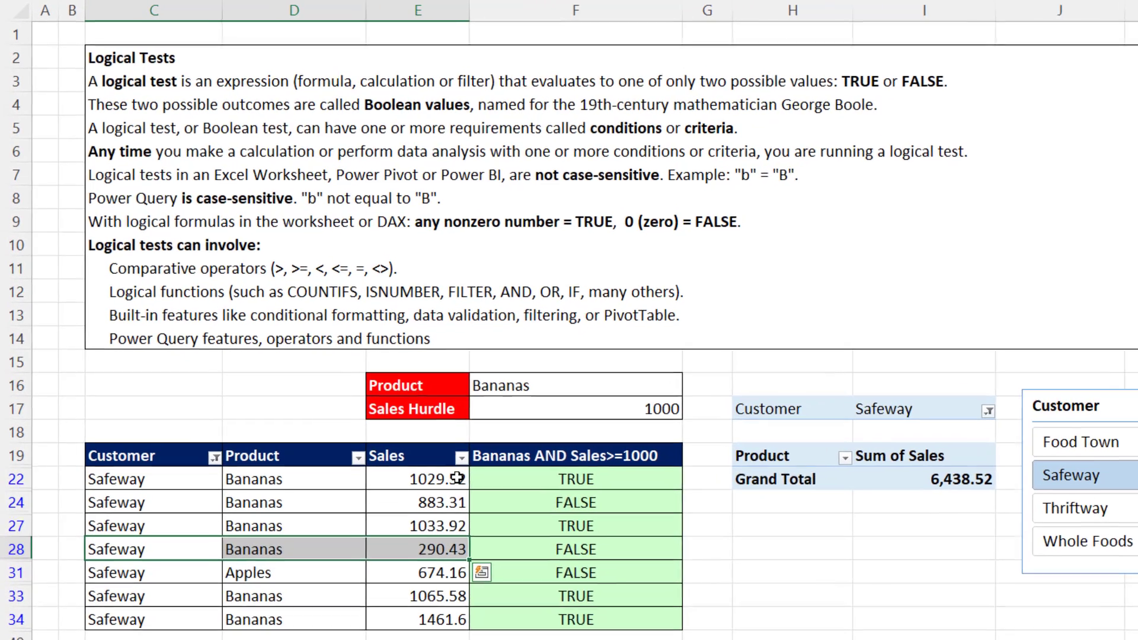
Apply a Greater Than Or Equal To number filter of 1000 to the Sales column, and undo both the Sales and Customer filters.
{"action": "left_click", "coordinate": [461, 457]}
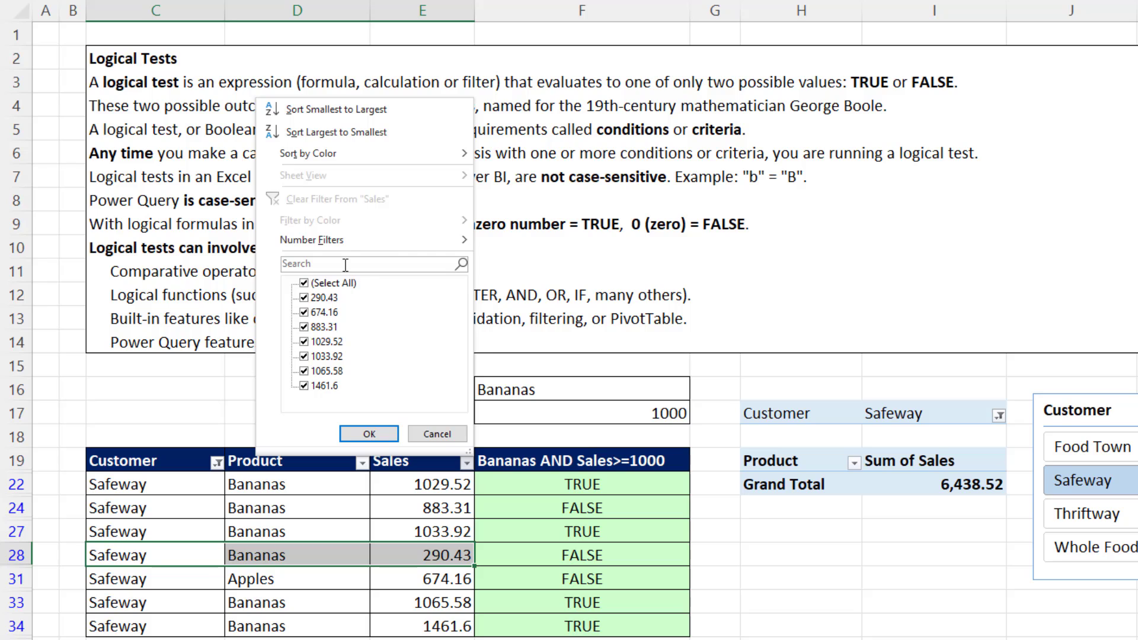
{"action": "mouse_move", "coordinate": [299, 243]}
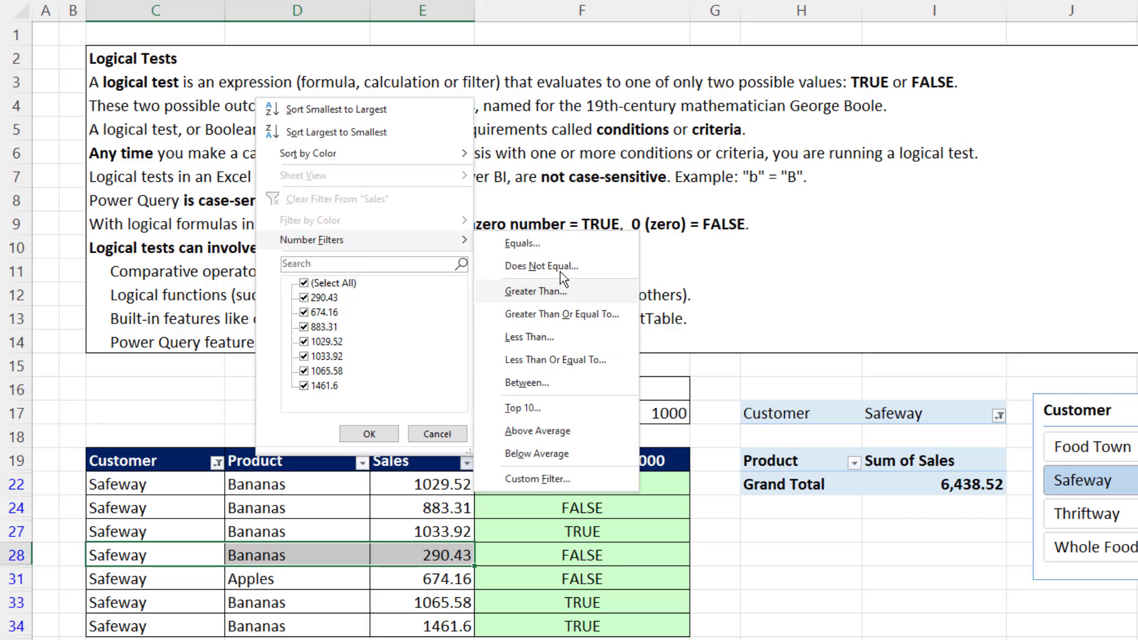
{"action": "left_click", "coordinate": [551, 322]}
{"action": "type", "text": "1"}
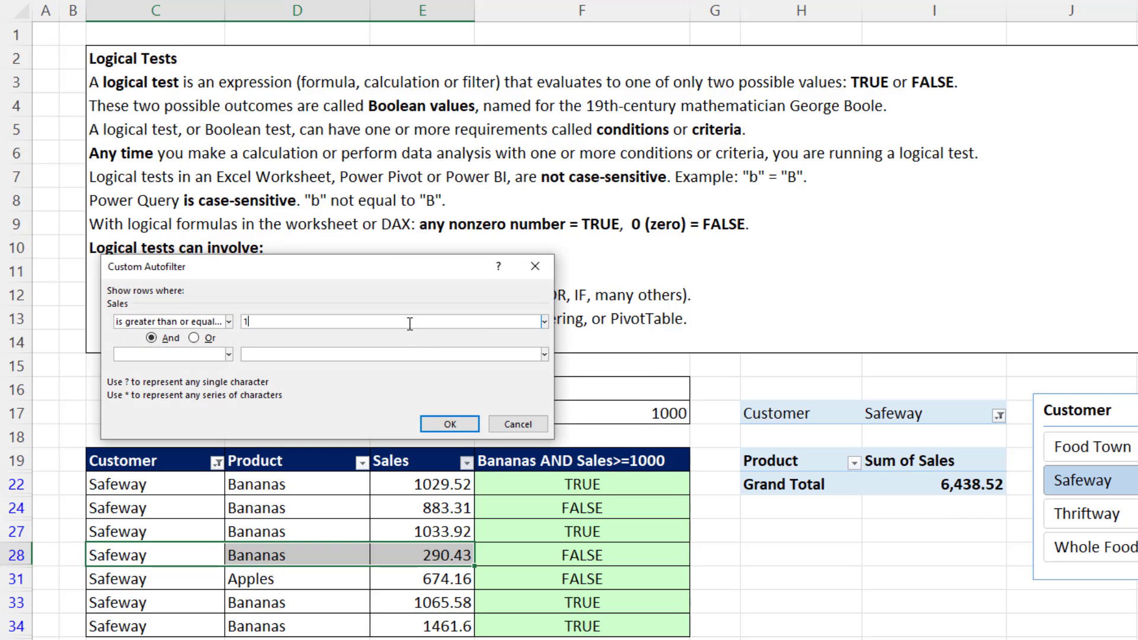
{"action": "type", "text": "000"}
{"action": "left_click", "coordinate": [449, 423]}
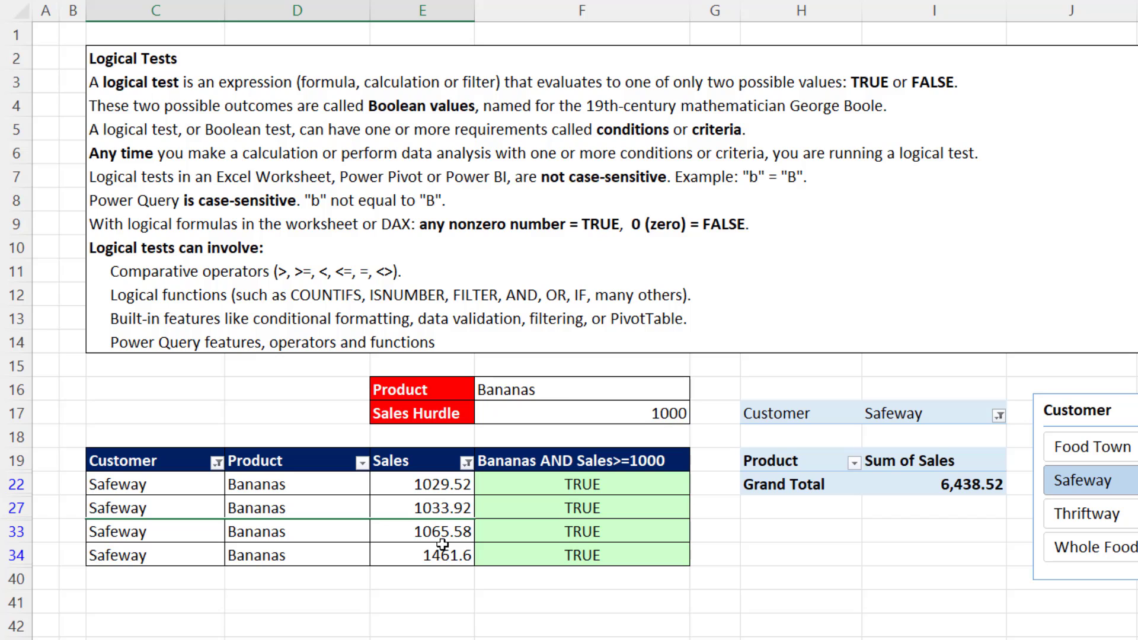
{"action": "key", "text": "ctrl+z"}
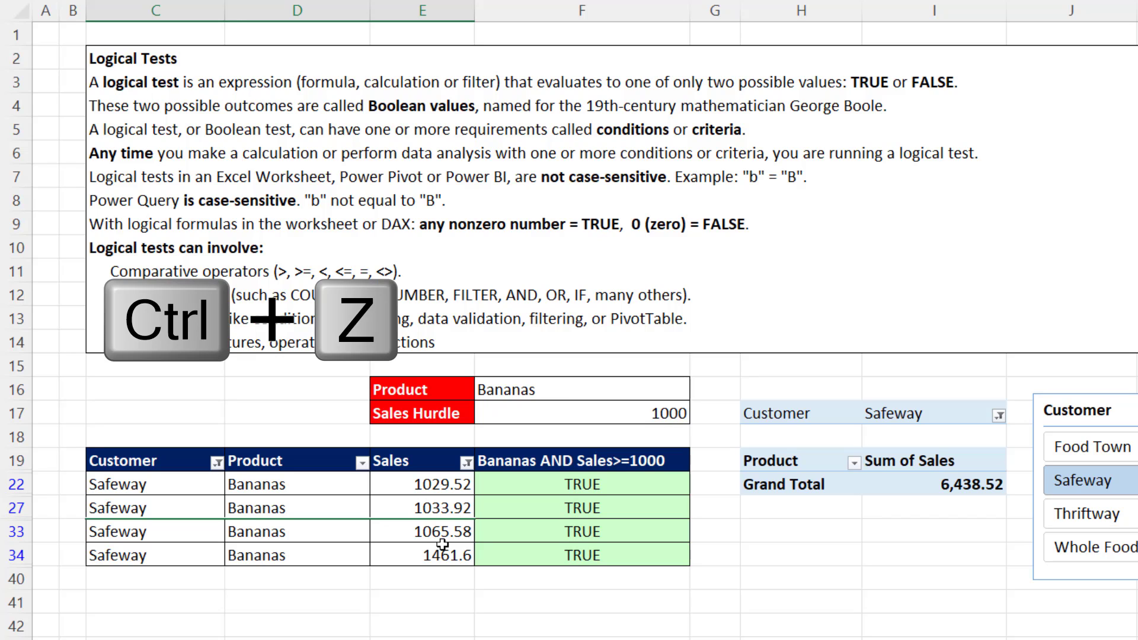
{"action": "key", "text": "ctrl+z"}
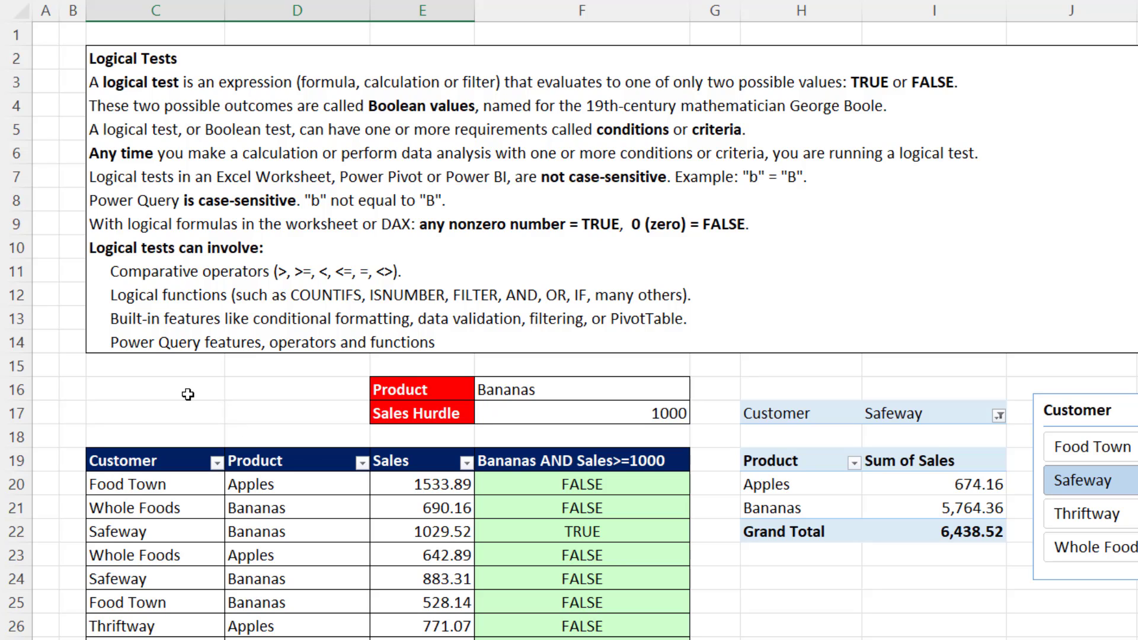
Filter the sales table to Safeway in the Customer column and Bananas in the Product column.
{"action": "left_click", "coordinate": [217, 463]}
{"action": "left_click", "coordinate": [54, 283]}
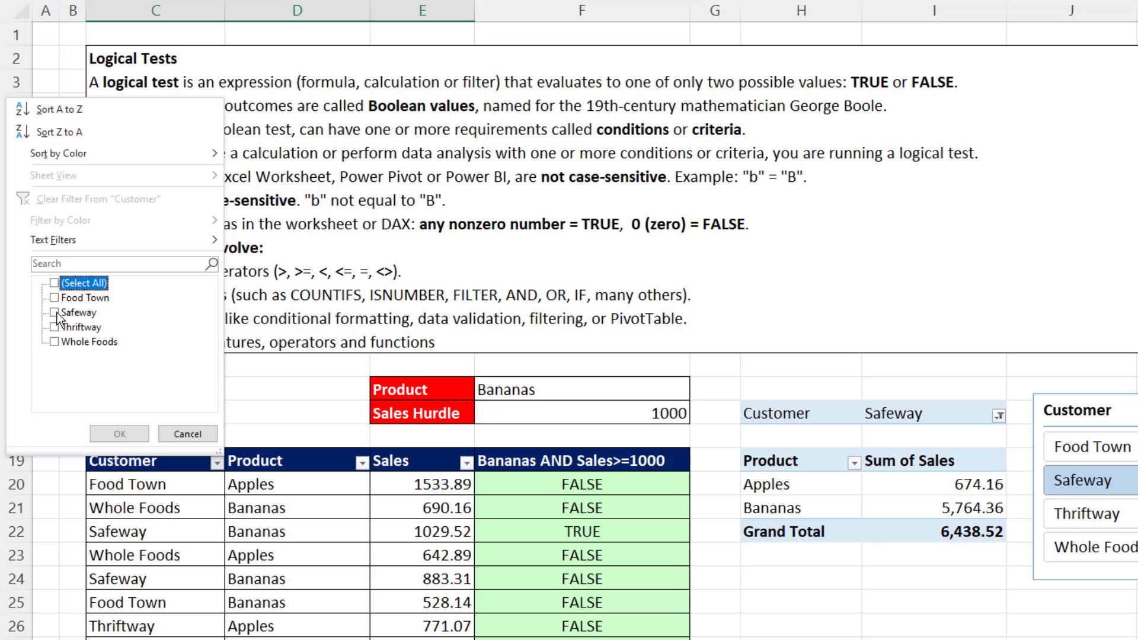
{"action": "left_click", "coordinate": [54, 312]}
{"action": "left_click", "coordinate": [119, 434]}
{"action": "left_click", "coordinate": [361, 463]}
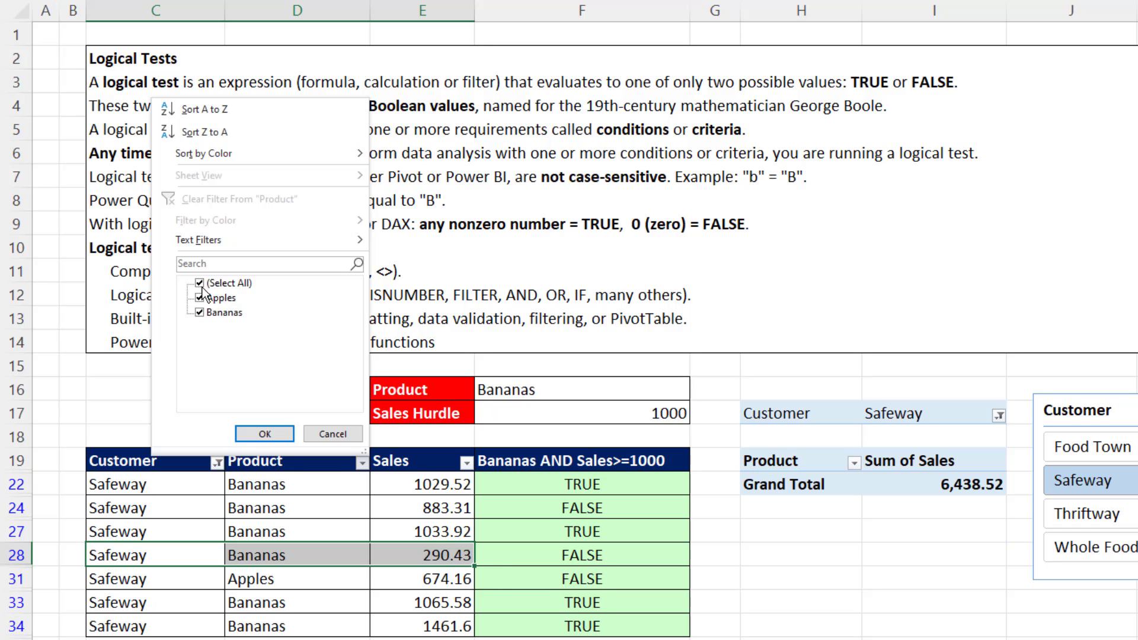
{"action": "left_click", "coordinate": [201, 283]}
{"action": "left_click", "coordinate": [203, 313]}
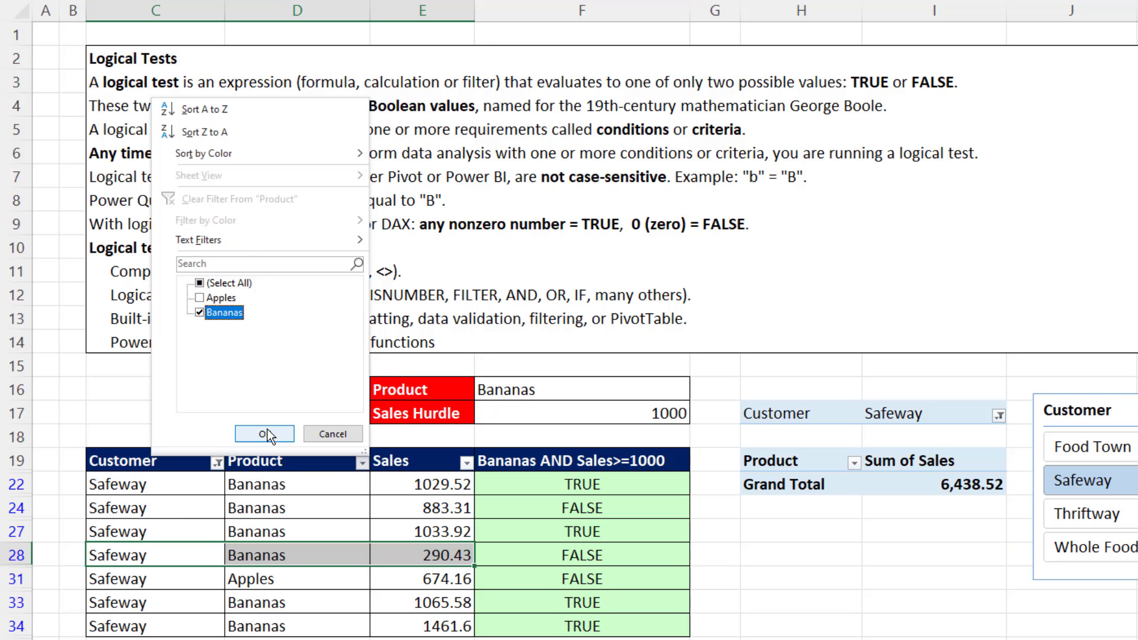
{"action": "left_click", "coordinate": [267, 433]}
Apply a Less Than number filter of 750 to the Sales column, and undo the Sales, Product and Customer filters.
{"action": "left_click", "coordinate": [467, 463]}
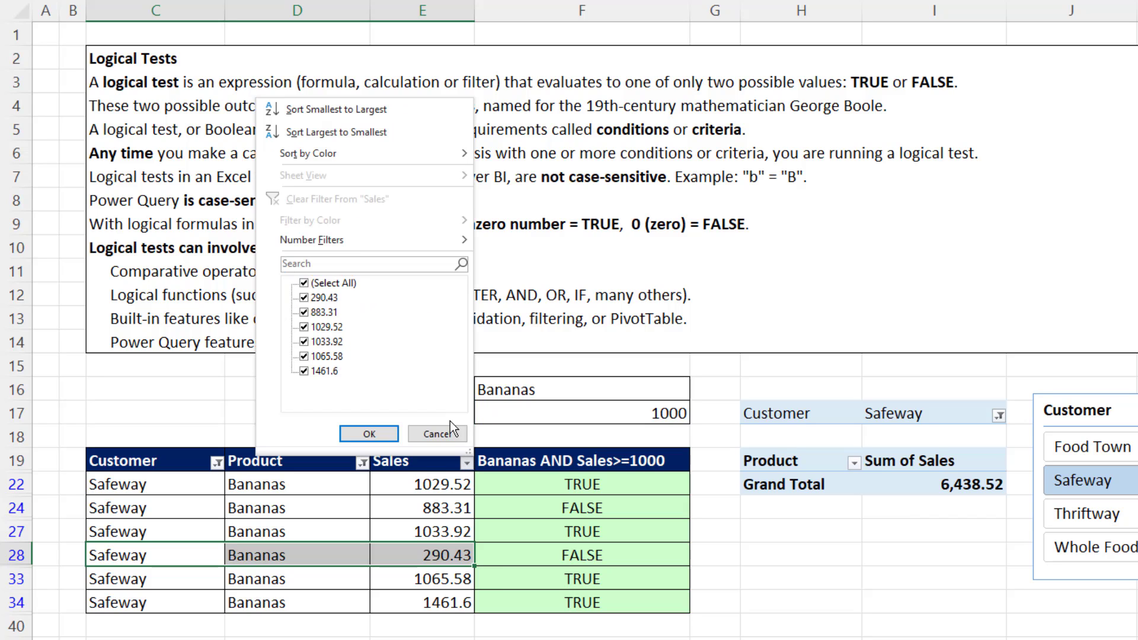
{"action": "mouse_move", "coordinate": [336, 243]}
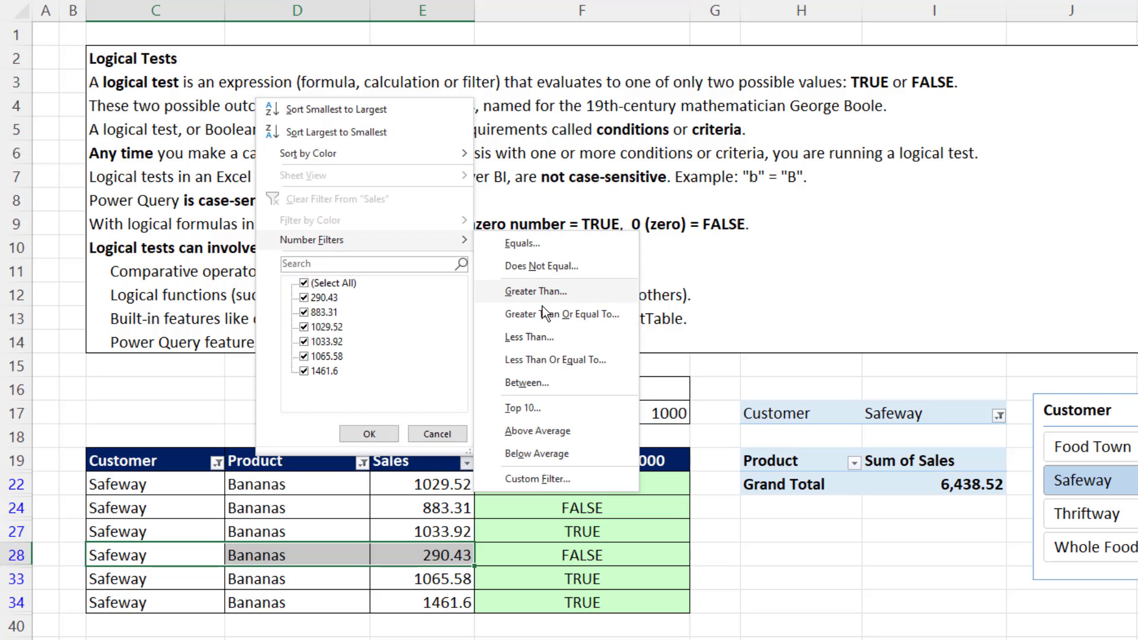
{"action": "left_click", "coordinate": [541, 337]}
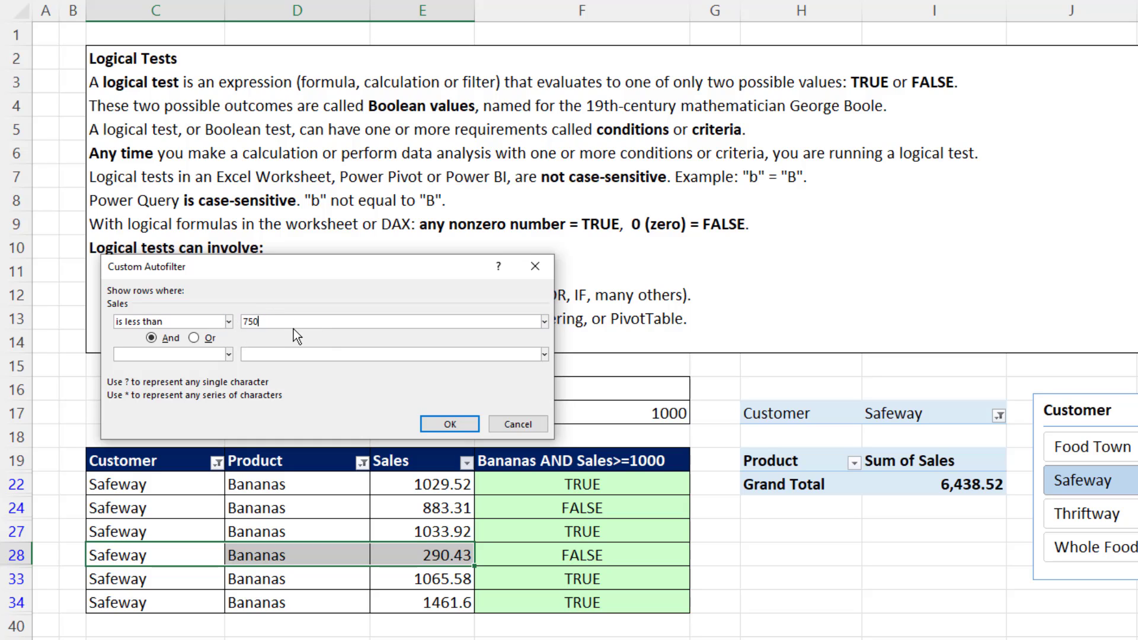
{"action": "left_click", "coordinate": [465, 422]}
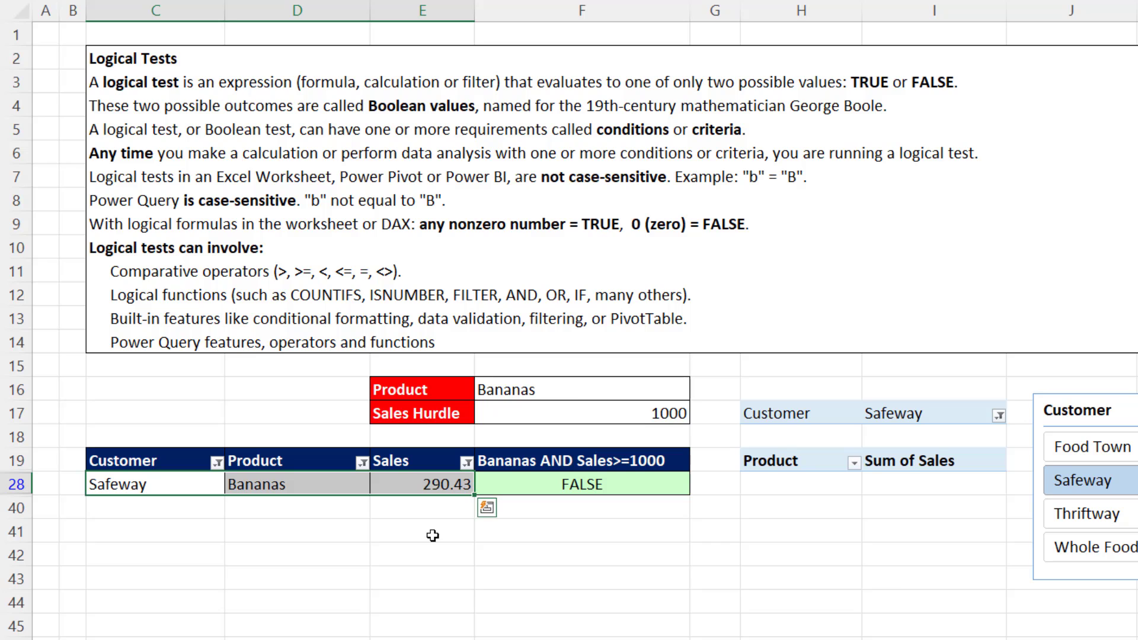
{"action": "key", "text": "ctrl+z"}
{"action": "key", "text": "ctrl+z"}
{"action": "key", "text": "ctrl+z"}
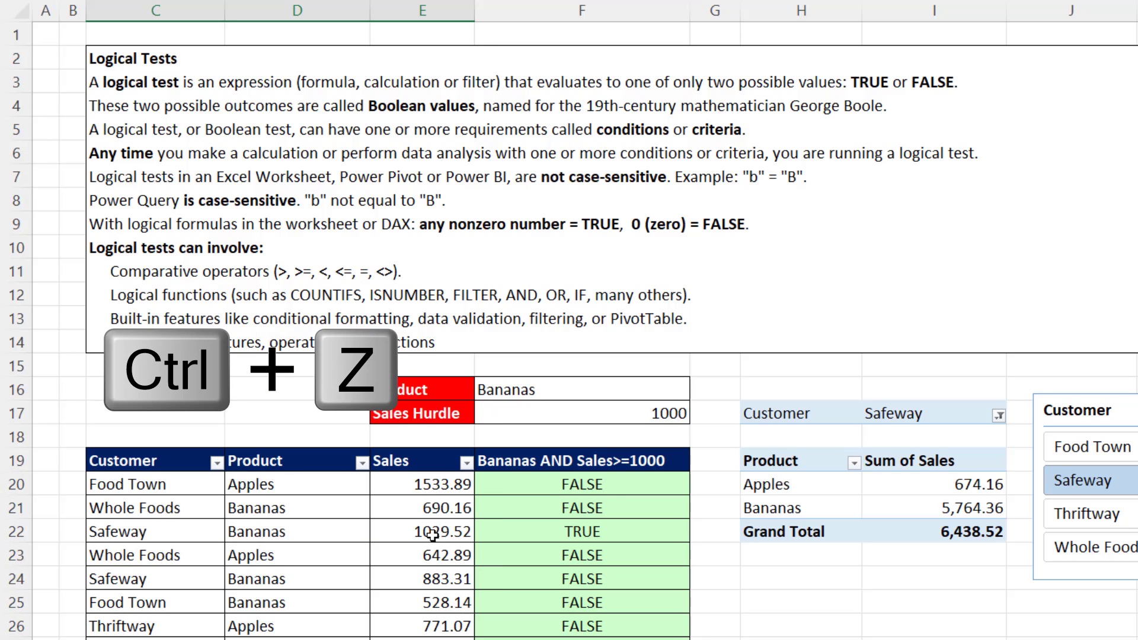
Examine the two conditions of the AND formulas in cells F20 and F22, leaving the formulas as they are.
{"action": "left_click", "coordinate": [520, 483]}
{"action": "key", "text": "F2"}
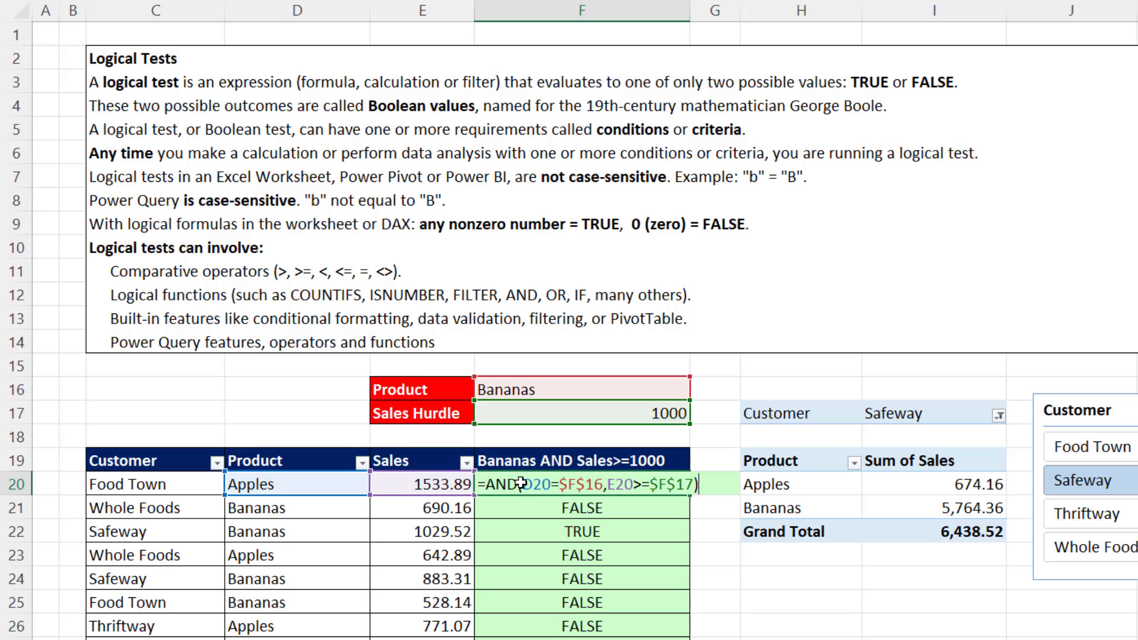
{"action": "left_click", "coordinate": [537, 486]}
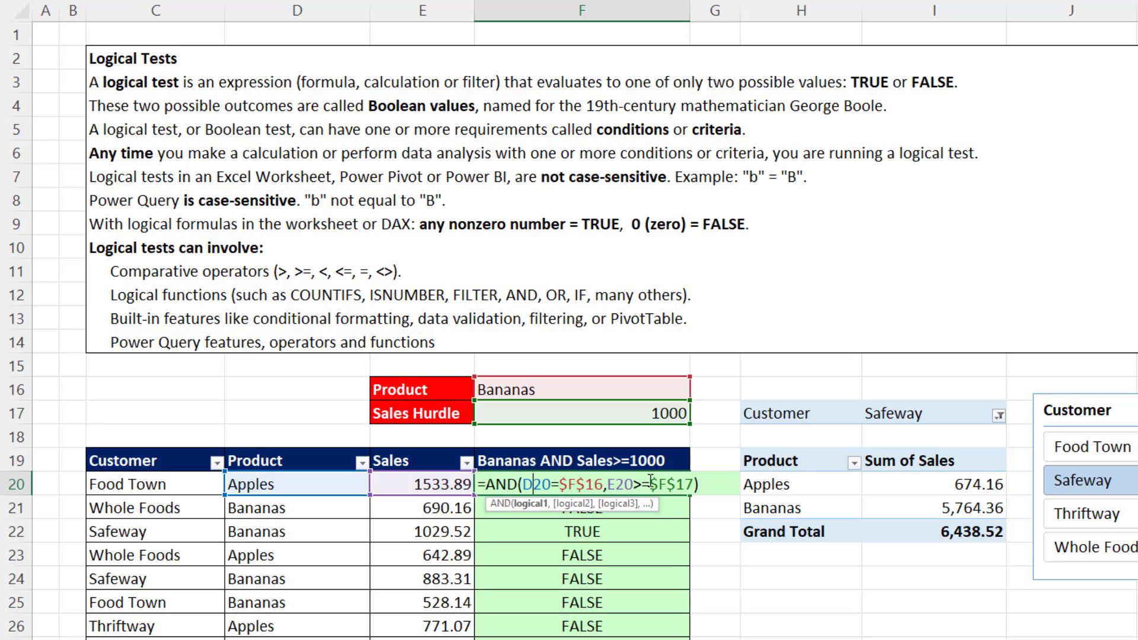
{"action": "left_click", "coordinate": [626, 486]}
{"action": "key", "text": "Return"}
{"action": "key", "text": "Down"}
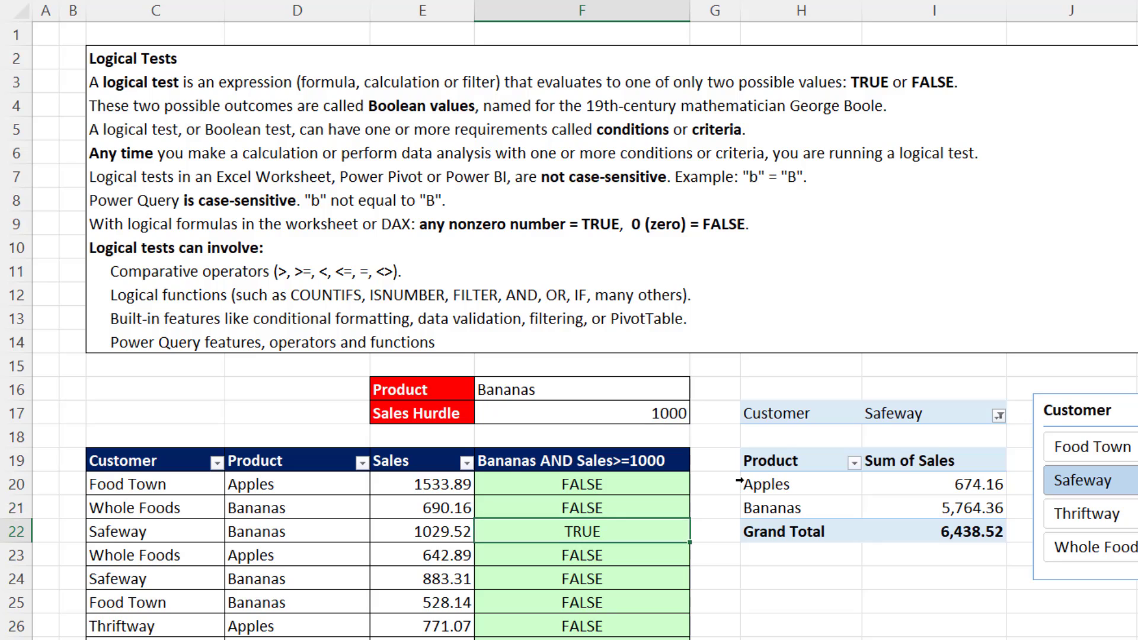
{"action": "key", "text": "F2"}
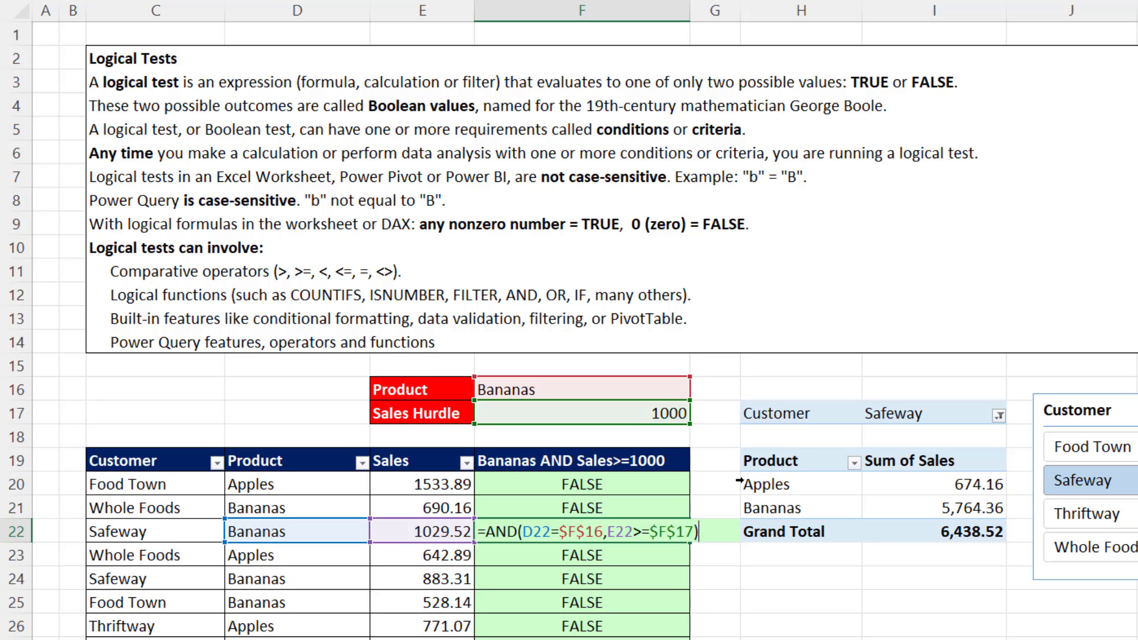
{"action": "key", "text": "Escape"}
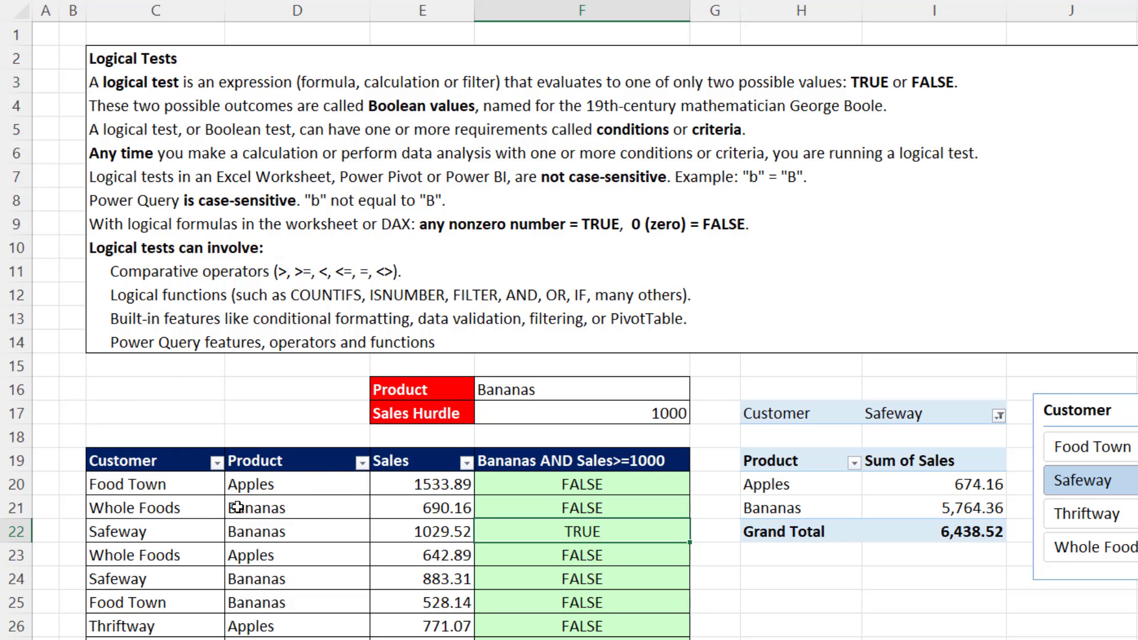
Examine the customer names in C20 to C22 against an OR test for Food Town or Whole Foods.
{"action": "left_click", "coordinate": [166, 483]}
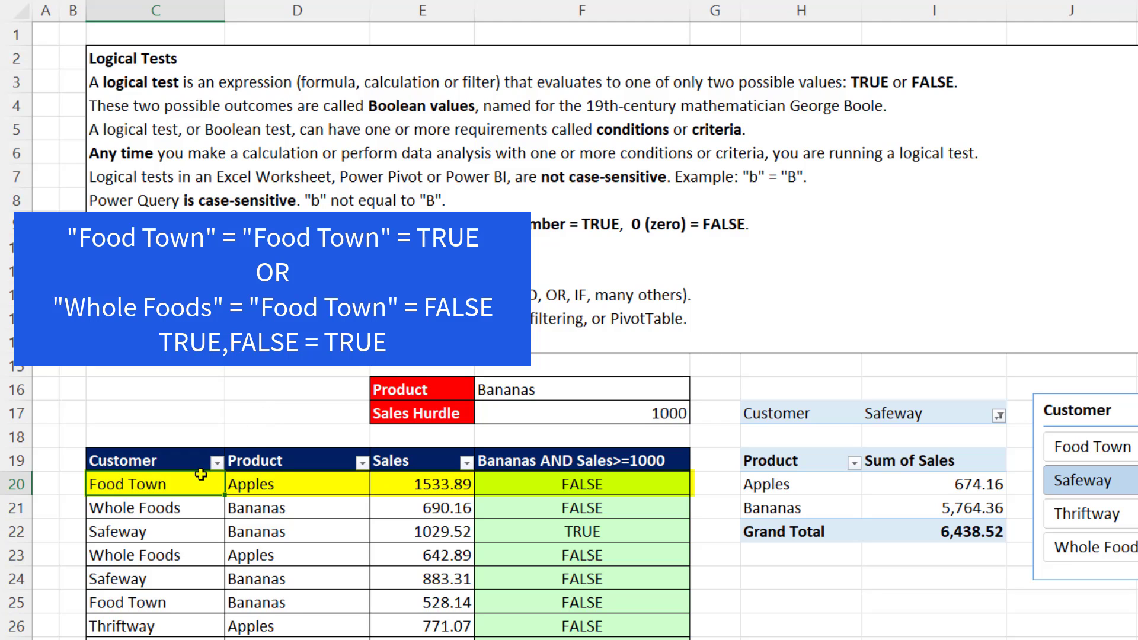
{"action": "key", "text": "Down"}
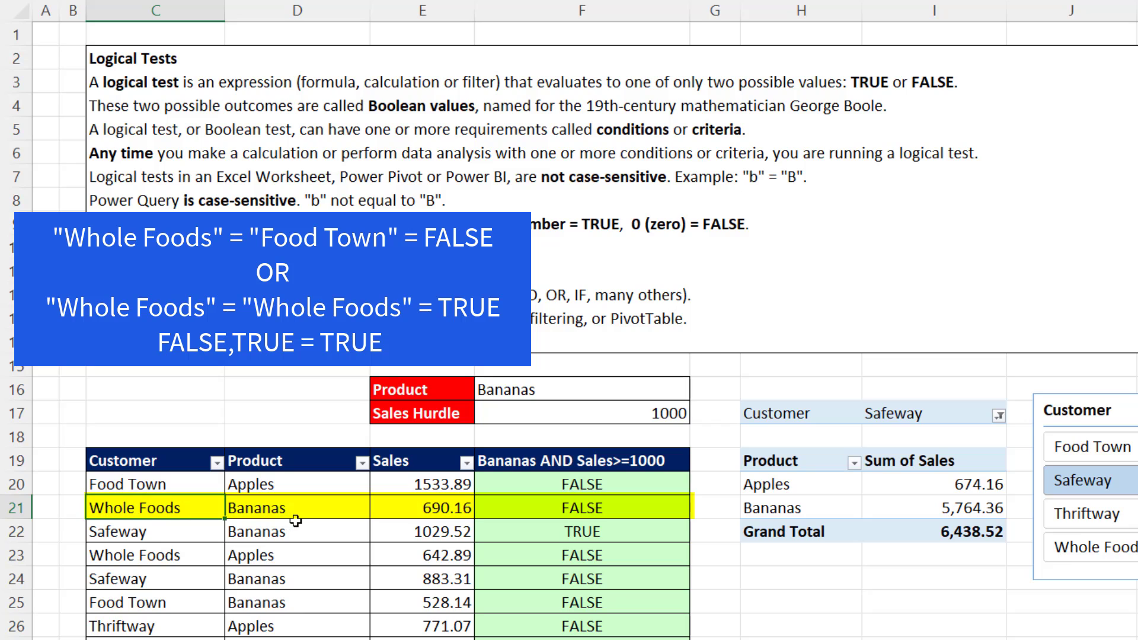
{"action": "left_click", "coordinate": [178, 533]}
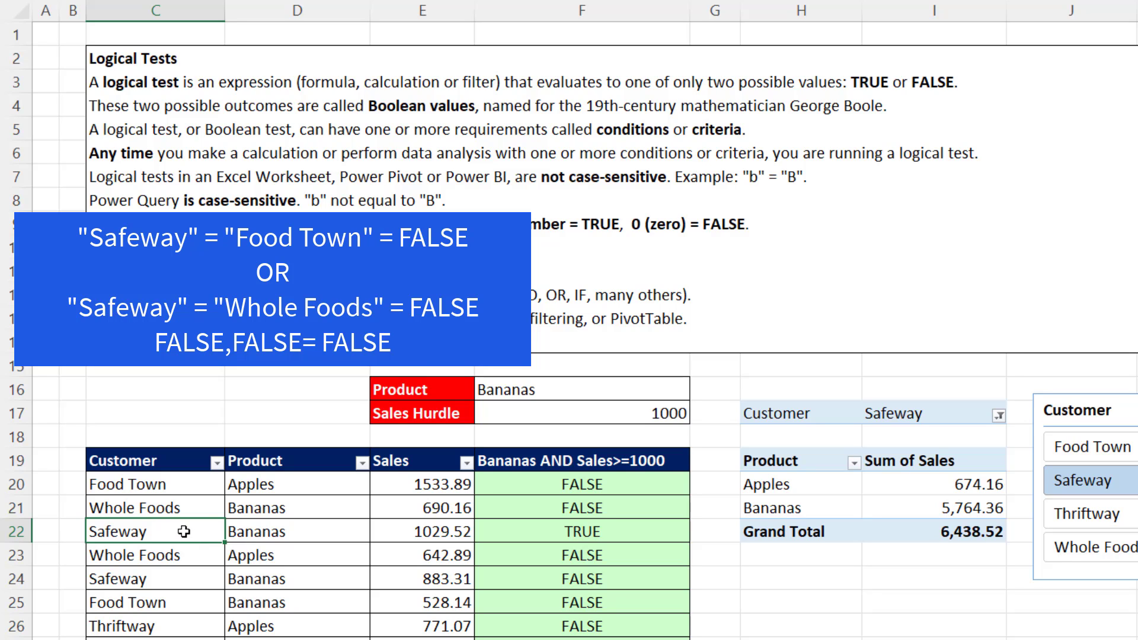
{"action": "left_click", "coordinate": [191, 488]}
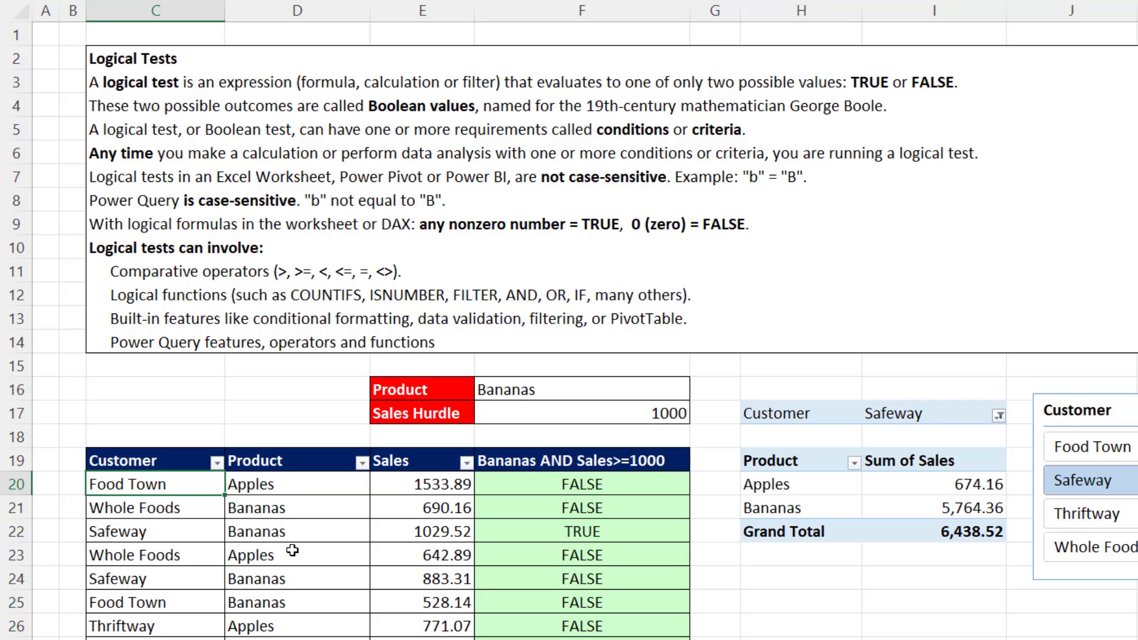
Filter the Customer column of the sales table to show only Food Town and Whole Foods.
{"action": "left_click", "coordinate": [217, 465]}
{"action": "left_click", "coordinate": [54, 284]}
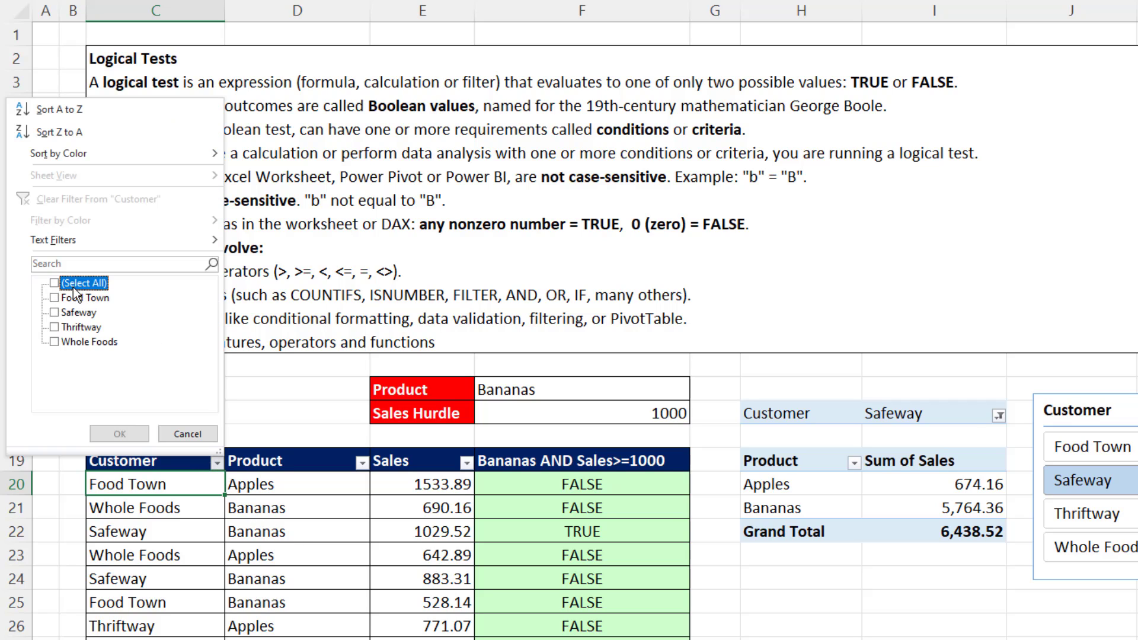
{"action": "left_click", "coordinate": [54, 298]}
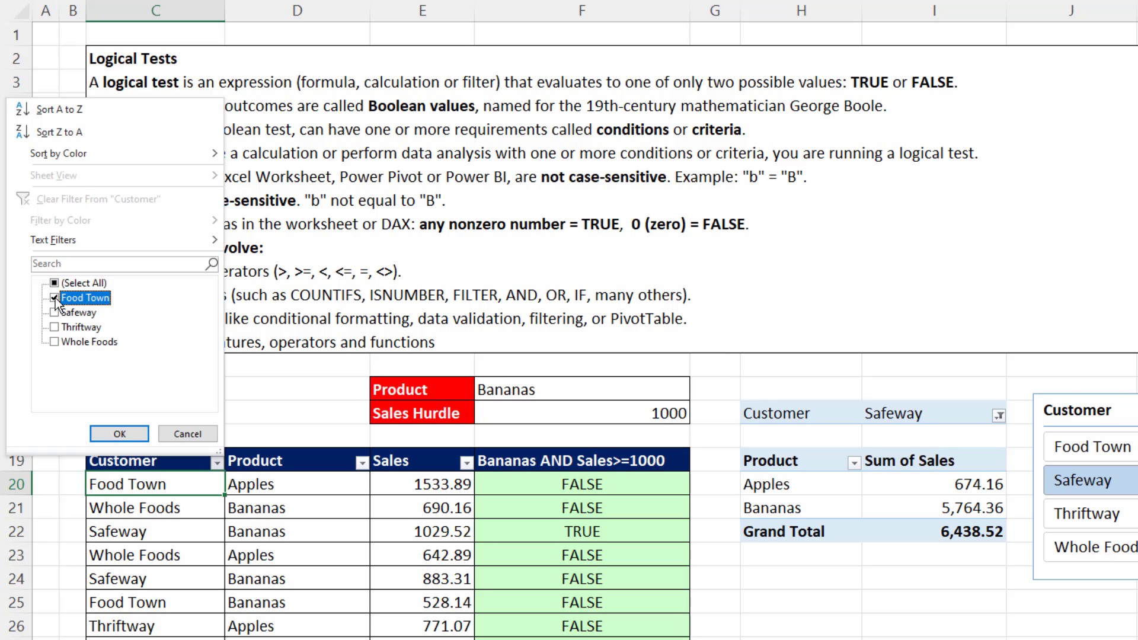
{"action": "left_click", "coordinate": [54, 342]}
{"action": "left_click", "coordinate": [119, 434]}
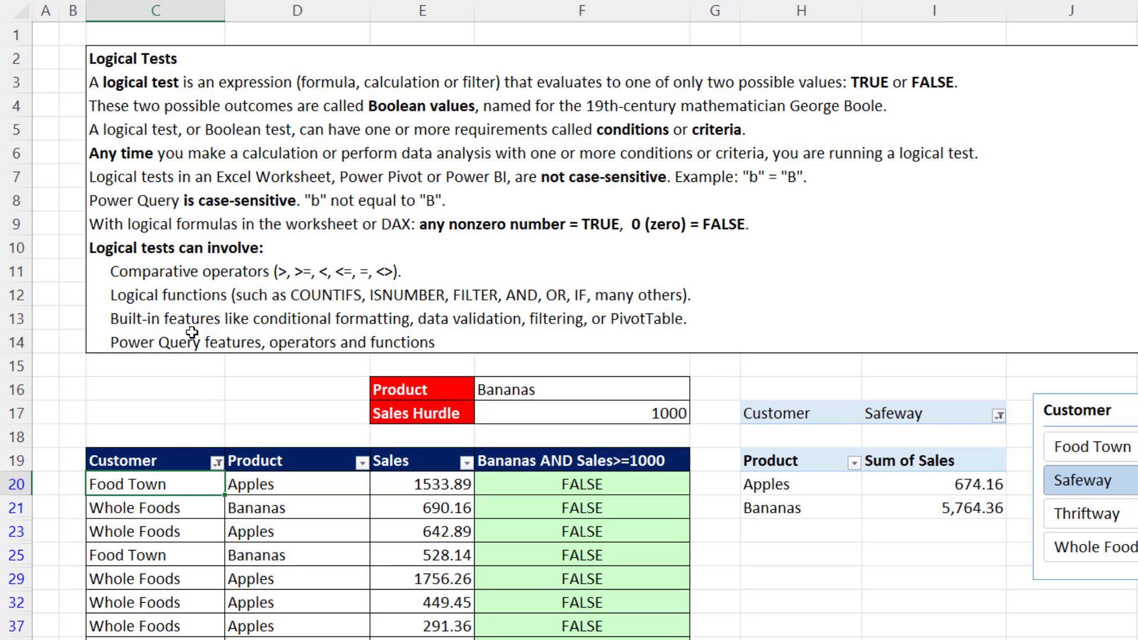
Undo the Customer filter and examine the product and sales values in rows 20 to 23 against an OR test for Bananas or sales of at least 1000.
{"action": "key", "text": "ctrl+z"}
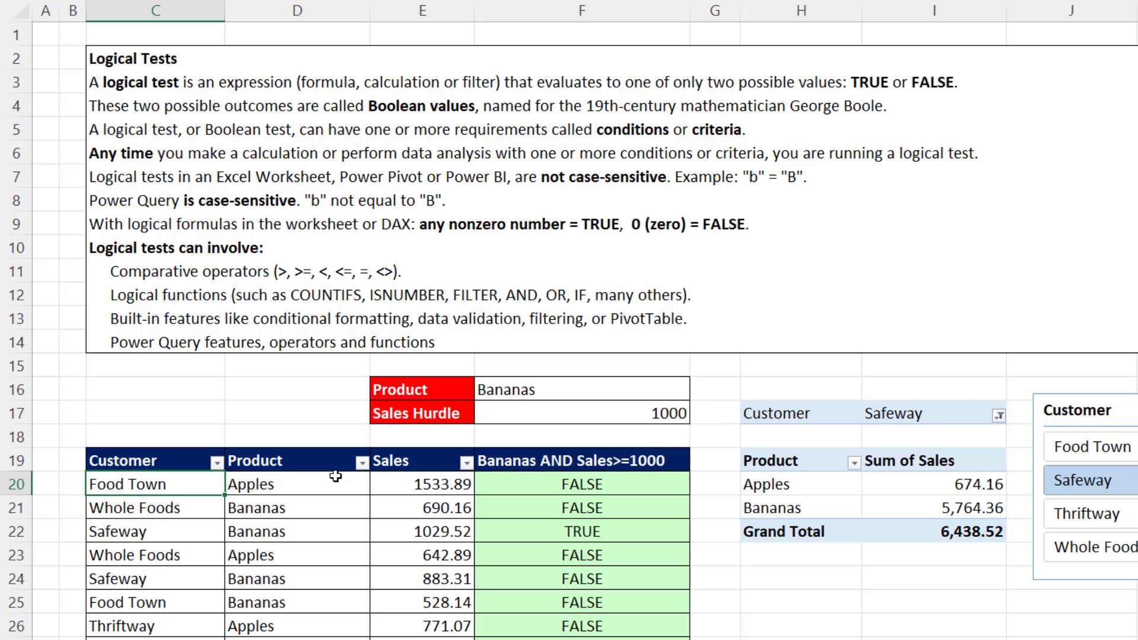
{"action": "left_click", "coordinate": [311, 484]}
{"action": "left_click", "coordinate": [412, 485]}
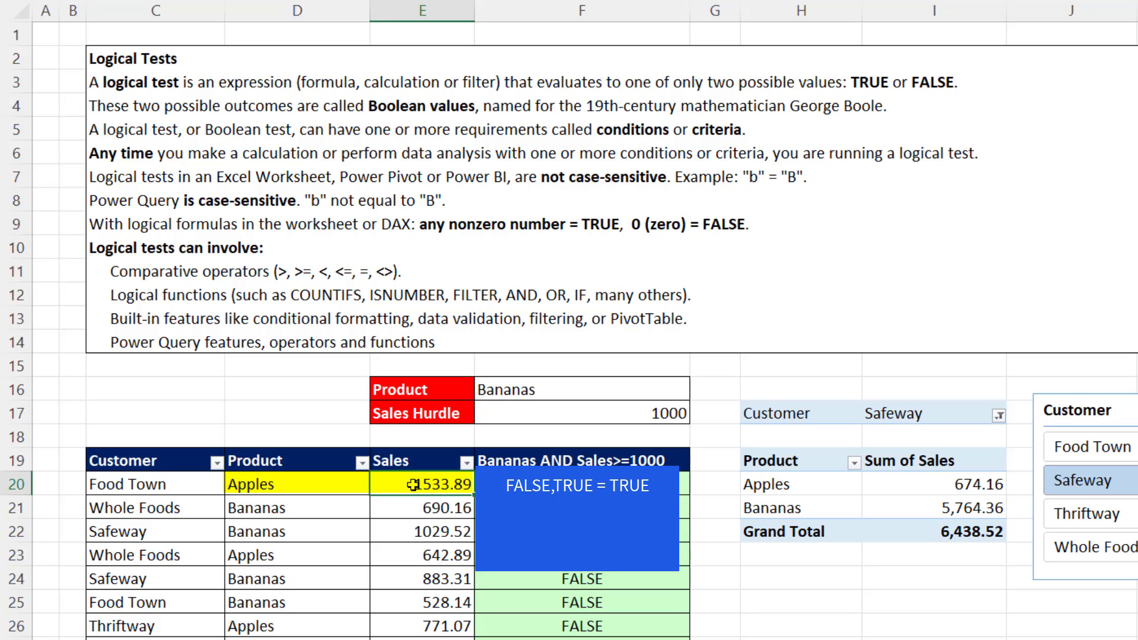
{"action": "left_click", "coordinate": [427, 508]}
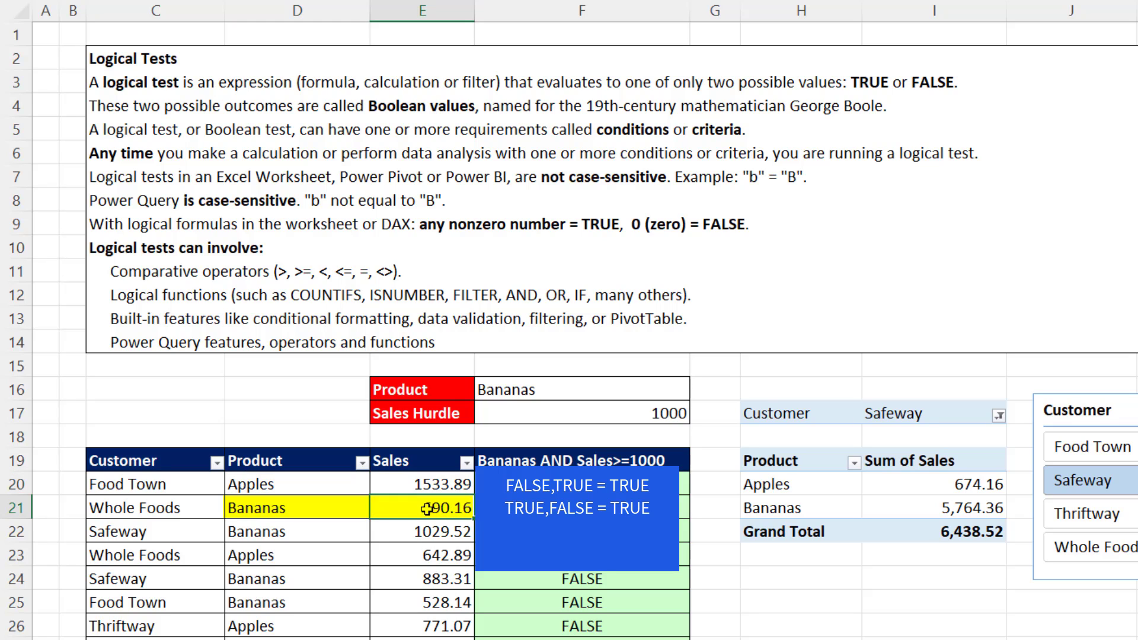
{"action": "left_click", "coordinate": [342, 531]}
{"action": "left_click", "coordinate": [402, 531]}
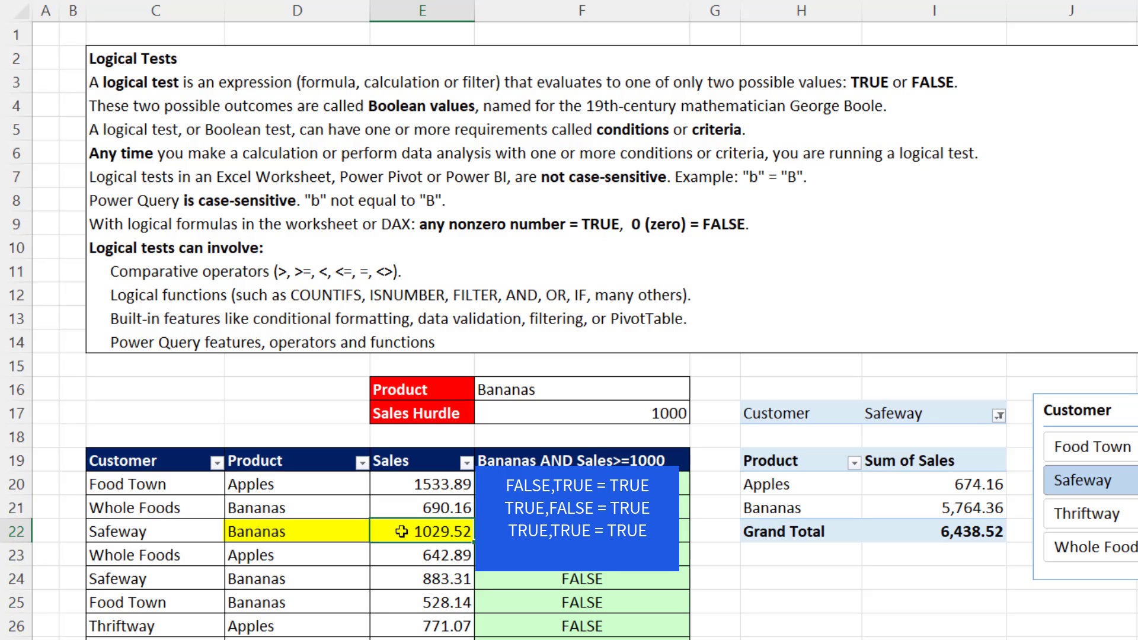
{"action": "left_click", "coordinate": [326, 553]}
{"action": "left_click", "coordinate": [396, 551]}
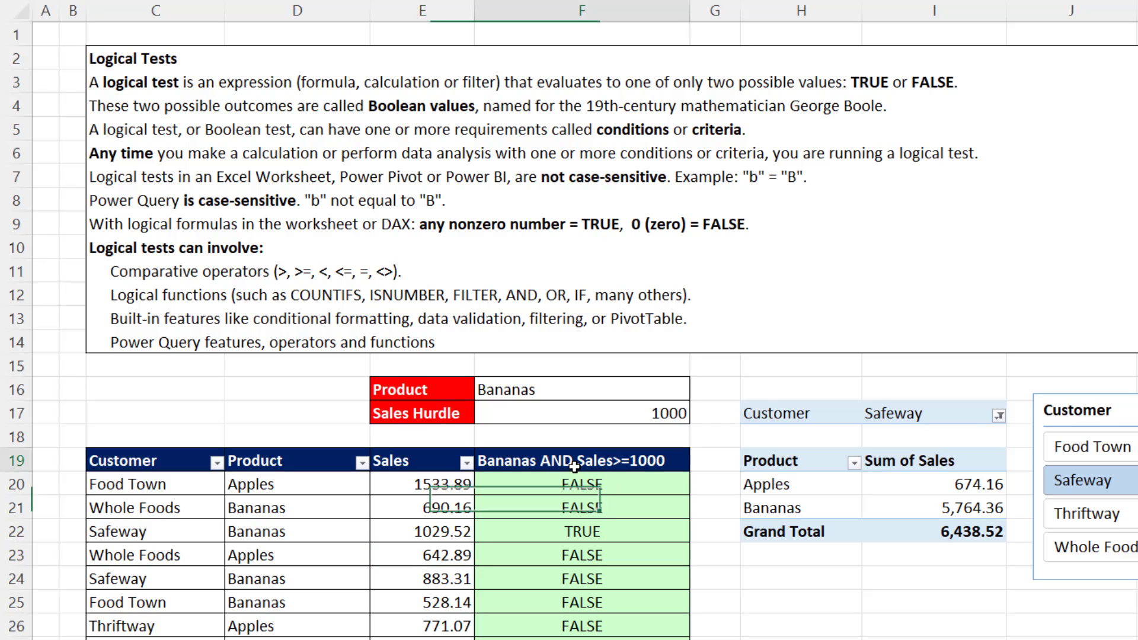
Replace the word AND with OR in the header formula of cell F19.
{"action": "double_click", "coordinate": [583, 461]}
{"action": "double_click", "coordinate": [551, 461]}
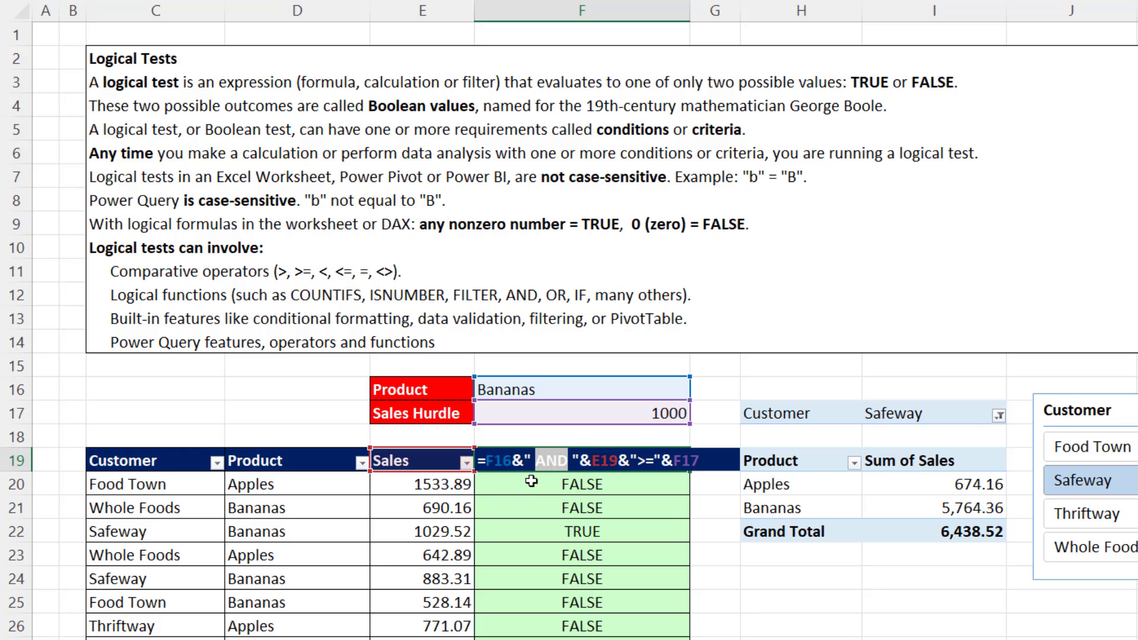
{"action": "type", "text": "OR"}
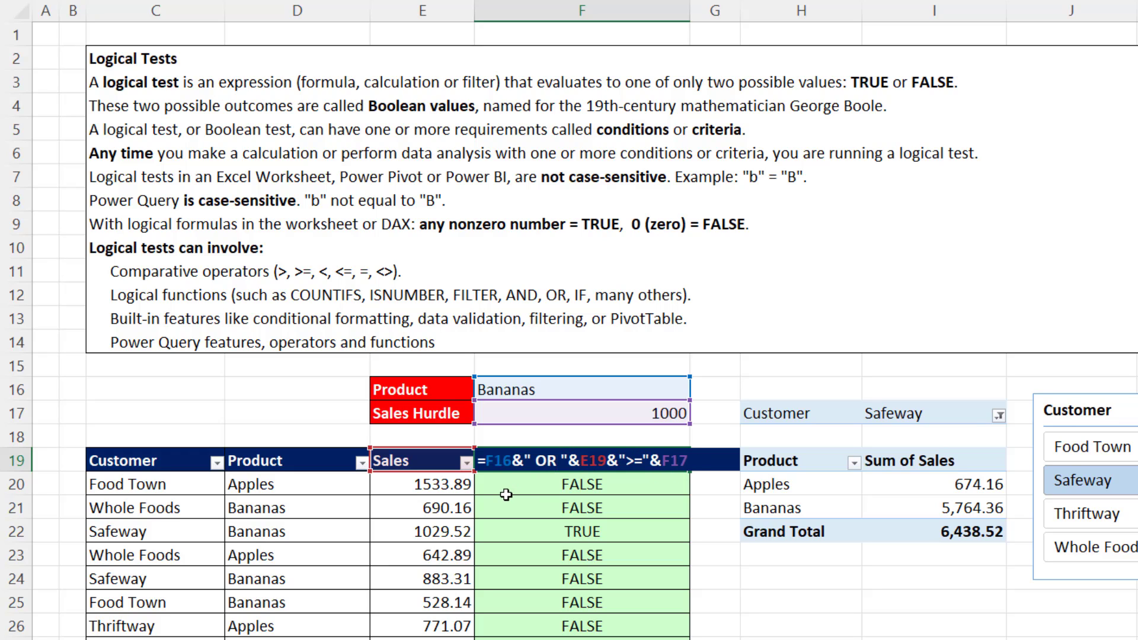
{"action": "key", "text": "Return"}
Change the formula in F20 to =OR(D20=$F$16,E20>=$F$17) and fill it down the column.
{"action": "key", "text": "F2"}
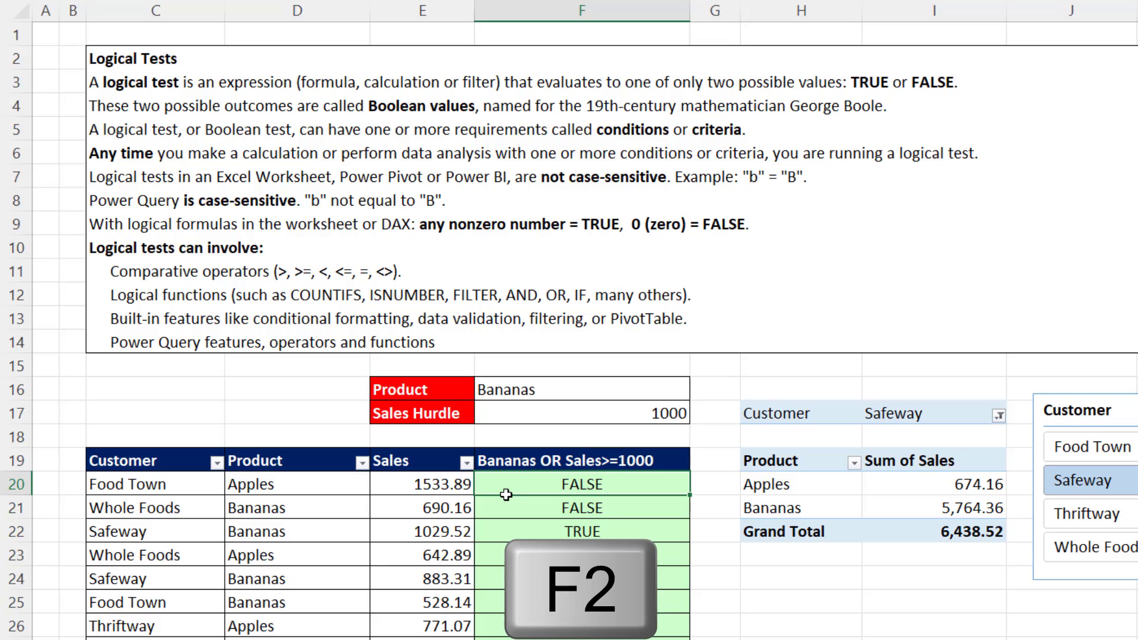
{"action": "double_click", "coordinate": [511, 485]}
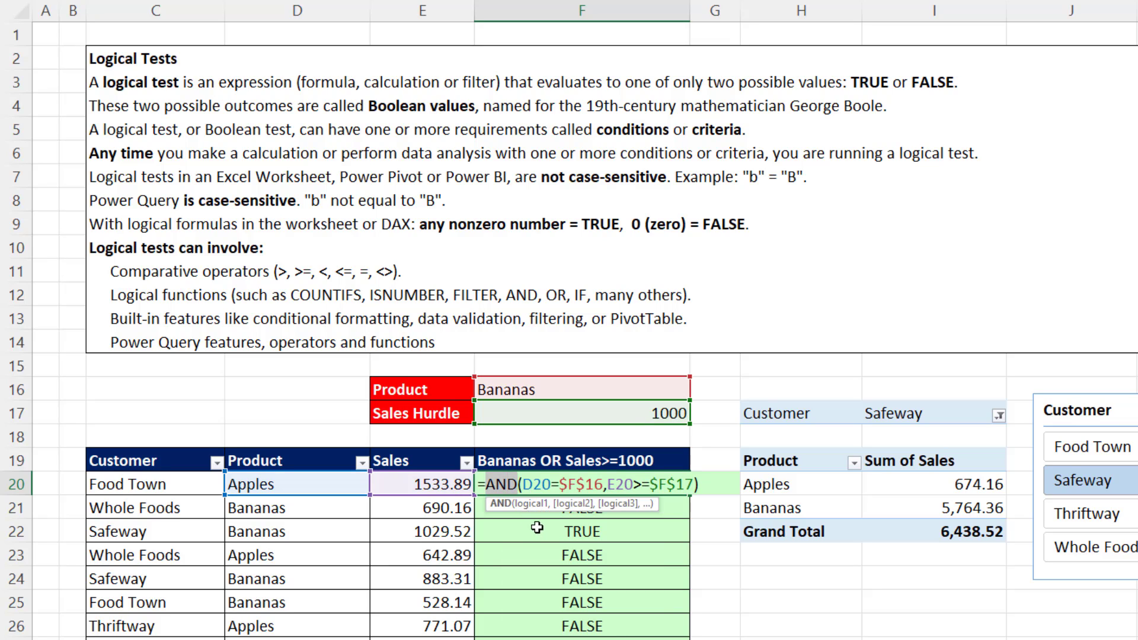
{"action": "type", "text": "OR"}
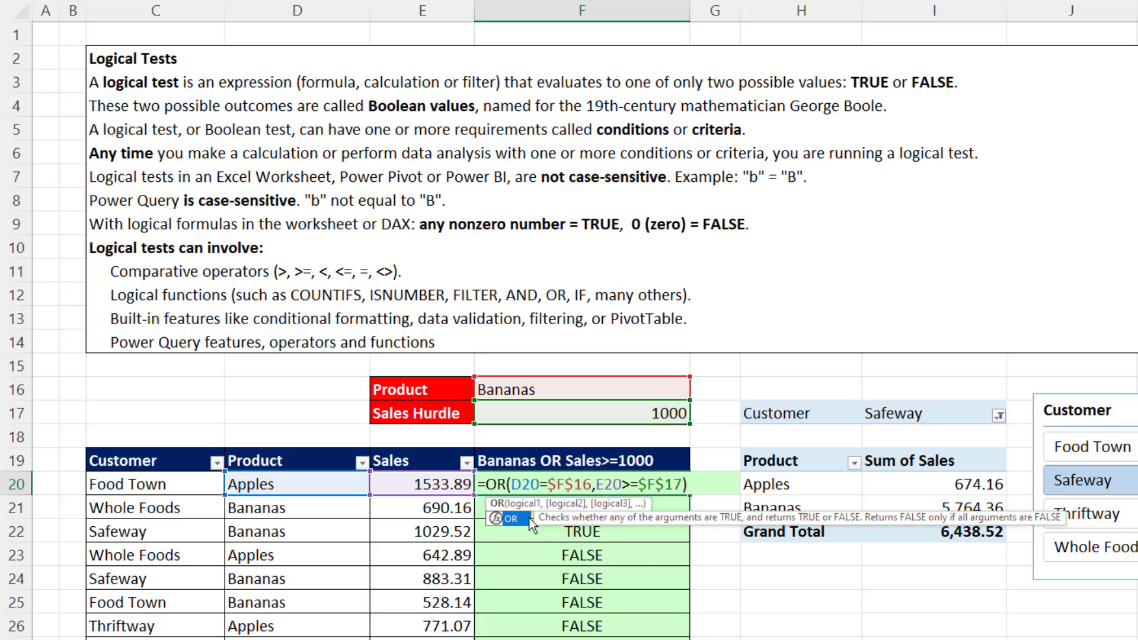
{"action": "left_click", "coordinate": [529, 486]}
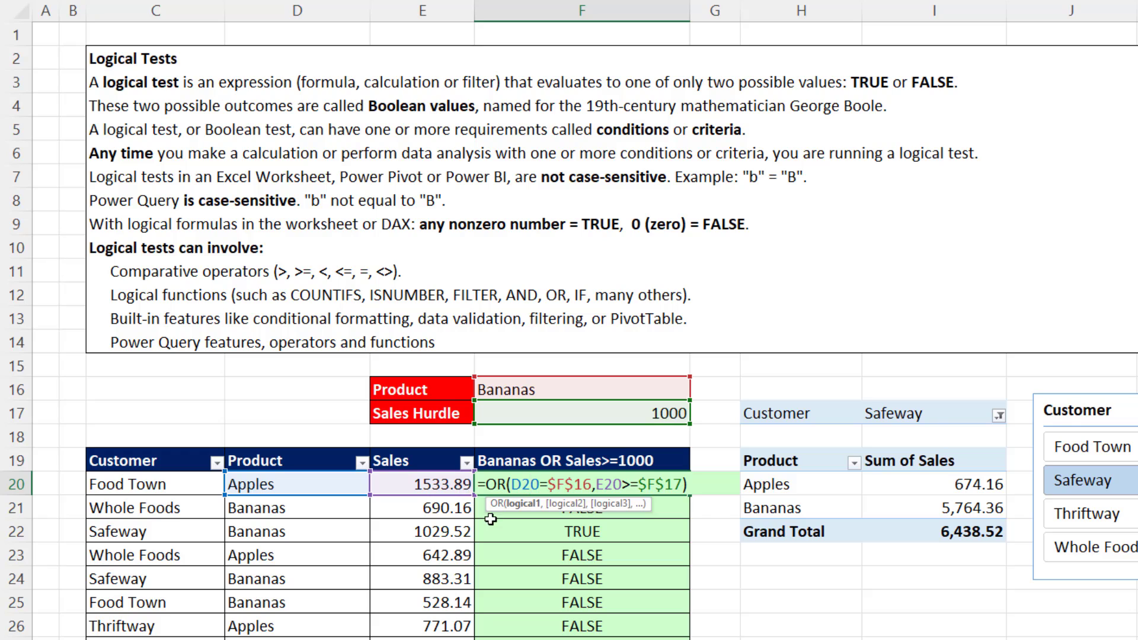
{"action": "key", "text": "ctrl+Return"}
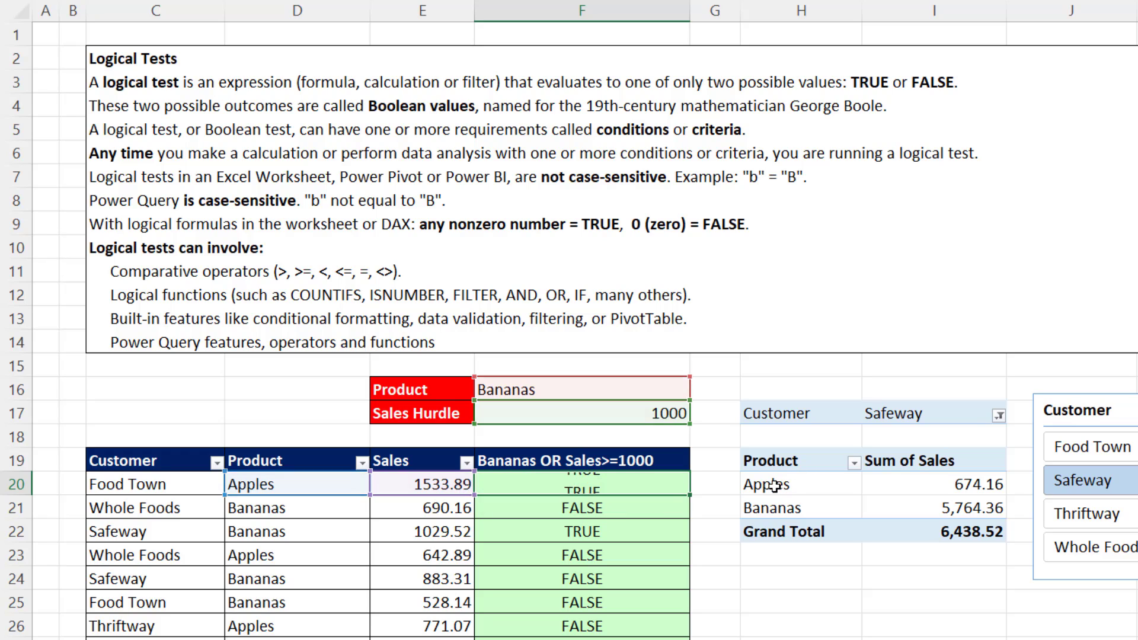
{"action": "double_click", "coordinate": [690, 494]}
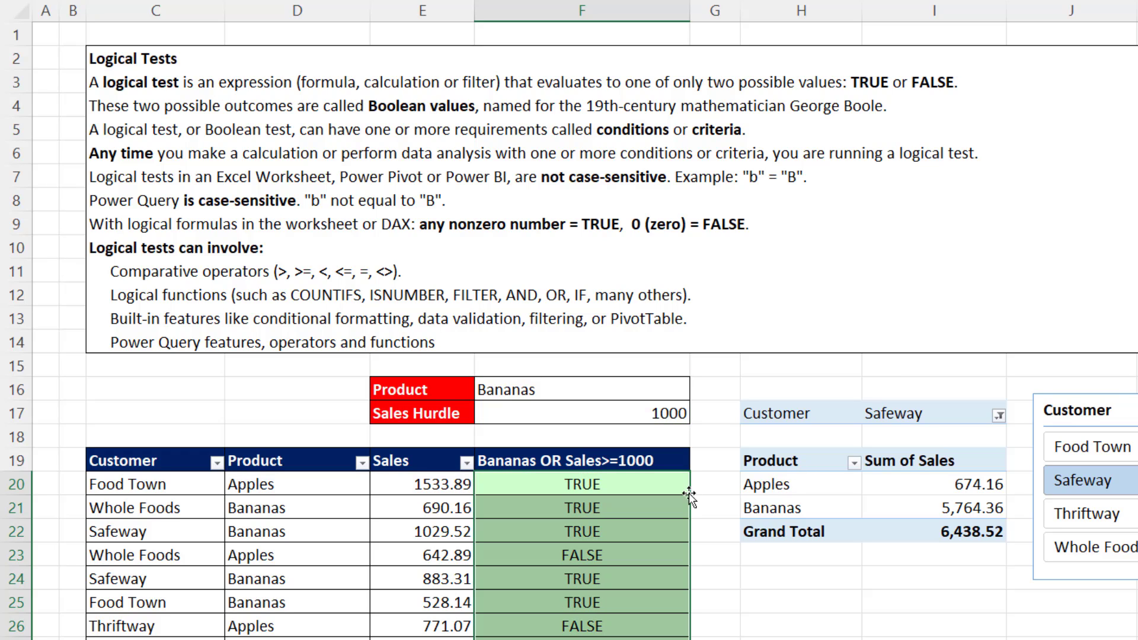
Turn the sales table's filter off and on again so that it includes the Bananas OR Sales>=1000 column.
{"action": "left_click", "coordinate": [630, 465]}
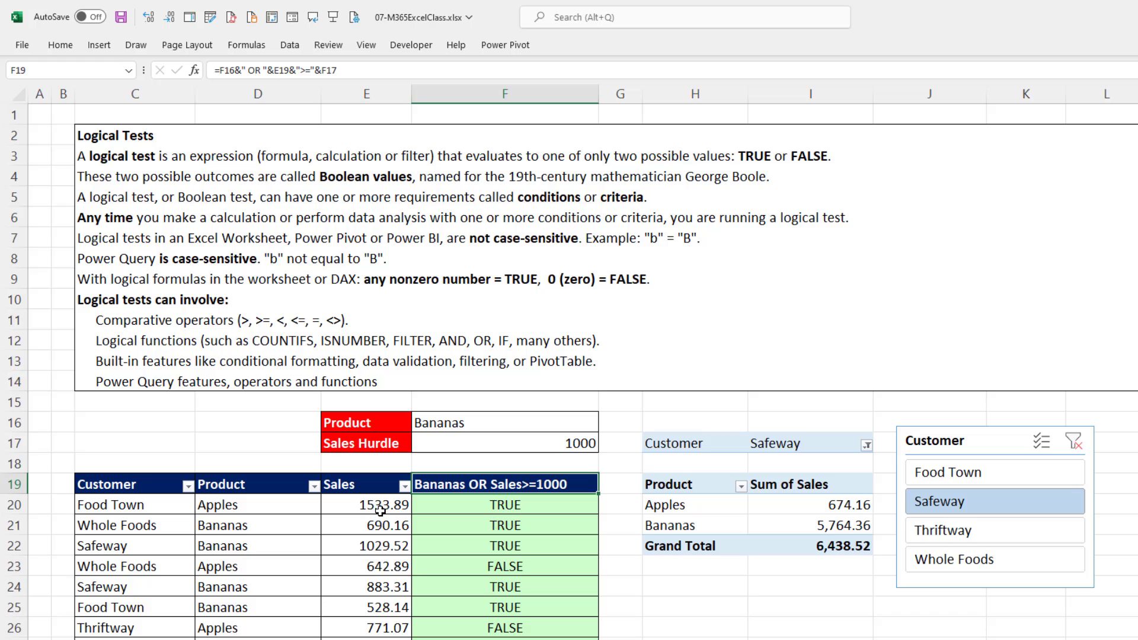
{"action": "left_click", "coordinate": [380, 511]}
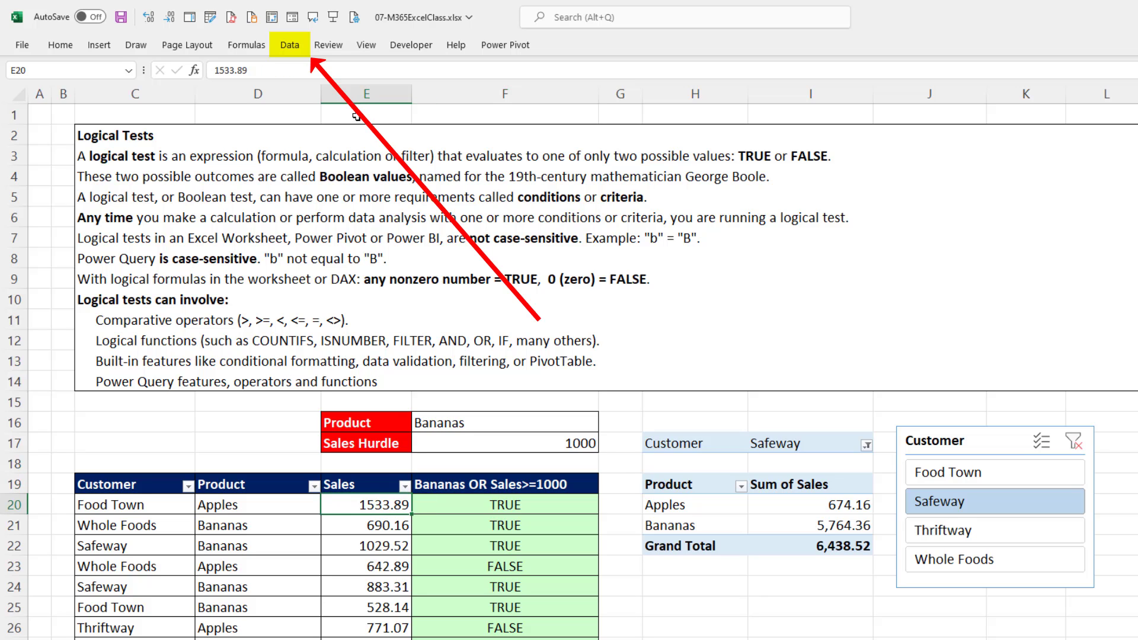
{"action": "left_click", "coordinate": [287, 46]}
{"action": "left_click", "coordinate": [668, 84]}
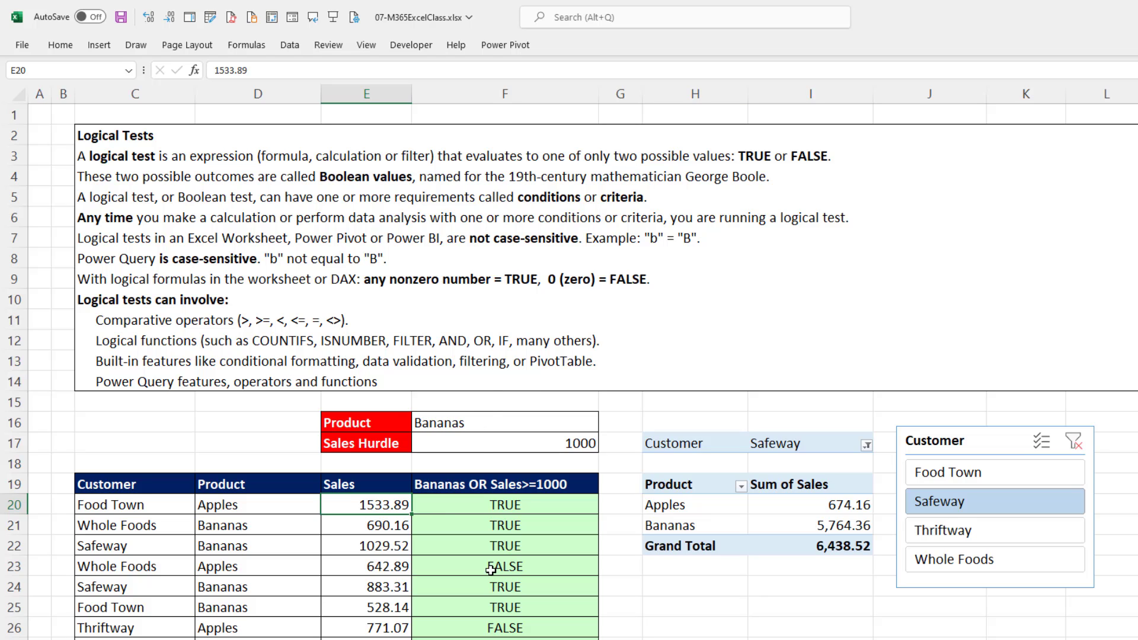
{"action": "left_click", "coordinate": [290, 45]}
{"action": "left_click", "coordinate": [677, 89]}
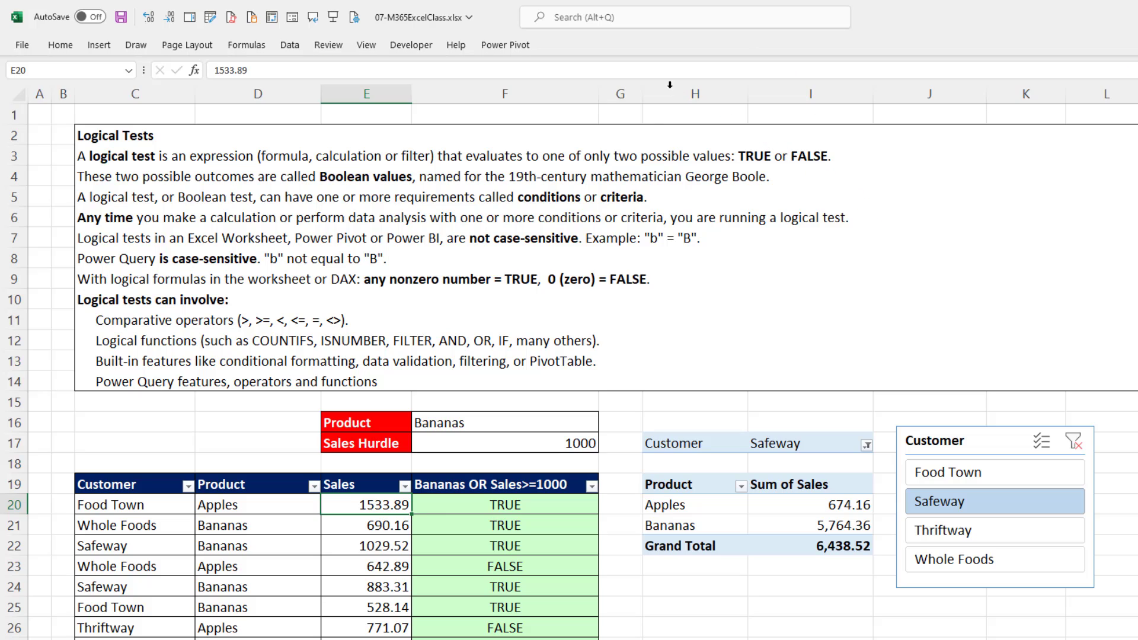
Filter the Bananas OR Sales>=1000 column to show only TRUE, and undo that filter.
{"action": "left_click", "coordinate": [591, 487]}
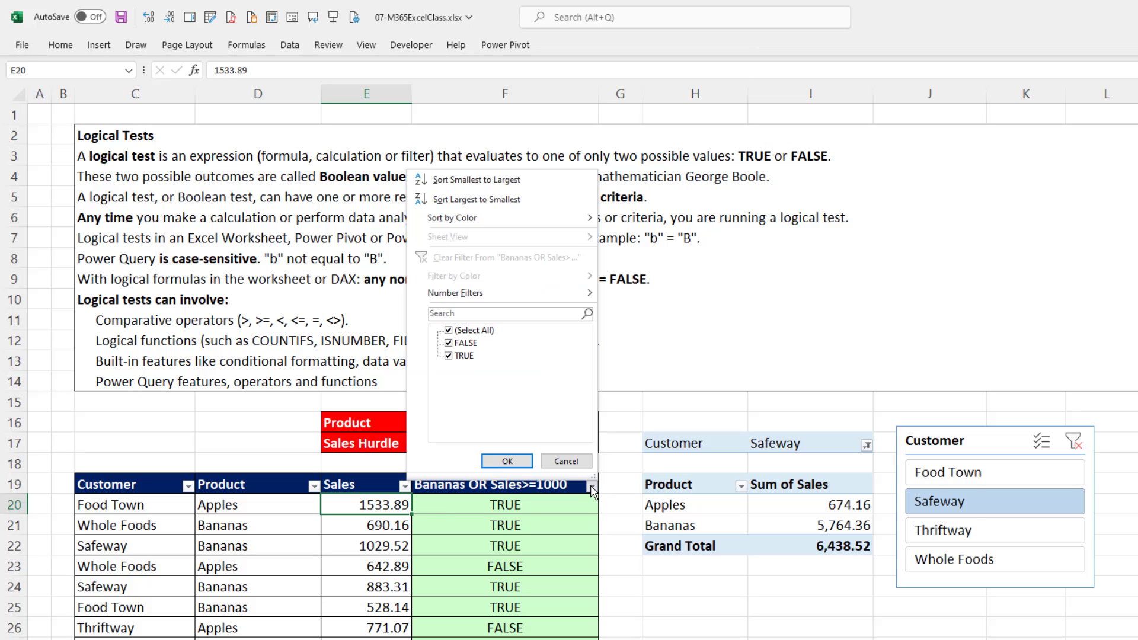
{"action": "left_click", "coordinate": [448, 331]}
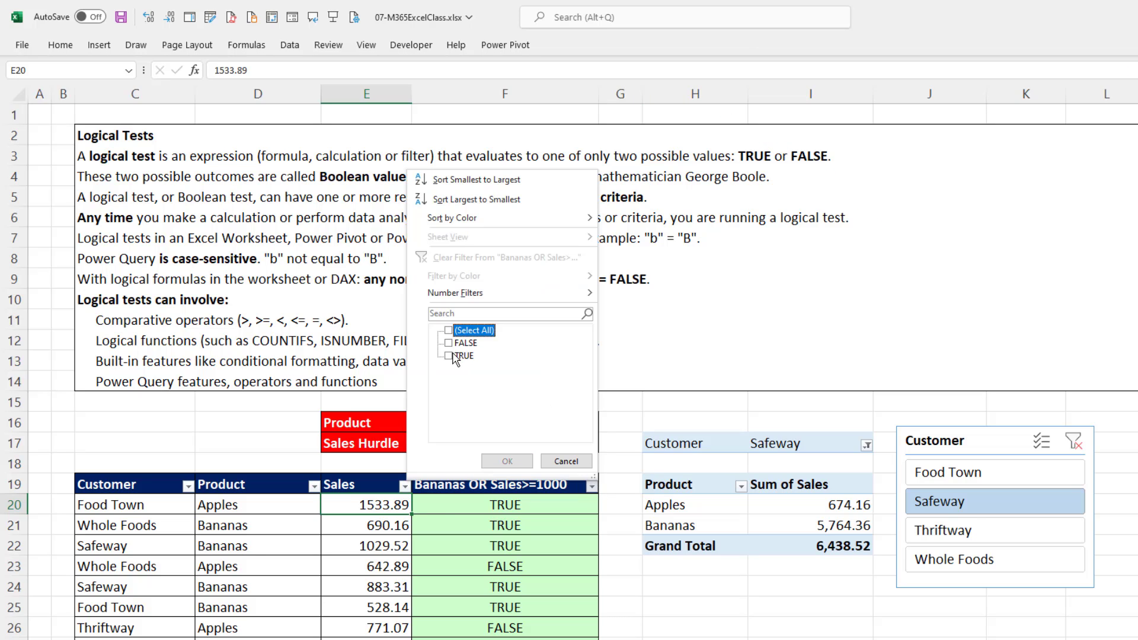
{"action": "left_click", "coordinate": [449, 356]}
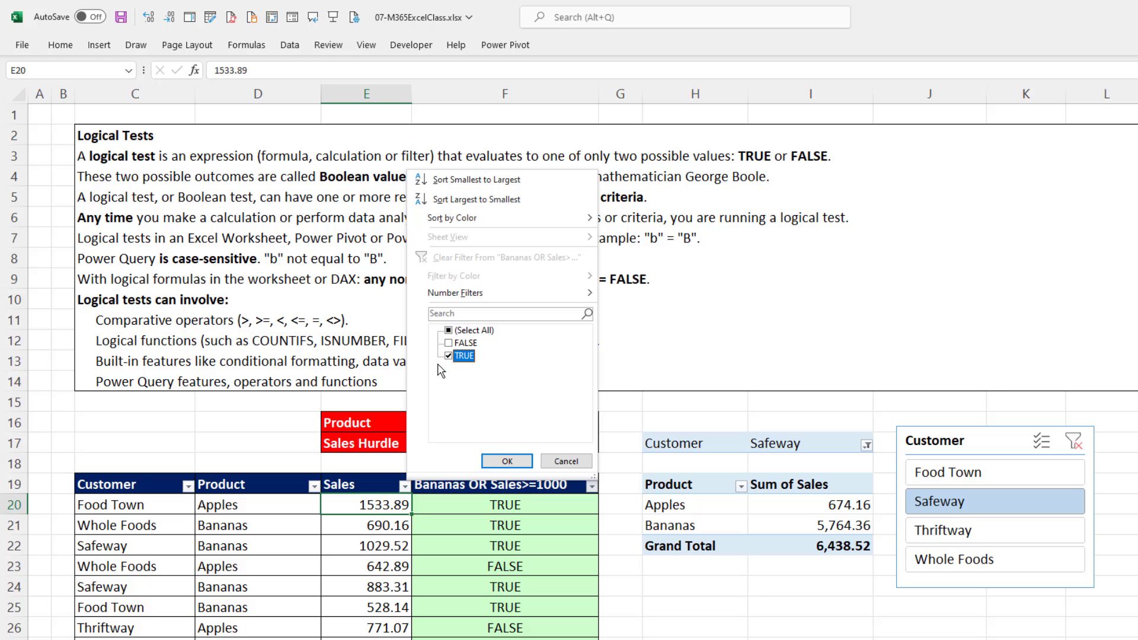
{"action": "left_click", "coordinate": [507, 461]}
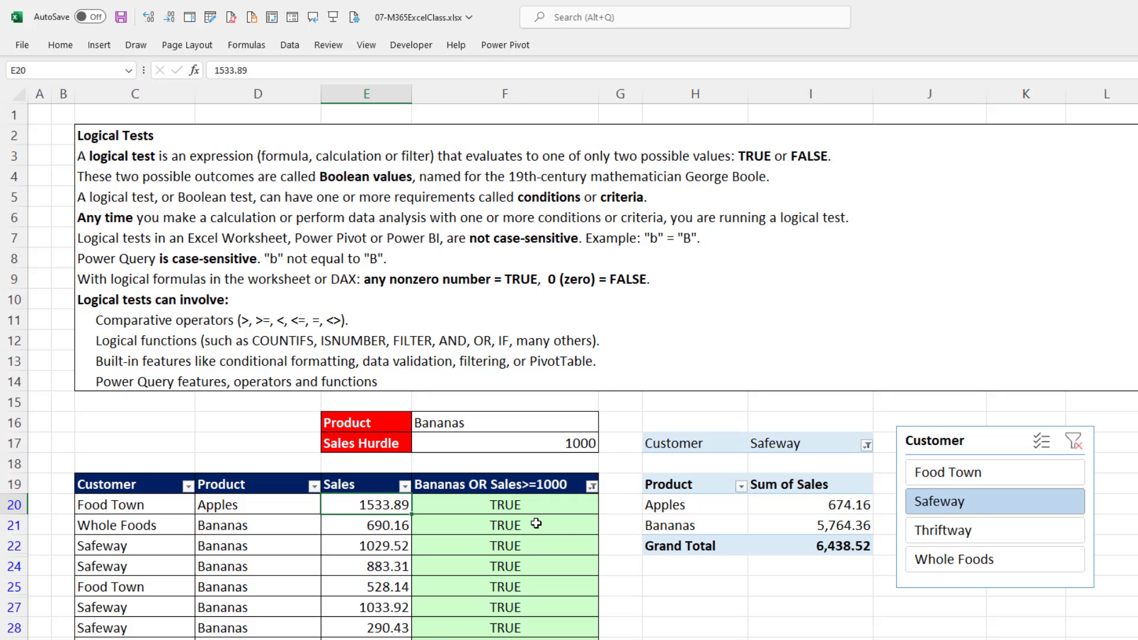
{"action": "key", "text": "ctrl+z"}
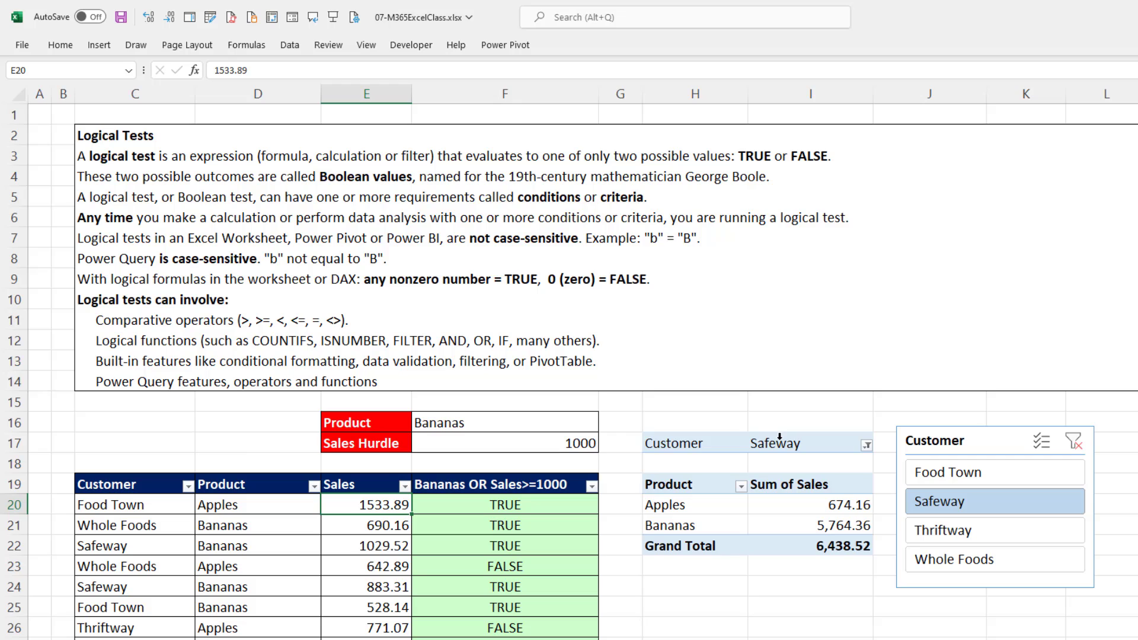
Add Thriftway to the Safeway selection in the Customer slicer of the PivotTable.
{"action": "key", "text": "ctrl"}
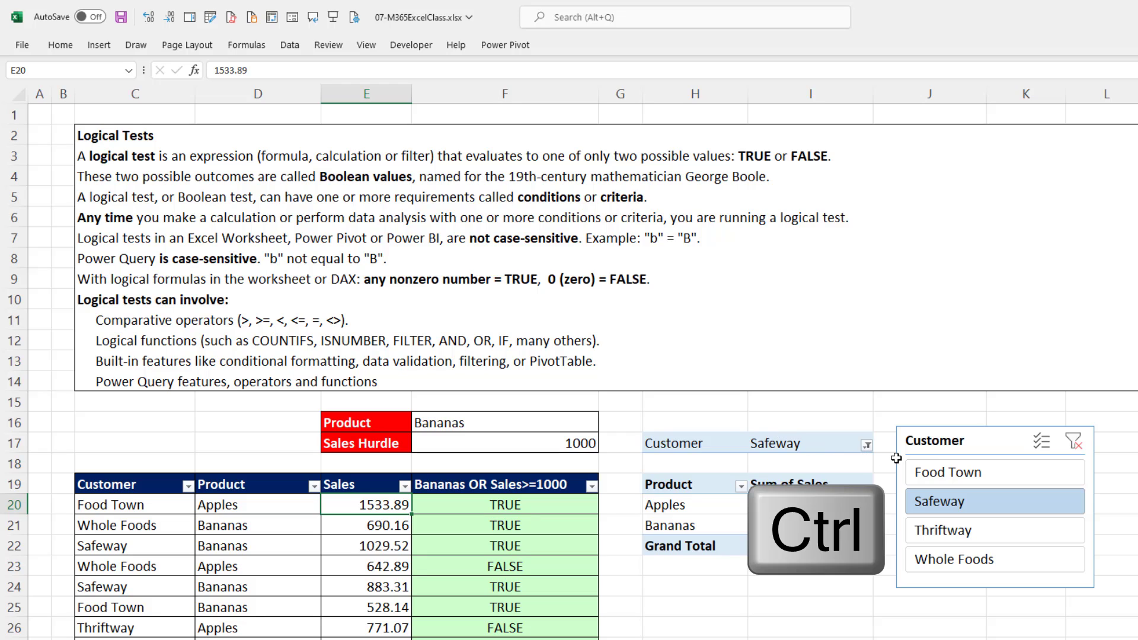
{"action": "left_click", "coordinate": [939, 533], "text": "ctrl"}
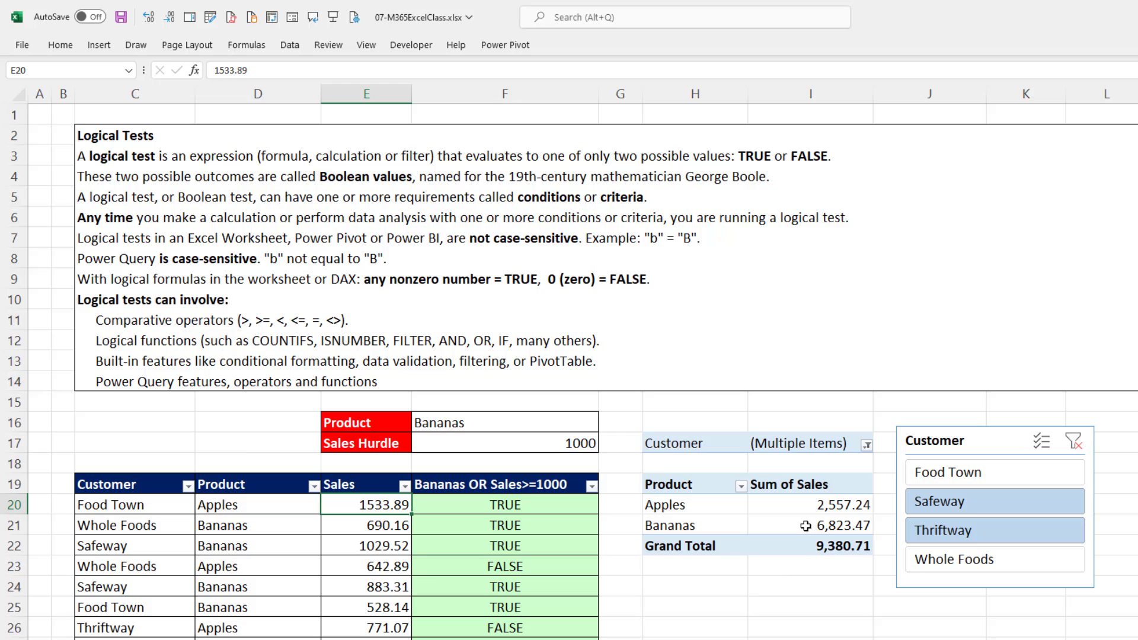
{"action": "mouse_move", "coordinate": [797, 524]}
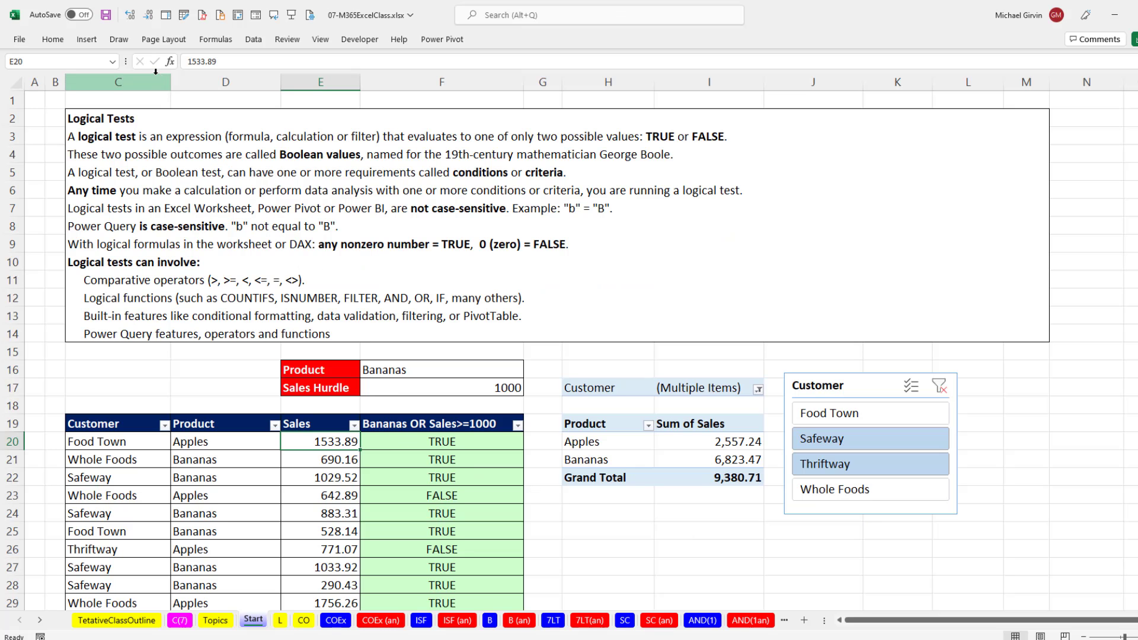
Open the L worksheet and look through its logical test notes up to the definitions and examples at the start.
{"action": "left_click", "coordinate": [282, 623]}
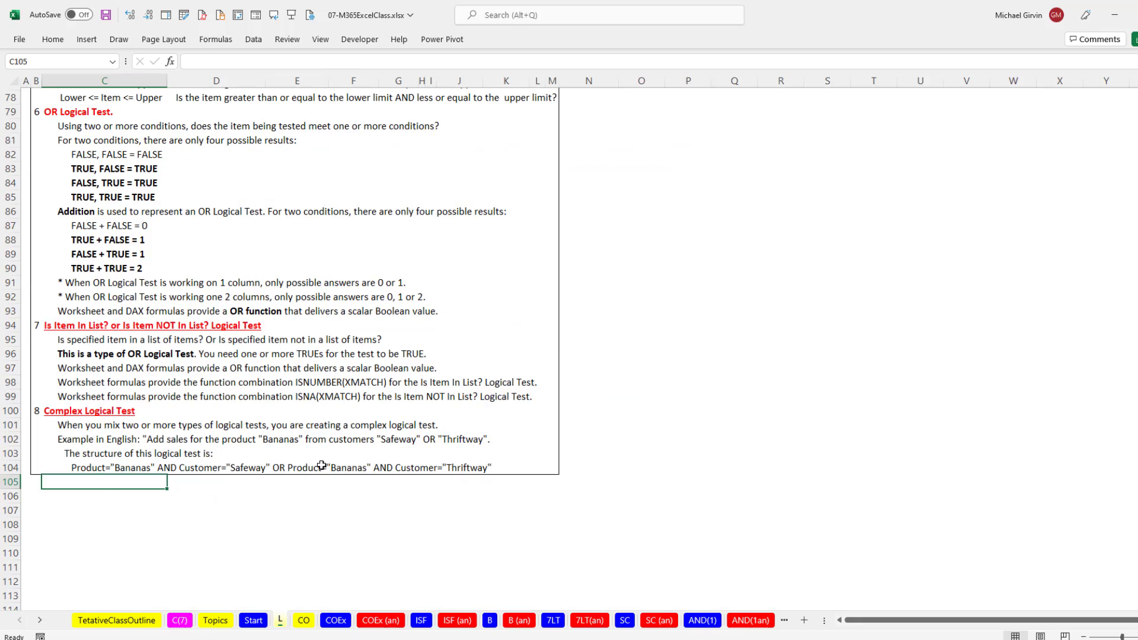
{"action": "scroll", "coordinate": [321, 465], "scroll_direction": "up", "scroll_amount": 9}
{"action": "scroll", "coordinate": [321, 465], "scroll_direction": "up", "scroll_amount": 15}
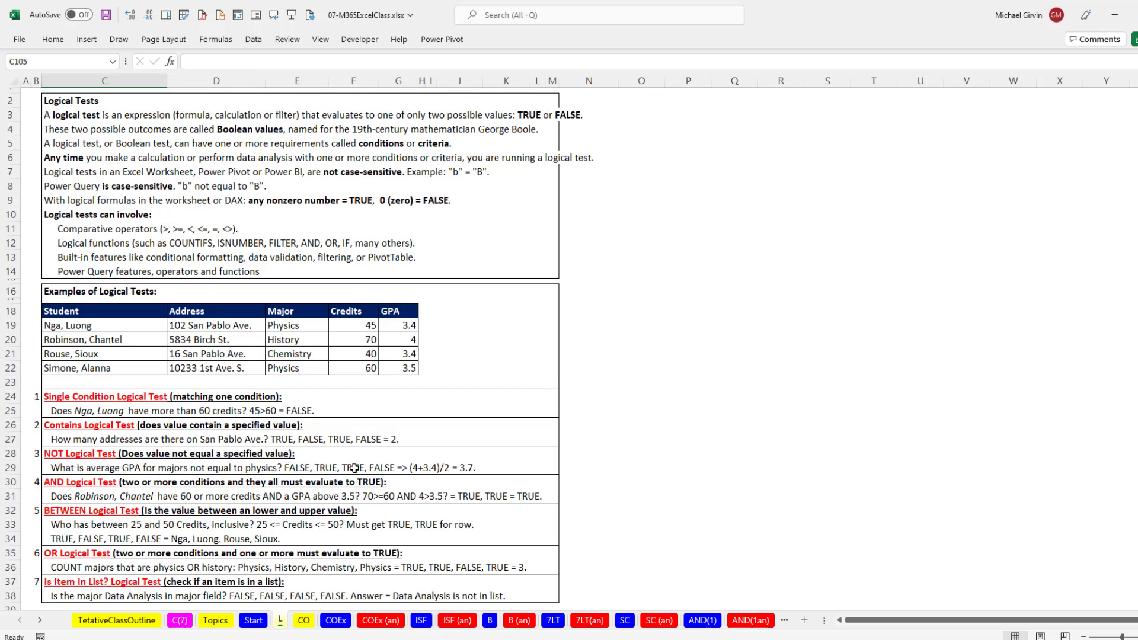
Open the CO worksheet and examine the possible wordings for the greater-than-or-equal-to operator in E3 to E5.
{"action": "left_click", "coordinate": [304, 621]}
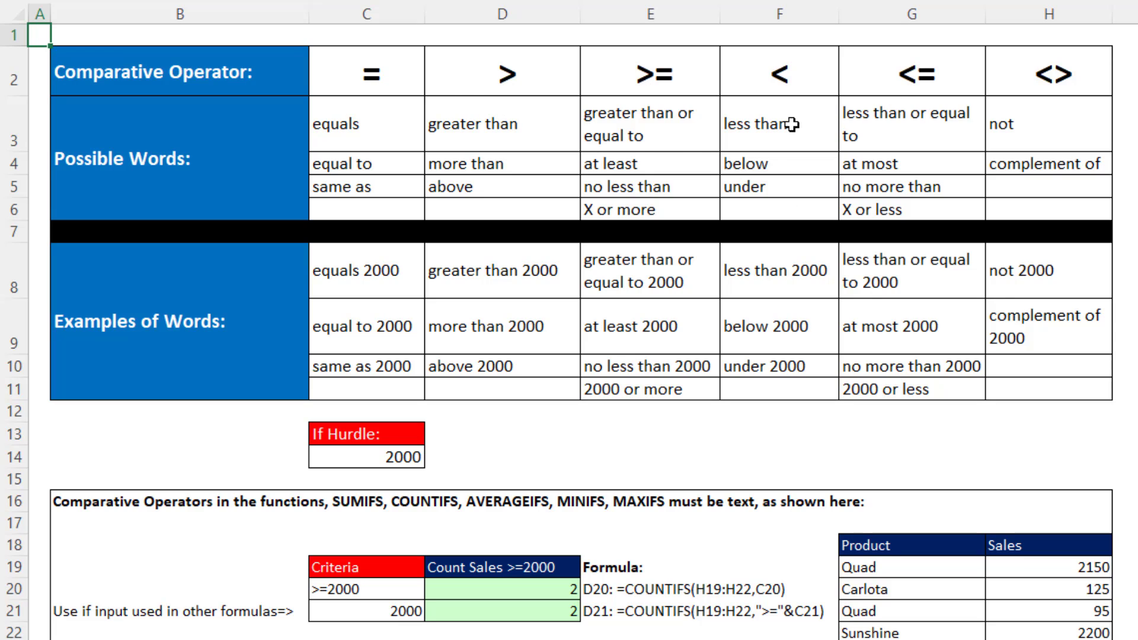
{"action": "left_click", "coordinate": [667, 121]}
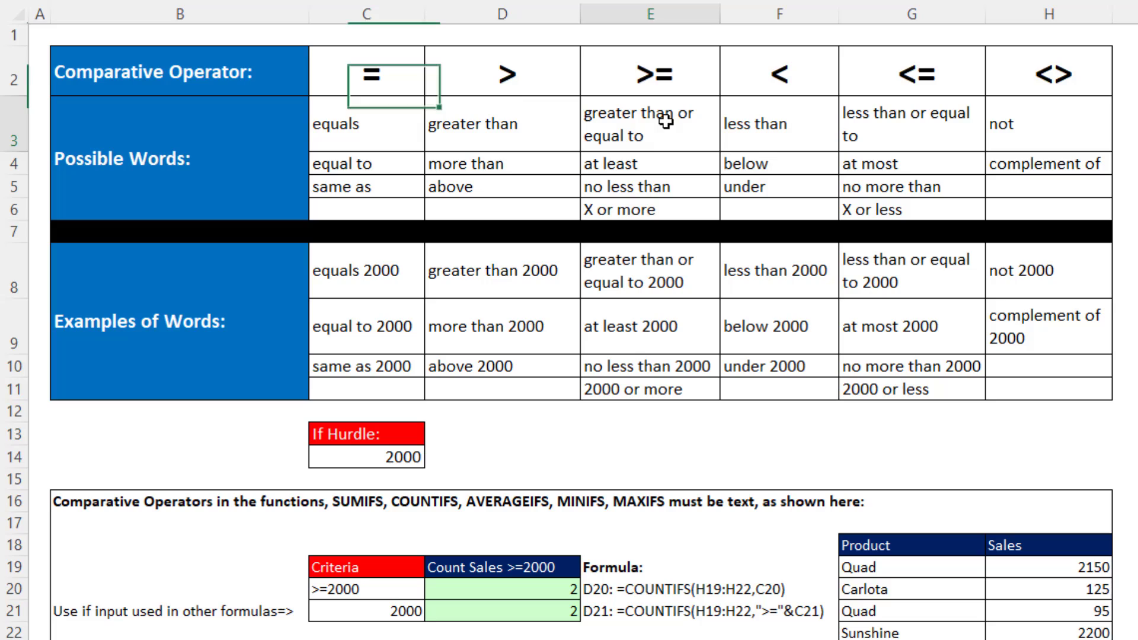
{"action": "left_click", "coordinate": [670, 168]}
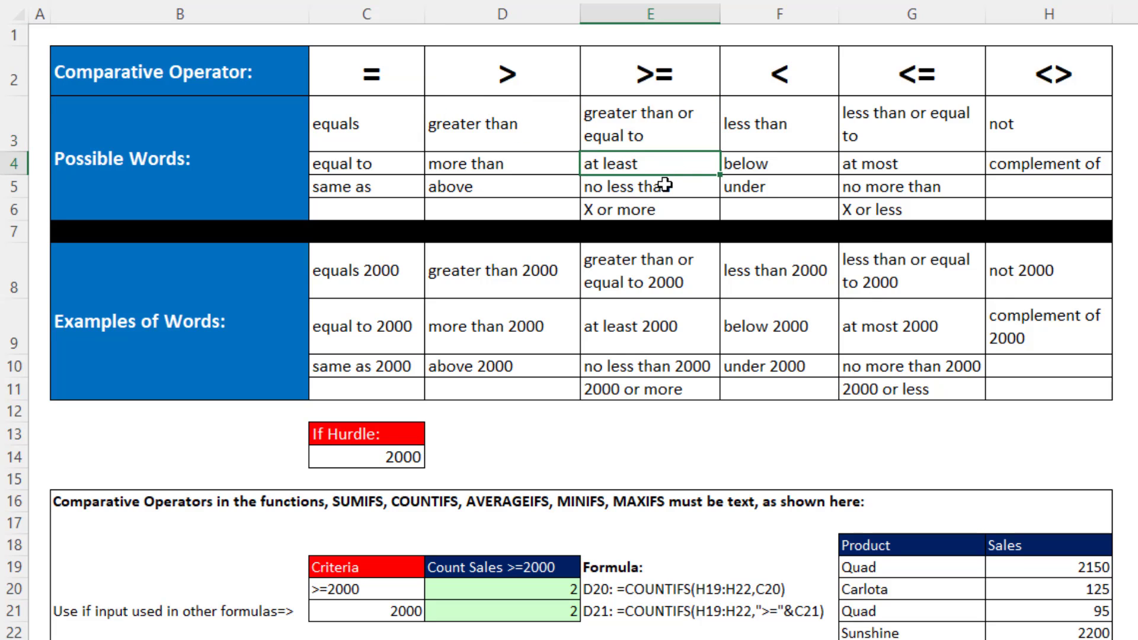
{"action": "left_click", "coordinate": [664, 185]}
{"action": "left_click", "coordinate": [680, 141]}
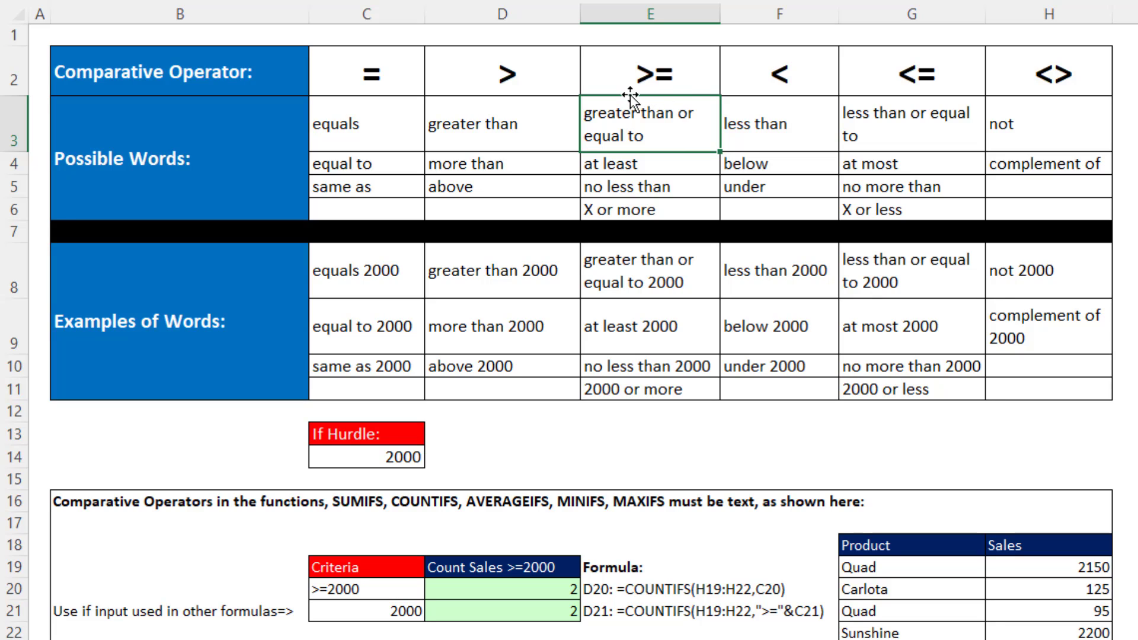
{"action": "left_click", "coordinate": [672, 166]}
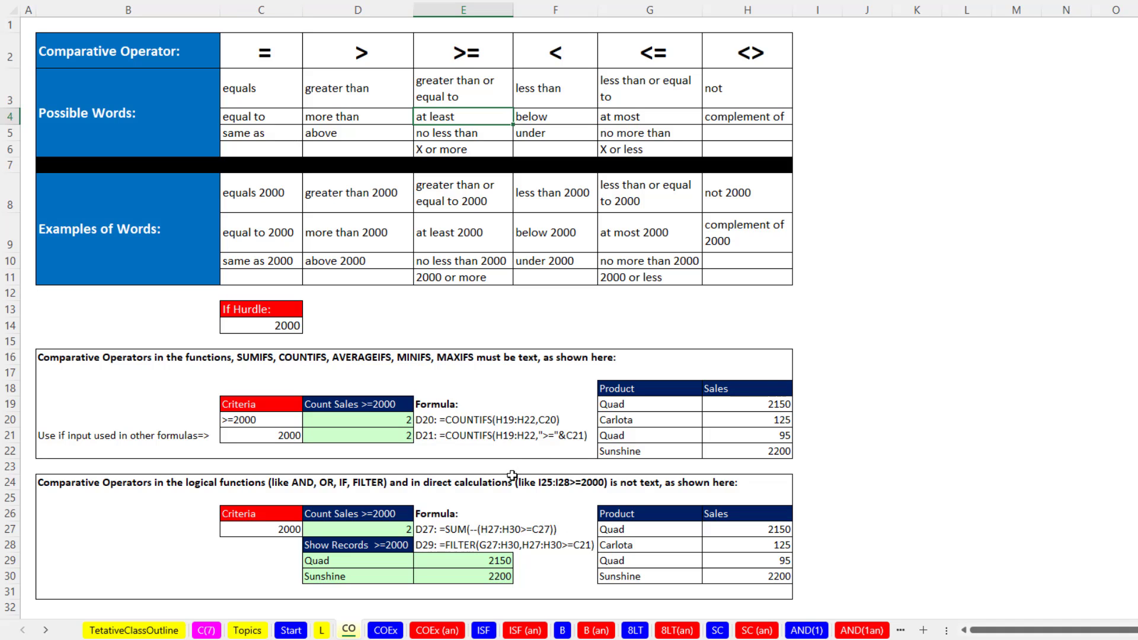
View the comparative operator examples on the COEx and COEx (an) worksheets, and inspect cell C3 on the ISF worksheet.
{"action": "left_click", "coordinate": [385, 629]}
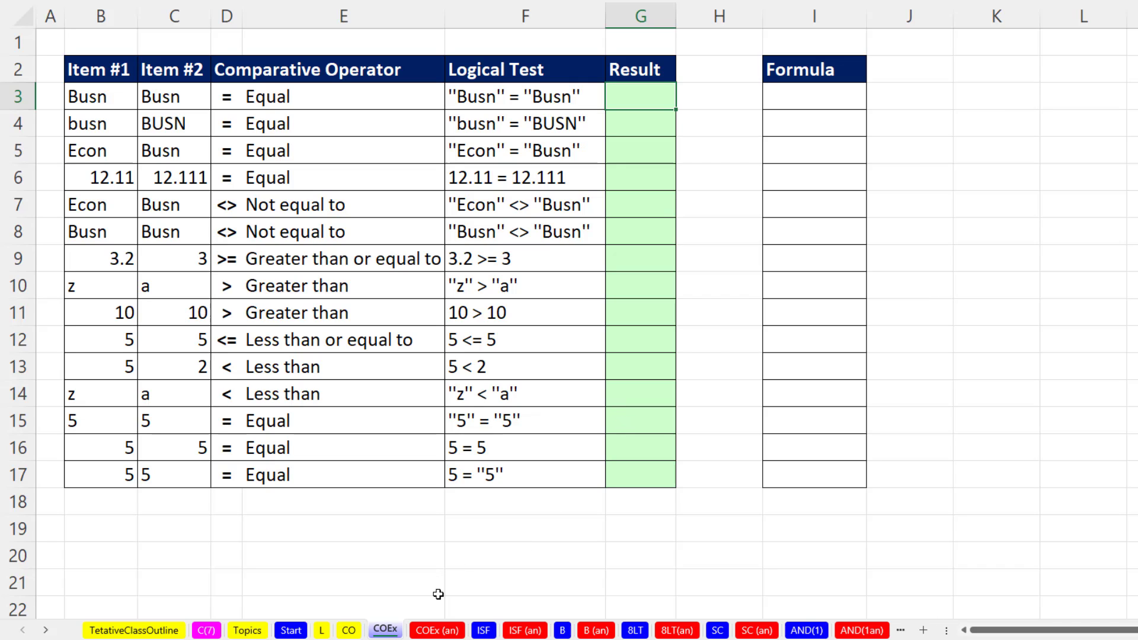
{"action": "left_click", "coordinate": [438, 630]}
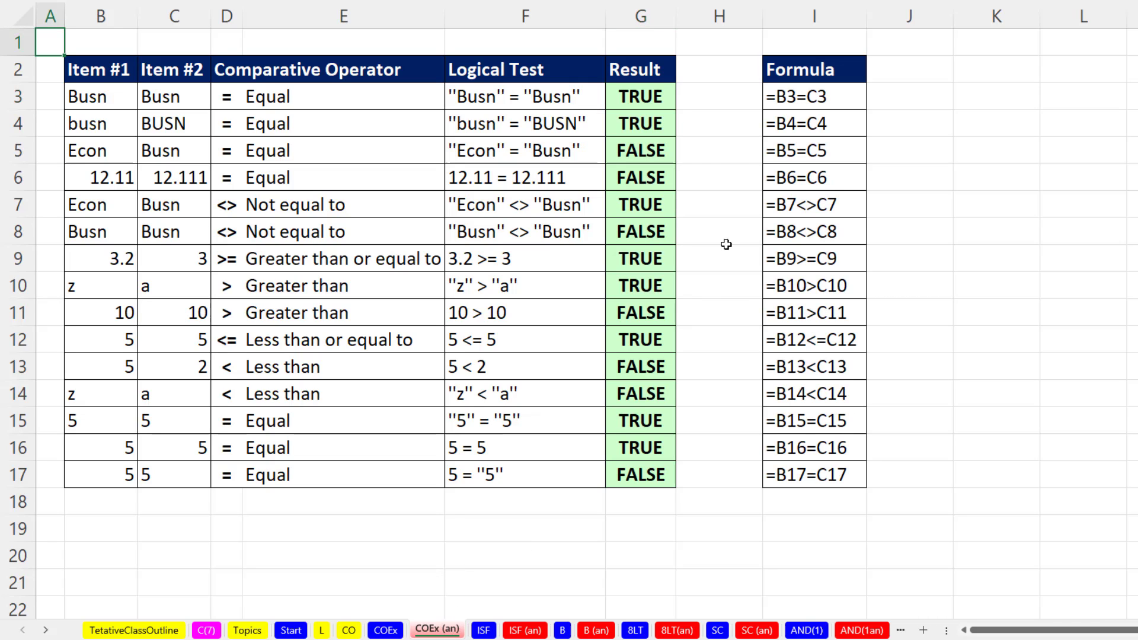
{"action": "left_click", "coordinate": [484, 631]}
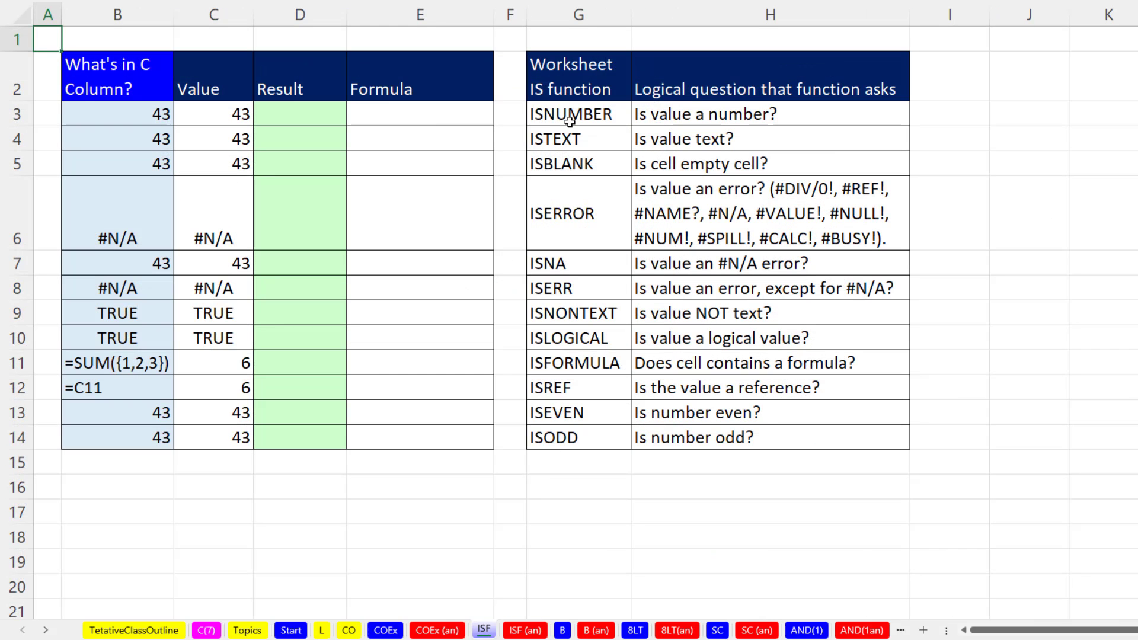
{"action": "left_click", "coordinate": [228, 113]}
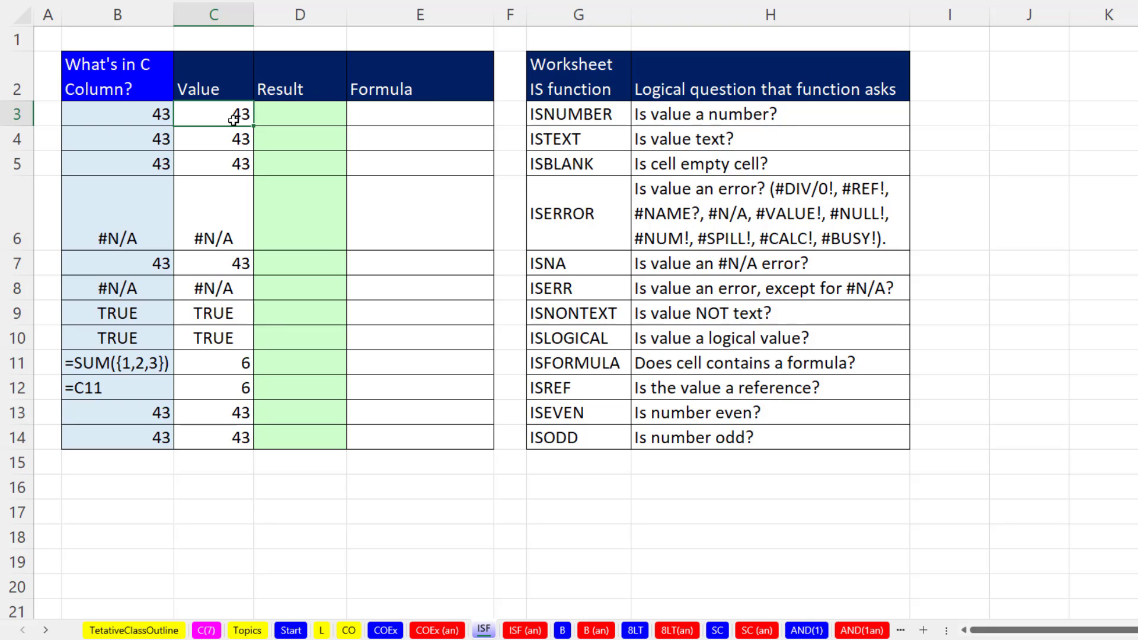
Inspect cell C11 on the ISF worksheet and view the completed IS function formulas on the ISF (an) worksheet.
{"action": "left_click", "coordinate": [241, 363]}
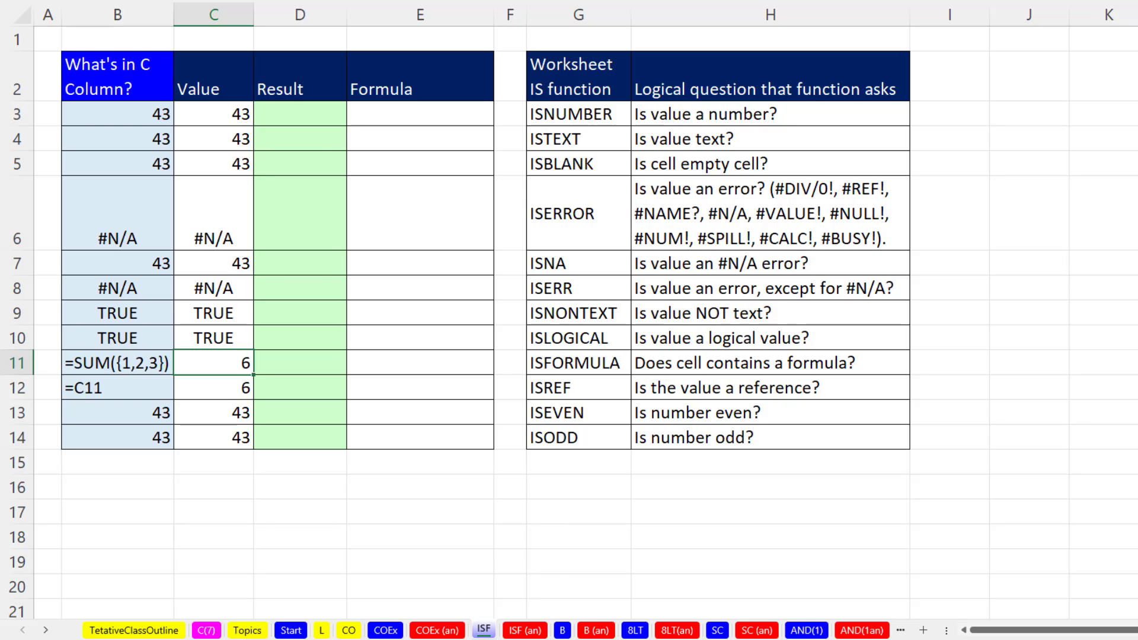
{"action": "left_click", "coordinate": [524, 630]}
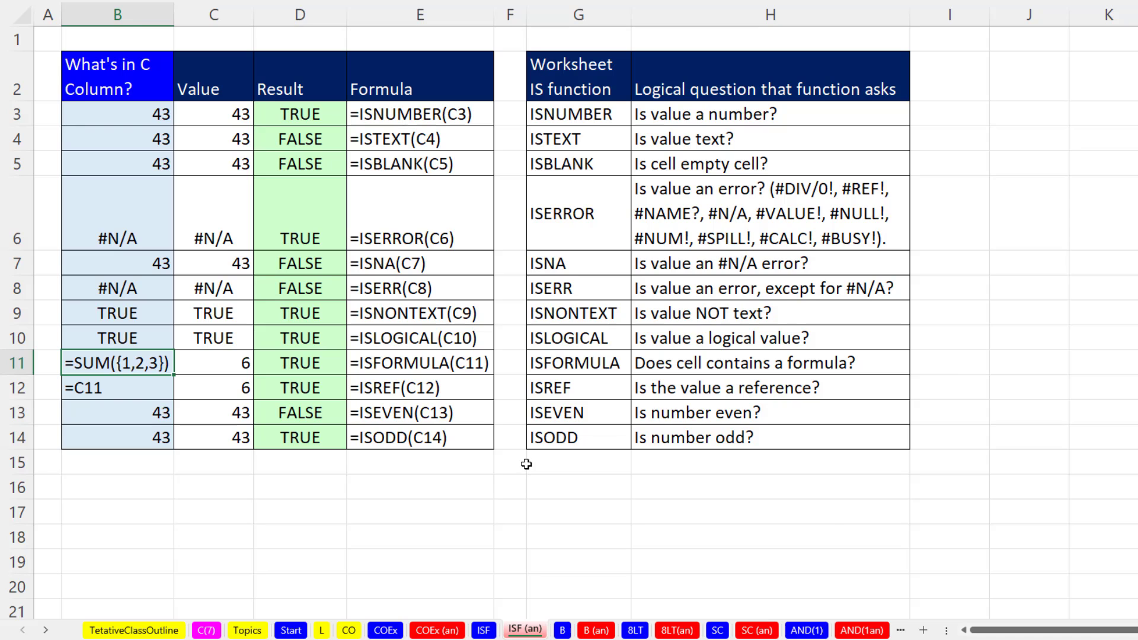
Examine the Boolean-to-number operations, formulas and results in B3:B7 and rows 7 and 12 of worksheet B (an), and view worksheet B.
{"action": "left_click", "coordinate": [598, 632]}
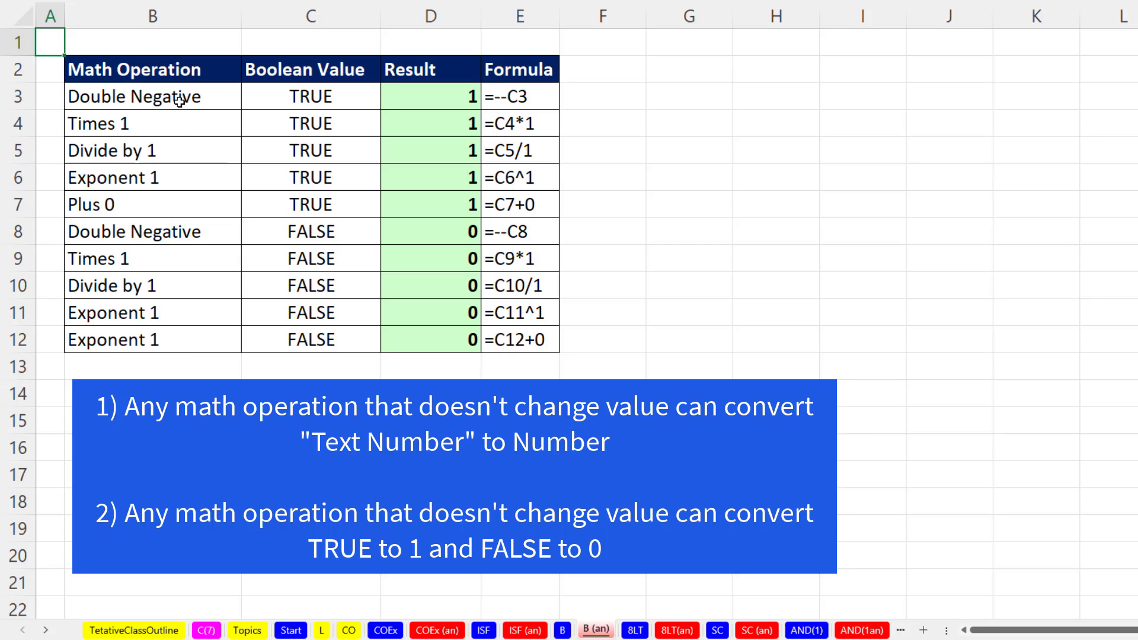
{"action": "left_click_drag", "start_coordinate": [173, 94], "coordinate": [189, 203]}
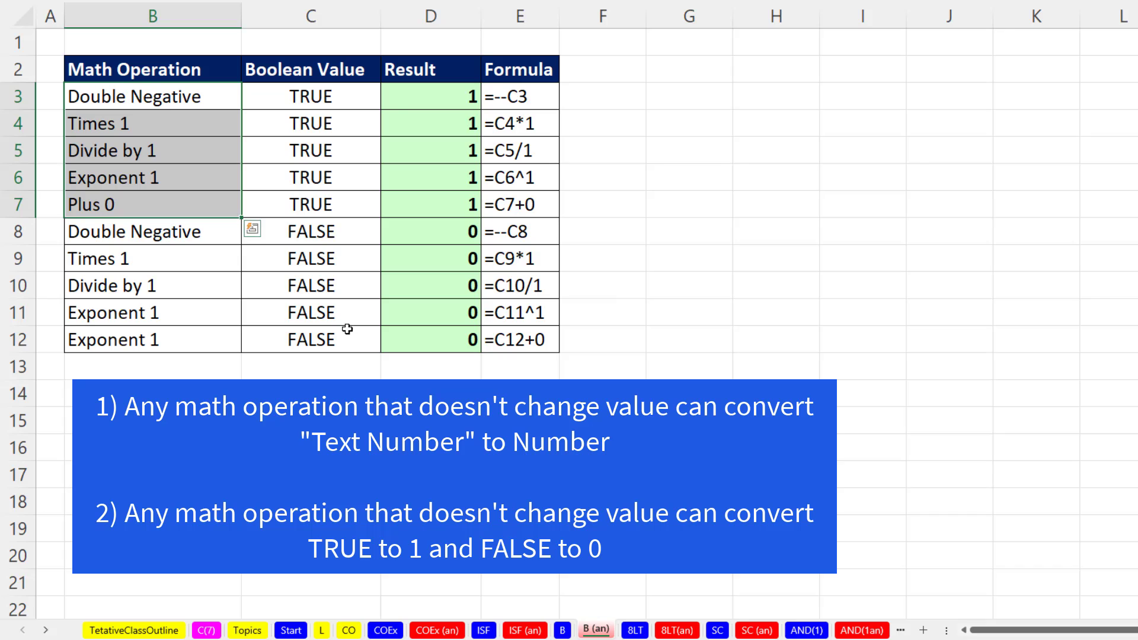
{"action": "left_click", "coordinate": [531, 205]}
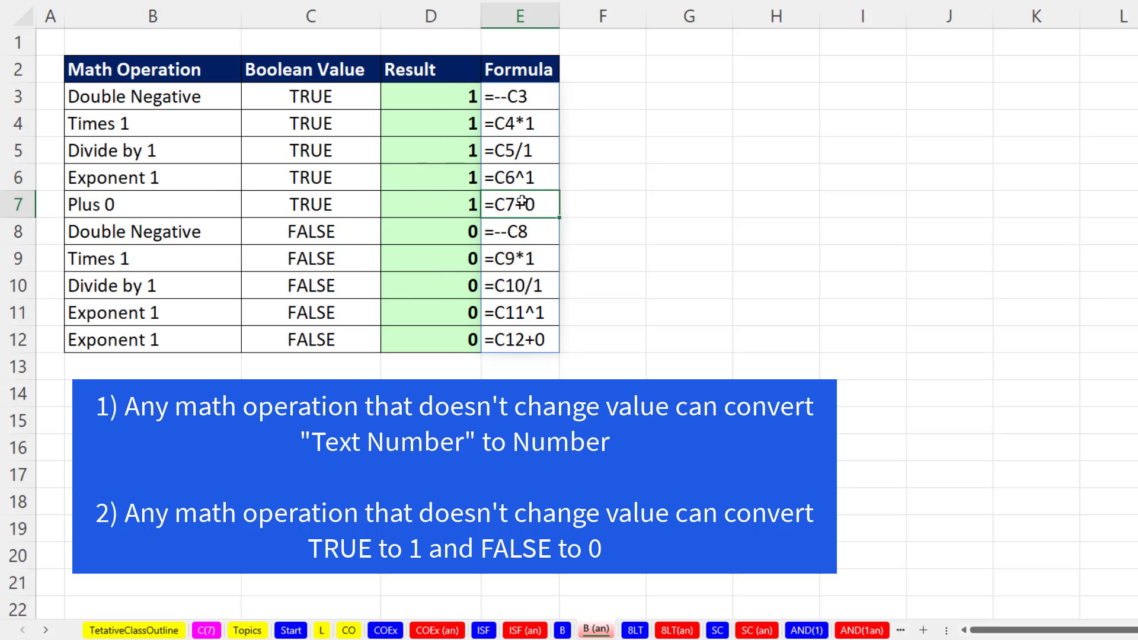
{"action": "left_click", "coordinate": [439, 205]}
{"action": "left_click", "coordinate": [516, 339]}
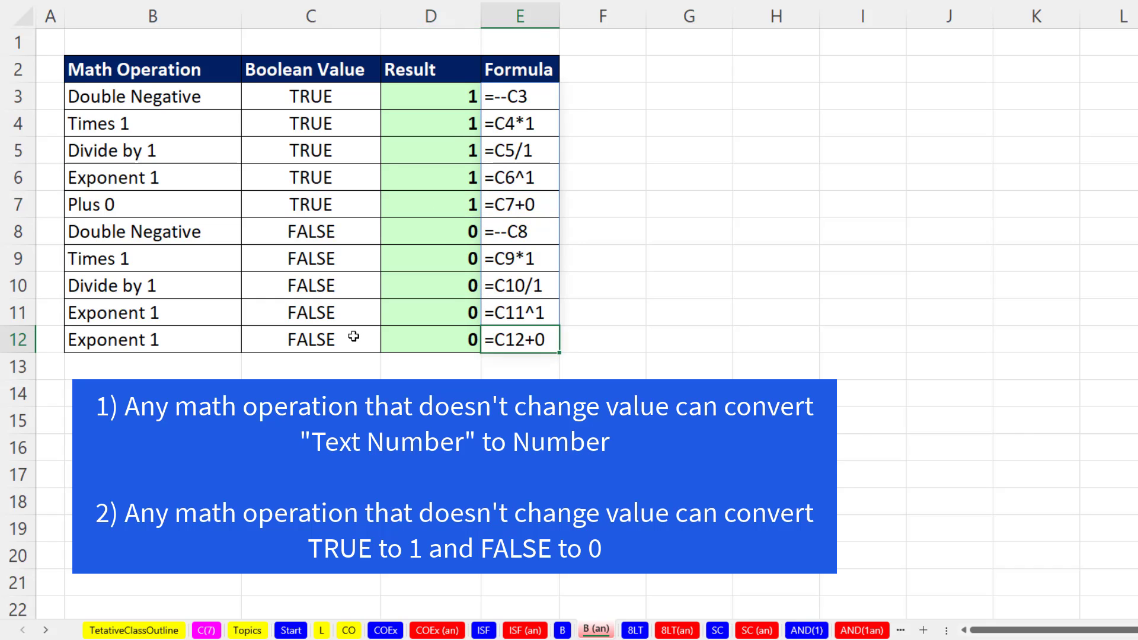
{"action": "left_click", "coordinate": [423, 342]}
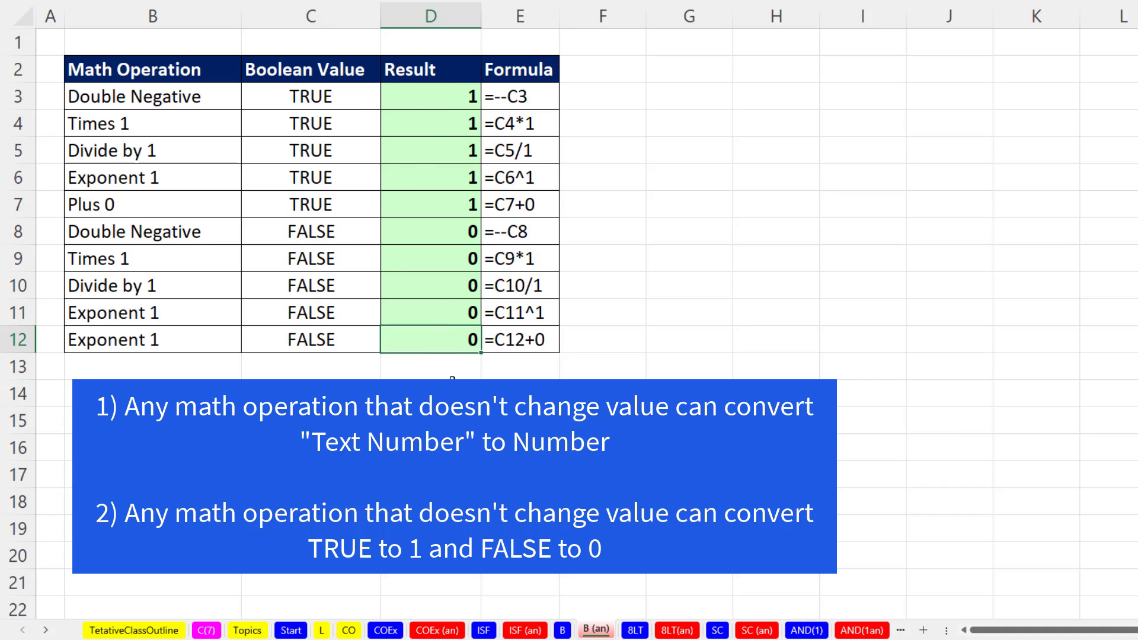
{"action": "left_click", "coordinate": [563, 631]}
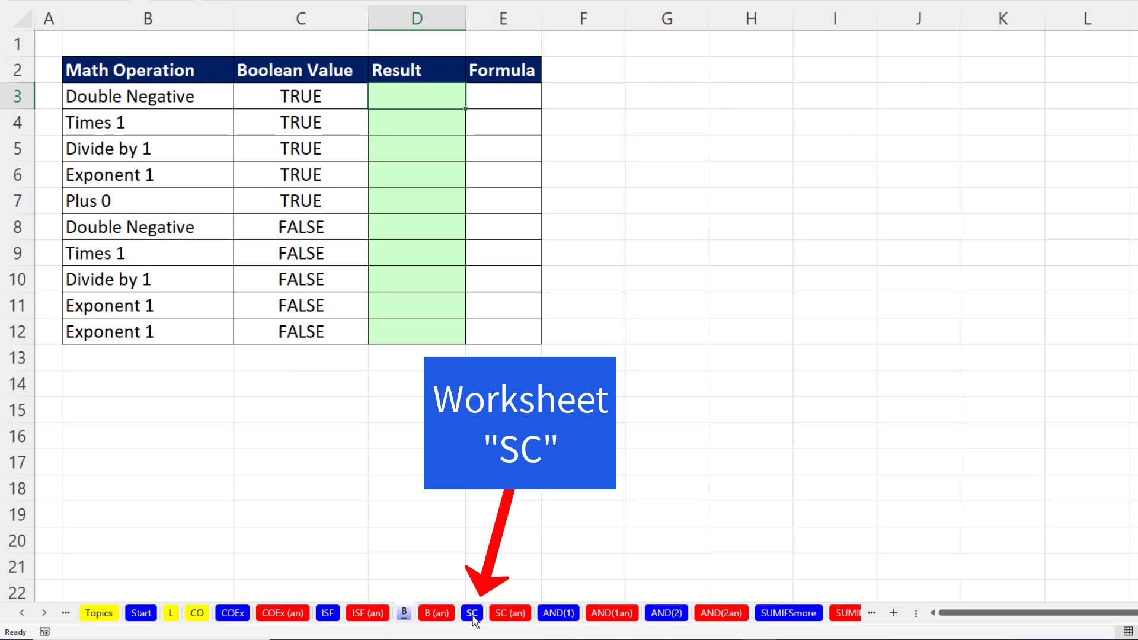
On the SC worksheet, insert a PivotTable from the StudentData table into the existing worksheet at cell B19.
{"action": "left_click", "coordinate": [472, 614]}
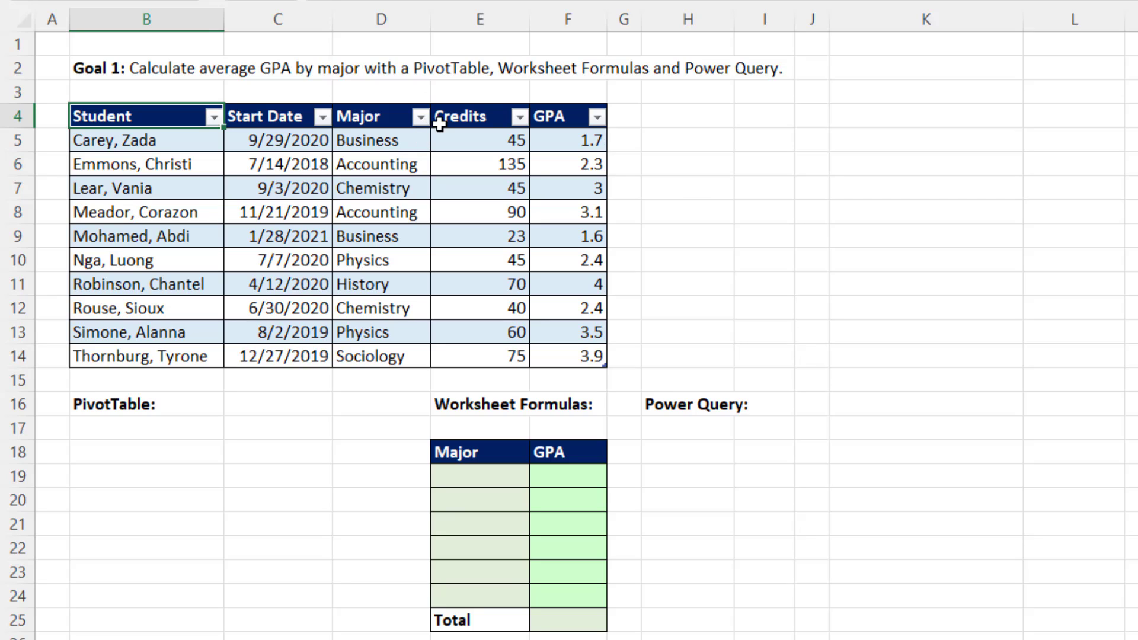
{"action": "left_click", "coordinate": [312, 168]}
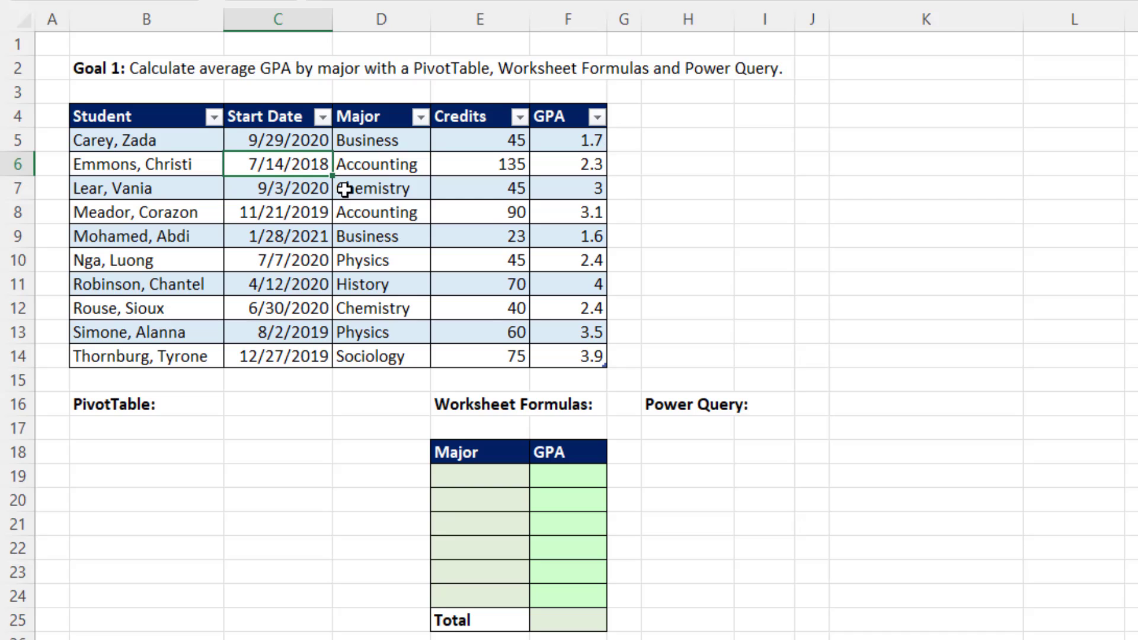
{"action": "key", "text": "alt+n"}
{"action": "key", "text": "v"}
{"action": "key", "text": "t"}
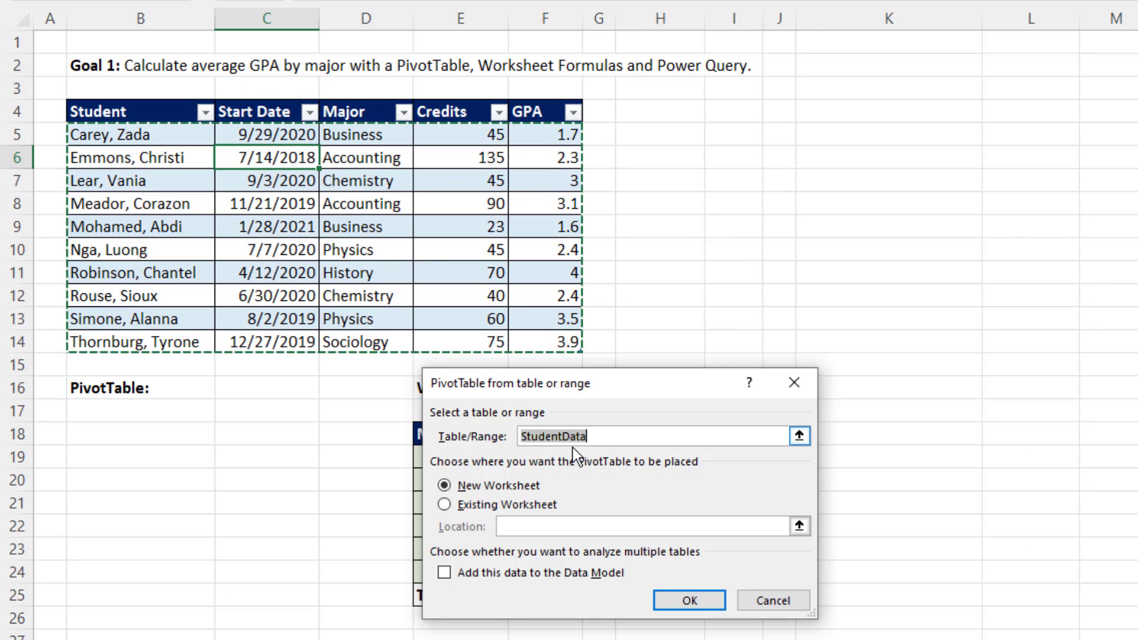
{"action": "left_click", "coordinate": [445, 505]}
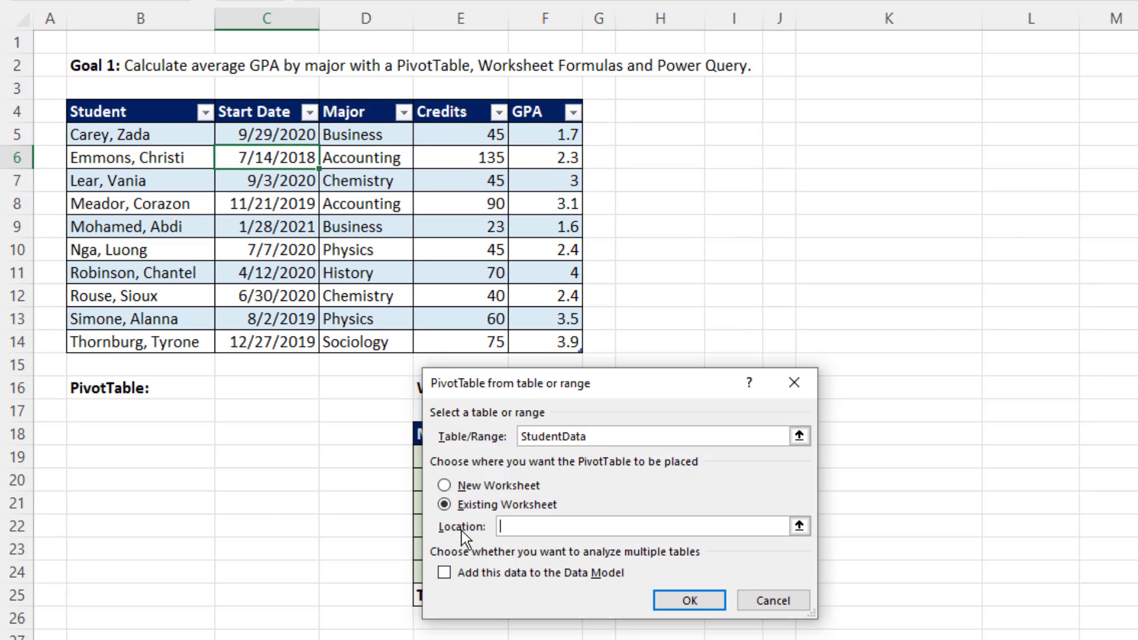
{"action": "left_click", "coordinate": [86, 458]}
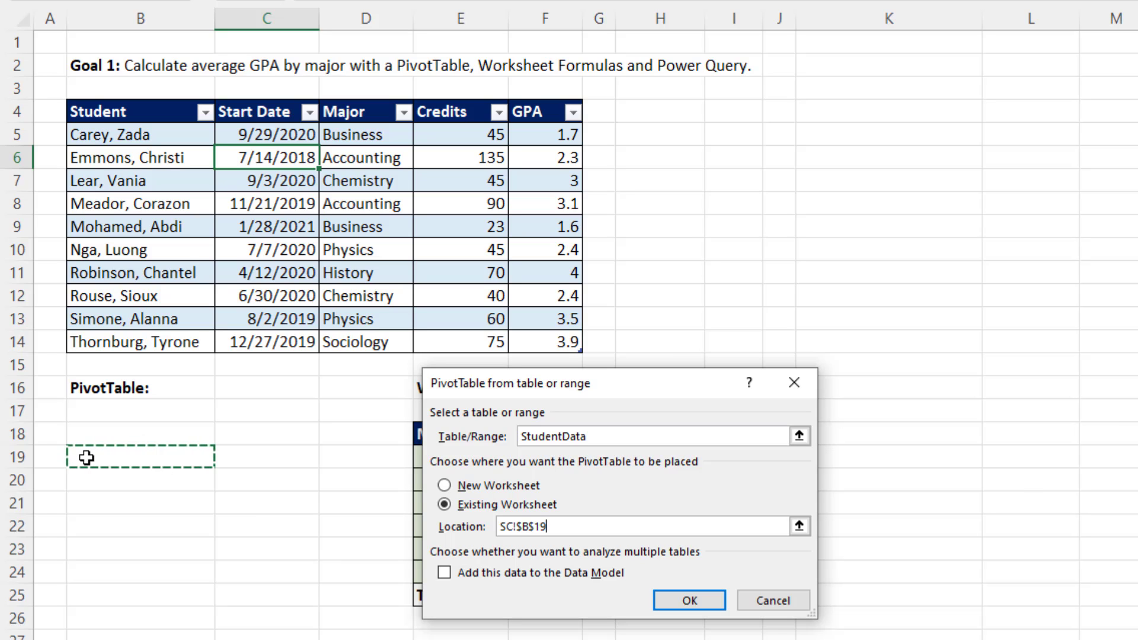
{"action": "left_click", "coordinate": [696, 598]}
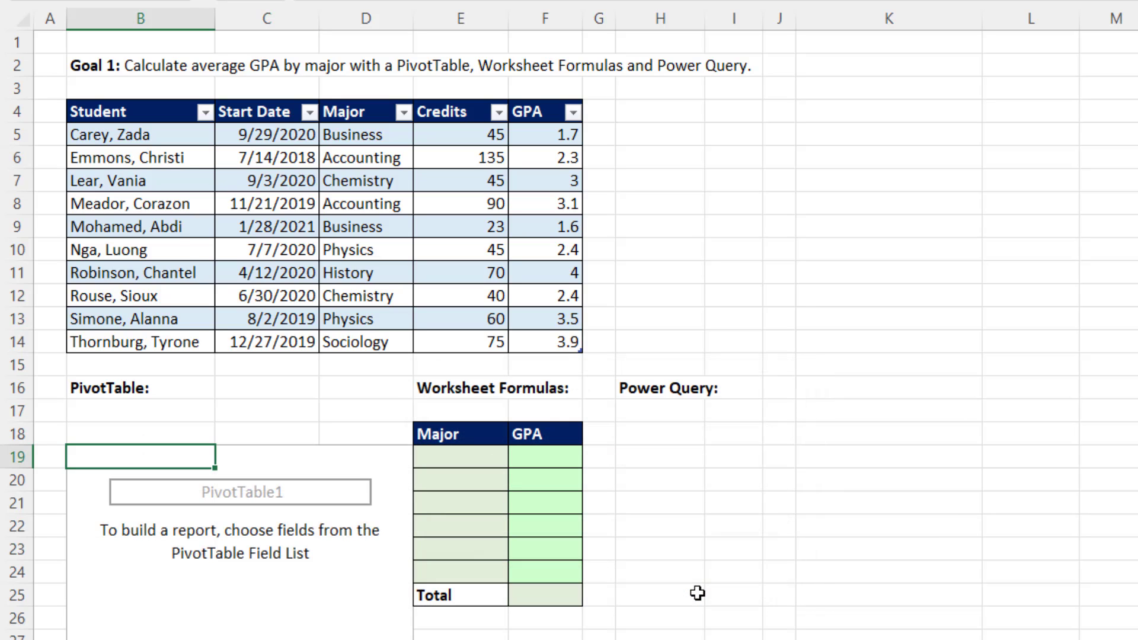
Build the PivotTable with Major in the rows and GPA summarized by Average in the values, and widen column C to fit its heading.
{"action": "left_click_drag", "start_coordinate": [651, 331], "coordinate": [699, 639]}
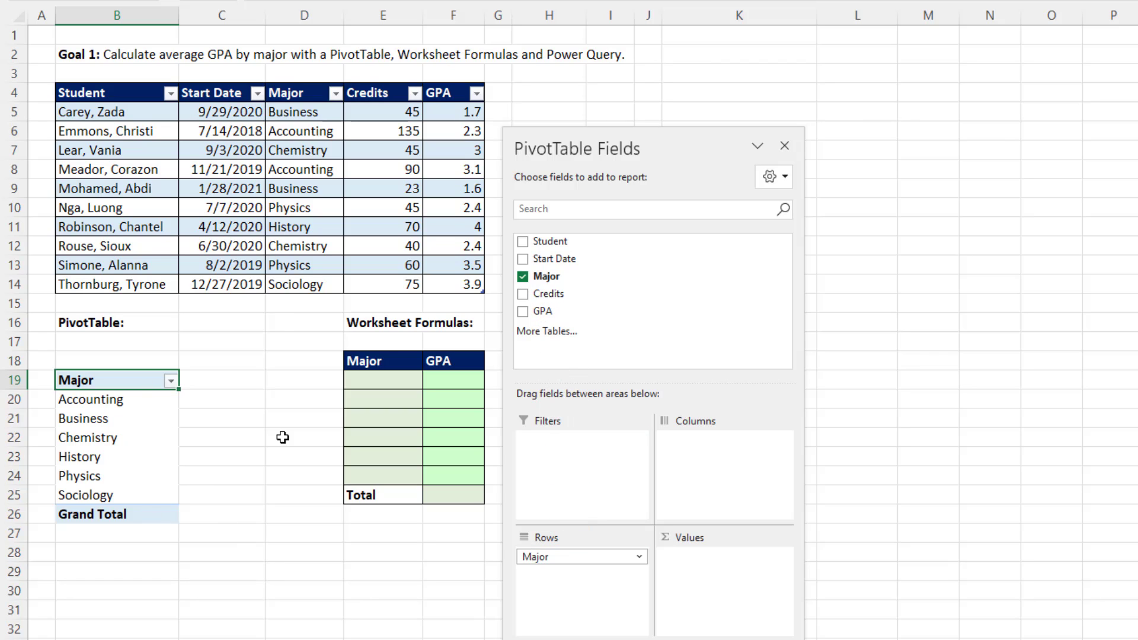
{"action": "left_click_drag", "start_coordinate": [572, 311], "coordinate": [692, 606]}
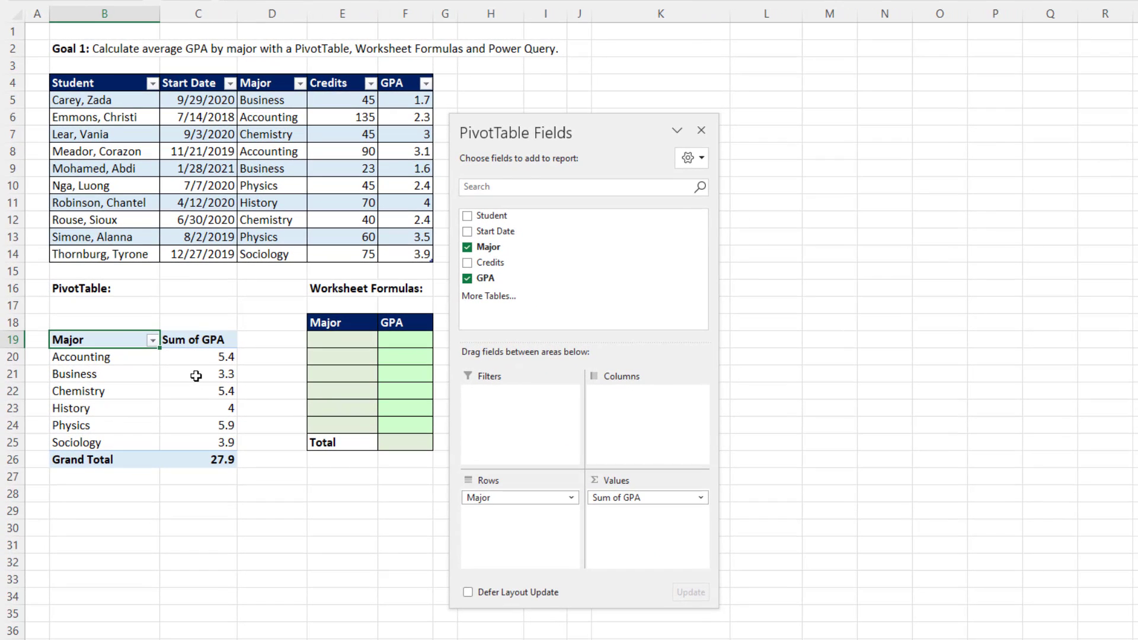
{"action": "right_click", "coordinate": [187, 359]}
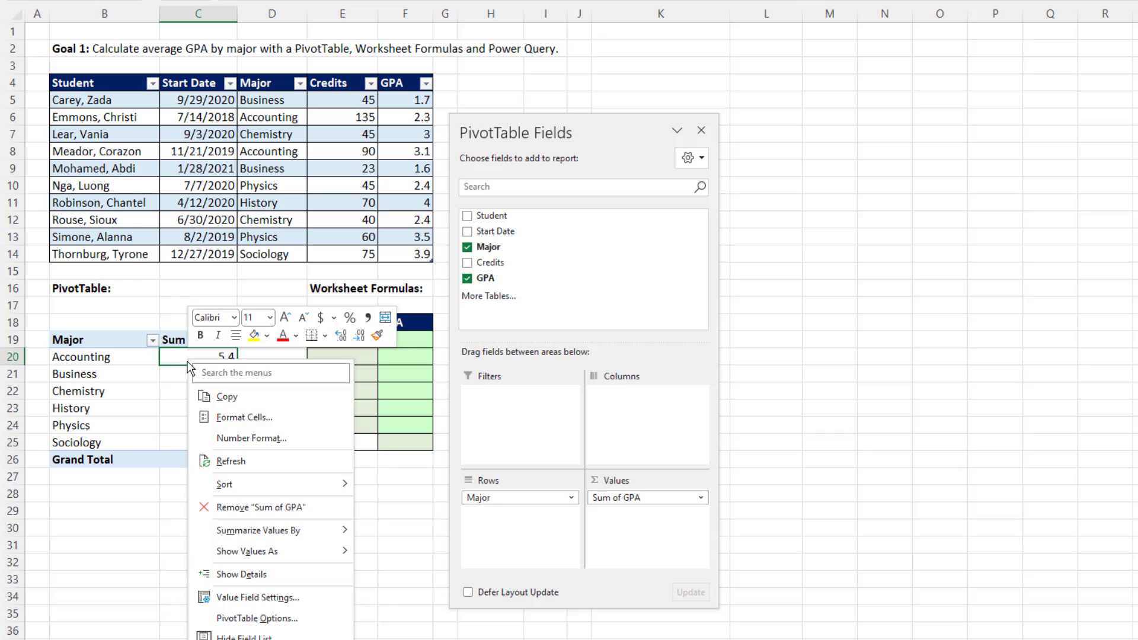
{"action": "mouse_move", "coordinate": [228, 534]}
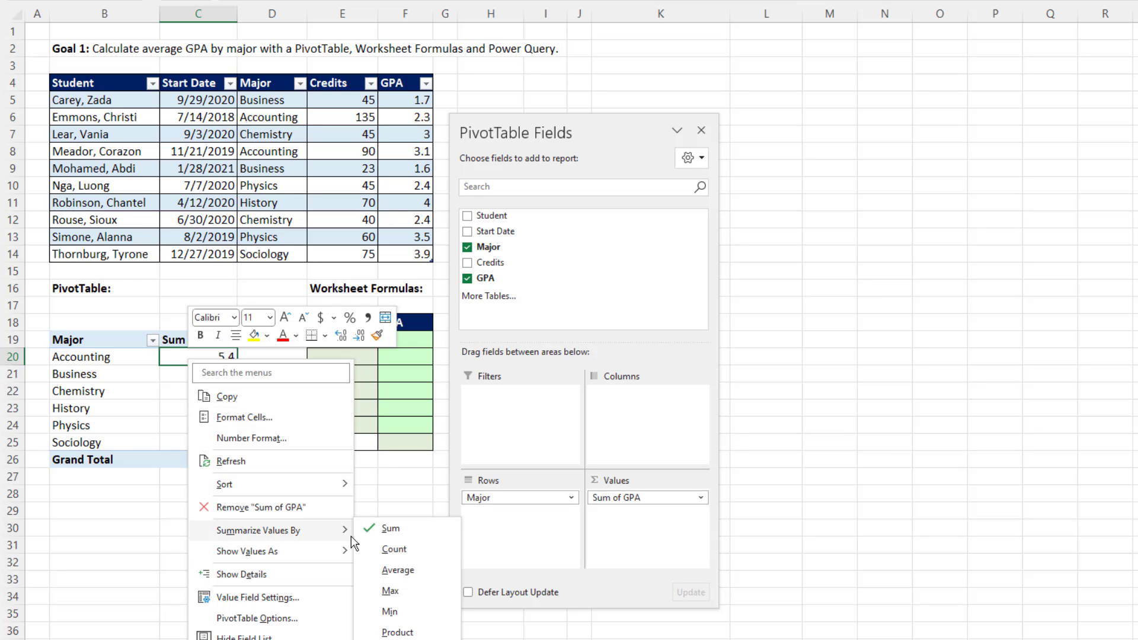
{"action": "left_click", "coordinate": [402, 571]}
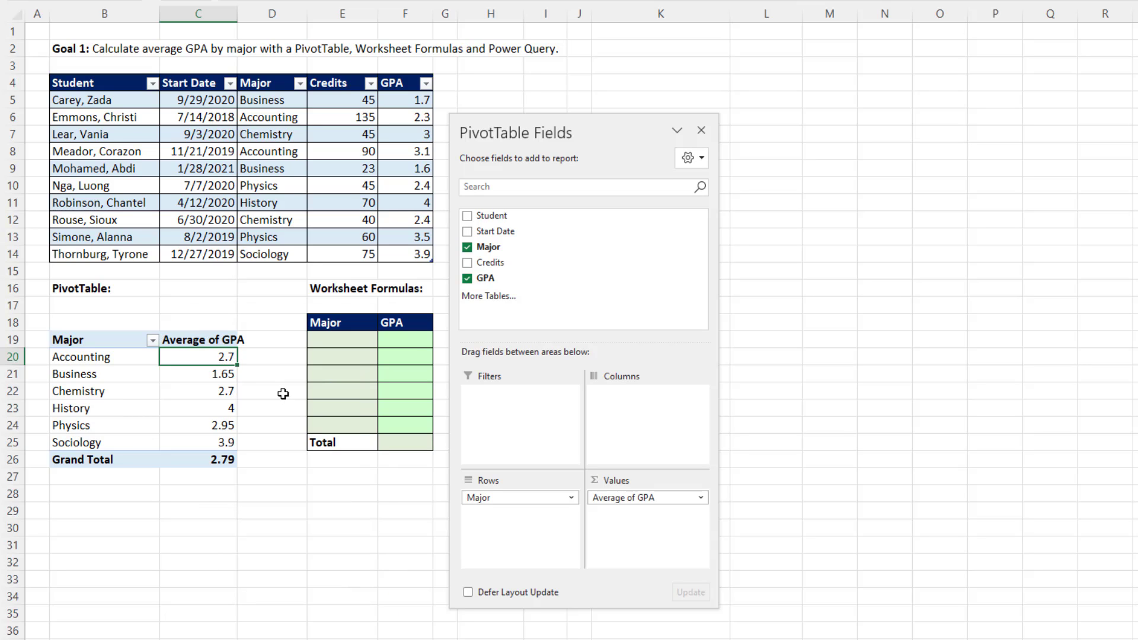
{"action": "left_click_drag", "start_coordinate": [237, 13], "coordinate": [257, 13]}
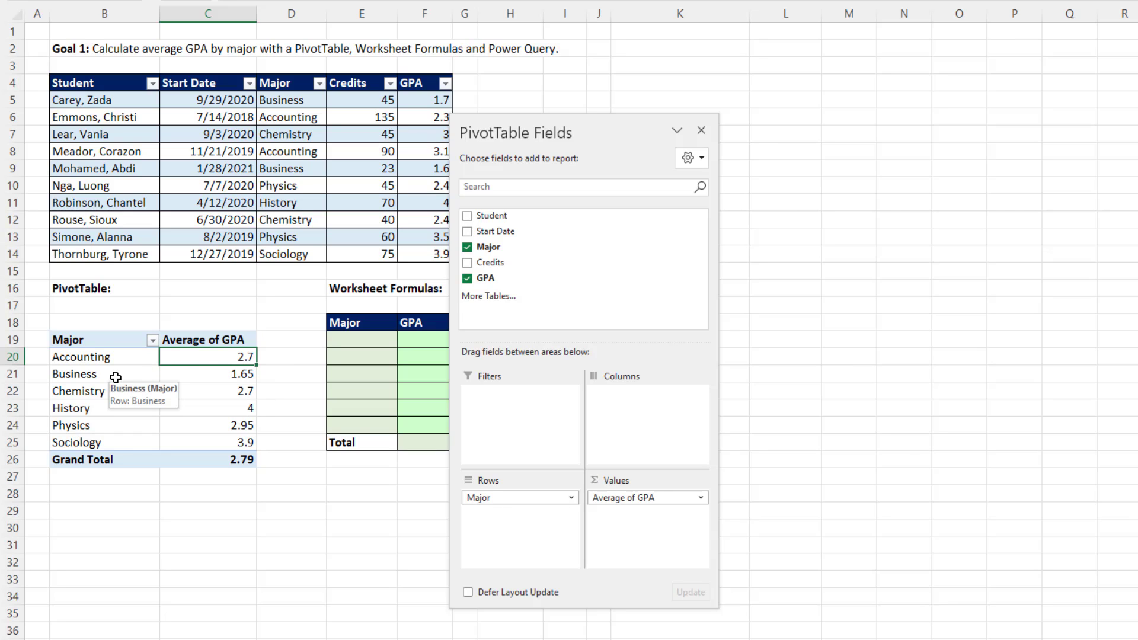
Move the PivotTable field list clear of the data and inspect the two Business GPA values in F5 and F9.
{"action": "left_click_drag", "start_coordinate": [492, 132], "coordinate": [577, 132]}
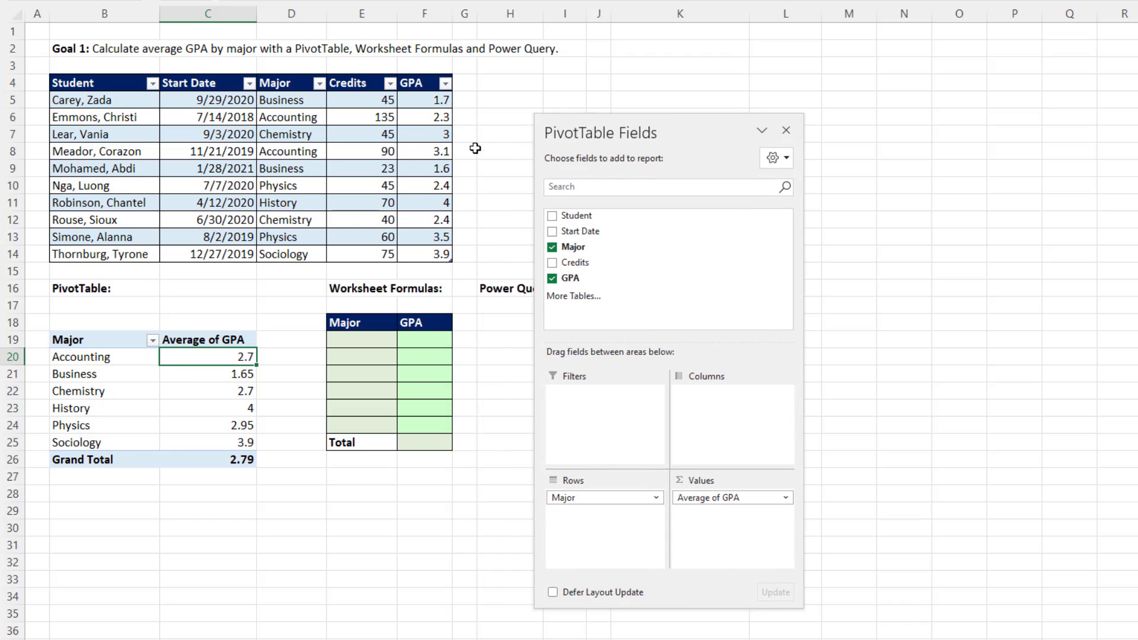
{"action": "left_click", "coordinate": [435, 102]}
{"action": "left_click", "coordinate": [432, 170], "text": "ctrl"}
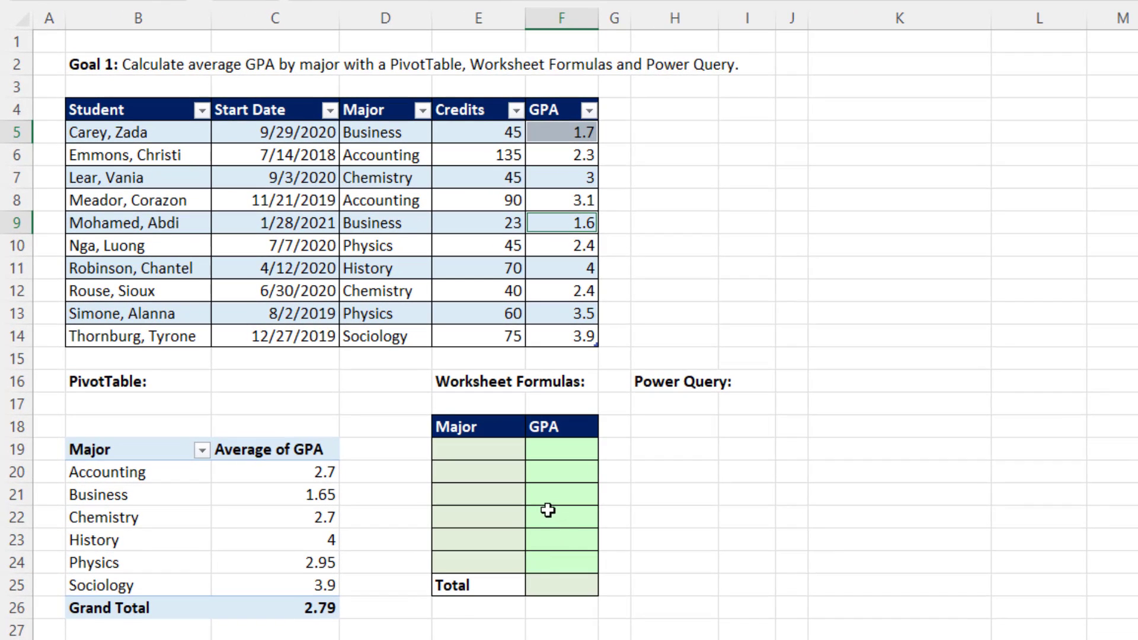
Enter =UNIQUE(StudentData[Major]) in cell E19 to list each major once under the worksheet formulas heading.
{"action": "left_click", "coordinate": [499, 453]}
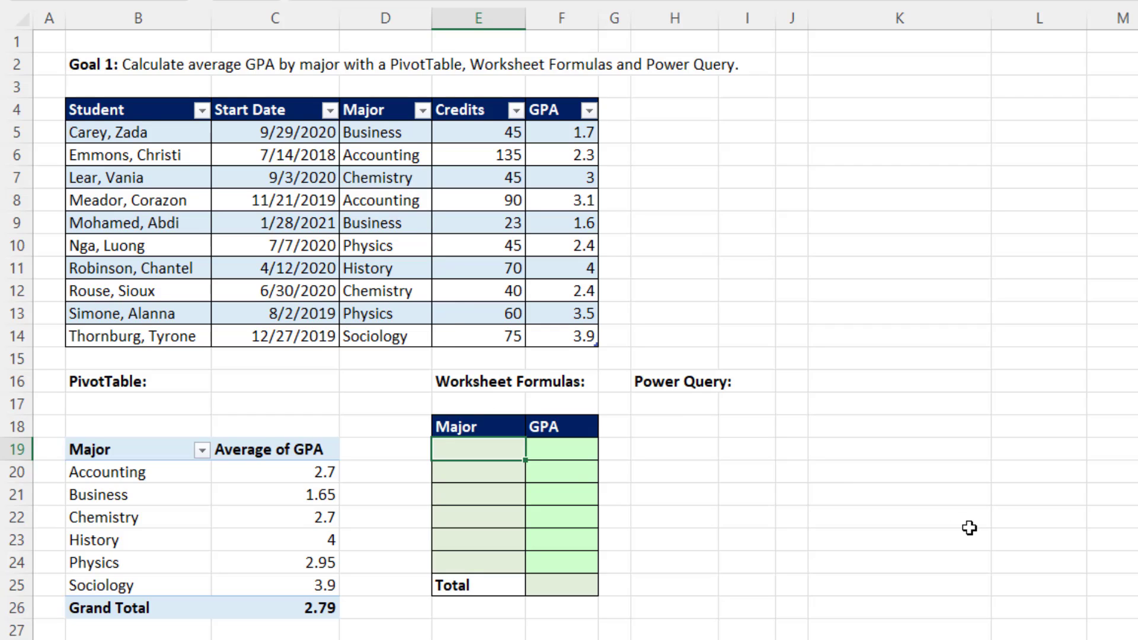
{"action": "type", "text": "=uniq"}
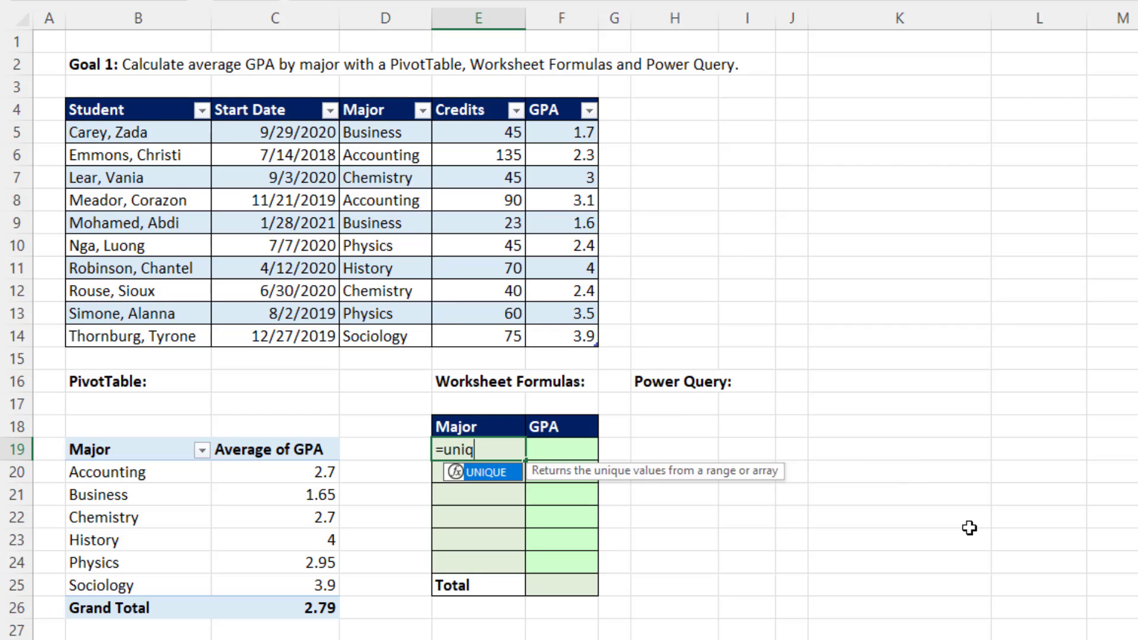
{"action": "key", "text": "Tab"}
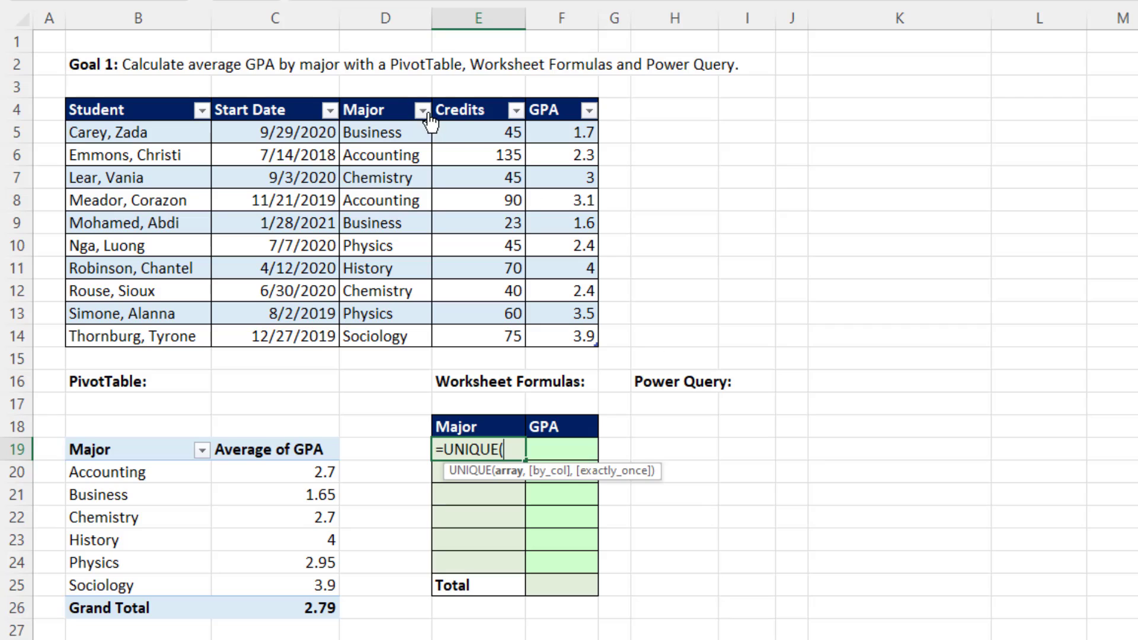
{"action": "left_click", "coordinate": [381, 96]}
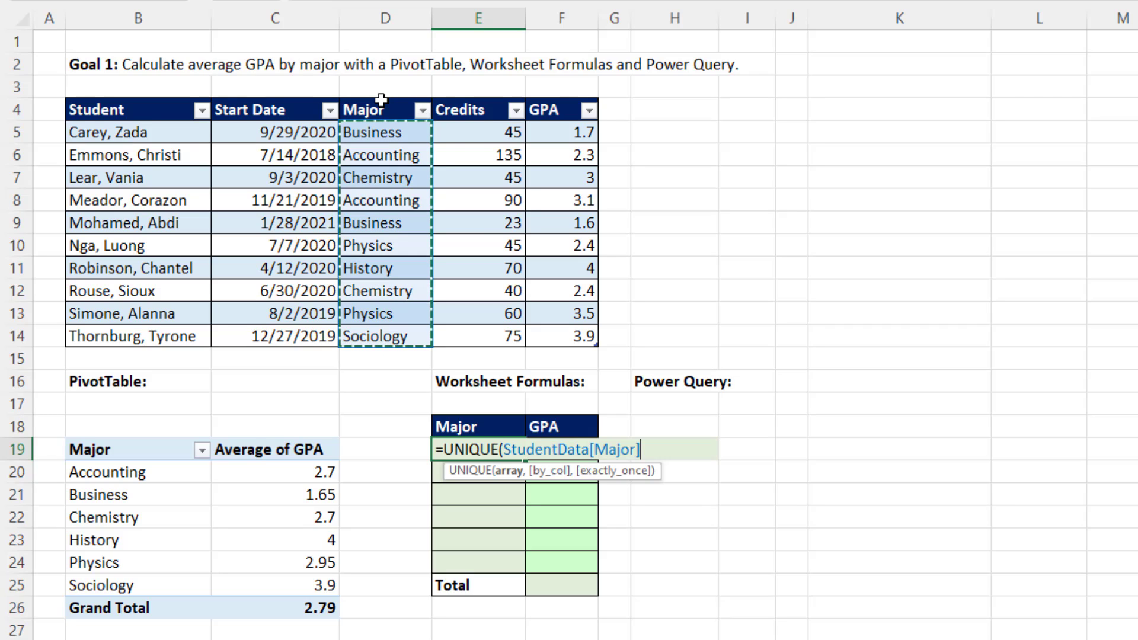
{"action": "key", "text": "Return"}
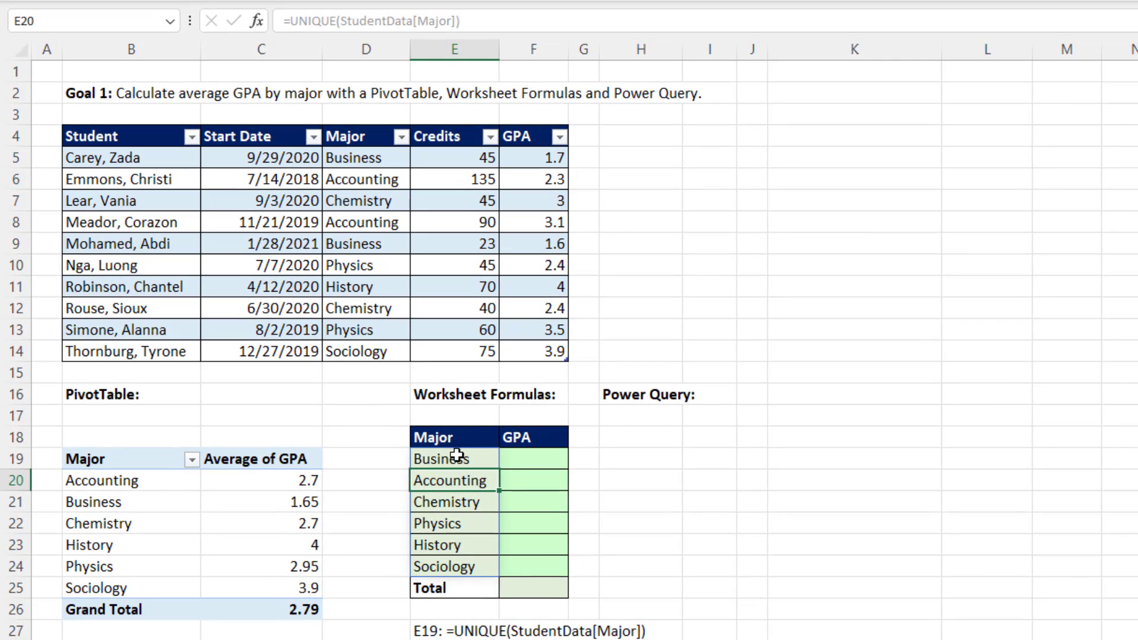
Wrap the formula in E19 with SORT so it reads =SORT(UNIQUE(StudentData[Major])).
{"action": "left_click", "coordinate": [460, 453]}
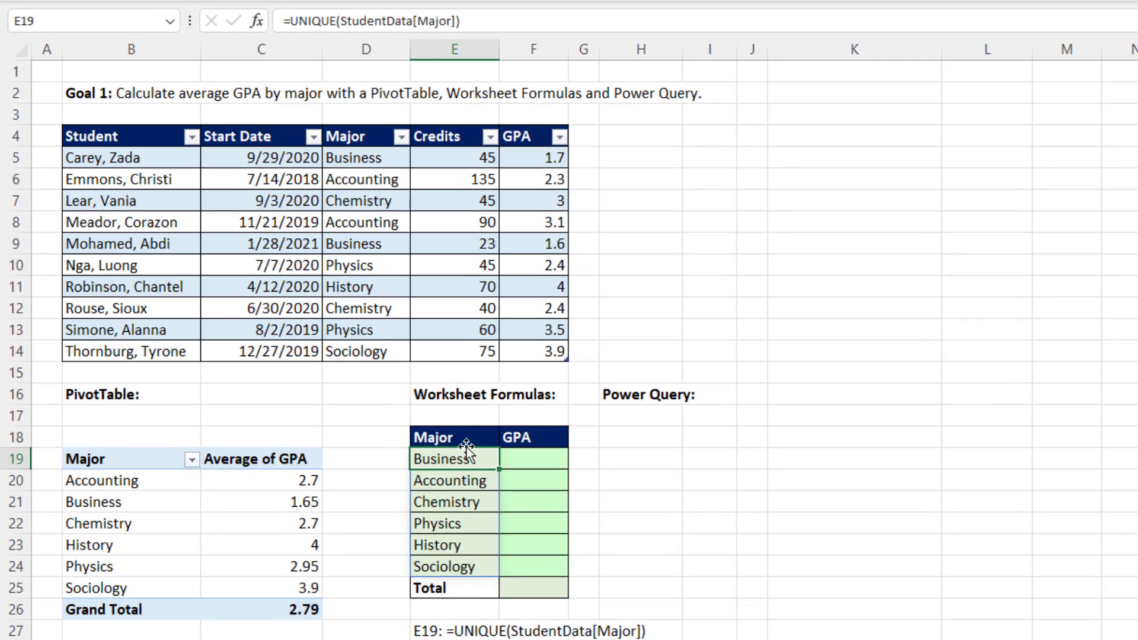
{"action": "key", "text": "F2"}
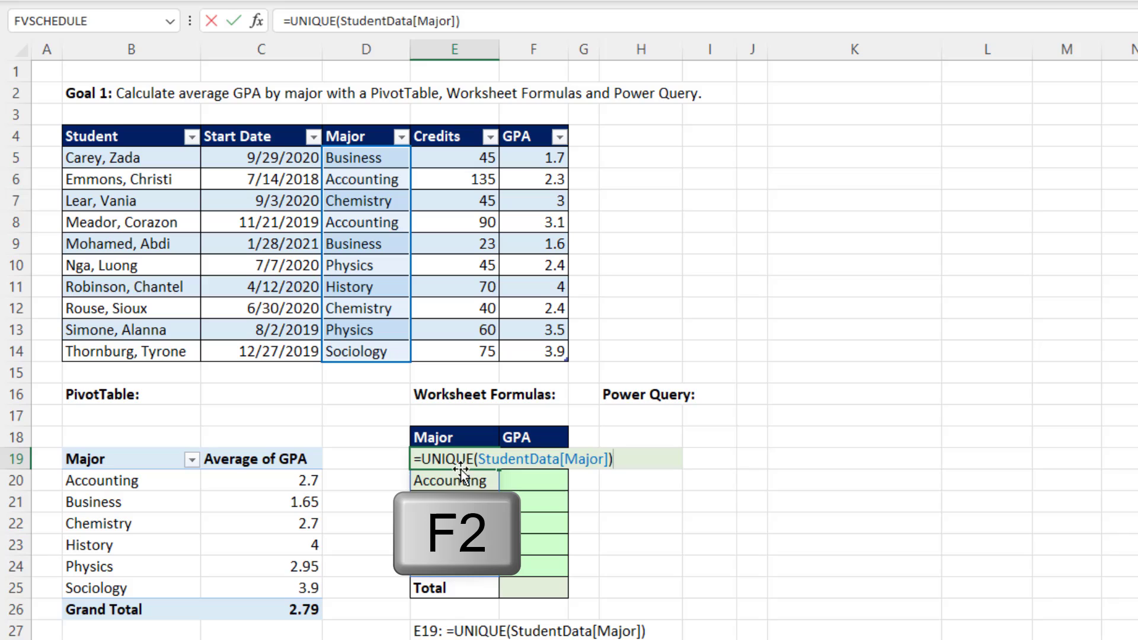
{"action": "left_click", "coordinate": [423, 463]}
{"action": "type", "text": "sort"}
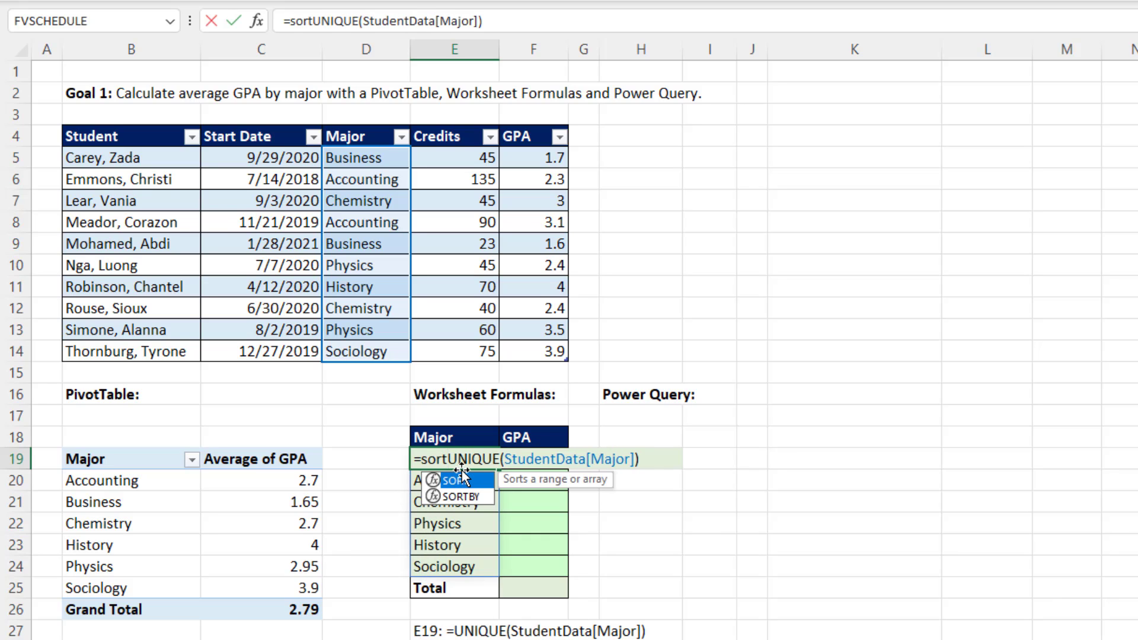
{"action": "double_click", "coordinate": [461, 478]}
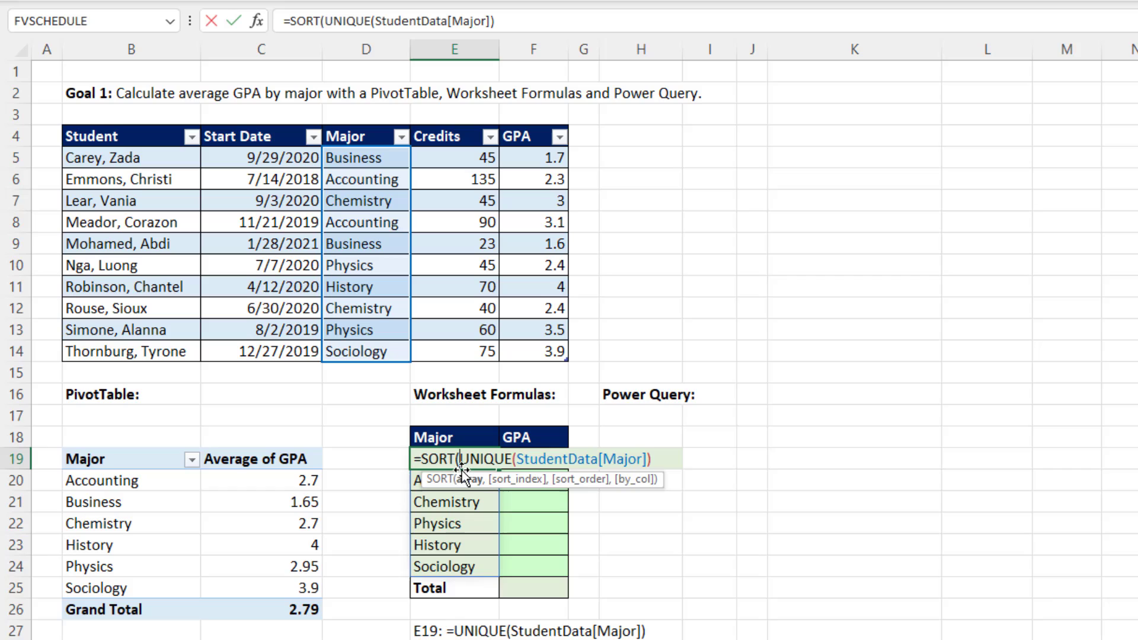
{"action": "left_click", "coordinate": [668, 458]}
{"action": "type", "text": ")"}
{"action": "key", "text": "Return"}
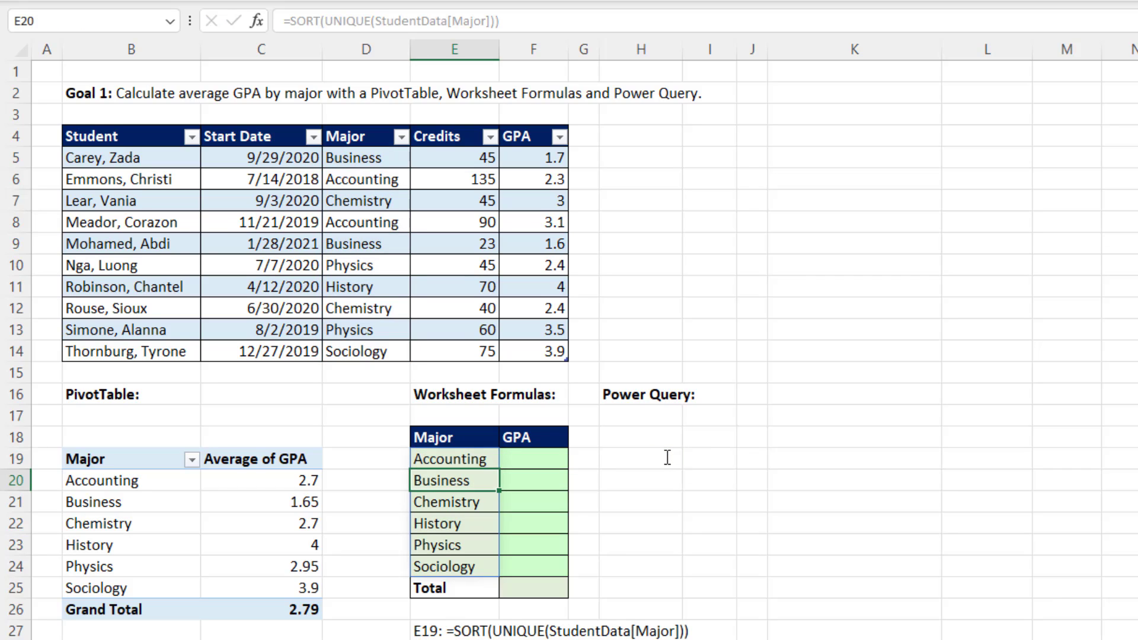
Compare the formula behind the major list at cells E21 and E19, and select the first GPA cell, F19.
{"action": "left_click", "coordinate": [443, 505]}
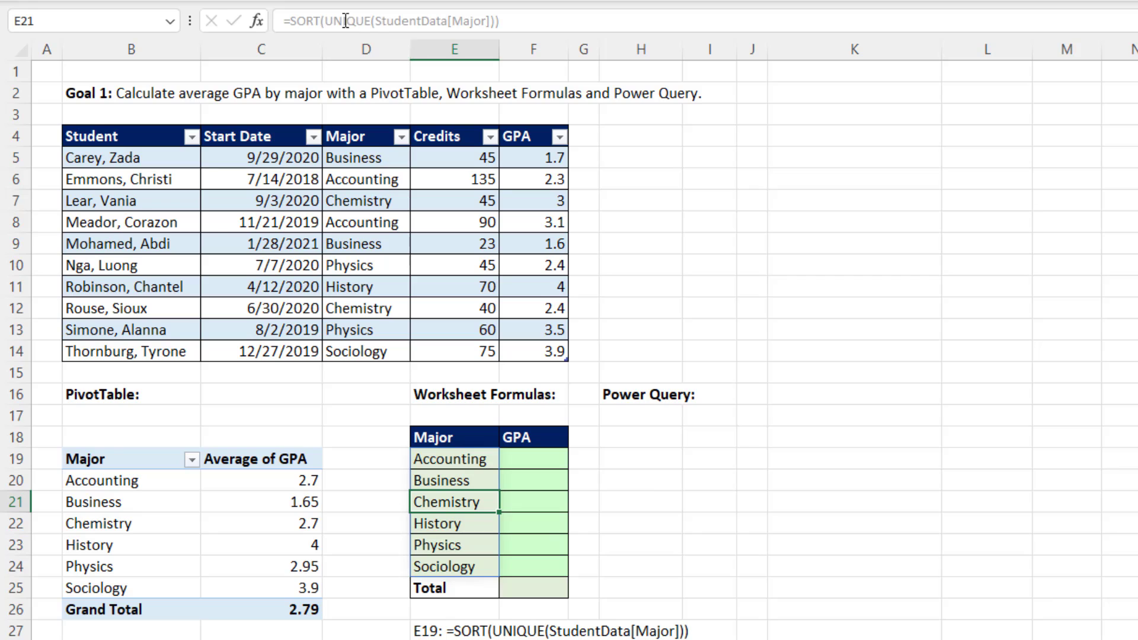
{"action": "left_click", "coordinate": [466, 461]}
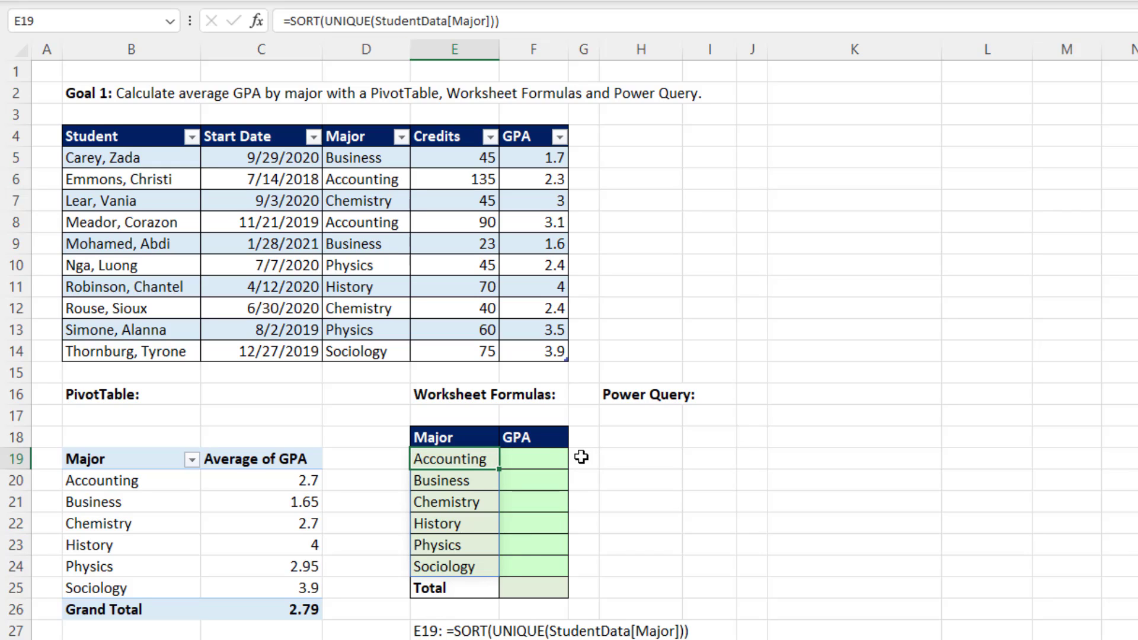
{"action": "left_click", "coordinate": [550, 458]}
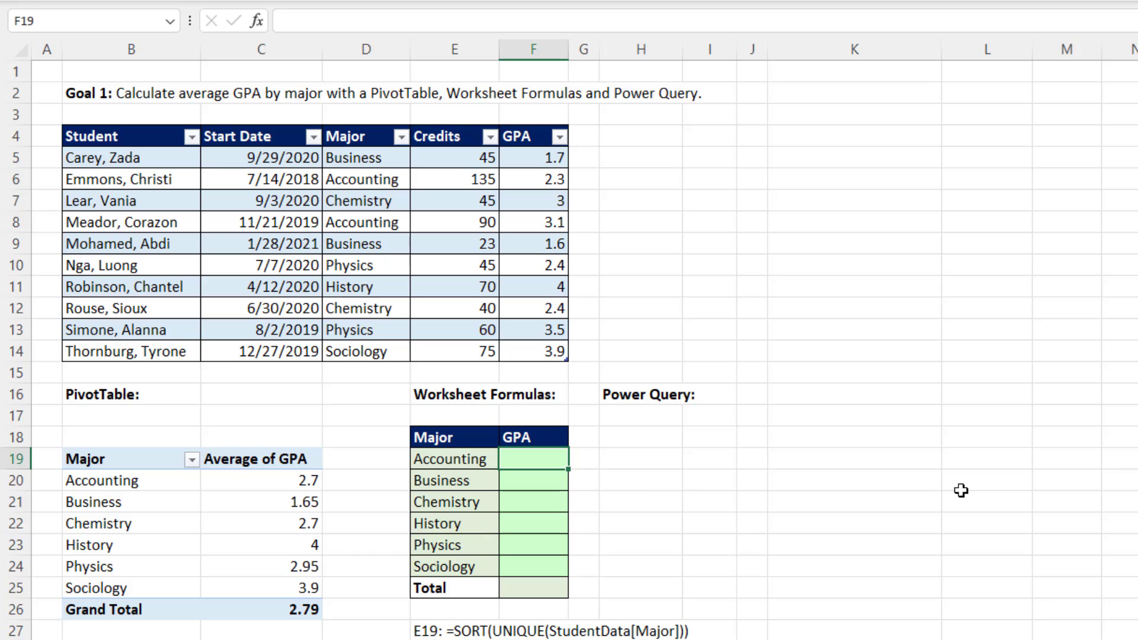
Enter =AVERAGEIFS(StudentData[GPA],StudentData[Major],E19#) in cell F19 to average GPA for every listed major.
{"action": "type", "text": "=aver"}
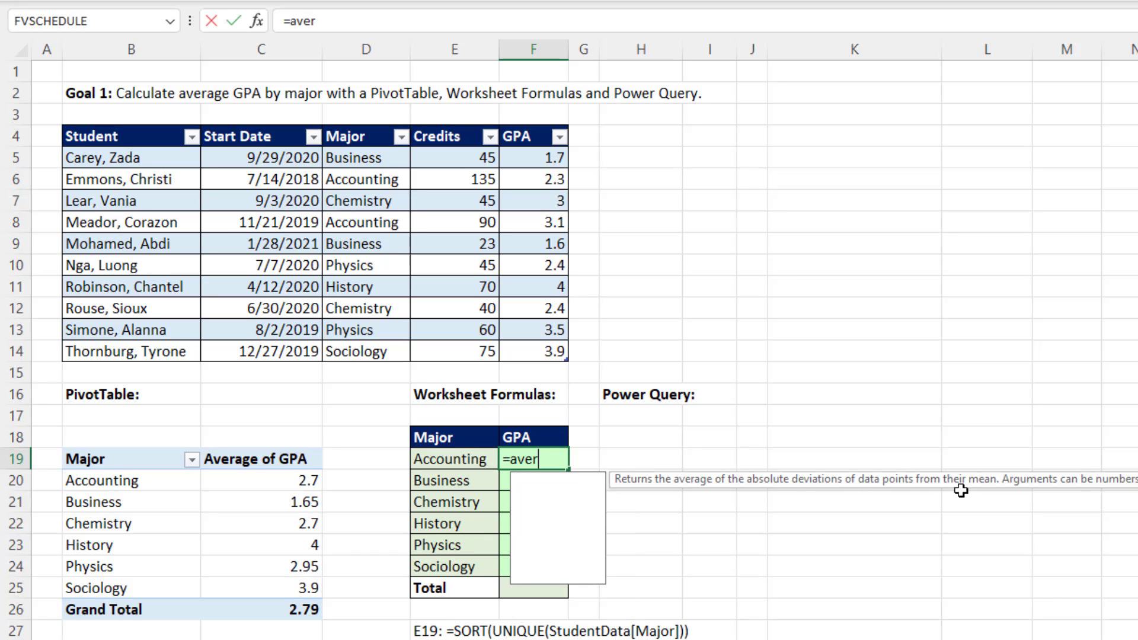
{"action": "key", "text": "Down"}
{"action": "key", "text": "Down"}
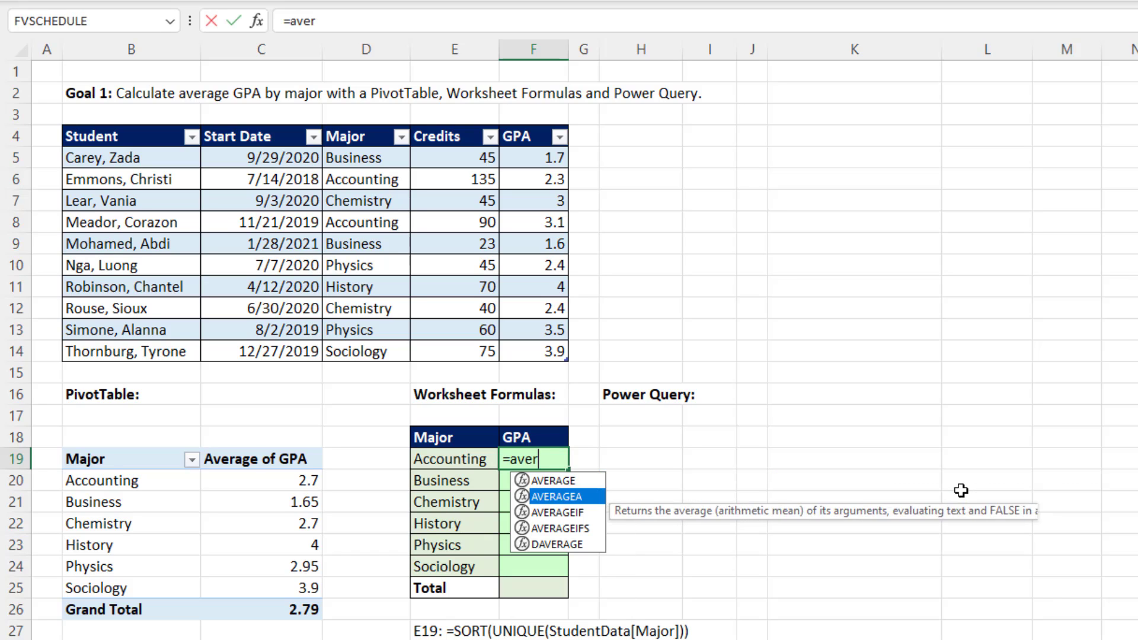
{"action": "key", "text": "Tab"}
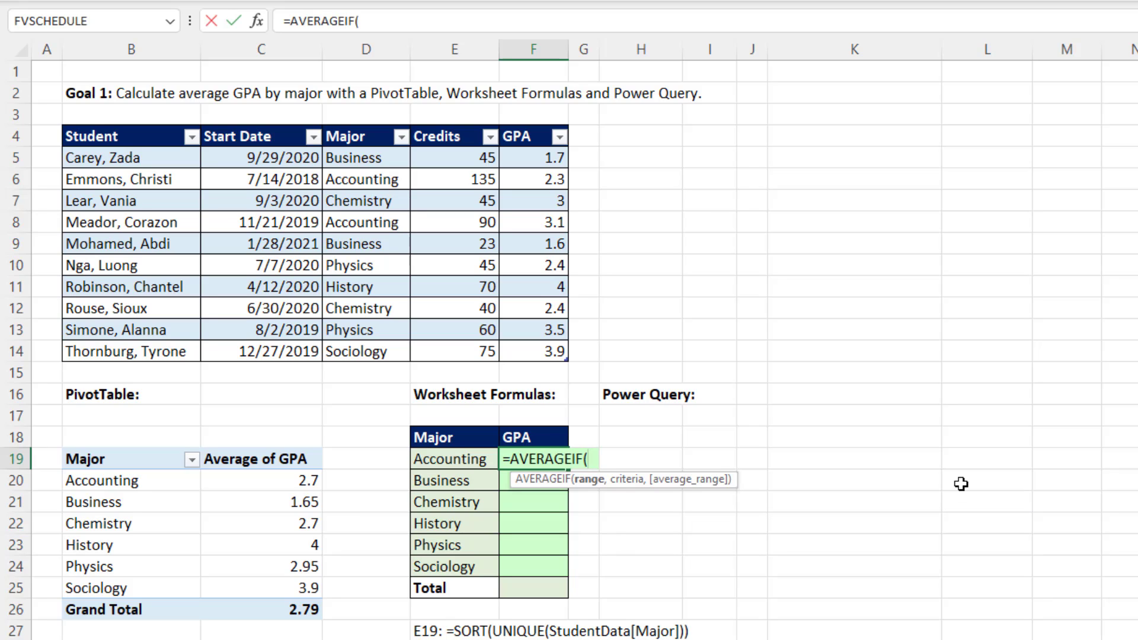
{"action": "key", "text": "BackSpace"}
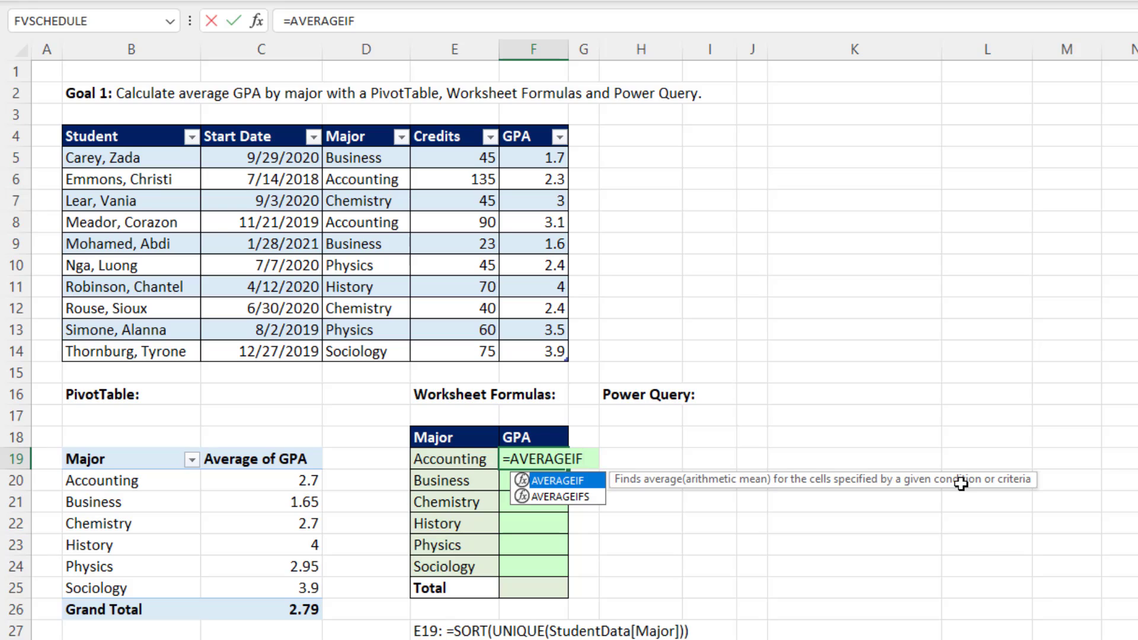
{"action": "key", "text": "Down"}
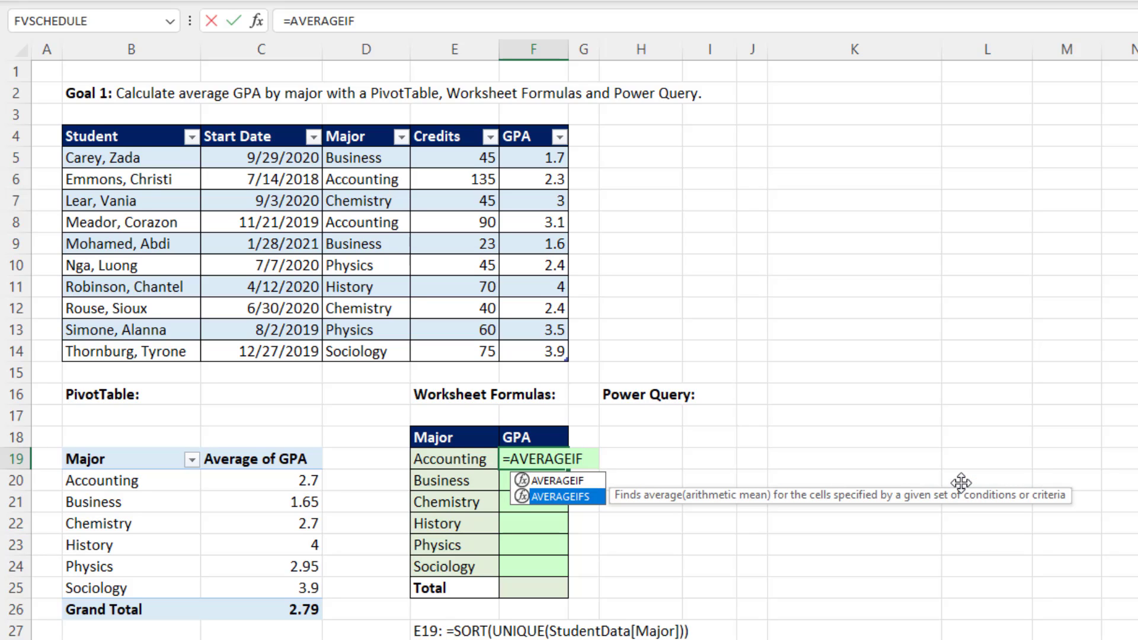
{"action": "key", "text": "Tab"}
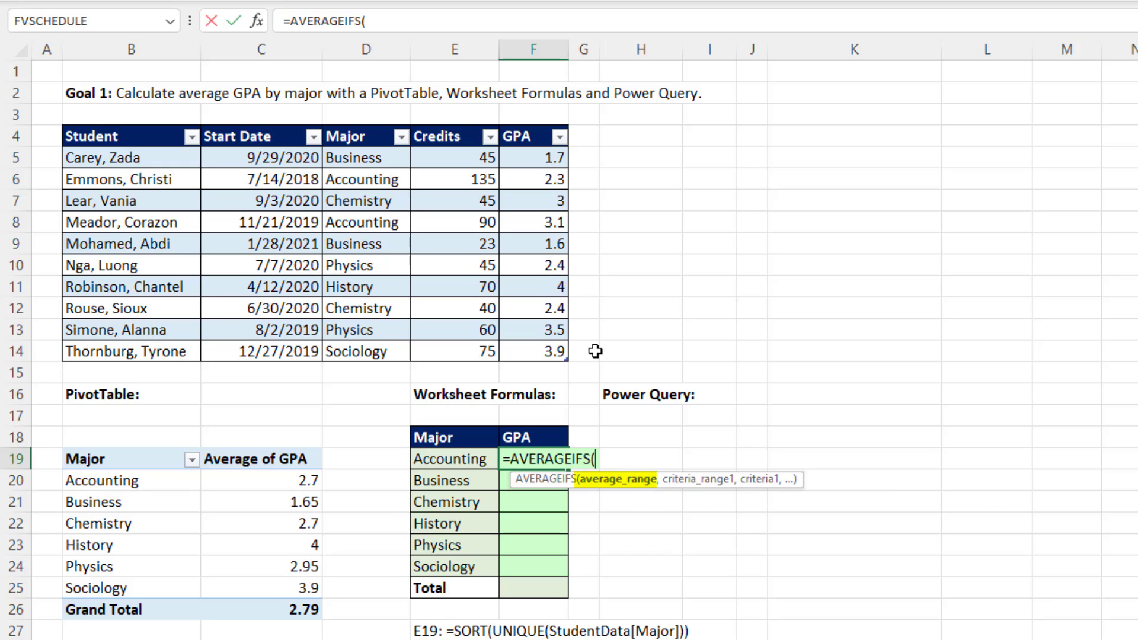
{"action": "left_click", "coordinate": [529, 121]}
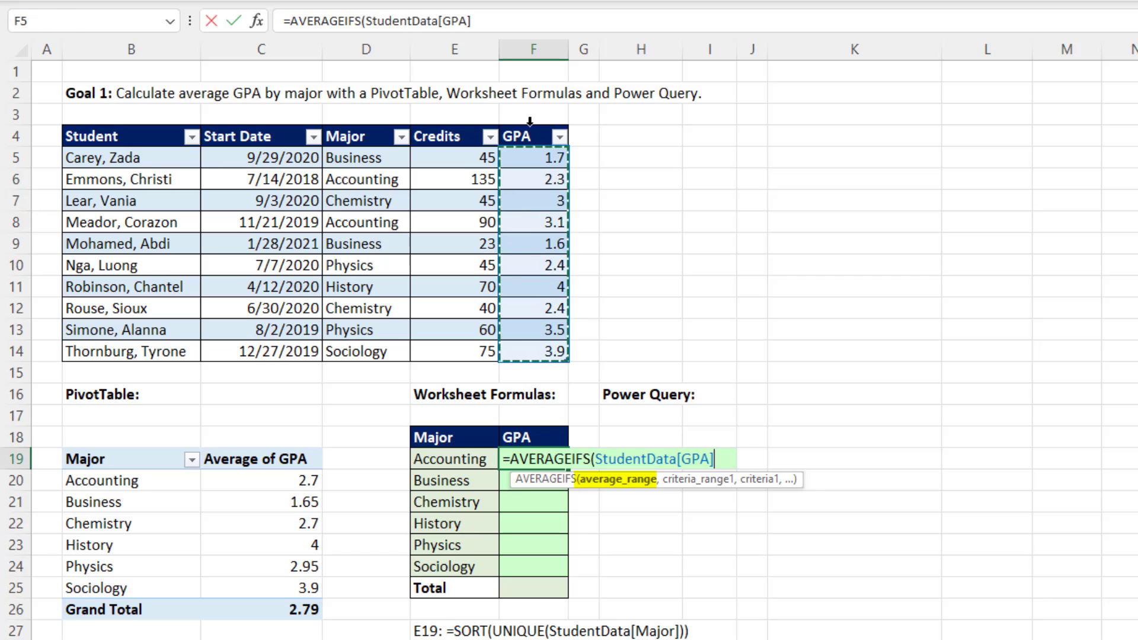
{"action": "type", "text": ","}
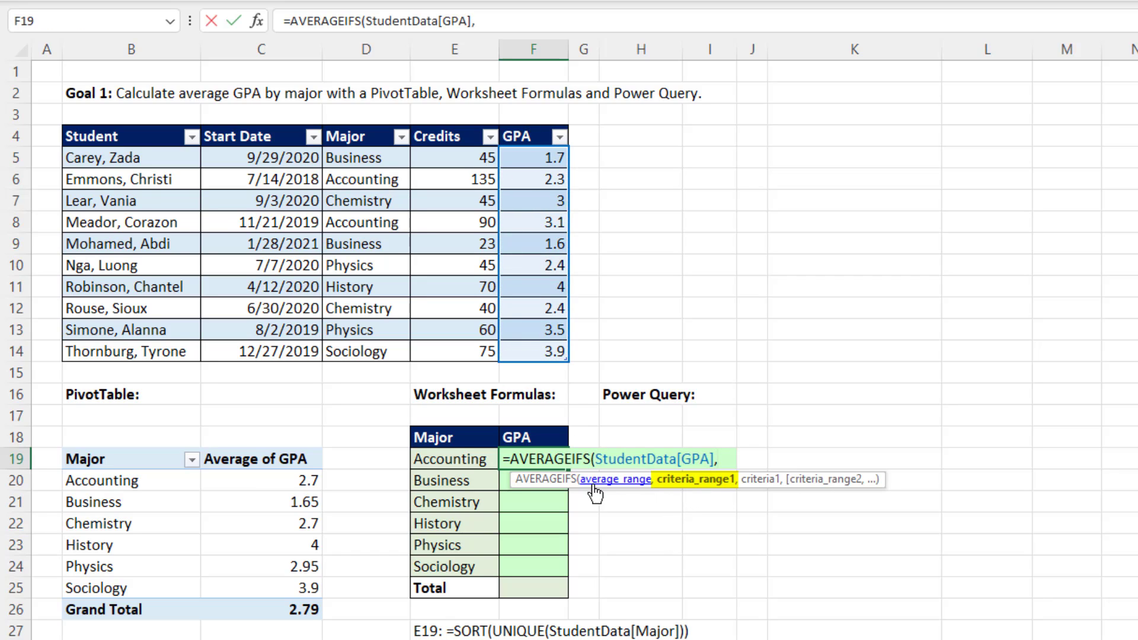
{"action": "left_click", "coordinate": [363, 121]}
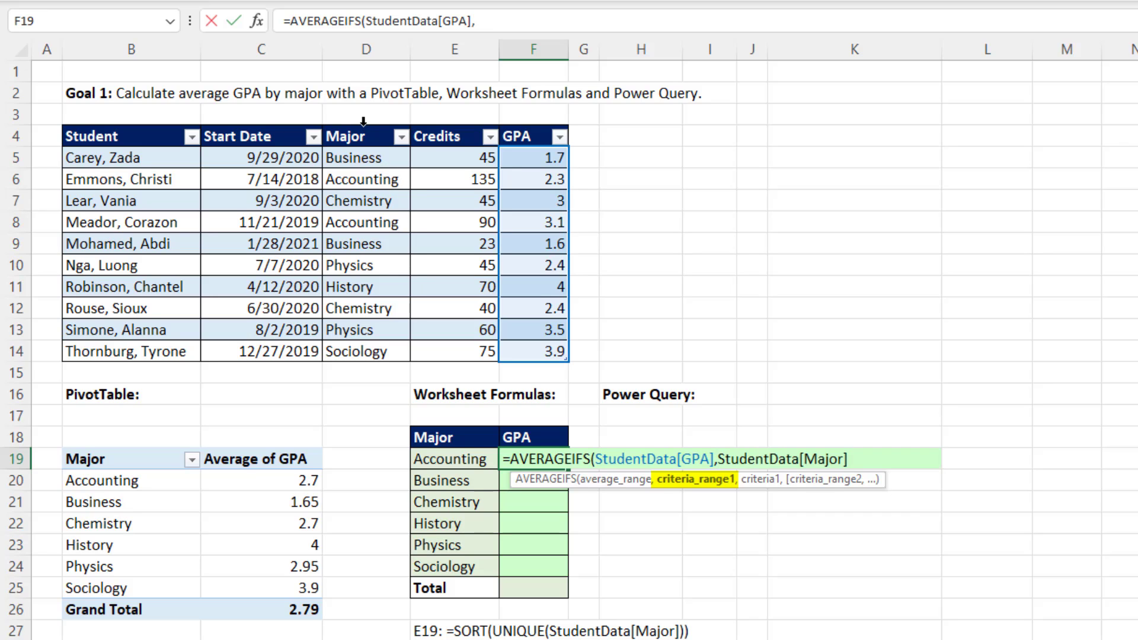
{"action": "type", "text": ","}
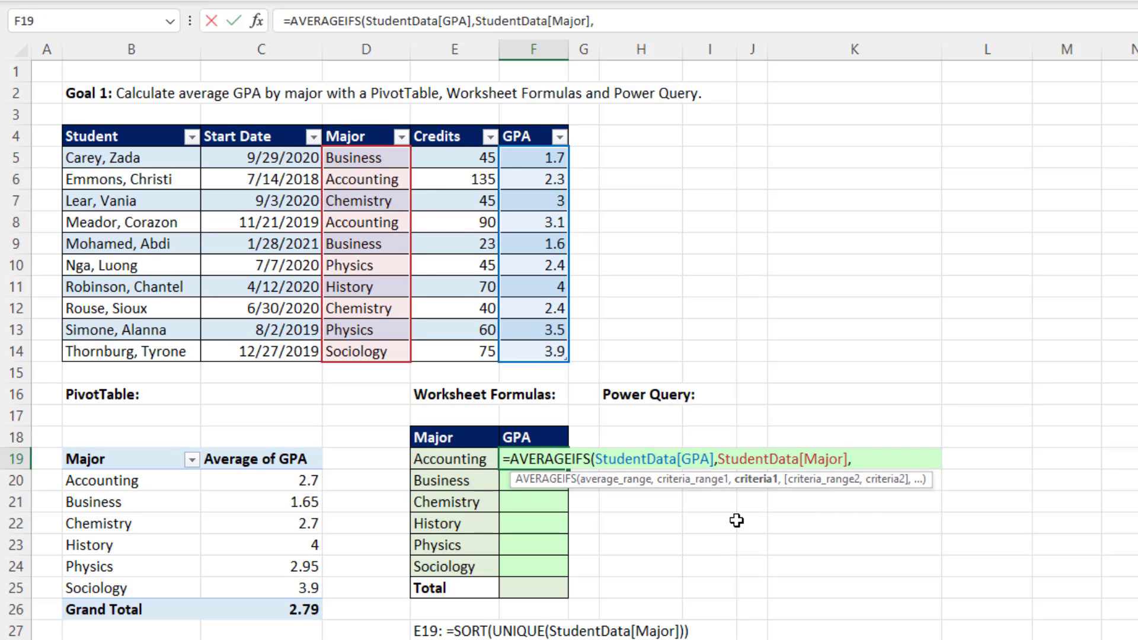
{"action": "left_click", "coordinate": [438, 457]}
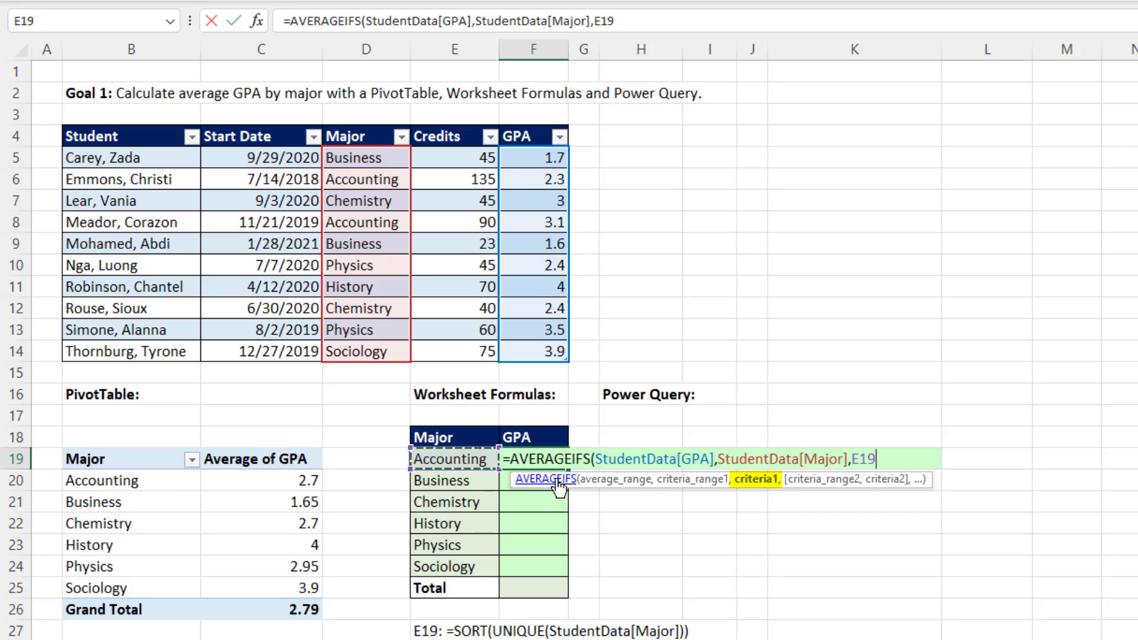
{"action": "left_click_drag", "start_coordinate": [474, 460], "coordinate": [474, 567]}
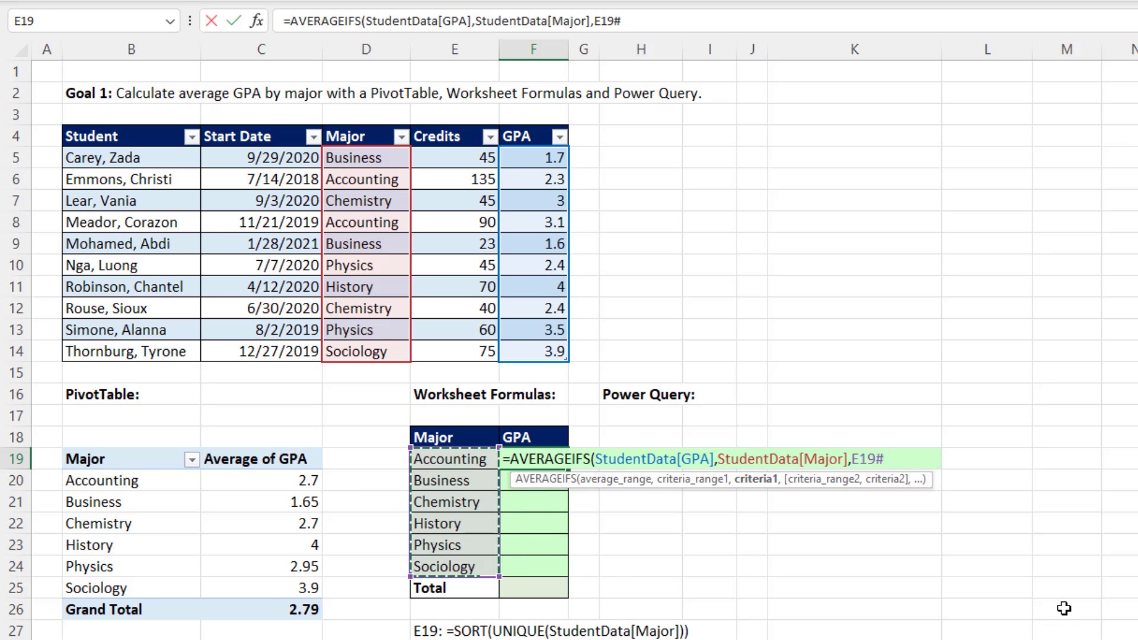
{"action": "key", "text": "Return"}
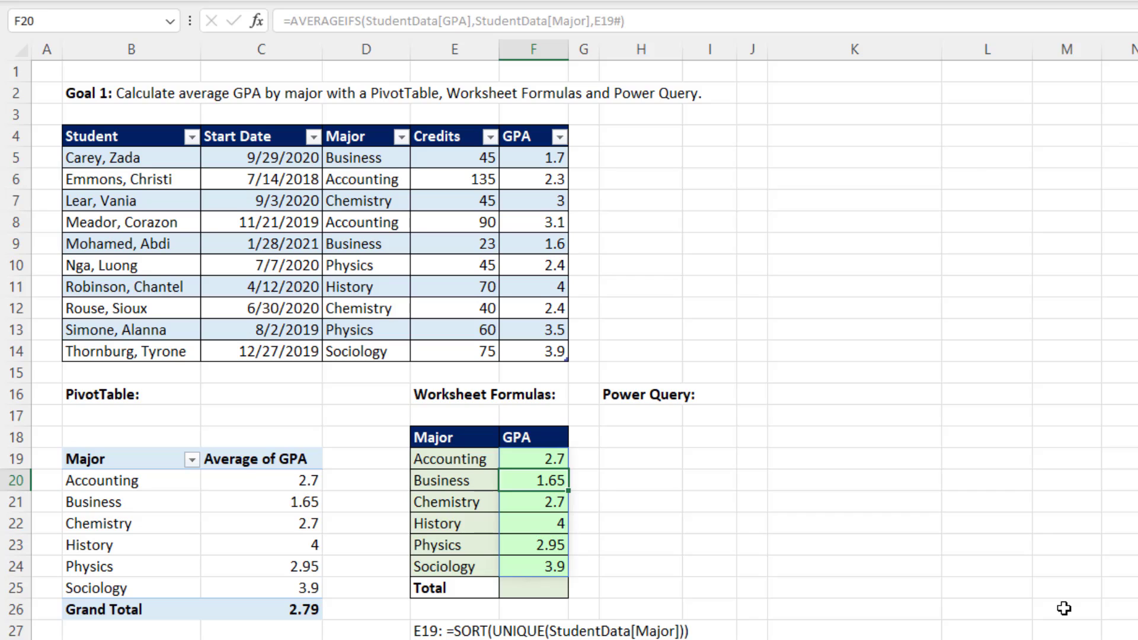
Enter =AVERAGE(StudentData[GPA]) in the Total cell F25 to calculate the overall average GPA.
{"action": "left_click", "coordinate": [543, 586]}
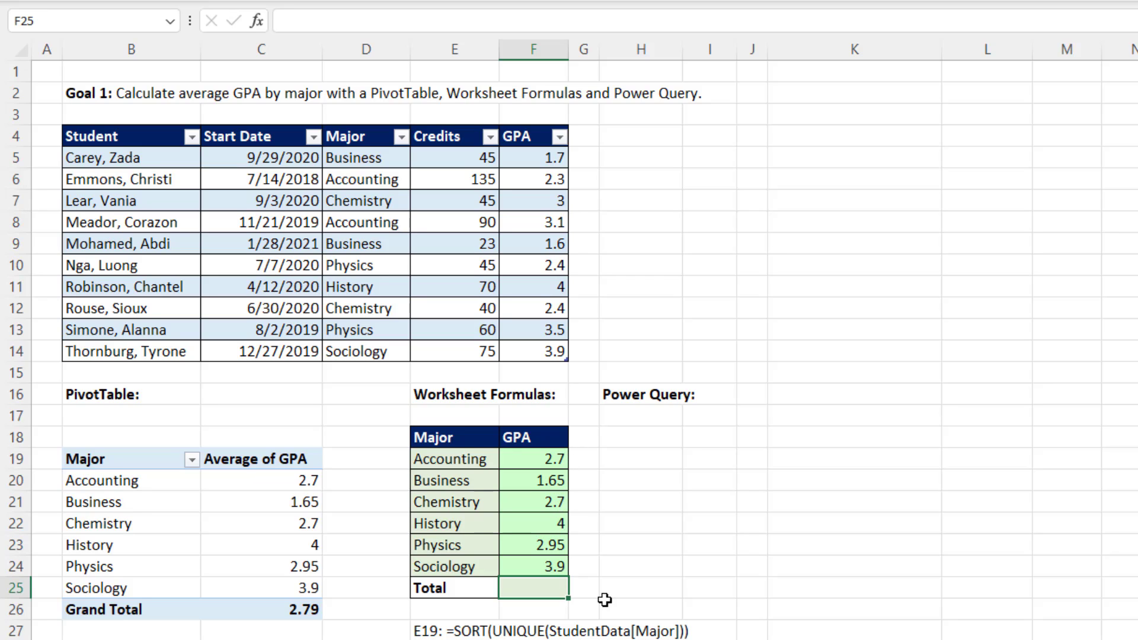
{"action": "type", "text": "=aver"}
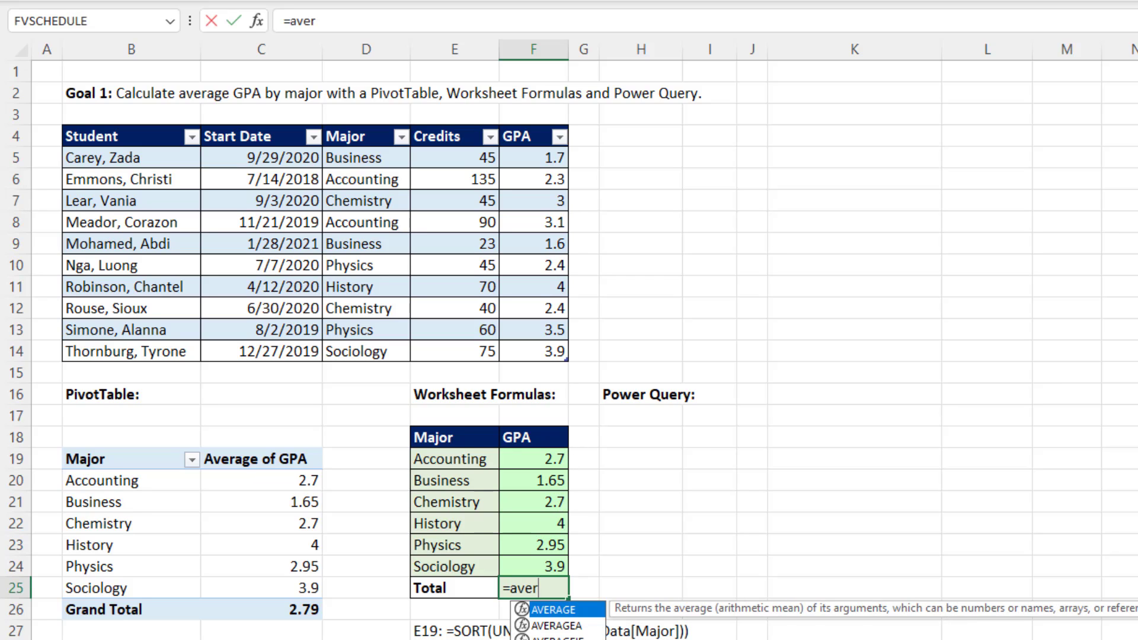
{"action": "key", "text": "Tab"}
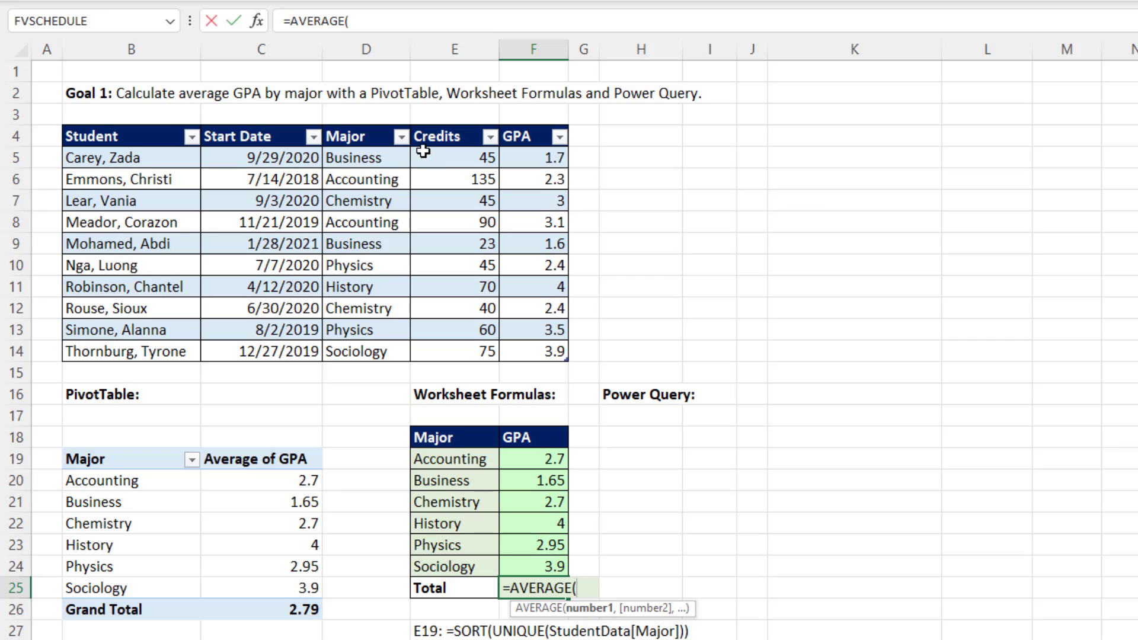
{"action": "left_click", "coordinate": [524, 122]}
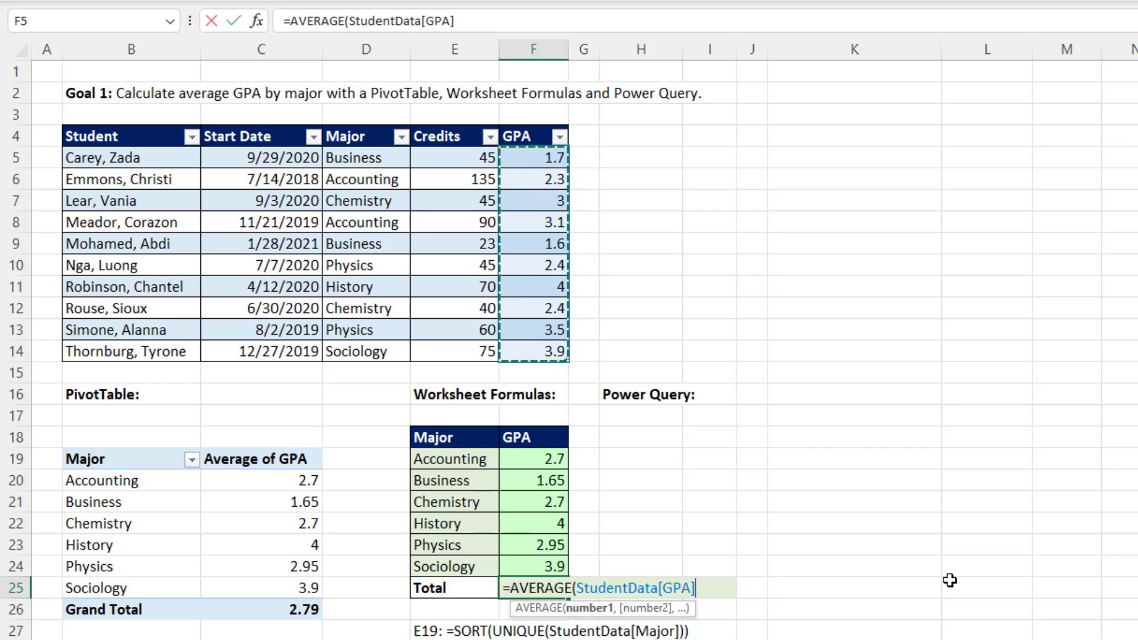
{"action": "type", "text": ")"}
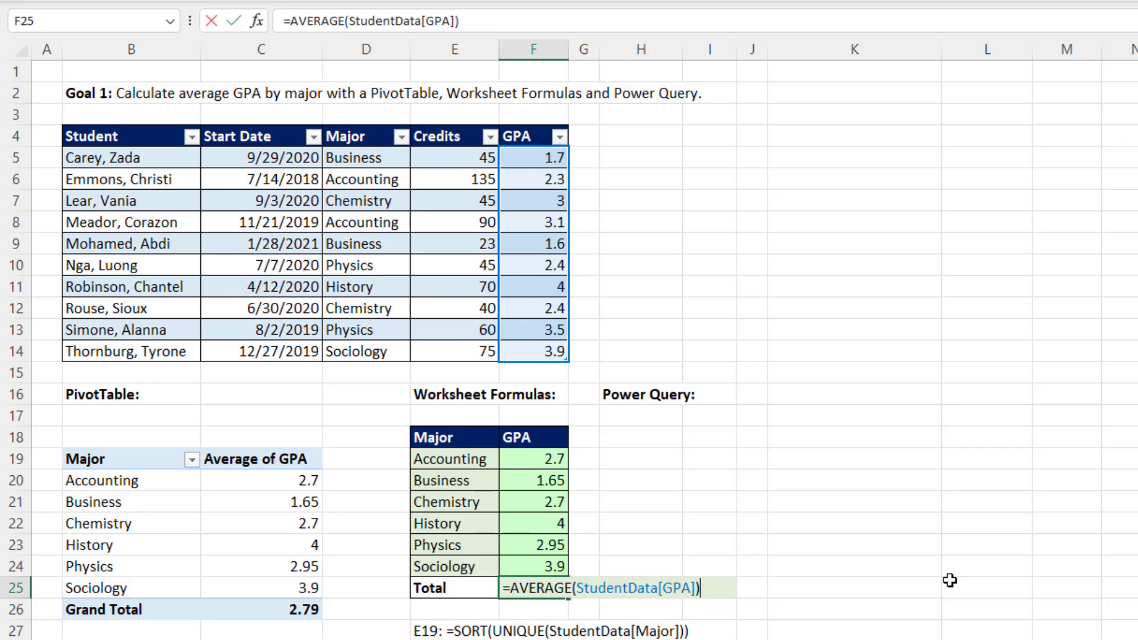
{"action": "key", "text": "Return"}
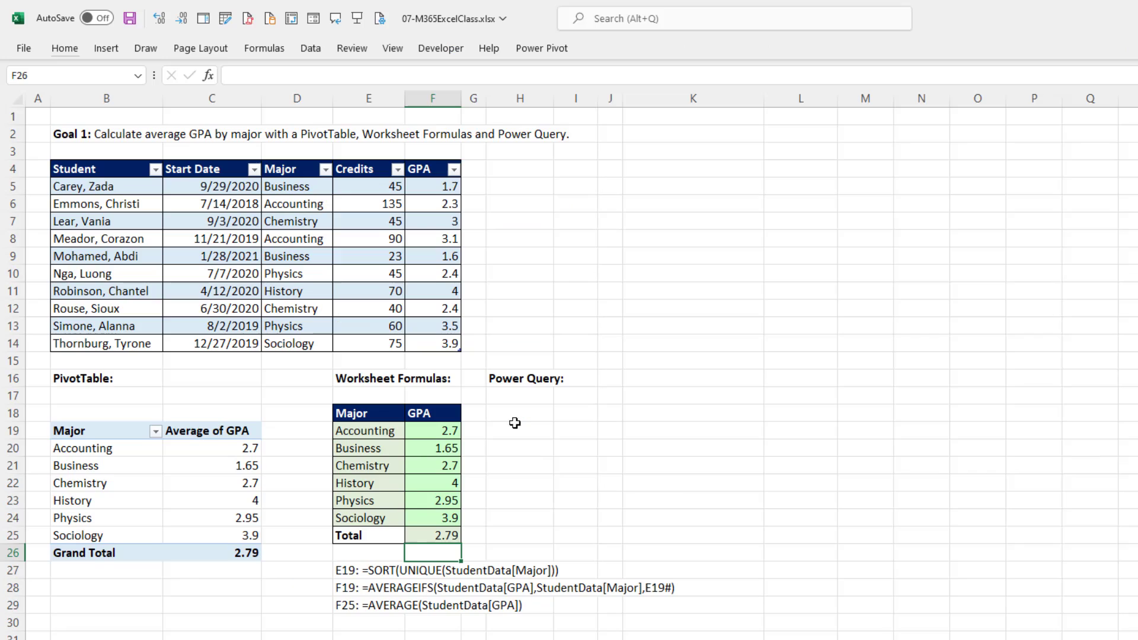
Check the Power Query output cell H18 and highlight the two Accounting records in rows 6 and 8 of the student table.
{"action": "left_click", "coordinate": [528, 415]}
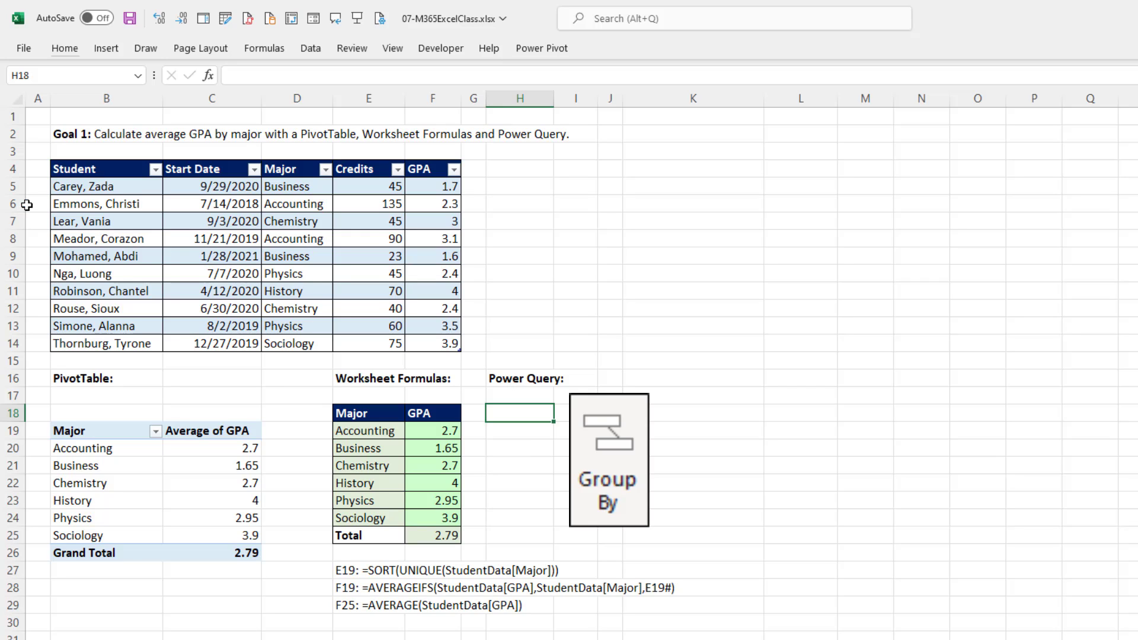
{"action": "left_click_drag", "start_coordinate": [69, 201], "coordinate": [425, 202]}
{"action": "left_click_drag", "start_coordinate": [118, 240], "coordinate": [464, 247], "text": "ctrl"}
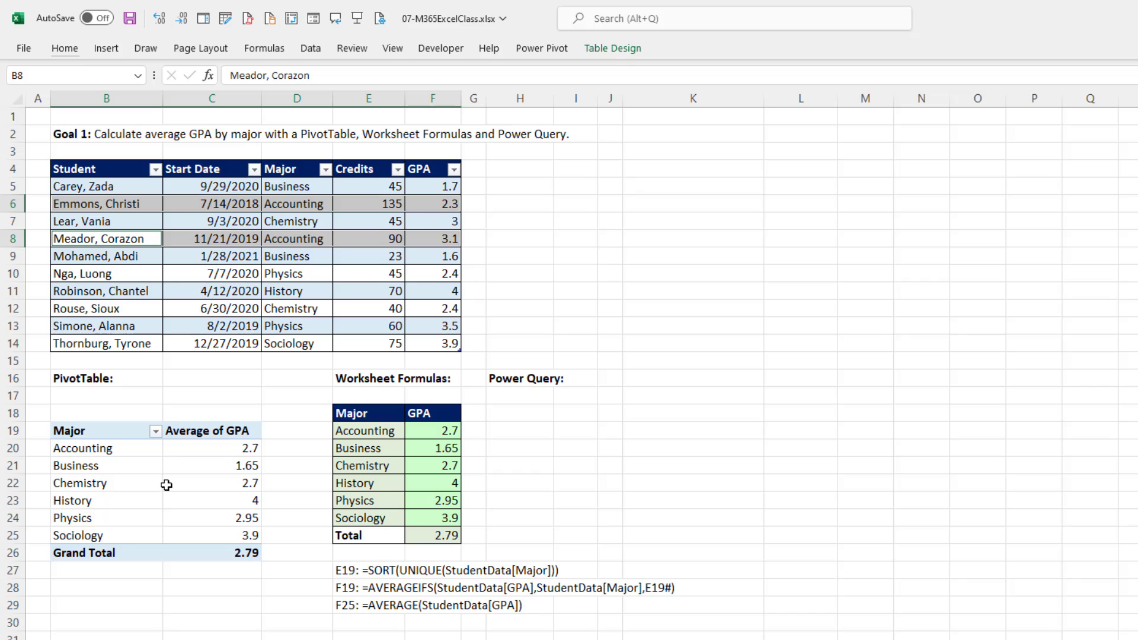
Load the StudentData table into the Power Query Editor as a new query, starting from cell D6.
{"action": "left_click", "coordinate": [308, 203]}
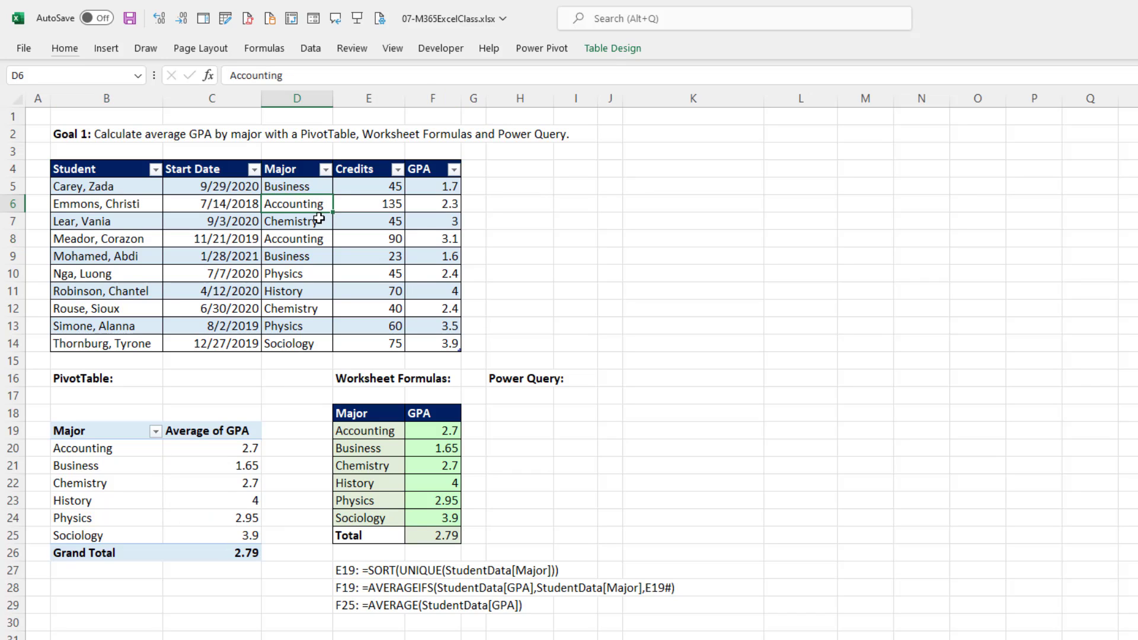
{"action": "left_click", "coordinate": [310, 48]}
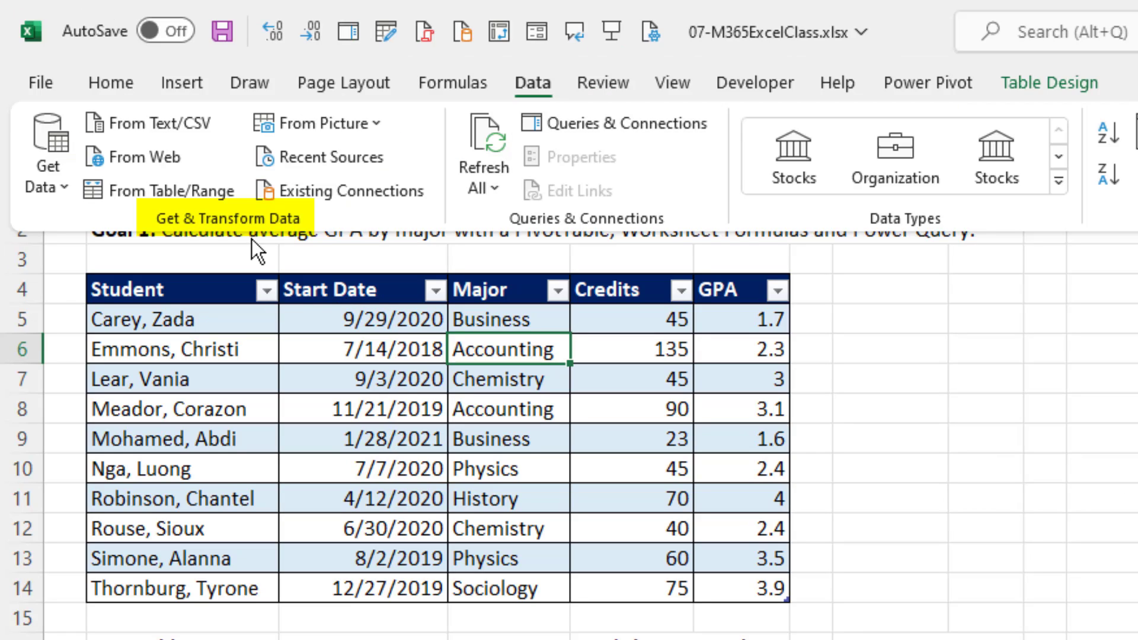
{"action": "left_click", "coordinate": [138, 192]}
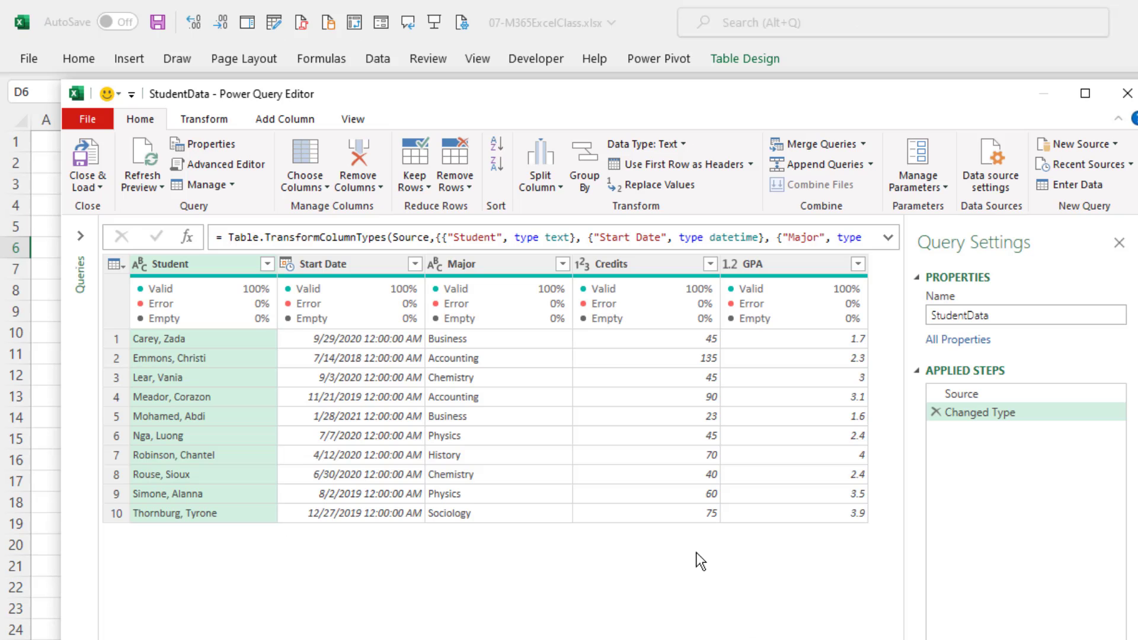
Open the Group By settings for the Major column and keep the Basic grouping mode.
{"action": "left_click", "coordinate": [489, 265]}
{"action": "mouse_move", "coordinate": [496, 305]}
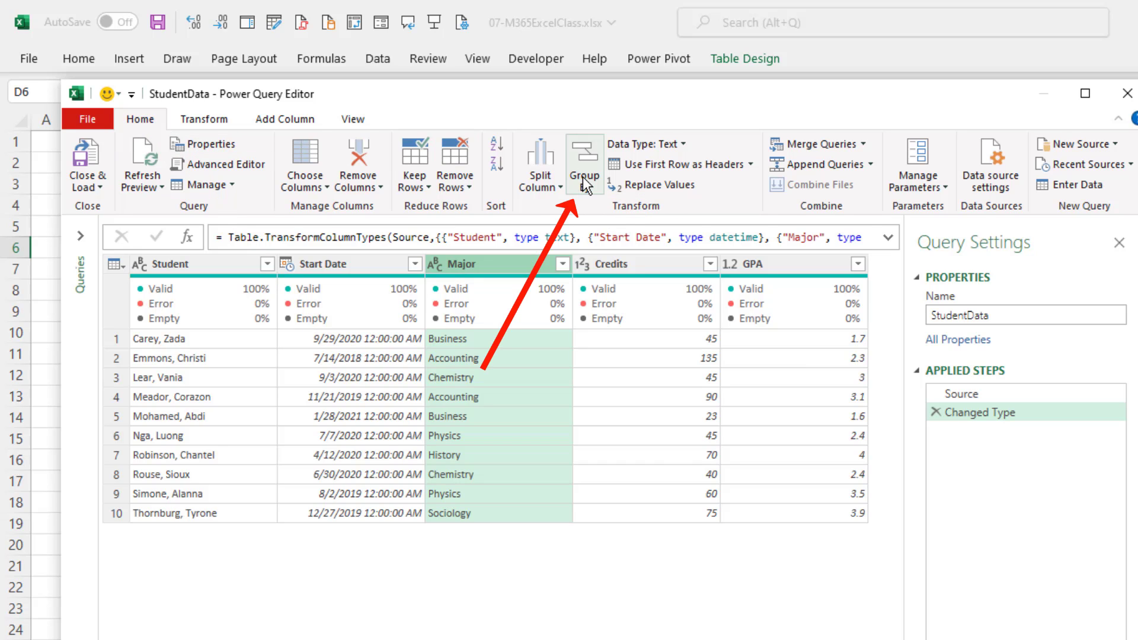
{"action": "left_click", "coordinate": [212, 123]}
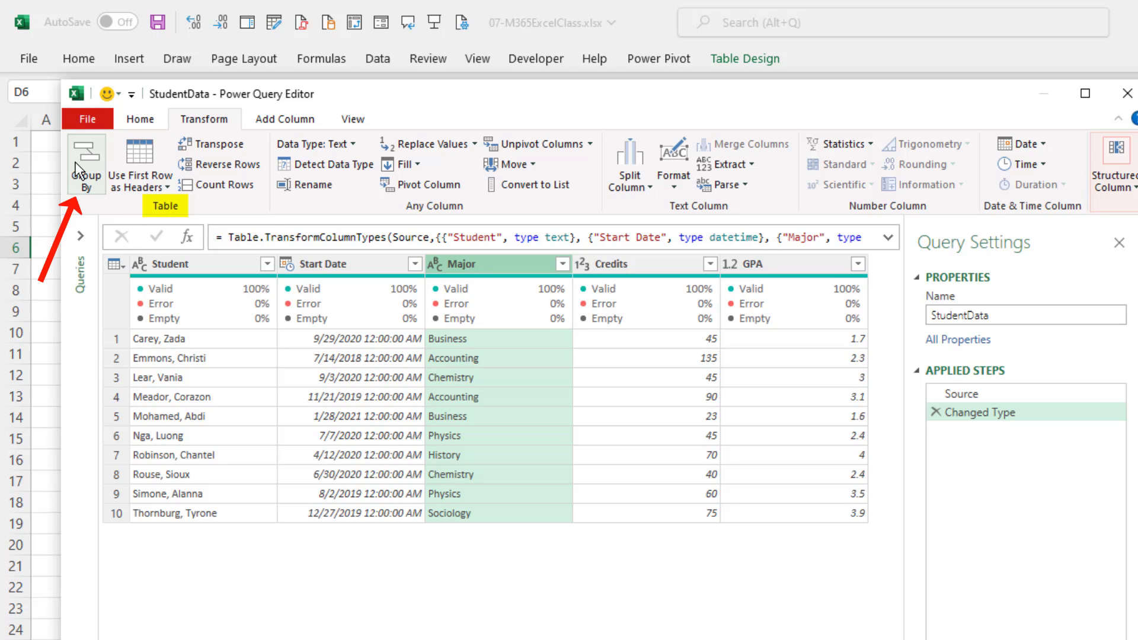
{"action": "right_click", "coordinate": [484, 266]}
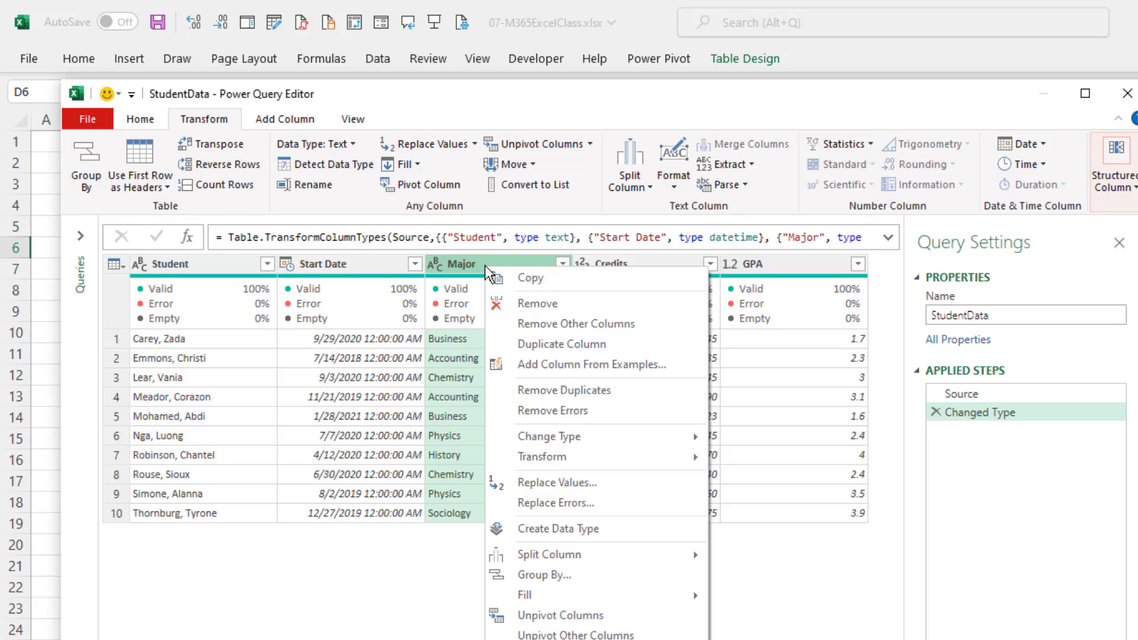
{"action": "left_click", "coordinate": [578, 574]}
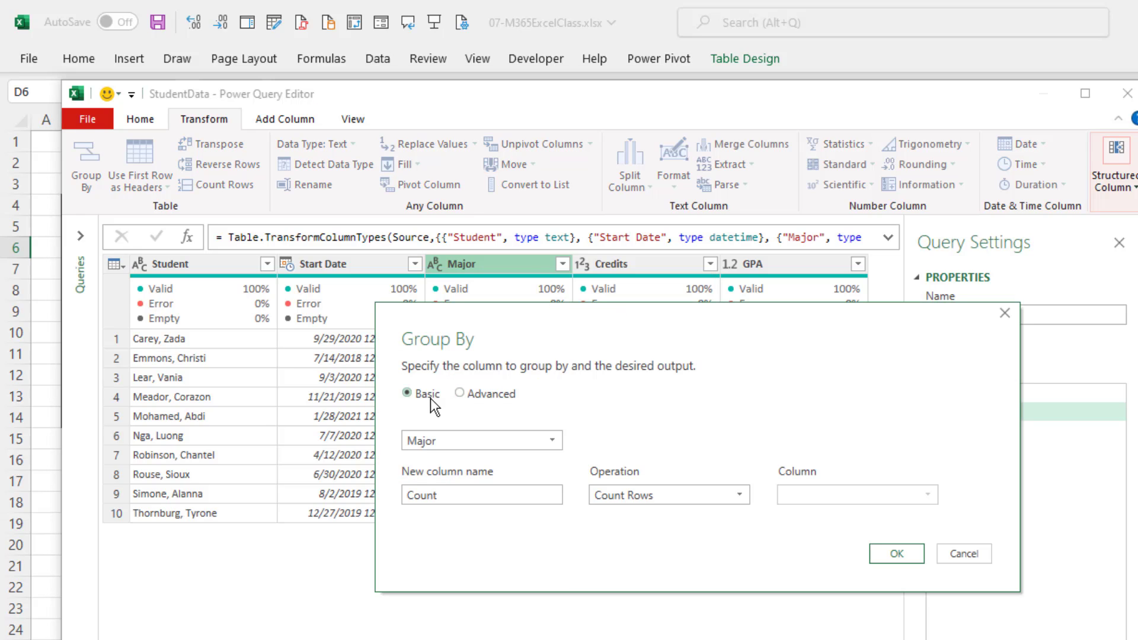
{"action": "left_click", "coordinate": [461, 394]}
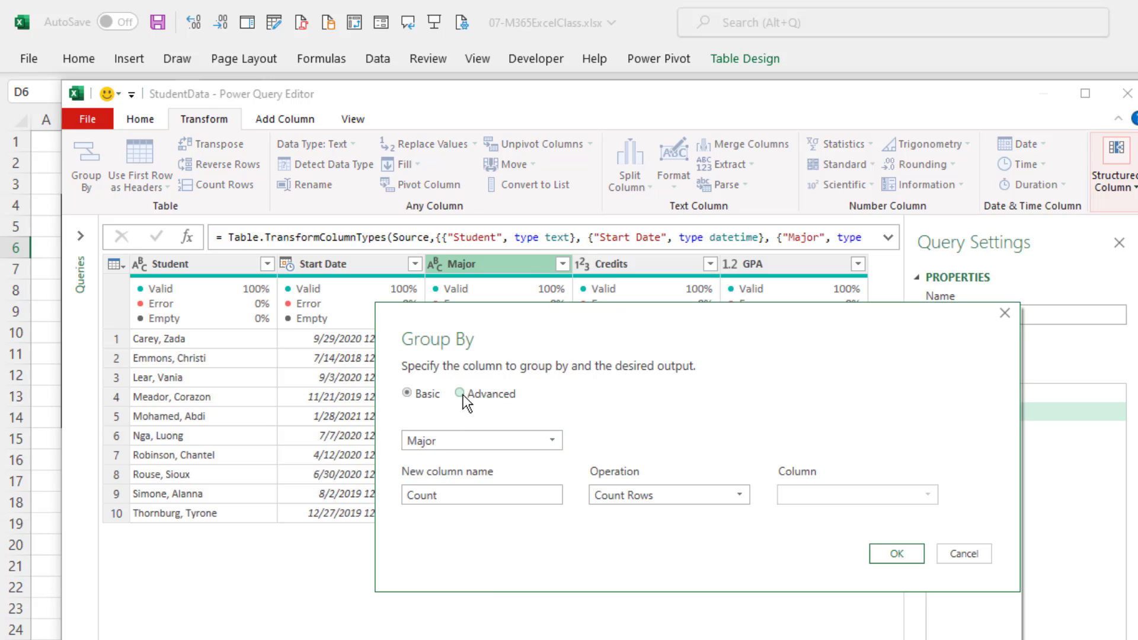
{"action": "left_click", "coordinate": [410, 394]}
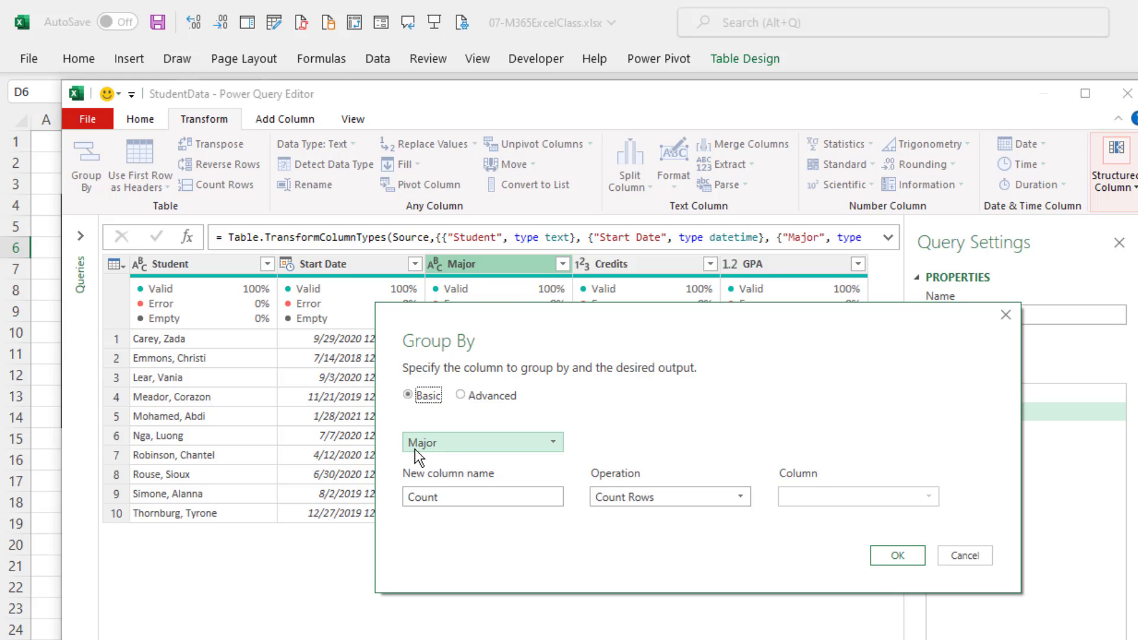
Define the grouped result as a new column named Average GPA, using the Average operation on the GPA column.
{"action": "double_click", "coordinate": [474, 497]}
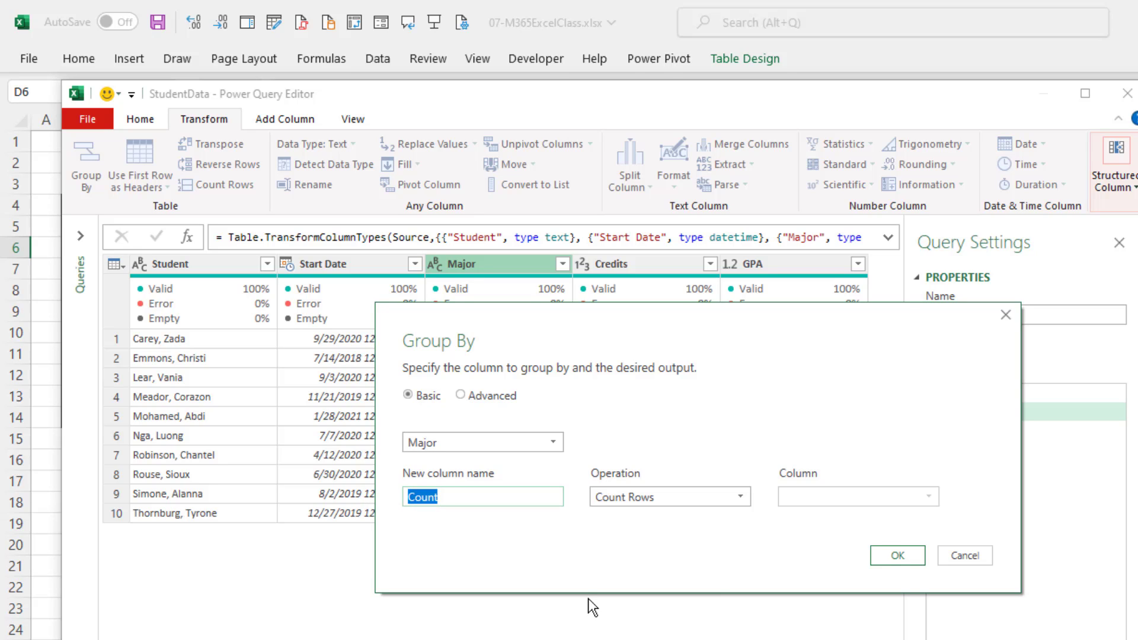
{"action": "type", "text": "Average GPA"}
{"action": "left_click", "coordinate": [744, 495]}
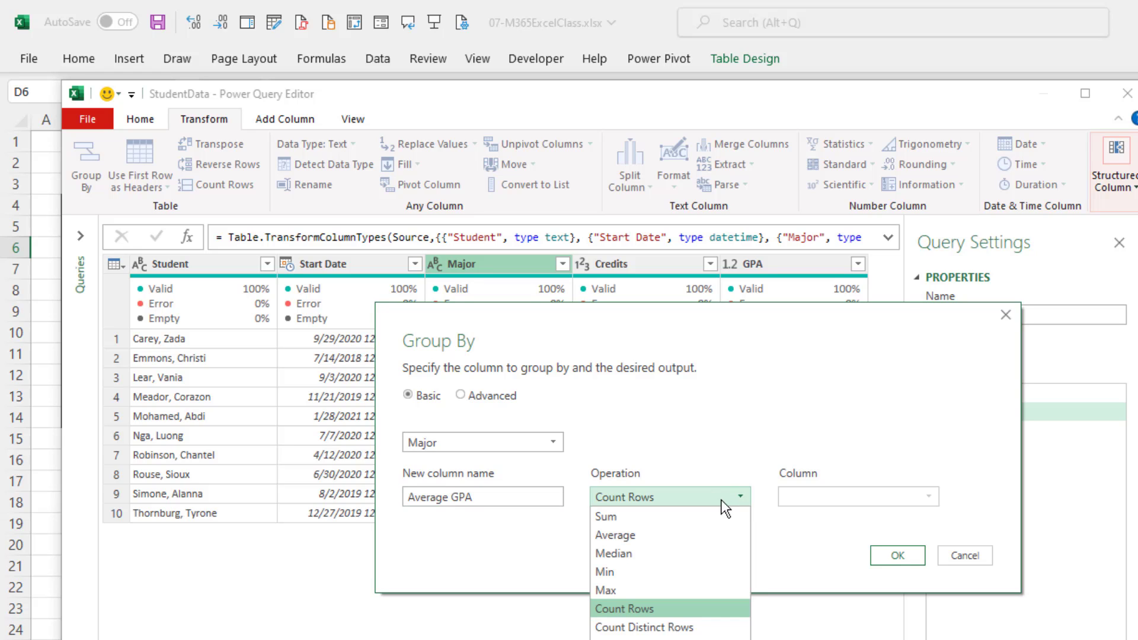
{"action": "left_click", "coordinate": [684, 529]}
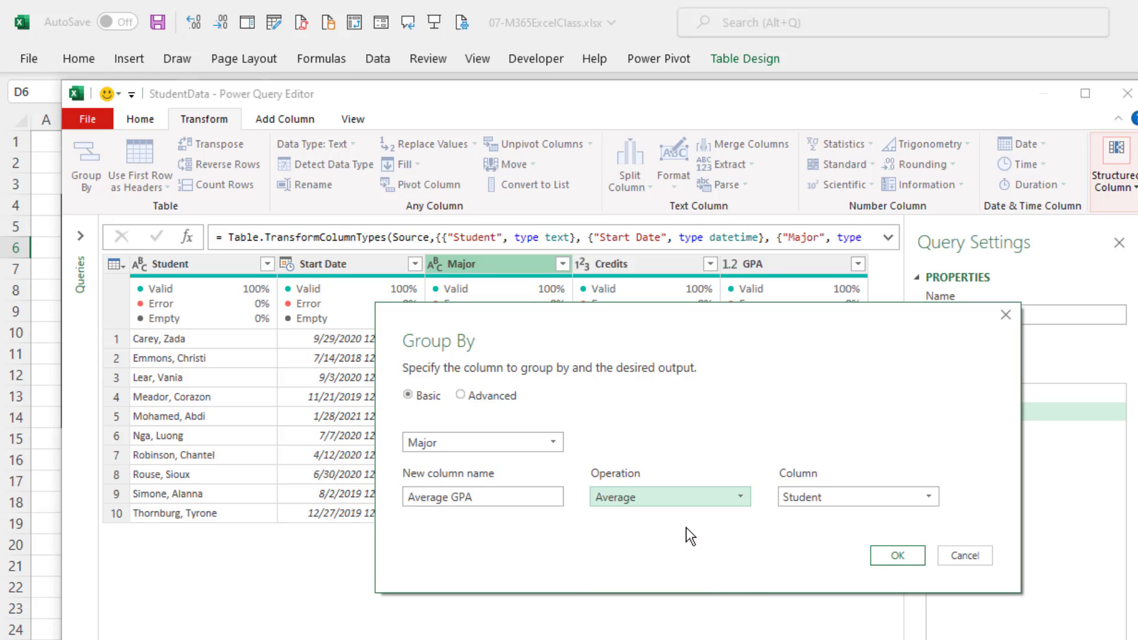
{"action": "left_click", "coordinate": [825, 496]}
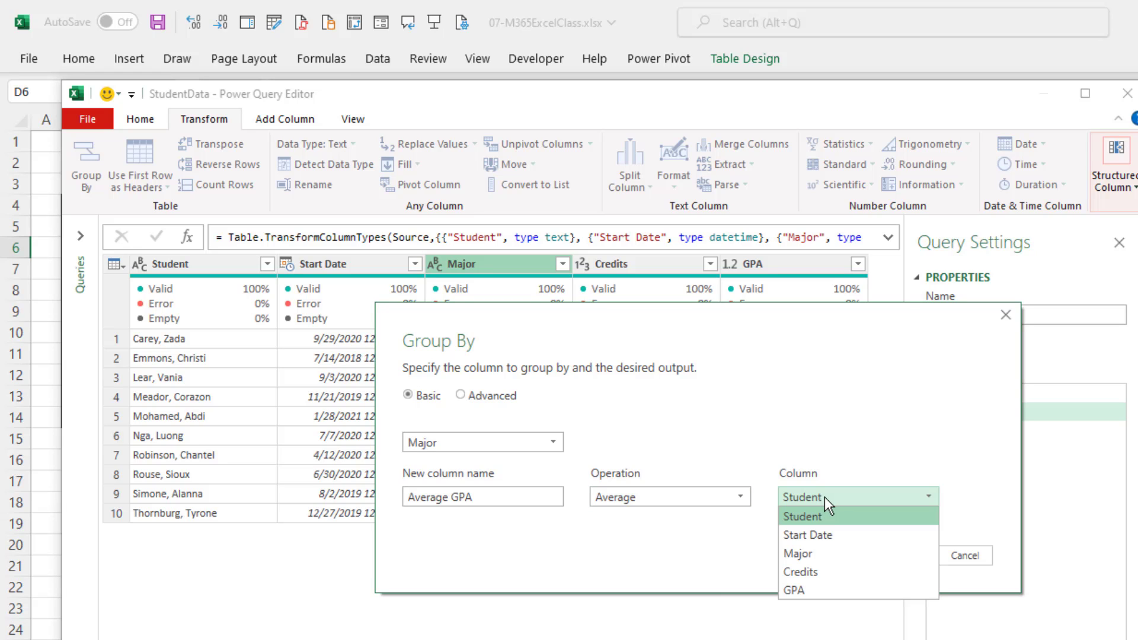
{"action": "left_click", "coordinate": [816, 590]}
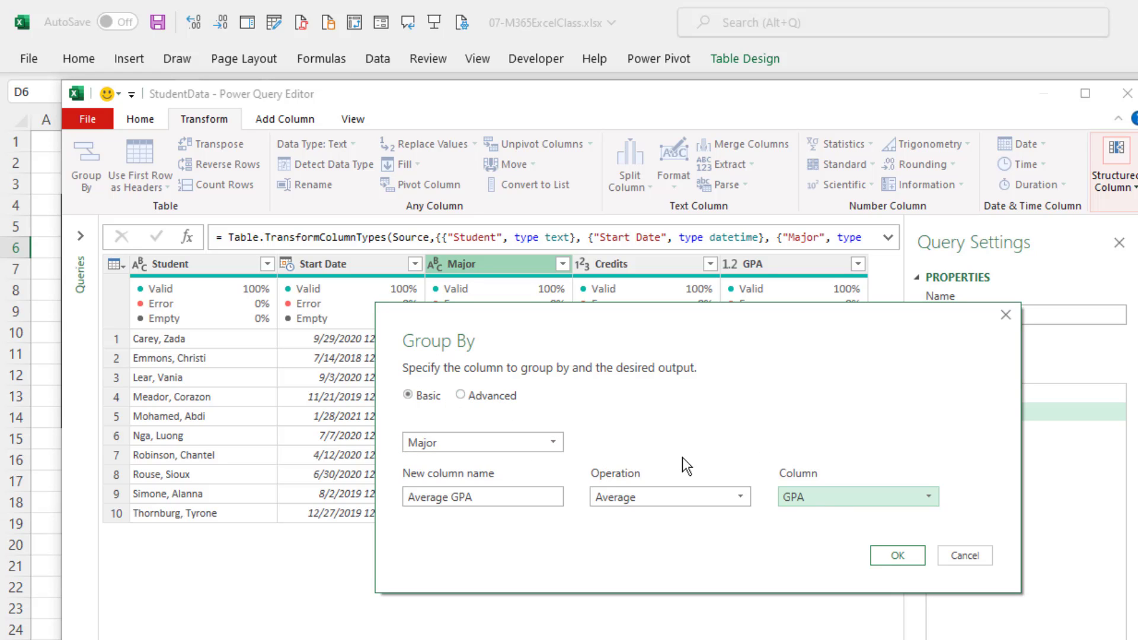
Apply the grouping by Major and load the query result as a table on the existing worksheet at cell H18.
{"action": "left_click", "coordinate": [898, 555]}
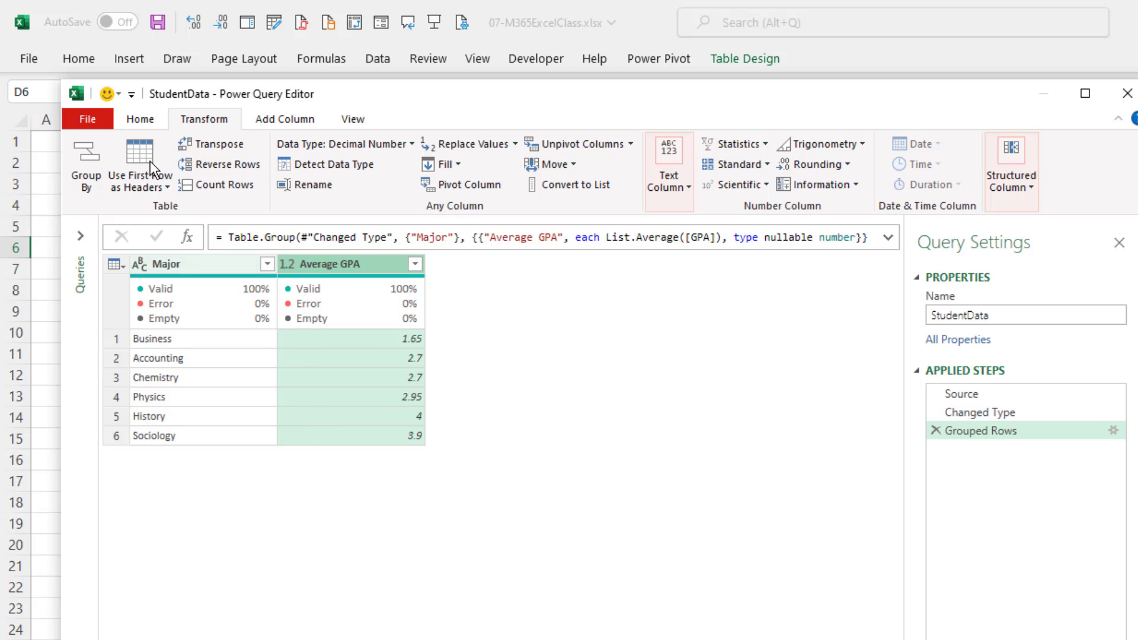
{"action": "left_click", "coordinate": [140, 120]}
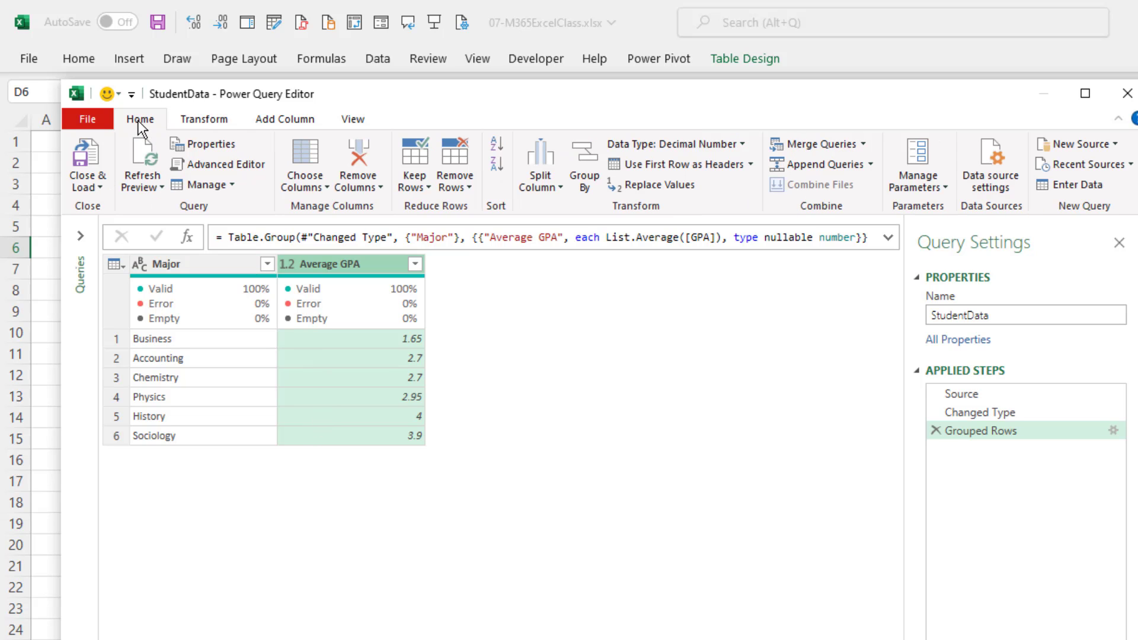
{"action": "left_click", "coordinate": [101, 187]}
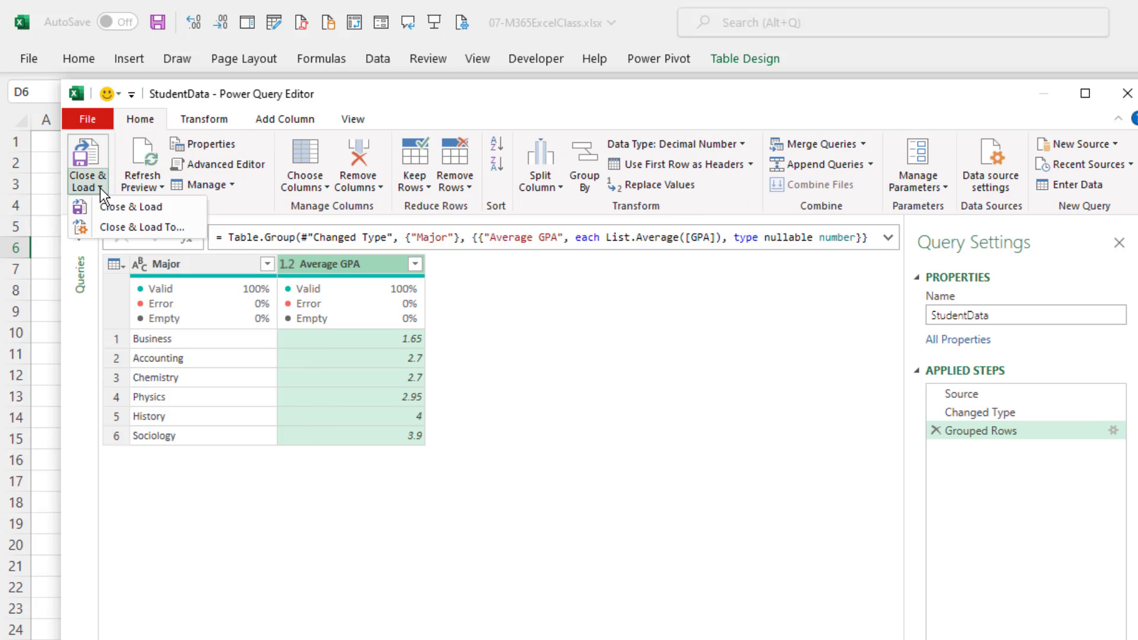
{"action": "left_click", "coordinate": [115, 232]}
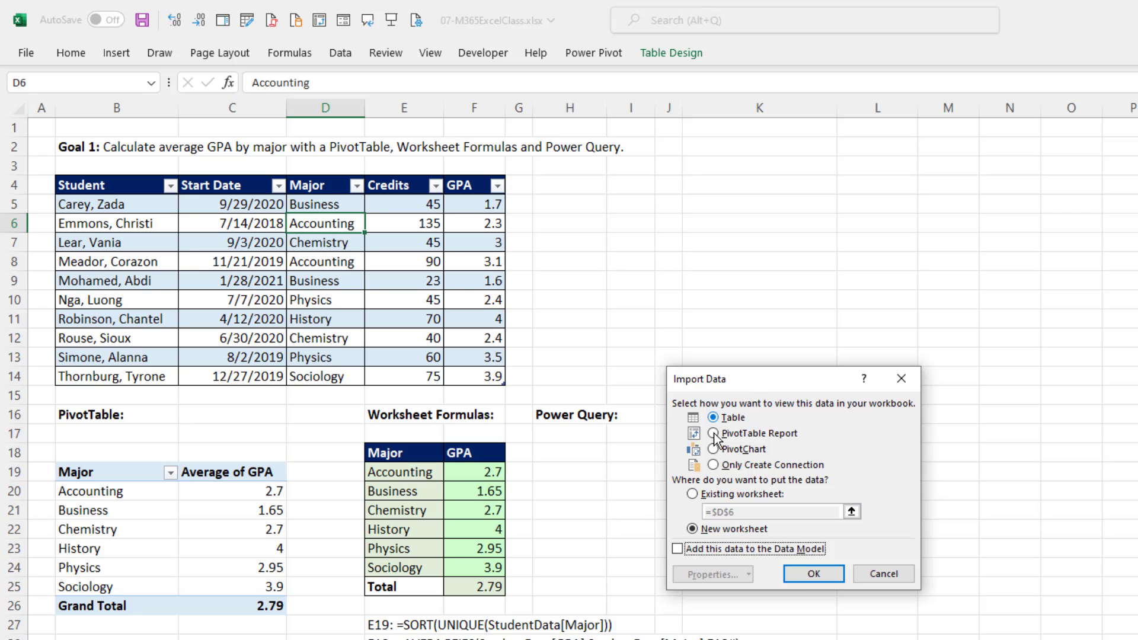
{"action": "left_click", "coordinate": [692, 494]}
{"action": "left_click", "coordinate": [587, 455]}
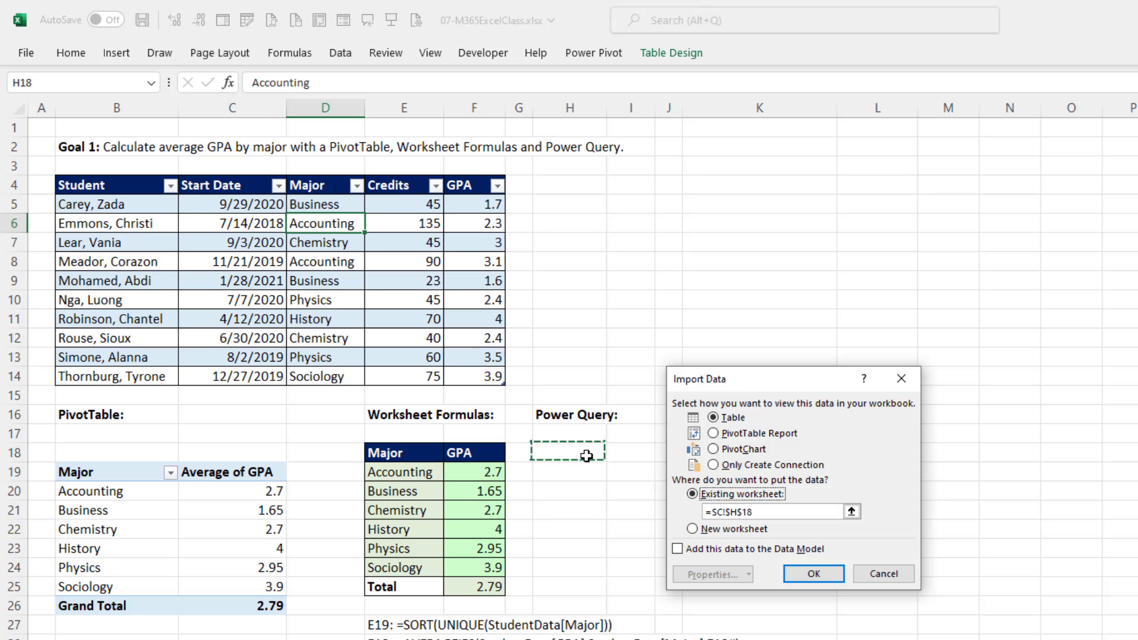
{"action": "left_click", "coordinate": [829, 573]}
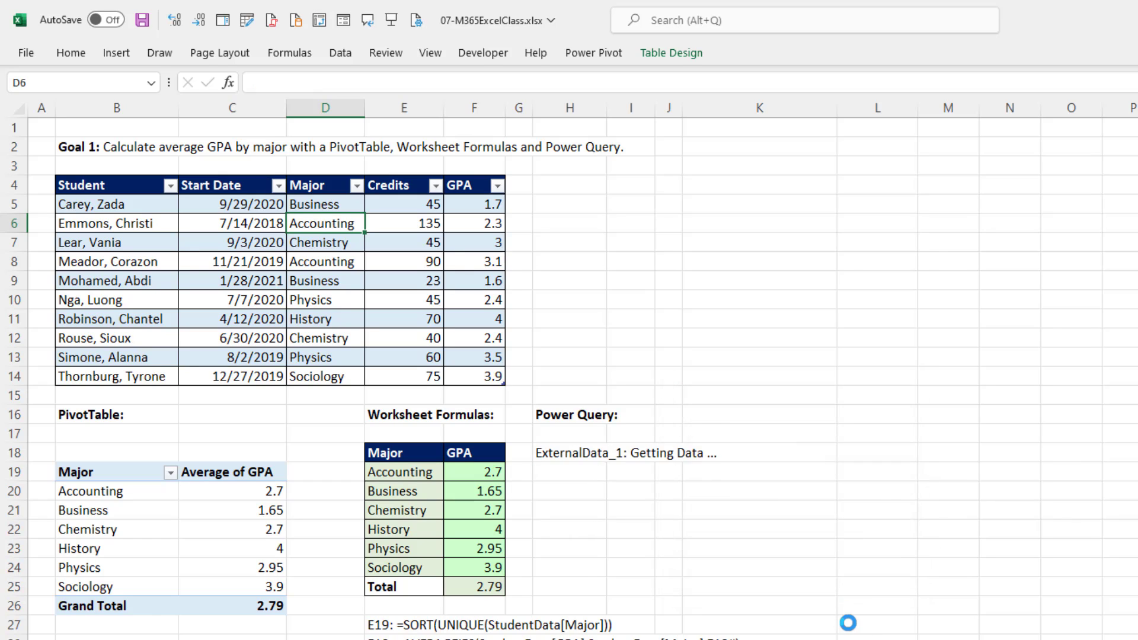
Enter =AVERAGE(StudentData[GPA]) in cell I25 beneath the Power Query output table.
{"action": "left_click", "coordinate": [676, 583]}
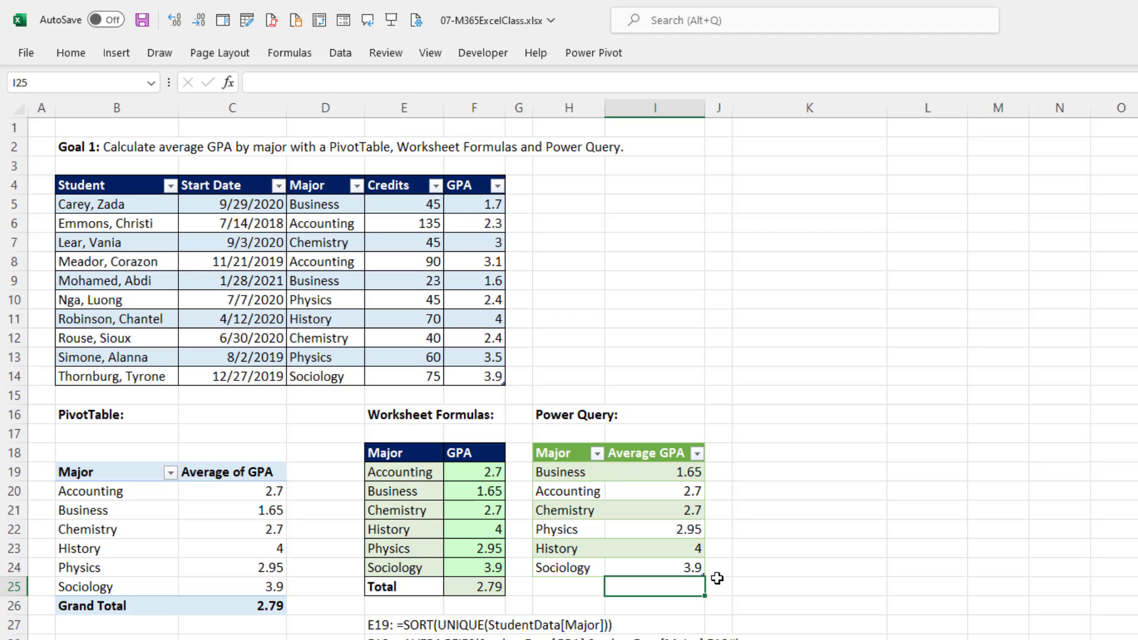
{"action": "type", "text": "=aver"}
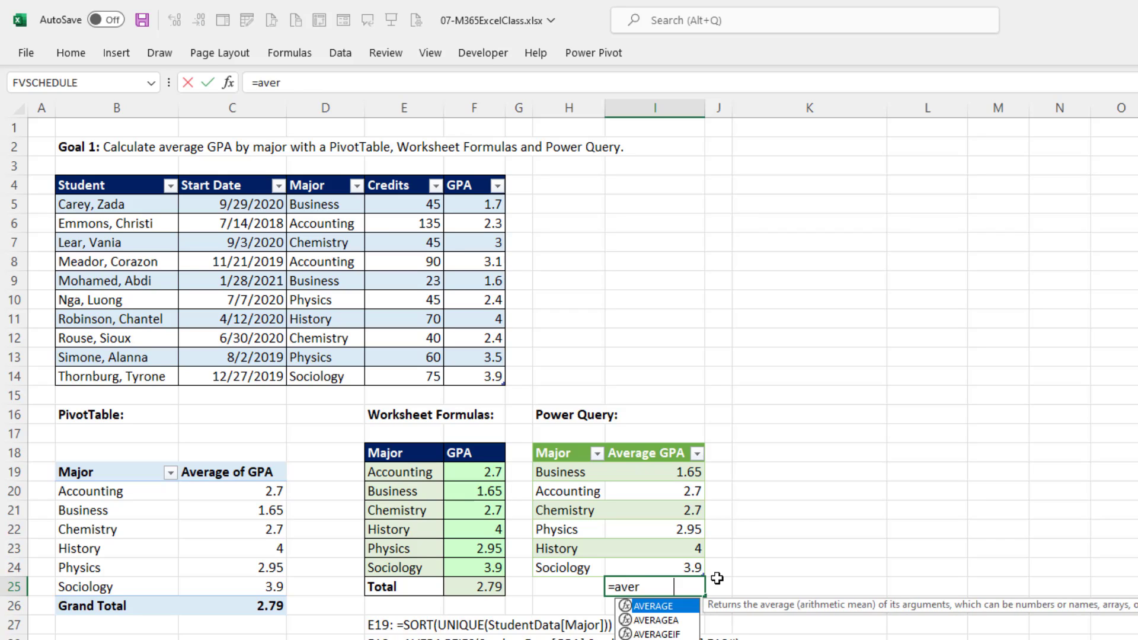
{"action": "key", "text": "Tab"}
{"action": "left_click", "coordinate": [465, 177]}
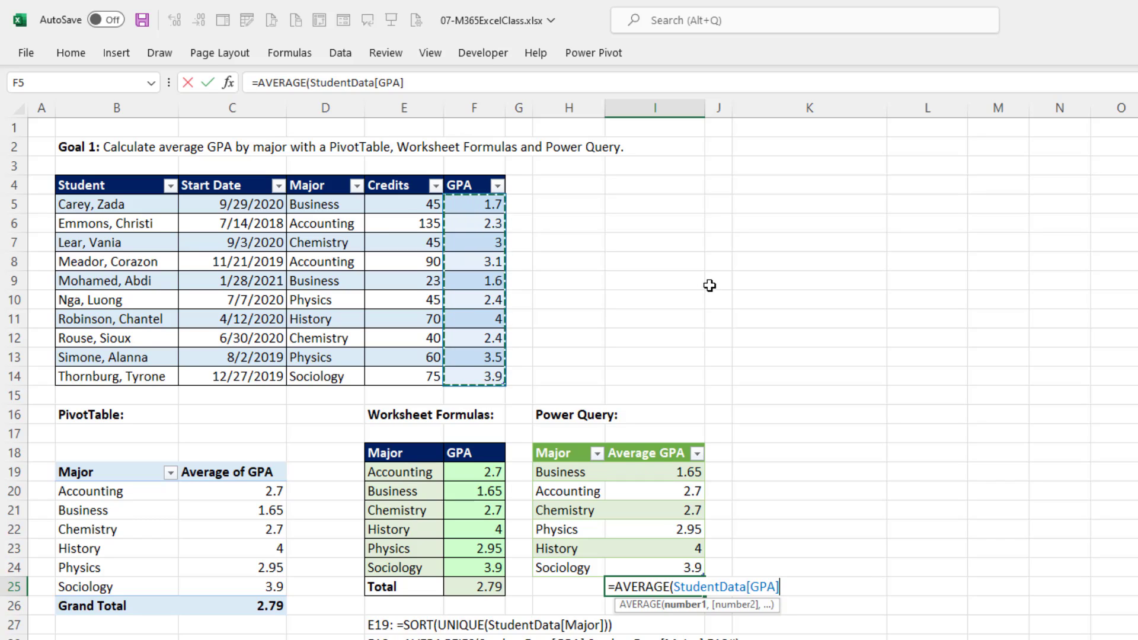
{"action": "key", "text": "Return"}
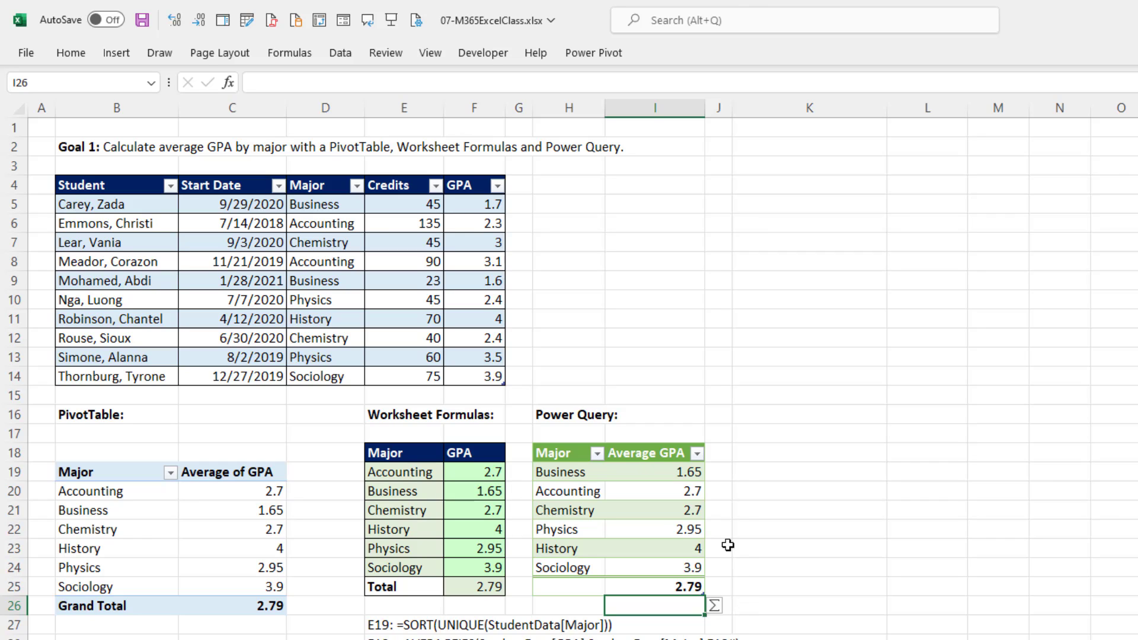
Label the overall GPA row Average in cell H25 and in cell E25 of the worksheet formula report.
{"action": "left_click", "coordinate": [584, 591]}
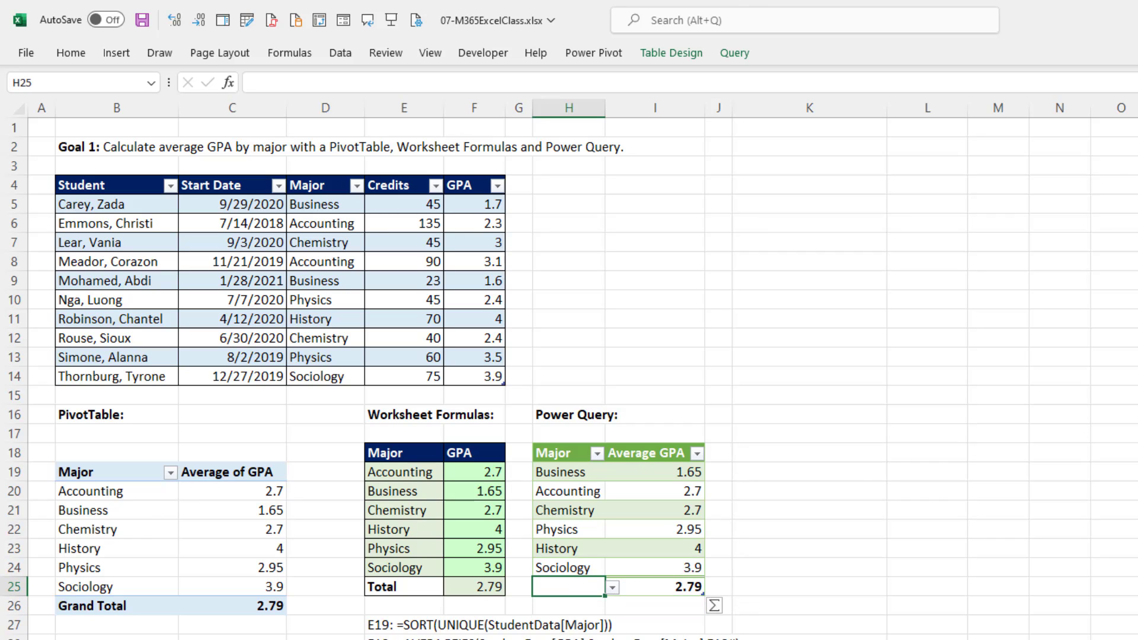
{"action": "type", "text": "Average"}
{"action": "key", "text": "Tab"}
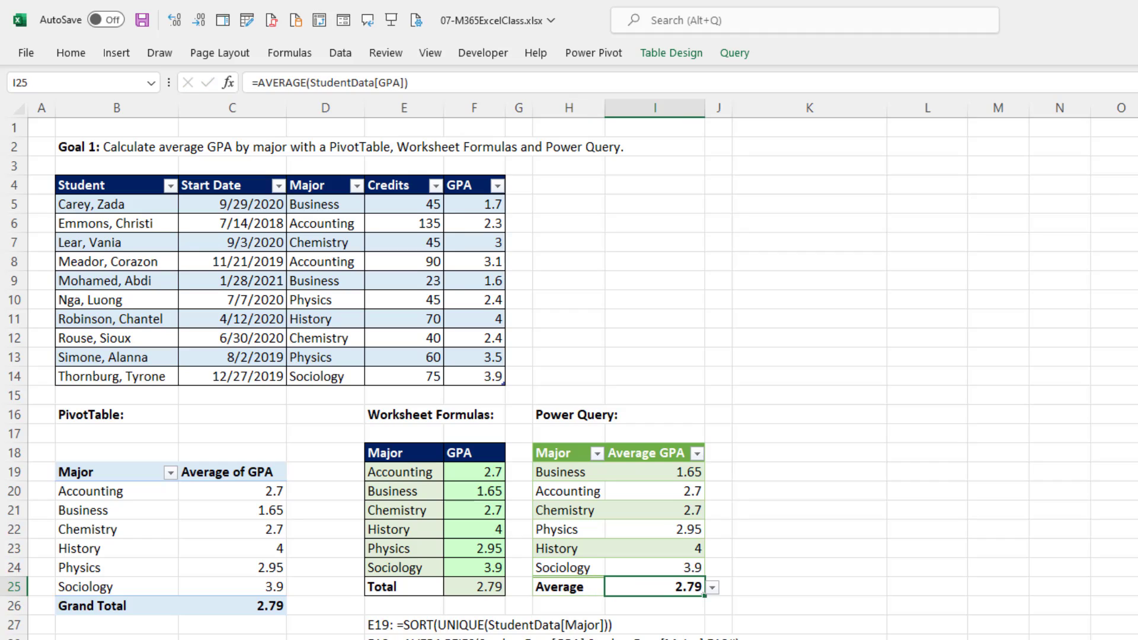
{"action": "left_click", "coordinate": [404, 587]}
{"action": "type", "text": "Averag"}
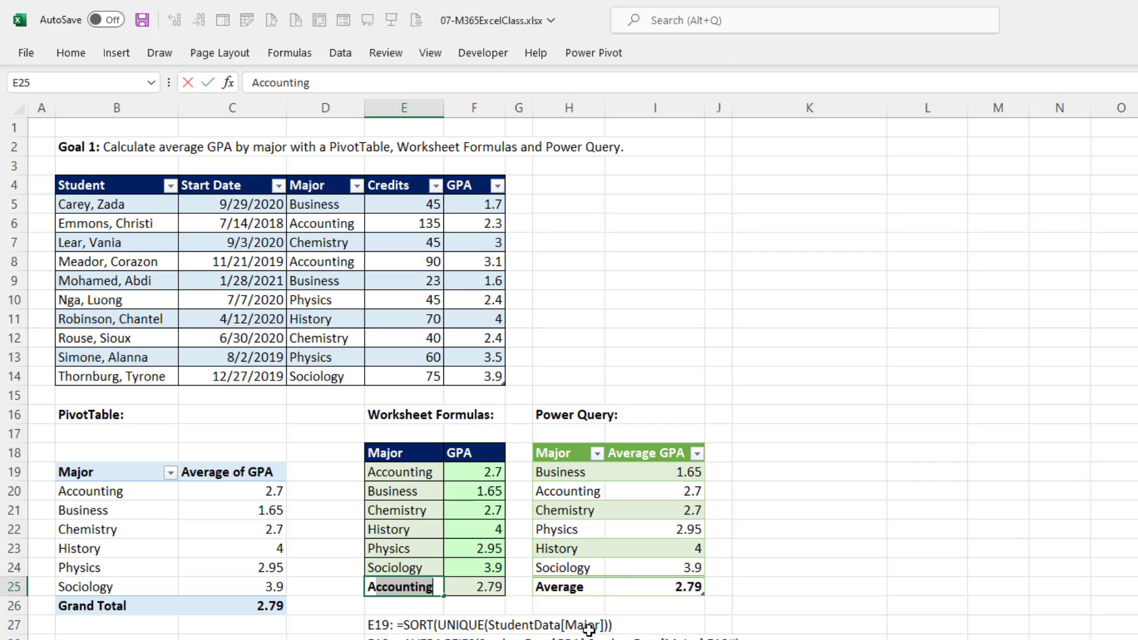
{"action": "type", "text": "e"}
{"action": "key", "text": "Return"}
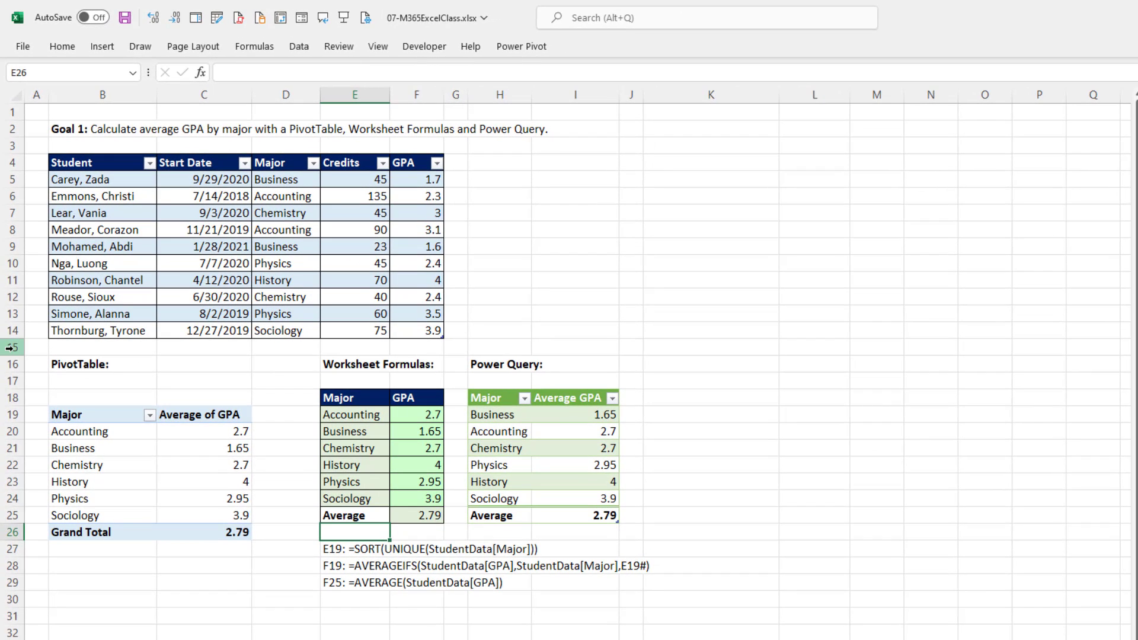
Insert three blank worksheet rows at rows 15 to 17, directly below the student table.
{"action": "left_click_drag", "start_coordinate": [8, 347], "coordinate": [11, 379]}
{"action": "right_click", "coordinate": [11, 378]}
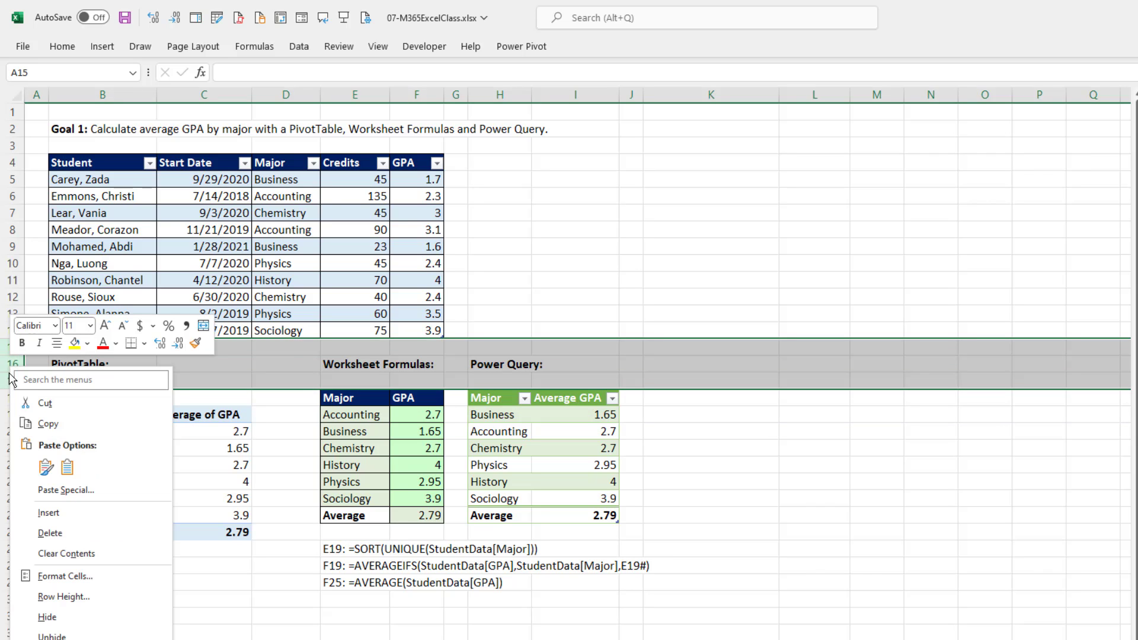
{"action": "left_click", "coordinate": [49, 513]}
Copy the two new records in B41:F42 and paste them at B15 to extend the student table.
{"action": "scroll", "coordinate": [150, 528], "scroll_direction": "down", "scroll_amount": 2}
{"action": "scroll", "coordinate": [150, 528], "scroll_direction": "down", "scroll_amount": 2}
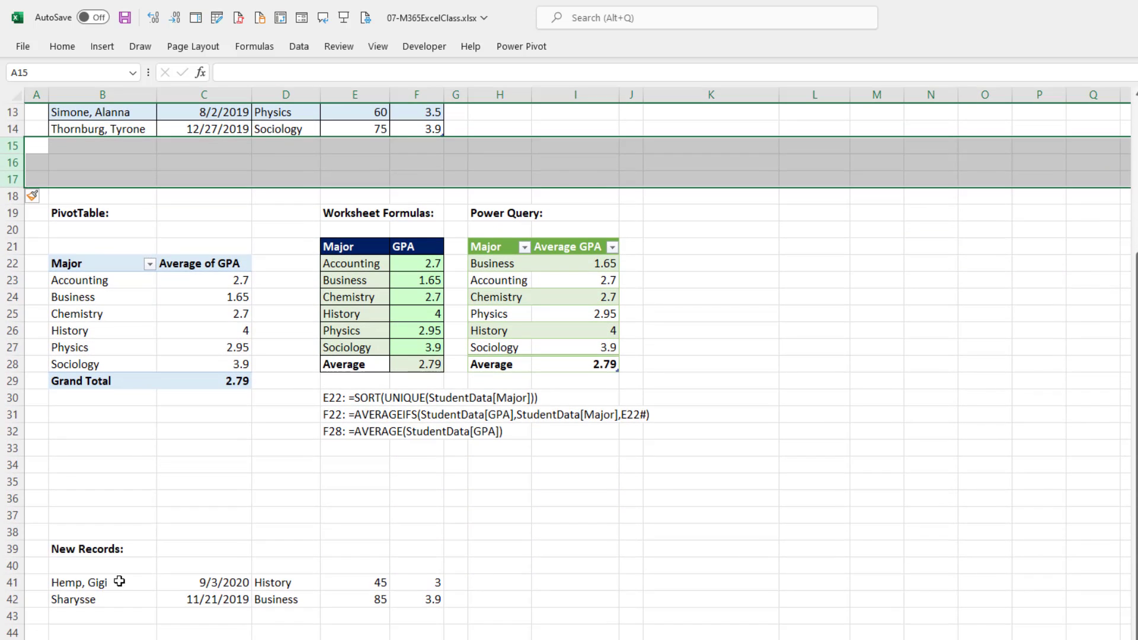
{"action": "left_click_drag", "start_coordinate": [91, 582], "coordinate": [382, 597]}
{"action": "key", "text": "ctrl+c"}
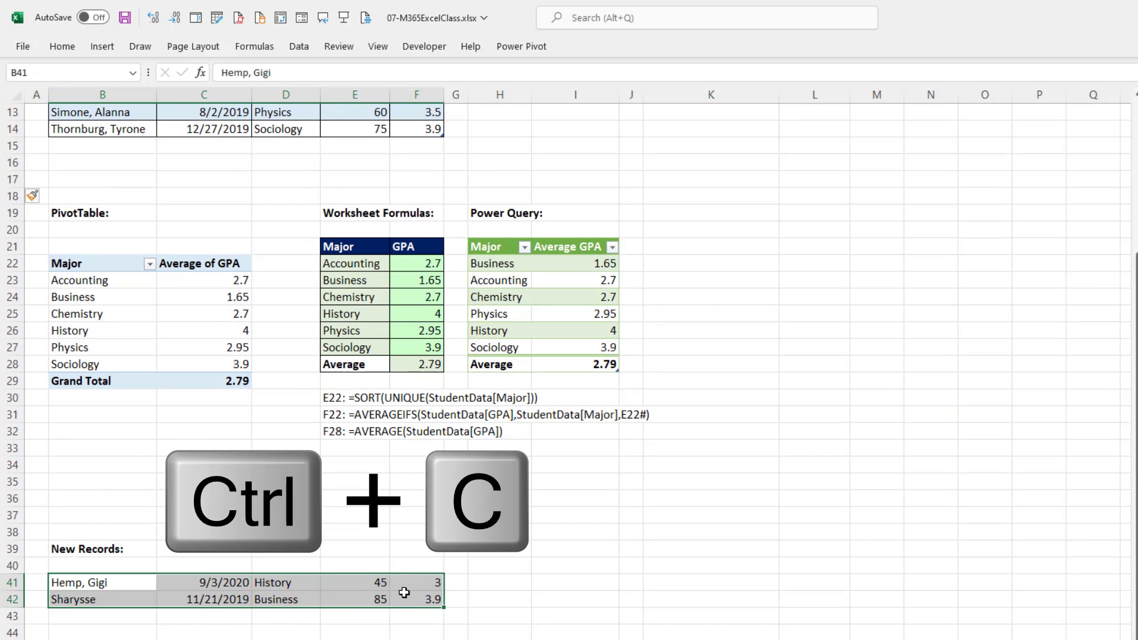
{"action": "scroll", "coordinate": [391, 587], "scroll_direction": "up", "scroll_amount": 4}
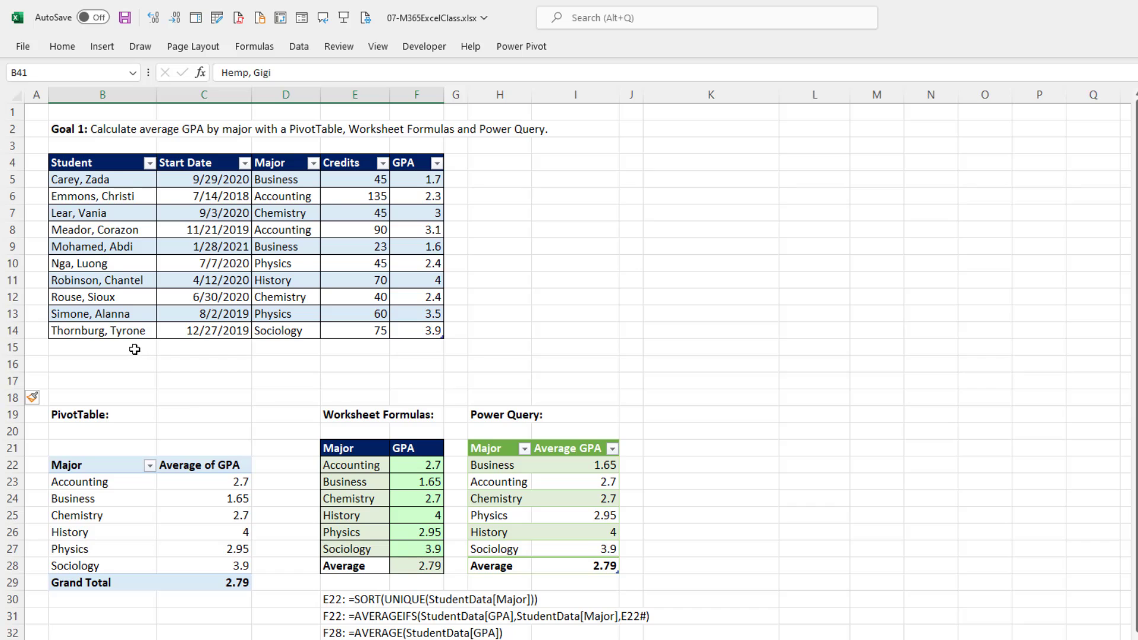
{"action": "left_click", "coordinate": [138, 352]}
{"action": "key", "text": "ctrl+v"}
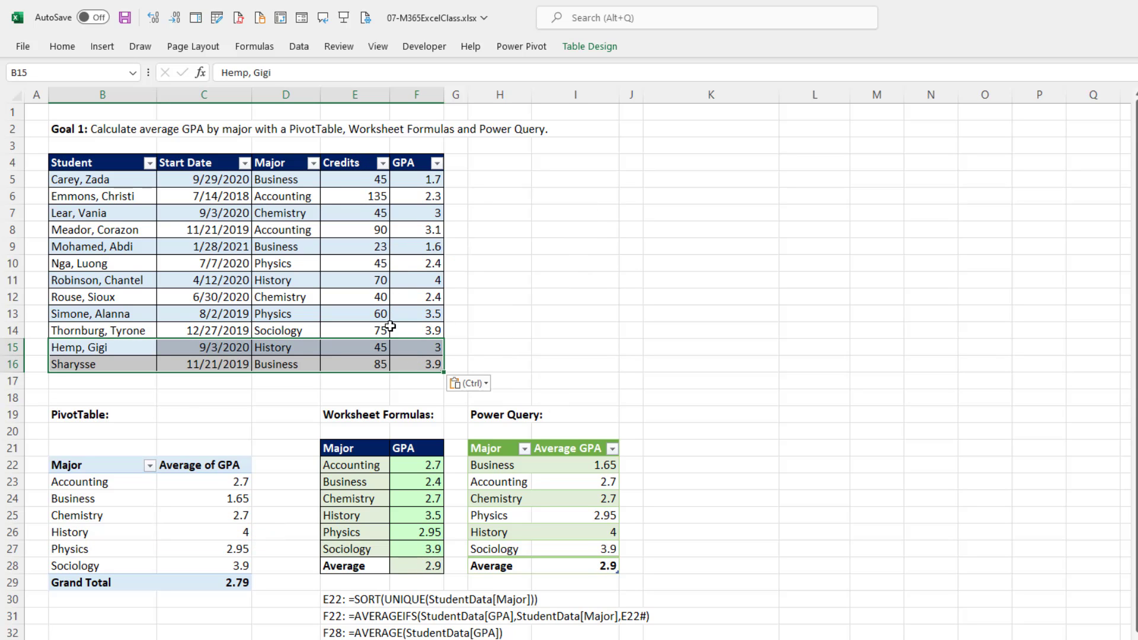
Check the Business and History formula results, and refresh the PivotTable and the Power Query output table.
{"action": "left_click", "coordinate": [409, 484]}
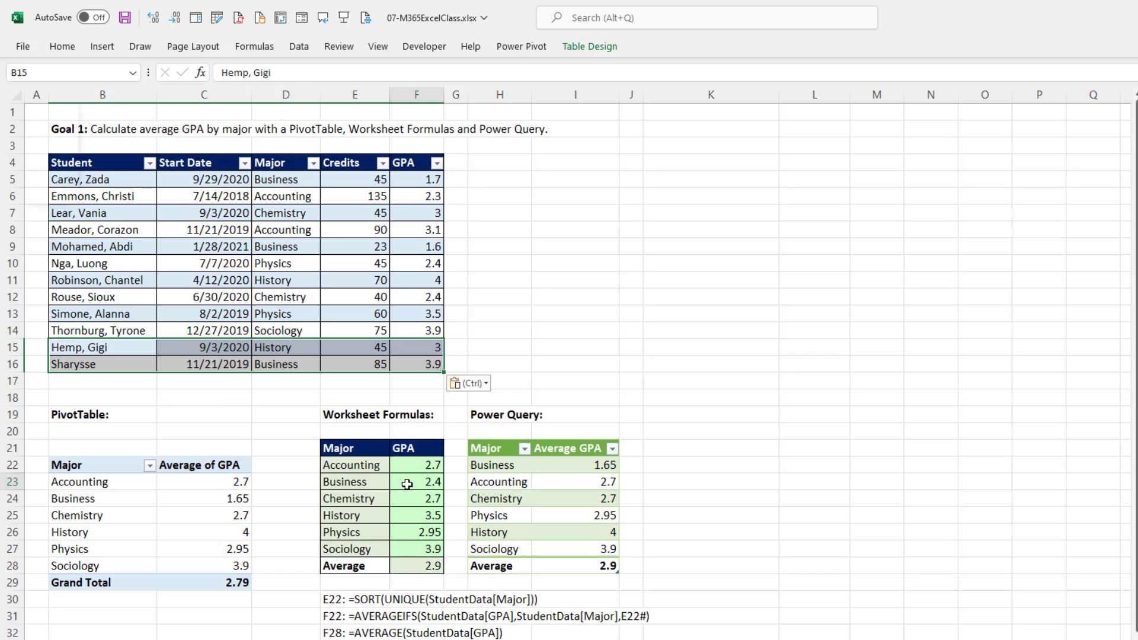
{"action": "left_click", "coordinate": [396, 523], "text": "ctrl"}
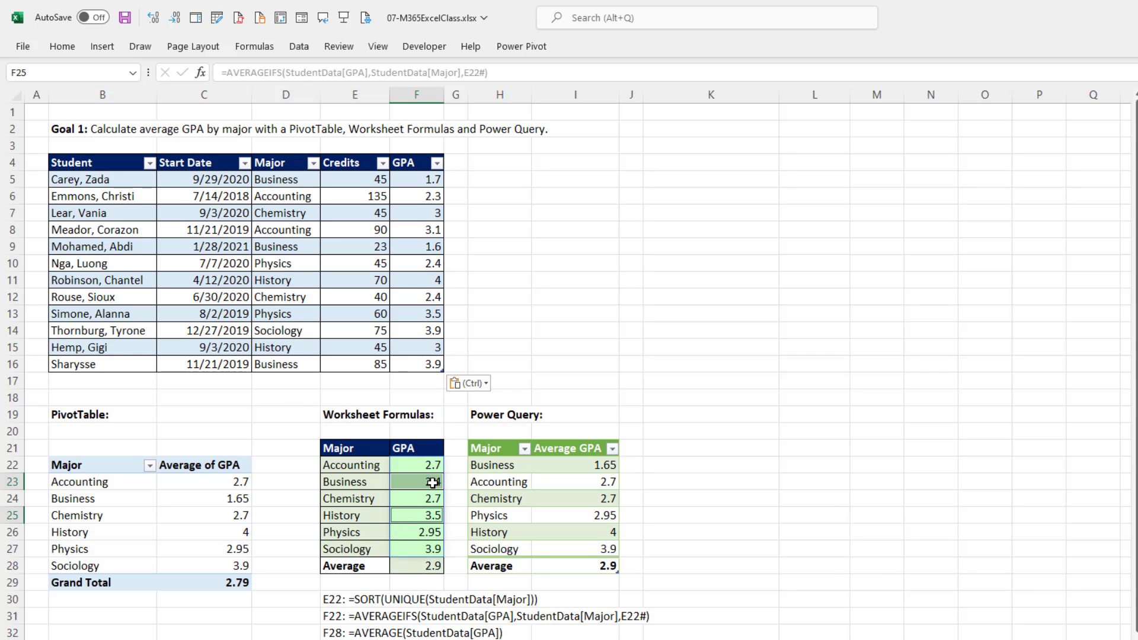
{"action": "right_click", "coordinate": [214, 487]}
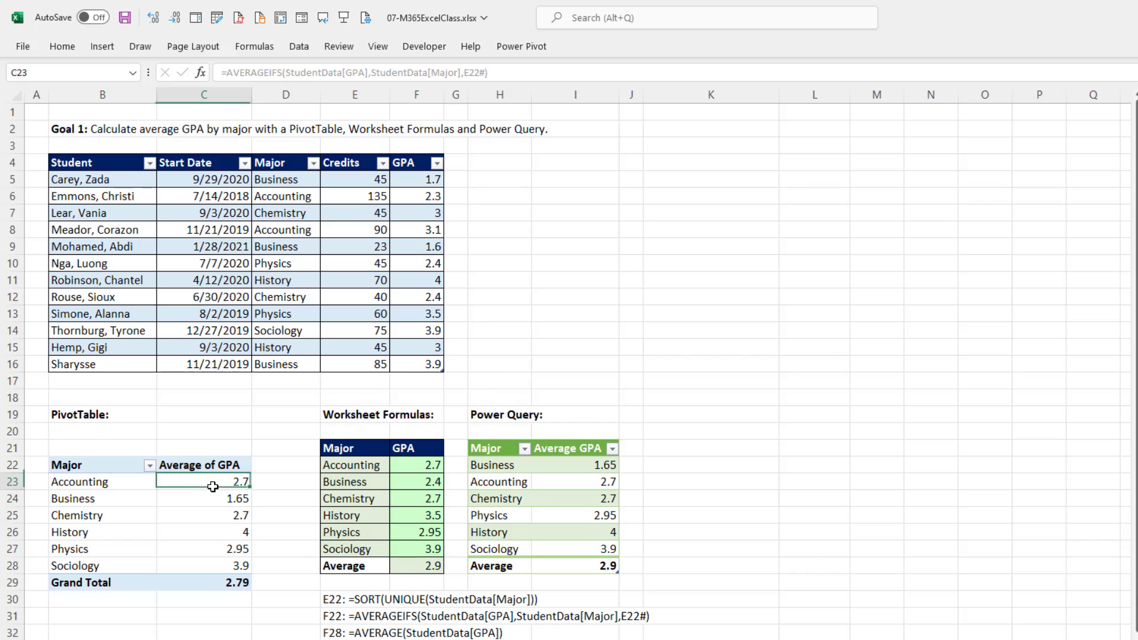
{"action": "left_click", "coordinate": [256, 301]}
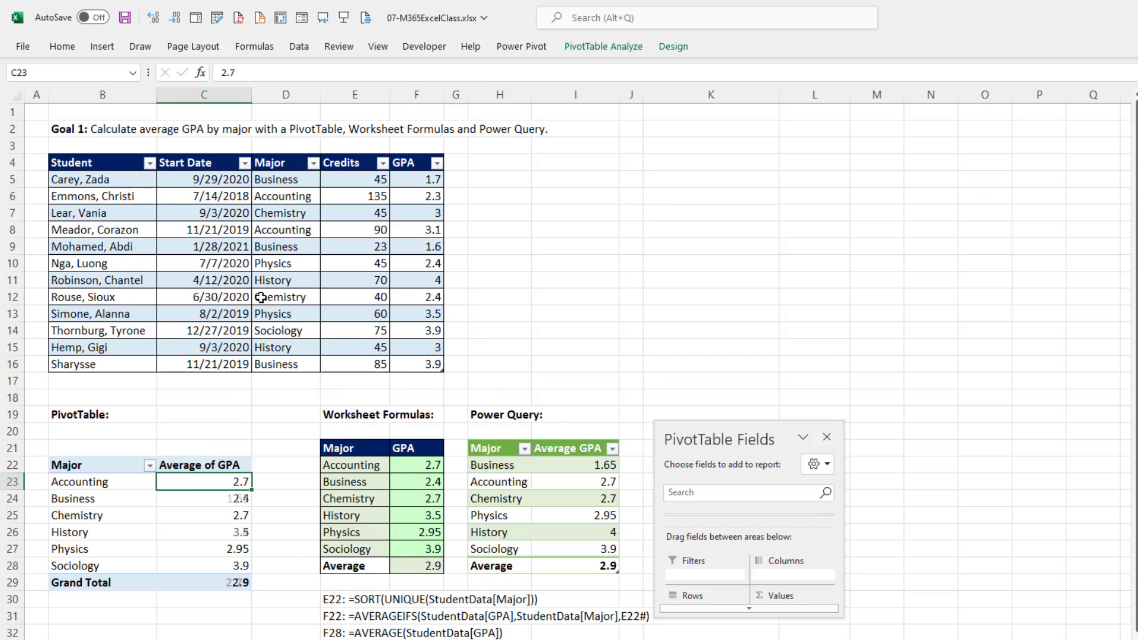
{"action": "left_click", "coordinate": [567, 480]}
{"action": "right_click", "coordinate": [567, 480]}
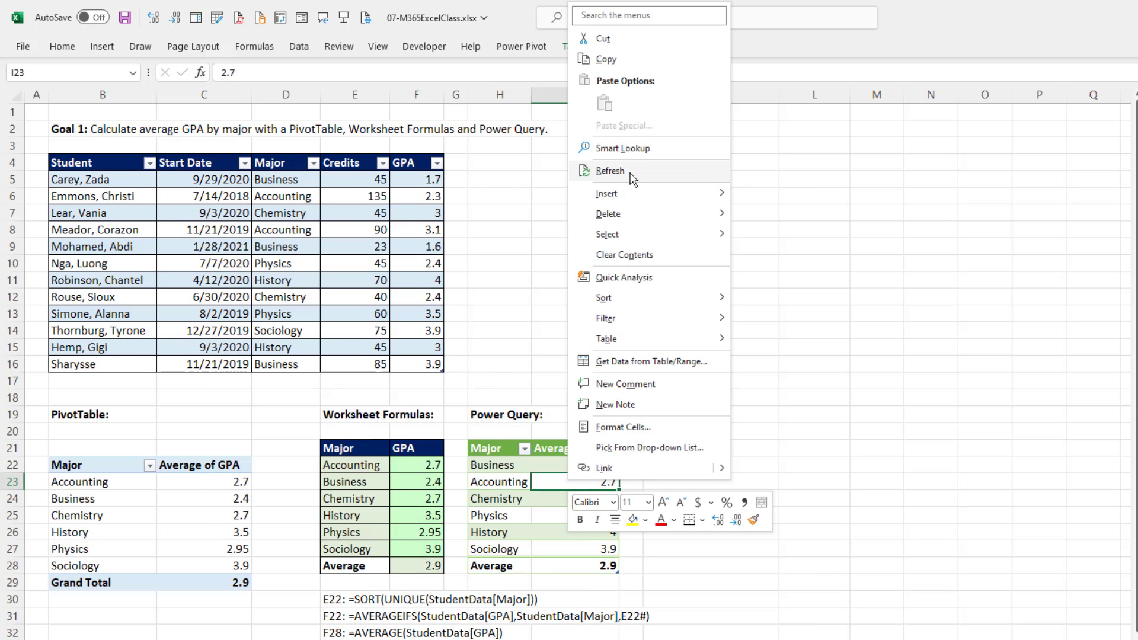
{"action": "left_click", "coordinate": [631, 175]}
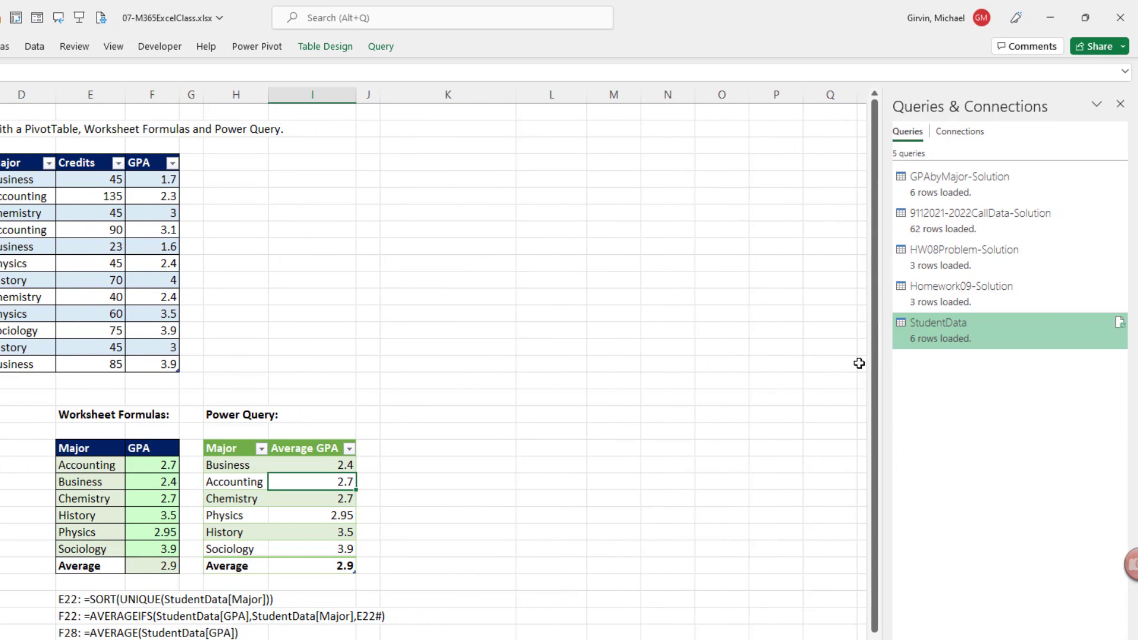
Open the StudentData query for editing and rename it MajorGPAReport.
{"action": "mouse_move", "coordinate": [936, 329]}
{"action": "double_click", "coordinate": [933, 336]}
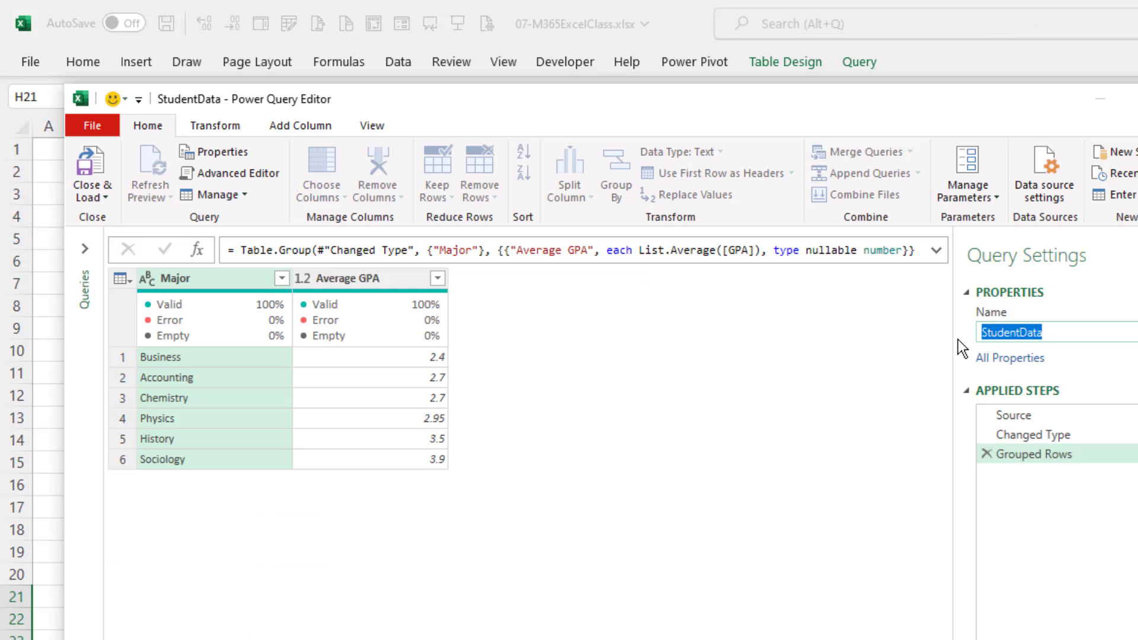
{"action": "type", "text": "MajorGPARepo"}
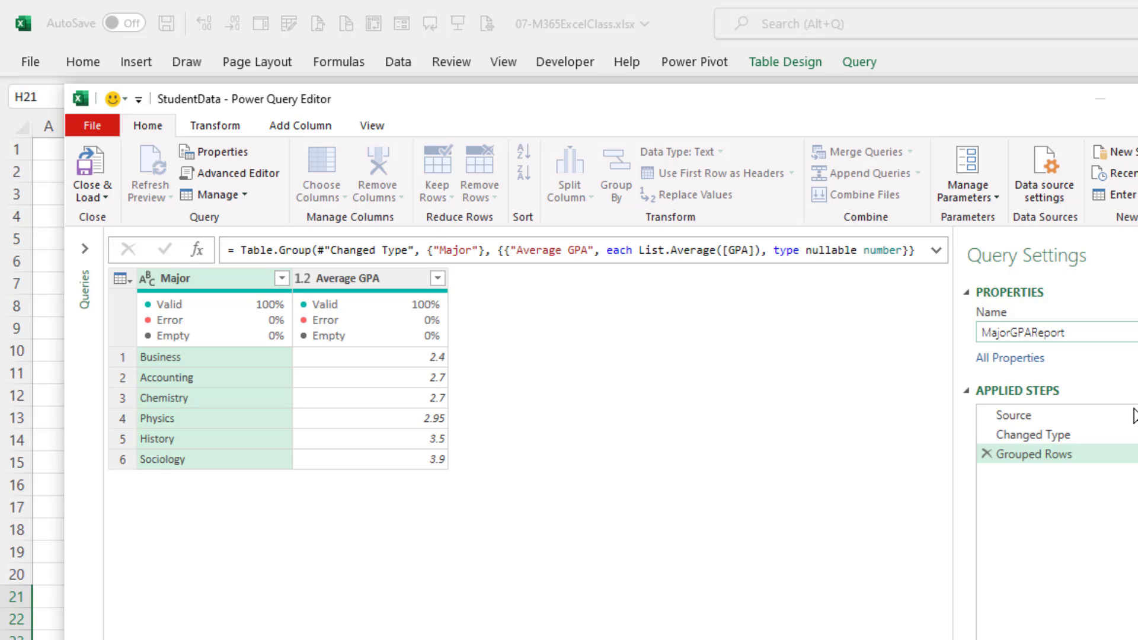
{"action": "type", "text": "rt"}
{"action": "key", "text": "Return"}
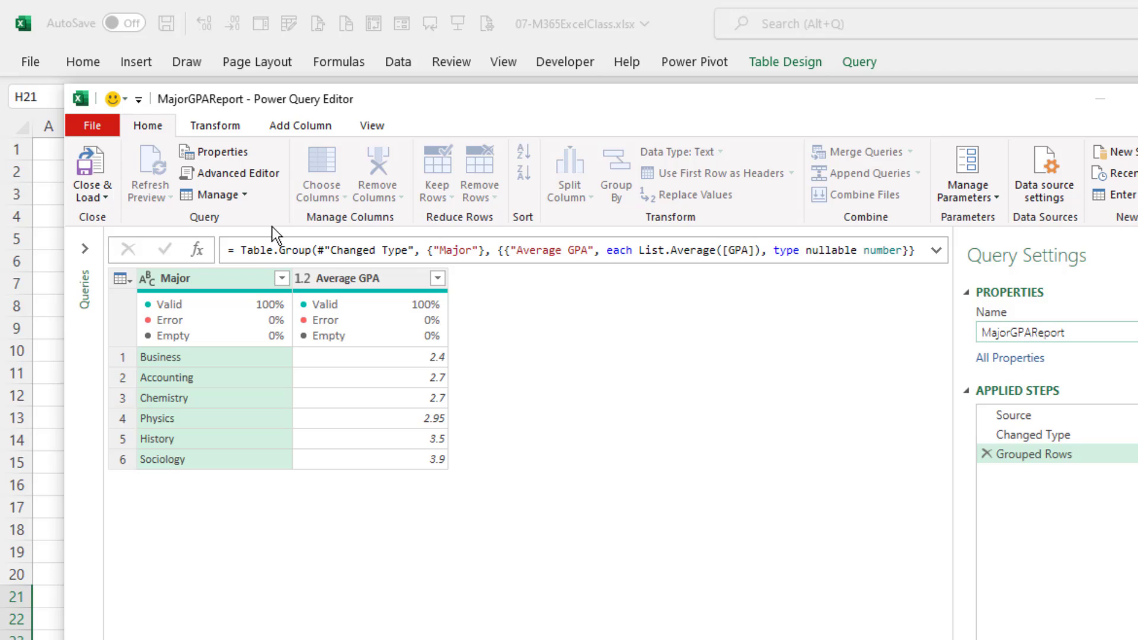
Sort the query's Major column in ascending order and load the result back to the worksheet.
{"action": "left_click", "coordinate": [282, 278]}
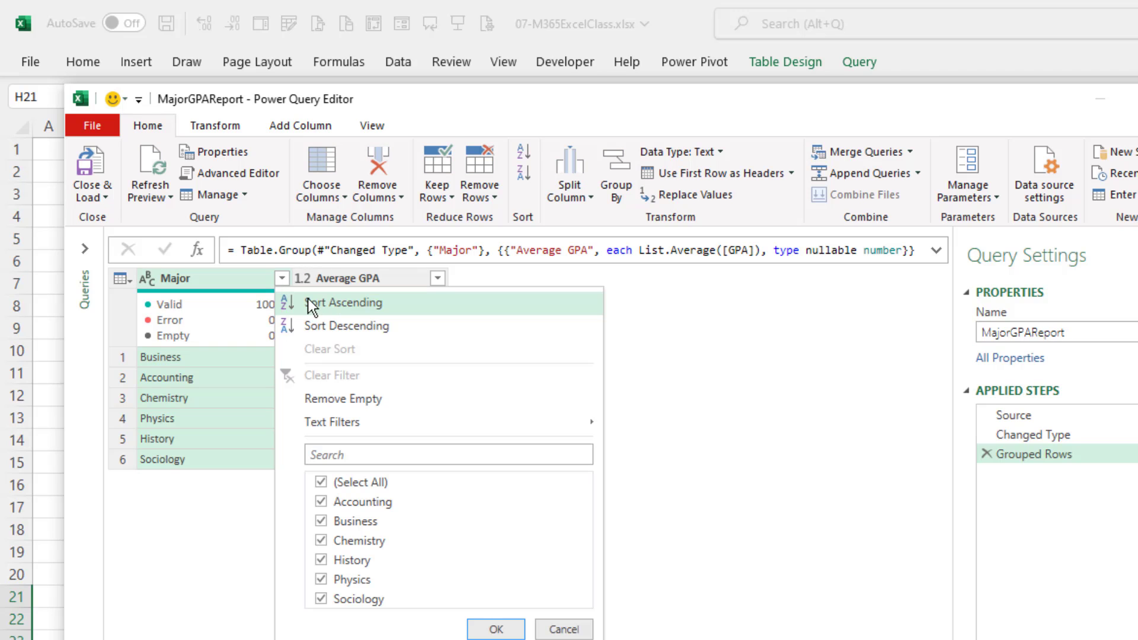
{"action": "left_click", "coordinate": [339, 303]}
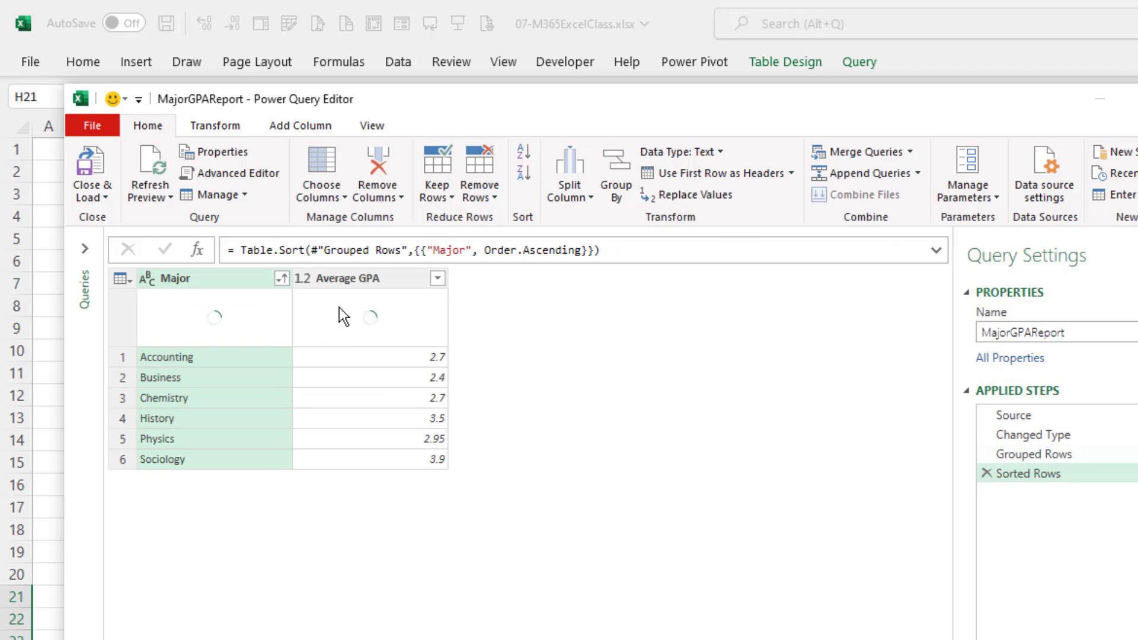
{"action": "left_click", "coordinate": [88, 165]}
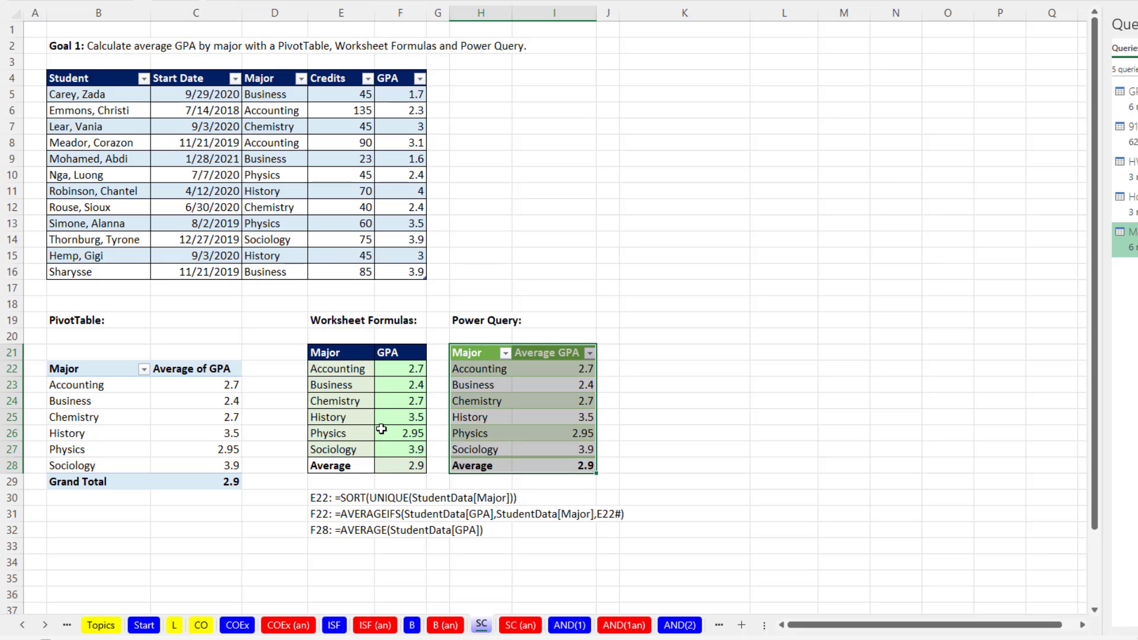
Change the major in cell D15 of the student table to Data Analysis, keeping that record's credits at 45.
{"action": "left_click", "coordinate": [263, 256]}
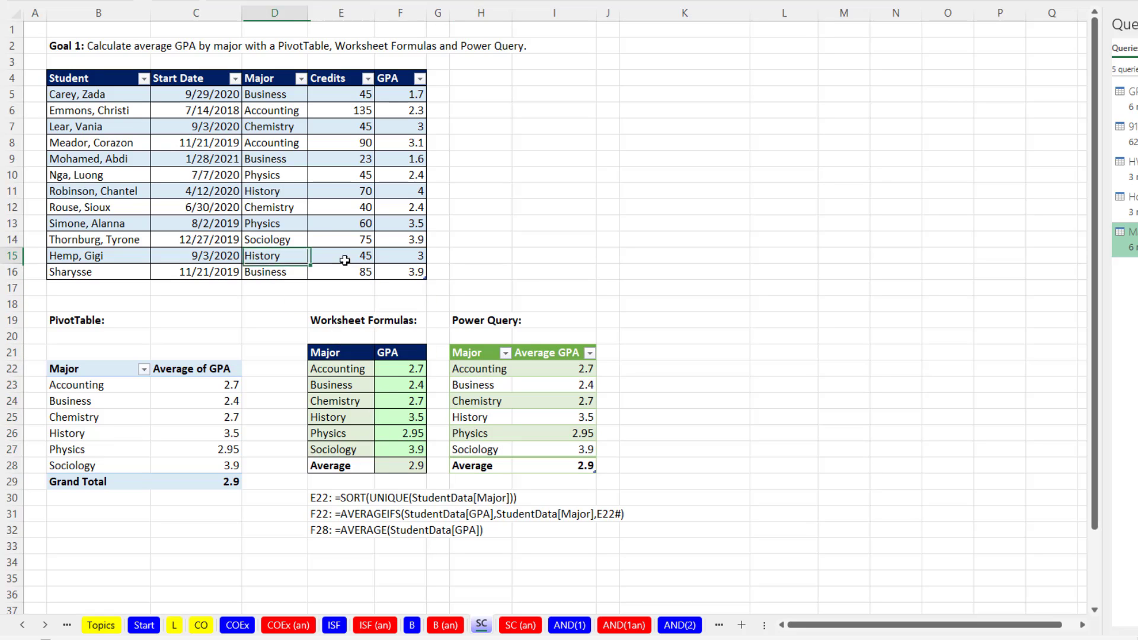
{"action": "type", "text": "Data Analysis"}
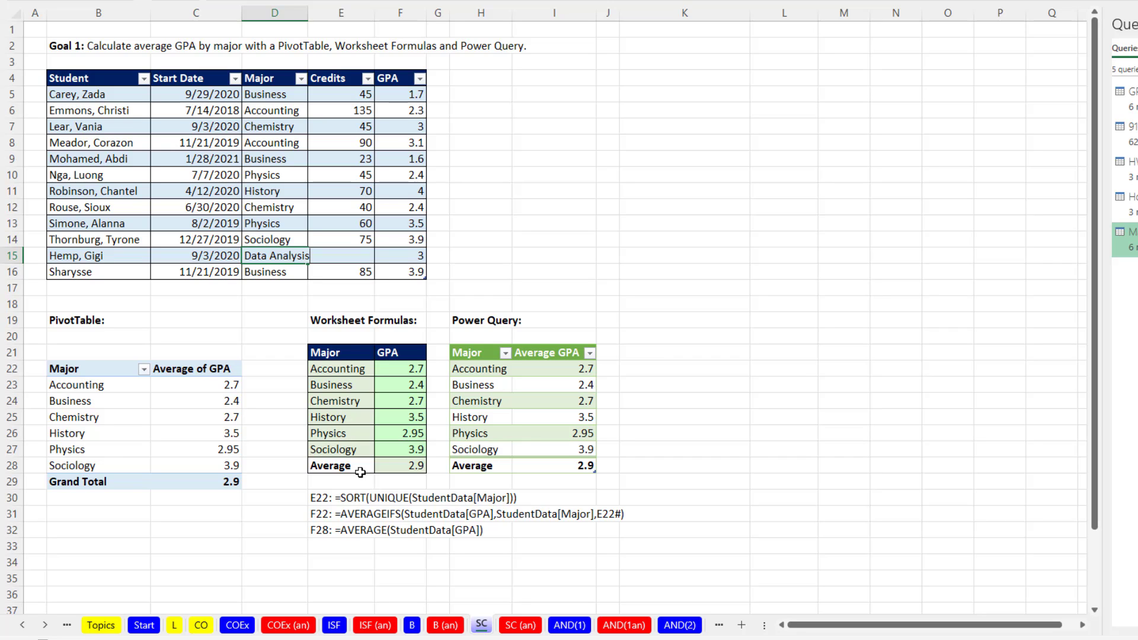
{"action": "key", "text": "Tab"}
{"action": "type", "text": "45"}
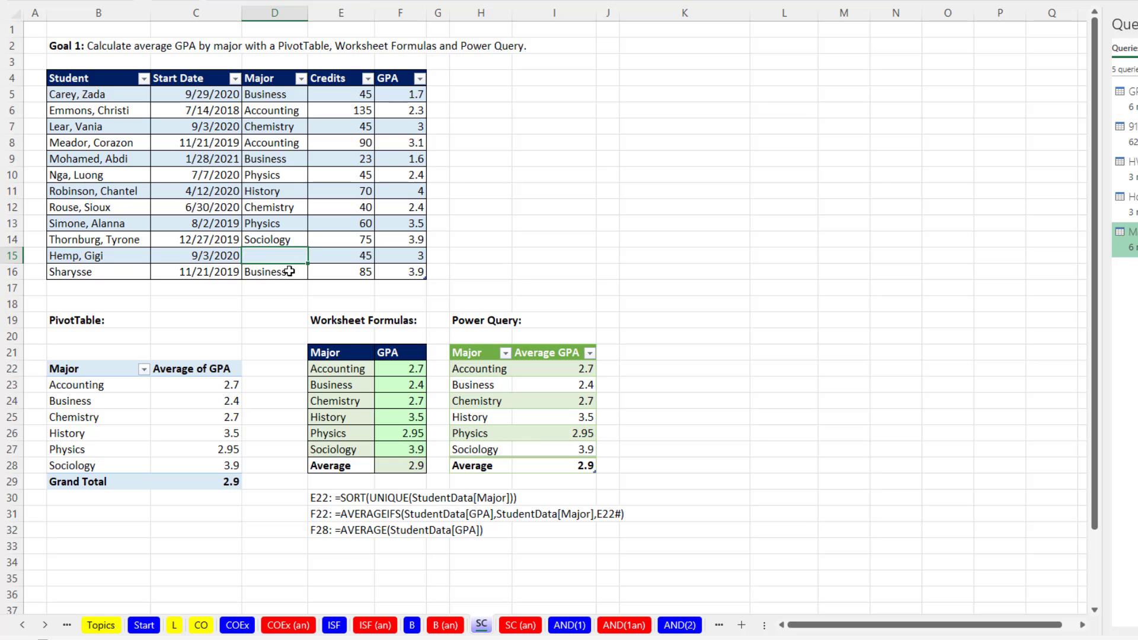
{"action": "key", "text": "Return"}
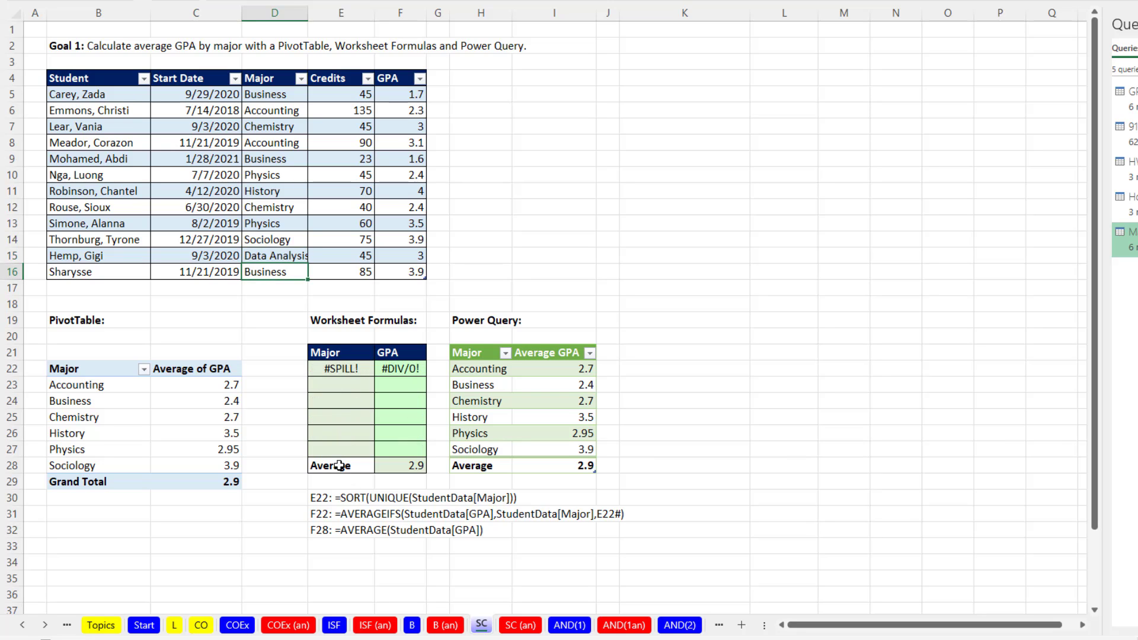
Move the Average row of the worksheet formulas report down one row to E29:F29.
{"action": "left_click_drag", "start_coordinate": [335, 465], "coordinate": [414, 472]}
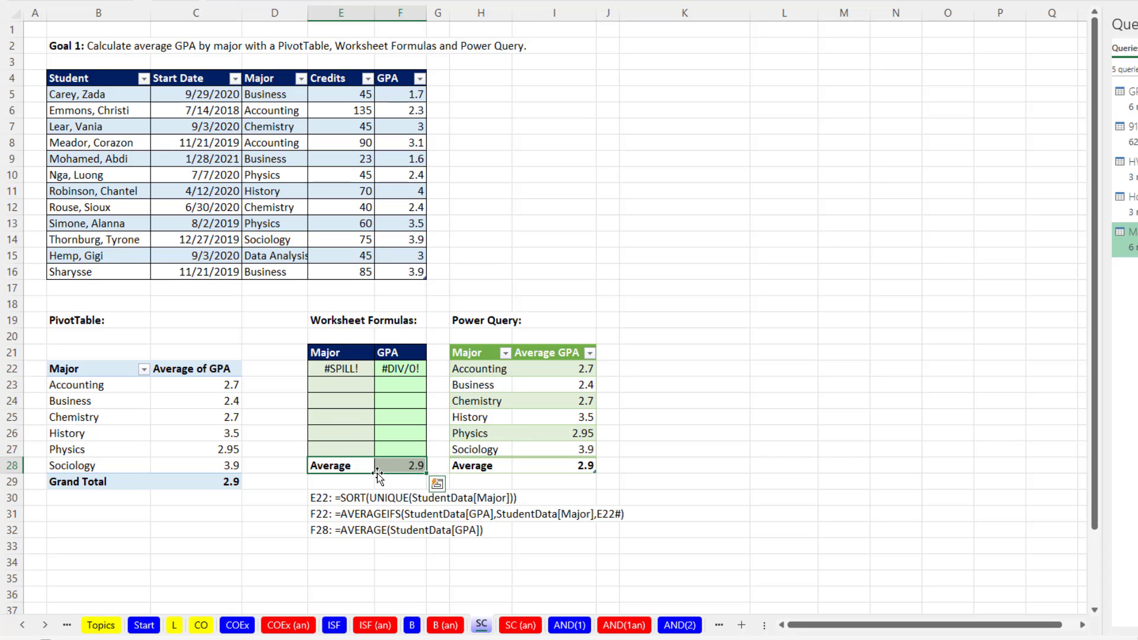
{"action": "left_click_drag", "start_coordinate": [390, 472], "coordinate": [389, 489]}
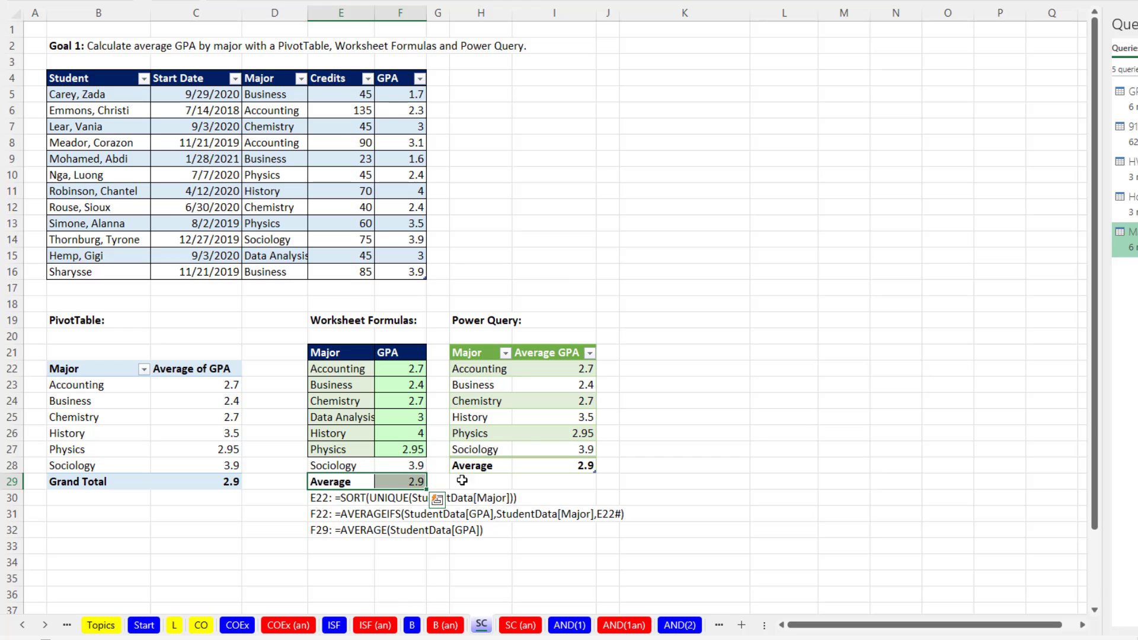
Undo the Average row move and the change of the major in D15 to Data Analysis.
{"action": "key", "text": "ctrl+z"}
{"action": "key", "text": "ctrl+z"}
{"action": "key", "text": "ctrl+z"}
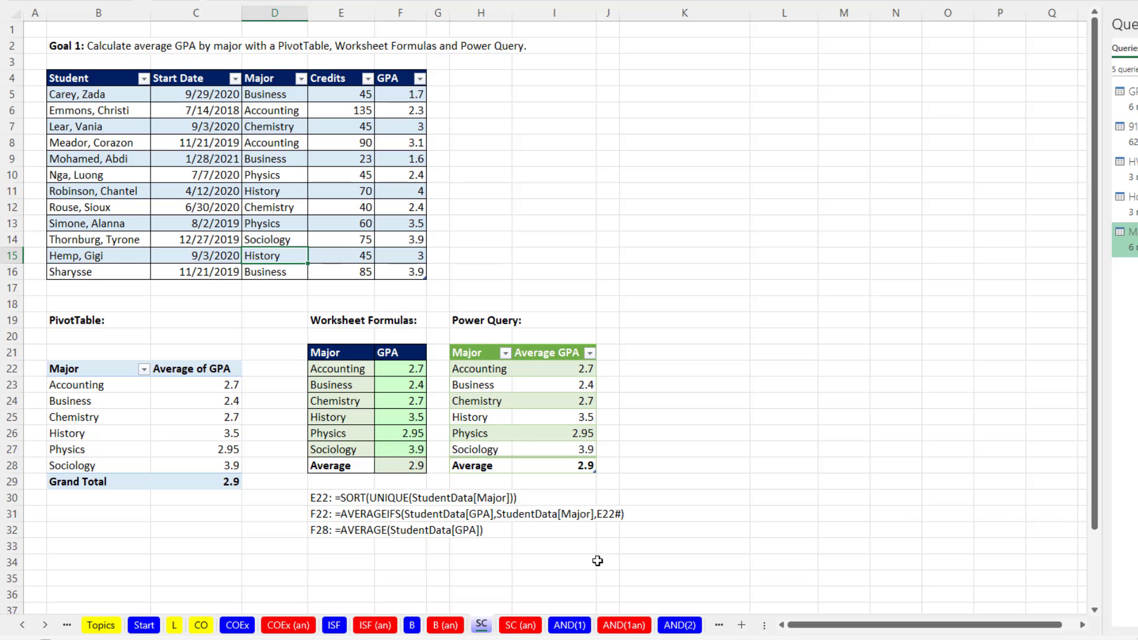
On the AND(1) sheet, start an AND formula in G14 with the credit test E14>=$C$10.
{"action": "left_click", "coordinate": [567, 626]}
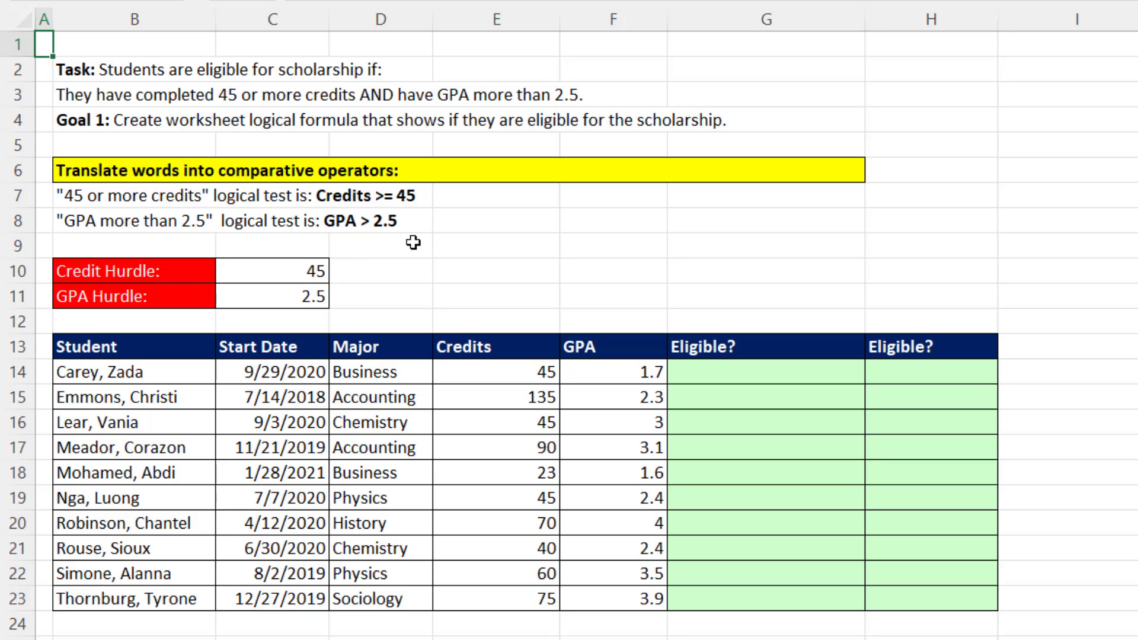
{"action": "left_click", "coordinate": [699, 372]}
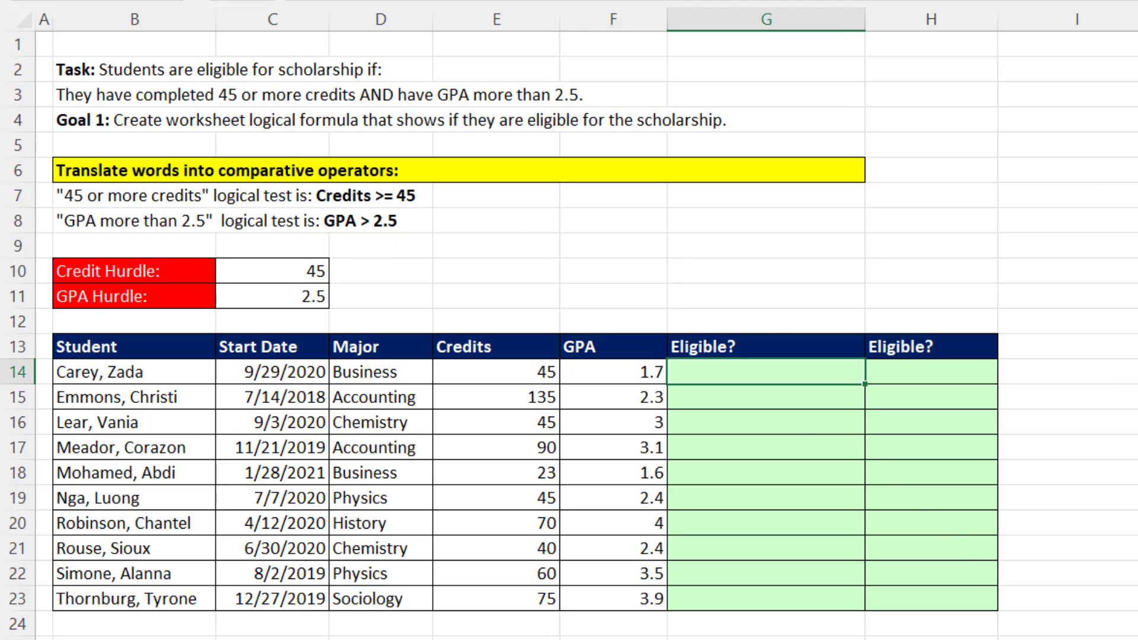
{"action": "type", "text": "=an"}
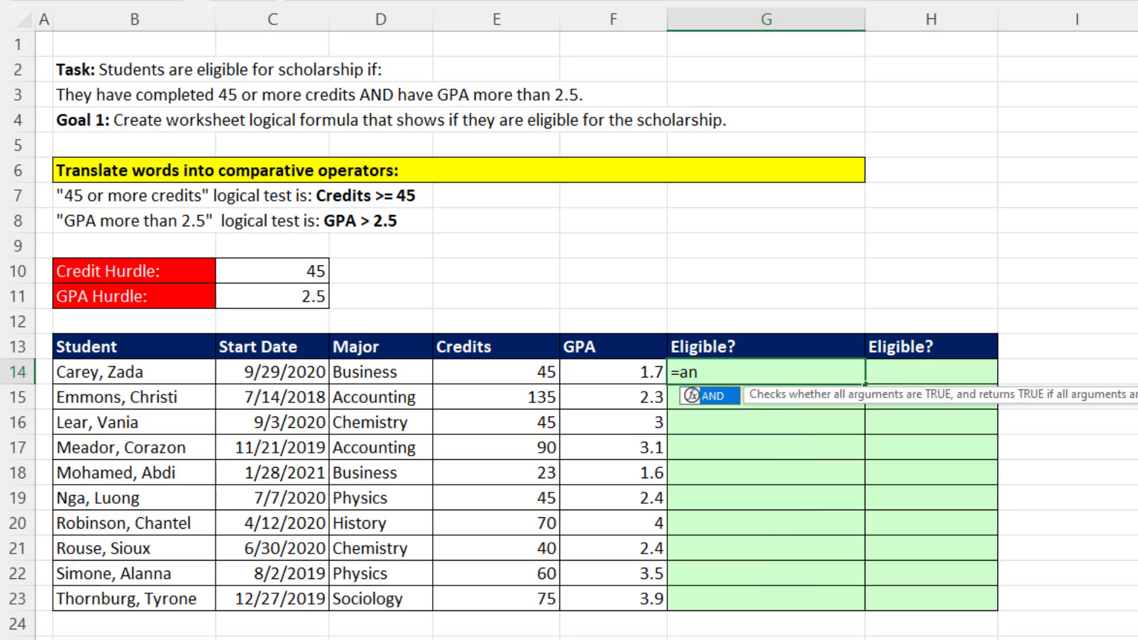
{"action": "key", "text": "Tab"}
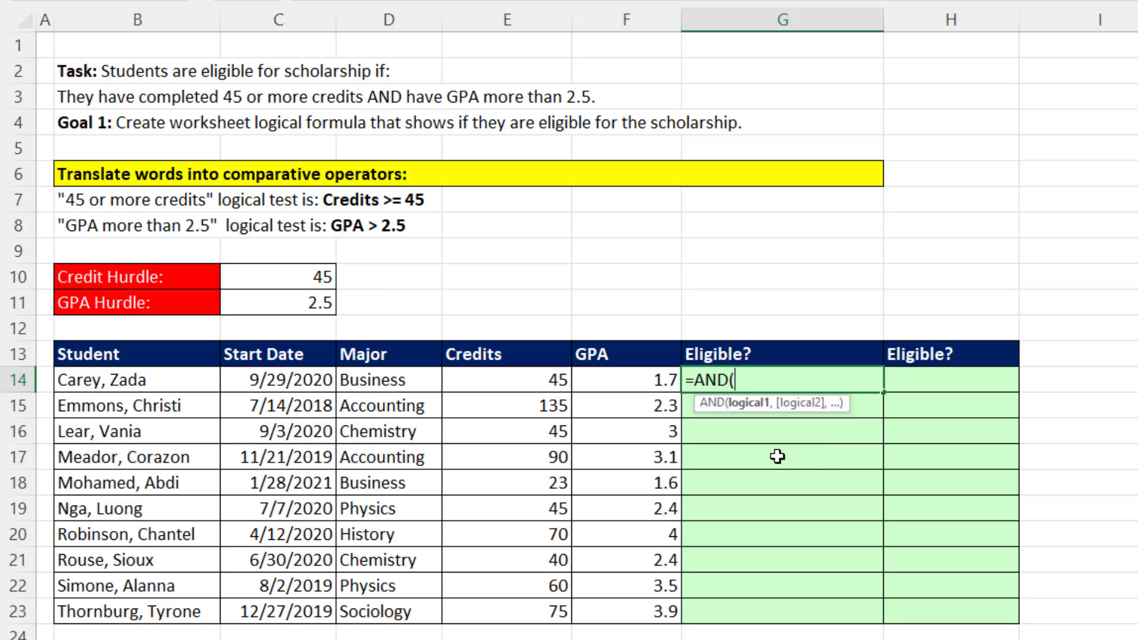
{"action": "left_click", "coordinate": [526, 379]}
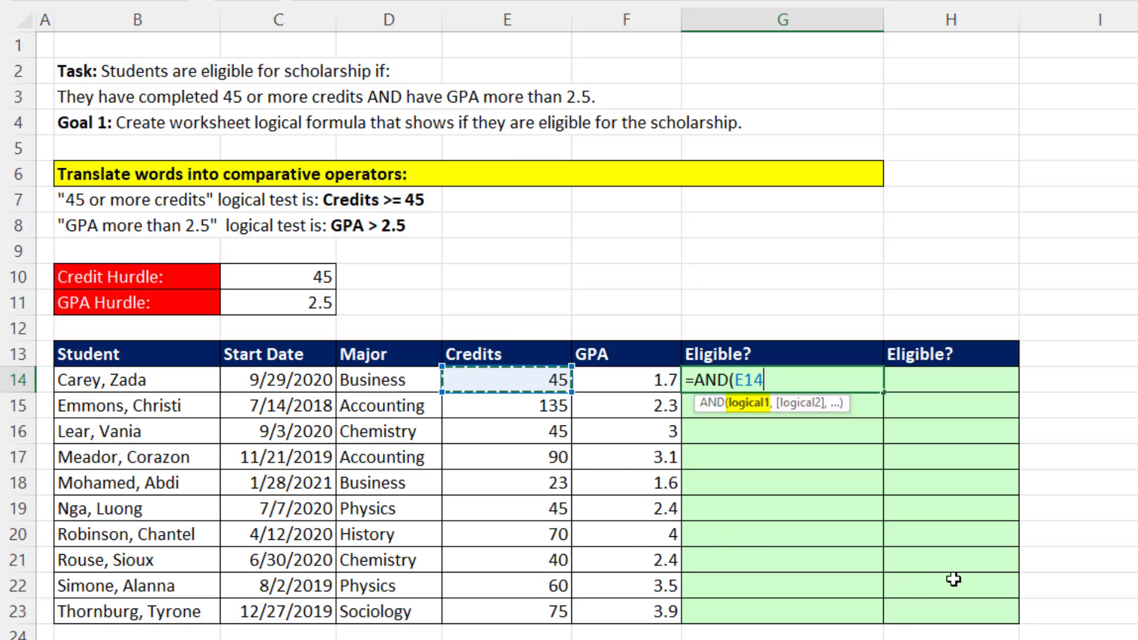
{"action": "type", "text": ">"}
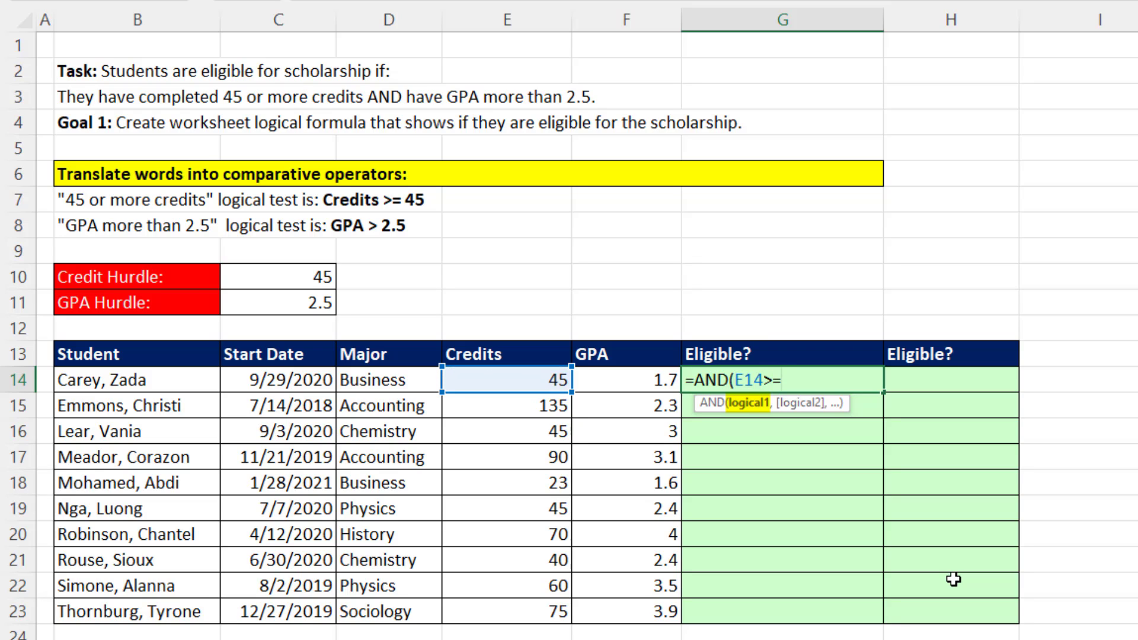
{"action": "type", "text": "="}
{"action": "left_click", "coordinate": [290, 282]}
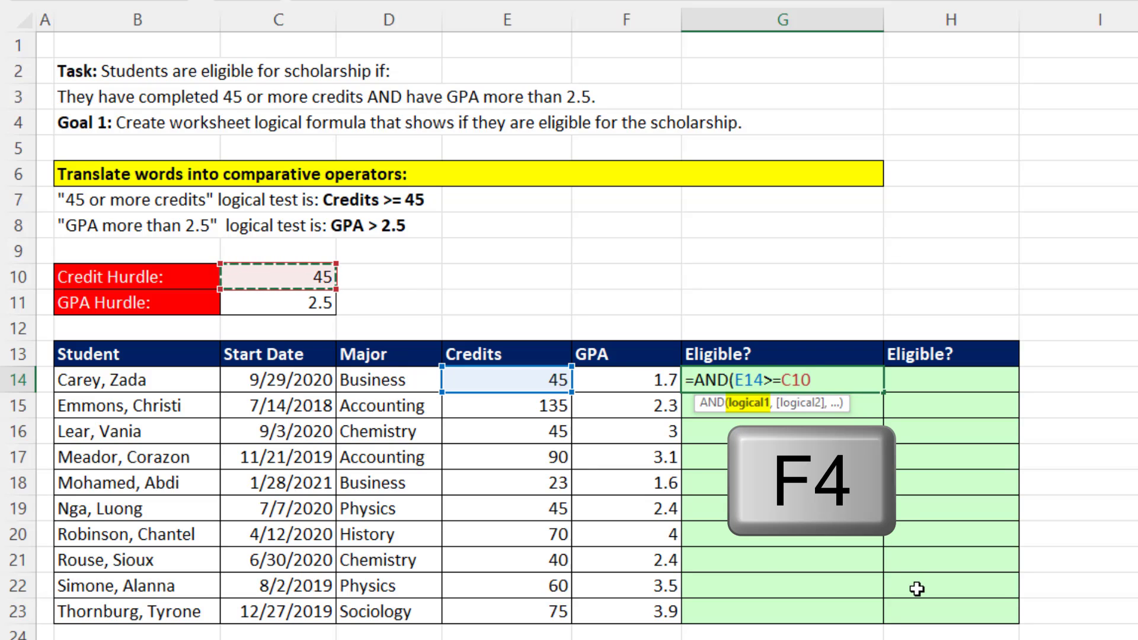
{"action": "key", "text": "F4"}
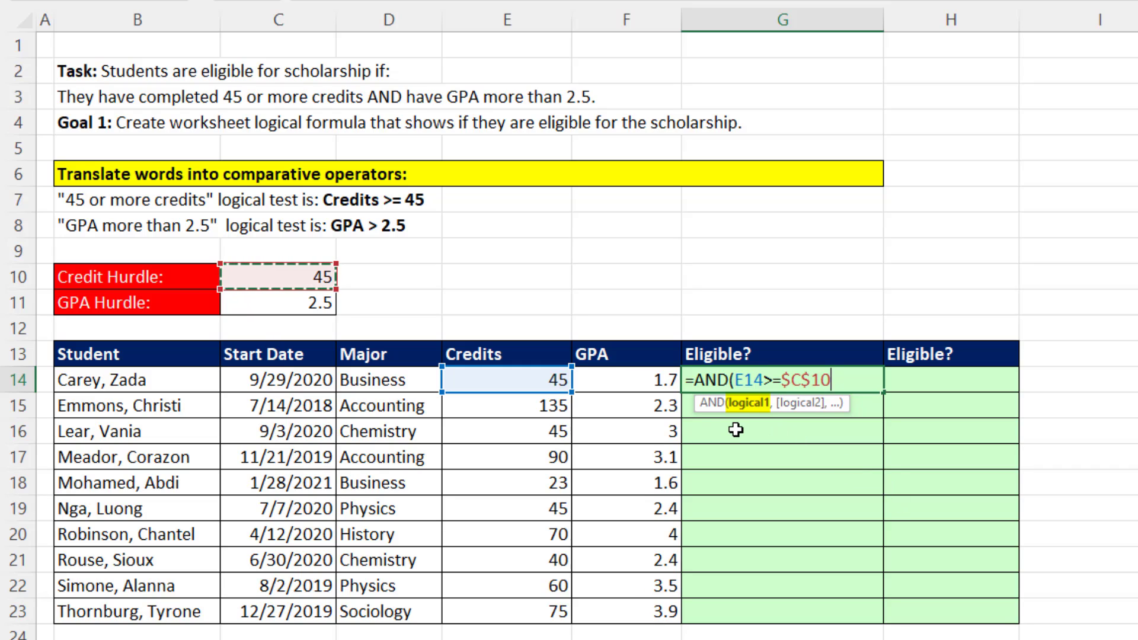
Add the GPA test F14>$C$11 as the AND formula's second condition and enter the formula in G14.
{"action": "type", "text": ","}
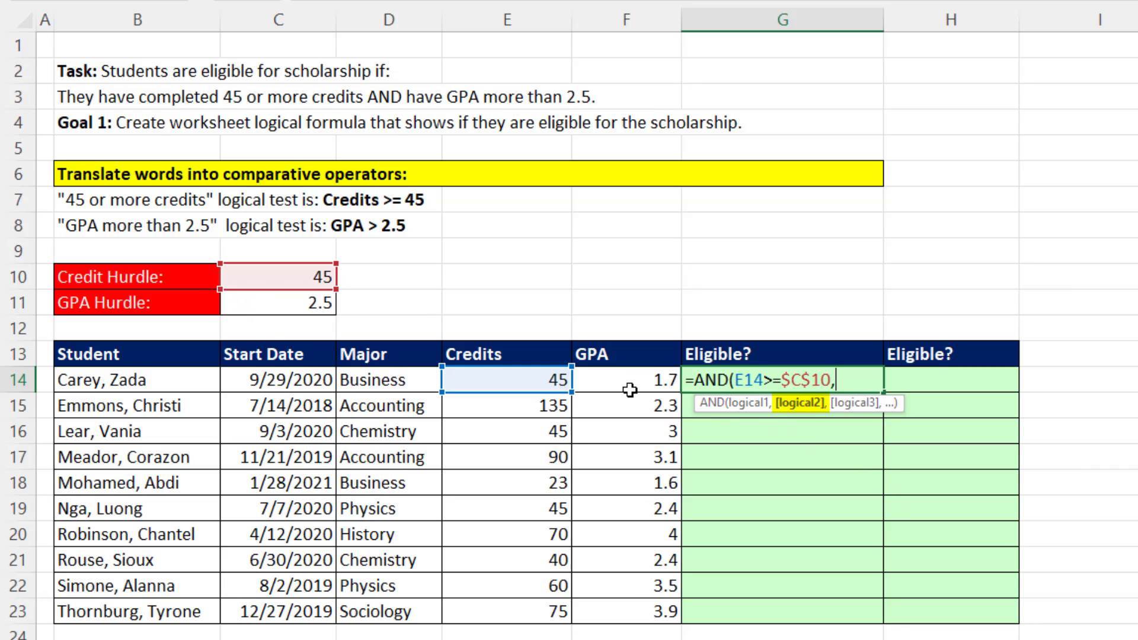
{"action": "left_click", "coordinate": [649, 384]}
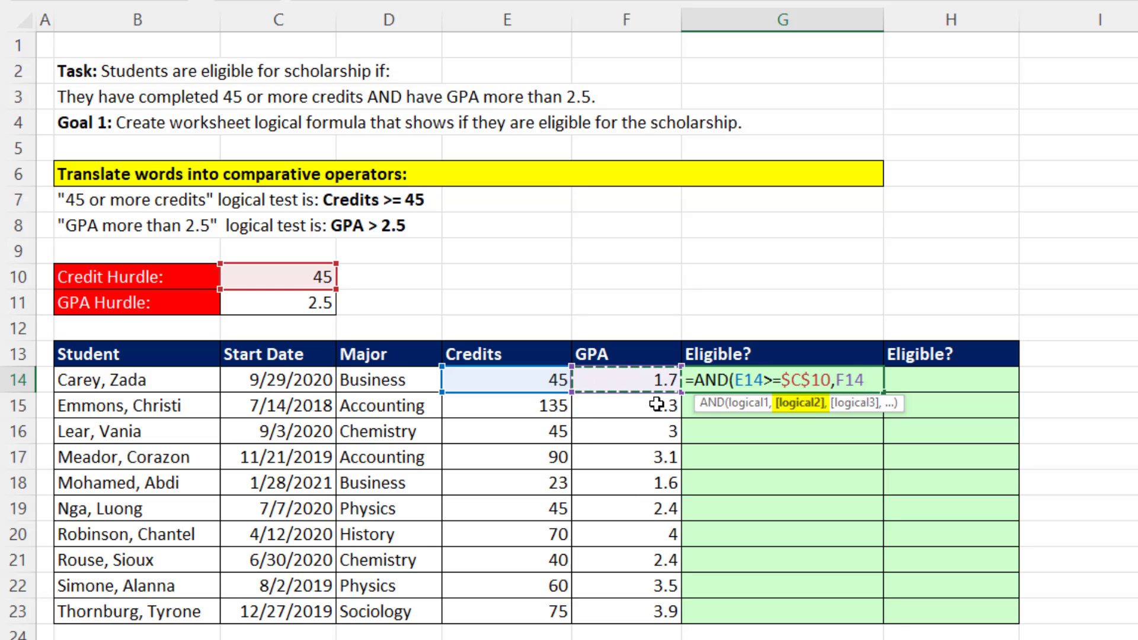
{"action": "type", "text": ">"}
{"action": "left_click", "coordinate": [317, 302]}
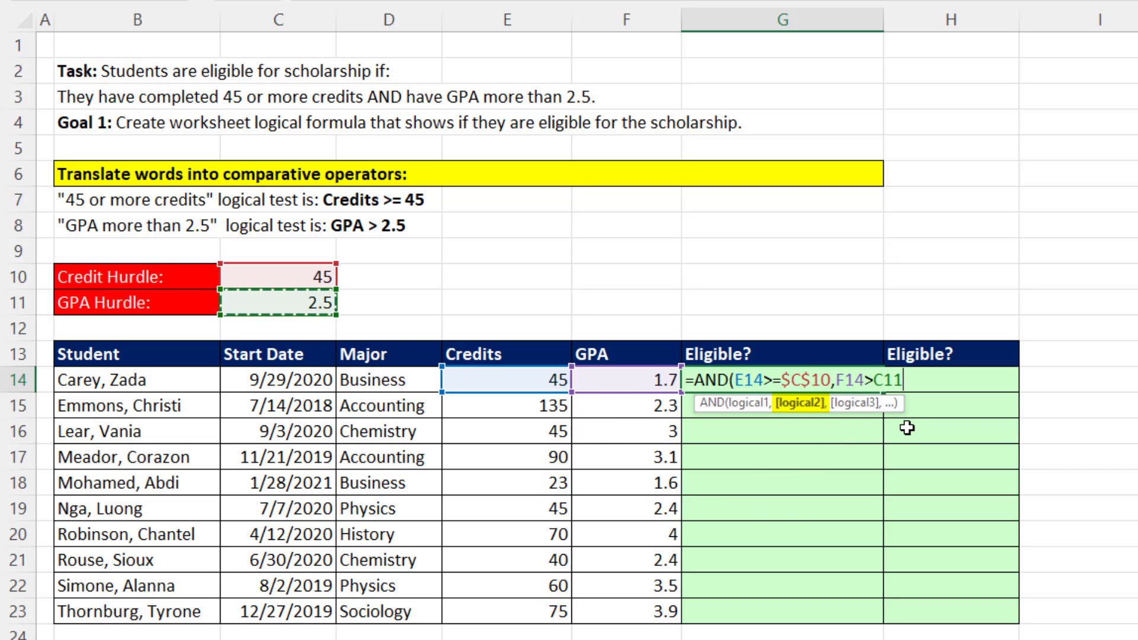
{"action": "key", "text": "F4"}
{"action": "type", "text": ")"}
{"action": "key", "text": "ctrl+Return"}
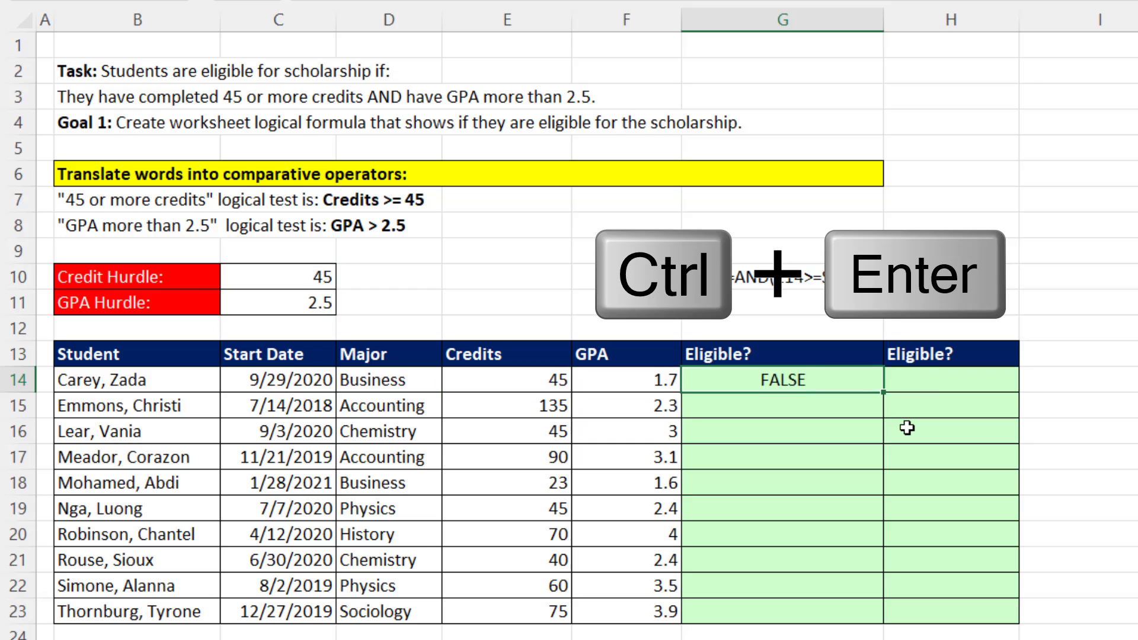
Copy the G14 formula down through G23 and check the cell references in G23.
{"action": "double_click", "coordinate": [882, 395]}
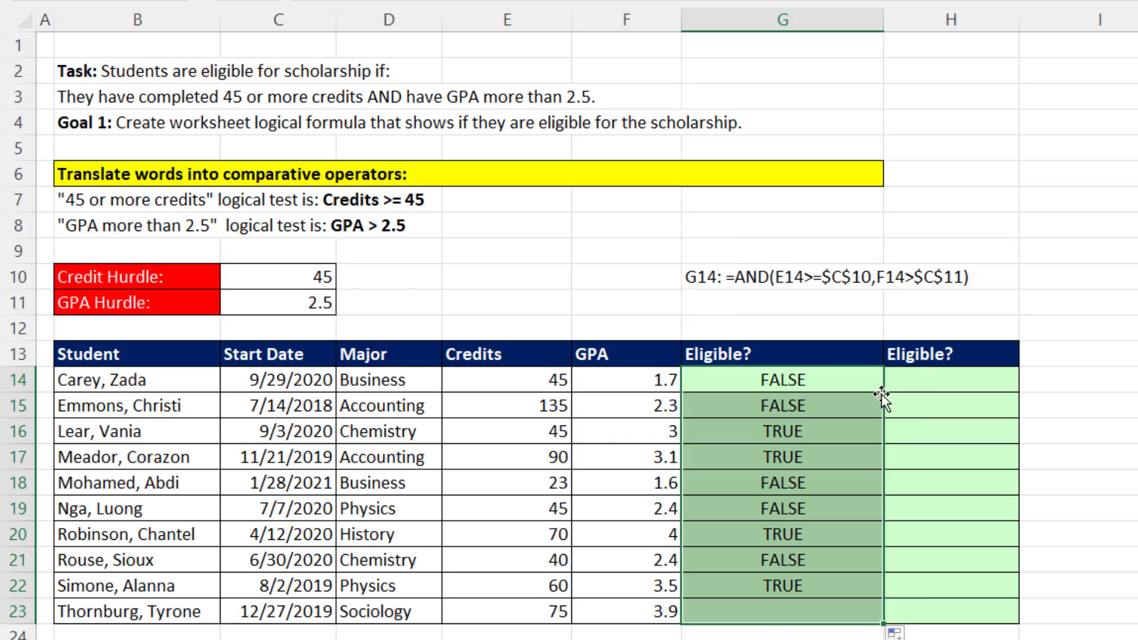
{"action": "left_click", "coordinate": [722, 610]}
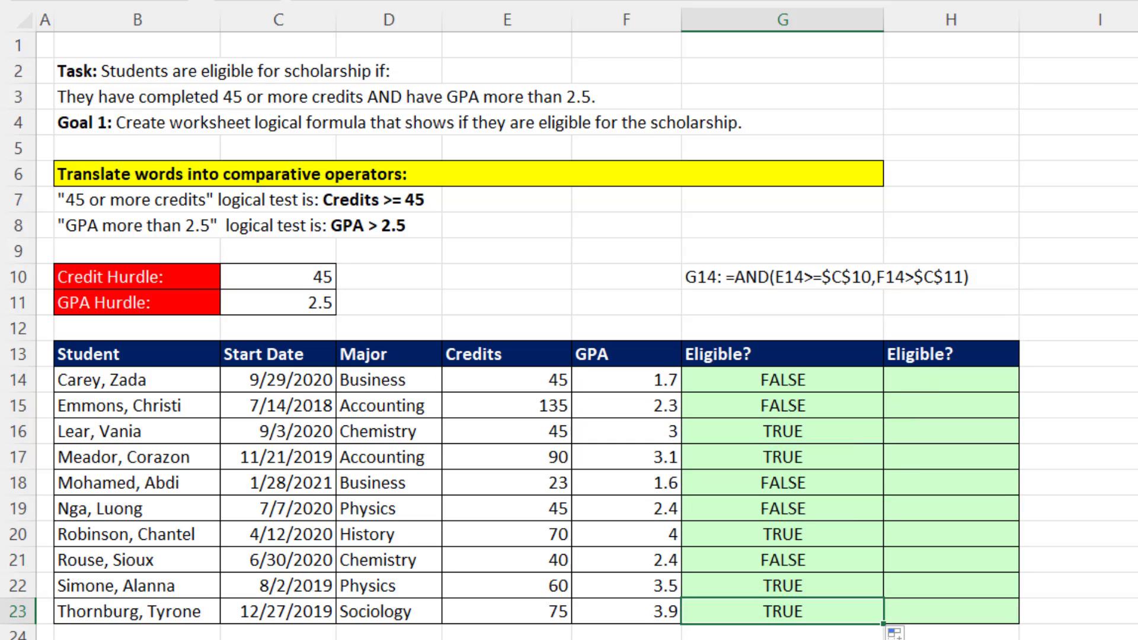
{"action": "key", "text": "F2"}
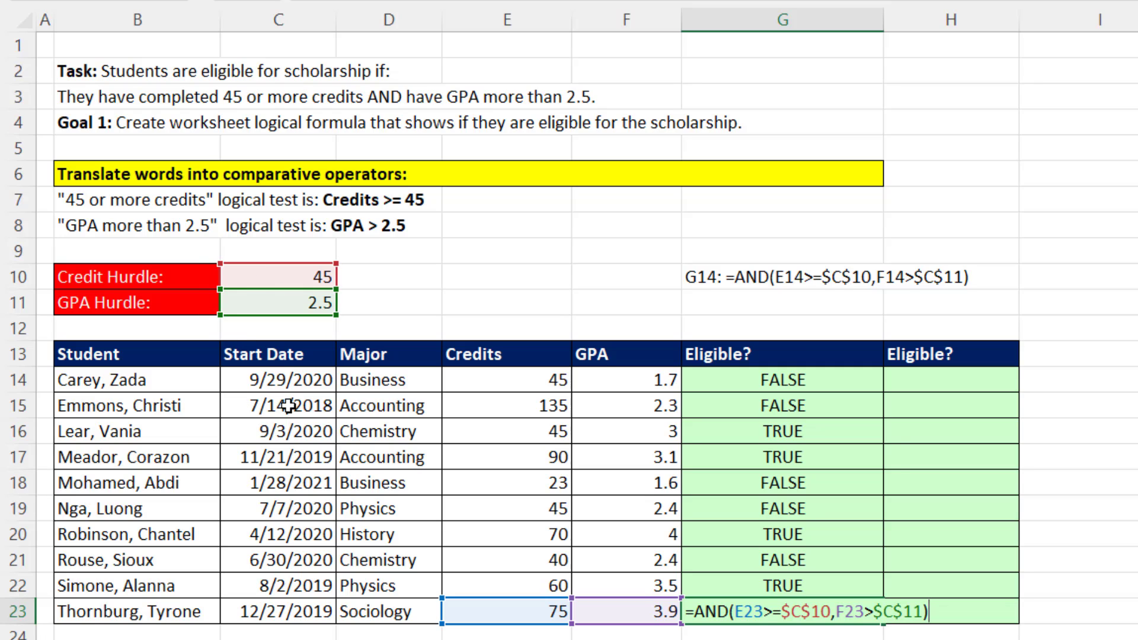
{"action": "key", "text": "Return"}
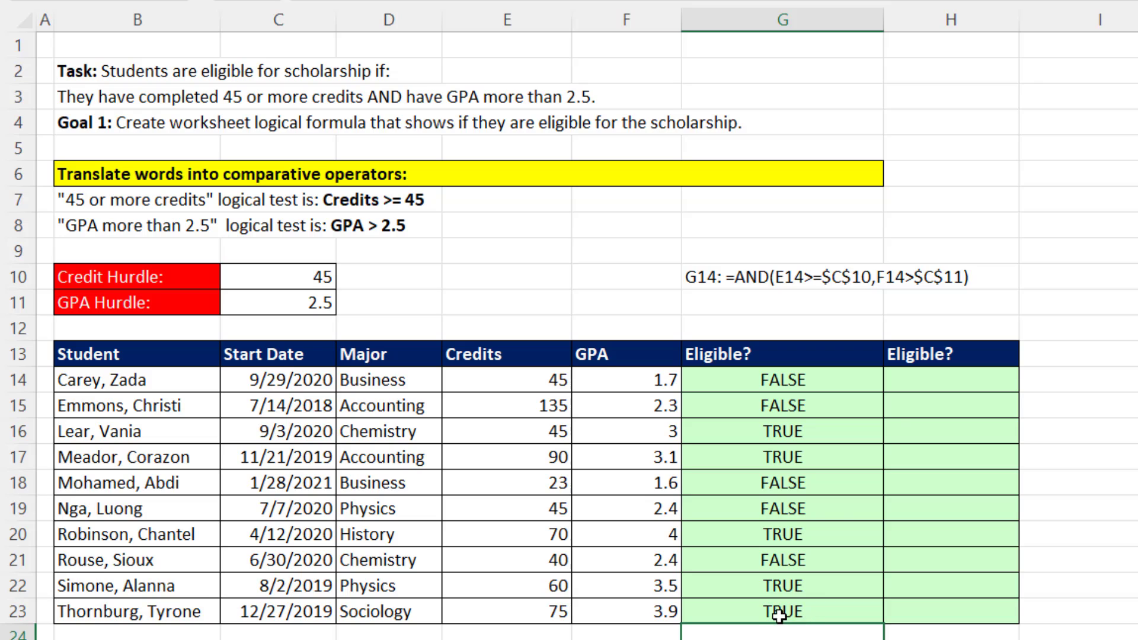
Enter the spilling credit test =(E14:E23>=C10) in H14 of the second Eligible? column.
{"action": "left_click", "coordinate": [923, 380]}
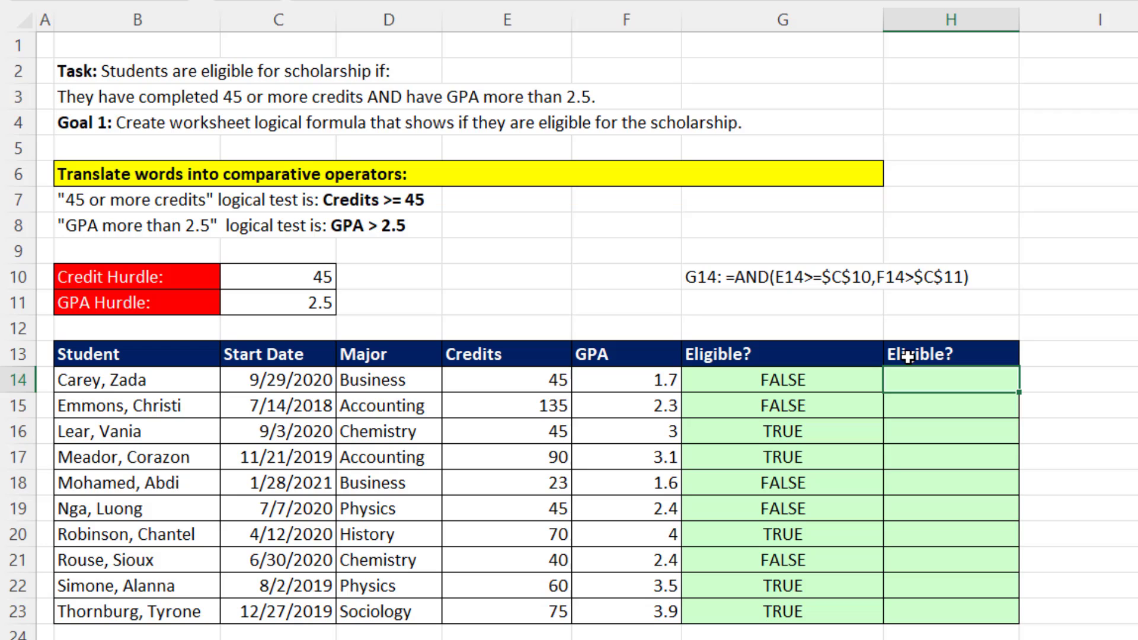
{"action": "type", "text": "=("}
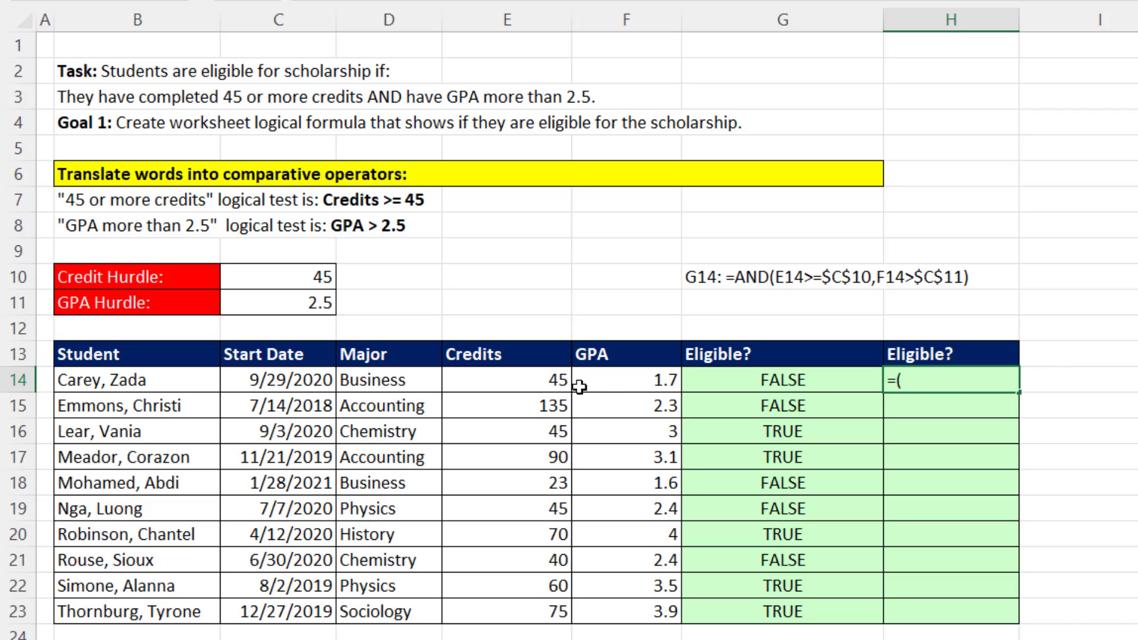
{"action": "left_click_drag", "start_coordinate": [497, 381], "coordinate": [538, 609]}
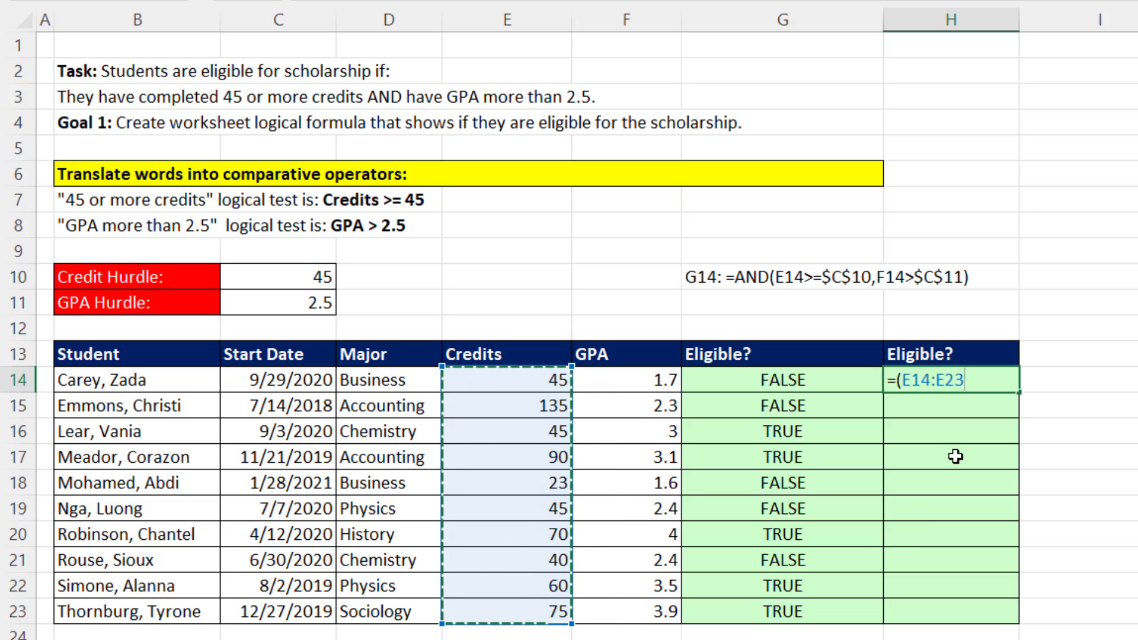
{"action": "type", "text": ">="}
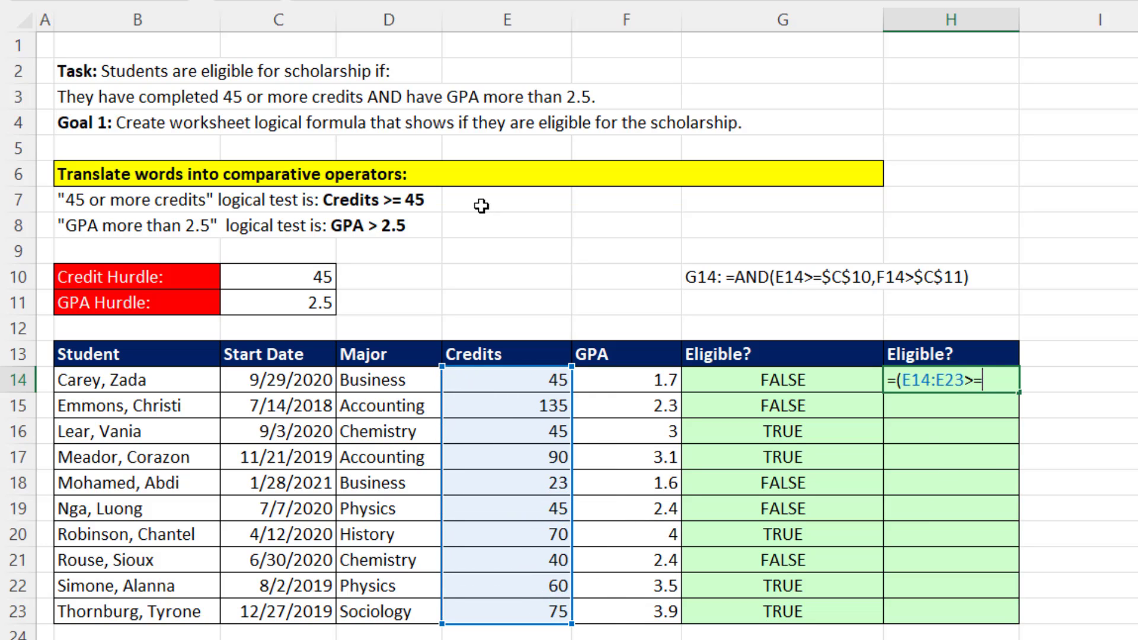
{"action": "left_click", "coordinate": [322, 274]}
{"action": "type", "text": ")"}
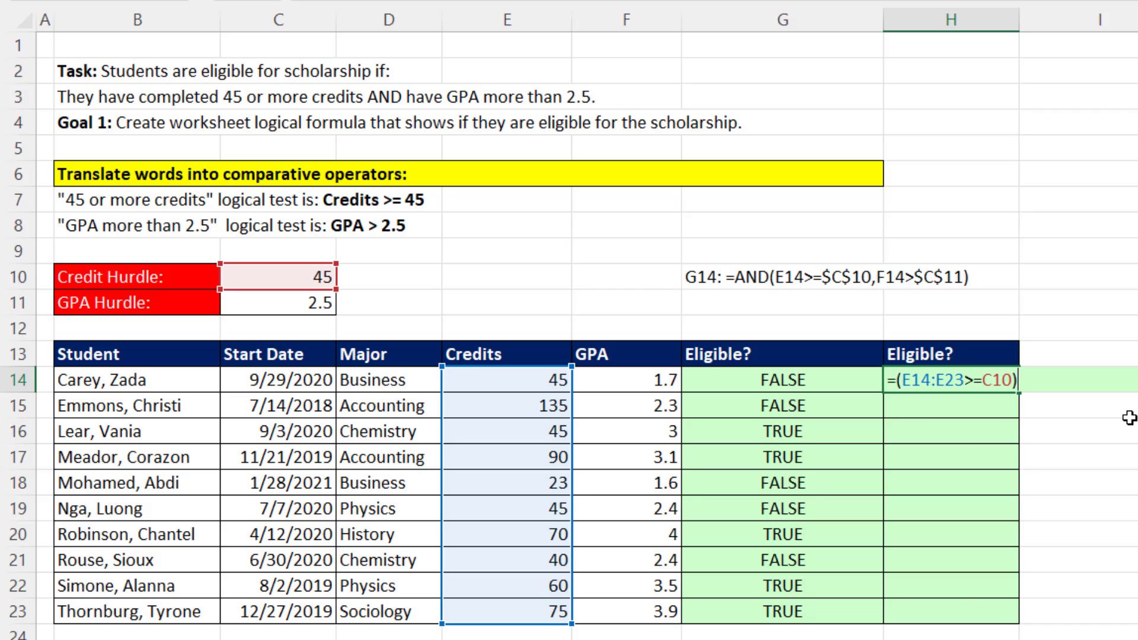
{"action": "key", "text": "Return"}
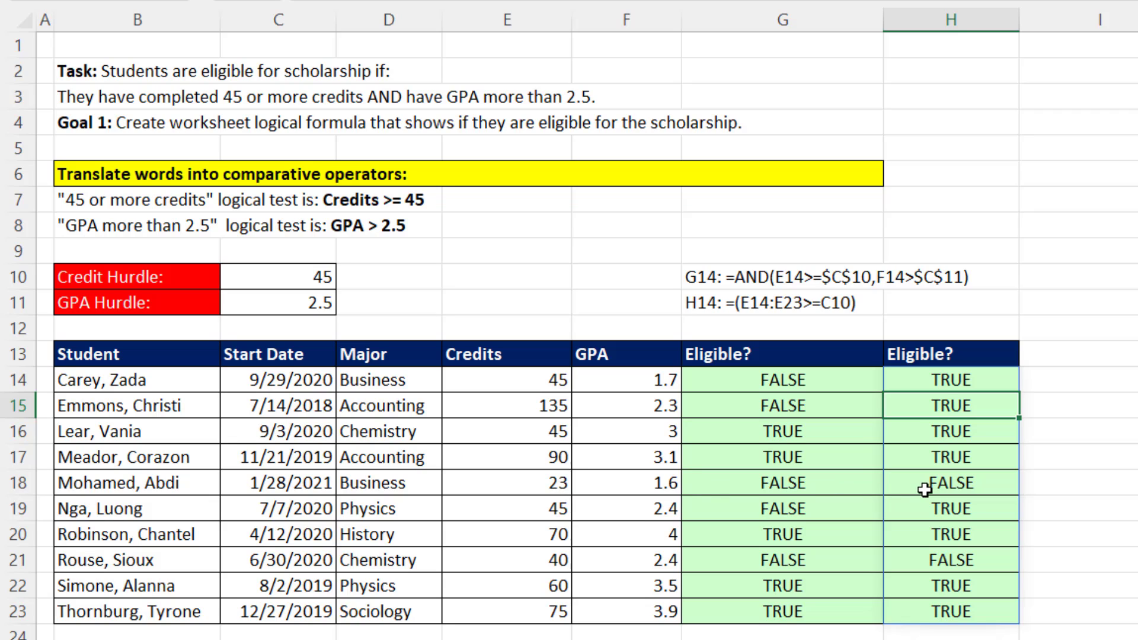
Extend the H14 formula to =(E14:E23>=C10)*(F14:F23>C11) by multiplying in the GPA test.
{"action": "left_click", "coordinate": [943, 382]}
{"action": "key", "text": "F2"}
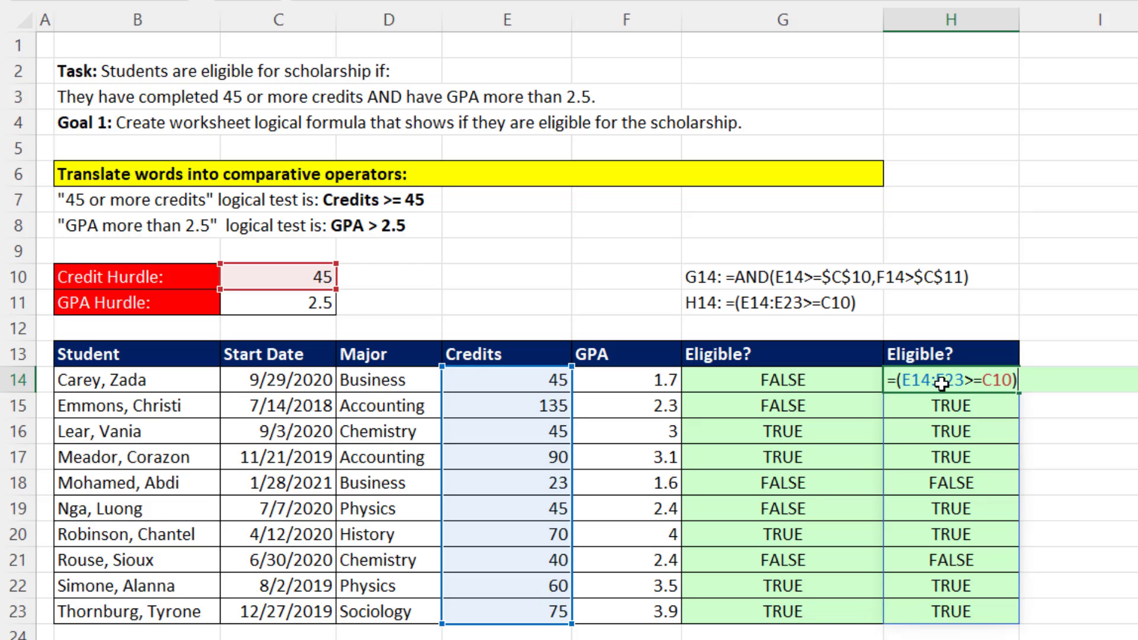
{"action": "type", "text": "*("}
{"action": "left_click", "coordinate": [620, 381]}
{"action": "left_click_drag", "start_coordinate": [620, 381], "coordinate": [652, 613]}
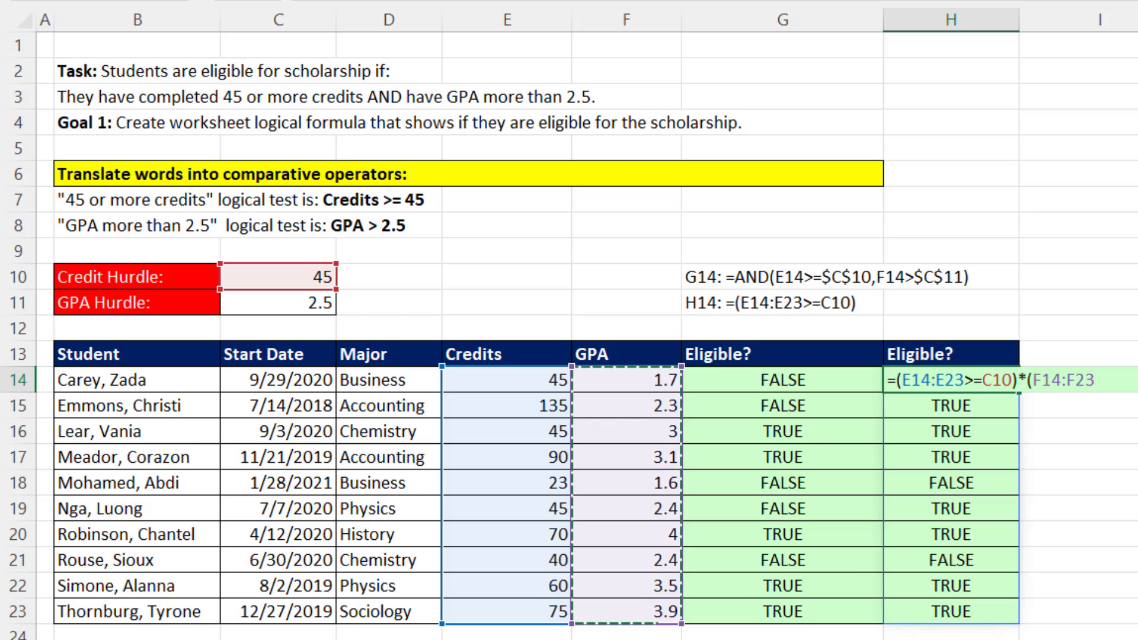
{"action": "type", "text": ">"}
{"action": "left_click", "coordinate": [315, 302]}
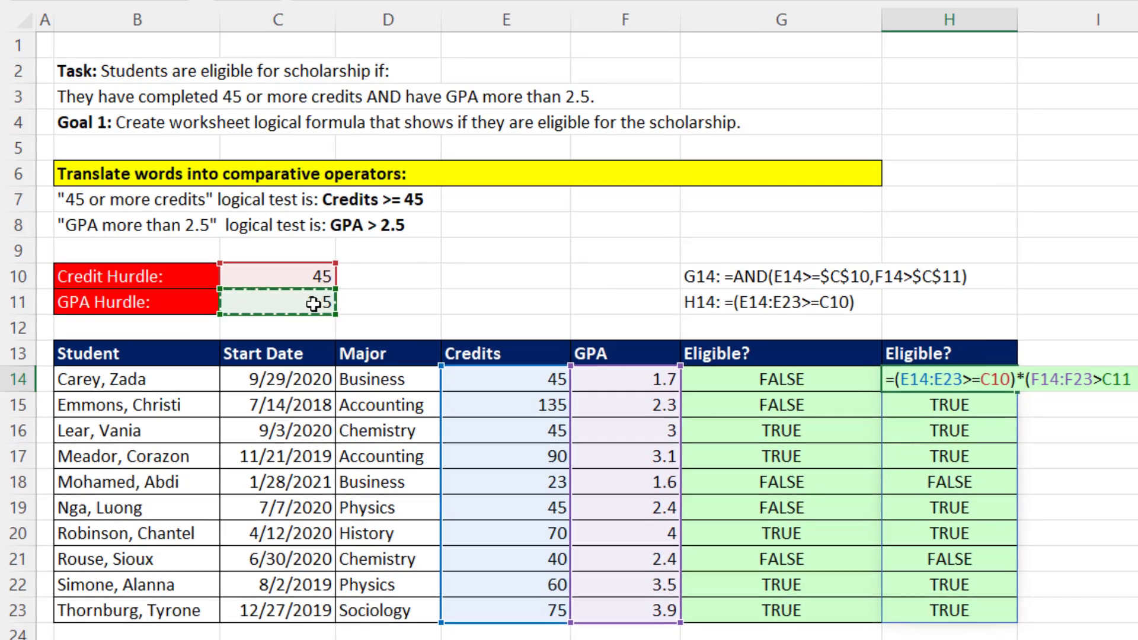
{"action": "type", "text": ")"}
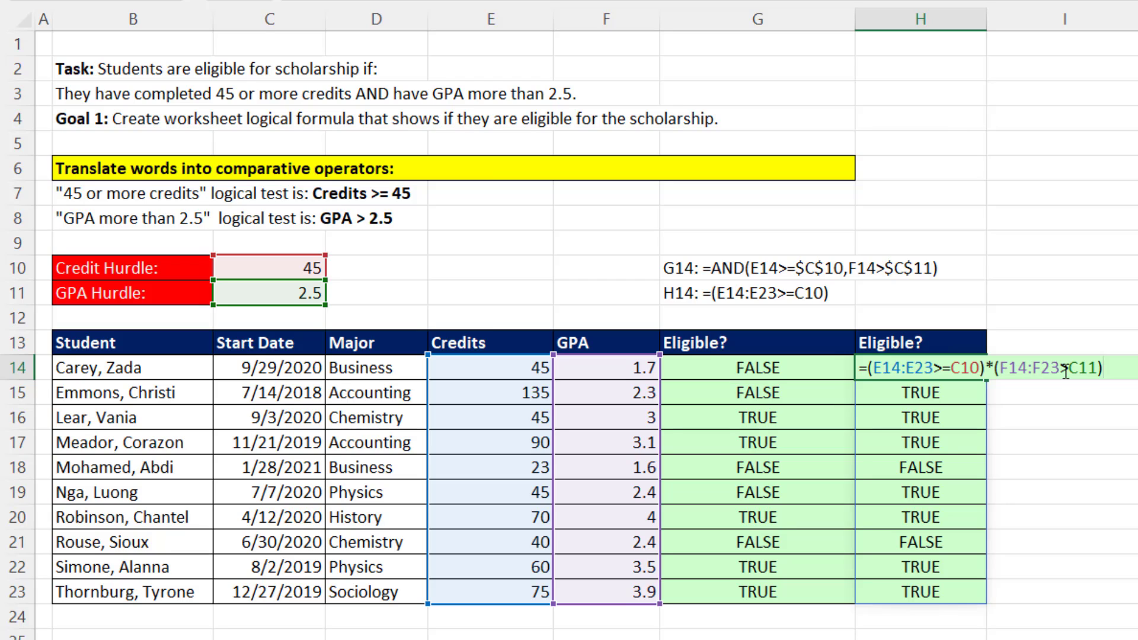
{"action": "key", "text": "Return"}
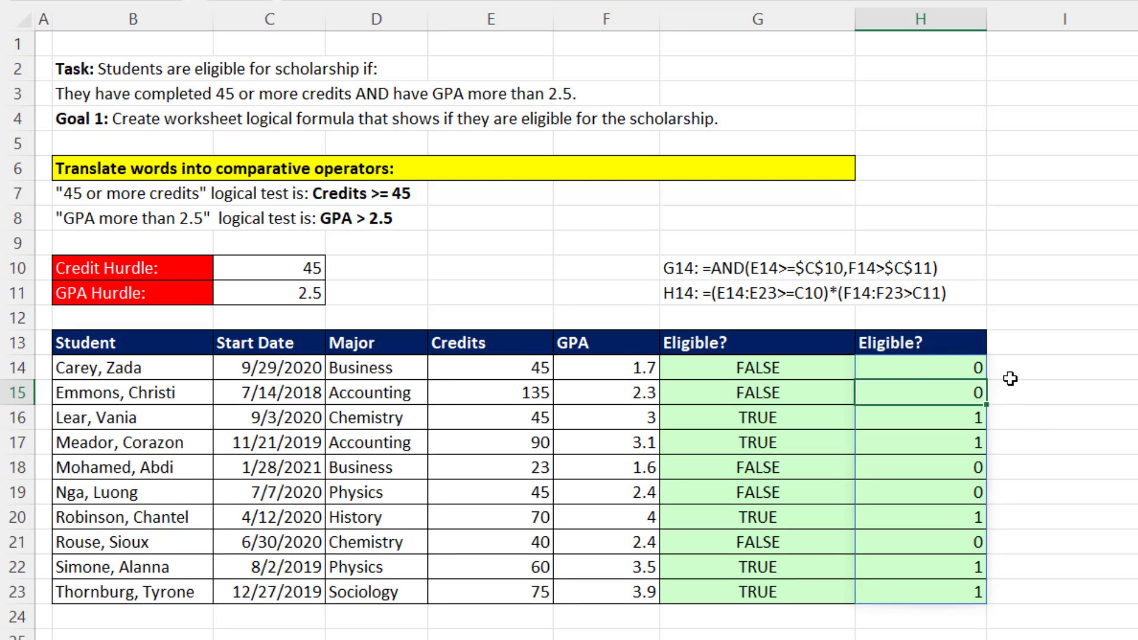
Evaluate the credit test and the GPA test inside the H14 formula to inspect the arrays being multiplied.
{"action": "left_click", "coordinate": [889, 368]}
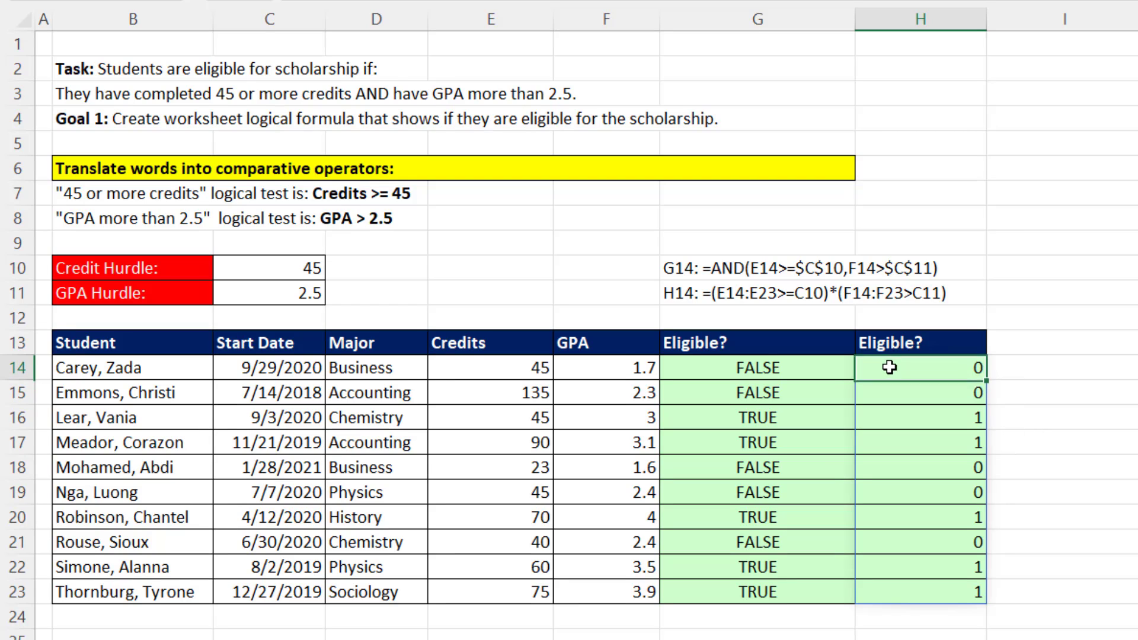
{"action": "double_click", "coordinate": [889, 368]}
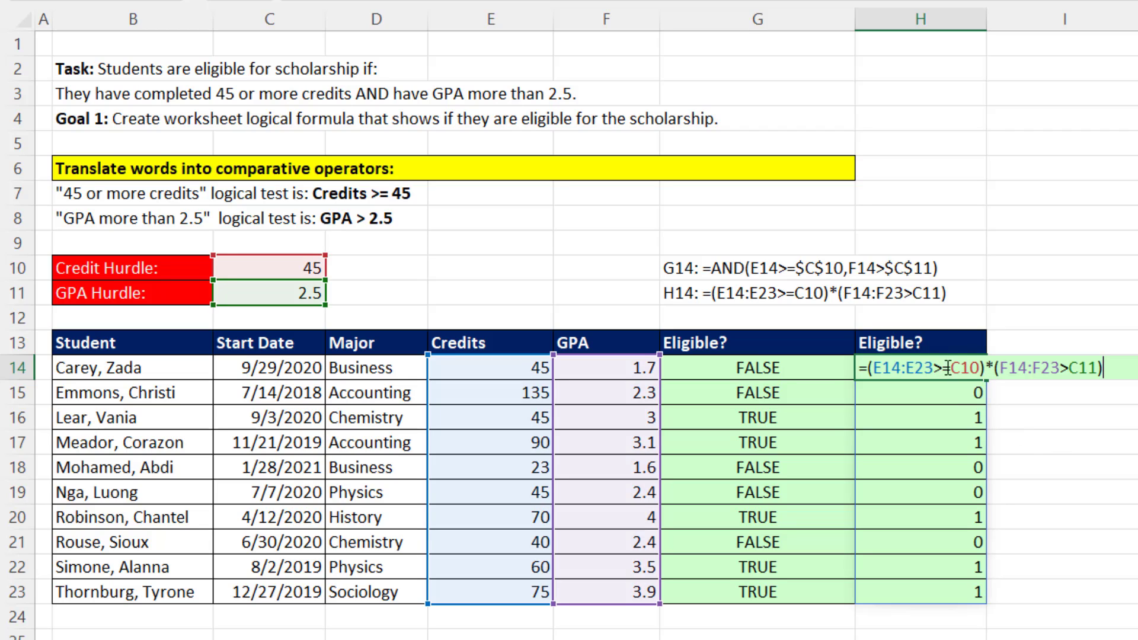
{"action": "left_click_drag", "start_coordinate": [866, 368], "coordinate": [987, 370]}
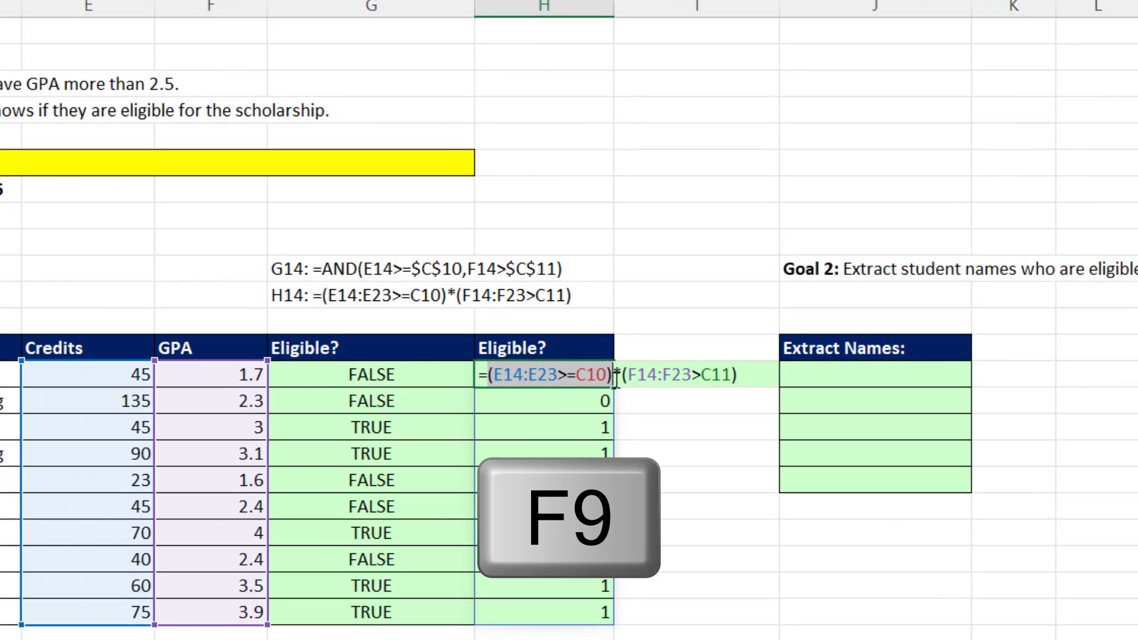
{"action": "key", "text": "F9"}
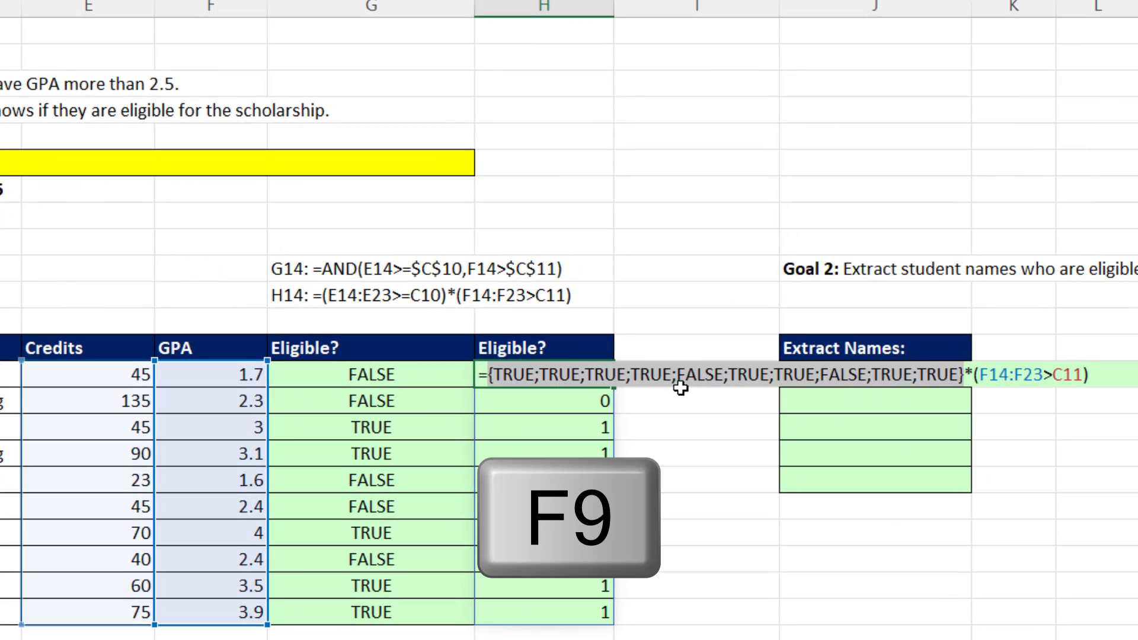
{"action": "left_click_drag", "start_coordinate": [975, 375], "coordinate": [1103, 384]}
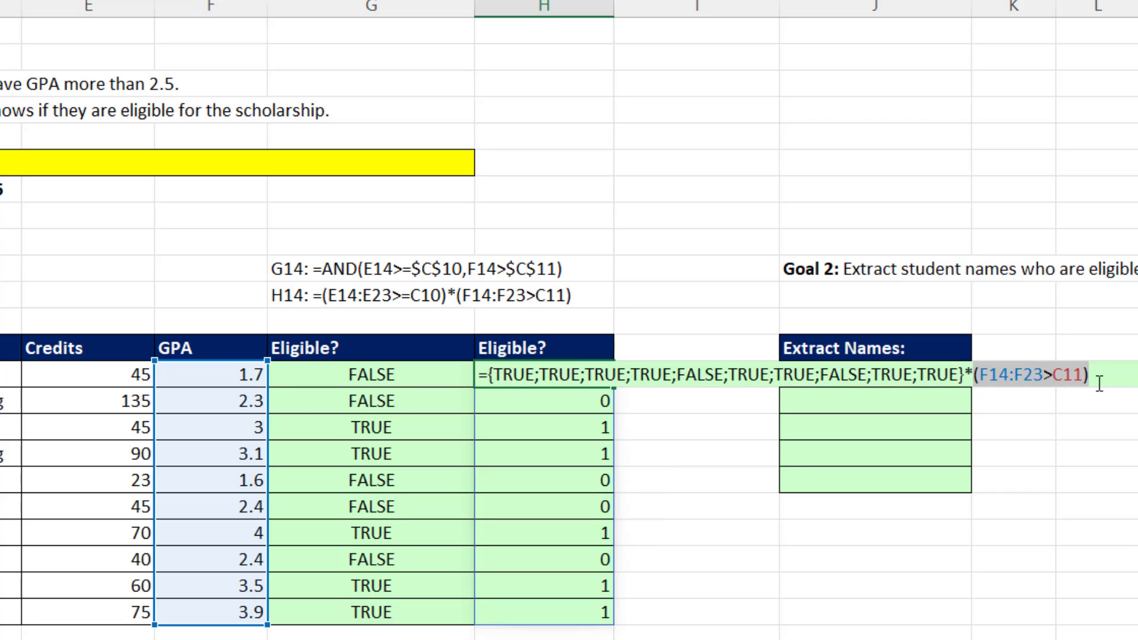
{"action": "key", "text": "F9"}
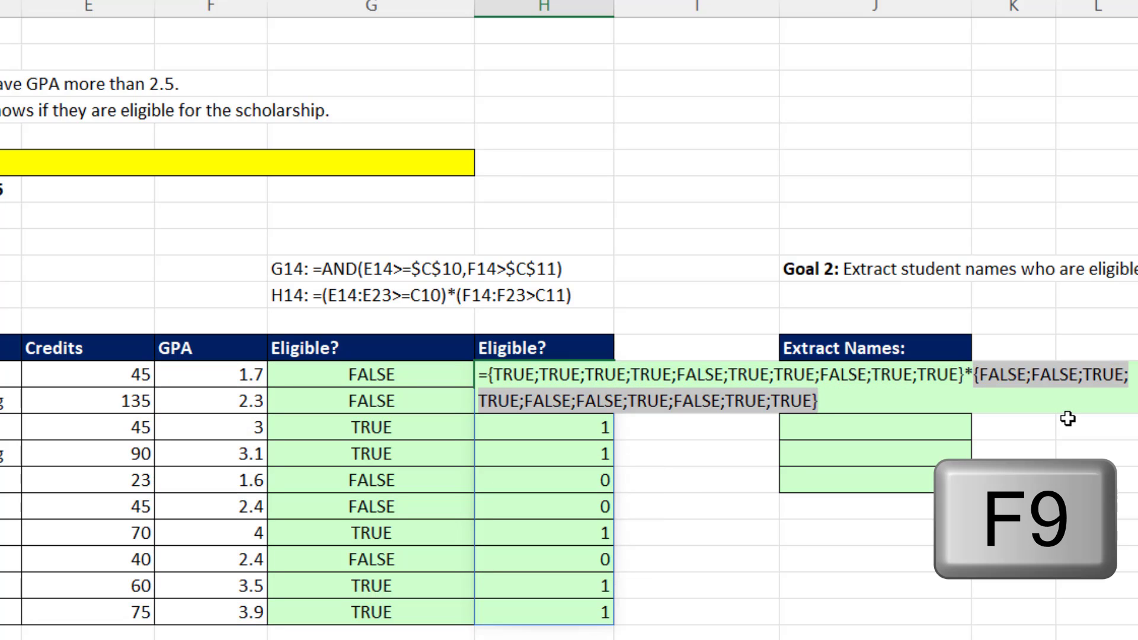
{"action": "left_click", "coordinate": [972, 374]}
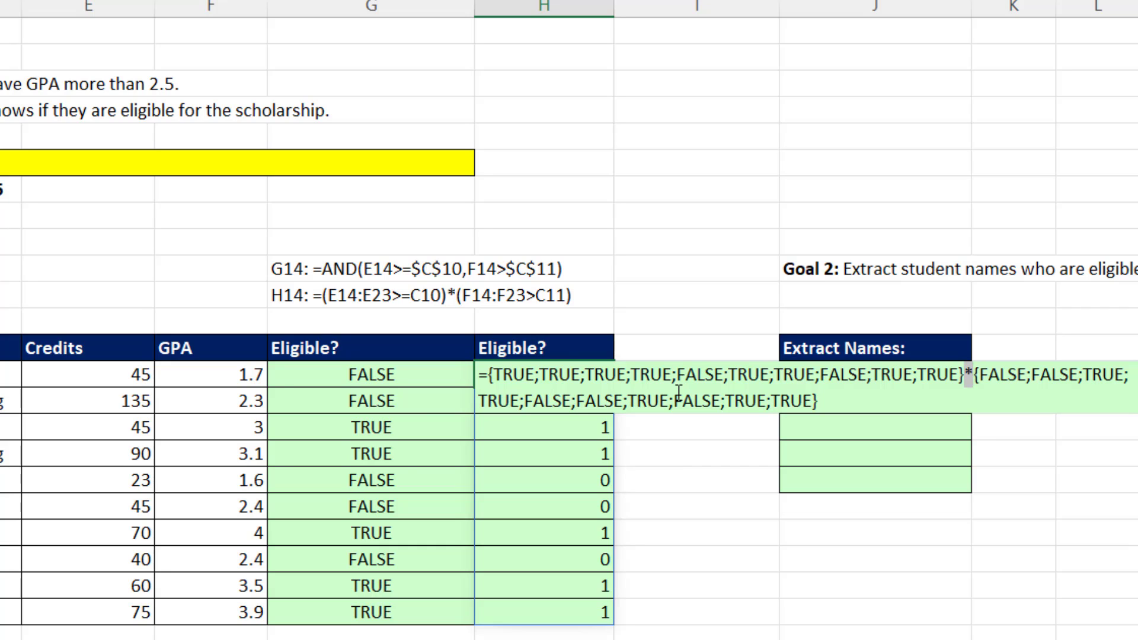
Evaluate the whole product of the two tests in the H14 formula to inspect its result, and restore the original formula.
{"action": "left_click_drag", "start_coordinate": [829, 400], "coordinate": [457, 360]}
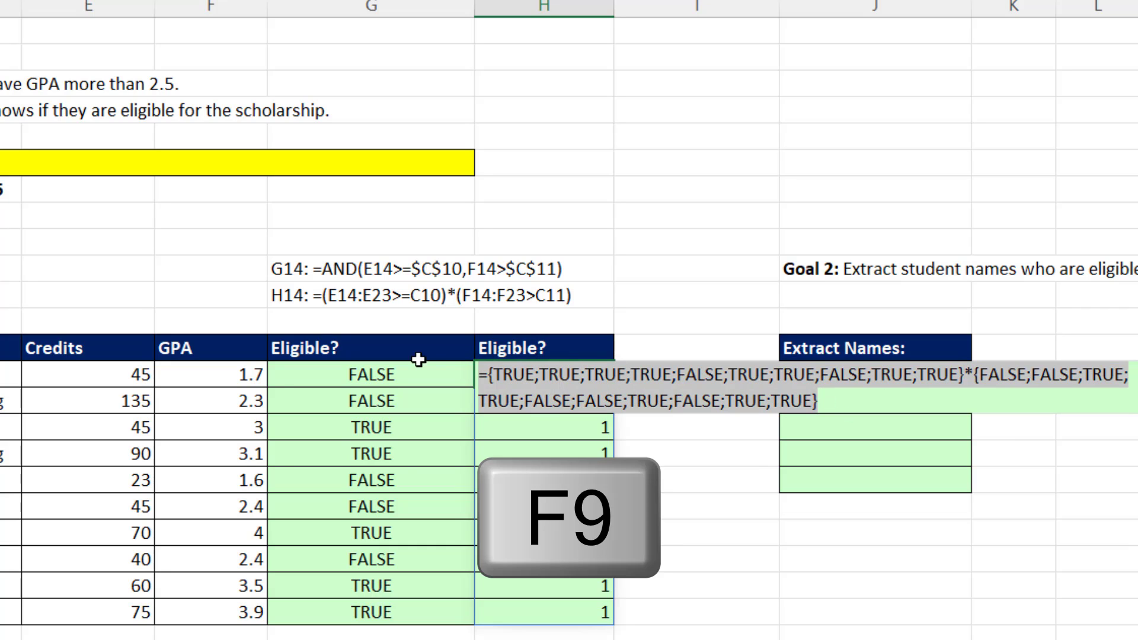
{"action": "key", "text": "F9"}
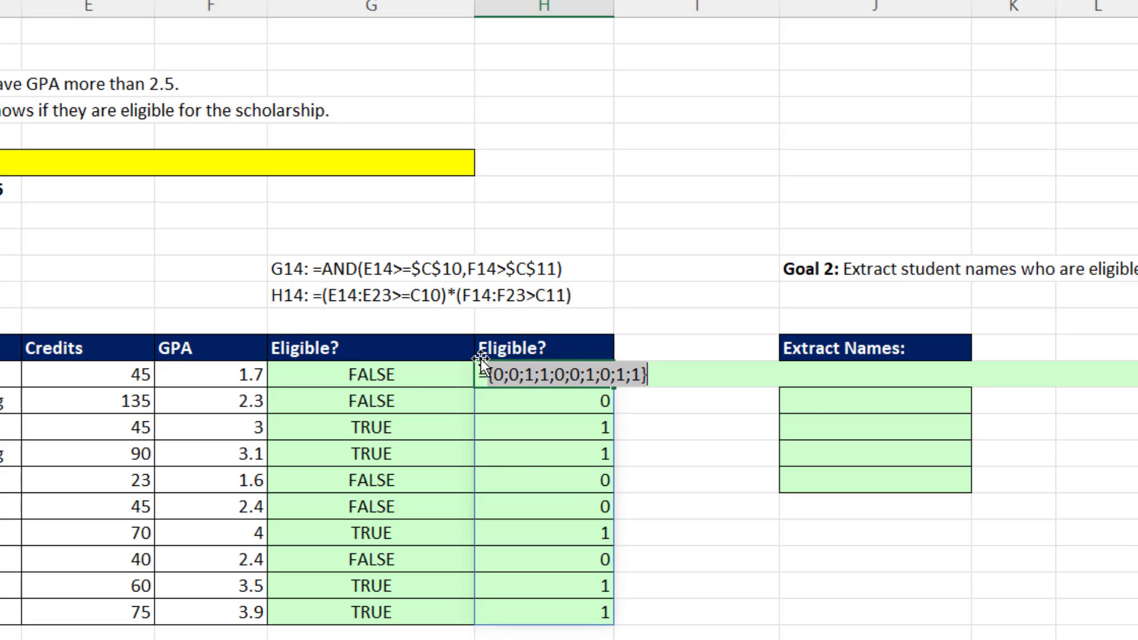
{"action": "key", "text": "ctrl+z"}
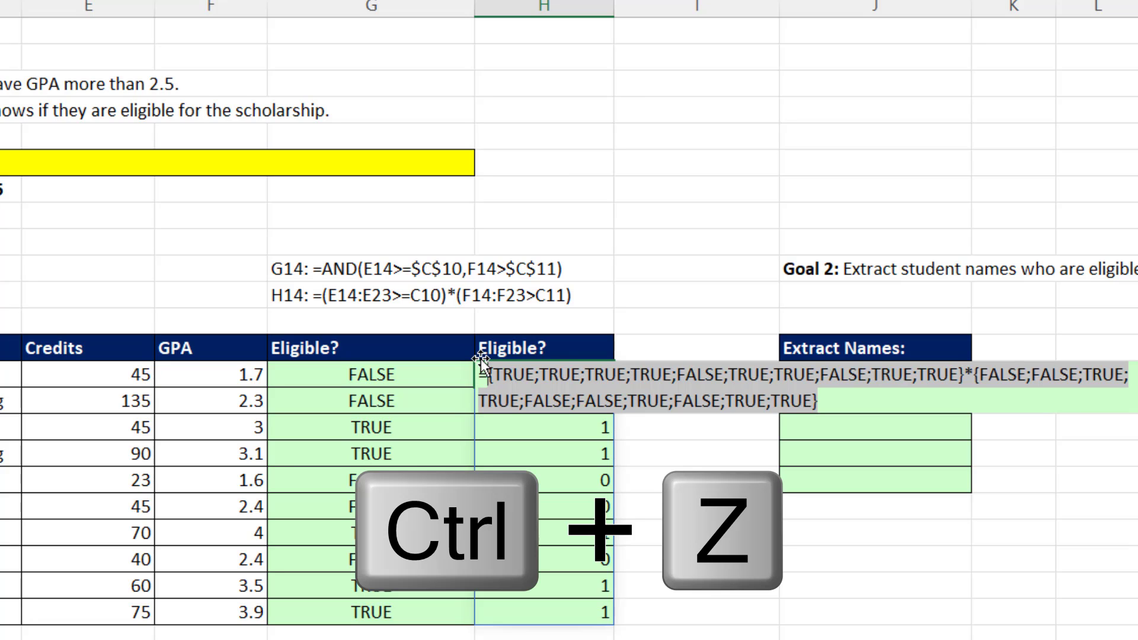
{"action": "key", "text": "ctrl+z"}
{"action": "key", "text": "ctrl+z"}
{"action": "key", "text": "ctrl+z"}
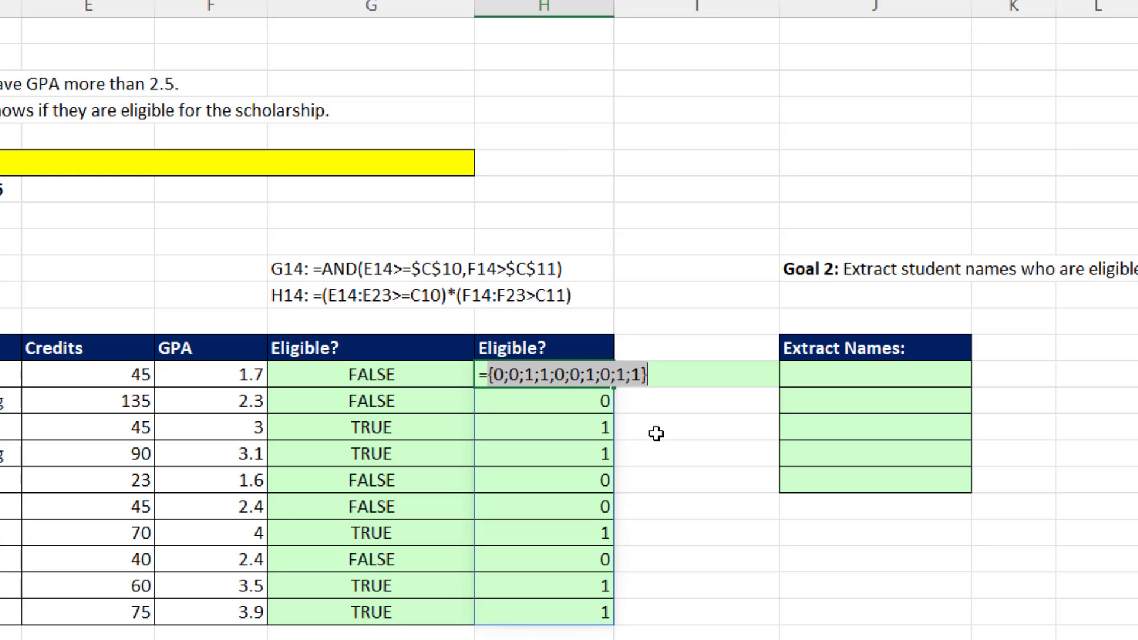
{"action": "key", "text": "Escape"}
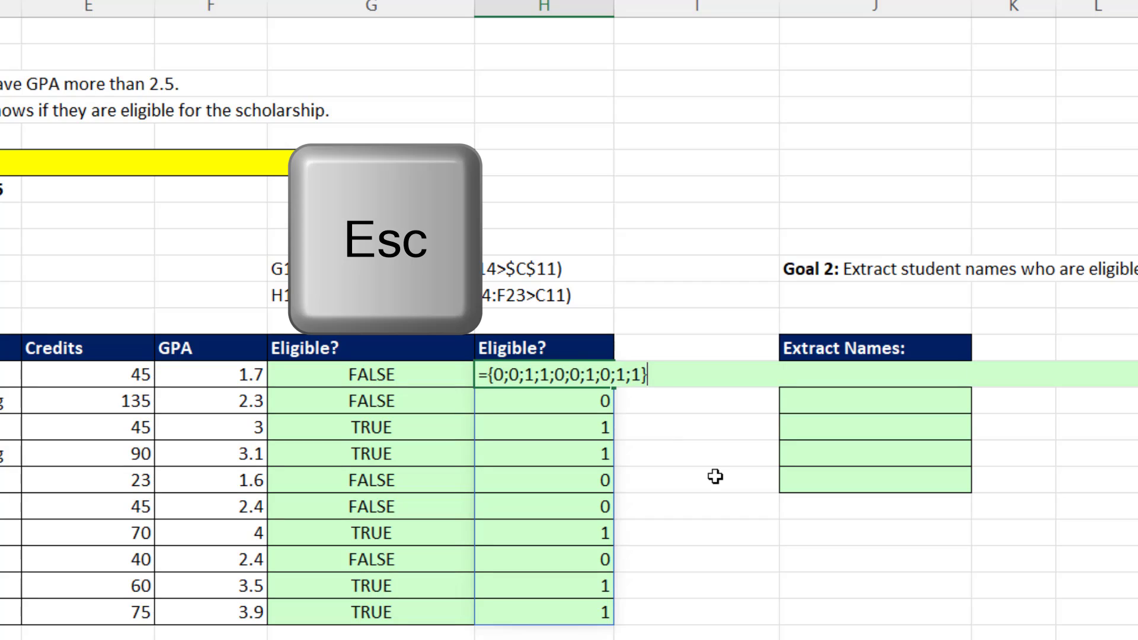
{"action": "key", "text": "Escape"}
{"action": "key", "text": "F2"}
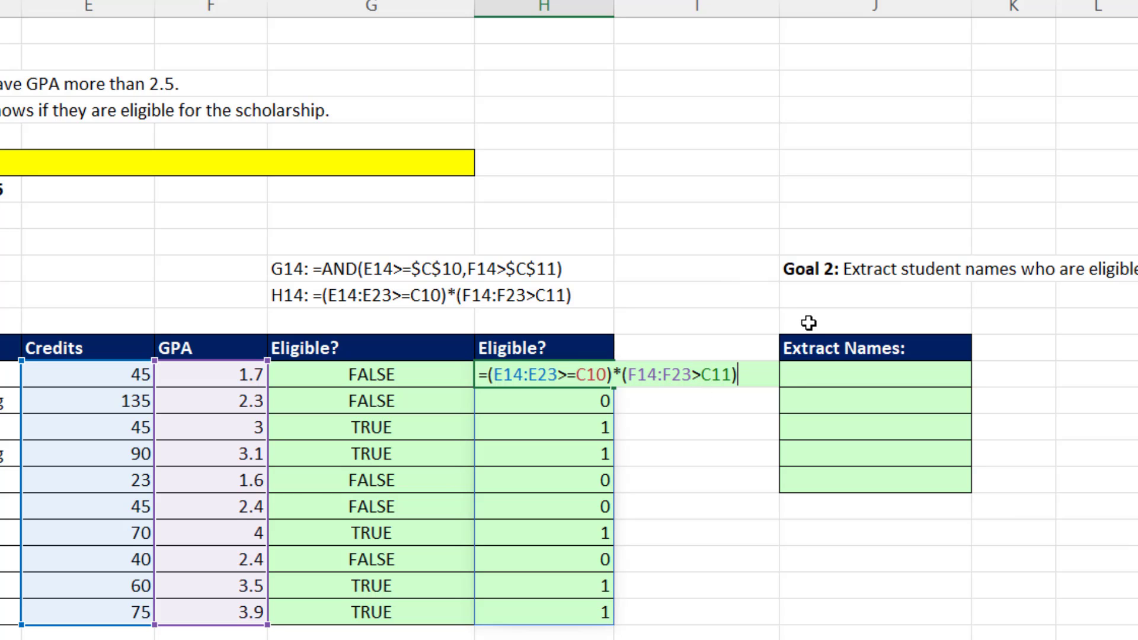
{"action": "key", "text": "Return"}
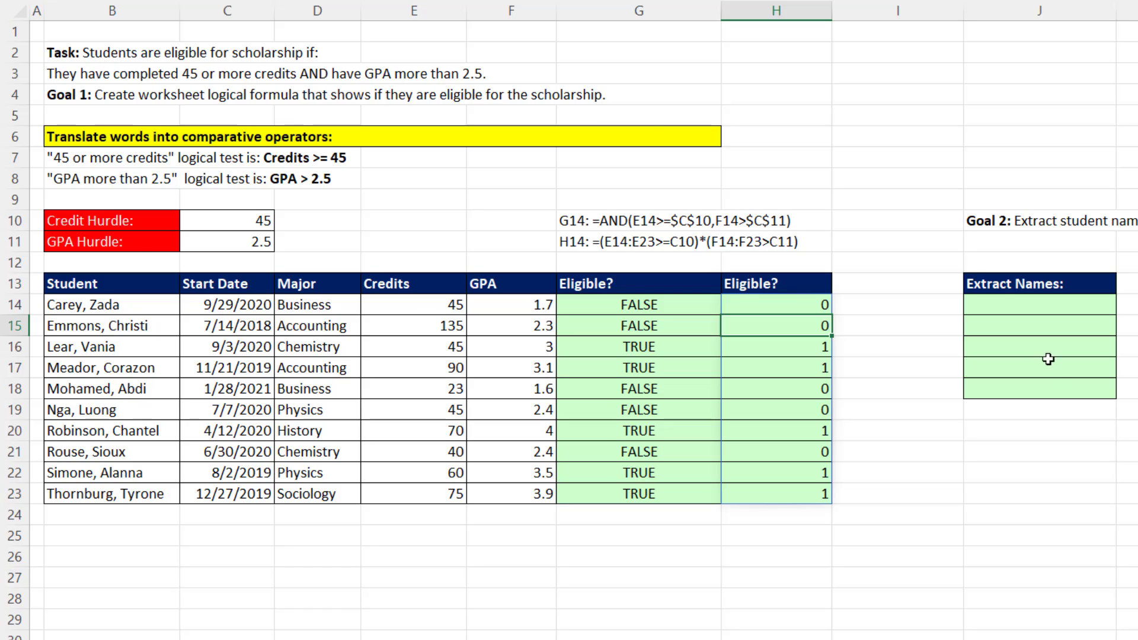
Copy the logical test (E14:E23>=C10)*(F14:F23>C11) from the H14 formula without changing that cell.
{"action": "left_click", "coordinate": [1006, 306]}
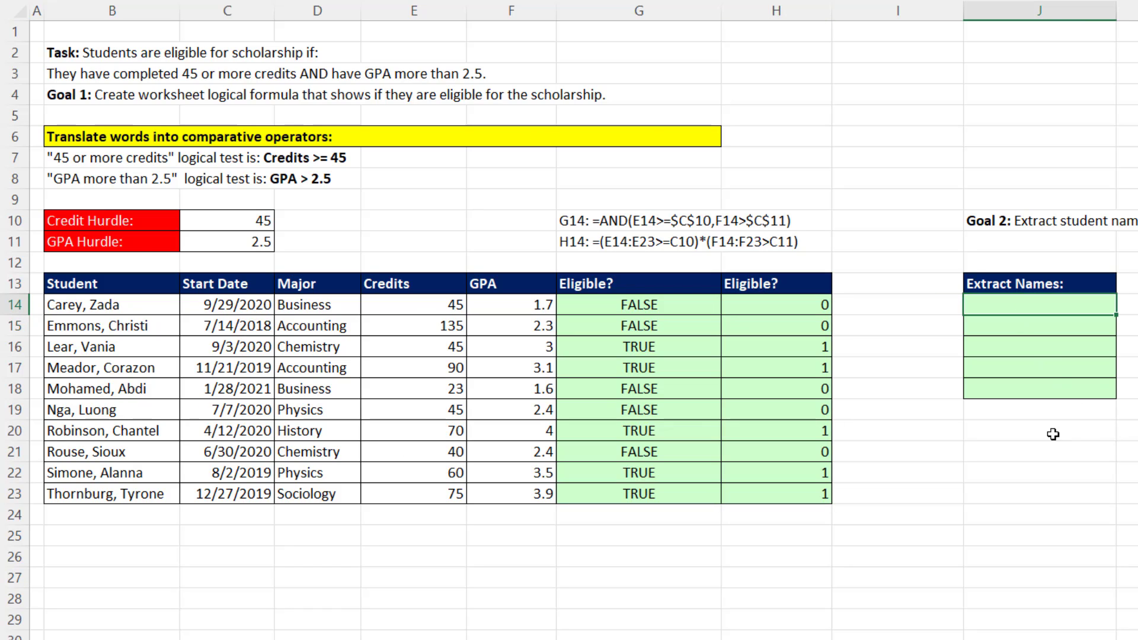
{"action": "double_click", "coordinate": [800, 309]}
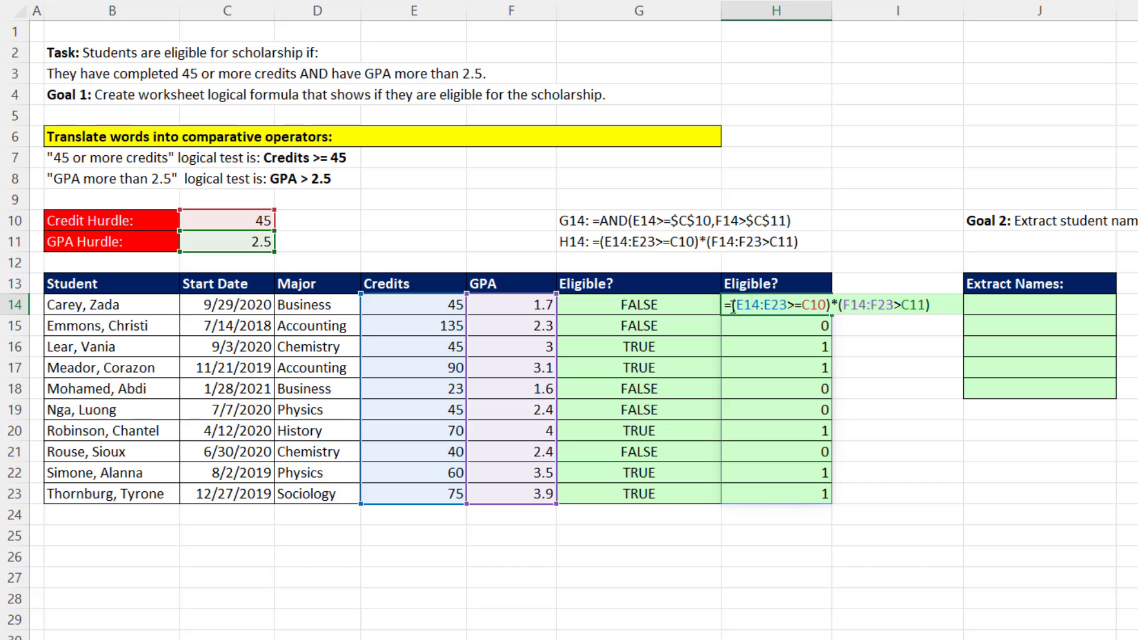
{"action": "left_click_drag", "start_coordinate": [739, 307], "coordinate": [950, 309]}
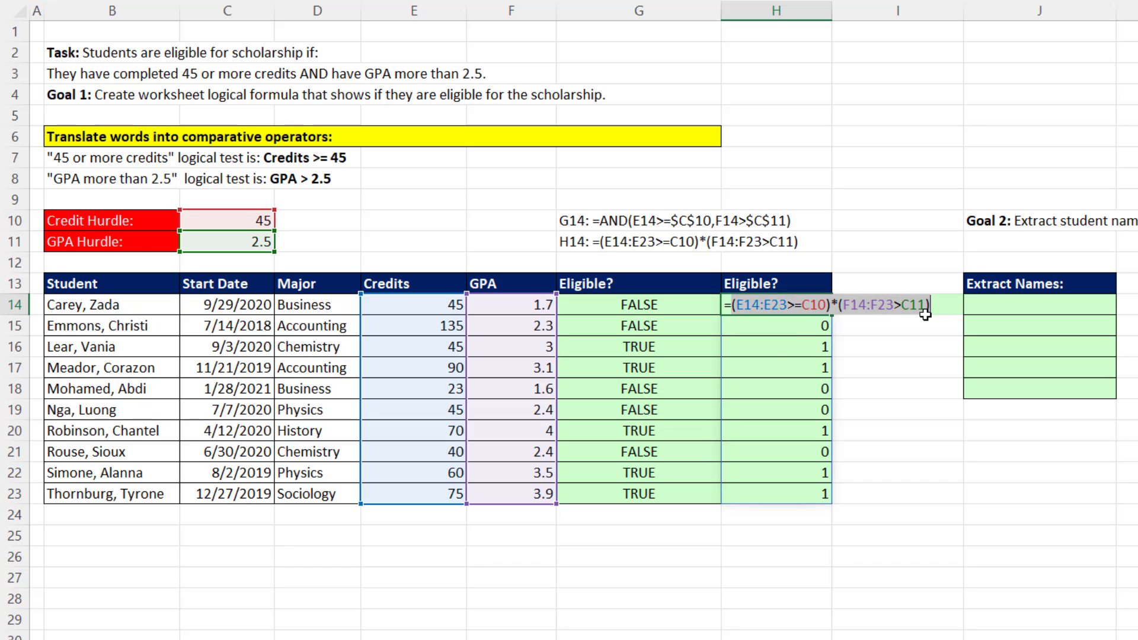
{"action": "key", "text": "ctrl+c"}
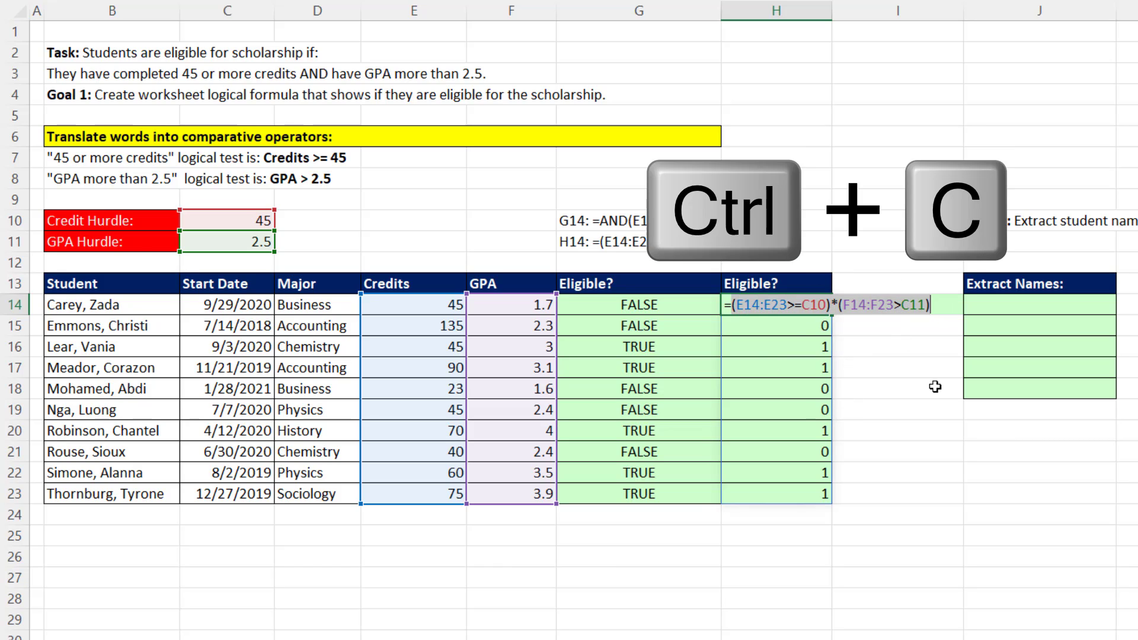
{"action": "key", "text": "Escape"}
Enter =FILTER(B14:B23,(E14:E23>=C10)*(F14:F23>C11)) in J14 to extract the eligible students' names, reusing the copied test.
{"action": "left_click", "coordinate": [1010, 305]}
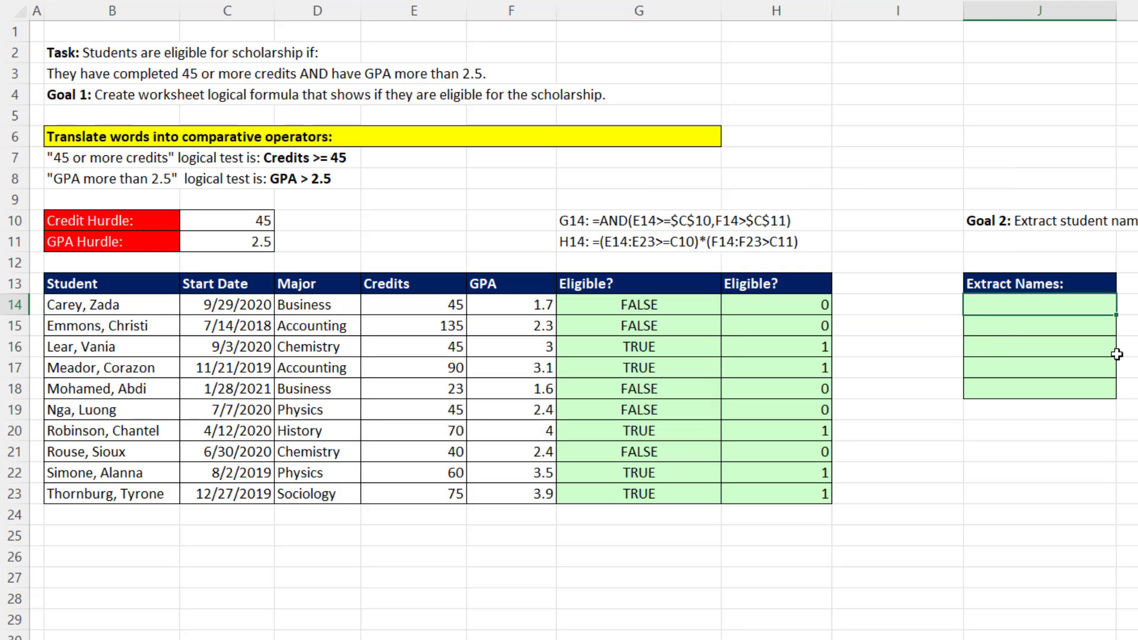
{"action": "type", "text": "=FILTER("}
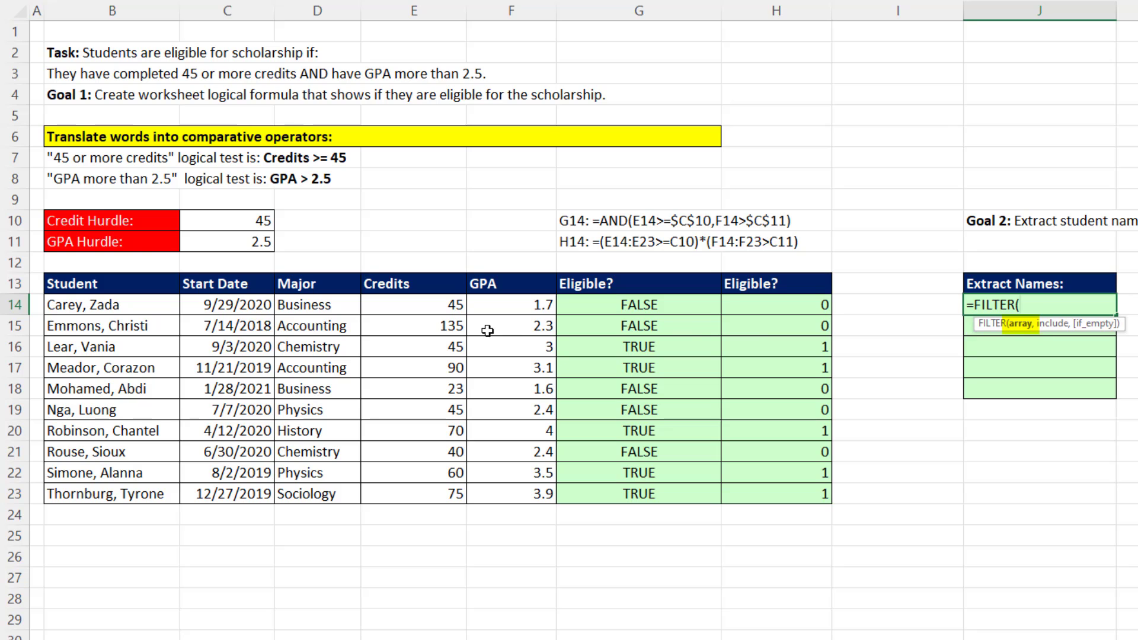
{"action": "left_click_drag", "start_coordinate": [121, 308], "coordinate": [146, 496]}
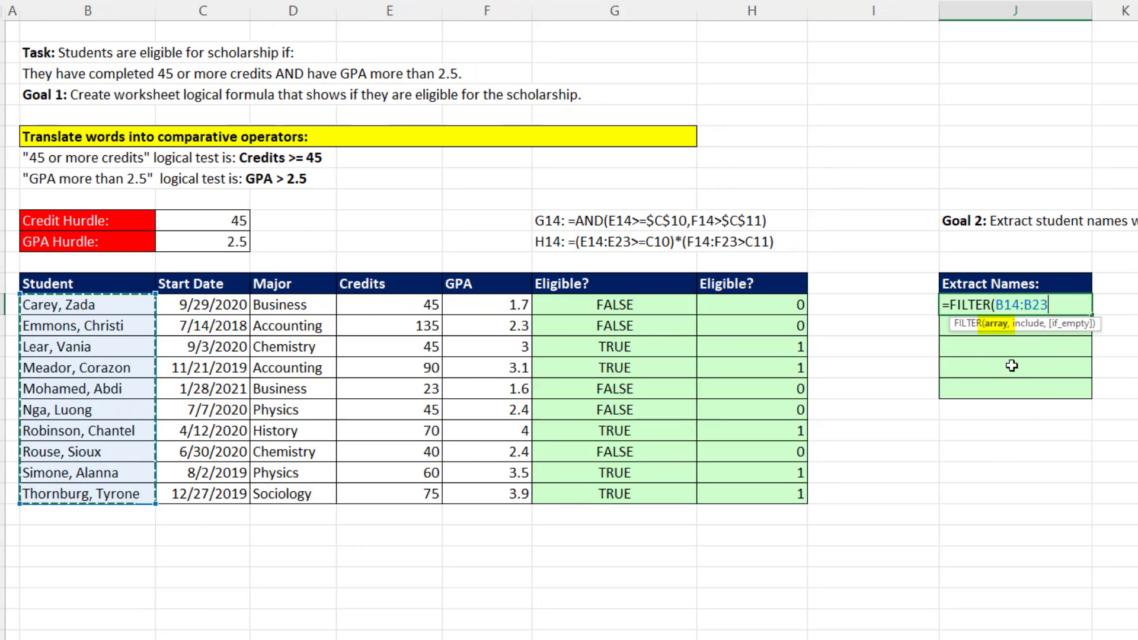
{"action": "type", "text": ","}
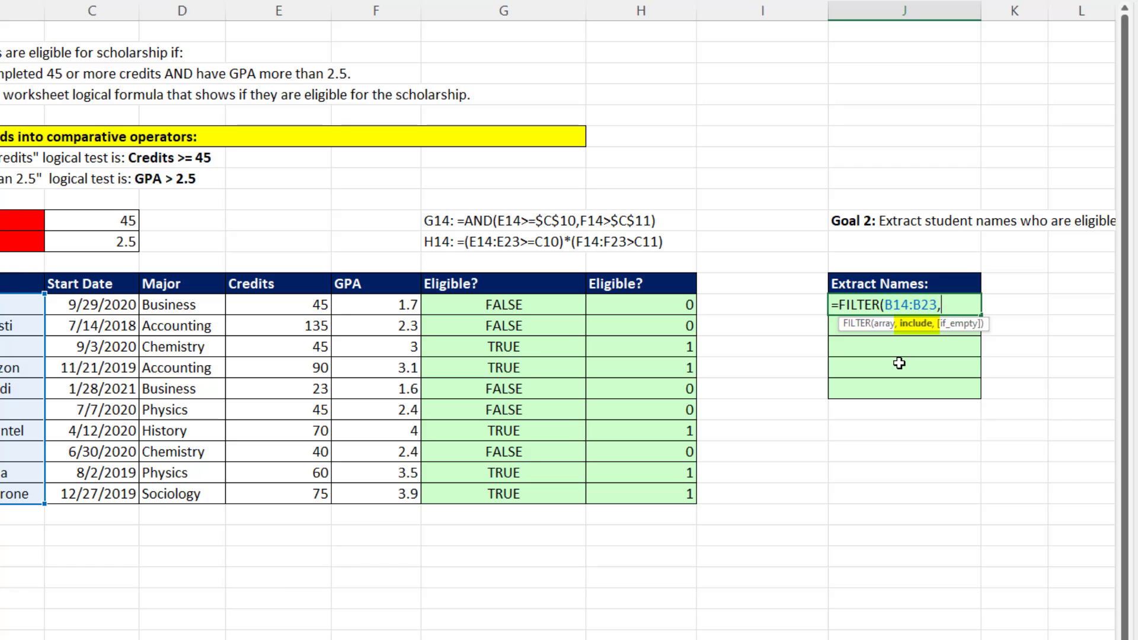
{"action": "key", "text": "ctrl+v"}
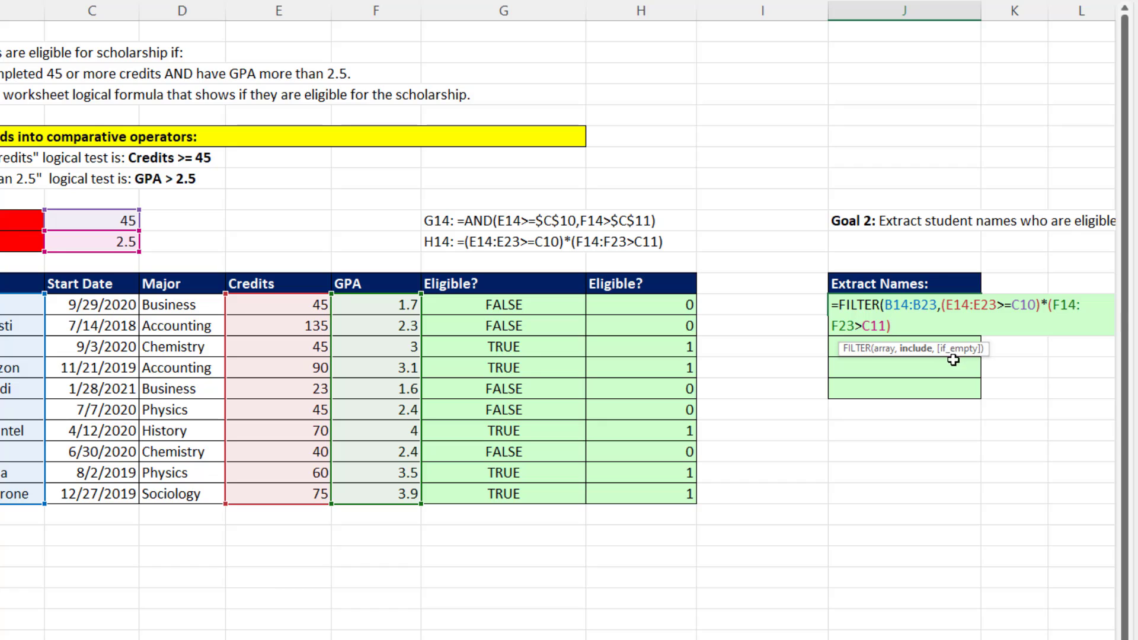
{"action": "type", "text": ")"}
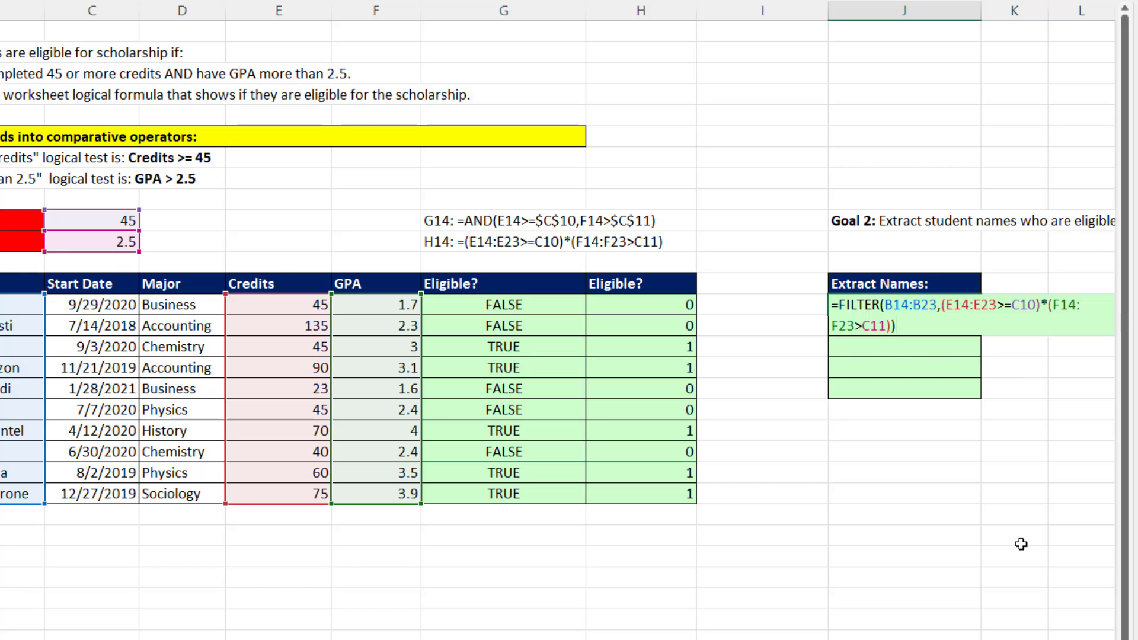
{"action": "key", "text": "Return"}
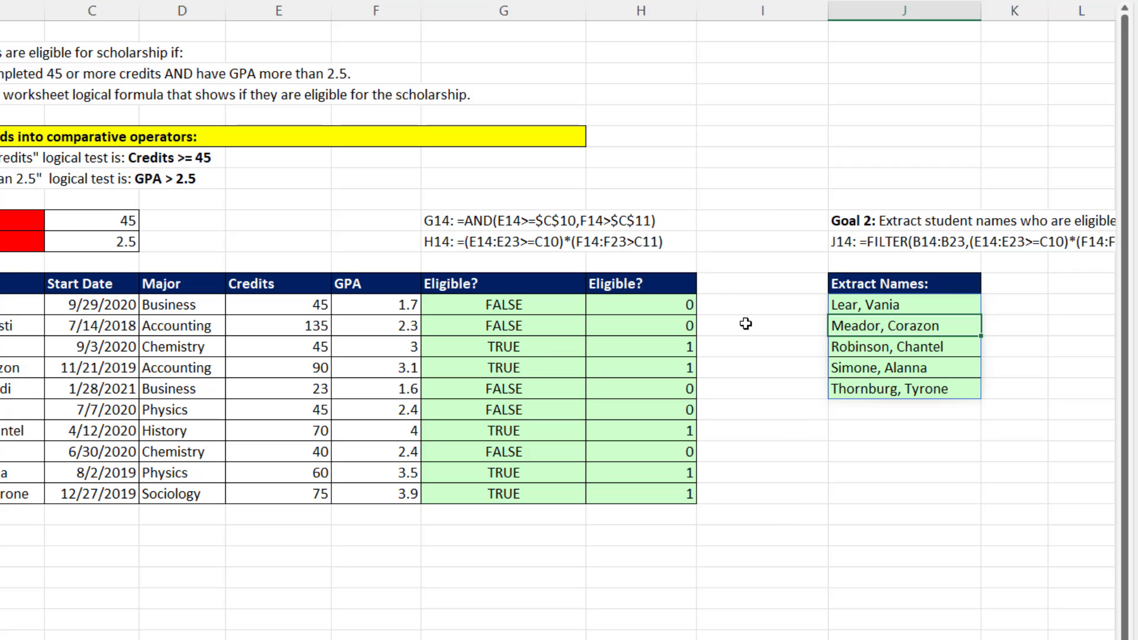
Set the Credit Hurdle in C10 to 70 and review the formulas in G14, H14 and J14.
{"action": "left_click", "coordinate": [113, 224]}
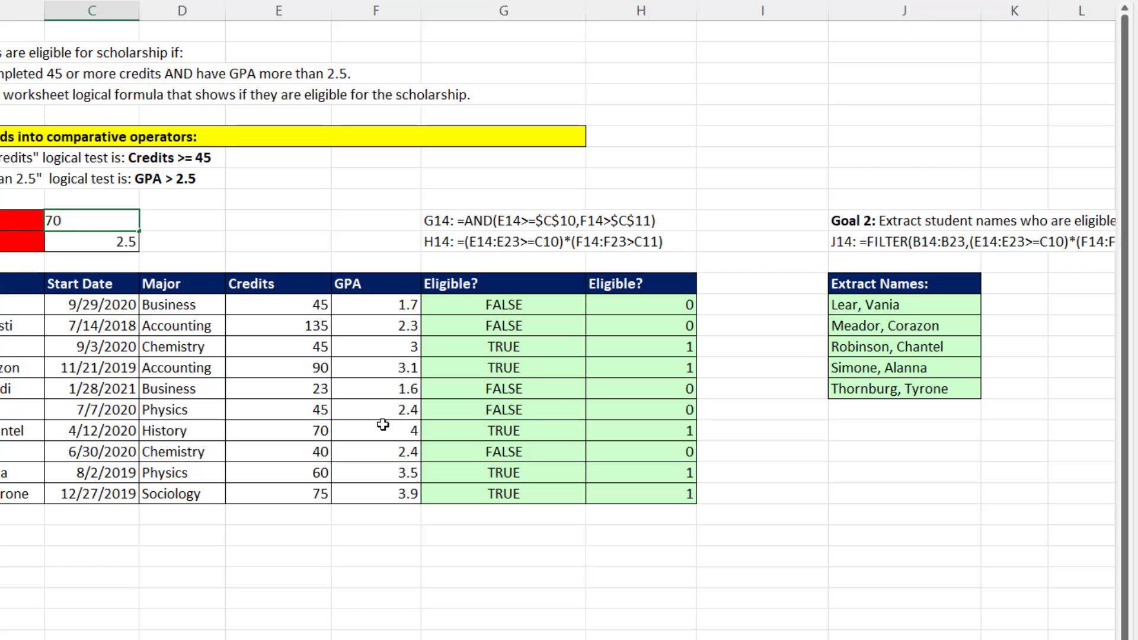
{"action": "key", "text": "Return"}
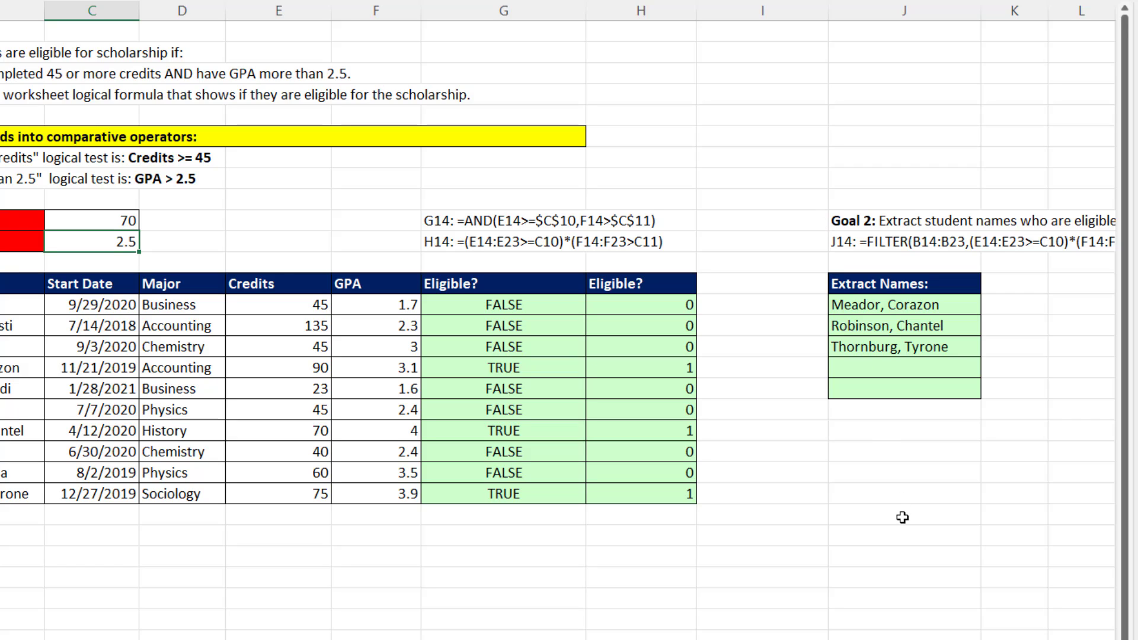
{"action": "double_click", "coordinate": [519, 306]}
{"action": "key", "text": "Escape"}
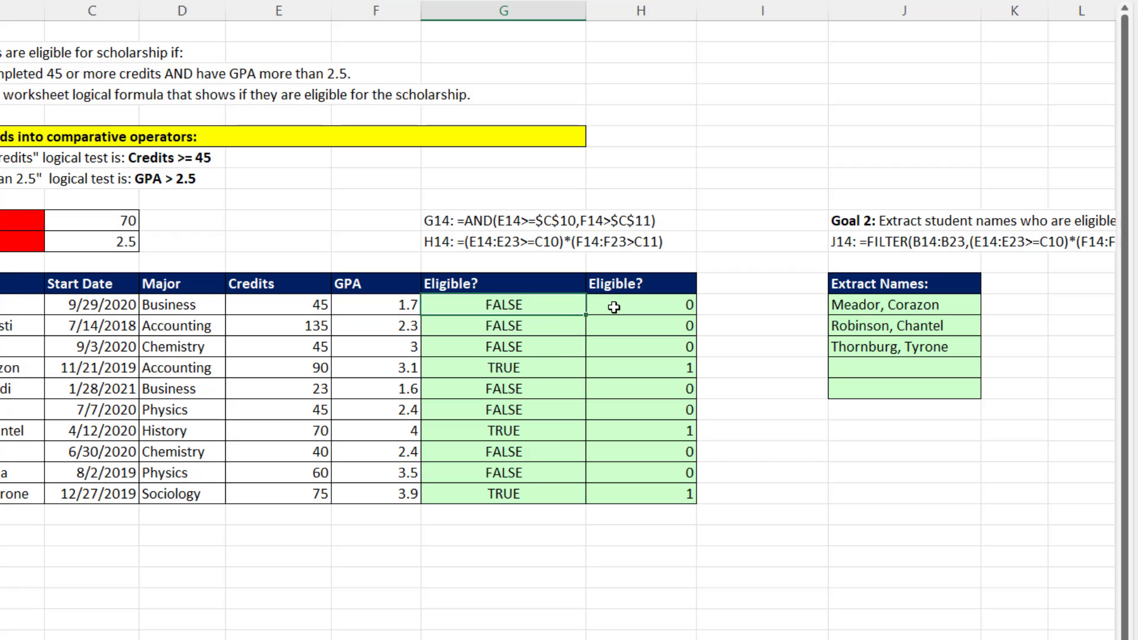
{"action": "left_click", "coordinate": [614, 307]}
{"action": "double_click", "coordinate": [614, 306]}
{"action": "key", "text": "Escape"}
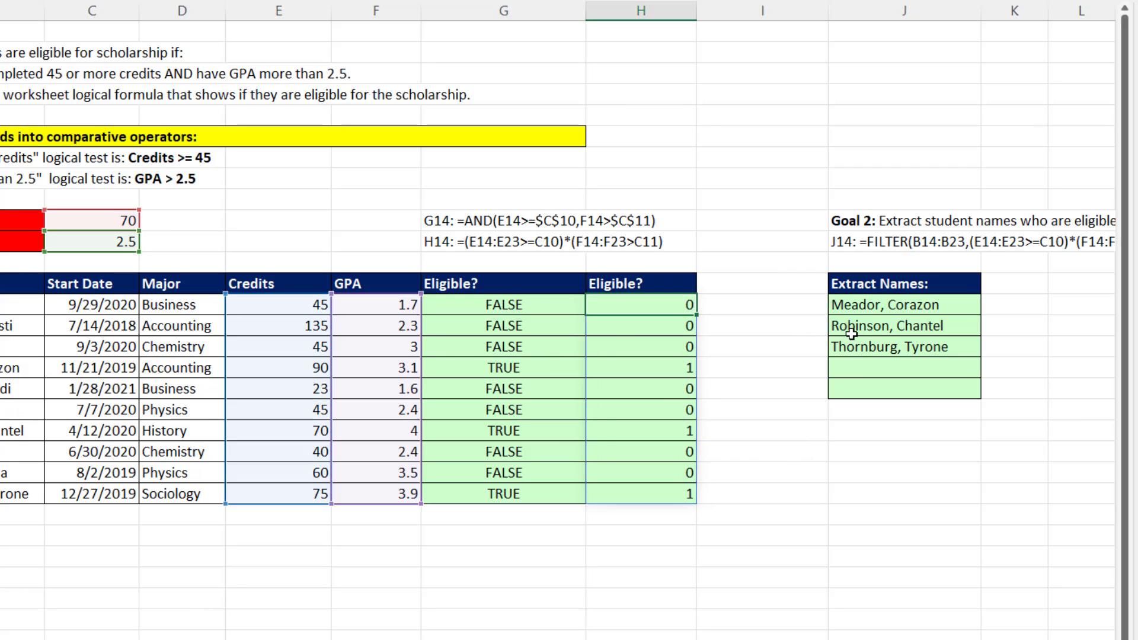
{"action": "double_click", "coordinate": [860, 305]}
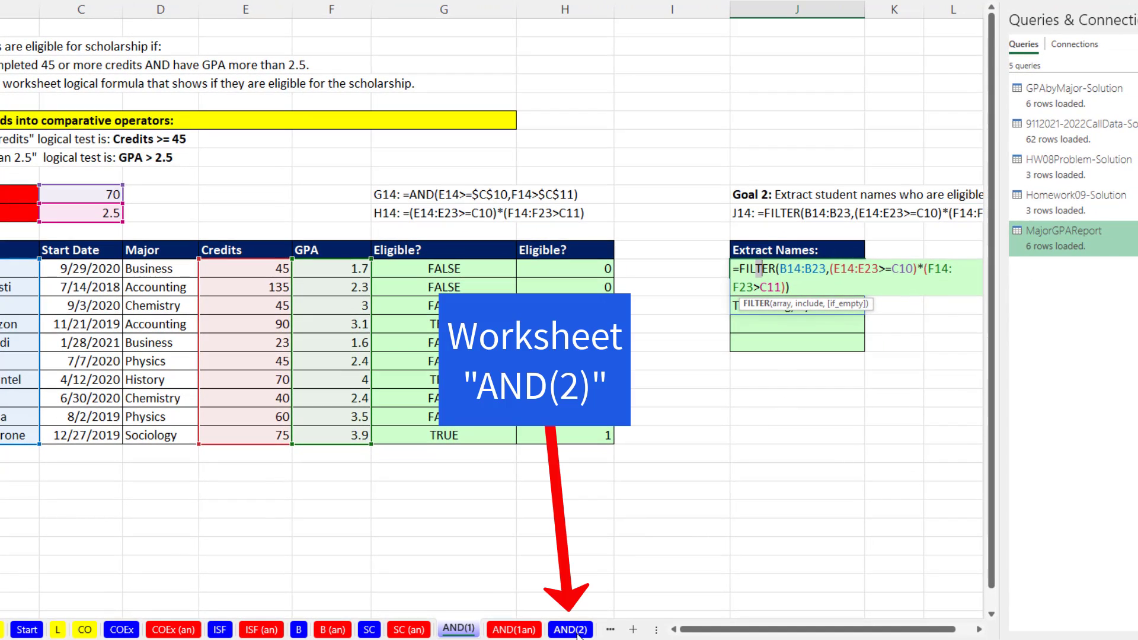
On the AND(2) worksheet, enter =AND(D14,C14=$B$11) in E14 of the first Send Letter? column.
{"action": "left_click", "coordinate": [578, 635]}
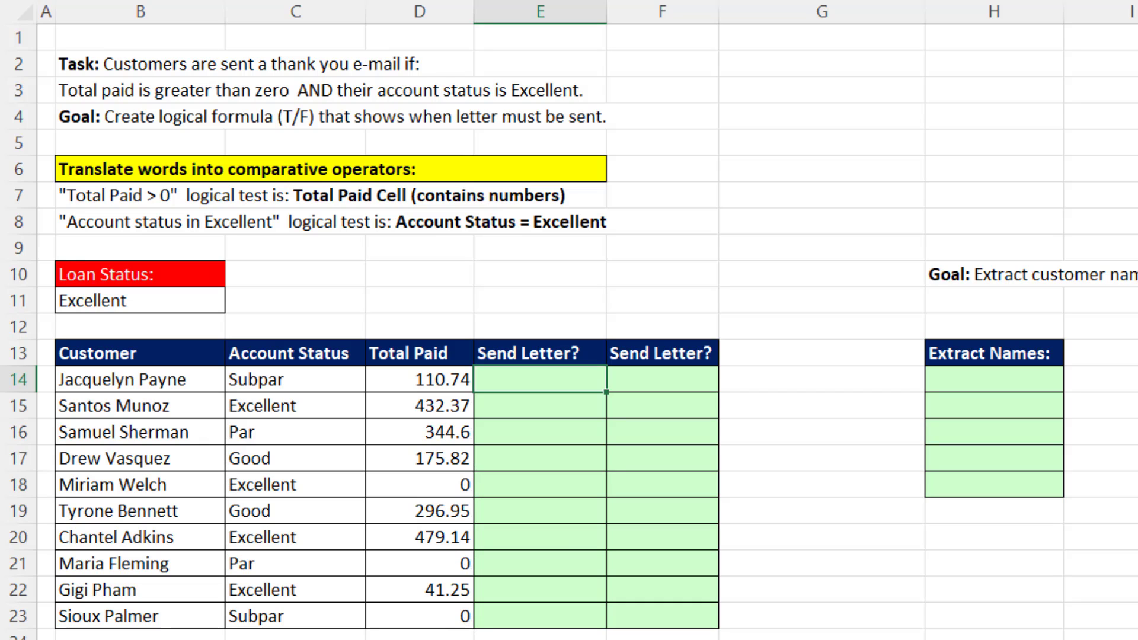
{"action": "type", "text": "=and"}
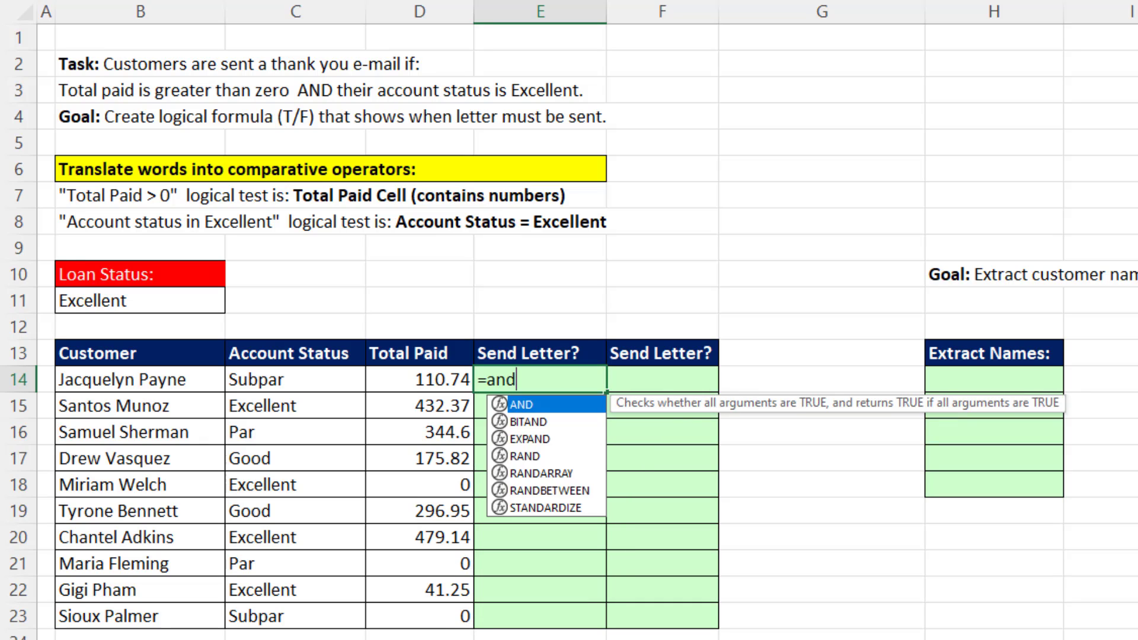
{"action": "key", "text": "Tab"}
{"action": "key", "text": "Left"}
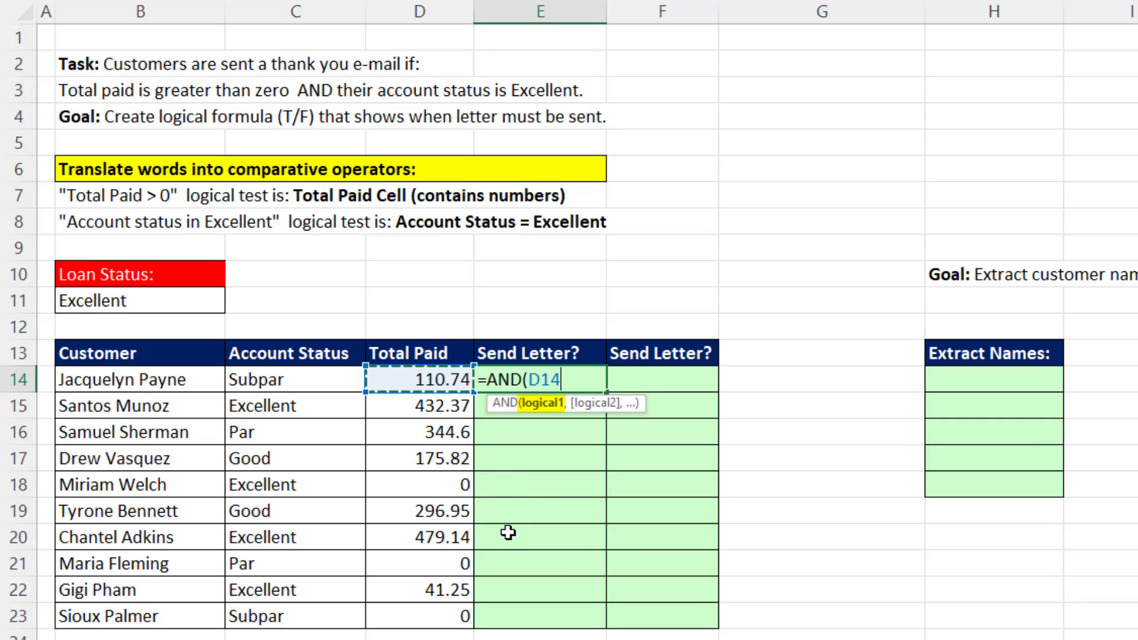
{"action": "type", "text": ","}
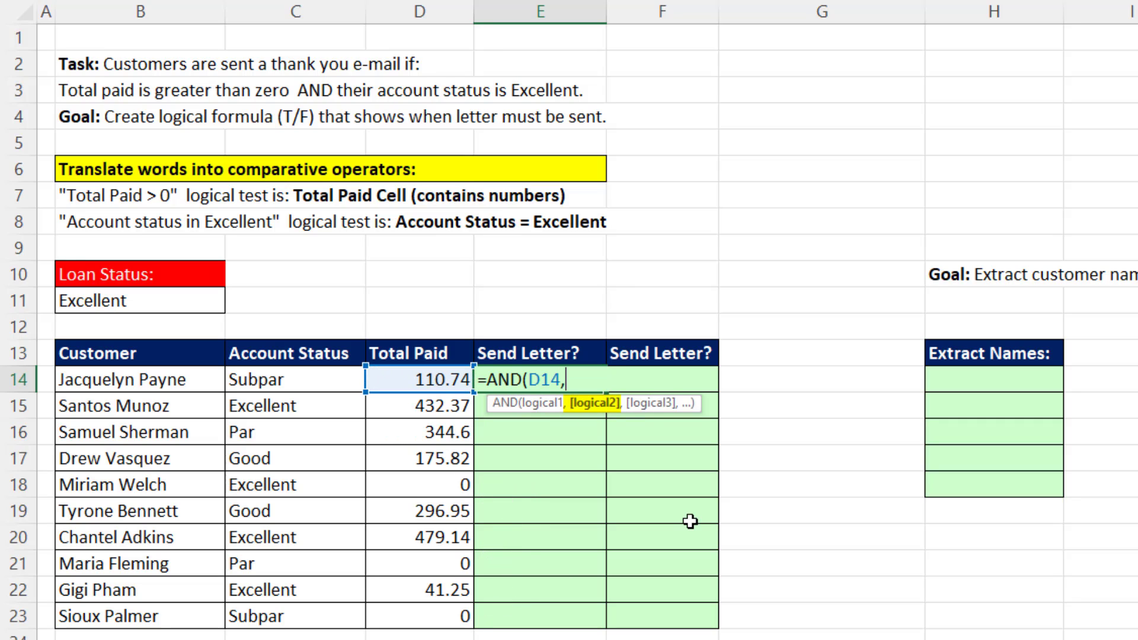
{"action": "key", "text": "Left"}
{"action": "key", "text": "Left"}
{"action": "type", "text": "="}
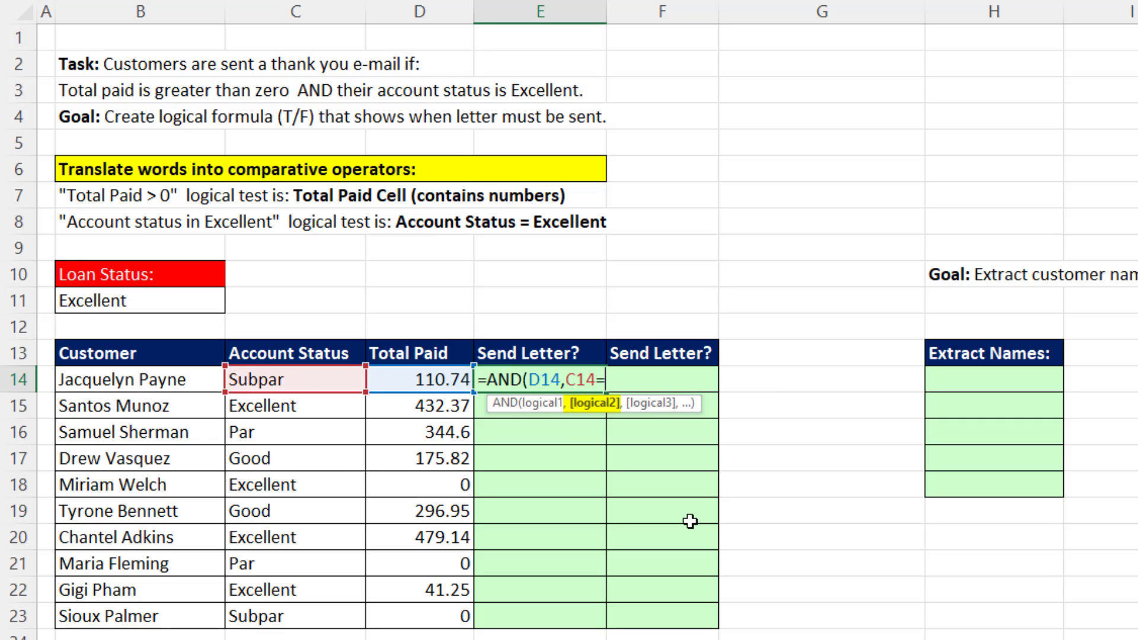
{"action": "left_click", "coordinate": [135, 301]}
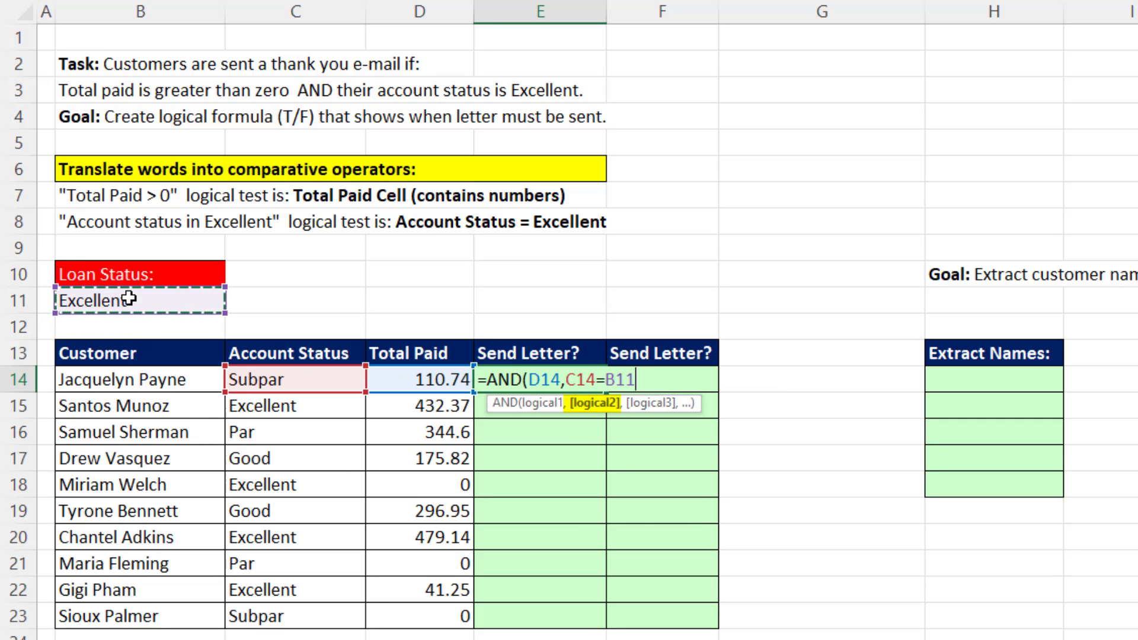
{"action": "key", "text": "F4"}
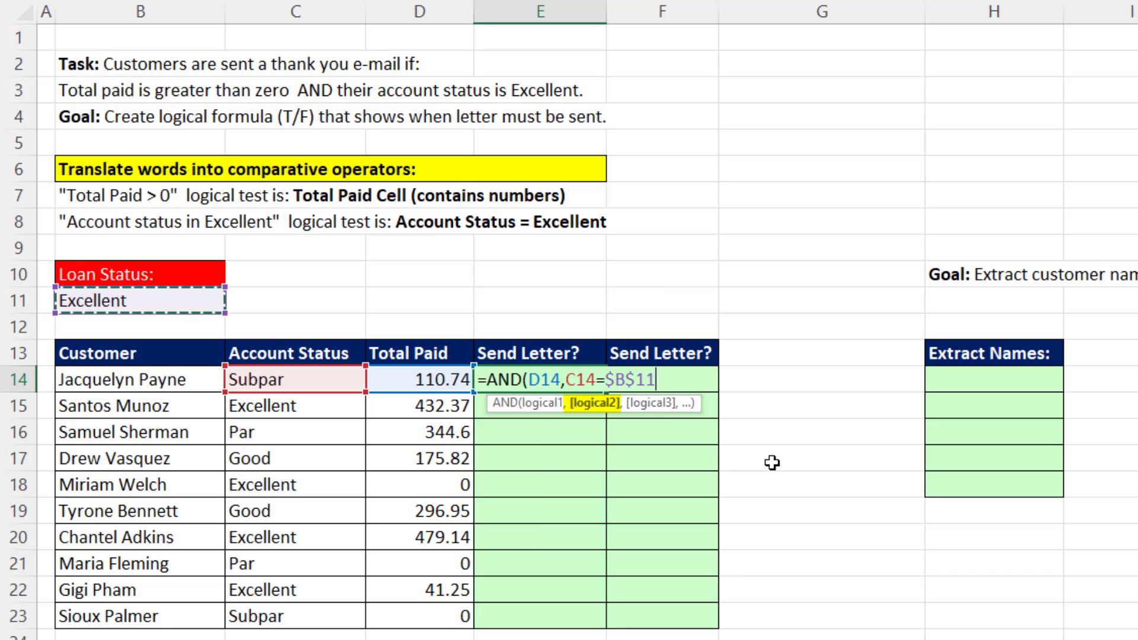
{"action": "type", "text": ")"}
{"action": "key", "text": "ctrl+Return"}
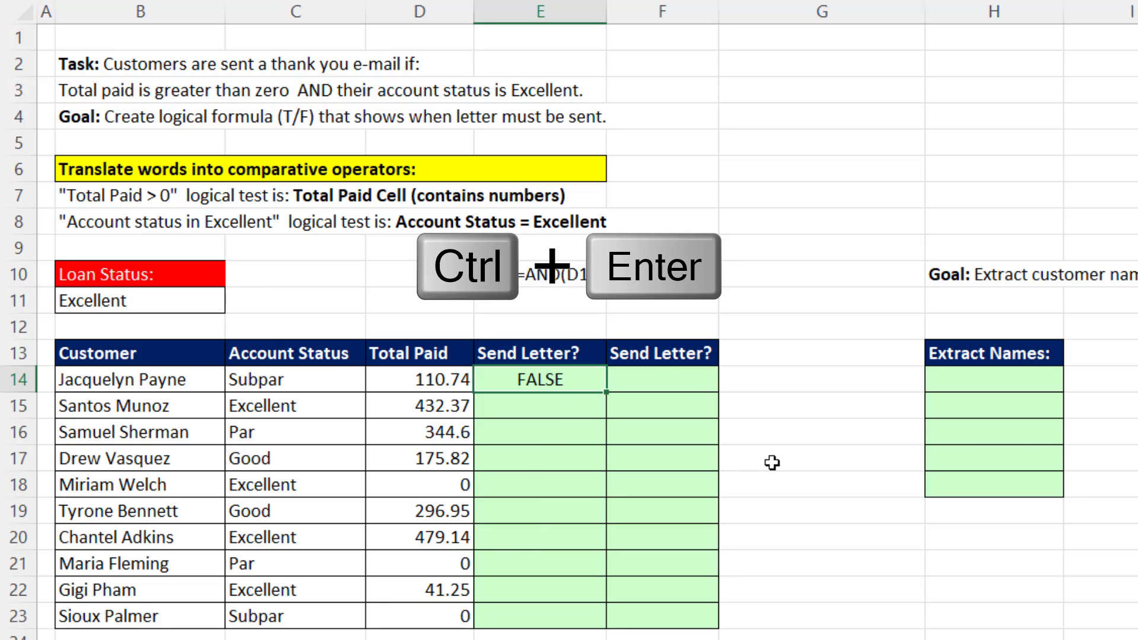
Copy the E14 formula down through E23 and check the cell references in E23.
{"action": "double_click", "coordinate": [606, 392]}
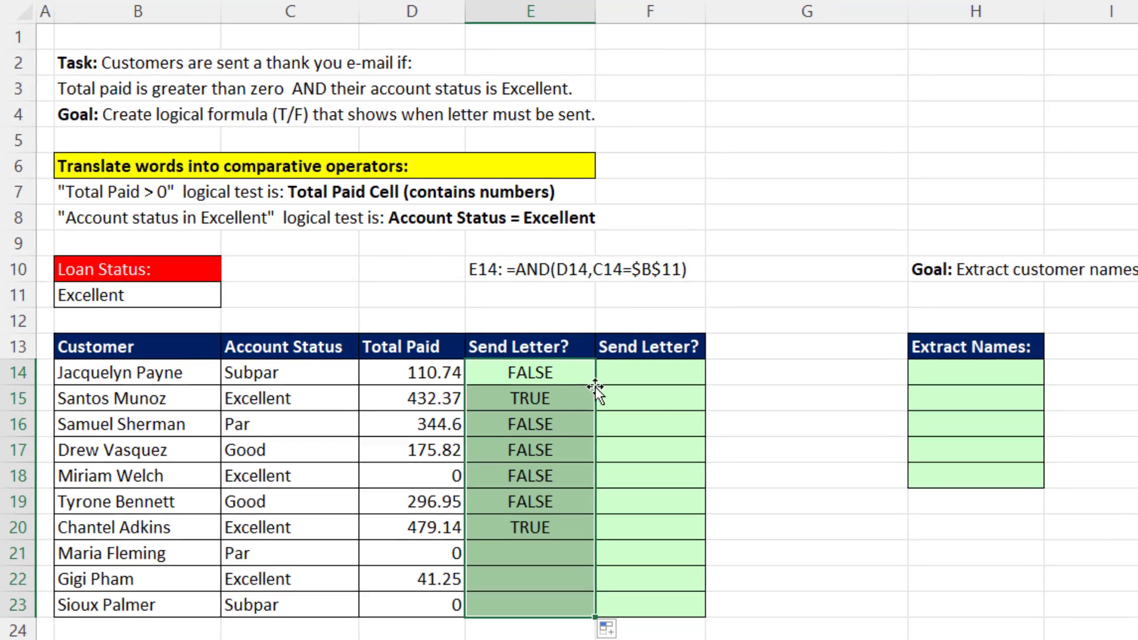
{"action": "left_click", "coordinate": [522, 577]}
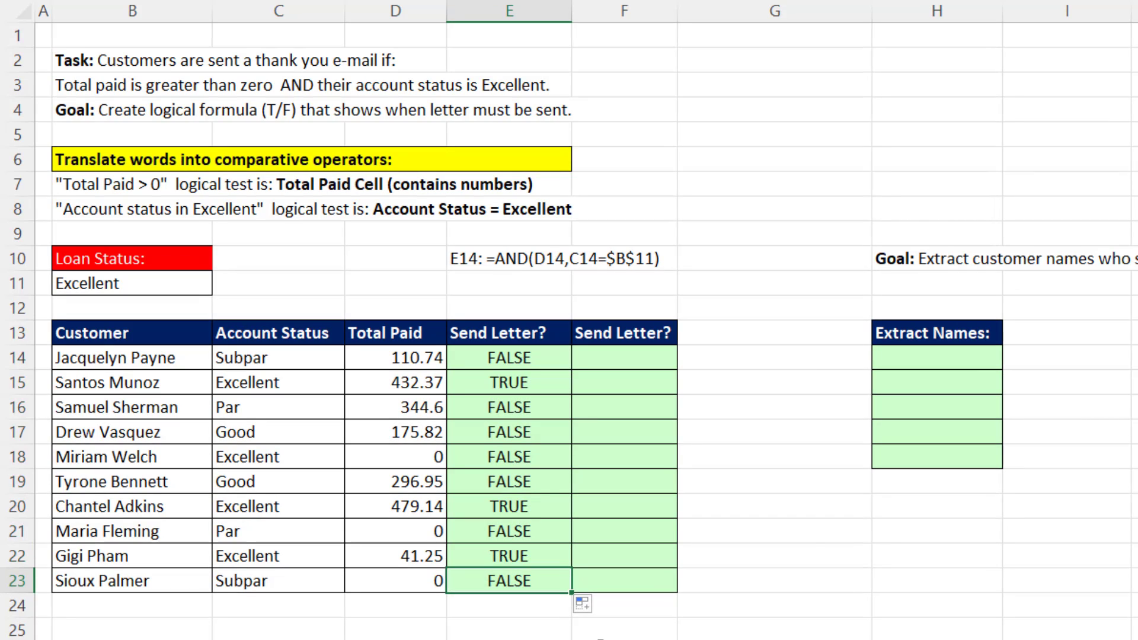
{"action": "key", "text": "F2"}
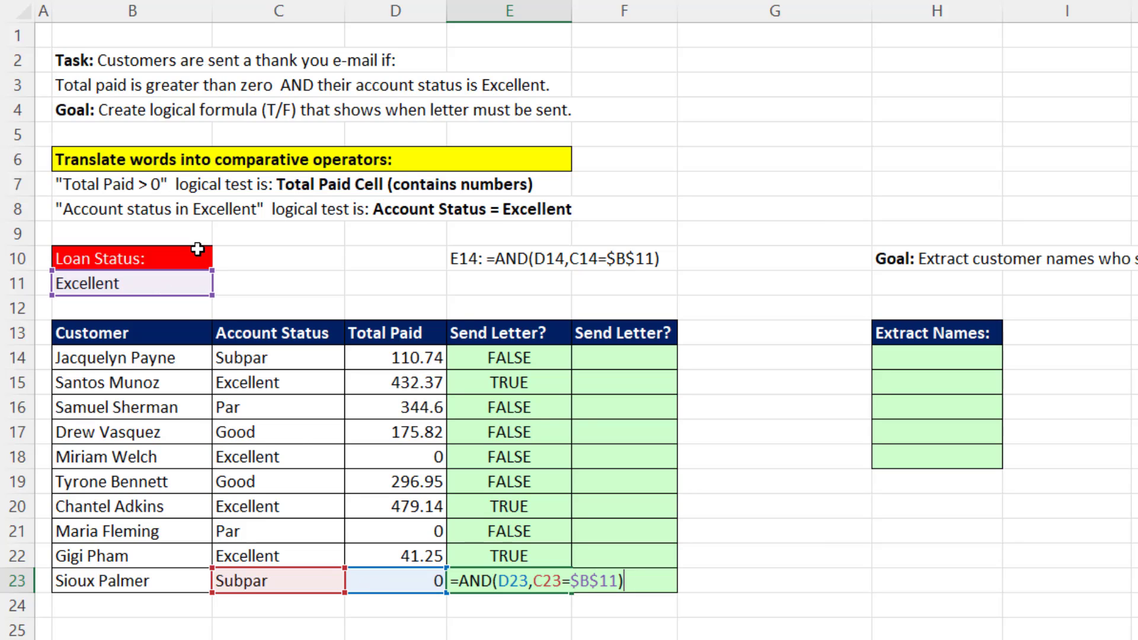
{"action": "key", "text": "Return"}
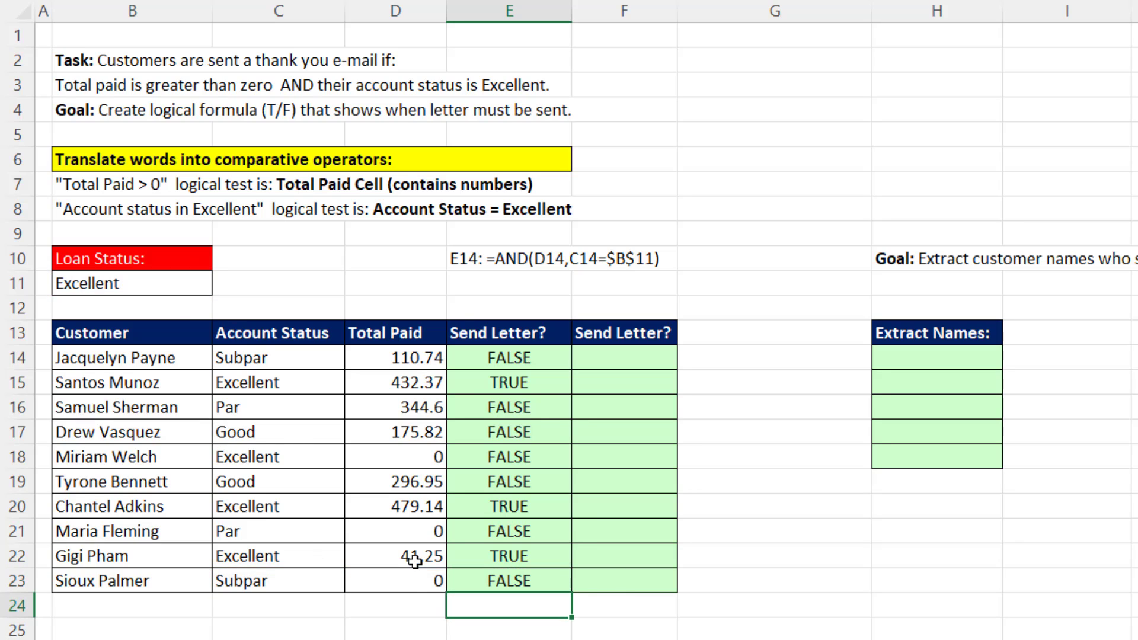
Highlight the customer names in B15, B20 and B22, the rows whose letter test is TRUE.
{"action": "left_click", "coordinate": [144, 384]}
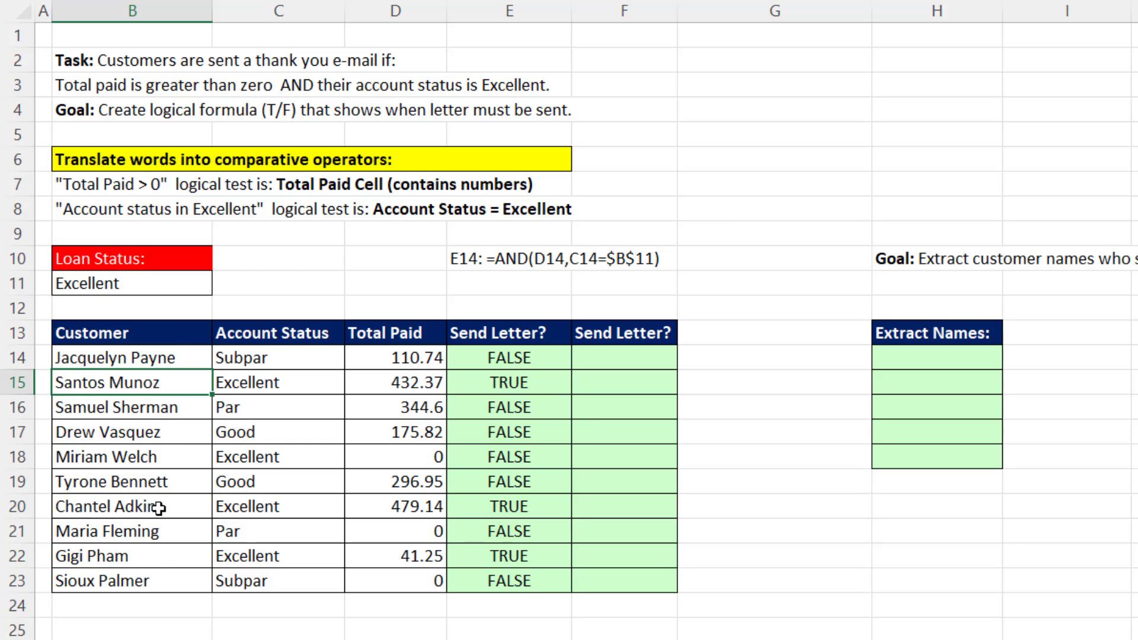
{"action": "left_click", "coordinate": [157, 509], "text": "ctrl"}
{"action": "left_click", "coordinate": [148, 560], "text": "ctrl"}
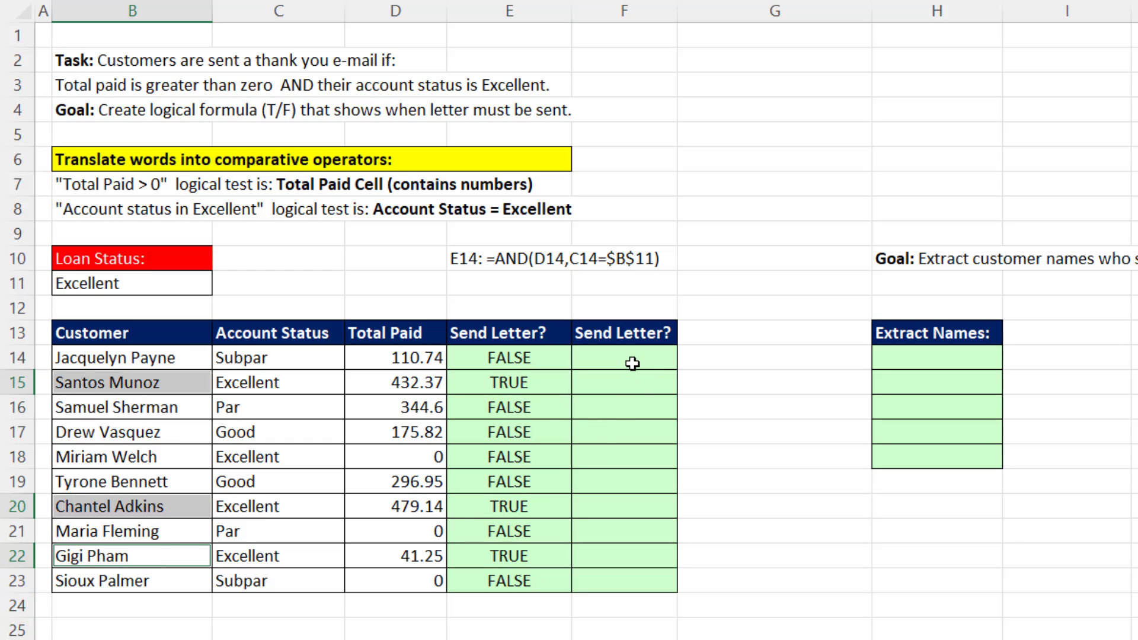
Enter =D14:D23*(C14:C23=B11) in F14, the first cell of the second Send Letter? column.
{"action": "left_click", "coordinate": [630, 362]}
{"action": "type", "text": "="}
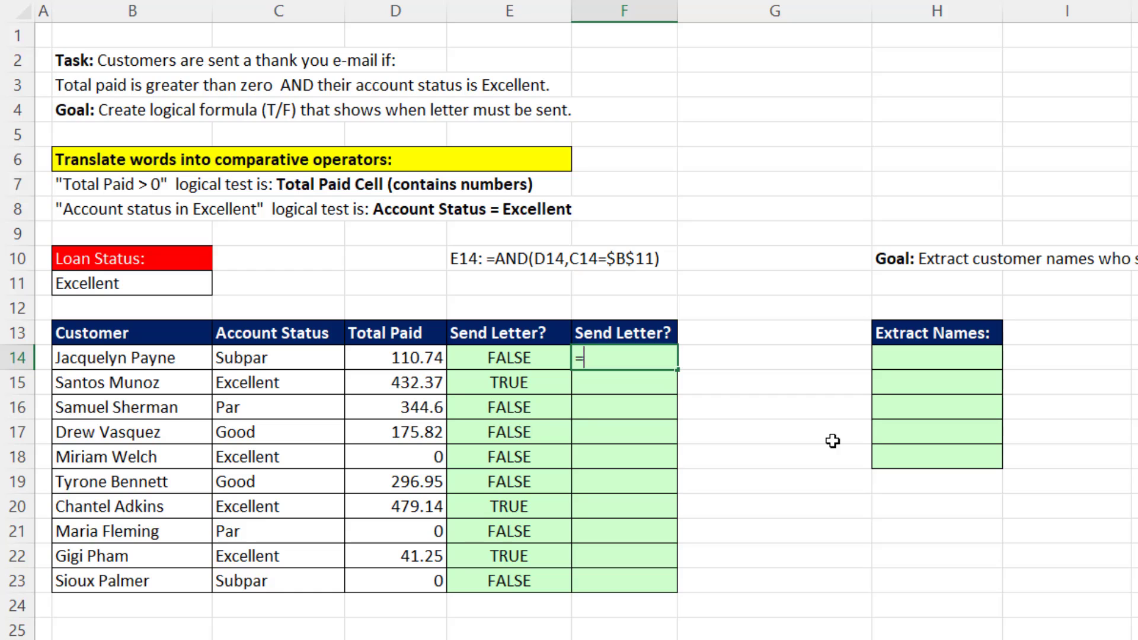
{"action": "key", "text": "Left"}
{"action": "key", "text": "Left"}
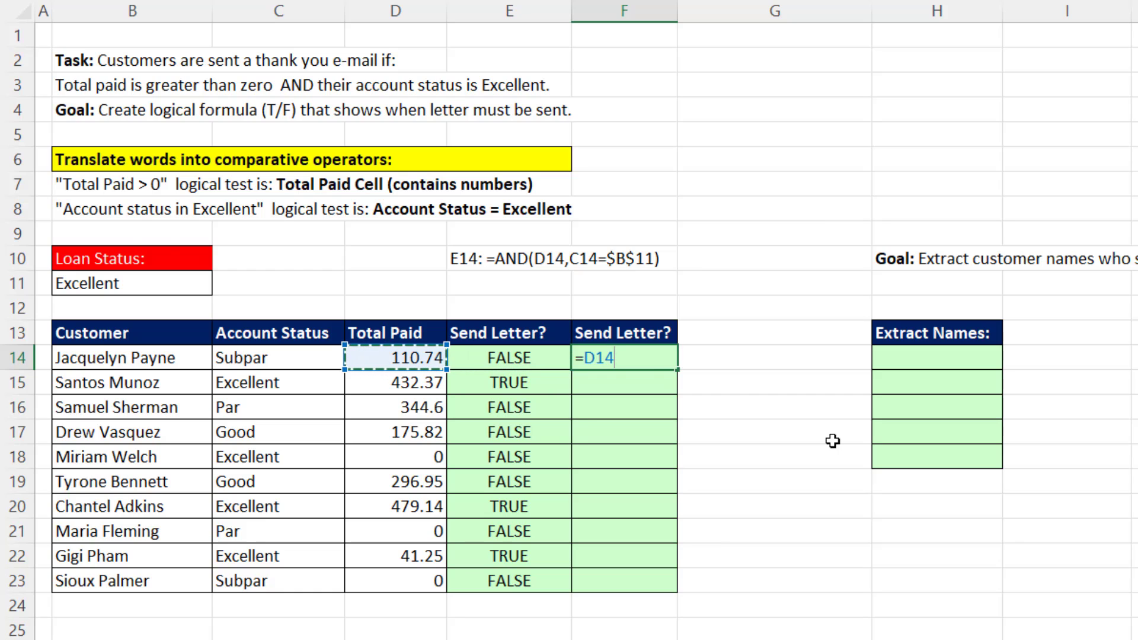
{"action": "key", "text": "ctrl+shift+Down"}
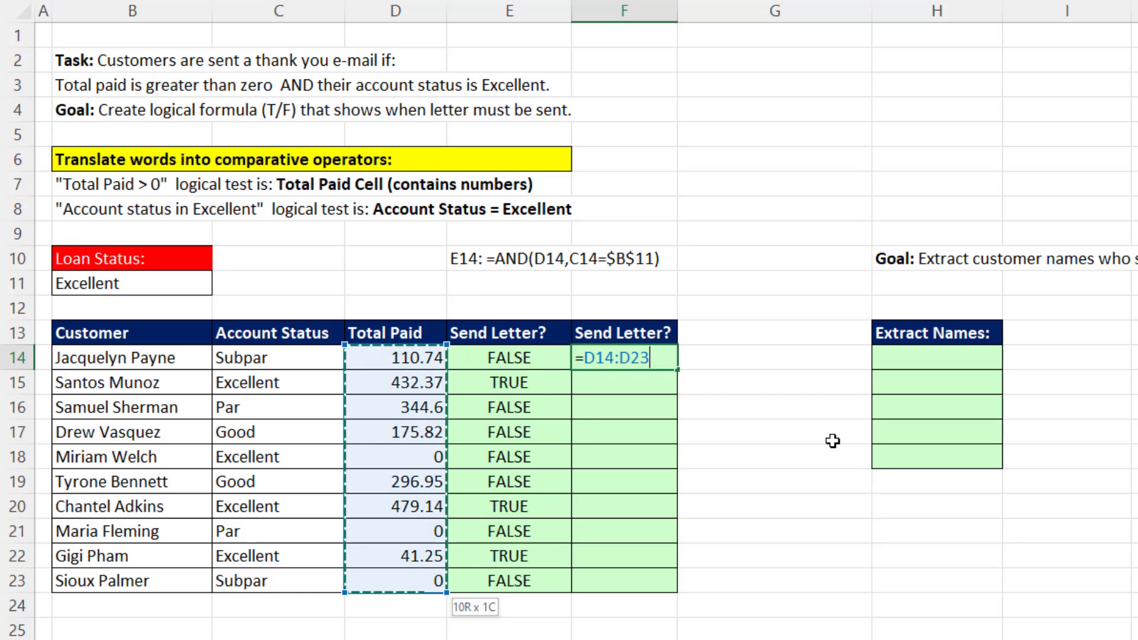
{"action": "type", "text": "*("}
{"action": "key", "text": "Left"}
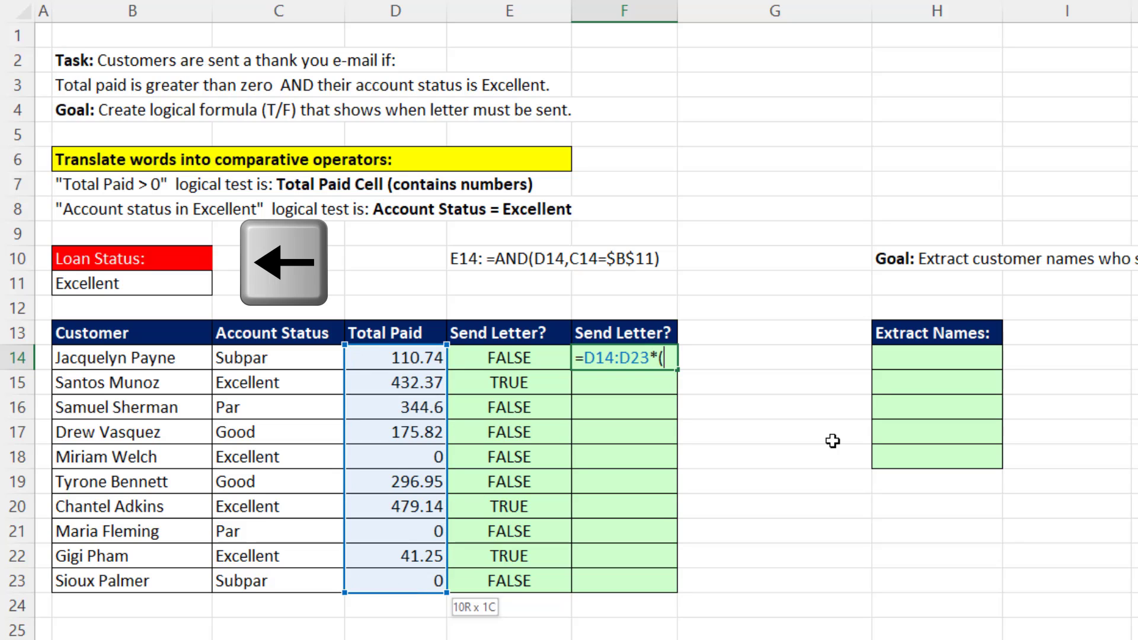
{"action": "key", "text": "Left"}
{"action": "key", "text": "Left"}
{"action": "key", "text": "ctrl+shift+Down"}
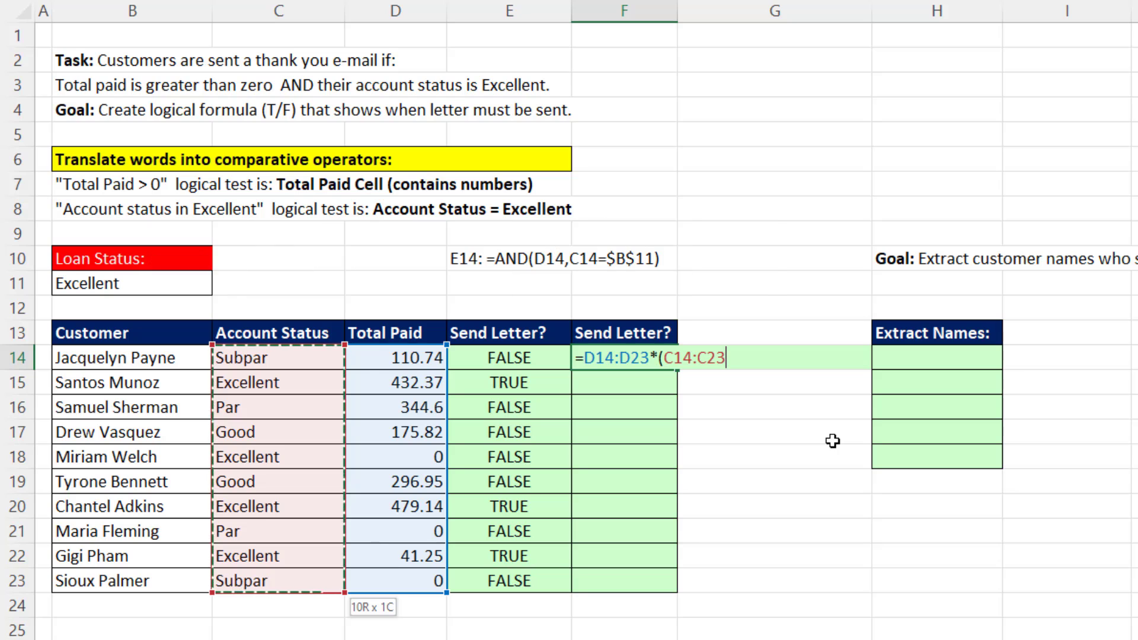
{"action": "type", "text": "="}
{"action": "key", "text": "Up"}
{"action": "key", "text": "Up"}
{"action": "key", "text": "Up"}
{"action": "key", "text": "Up"}
{"action": "key", "text": "Down"}
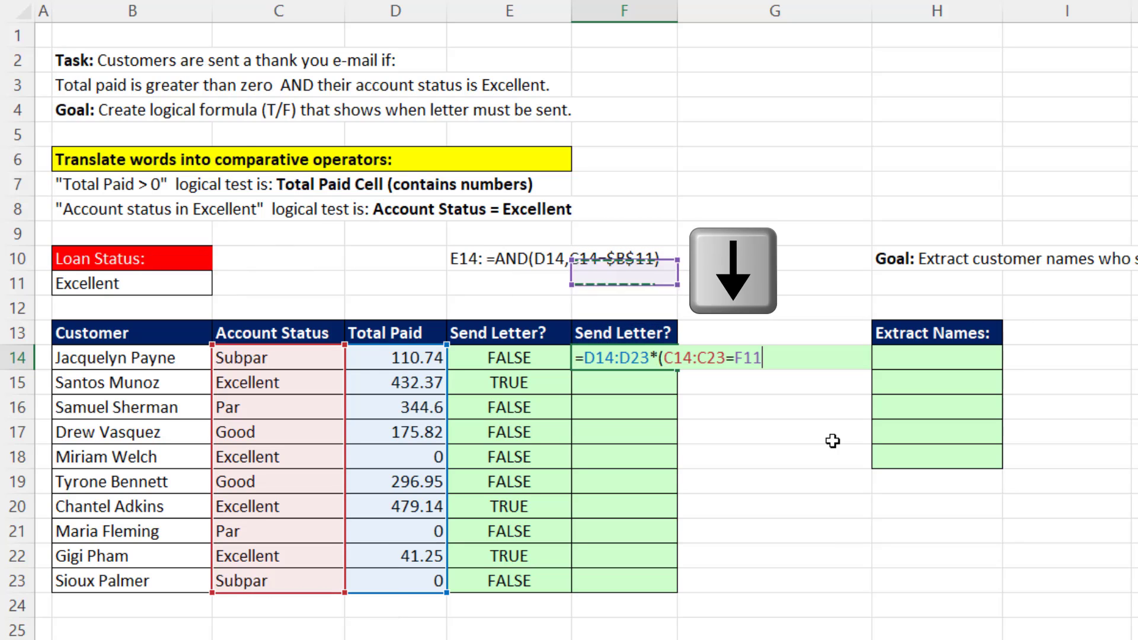
{"action": "key", "text": "Left"}
{"action": "key", "text": "ctrl+Left"}
{"action": "type", "text": ")"}
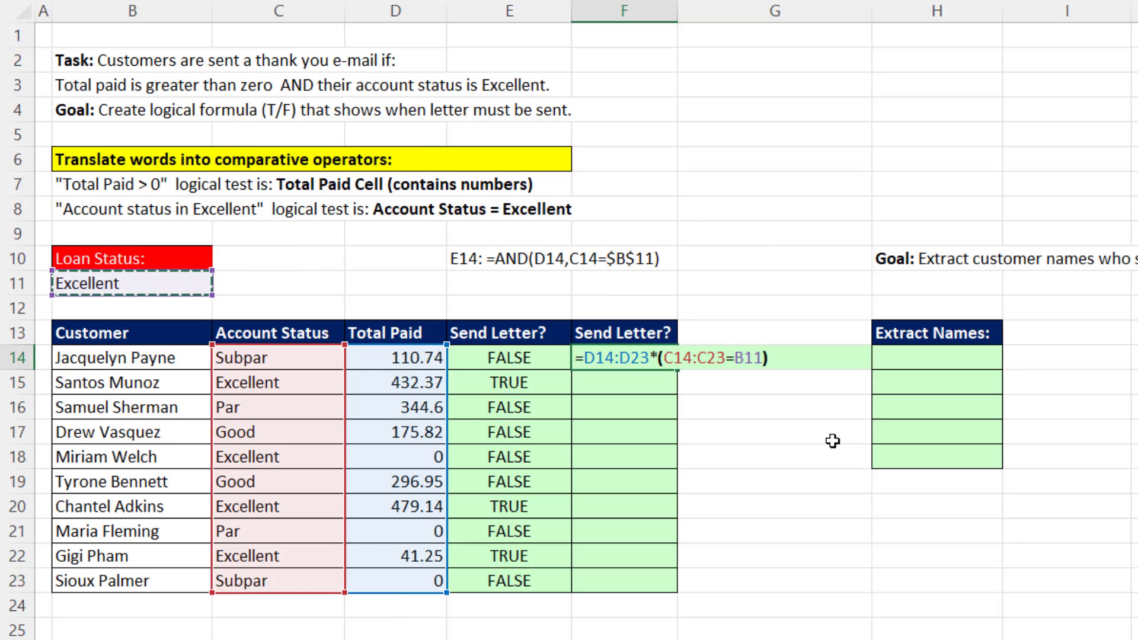
{"action": "key", "text": "Return"}
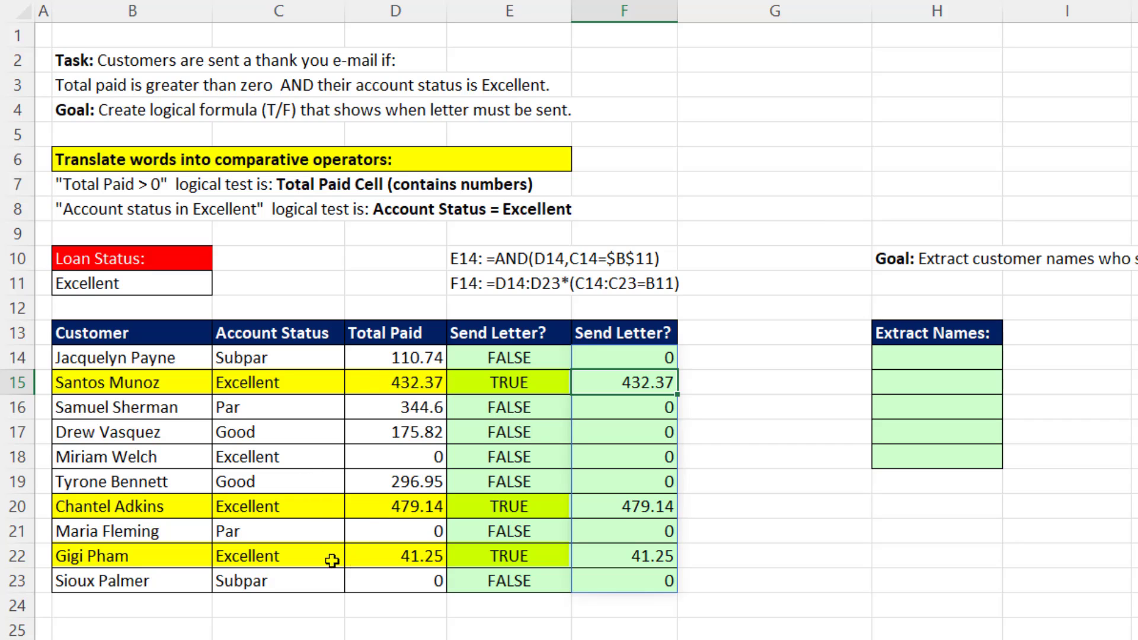
Try the F14 formula as =(D14:D23>0)*(C14:C23=B11), and undo the change.
{"action": "double_click", "coordinate": [651, 368]}
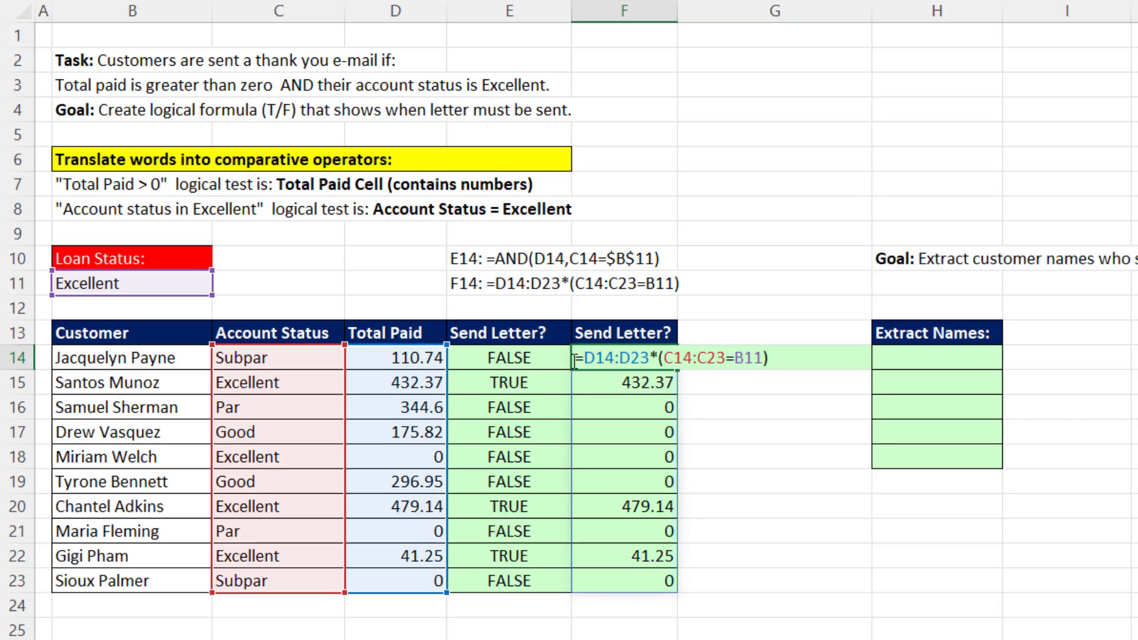
{"action": "type", "text": "("}
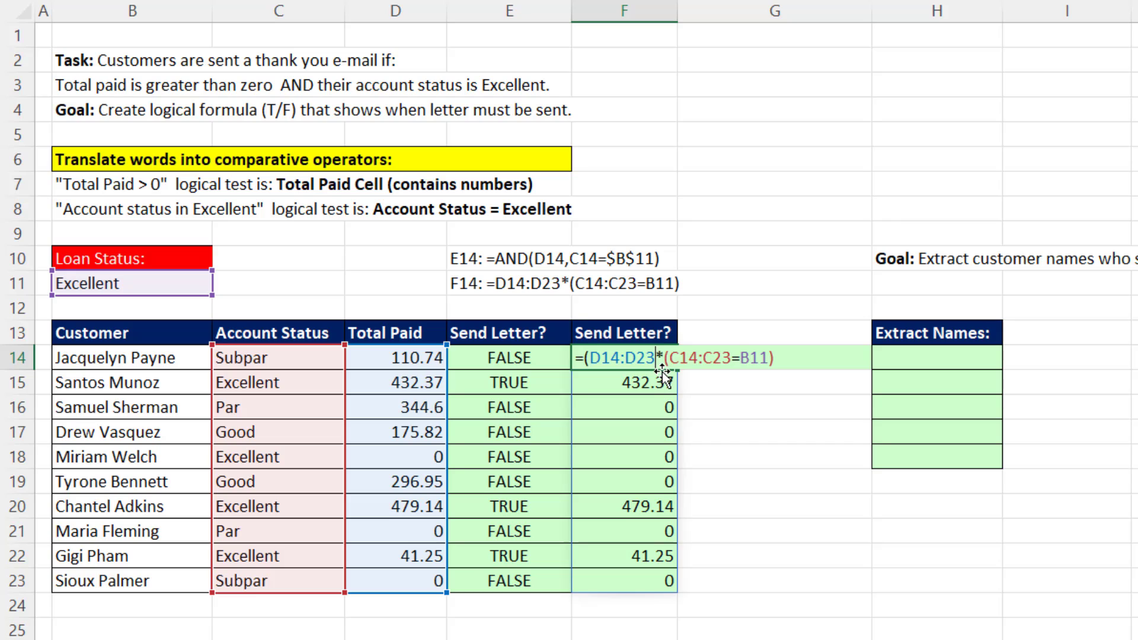
{"action": "type", "text": ">0)"}
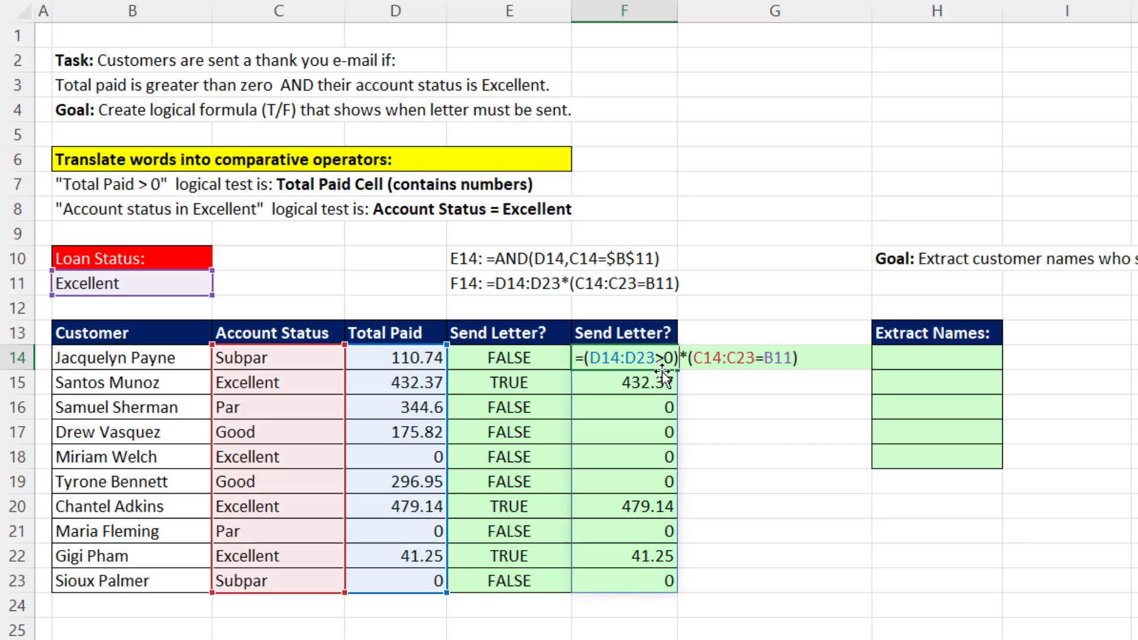
{"action": "key", "text": "Return"}
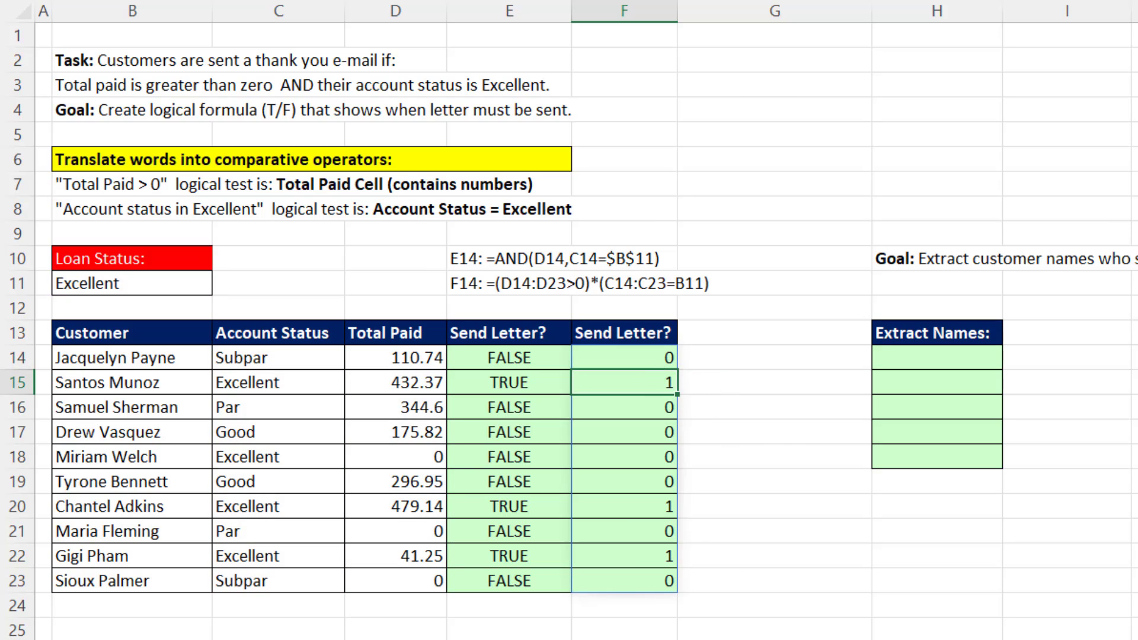
{"action": "key", "text": "ctrl+z"}
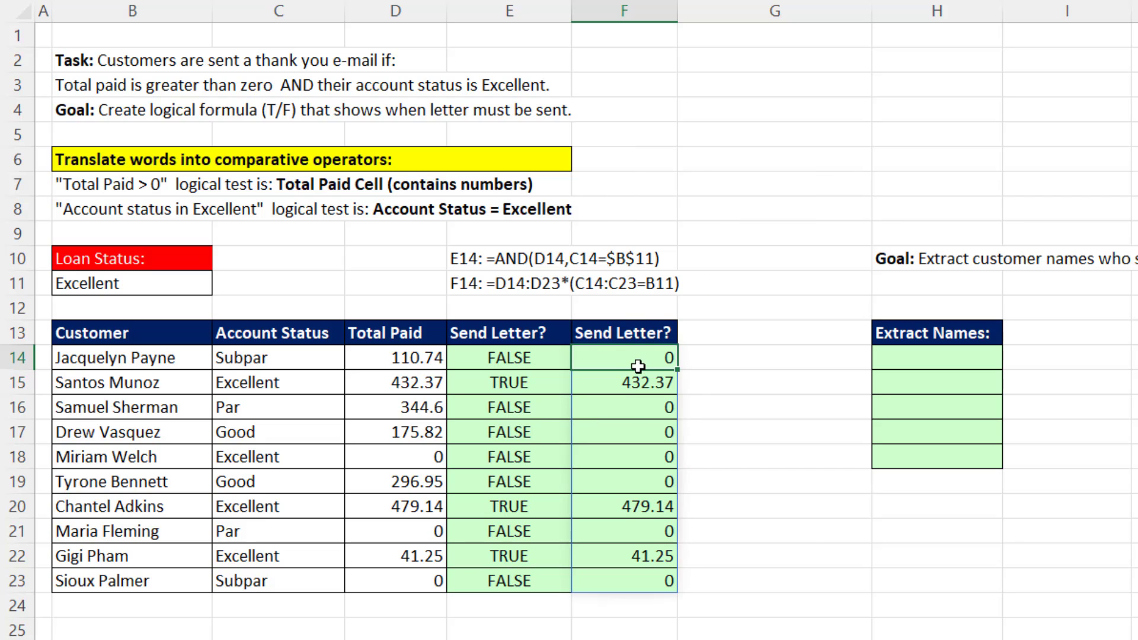
Copy the expression D14:D23*(C14:C23=B11) from the formula in F14, leaving the formula itself unedited.
{"action": "double_click", "coordinate": [633, 357]}
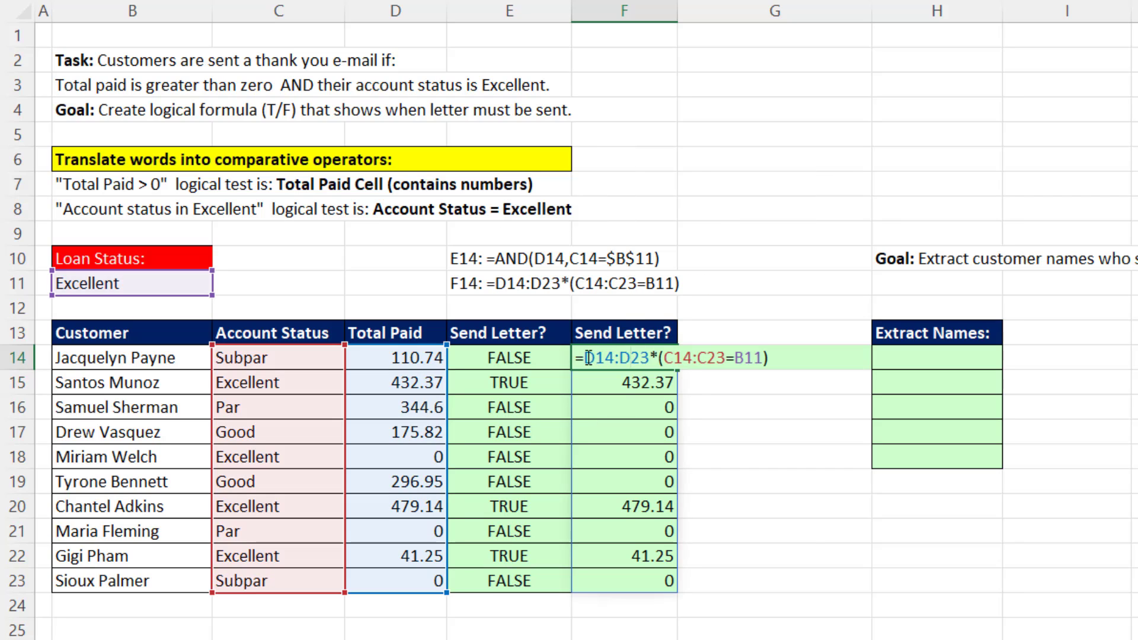
{"action": "left_click_drag", "start_coordinate": [586, 358], "coordinate": [776, 384]}
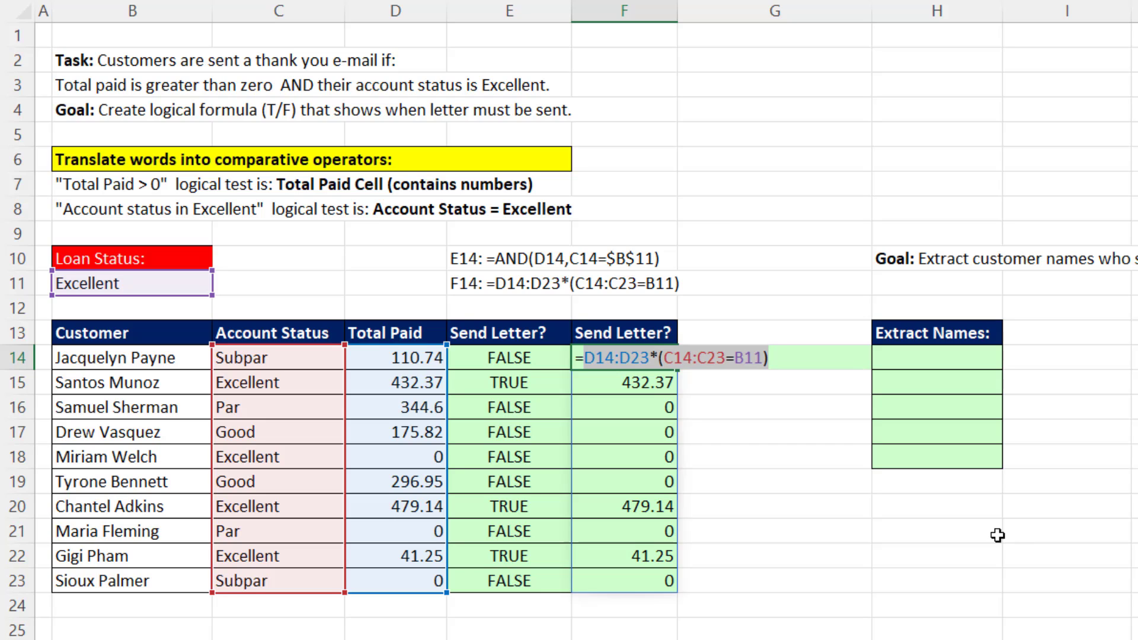
{"action": "key", "text": "ctrl+c"}
{"action": "key", "text": "Escape"}
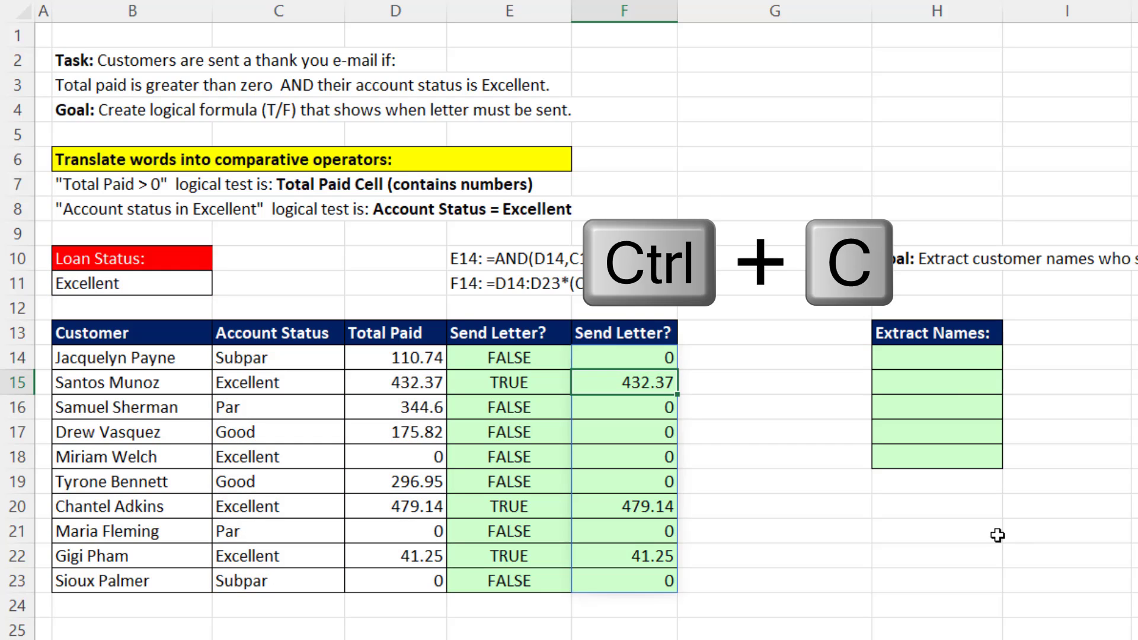
Enter =FILTER(B14:B23,D14:D23*(C14:C23=B11)) in H14 to extract the letter recipients' names, reusing the copied test.
{"action": "left_click", "coordinate": [970, 364]}
{"action": "type", "text": "=fil"}
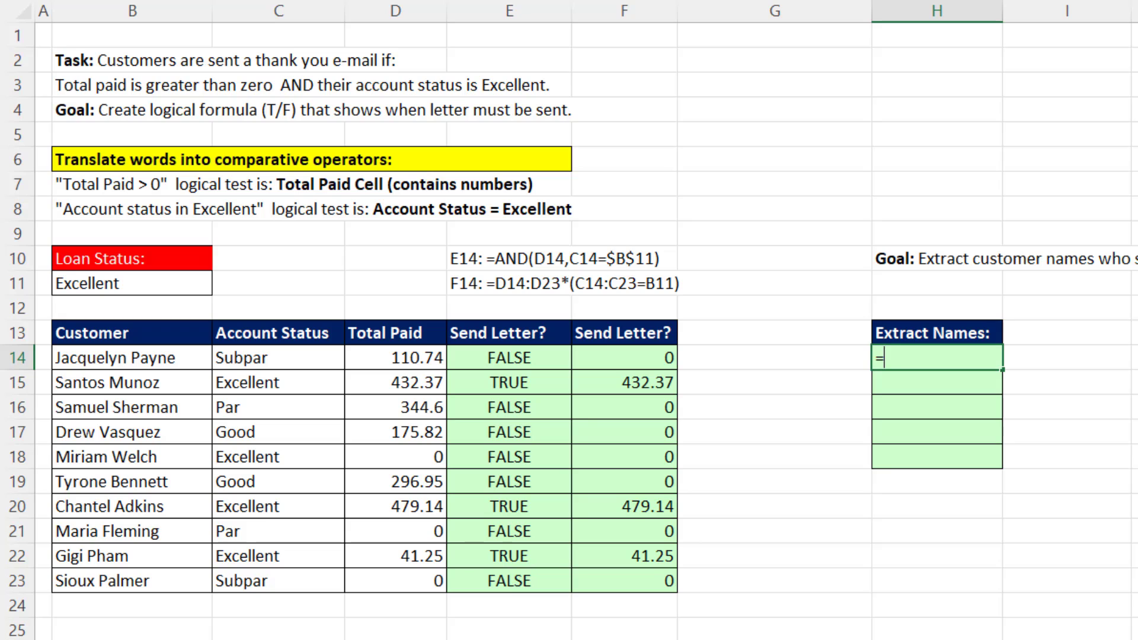
{"action": "key", "text": "Tab"}
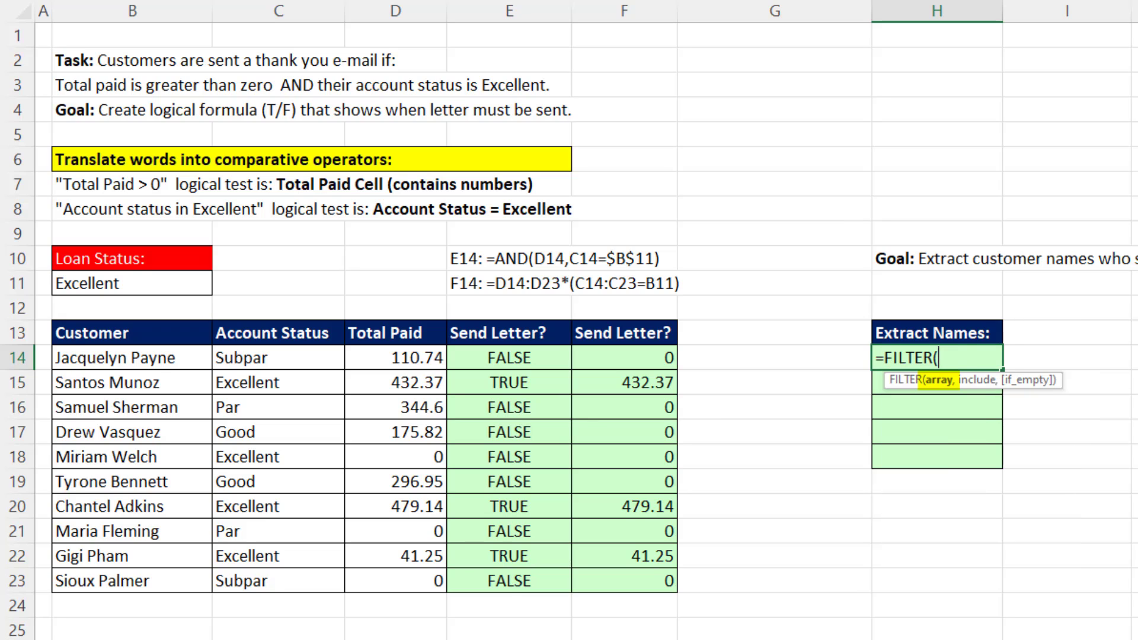
{"action": "left_click_drag", "start_coordinate": [159, 365], "coordinate": [214, 590]}
{"action": "type", "text": ","}
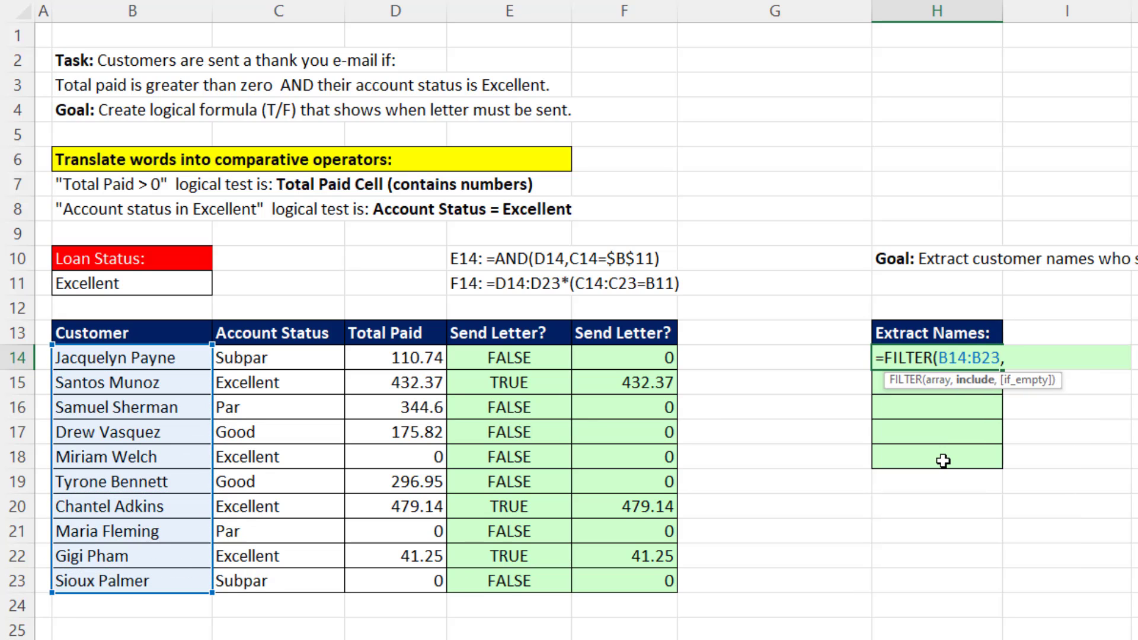
{"action": "key", "text": "ctrl+v"}
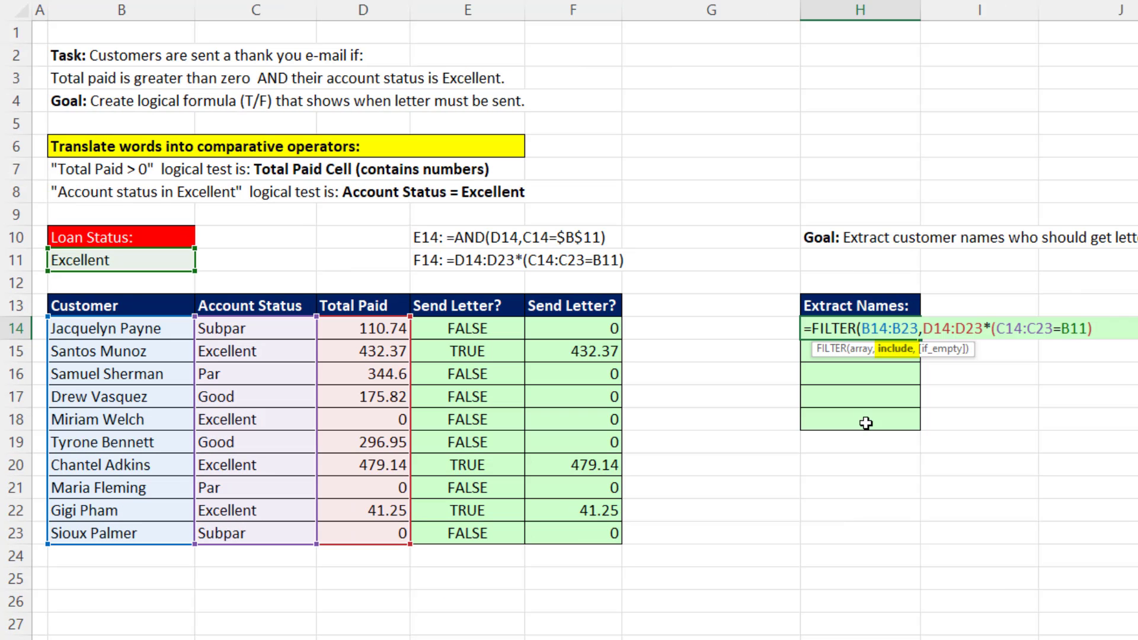
{"action": "type", "text": ")"}
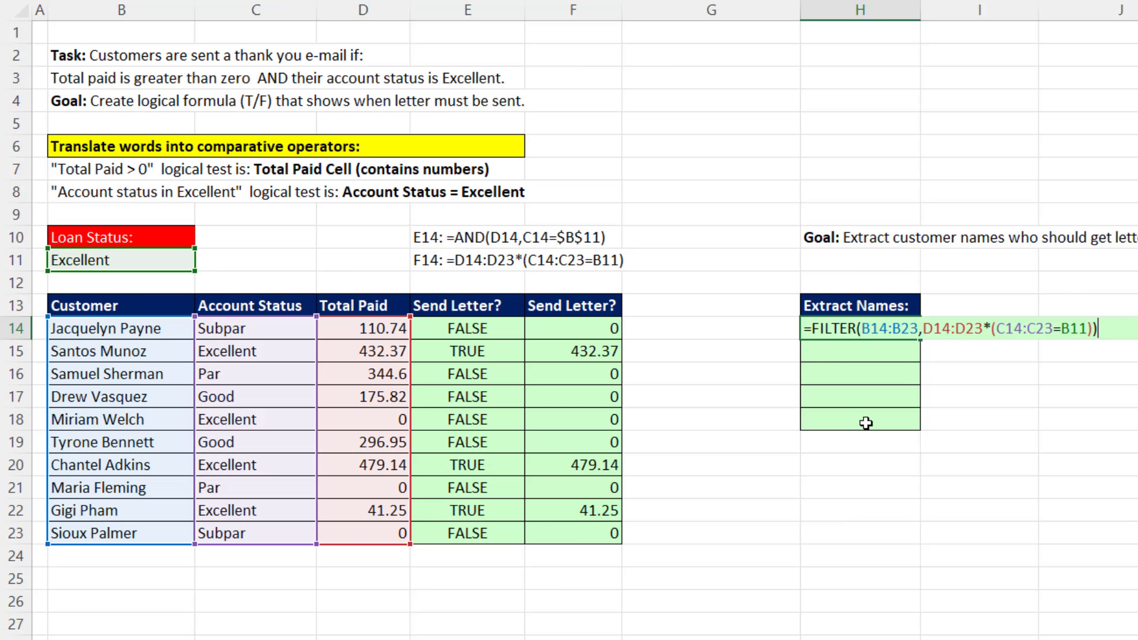
{"action": "key", "text": "Return"}
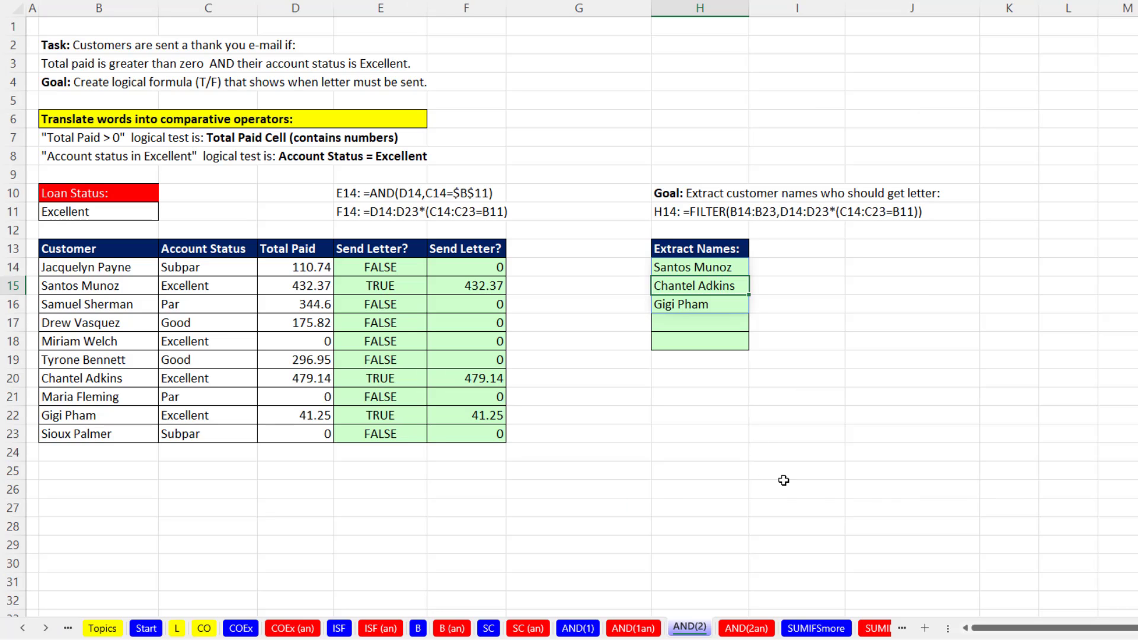
Open the SUMIFSmore worksheet and review its goals, criteria cells and sales records down to row 41.
{"action": "left_click", "coordinate": [792, 632]}
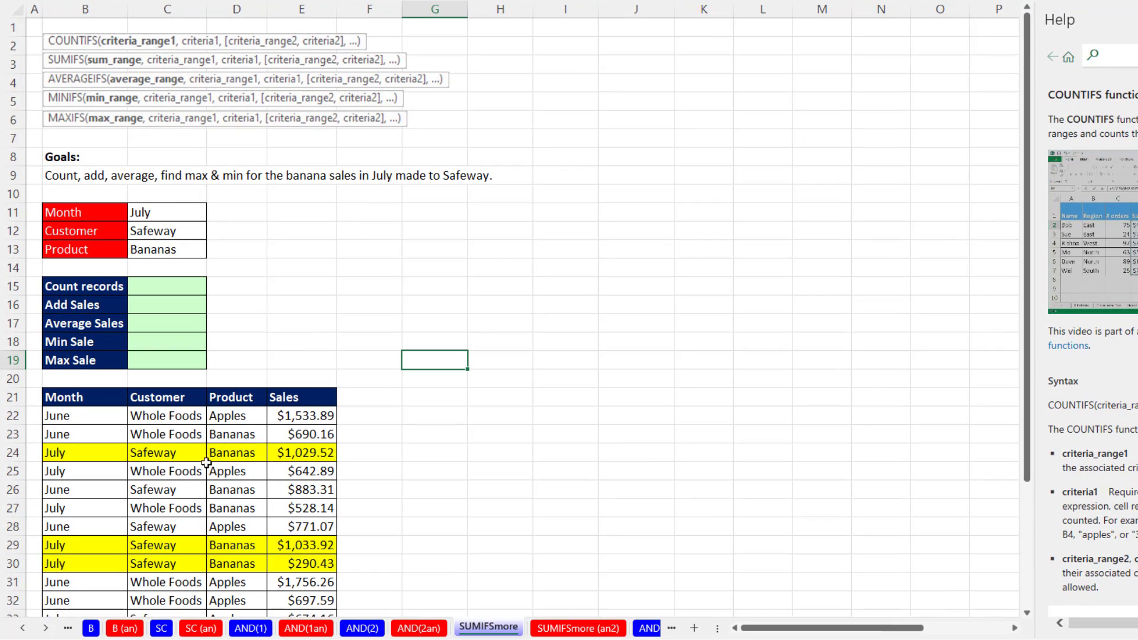
{"action": "scroll", "coordinate": [235, 421], "scroll_direction": "down", "scroll_amount": 2}
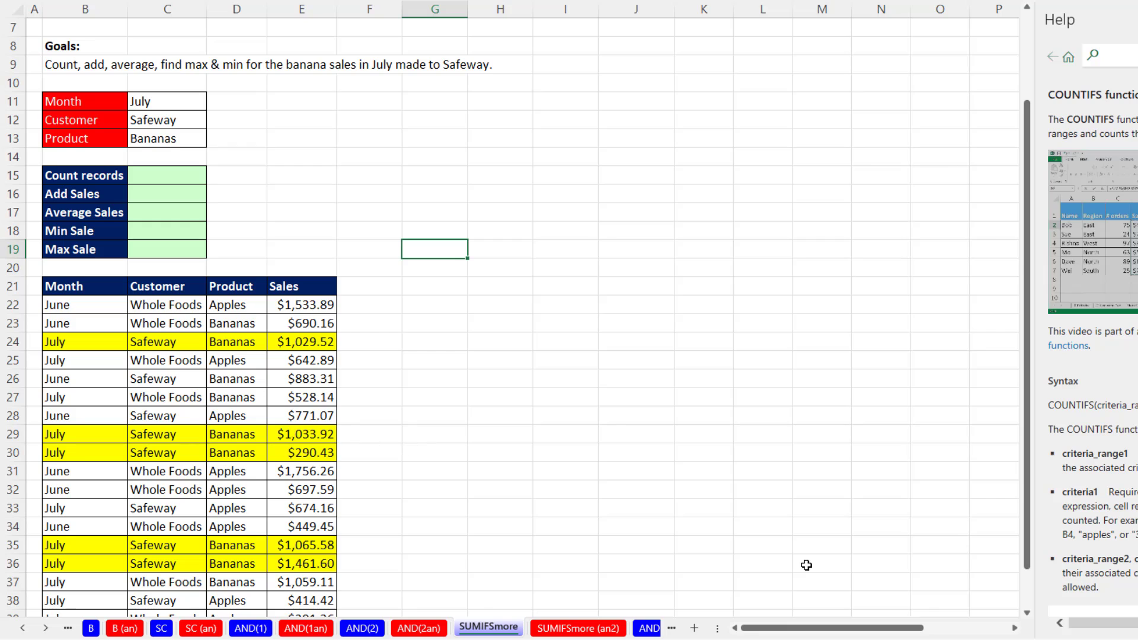
{"action": "left_click", "coordinate": [1027, 614]}
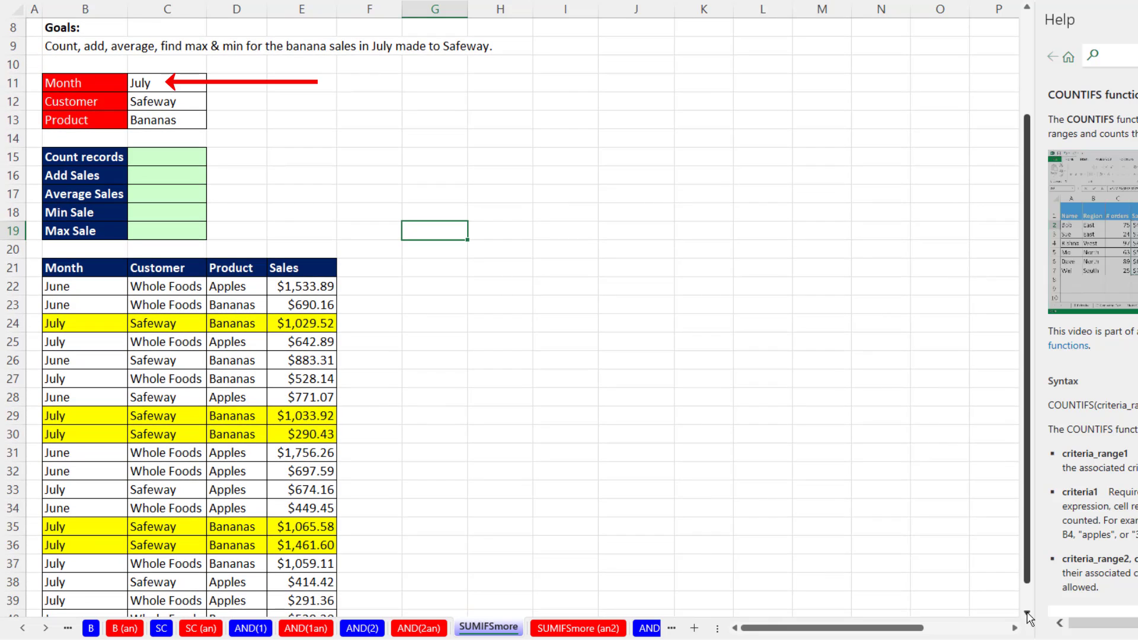
{"action": "left_click", "coordinate": [1027, 614]}
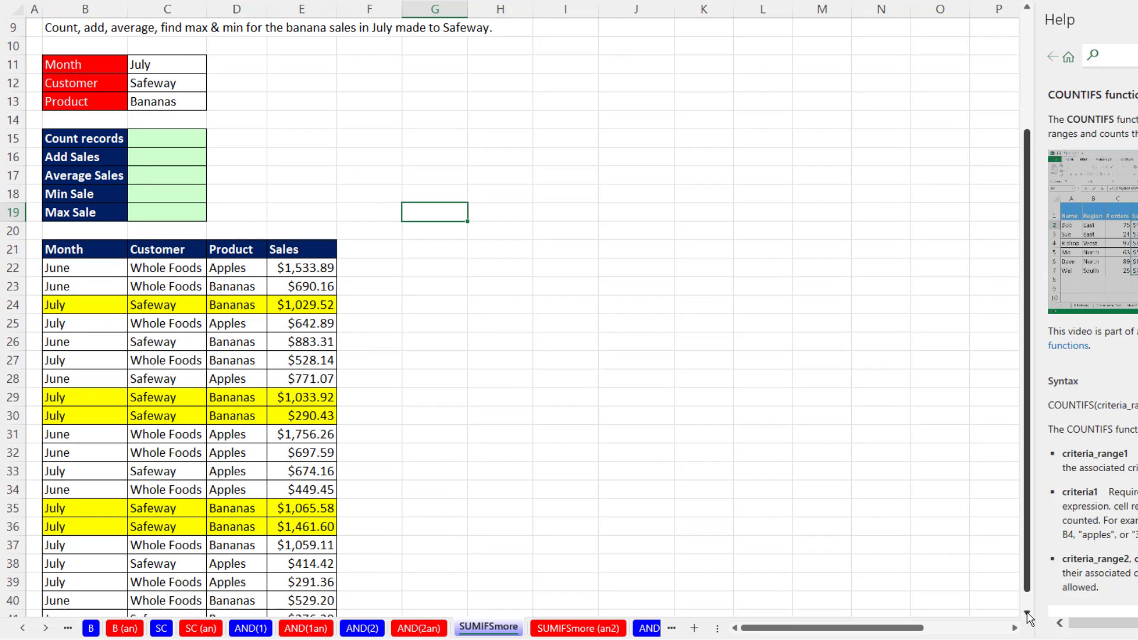
{"action": "left_click", "coordinate": [1027, 613]}
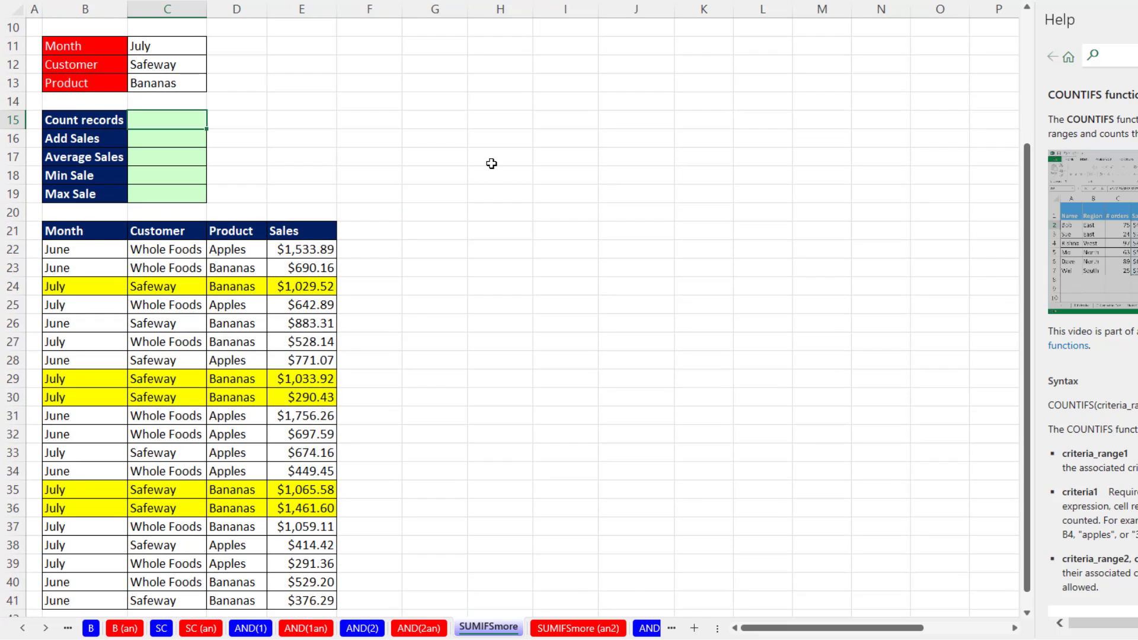
Start a COUNTIFS formula in C15 with the product range D22:D41 matched against the product criterion in C13.
{"action": "type", "text": "=countifs"}
{"action": "key", "text": "Tab"}
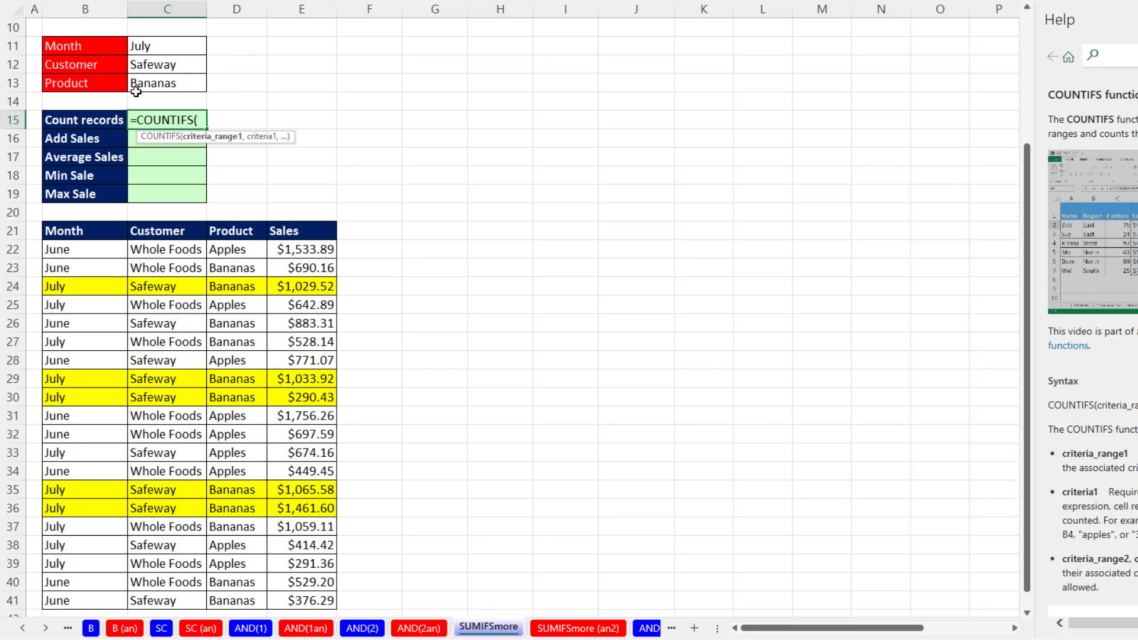
{"action": "left_click_drag", "start_coordinate": [232, 253], "coordinate": [243, 595]}
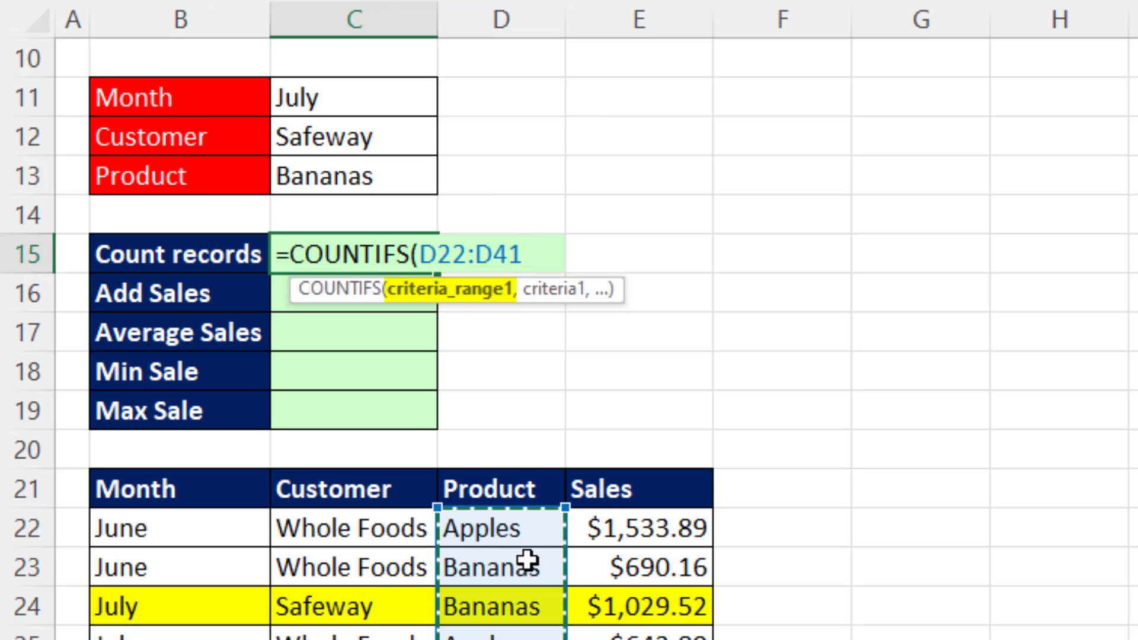
{"action": "type", "text": ","}
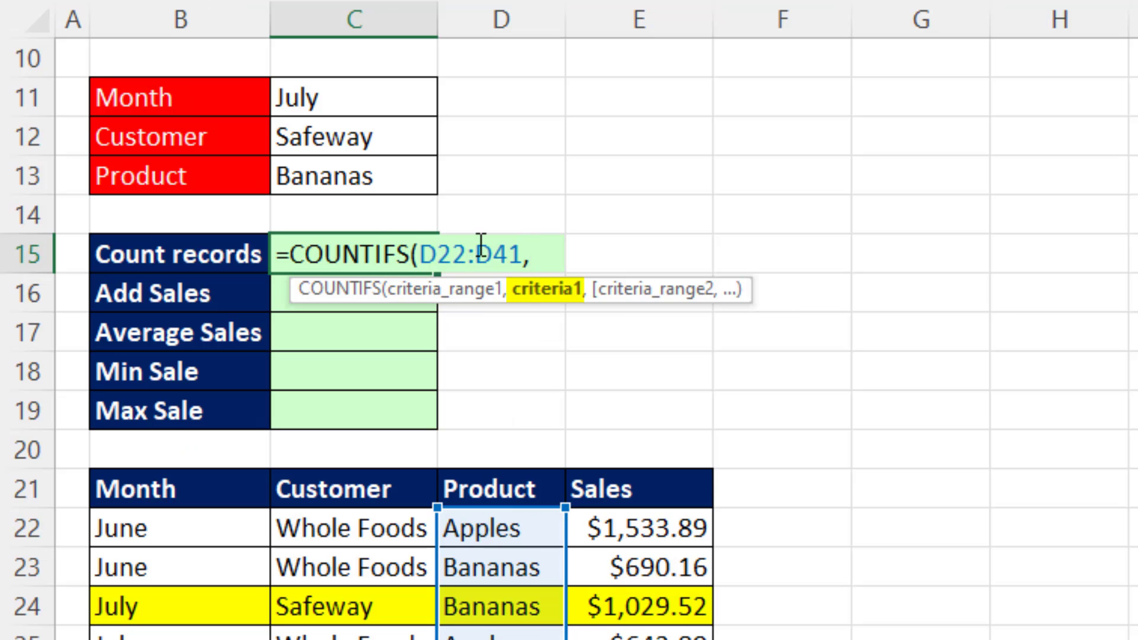
{"action": "left_click", "coordinate": [389, 176]}
{"action": "type", "text": ","}
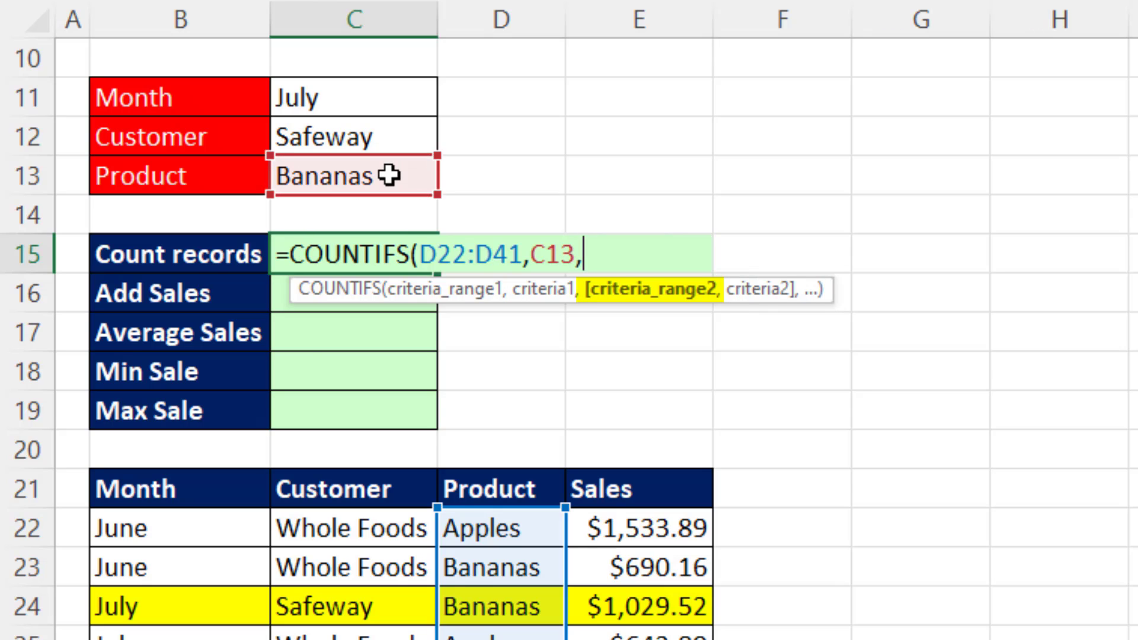
Extend the C15 COUNTIFS with the month pair B22:B41,C11 and the customer pair C22:C41,C12, and close the parenthesis.
{"action": "left_click_drag", "start_coordinate": [188, 523], "coordinate": [178, 639]}
{"action": "type", "text": ","}
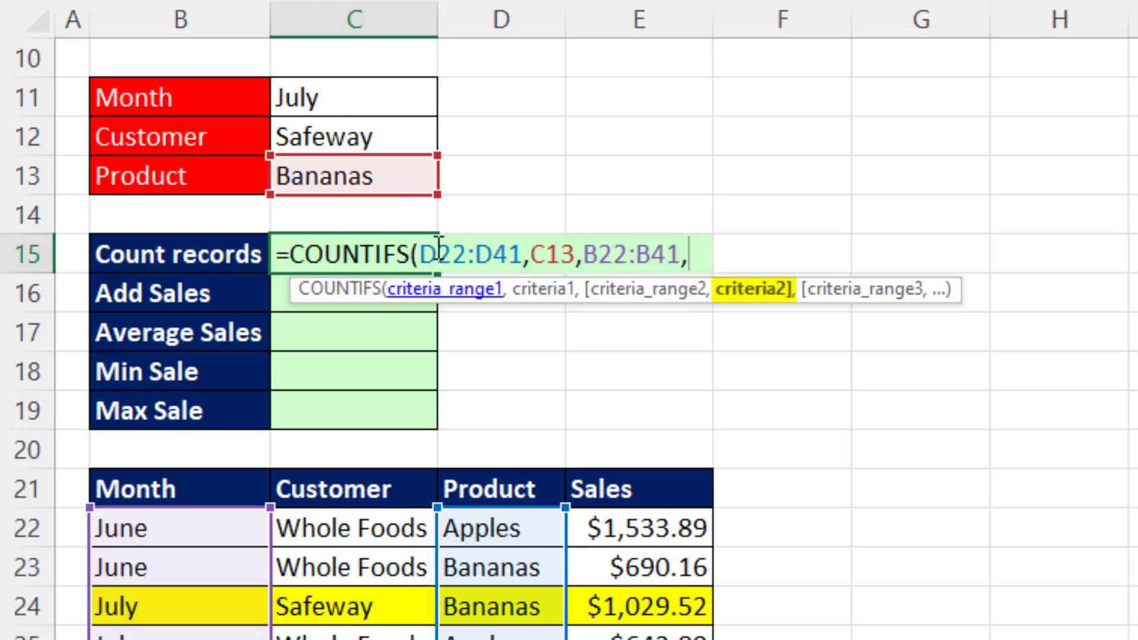
{"action": "left_click", "coordinate": [351, 107]}
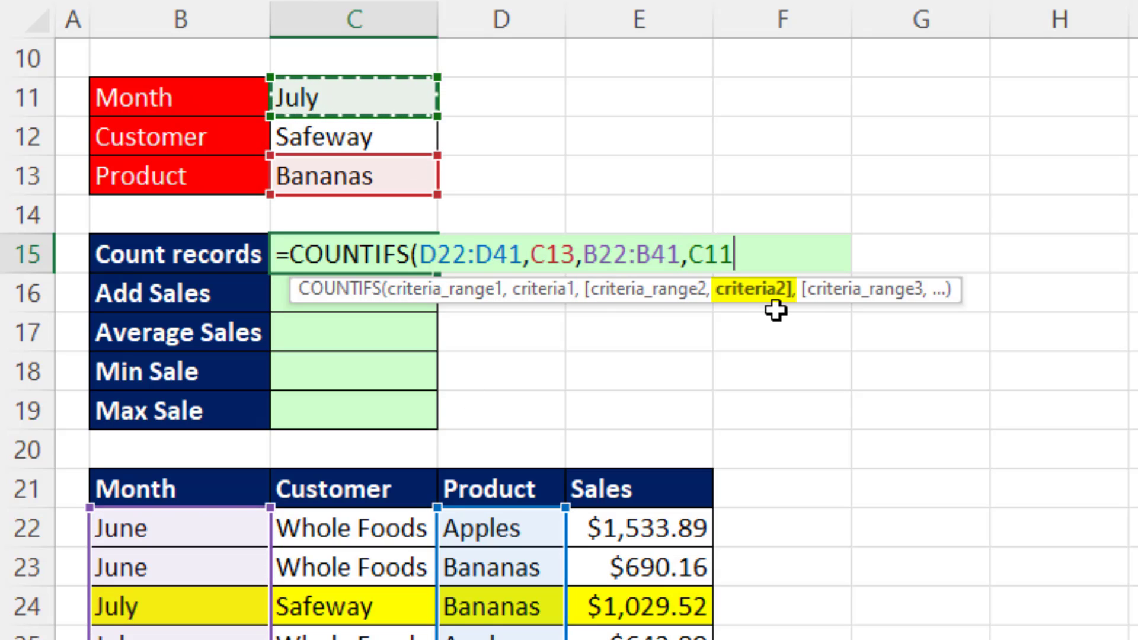
{"action": "type", "text": ","}
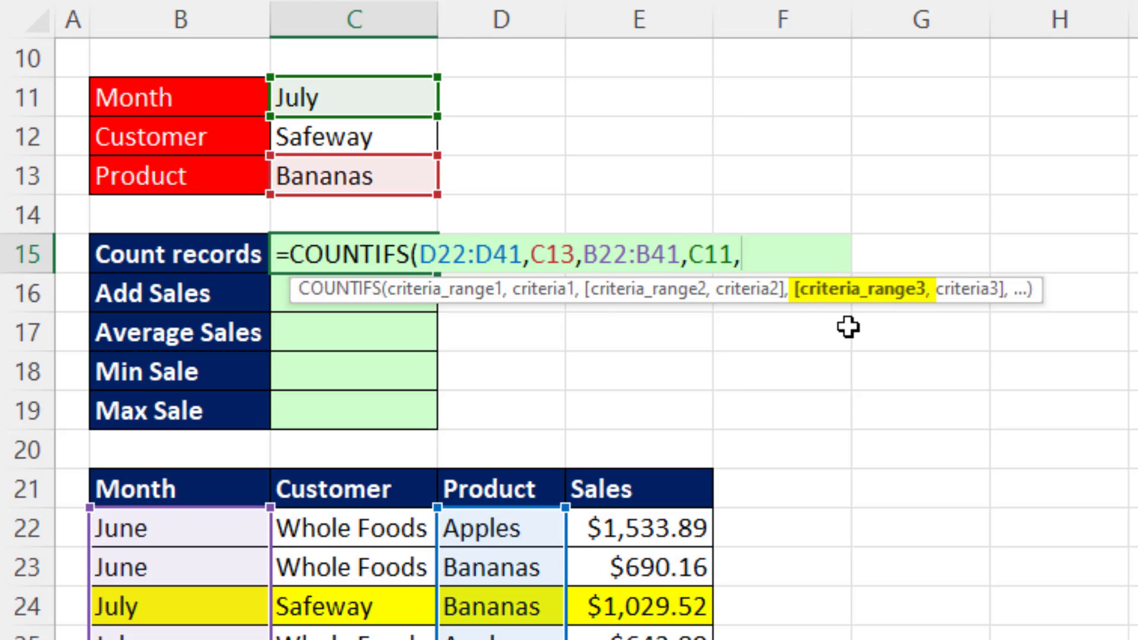
{"action": "left_click_drag", "start_coordinate": [354, 527], "coordinate": [356, 639]}
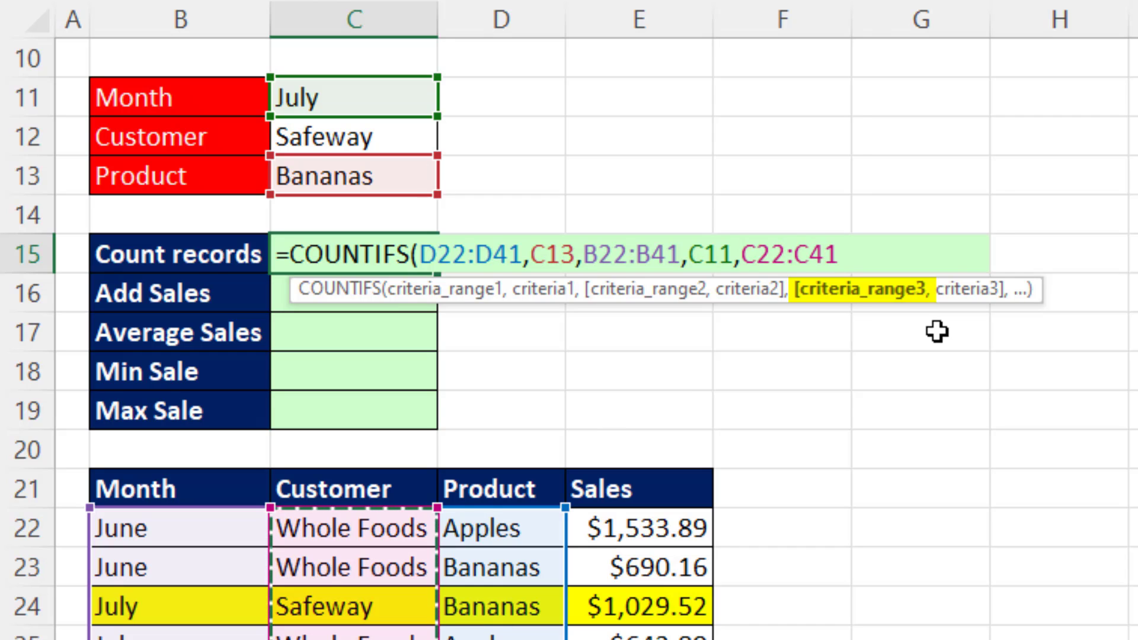
{"action": "type", "text": ","}
{"action": "left_click", "coordinate": [358, 138]}
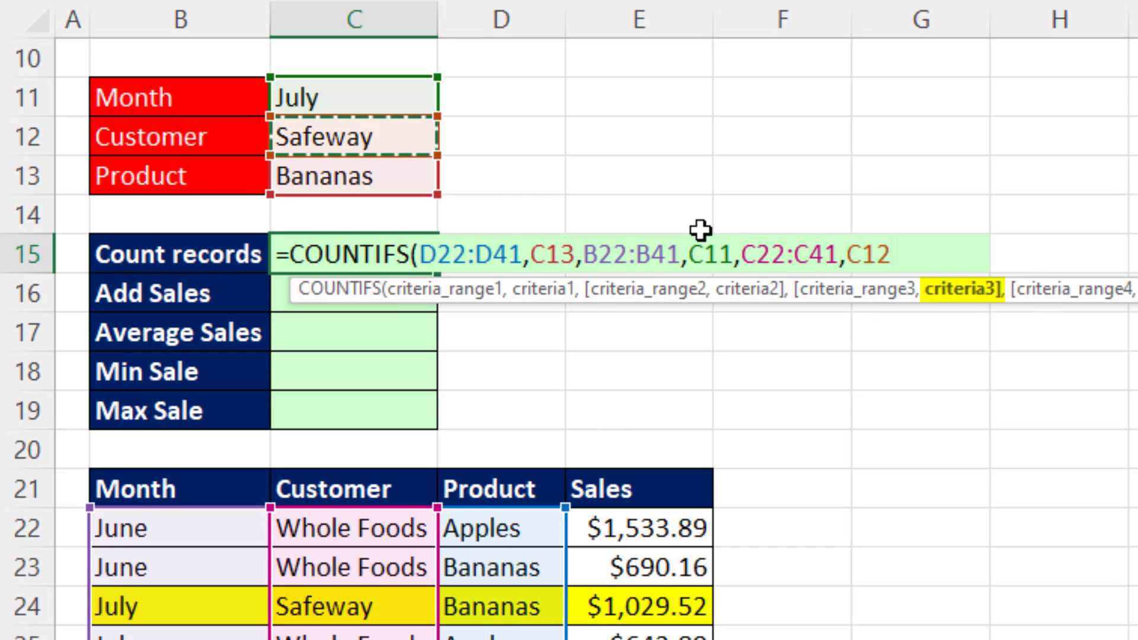
{"action": "type", "text": ")"}
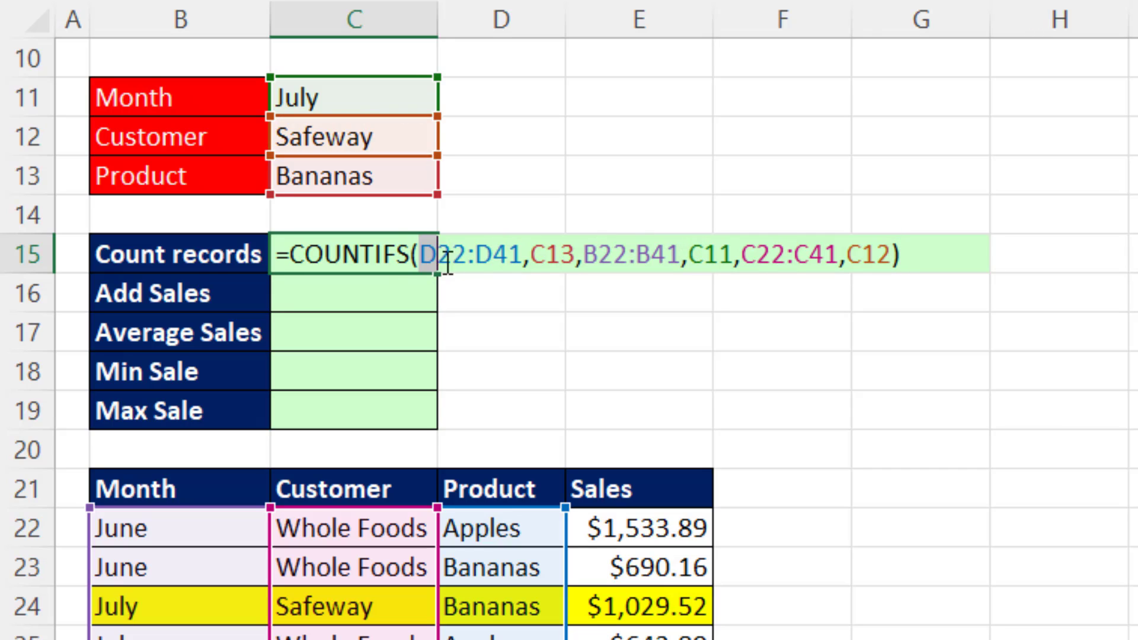
Copy the arguments D22:D41,C13,B22:B41,C11,C22:C41,C12) from the C15 formula and enter the COUNTIFS formula.
{"action": "left_click_drag", "start_coordinate": [419, 255], "coordinate": [900, 255]}
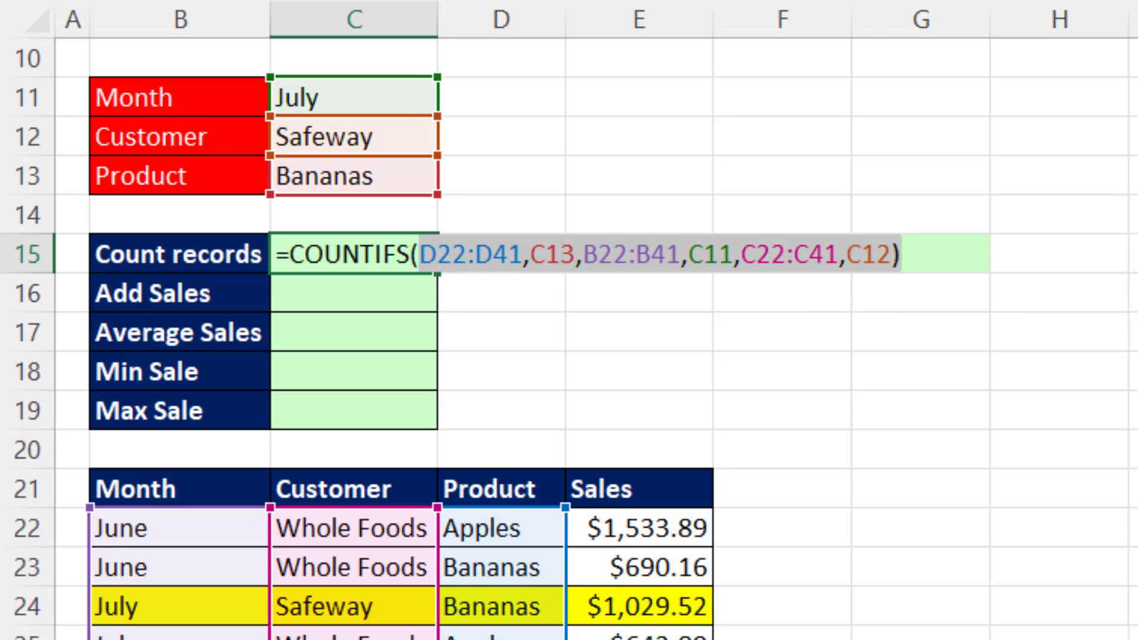
{"action": "key", "text": "ctrl+c"}
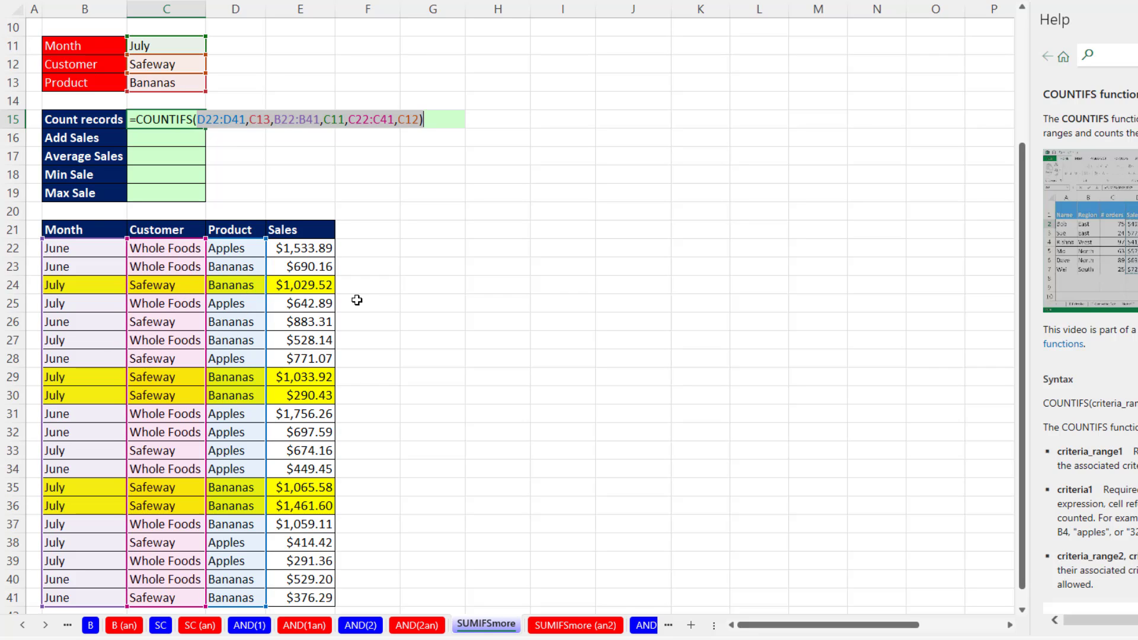
{"action": "key", "text": "Return"}
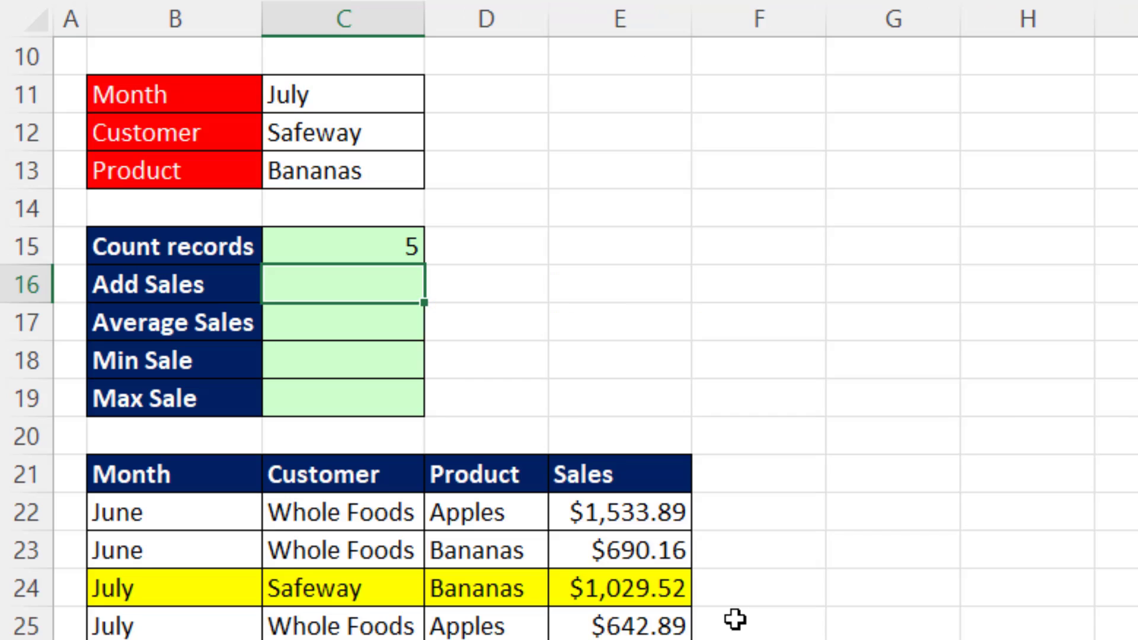
Build a SUMIFS formula in C16 with E22:E41 as the sum range, followed by the copied COUNTIFS criteria arguments.
{"action": "type", "text": "=sumifs"}
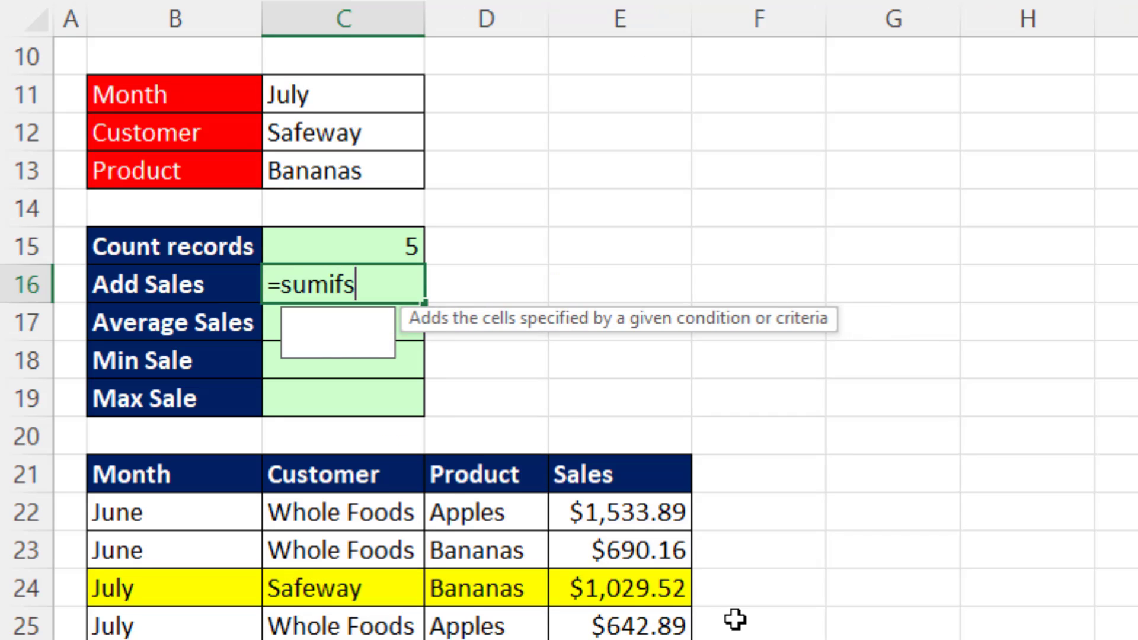
{"action": "key", "text": "Tab"}
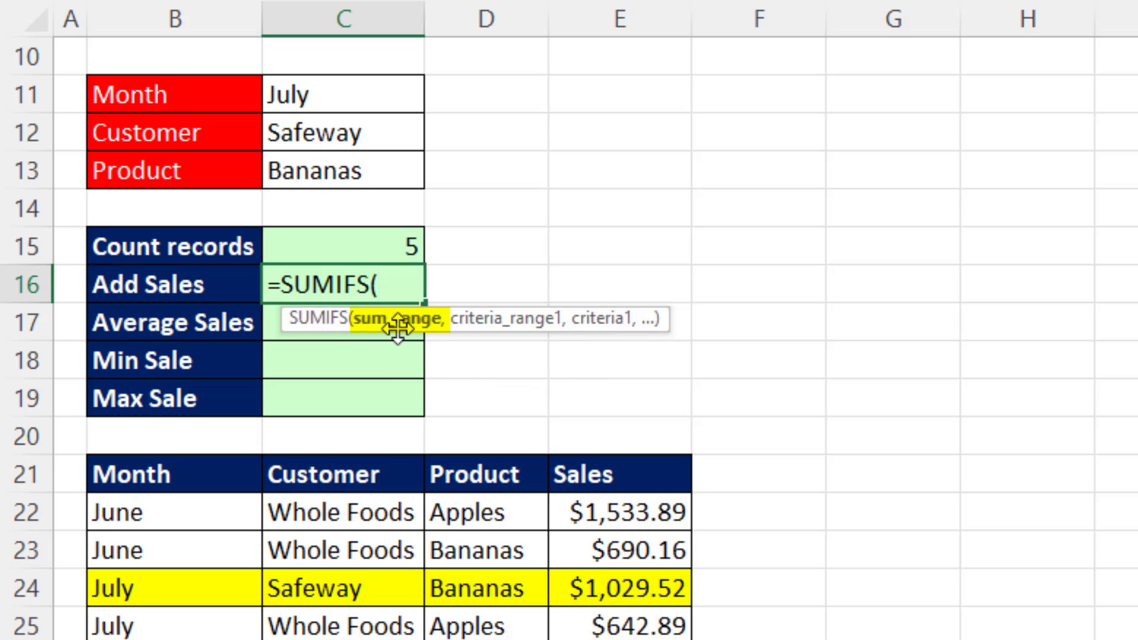
{"action": "left_click_drag", "start_coordinate": [646, 513], "coordinate": [646, 639]}
{"action": "type", "text": ","}
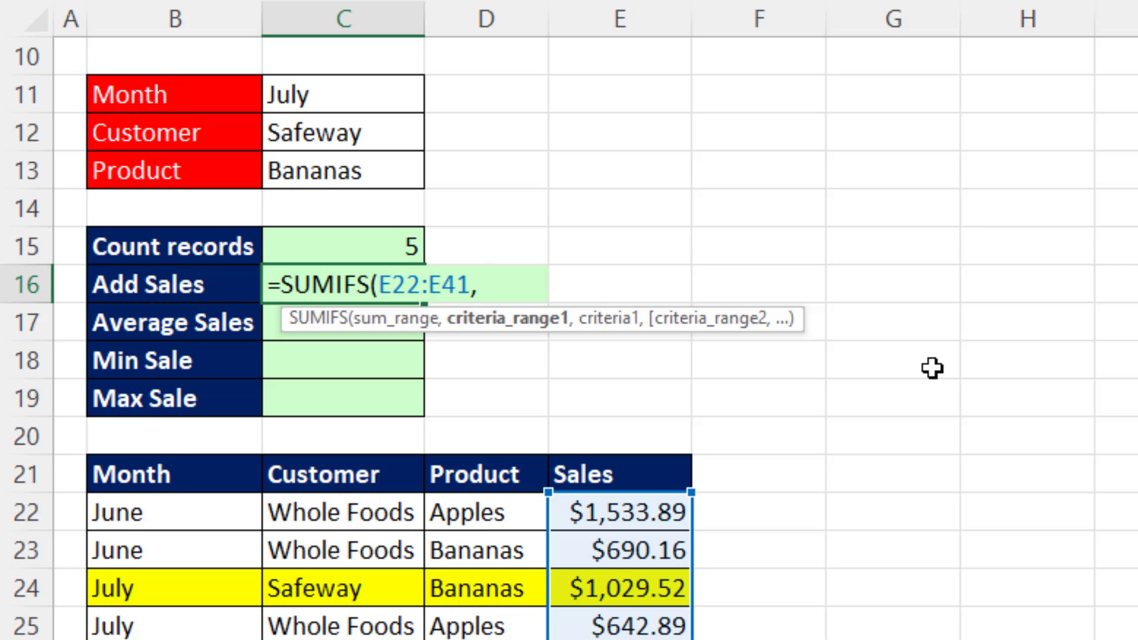
{"action": "key", "text": "ctrl+v"}
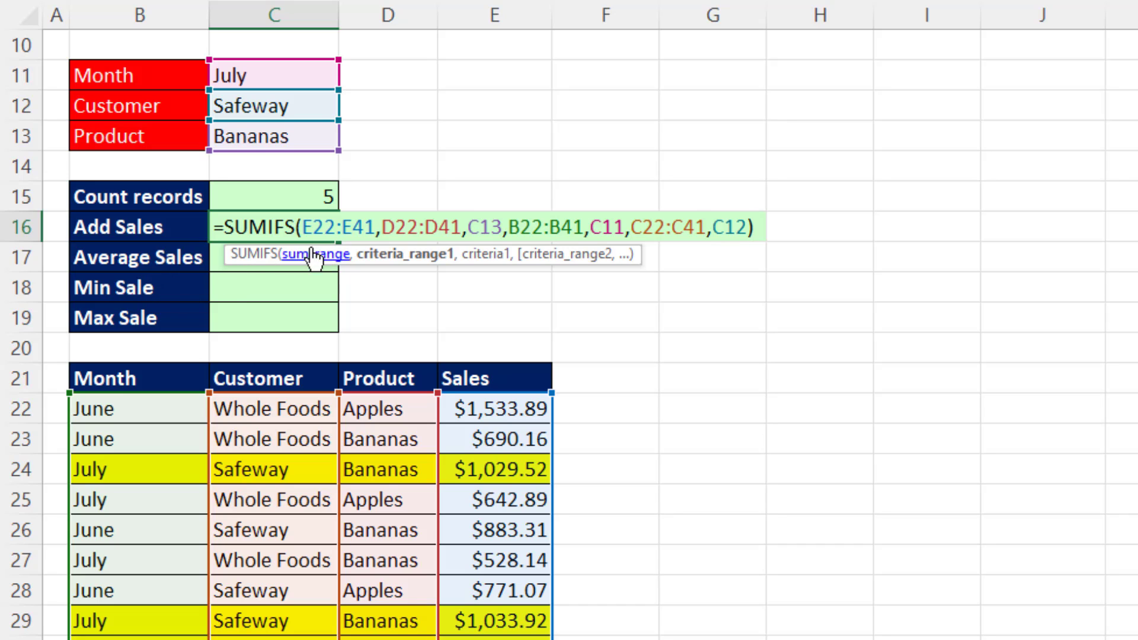
Copy all the SUMIFS arguments from E22:E41 through the closing parenthesis and enter the formula in C16.
{"action": "left_click_drag", "start_coordinate": [302, 226], "coordinate": [759, 259]}
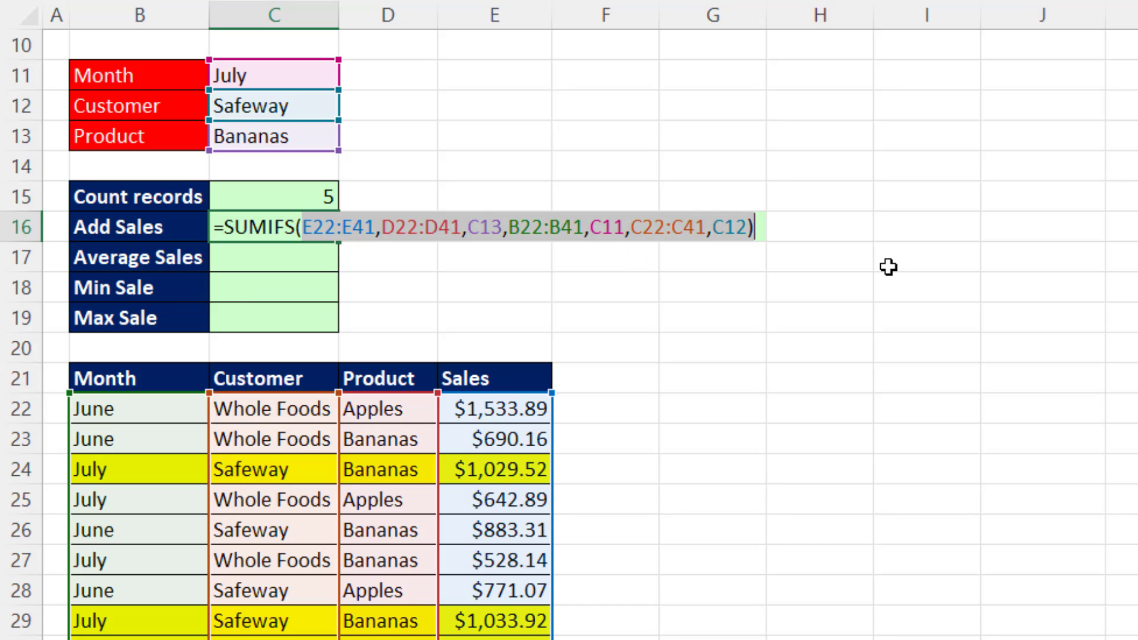
{"action": "key", "text": "ctrl+c"}
{"action": "key", "text": "Return"}
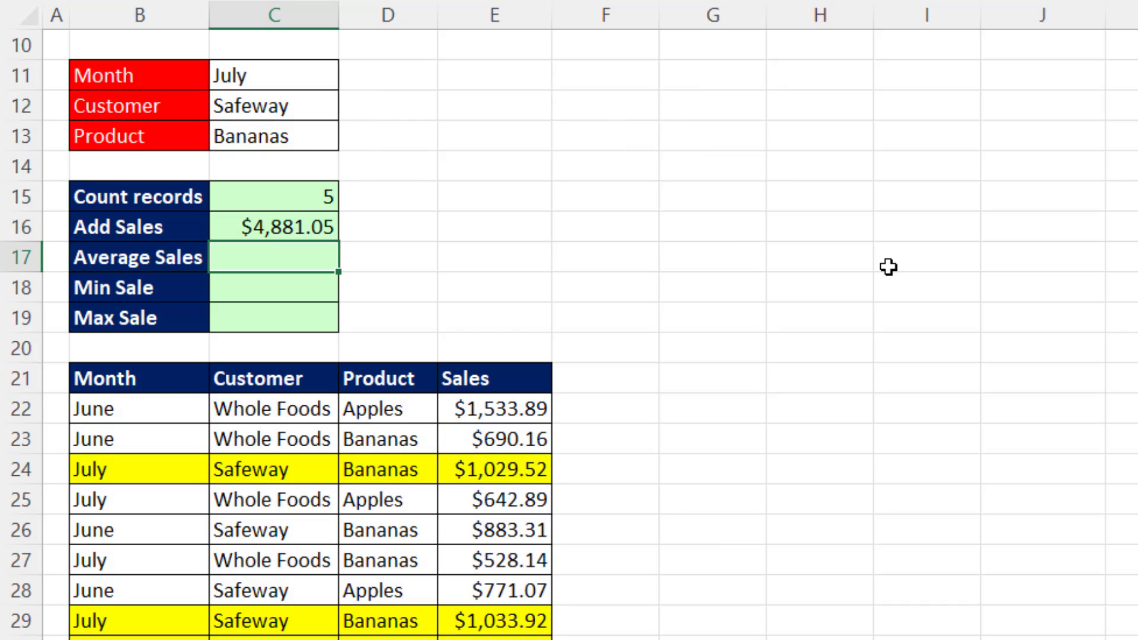
Enter an AVERAGEIFS formula in C17 for the average sale, reusing the arguments copied from the SUMIFS formula.
{"action": "type", "text": "=aver"}
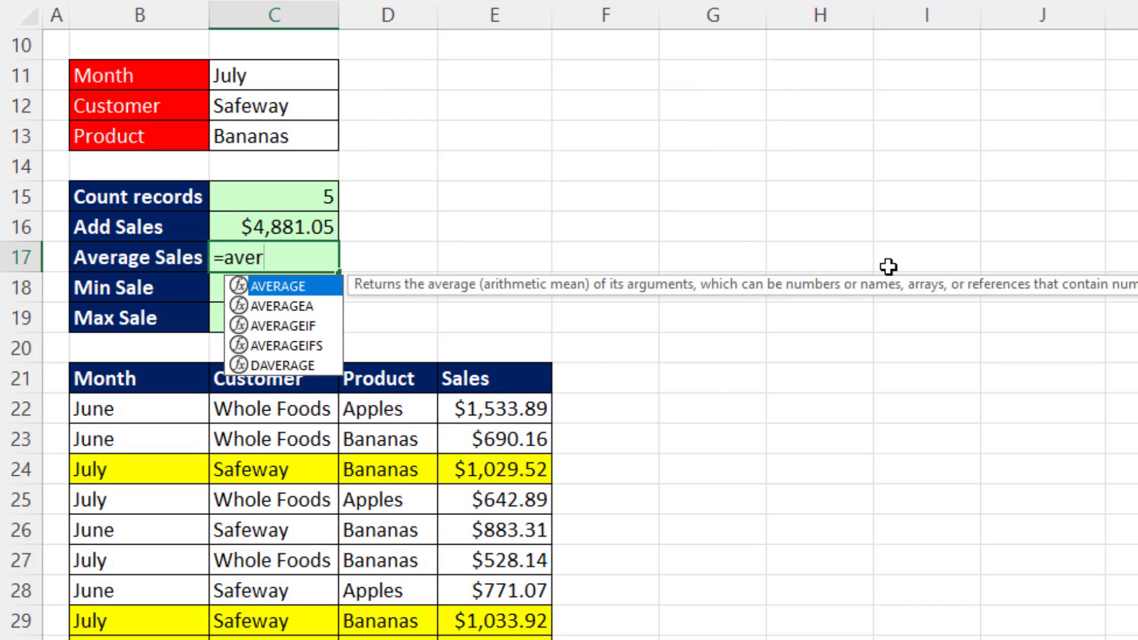
{"action": "key", "text": "Down"}
{"action": "key", "text": "Down"}
{"action": "key", "text": "Down"}
{"action": "key", "text": "Tab"}
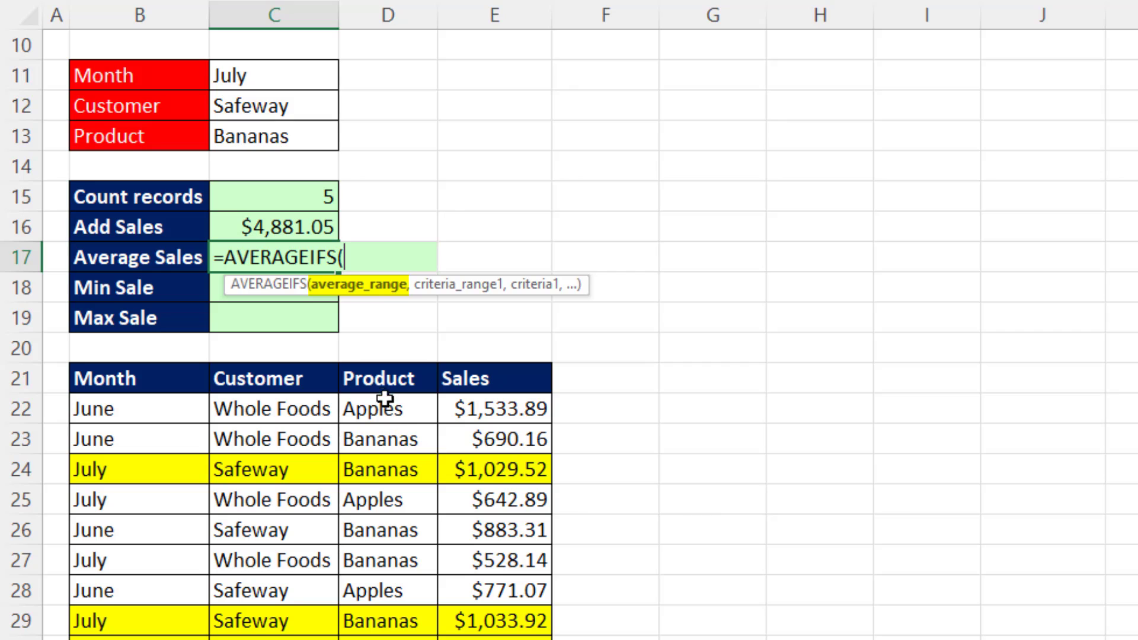
{"action": "key", "text": "ctrl+v"}
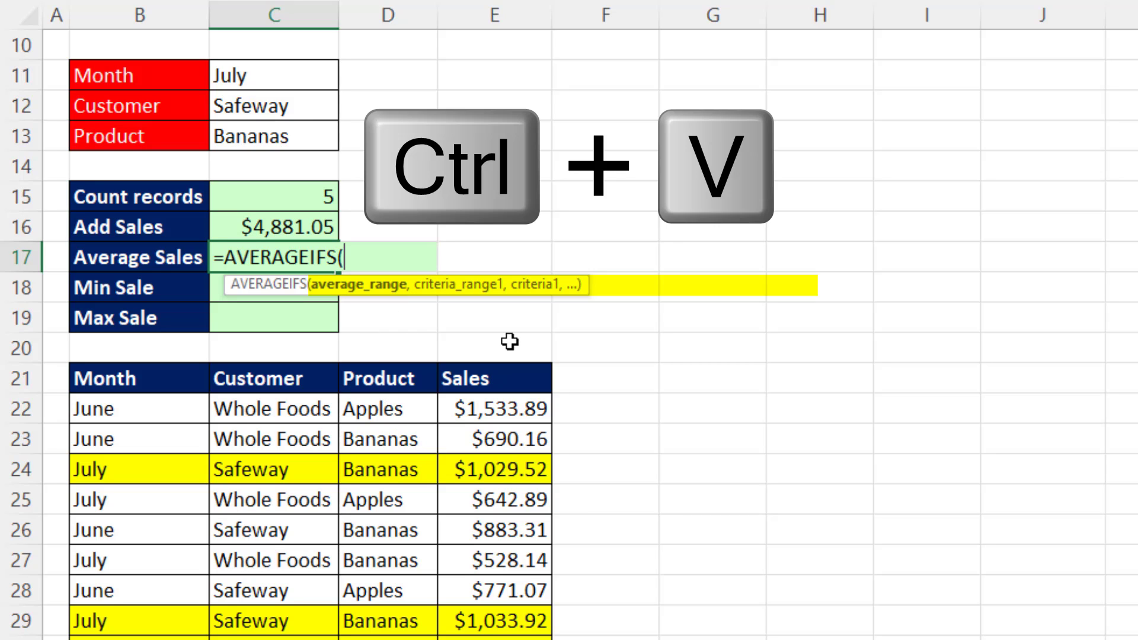
{"action": "key", "text": "Return"}
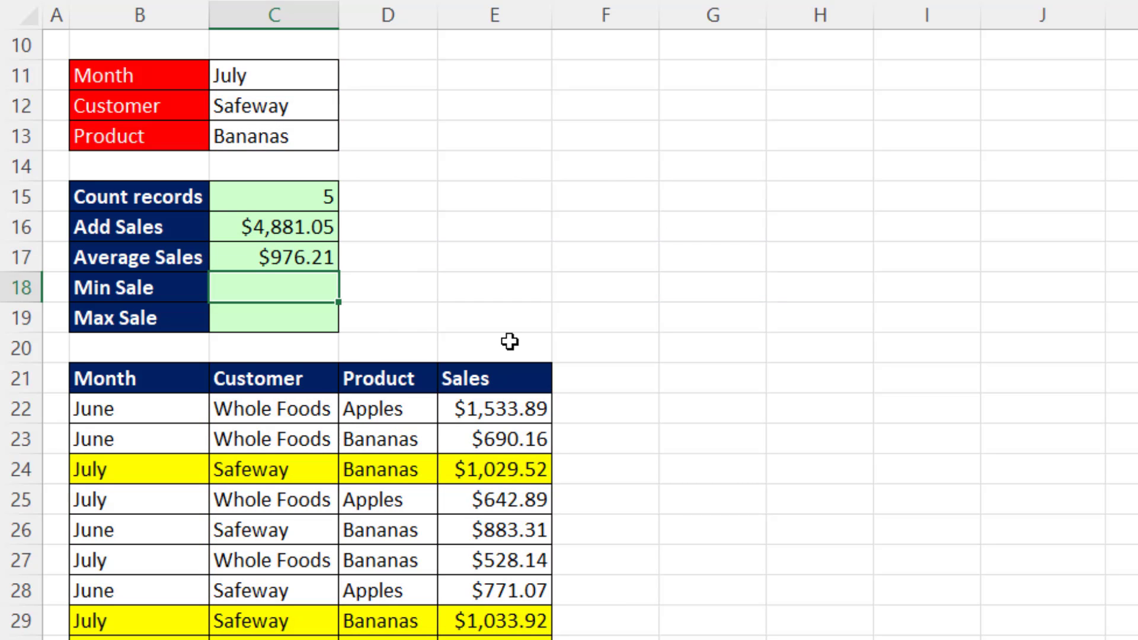
Enter =MINIFS(E22:E41,D22:D41,C13,B22:B41,C11,C22:C41,C12) in C18 to find the minimum sale, reusing the copied arguments.
{"action": "type", "text": "=minif"}
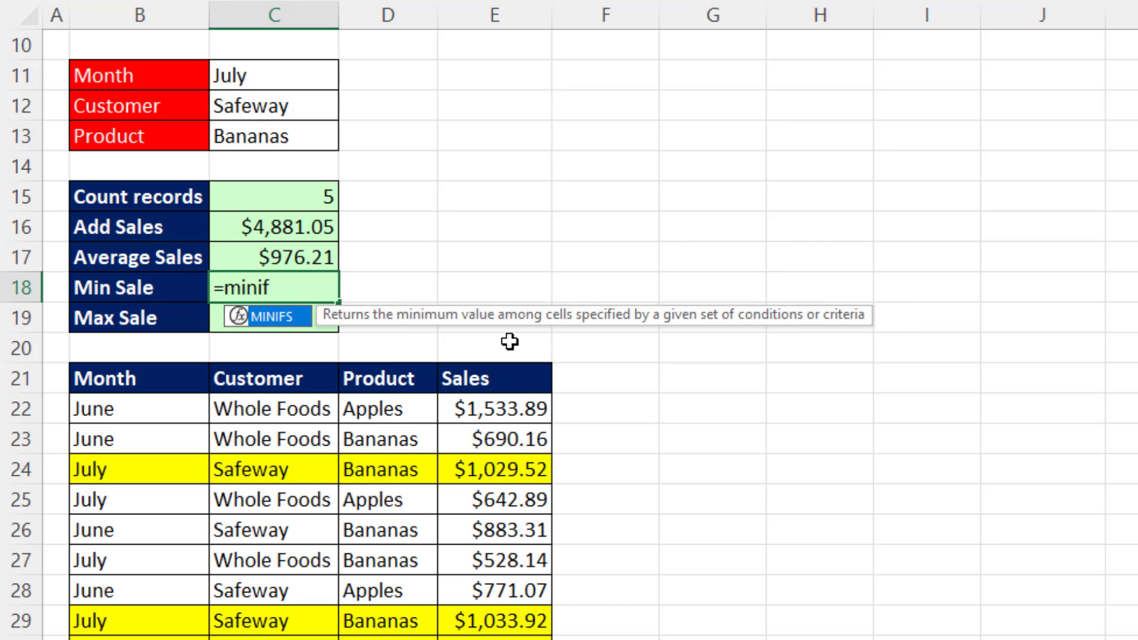
{"action": "key", "text": "BackSpace"}
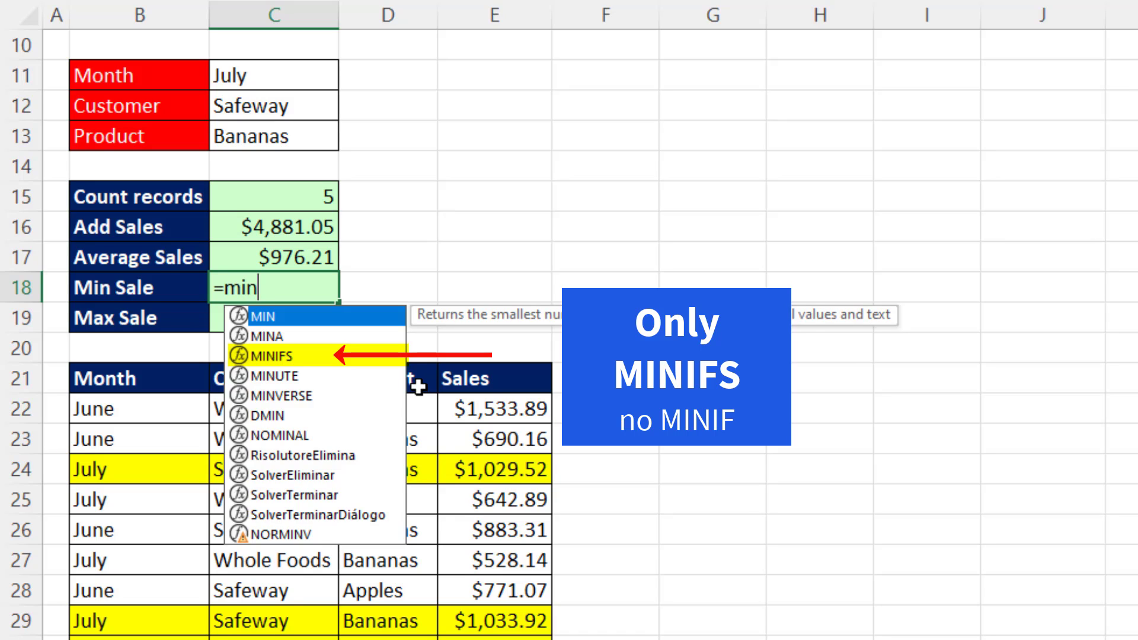
{"action": "key", "text": "Down"}
{"action": "key", "text": "Down"}
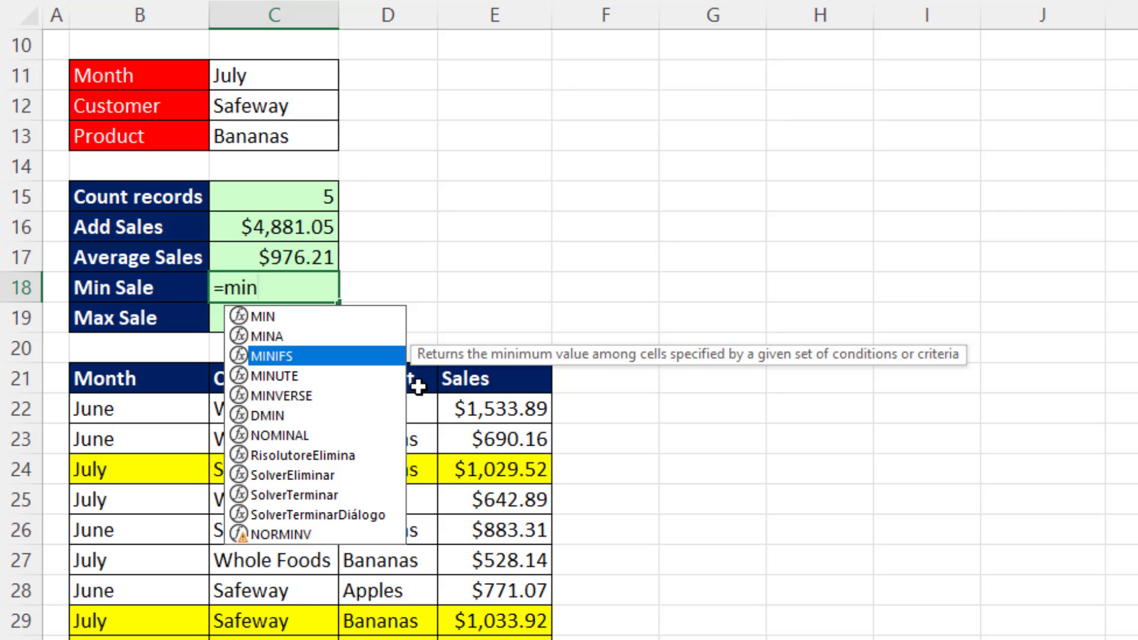
{"action": "key", "text": "Tab"}
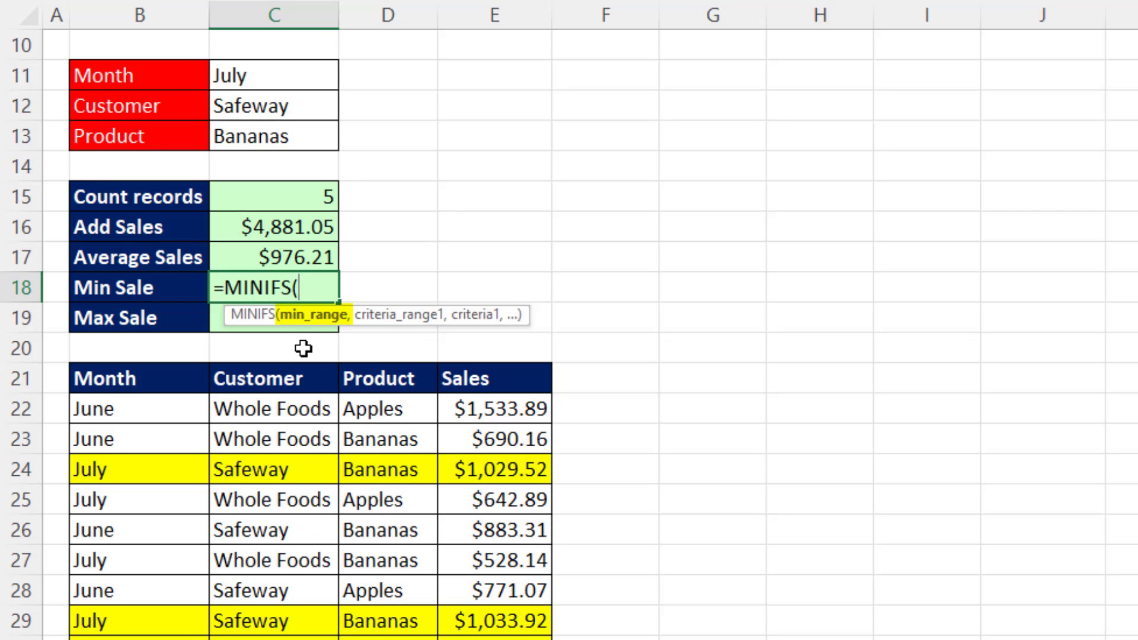
{"action": "key", "text": "ctrl+v"}
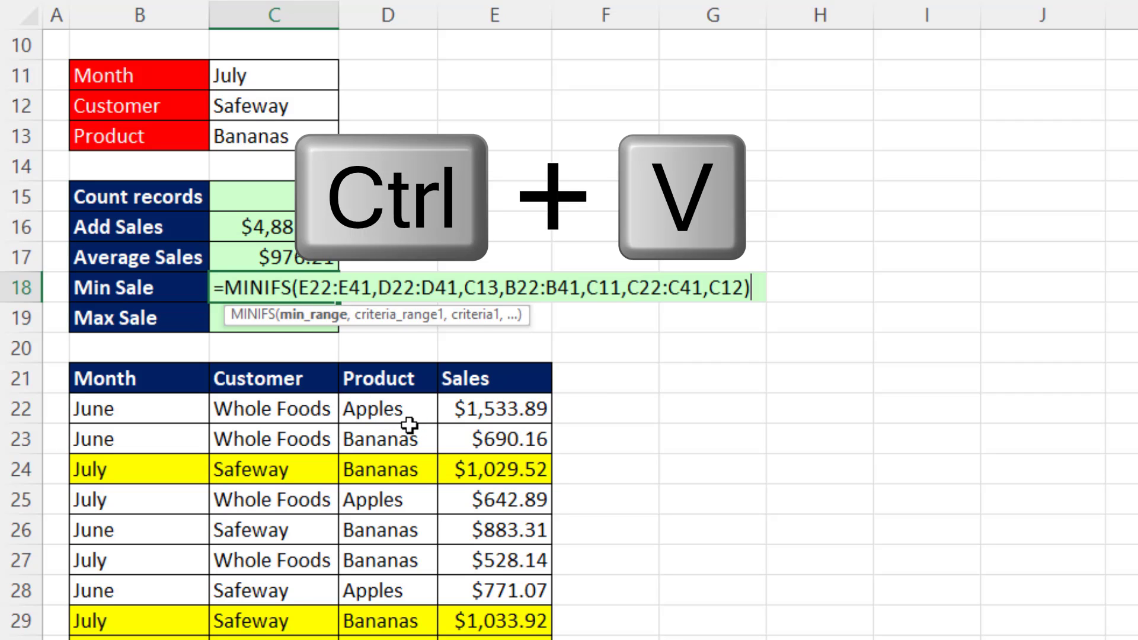
{"action": "key", "text": "Return"}
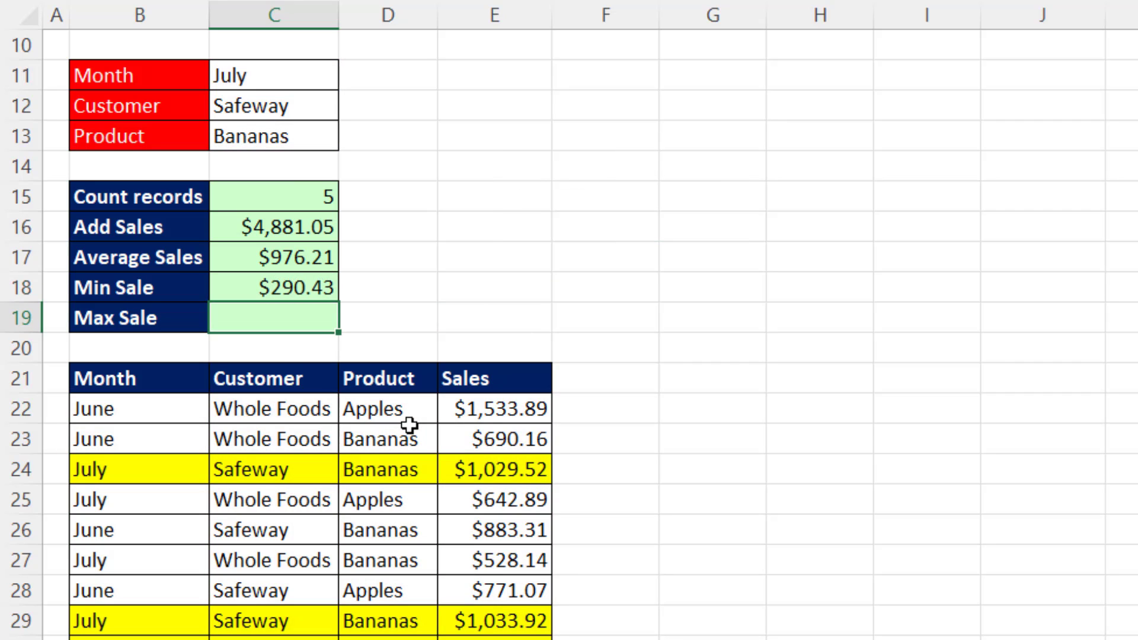
Enter =MAXIFS(E22:E41,D22:D41,C13,B22:B41,C11,C22:C41,C12) in C19 to find the maximum sale, reusing the copied arguments.
{"action": "type", "text": "=max"}
{"action": "key", "text": "Down"}
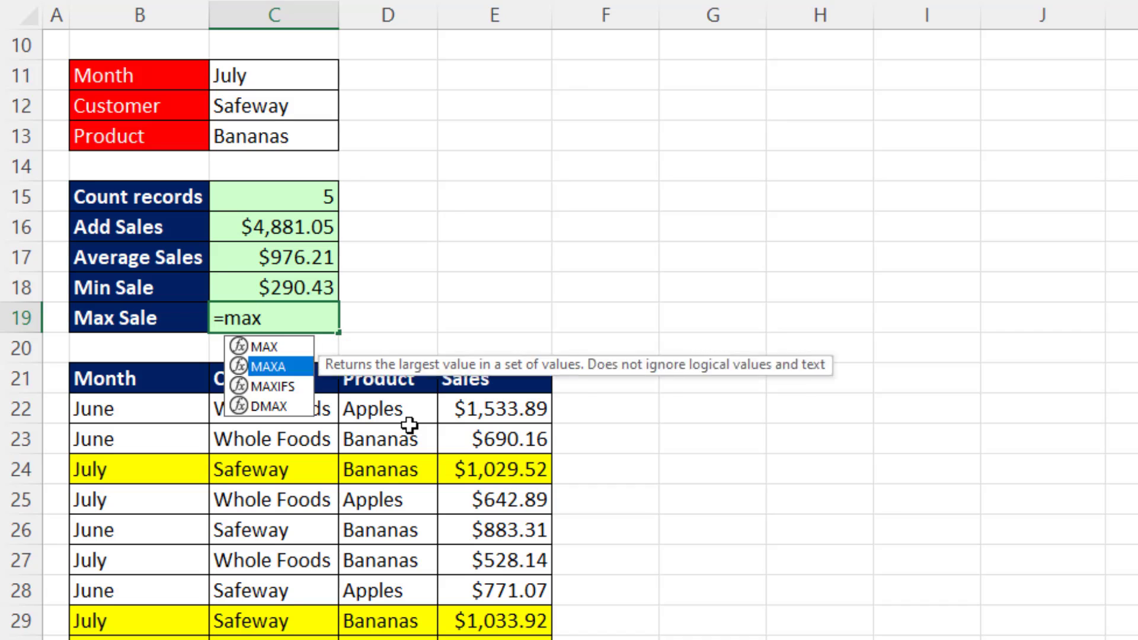
{"action": "key", "text": "Down"}
{"action": "key", "text": "Tab"}
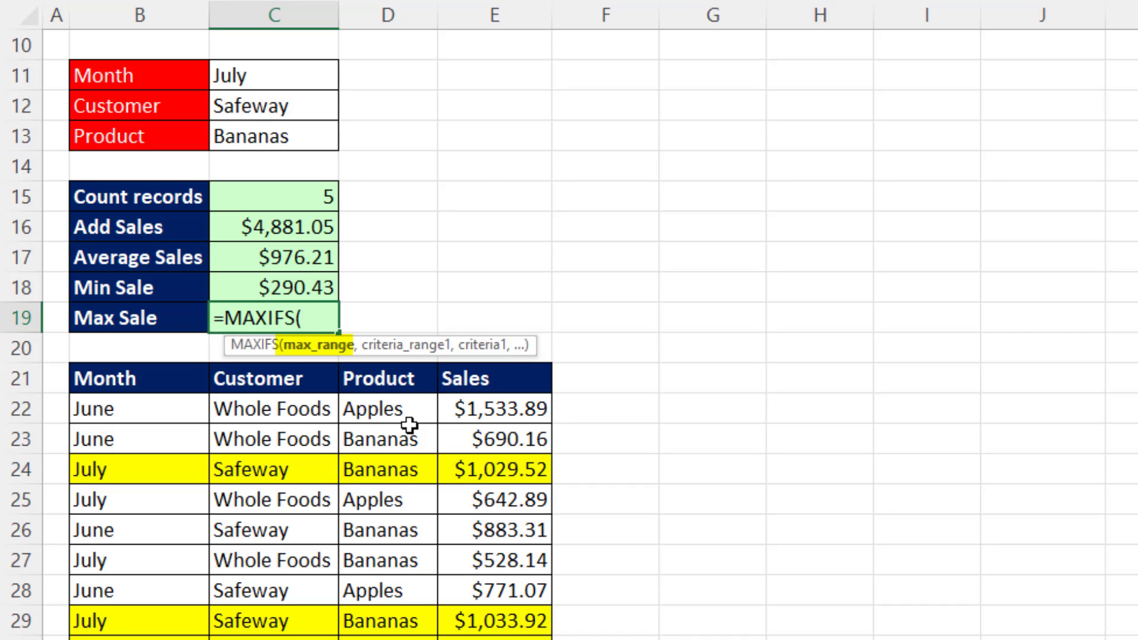
{"action": "key", "text": "ctrl+v"}
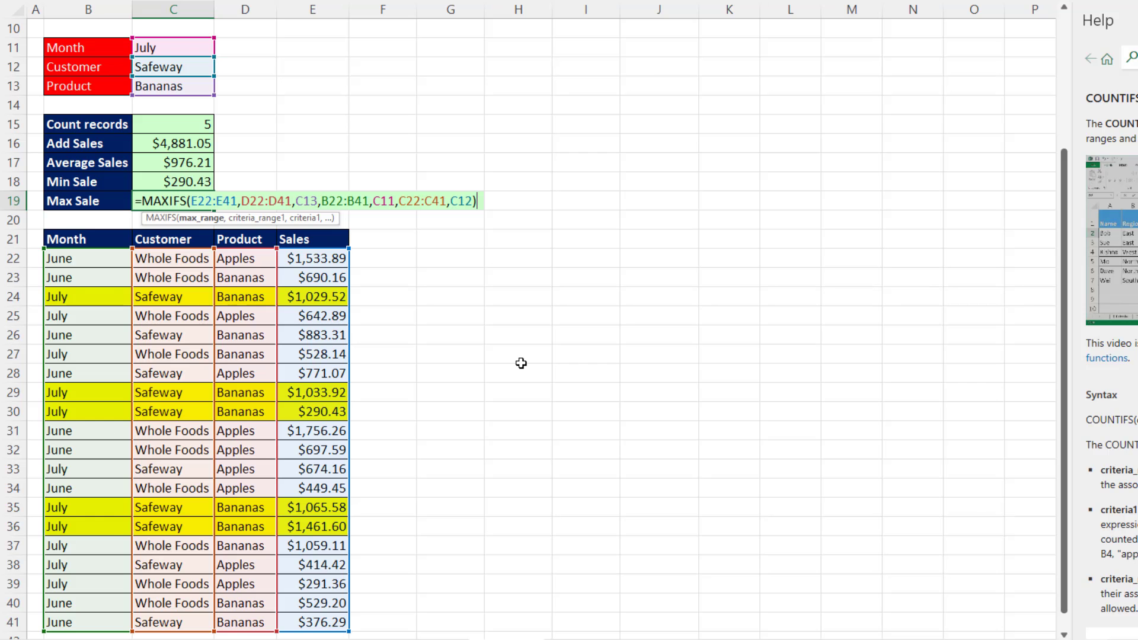
{"action": "key", "text": "Return"}
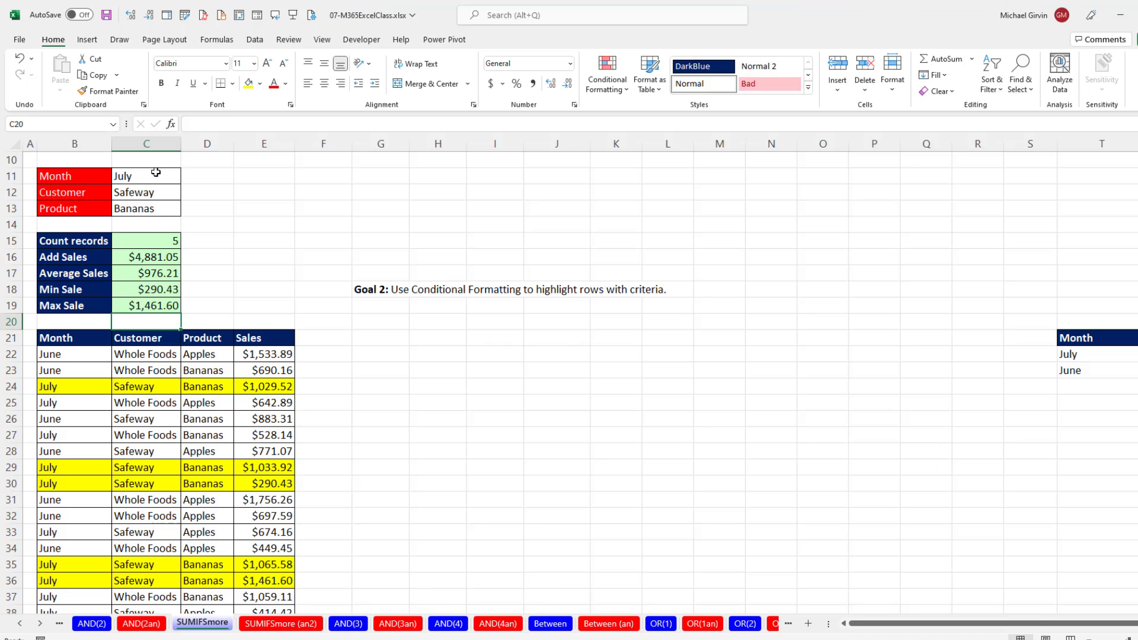
Change the month criterion in C11 to June to recalculate the sales summary.
{"action": "left_click", "coordinate": [175, 176]}
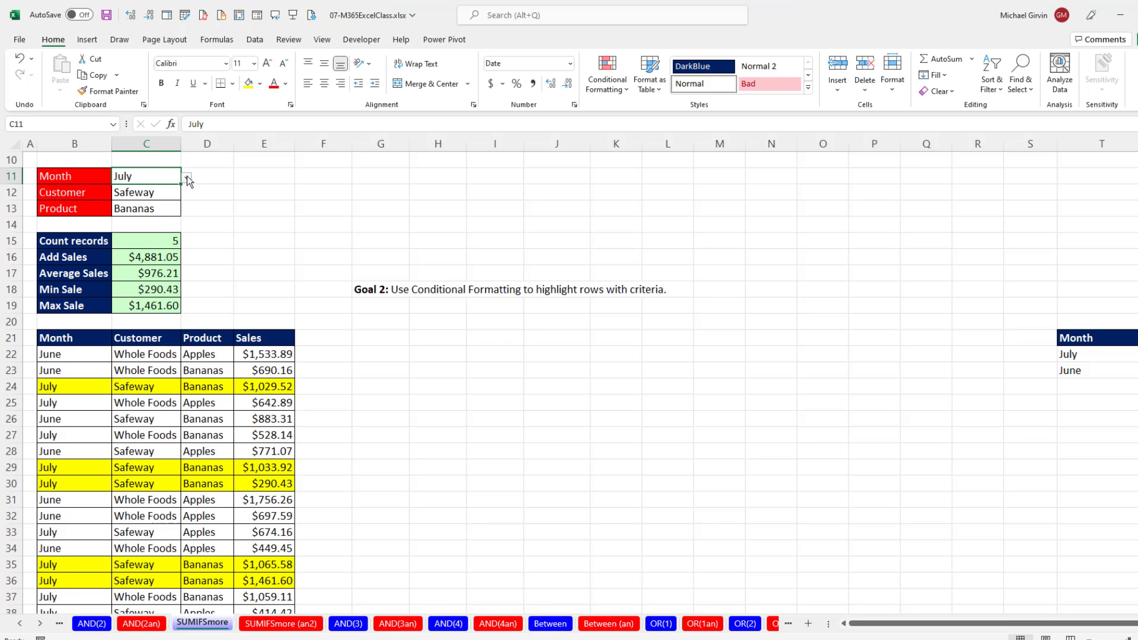
{"action": "left_click", "coordinate": [187, 179]}
{"action": "left_click", "coordinate": [136, 202]}
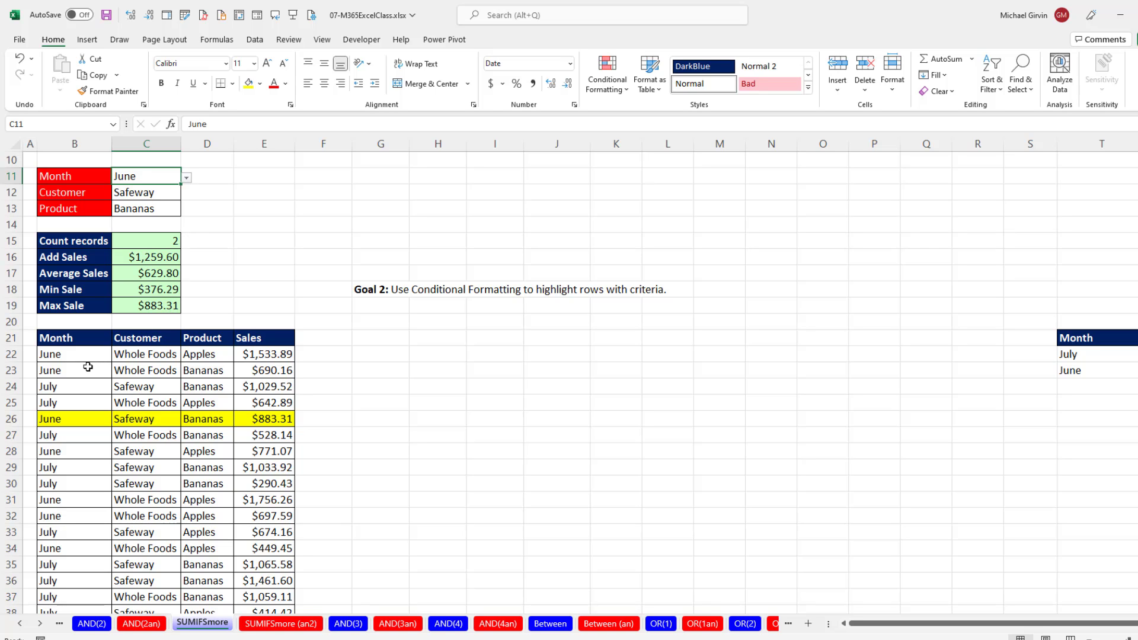
Review the highlighted June rows and change the customer criterion in C12 to Whole Foods.
{"action": "scroll", "coordinate": [56, 356], "scroll_direction": "down", "scroll_amount": 2}
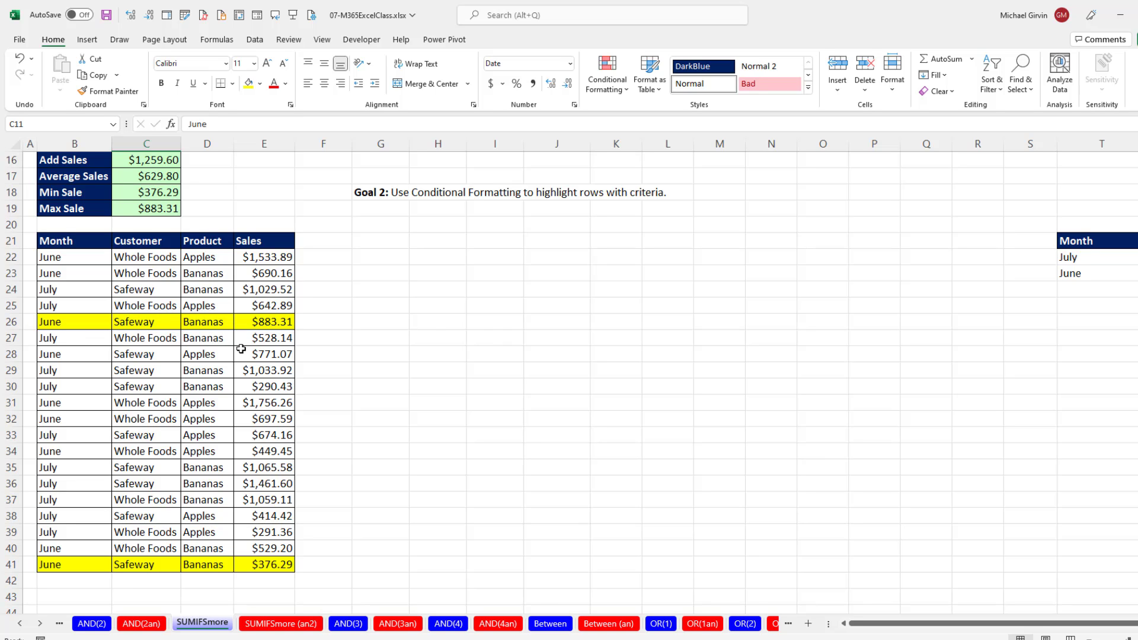
{"action": "scroll", "coordinate": [240, 347], "scroll_direction": "up", "scroll_amount": 2}
{"action": "left_click", "coordinate": [162, 193]}
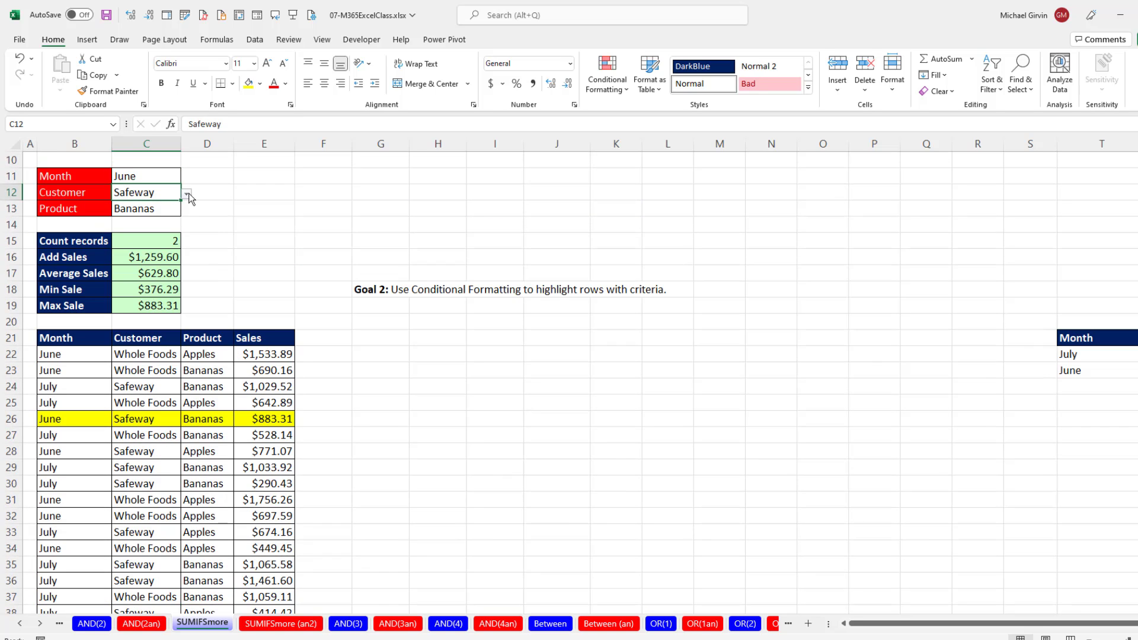
{"action": "left_click", "coordinate": [186, 194]}
{"action": "left_click", "coordinate": [156, 219]}
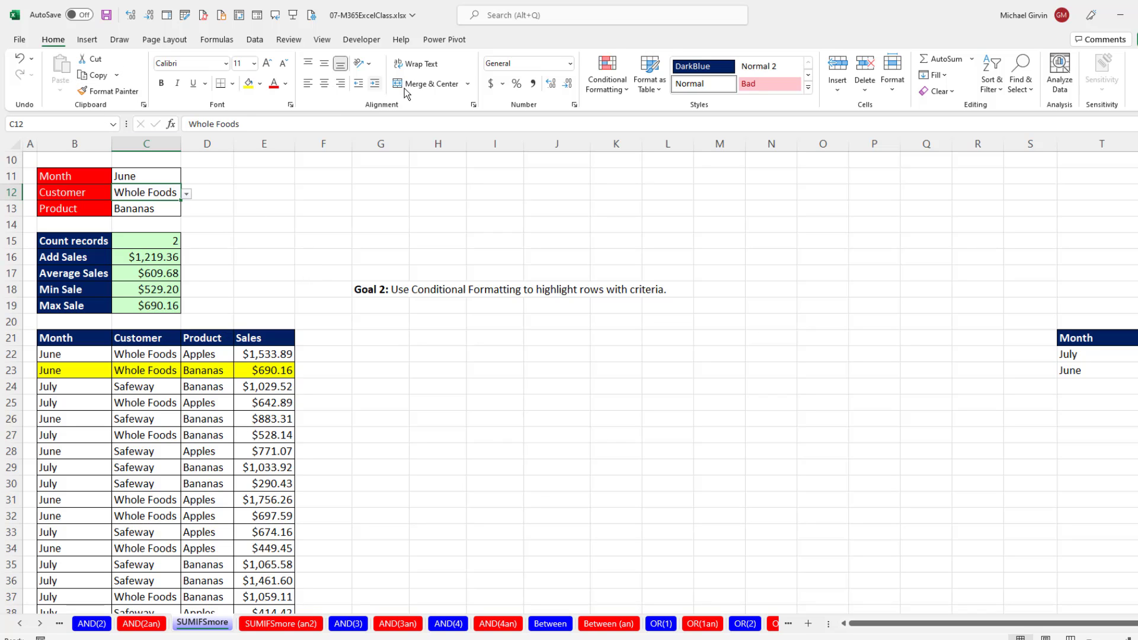
{"action": "left_click", "coordinate": [624, 95]}
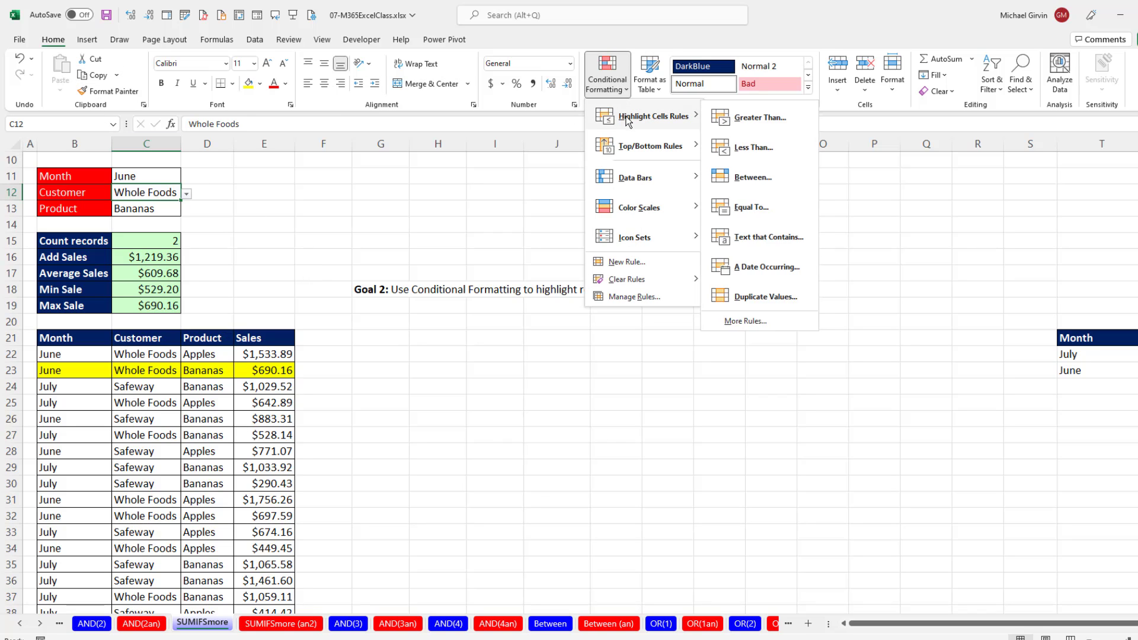
{"action": "mouse_move", "coordinate": [658, 149]}
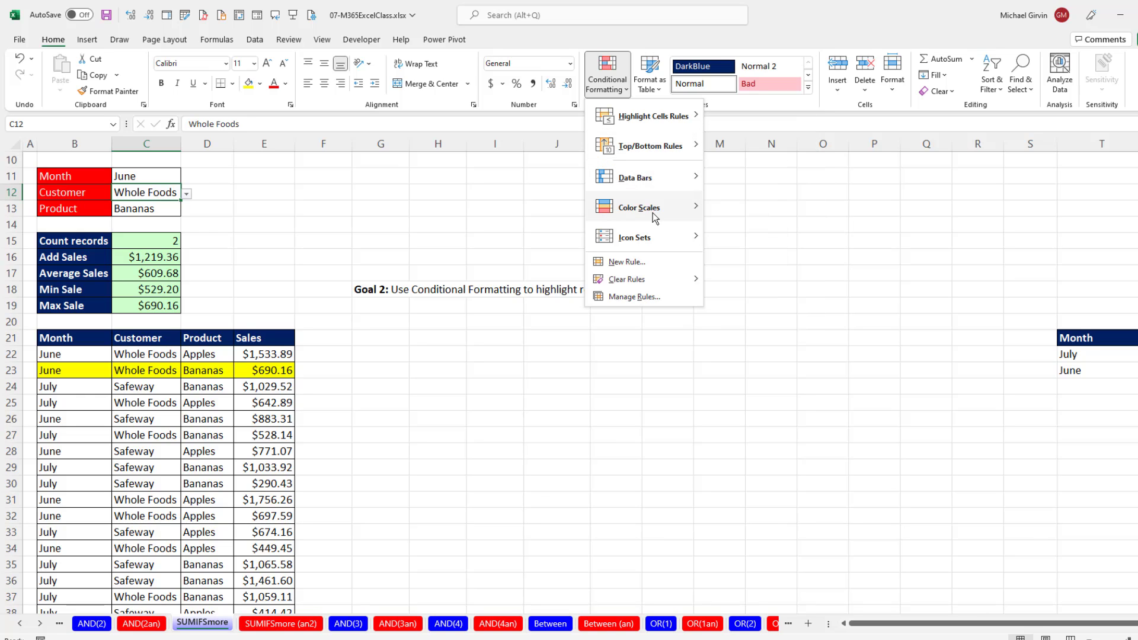
{"action": "mouse_move", "coordinate": [655, 218]}
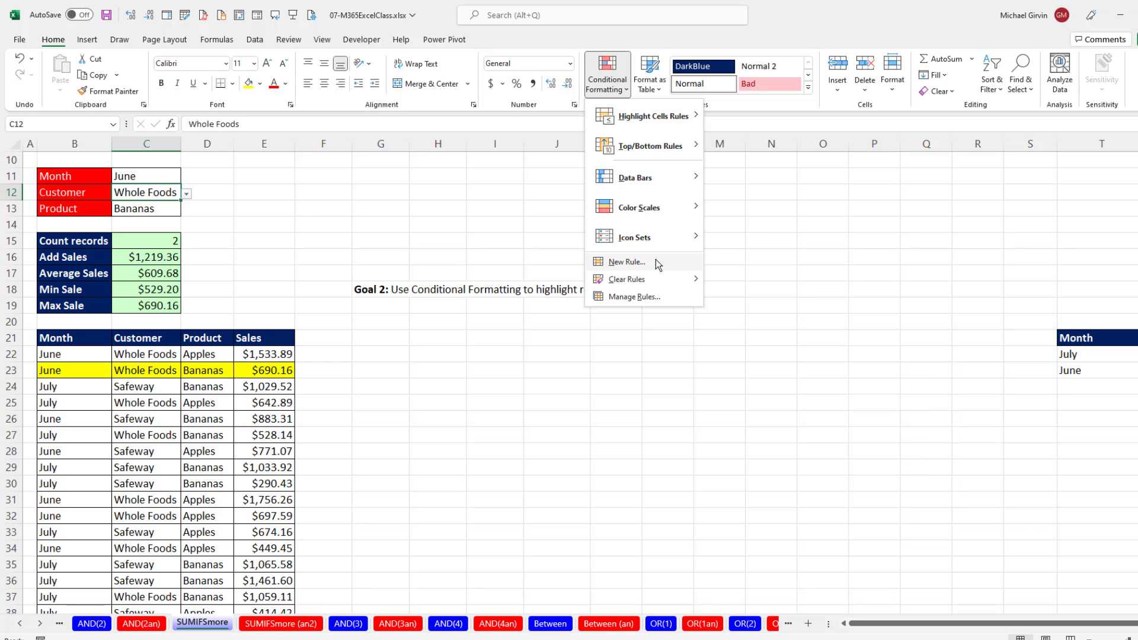
Start an AND formula in G22 with the first month cell as a column-locked reference, $B22.
{"action": "left_click", "coordinate": [378, 354]}
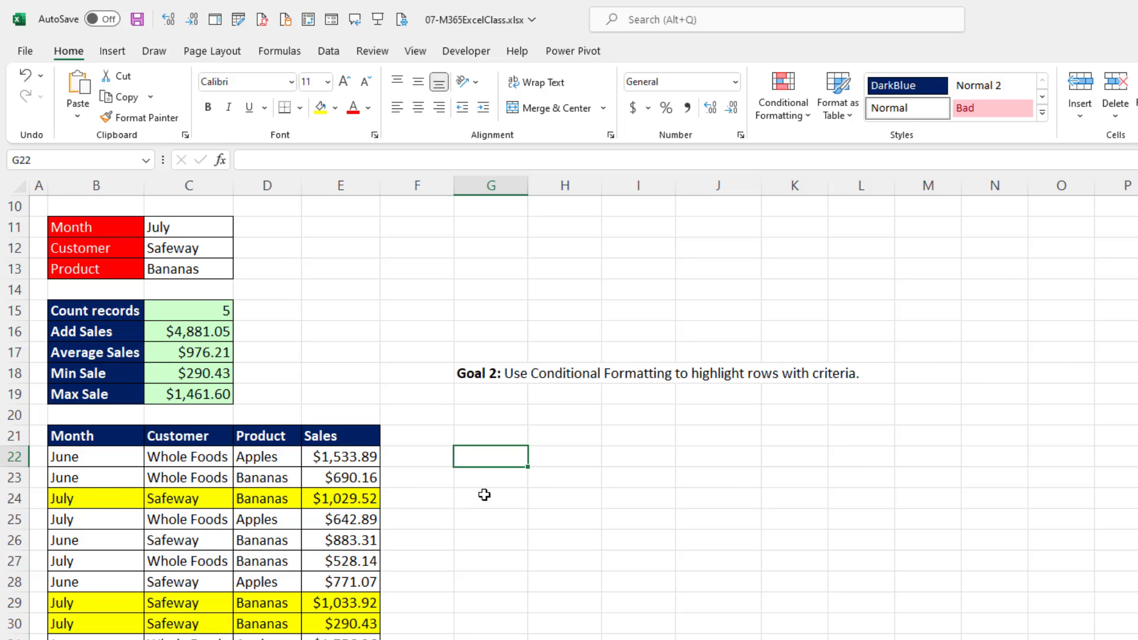
{"action": "type", "text": "=an"}
{"action": "key", "text": "Tab"}
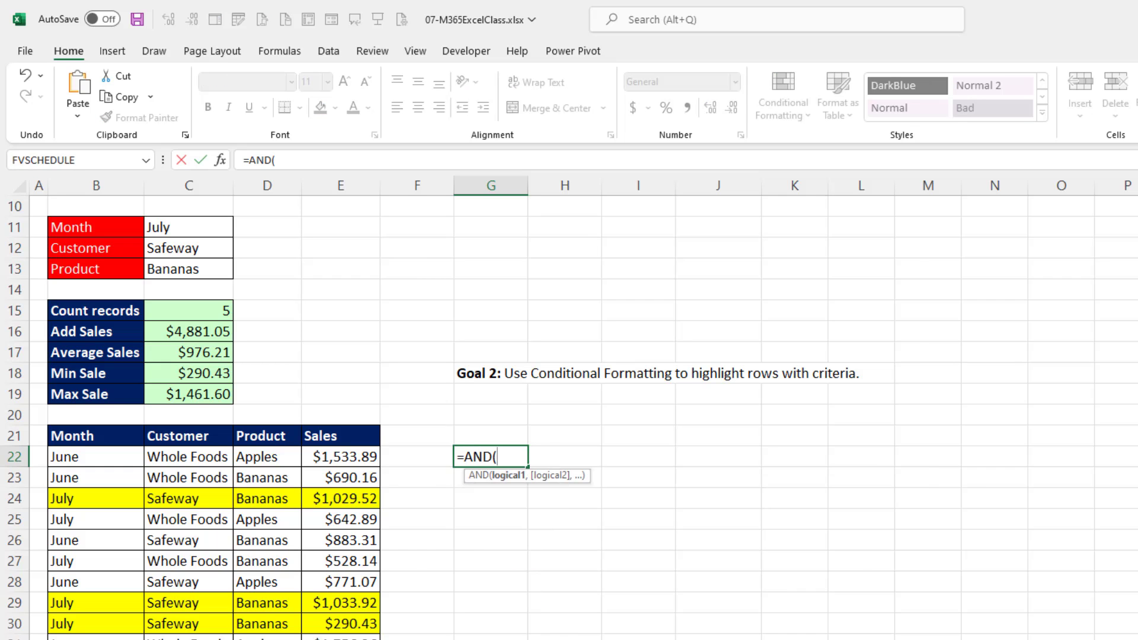
{"action": "left_click", "coordinate": [105, 460]}
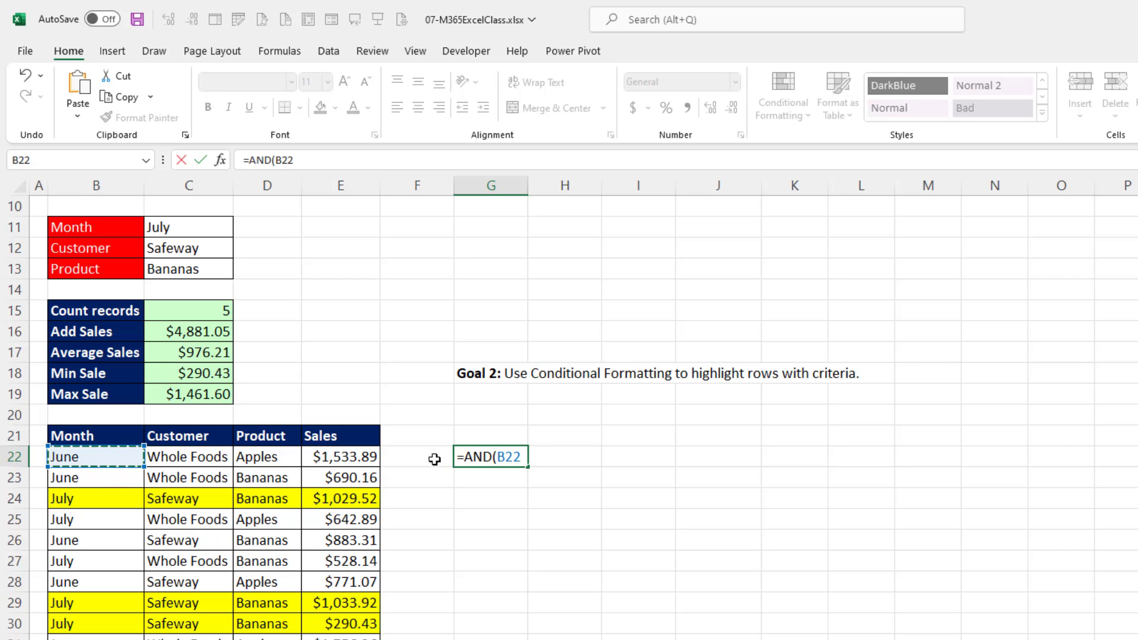
{"action": "left_click", "coordinate": [514, 457]}
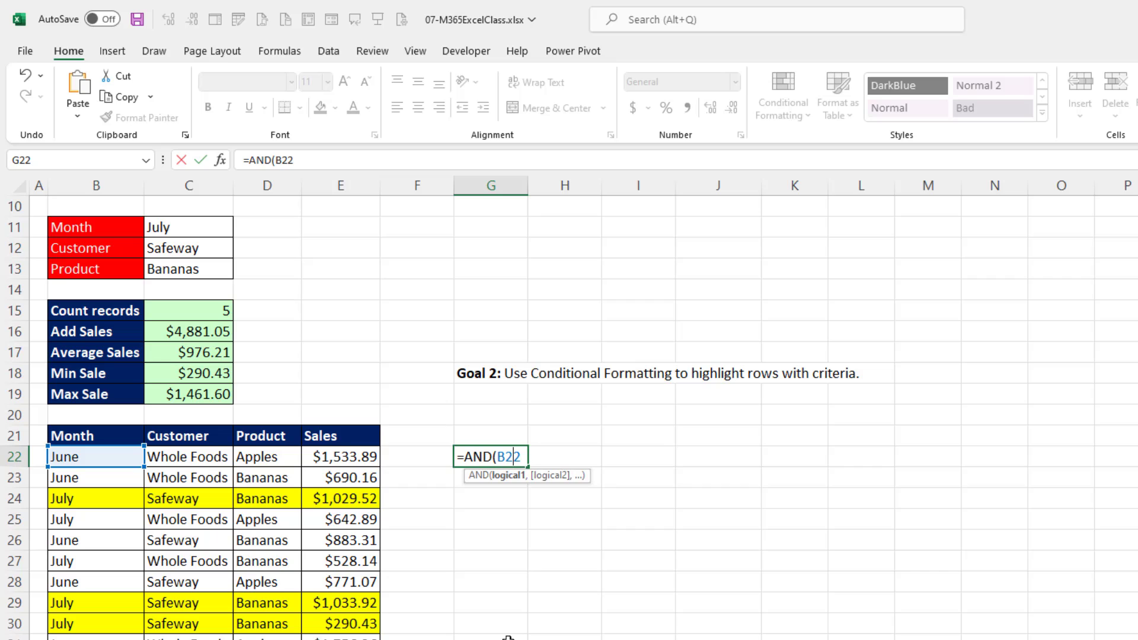
{"action": "key", "text": "F4"}
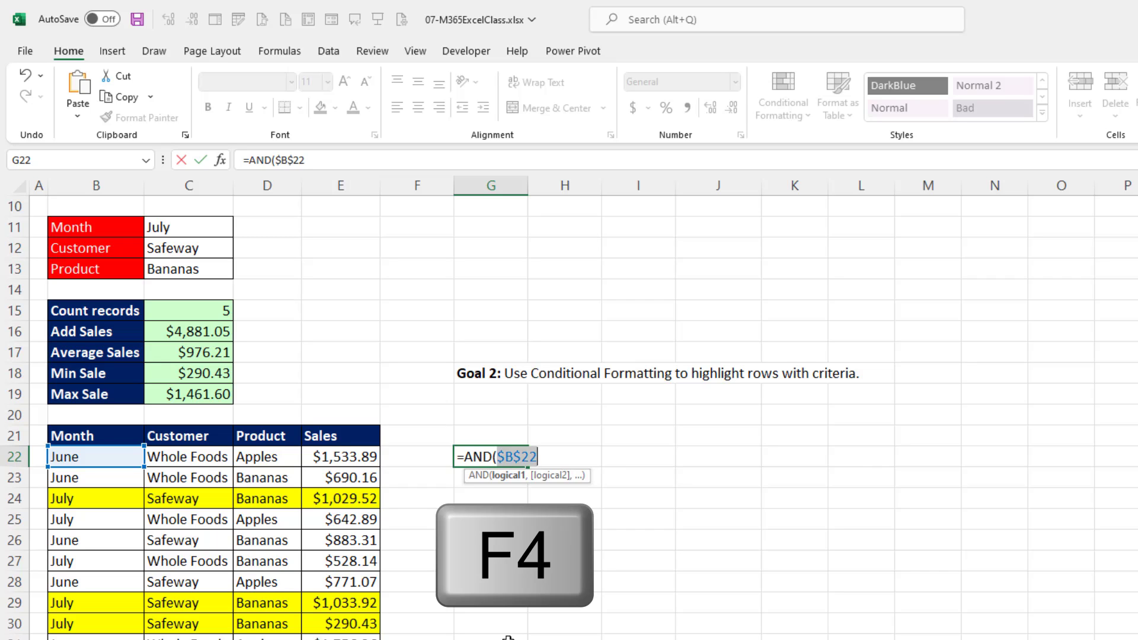
{"action": "key", "text": "F4"}
Cycle the B22 reference in the AND formula through its relative, absolute and row-locked forms, ending on column-locked $B22.
{"action": "key", "text": "F4"}
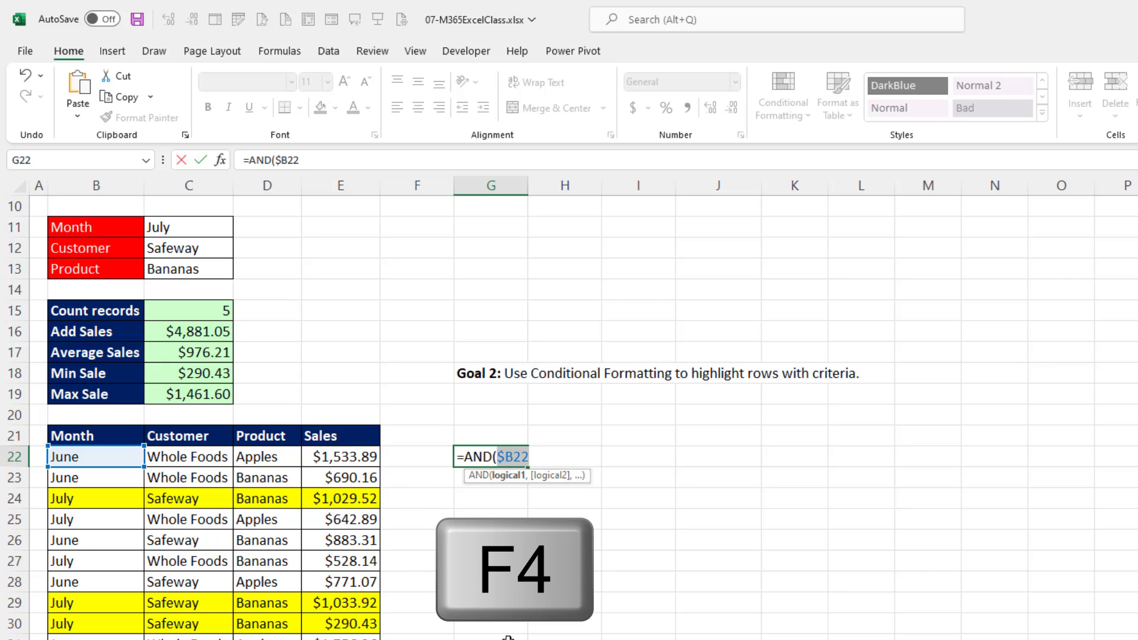
{"action": "key", "text": "F4"}
{"action": "key", "text": "F4"}
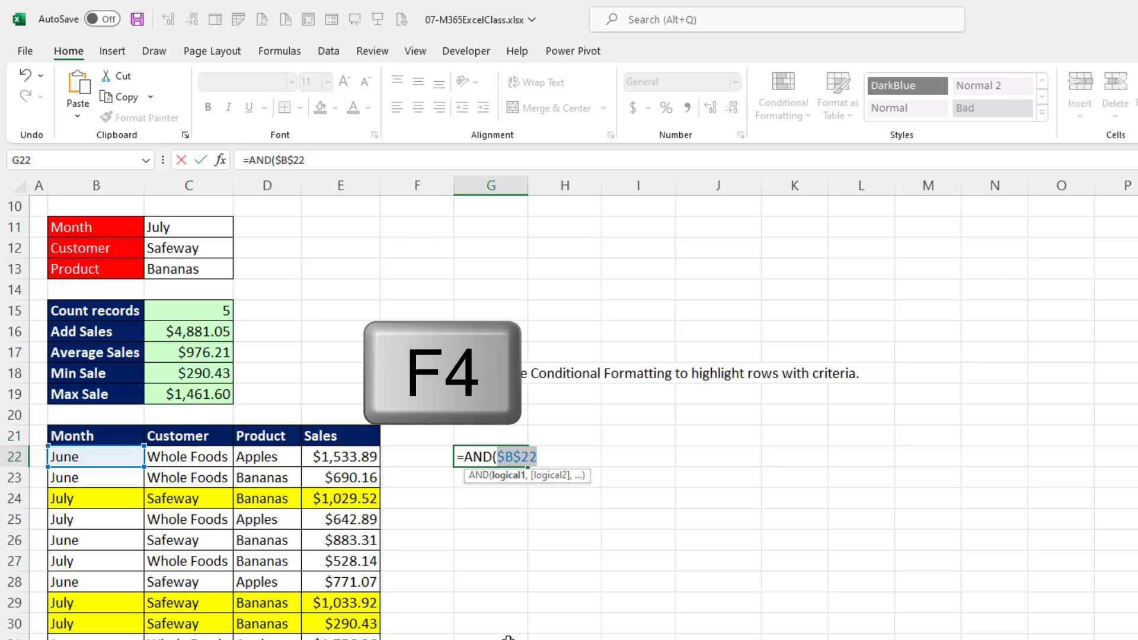
{"action": "key", "text": "F4"}
{"action": "key", "text": "F4"}
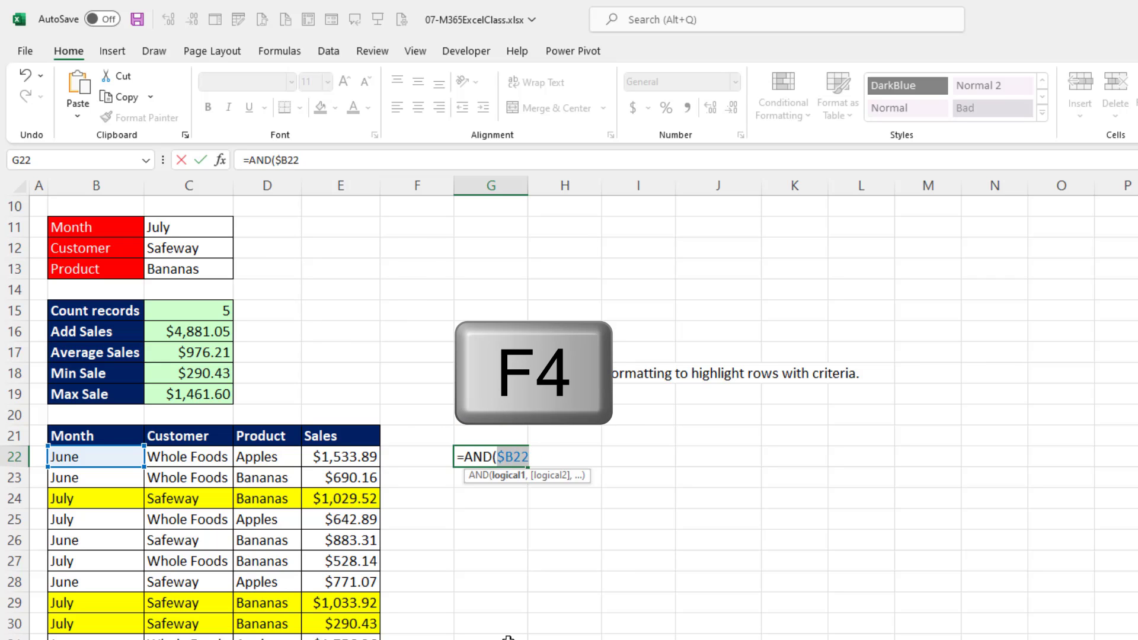
{"action": "key", "text": "F4"}
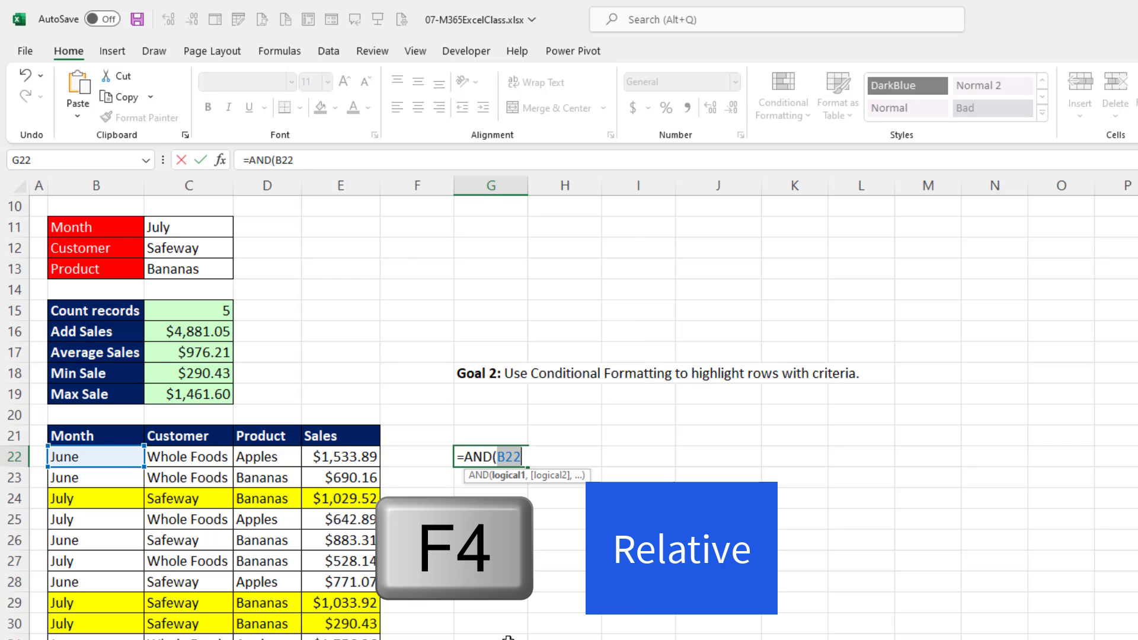
{"action": "key", "text": "F4"}
{"action": "key", "text": "F4"}
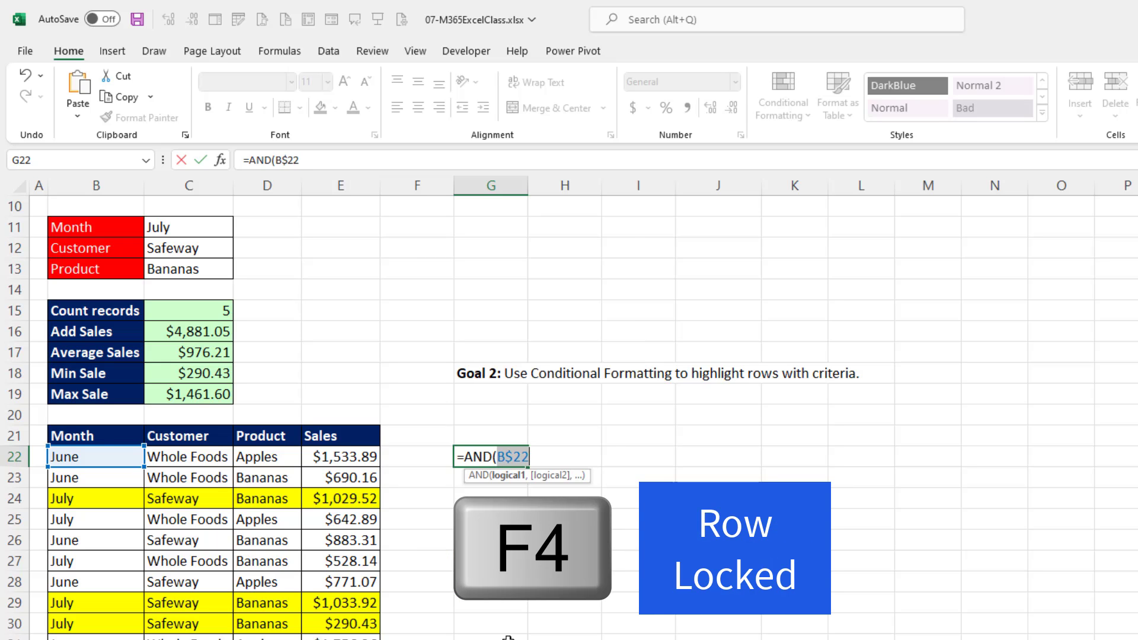
{"action": "key", "text": "F4"}
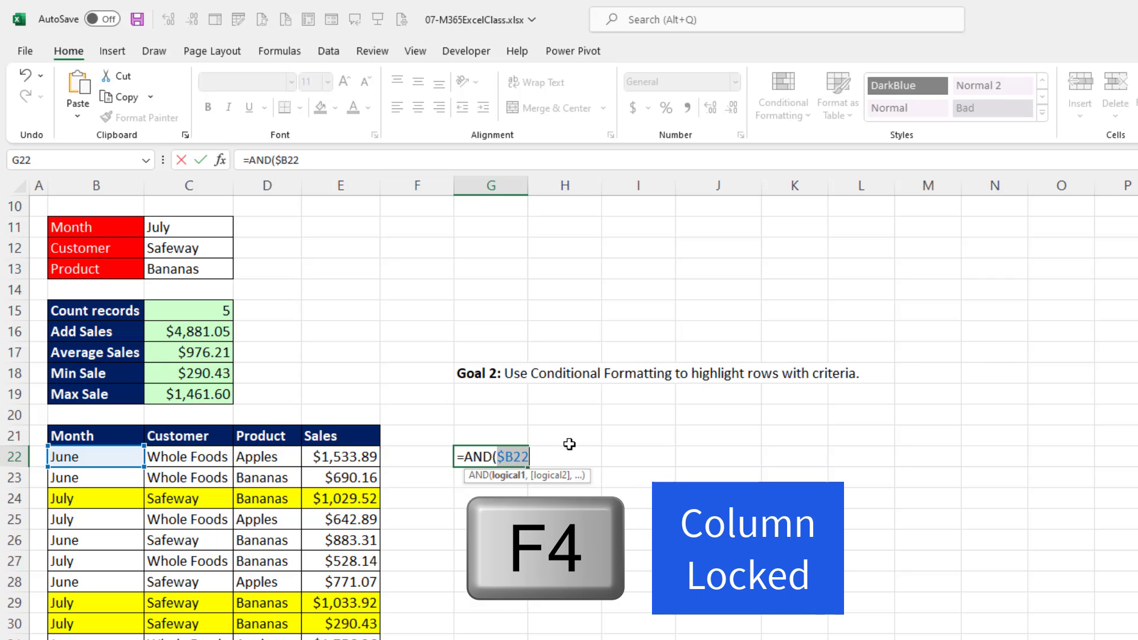
Complete the first AND condition as $B22=$C$11, comparing the row's month with the locked month criterion.
{"action": "type", "text": "="}
{"action": "left_click", "coordinate": [207, 223]}
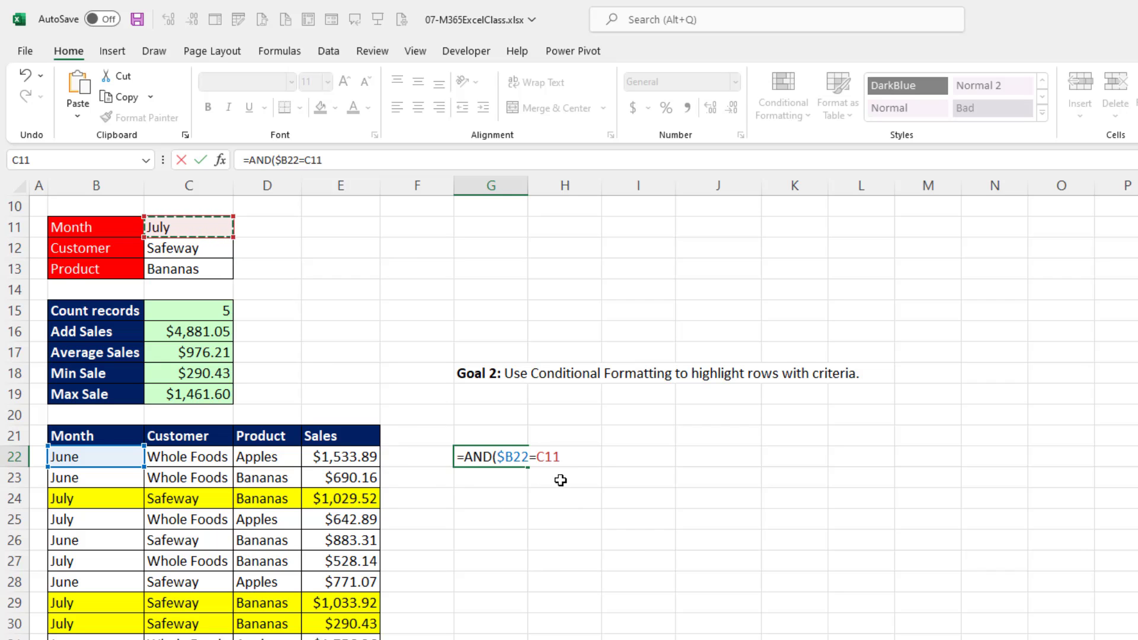
{"action": "key", "text": "F4"}
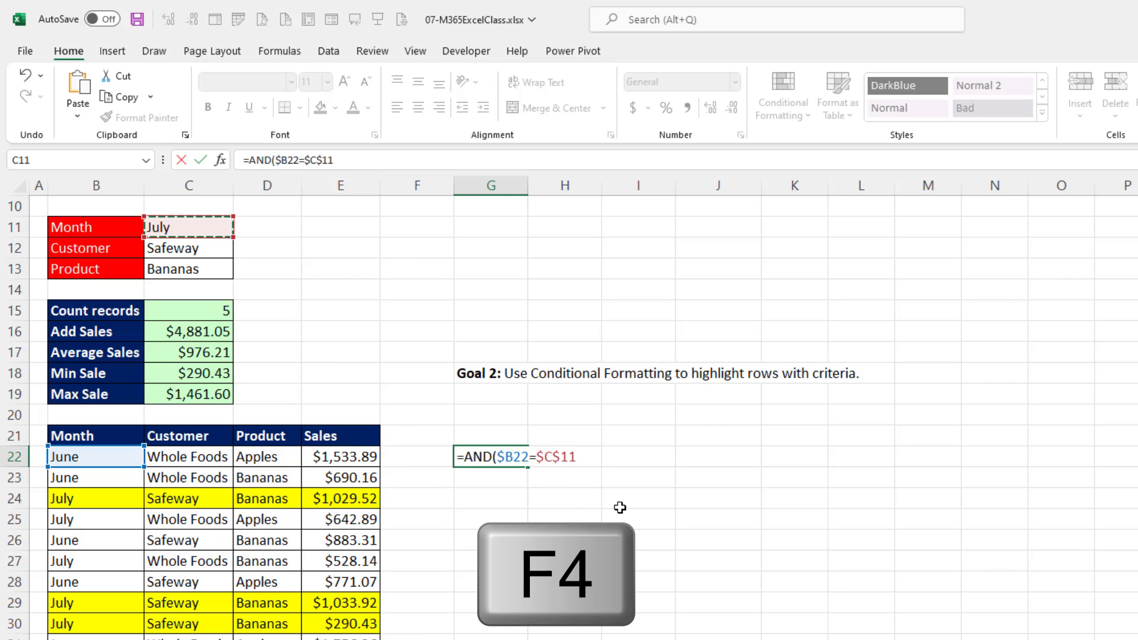
{"action": "type", "text": ","}
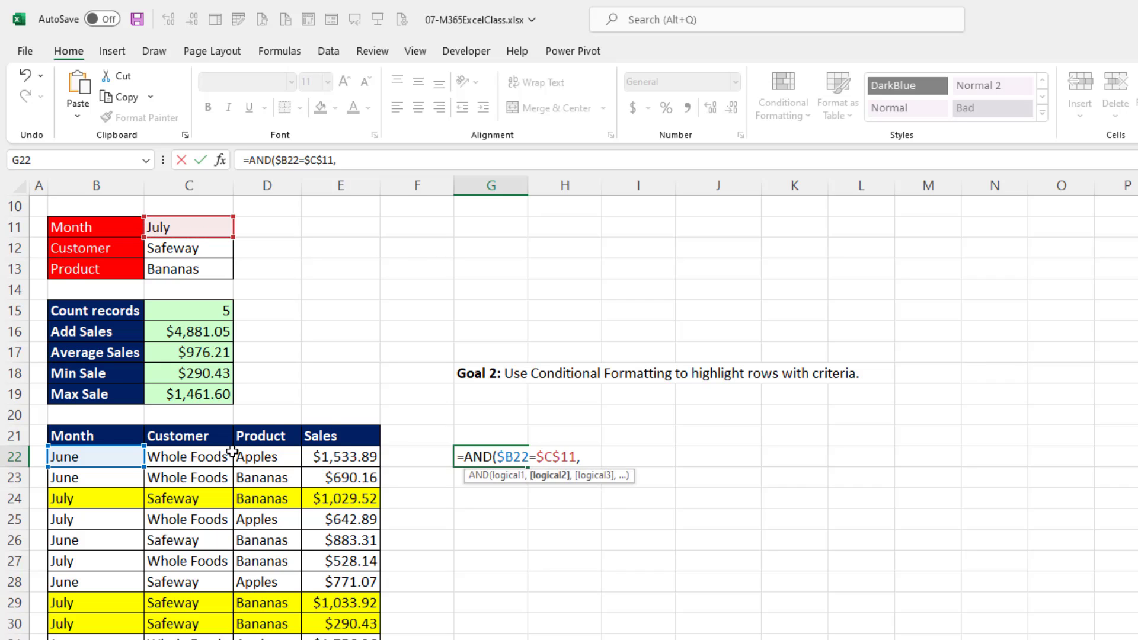
Add the second AND condition $C22=$C$12, comparing the row's customer with the locked customer criterion.
{"action": "left_click", "coordinate": [203, 462]}
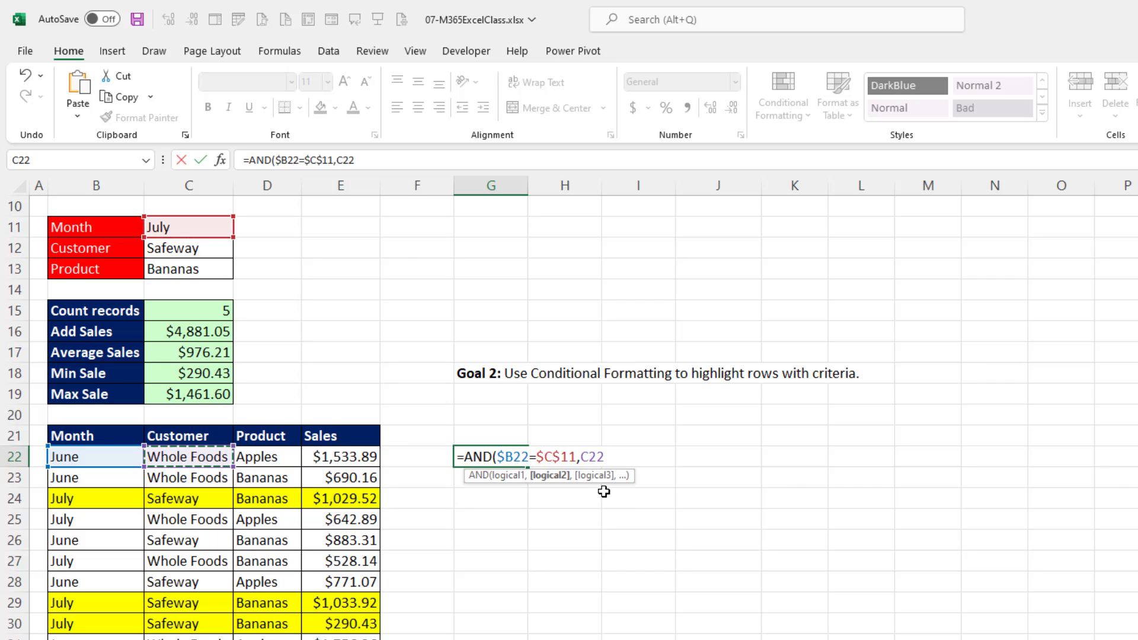
{"action": "key", "text": "F4"}
{"action": "key", "text": "F4"}
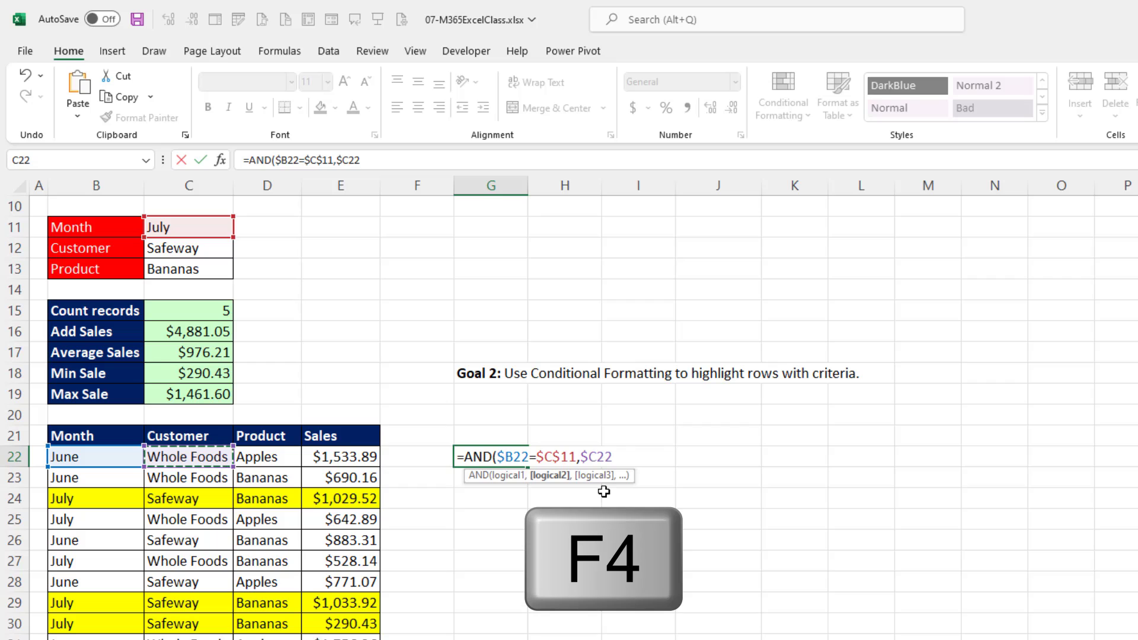
{"action": "left_click", "coordinate": [624, 461]}
{"action": "type", "text": "="}
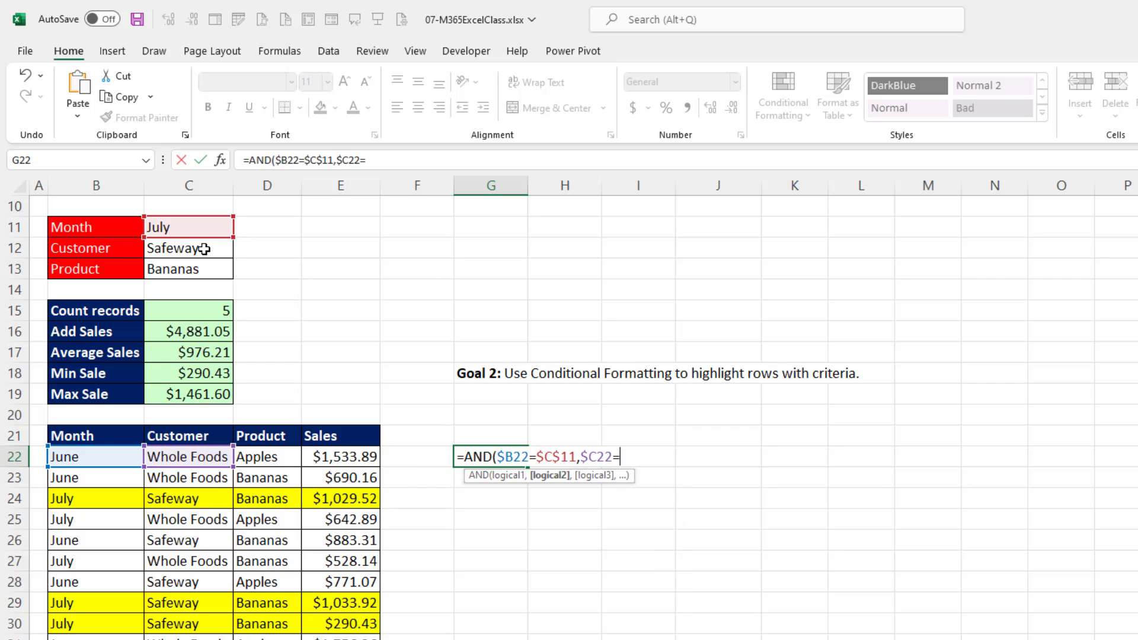
{"action": "left_click", "coordinate": [205, 249]}
{"action": "key", "text": "F4"}
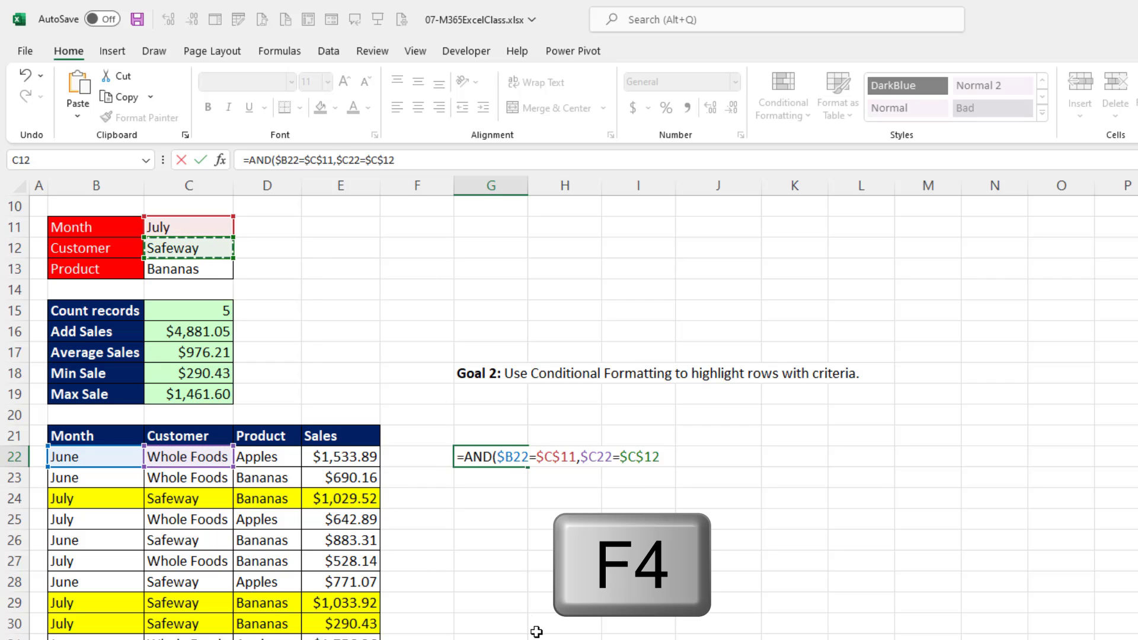
{"action": "type", "text": ","}
Add the third condition $D22=$C$13 and enter =AND($B22=$C$11,$C22=$C$12,$D22=$C$13) in G22, keeping the cell selected.
{"action": "left_click", "coordinate": [269, 455]}
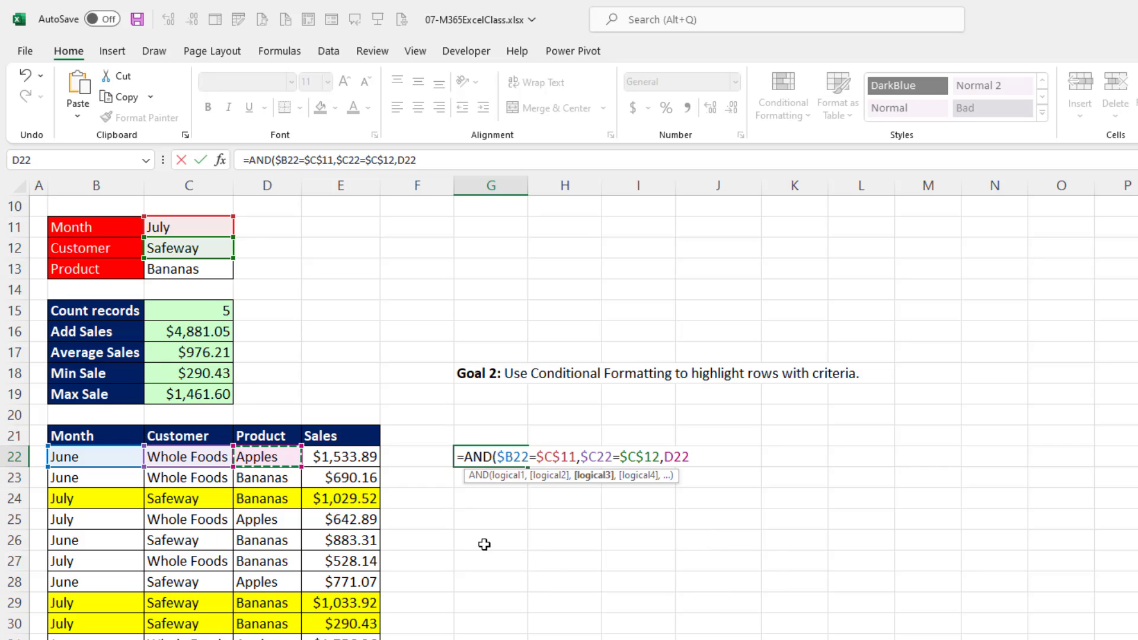
{"action": "key", "text": "F4"}
{"action": "key", "text": "F4"}
{"action": "key", "text": "F4"}
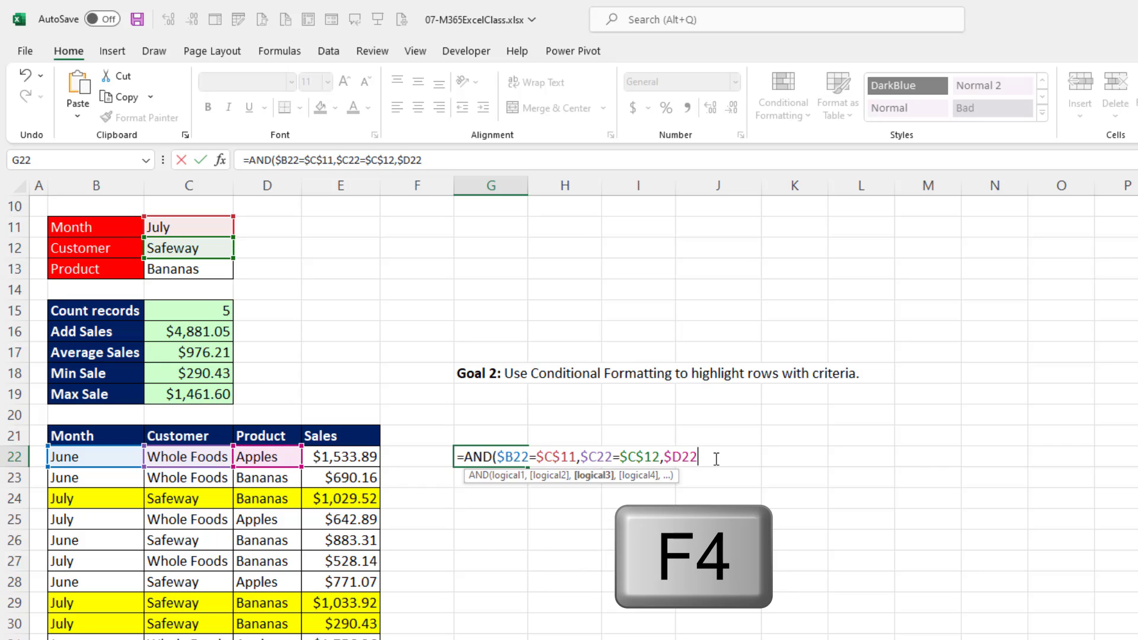
{"action": "type", "text": "="}
{"action": "left_click", "coordinate": [190, 262]}
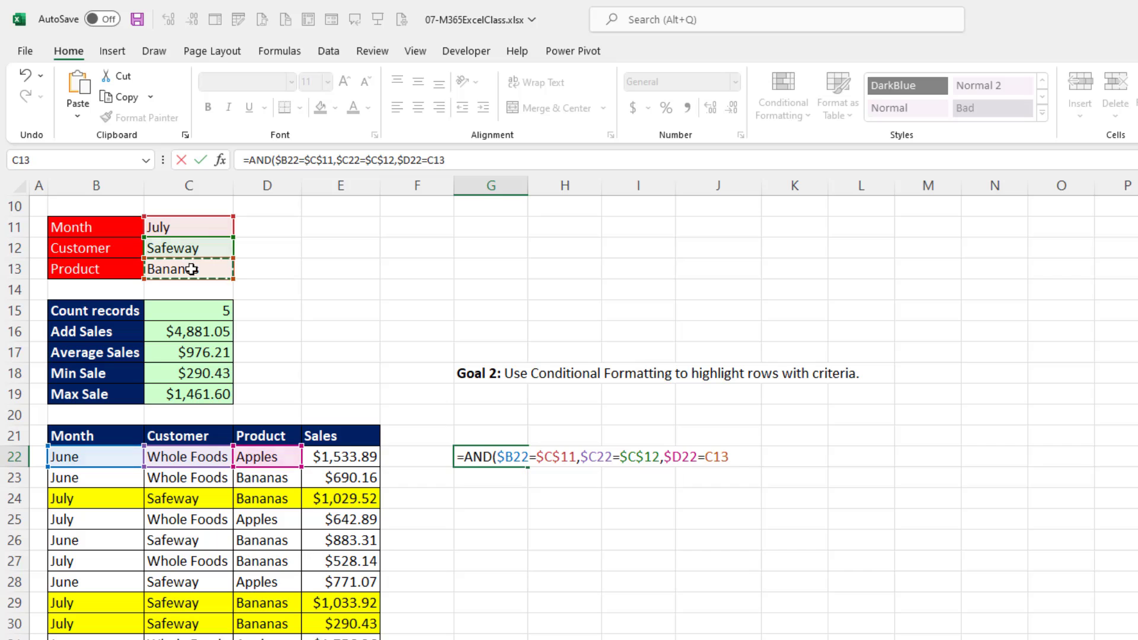
{"action": "key", "text": "F4"}
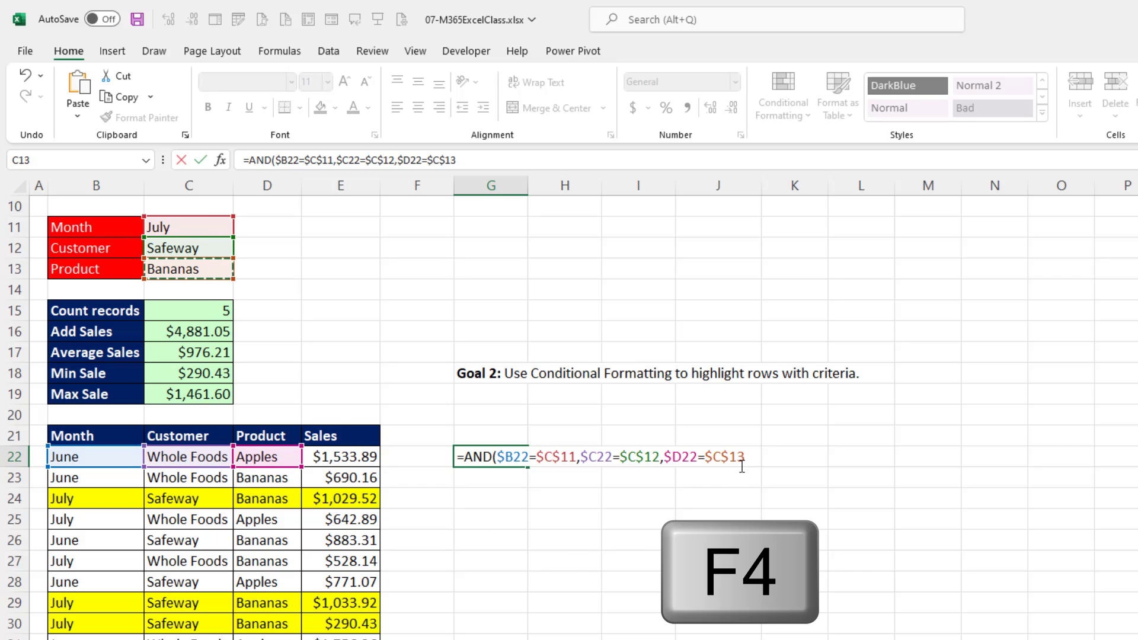
{"action": "type", "text": ")"}
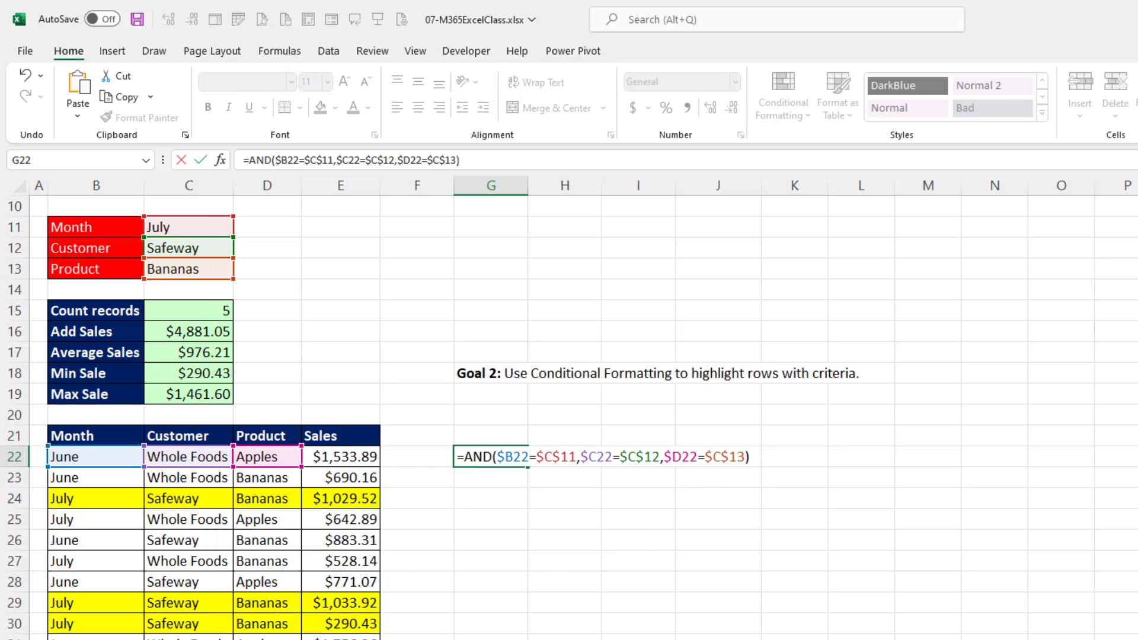
{"action": "key", "text": "ctrl+Return"}
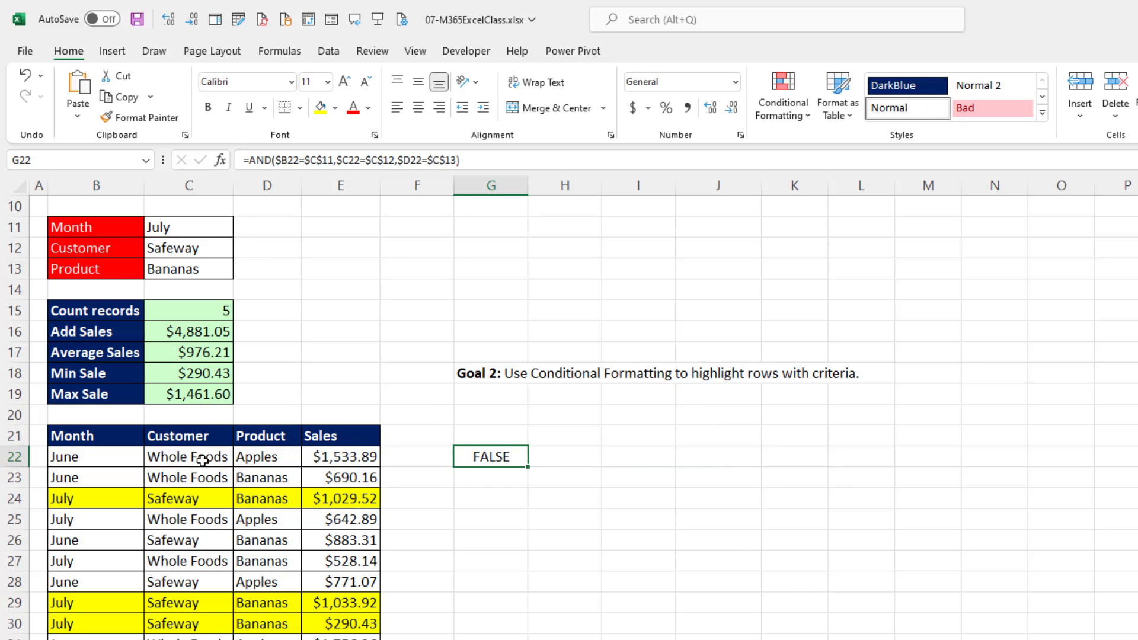
Fill the AND formula from G22 across G22:J34 and check the results in rows 24, 29 and 30 against the table.
{"action": "left_click_drag", "start_coordinate": [528, 467], "coordinate": [757, 639]}
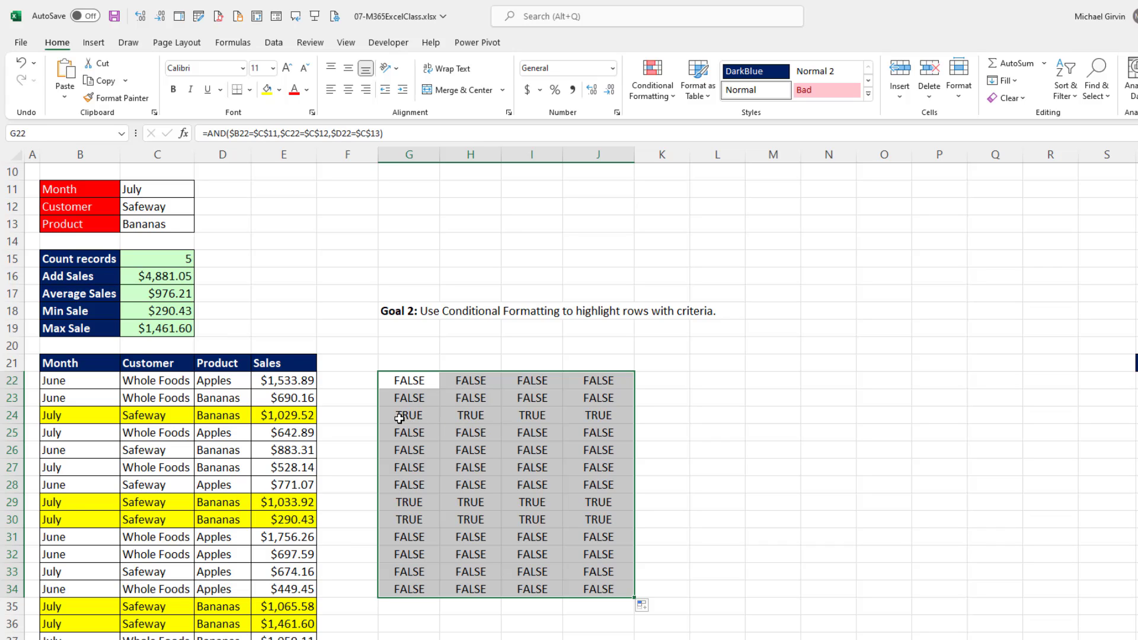
{"action": "left_click_drag", "start_coordinate": [399, 418], "coordinate": [594, 415]}
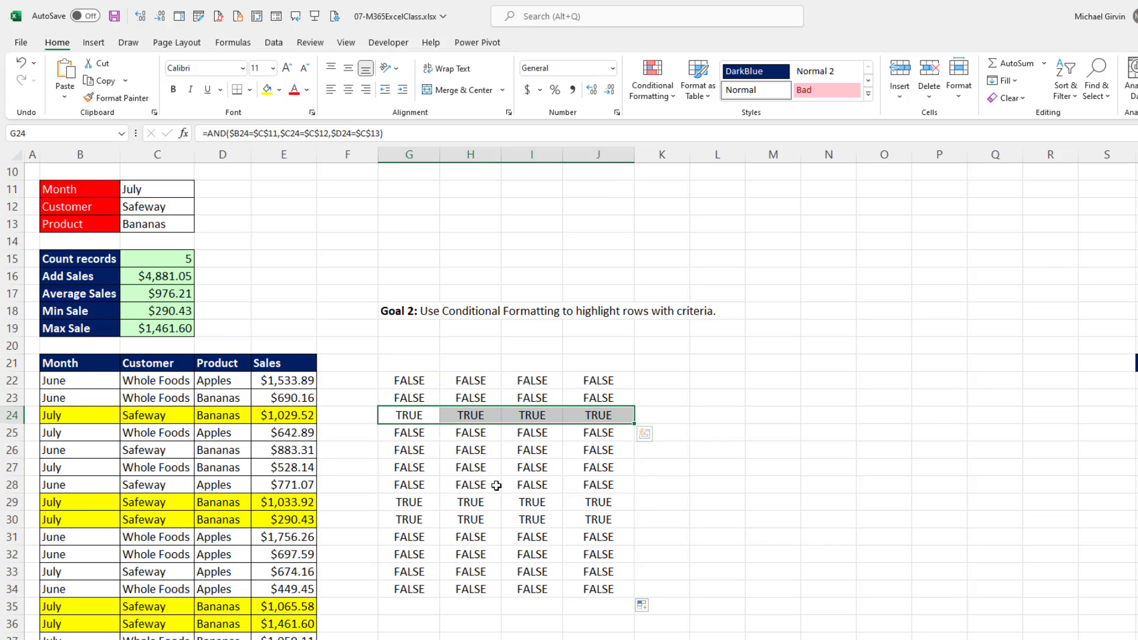
{"action": "left_click_drag", "start_coordinate": [407, 501], "coordinate": [596, 524]}
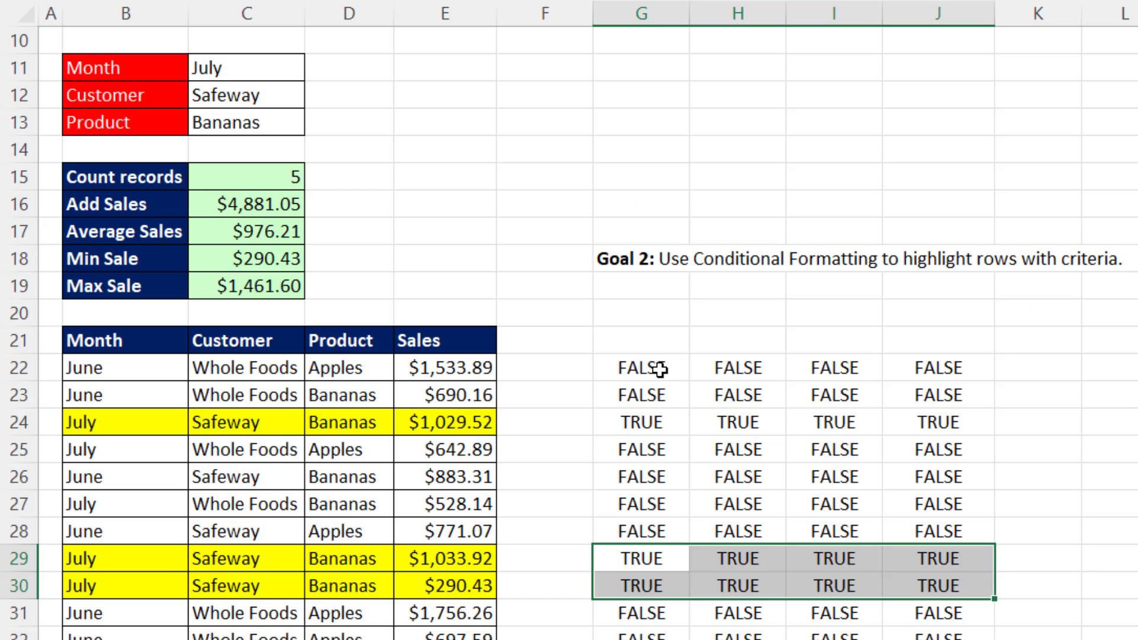
Examine the locked and relative references of the AND formula in cells G22, H22 and G23.
{"action": "left_click", "coordinate": [431, 381]}
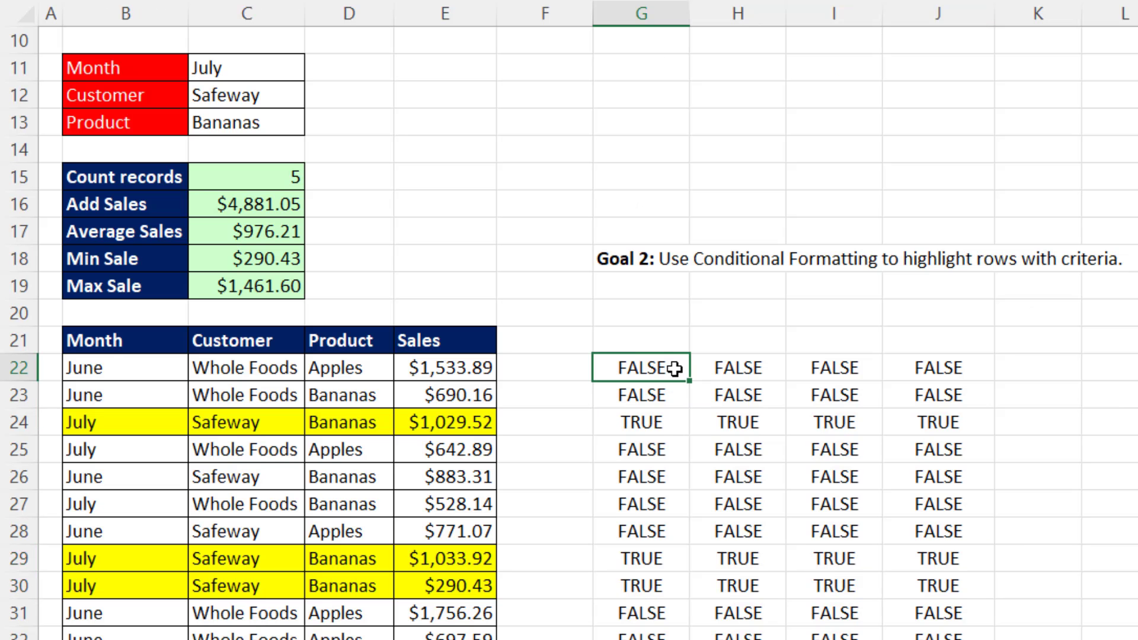
{"action": "key", "text": "F2"}
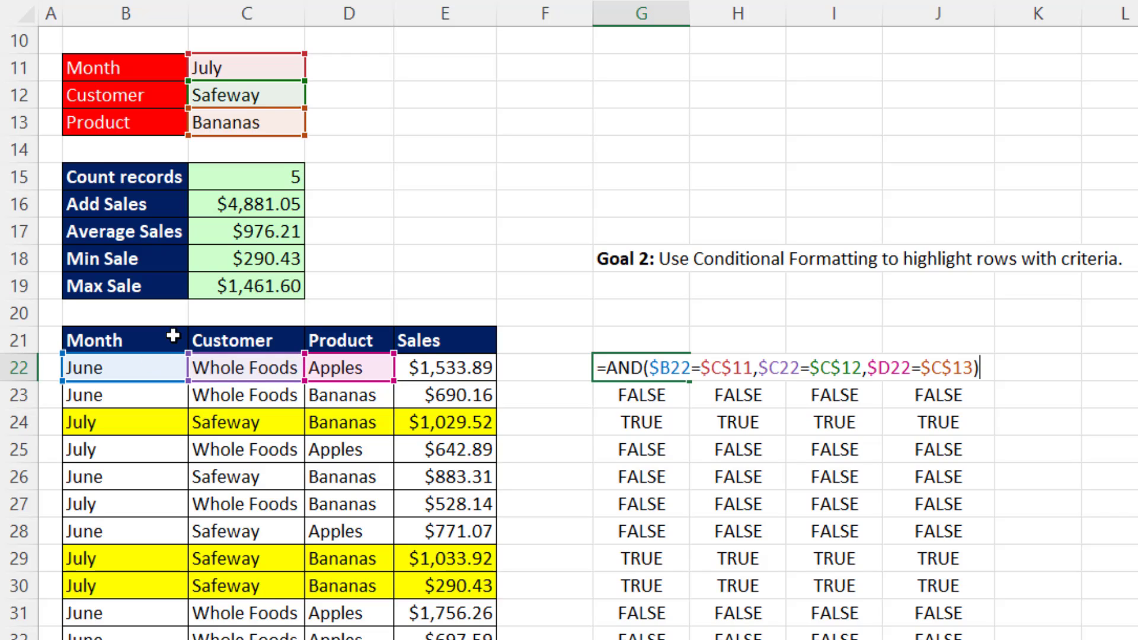
{"action": "key", "text": "Tab"}
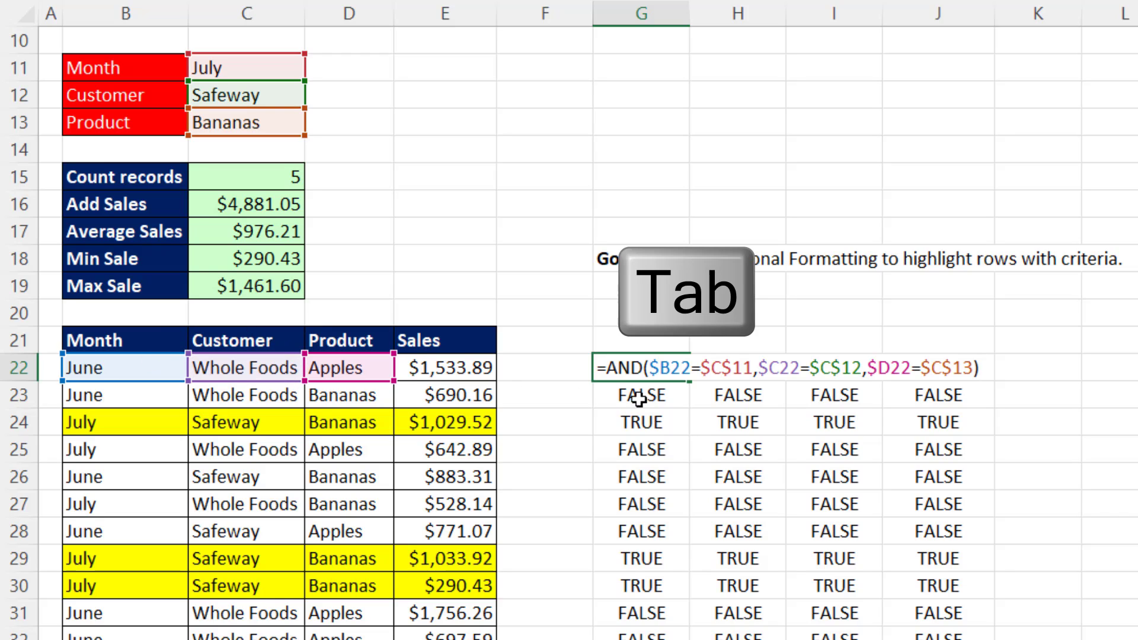
{"action": "key", "text": "F2"}
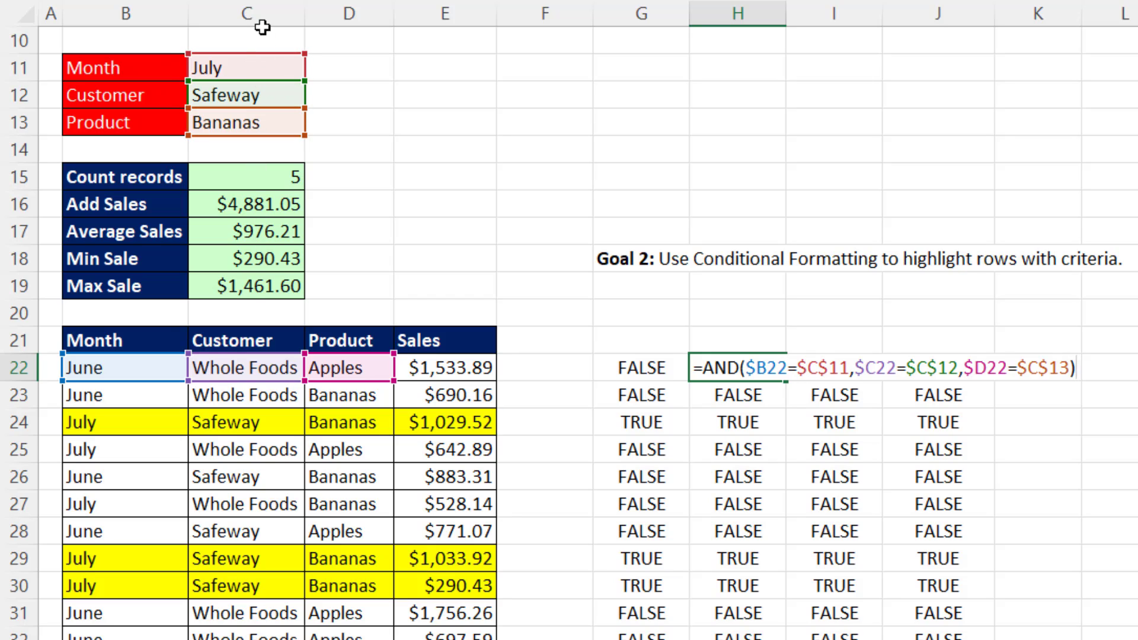
{"action": "key", "text": "Left"}
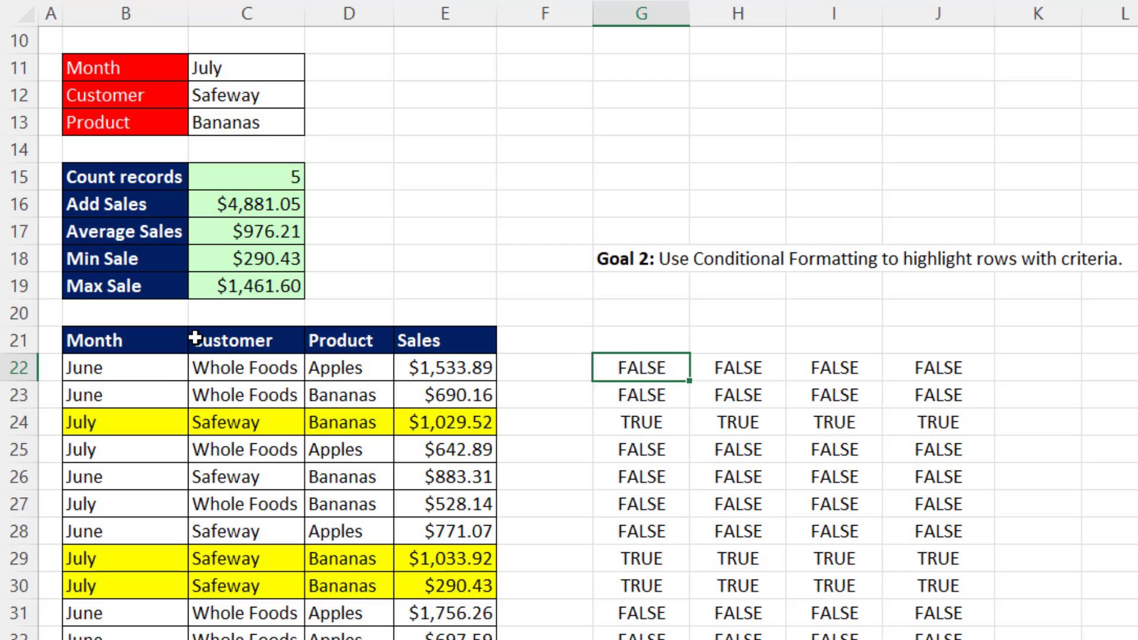
{"action": "key", "text": "F2"}
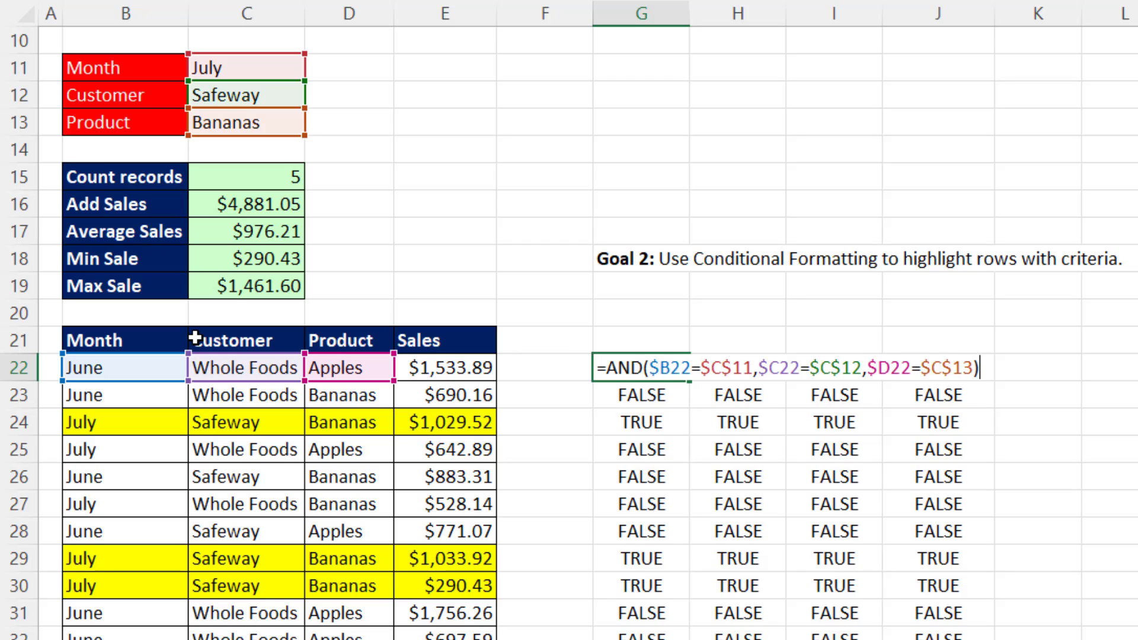
{"action": "key", "text": "Return"}
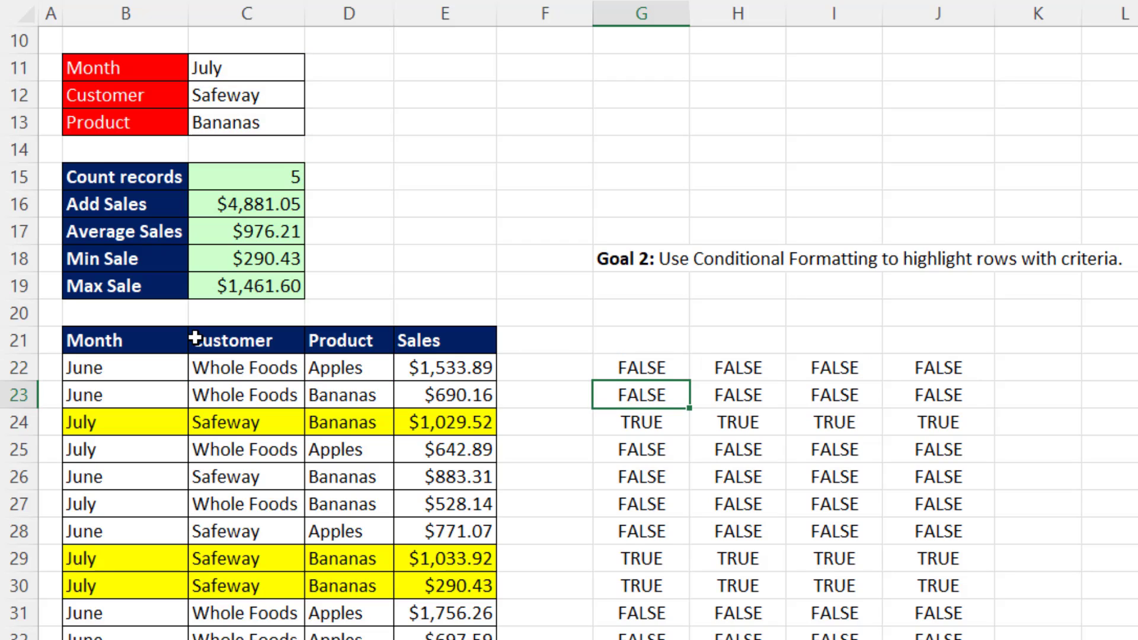
{"action": "key", "text": "F2"}
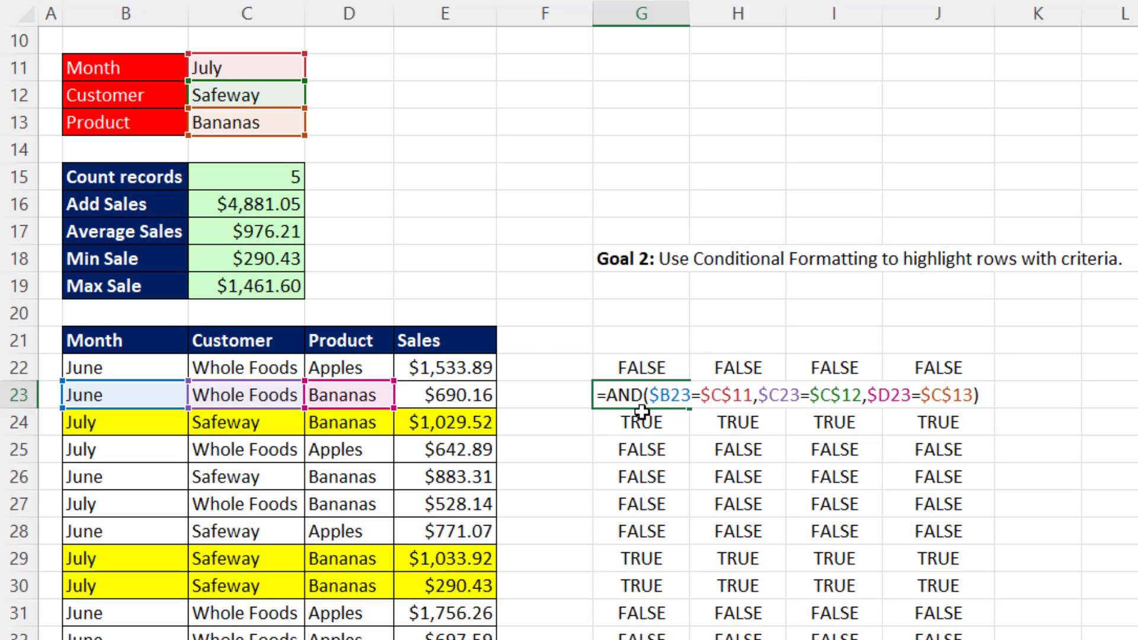
{"action": "left_click", "coordinate": [670, 395]}
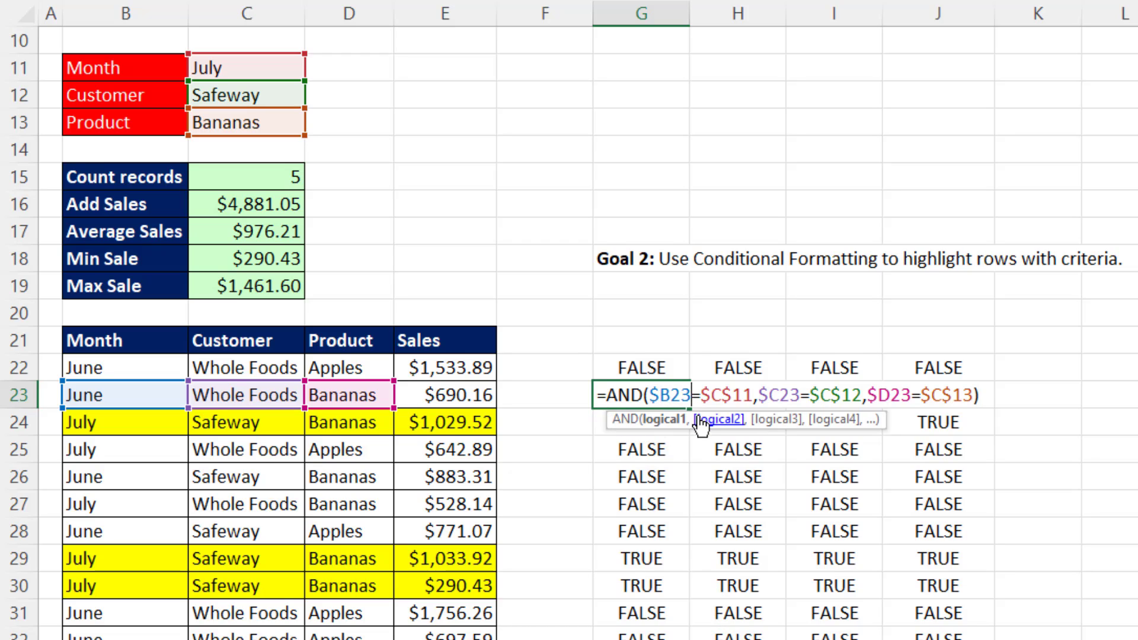
{"action": "key", "text": "ctrl+Return"}
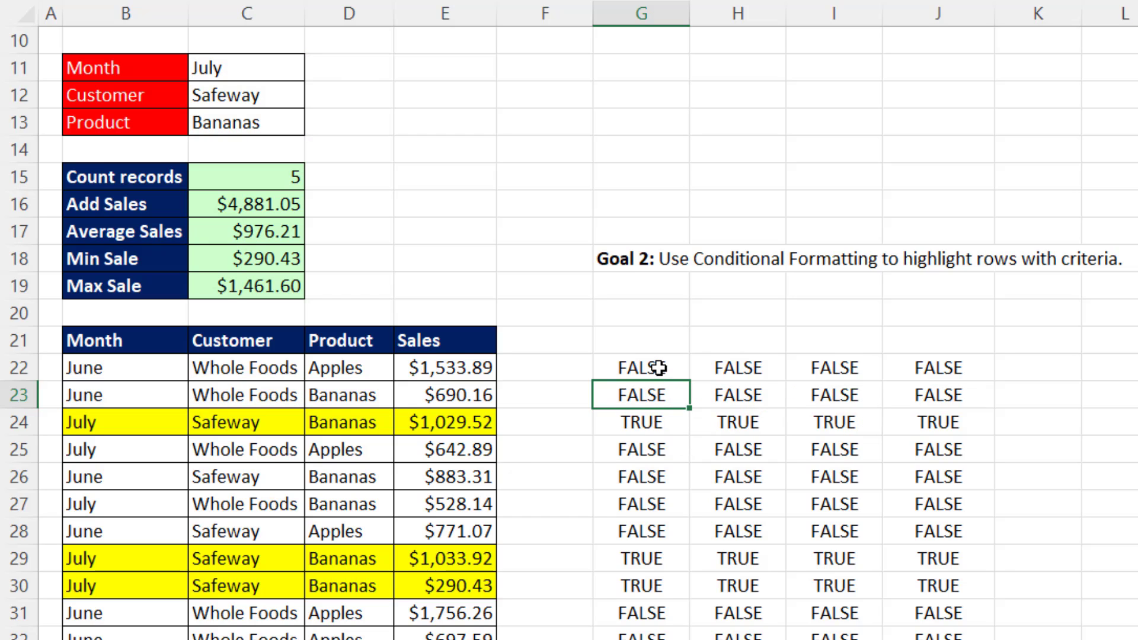
Copy the full text of the AND formula in G22 and leave the cell unchanged.
{"action": "left_click", "coordinate": [659, 368]}
{"action": "key", "text": "F2"}
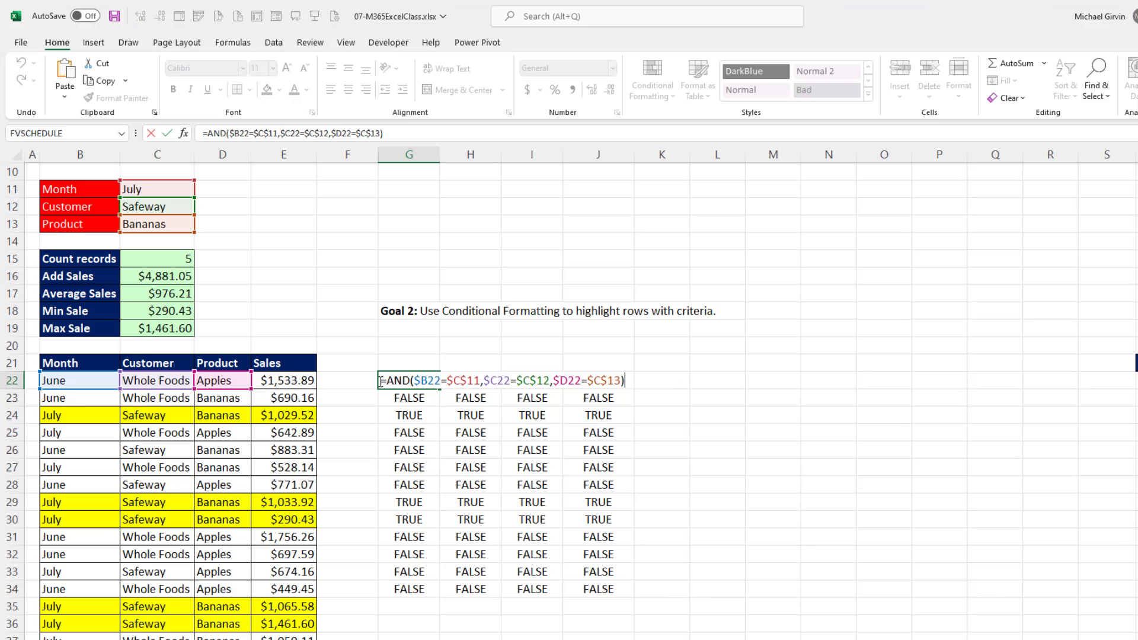
{"action": "left_click_drag", "start_coordinate": [599, 371], "coordinate": [639, 373]}
{"action": "left_click_drag", "start_coordinate": [408, 385], "coordinate": [686, 402]}
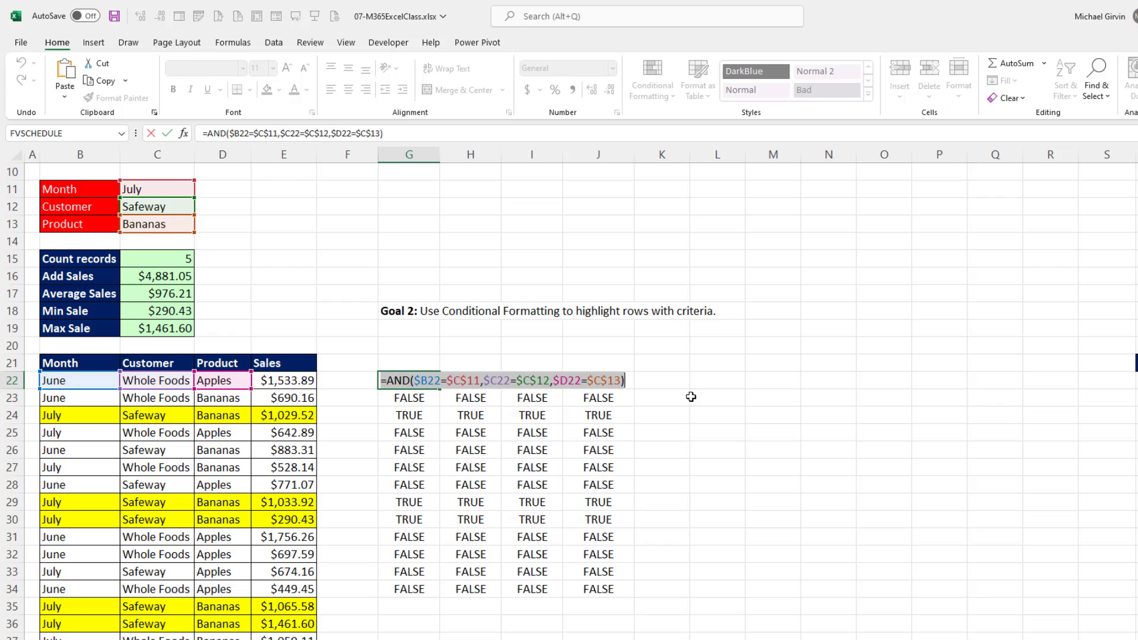
{"action": "key", "text": "ctrl+c"}
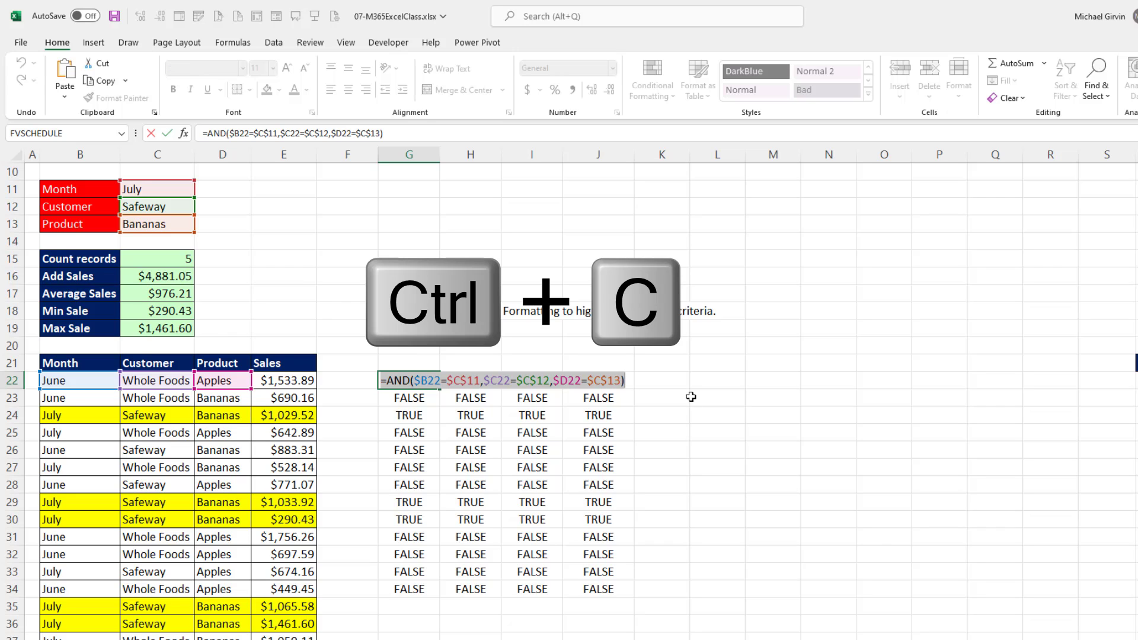
{"action": "key", "text": "Escape"}
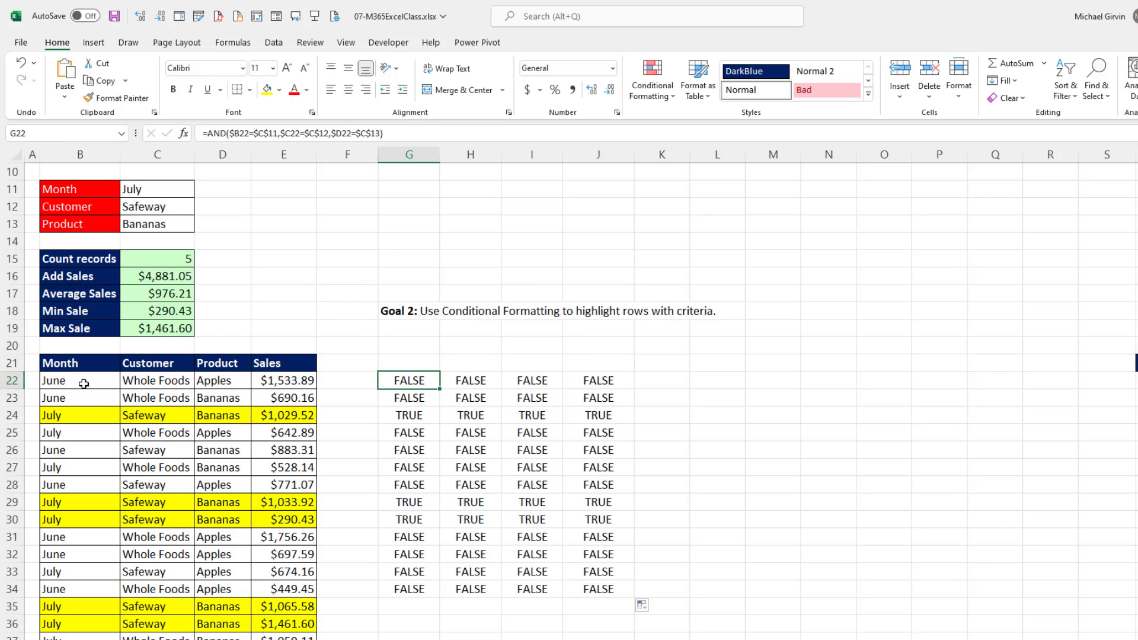
Delete the existing yellow-fill conditional formatting rule from the sales records in B22:E41.
{"action": "left_click_drag", "start_coordinate": [83, 384], "coordinate": [292, 613]}
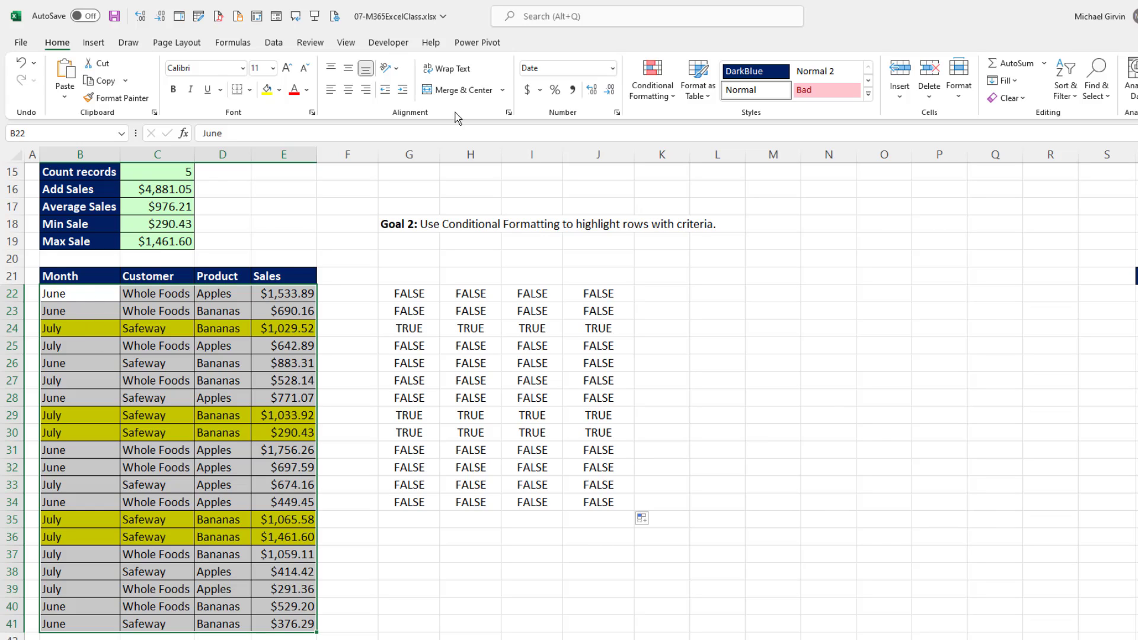
{"action": "left_click", "coordinate": [667, 94]}
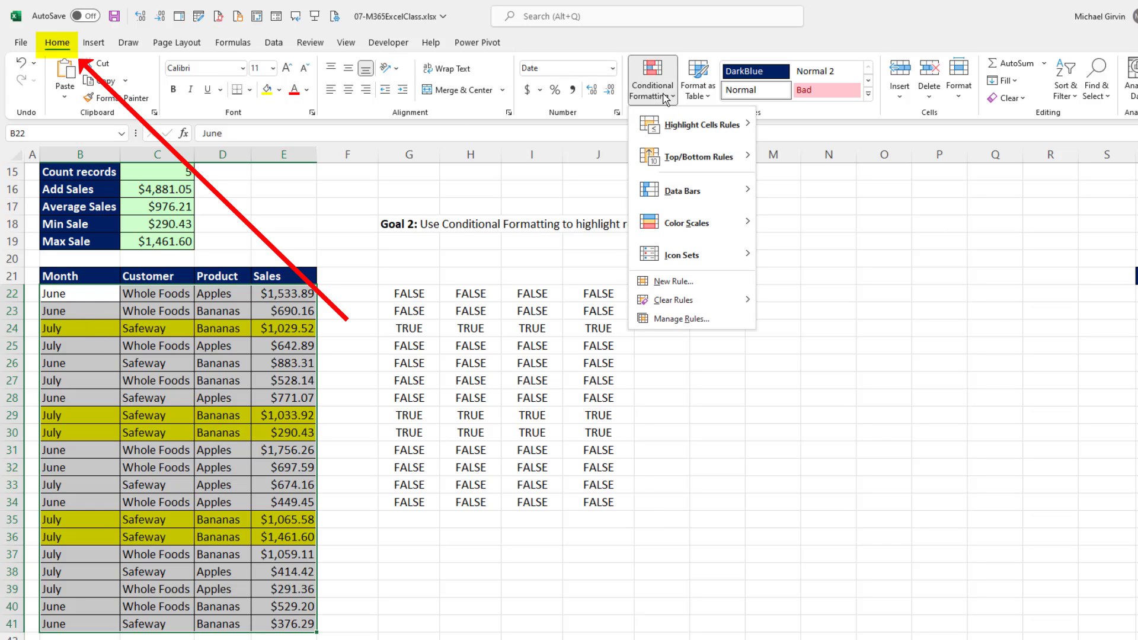
{"action": "left_click", "coordinate": [702, 318]}
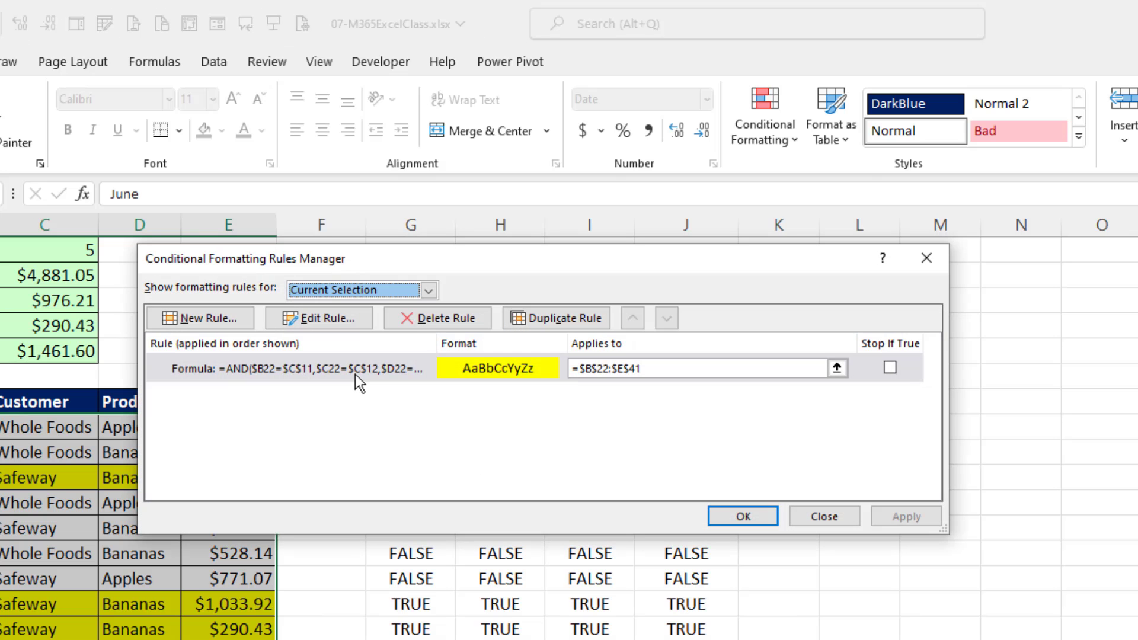
{"action": "left_click", "coordinate": [354, 374]}
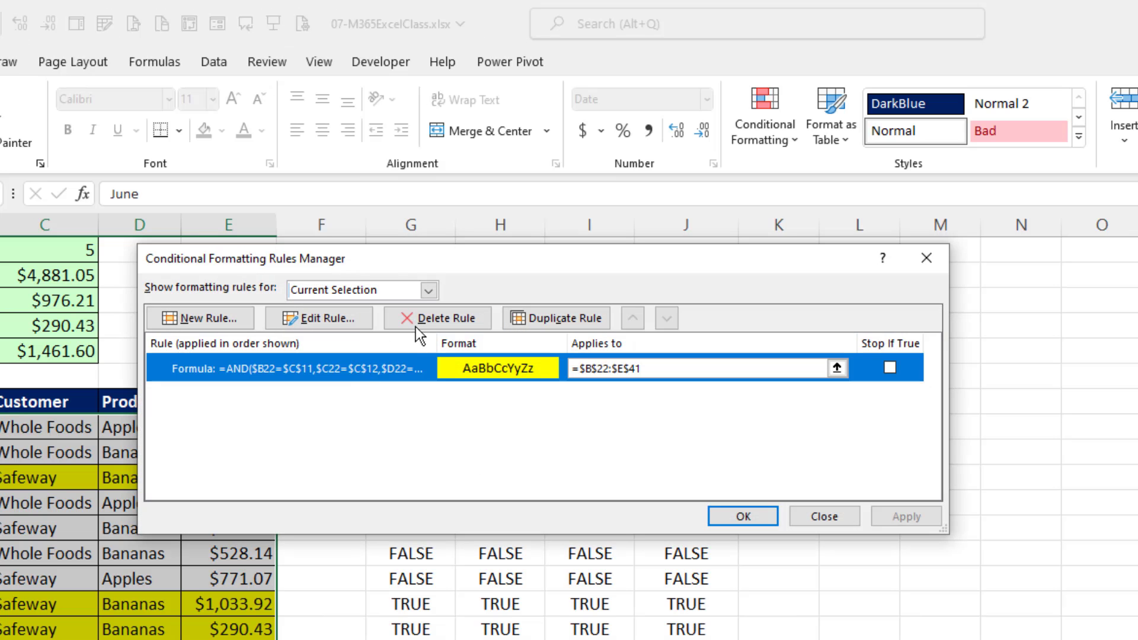
{"action": "left_click", "coordinate": [426, 318]}
Start a new formula-based formatting rule for B22:E41 and paste in =AND($B22=$C$11,$C22=$C$12,$D22=$C$13).
{"action": "left_click", "coordinate": [211, 318]}
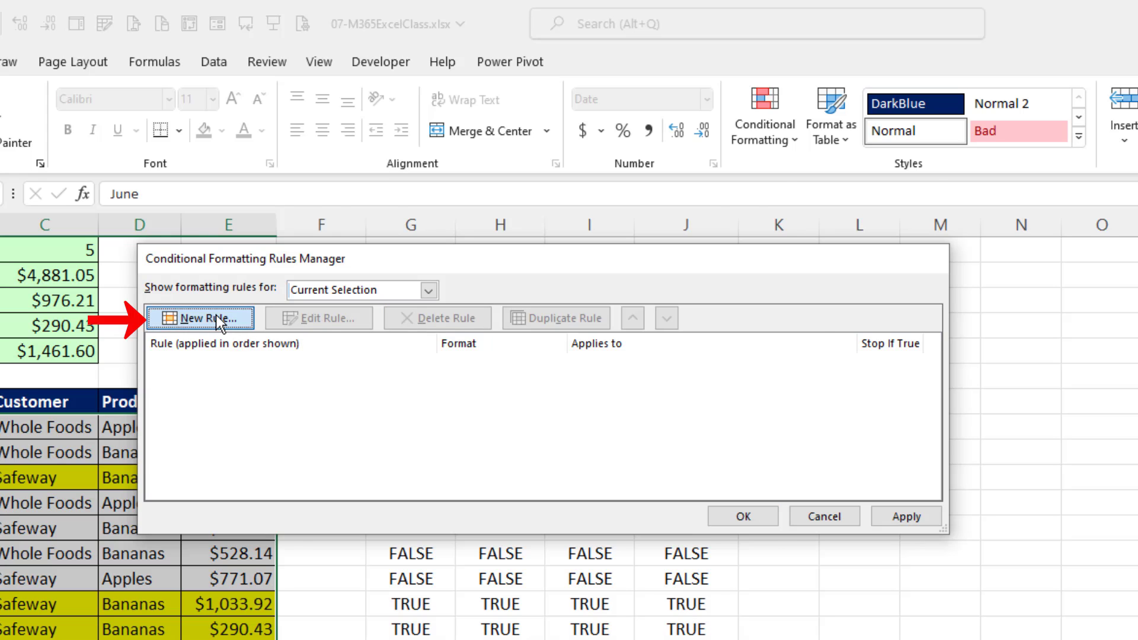
{"action": "left_click", "coordinate": [414, 346]}
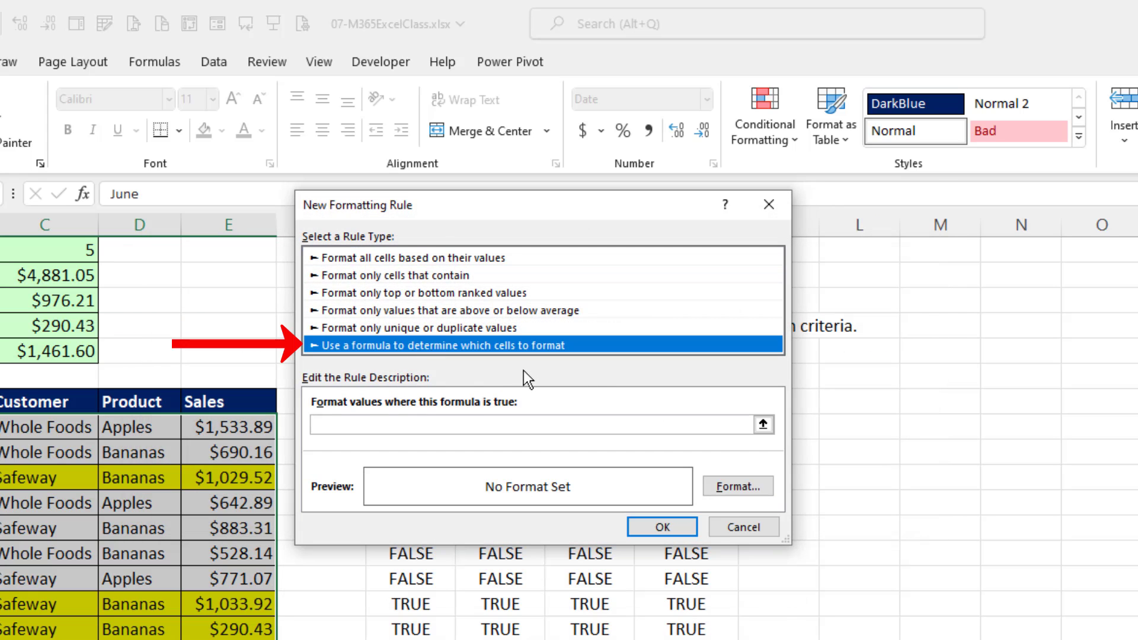
{"action": "left_click", "coordinate": [394, 426]}
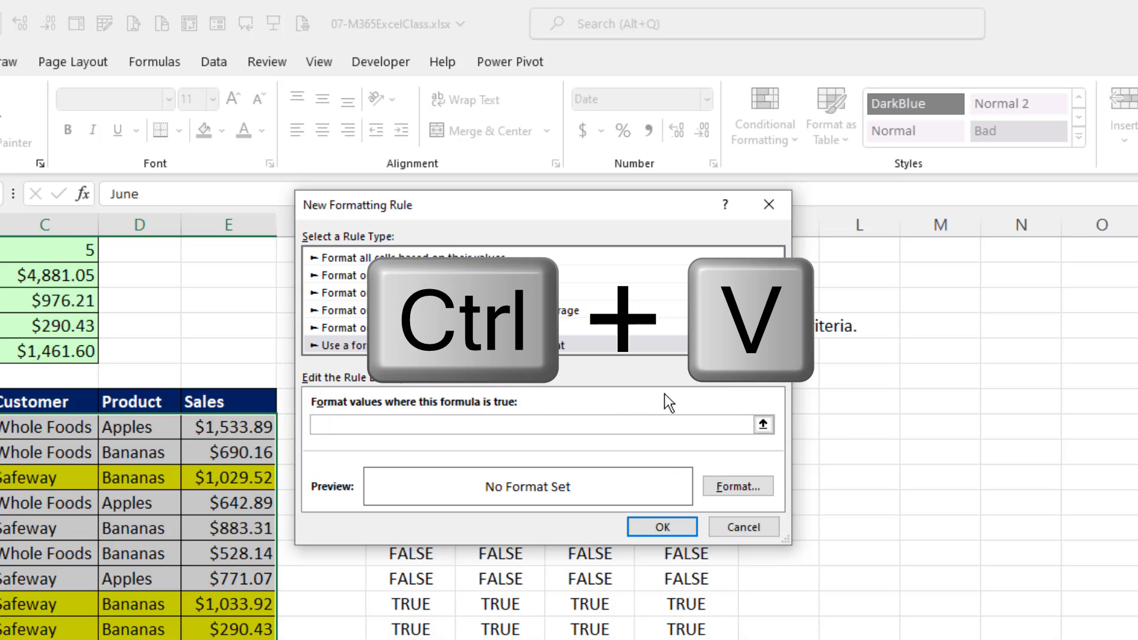
{"action": "key", "text": "ctrl+v"}
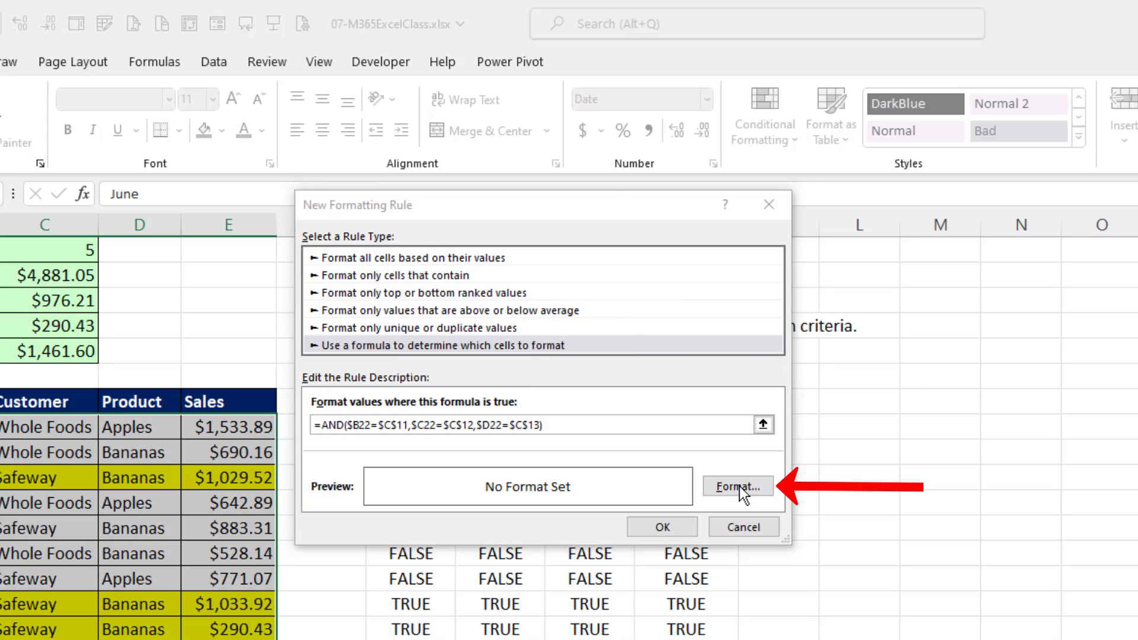
Give the new rule a light blue fill and apply it to the sales records.
{"action": "left_click", "coordinate": [738, 486]}
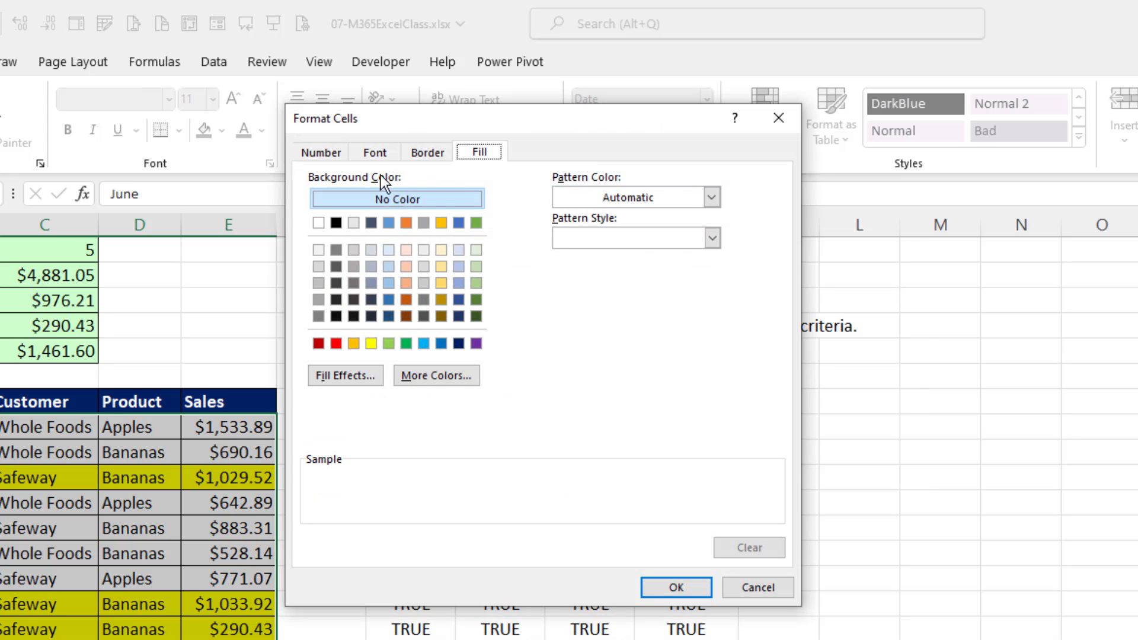
{"action": "left_click", "coordinate": [317, 153]}
{"action": "left_click", "coordinate": [477, 154]}
{"action": "left_click", "coordinate": [370, 344]}
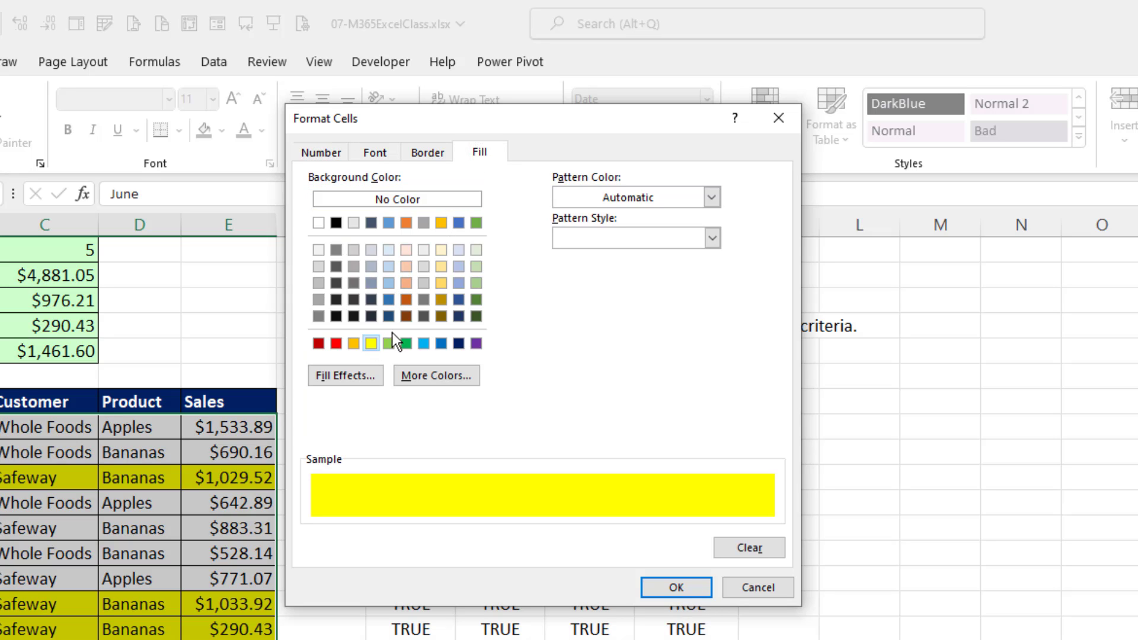
{"action": "left_click", "coordinate": [464, 249]}
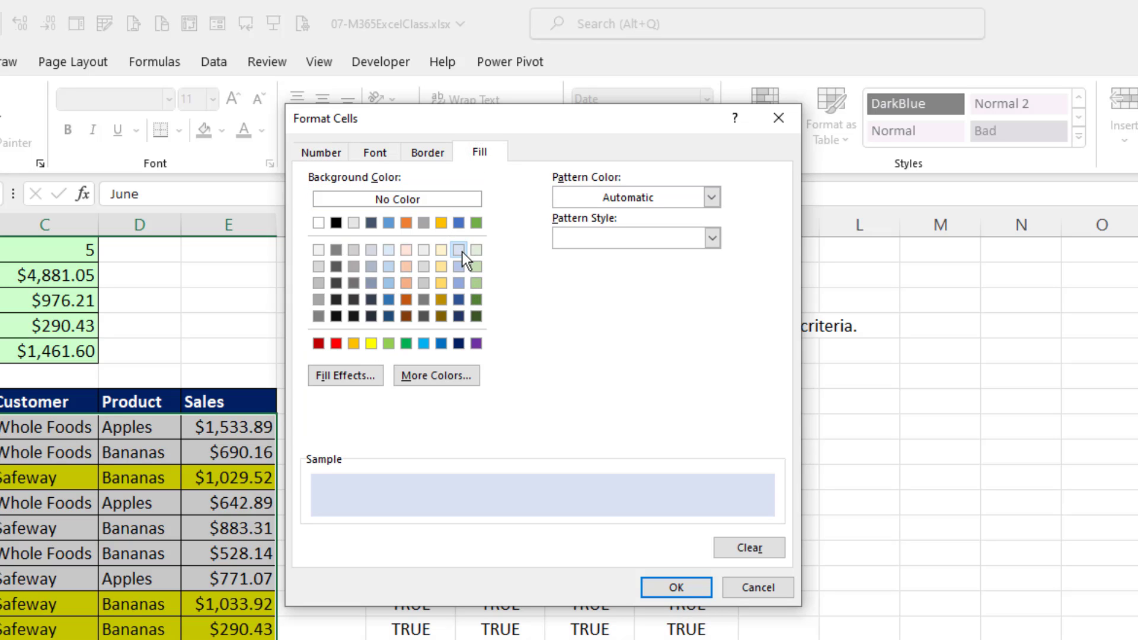
{"action": "left_click", "coordinate": [680, 586]}
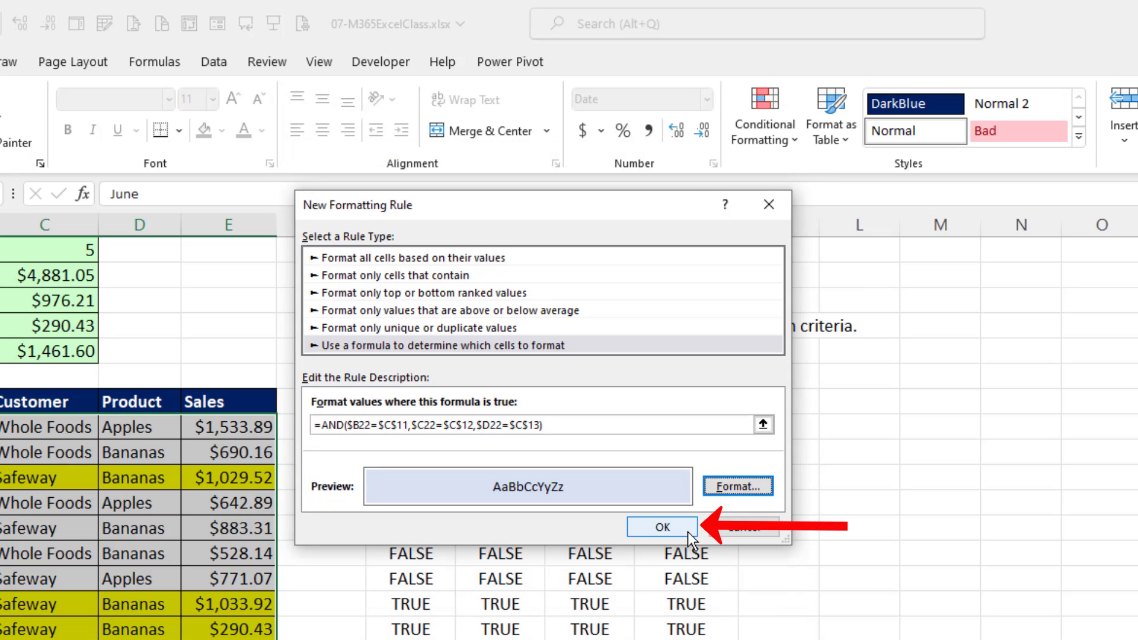
{"action": "left_click", "coordinate": [687, 531]}
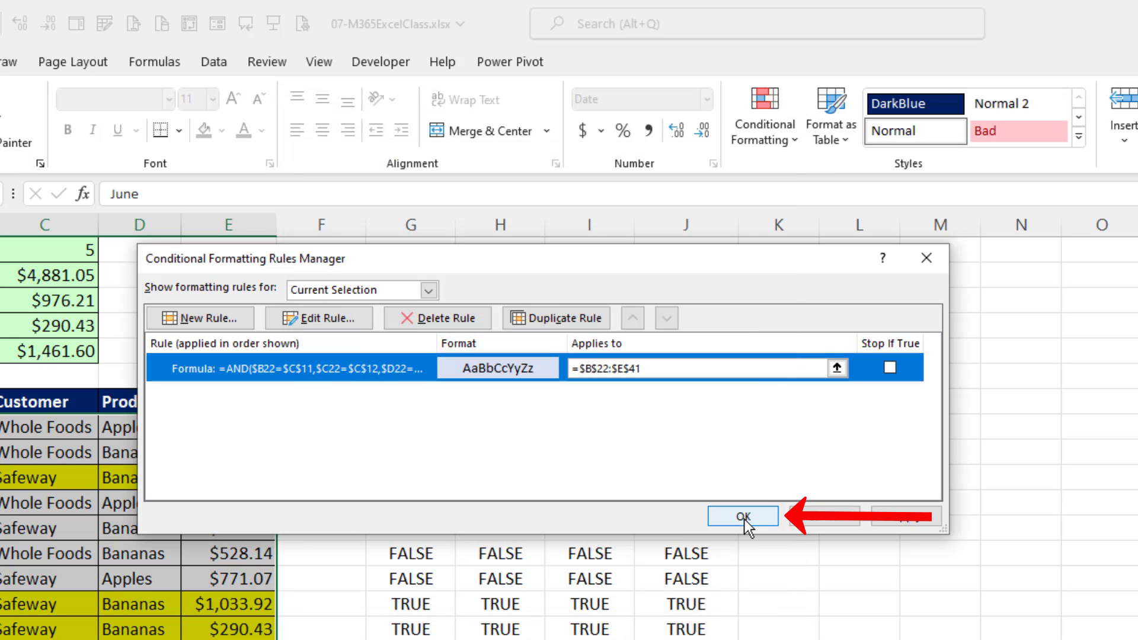
{"action": "left_click", "coordinate": [743, 516]}
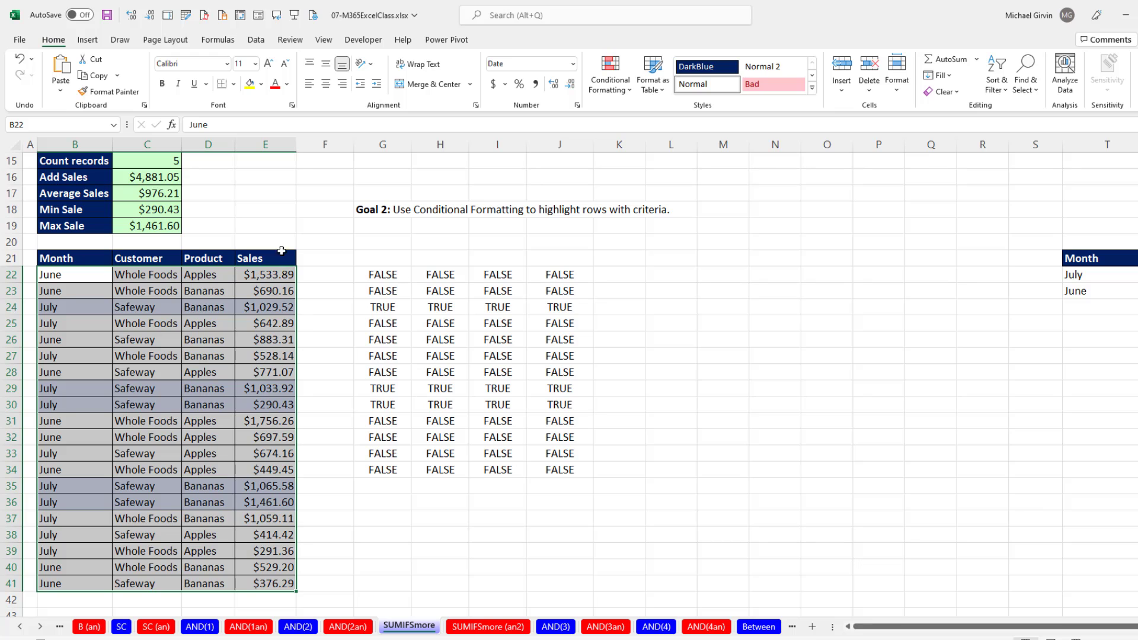
Test the row highlighting by setting the month criterion in C11 to June, and undo that change.
{"action": "scroll", "coordinate": [228, 422], "scroll_direction": "up", "scroll_amount": 4}
{"action": "left_click", "coordinate": [160, 291]}
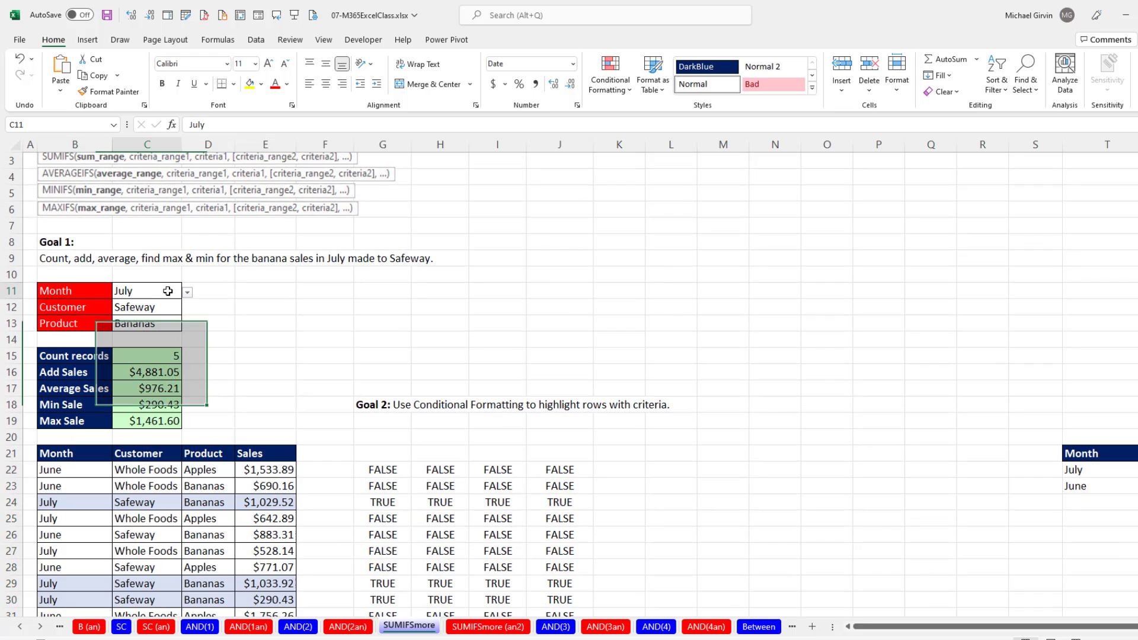
{"action": "type", "text": "June"}
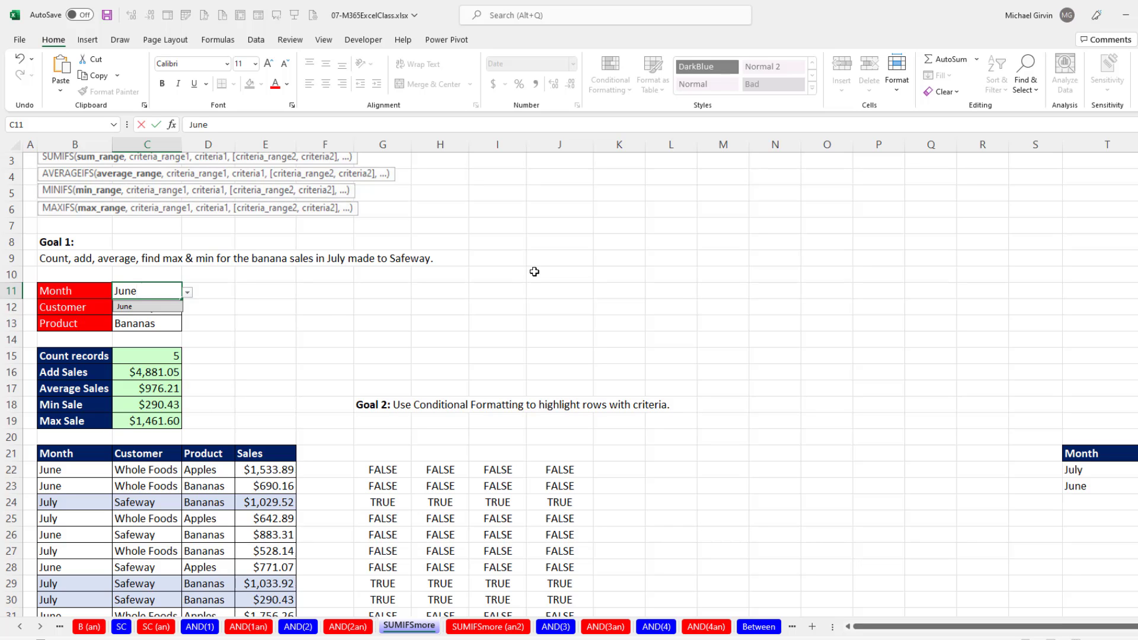
{"action": "key", "text": "Return"}
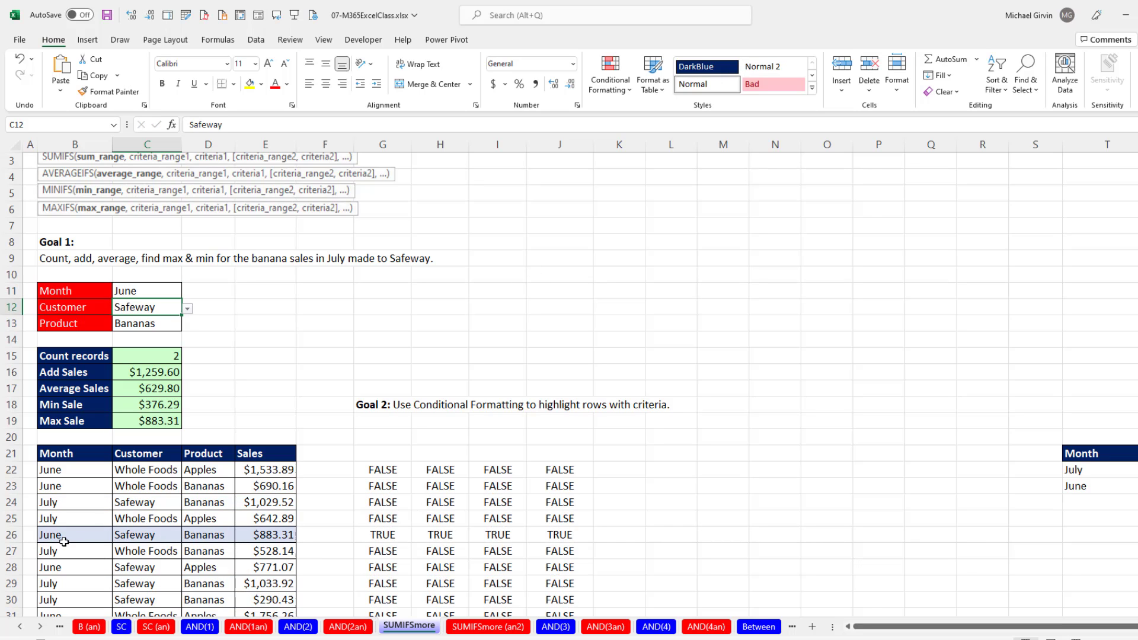
{"action": "key", "text": "ctrl+z"}
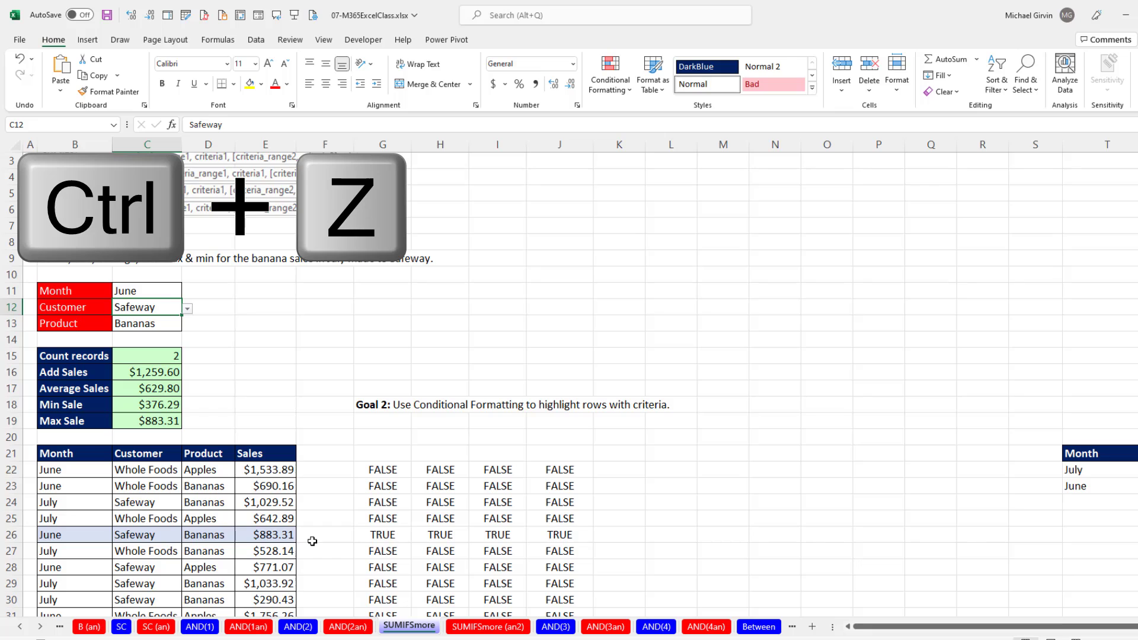
Review the arguments of the COUNTIFS formula in C15 and the sum range of the SUMIFS formula in C16.
{"action": "double_click", "coordinate": [175, 356]}
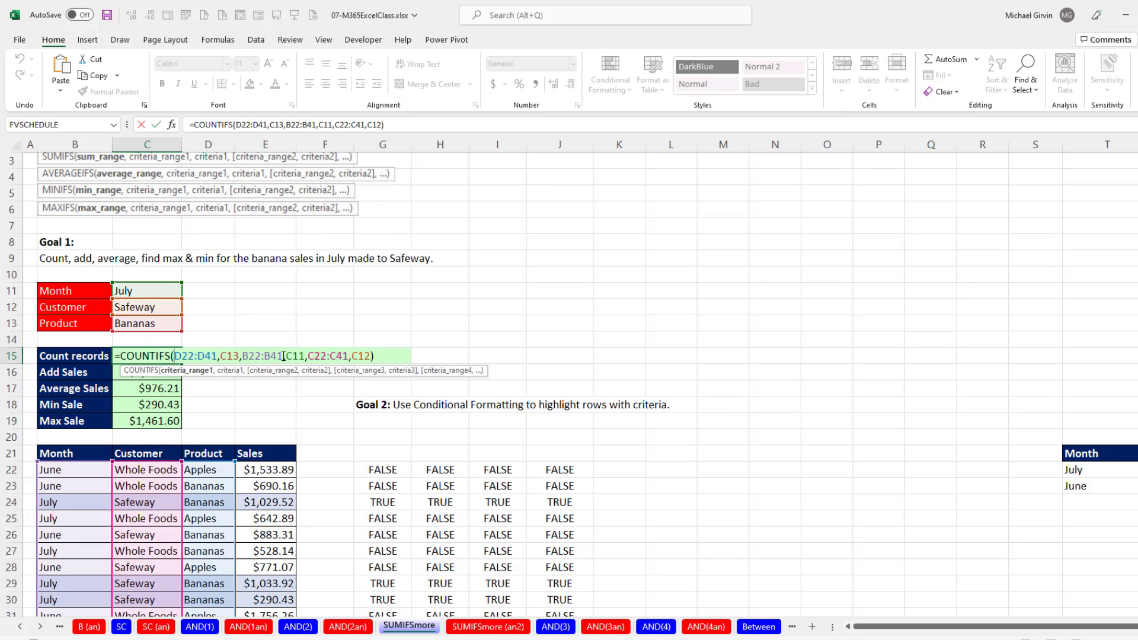
{"action": "key", "text": "Return"}
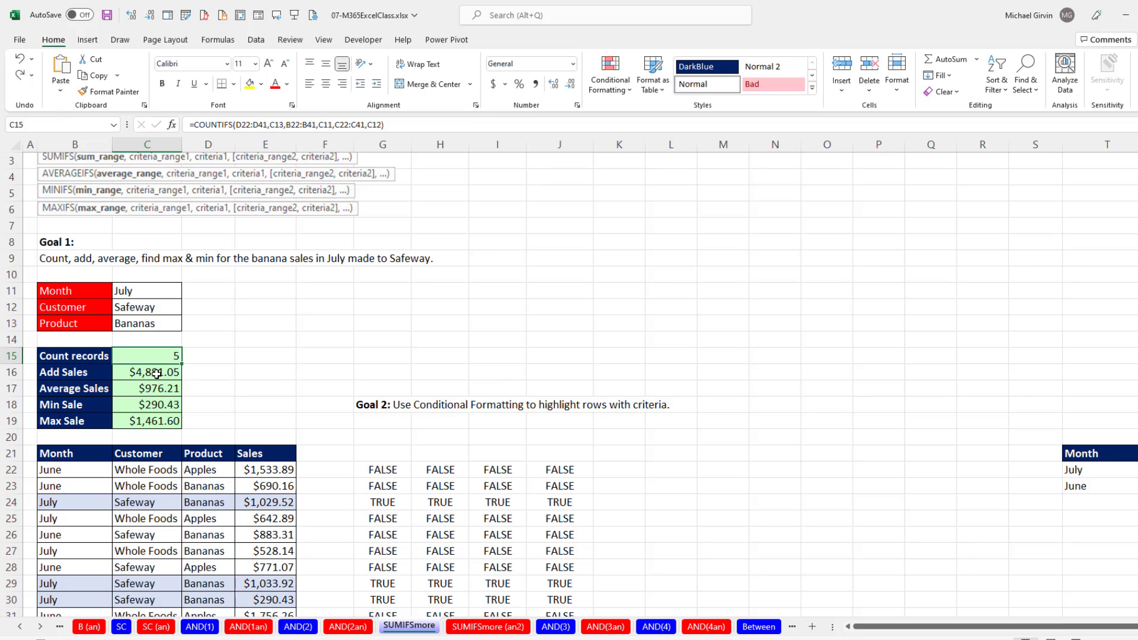
{"action": "double_click", "coordinate": [157, 373]}
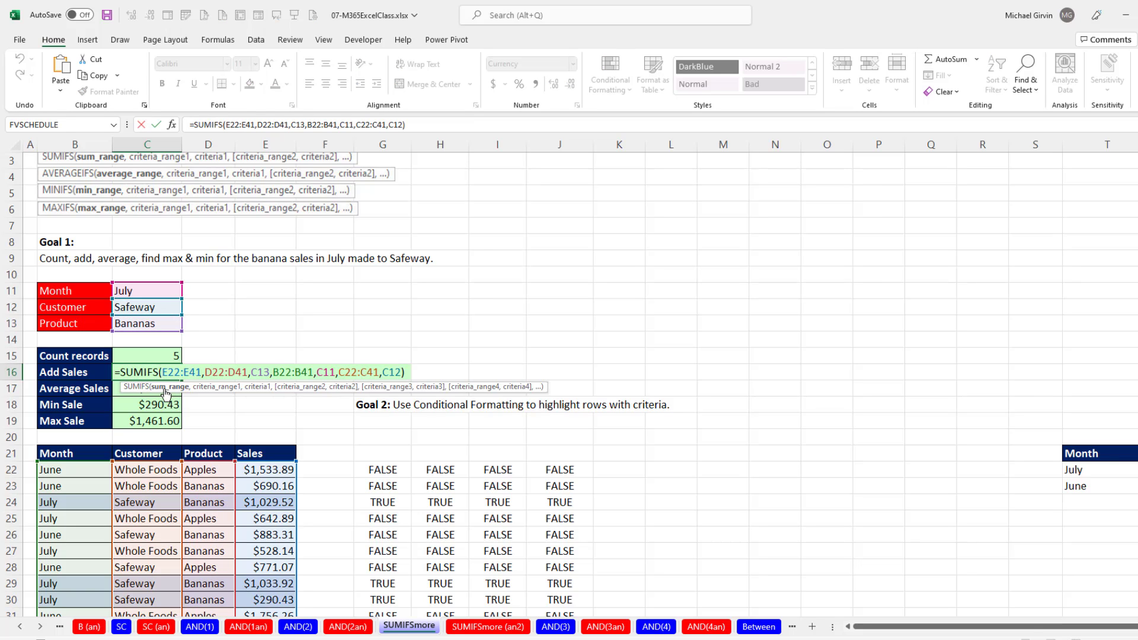
{"action": "left_click", "coordinate": [167, 390]}
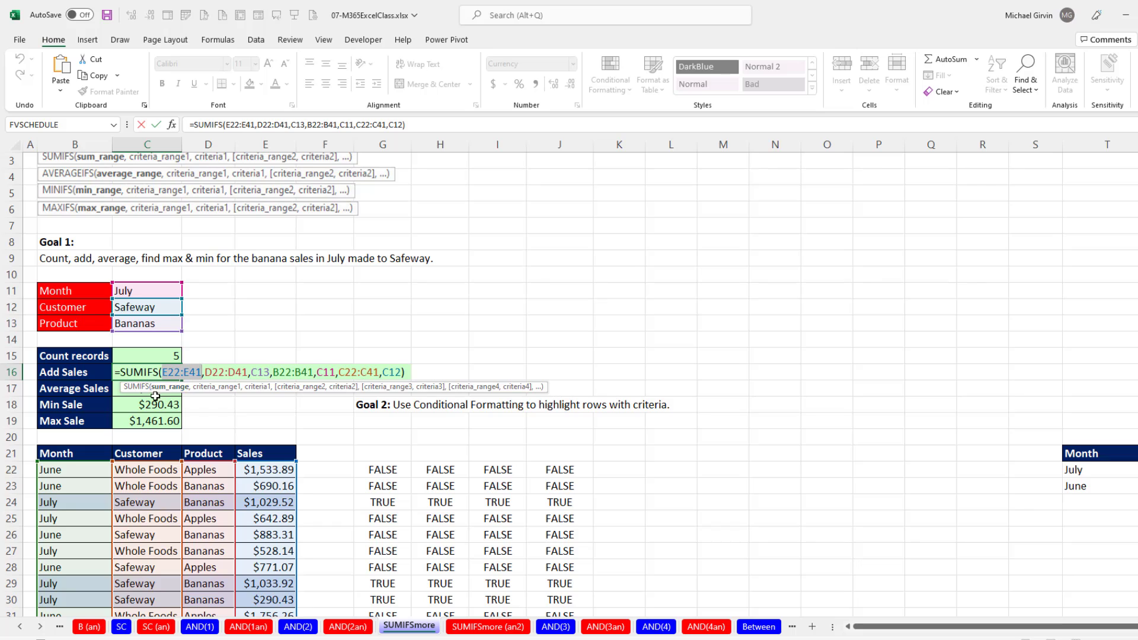
{"action": "key", "text": "Escape"}
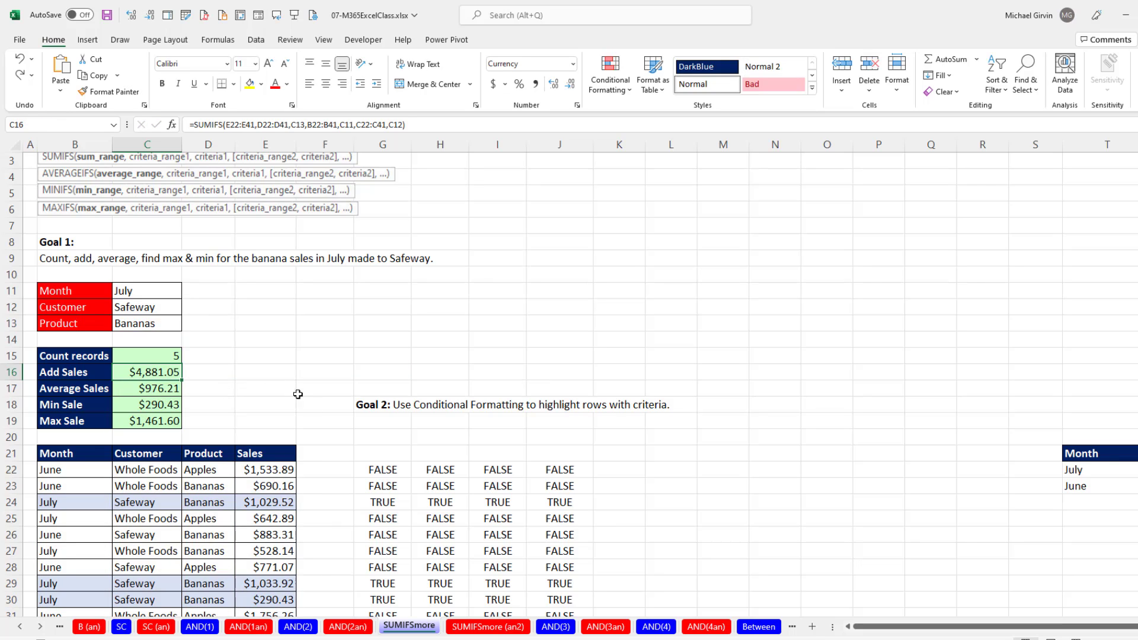
Review the cell references of the AND formula in G22, and switch to the AND(3) worksheet.
{"action": "double_click", "coordinate": [392, 469]}
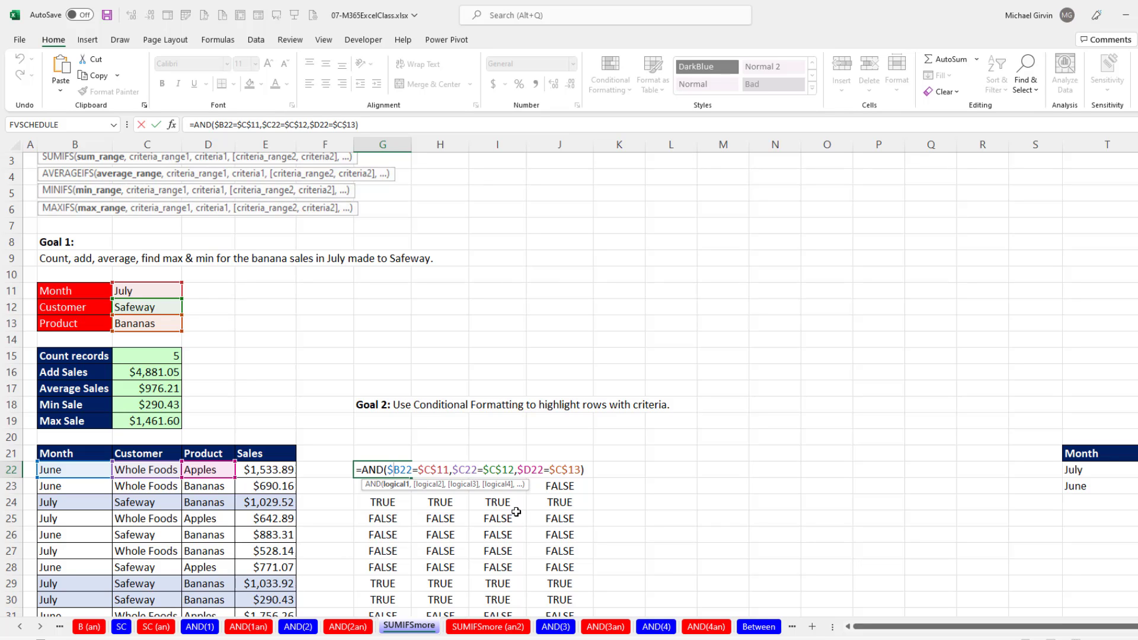
{"action": "key", "text": "Escape"}
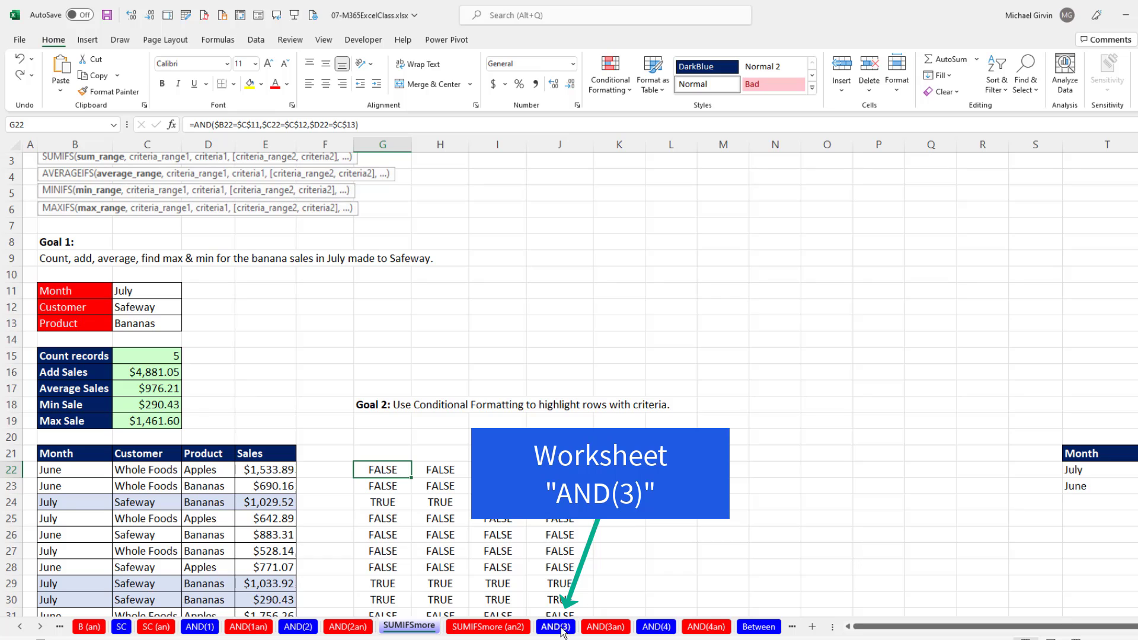
{"action": "left_click", "coordinate": [570, 628]}
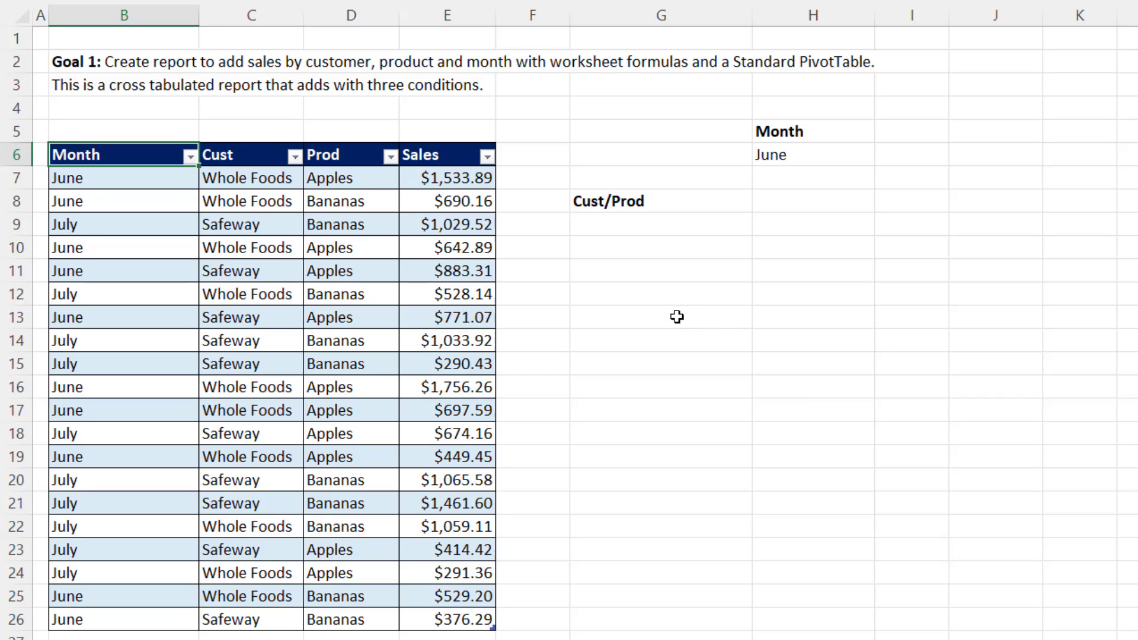
Insert a PivotTable from the ProduceSales table on the existing worksheet at cell G17.
{"action": "left_click", "coordinate": [247, 225]}
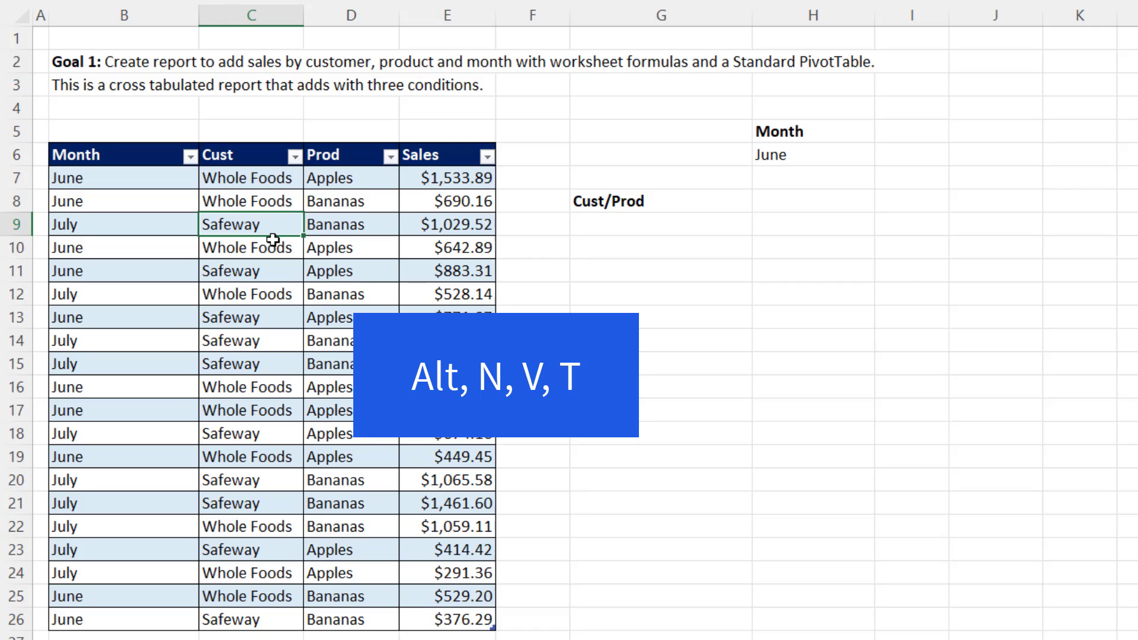
{"action": "key", "text": "alt+n"}
{"action": "key", "text": "v"}
{"action": "key", "text": "t"}
{"action": "left_click", "coordinate": [715, 236]}
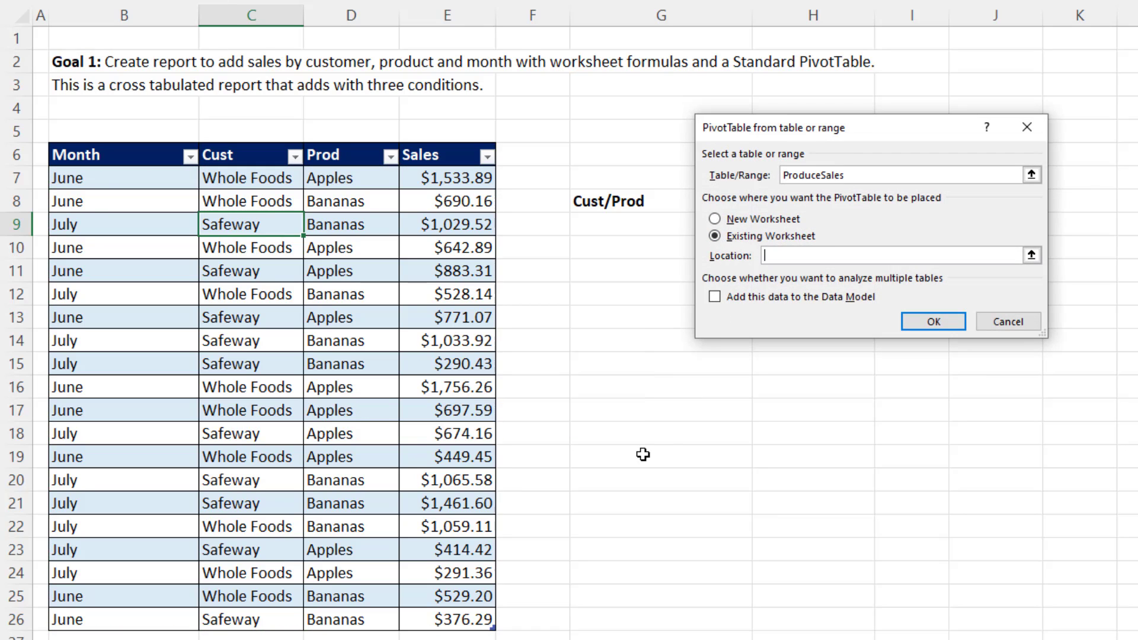
{"action": "left_click", "coordinate": [614, 412]}
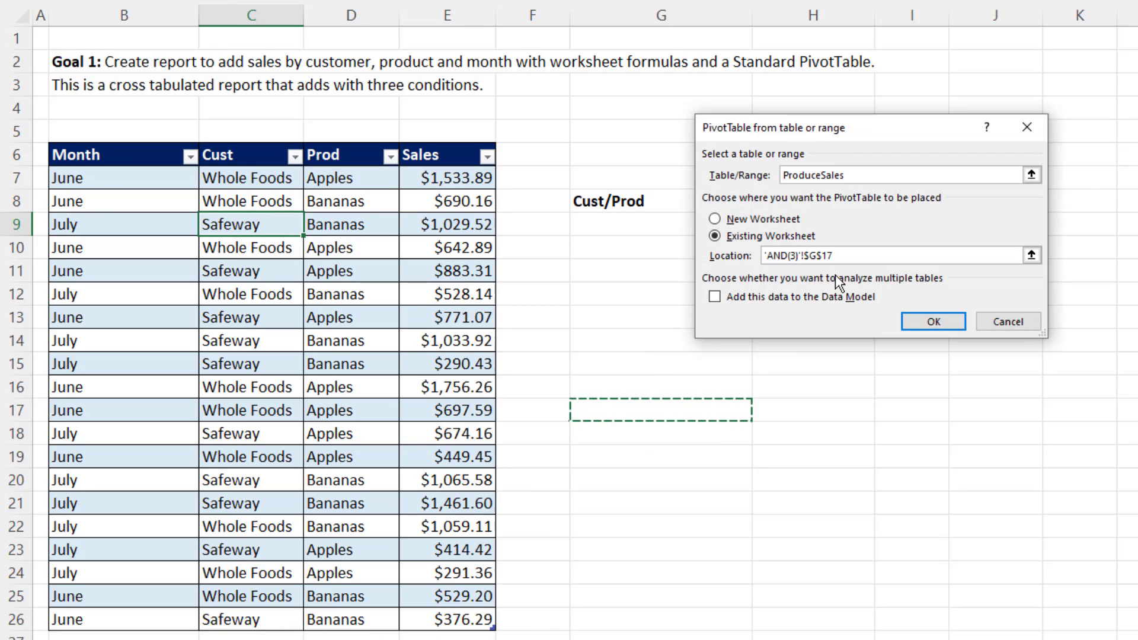
{"action": "left_click", "coordinate": [932, 323]}
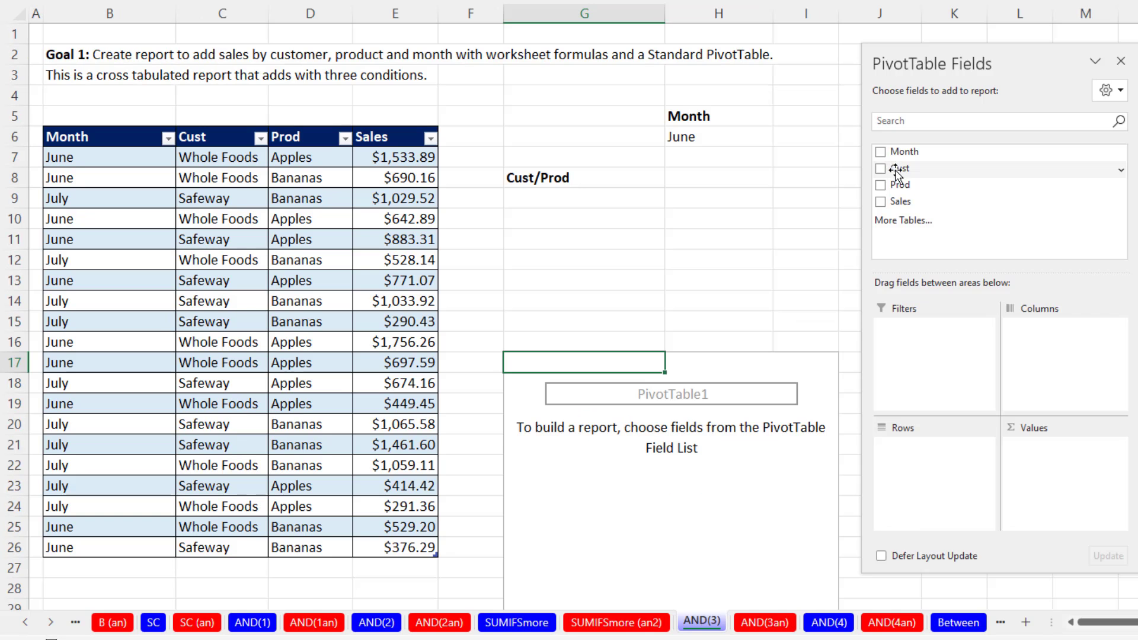
Lay out the PivotTable with Cust in the rows, Prod in the columns and Sales in the values.
{"action": "left_click_drag", "start_coordinate": [1017, 190], "coordinate": [1066, 529]}
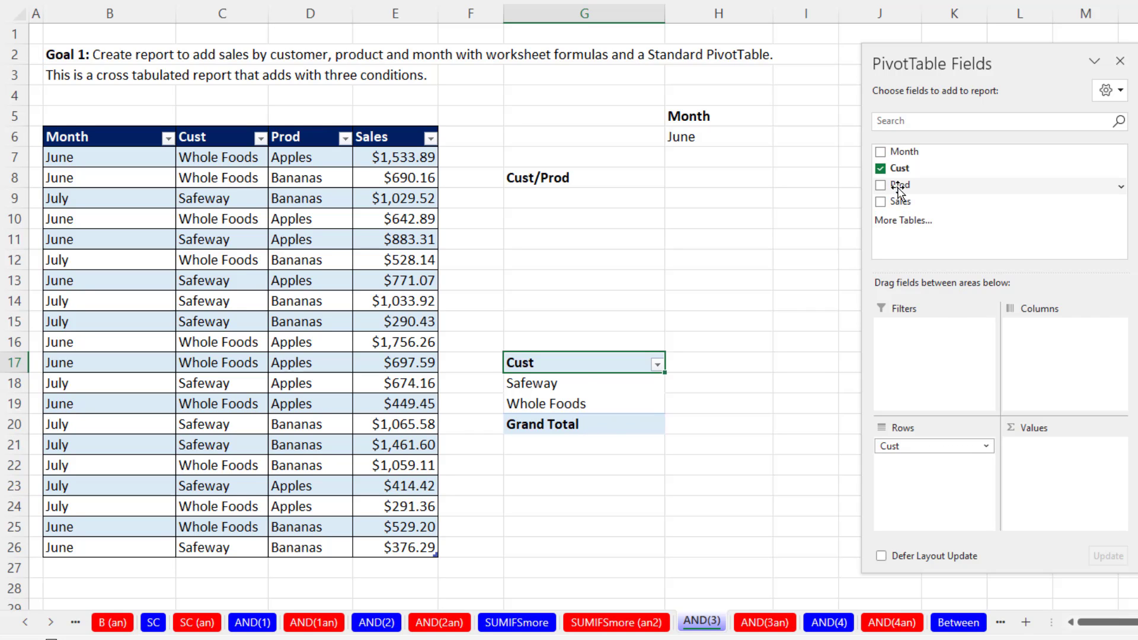
{"action": "left_click_drag", "start_coordinate": [899, 190], "coordinate": [1028, 345]}
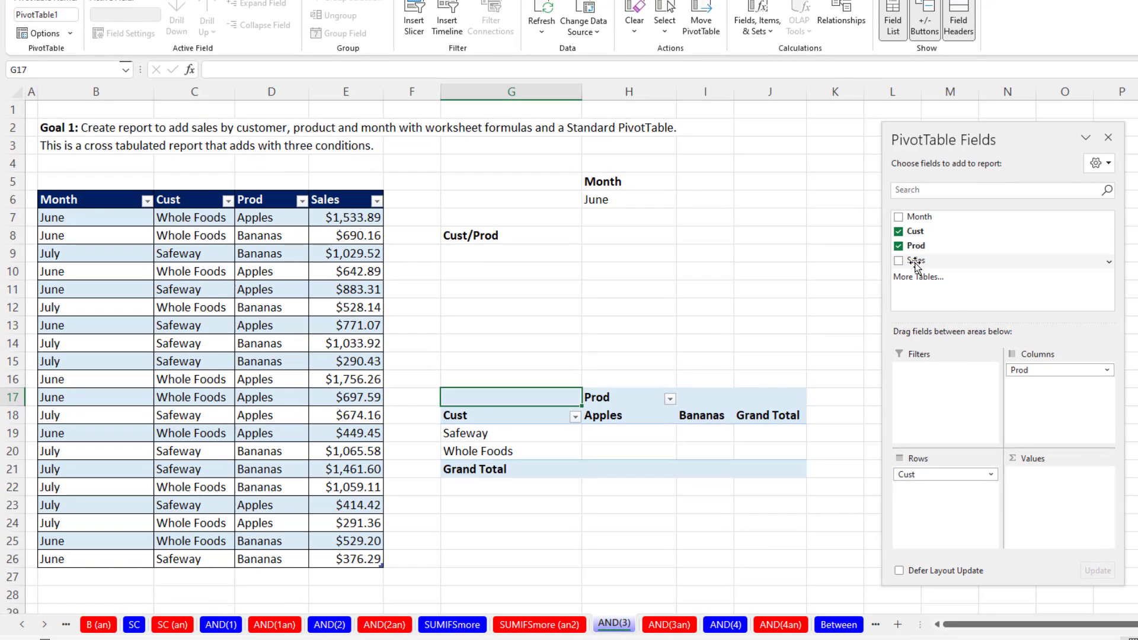
{"action": "left_click_drag", "start_coordinate": [868, 219], "coordinate": [1049, 511]}
Format the PivotTable's sales values as Number with two decimal places and a thousands separator.
{"action": "left_click", "coordinate": [646, 433]}
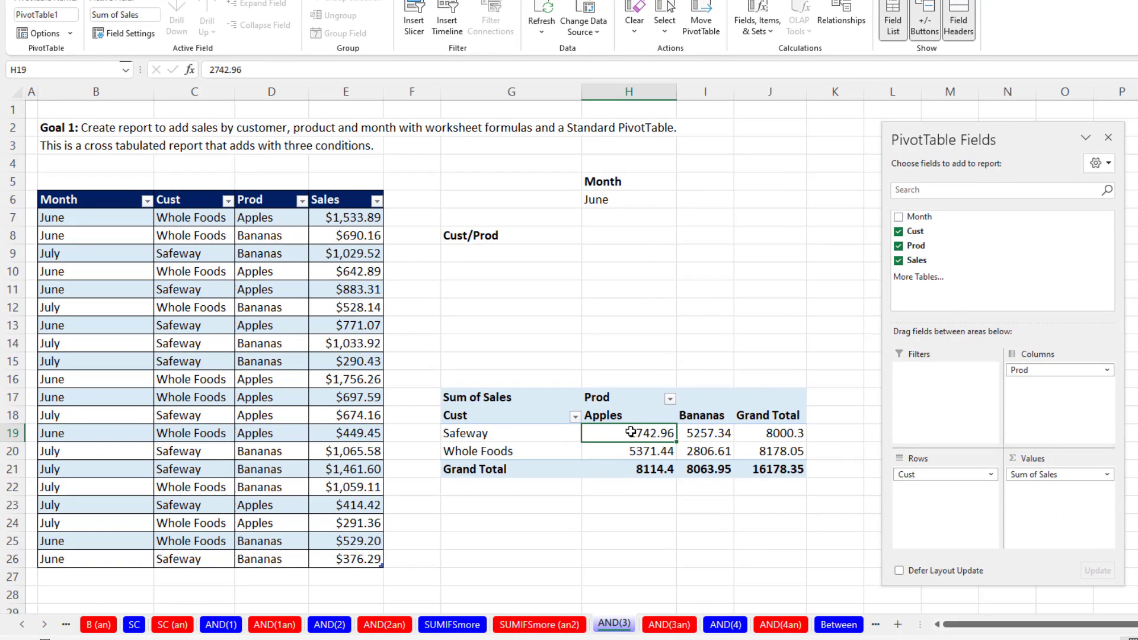
{"action": "right_click", "coordinate": [654, 433]}
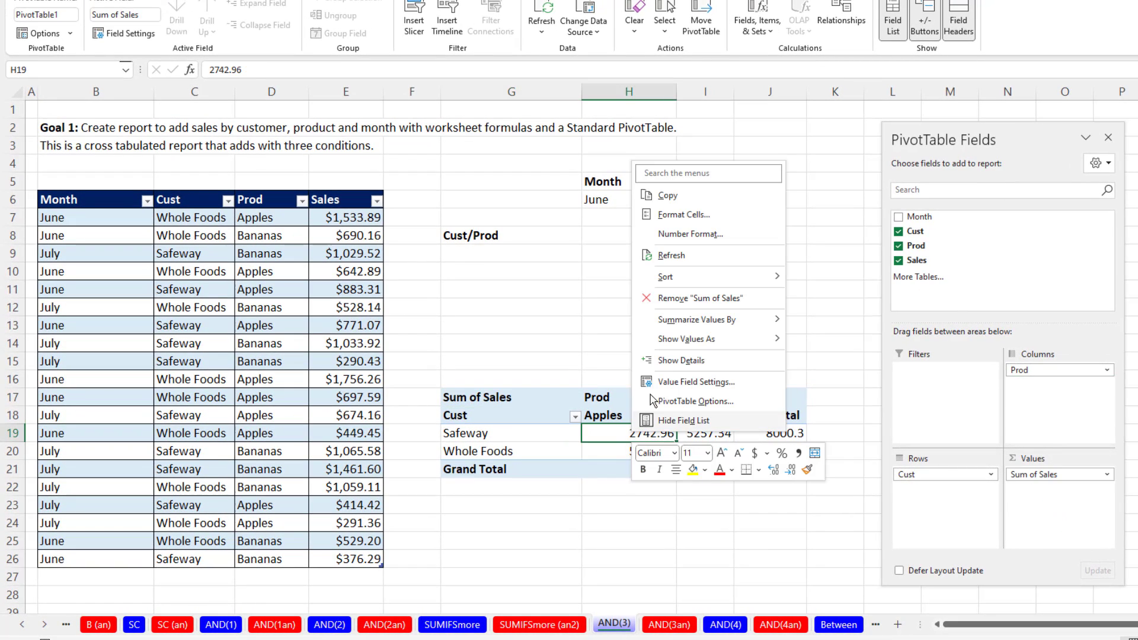
{"action": "left_click", "coordinate": [687, 237]}
{"action": "left_click", "coordinate": [539, 134]}
{"action": "left_click", "coordinate": [640, 174]}
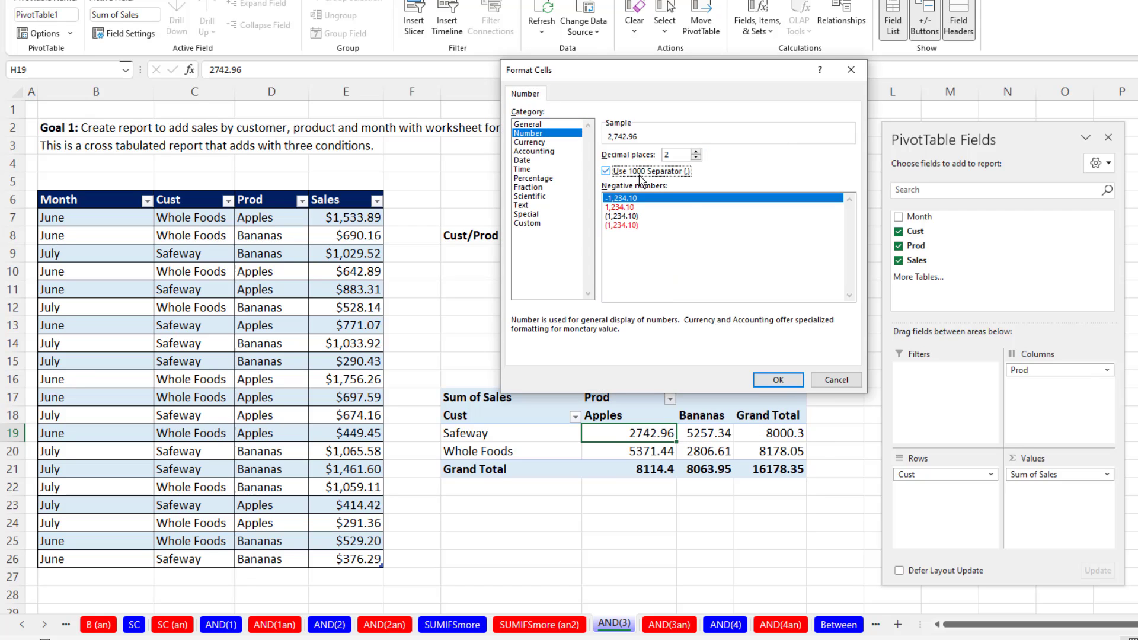
{"action": "left_click", "coordinate": [778, 380]}
Rename the PivotTable's value field in G17 to Total Sales ($).
{"action": "left_click", "coordinate": [536, 398]}
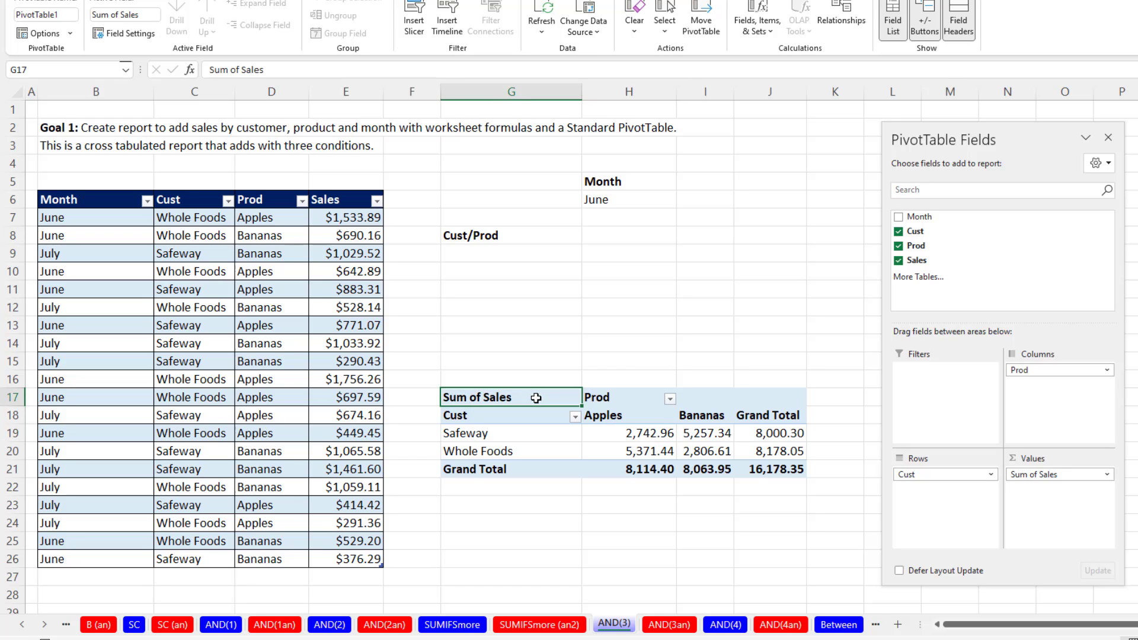
{"action": "type", "text": "Total"}
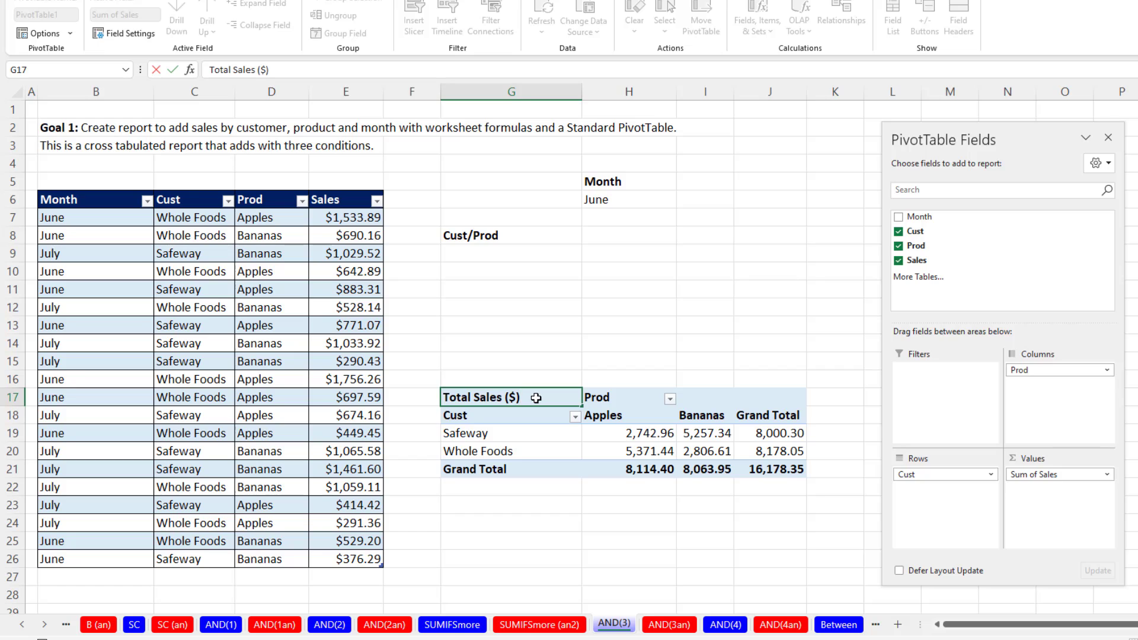
{"action": "key", "text": "Return"}
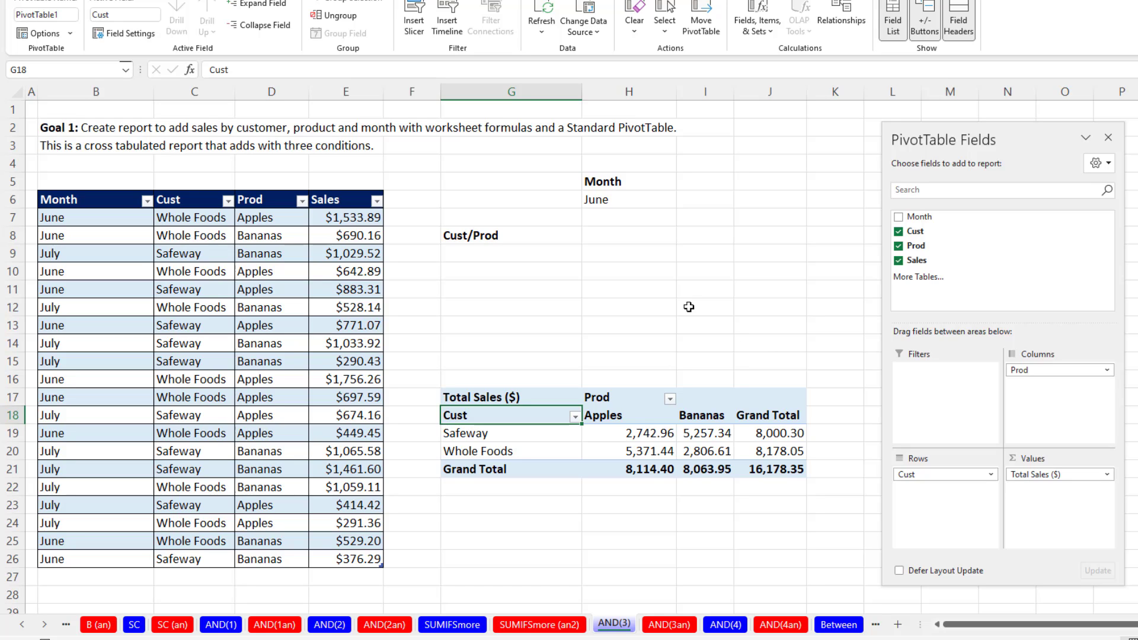
List the sorted unique customers from G9 down with =SORT(UNIQUE(ProduceSales[Cust])).
{"action": "left_click", "coordinate": [510, 255]}
{"action": "type", "text": "=so"}
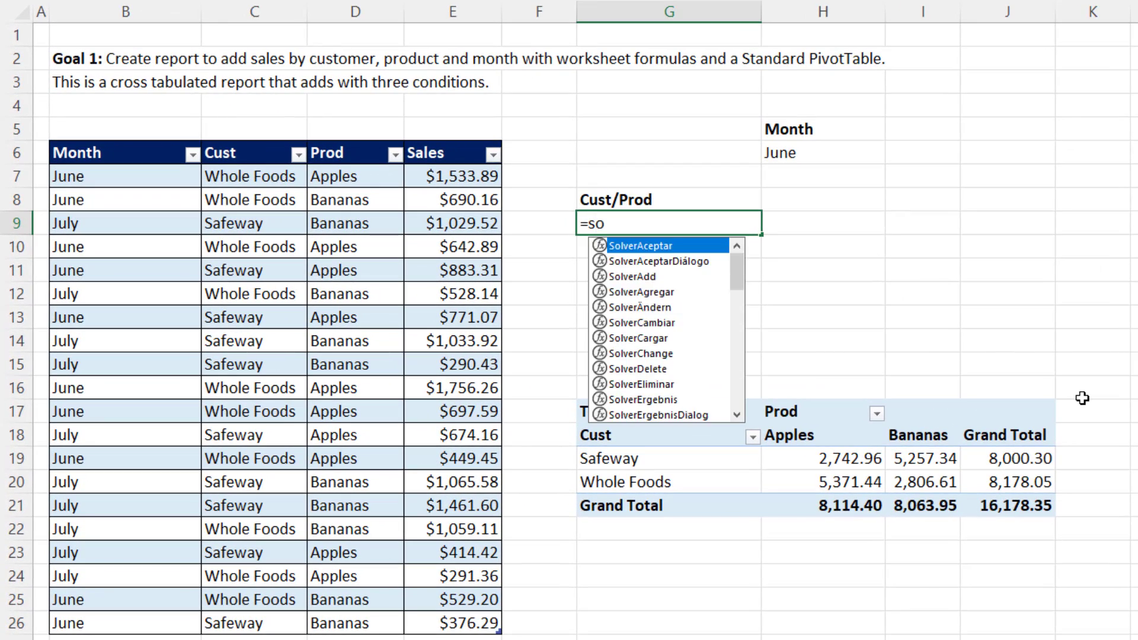
{"action": "type", "text": "rt"}
{"action": "key", "text": "Tab"}
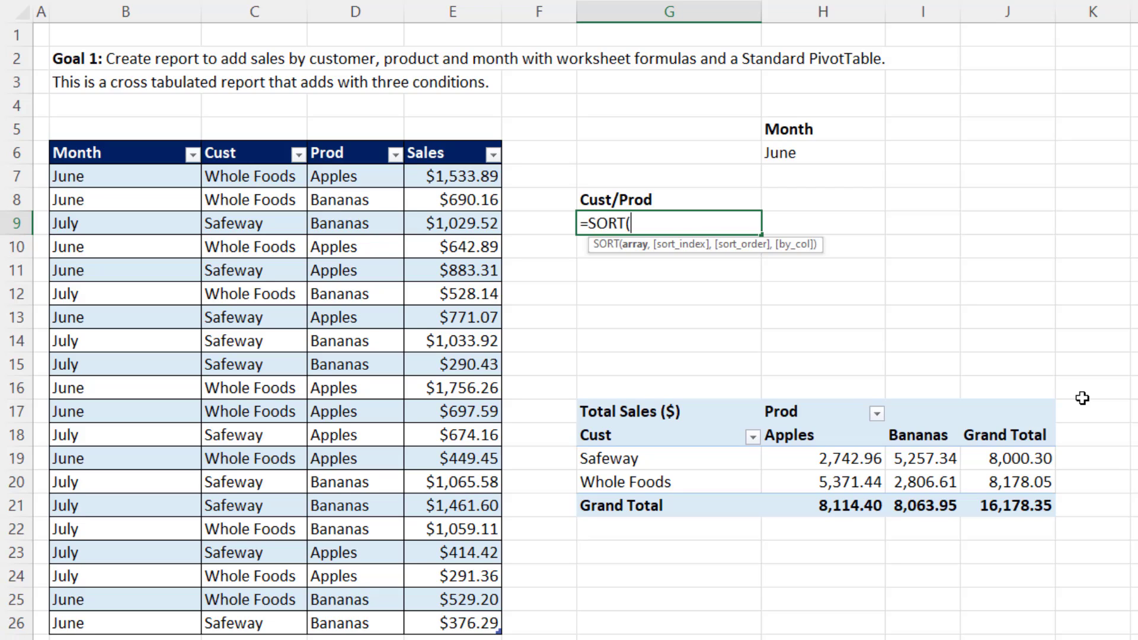
{"action": "type", "text": "uniq"}
{"action": "key", "text": "Tab"}
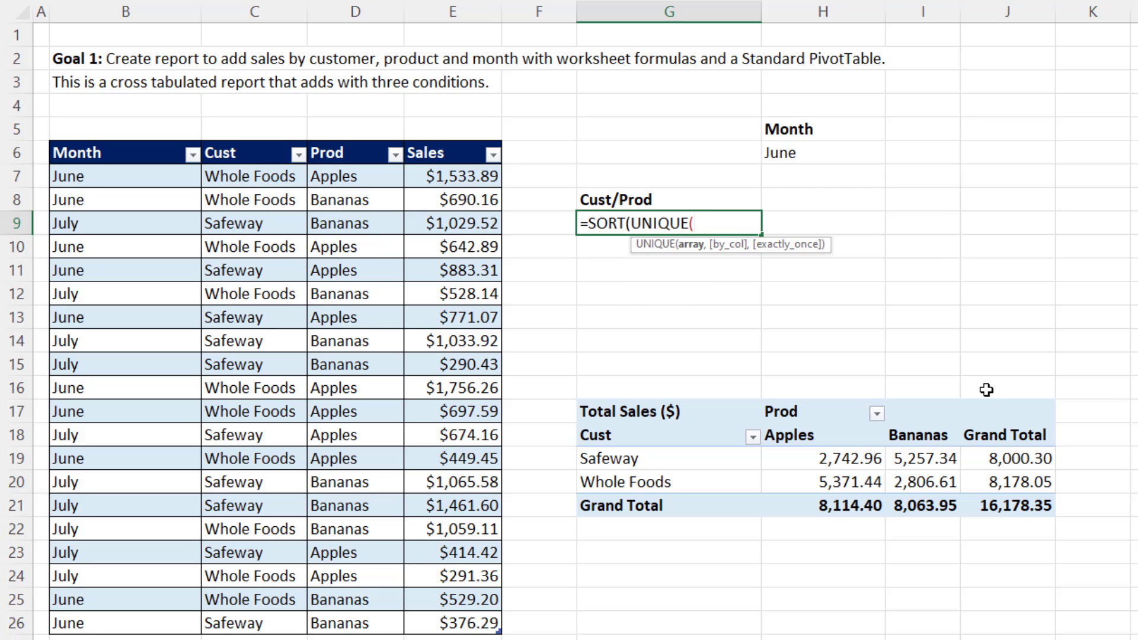
{"action": "left_click", "coordinate": [257, 139]}
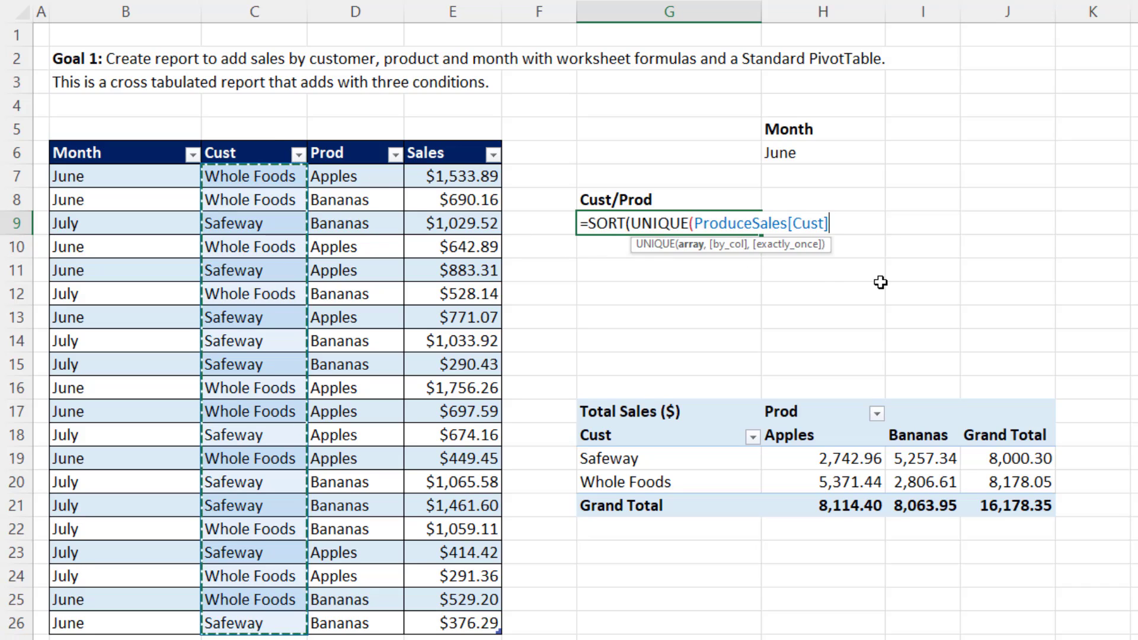
{"action": "type", "text": "))"}
{"action": "key", "text": "Return"}
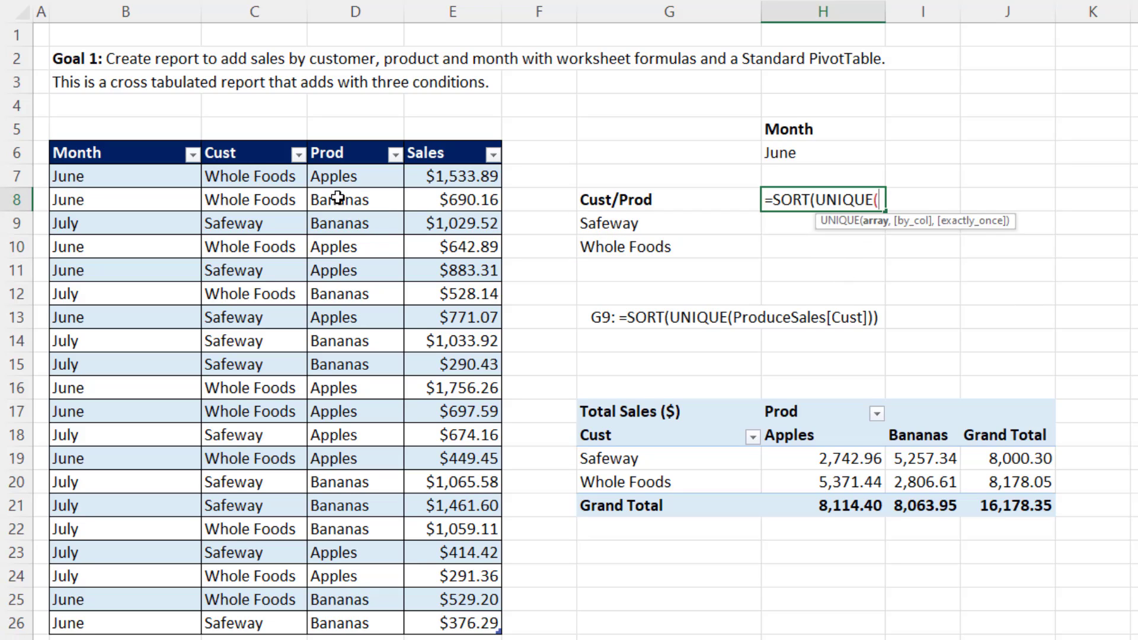
Enter =SORT(UNIQUE(ProduceSales[Prod])) in H8 to list the sorted unique products.
{"action": "left_click", "coordinate": [334, 138]}
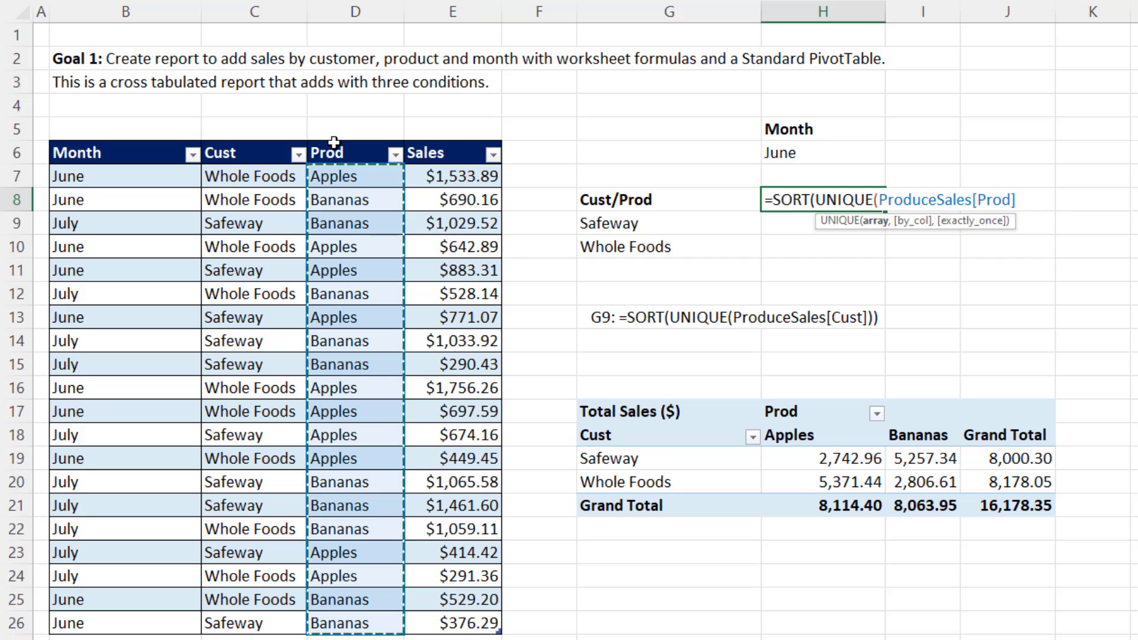
{"action": "type", "text": "))"}
{"action": "key", "text": "Return"}
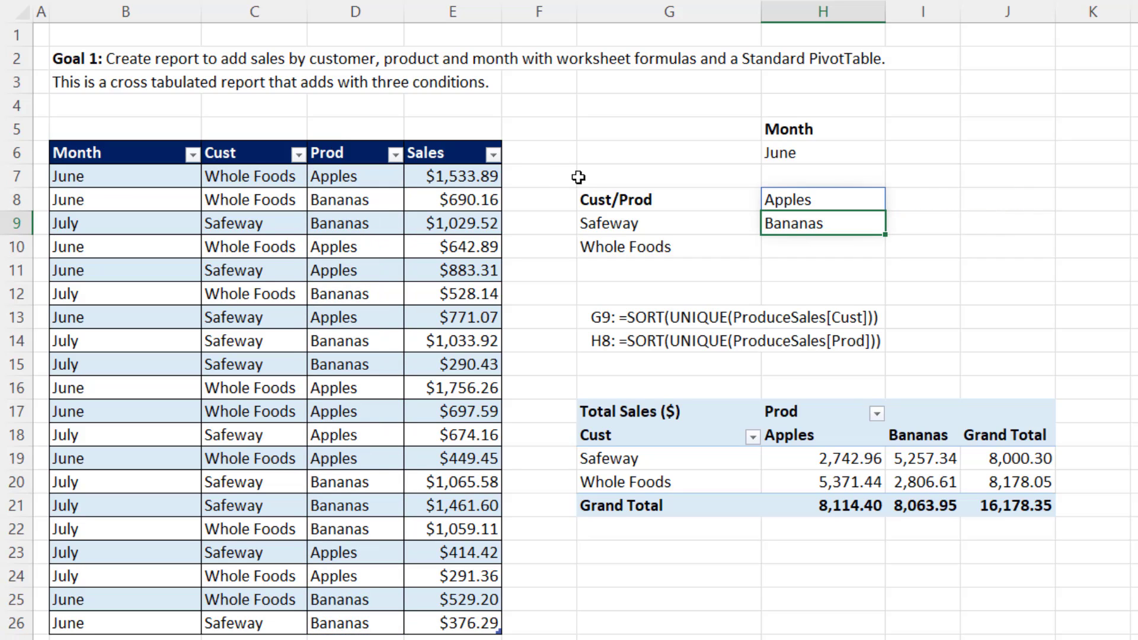
Wrap the H8 product formula in TRANSPOSE so the products run across as column headers.
{"action": "left_click", "coordinate": [811, 203]}
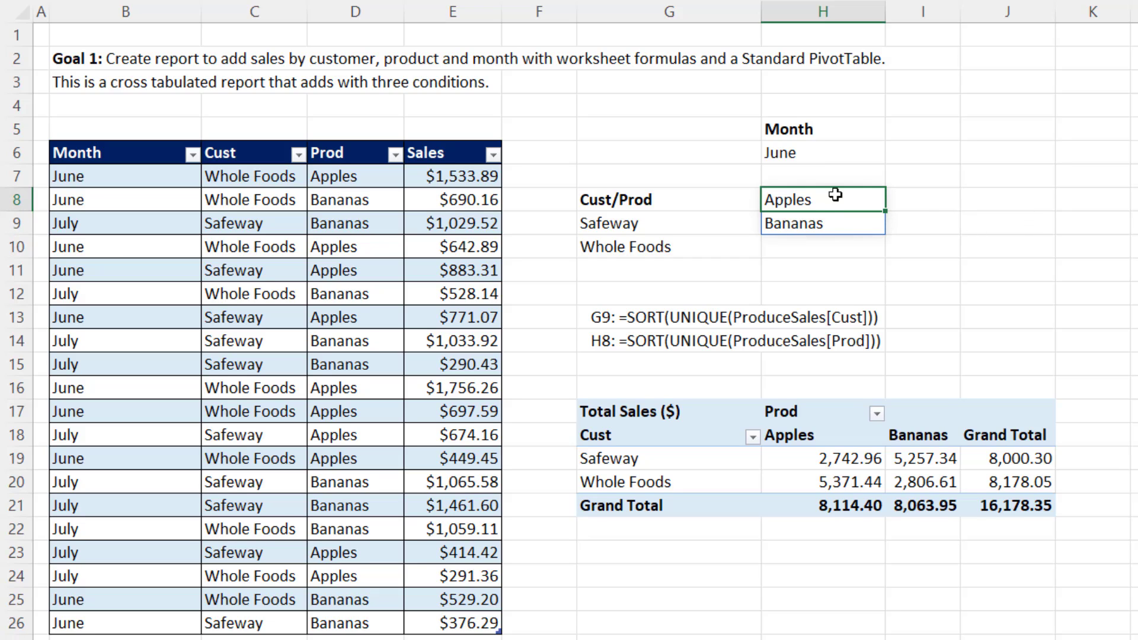
{"action": "key", "text": "F2"}
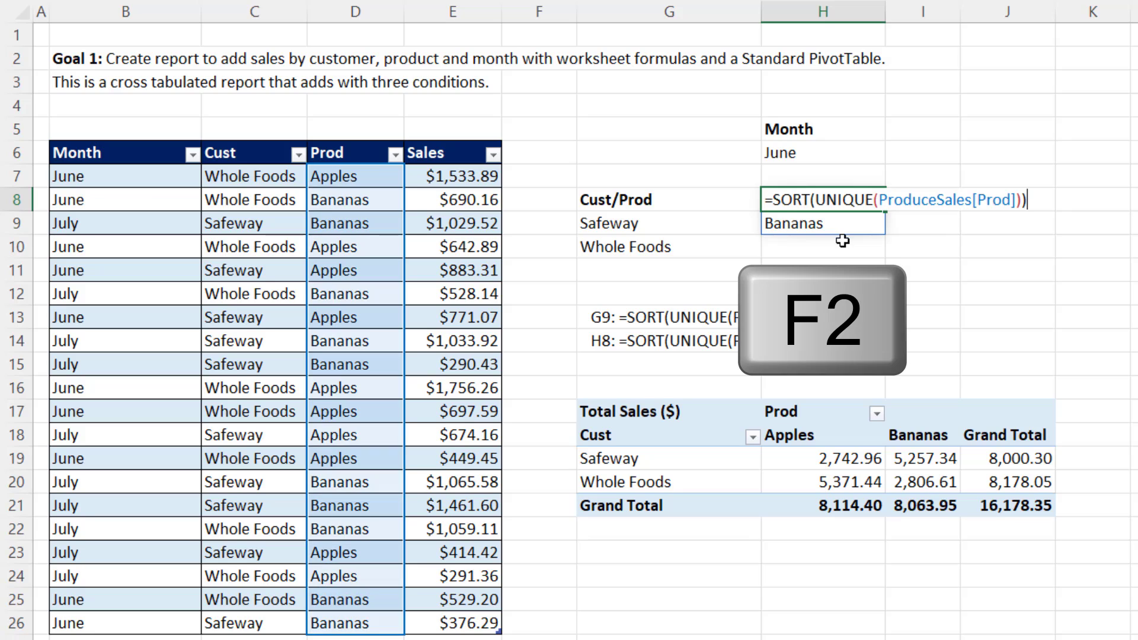
{"action": "key", "text": "Home"}
{"action": "key", "text": "Right"}
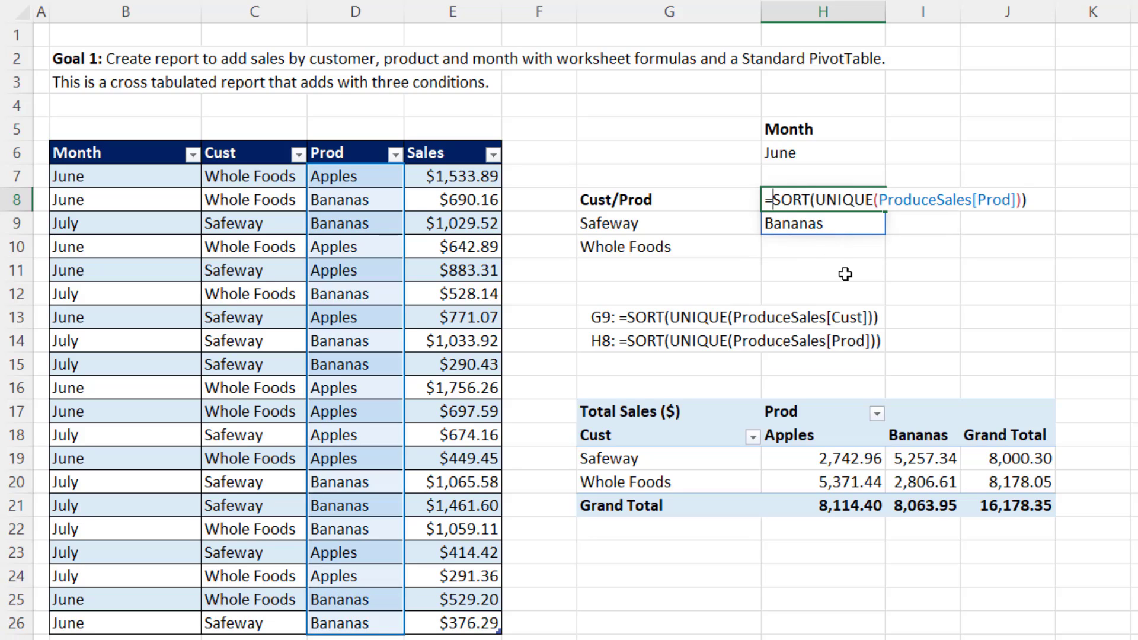
{"action": "type", "text": "TRANSPOSE("}
{"action": "key", "text": "Tab"}
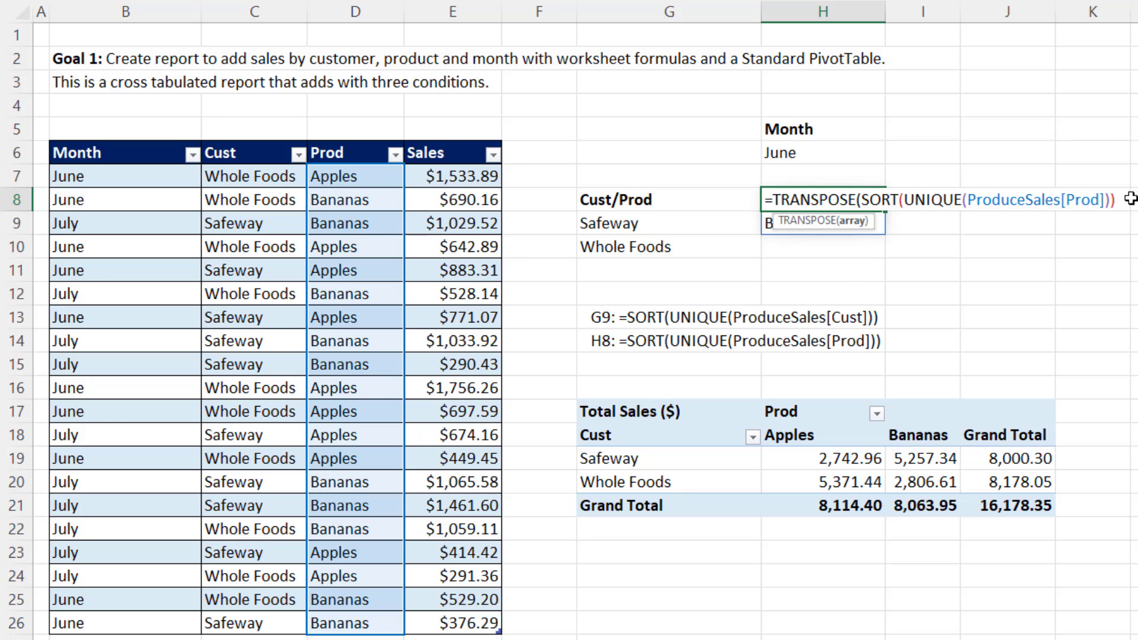
{"action": "key", "text": "Return"}
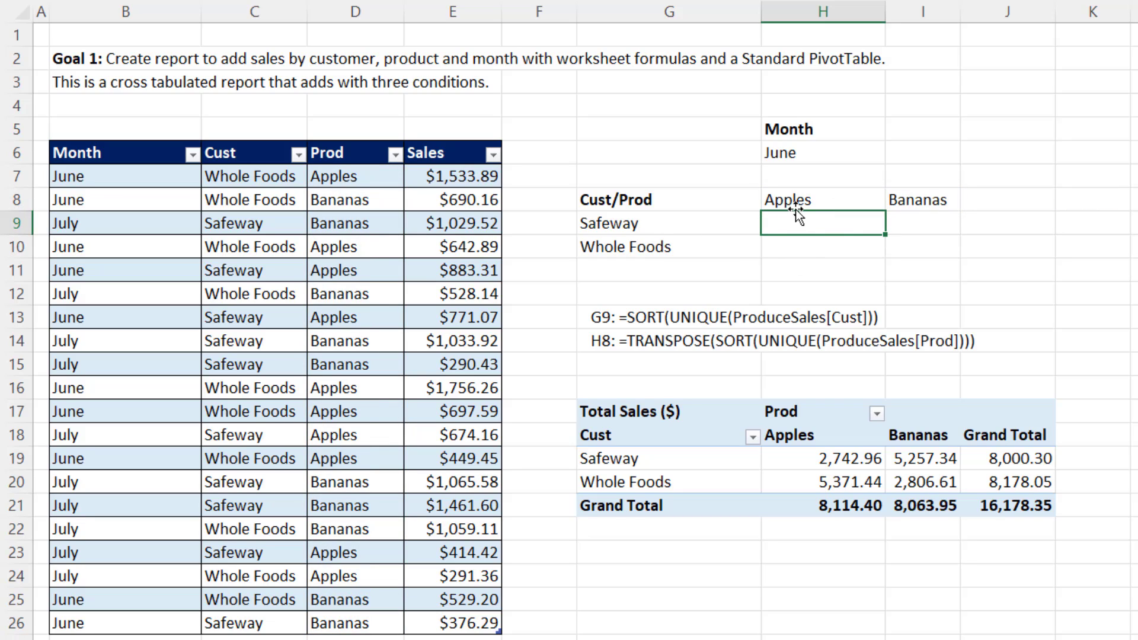
Begin a SUMIFS formula in H9 that sums ProduceSales[Sales] where ProduceSales[Month] matches the month in H6.
{"action": "left_click", "coordinate": [840, 154]}
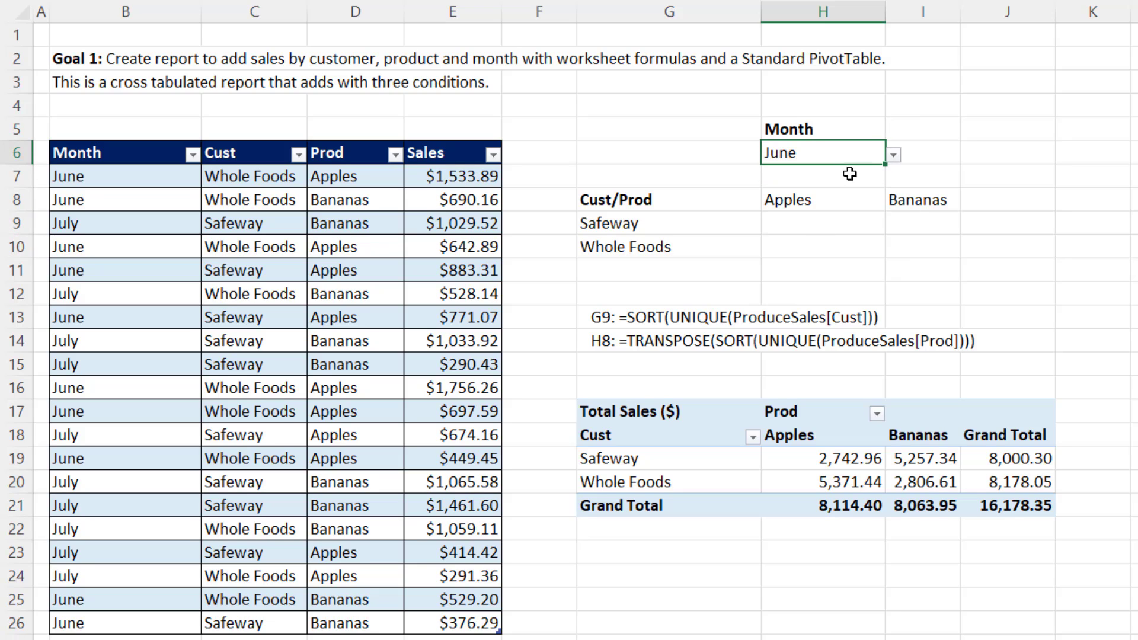
{"action": "left_click", "coordinate": [797, 223]}
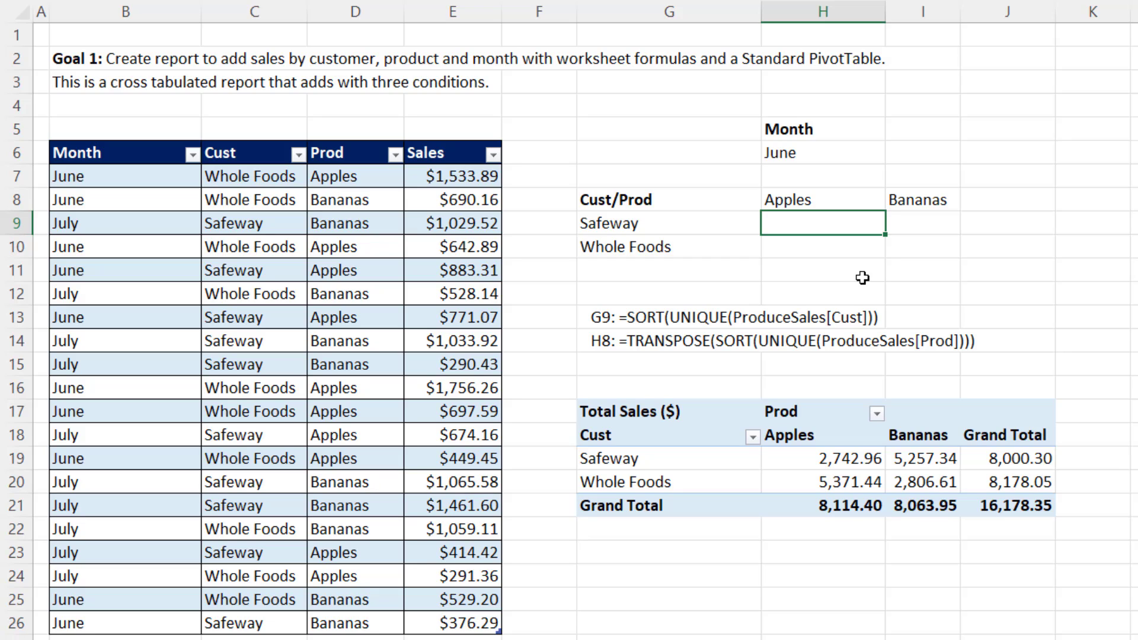
{"action": "type", "text": "=sumifs"}
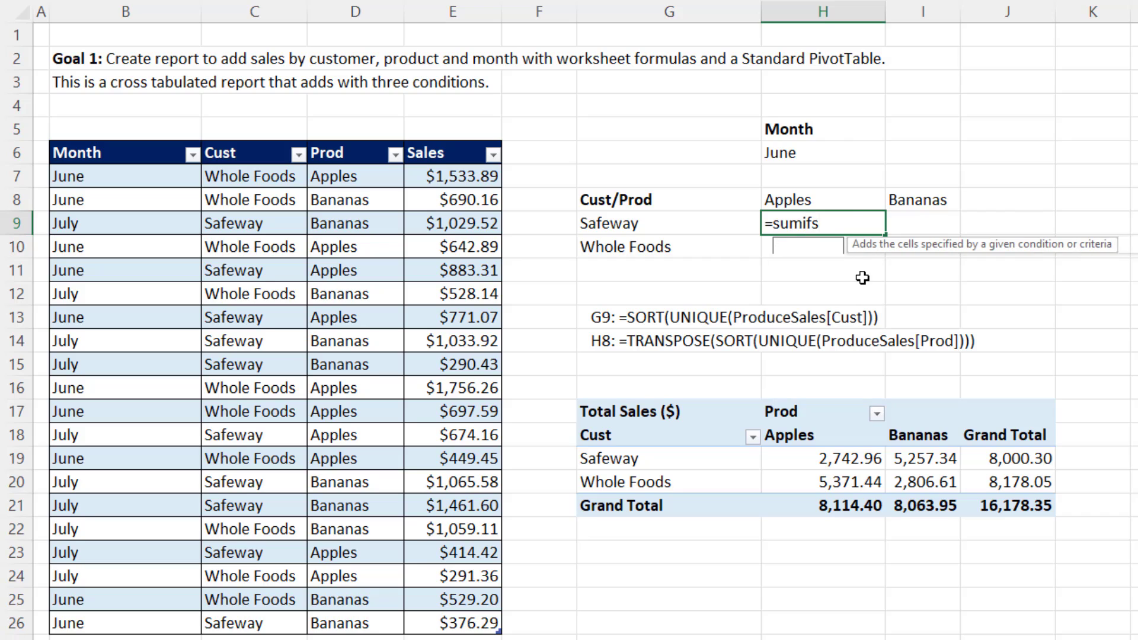
{"action": "key", "text": "Tab"}
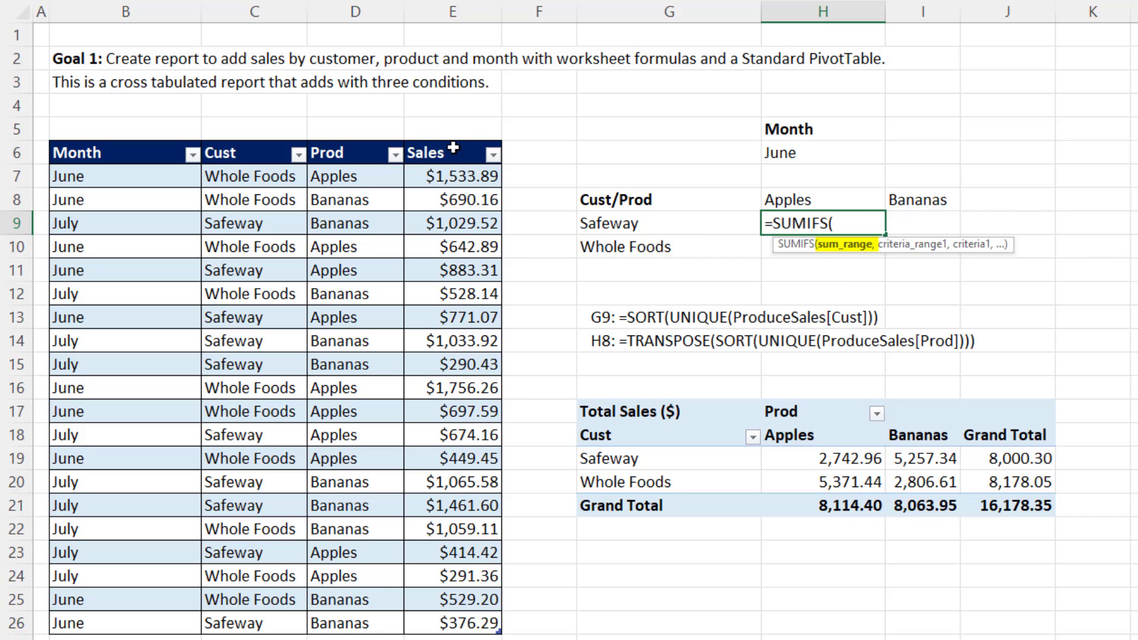
{"action": "left_click", "coordinate": [441, 140]}
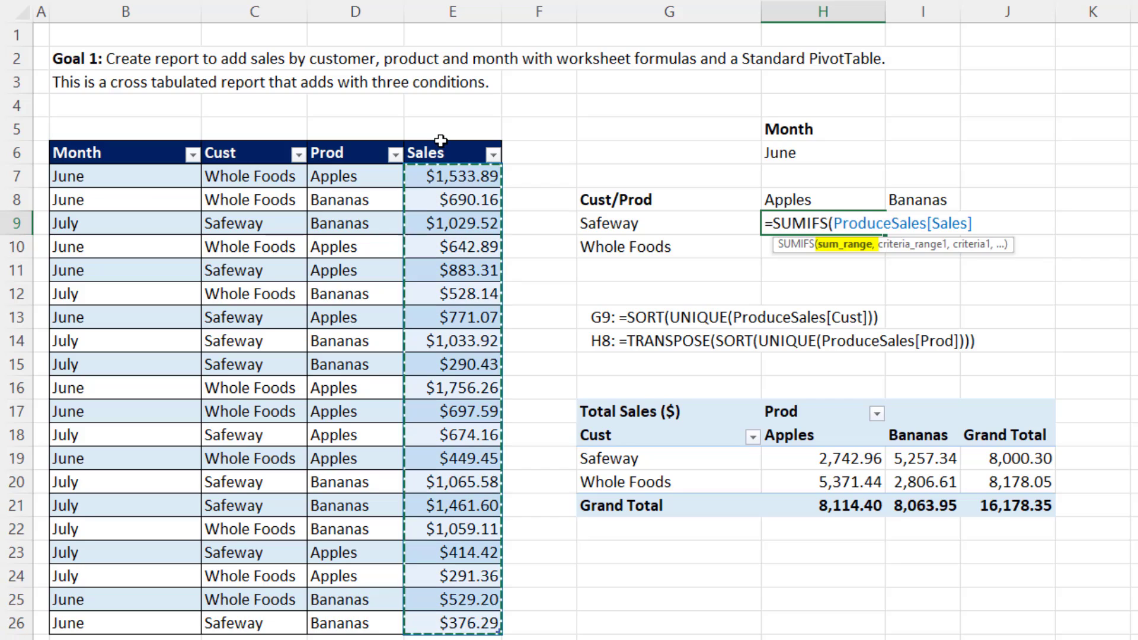
{"action": "type", "text": ","}
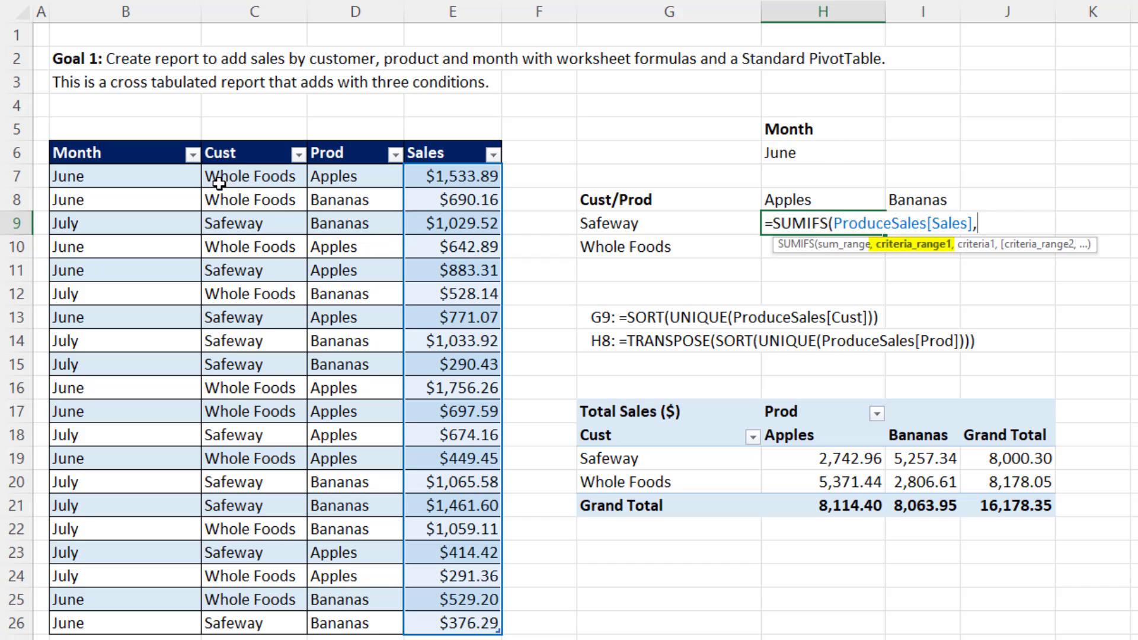
{"action": "left_click", "coordinate": [137, 139]}
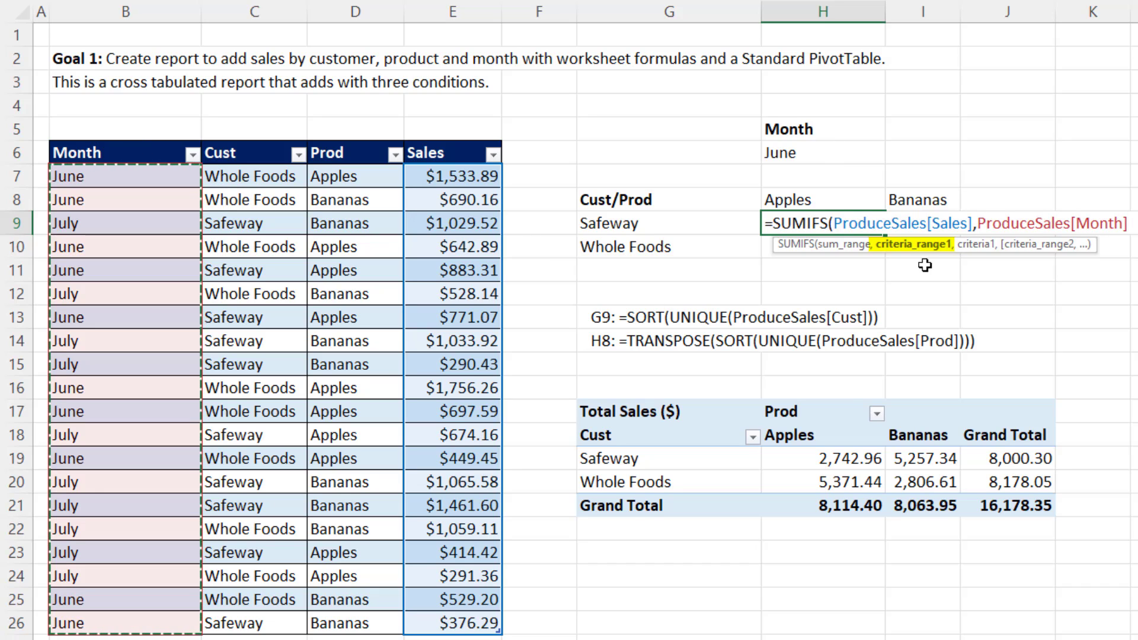
{"action": "type", "text": ","}
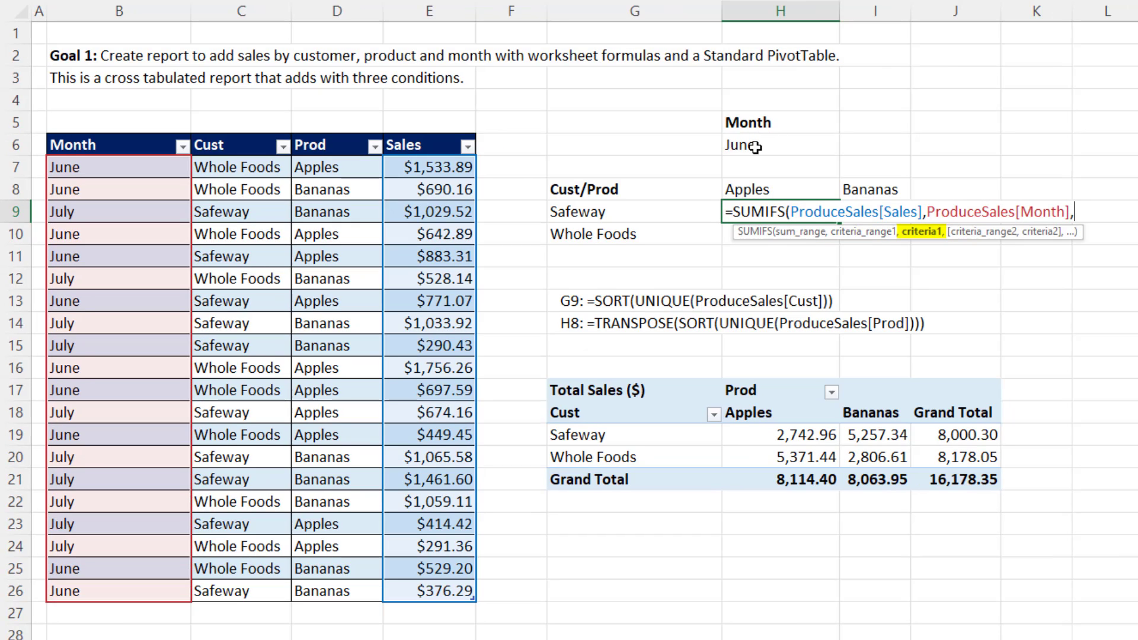
{"action": "left_click", "coordinate": [755, 147]}
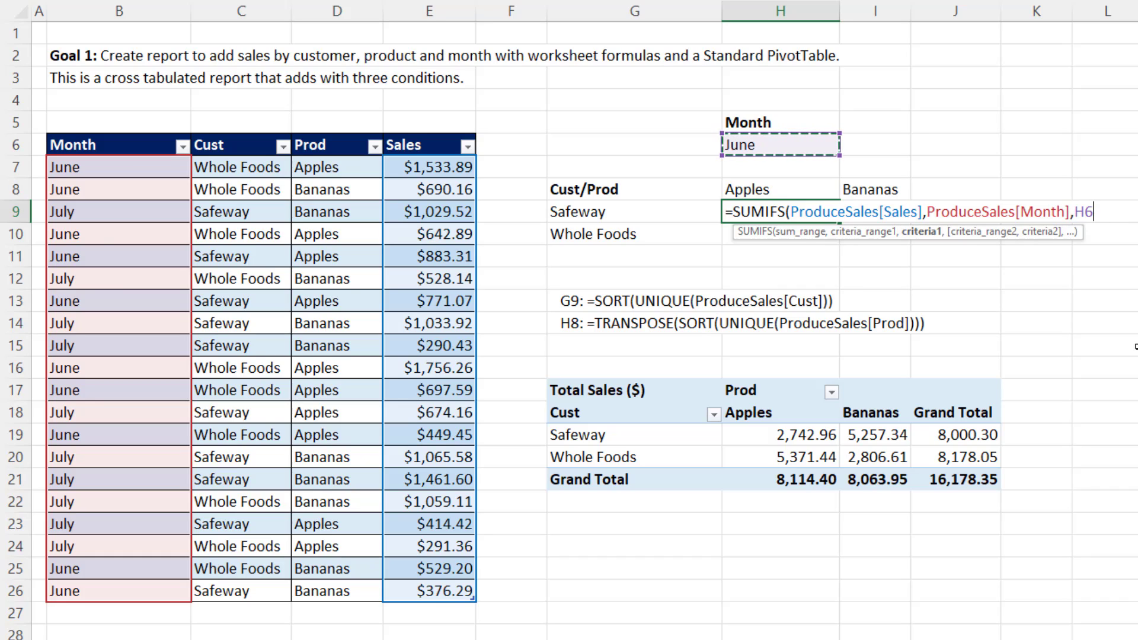
{"action": "type", "text": ","}
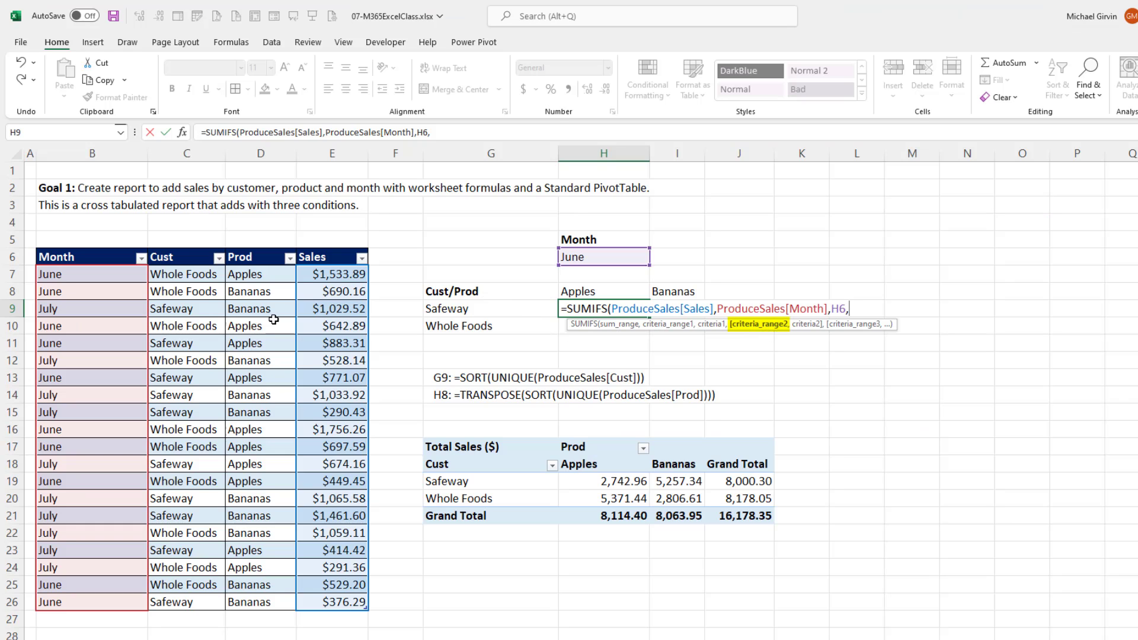
Add the criteria ProduceSales[Cust] matching G9# and ProduceSales[Prod] matching H8#, and complete the SUMIFS formula in H9.
{"action": "left_click", "coordinate": [173, 247]}
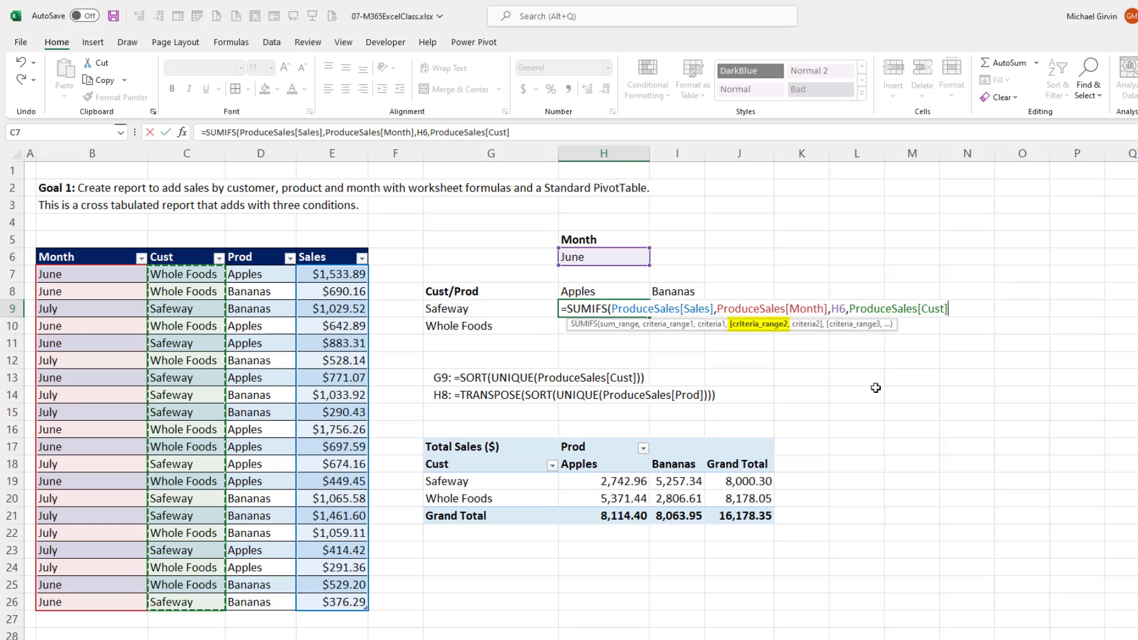
{"action": "type", "text": ","}
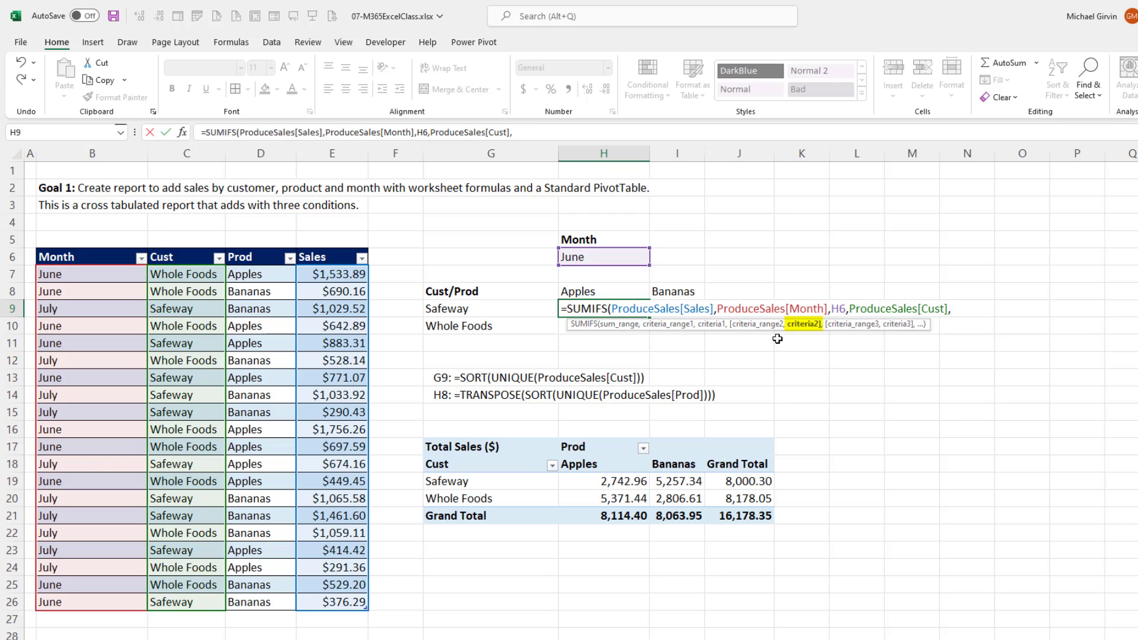
{"action": "left_click_drag", "start_coordinate": [504, 309], "coordinate": [502, 325]}
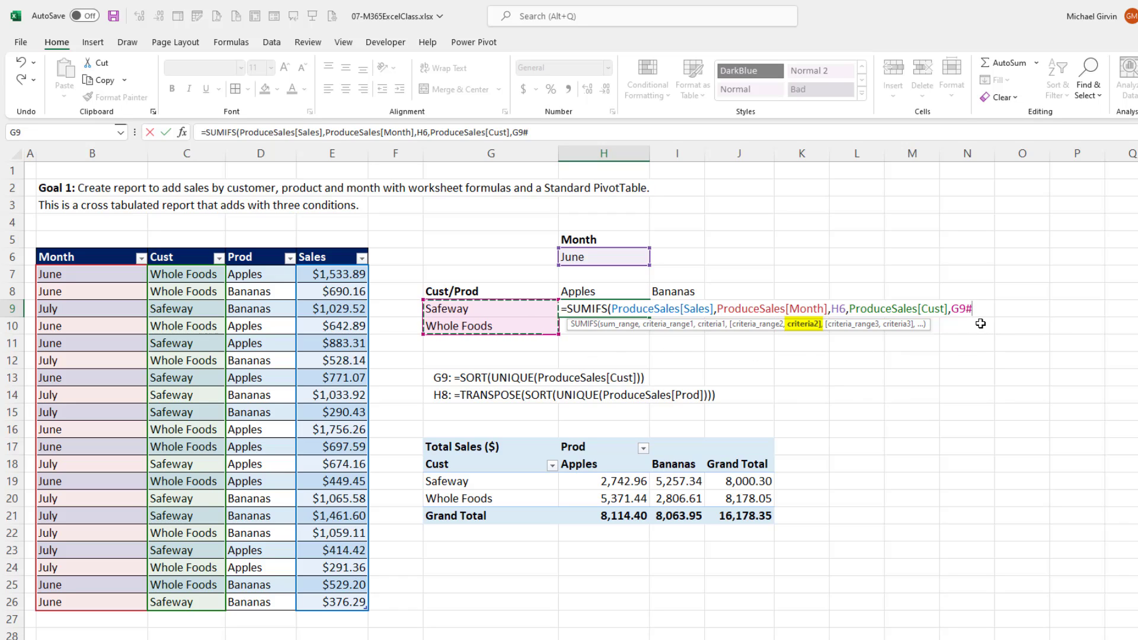
{"action": "type", "text": ","}
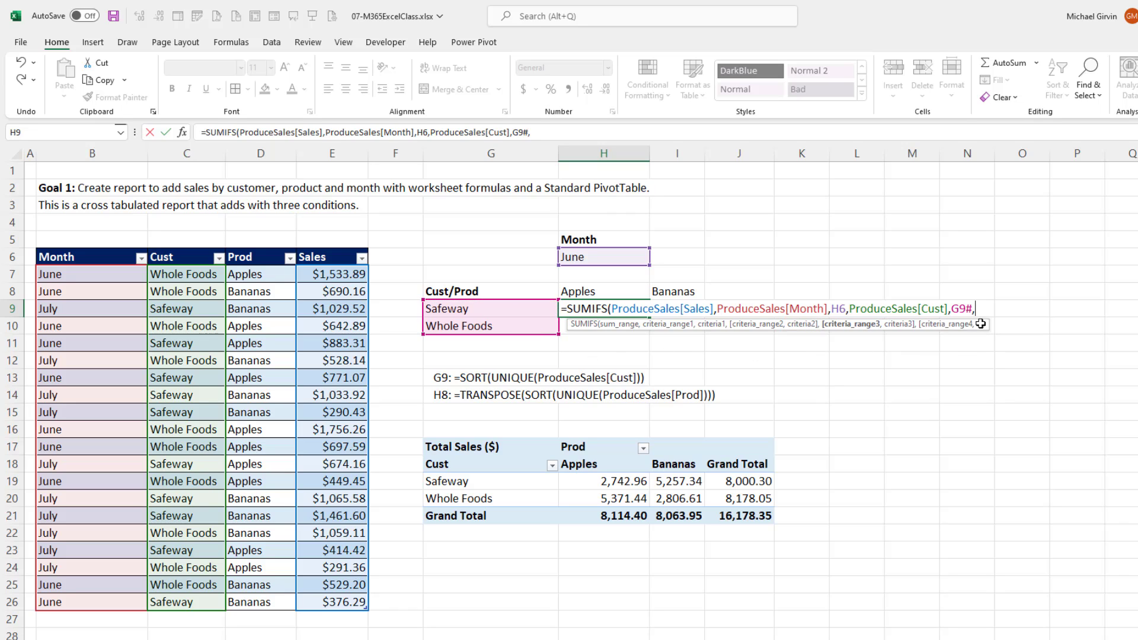
{"action": "left_click", "coordinate": [264, 246]}
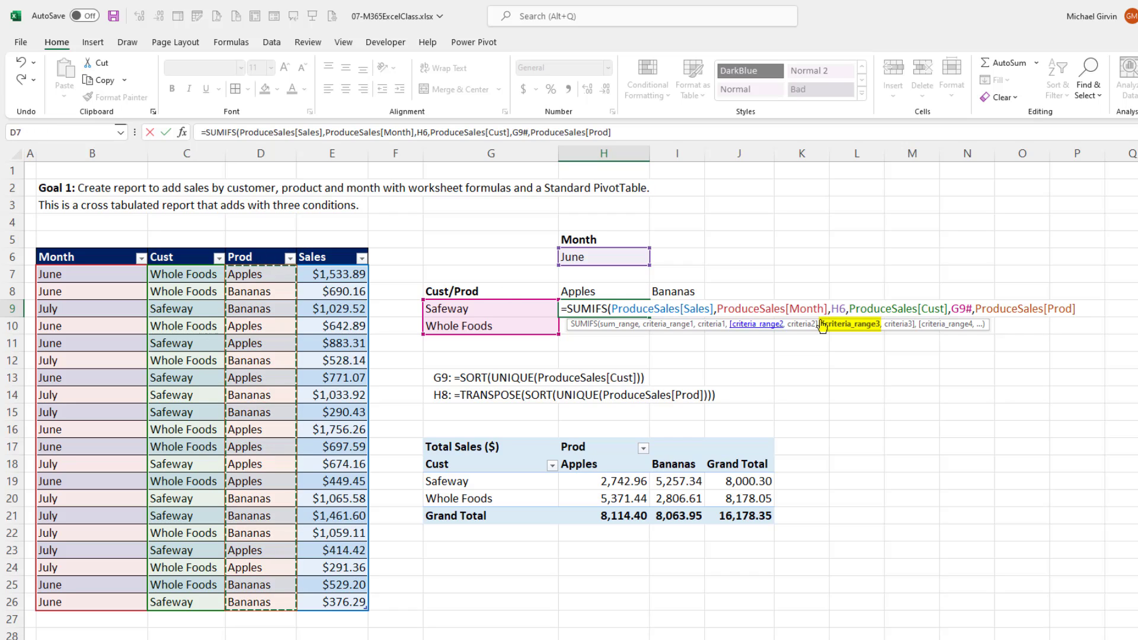
{"action": "type", "text": ","}
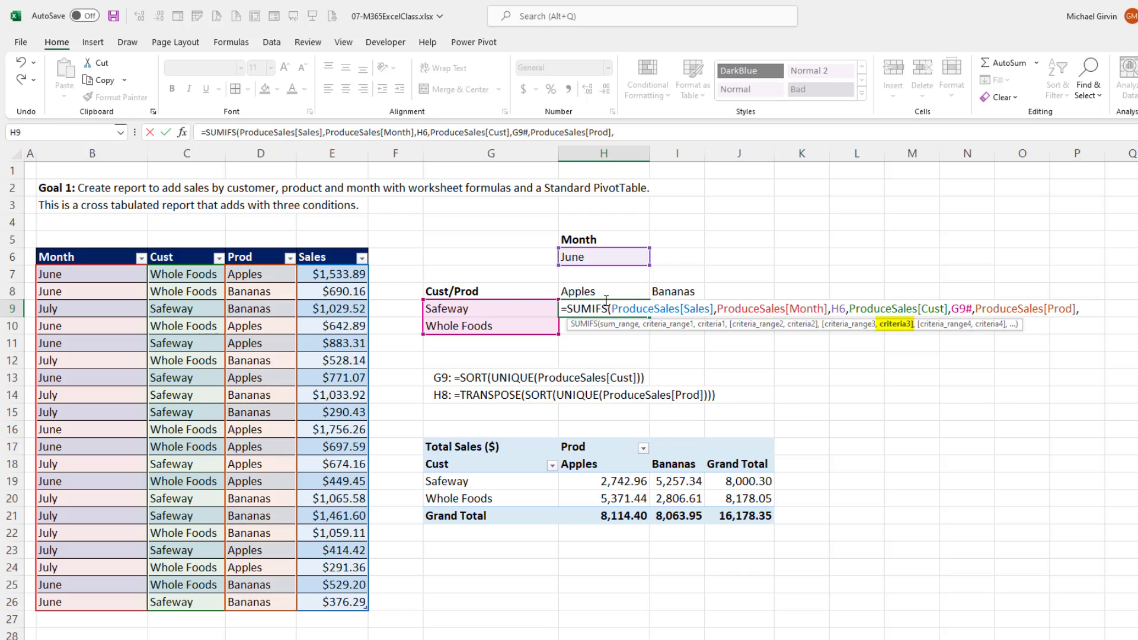
{"action": "left_click_drag", "start_coordinate": [579, 290], "coordinate": [668, 289]}
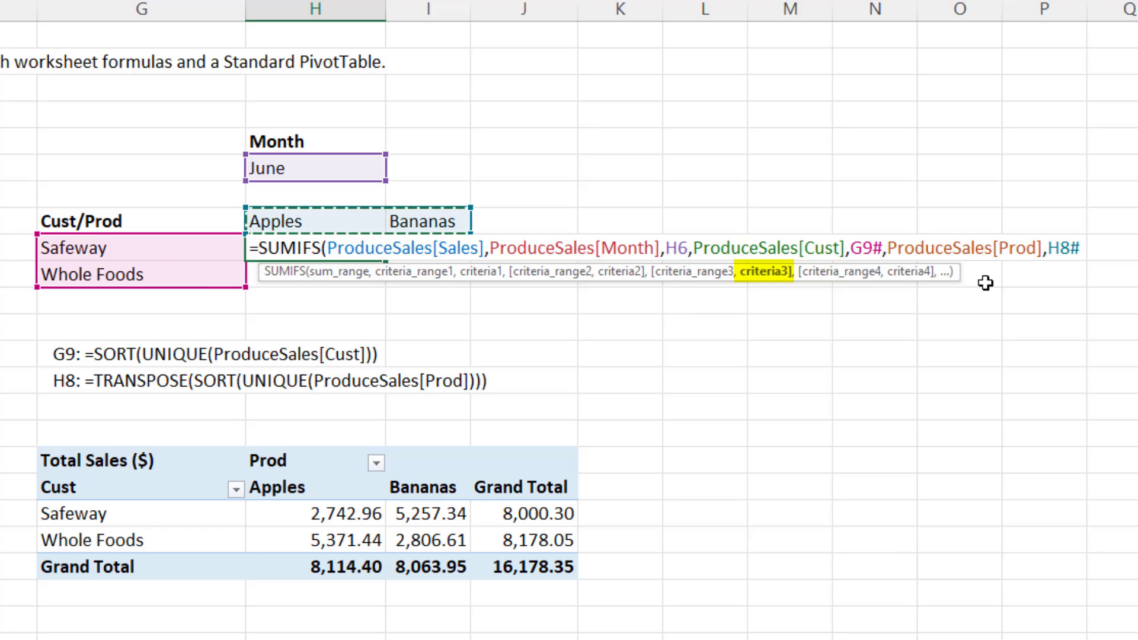
{"action": "type", "text": ")"}
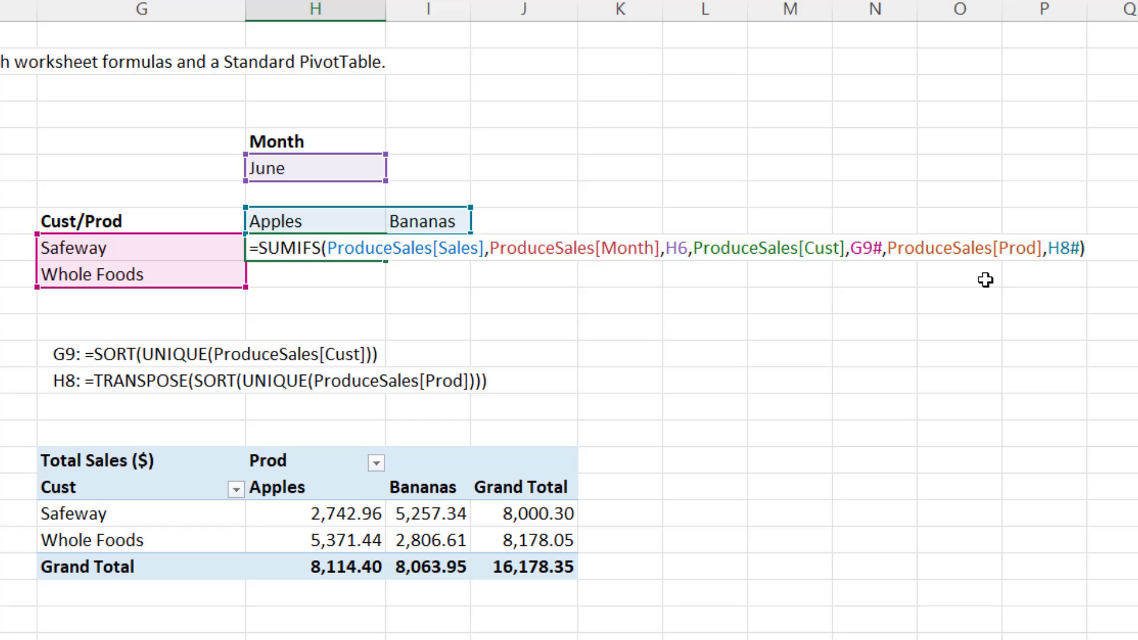
{"action": "key", "text": "Return"}
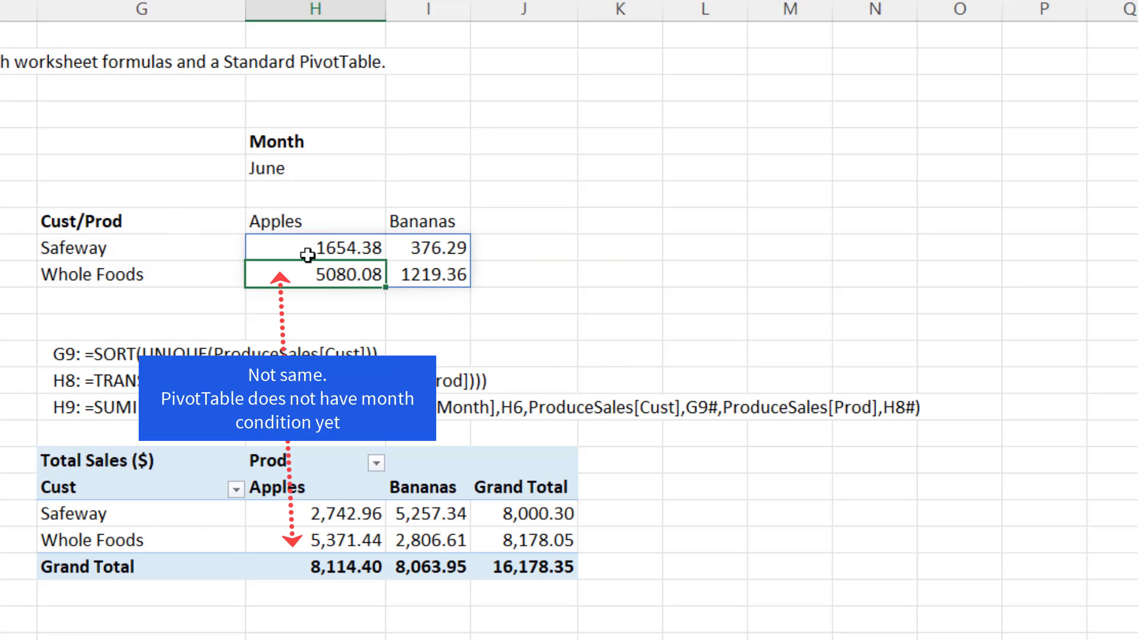
Format H9:J11 as Number with two decimal places and the 1000 separator.
{"action": "left_click", "coordinate": [378, 243]}
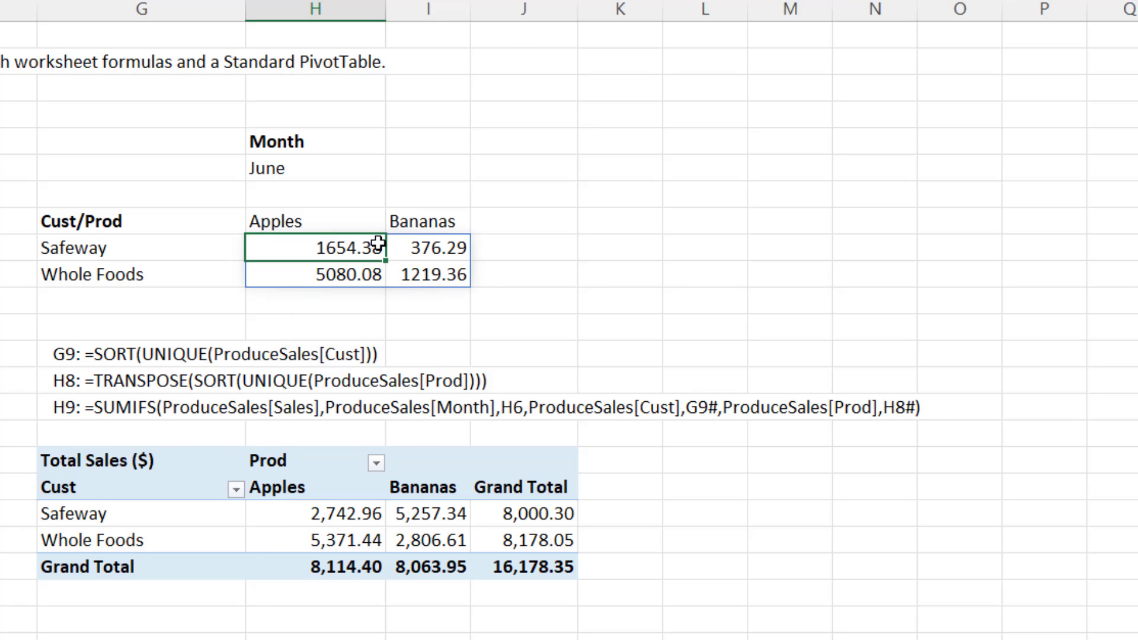
{"action": "left_click_drag", "start_coordinate": [377, 243], "coordinate": [495, 308]}
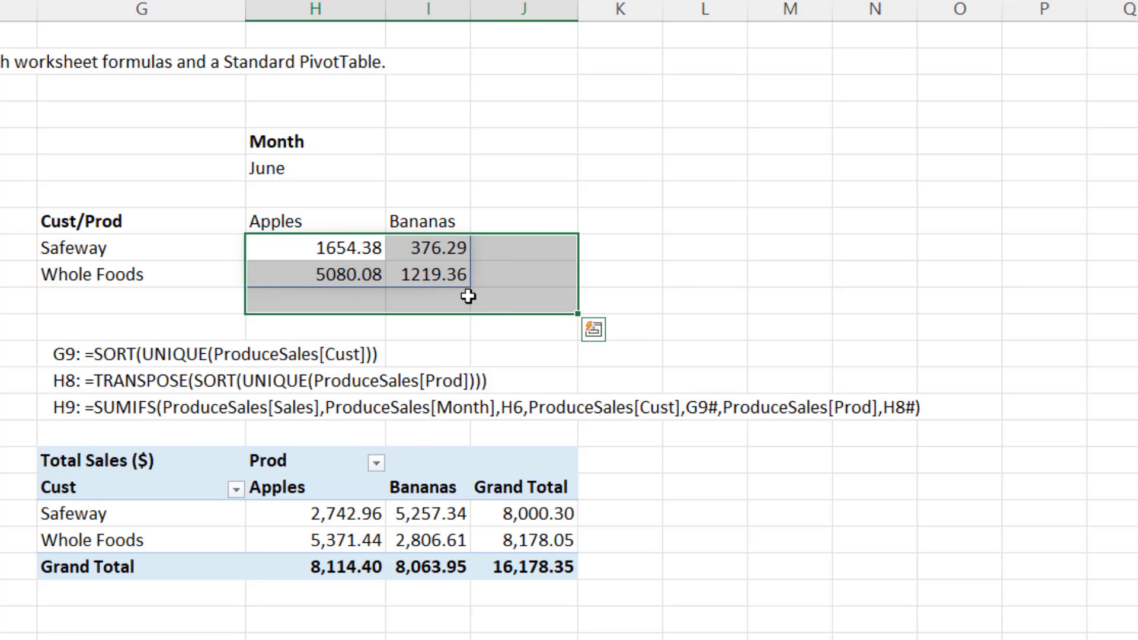
{"action": "key", "text": "ctrl+1"}
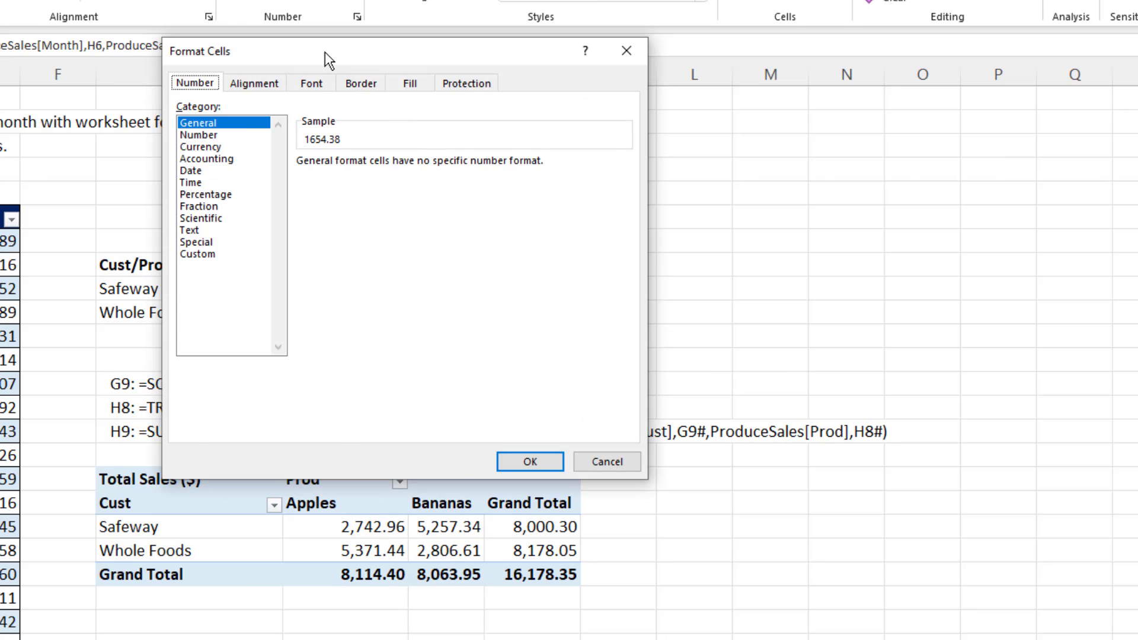
{"action": "left_click_drag", "start_coordinate": [325, 51], "coordinate": [727, 30]}
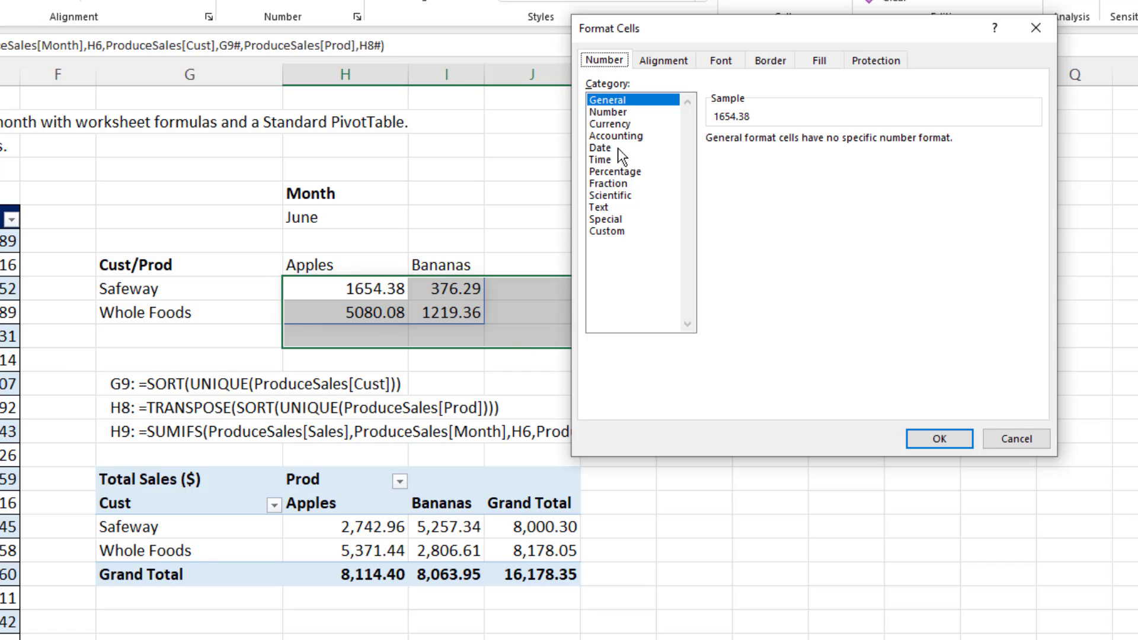
{"action": "left_click", "coordinate": [607, 112]}
{"action": "left_click", "coordinate": [711, 162]}
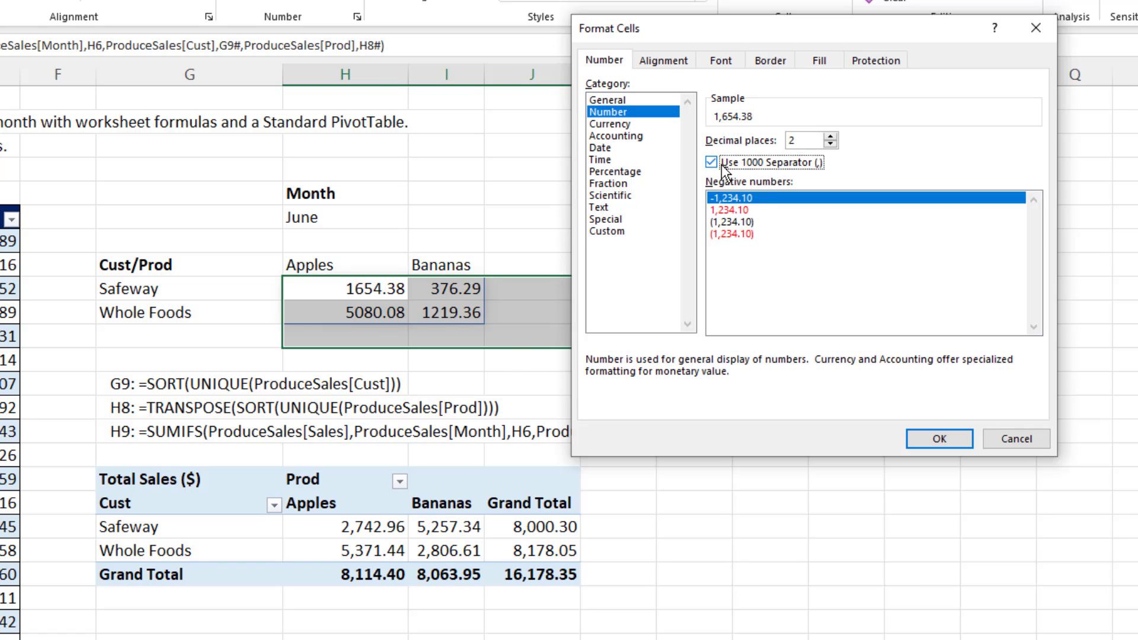
{"action": "left_click", "coordinate": [939, 439]}
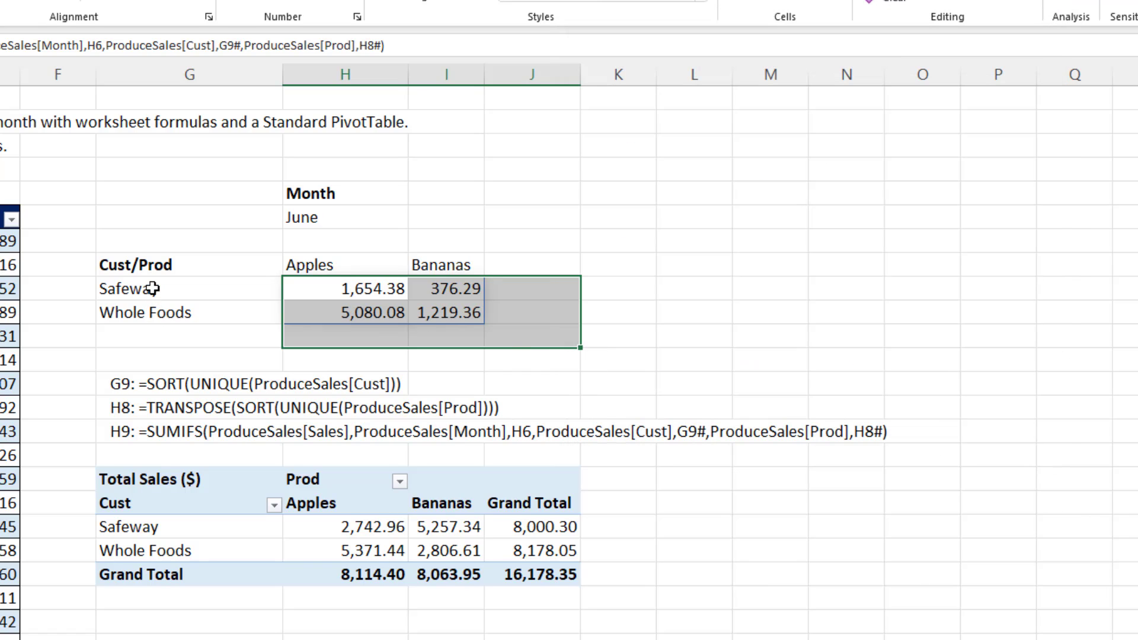
Make the customer names in G9:G11 and the product headers in H8:K8 bold.
{"action": "left_click_drag", "start_coordinate": [153, 288], "coordinate": [155, 338]}
{"action": "key", "text": "ctrl"}
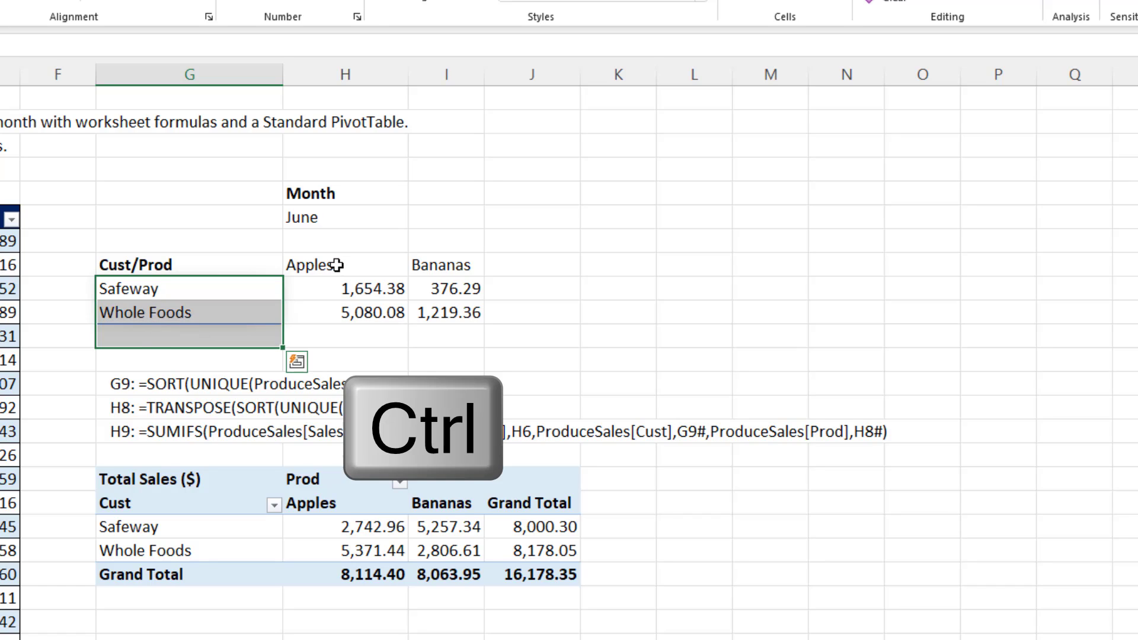
{"action": "left_click_drag", "start_coordinate": [336, 265], "coordinate": [596, 265]}
{"action": "key", "text": "ctrl+b"}
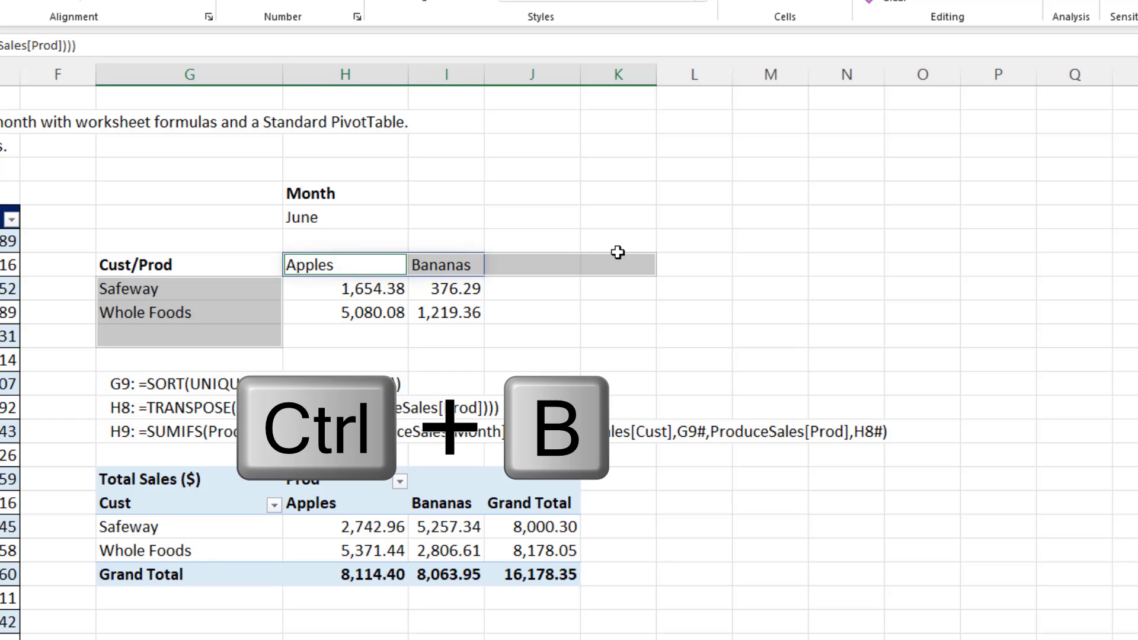
{"action": "left_click", "coordinate": [641, 380]}
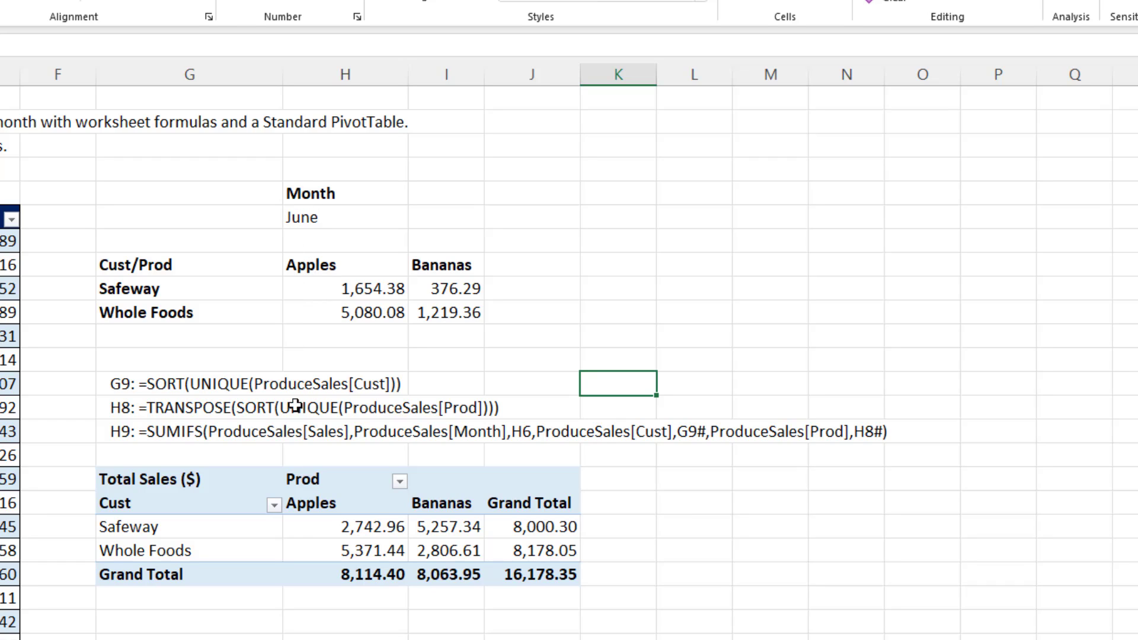
Insert a slicer for the Month field of the PivotTable.
{"action": "mouse_move", "coordinate": [295, 538]}
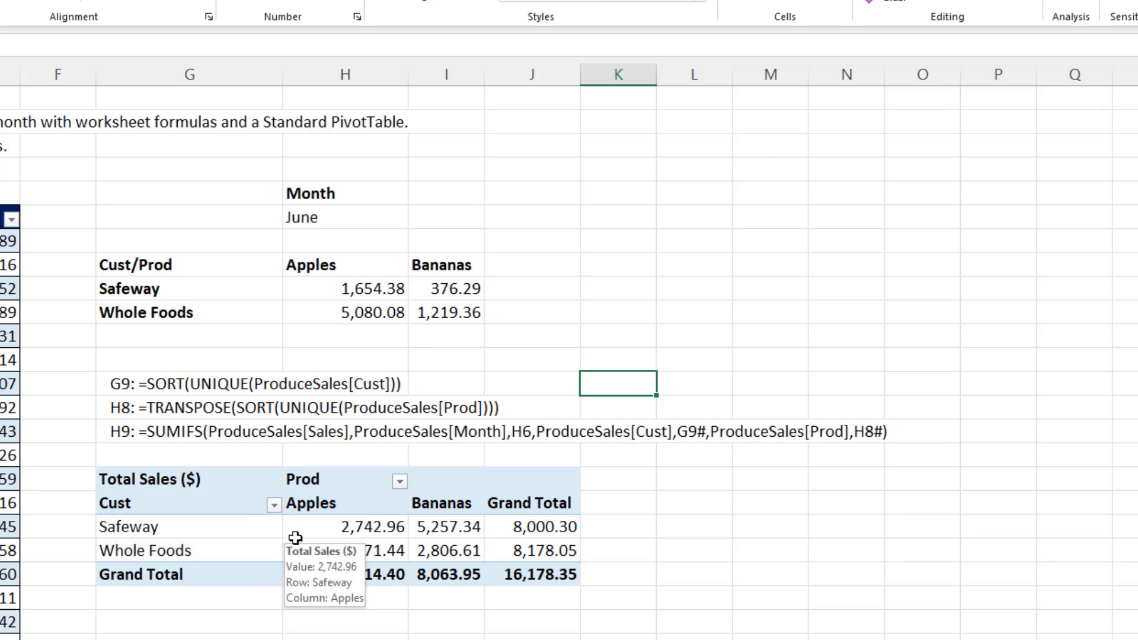
{"action": "left_click", "coordinate": [242, 509]}
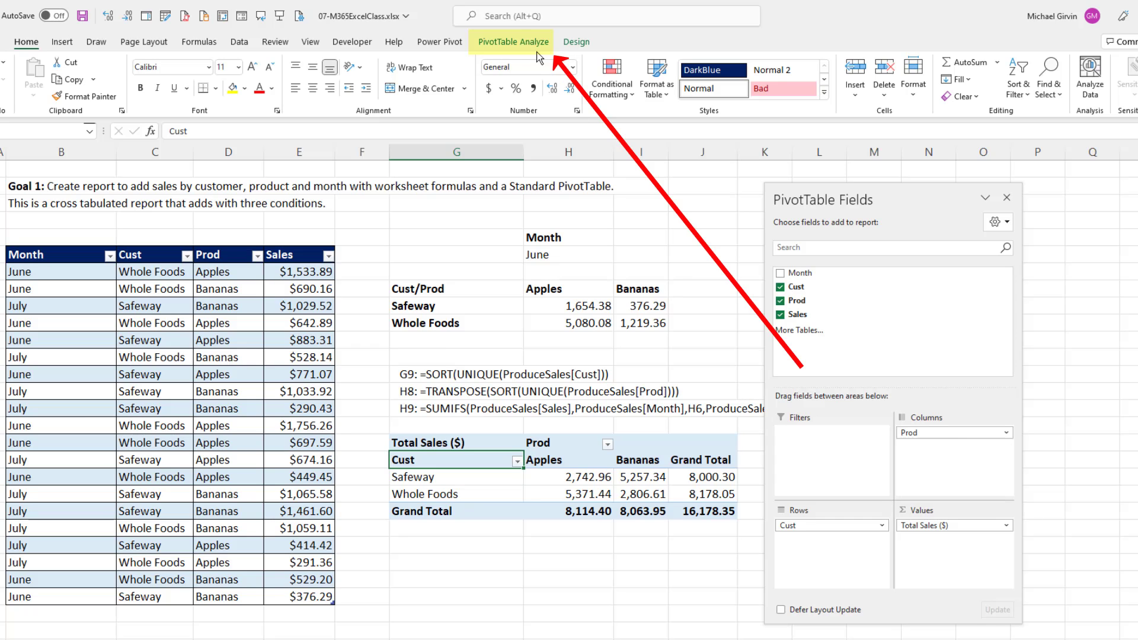
{"action": "left_click", "coordinate": [528, 46]}
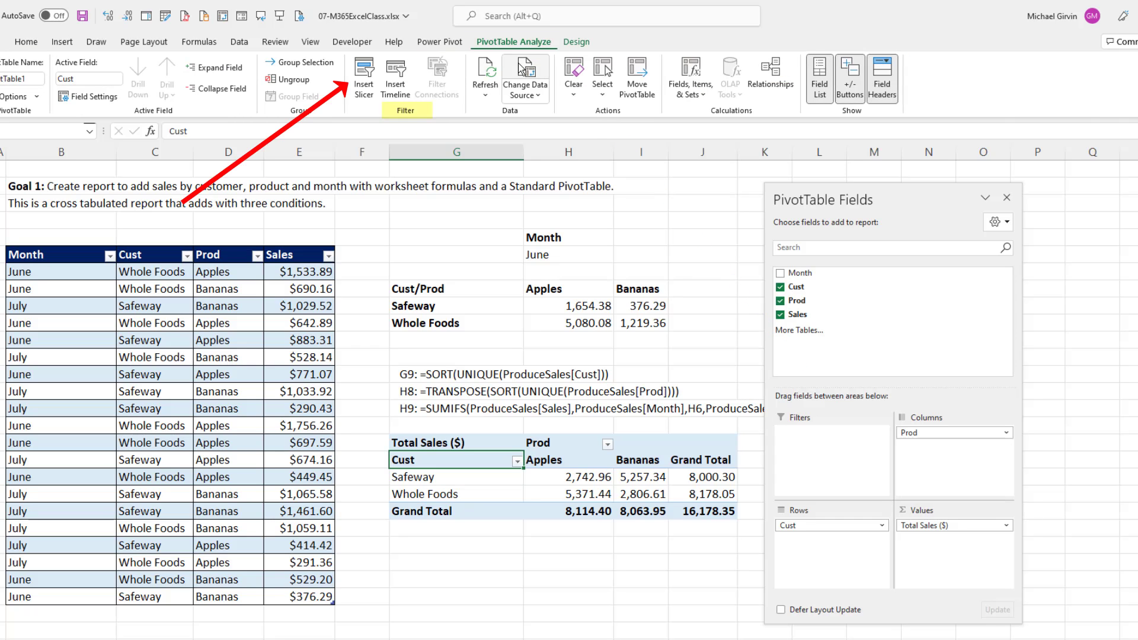
{"action": "left_click", "coordinate": [364, 88]}
{"action": "left_click", "coordinate": [777, 351]}
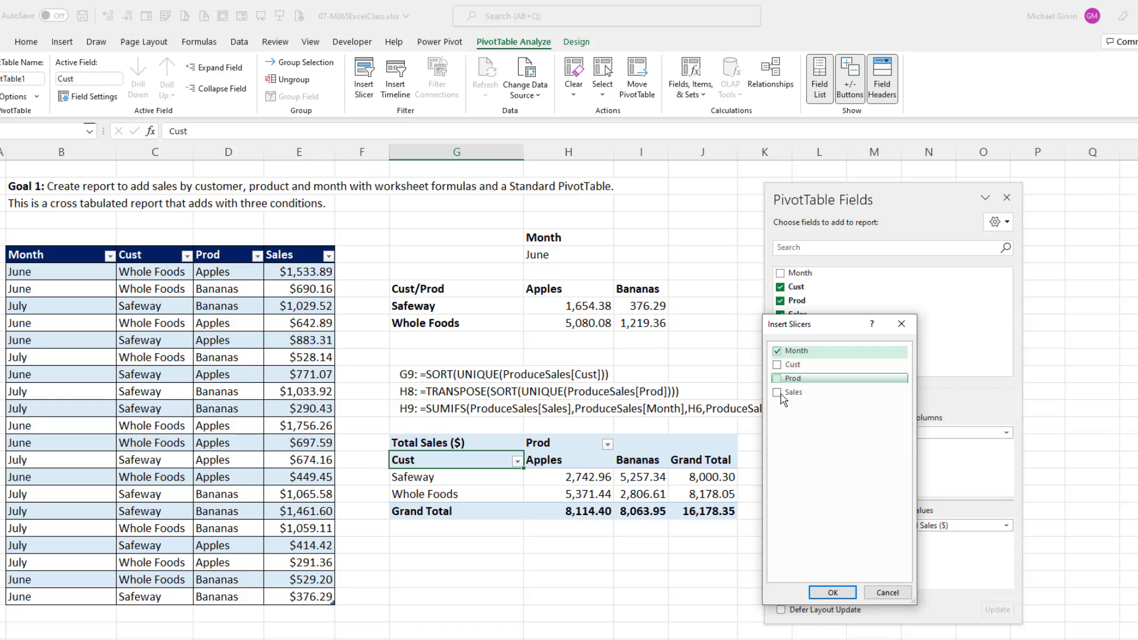
{"action": "left_click", "coordinate": [833, 593]}
Place the Month slicer just beside the PivotTable's Grand Total column, shrink it to about 1.37" by 1.41", and filter to June.
{"action": "left_click_drag", "start_coordinate": [598, 308], "coordinate": [794, 394]}
{"action": "left_click_drag", "start_coordinate": [885, 593], "coordinate": [870, 538]}
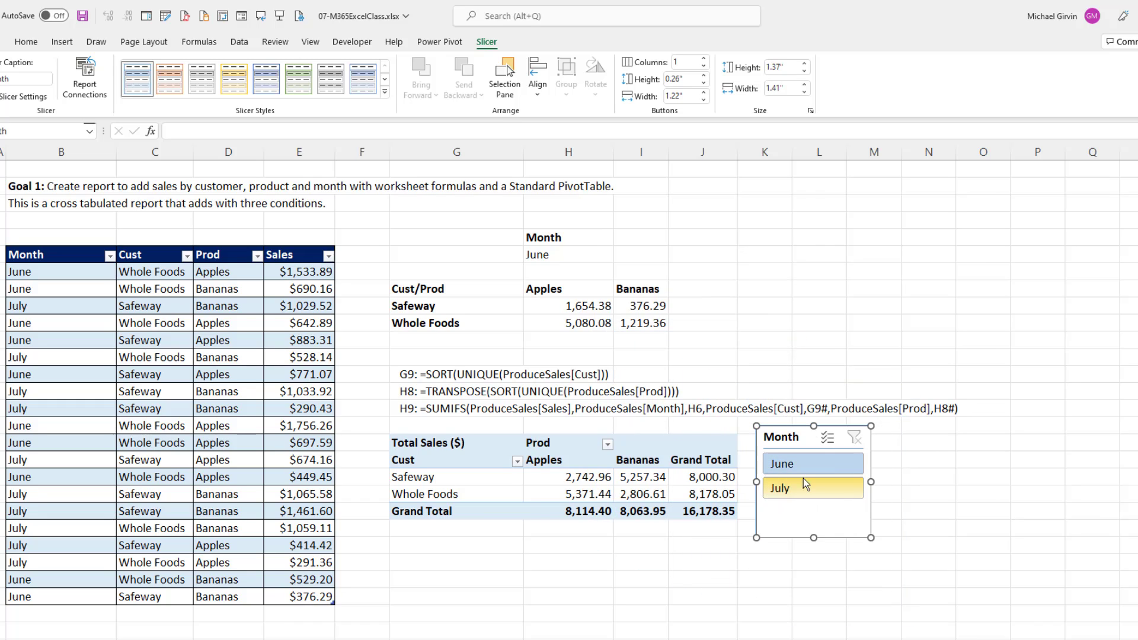
{"action": "left_click", "coordinate": [791, 462]}
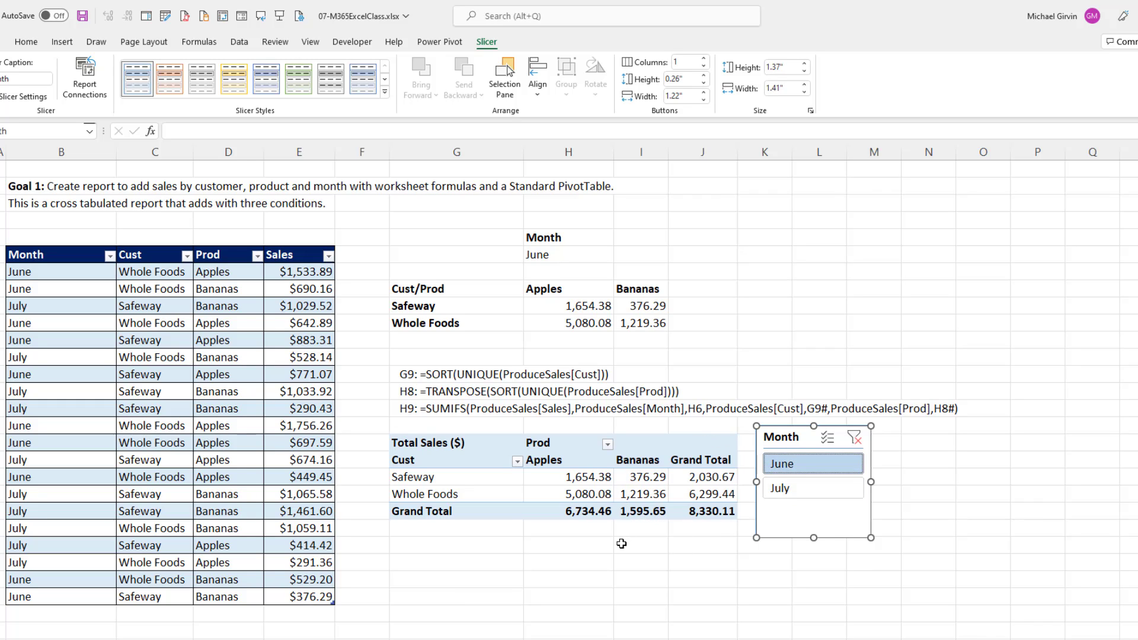
{"action": "left_click", "coordinate": [643, 477]}
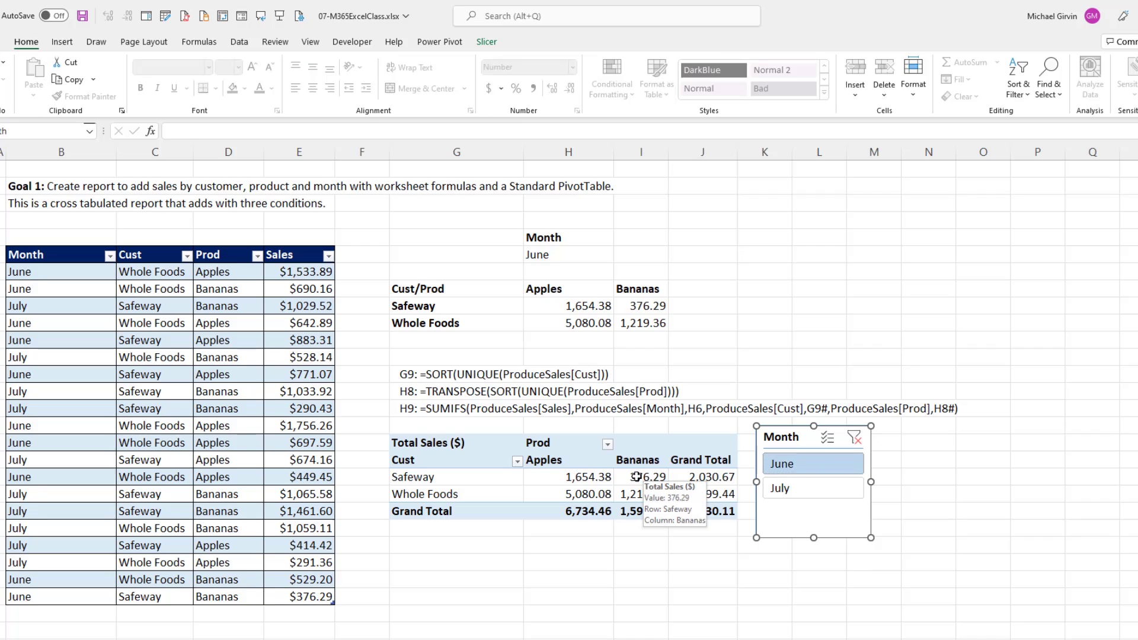
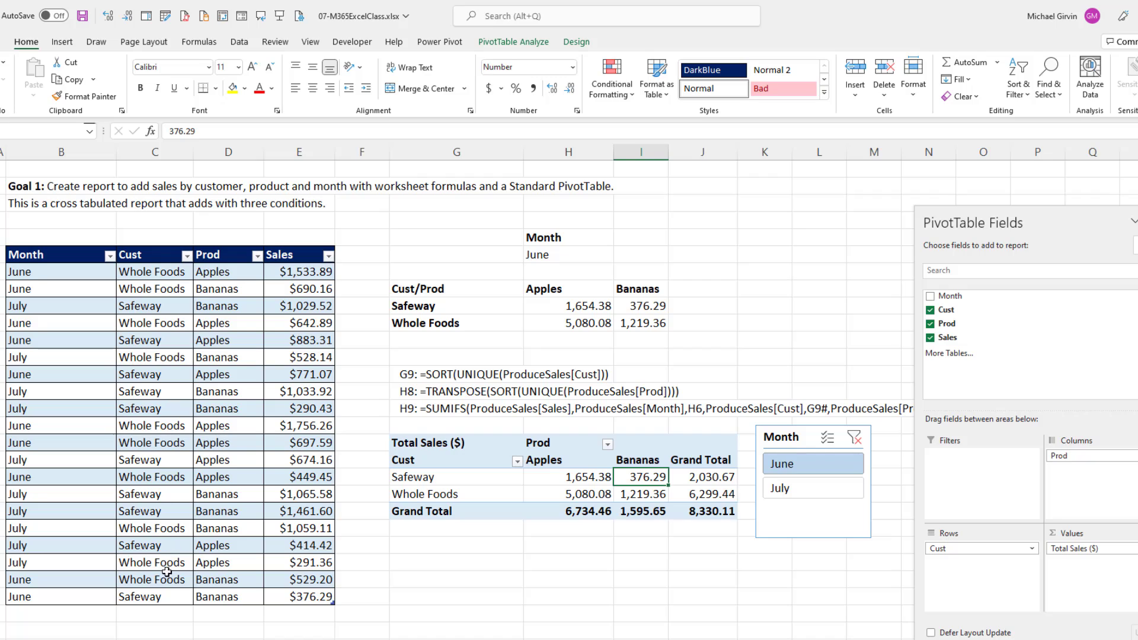
Change the customer in the last row of the sales table to Thriftway.
{"action": "left_click", "coordinate": [176, 600]}
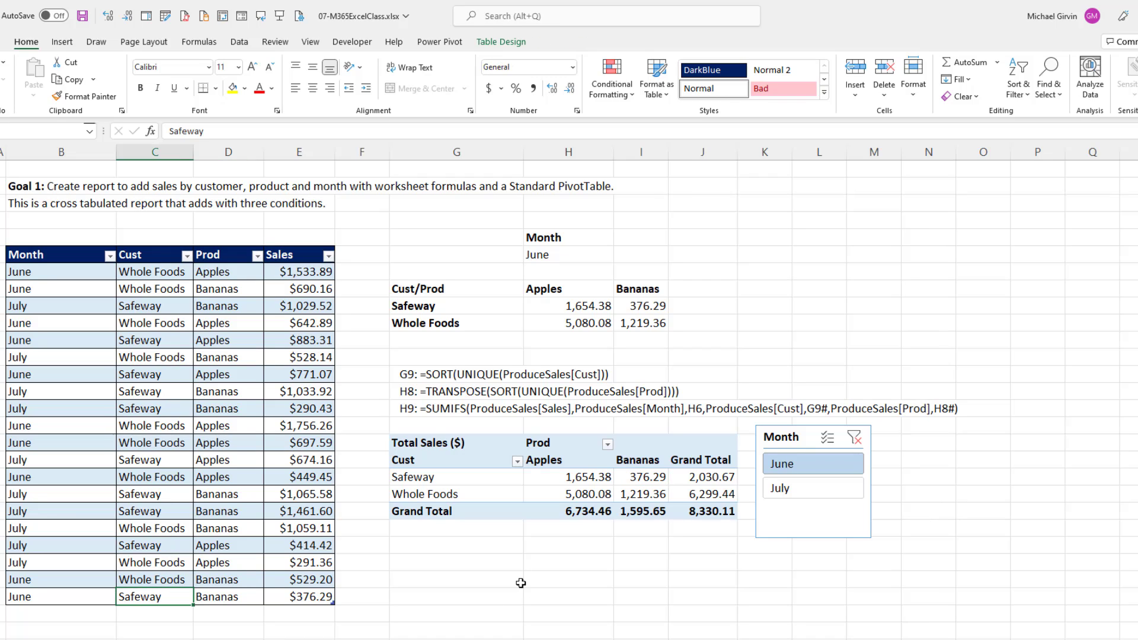
{"action": "type", "text": "Thriftw"}
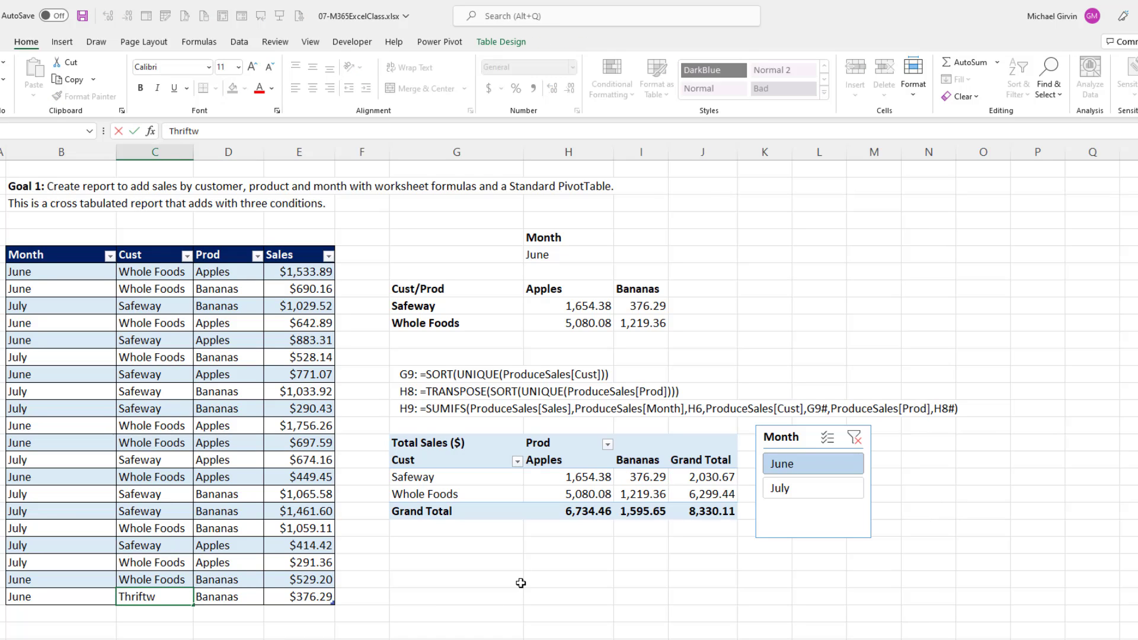
{"action": "type", "text": "ay"}
{"action": "key", "text": "Return"}
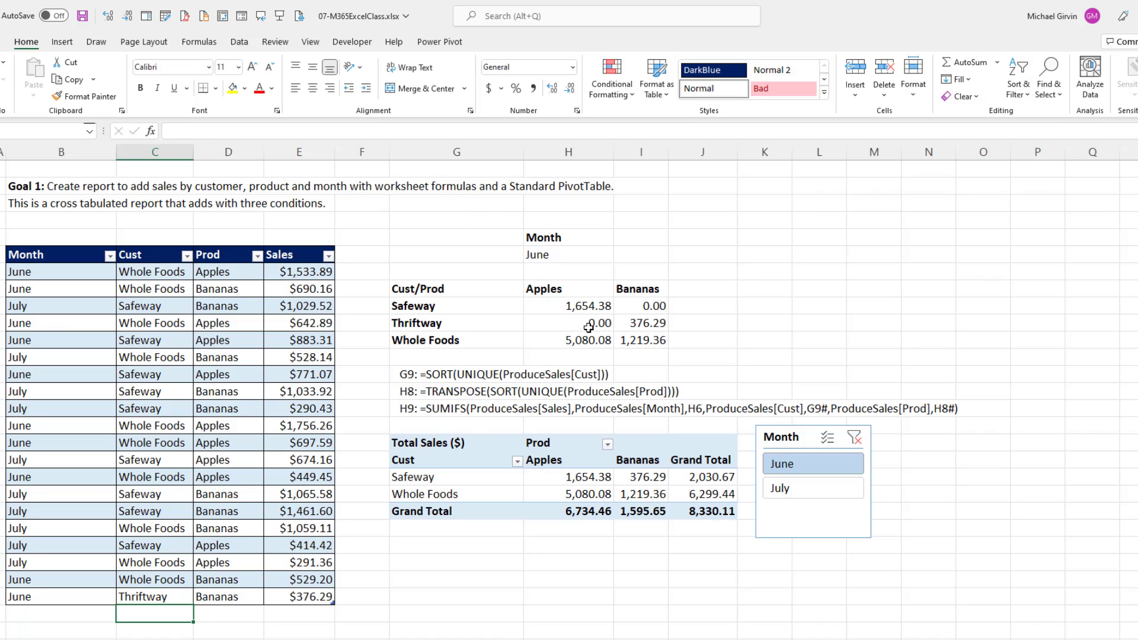
Refresh the PivotTable with the changed customer data, and undo both the refresh and the customer edit.
{"action": "left_click", "coordinate": [557, 478]}
{"action": "right_click", "coordinate": [557, 479]}
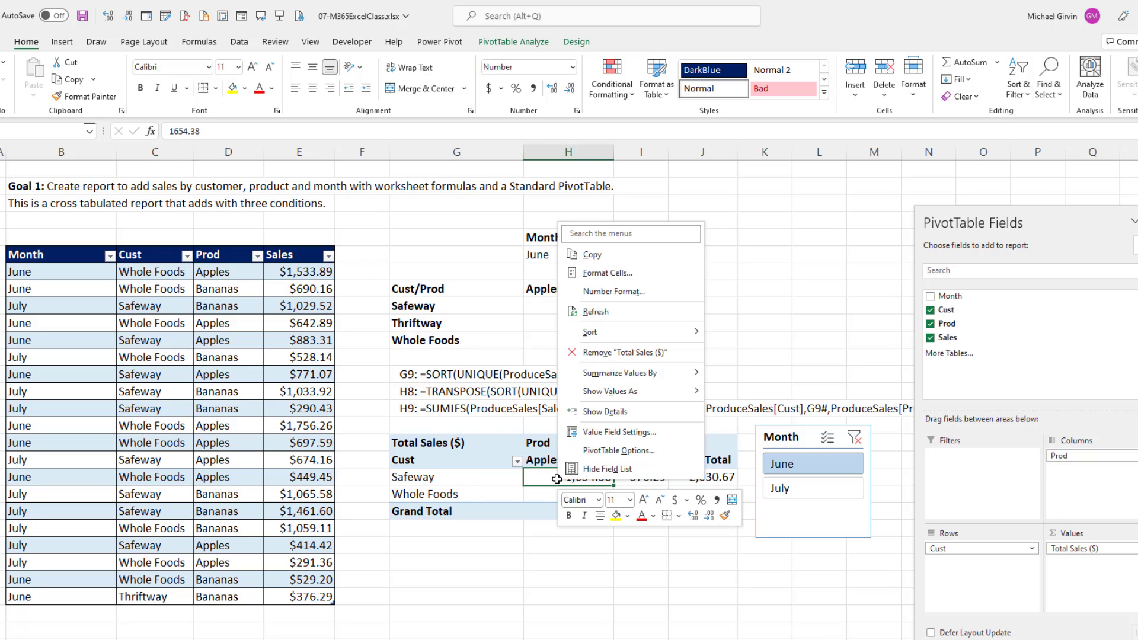
{"action": "left_click", "coordinate": [596, 312]}
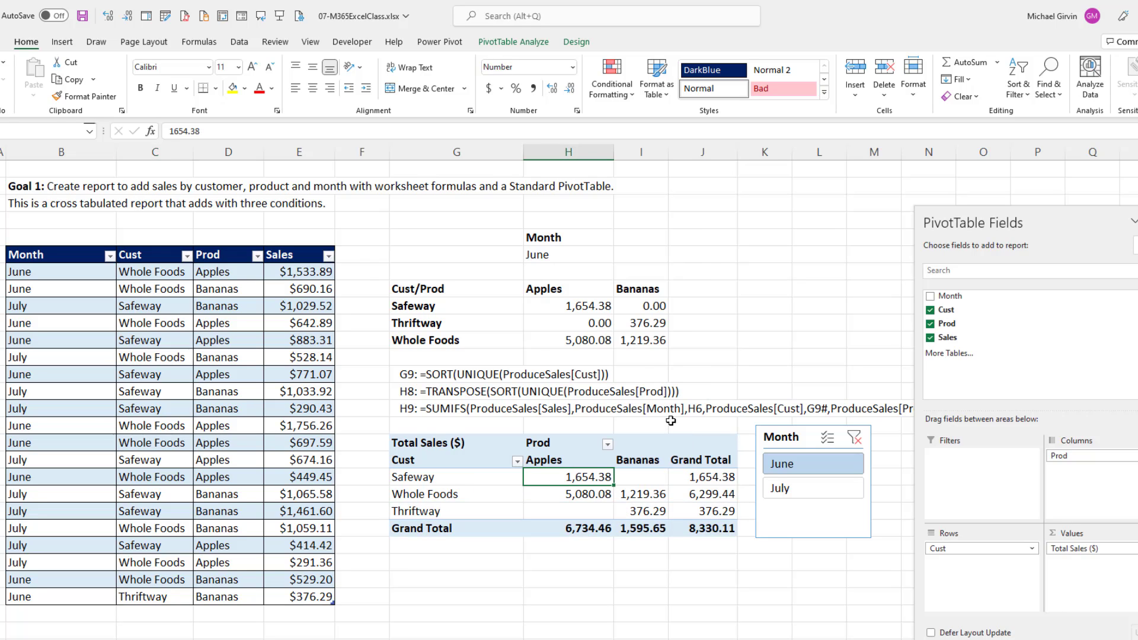
{"action": "key", "text": "ctrl+z"}
{"action": "key", "text": "ctrl+z"}
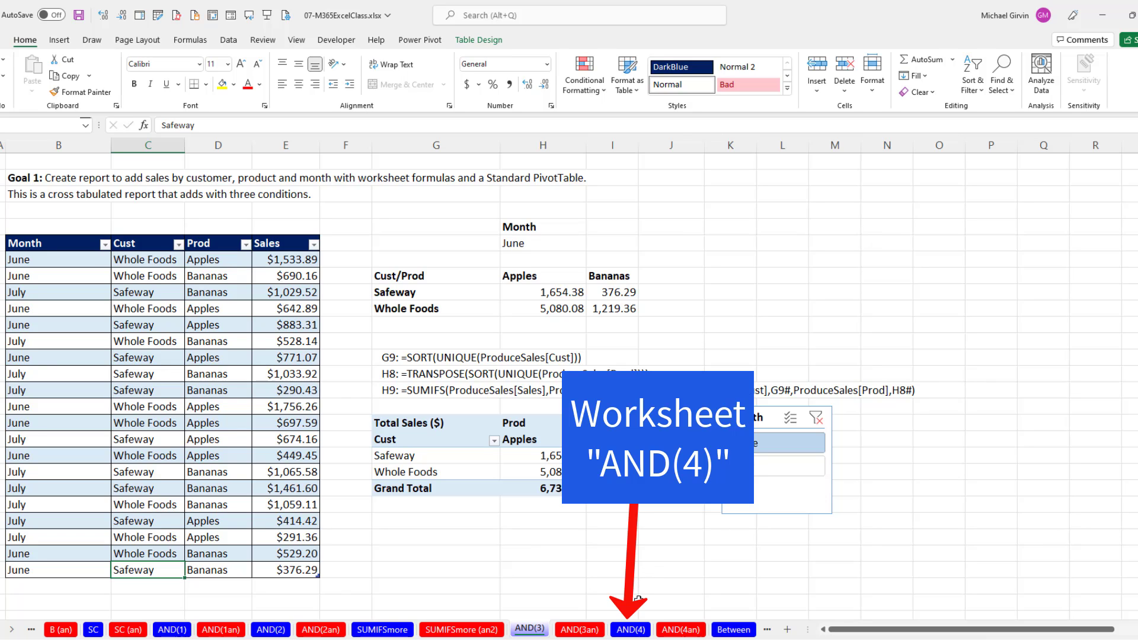
Switch to the AND(4) worksheet and select the Post 1 records with their assembly times in rows 3, 15 and 27.
{"action": "left_click", "coordinate": [630, 630]}
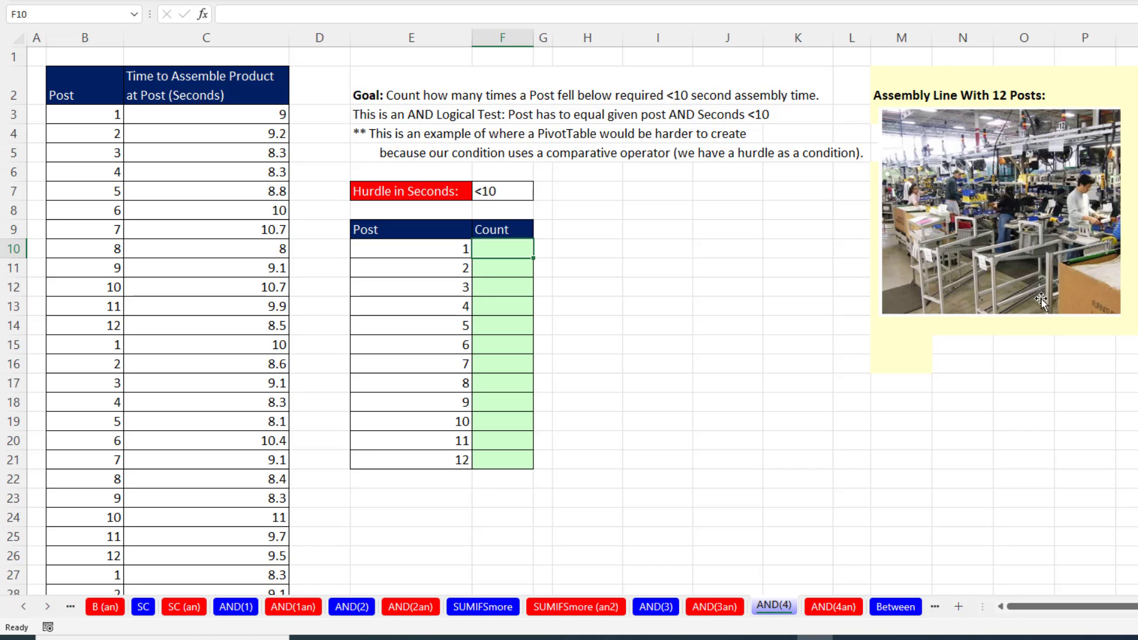
{"action": "left_click", "coordinate": [104, 115]}
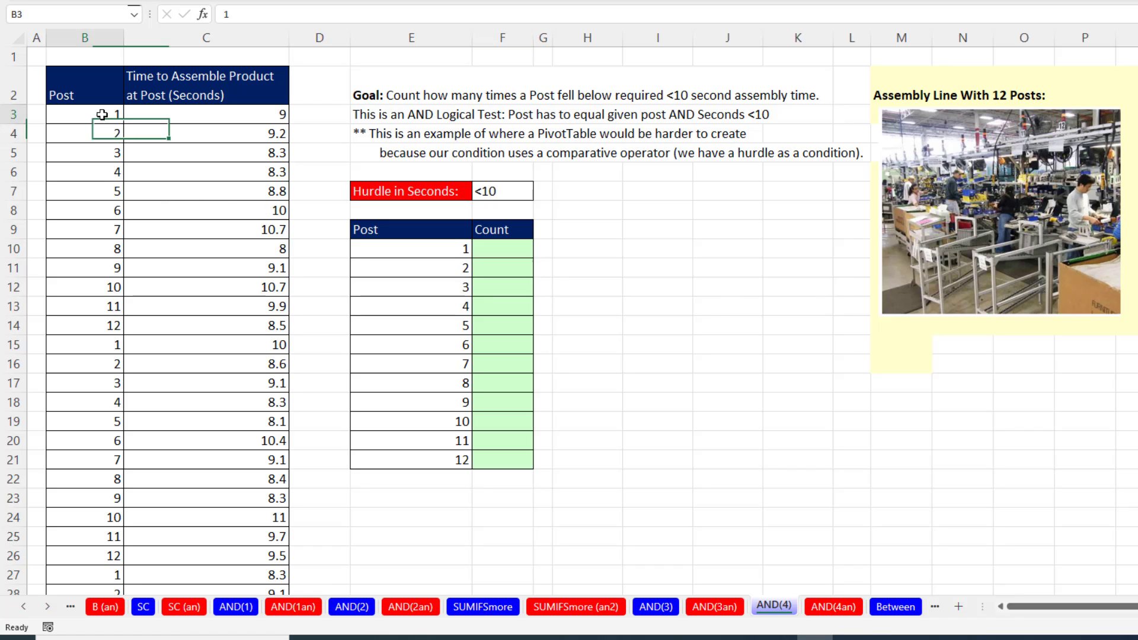
{"action": "left_click", "coordinate": [111, 345], "text": "ctrl"}
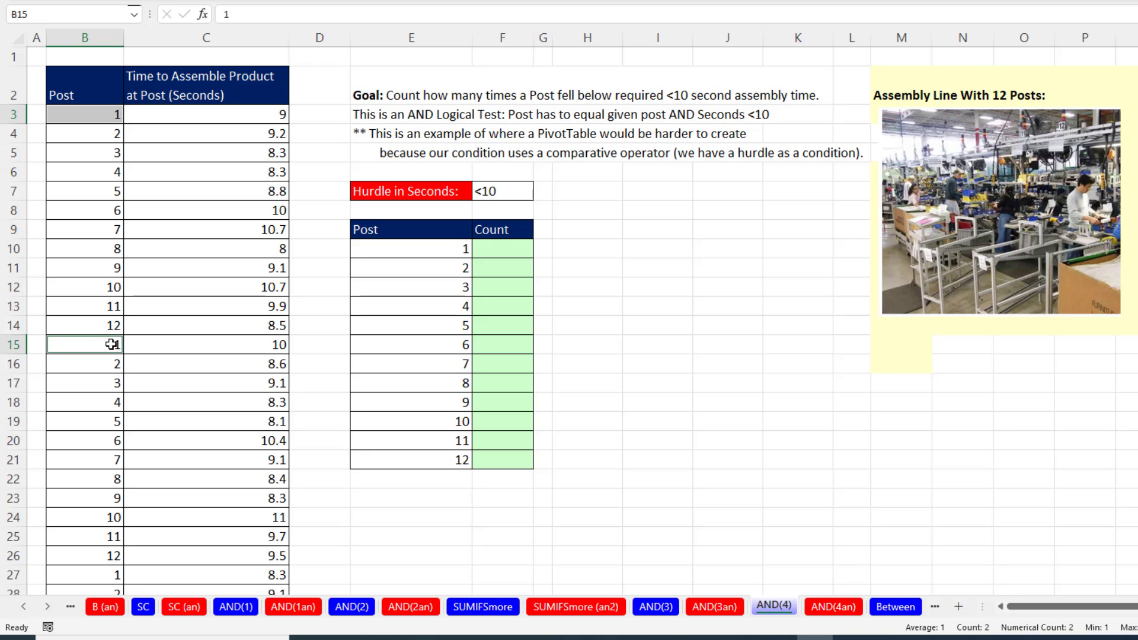
{"action": "left_click", "coordinate": [102, 575], "text": "ctrl"}
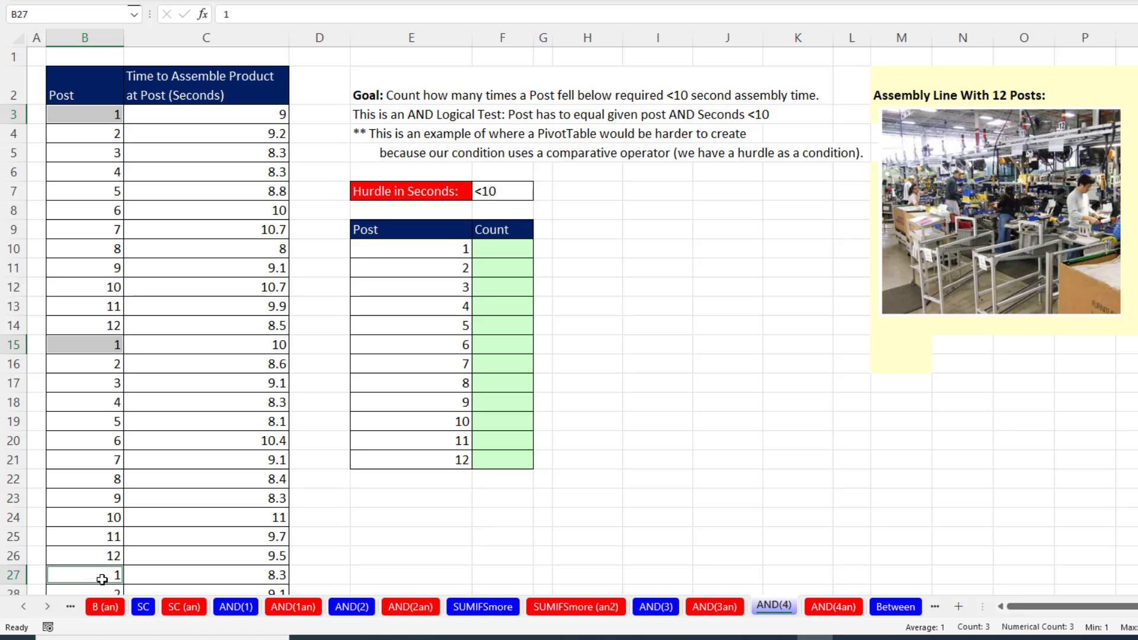
{"action": "left_click", "coordinate": [194, 118], "text": "ctrl"}
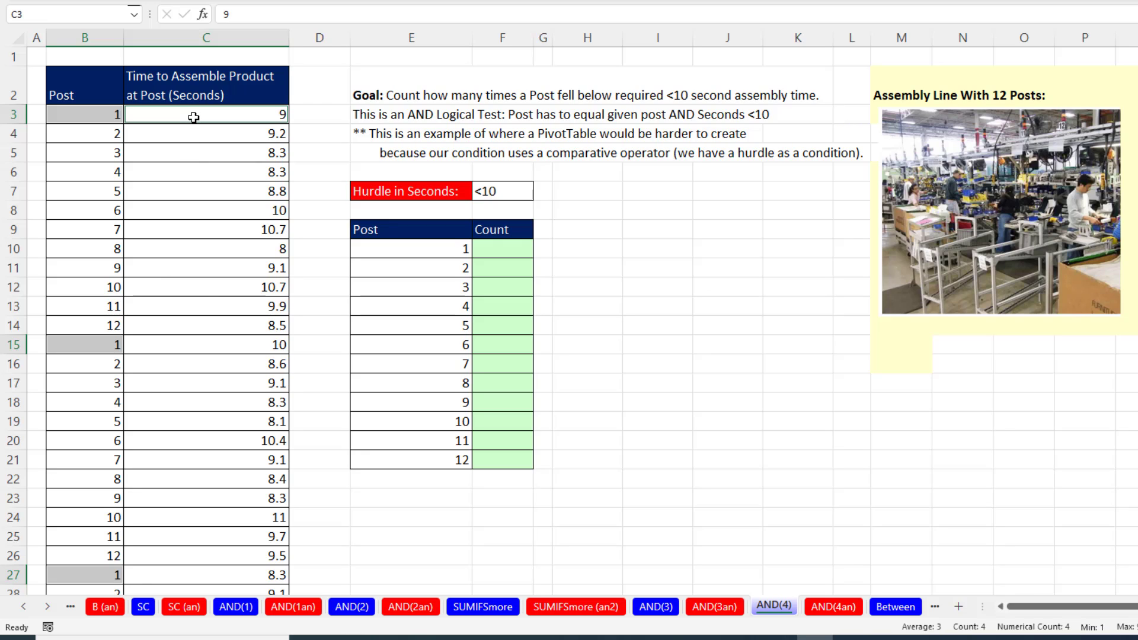
{"action": "left_click", "coordinate": [208, 349], "text": "ctrl"}
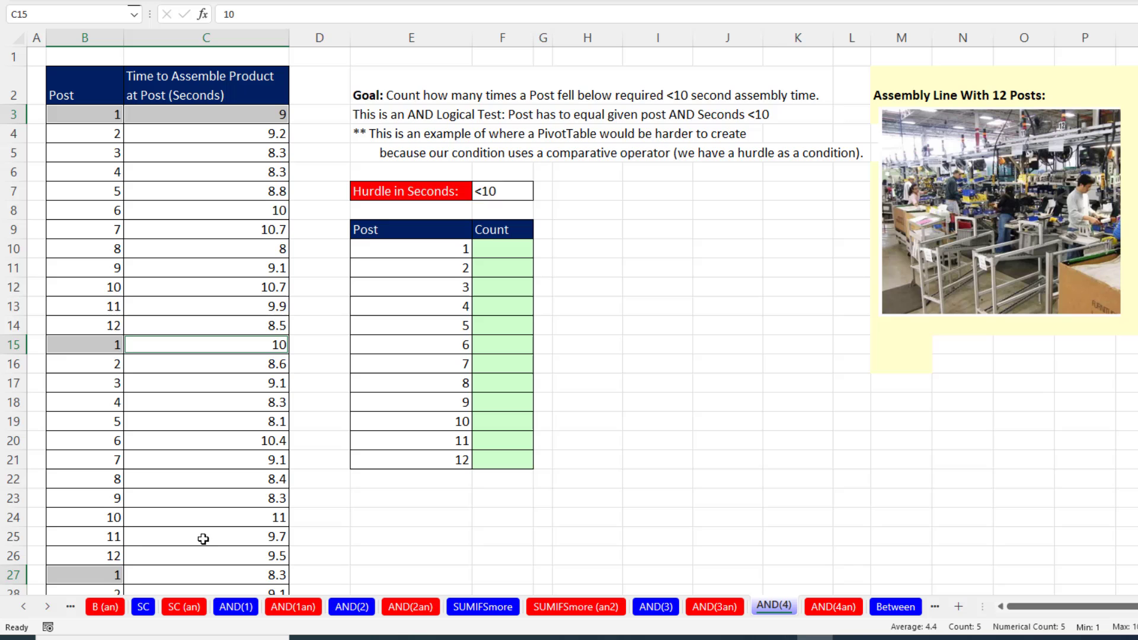
{"action": "left_click", "coordinate": [221, 574], "text": "ctrl"}
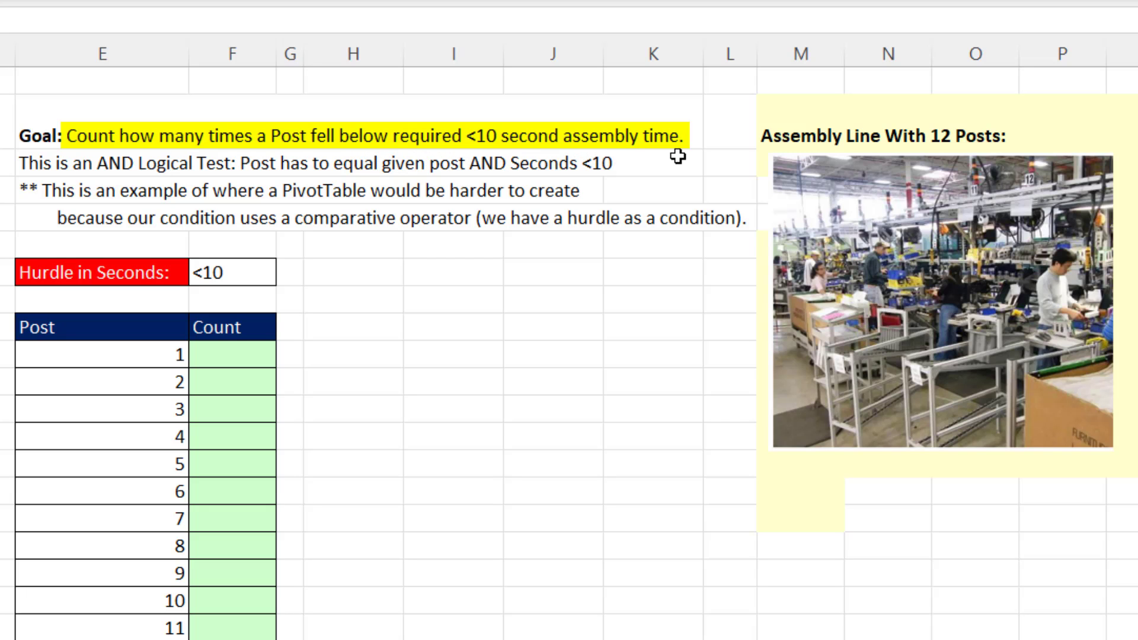
Compare the repeated Post 1 entries with their assembly times against the below-10-second counting goal.
{"action": "left_click", "coordinate": [232, 355]}
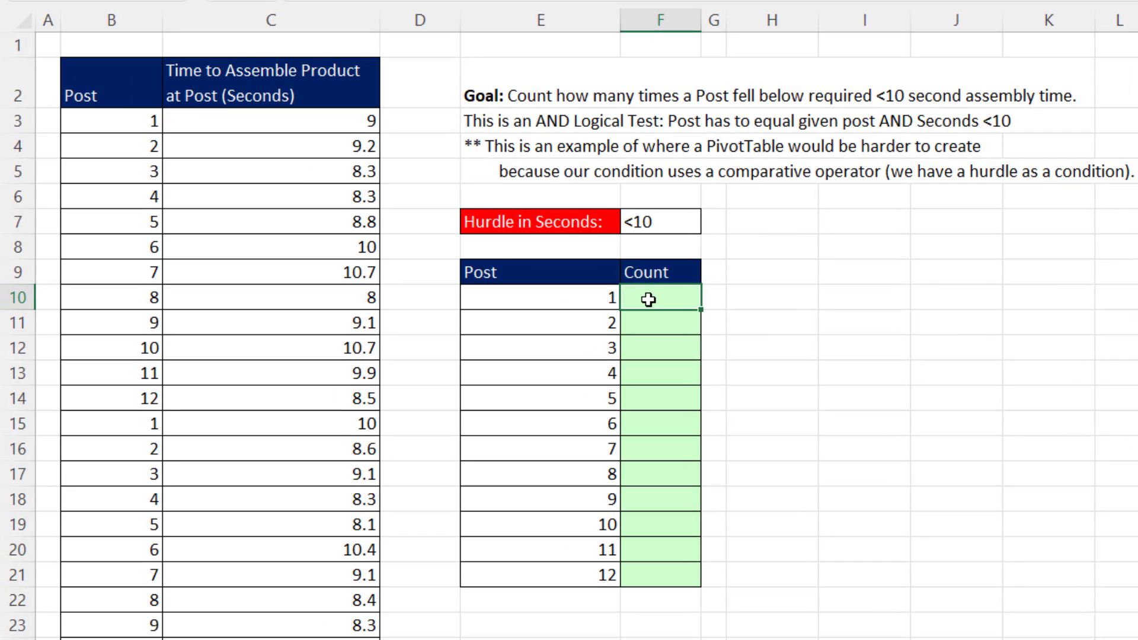
{"action": "left_click", "coordinate": [143, 118]}
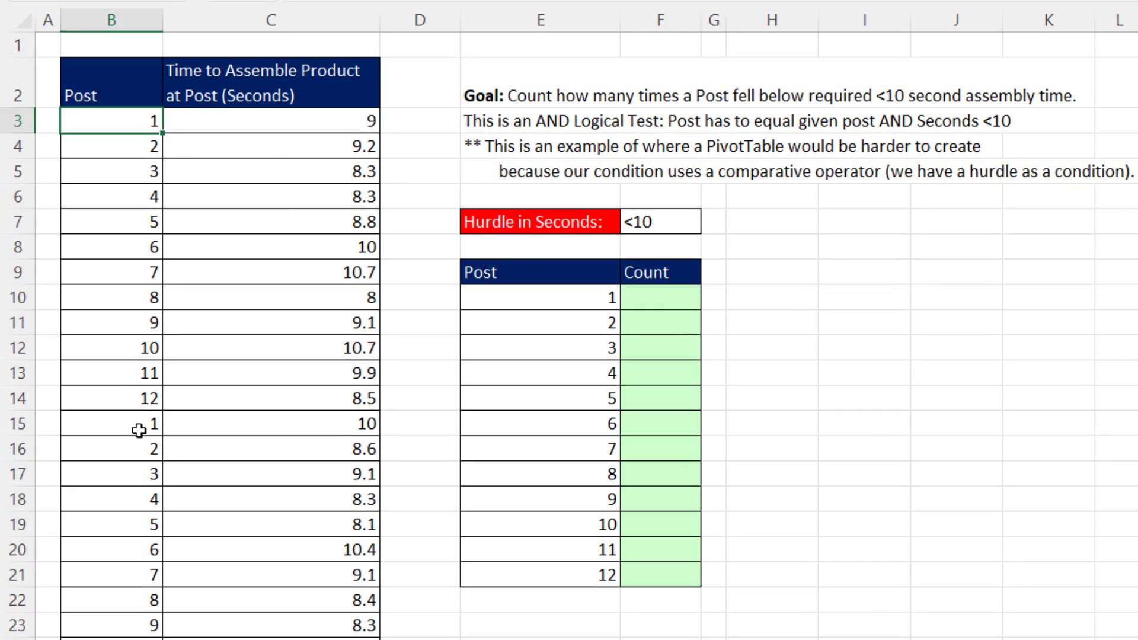
{"action": "left_click", "coordinate": [140, 425], "text": "ctrl"}
{"action": "left_click", "coordinate": [140, 639], "text": "ctrl"}
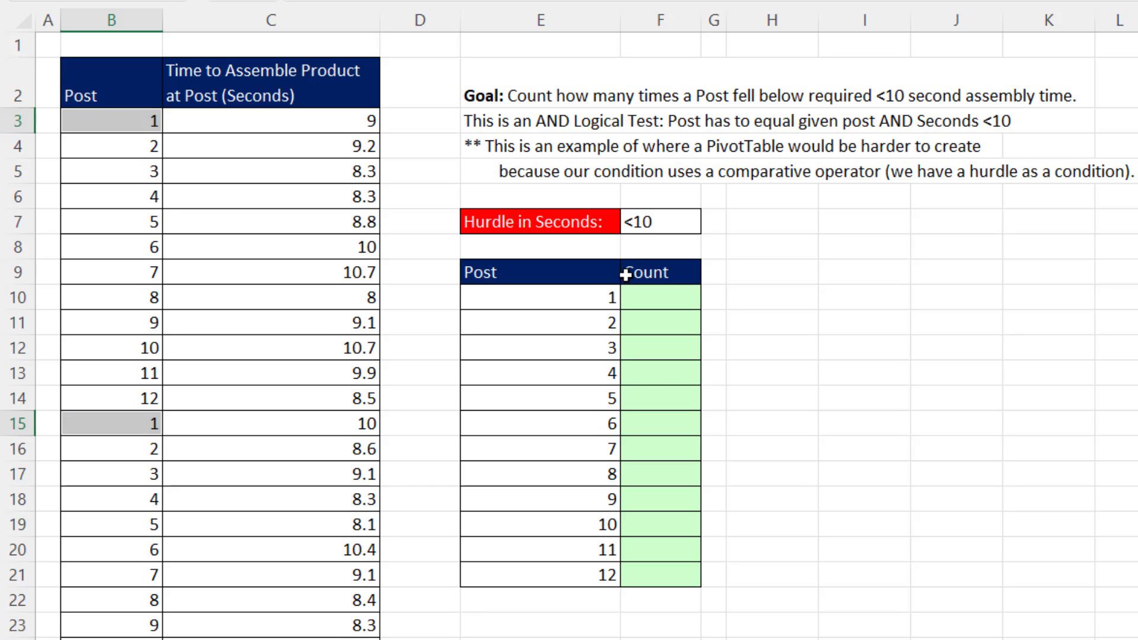
{"action": "left_click", "coordinate": [330, 122], "text": "ctrl"}
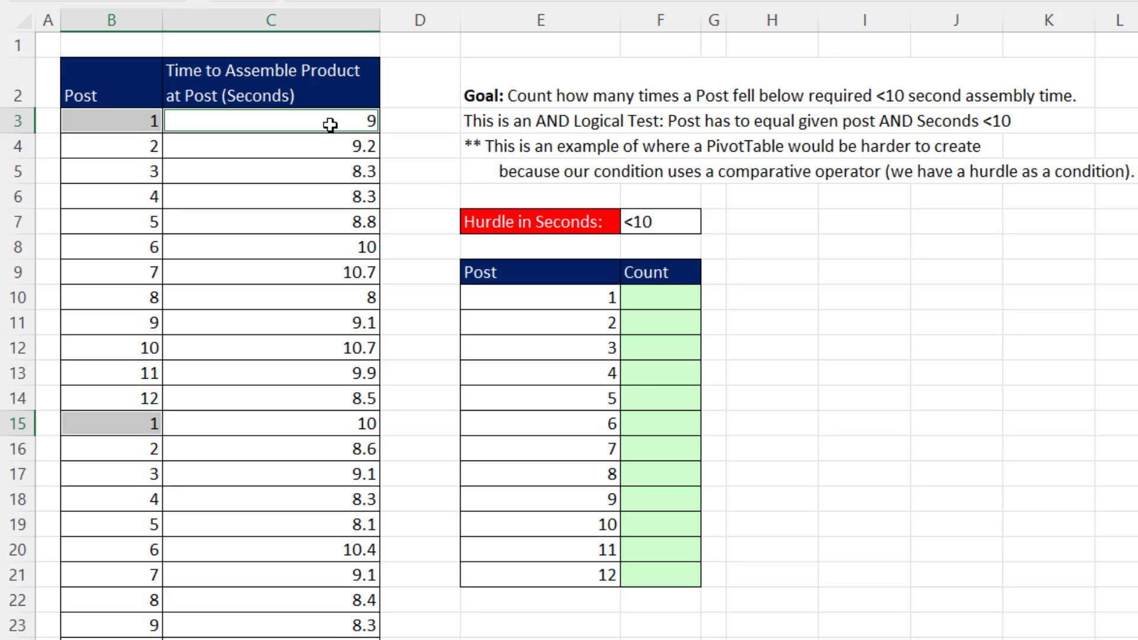
{"action": "left_click", "coordinate": [325, 424], "text": "ctrl"}
{"action": "left_click", "coordinate": [325, 639], "text": "ctrl"}
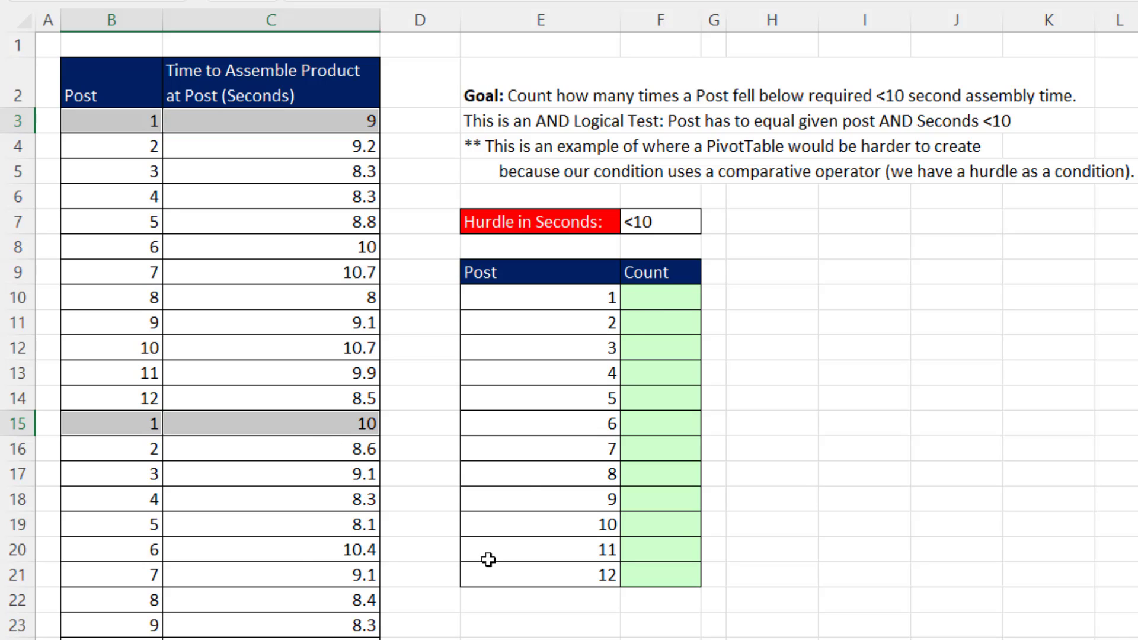
Start a COUNTIFS formula in F10 with B3:B590 as the first criteria range and posts E10:E21 as its criteria.
{"action": "left_click", "coordinate": [637, 301]}
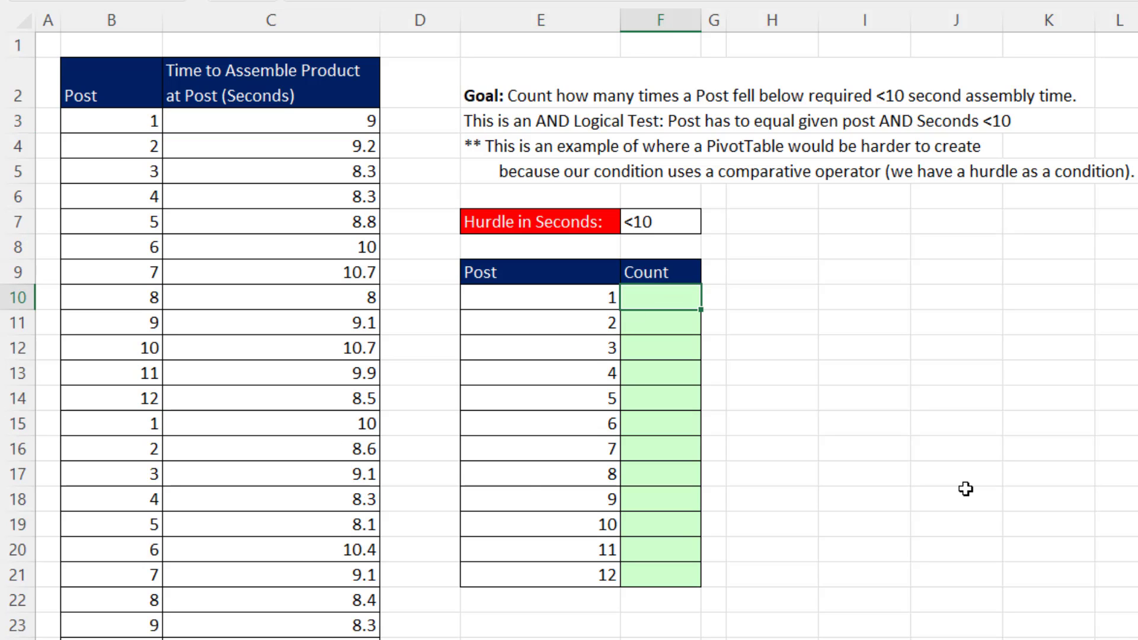
{"action": "type", "text": "=countifs"}
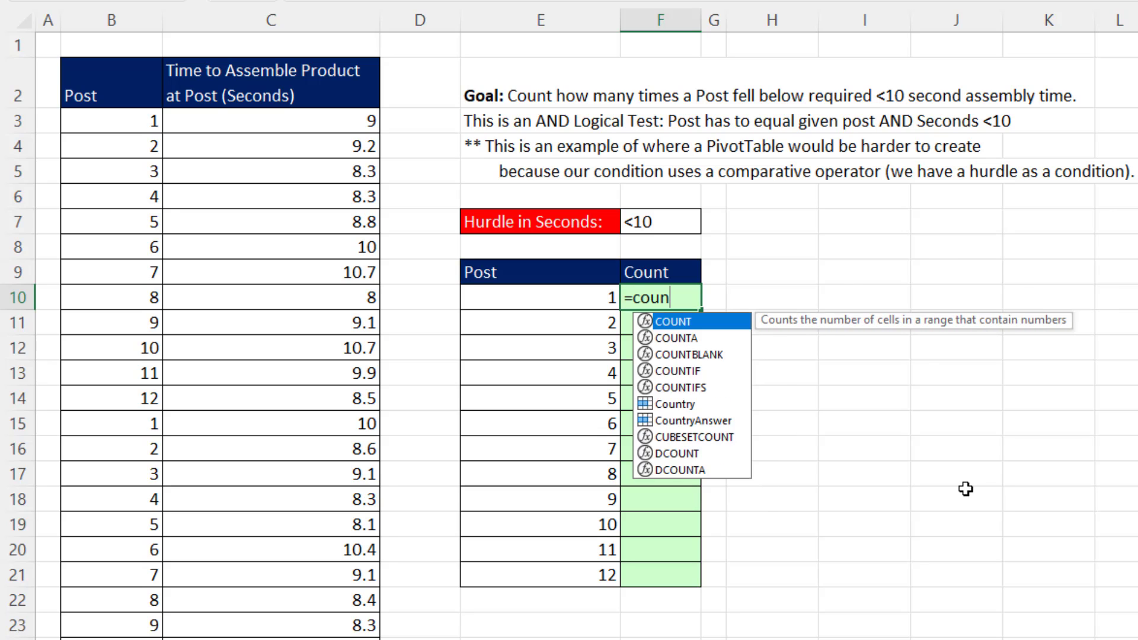
{"action": "key", "text": "Tab"}
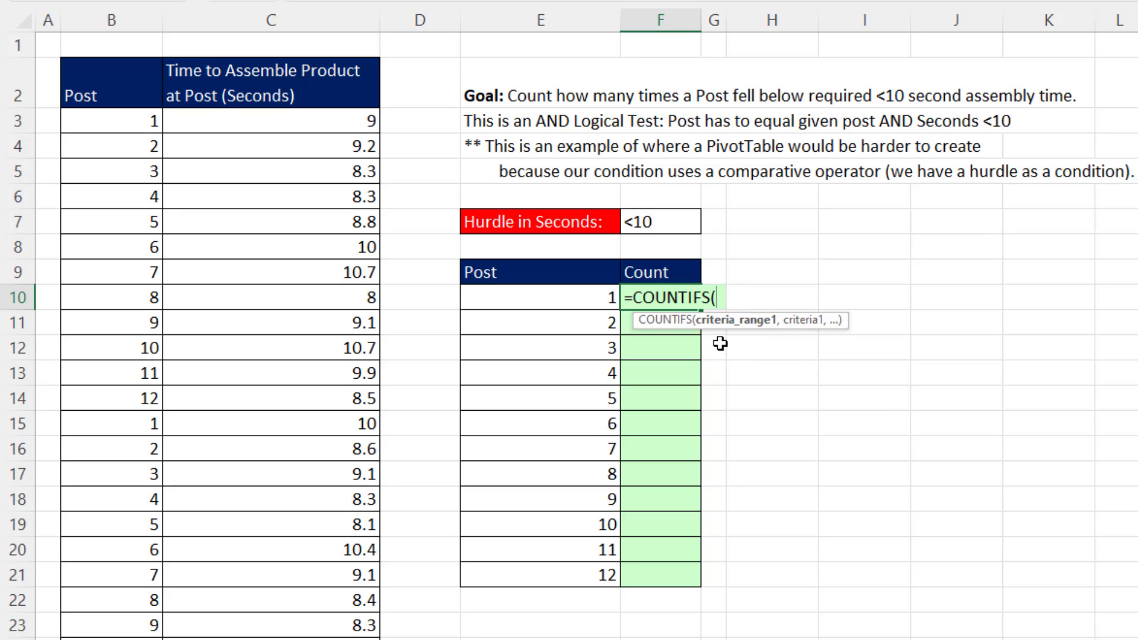
{"action": "left_click", "coordinate": [104, 123]}
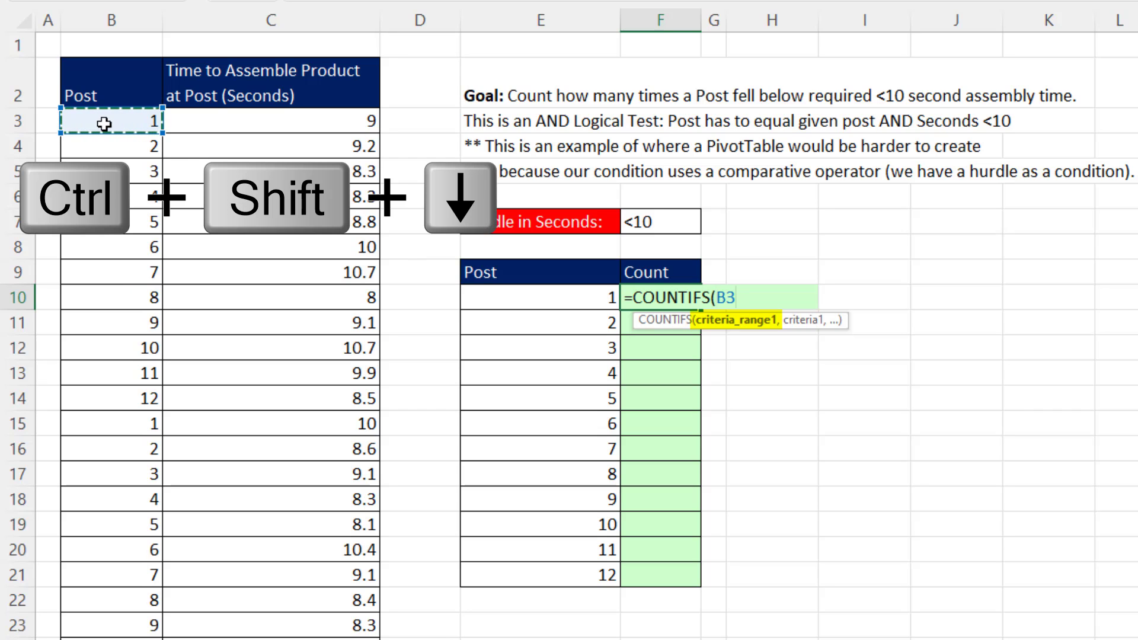
{"action": "key", "text": "ctrl+shift+Down"}
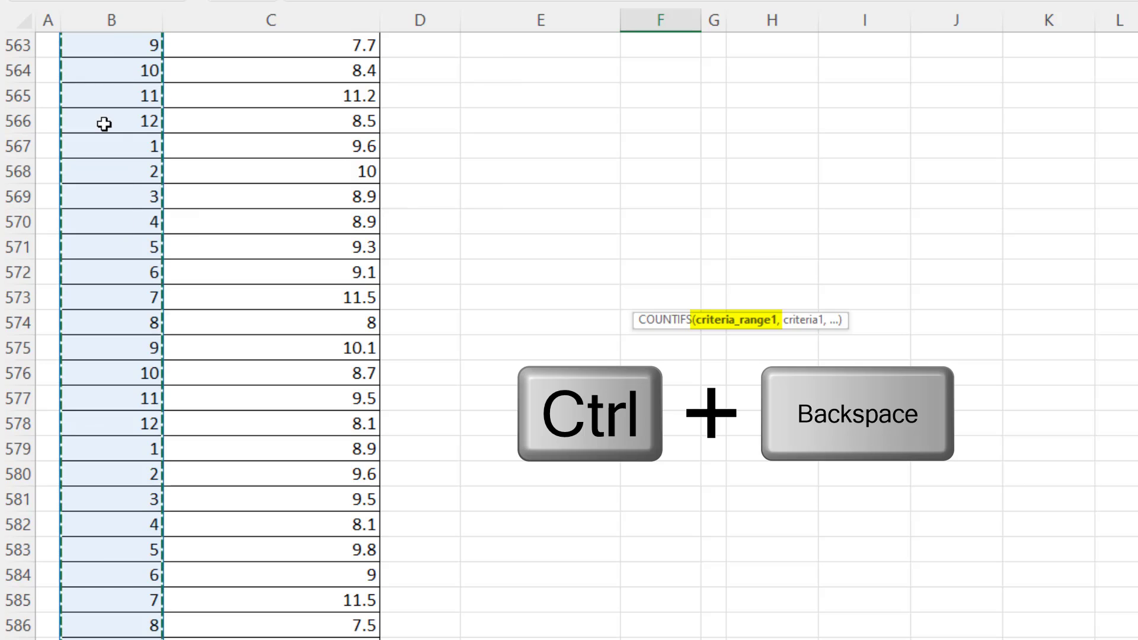
{"action": "key", "text": "ctrl+BackSpace"}
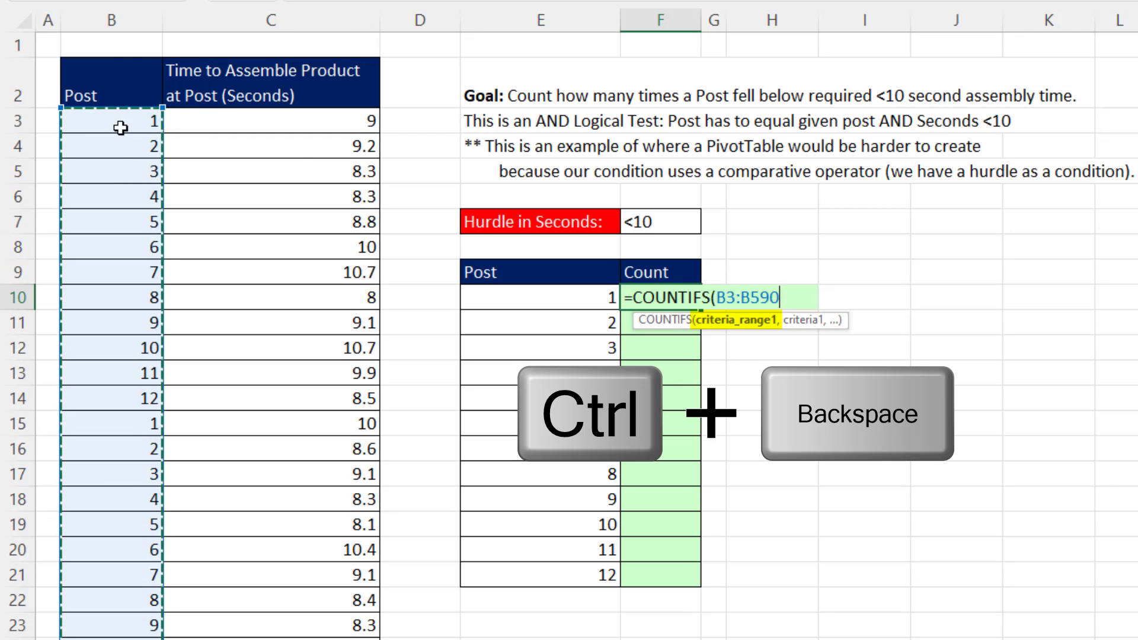
{"action": "type", "text": ","}
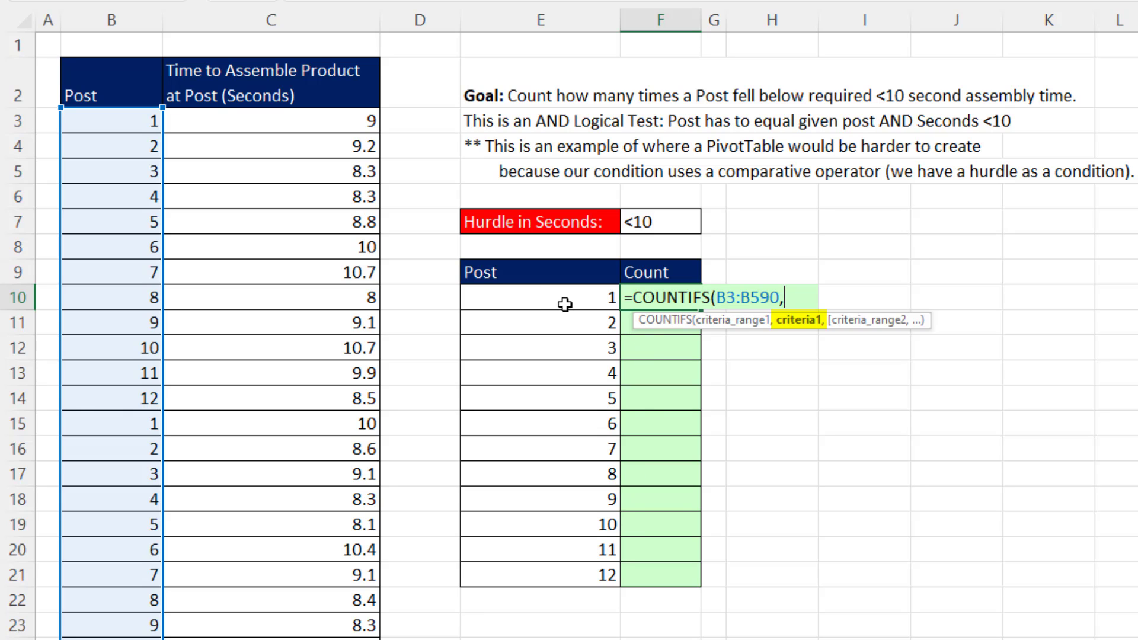
{"action": "left_click_drag", "start_coordinate": [529, 298], "coordinate": [517, 569]}
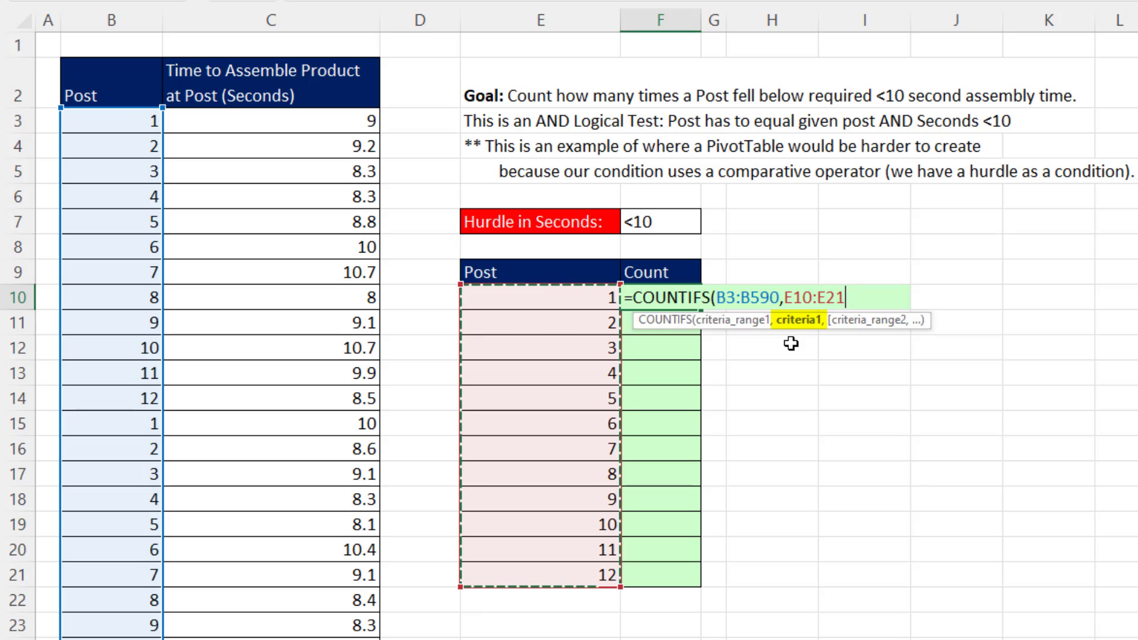
{"action": "type", "text": ","}
Complete the COUNTIFS formula with C3:C590 as the second criteria range and the hurdle in F7 as its criterion.
{"action": "left_click", "coordinate": [269, 124]}
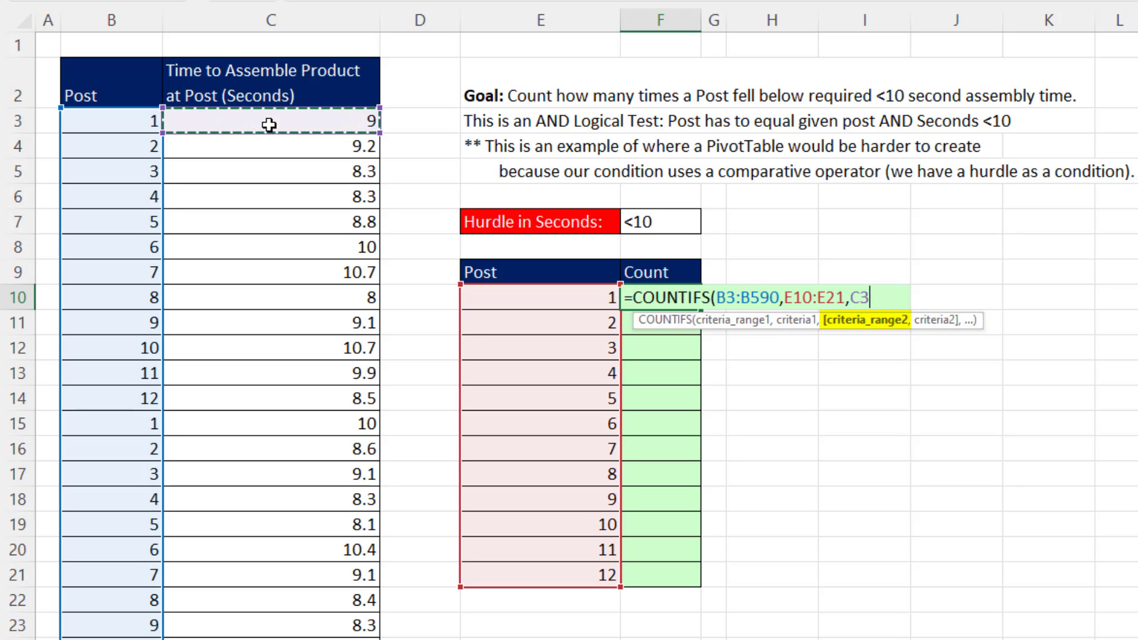
{"action": "key", "text": "ctrl+shift+Down"}
{"action": "key", "text": "ctrl+BackSpace"}
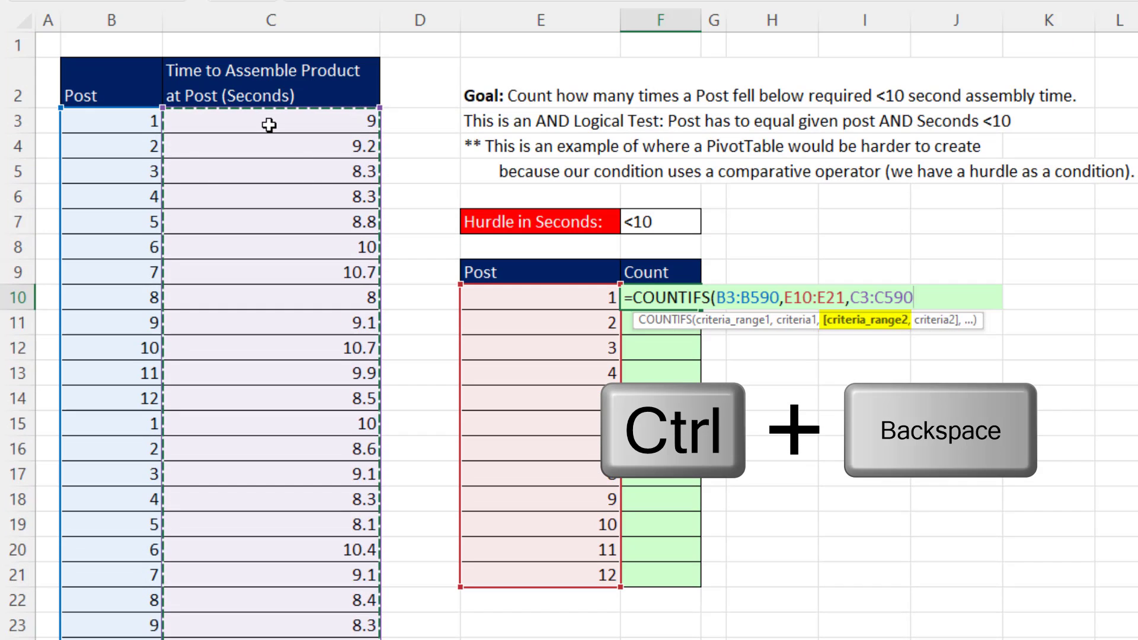
{"action": "type", "text": ","}
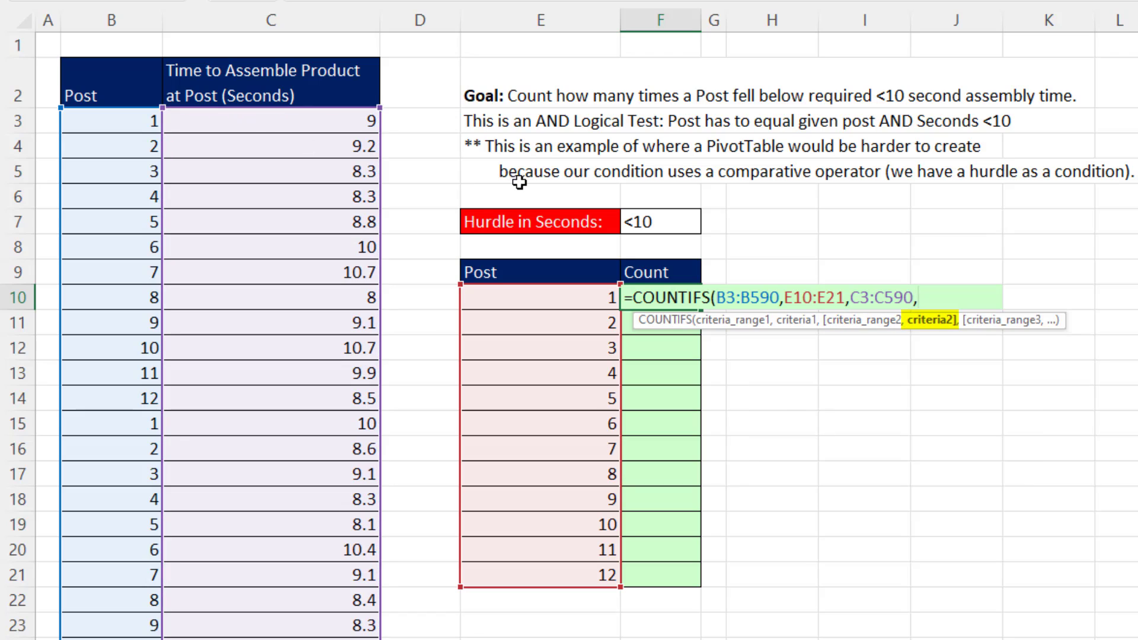
{"action": "left_click", "coordinate": [646, 223]}
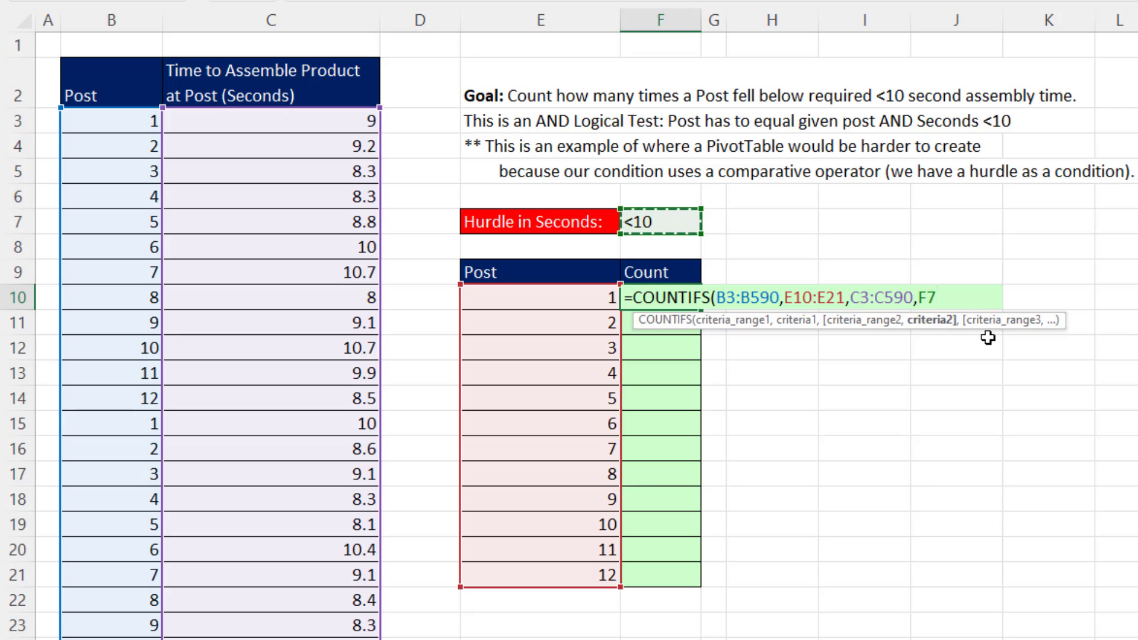
{"action": "type", "text": ")"}
{"action": "key", "text": "ctrl+Return"}
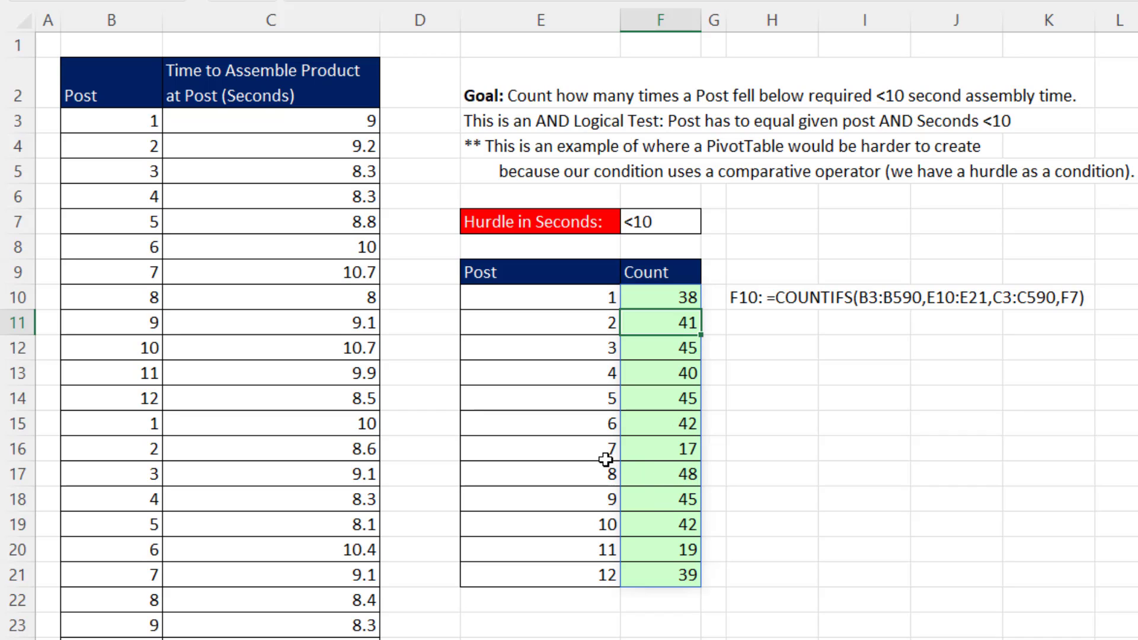
Change the hurdle condition in F7 to >=10.
{"action": "left_click", "coordinate": [667, 455]}
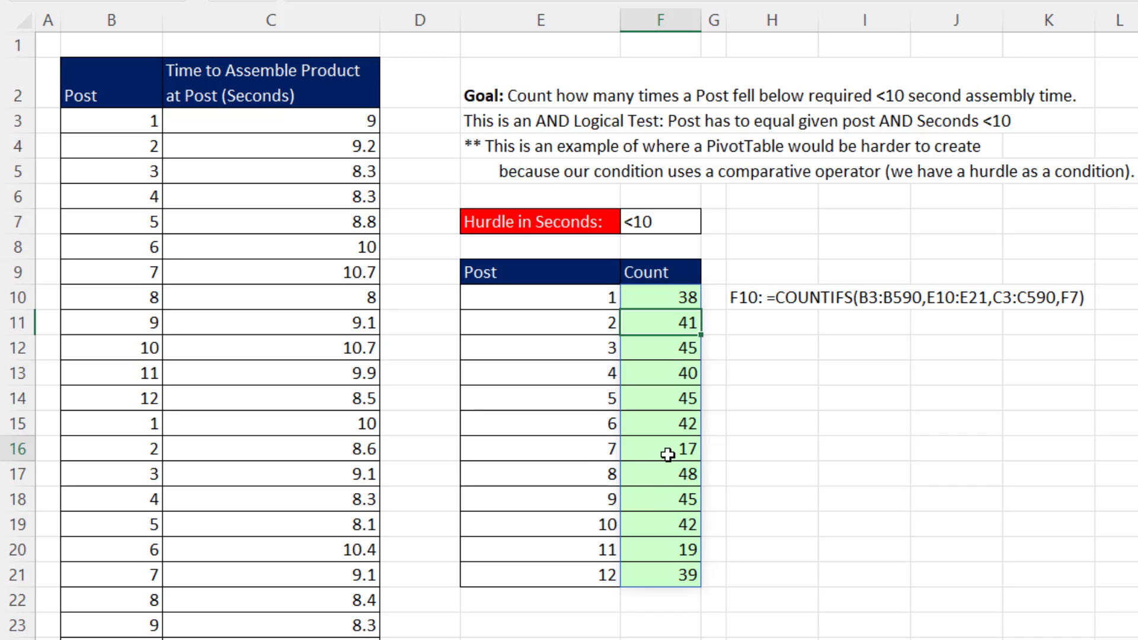
{"action": "left_click", "coordinate": [631, 223]}
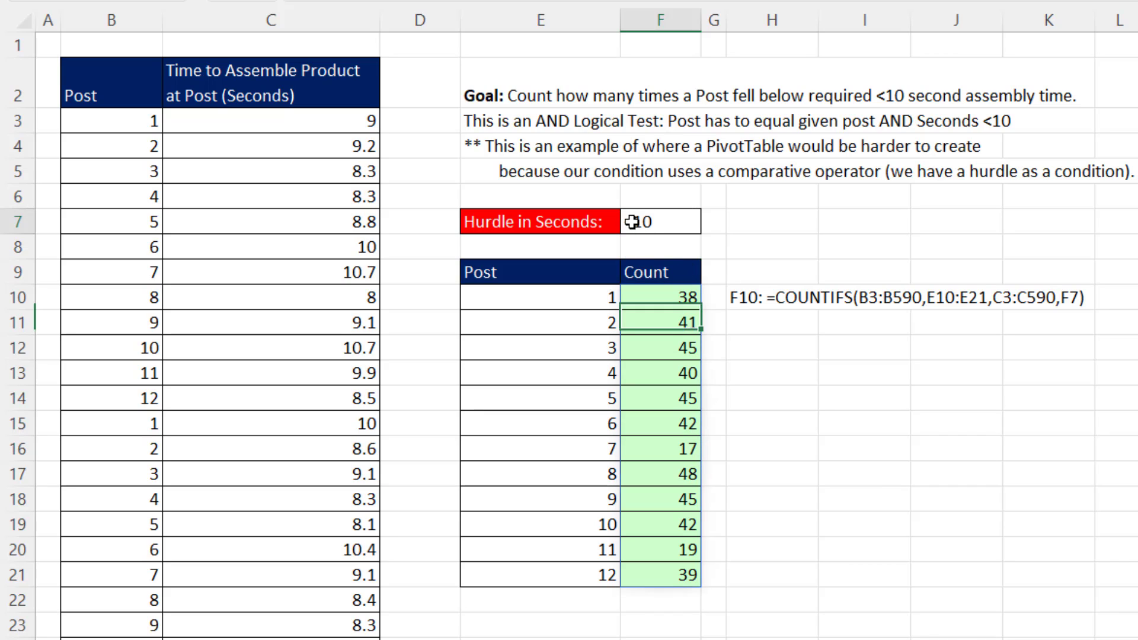
{"action": "double_click", "coordinate": [632, 222]}
{"action": "key", "text": "BackSpace"}
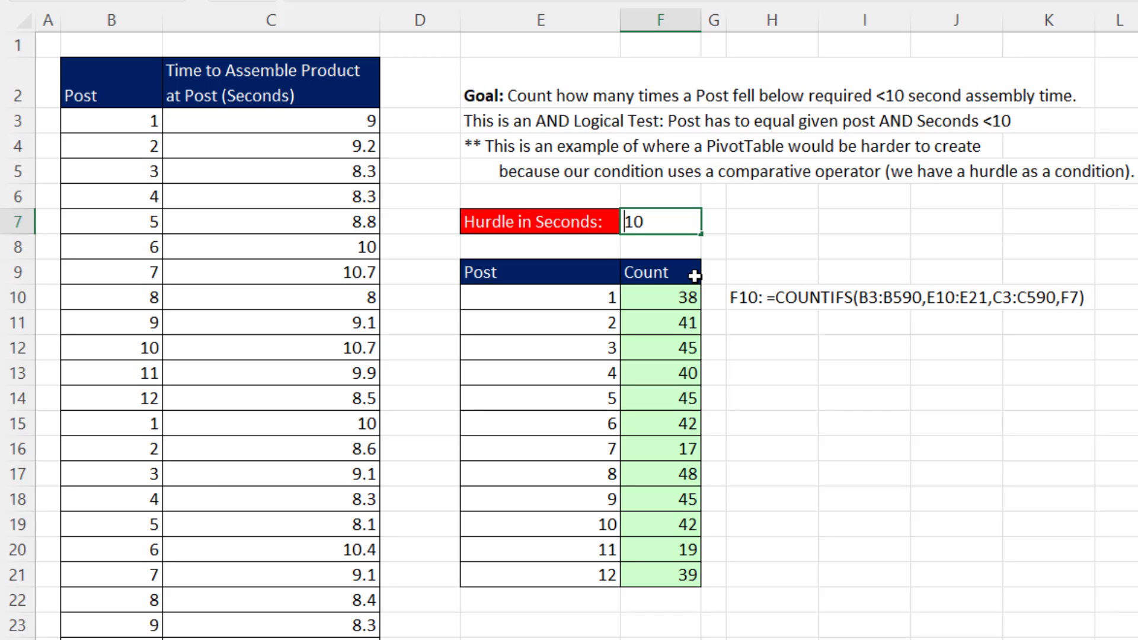
{"action": "type", "text": ">="}
{"action": "key", "text": "Return"}
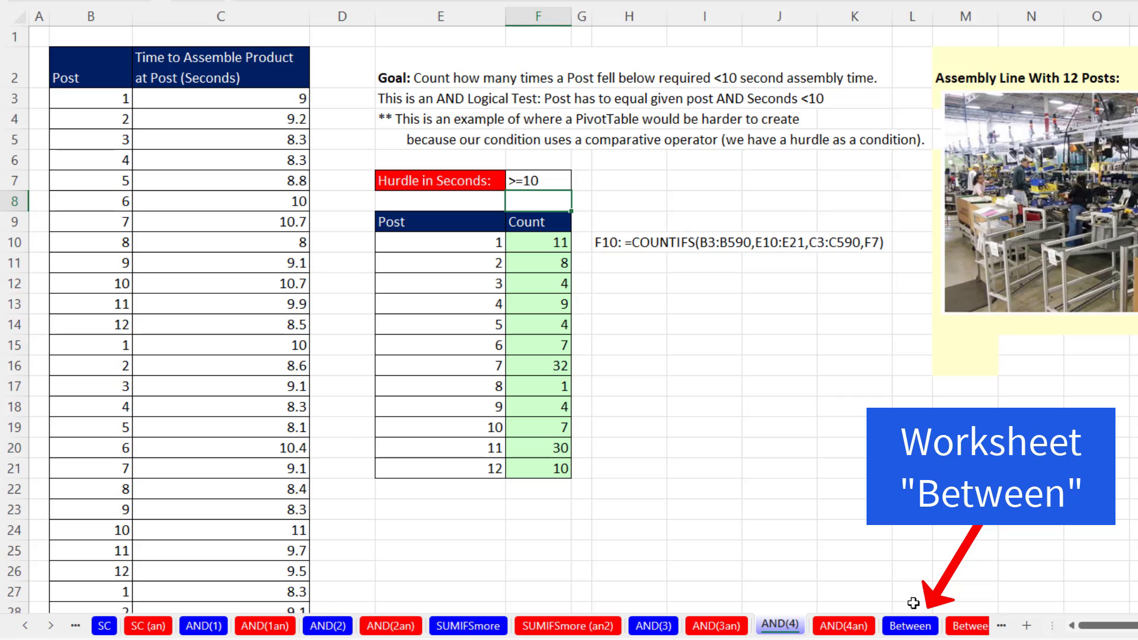
Open the Between worksheet and compare the first sale date with January's lower and upper date limits.
{"action": "left_click", "coordinate": [920, 632]}
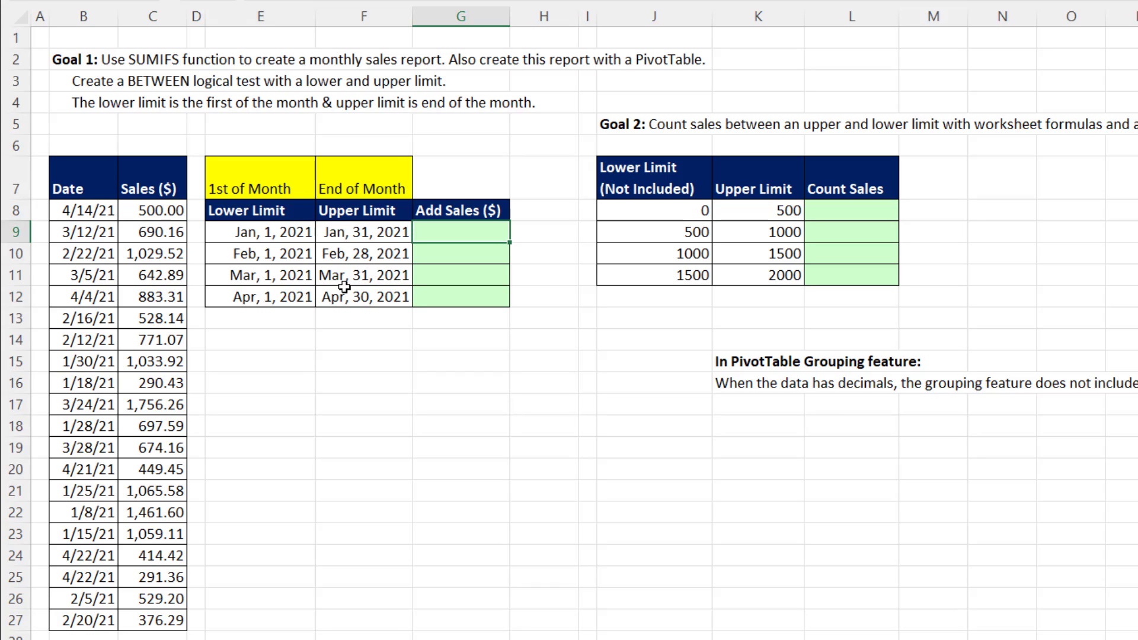
{"action": "left_click", "coordinate": [260, 233]}
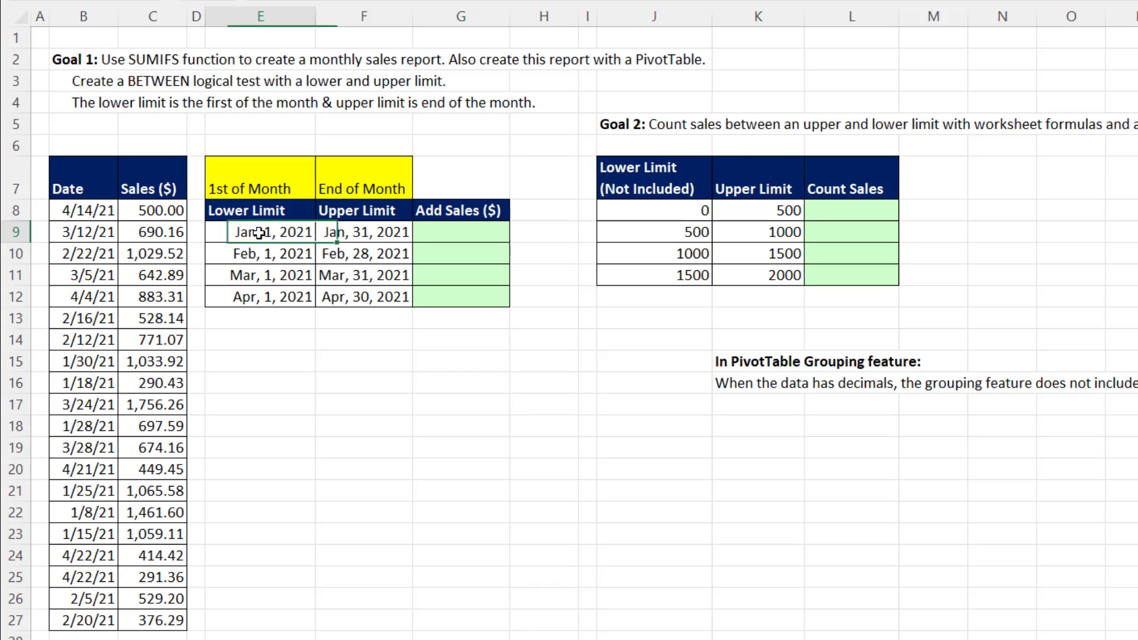
{"action": "left_click", "coordinate": [377, 233]}
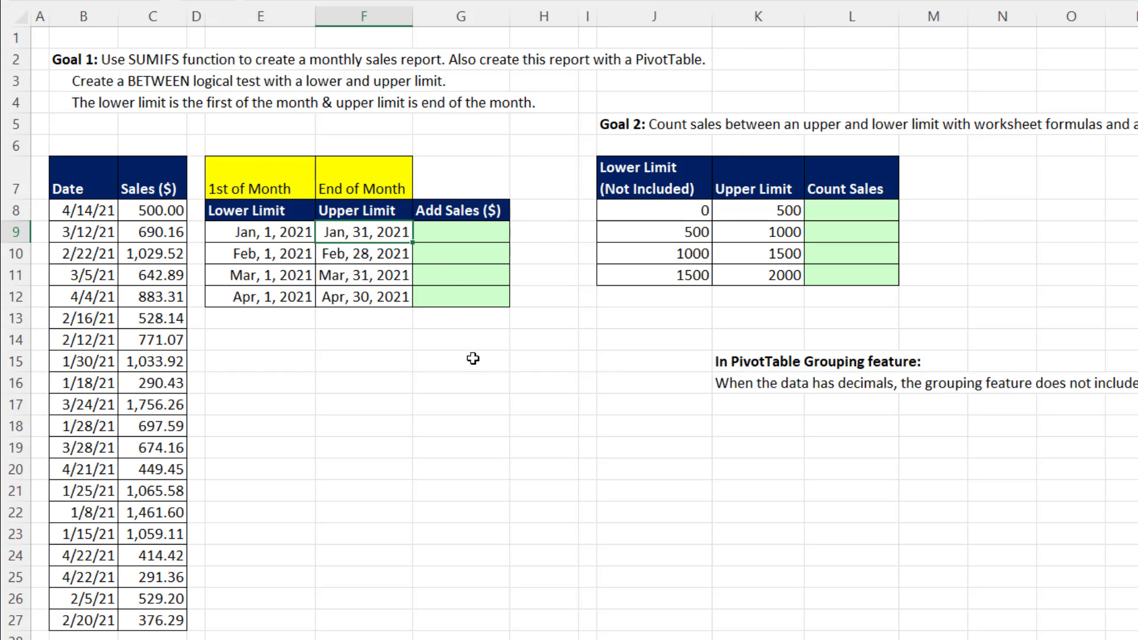
{"action": "left_click", "coordinate": [104, 214]}
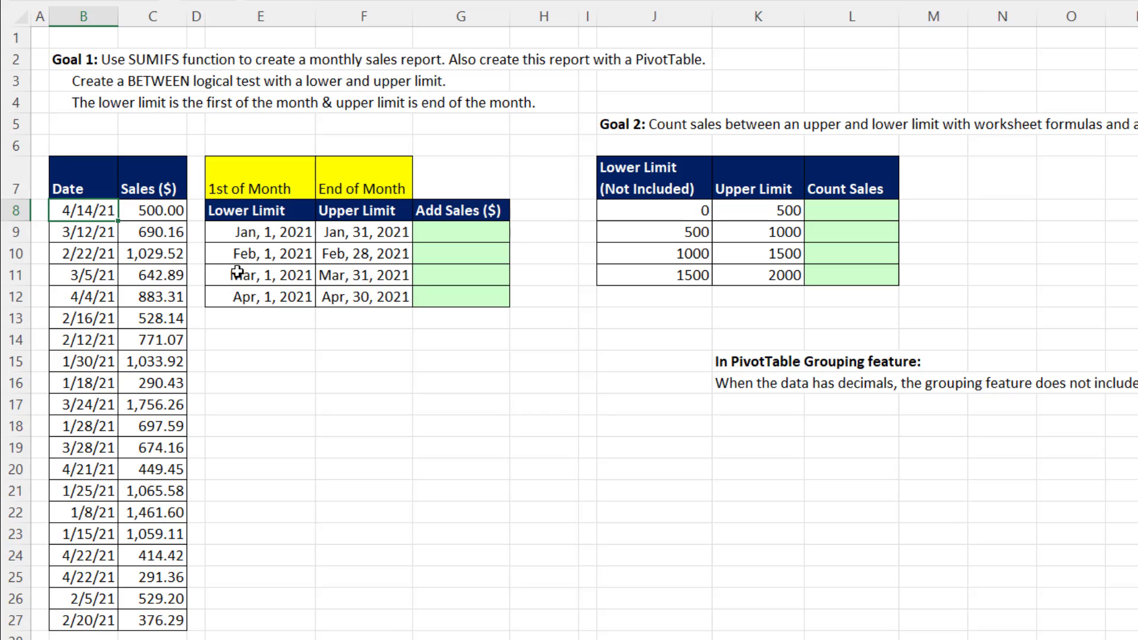
{"action": "left_click", "coordinate": [251, 233]}
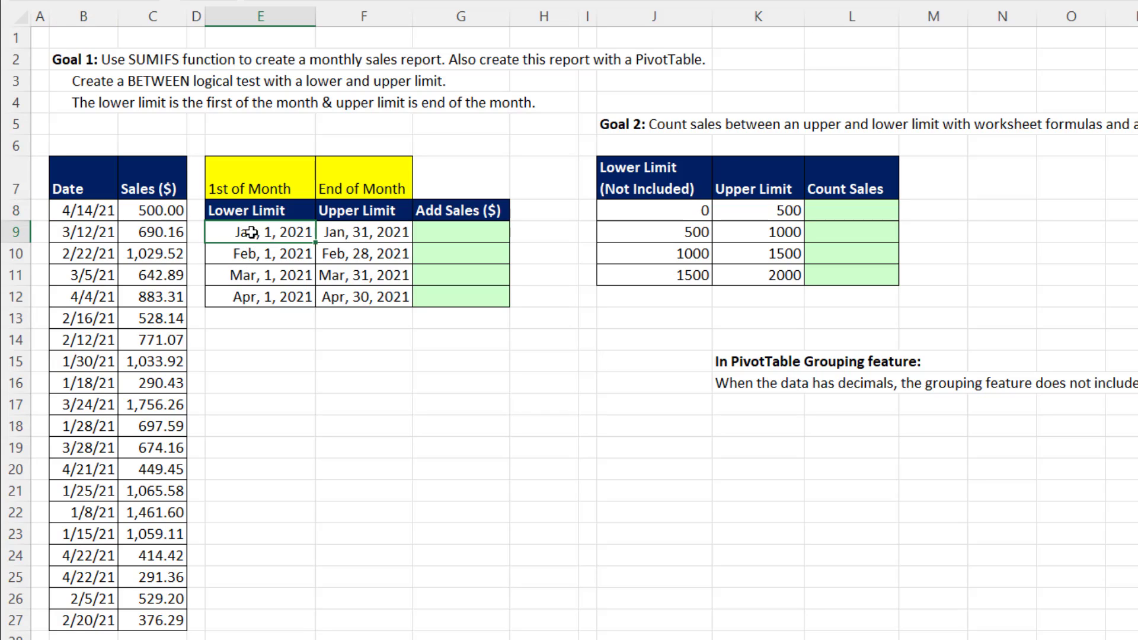
{"action": "left_click", "coordinate": [97, 217]}
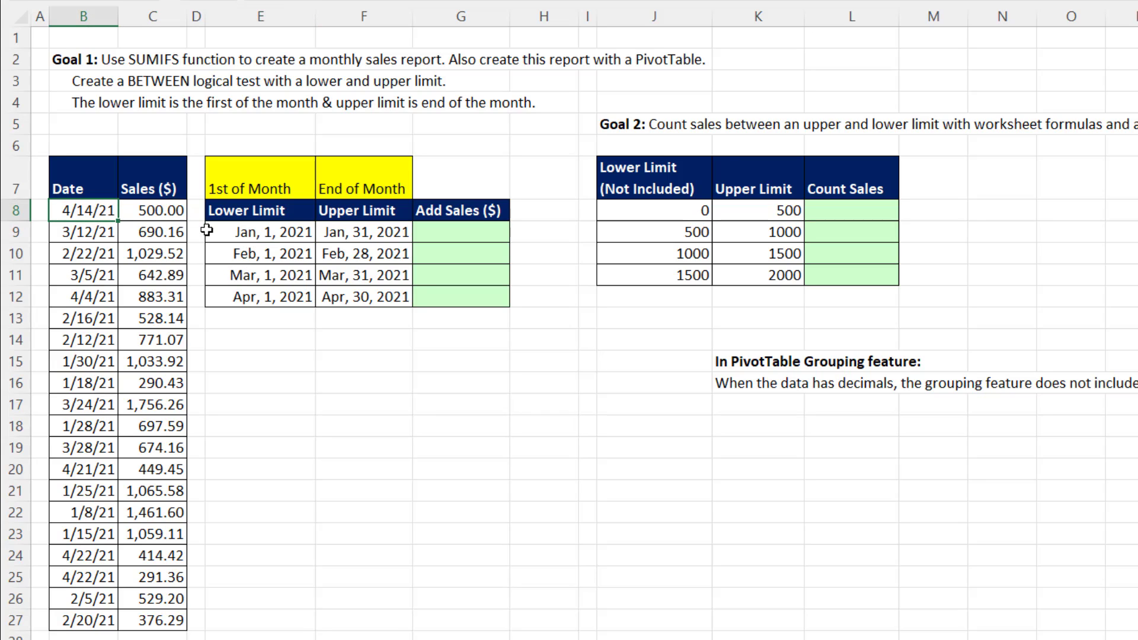
{"action": "left_click", "coordinate": [344, 236]}
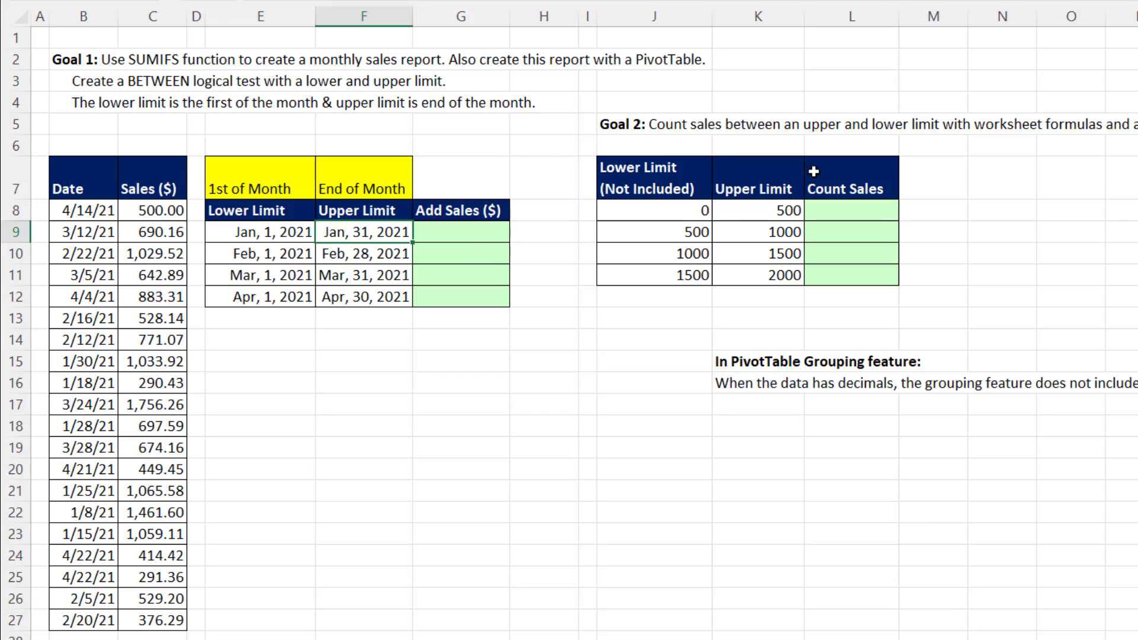
Start a SUMIFS formula in G9 with C8:C27 as the sum range and dates B8:B27 as the first criteria range.
{"action": "left_click", "coordinate": [452, 235]}
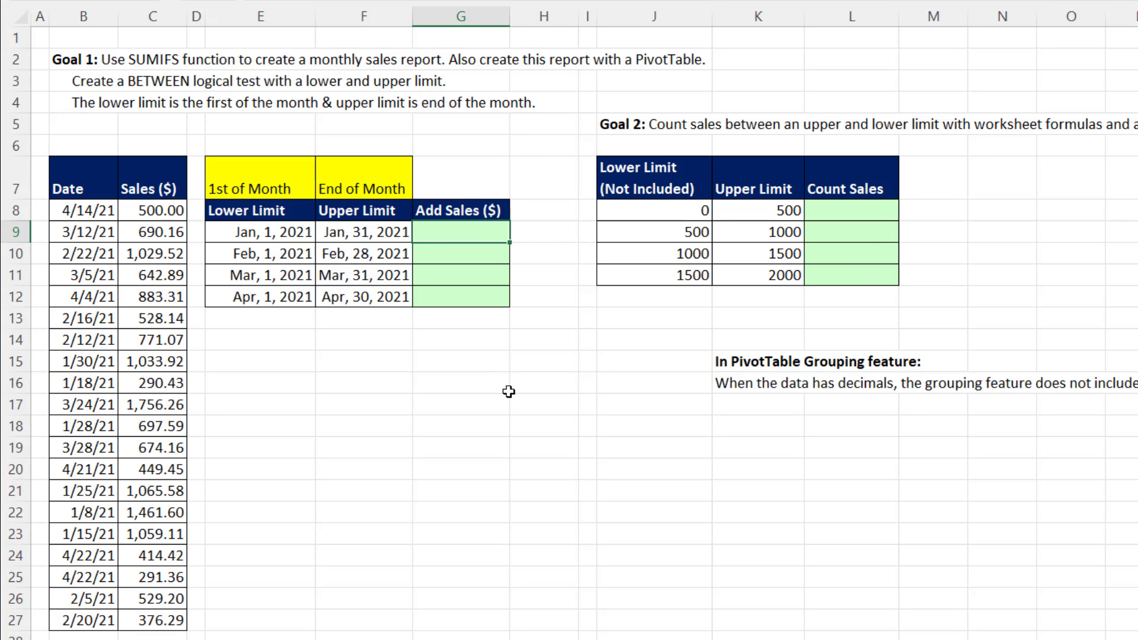
{"action": "type", "text": "=su"}
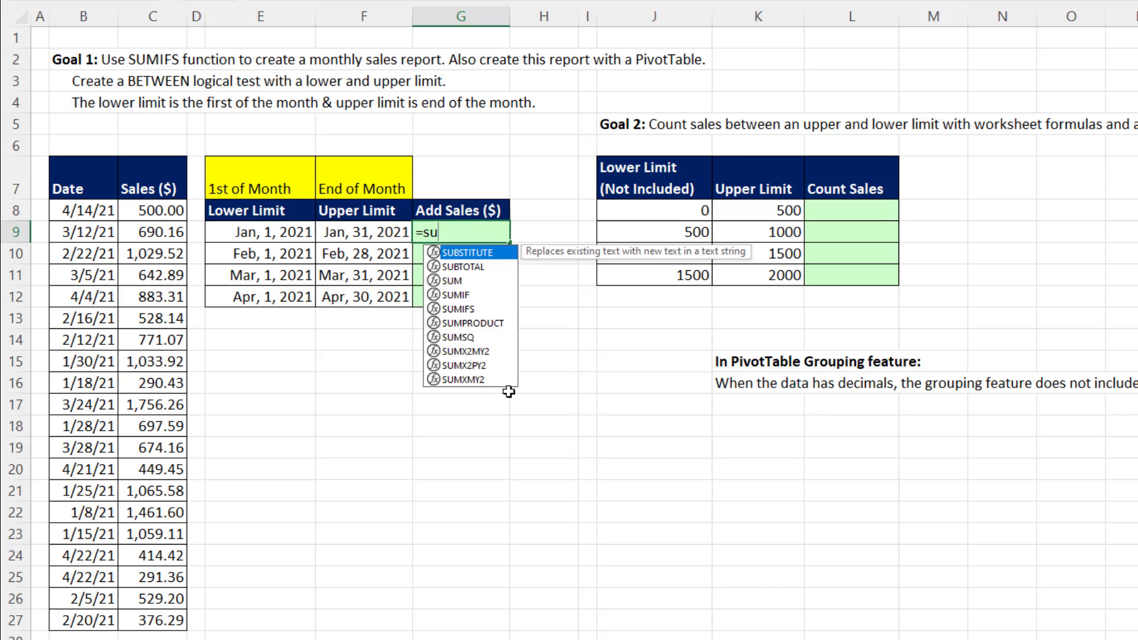
{"action": "type", "text": "mifs"}
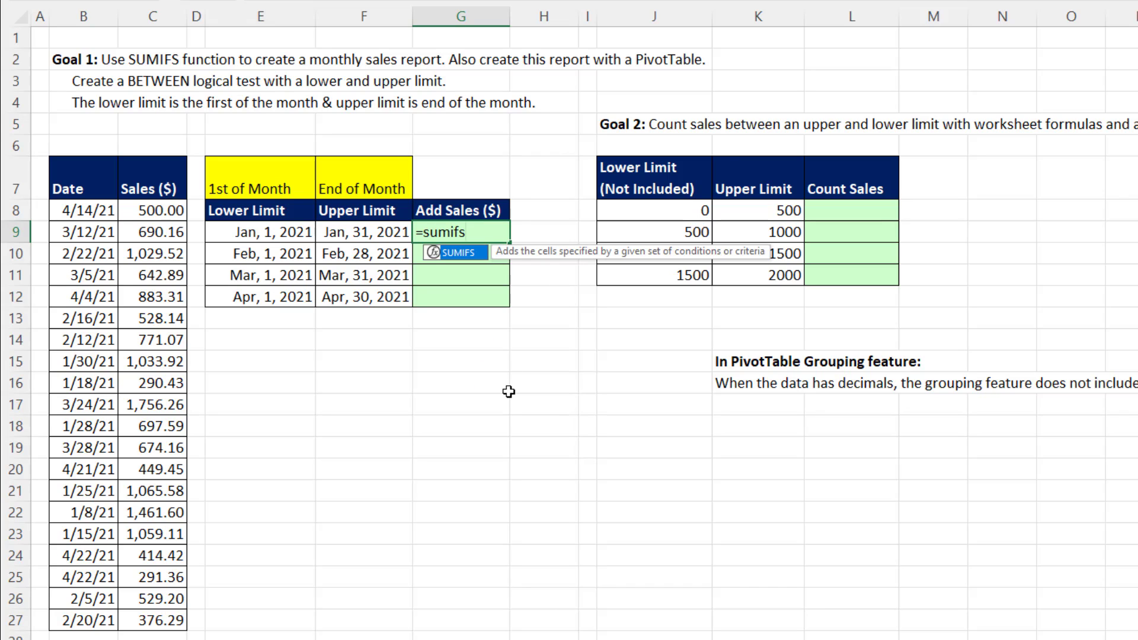
{"action": "key", "text": "Tab"}
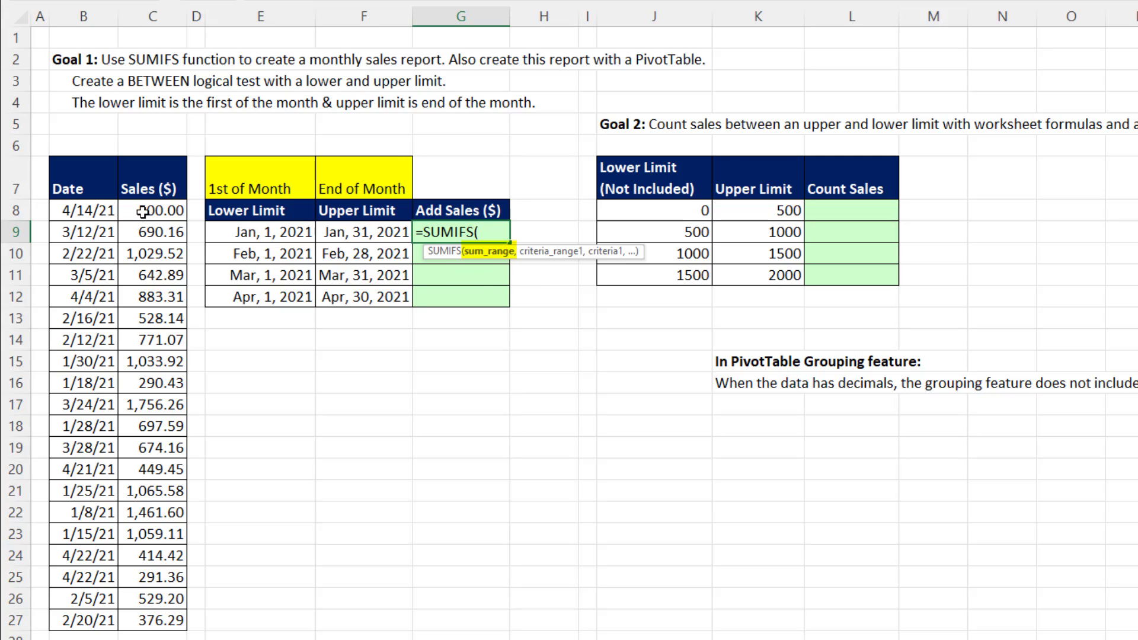
{"action": "left_click_drag", "start_coordinate": [142, 211], "coordinate": [152, 619]}
{"action": "type", "text": ","}
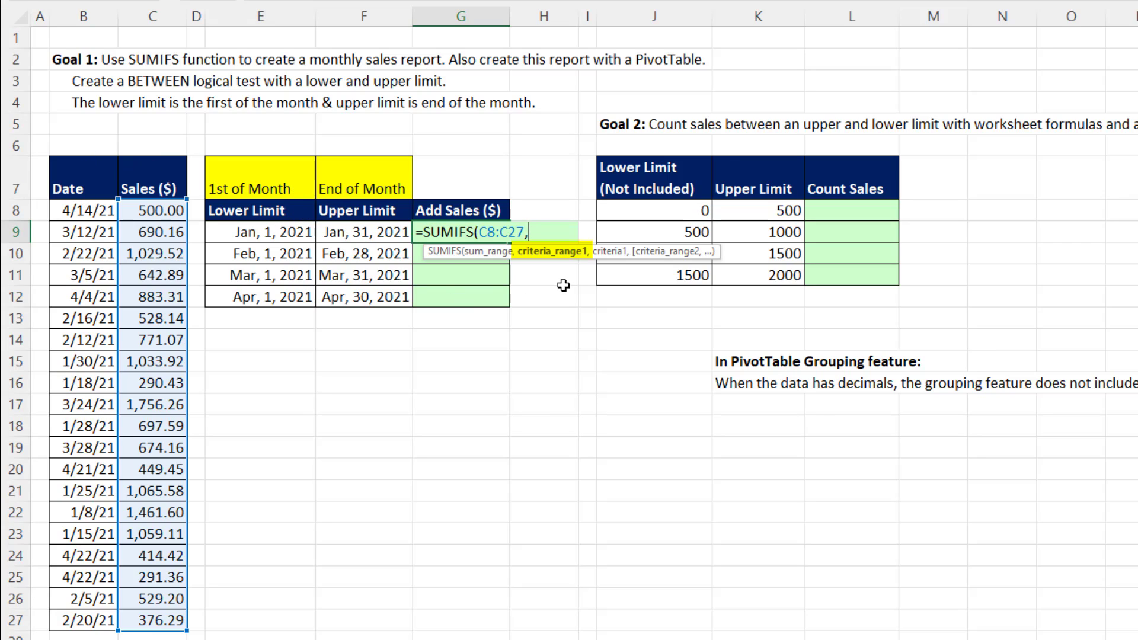
{"action": "left_click_drag", "start_coordinate": [83, 210], "coordinate": [69, 619]}
{"action": "type", "text": ","}
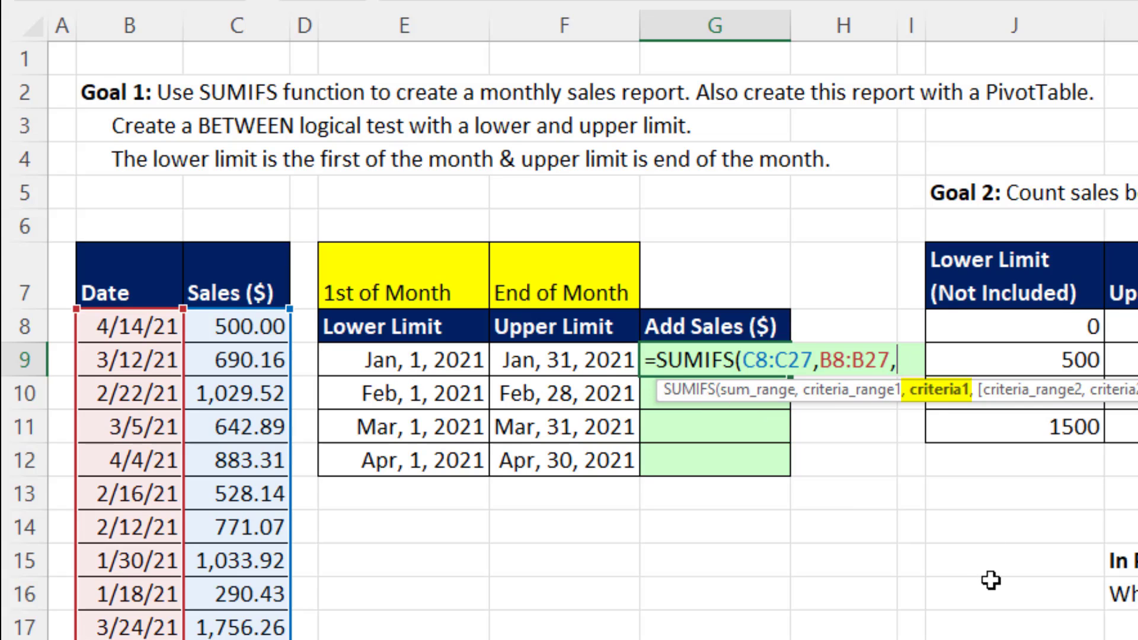
Add ">="&E9 as the formula's first criterion and B8:B27 as its second criteria range.
{"action": "type", "text": "=\"&"}
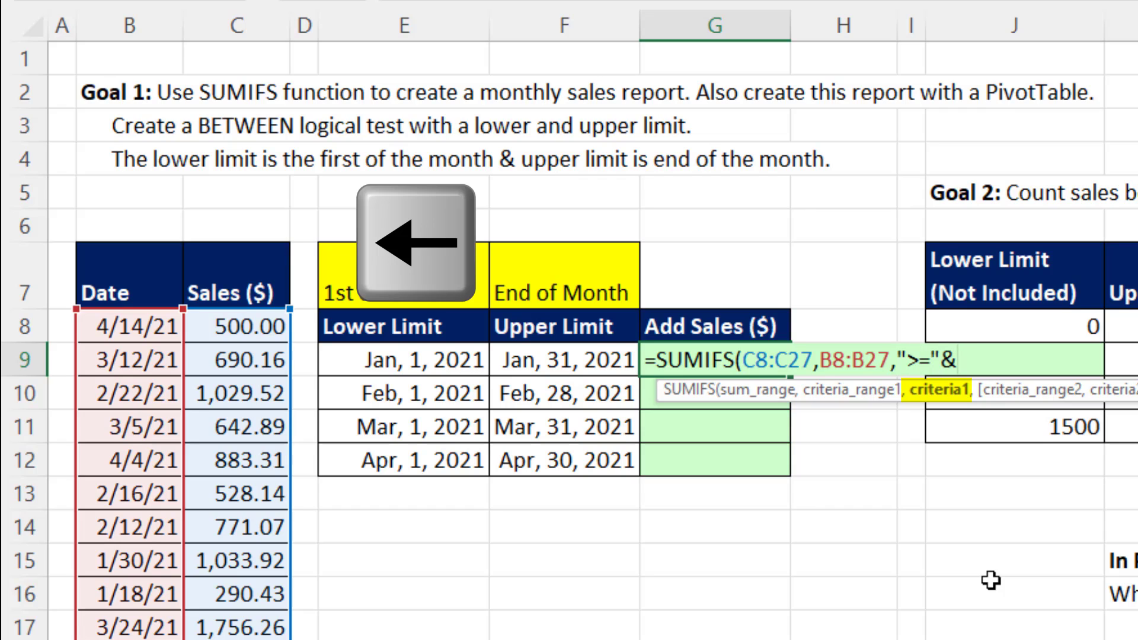
{"action": "key", "text": "Left"}
{"action": "key", "text": "Left"}
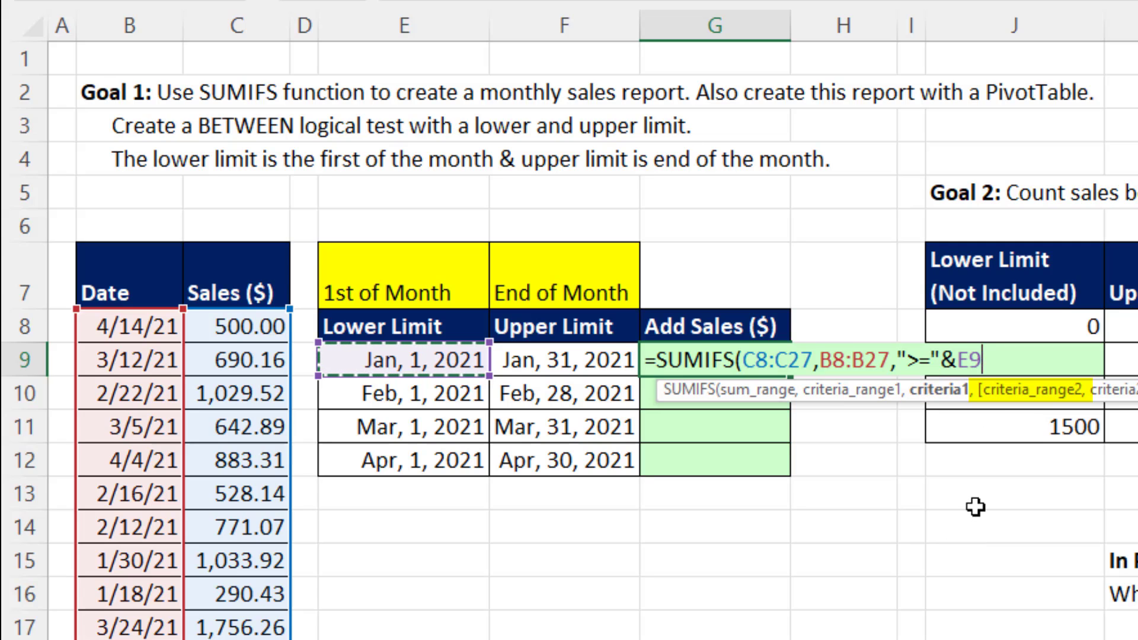
{"action": "type", "text": ","}
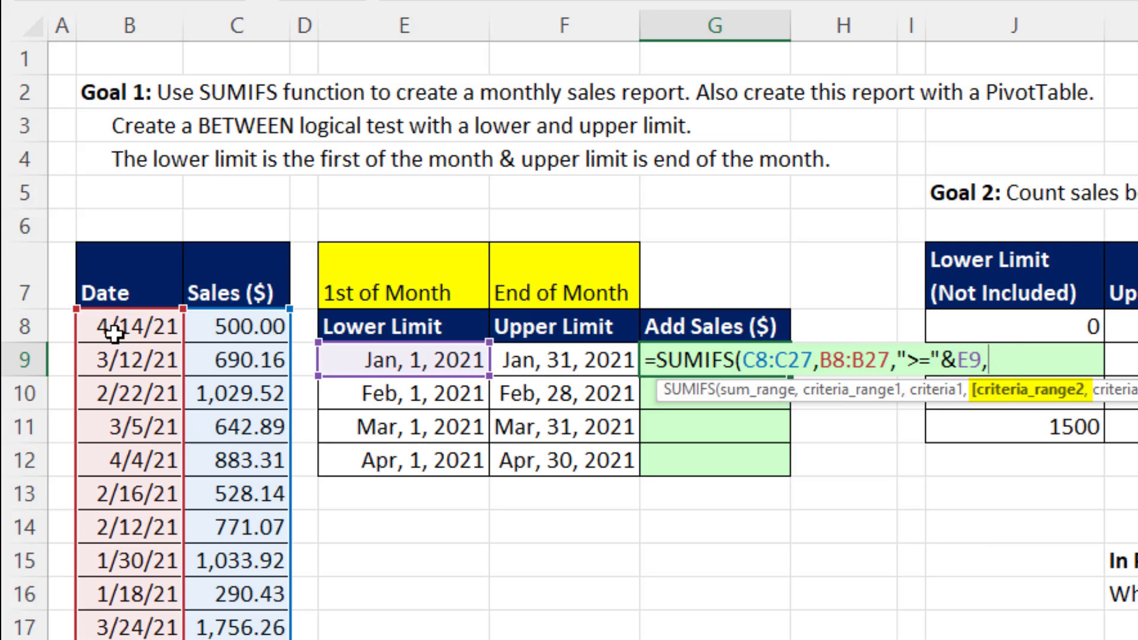
{"action": "left_click_drag", "start_coordinate": [113, 332], "coordinate": [118, 639]}
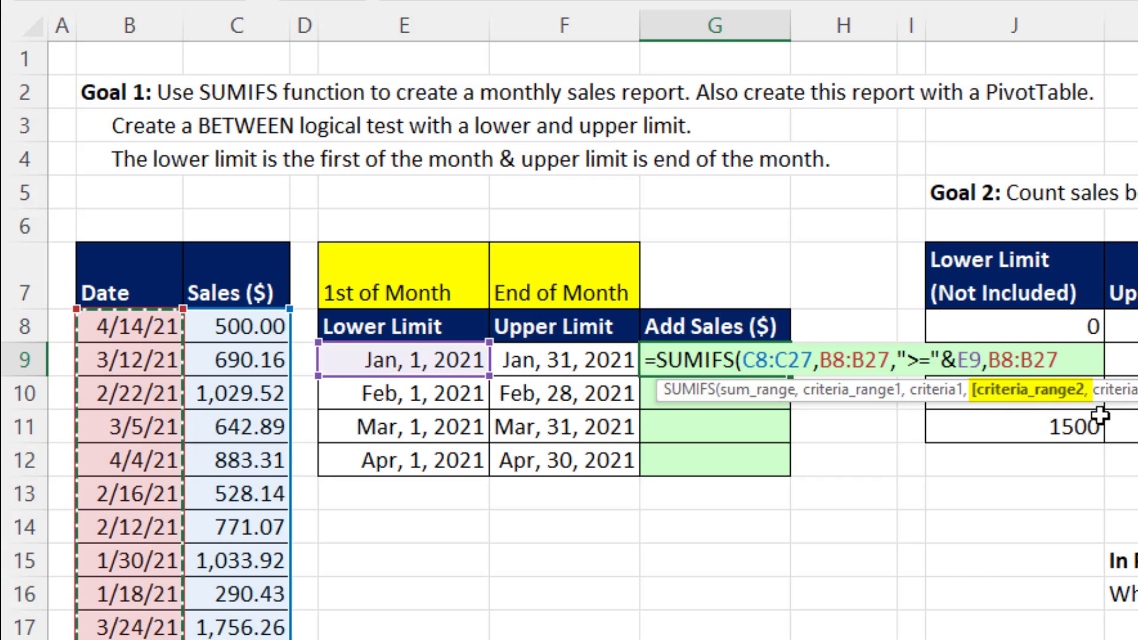
Add "<="&F9 as the second criterion of the SUMIFS formula.
{"action": "type", "text": ","}
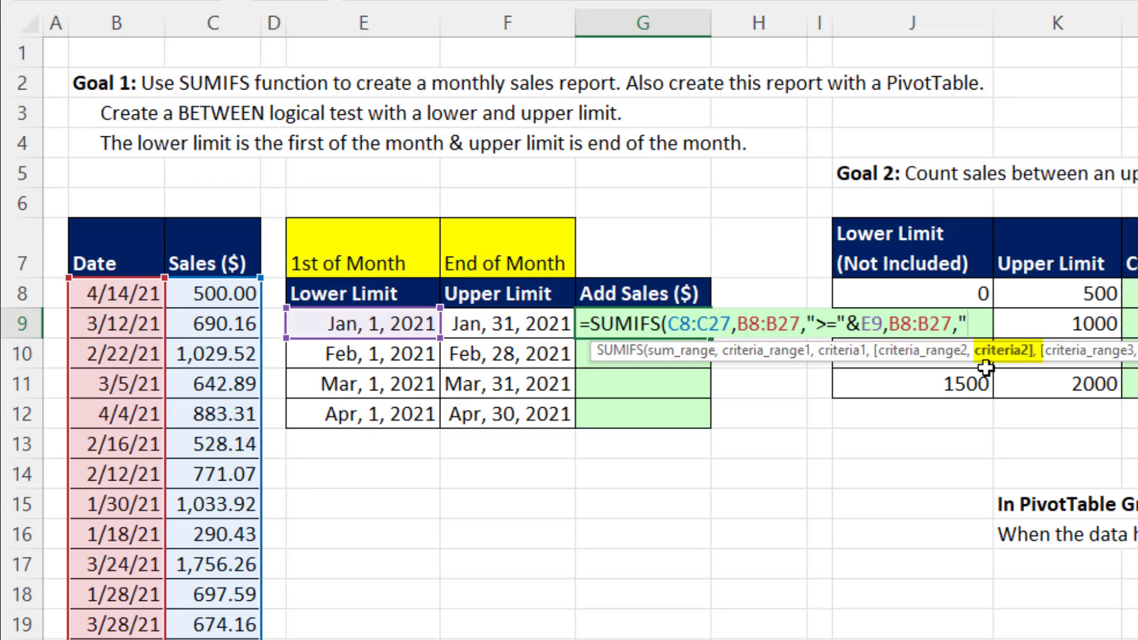
{"action": "type", "text": "\"<=\"&"}
{"action": "key", "text": "Left"}
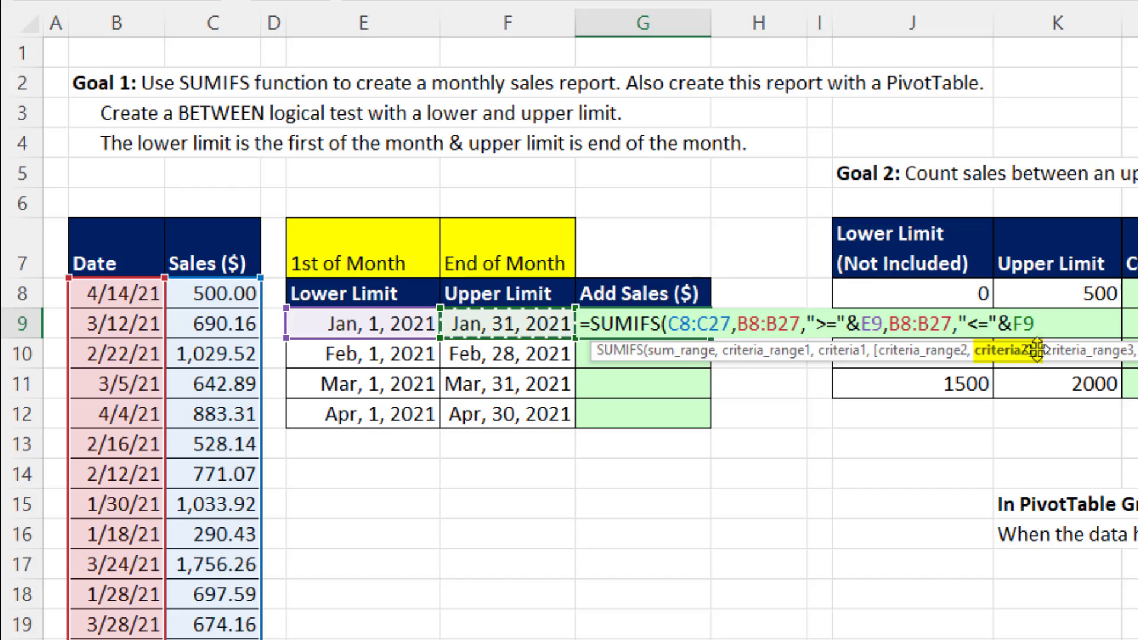
Expand the criteria references to F9:F12 and E9:E12, then close and enter the SUMIFS formula.
{"action": "double_click", "coordinate": [1024, 324]}
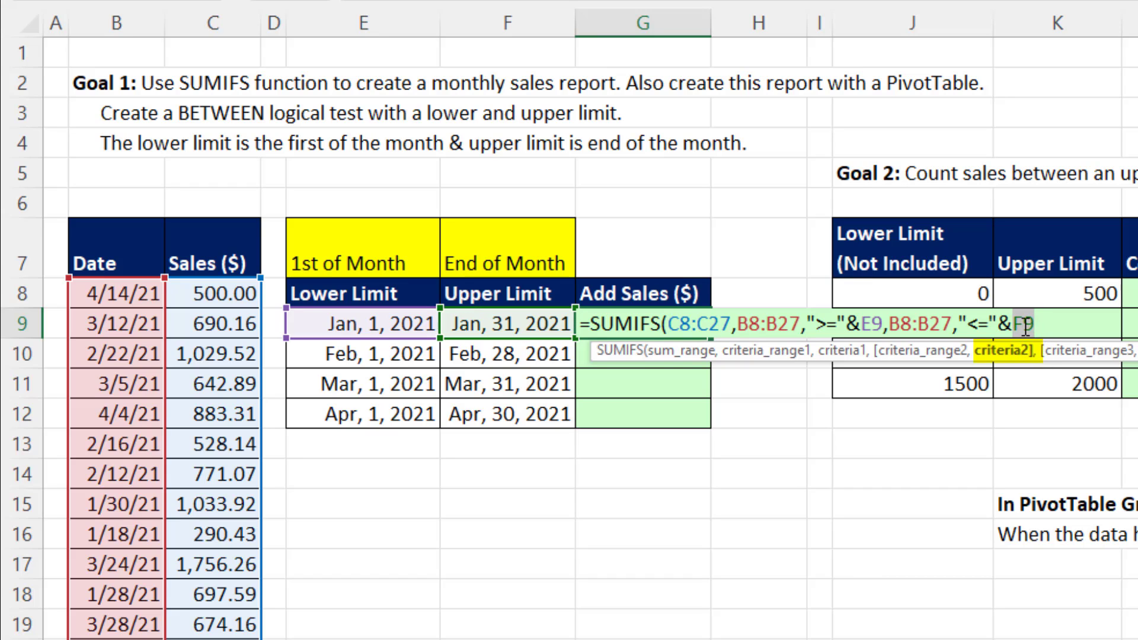
{"action": "left_click_drag", "start_coordinate": [519, 325], "coordinate": [507, 409]}
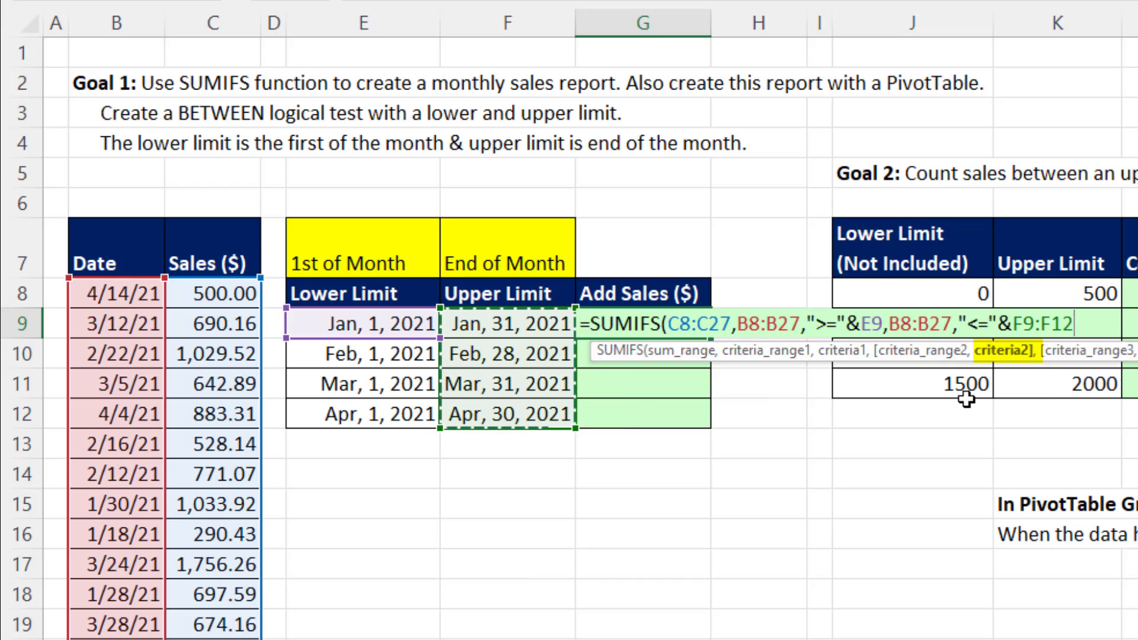
{"action": "double_click", "coordinate": [872, 323]}
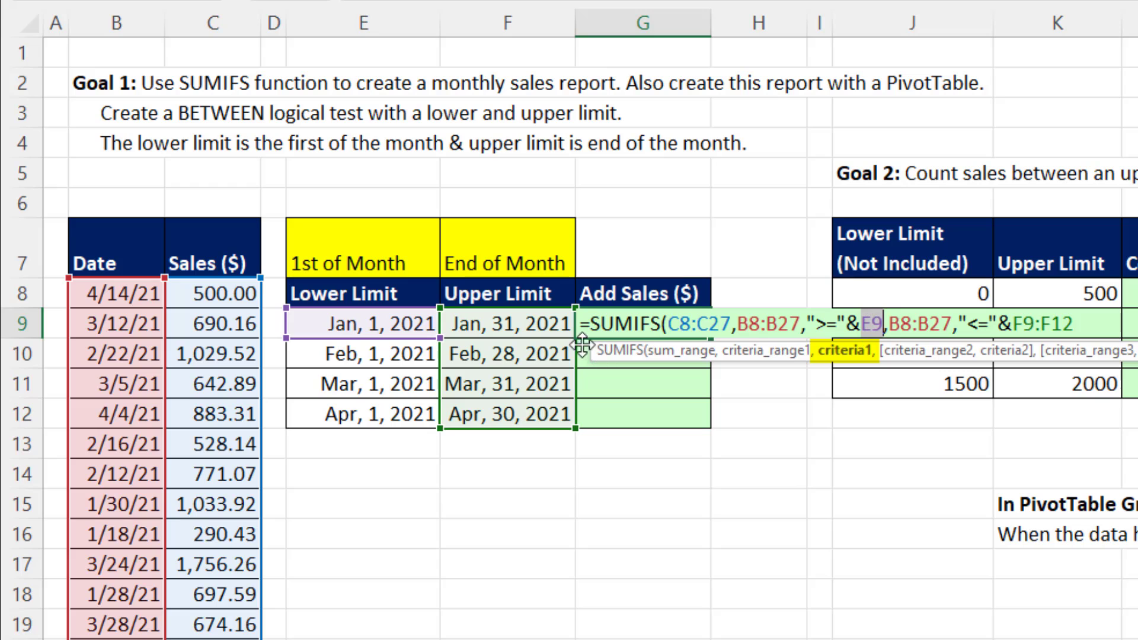
{"action": "left_click_drag", "start_coordinate": [376, 323], "coordinate": [384, 408]}
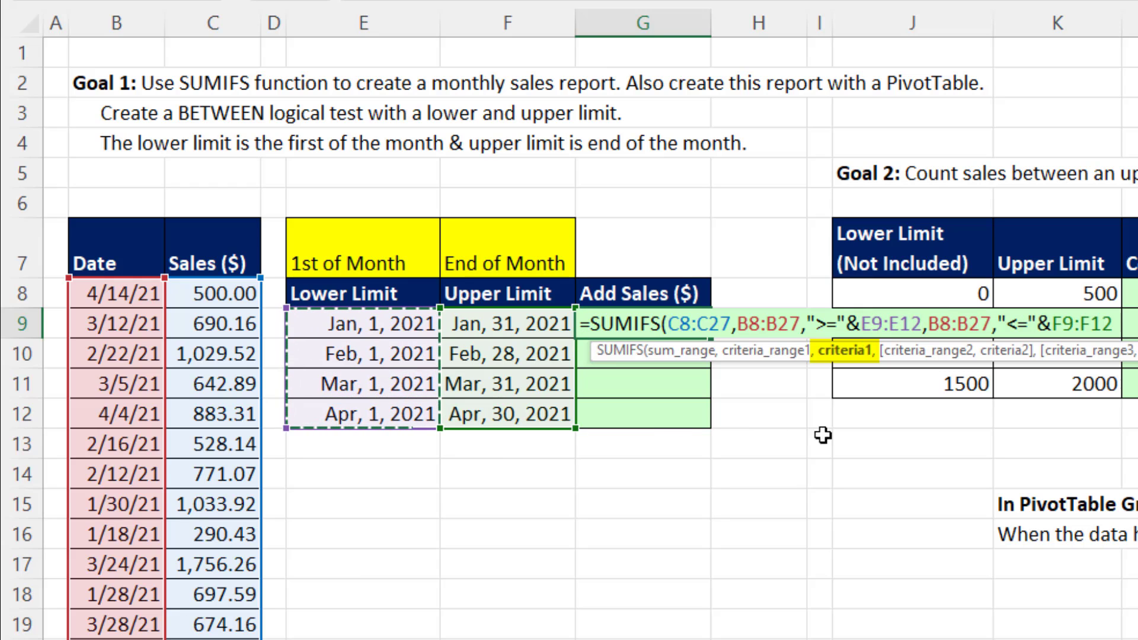
{"action": "left_click", "coordinate": [1116, 324]}
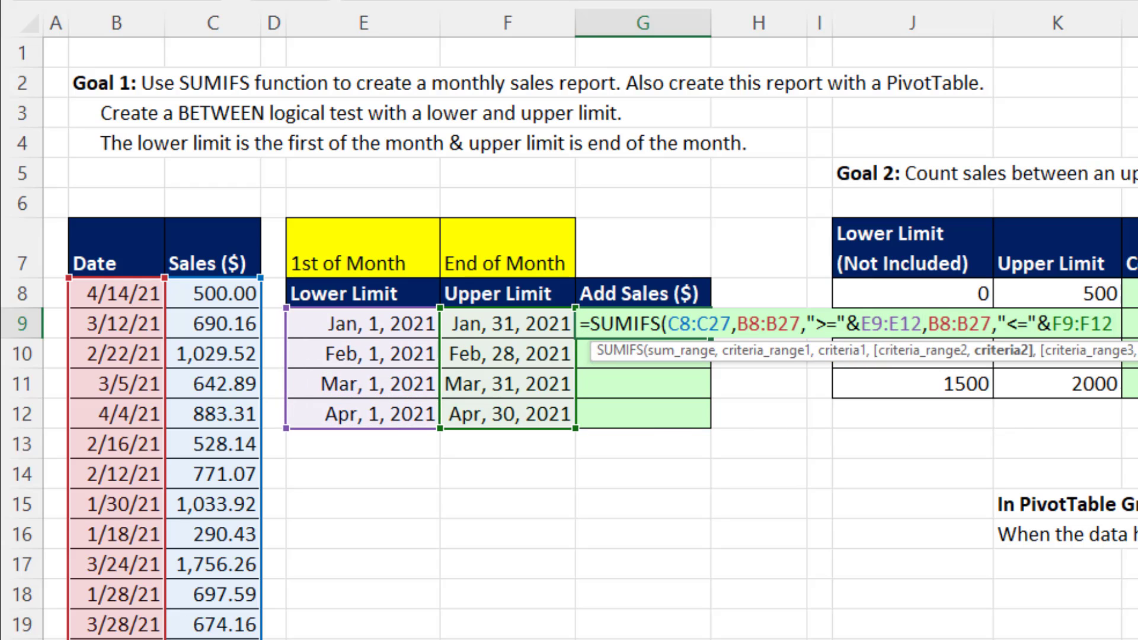
{"action": "type", "text": ")"}
{"action": "key", "text": "Return"}
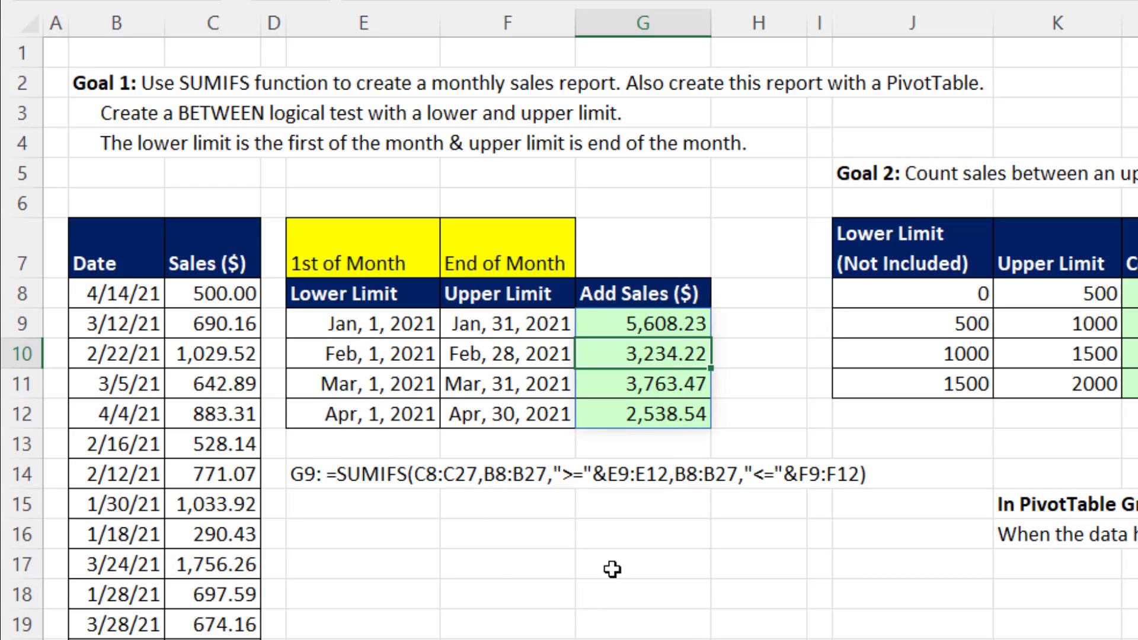
Review the ranges and between criteria of the SUMIFS formula in G9.
{"action": "left_click", "coordinate": [667, 320]}
{"action": "key", "text": "F2"}
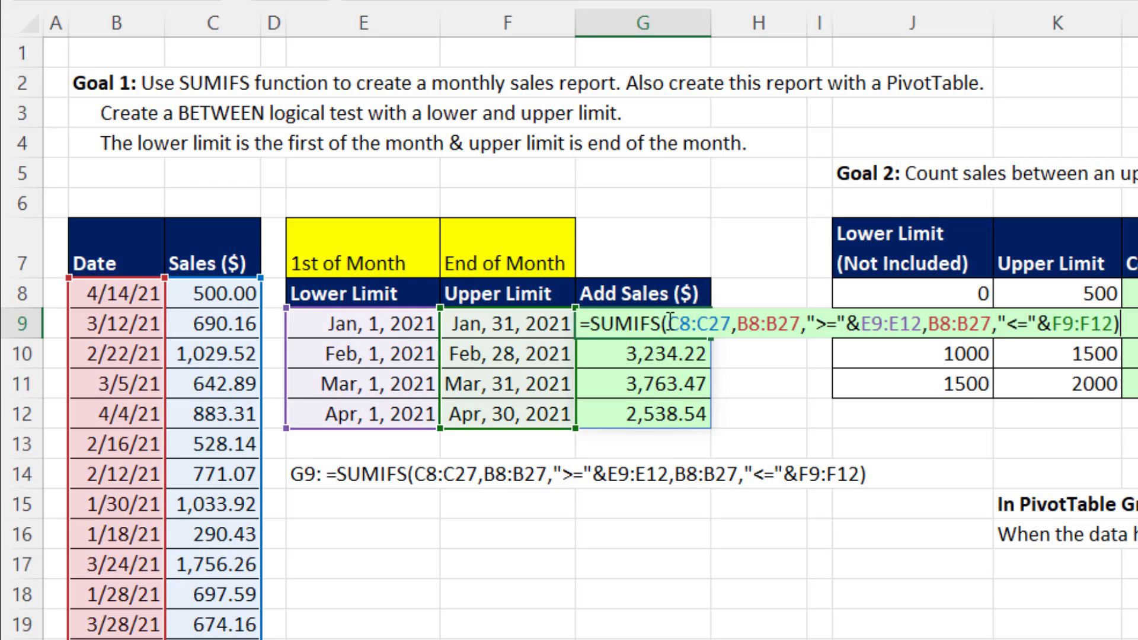
{"action": "key", "text": "ctrl+Return"}
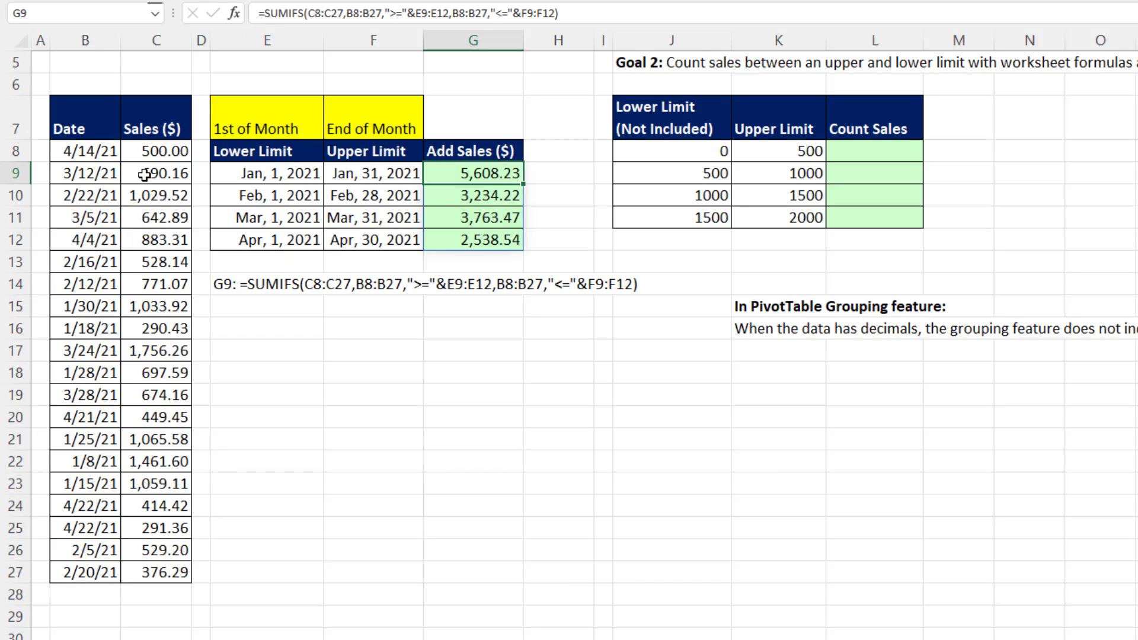
Create a PivotTable from the date and sales data in B7:C27 at E18 on the existing worksheet.
{"action": "left_click", "coordinate": [144, 174]}
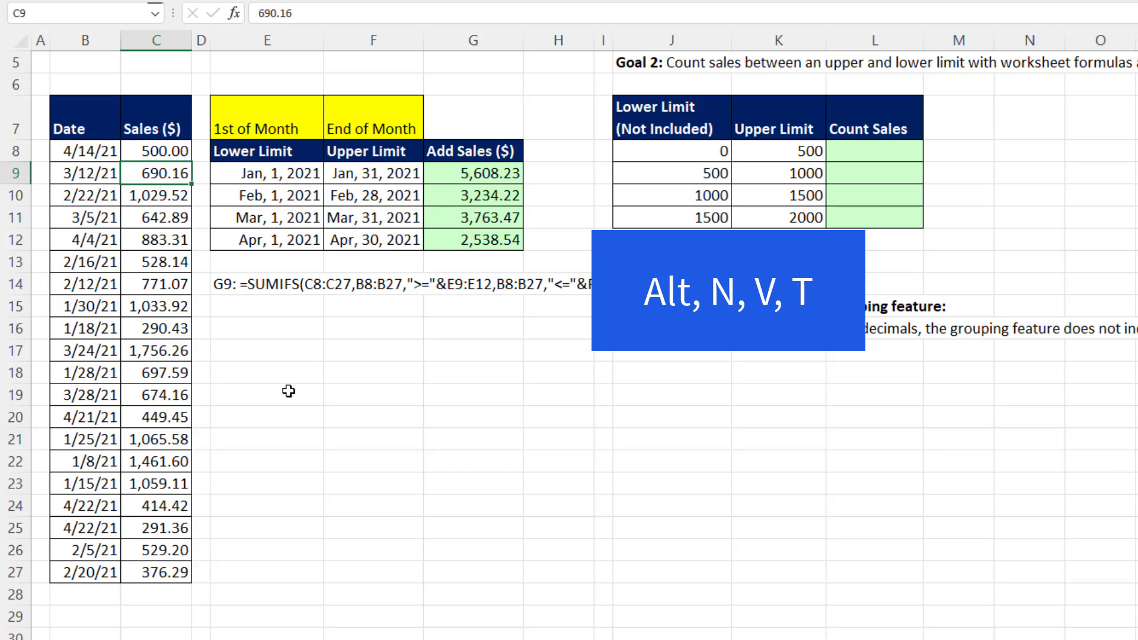
{"action": "key", "text": "alt+n"}
{"action": "key", "text": "v"}
{"action": "key", "text": "t"}
{"action": "key", "text": "alt+e"}
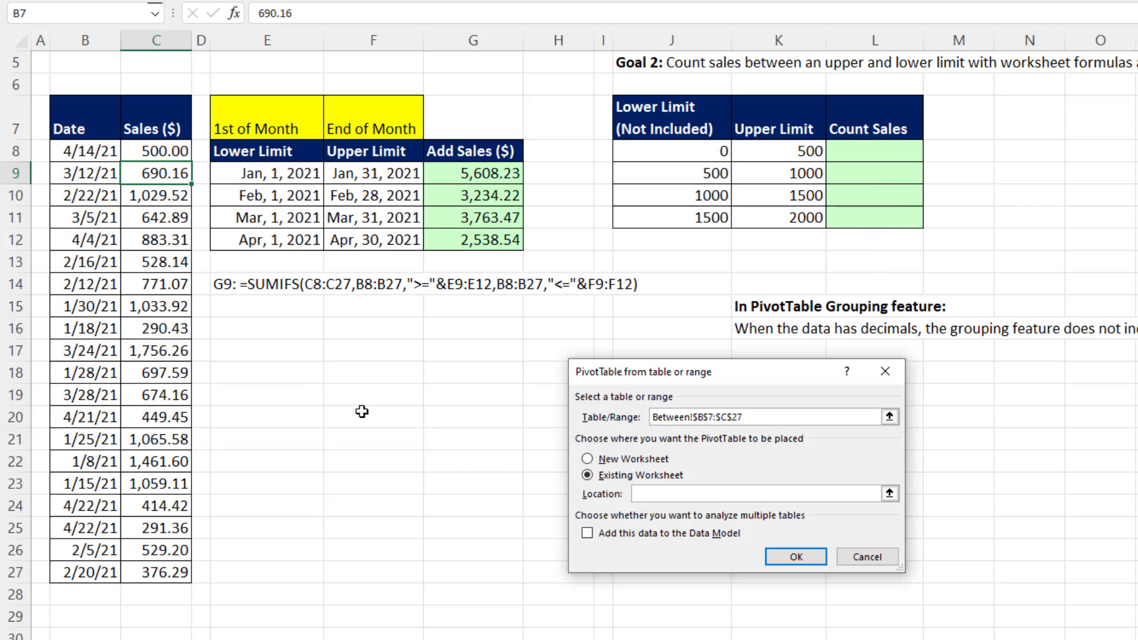
{"action": "left_click", "coordinate": [284, 372]}
{"action": "left_click", "coordinate": [780, 553]}
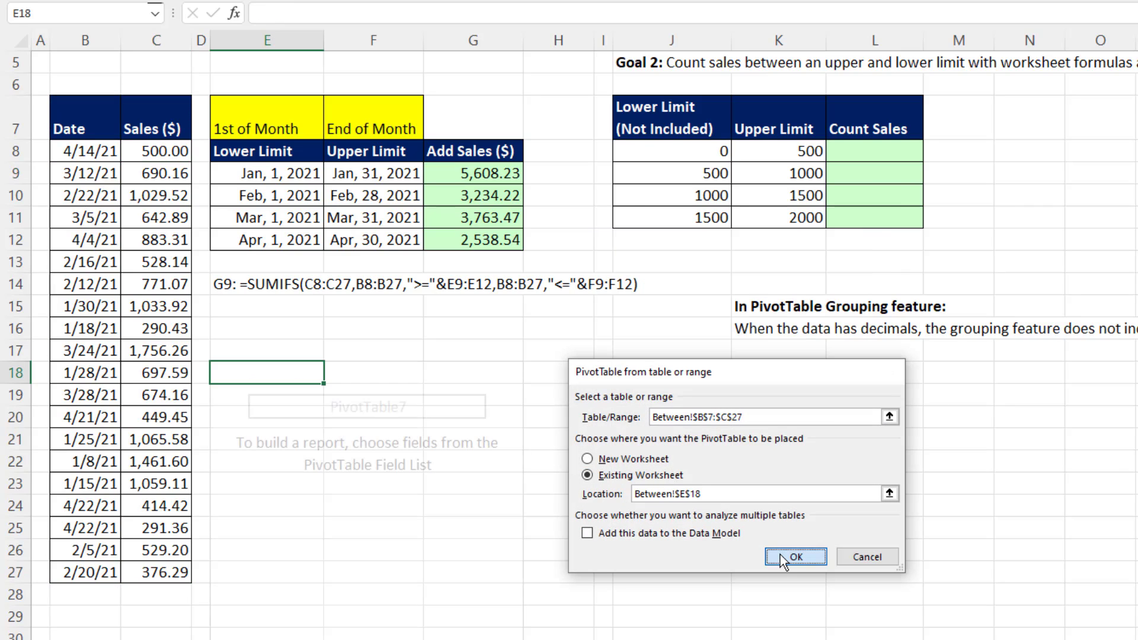
Add Date to the PivotTable rows, keep only its Months (Date) grouping, and rename that header Month.
{"action": "left_click_drag", "start_coordinate": [623, 219], "coordinate": [678, 554]}
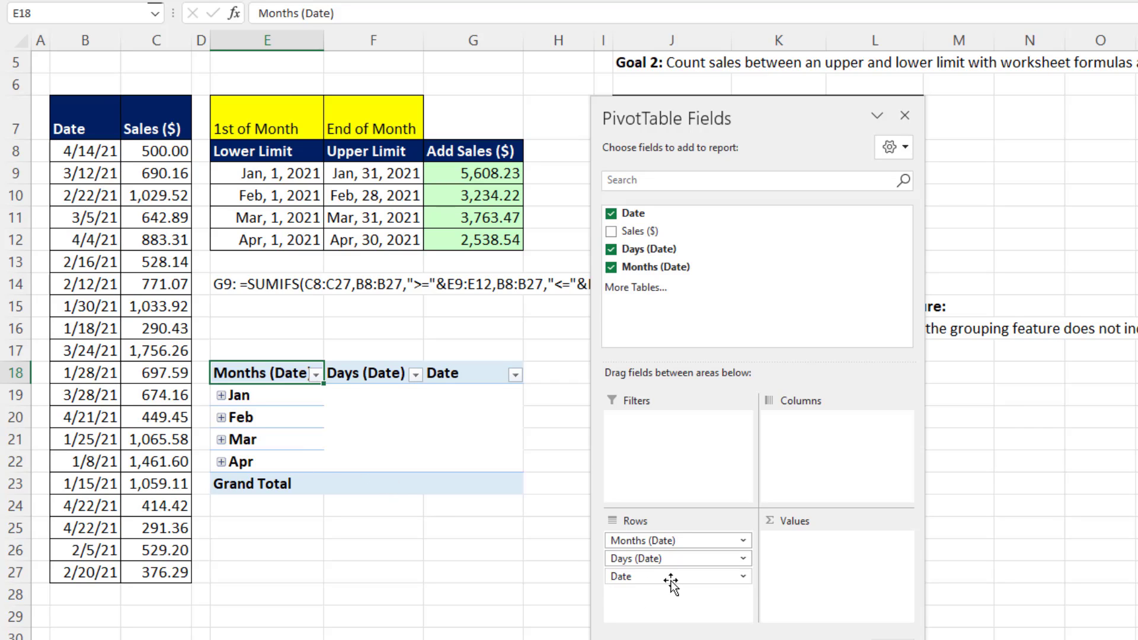
{"action": "left_click_drag", "start_coordinate": [670, 578], "coordinate": [504, 571]}
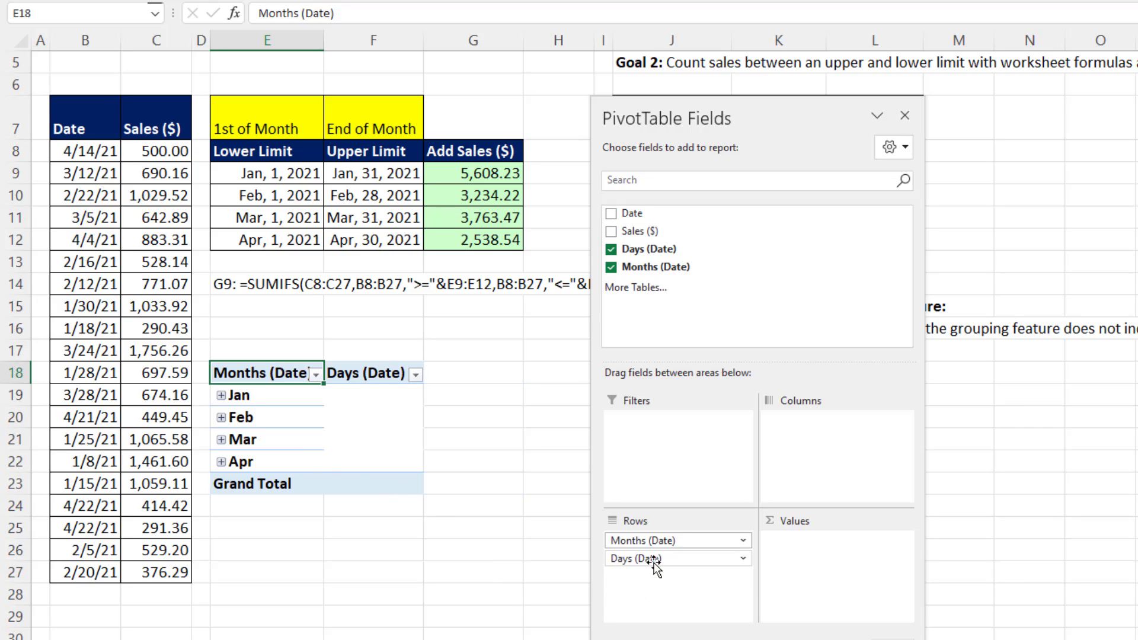
{"action": "left_click_drag", "start_coordinate": [655, 560], "coordinate": [516, 565]}
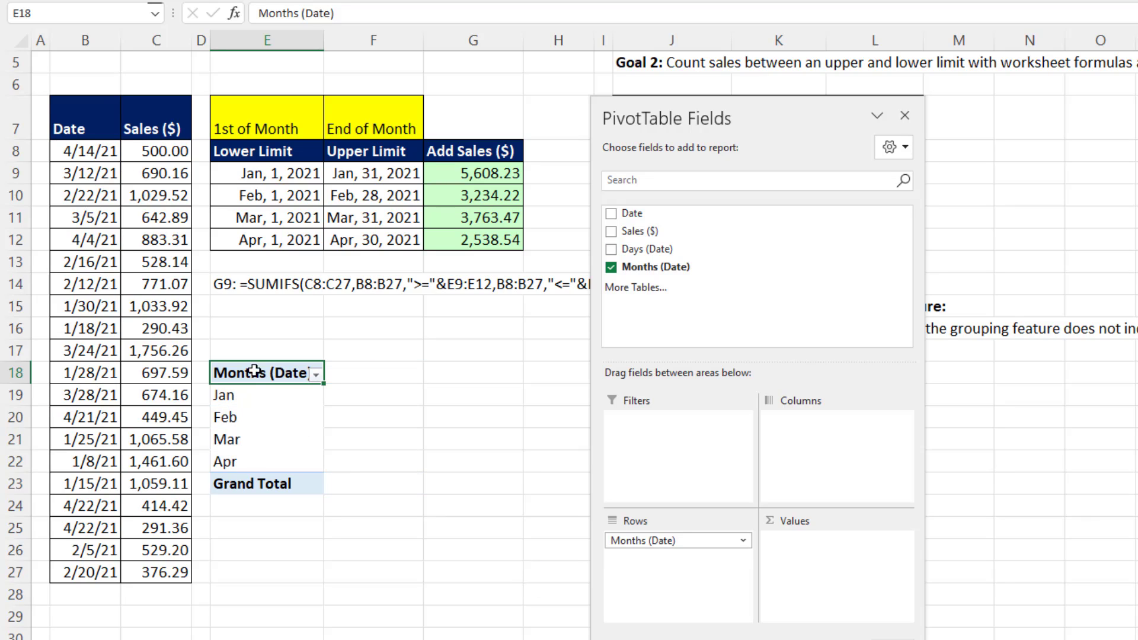
{"action": "type", "text": "Month"}
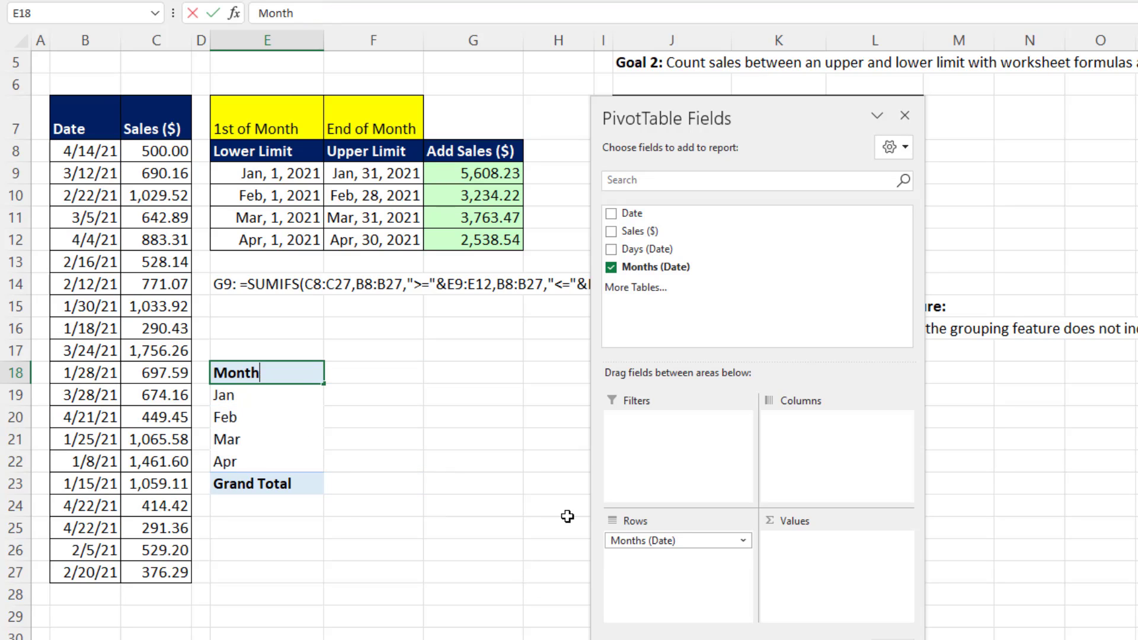
{"action": "key", "text": "Return"}
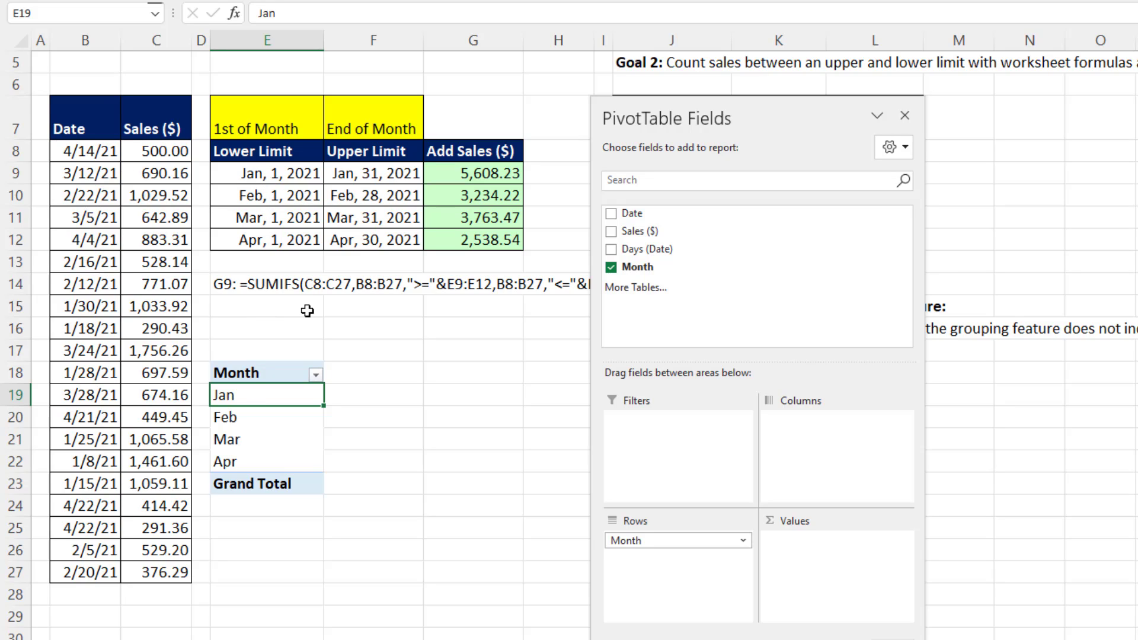
Regroup the PivotTable's date rows by Months only.
{"action": "right_click", "coordinate": [268, 398]}
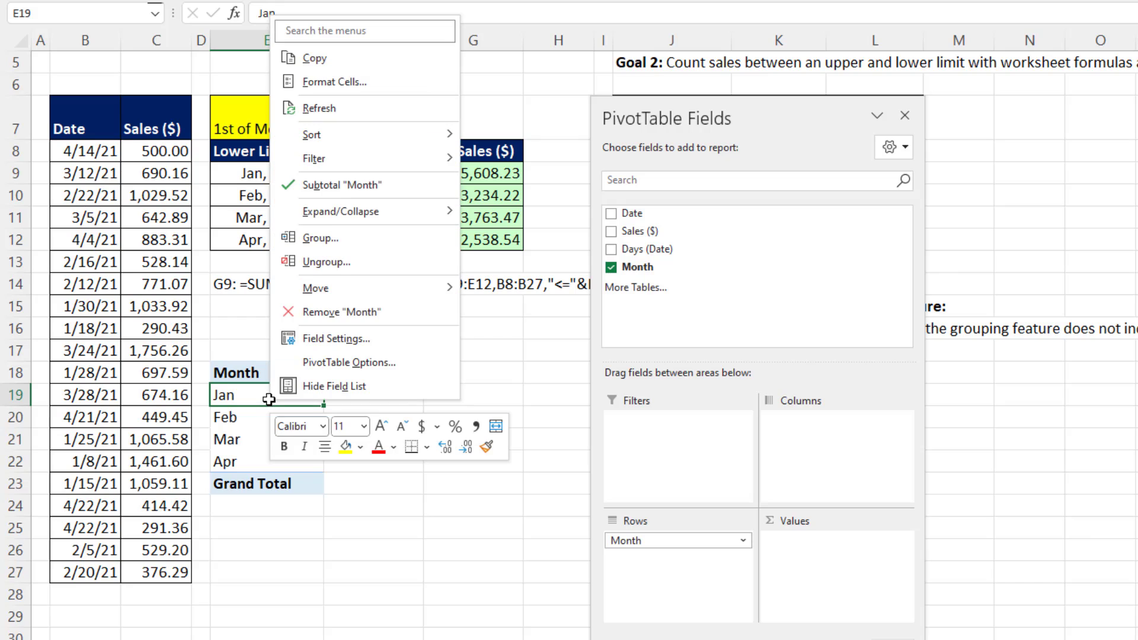
{"action": "left_click", "coordinate": [333, 238]}
{"action": "left_click_drag", "start_coordinate": [322, 119], "coordinate": [437, 312]}
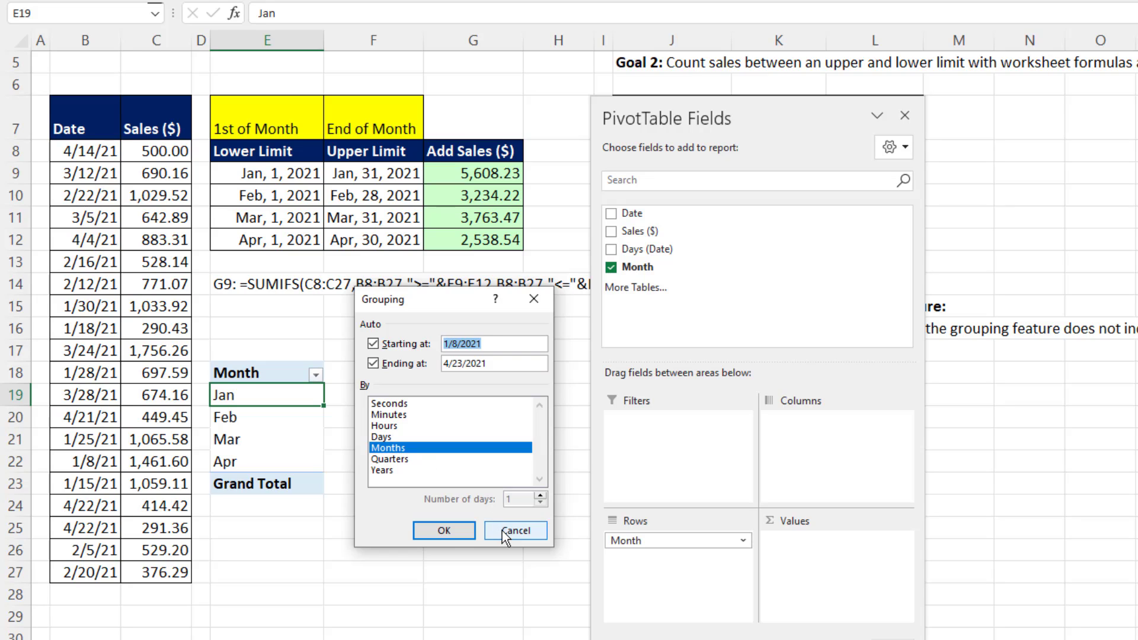
{"action": "left_click", "coordinate": [453, 531]}
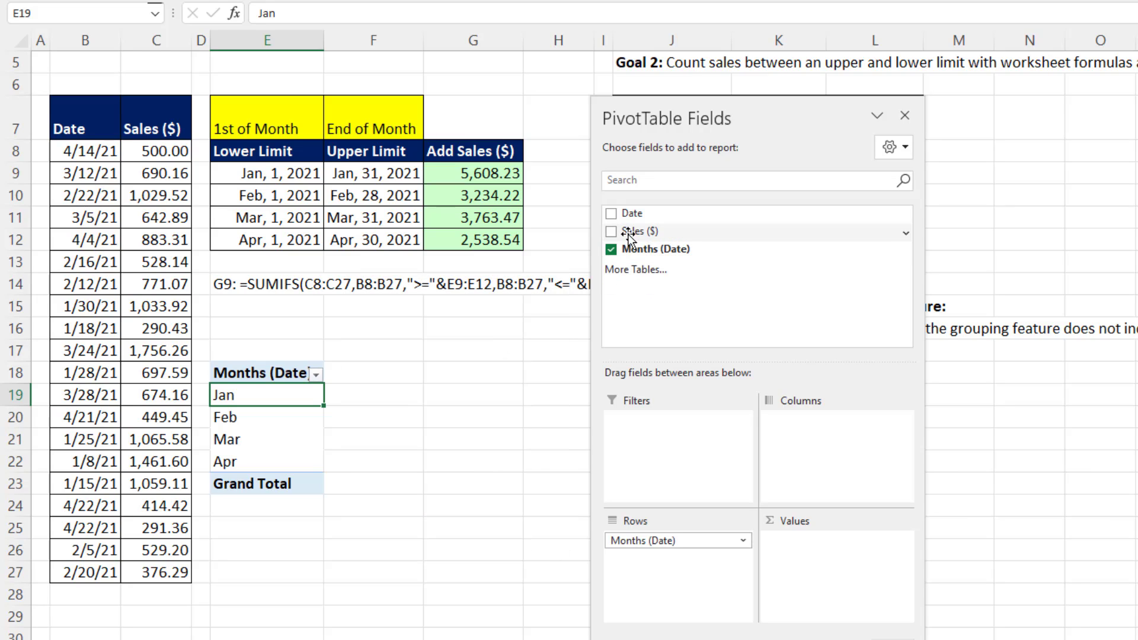
Add Sales ($) to the PivotTable values and format the sums with thousands separators and two decimals.
{"action": "left_click_drag", "start_coordinate": [629, 237], "coordinate": [818, 542]}
{"action": "right_click", "coordinate": [369, 397]}
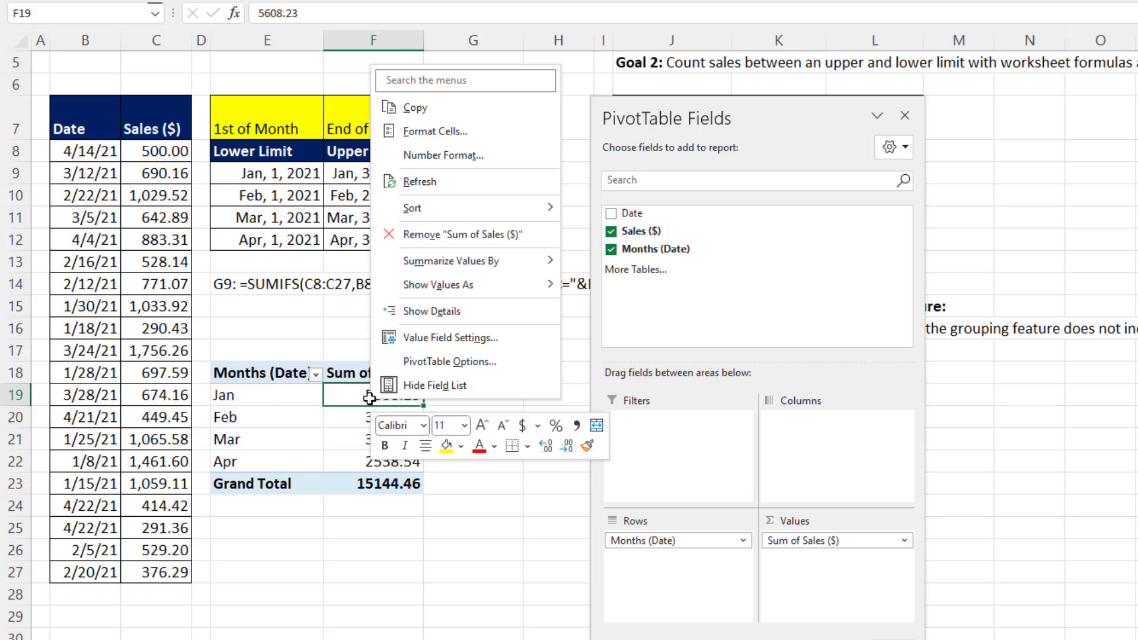
{"action": "left_click", "coordinate": [450, 155]}
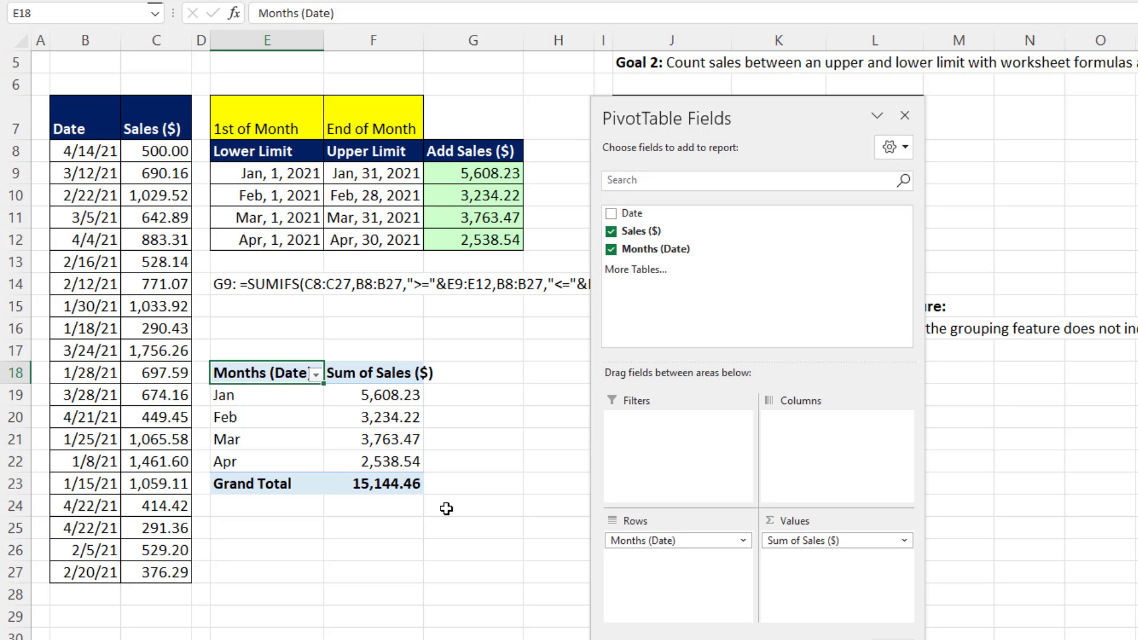
Rename the PivotTable headers to Month and Sales ($) with a trailing space, and move the field list off the worksheet area.
{"action": "type", "text": "Mon"}
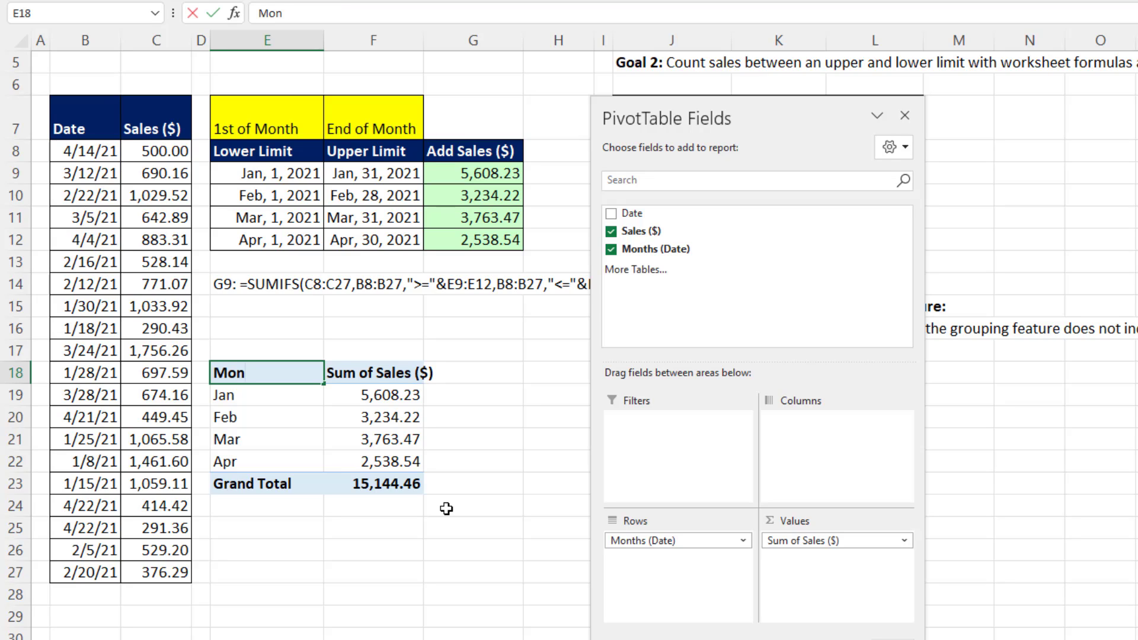
{"action": "type", "text": "th"}
{"action": "key", "text": "Tab"}
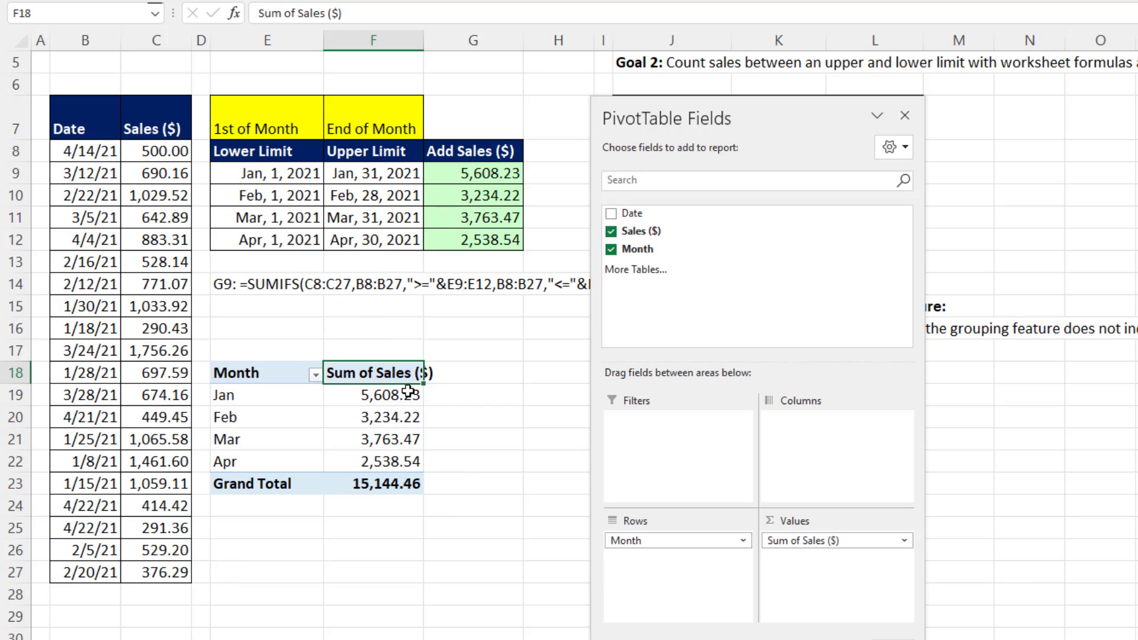
{"action": "type", "text": "Sales ($)"}
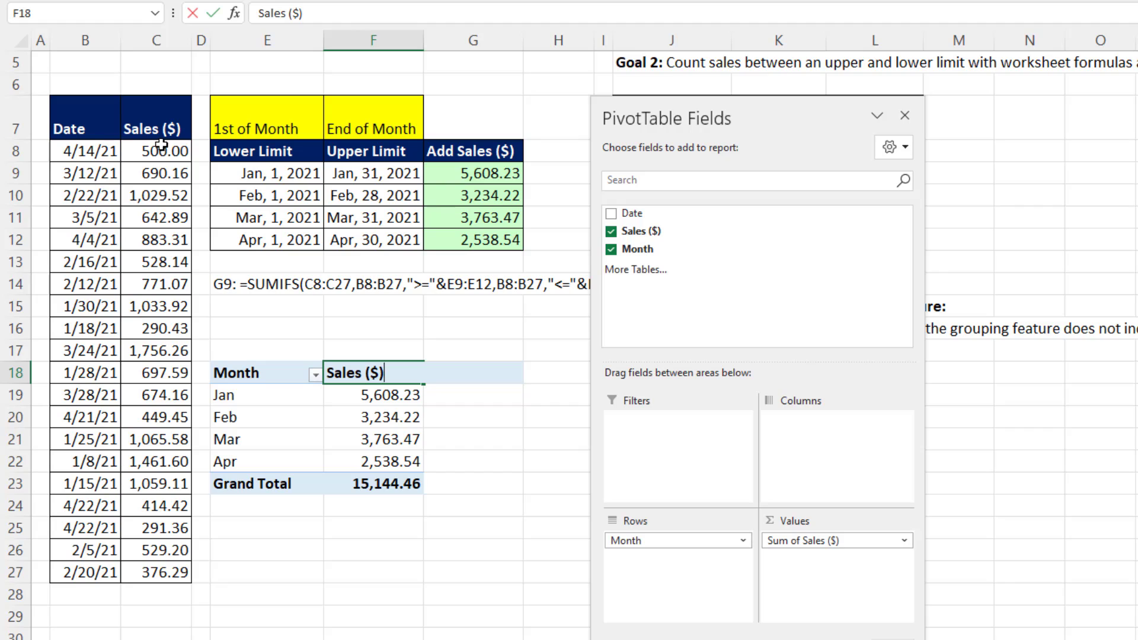
{"action": "key", "text": "Return"}
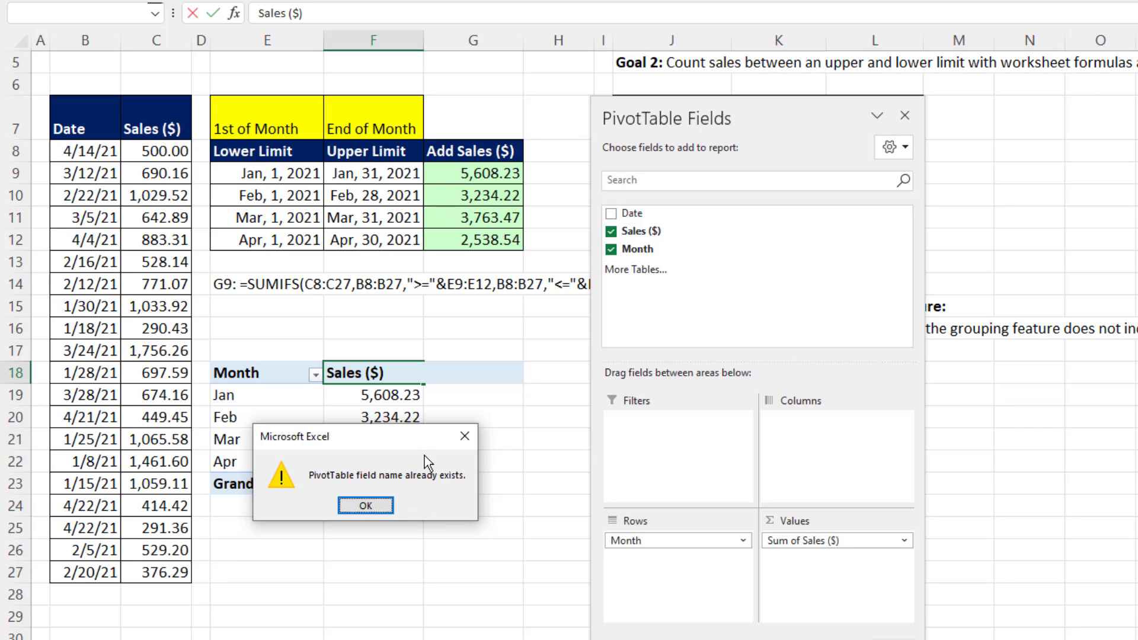
{"action": "left_click", "coordinate": [463, 437]}
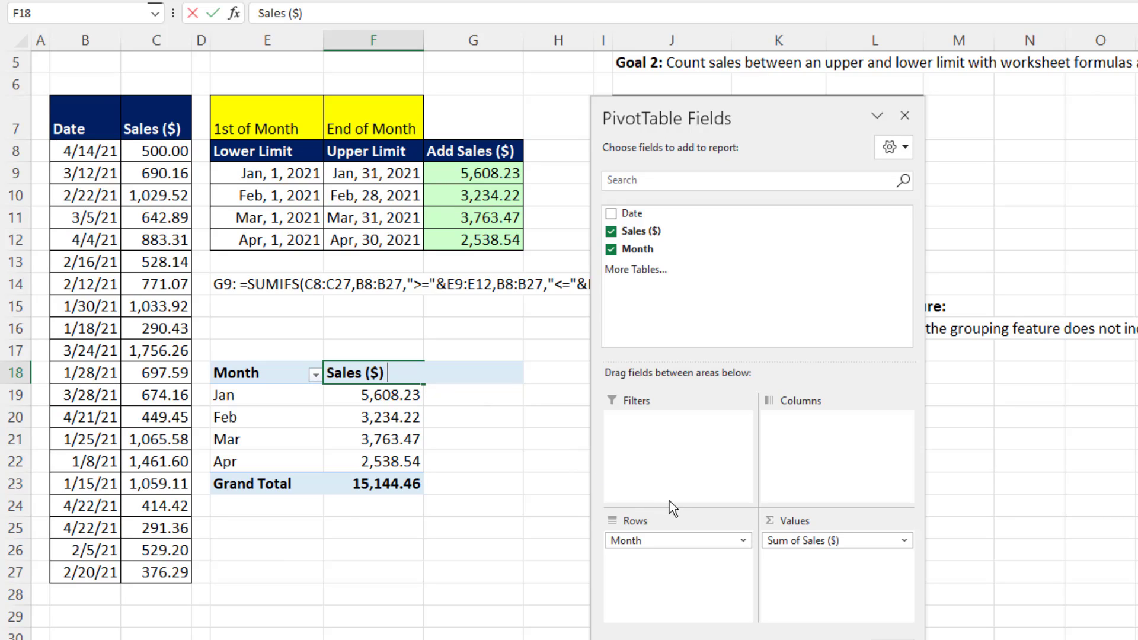
{"action": "key", "text": "Return"}
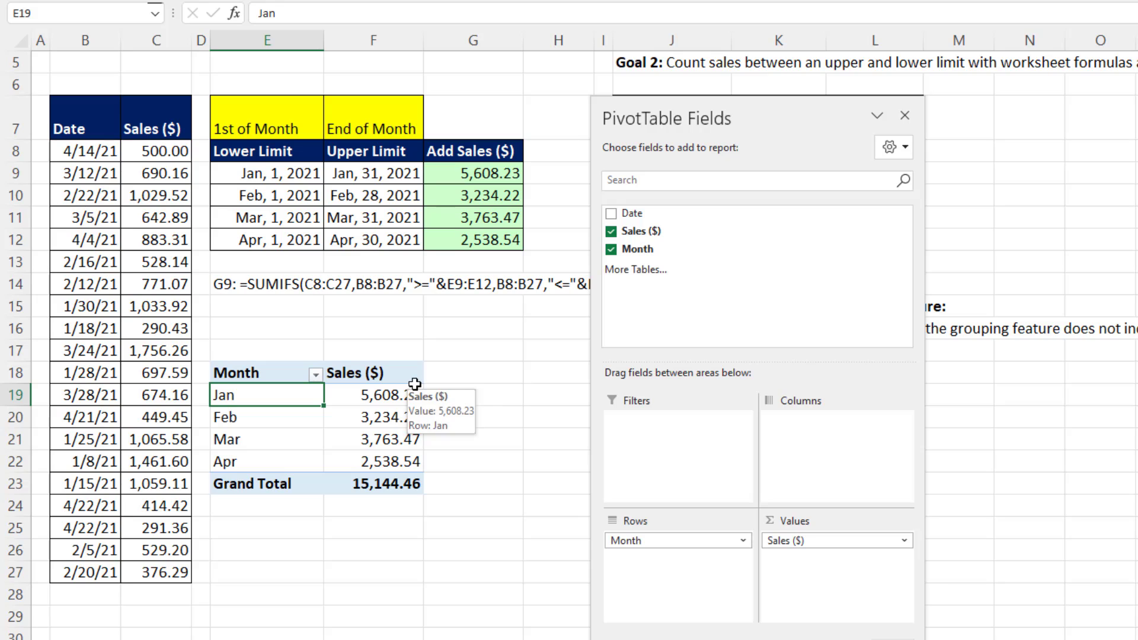
{"action": "left_click_drag", "start_coordinate": [816, 115], "coordinate": [1137, 113]}
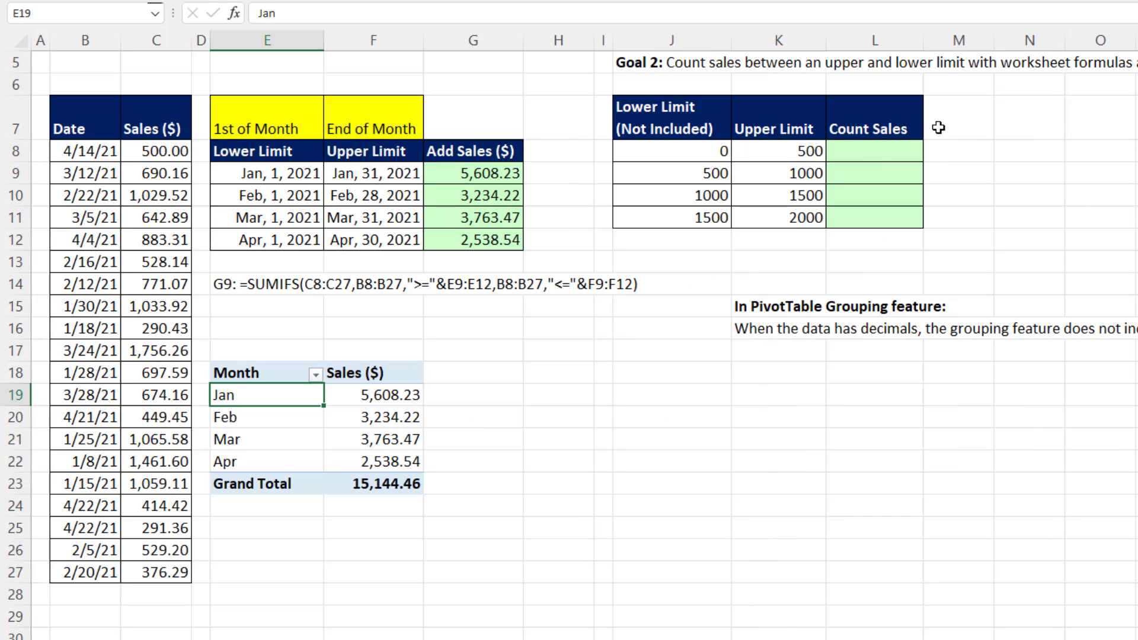
Examine how the limits in J8:K11 are built and share boundaries, compared with the month start and end limits in E9:F12.
{"action": "left_click", "coordinate": [849, 150]}
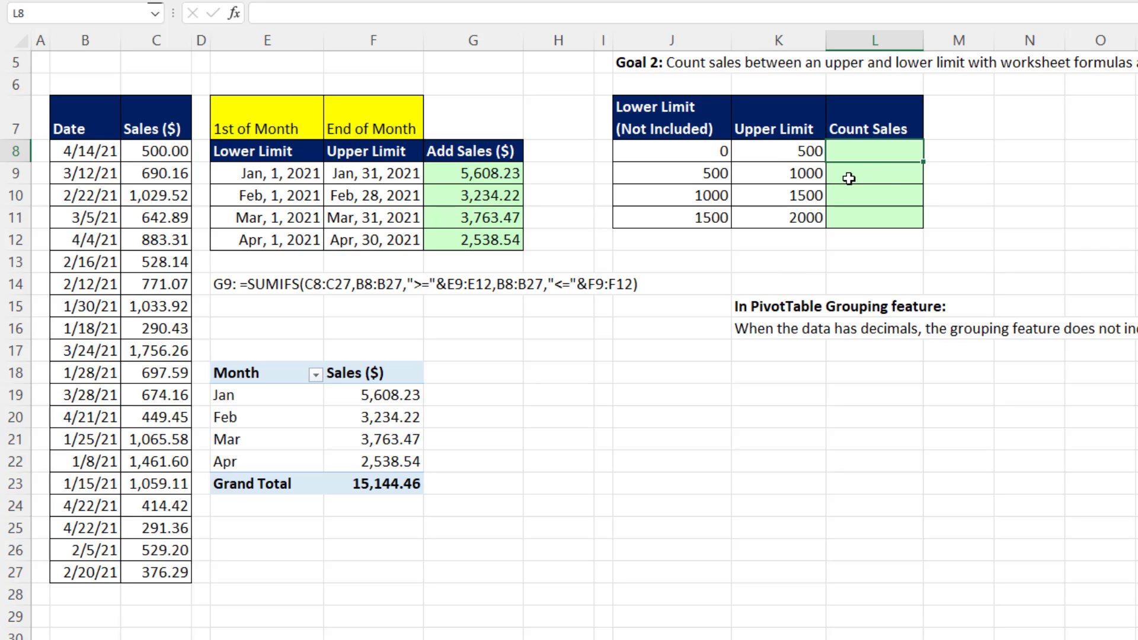
{"action": "left_click", "coordinate": [787, 156]}
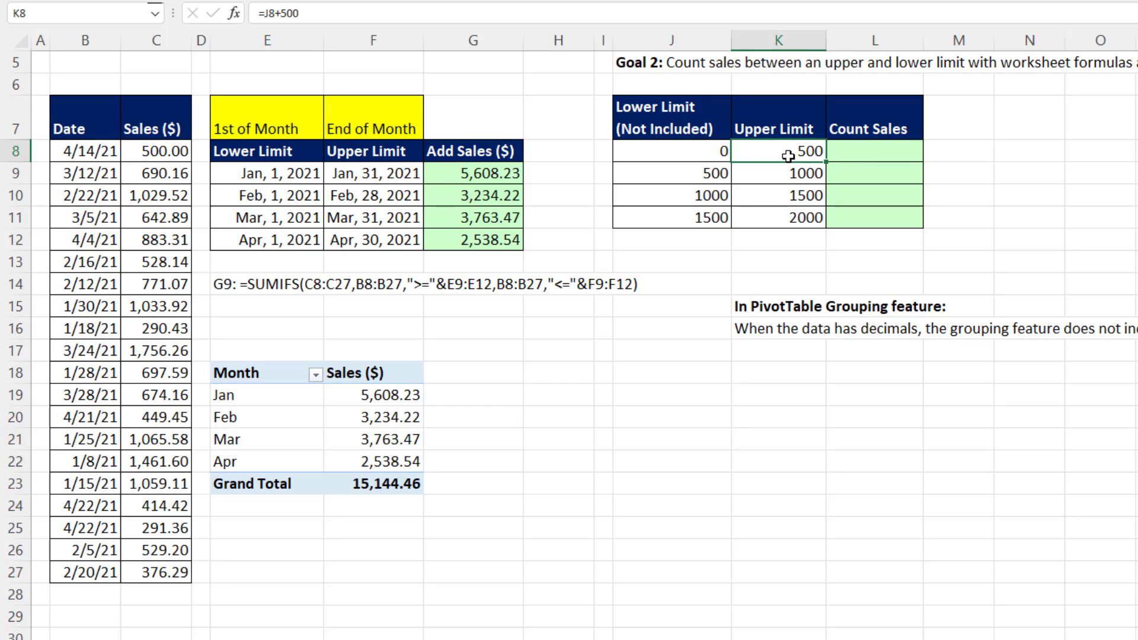
{"action": "left_click", "coordinate": [684, 178]}
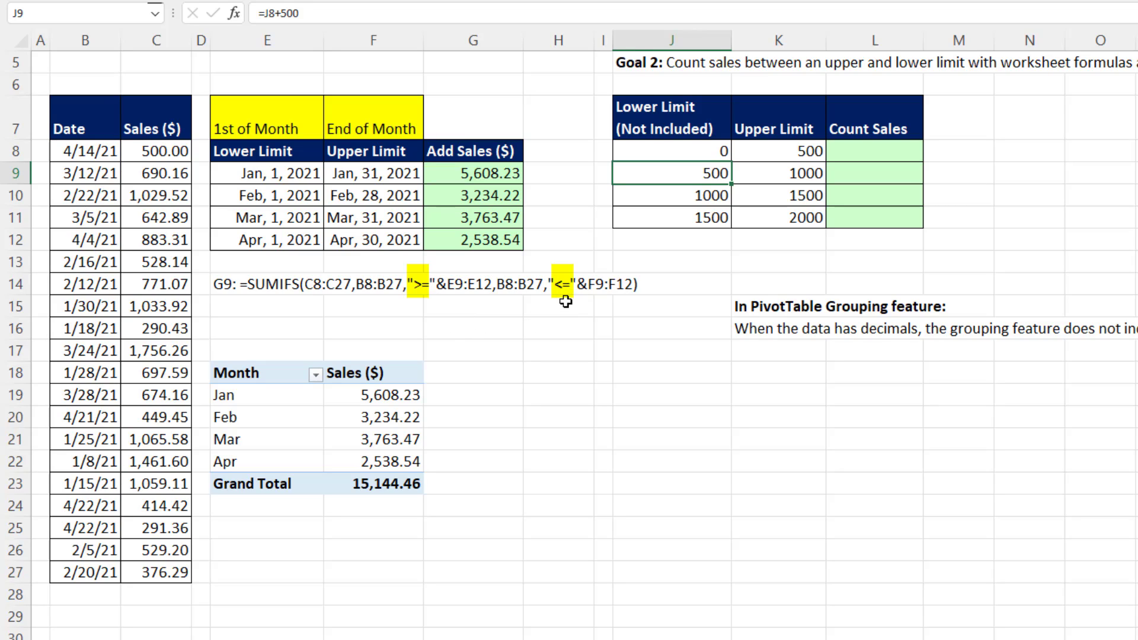
{"action": "left_click", "coordinate": [388, 175]}
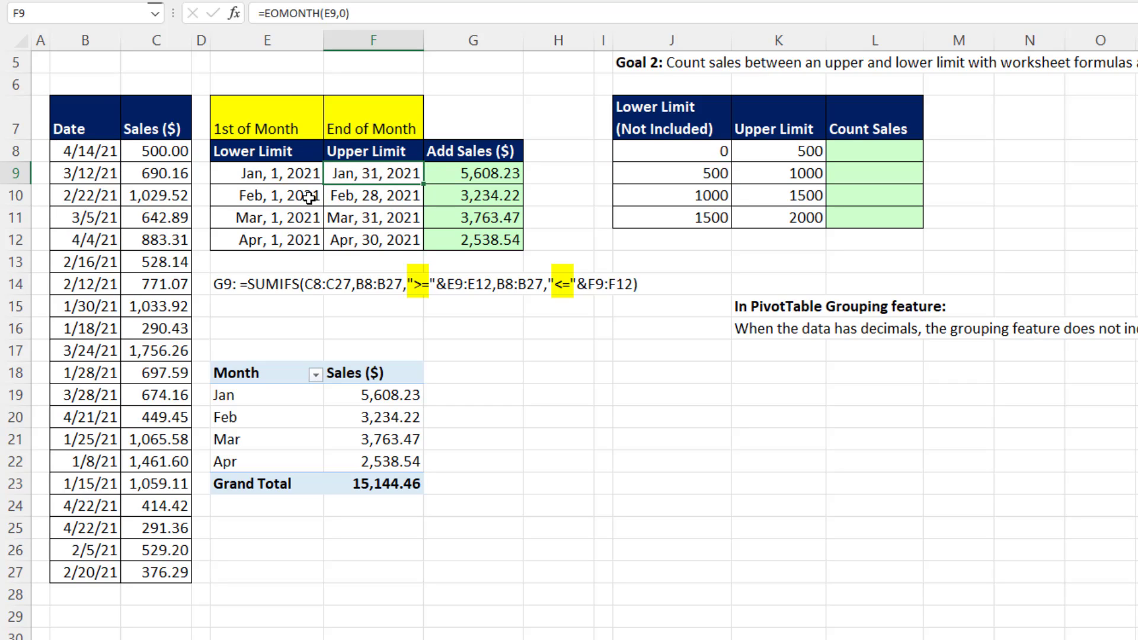
{"action": "left_click", "coordinate": [309, 197]}
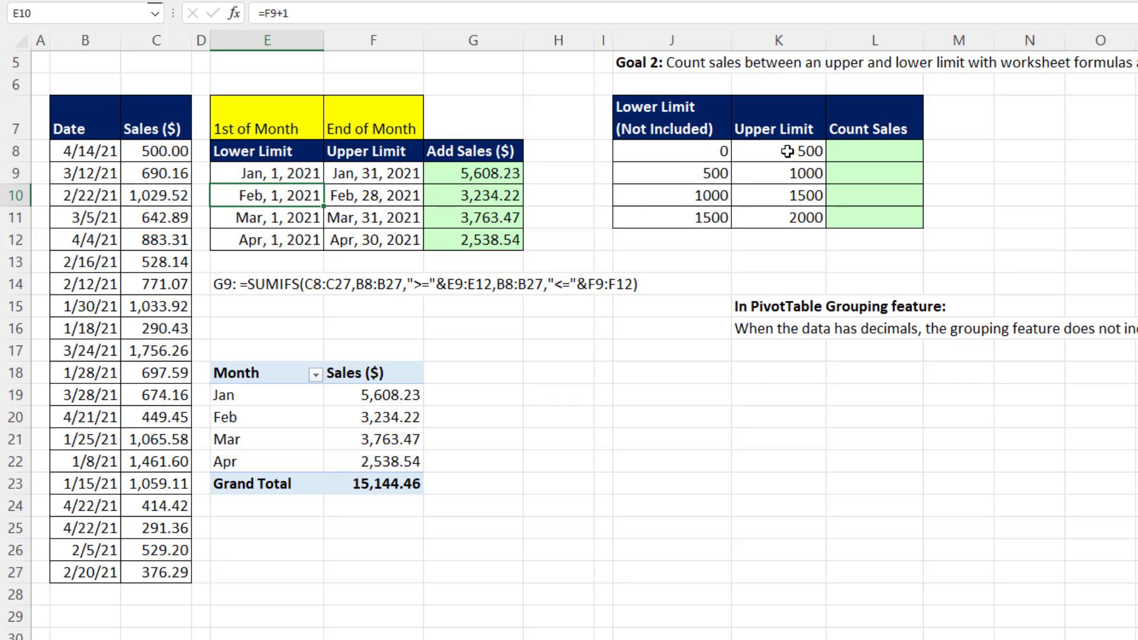
{"action": "left_click", "coordinate": [652, 173]}
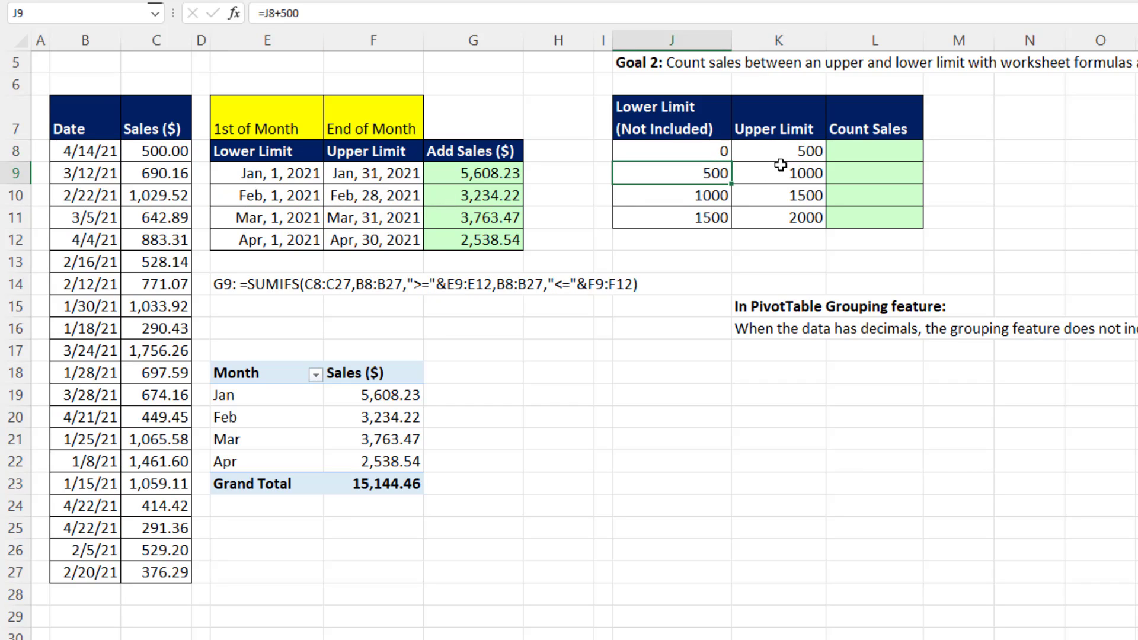
{"action": "left_click", "coordinate": [841, 153]}
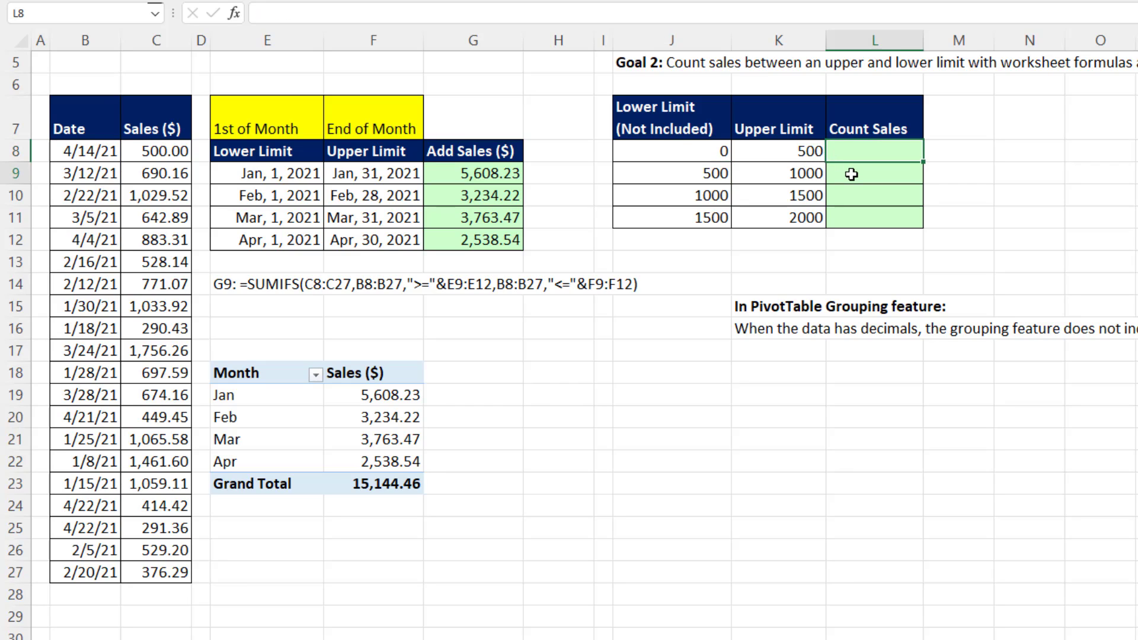
{"action": "left_click", "coordinate": [851, 175]}
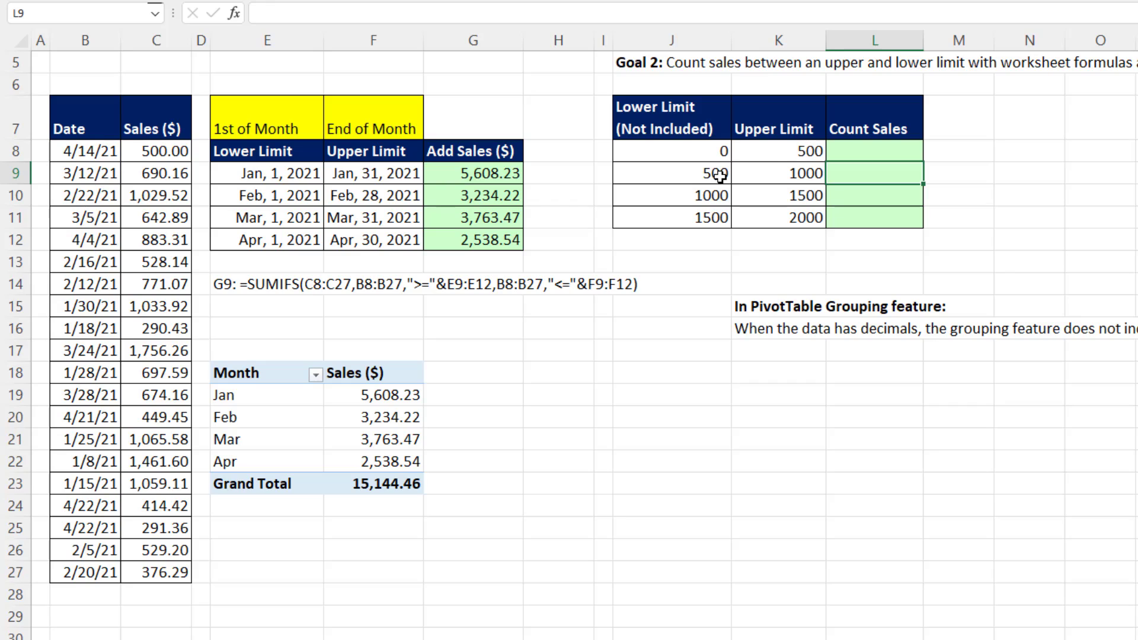
{"action": "left_click", "coordinate": [780, 152]}
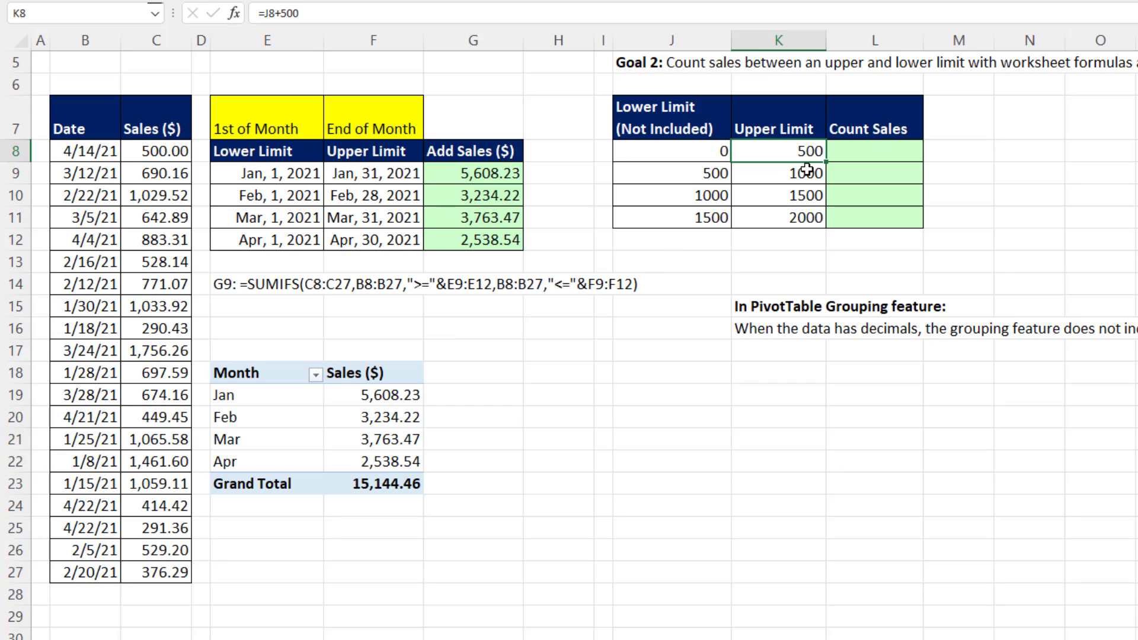
{"action": "left_click", "coordinate": [708, 153]}
{"action": "left_click", "coordinate": [759, 151]}
{"action": "left_click", "coordinate": [851, 152]}
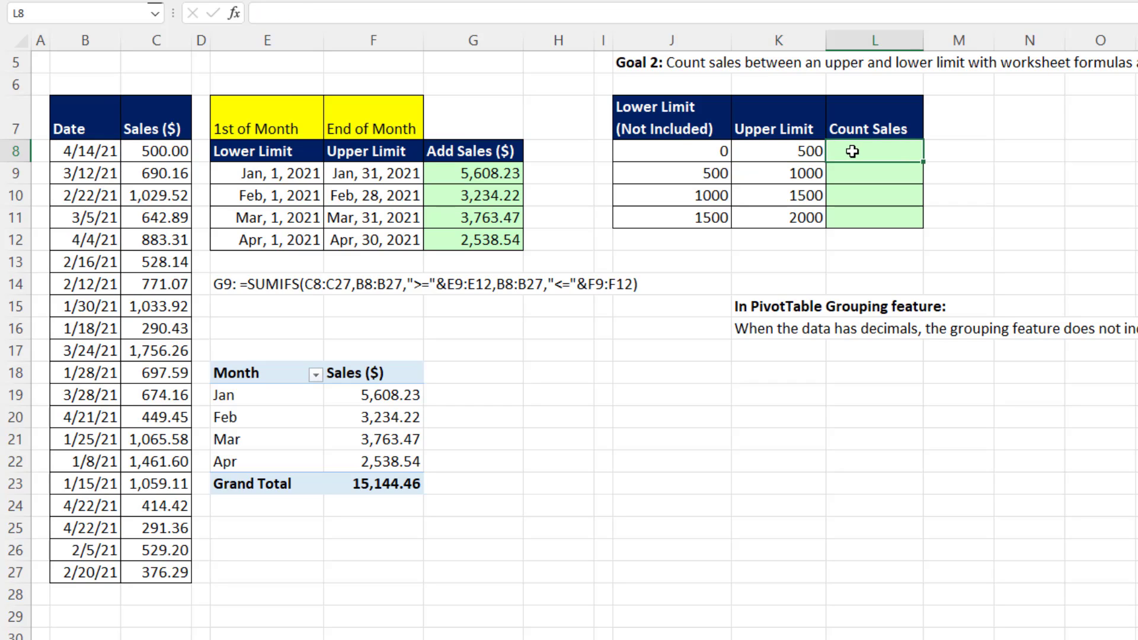
{"action": "left_click", "coordinate": [702, 174]}
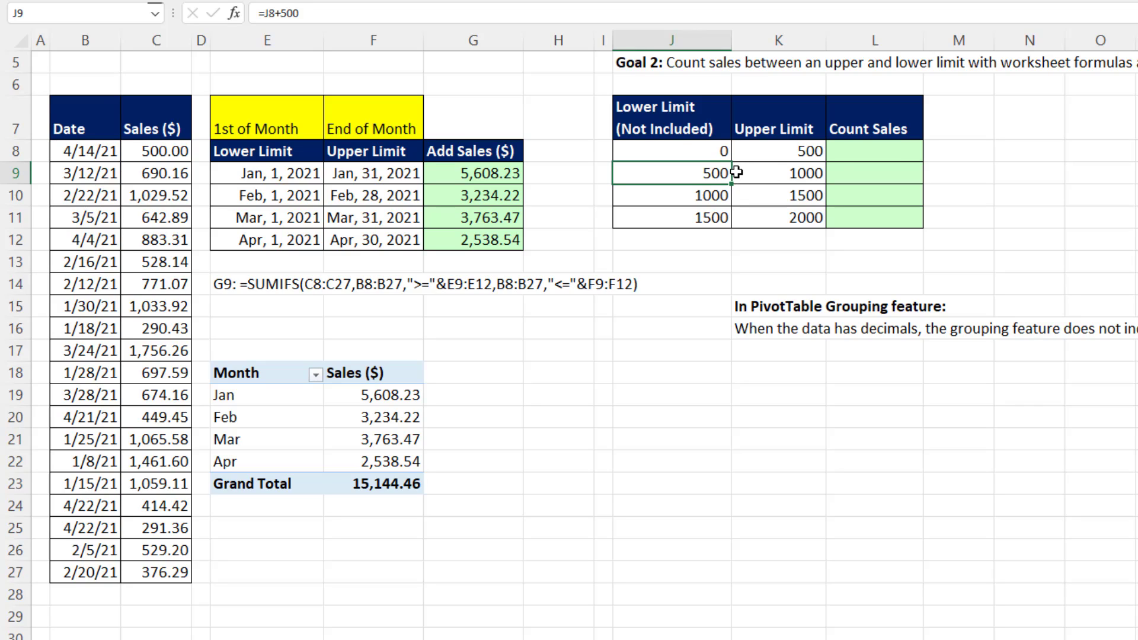
Start a COUNTIFS formula in L8 with range C8:C27 and the lower-limit criterion ">"&J8:J11.
{"action": "left_click", "coordinate": [849, 151]}
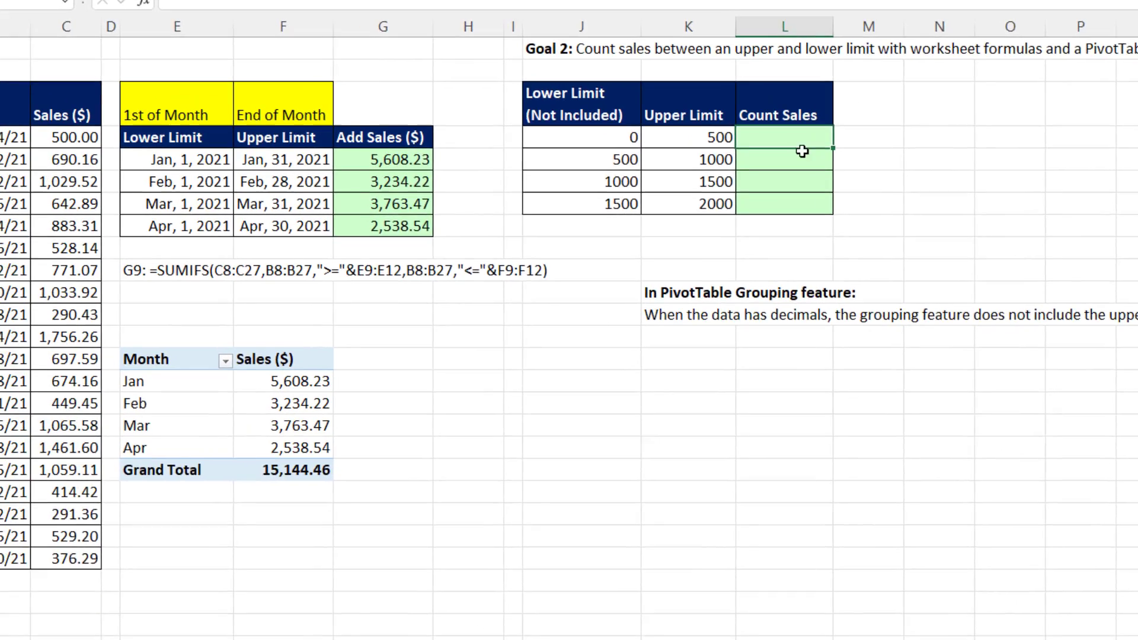
{"action": "type", "text": "=COUNTIFS("}
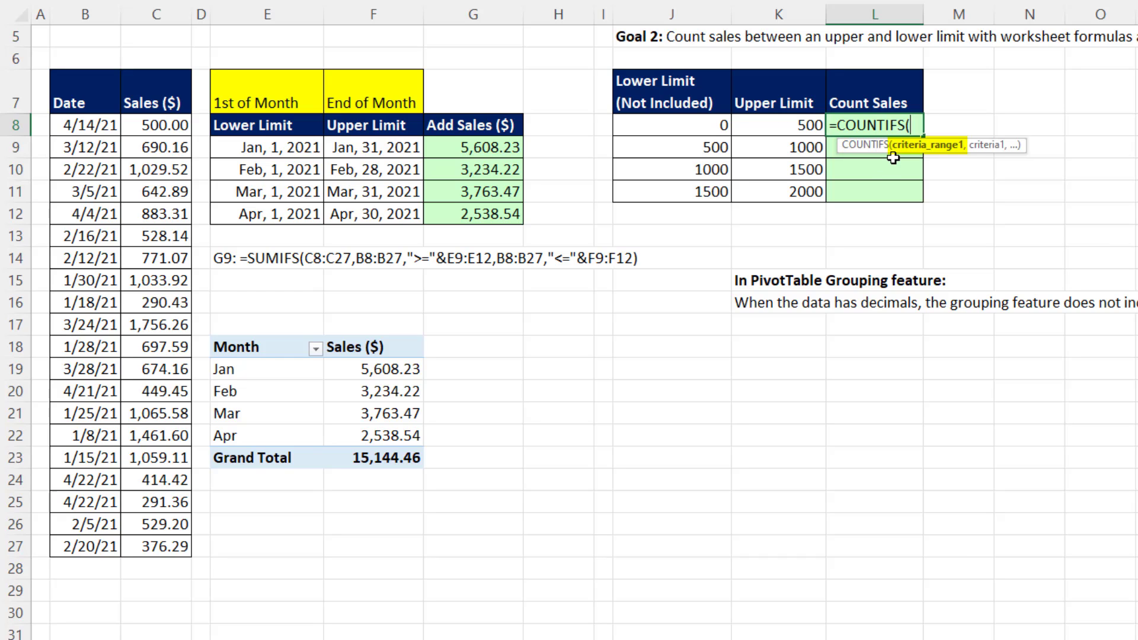
{"action": "left_click_drag", "start_coordinate": [161, 126], "coordinate": [170, 544]}
{"action": "type", "text": ",\">"}
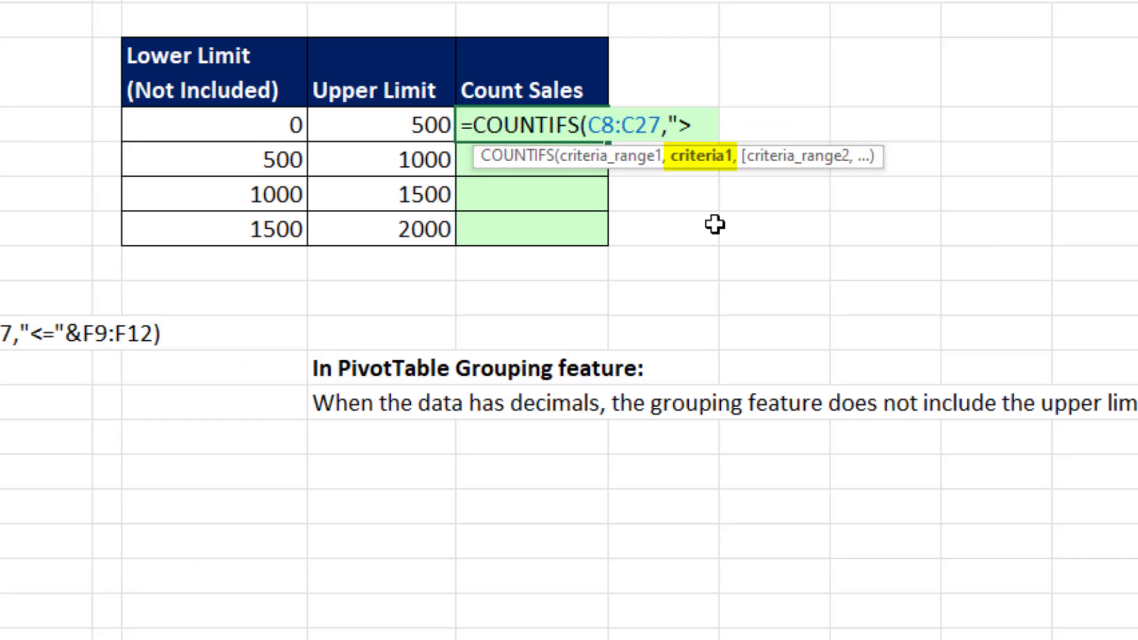
{"action": "type", "text": "\"&"}
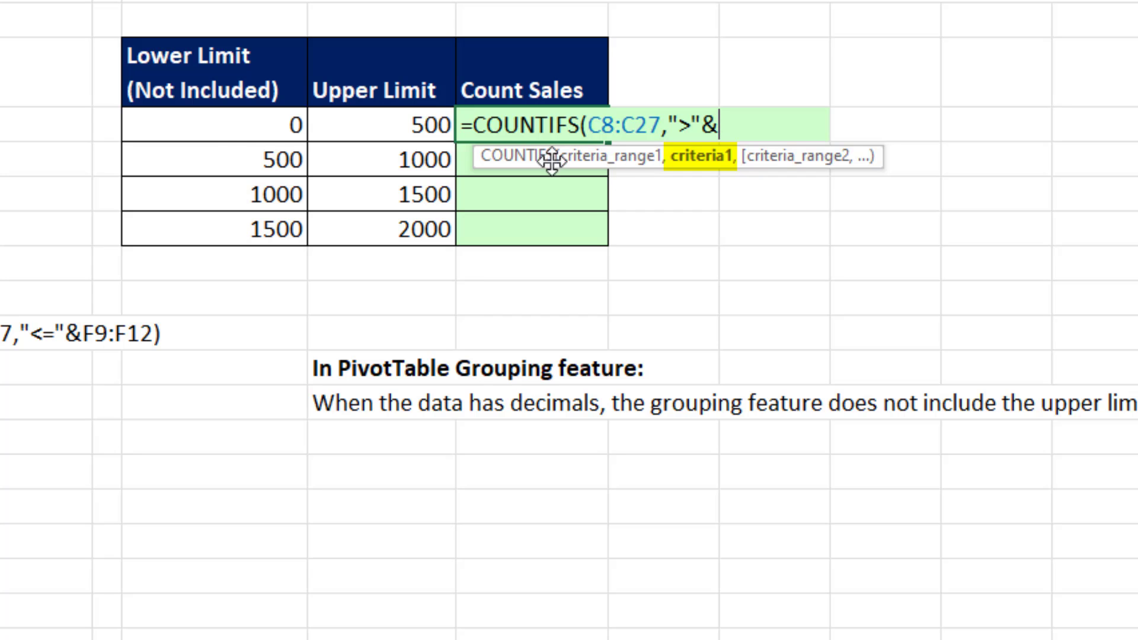
{"action": "left_click_drag", "start_coordinate": [229, 131], "coordinate": [245, 232]}
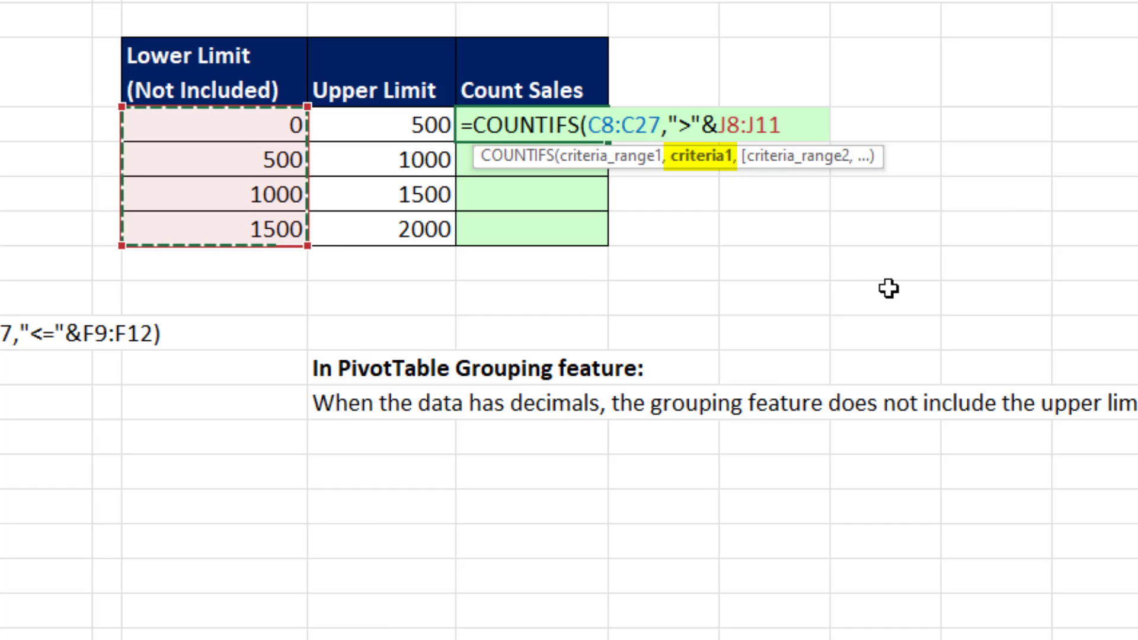
Add range C8:C27 with the upper-limit criterion "<="&K8:K11 to the COUNTIFS formula, enter it, and check the counts in L8:L11.
{"action": "type", "text": ","}
{"action": "left_click_drag", "start_coordinate": [0, 124], "coordinate": [0, 639]}
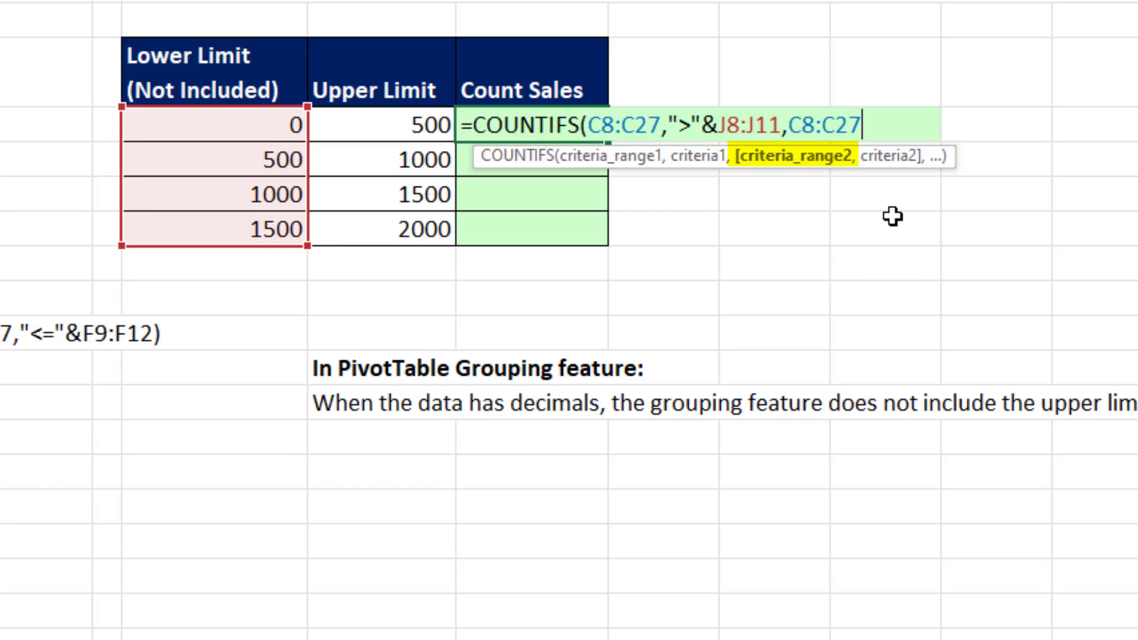
{"action": "type", "text": ","}
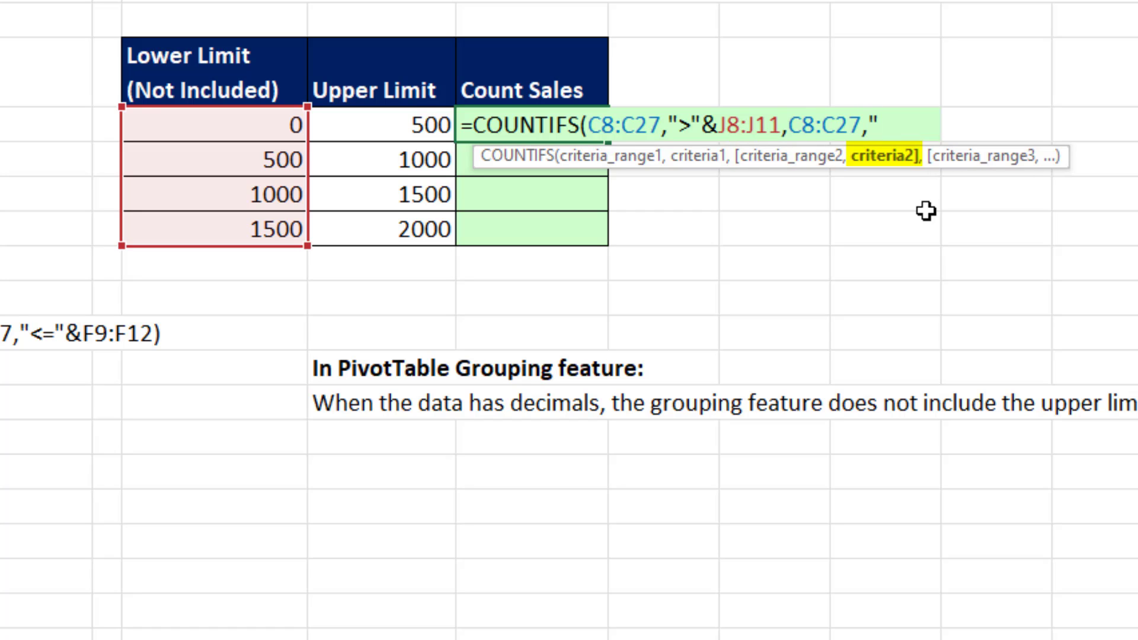
{"action": "type", "text": "\"<=\"&"}
{"action": "key", "text": "Left"}
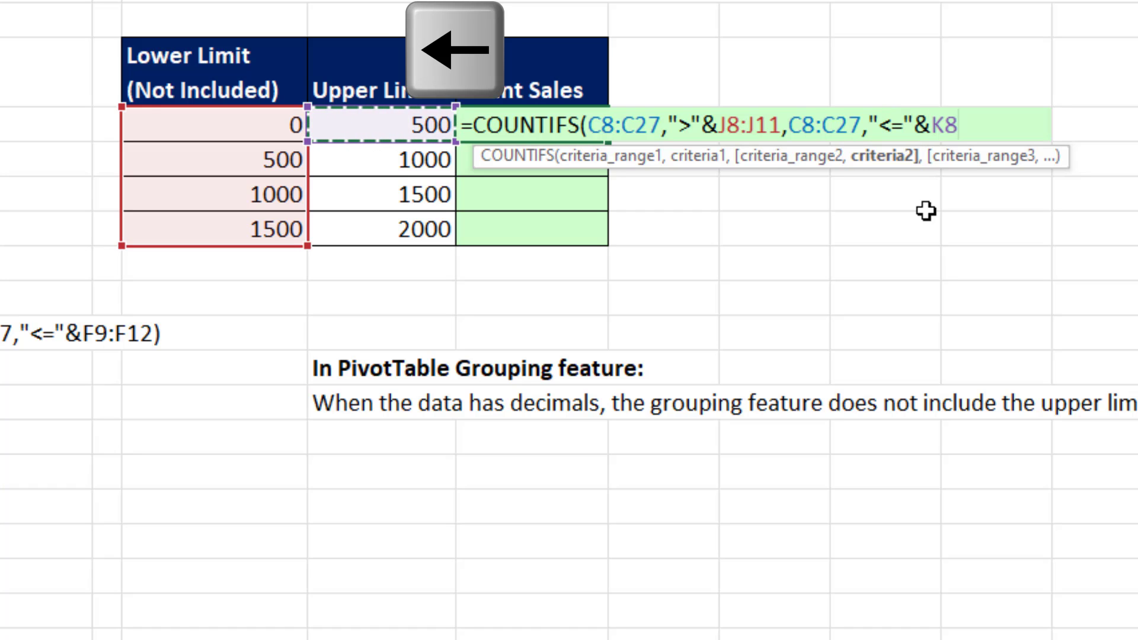
{"action": "key", "text": "shift+Down"}
{"action": "key", "text": "shift+Down"}
{"action": "key", "text": "shift+Down"}
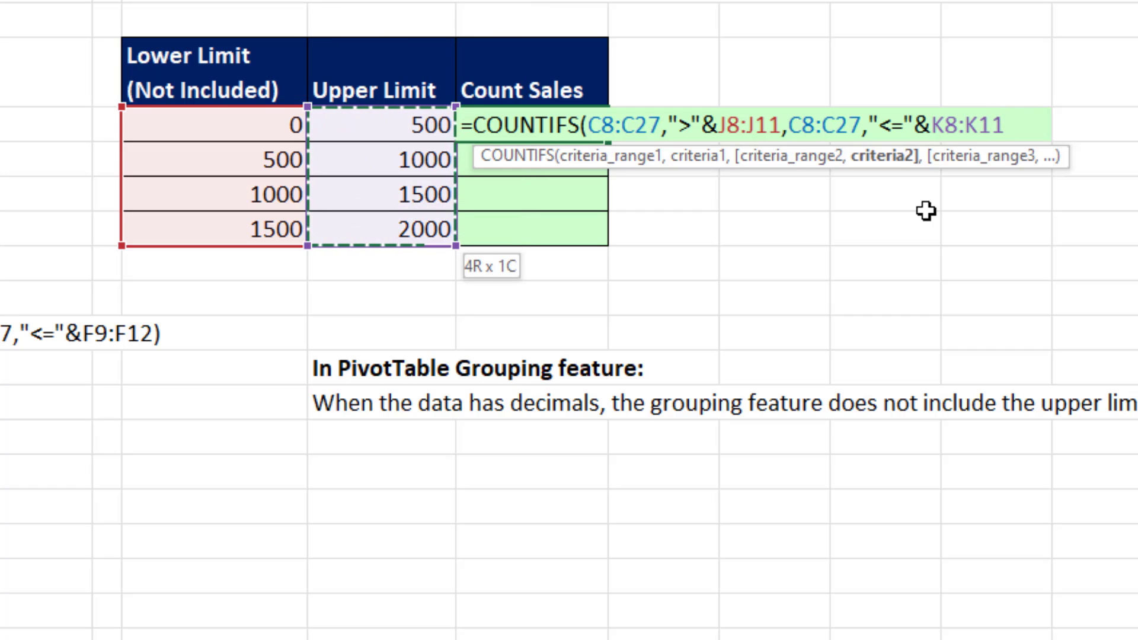
{"action": "key", "text": "Return"}
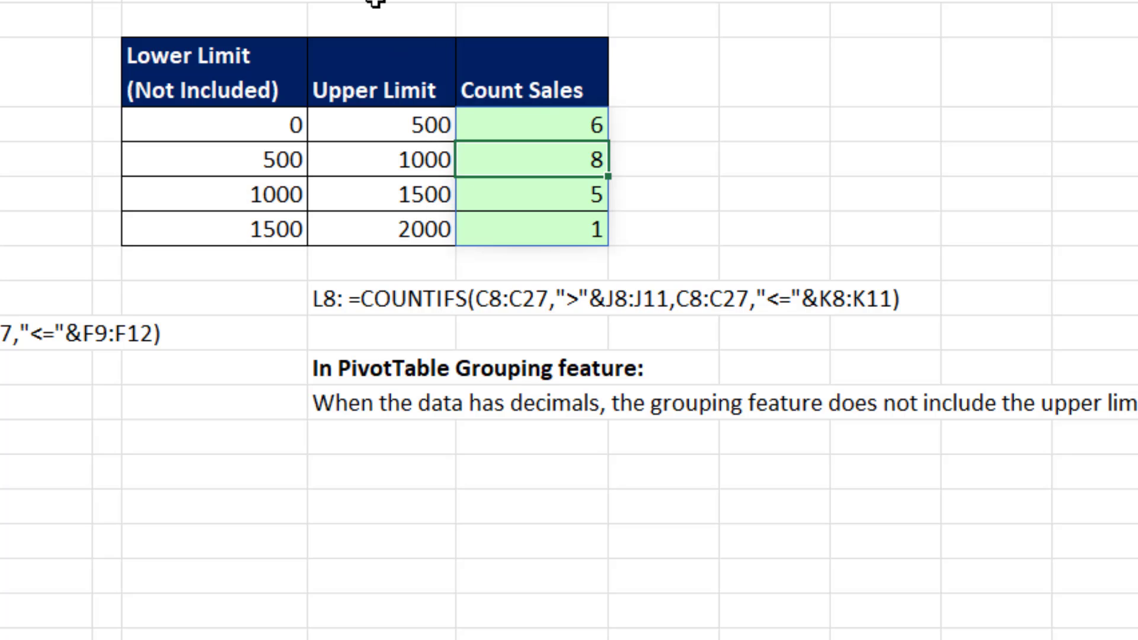
{"action": "left_click_drag", "start_coordinate": [566, 228], "coordinate": [557, 123]}
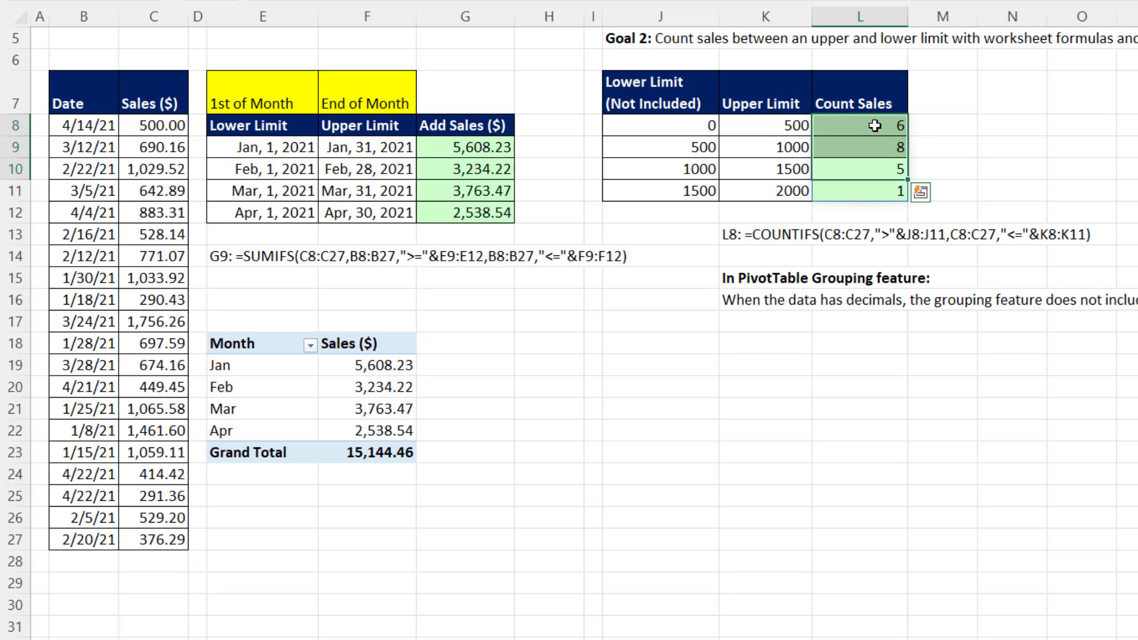
{"action": "left_click", "coordinate": [874, 125]}
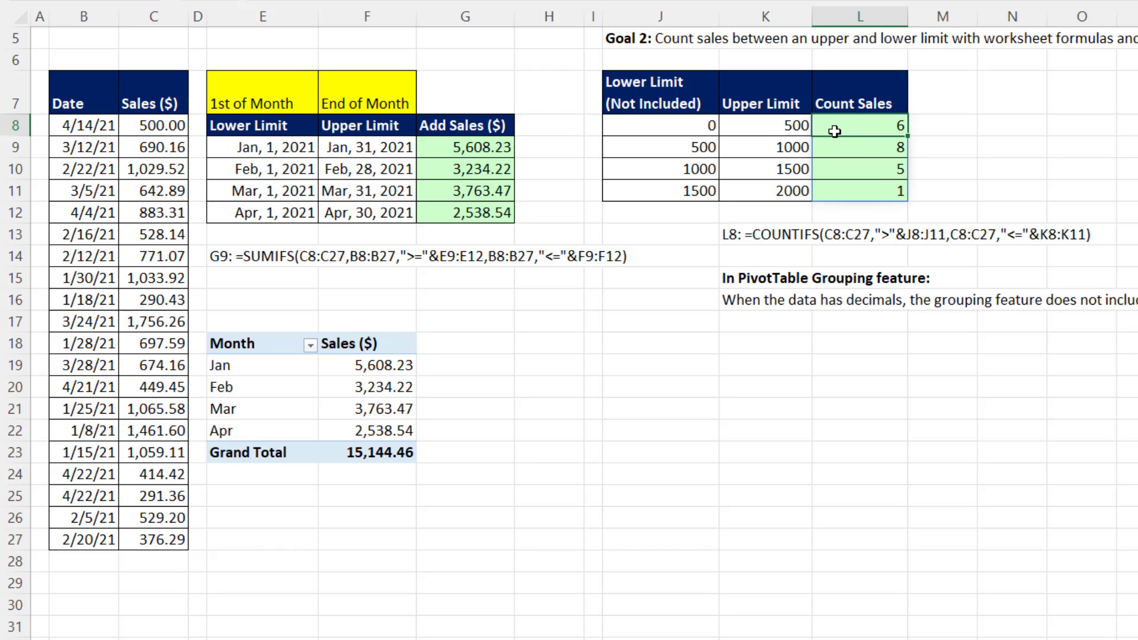
Insert a PivotTable from B7:C27 on the existing worksheet at J18, with Sales ($) as the row field.
{"action": "left_click", "coordinate": [153, 149]}
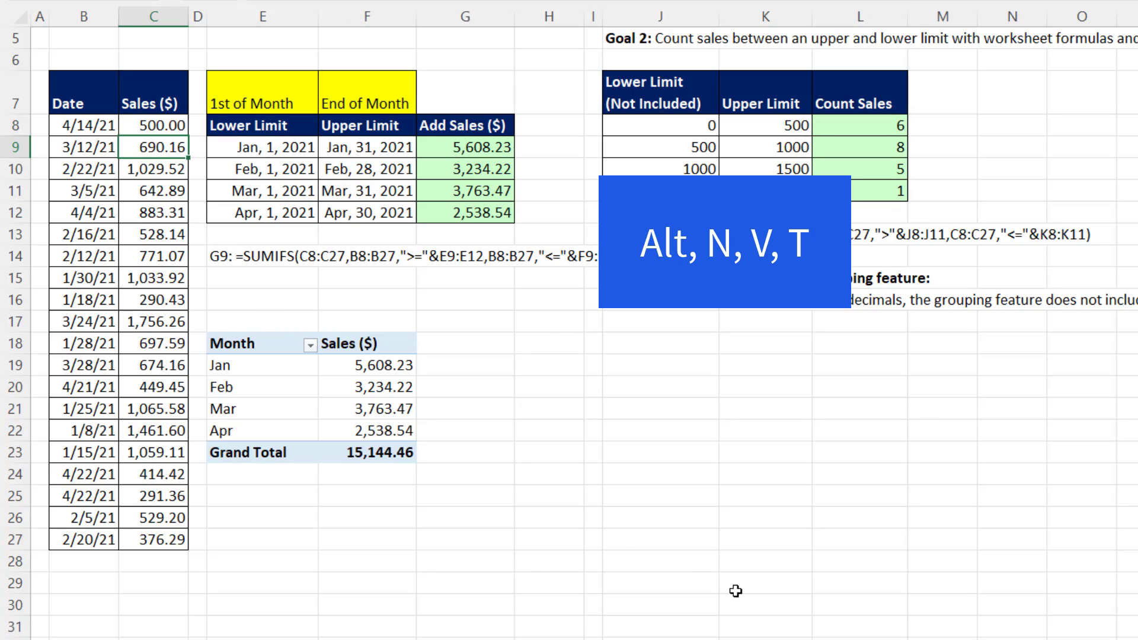
{"action": "key", "text": "alt+n"}
{"action": "key", "text": "v"}
{"action": "key", "text": "t"}
{"action": "left_click", "coordinate": [898, 451]}
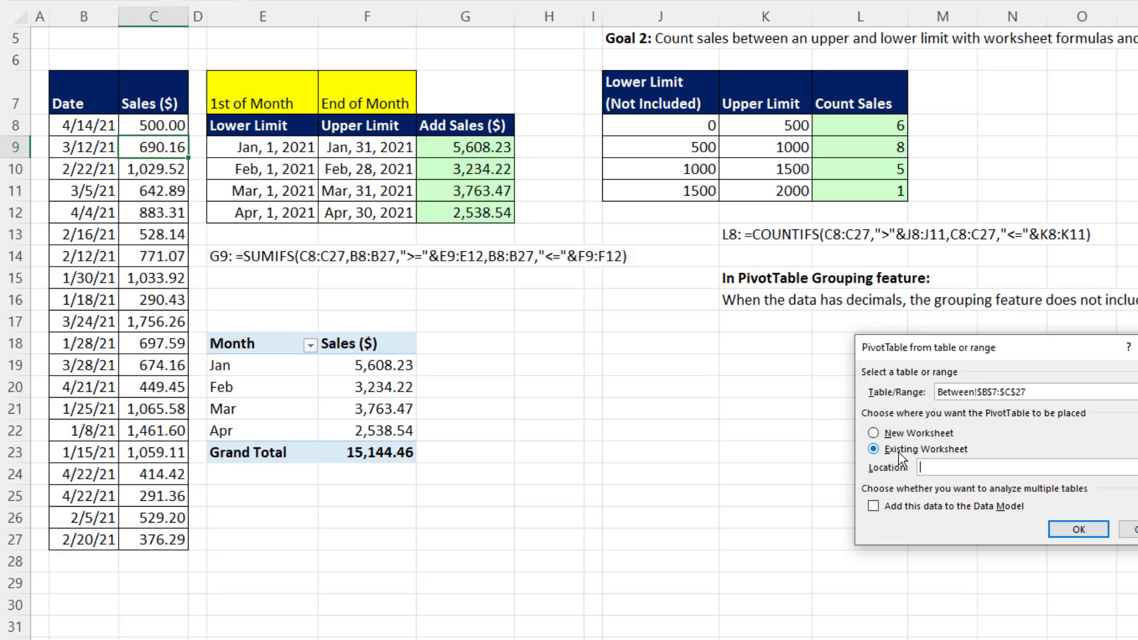
{"action": "left_click", "coordinate": [657, 342]}
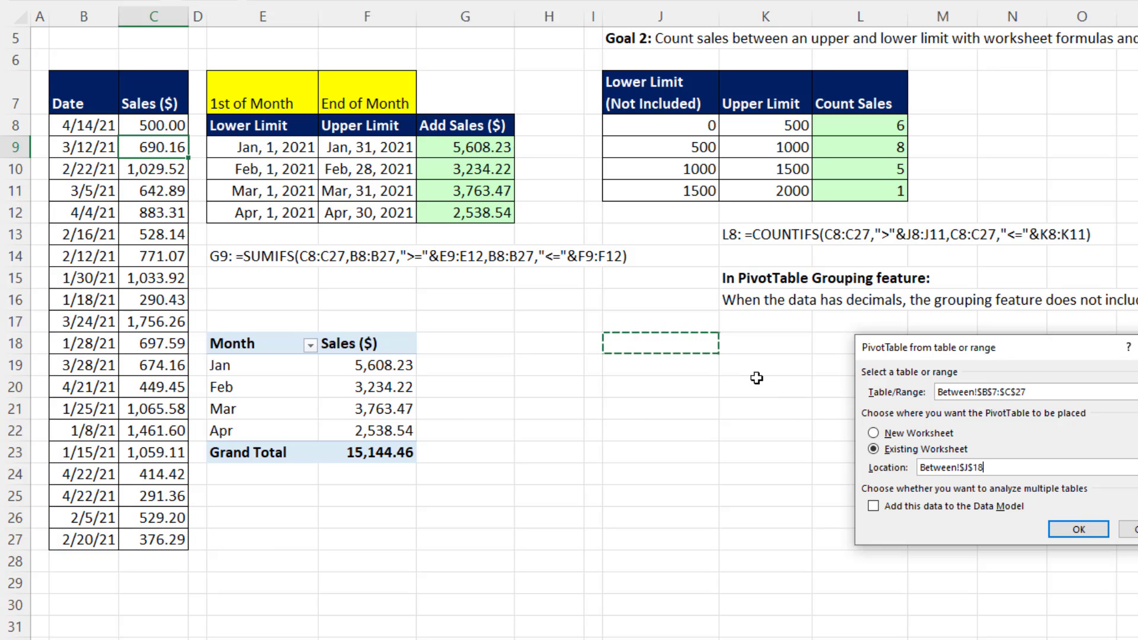
{"action": "left_click", "coordinate": [1093, 528]}
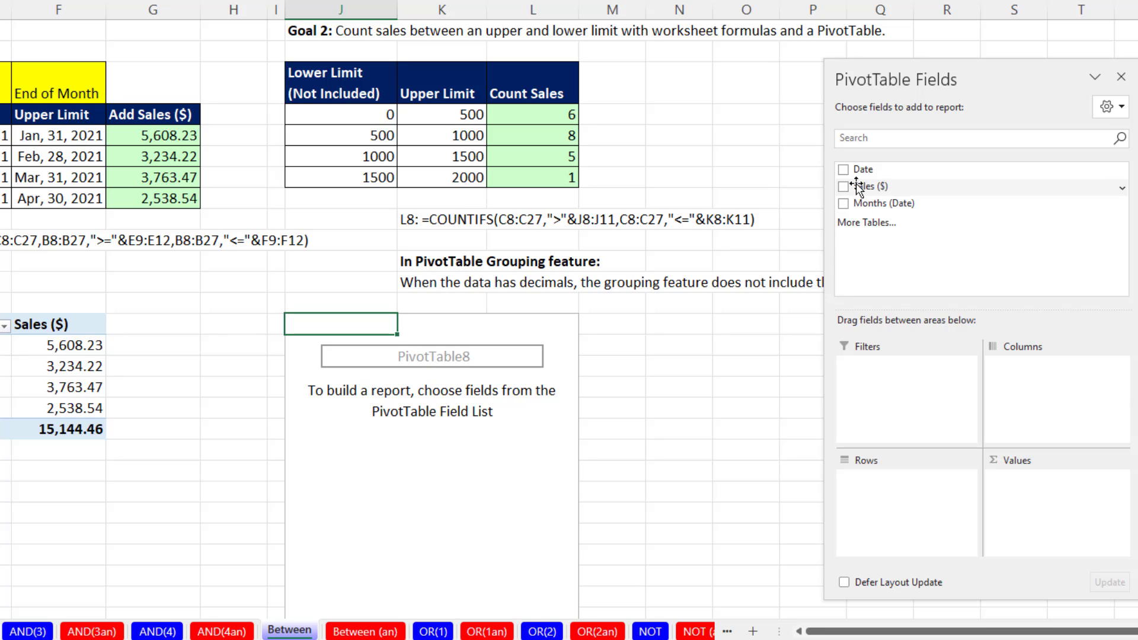
{"action": "left_click_drag", "start_coordinate": [857, 187], "coordinate": [911, 488]}
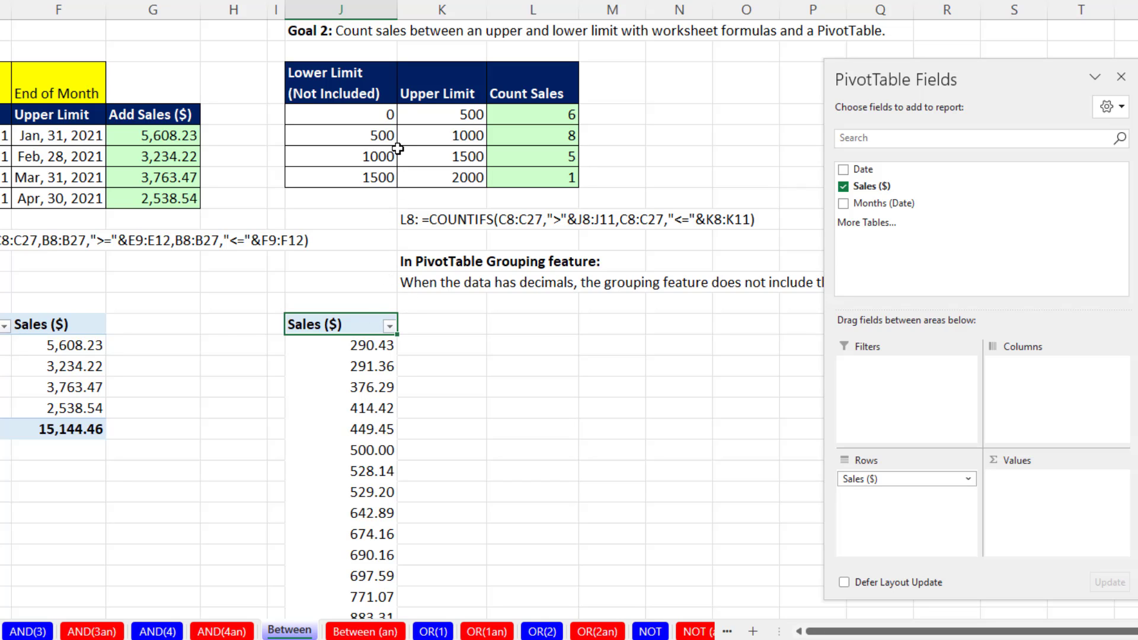
Group the PivotTable's Sales ($) row values starting at 0, ending at 2000, by 500.
{"action": "left_click", "coordinate": [352, 346]}
{"action": "right_click", "coordinate": [352, 345]}
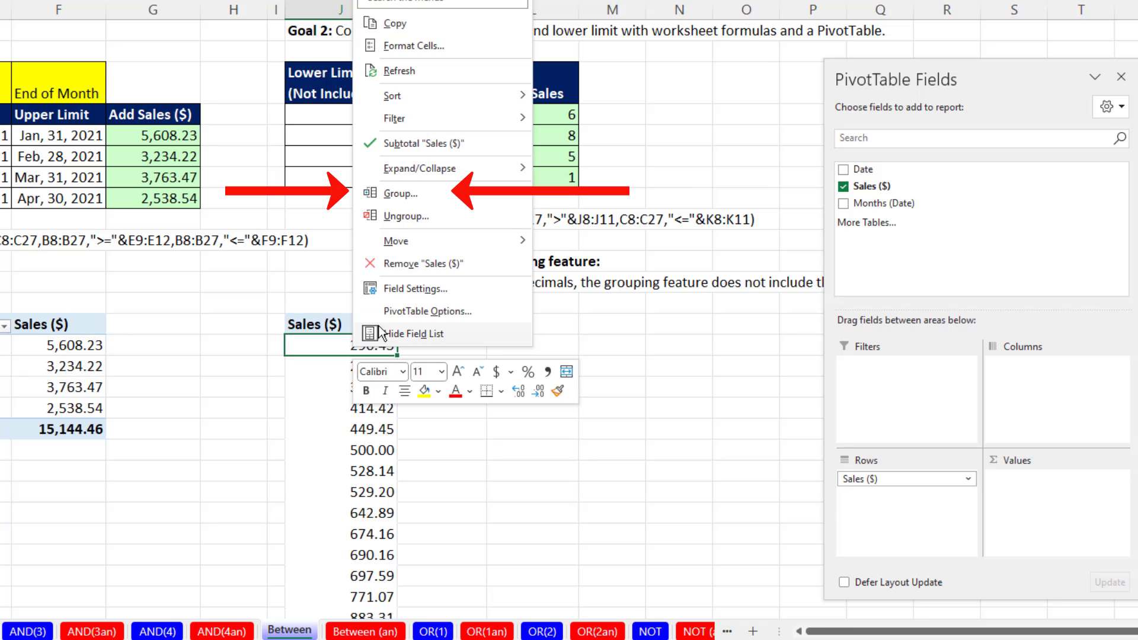
{"action": "left_click", "coordinate": [386, 197]}
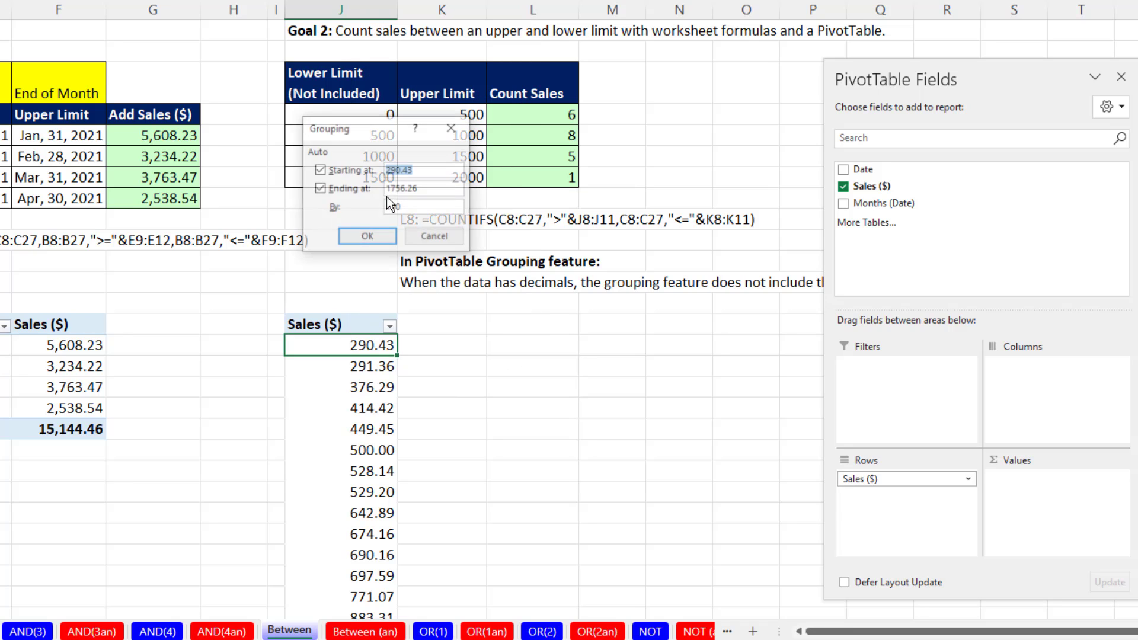
{"action": "left_click_drag", "start_coordinate": [348, 122], "coordinate": [511, 353]}
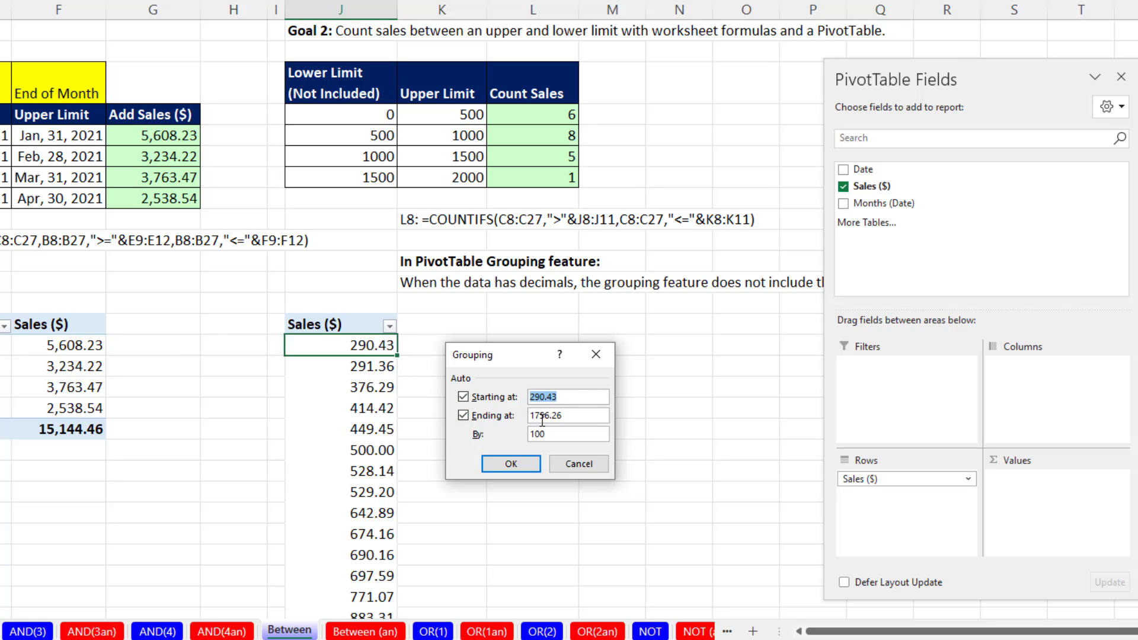
{"action": "left_click", "coordinate": [562, 397]}
{"action": "left_click_drag", "start_coordinate": [564, 398], "coordinate": [496, 396]}
{"action": "type", "text": "0"}
{"action": "left_click_drag", "start_coordinate": [564, 416], "coordinate": [513, 418]}
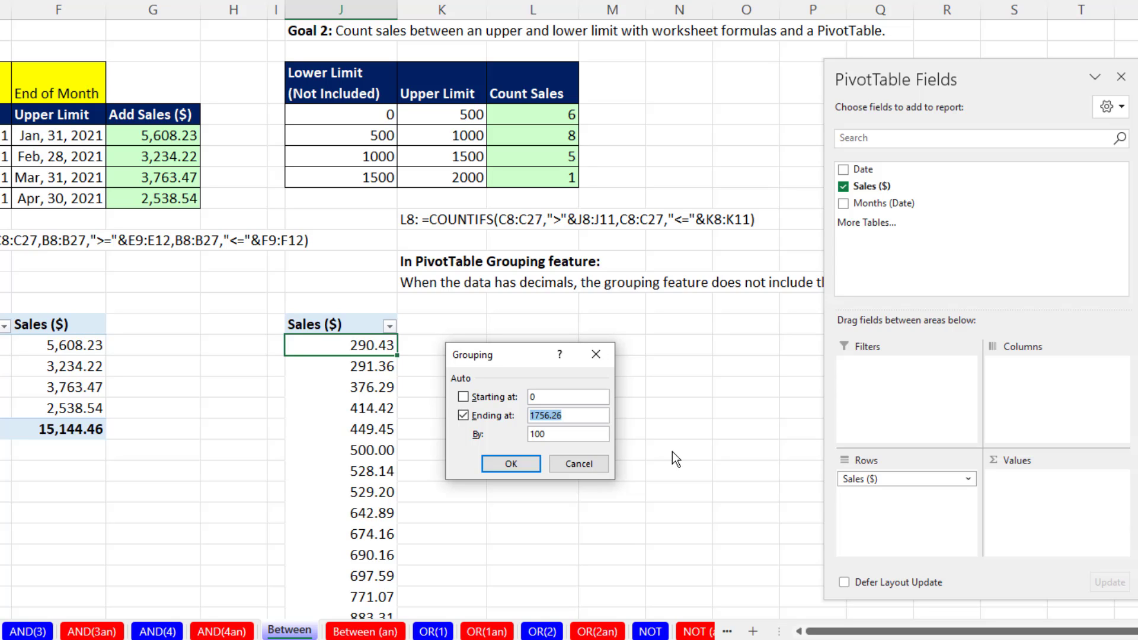
{"action": "type", "text": "2000"}
{"action": "left_click_drag", "start_coordinate": [565, 437], "coordinate": [513, 434]}
{"action": "type", "text": "500"}
{"action": "left_click", "coordinate": [514, 464]}
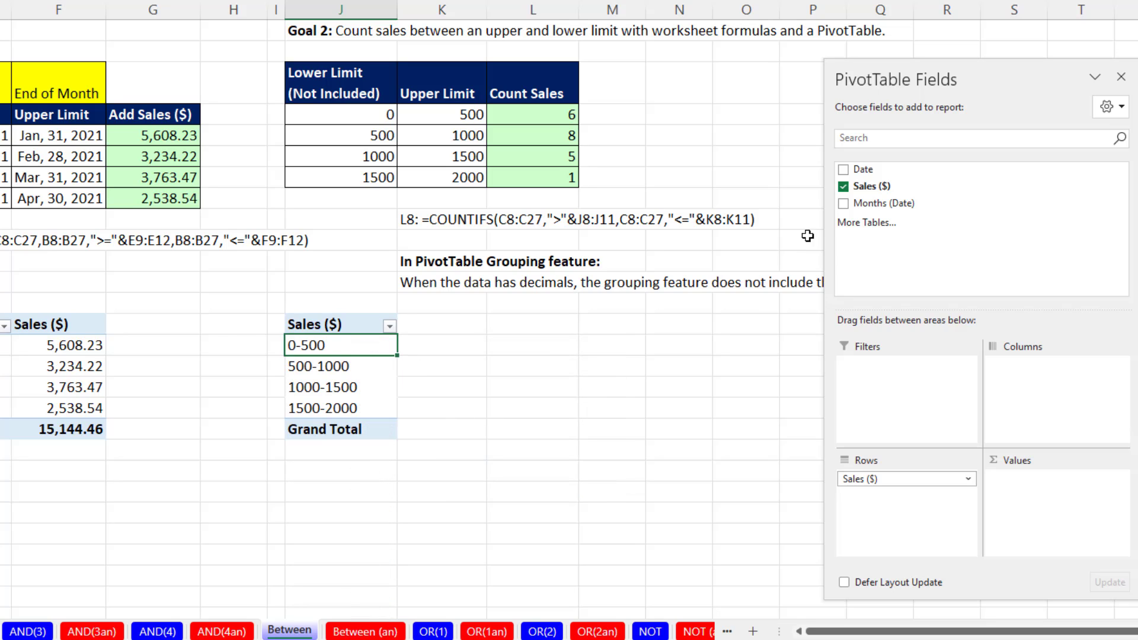
Add Sales ($) to the PivotTable's Values area and check the value summary options without changing them.
{"action": "left_click_drag", "start_coordinate": [872, 187], "coordinate": [1008, 482]}
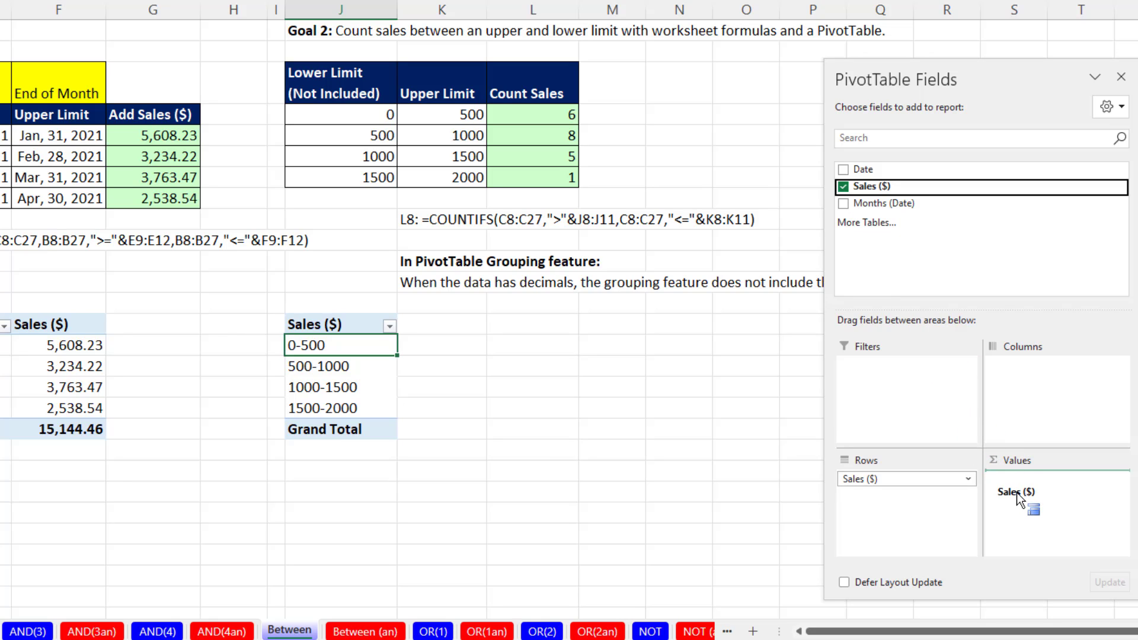
{"action": "left_click_drag", "start_coordinate": [1017, 494], "coordinate": [1016, 495]}
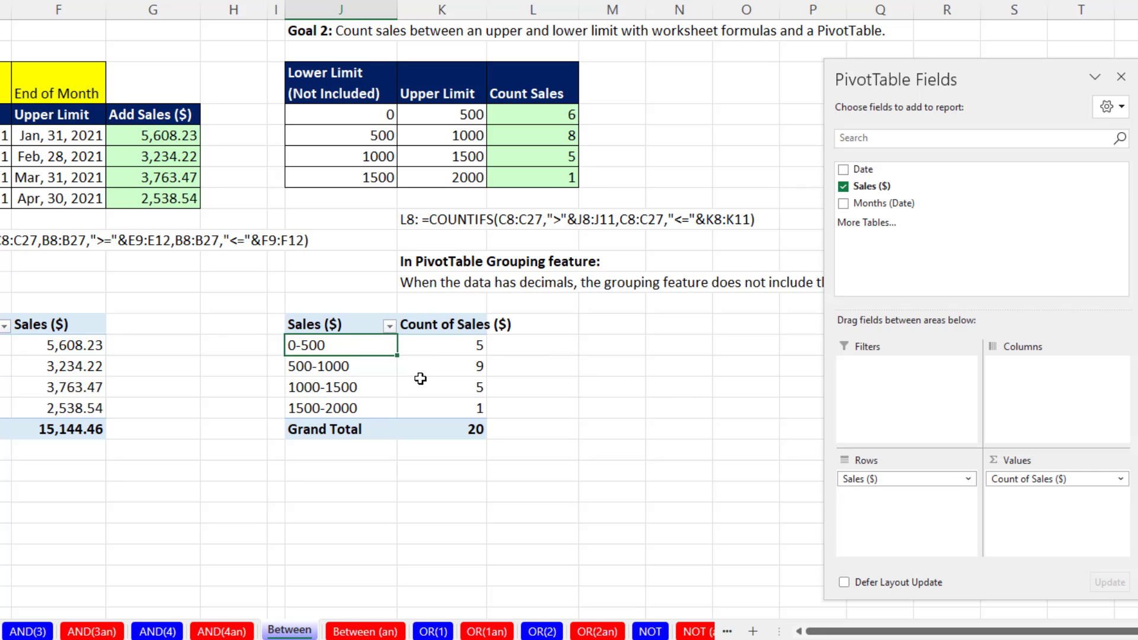
{"action": "left_click", "coordinate": [460, 347]}
{"action": "right_click", "coordinate": [459, 348]}
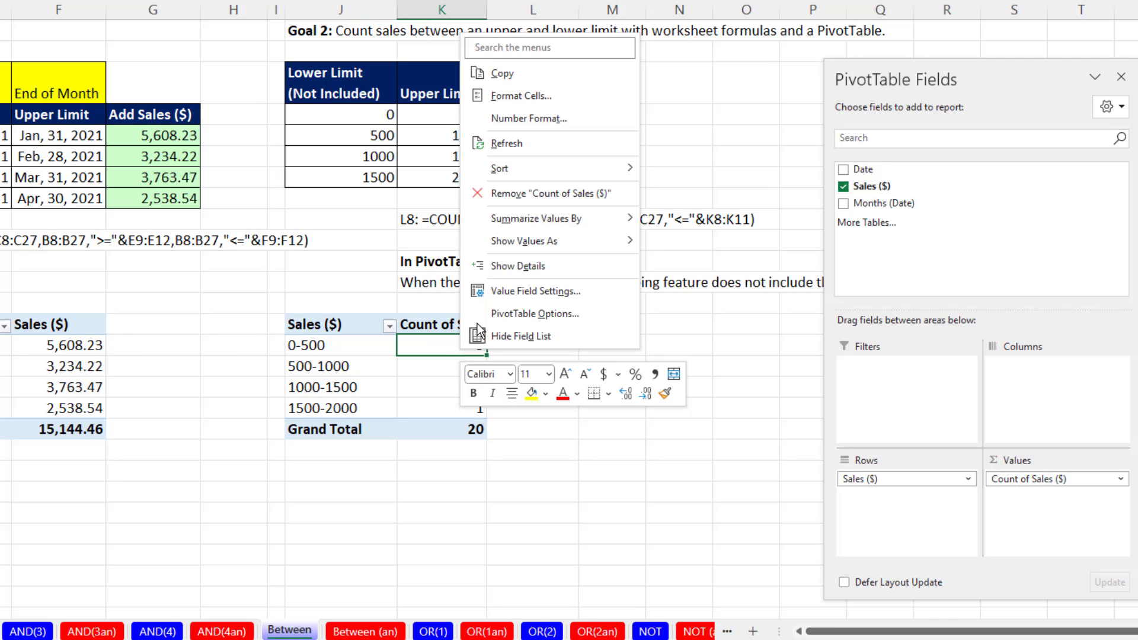
{"action": "mouse_move", "coordinate": [566, 222]}
{"action": "key", "text": "Escape"}
{"action": "key", "text": "Escape"}
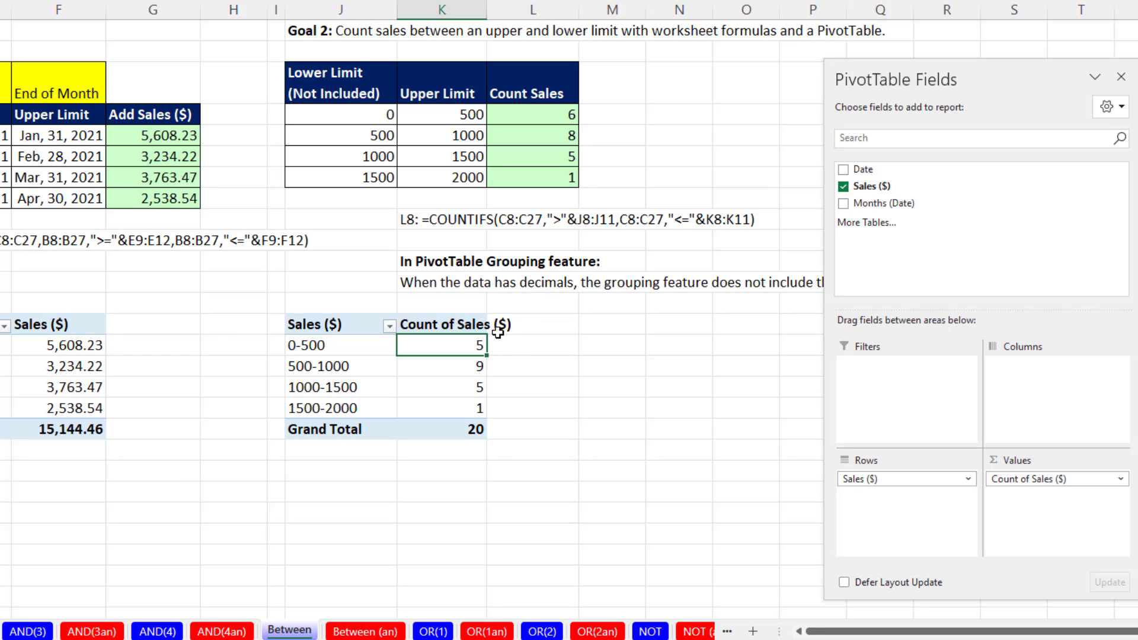
Rename the value header in K18 to Count and compare the PivotTable counts with the COUNTIFS results in L8:L11.
{"action": "left_click", "coordinate": [449, 324]}
{"action": "type", "text": "Coun"}
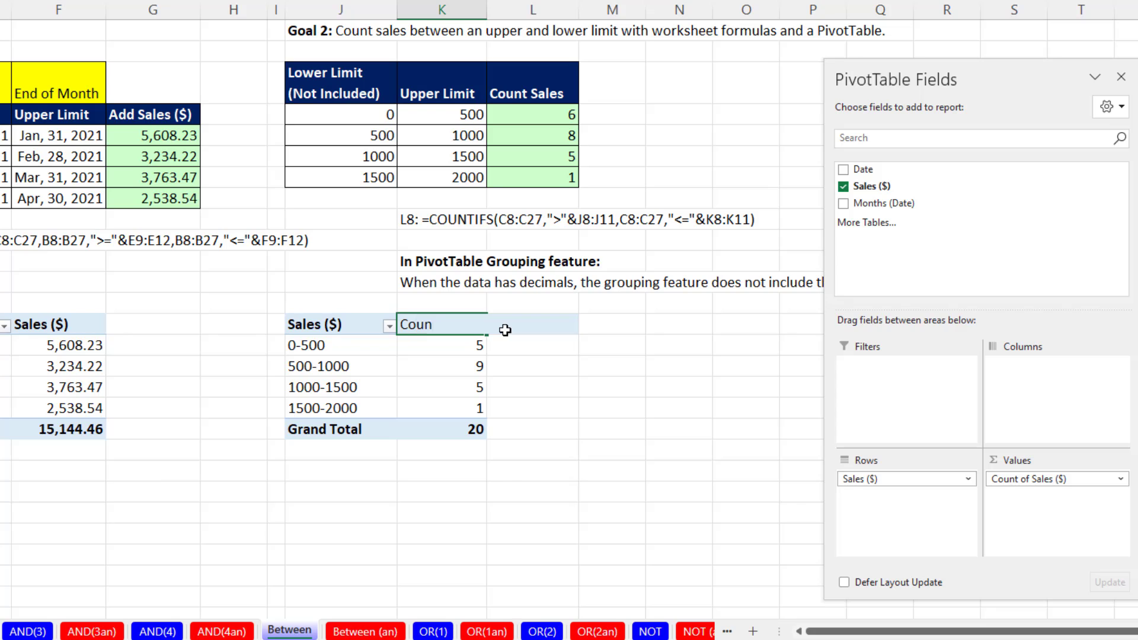
{"action": "type", "text": "t"}
{"action": "key", "text": "Return"}
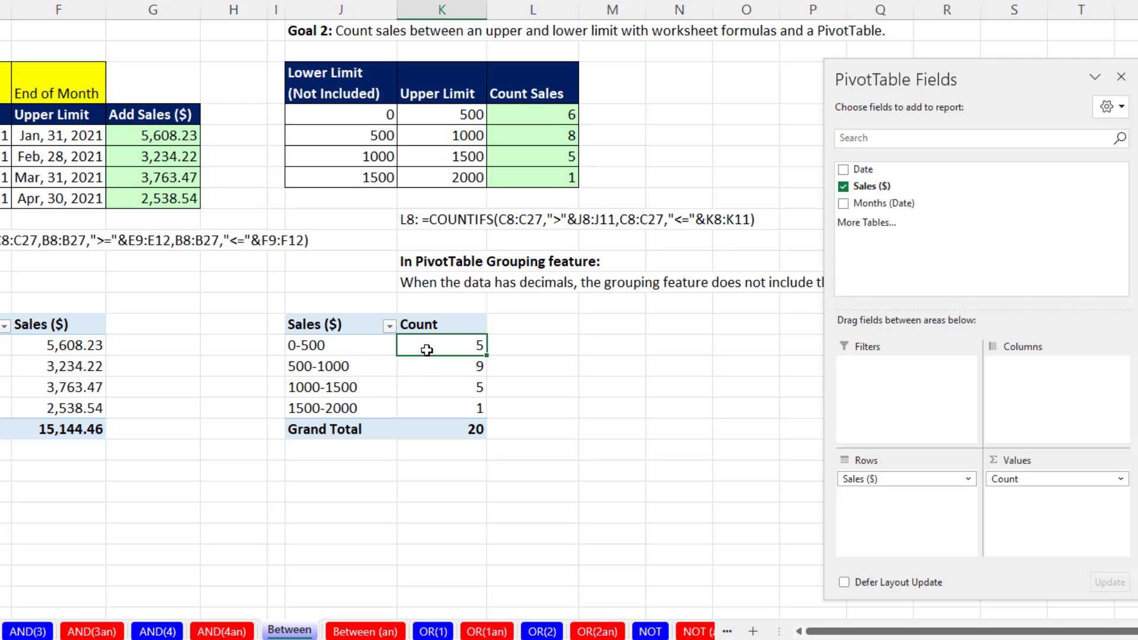
{"action": "left_click", "coordinate": [530, 116]}
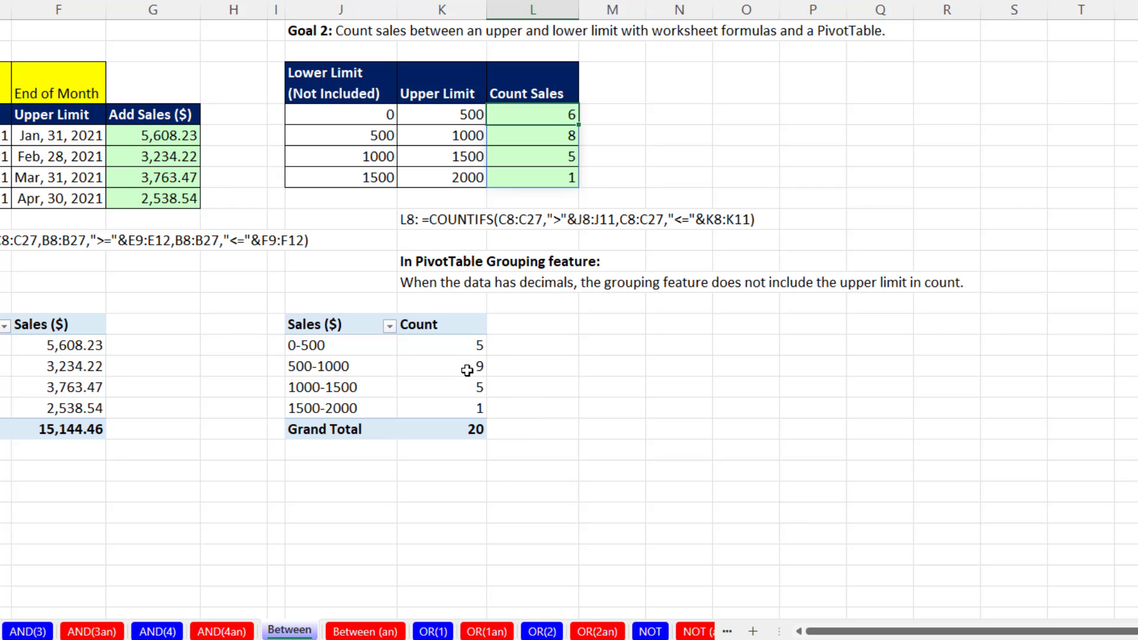
{"action": "mouse_move", "coordinate": [467, 371]}
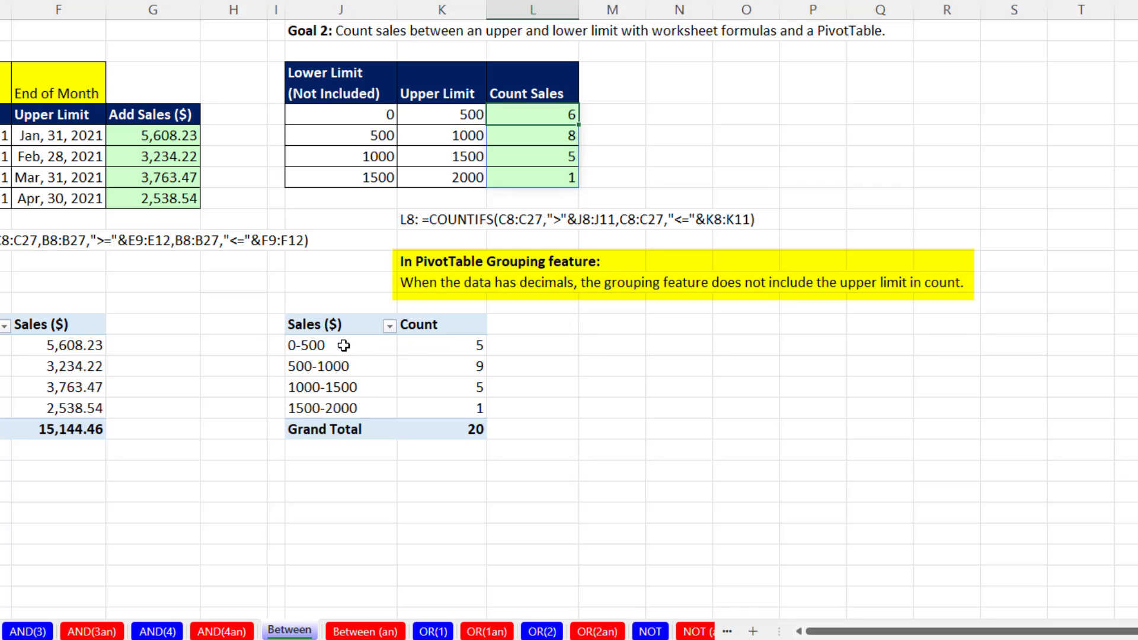
{"action": "mouse_move", "coordinate": [339, 345]}
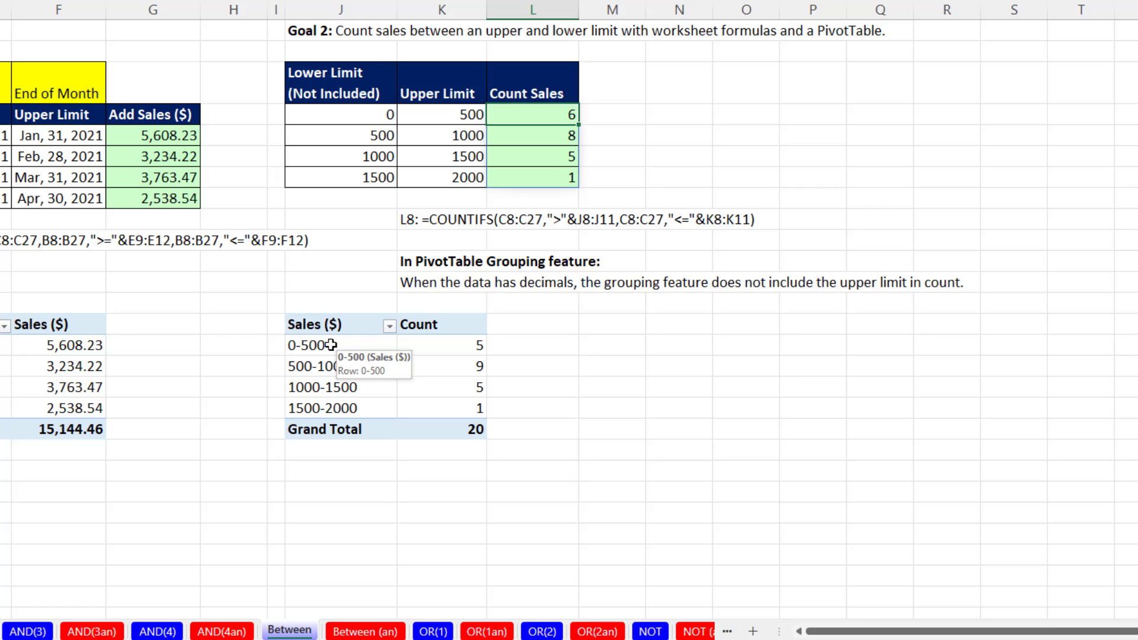
Extend the PivotTable row header in J18 to read "Sales ($) - Upper Limit Not Included".
{"action": "left_click", "coordinate": [353, 327]}
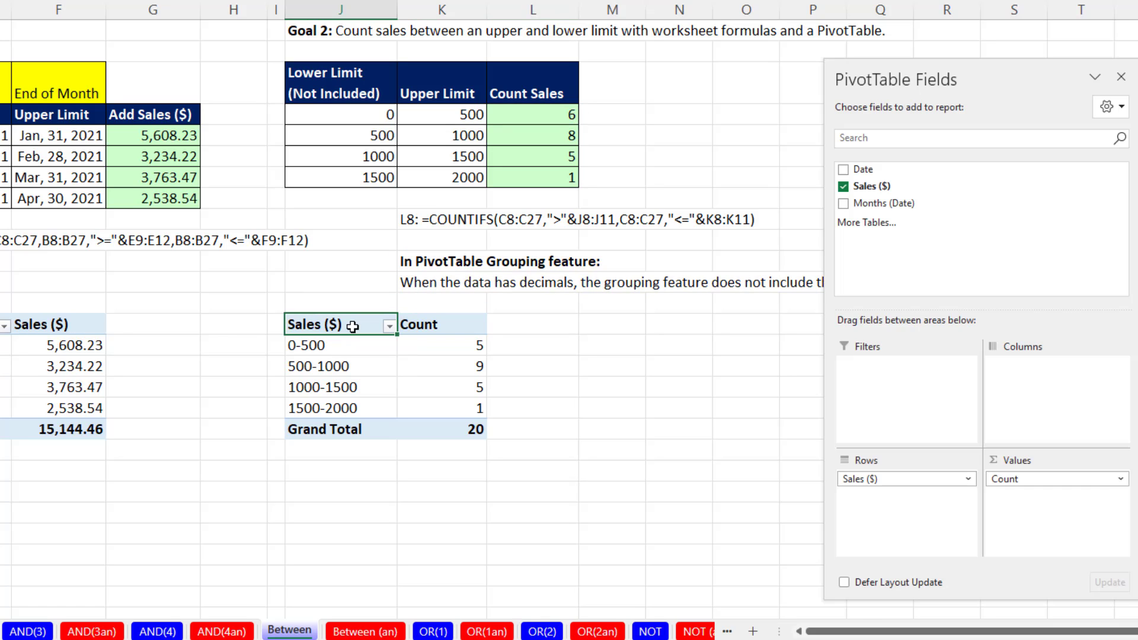
{"action": "left_click", "coordinate": [346, 347]}
{"action": "left_click_drag", "start_coordinate": [347, 348], "coordinate": [368, 402]}
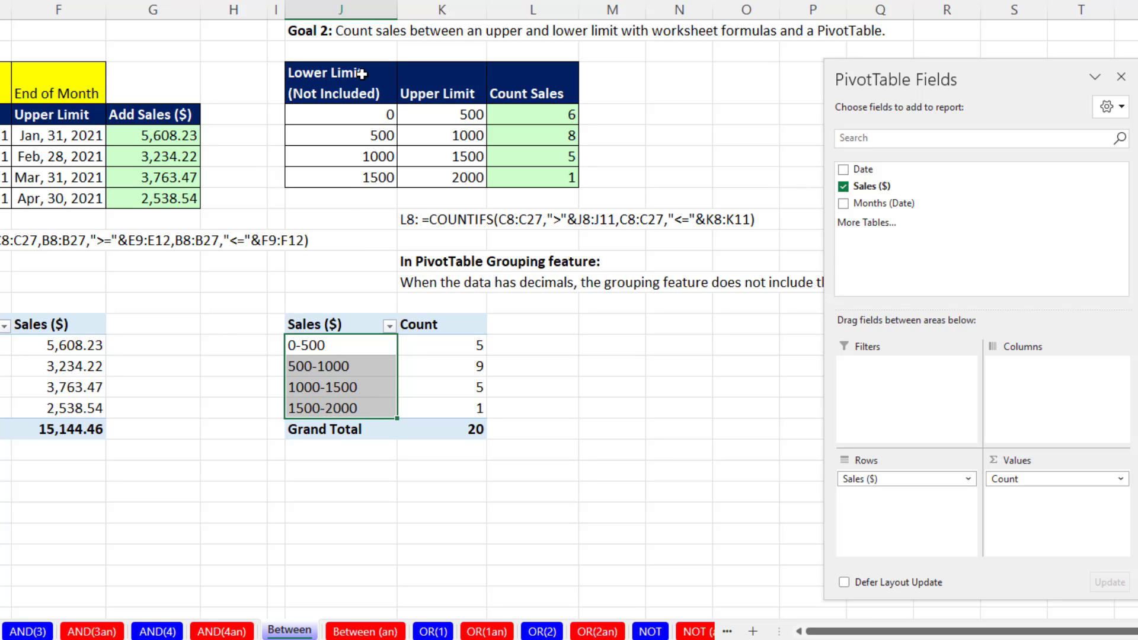
{"action": "left_click", "coordinate": [352, 324]}
{"action": "key", "text": "F2"}
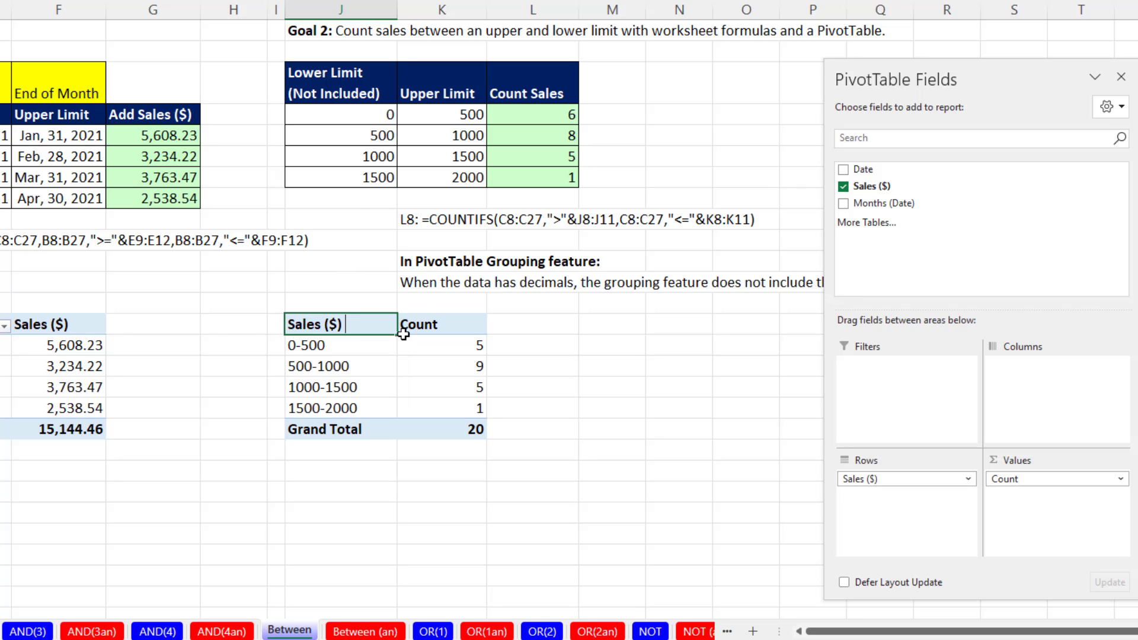
{"action": "type", "text": "- Upper Limit Not Included"}
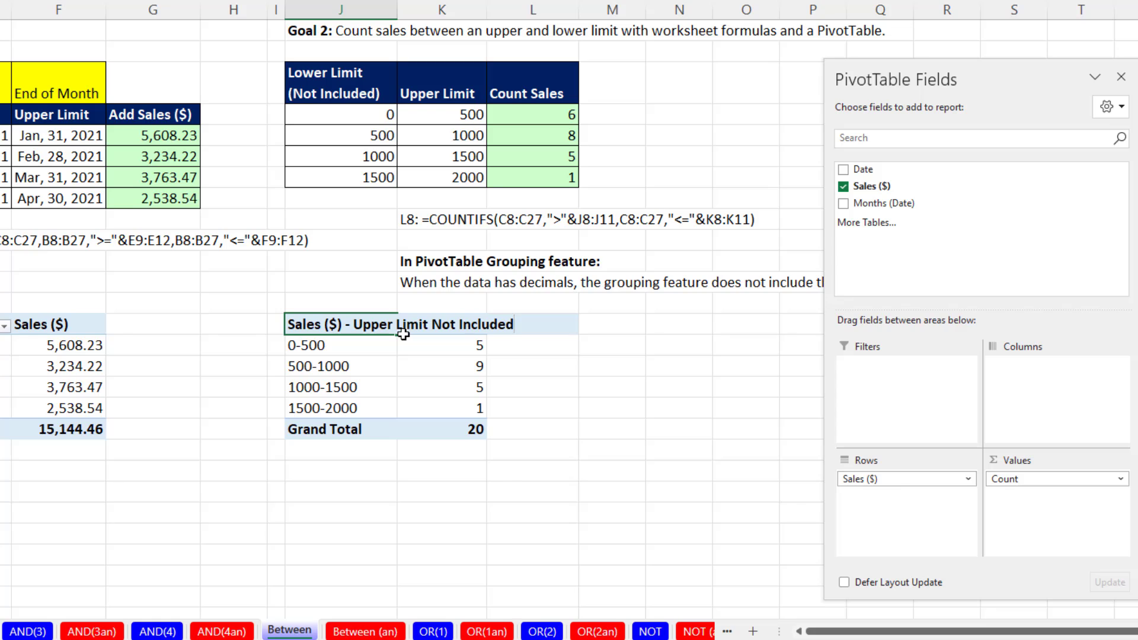
{"action": "key", "text": "Return"}
Widen column J and wrap the text of the PivotTable header in J18.
{"action": "left_click_drag", "start_coordinate": [396, 14], "coordinate": [396, 15]}
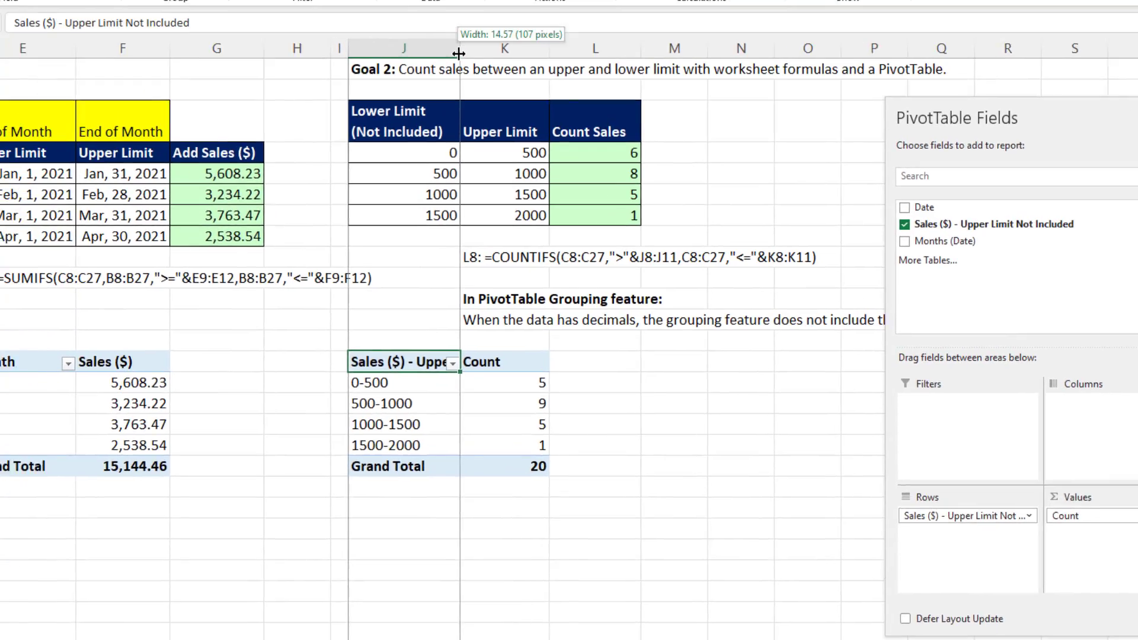
{"action": "left_click_drag", "start_coordinate": [458, 54], "coordinate": [486, 51]}
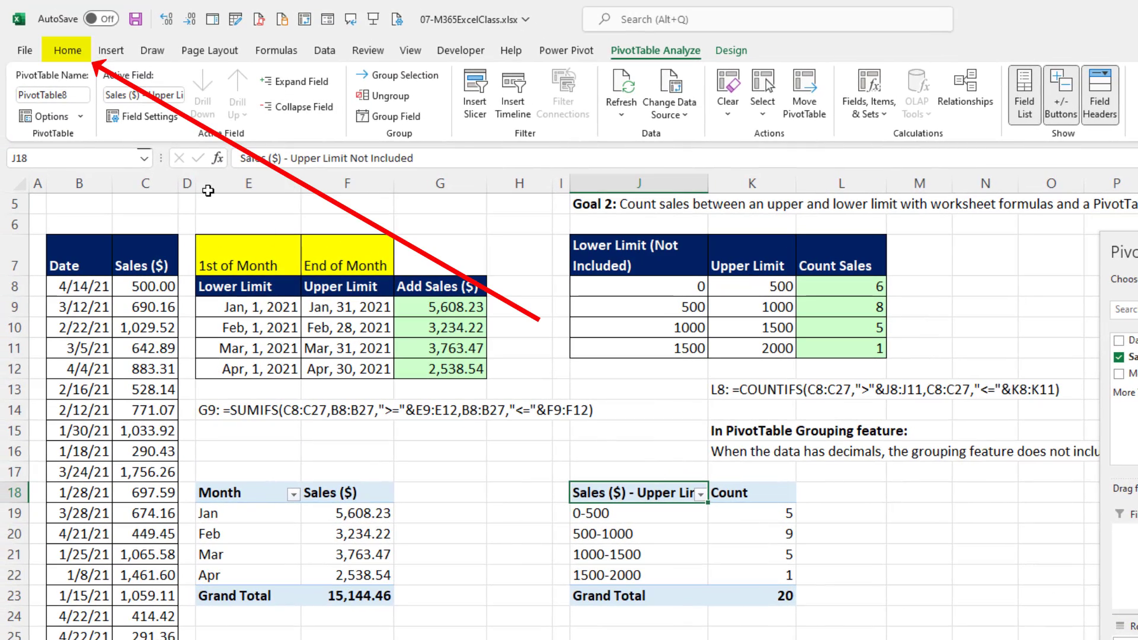
{"action": "left_click", "coordinate": [71, 52]}
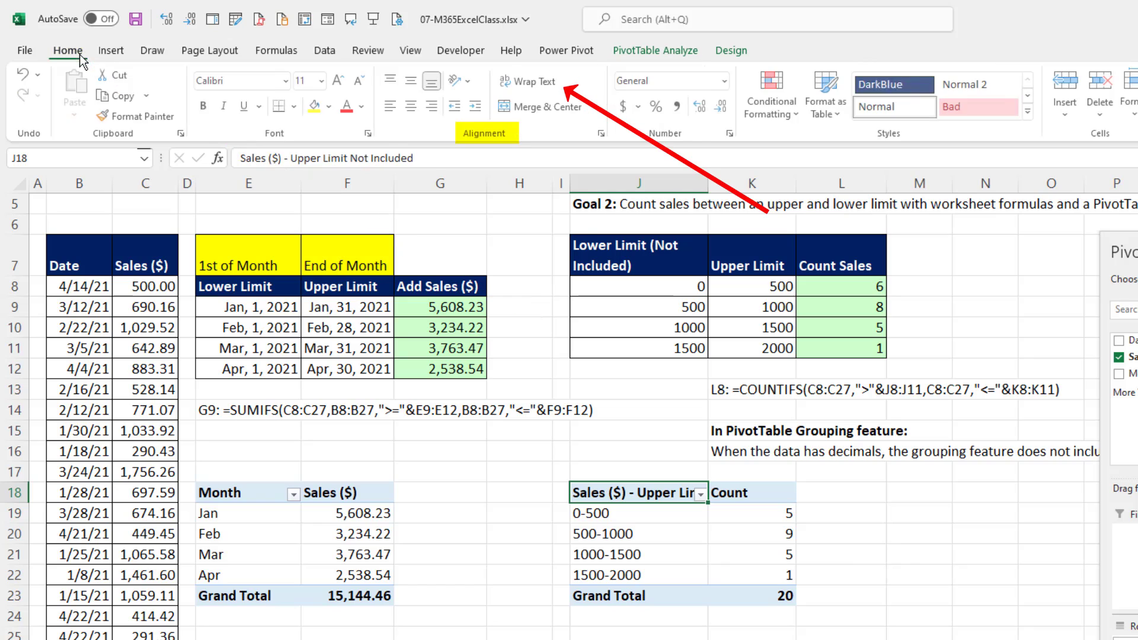
{"action": "left_click", "coordinate": [516, 86]}
Replace every "-" with " up to ", including the surrounding spaces, in the category labels J19:J22.
{"action": "left_click_drag", "start_coordinate": [639, 535], "coordinate": [648, 599]}
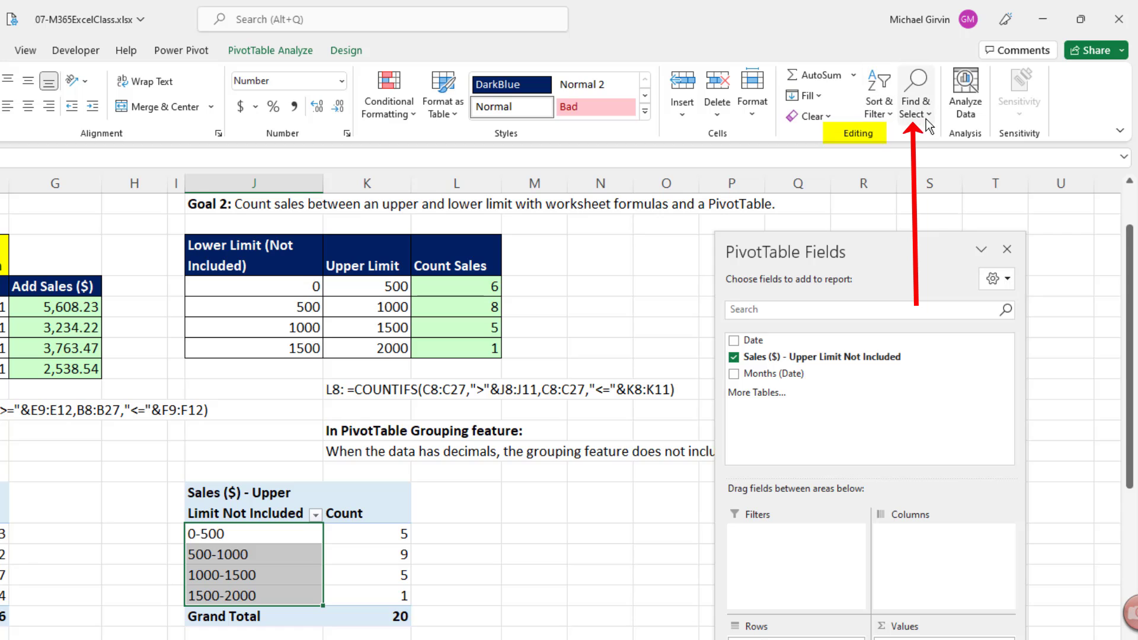
{"action": "left_click", "coordinate": [928, 118]}
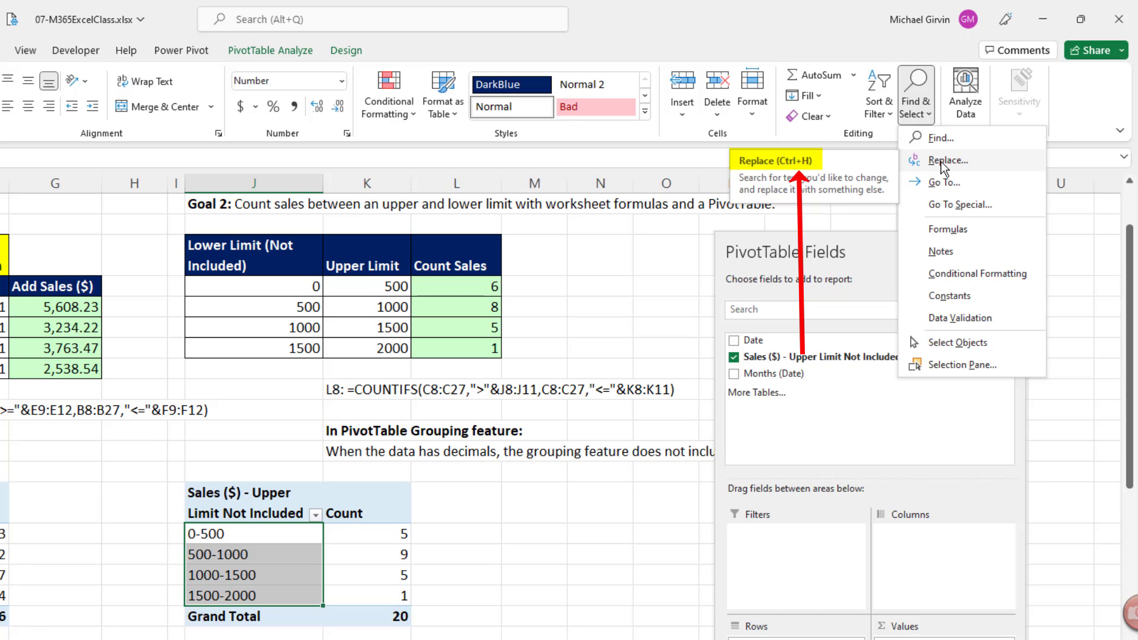
{"action": "key", "text": "Escape"}
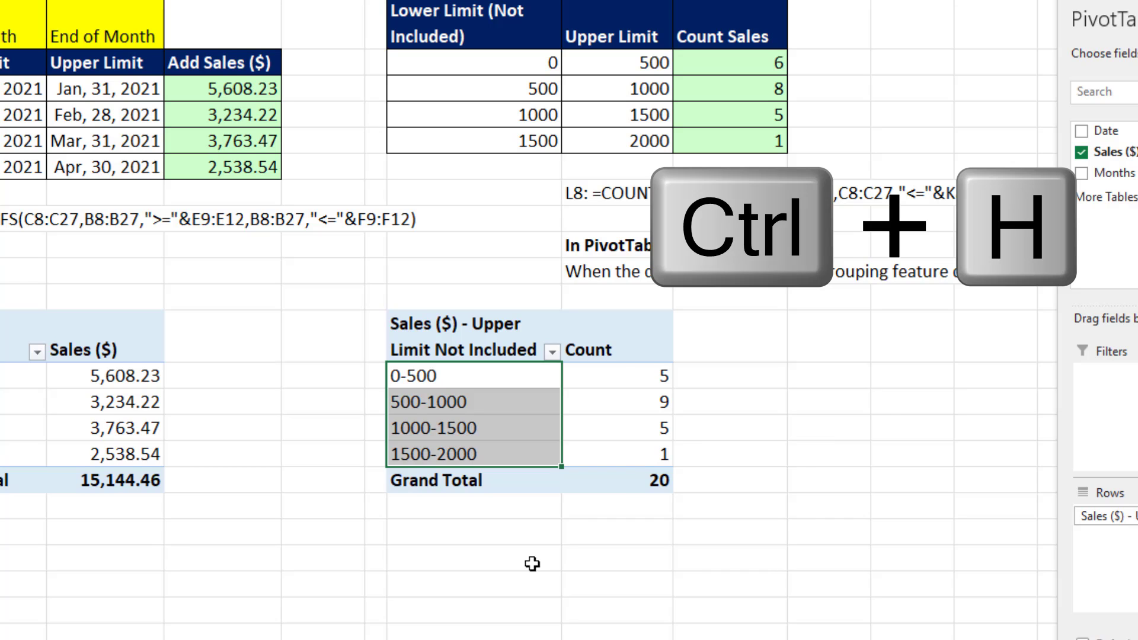
{"action": "key", "text": "ctrl+h"}
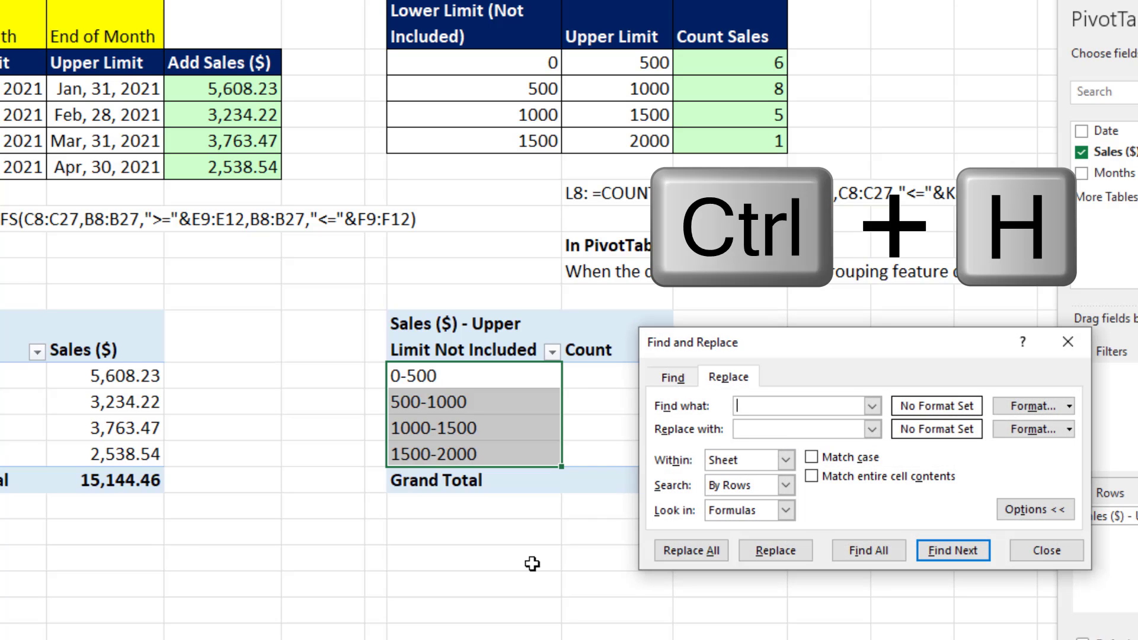
{"action": "left_click", "coordinate": [672, 381]}
{"action": "left_click", "coordinate": [728, 378]}
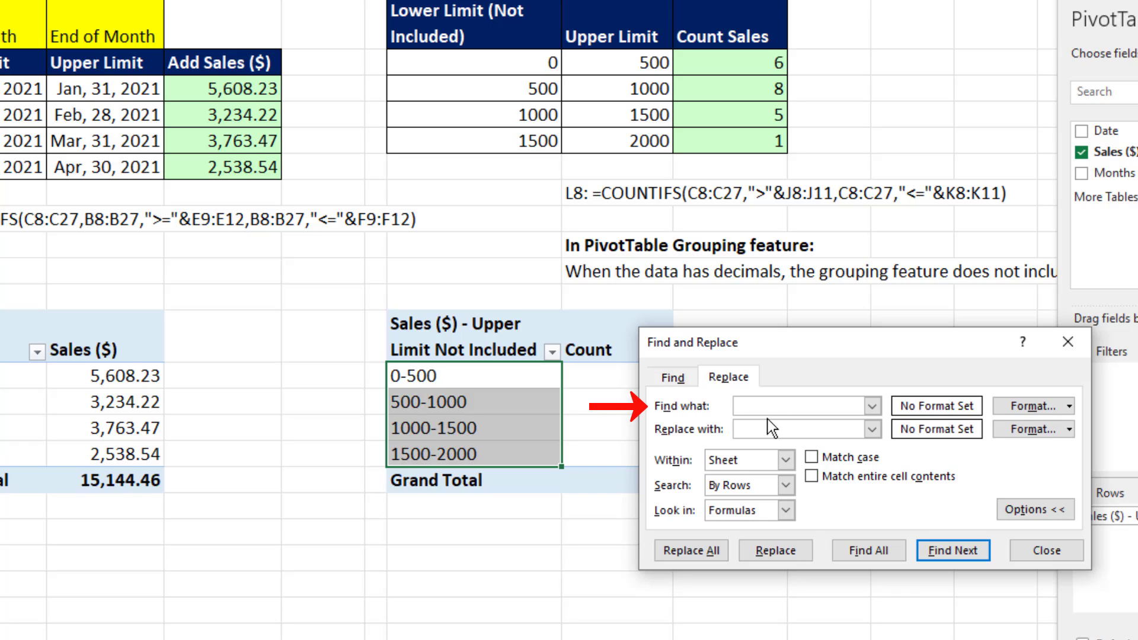
{"action": "type", "text": "-"}
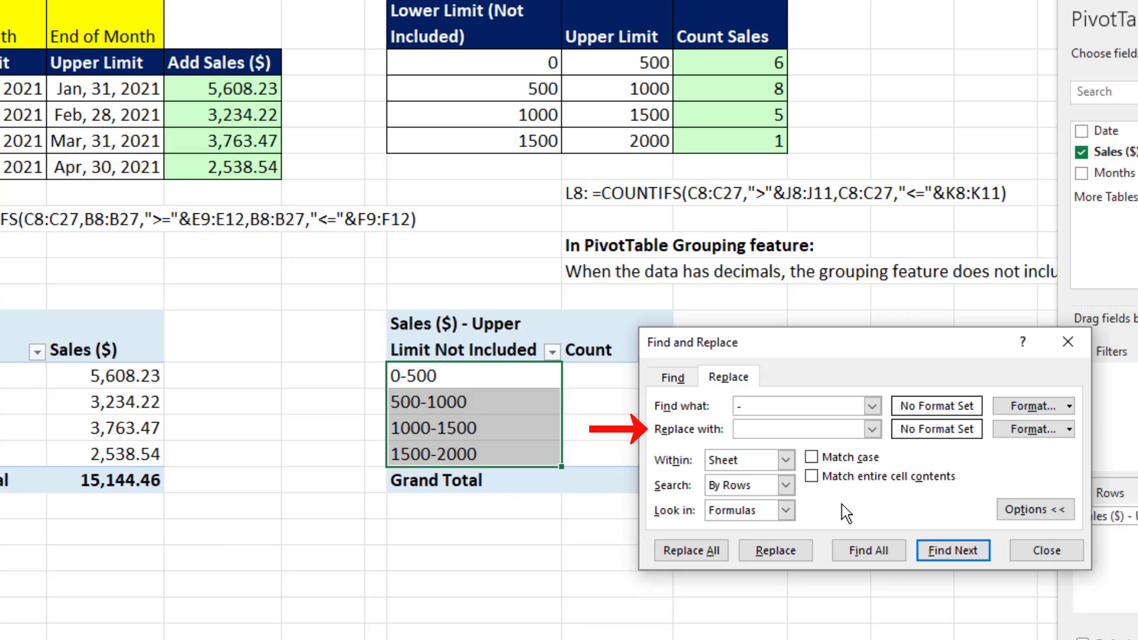
{"action": "type", "text": "up to"}
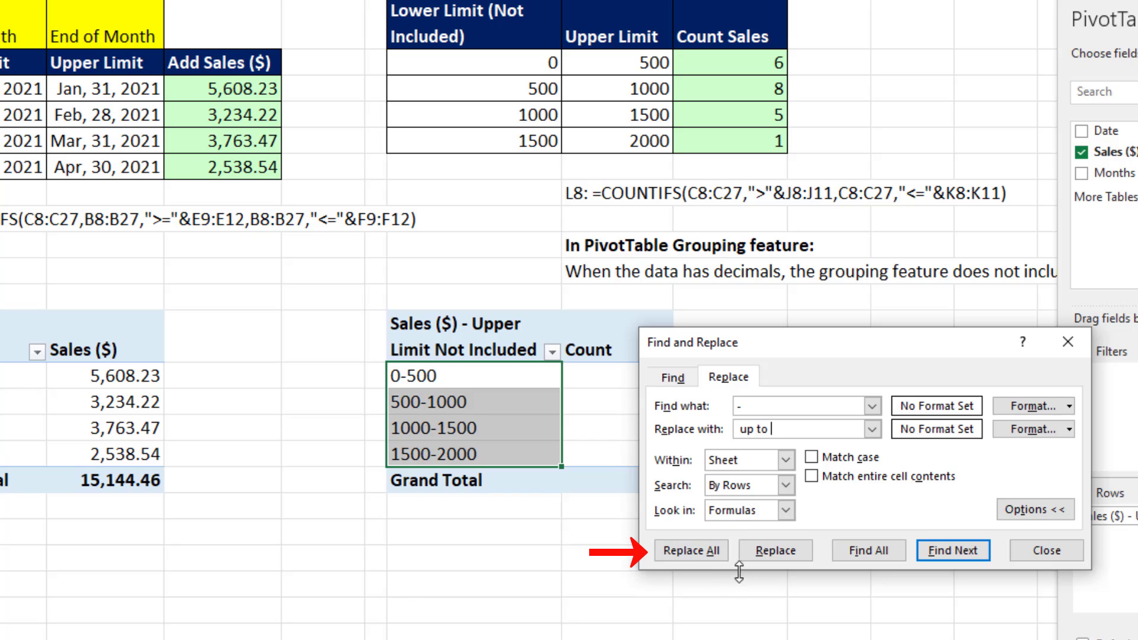
{"action": "left_click", "coordinate": [718, 555]}
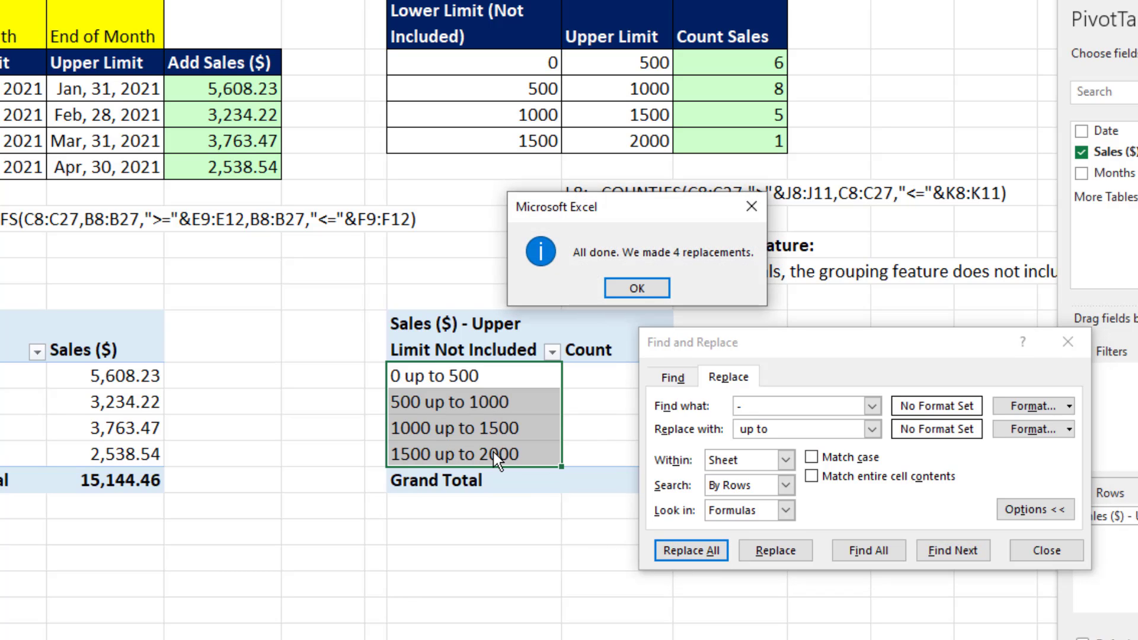
{"action": "left_click", "coordinate": [638, 292]}
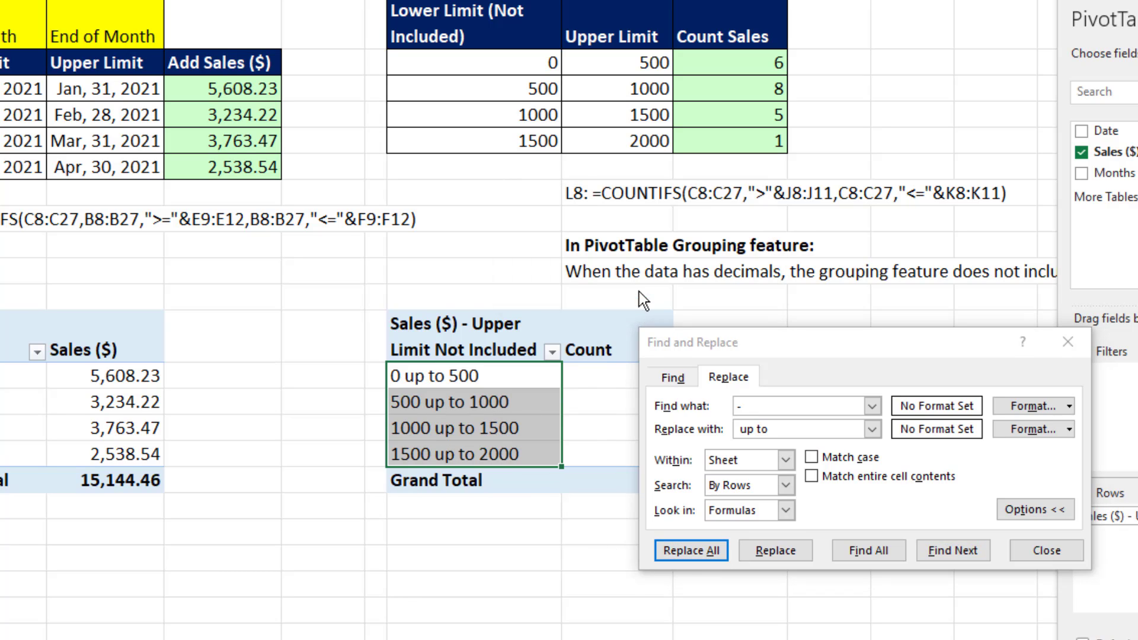
Close Find and Replace and review the PivotTable header in J18 together with the "up to" category labels below it.
{"action": "left_click", "coordinate": [1060, 550]}
{"action": "left_click", "coordinate": [707, 522]}
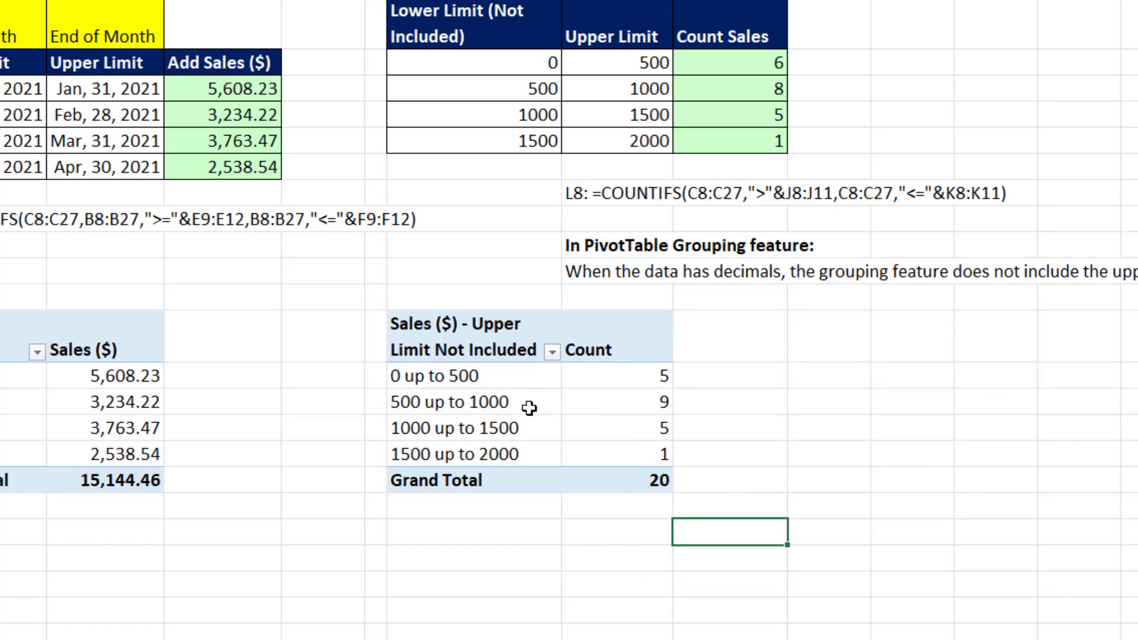
{"action": "left_click", "coordinate": [489, 377]}
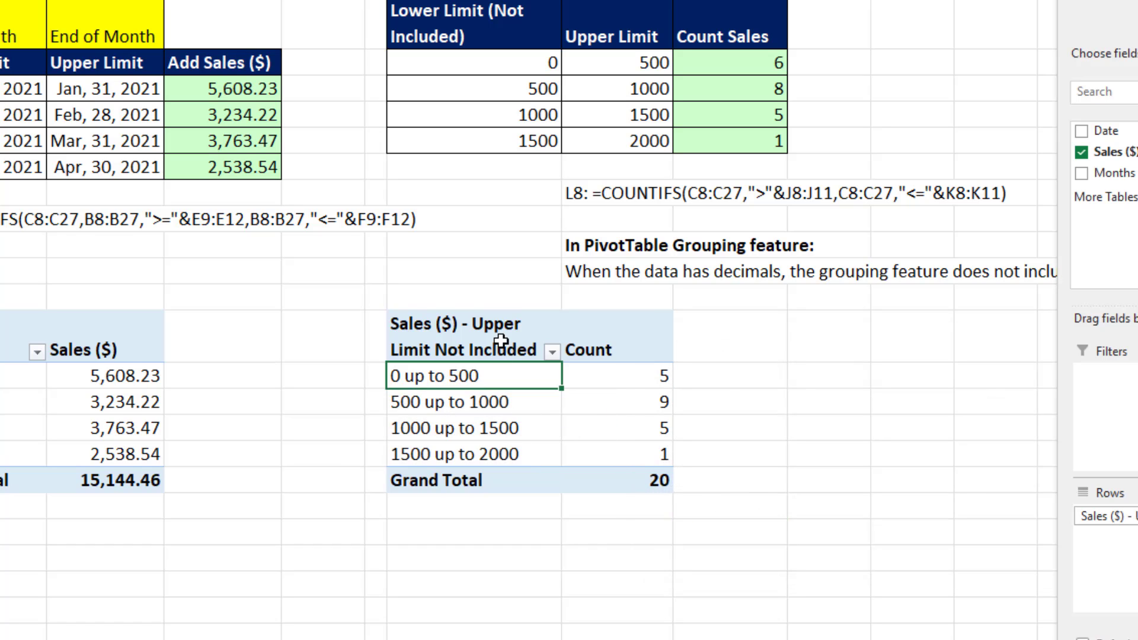
{"action": "left_click", "coordinate": [506, 341]}
{"action": "left_click", "coordinate": [542, 374]}
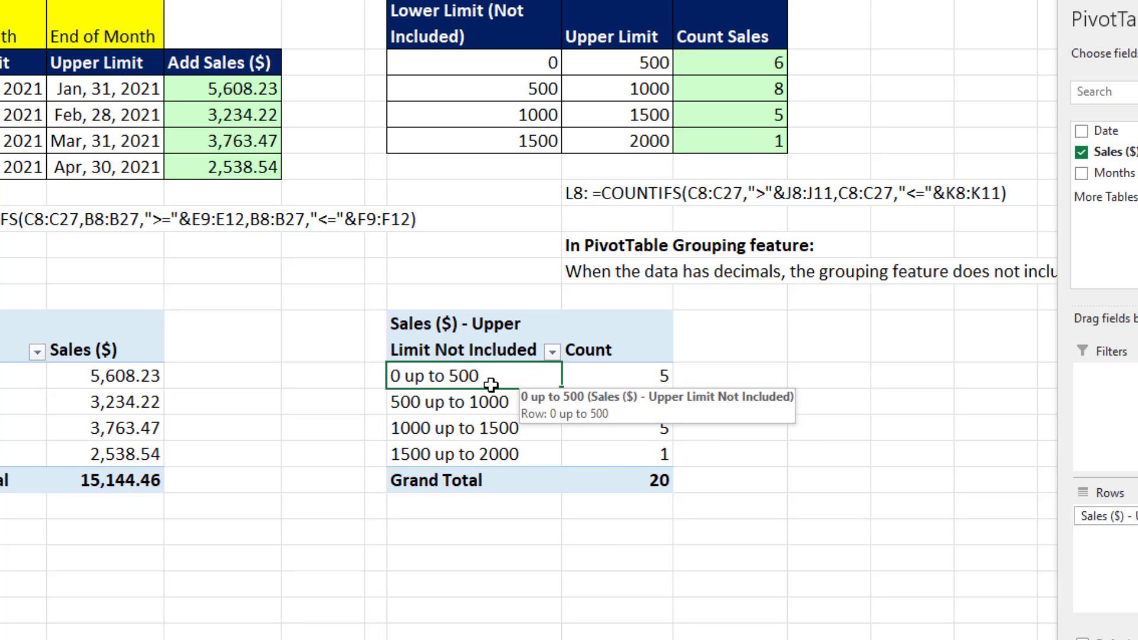
{"action": "left_click", "coordinate": [514, 407]}
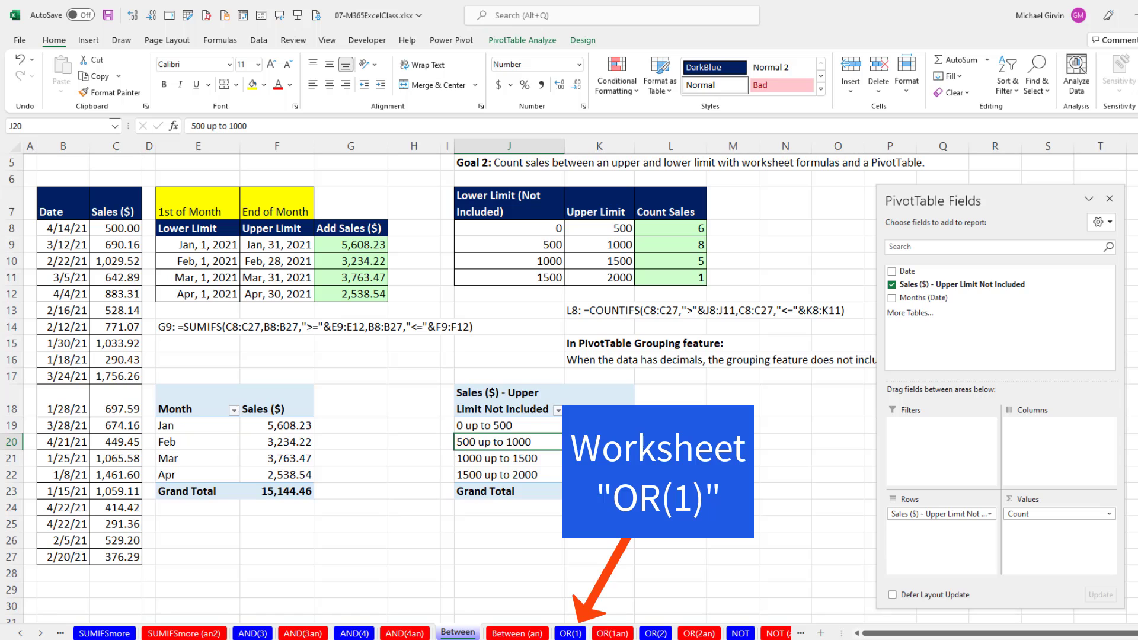
Switch to the OR(1) worksheet and read the two scholarship rules and the goals.
{"action": "left_click", "coordinate": [571, 632]}
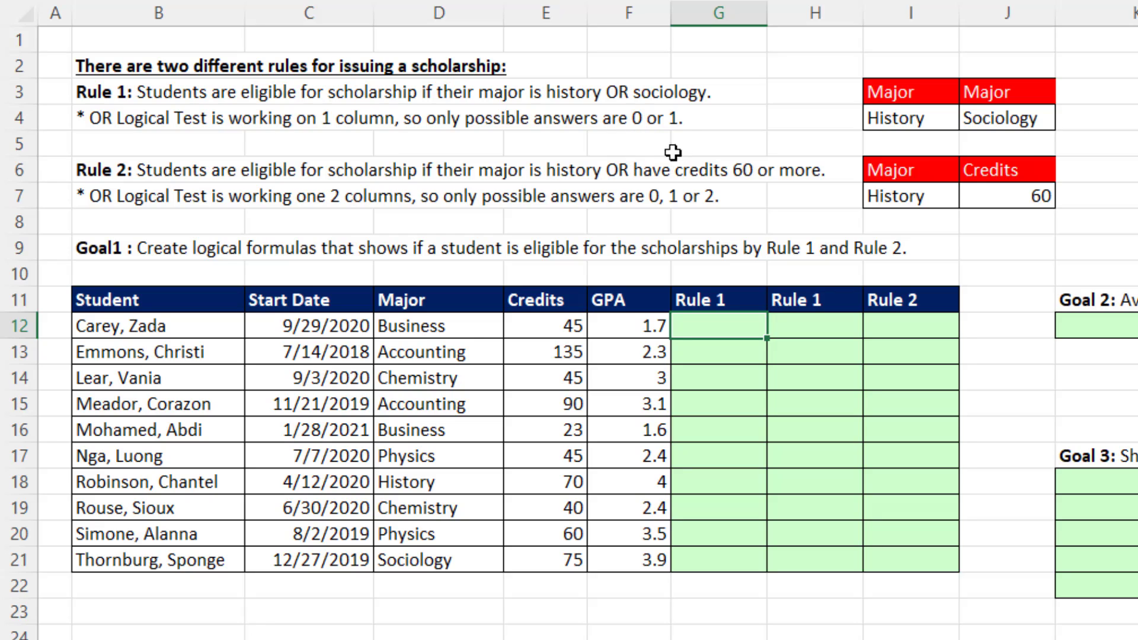
{"action": "left_click", "coordinate": [455, 333]}
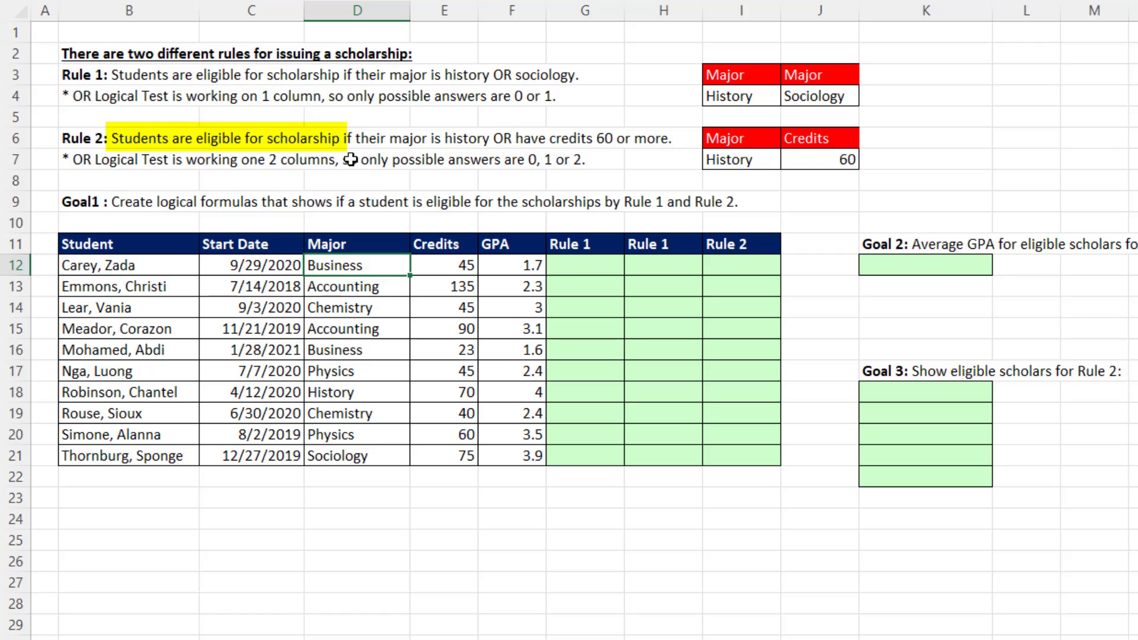
{"action": "left_click_drag", "start_coordinate": [351, 155], "coordinate": [413, 149]}
{"action": "left_click_drag", "start_coordinate": [474, 167], "coordinate": [529, 156]}
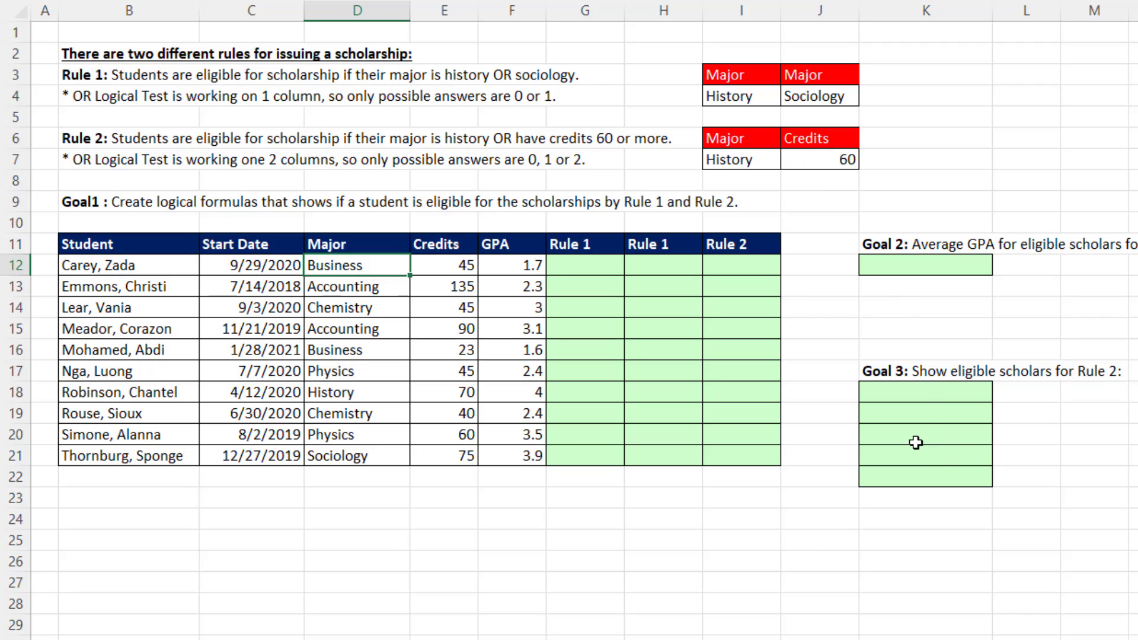
Start an OR formula in G12 whose first logical test is D12=$I$4, with the history criterion locked.
{"action": "left_click", "coordinate": [572, 271]}
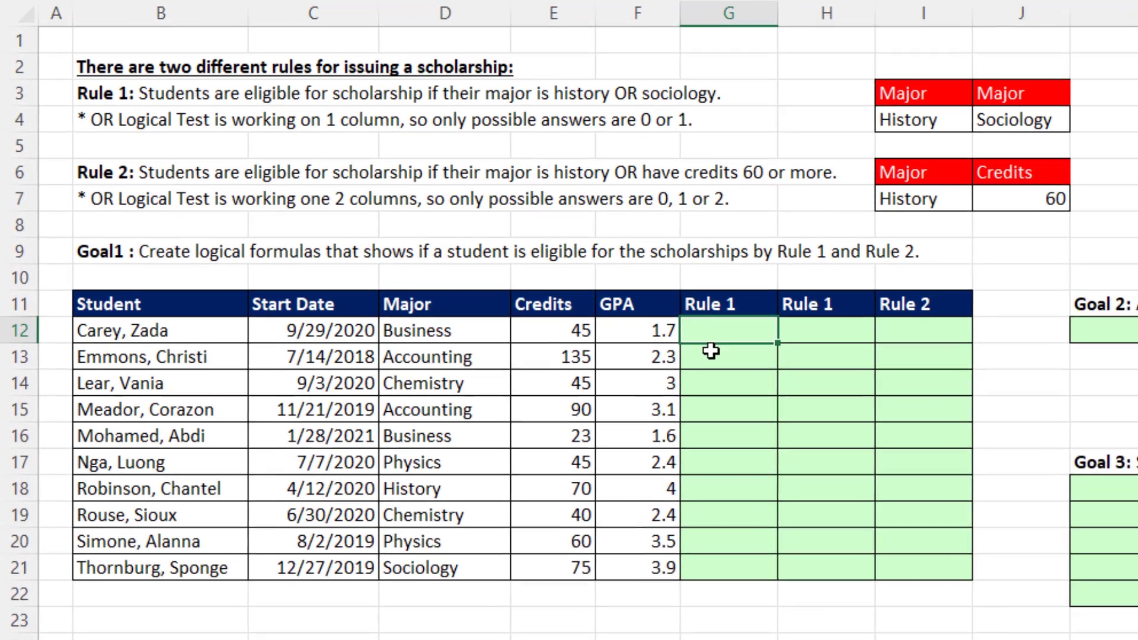
{"action": "type", "text": "=or"}
{"action": "key", "text": "Tab"}
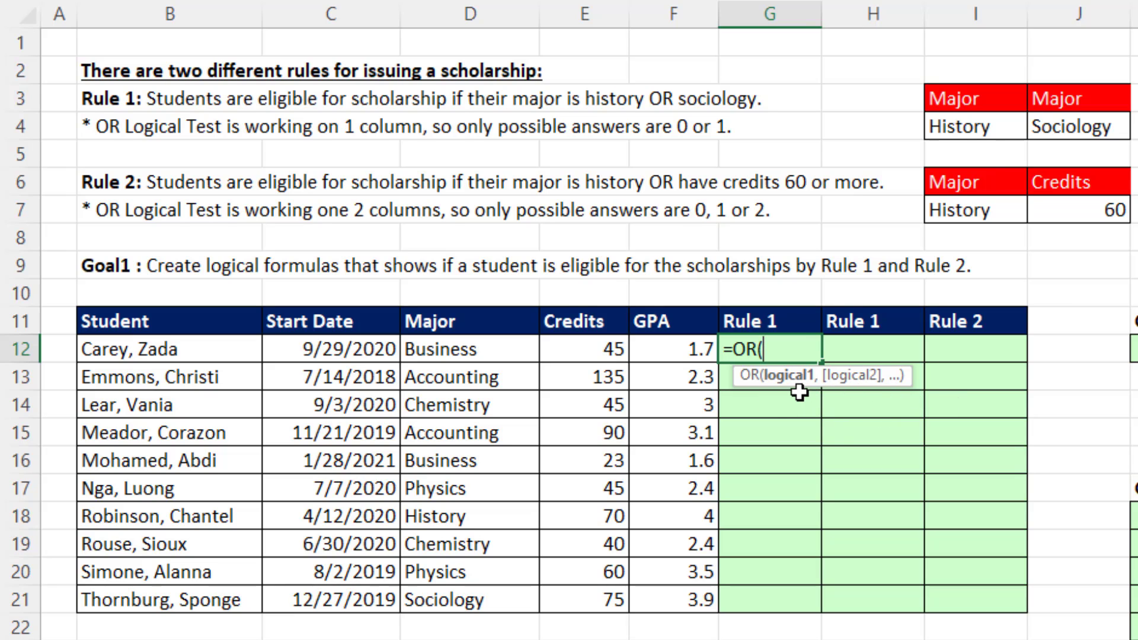
{"action": "left_click", "coordinate": [516, 349]}
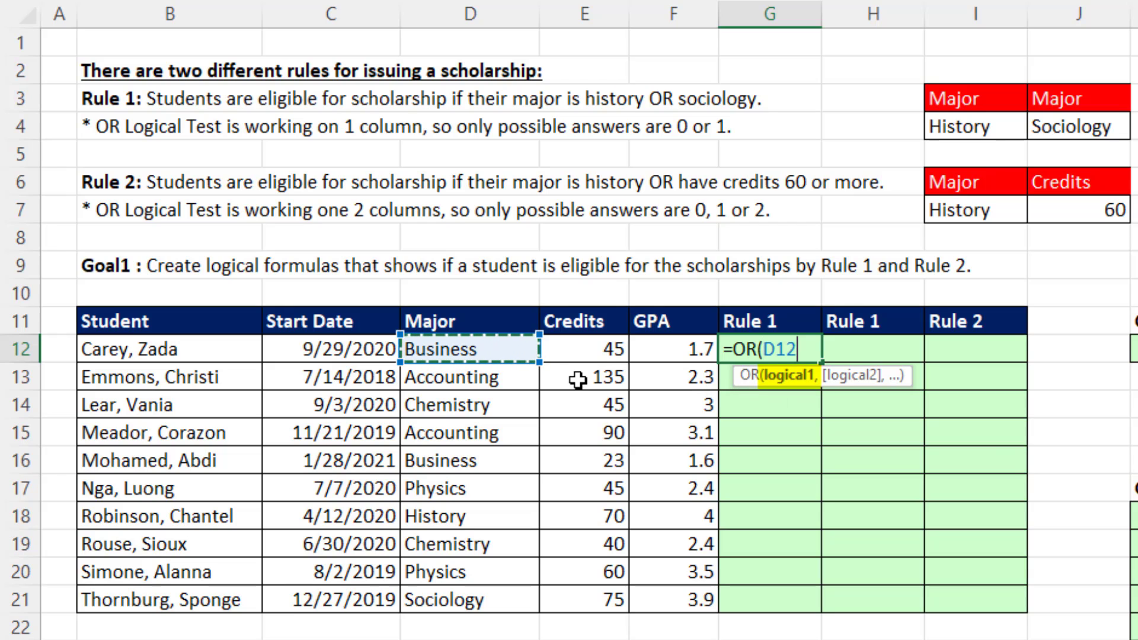
{"action": "type", "text": "="}
{"action": "left_click", "coordinate": [979, 125]}
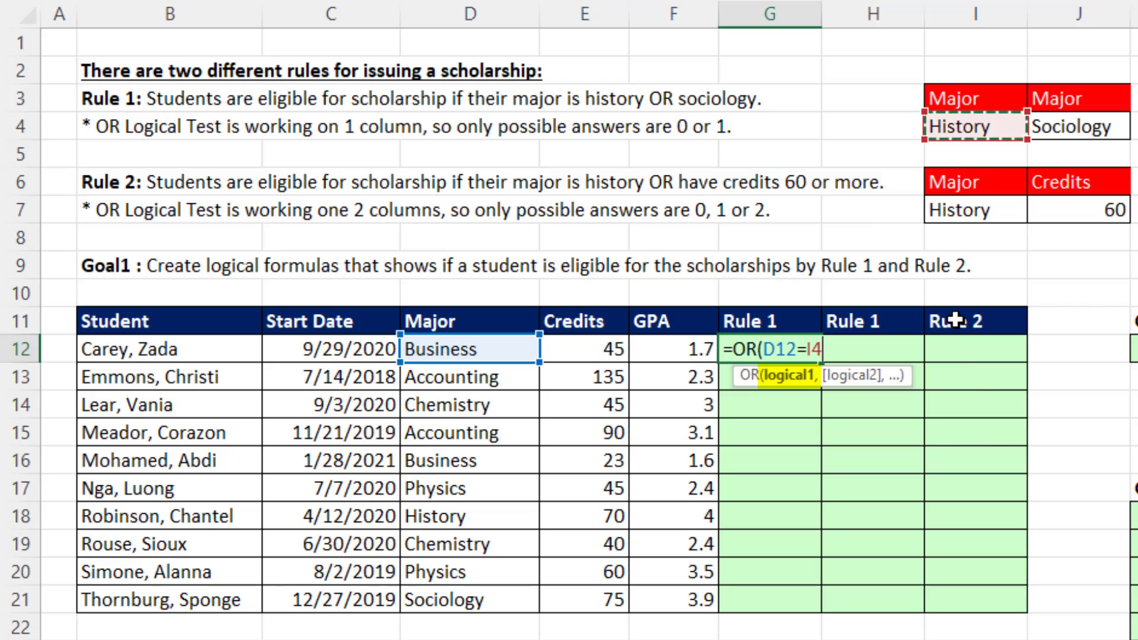
{"action": "key", "text": "F4"}
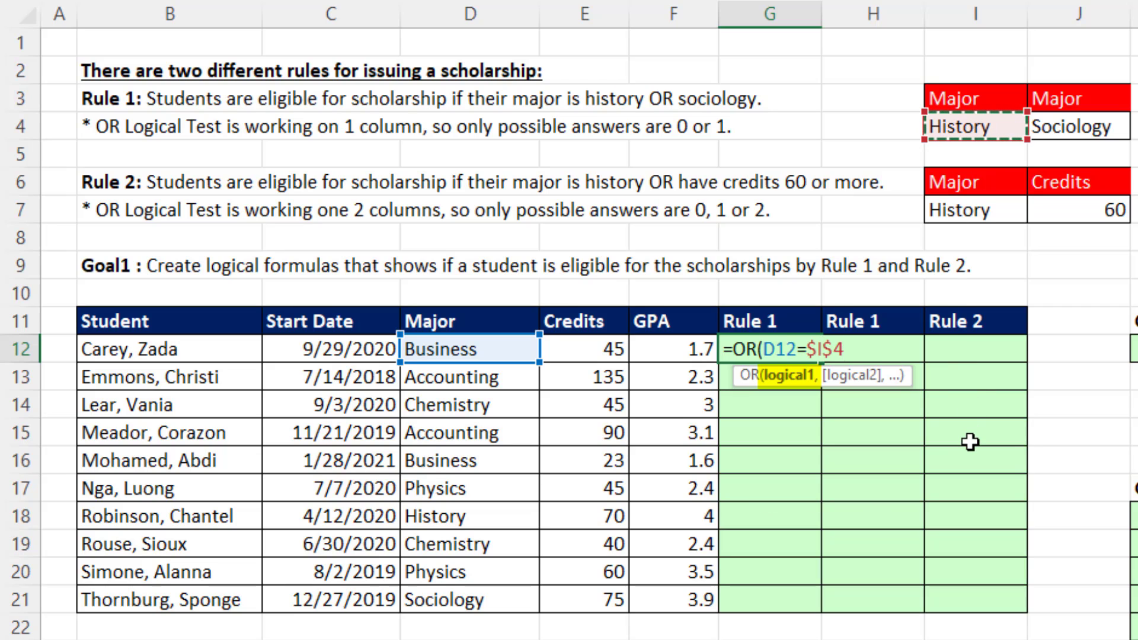
{"action": "type", "text": ","}
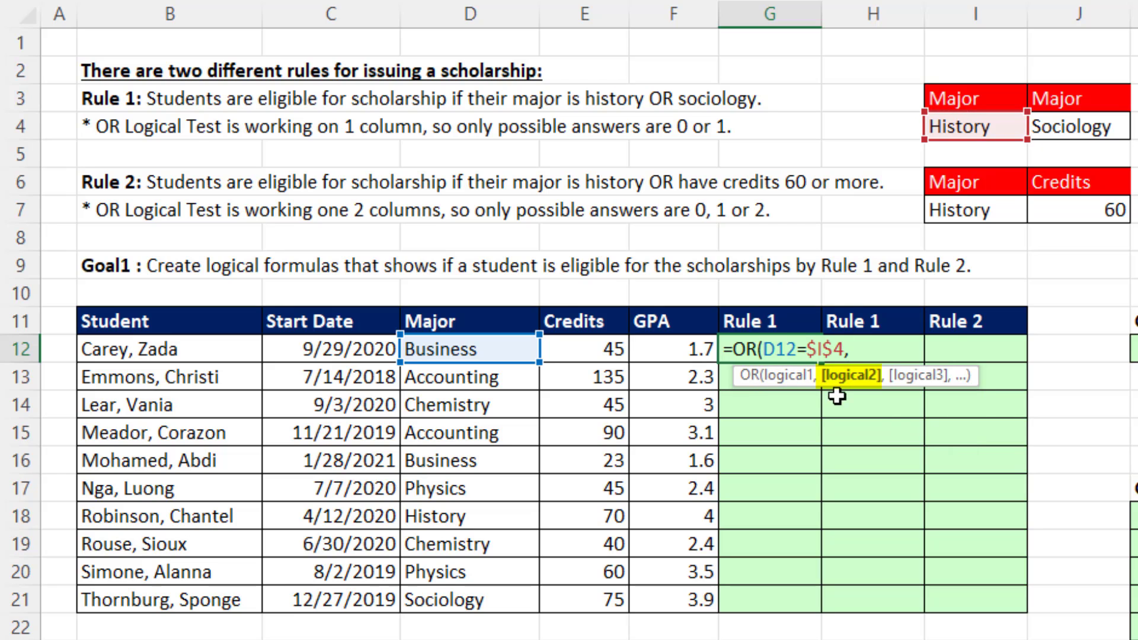
Complete the G12 formula with the second test D12=$J$4, enter it and copy it down through G21.
{"action": "left_click", "coordinate": [498, 352]}
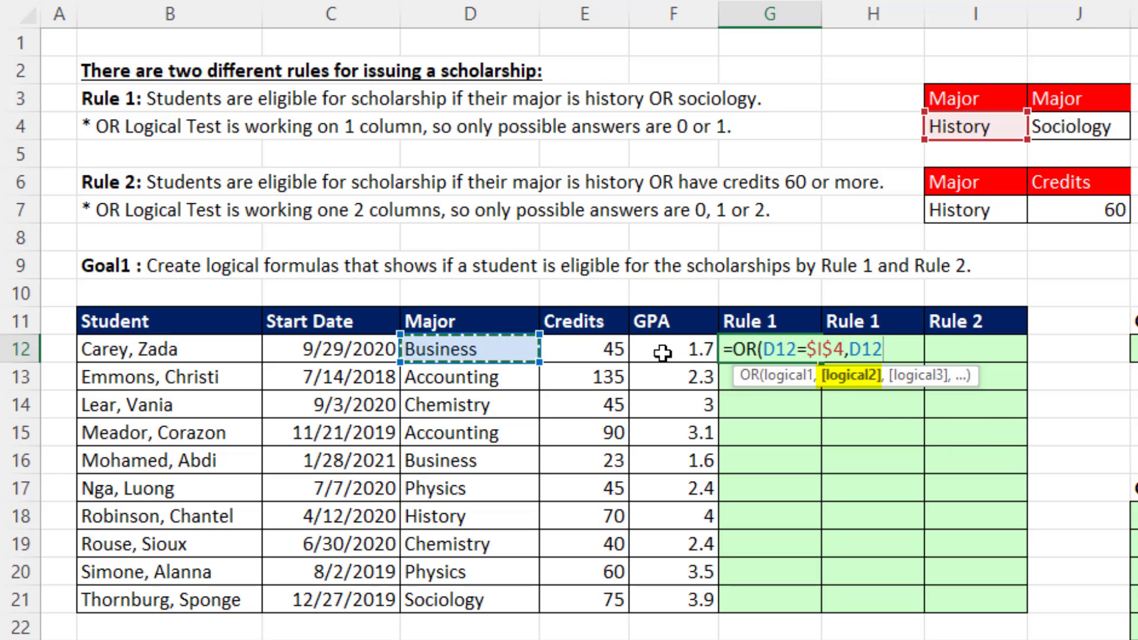
{"action": "type", "text": "="}
{"action": "left_click", "coordinate": [1067, 126]}
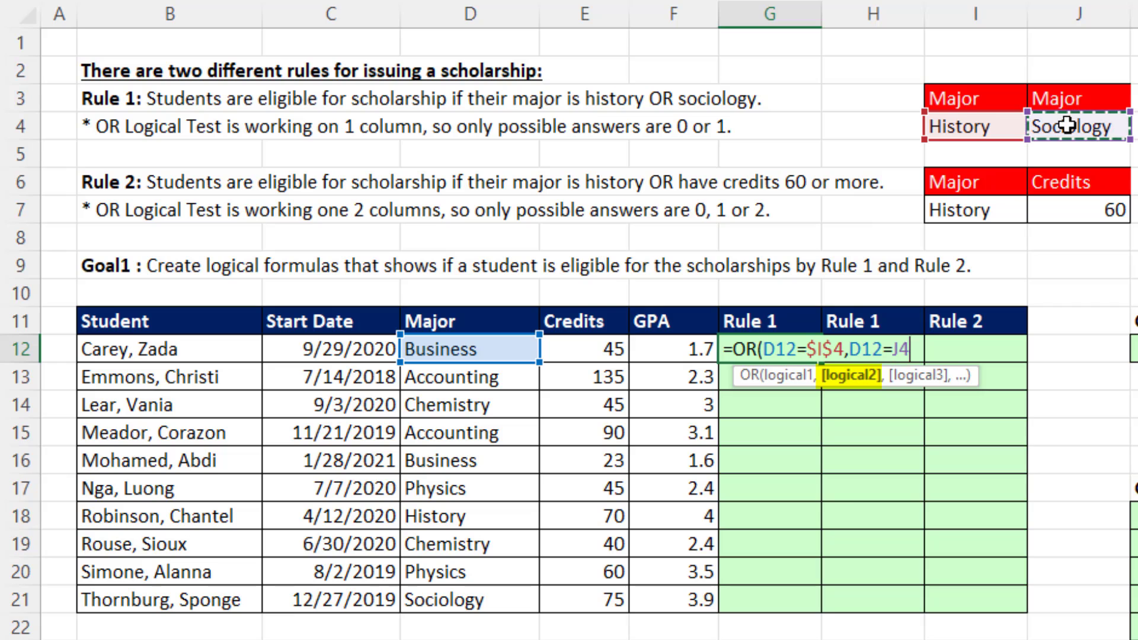
{"action": "key", "text": "F4"}
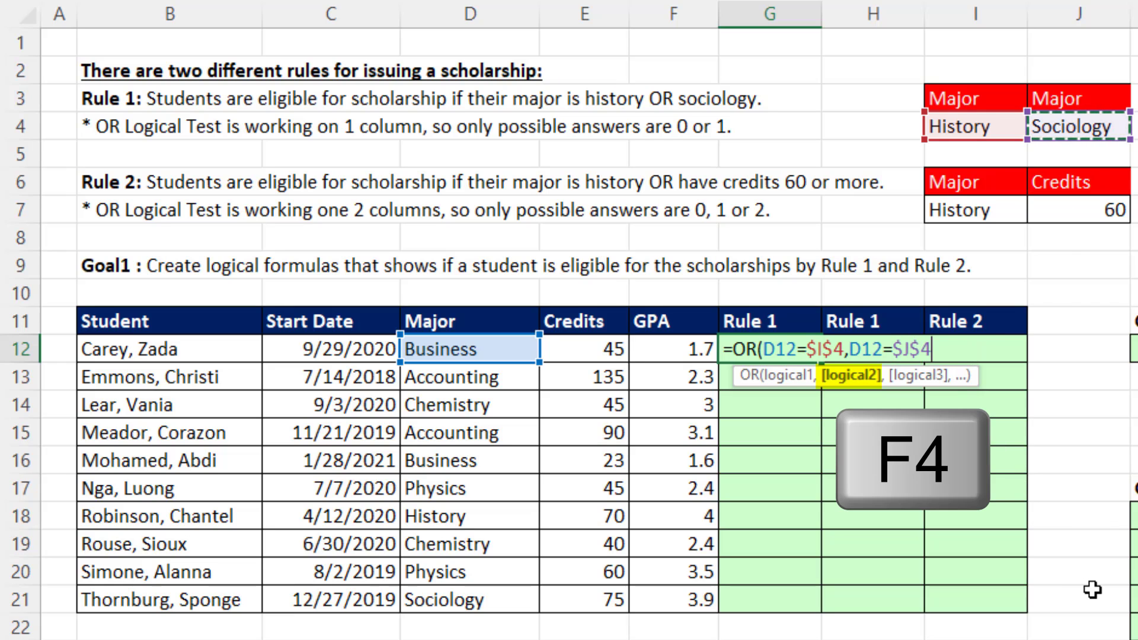
{"action": "type", "text": ")"}
{"action": "key", "text": "ctrl+Return"}
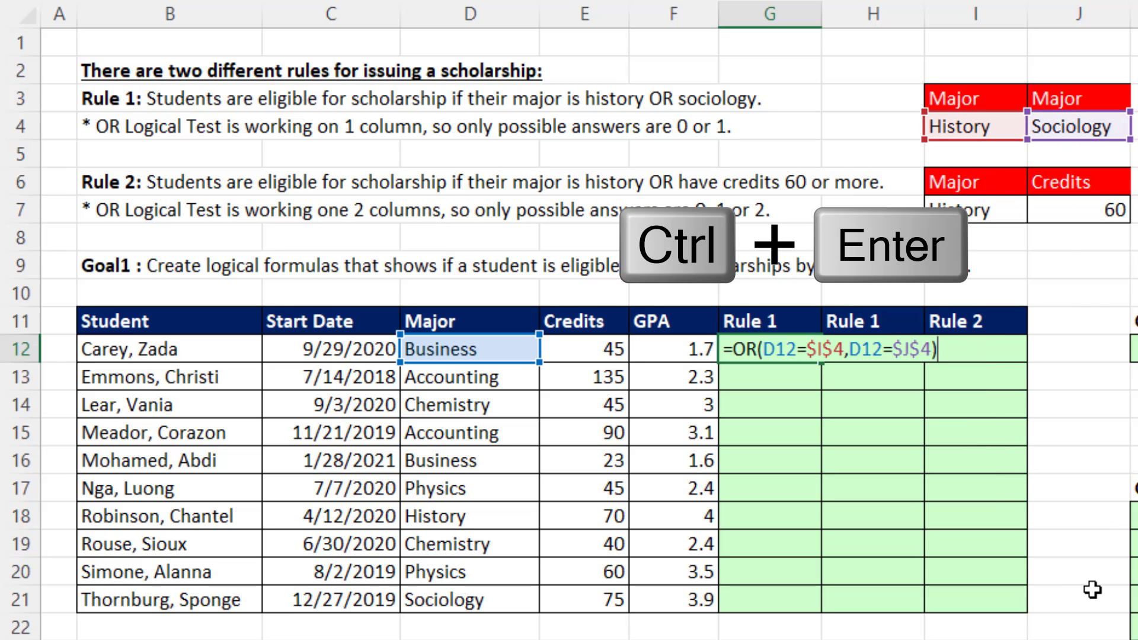
{"action": "double_click", "coordinate": [821, 364]}
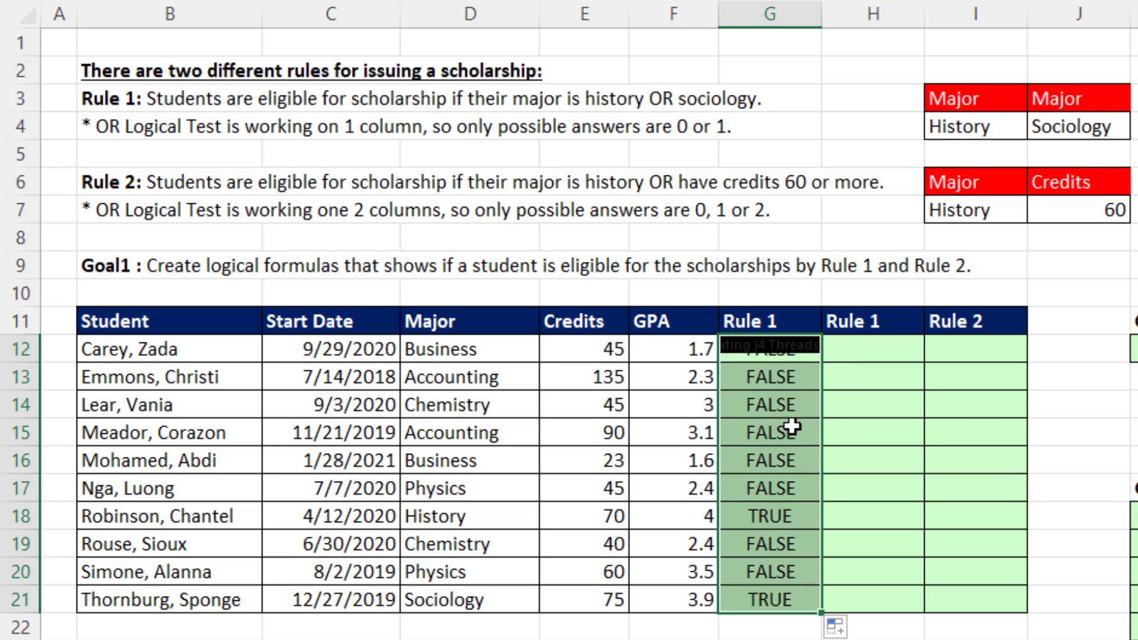
{"action": "scroll", "coordinate": [785, 426], "scroll_direction": "down", "scroll_amount": 6}
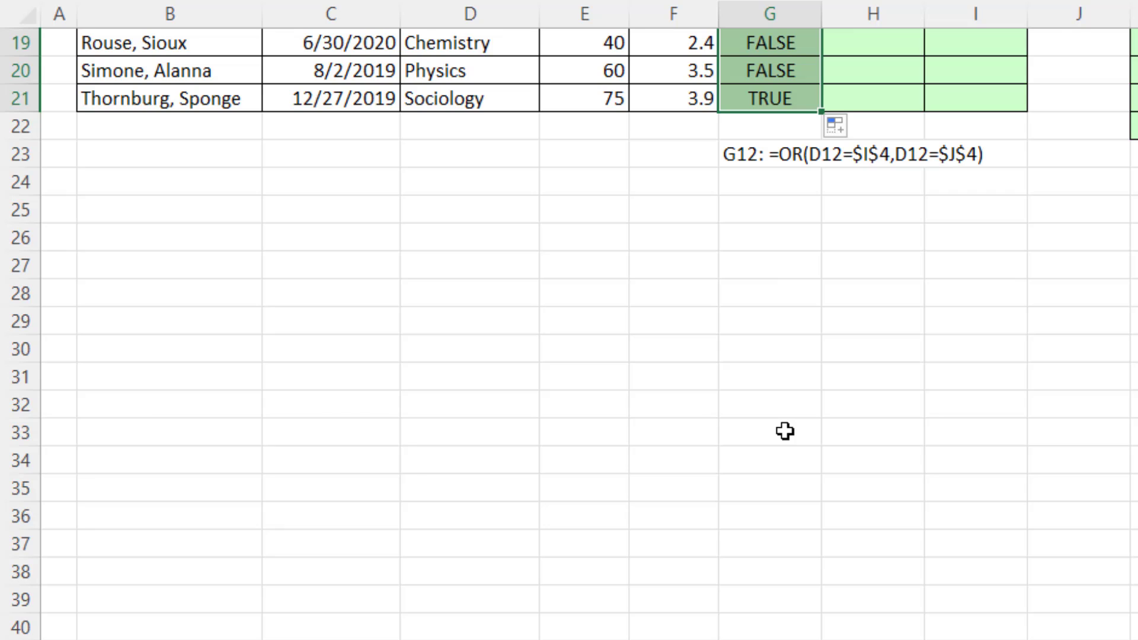
{"action": "scroll", "coordinate": [785, 433], "scroll_direction": "up", "scroll_amount": 6}
{"action": "scroll", "coordinate": [789, 445], "scroll_direction": "down", "scroll_amount": 1}
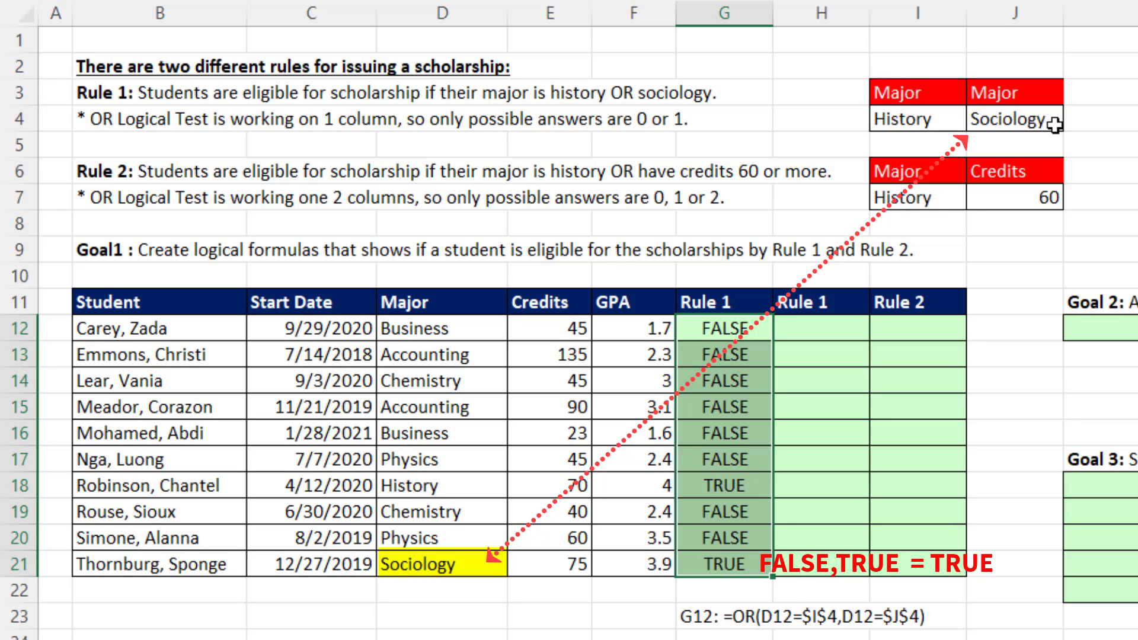
Enter the spilled Rule 1 array formula =(D12:D21=I4)+(D12:D21=J4) in H12.
{"action": "left_click", "coordinate": [815, 330]}
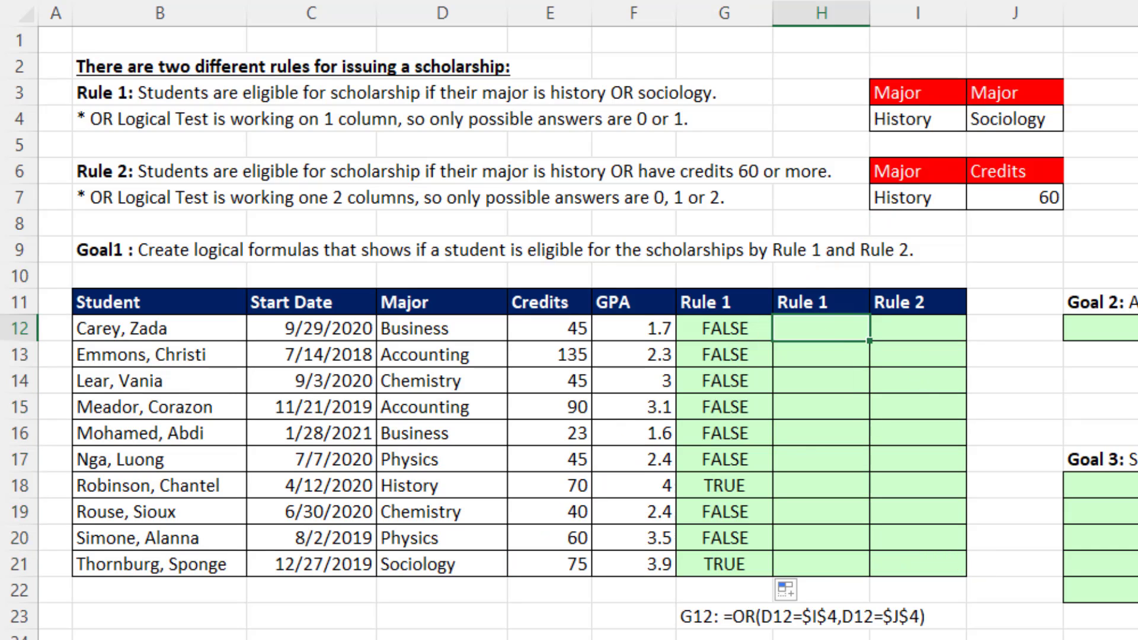
{"action": "type", "text": "=("}
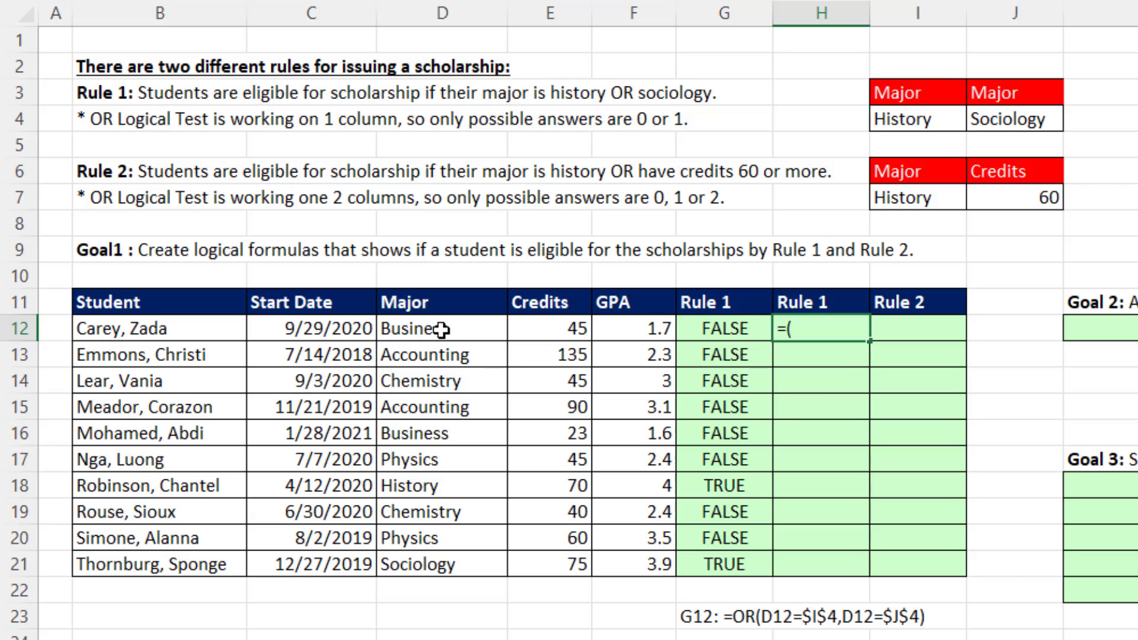
{"action": "left_click_drag", "start_coordinate": [442, 329], "coordinate": [416, 568]}
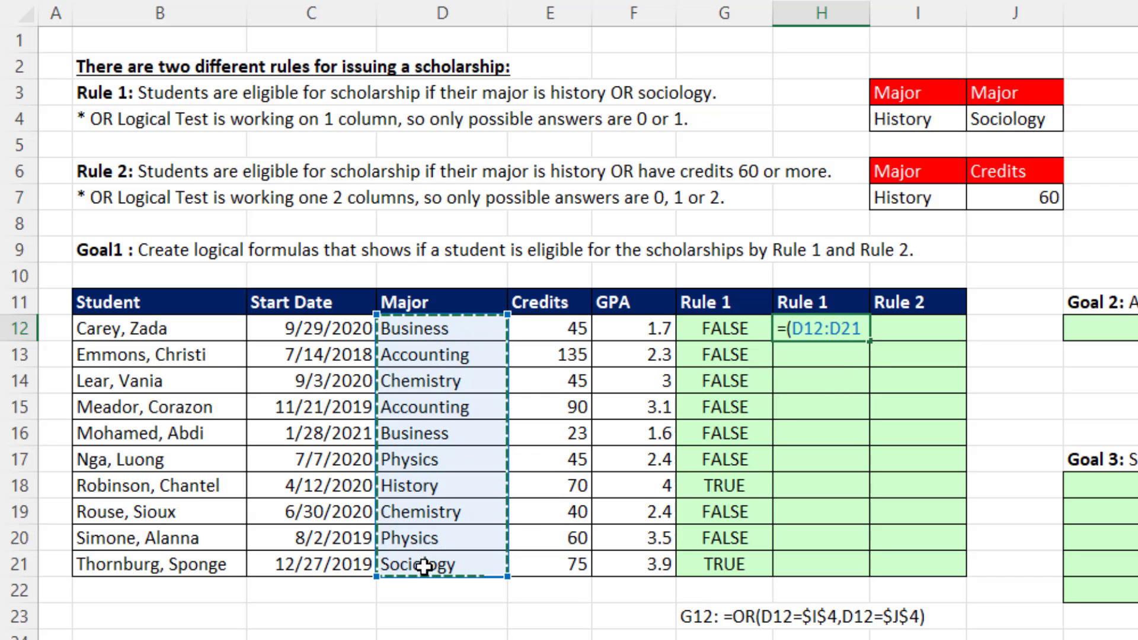
{"action": "type", "text": "="}
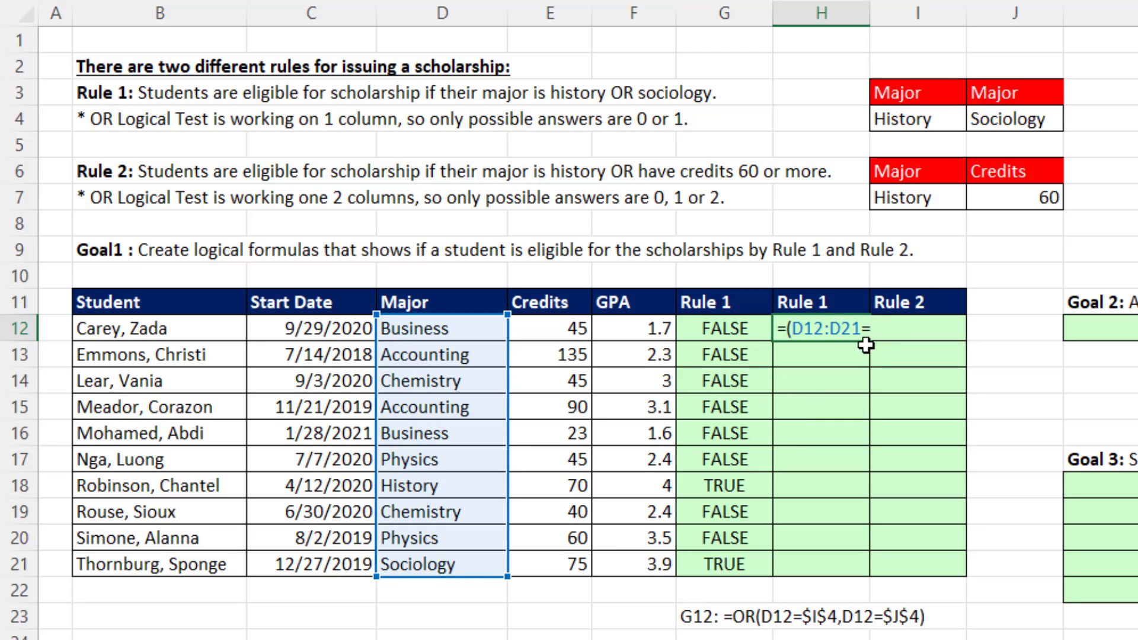
{"action": "left_click", "coordinate": [922, 119]}
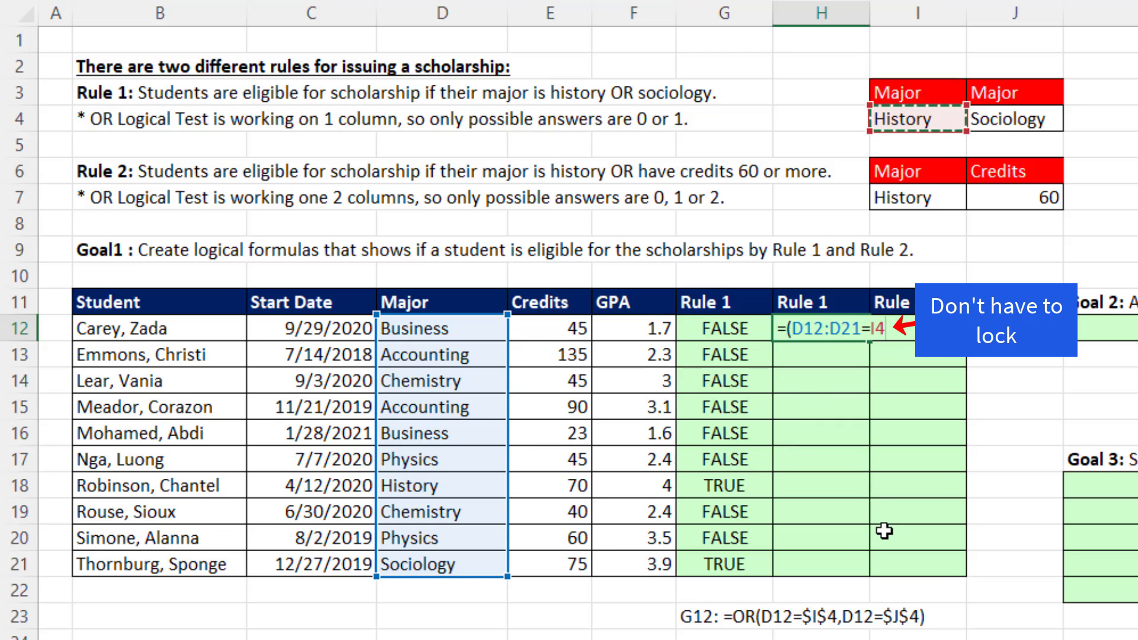
{"action": "type", "text": ")+("}
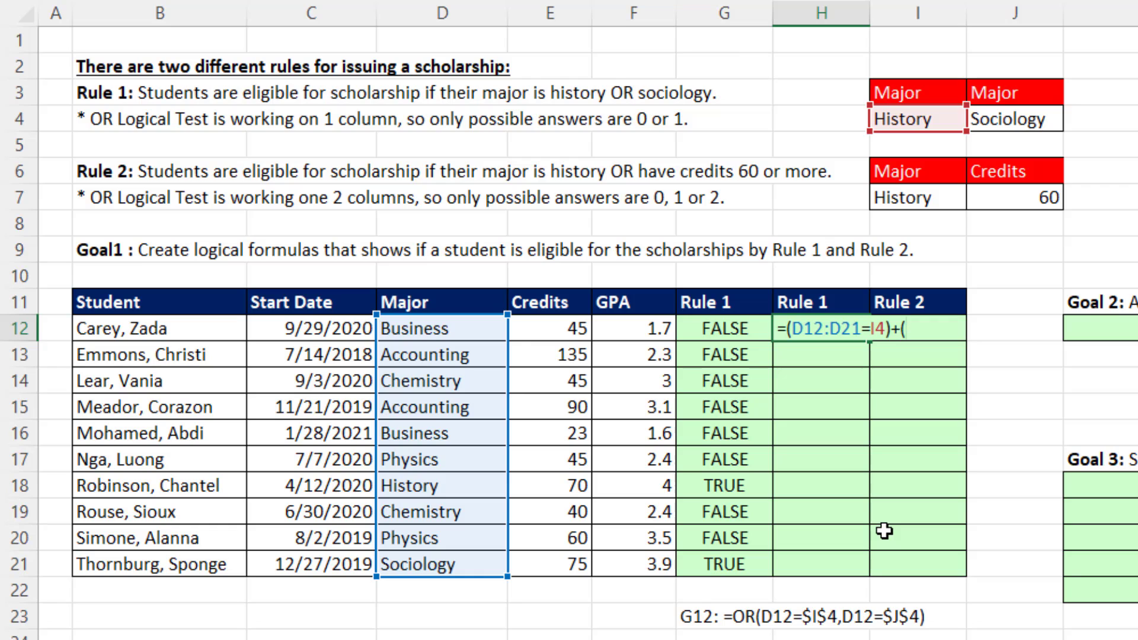
{"action": "left_click_drag", "start_coordinate": [447, 330], "coordinate": [447, 563]}
{"action": "type", "text": "="}
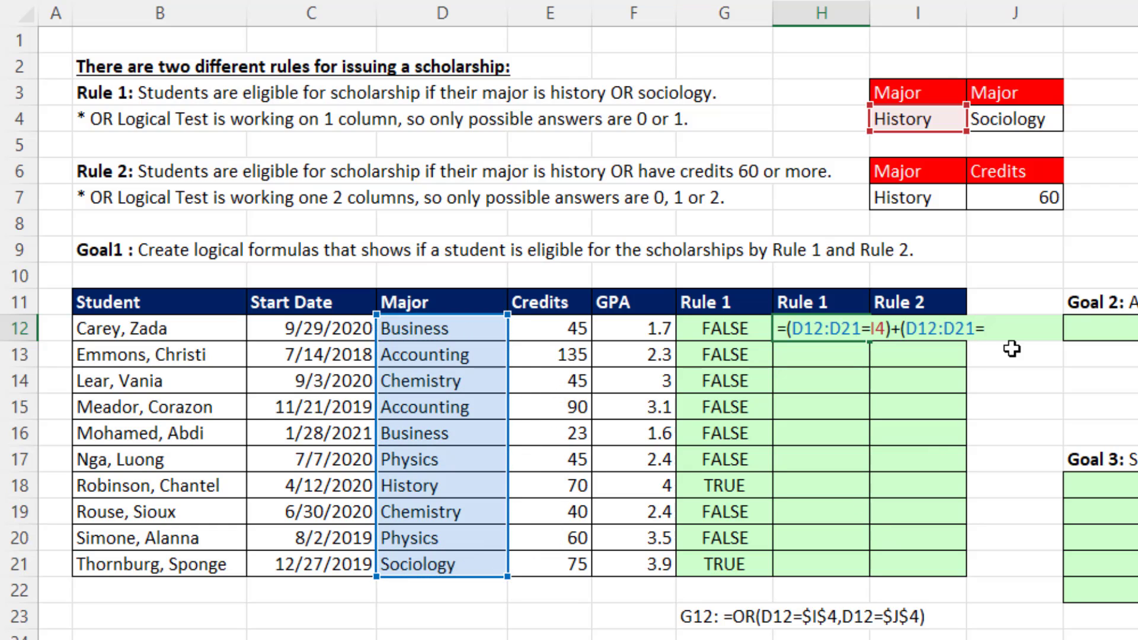
{"action": "left_click", "coordinate": [1054, 121]}
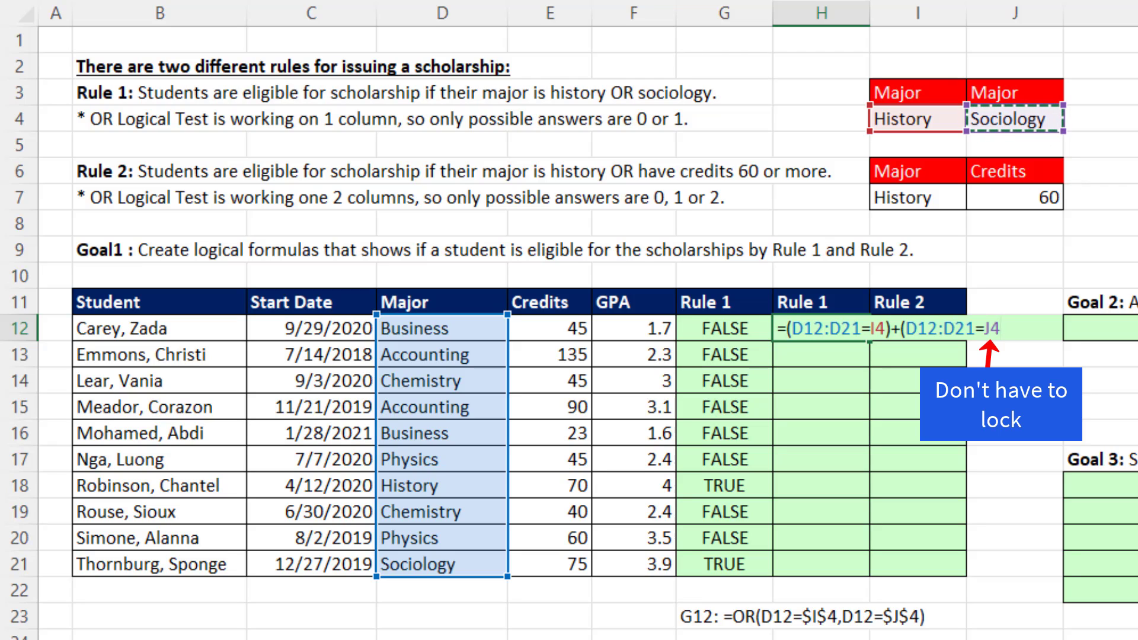
{"action": "type", "text": ")"}
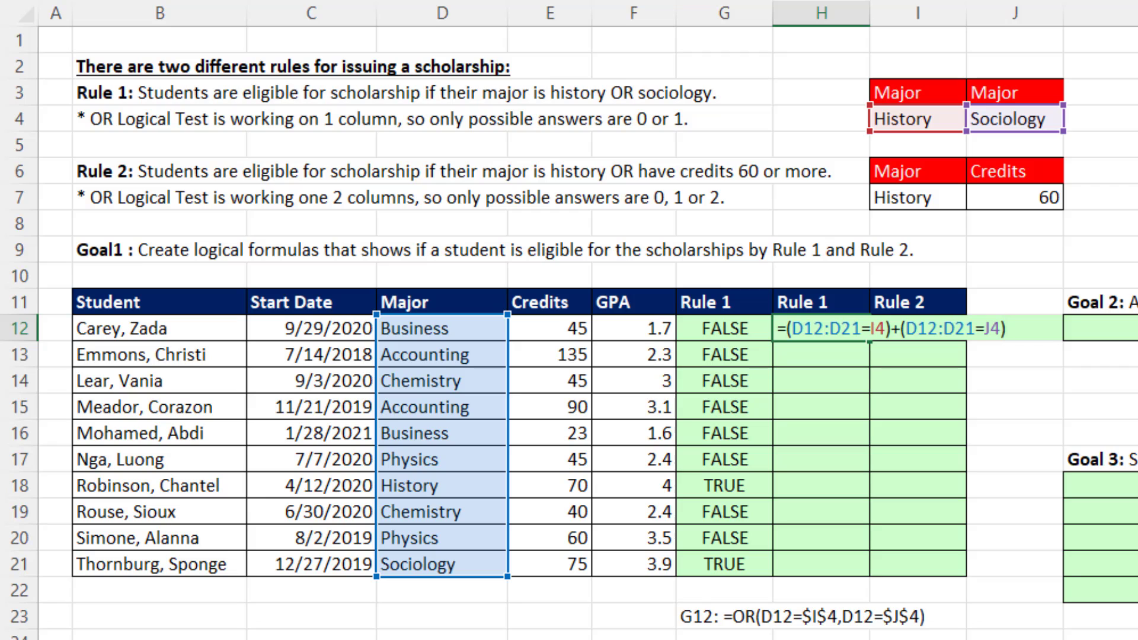
{"action": "key", "text": "Return"}
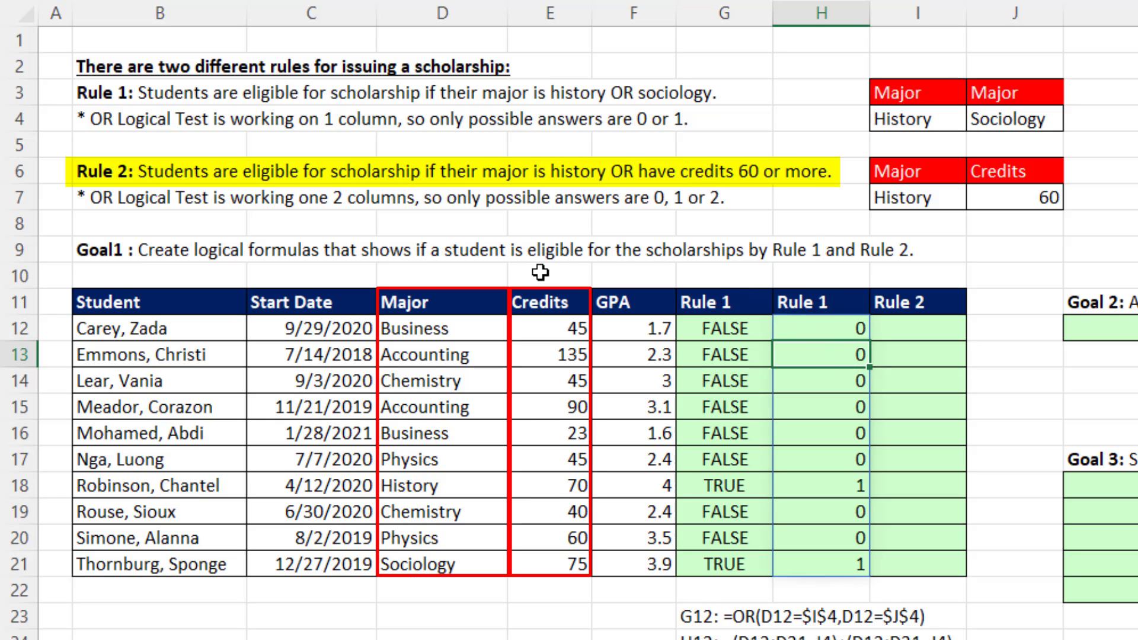
Start the Rule 2 array formula in I12 with the first logical test (D12:D21=I7).
{"action": "left_click", "coordinate": [904, 326]}
{"action": "type", "text": "=("}
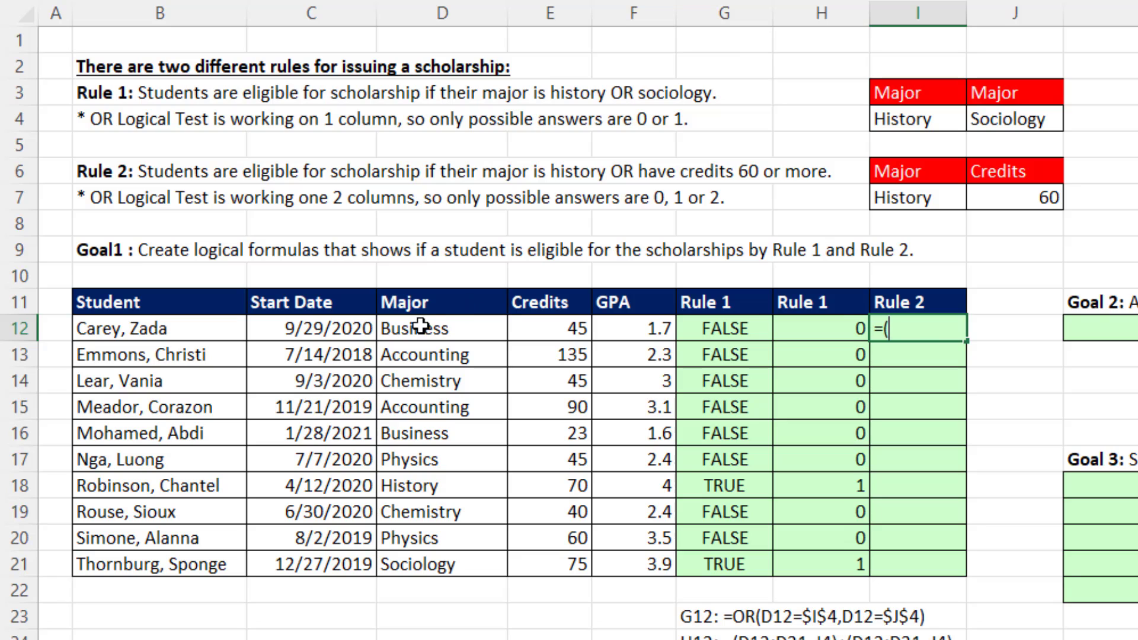
{"action": "left_click_drag", "start_coordinate": [429, 325], "coordinate": [439, 566]}
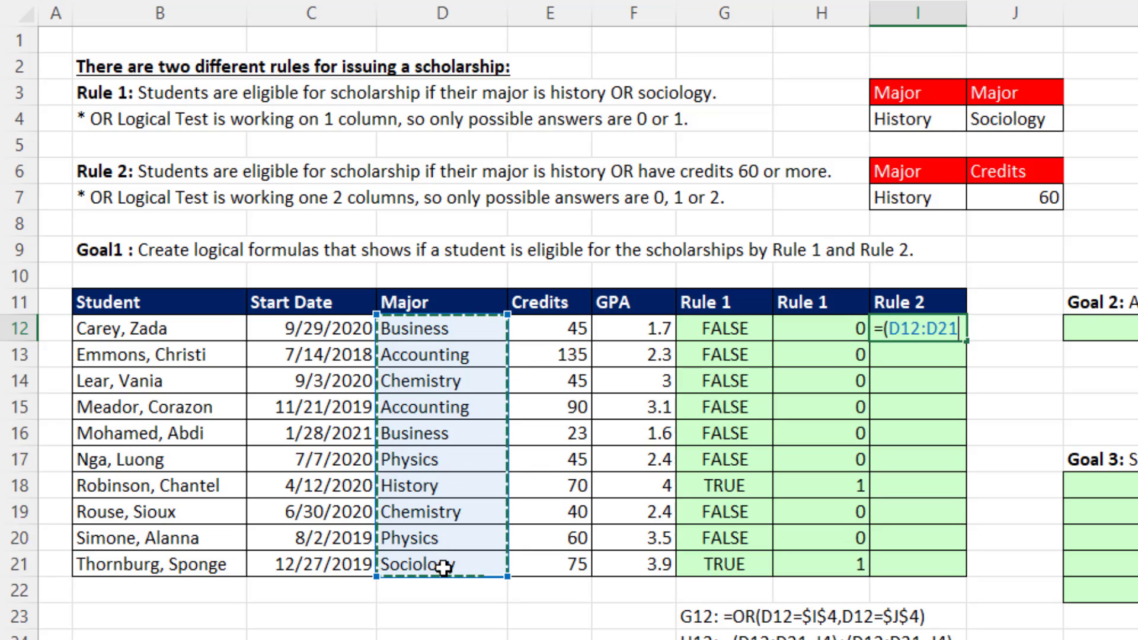
{"action": "type", "text": "="}
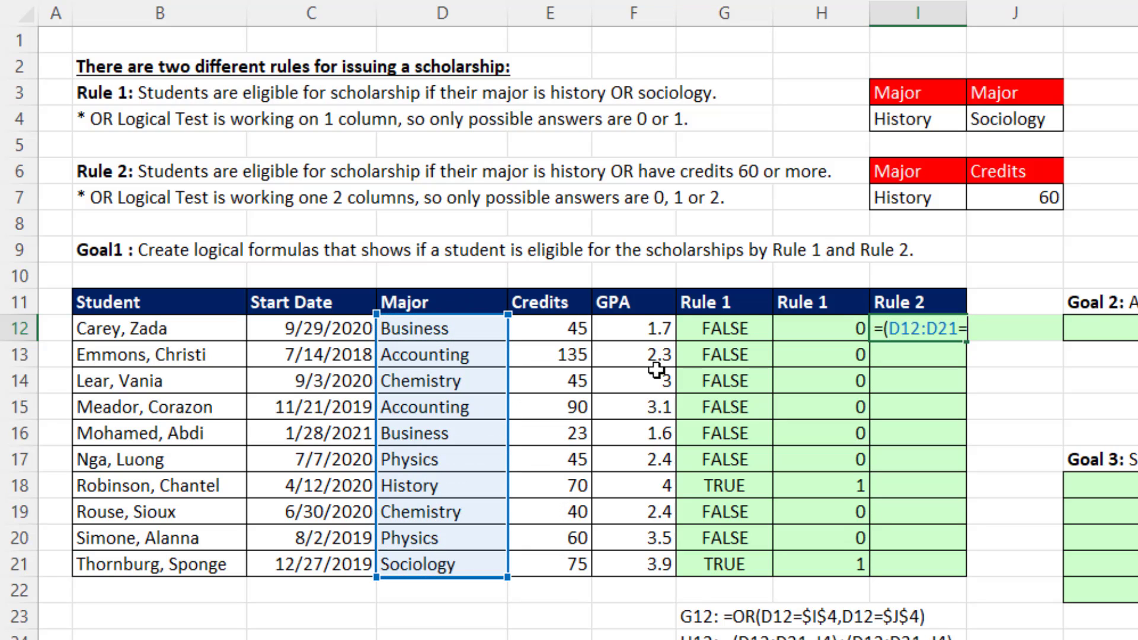
{"action": "left_click", "coordinate": [930, 203]}
{"action": "type", "text": ")"}
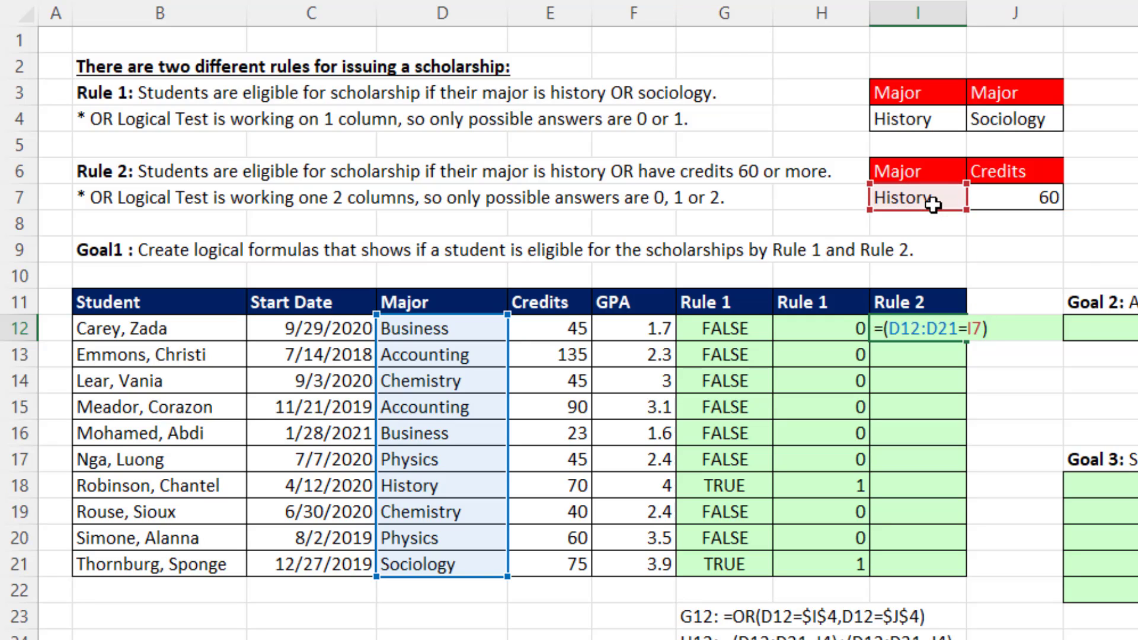
{"action": "type", "text": "+("}
Add the second test +(E12:E21>=J7) to the I12 formula and enter it so it spills.
{"action": "left_click_drag", "start_coordinate": [572, 326], "coordinate": [556, 566]}
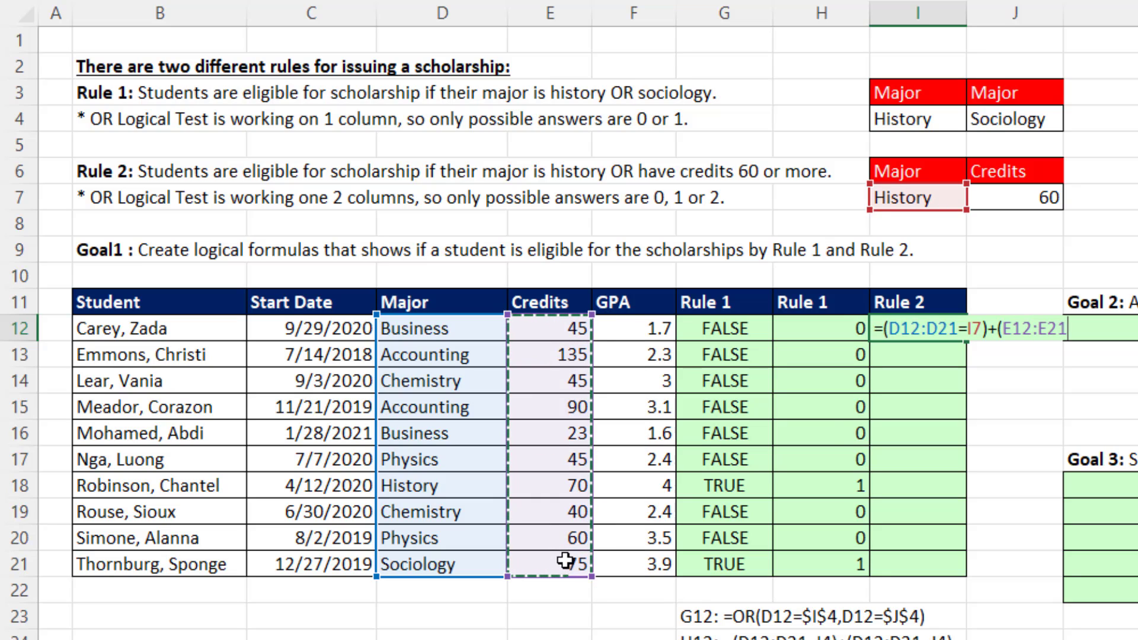
{"action": "type", "text": ">="}
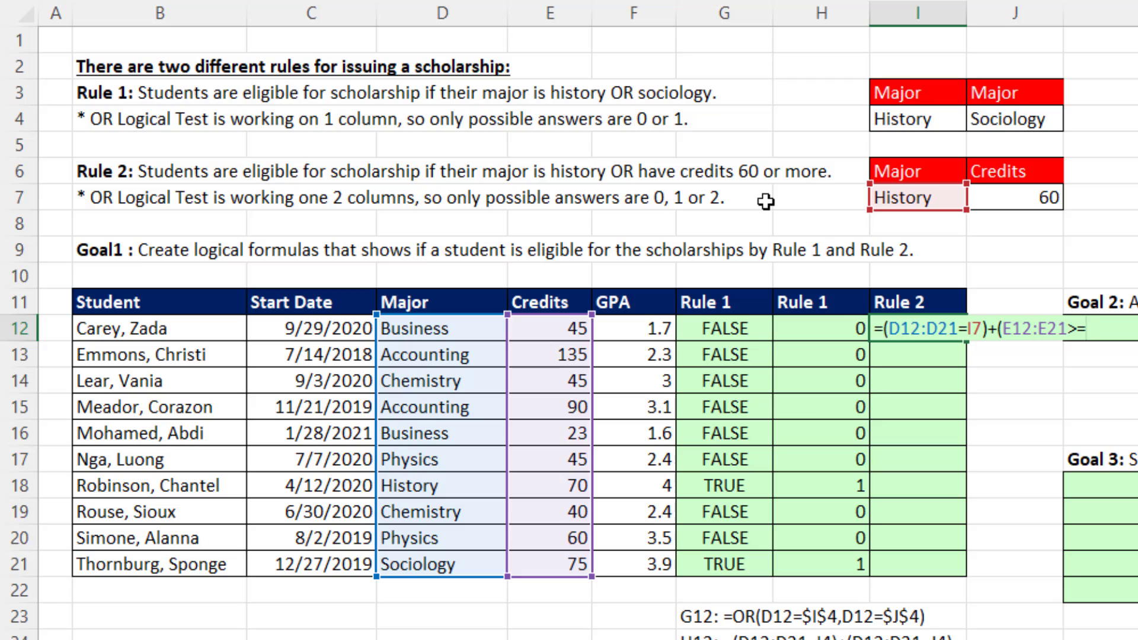
{"action": "left_click", "coordinate": [1040, 199]}
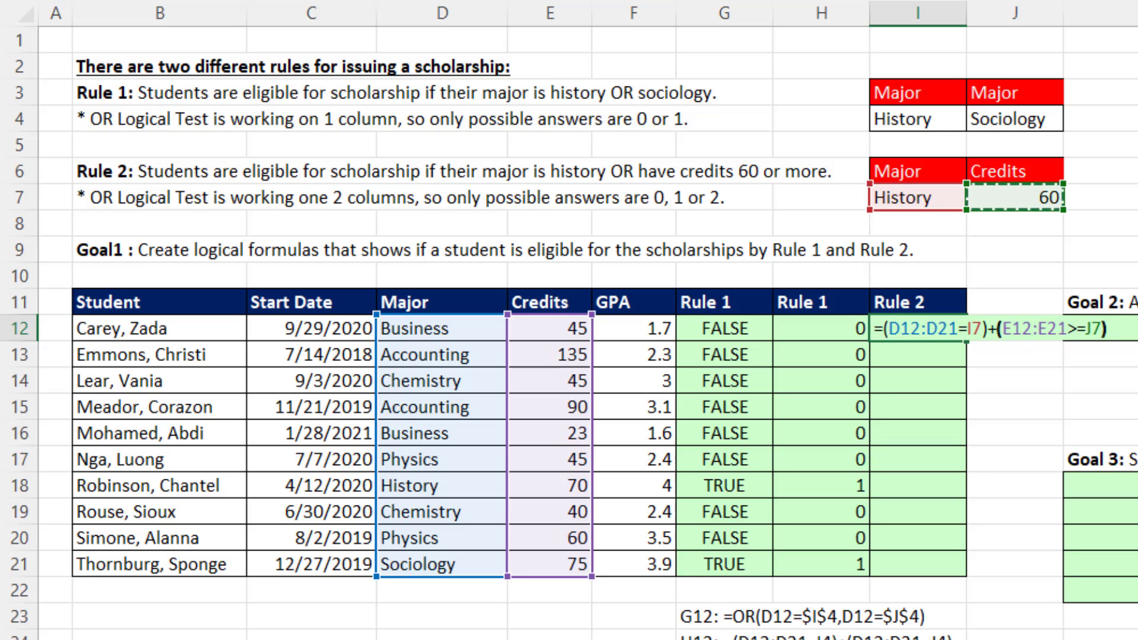
{"action": "type", "text": ")"}
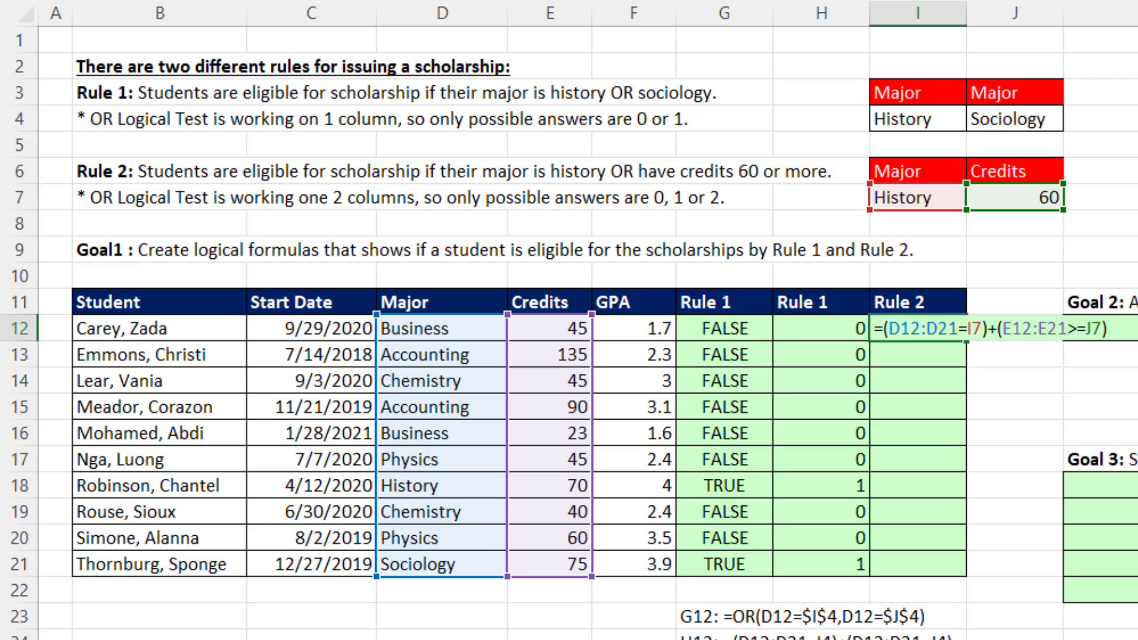
{"action": "key", "text": "Return"}
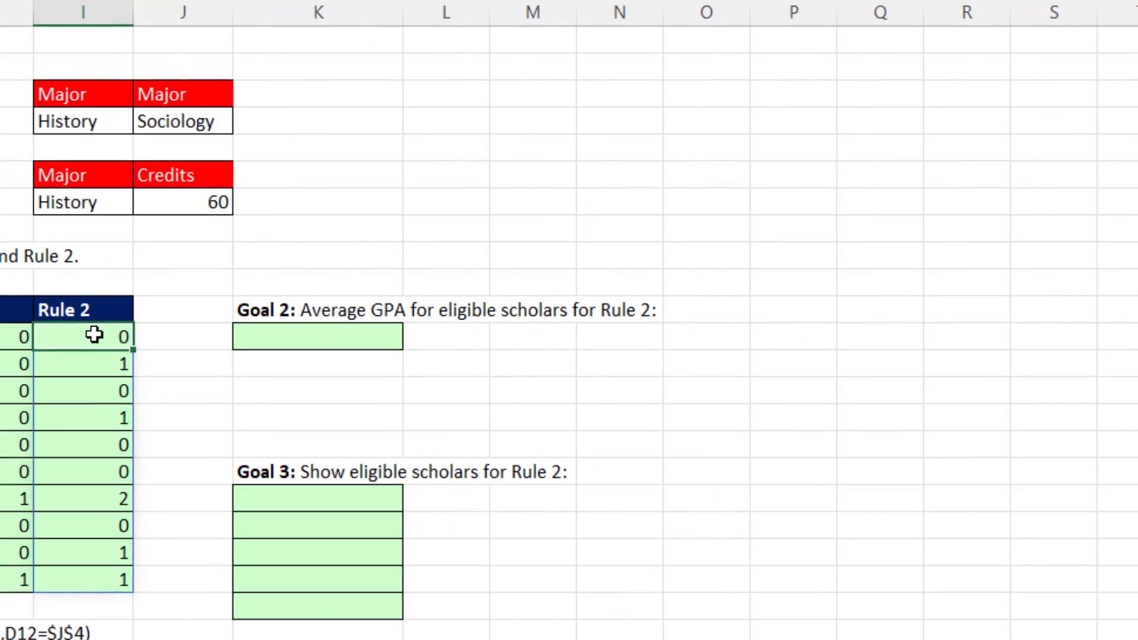
Evaluate the major test and the credits test separately inside the I12 formula, then discard the evaluation.
{"action": "double_click", "coordinate": [929, 326]}
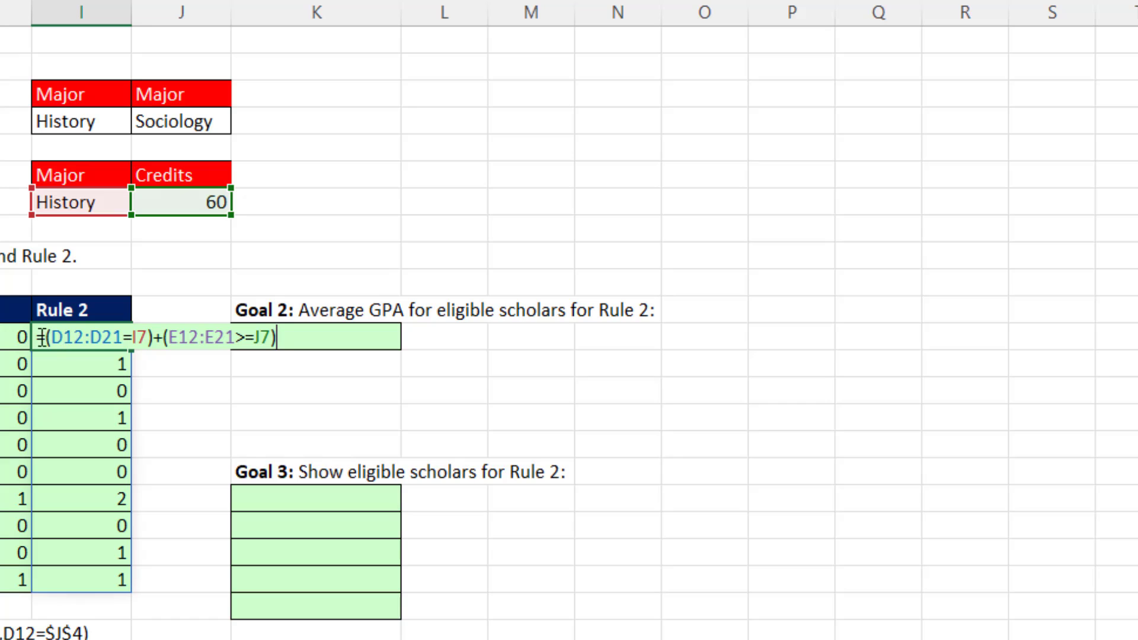
{"action": "left_click_drag", "start_coordinate": [47, 335], "coordinate": [156, 333]}
{"action": "key", "text": "F9"}
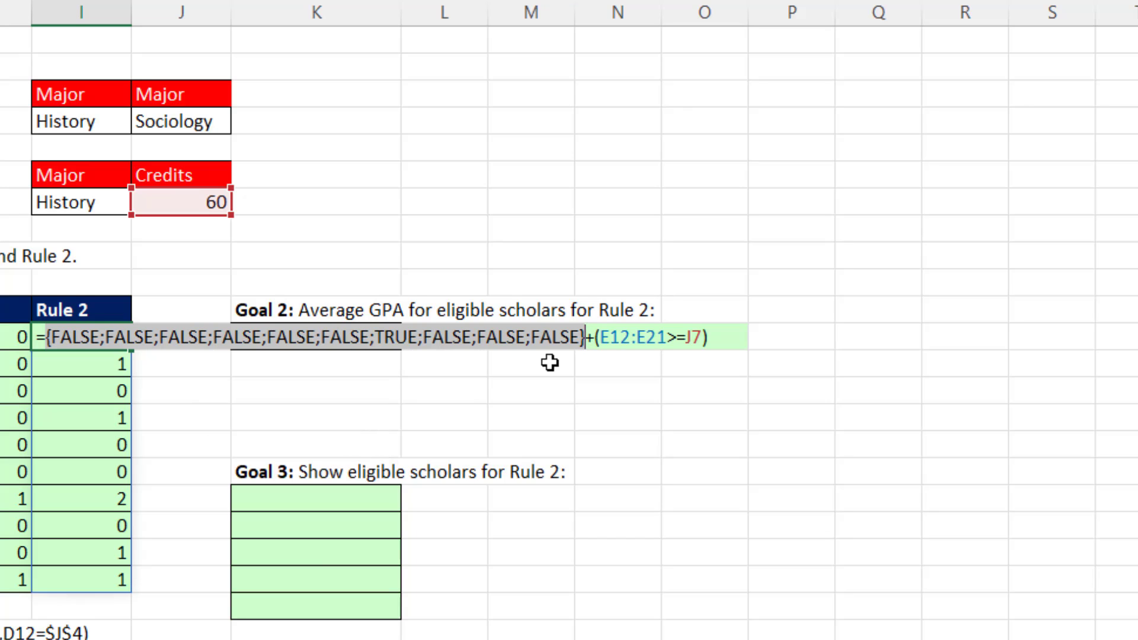
{"action": "left_click_drag", "start_coordinate": [596, 338], "coordinate": [940, 358]}
{"action": "key", "text": "F9"}
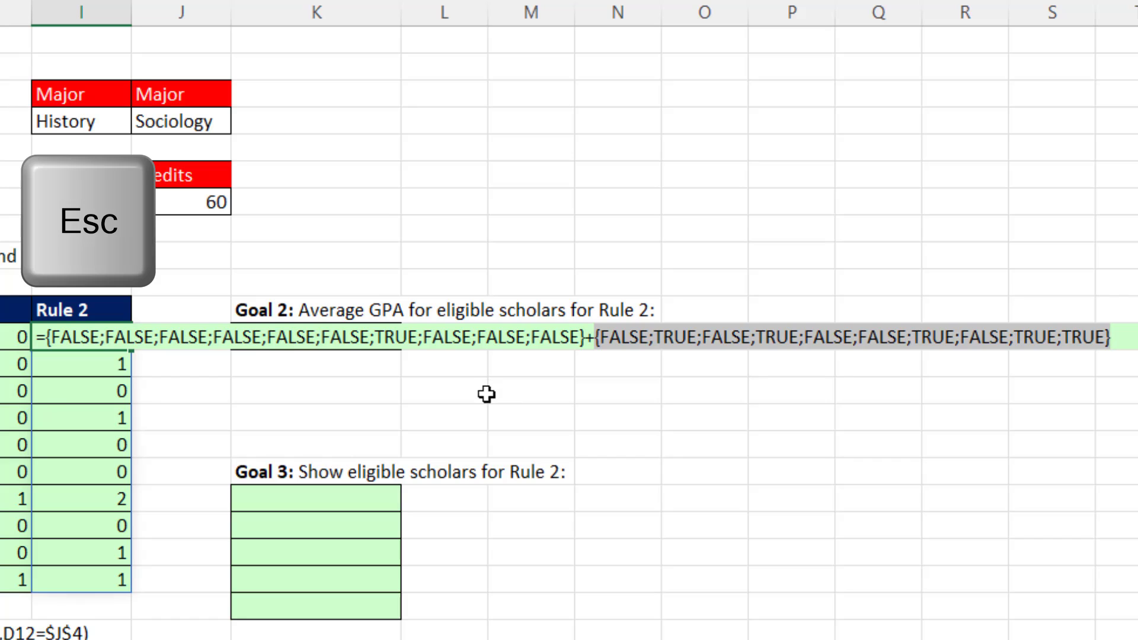
{"action": "key", "text": "Escape"}
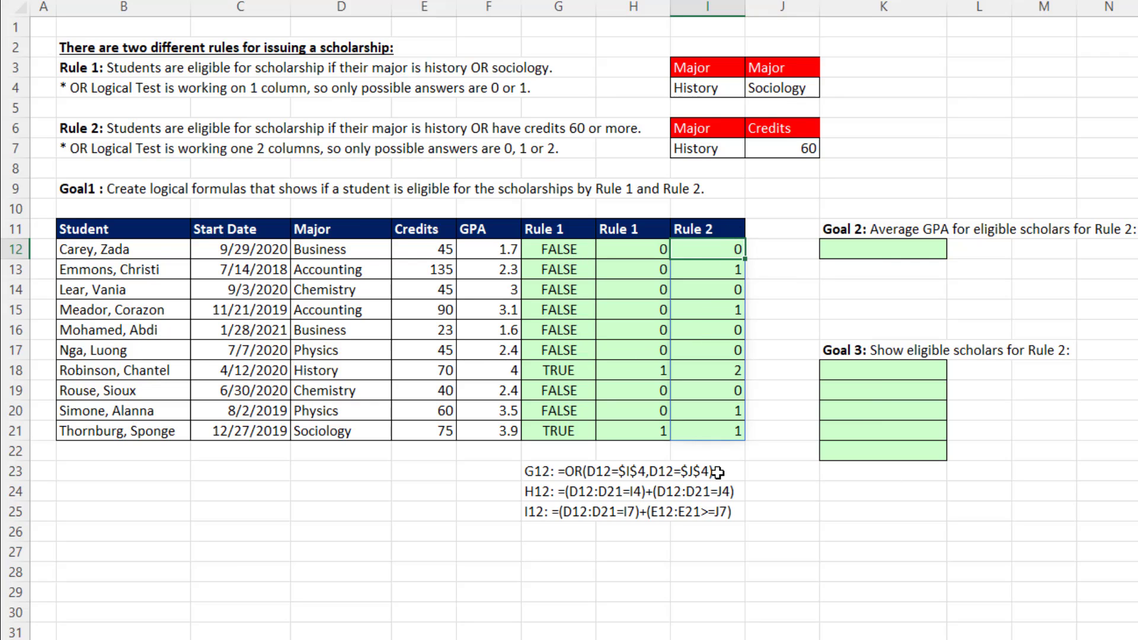
Copy the expression (D12:D21=I7)+(E12:E21>=J7) from the I12 formula without its equals sign, and select K12.
{"action": "key", "text": "F2"}
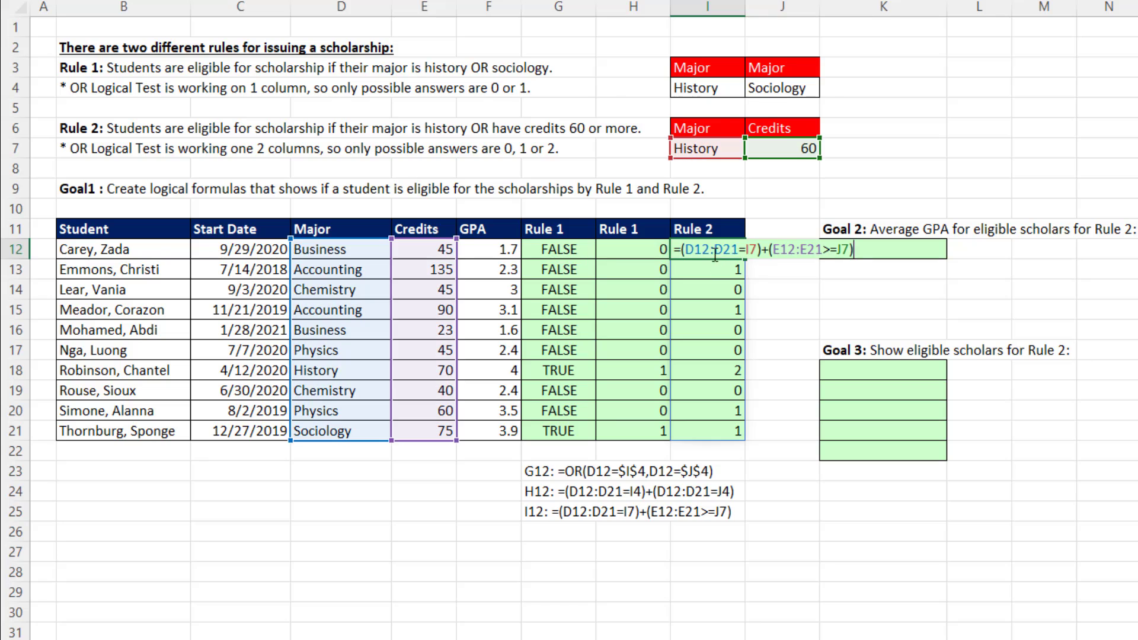
{"action": "left_click_drag", "start_coordinate": [681, 249], "coordinate": [912, 247]}
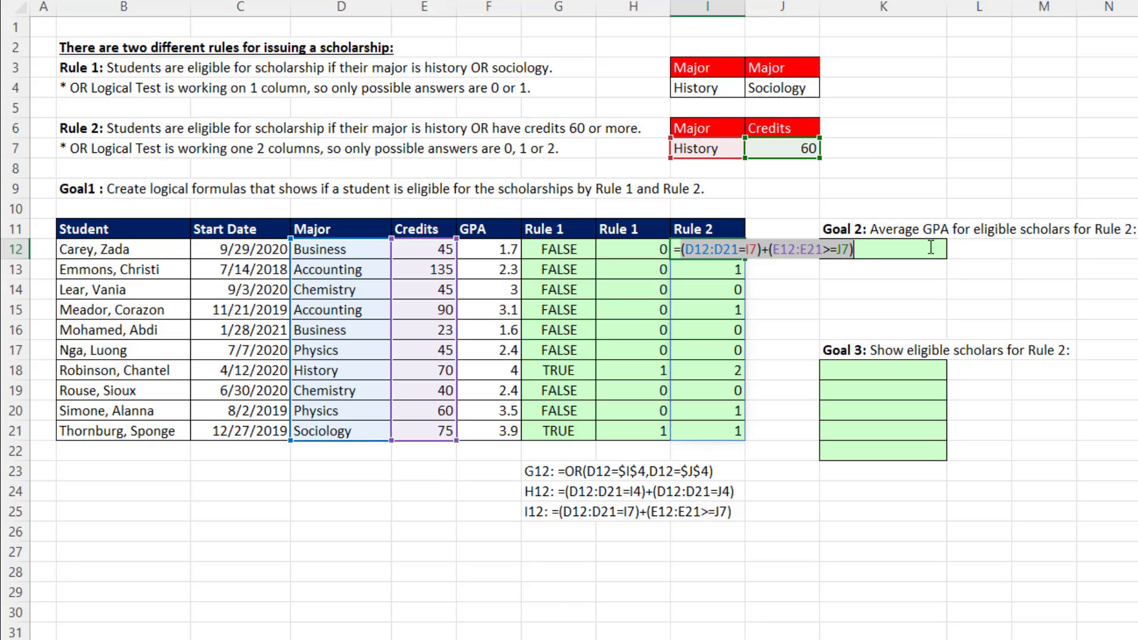
{"action": "key", "text": "ctrl+c"}
{"action": "left_click", "coordinate": [931, 248]}
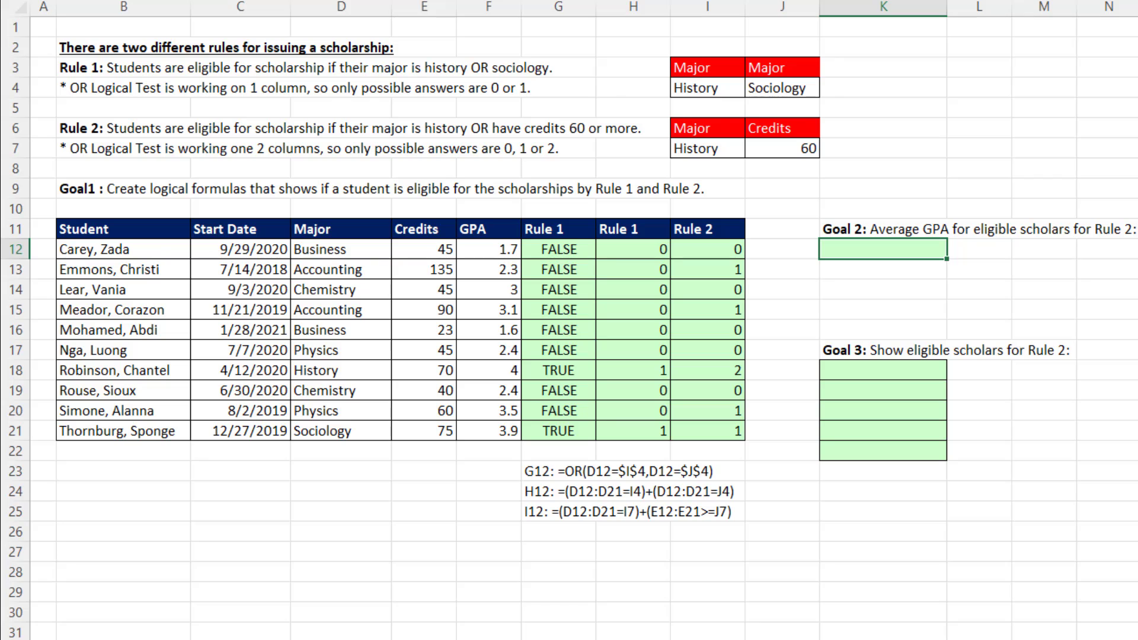
{"action": "key", "text": "F2"}
{"action": "type", "text": "=aver"}
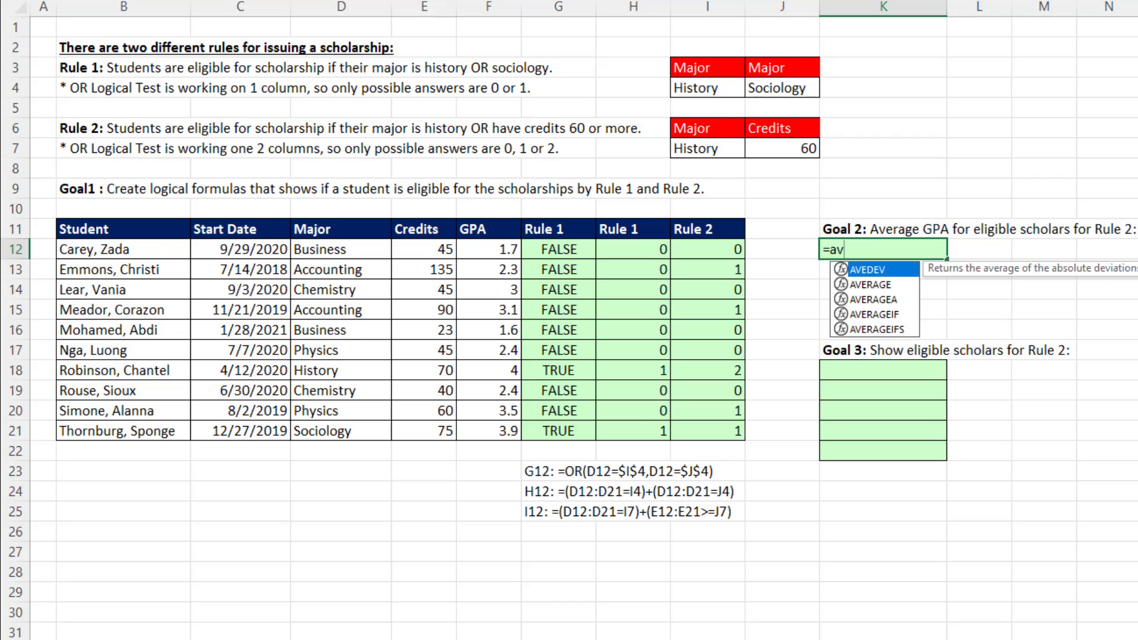
{"action": "key", "text": "Down"}
{"action": "key", "text": "Down"}
{"action": "key", "text": "Down"}
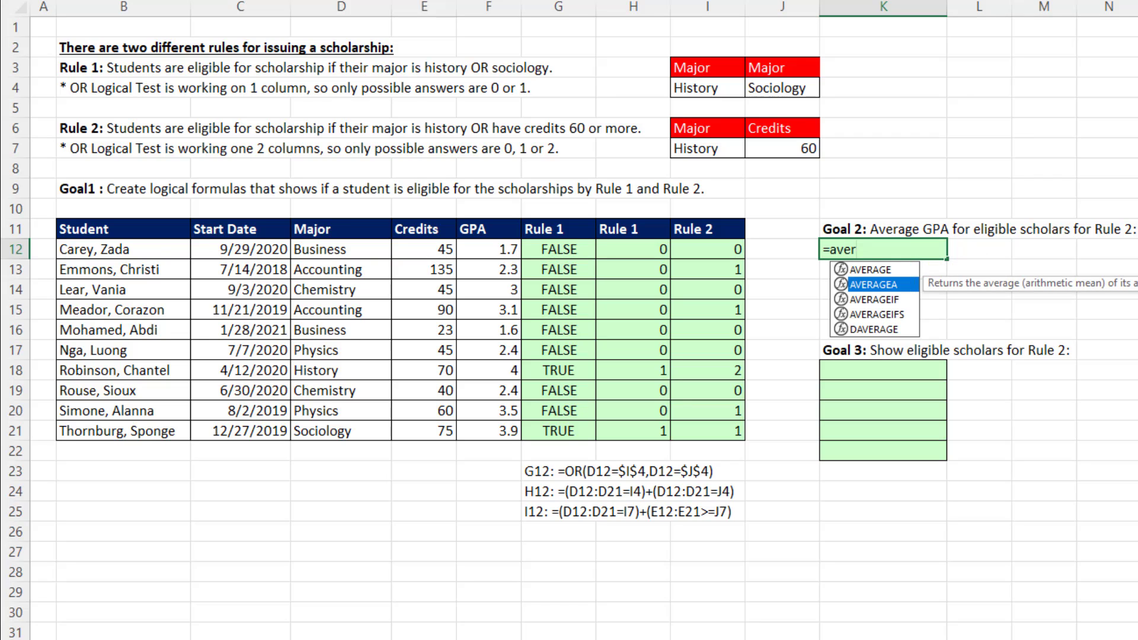
{"action": "key", "text": "Tab"}
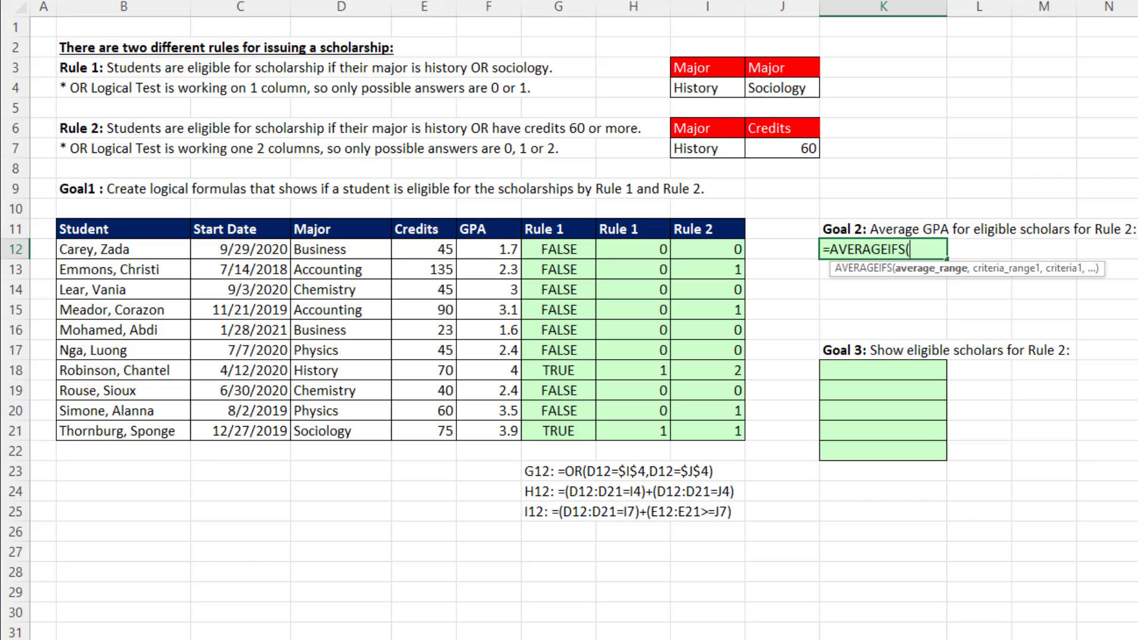
{"action": "key", "text": "Escape"}
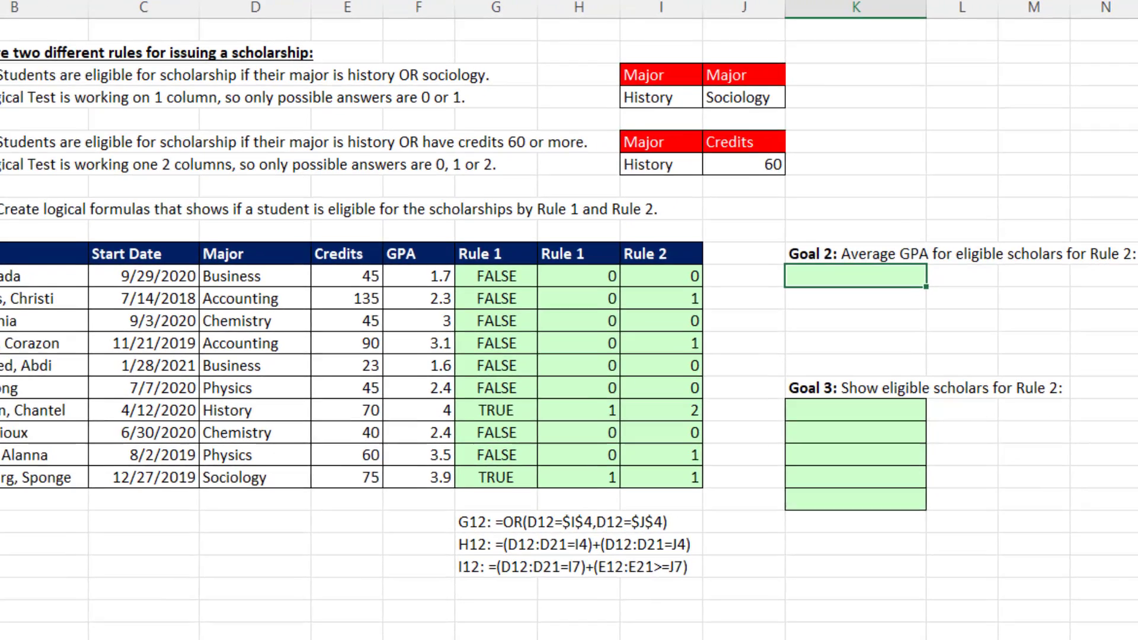
Start the Goal 2 formula in K12 as =AVERAGE(IF( with the copied Rule 2 expression as the logical test.
{"action": "type", "text": "=aver"}
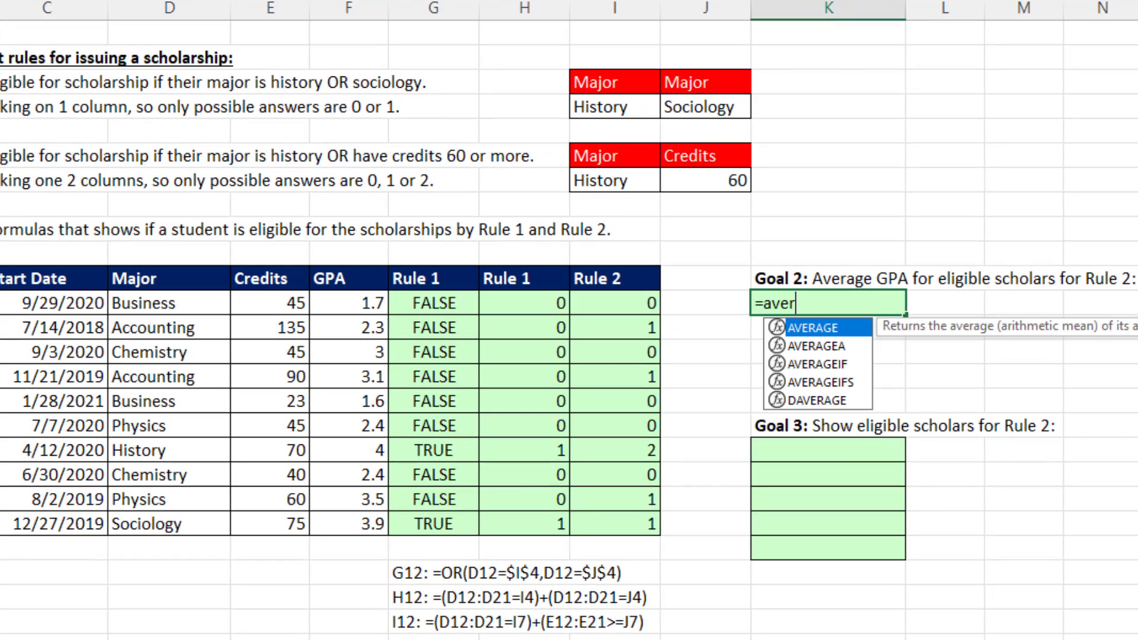
{"action": "key", "text": "Tab"}
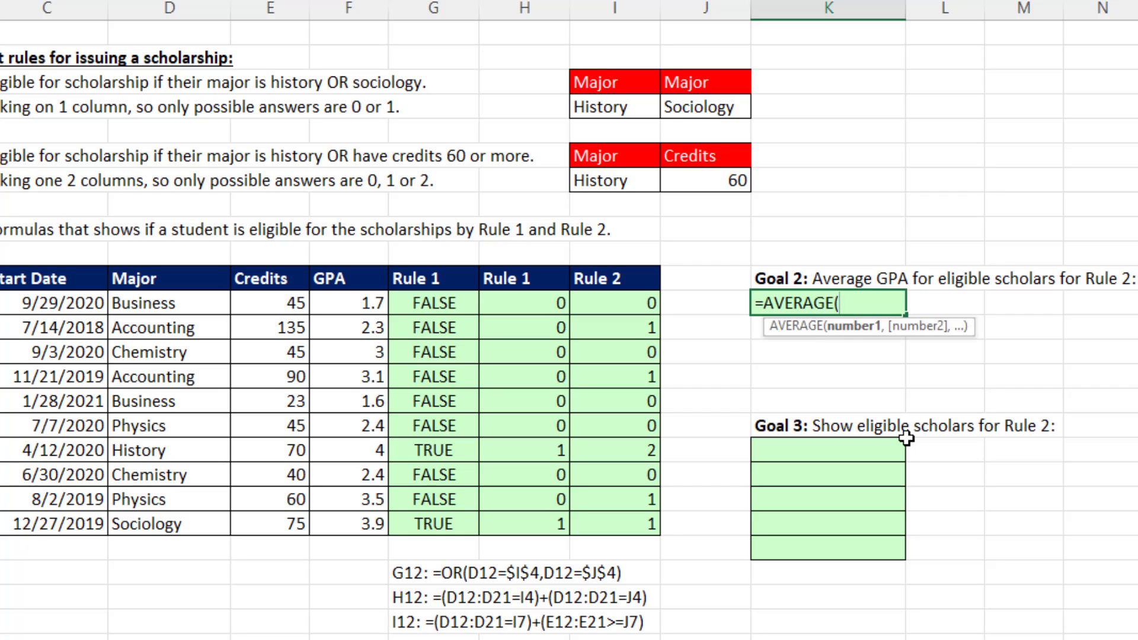
{"action": "type", "text": "if"}
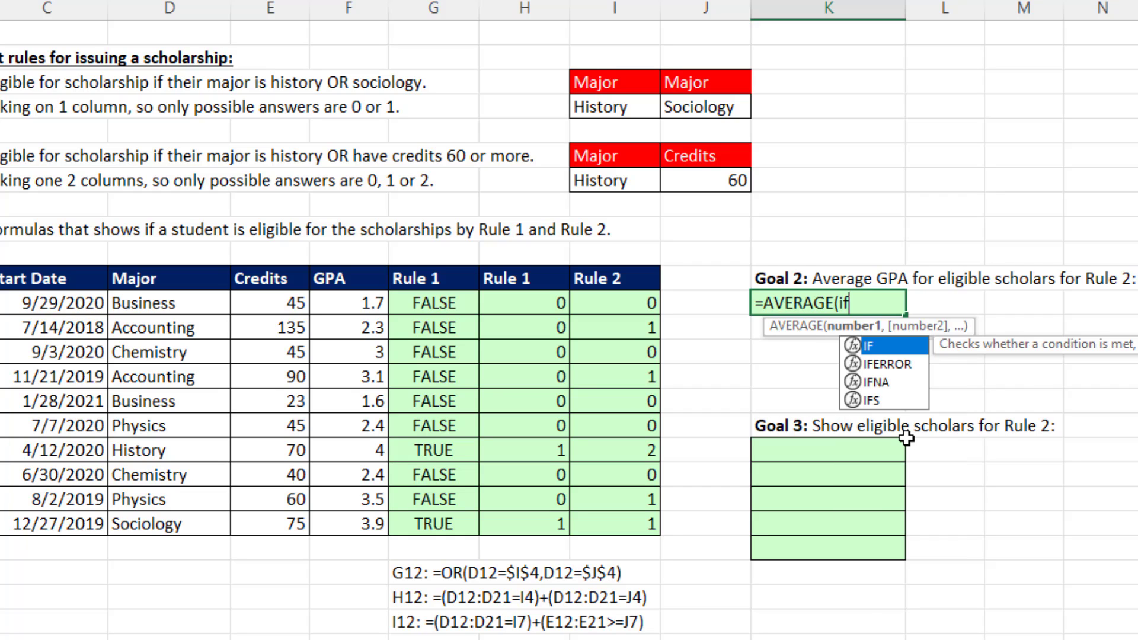
{"action": "key", "text": "Tab"}
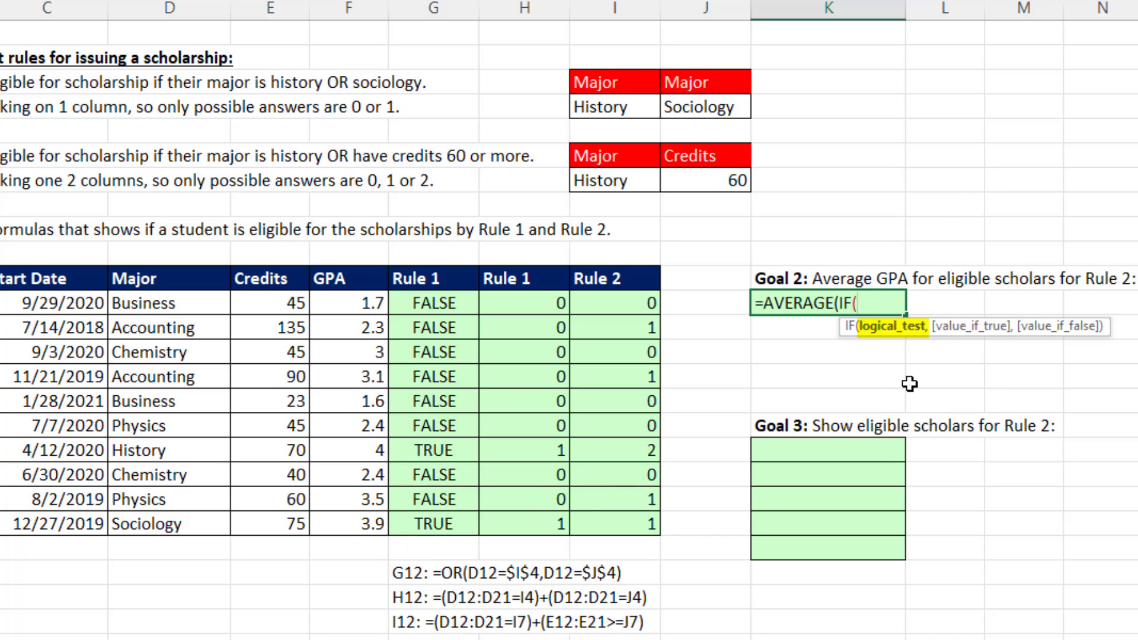
{"action": "key", "text": "ctrl+v"}
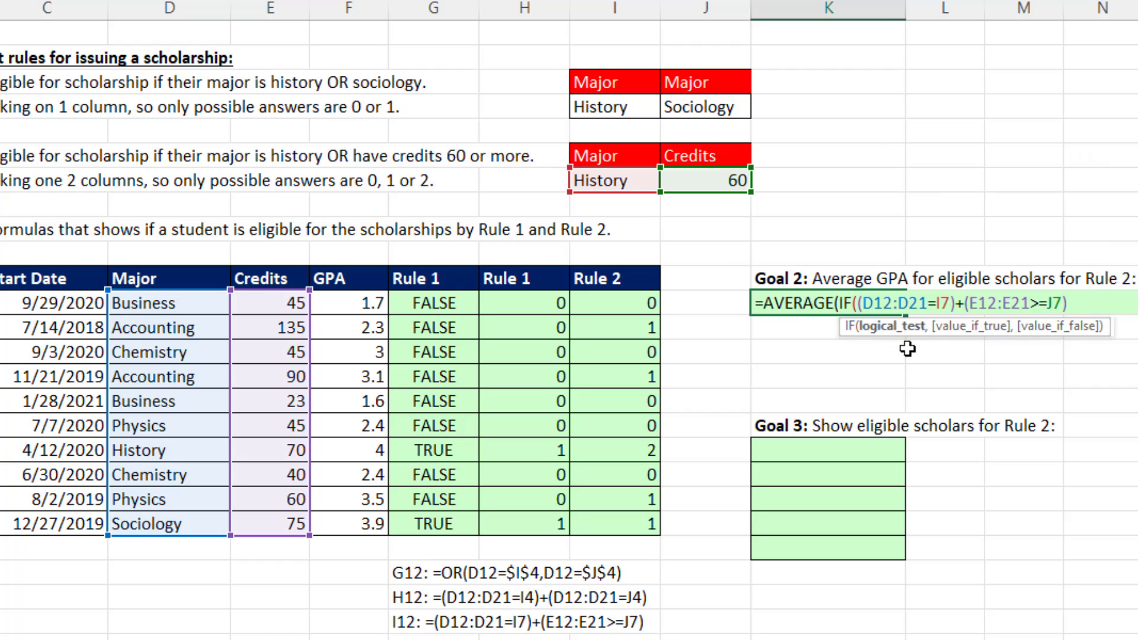
Complete the K12 formula with F12:F21 as the value if true, close both functions and enter it.
{"action": "type", "text": ","}
{"action": "left_click_drag", "start_coordinate": [347, 306], "coordinate": [357, 525]}
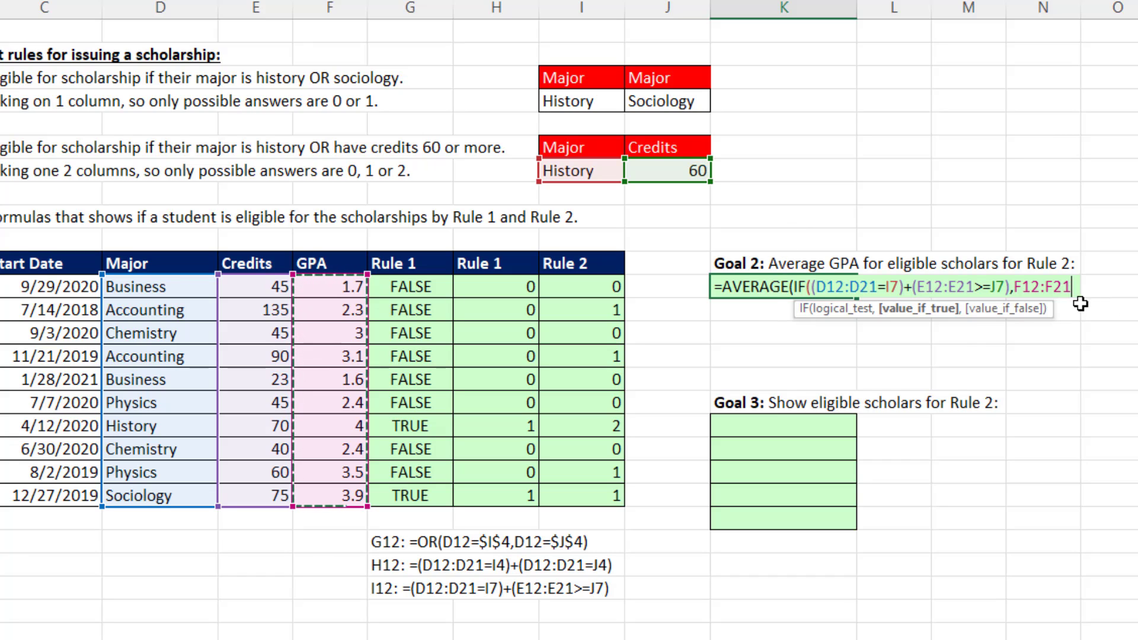
{"action": "type", "text": ")"}
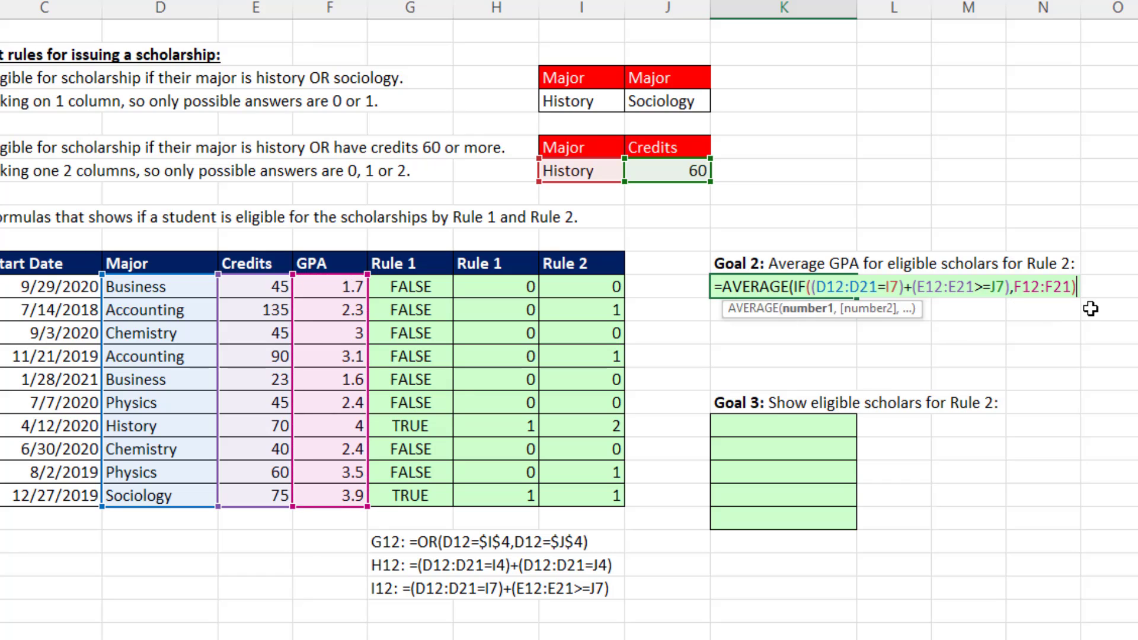
{"action": "left_click", "coordinate": [798, 314]}
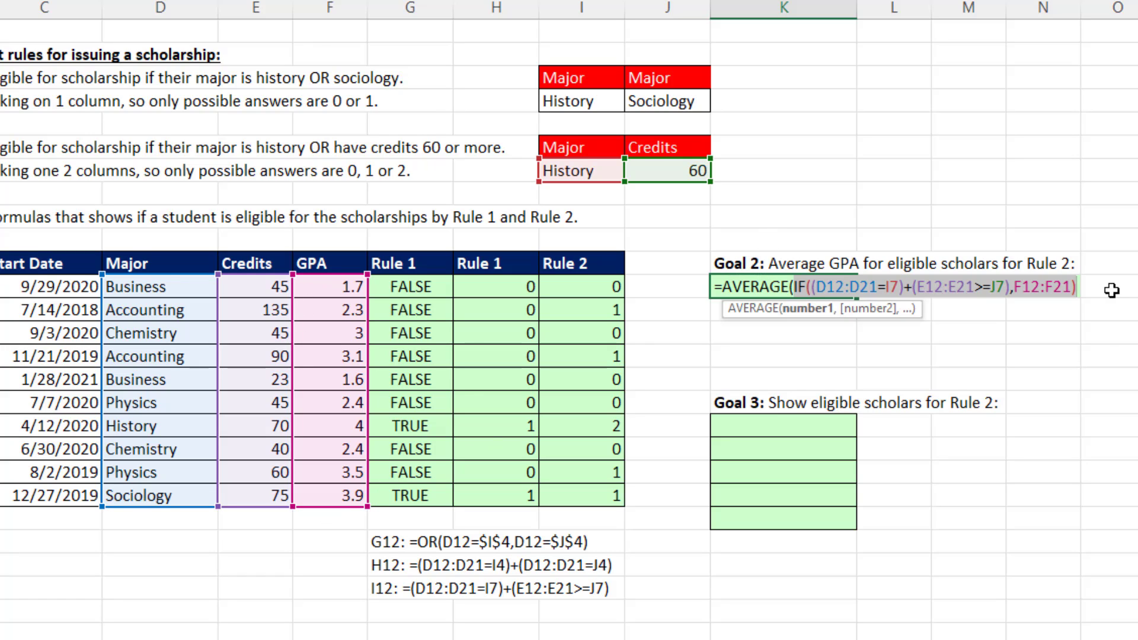
{"action": "left_click", "coordinate": [1079, 286]}
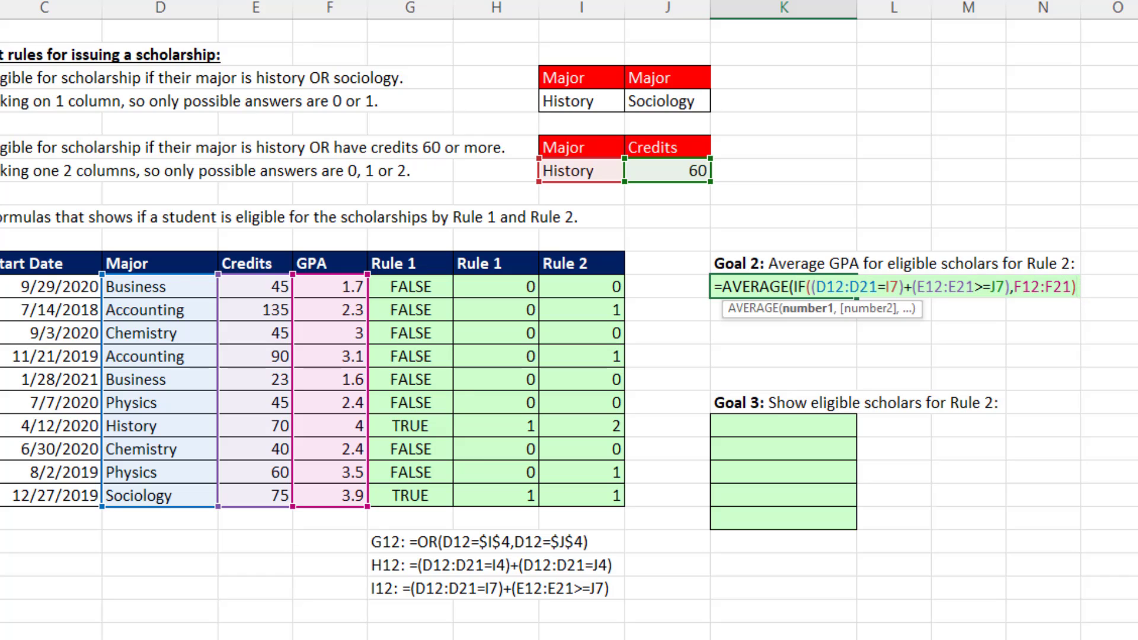
{"action": "type", "text": ")"}
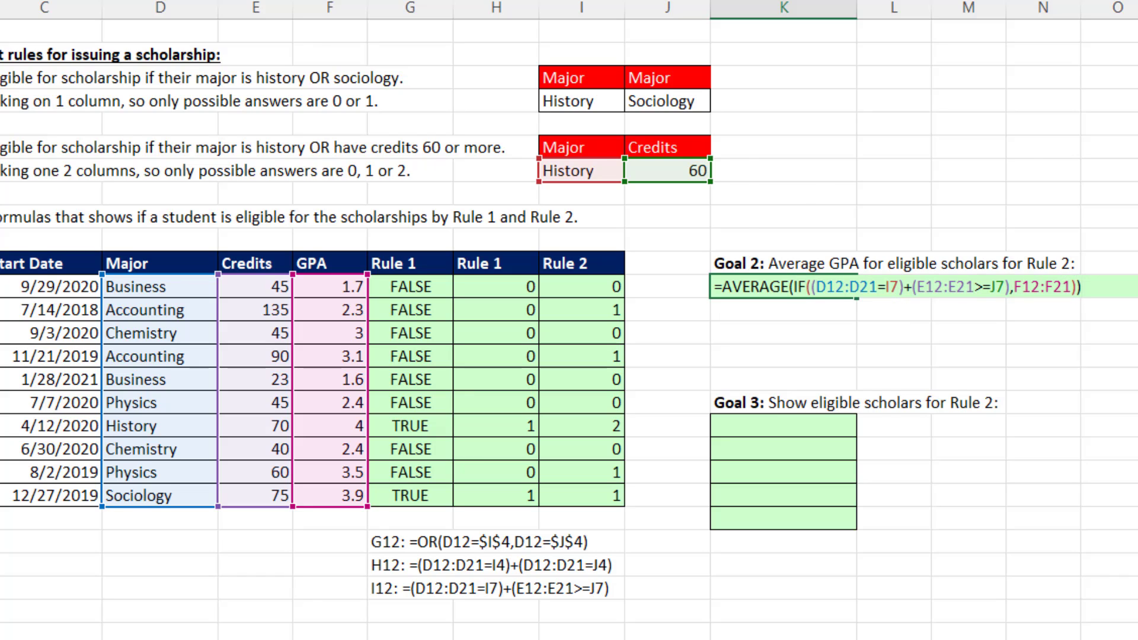
{"action": "key", "text": "ctrl+Return"}
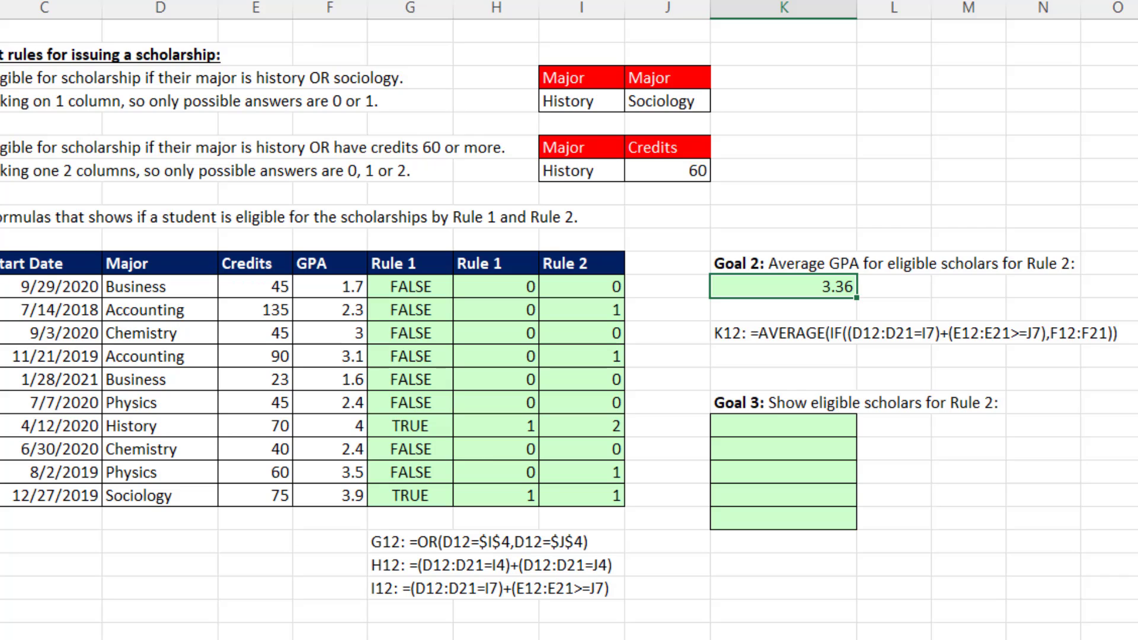
Evaluate the logical test and the F12:F21 value-if-true argument separately inside the K12 formula.
{"action": "key", "text": "F2"}
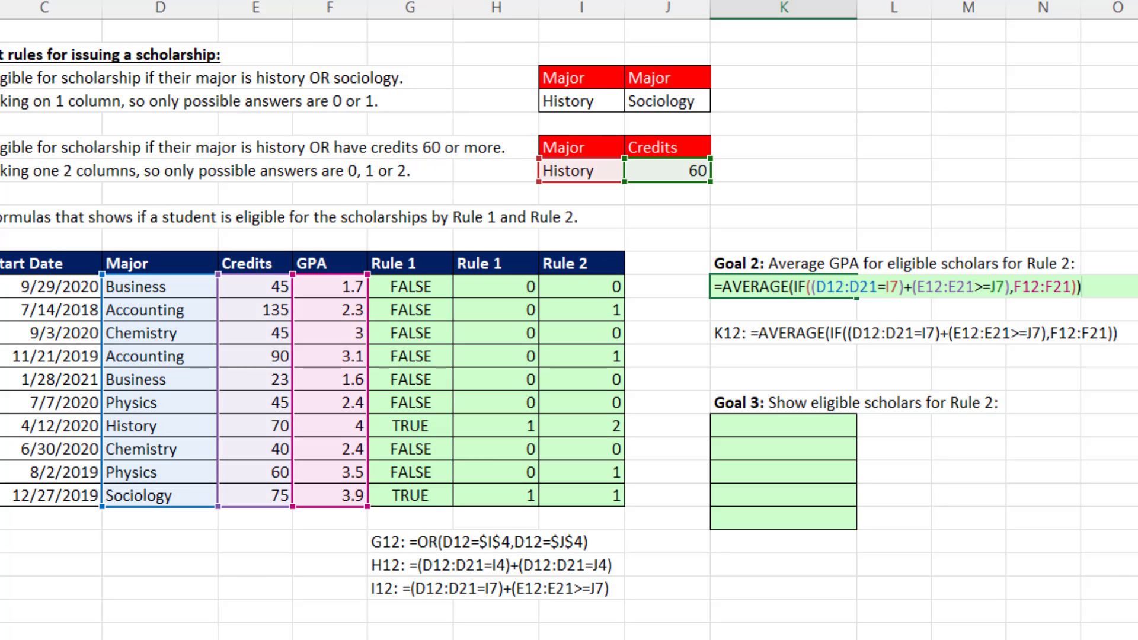
{"action": "left_click", "coordinate": [937, 287]}
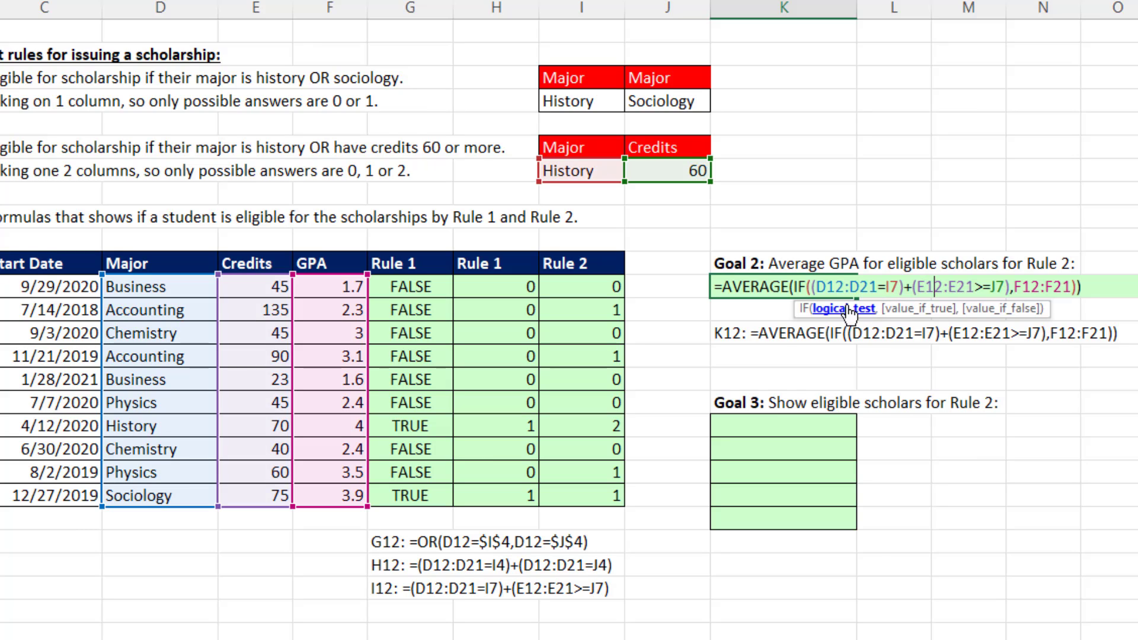
{"action": "left_click", "coordinate": [826, 314]}
{"action": "key", "text": "ctrl+c"}
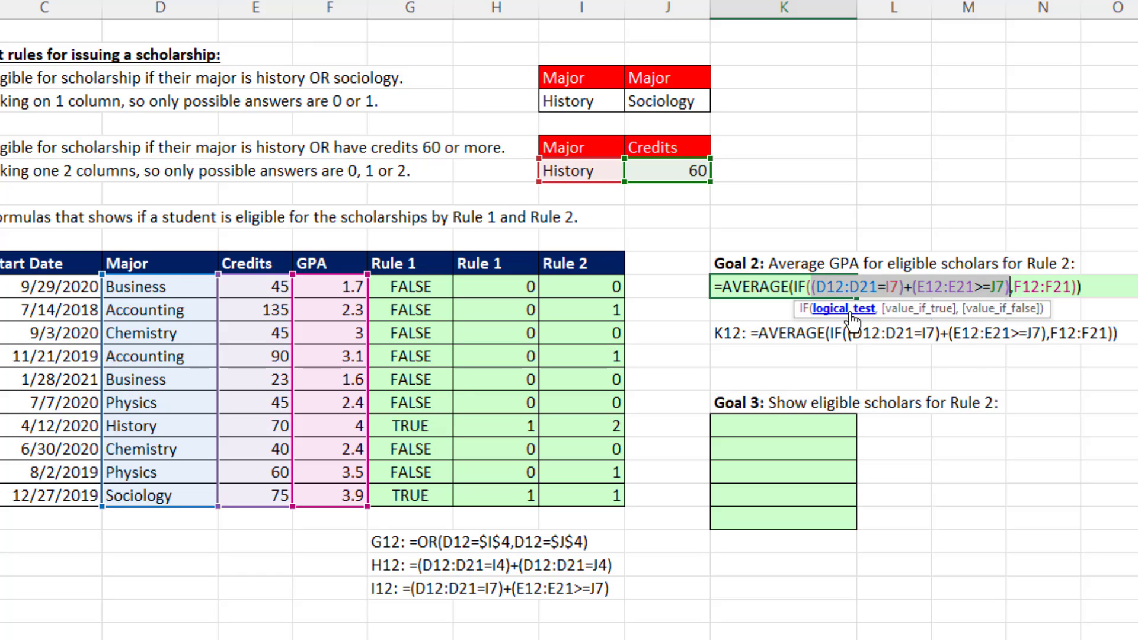
{"action": "key", "text": "F9"}
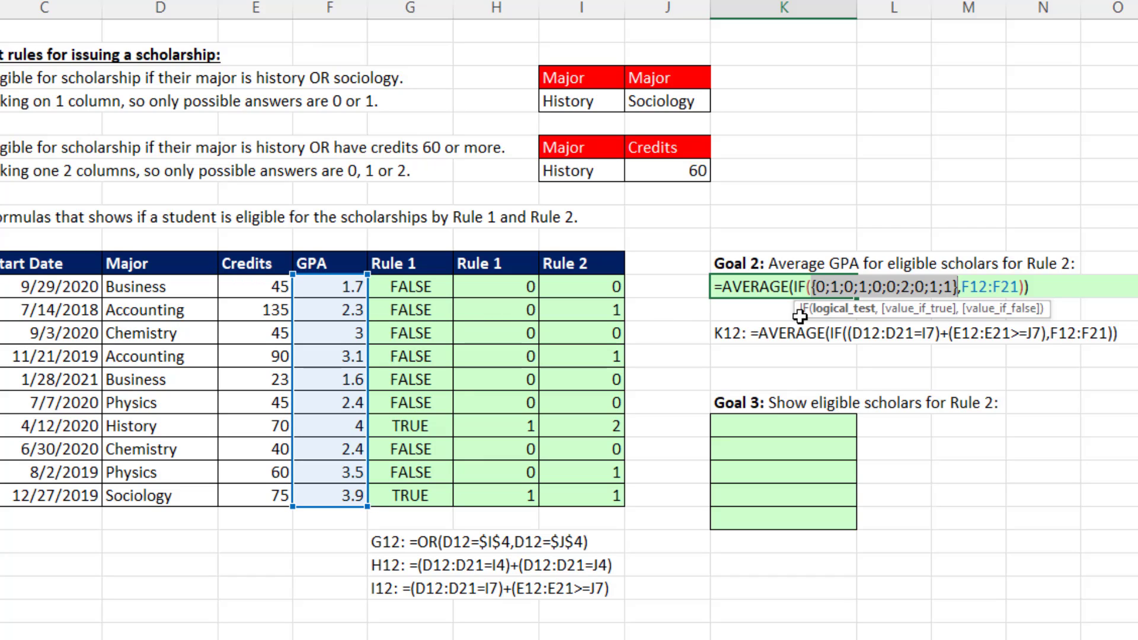
{"action": "left_click_drag", "start_coordinate": [961, 287], "coordinate": [1017, 286]}
{"action": "key", "text": "F9"}
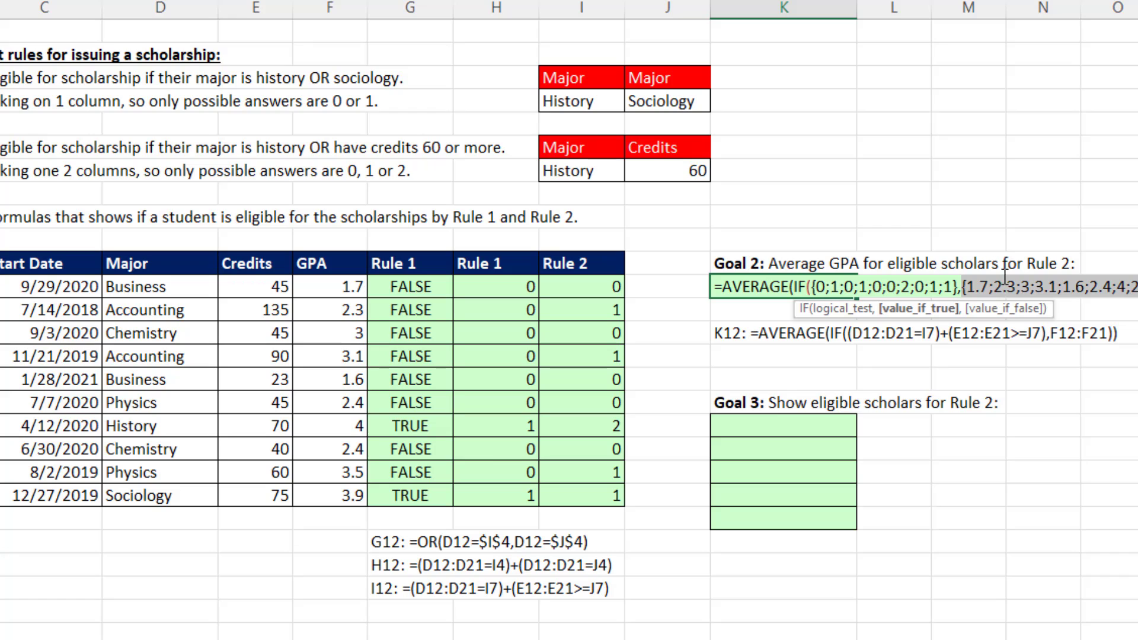
Evaluate the entire IF function inside AVERAGE in K12, then discard all the evaluations.
{"action": "left_click", "coordinate": [798, 287]}
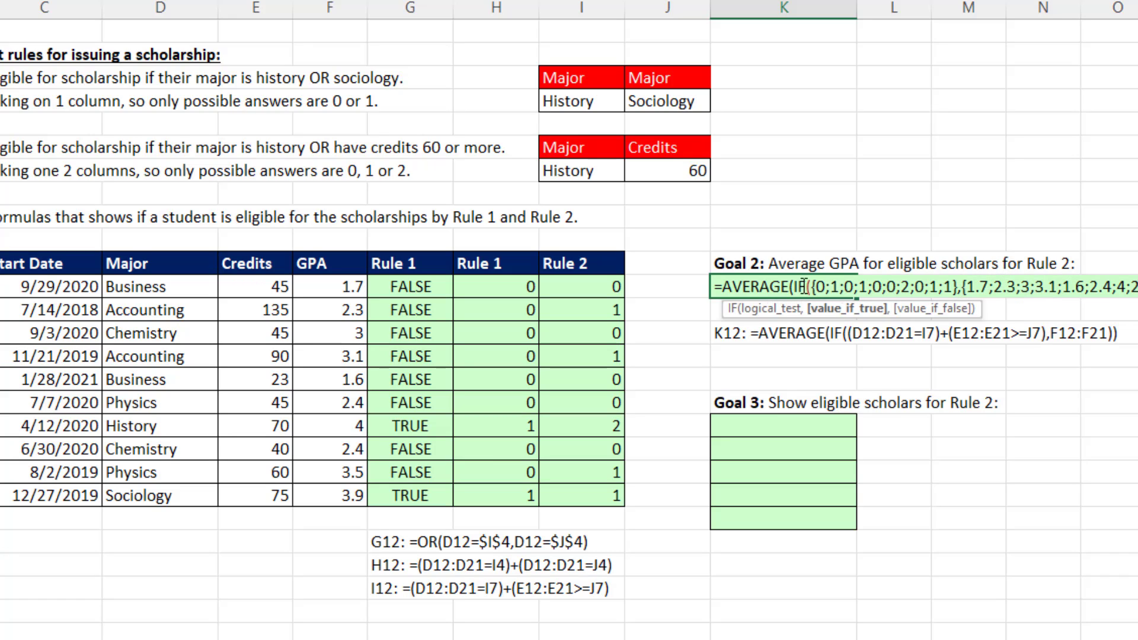
{"action": "key", "text": "shift+End"}
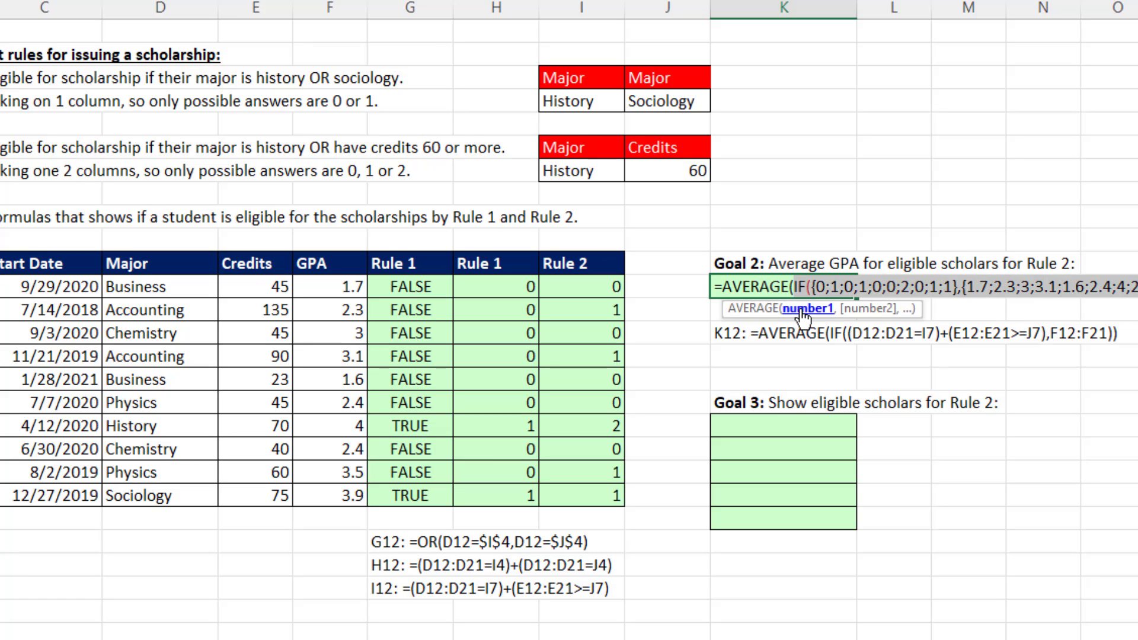
{"action": "key", "text": "F9"}
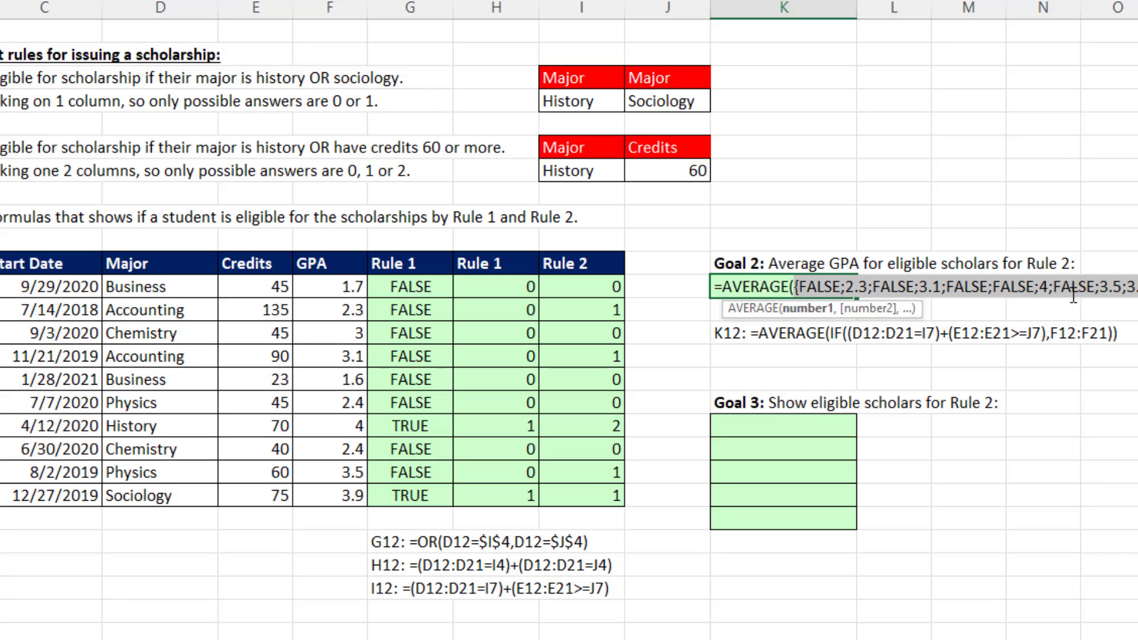
{"action": "key", "text": "Escape"}
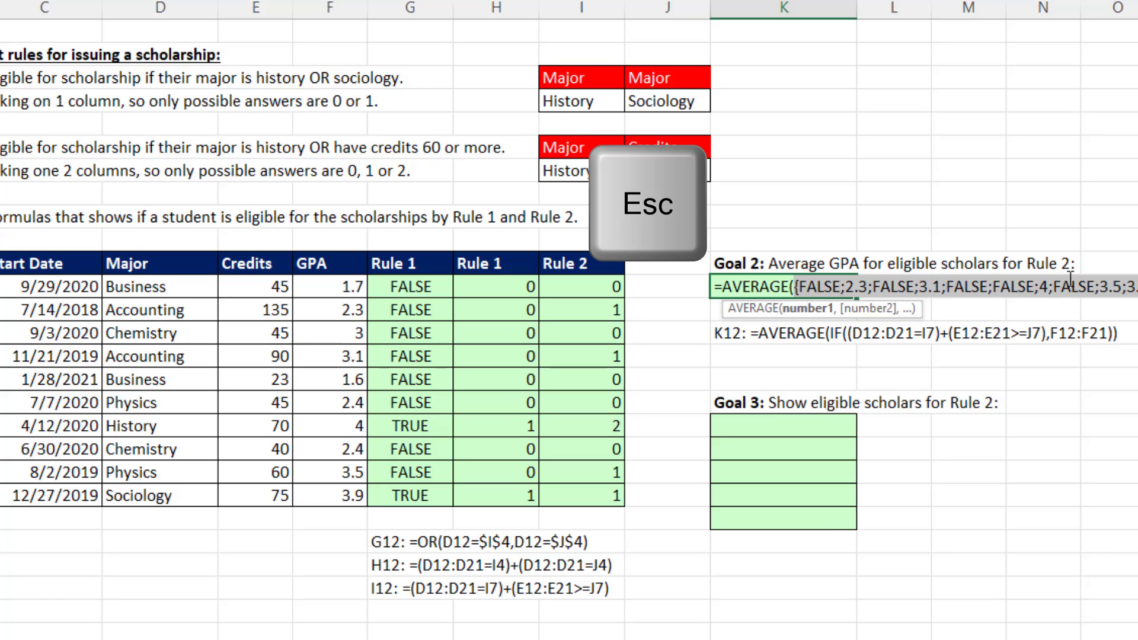
Enter =FILTER(B12:B21,(D12:D21=I7)+(E12:E21>=J7)) in K18 to list the eligible Rule 2 scholars, reusing the copied expression.
{"action": "left_click", "coordinate": [714, 426]}
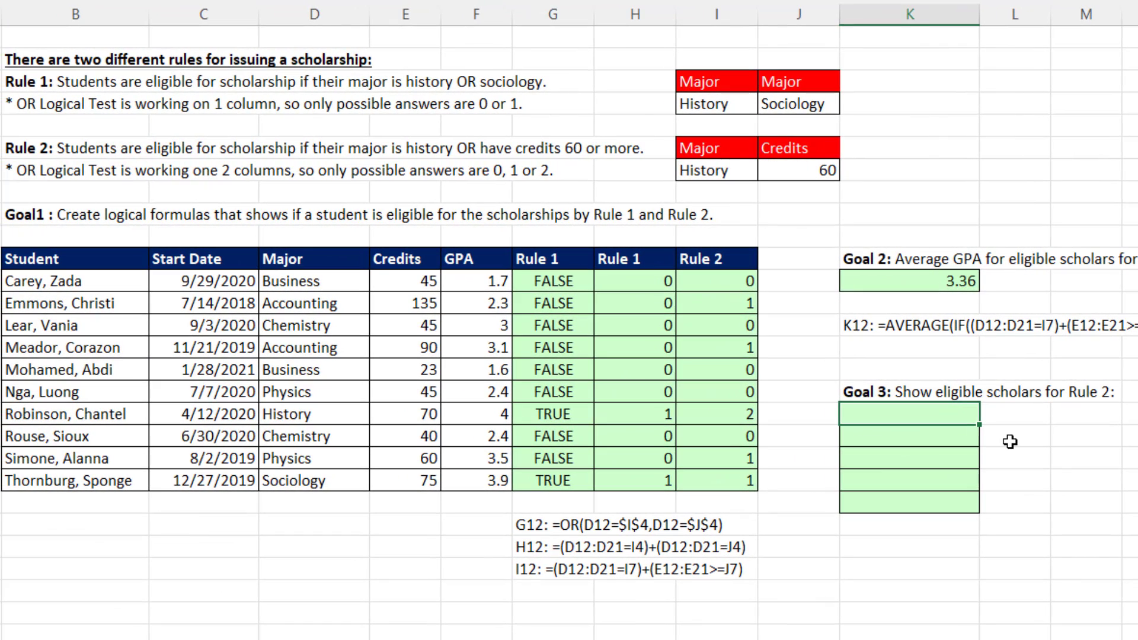
{"action": "type", "text": "=fil"}
{"action": "key", "text": "Tab"}
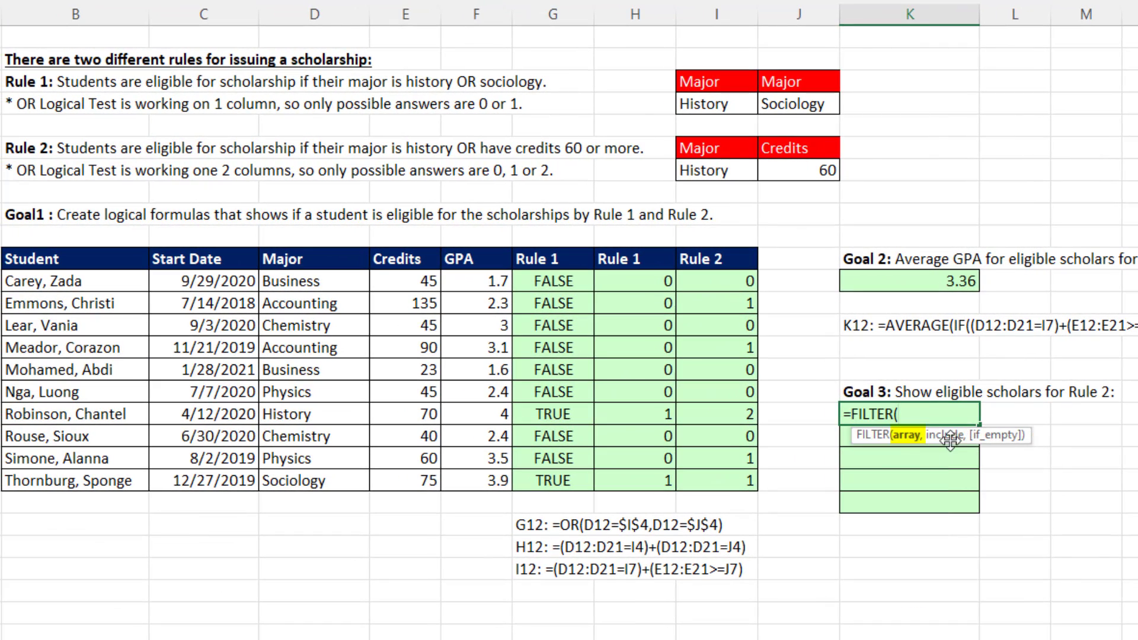
{"action": "left_click_drag", "start_coordinate": [87, 283], "coordinate": [90, 477]}
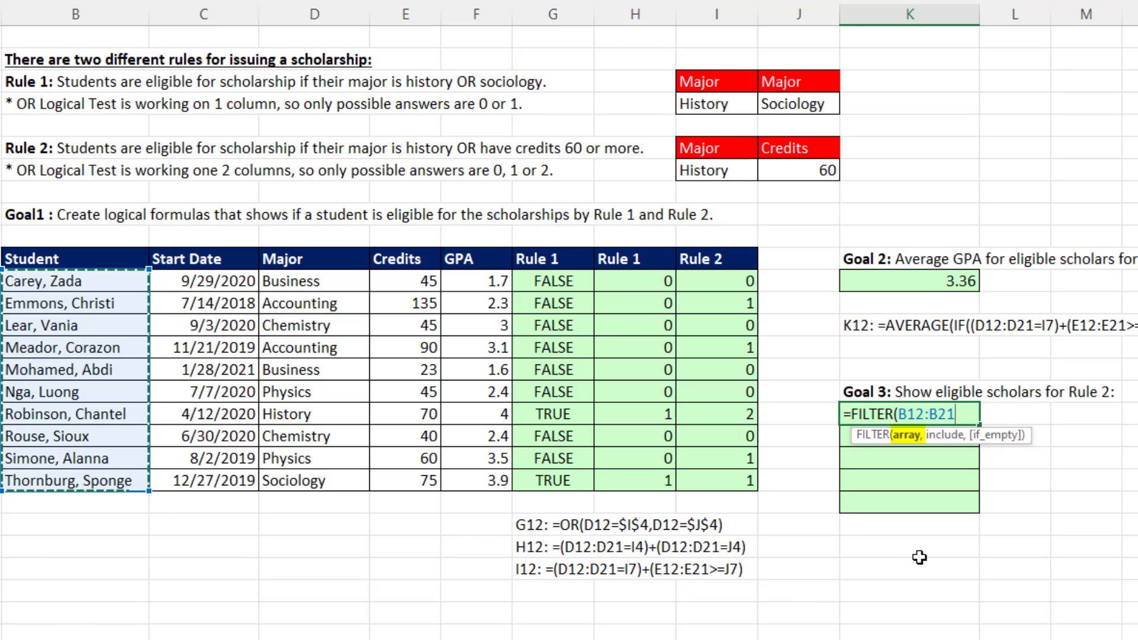
{"action": "type", "text": ","}
{"action": "key", "text": "ctrl+v"}
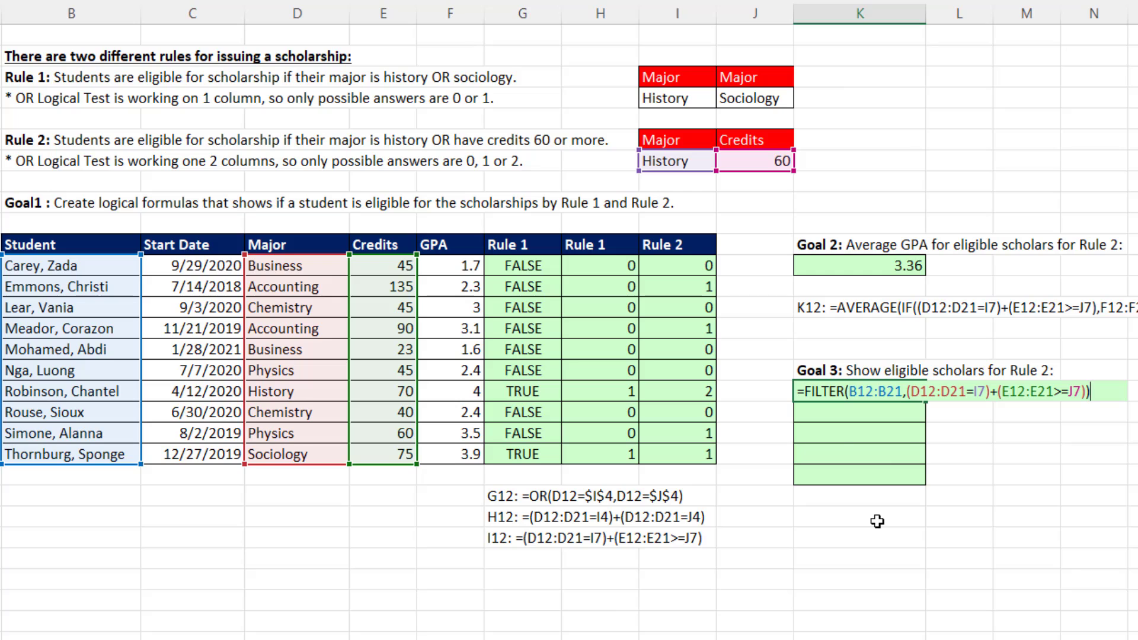
{"action": "key", "text": "Return"}
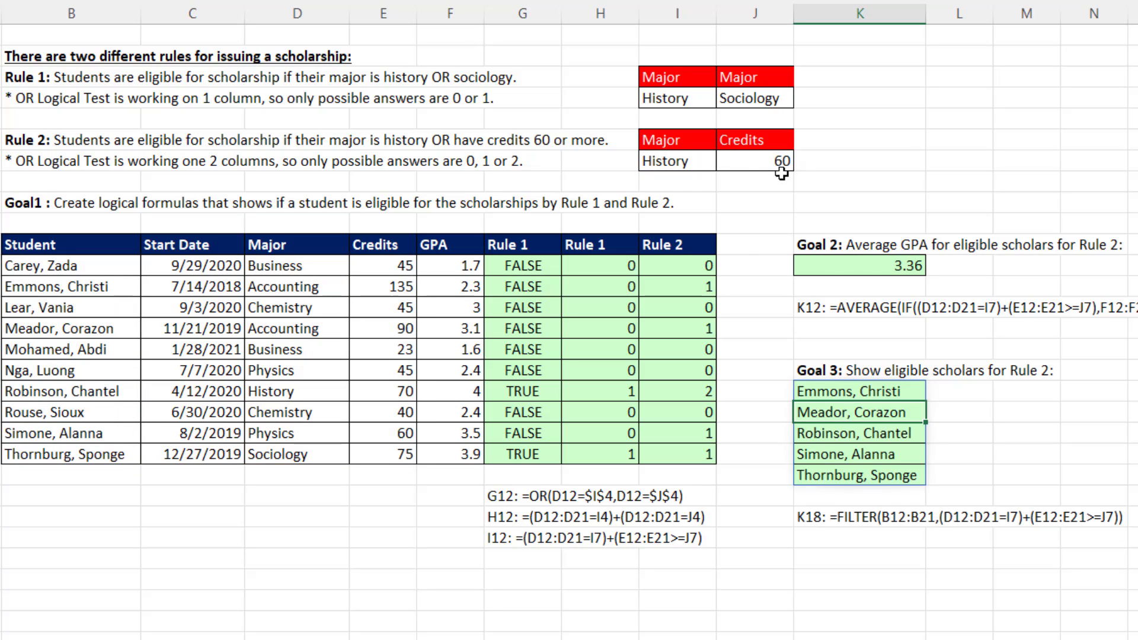
Test the Rule 2 formulas with a credits threshold of 100 in J7, then undo the change.
{"action": "left_click", "coordinate": [763, 163]}
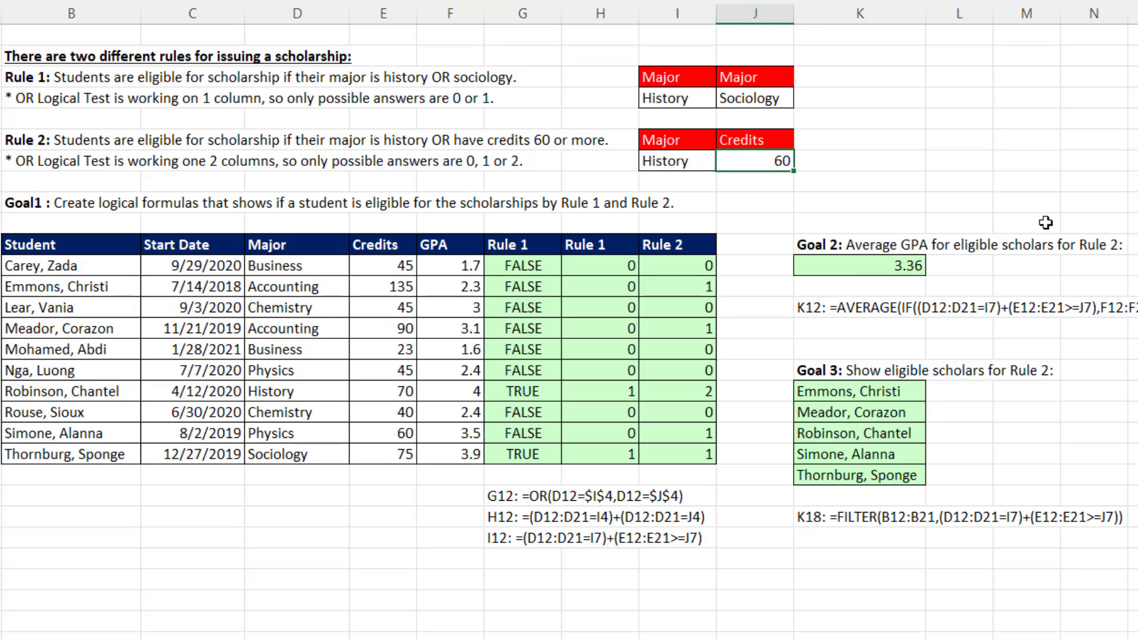
{"action": "type", "text": "100"}
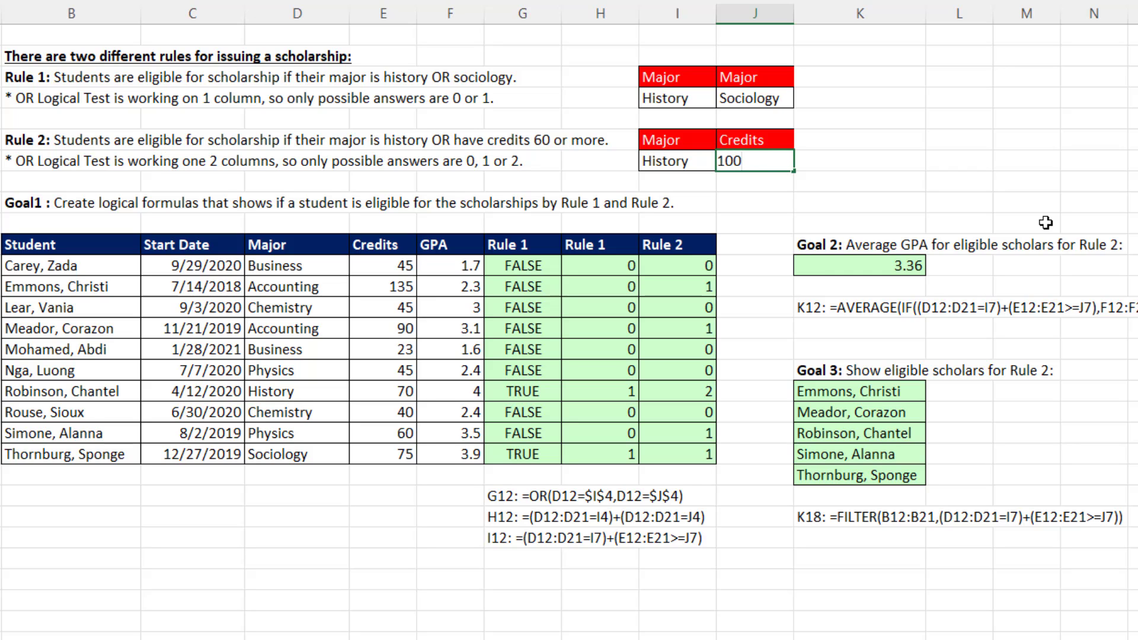
{"action": "key", "text": "ctrl+Return"}
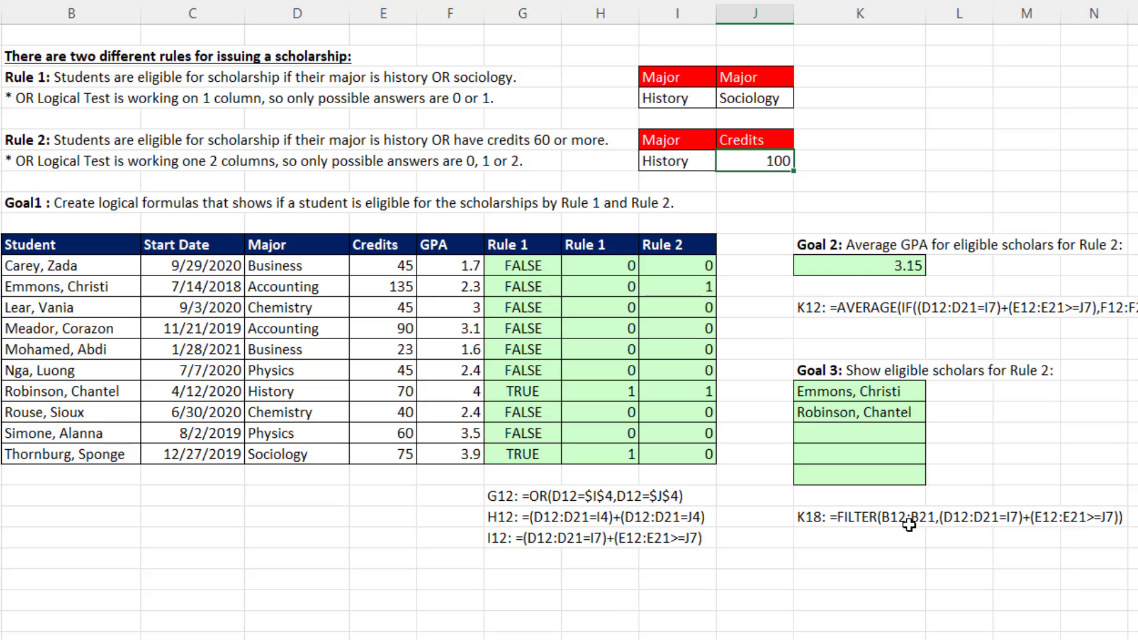
{"action": "key", "text": "ctrl+z"}
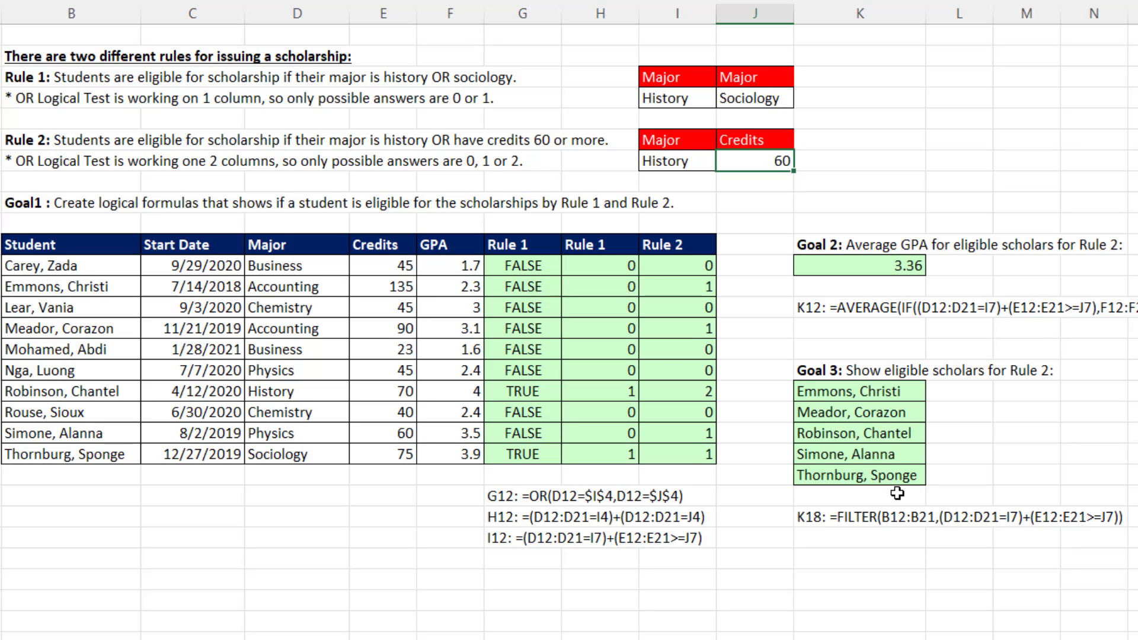
Review the Rule 1 formulas in G12 and H12 and the Rule 2 formula in I12 without changing them.
{"action": "left_click", "coordinate": [541, 267]}
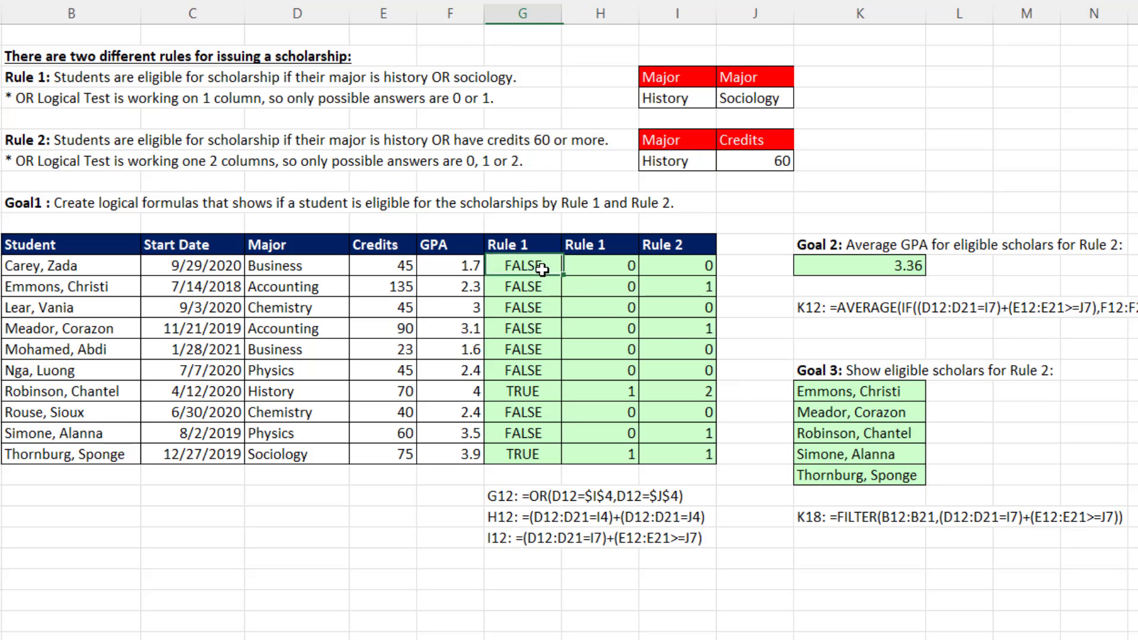
{"action": "key", "text": "F2"}
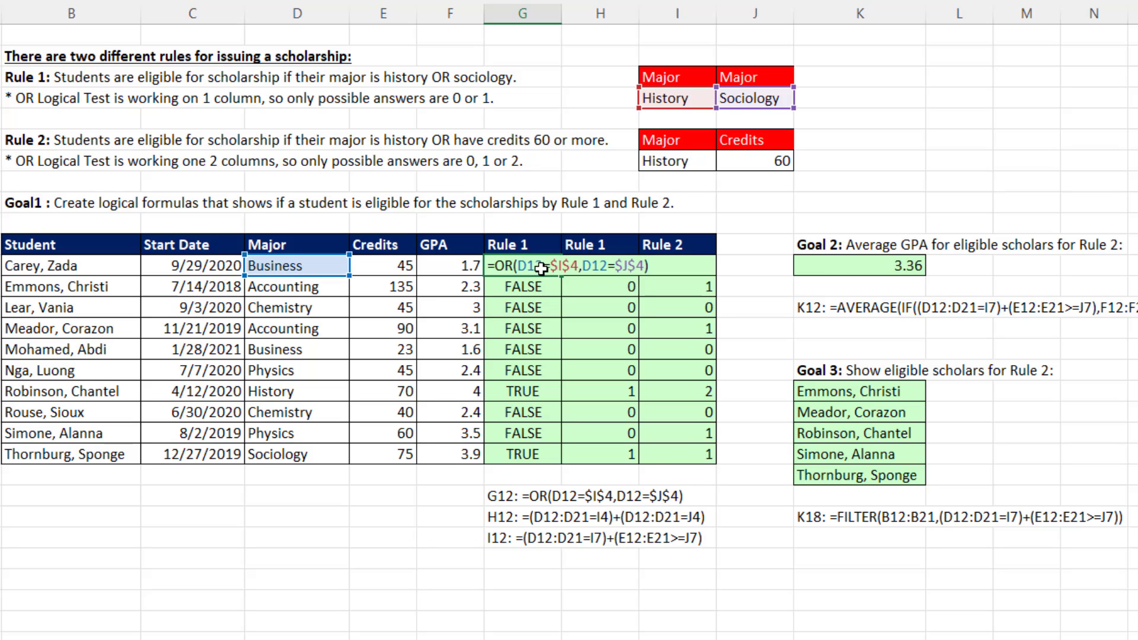
{"action": "key", "text": "Escape"}
{"action": "left_click", "coordinate": [595, 267]}
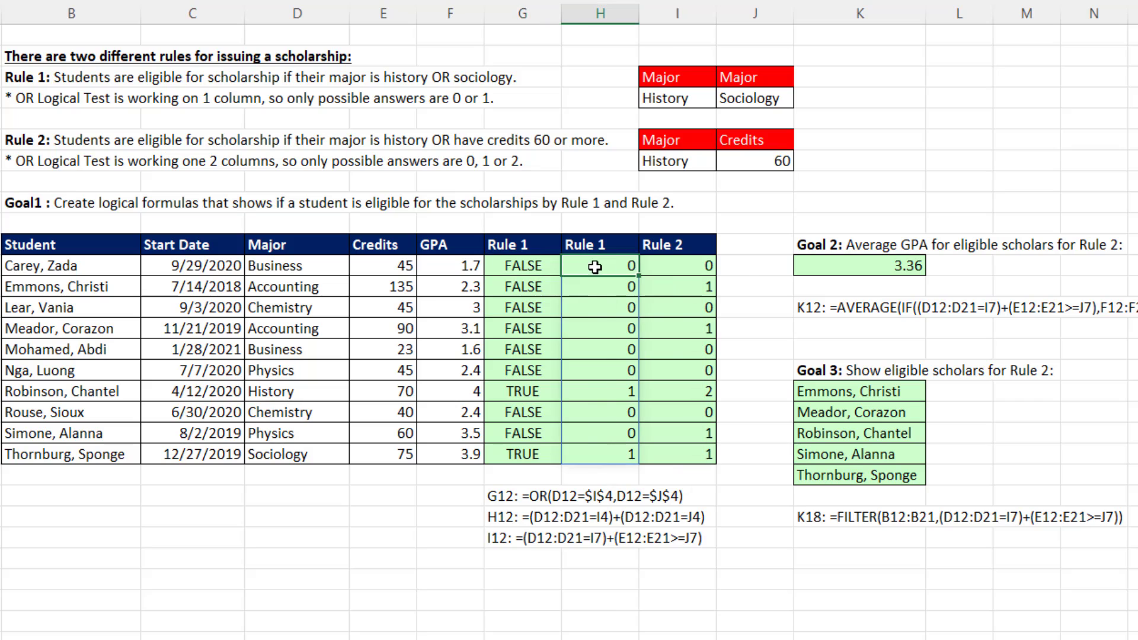
{"action": "key", "text": "F2"}
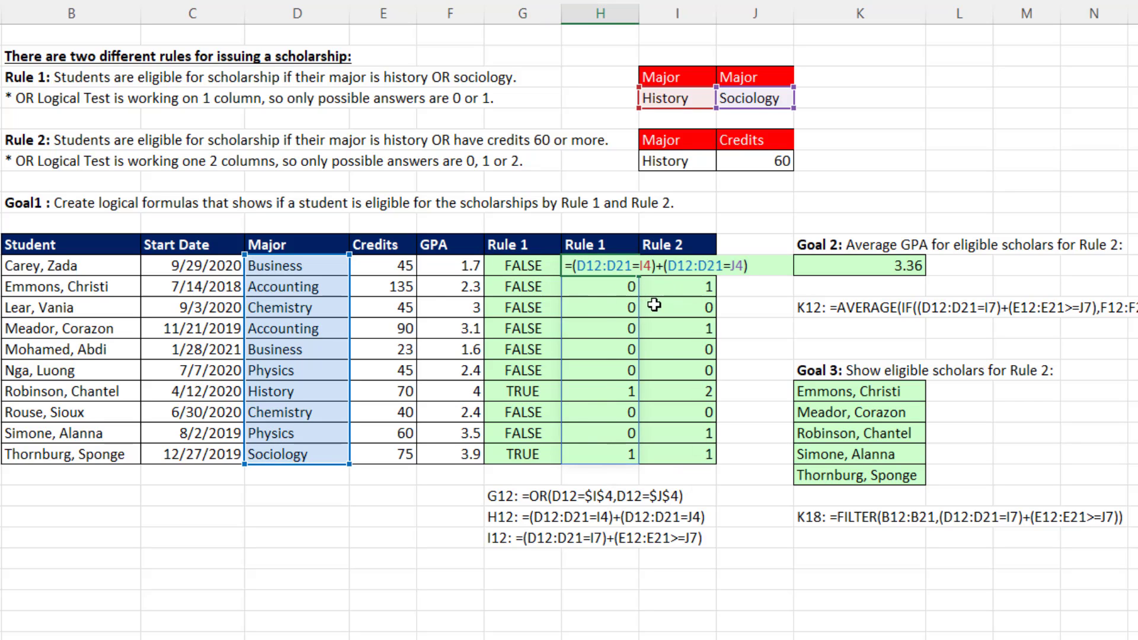
{"action": "key", "text": "Escape"}
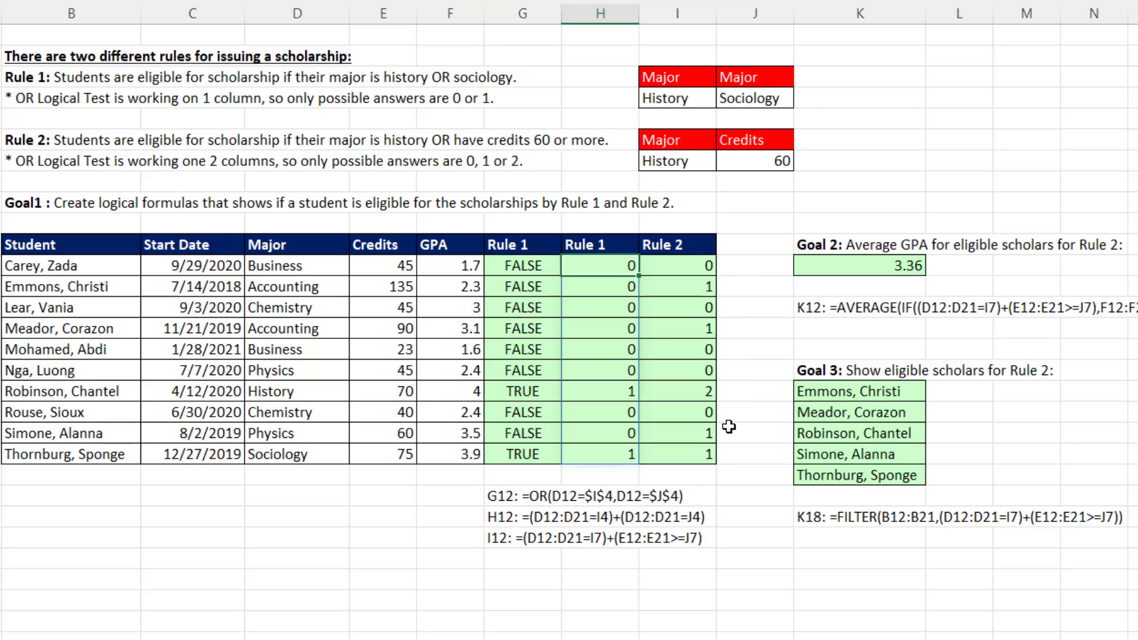
{"action": "double_click", "coordinate": [607, 266]}
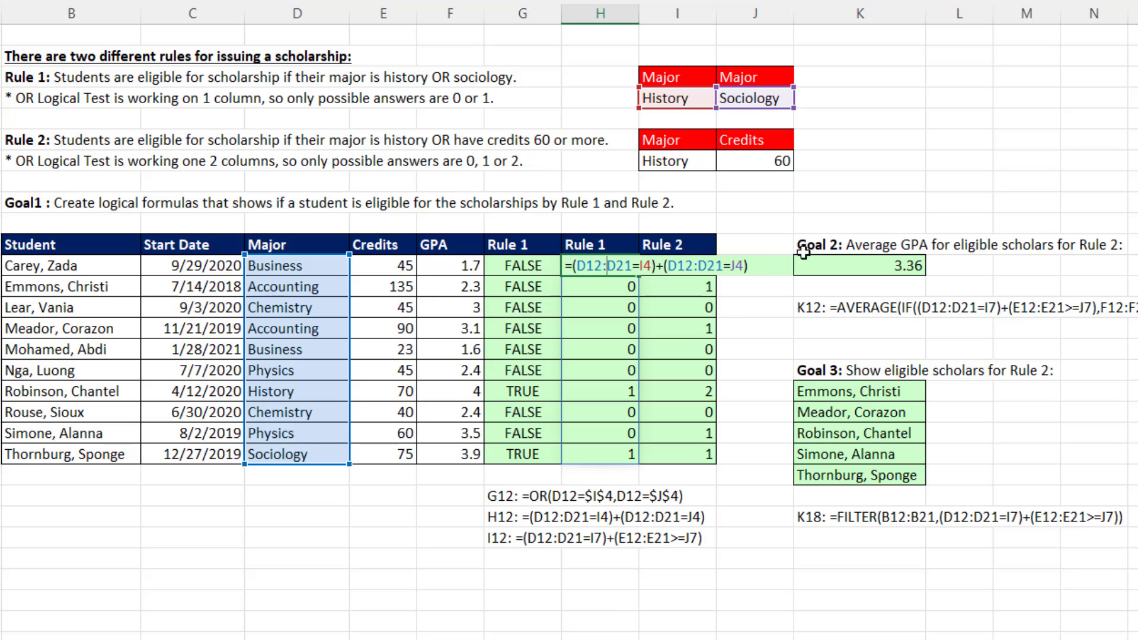
{"action": "key", "text": "Escape"}
{"action": "double_click", "coordinate": [684, 266]}
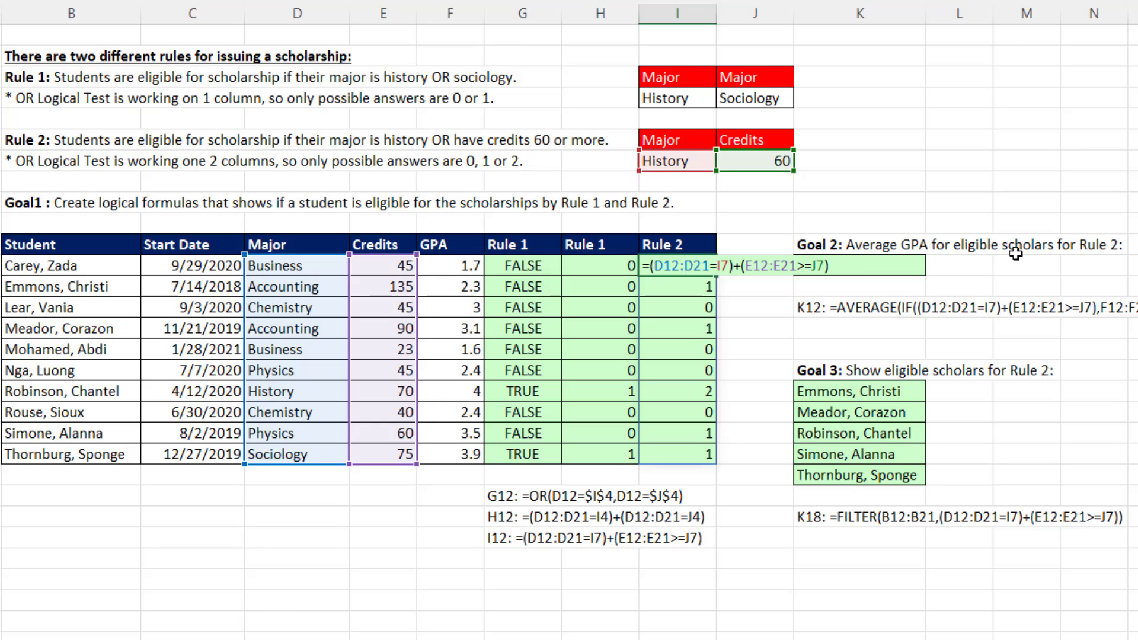
{"action": "key", "text": "Escape"}
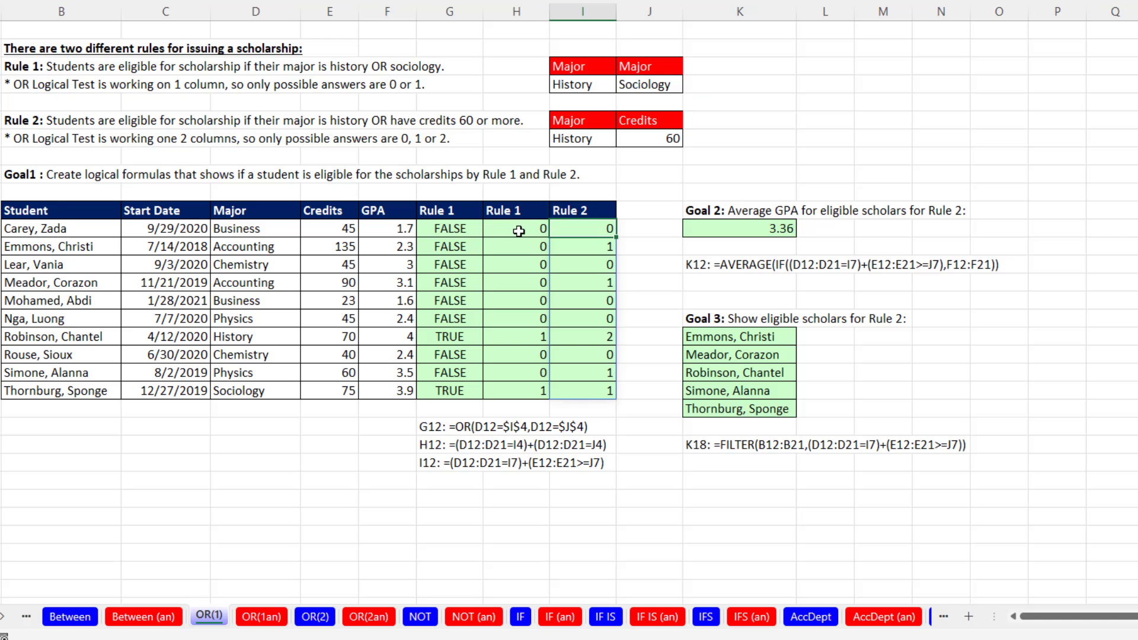
Switch to the OR(2) worksheet.
{"action": "left_click", "coordinate": [315, 619]}
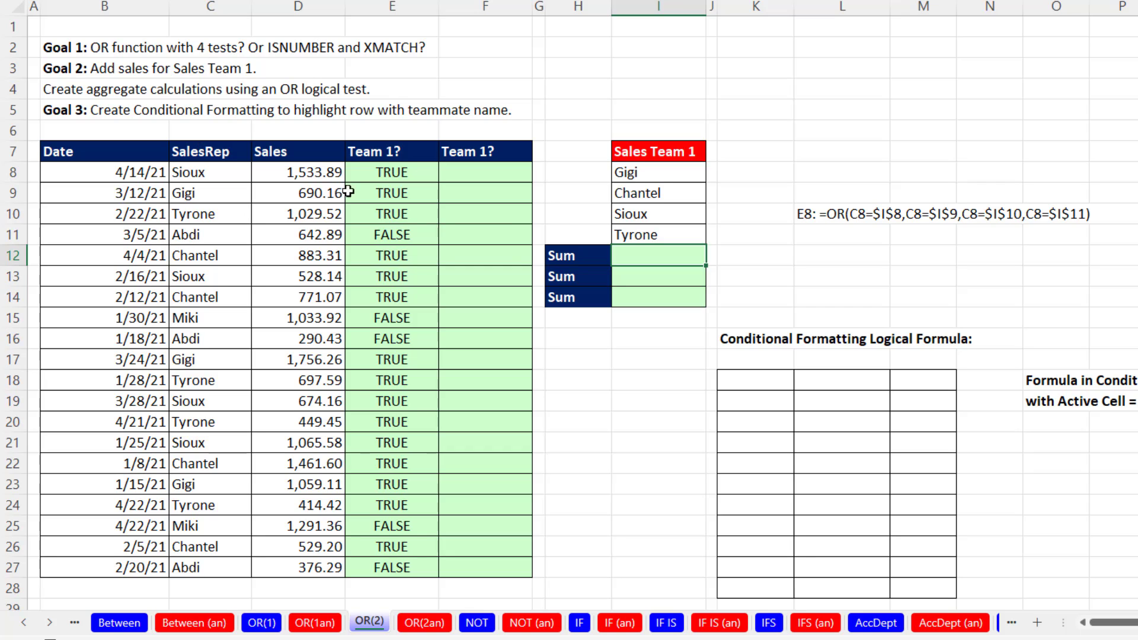
Review the OR formula in E8 without changing it.
{"action": "left_click", "coordinate": [365, 179]}
{"action": "key", "text": "F2"}
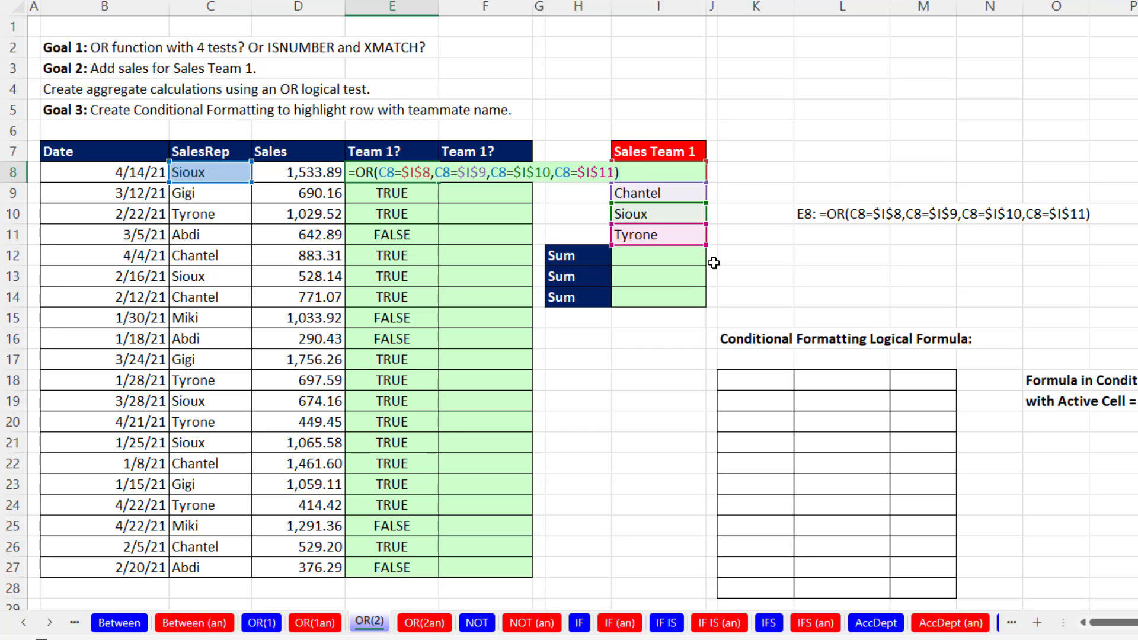
{"action": "key", "text": "Return"}
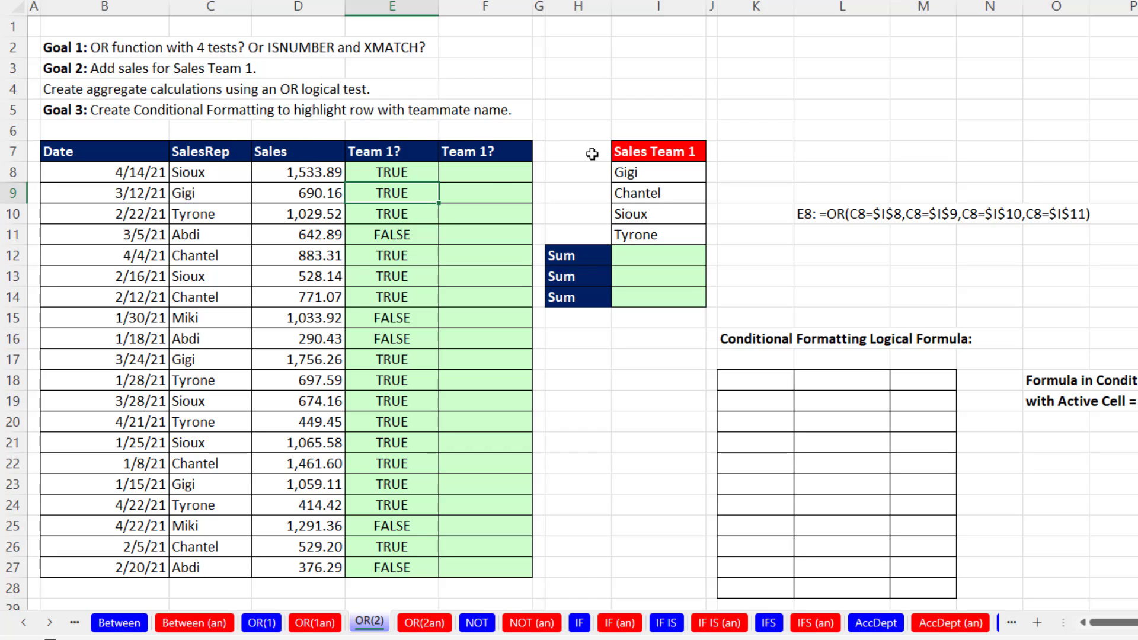
Enter =XMATCH(C8:C27,I8:I11) in F8 to look up every sales rep in the Sales Team 1 list.
{"action": "left_click", "coordinate": [482, 175]}
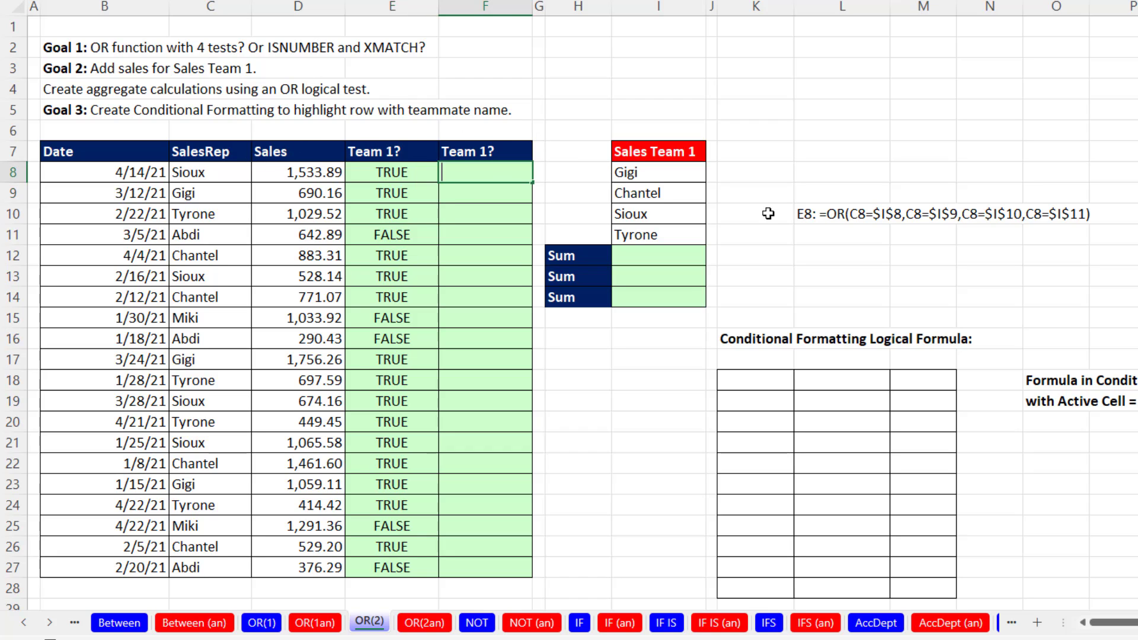
{"action": "type", "text": "=xm"}
{"action": "key", "text": "Tab"}
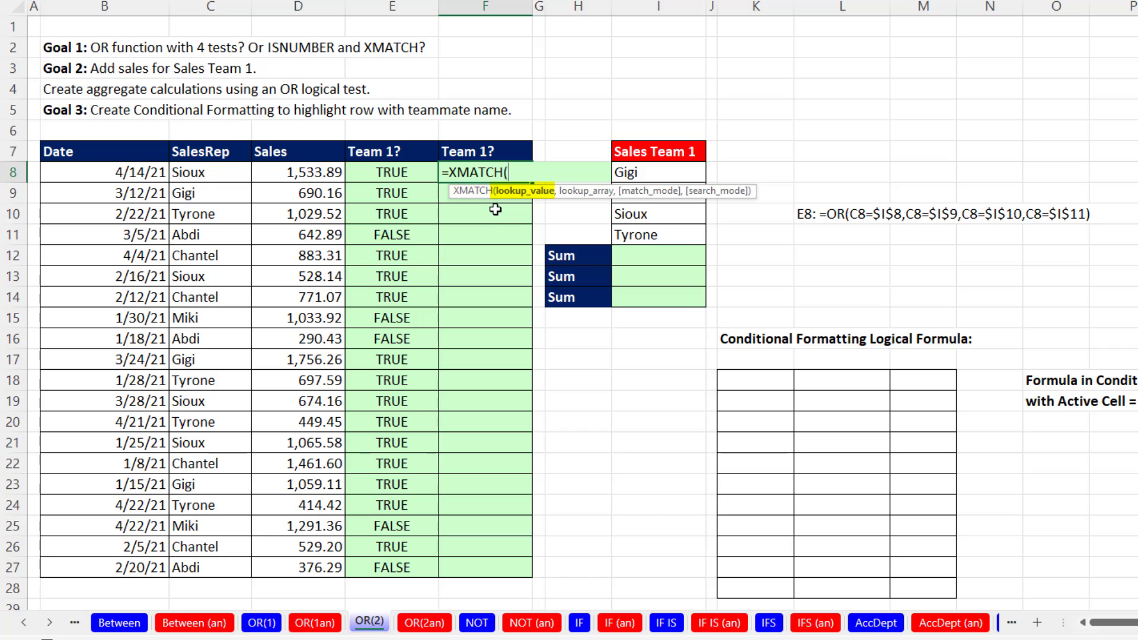
{"action": "left_click_drag", "start_coordinate": [189, 173], "coordinate": [196, 566]}
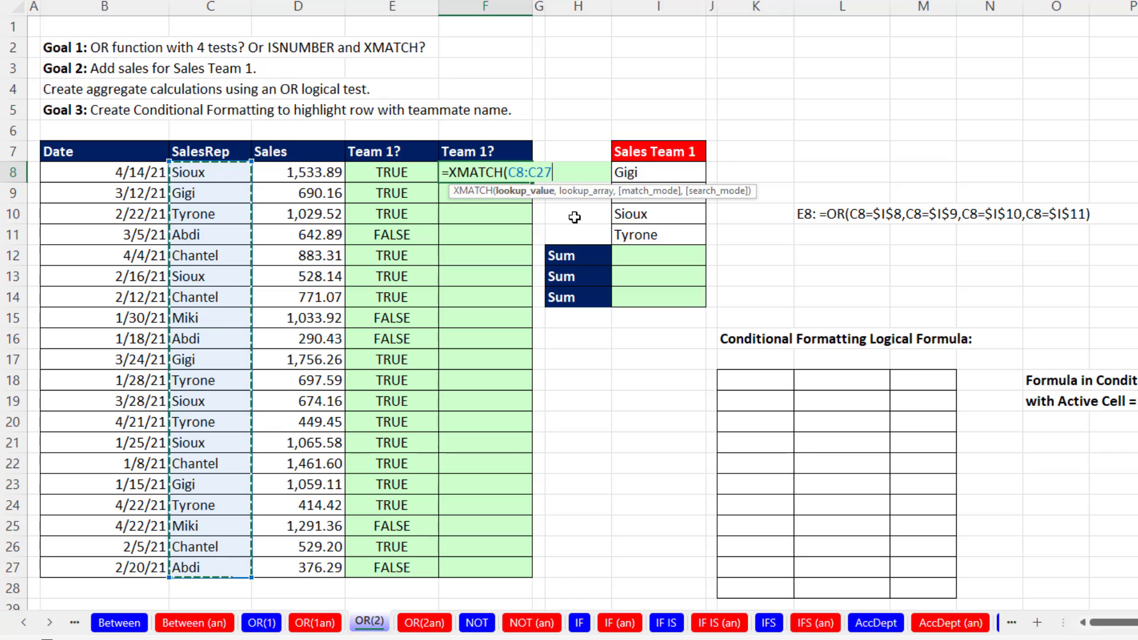
{"action": "type", "text": ","}
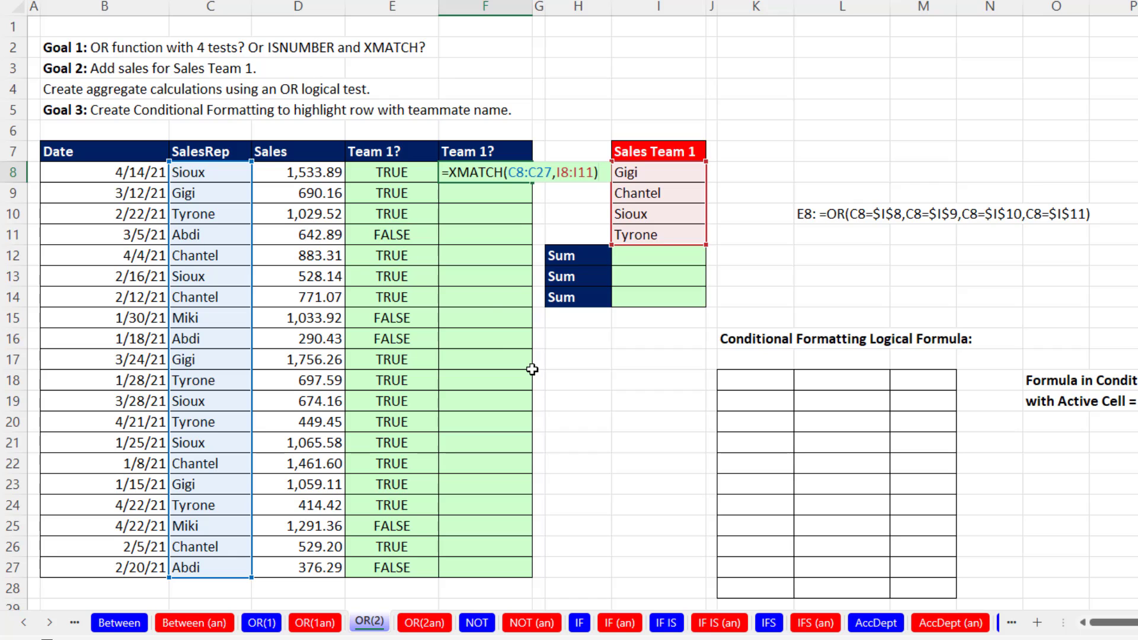
{"action": "key", "text": "Return"}
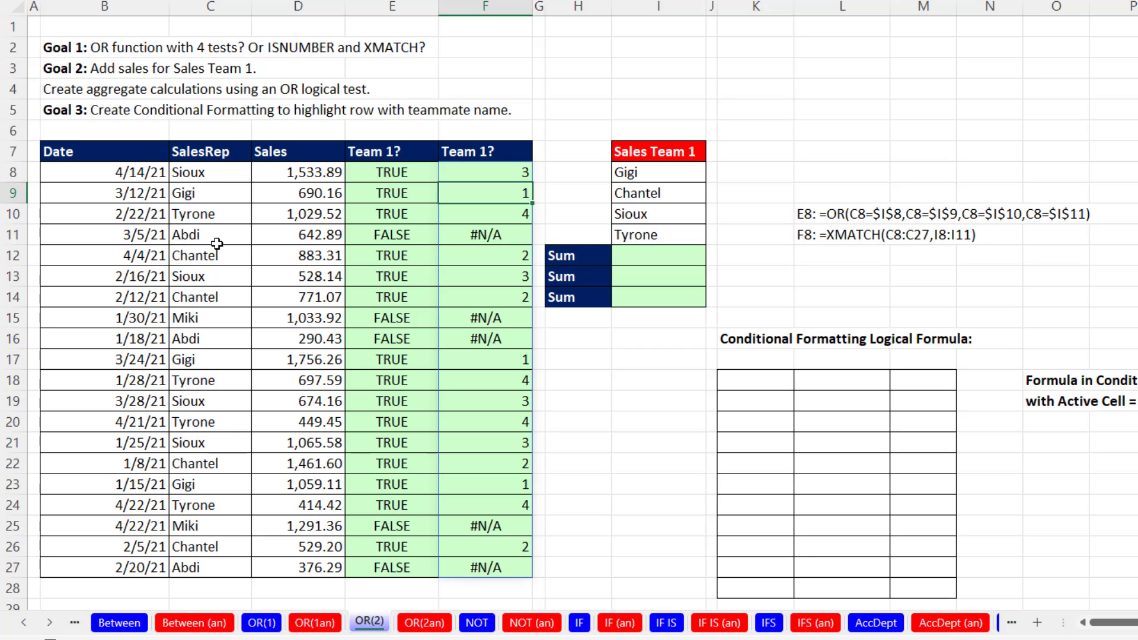
Wrap the XMATCH formula in F8 in ISNUMBER, making it =ISNUMBER(XMATCH(C8:C27,I8:I11)).
{"action": "left_click", "coordinate": [483, 173]}
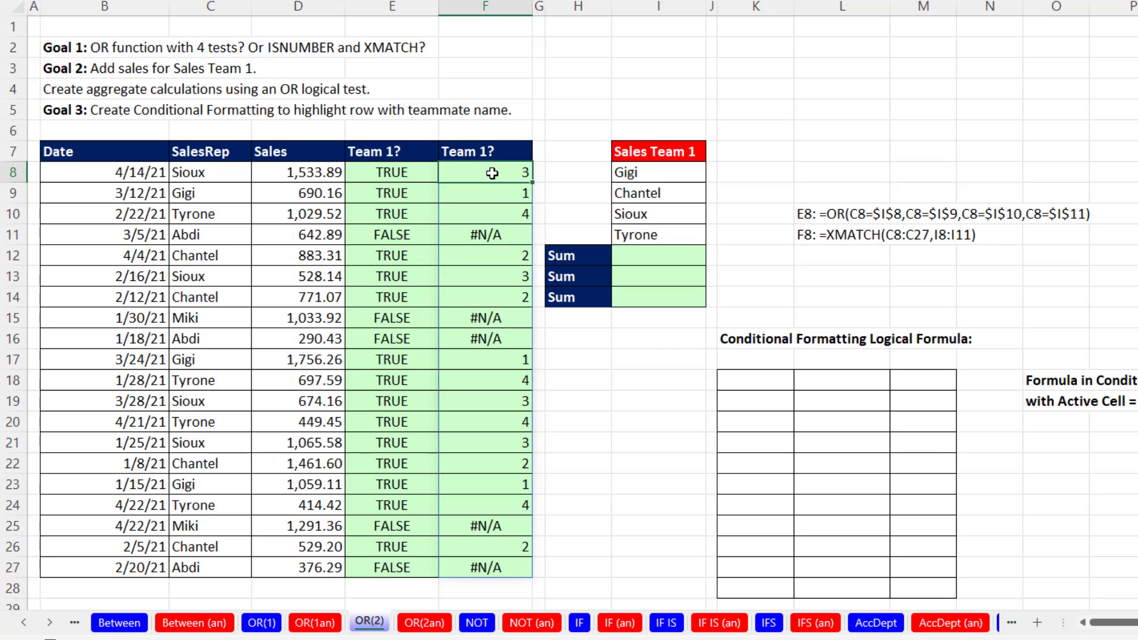
{"action": "key", "text": "F2"}
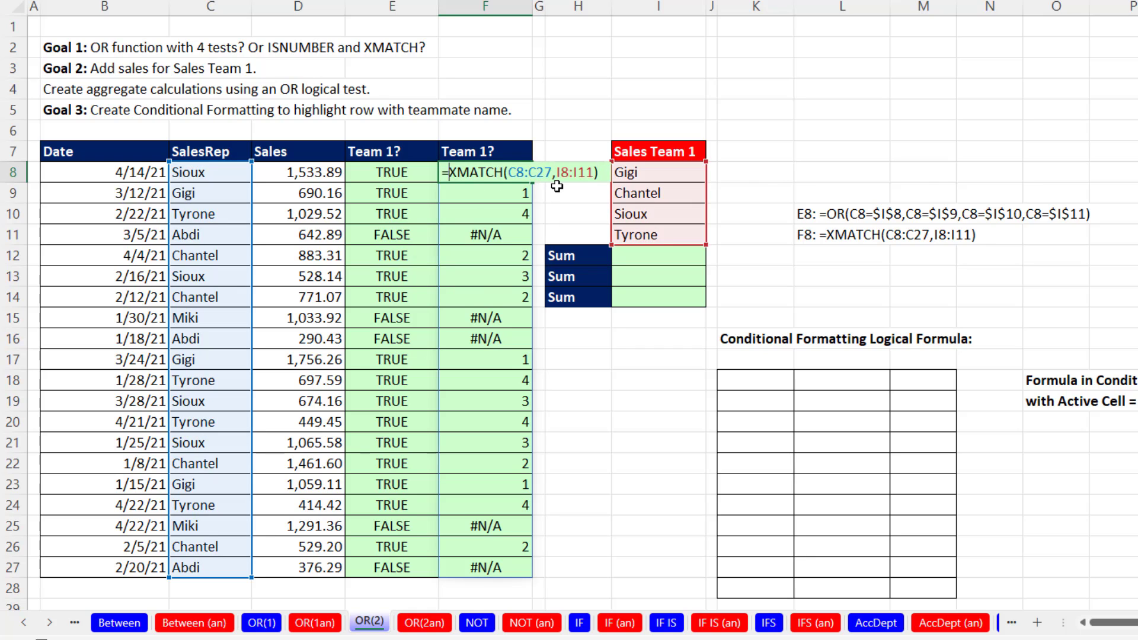
{"action": "key", "text": "Home"}
{"action": "key", "text": "Right"}
{"action": "type", "text": "ISNUMBER("}
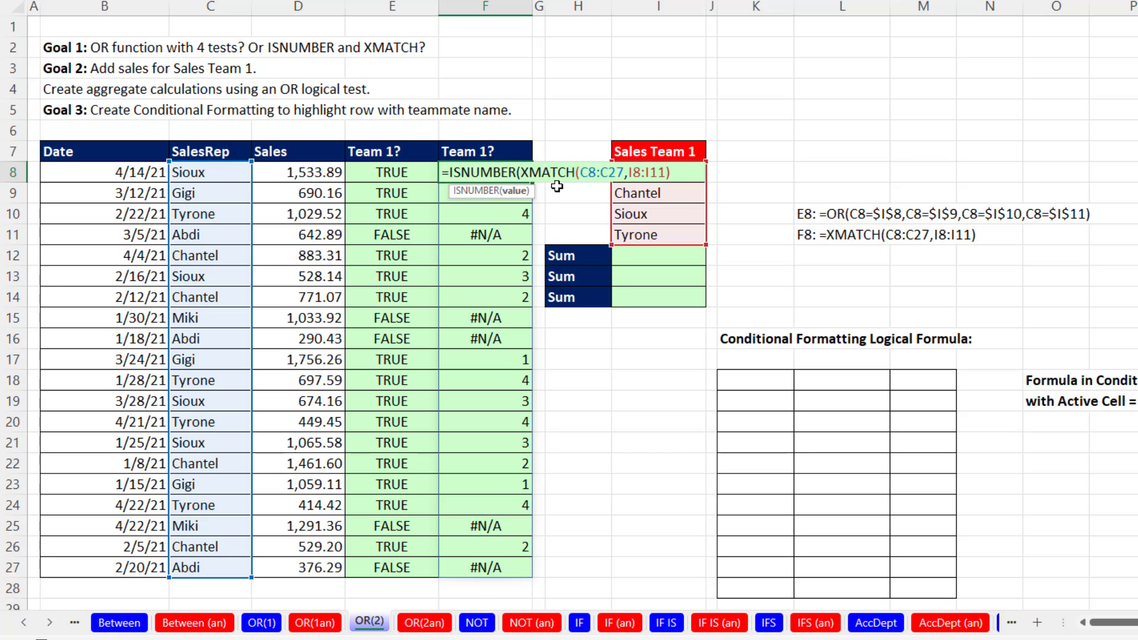
{"action": "type", "text": ")"}
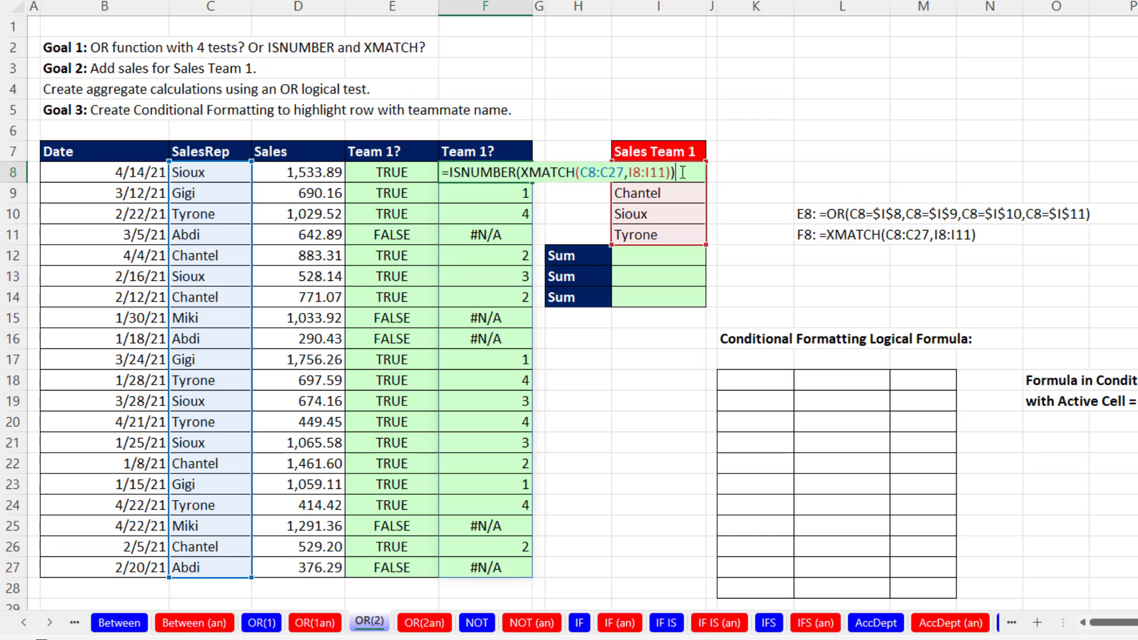
{"action": "key", "text": "Return"}
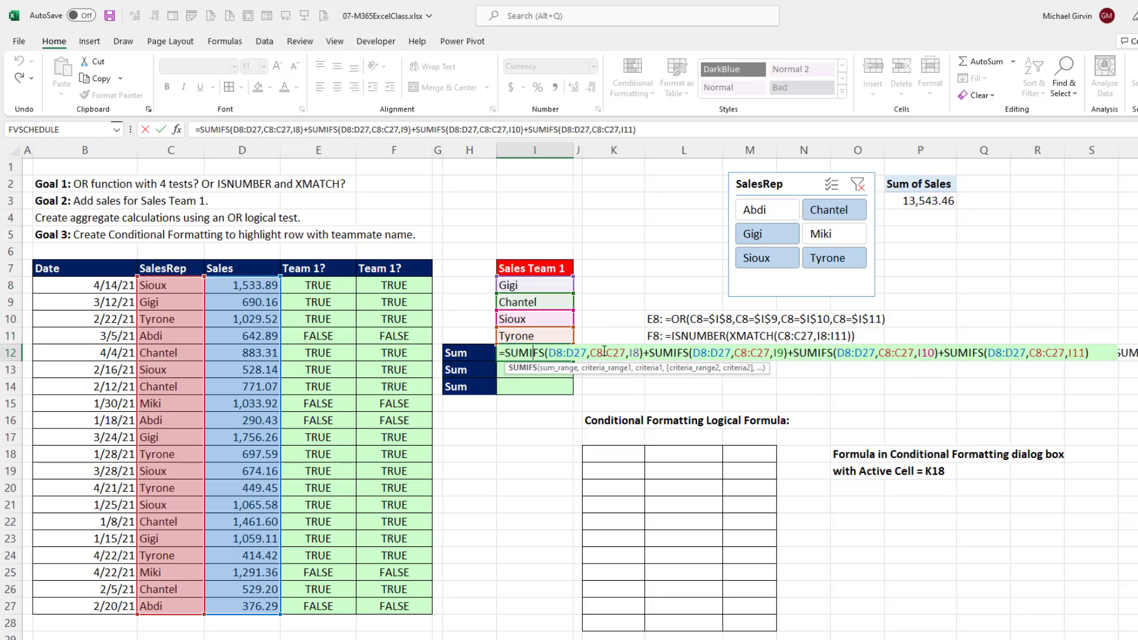
Review the formula adding four SUMIFS in I12 and compare its result with the PivotTable's Sum of Sales in P3.
{"action": "key", "text": "Return"}
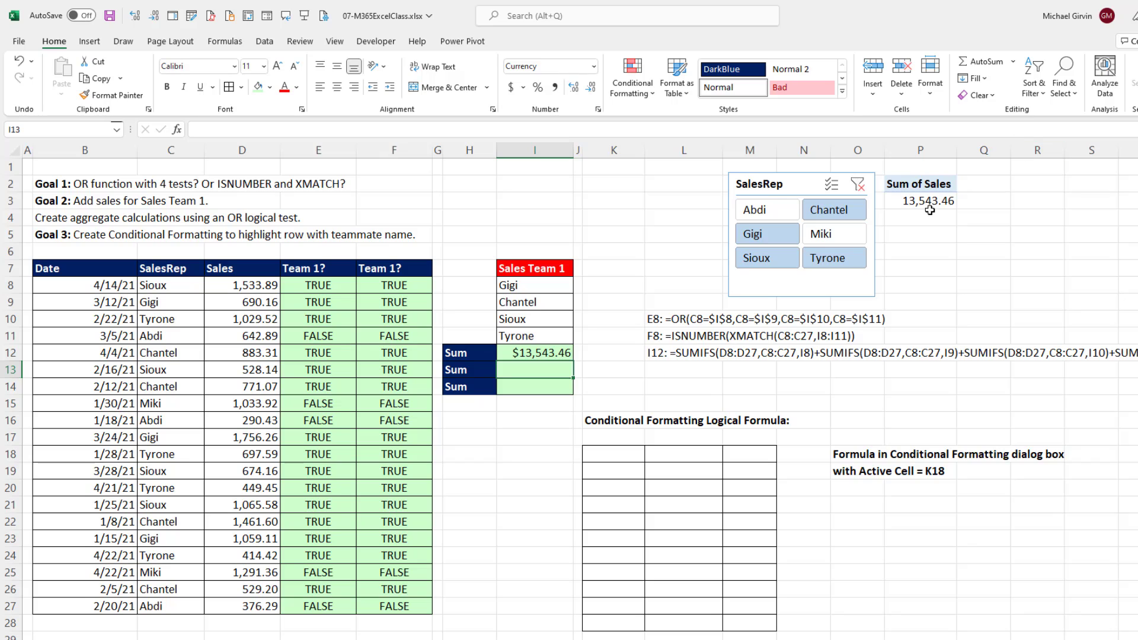
{"action": "left_click", "coordinate": [930, 203]}
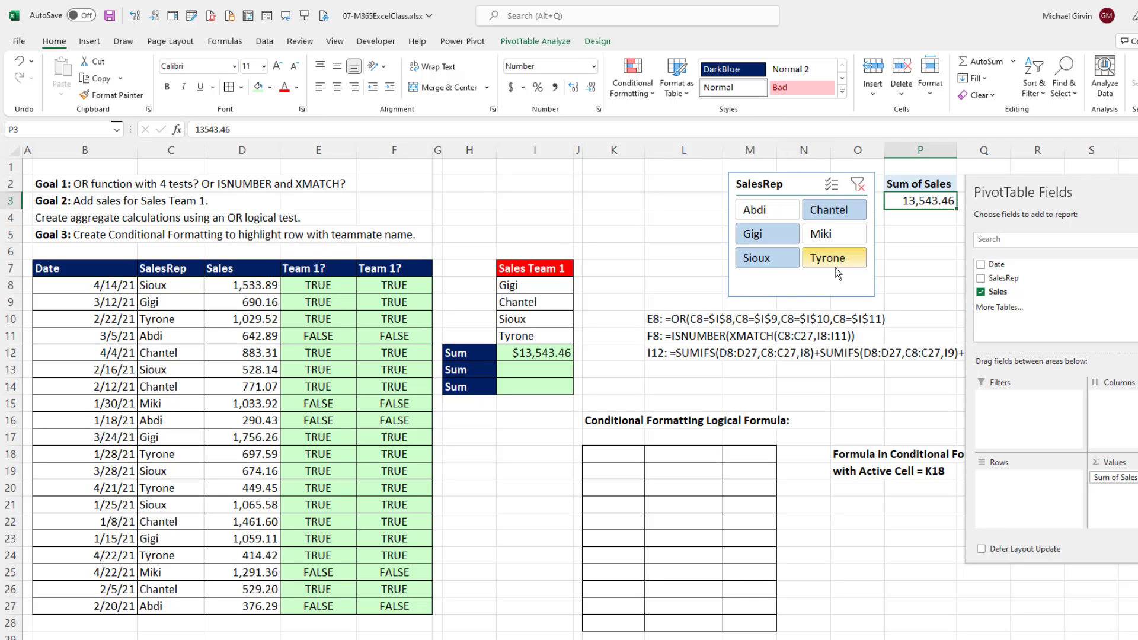
Enter =SUMIFS(D8:D27,C8:C27,I8:I11) in I13 to calculate sales for each Sales Team 1 member.
{"action": "left_click", "coordinate": [531, 370]}
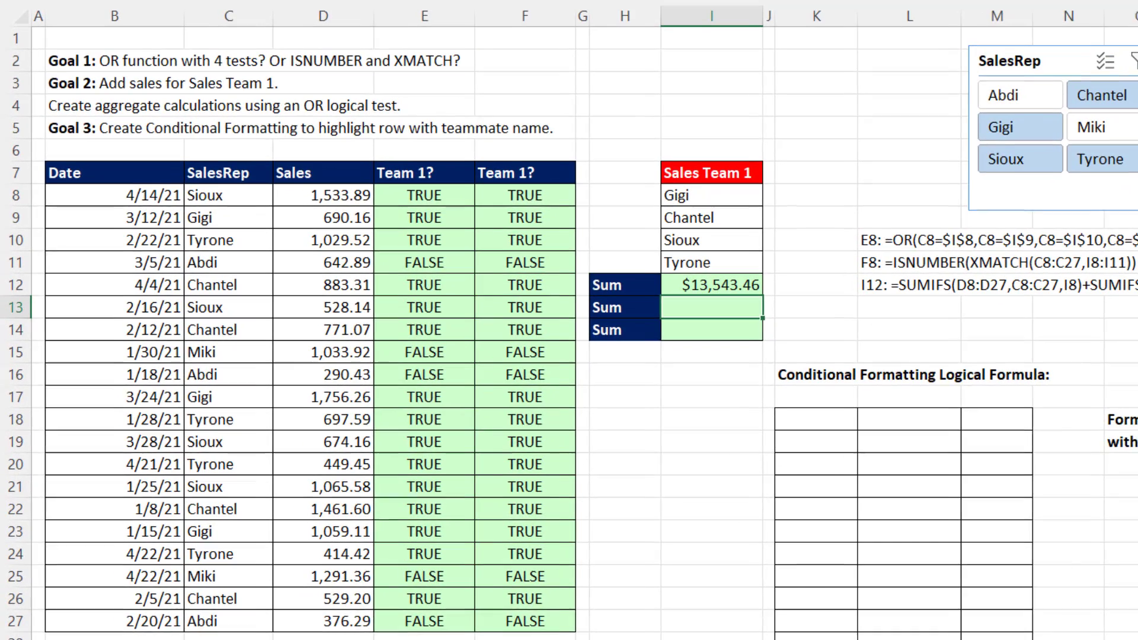
{"action": "type", "text": "=su"}
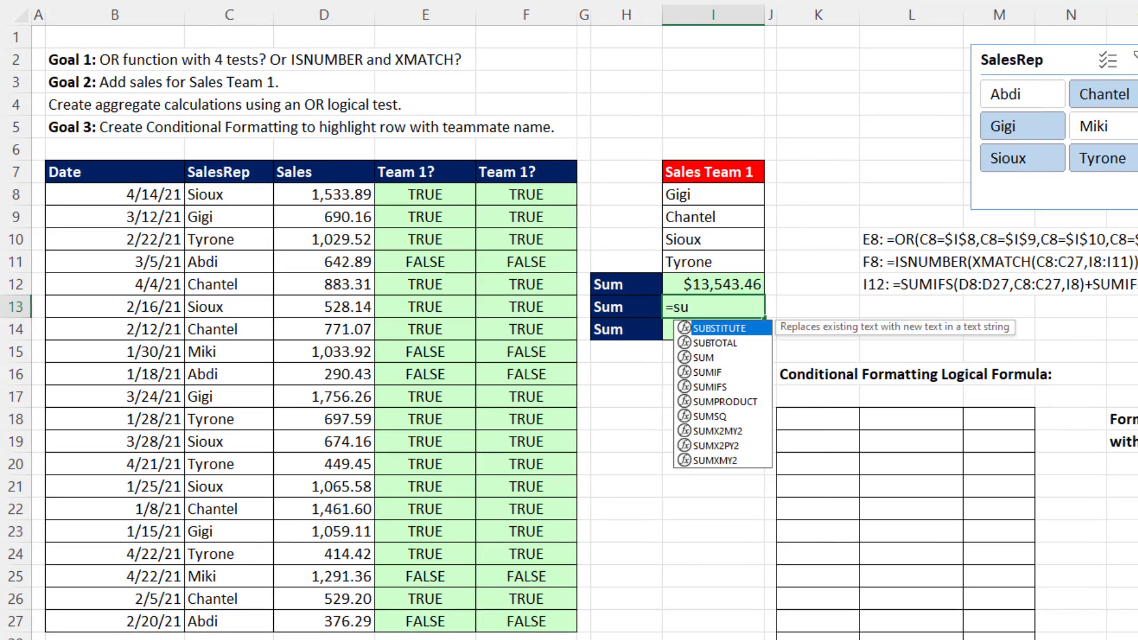
{"action": "type", "text": "mifs"}
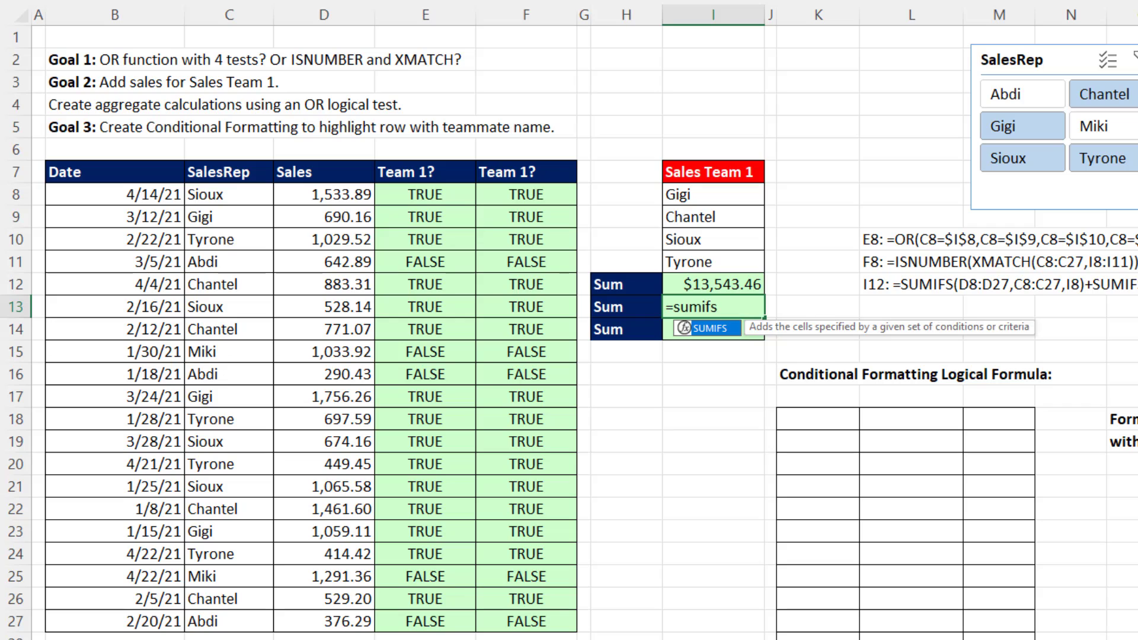
{"action": "key", "text": "Tab"}
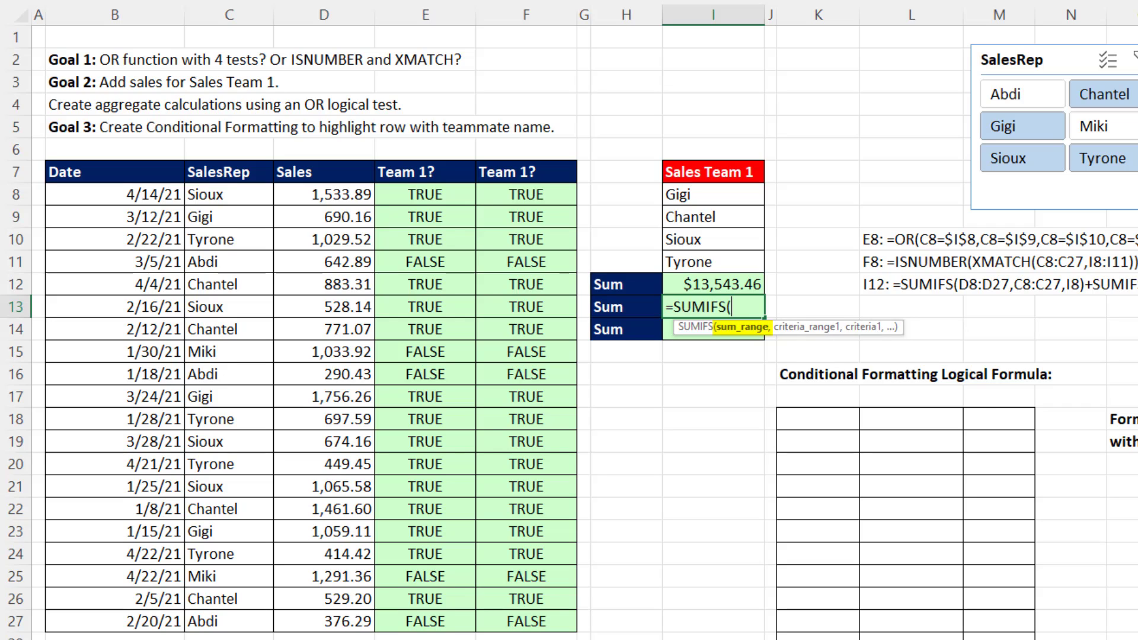
{"action": "left_click_drag", "start_coordinate": [331, 196], "coordinate": [325, 621]}
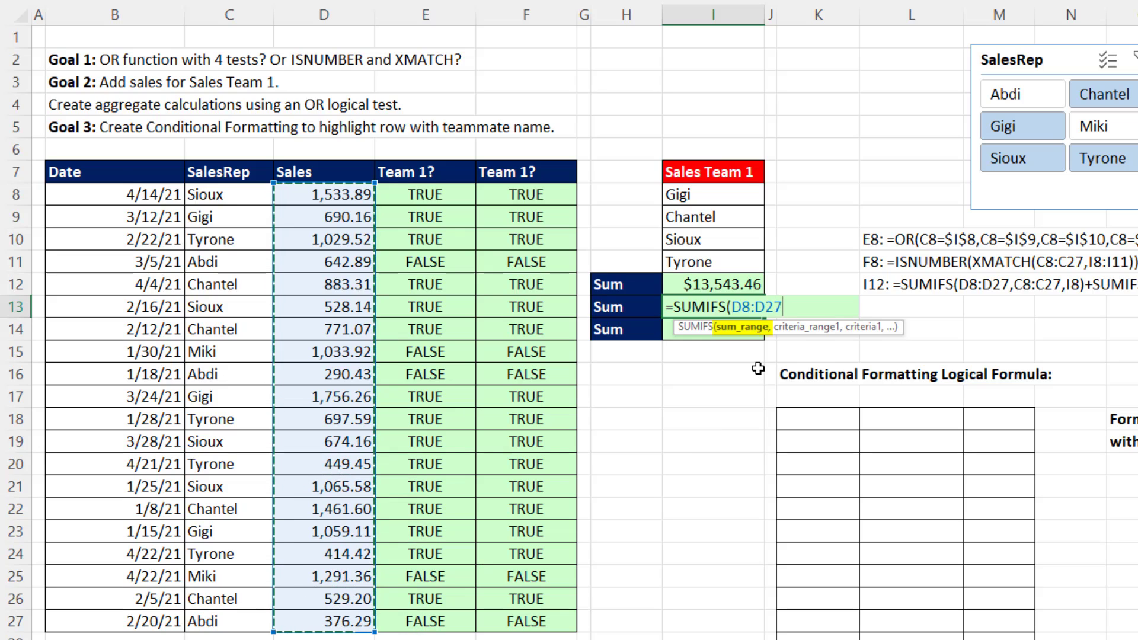
{"action": "type", "text": ","}
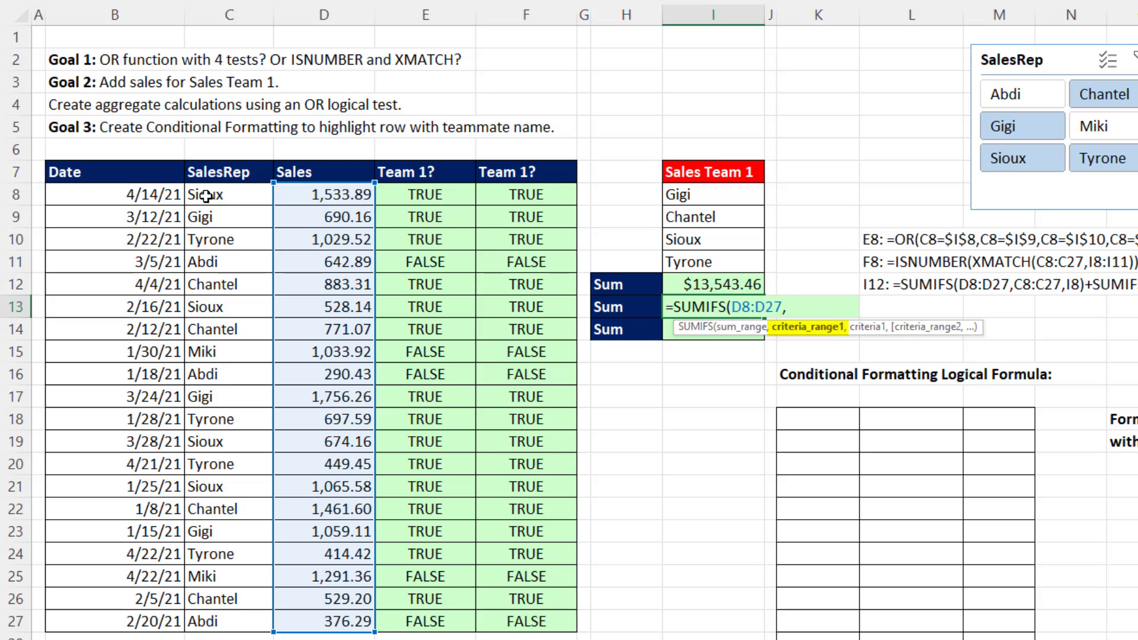
{"action": "left_click_drag", "start_coordinate": [206, 196], "coordinate": [200, 630]}
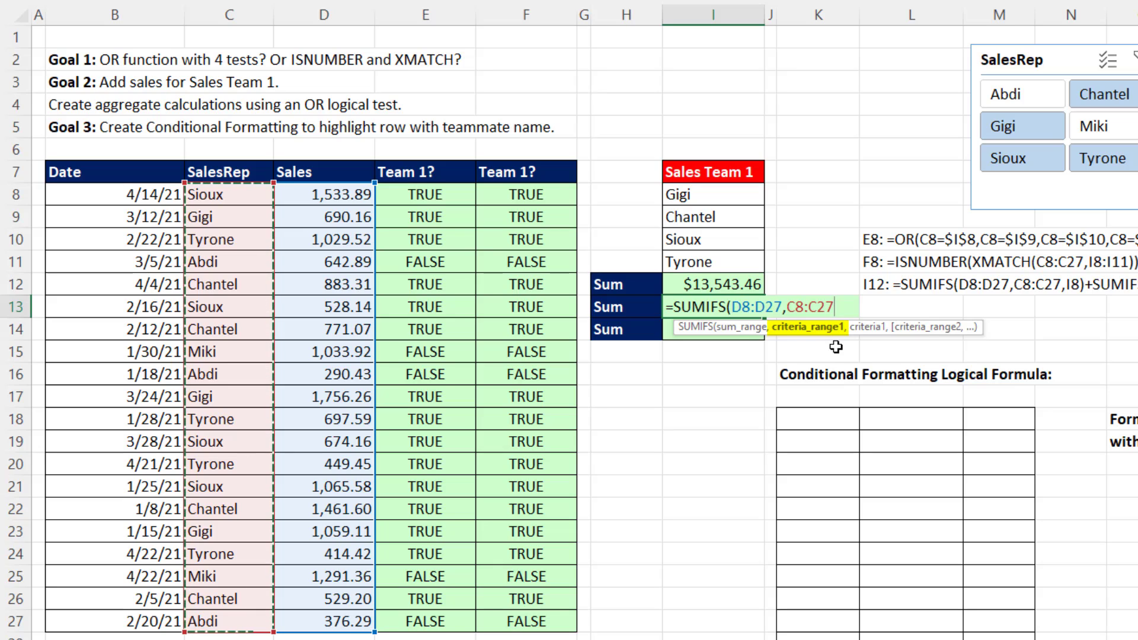
{"action": "type", "text": ","}
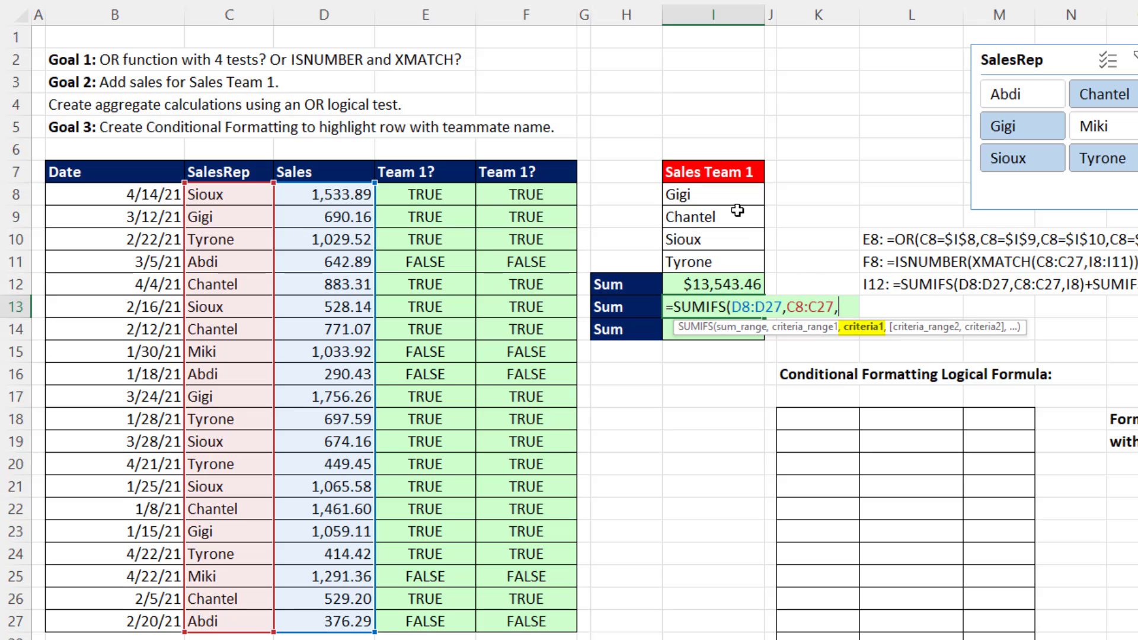
{"action": "left_click_drag", "start_coordinate": [714, 194], "coordinate": [720, 255]}
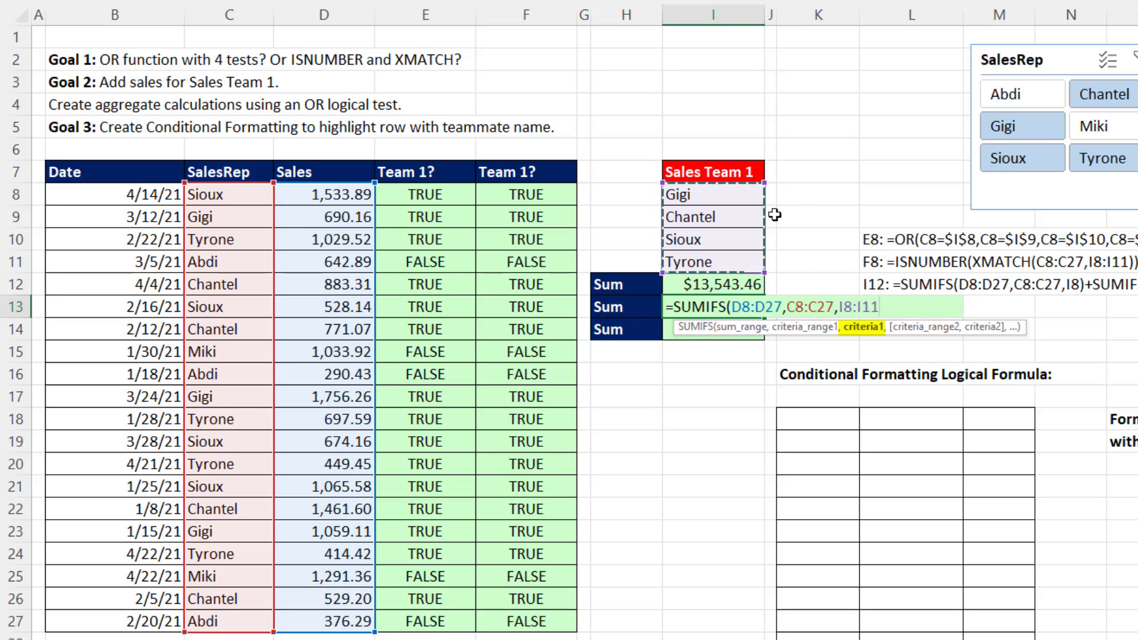
{"action": "type", "text": ")"}
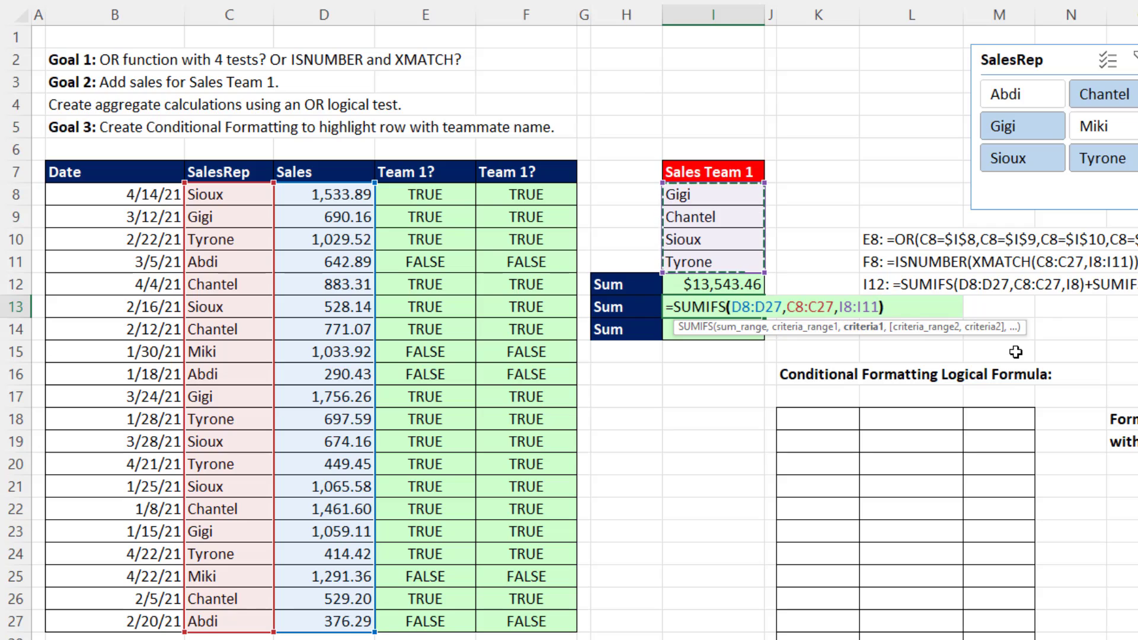
{"action": "key", "text": "Return"}
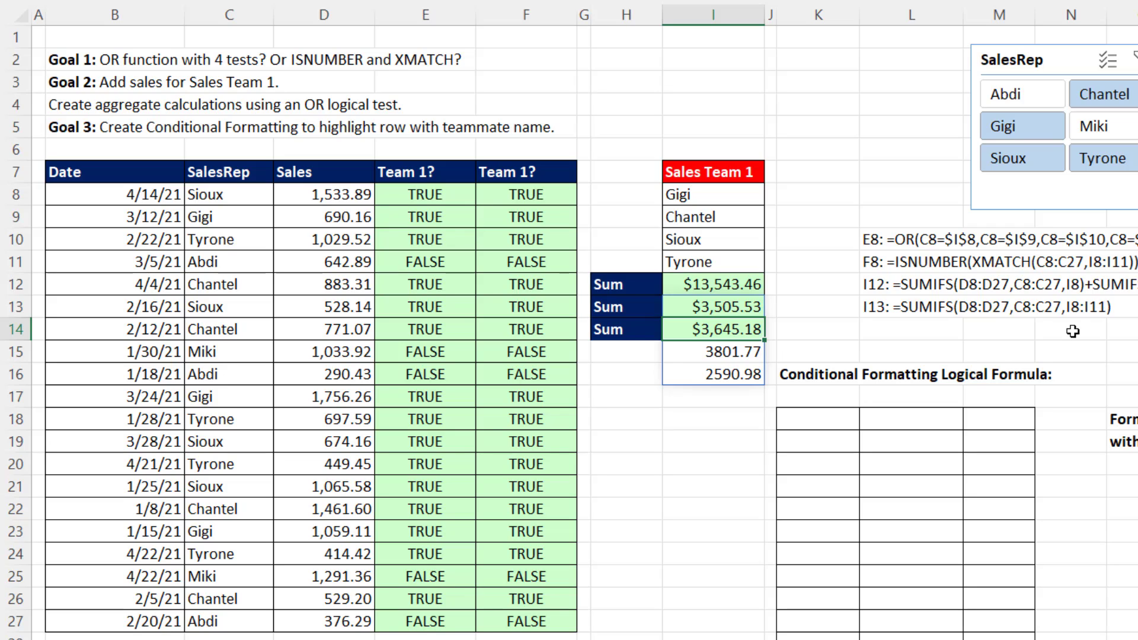
Wrap the SUMIFS formula in I13 in SUM, making it =SUM(SUMIFS(D8:D27,C8:C27,I8:I11)).
{"action": "left_click", "coordinate": [707, 309]}
{"action": "key", "text": "F2"}
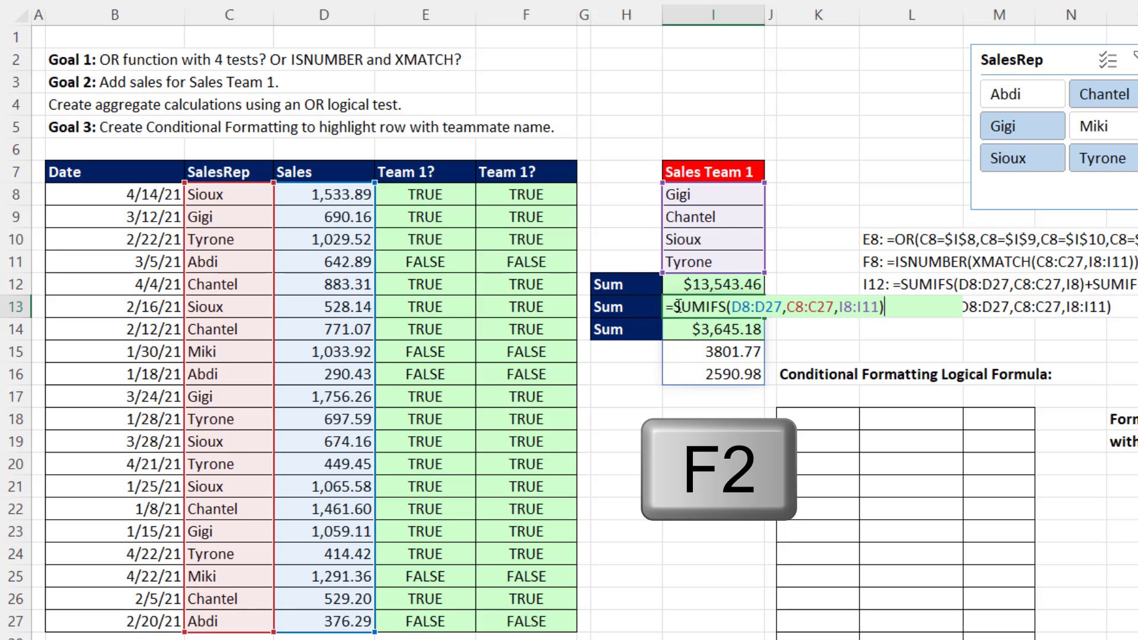
{"action": "left_click", "coordinate": [675, 308]}
{"action": "type", "text": "sum"}
{"action": "key", "text": "Tab"}
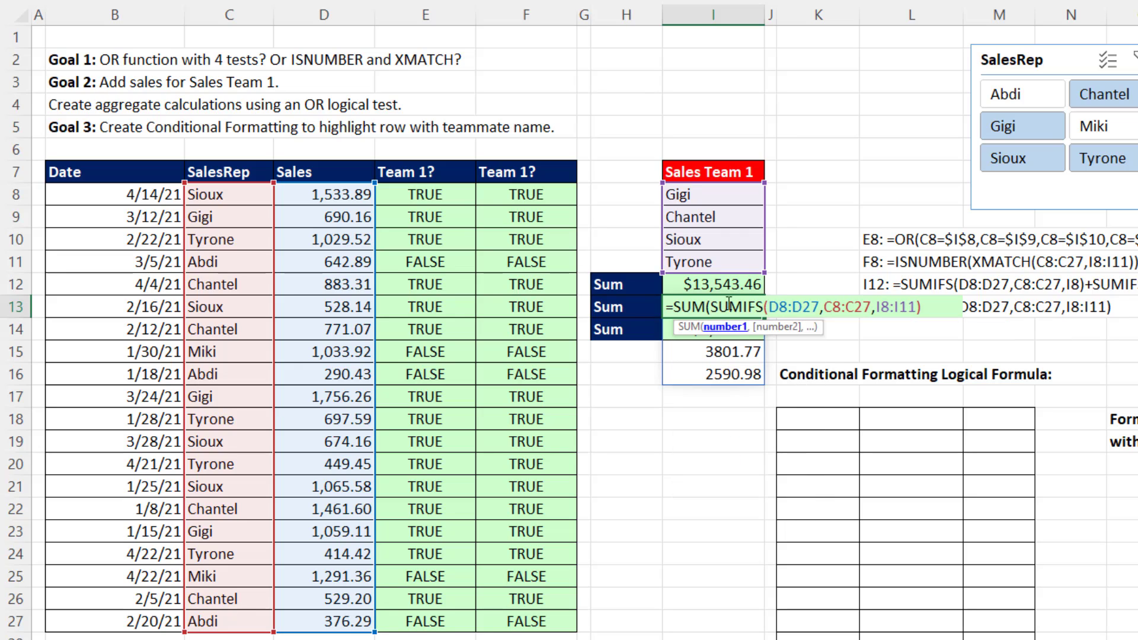
{"action": "left_click", "coordinate": [954, 321]}
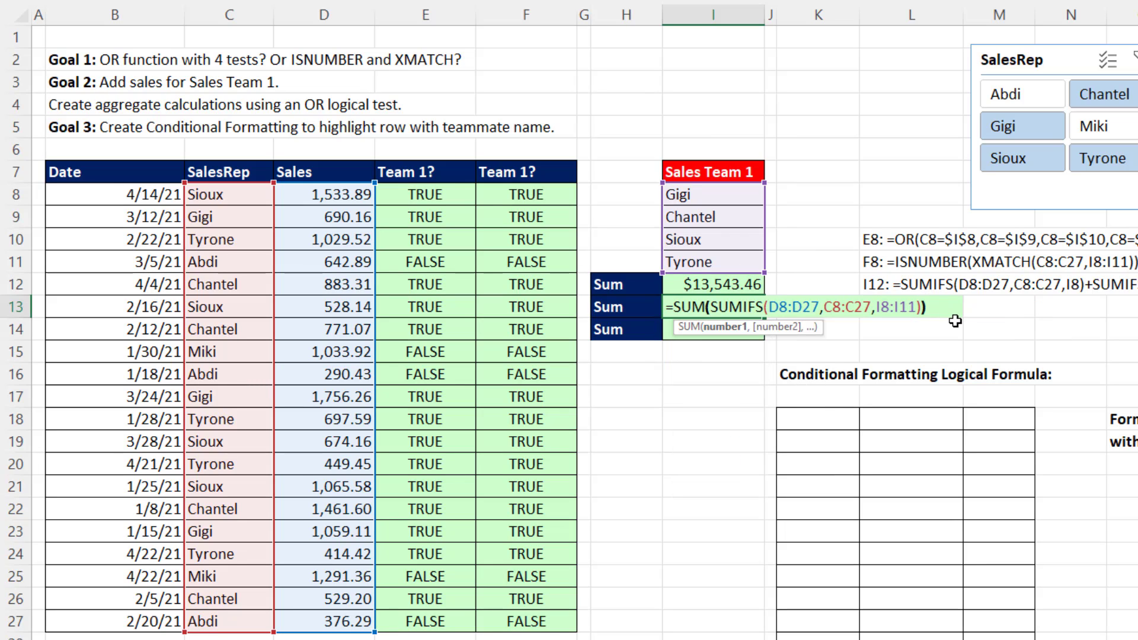
{"action": "type", "text": ")"}
{"action": "key", "text": "ctrl+Return"}
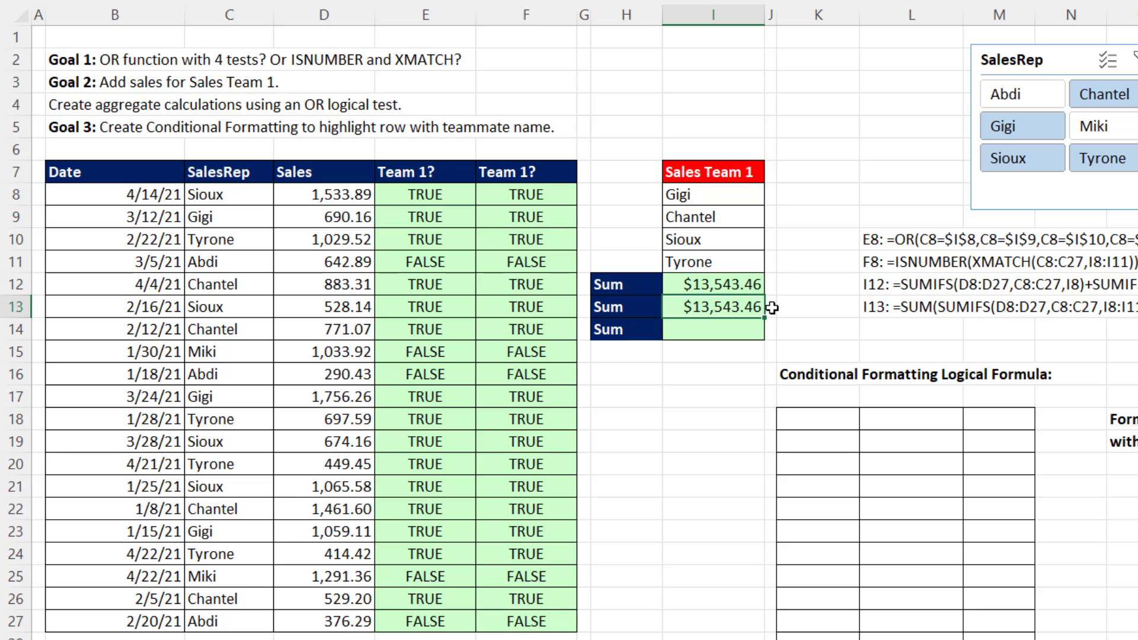
Examine the criteria argument of the SUM and SUMIFS formula in I13 without changing it.
{"action": "key", "text": "F2"}
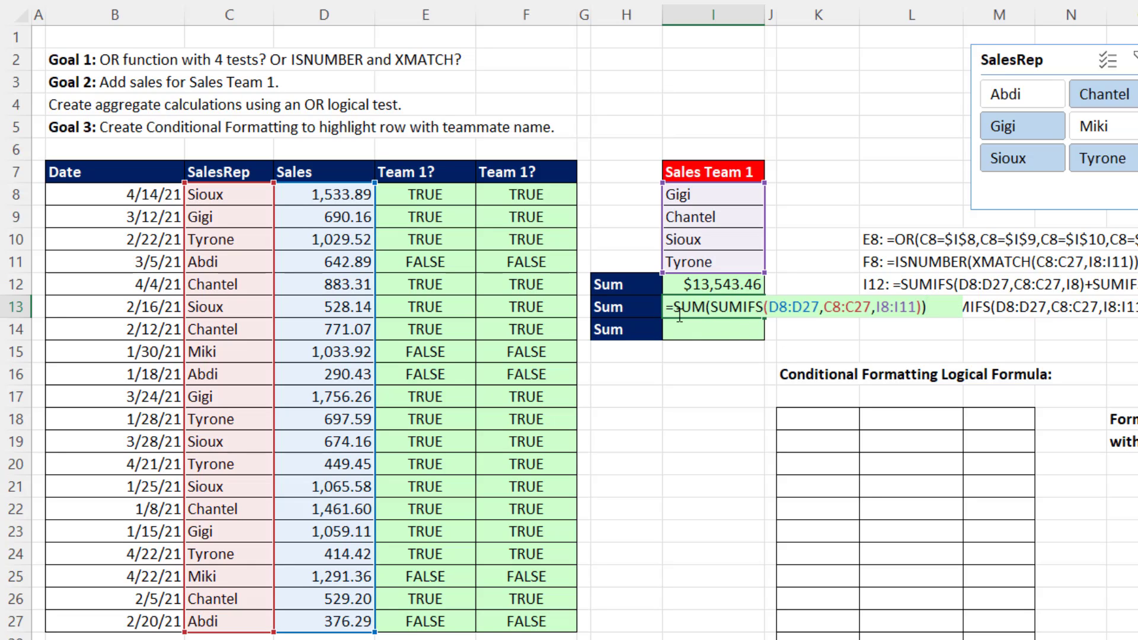
{"action": "left_click", "coordinate": [884, 308]}
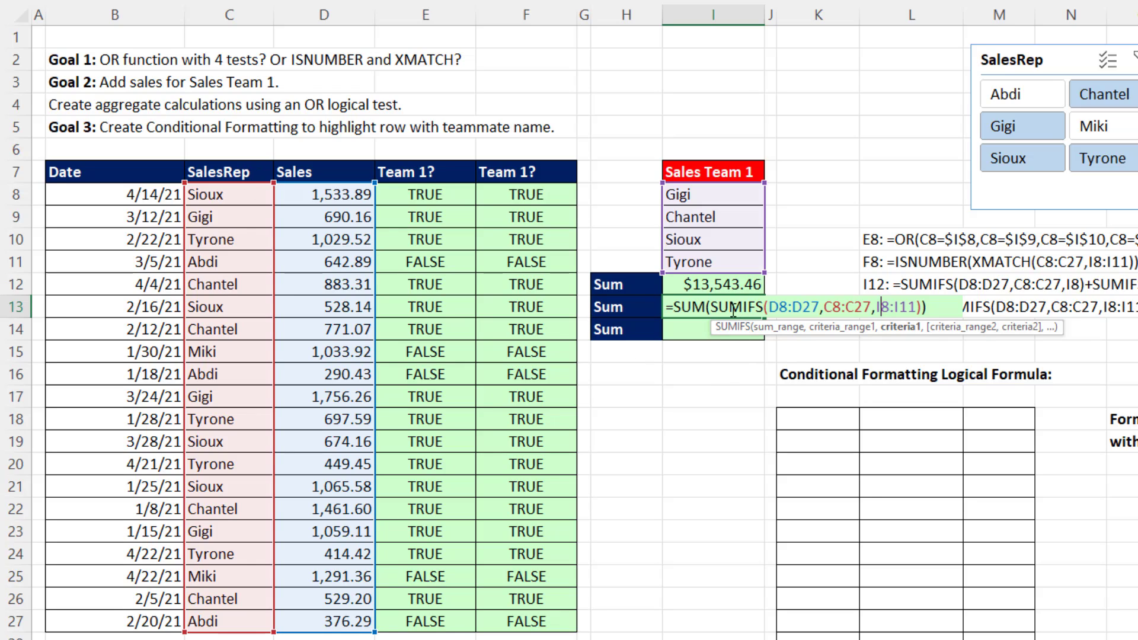
{"action": "key", "text": "Return"}
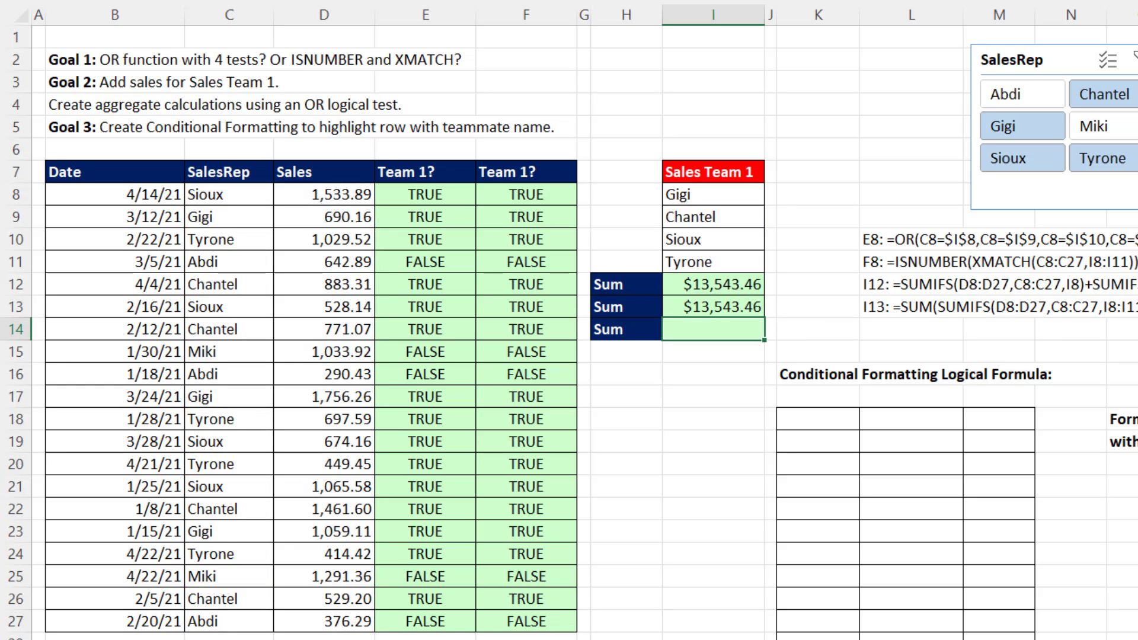
Examine the criteria range in the SUM and COUNTIFS formula in X6 without changing it.
{"action": "scroll", "coordinate": [569, 320], "scroll_direction": "right", "scroll_amount": 10}
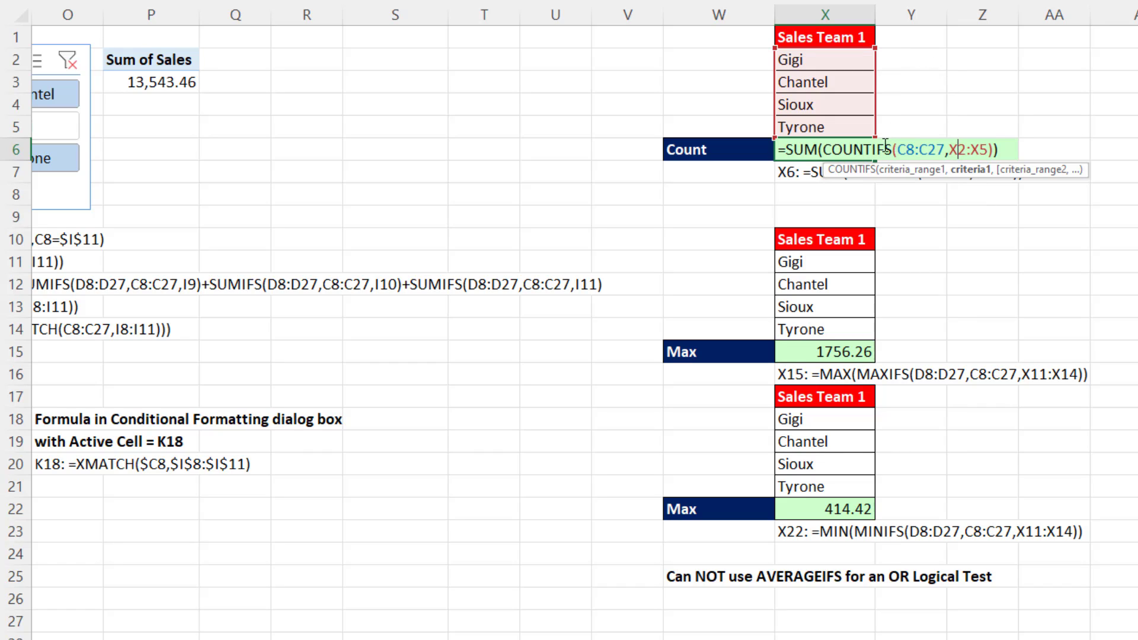
{"action": "left_click", "coordinate": [970, 169]}
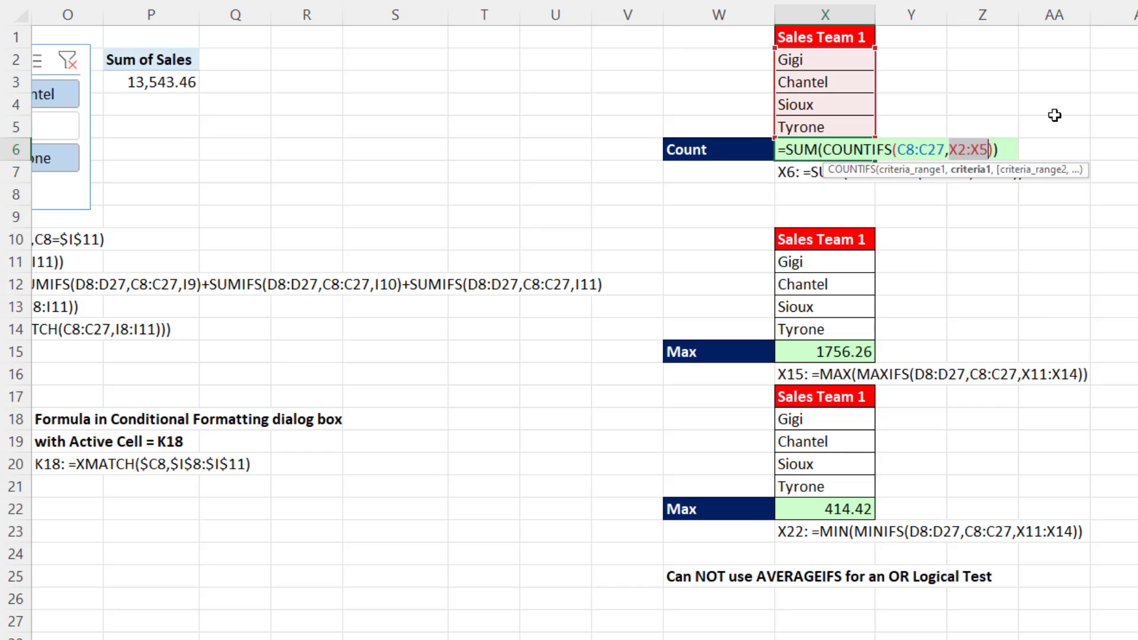
{"action": "key", "text": "Return"}
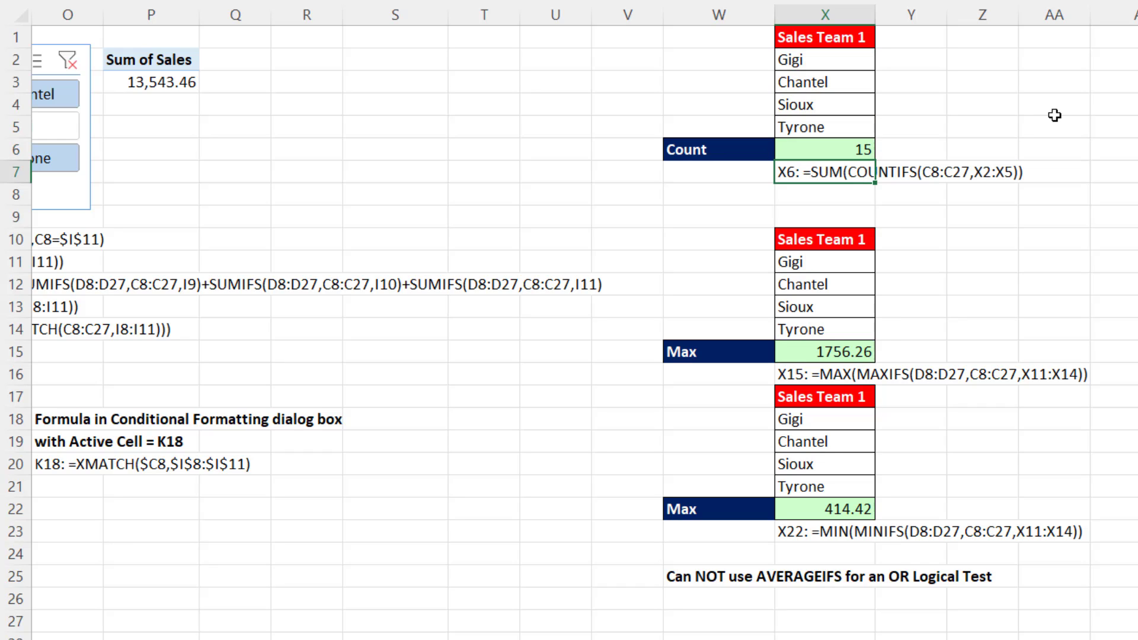
Examine the MAX and MAXIFS formula in X15, including its criteria argument, and the MIN and MINIFS formula in X22.
{"action": "left_click", "coordinate": [857, 351]}
{"action": "double_click", "coordinate": [855, 350]}
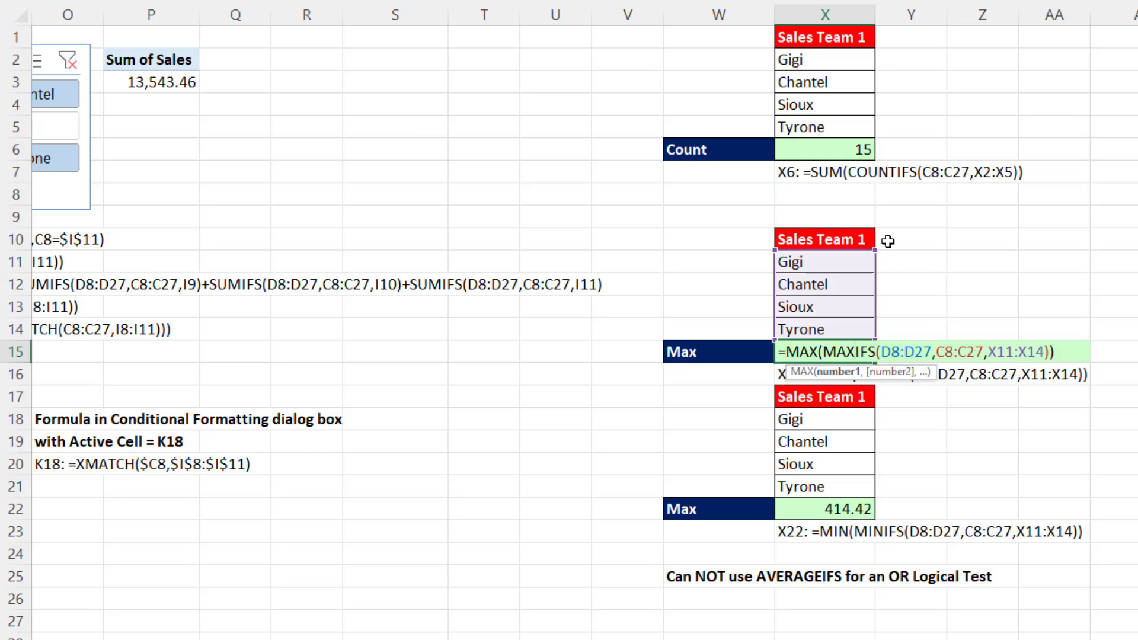
{"action": "left_click", "coordinate": [998, 356]}
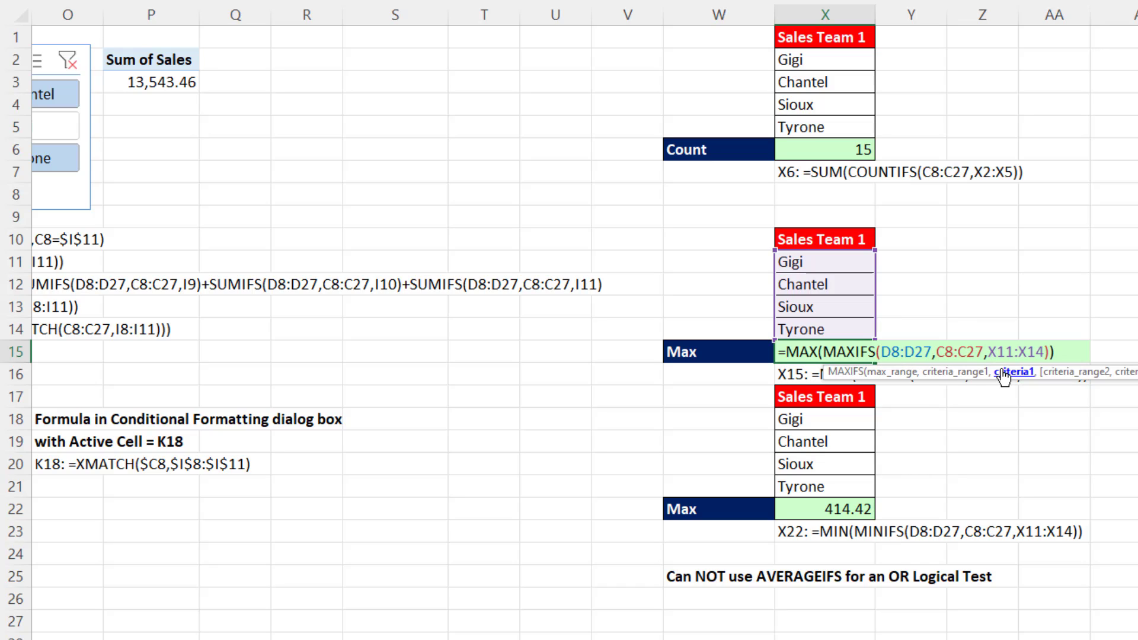
{"action": "left_click", "coordinate": [1003, 373]}
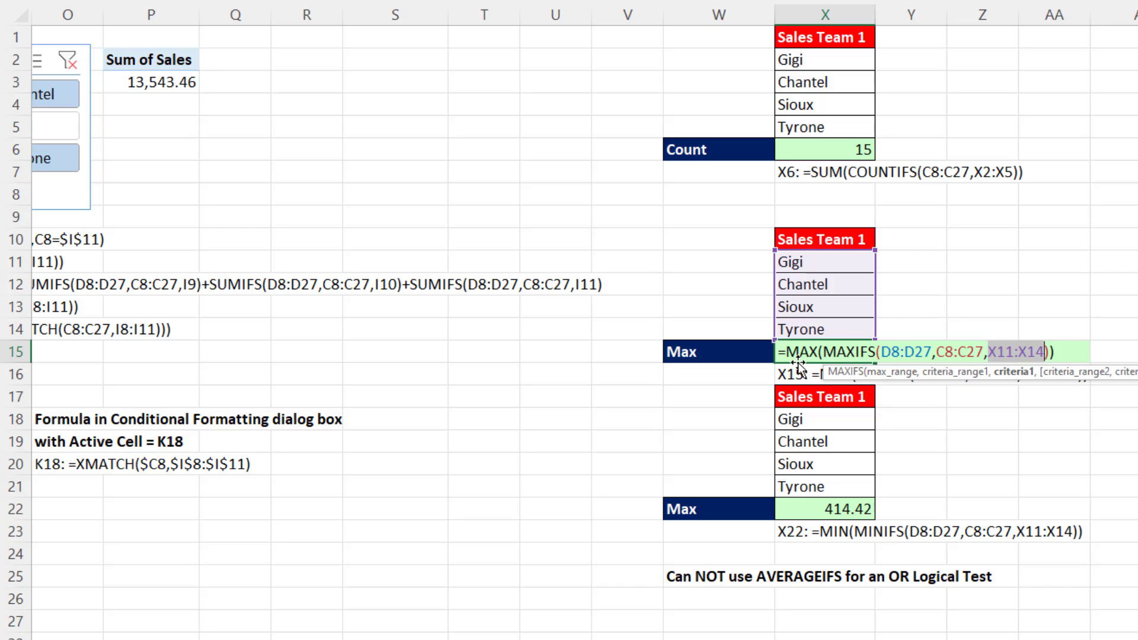
{"action": "key", "text": "Return"}
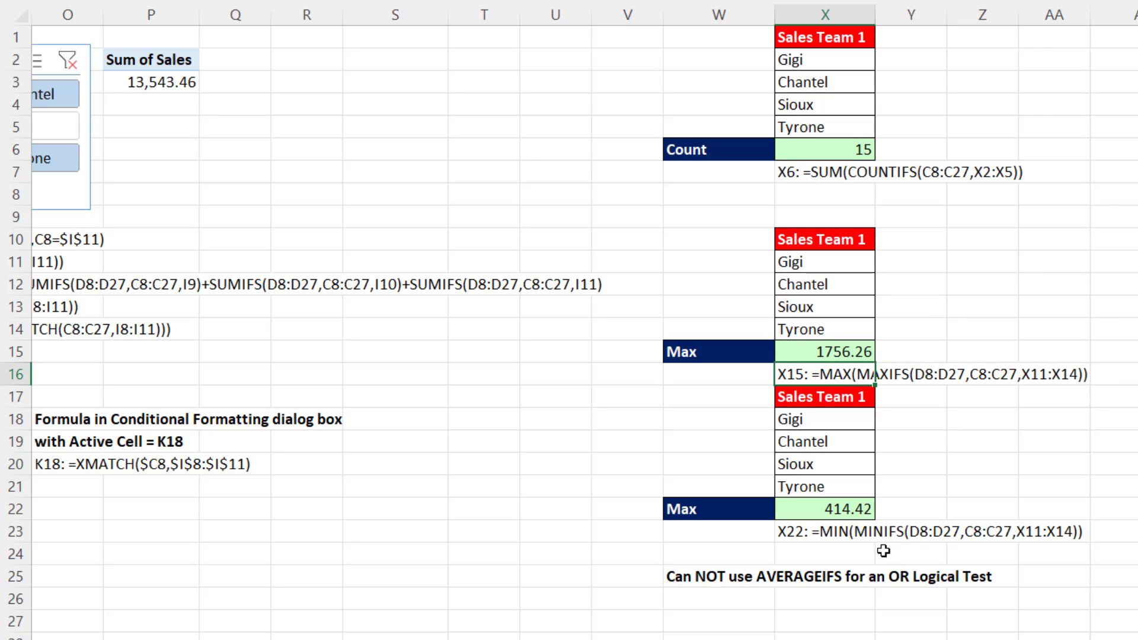
{"action": "double_click", "coordinate": [855, 510]}
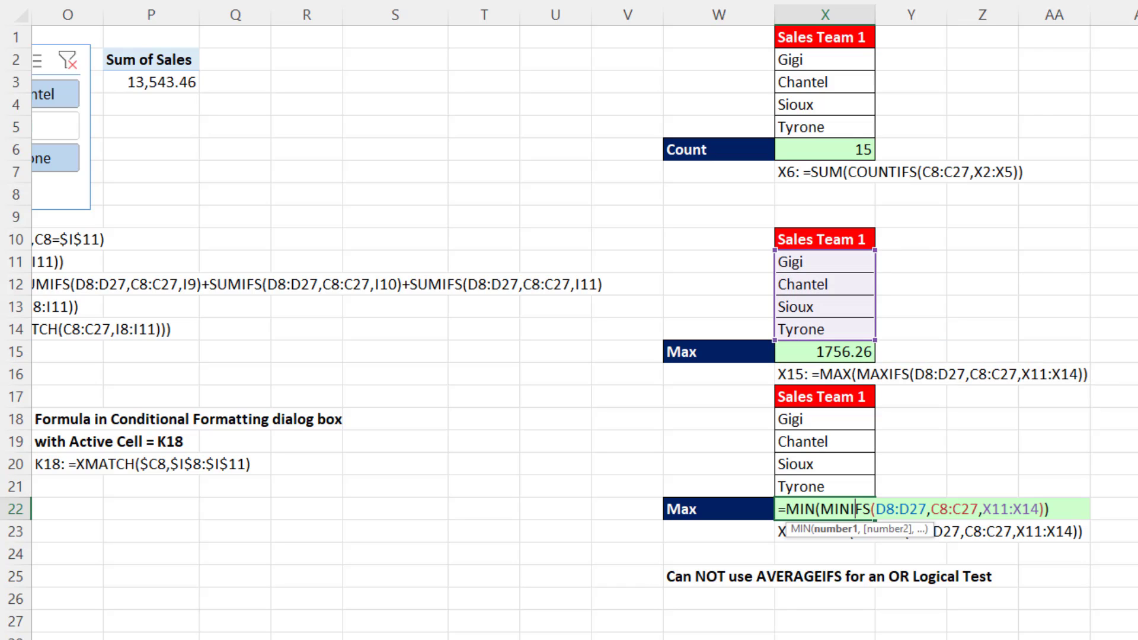
{"action": "key", "text": "Return"}
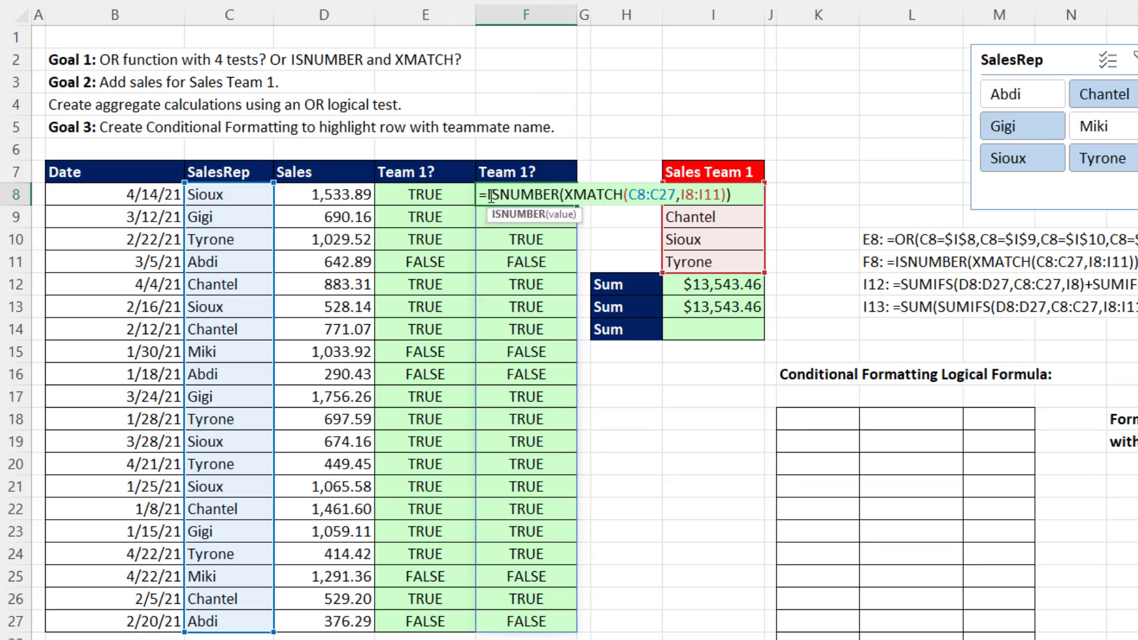
Copy the ISNUMBER(XMATCH(C8:C27,I8:I11)) expression from the formula in F8 without its equal sign.
{"action": "left_click_drag", "start_coordinate": [490, 195], "coordinate": [753, 198]}
{"action": "key", "text": "ctrl+c"}
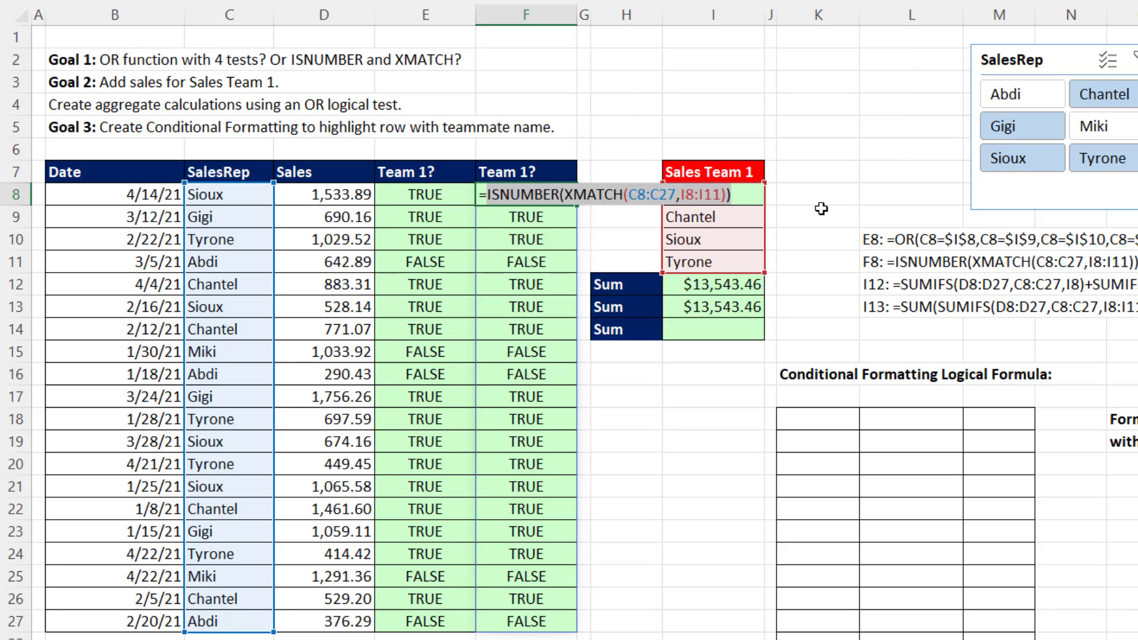
{"action": "key", "text": "Escape"}
Enter =SUM(D8:D27*ISNUMBER(XMATCH(C8:C27,I8:I11))) in I14, reusing the copied logical test.
{"action": "left_click", "coordinate": [721, 328]}
{"action": "type", "text": "=s"}
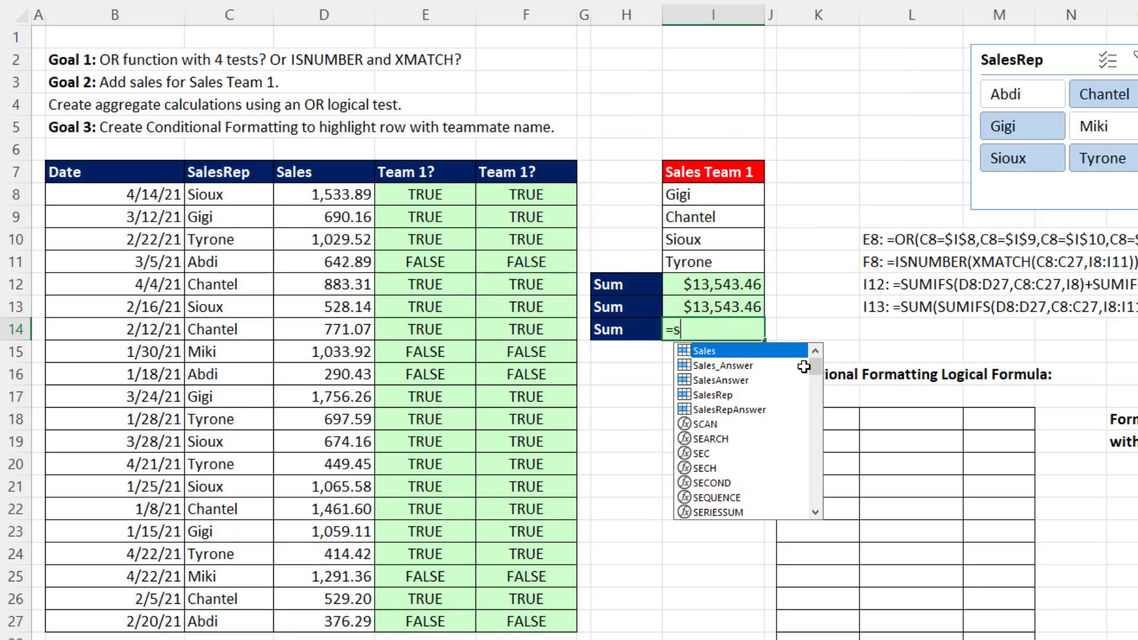
{"action": "type", "text": "um"}
{"action": "key", "text": "Tab"}
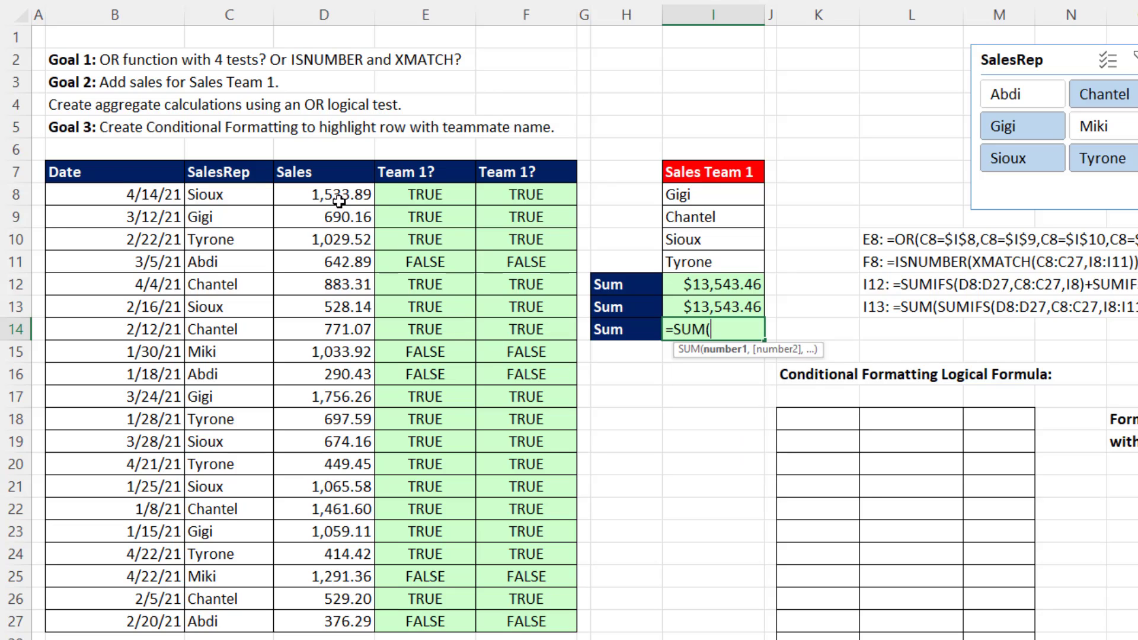
{"action": "left_click_drag", "start_coordinate": [339, 202], "coordinate": [335, 621]}
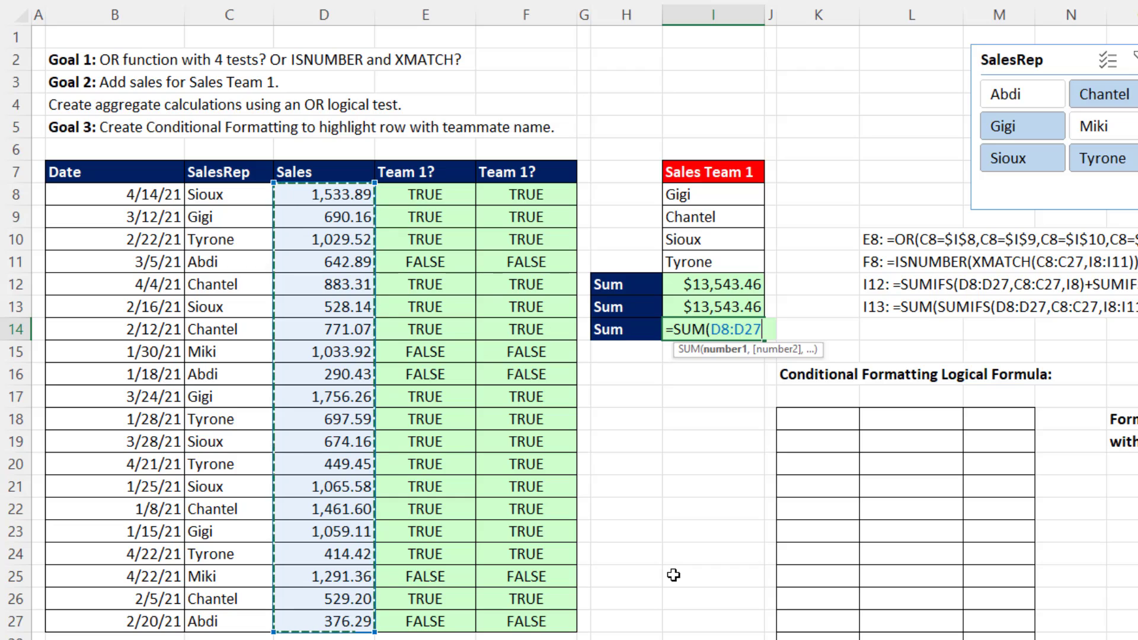
{"action": "type", "text": "*"}
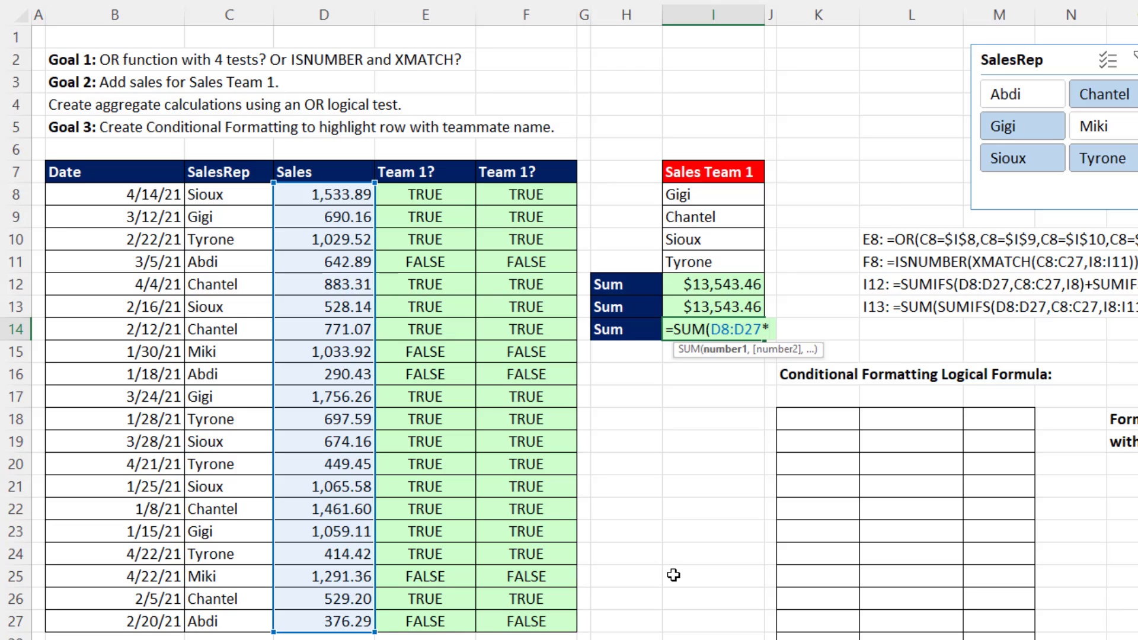
{"action": "key", "text": "ctrl+v"}
{"action": "type", "text": ")"}
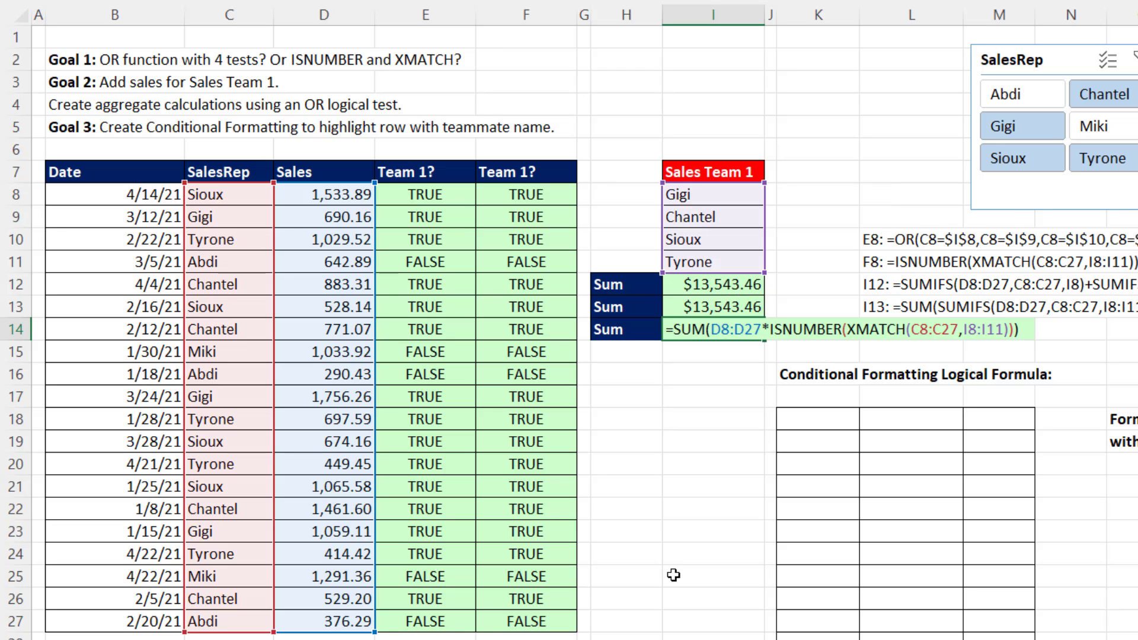
{"action": "key", "text": "Return"}
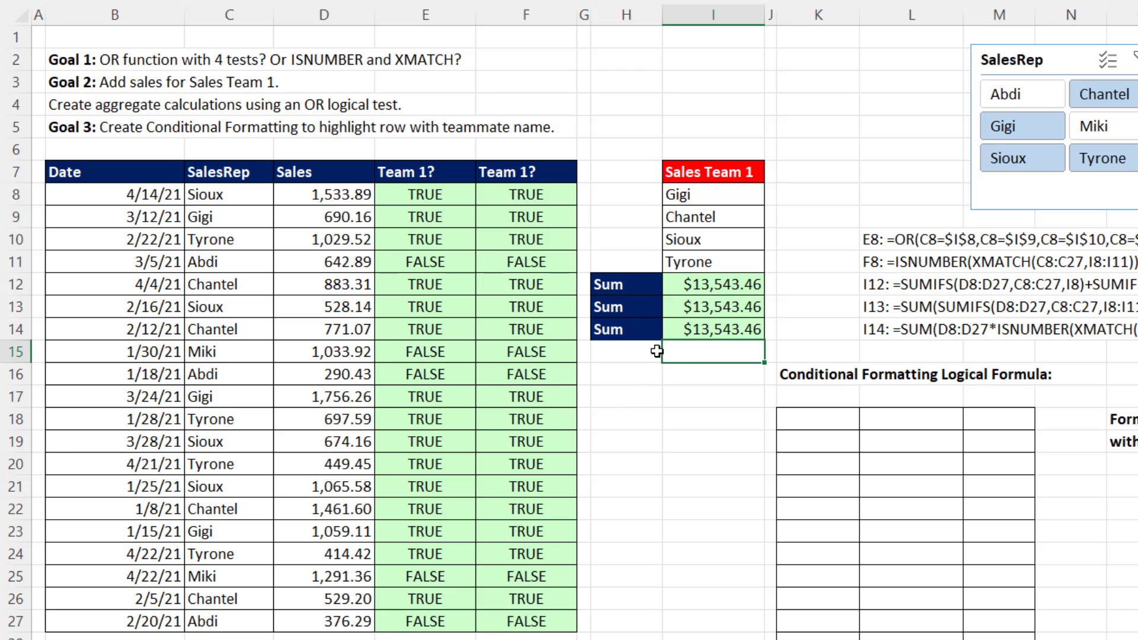
Review the SUM and SUMIFS formula in I13 and the ISNUMBER and XMATCH formula in F8.
{"action": "double_click", "coordinate": [732, 309]}
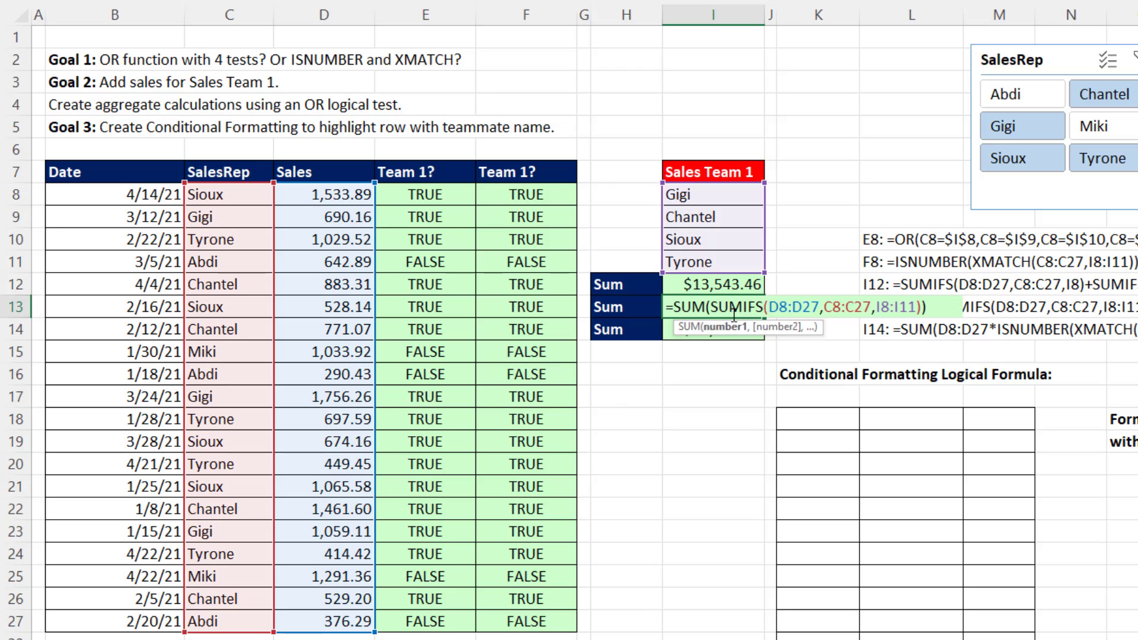
{"action": "key", "text": "Return"}
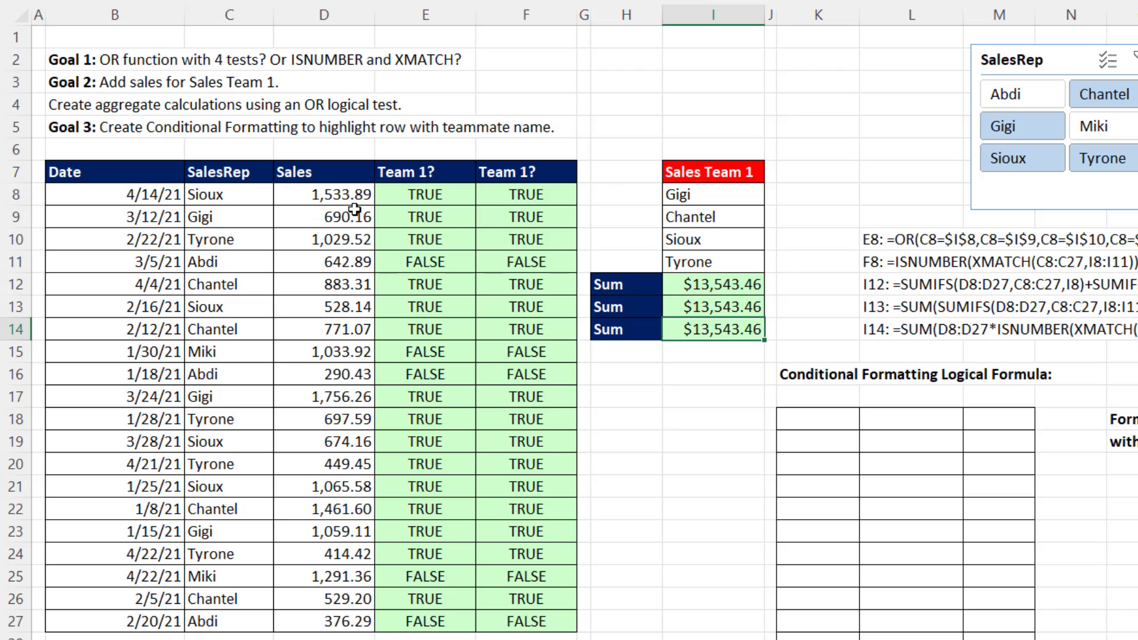
{"action": "double_click", "coordinate": [507, 196]}
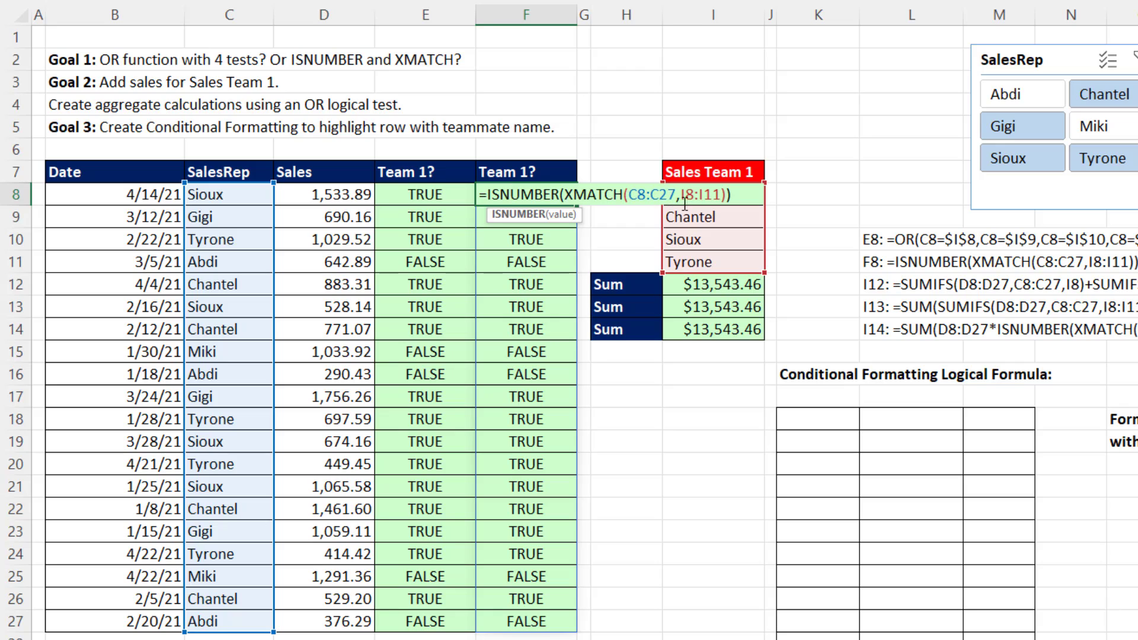
Enter =XMATCH($C8,$I$8:$I$11) in K18 and fill it across to column M and down the conditional formatting grid.
{"action": "left_click", "coordinate": [797, 422]}
{"action": "type", "text": "=XMATCH("}
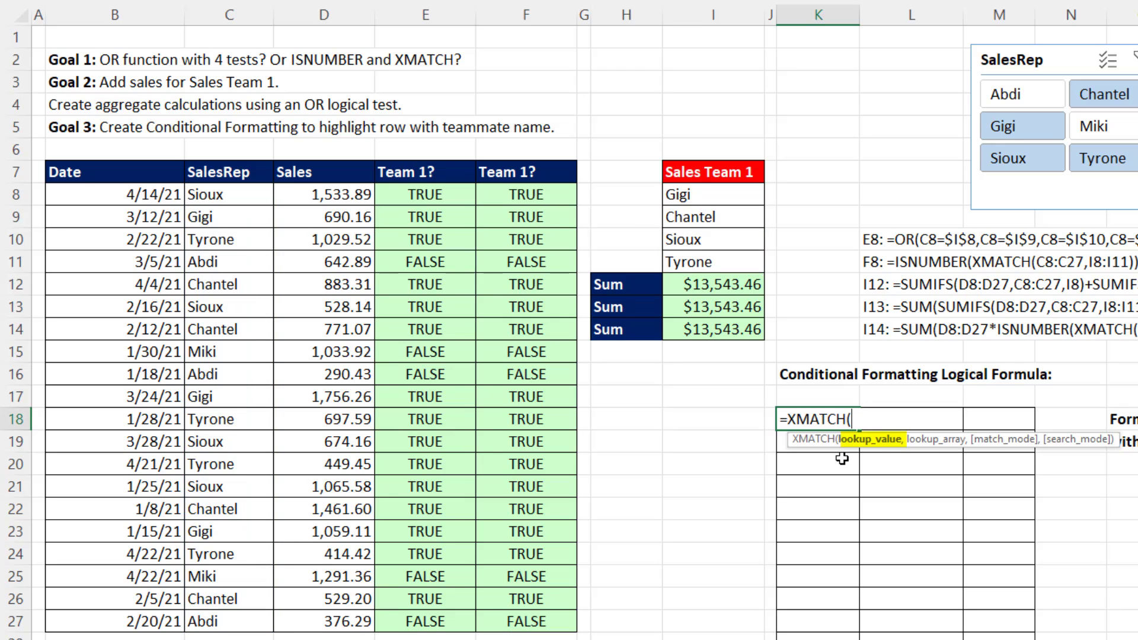
{"action": "left_click", "coordinate": [227, 195]}
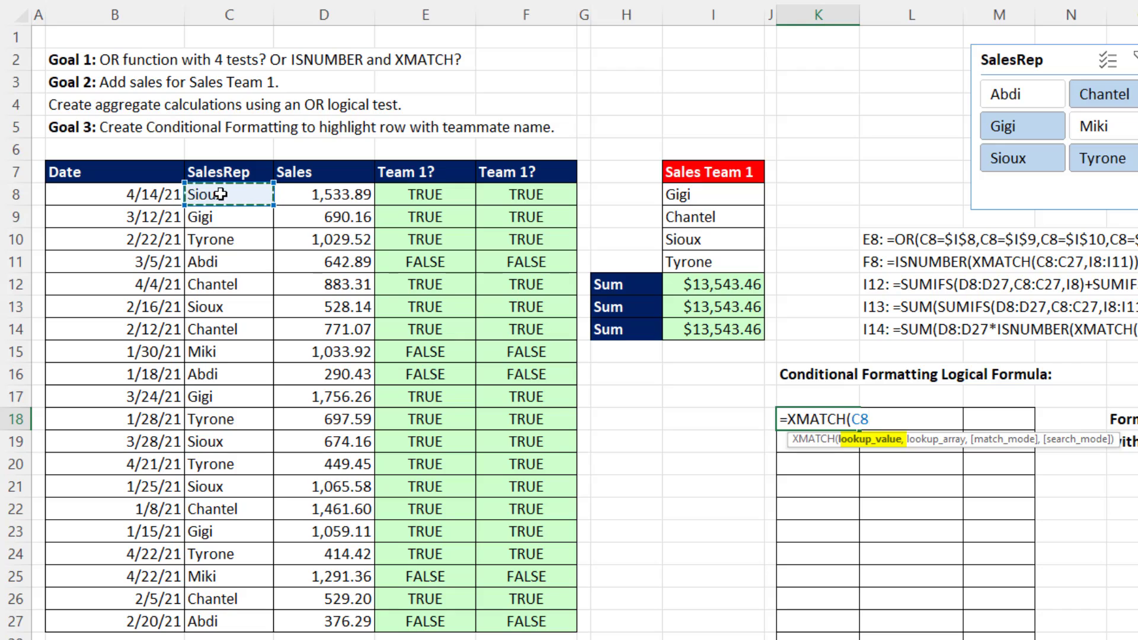
{"action": "key", "text": "F4"}
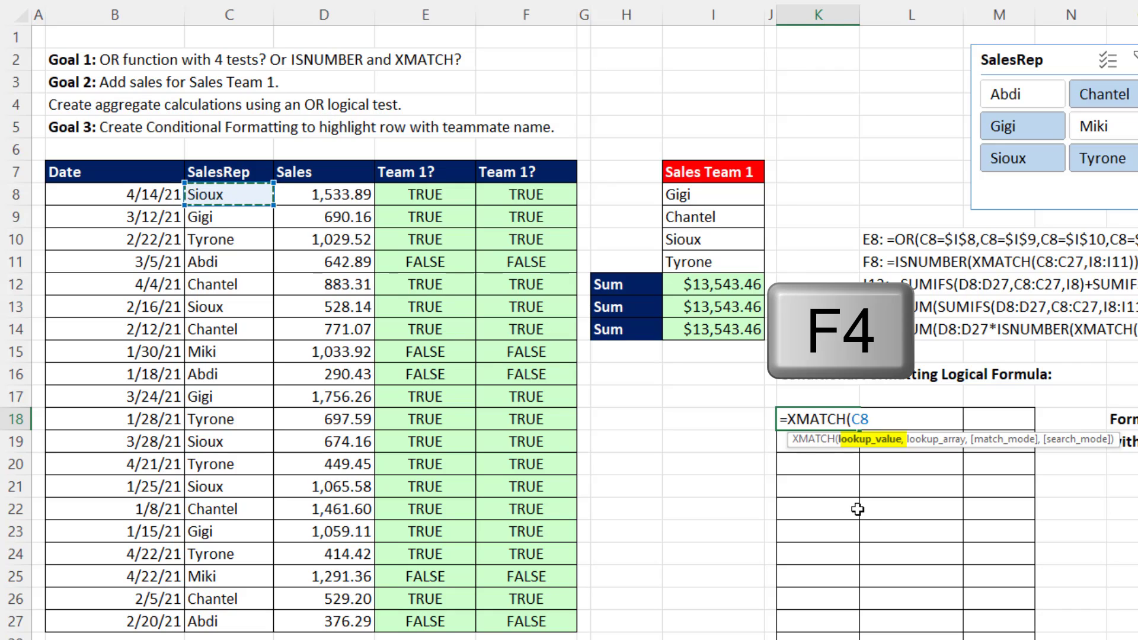
{"action": "key", "text": "F4"}
{"action": "key", "text": "F4"}
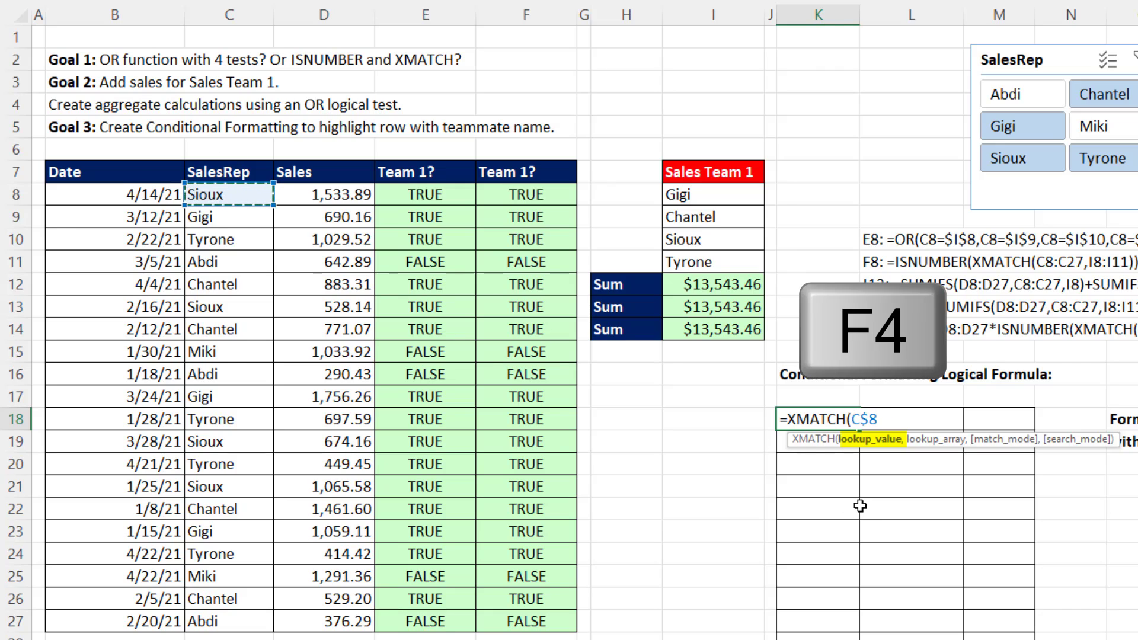
{"action": "key", "text": "F4"}
{"action": "type", "text": ","}
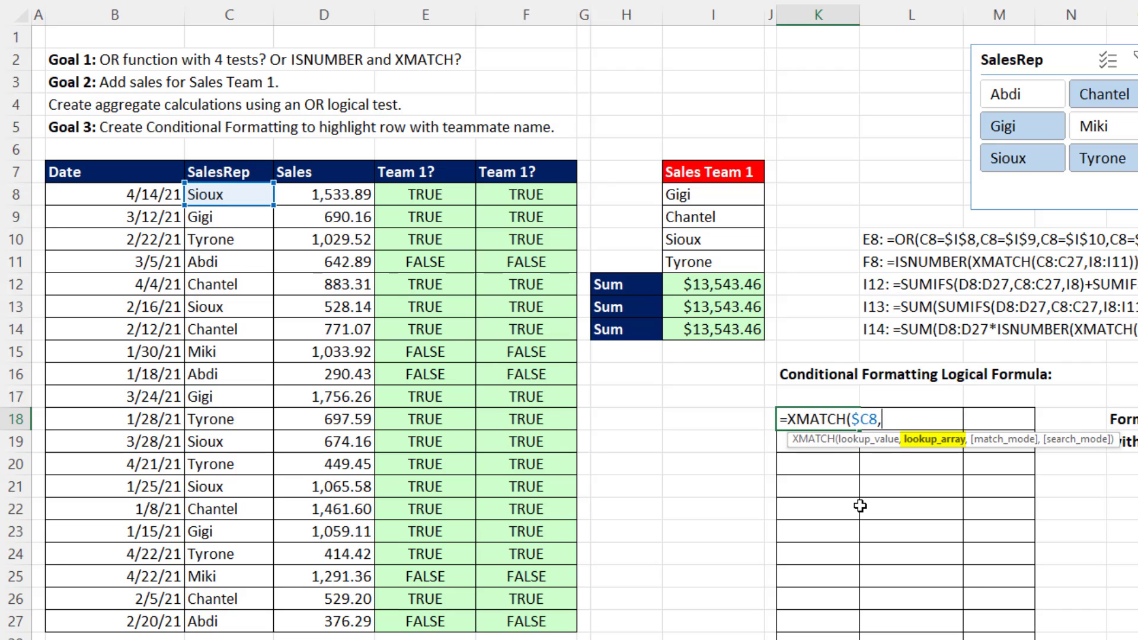
{"action": "left_click_drag", "start_coordinate": [699, 191], "coordinate": [696, 261]}
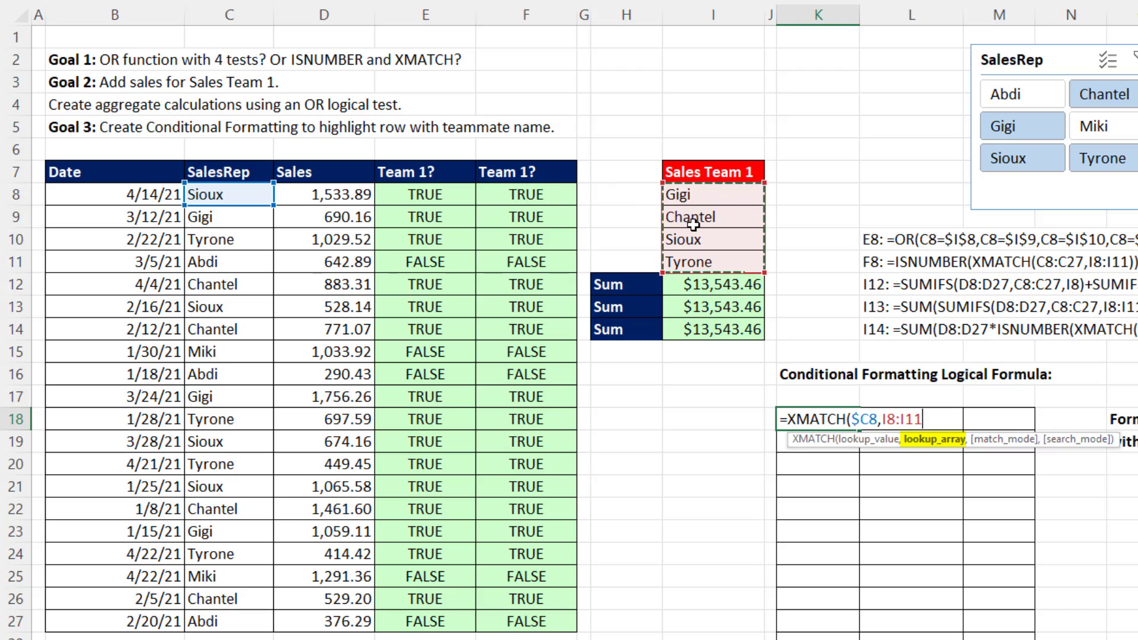
{"action": "key", "text": "F4"}
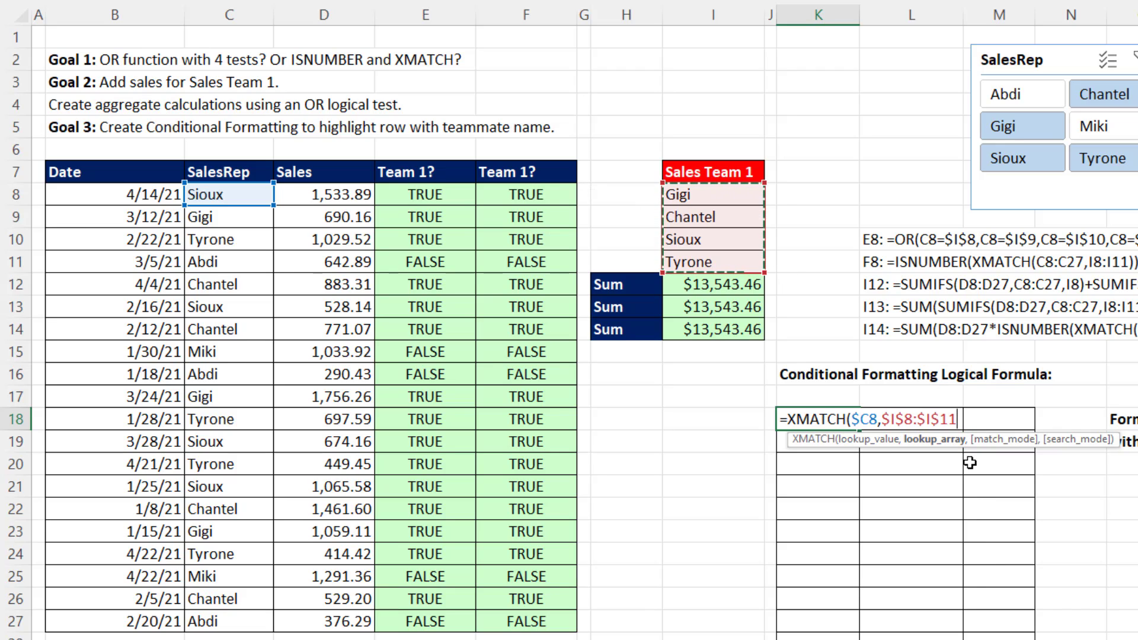
{"action": "type", "text": ")"}
{"action": "key", "text": "ctrl+Return"}
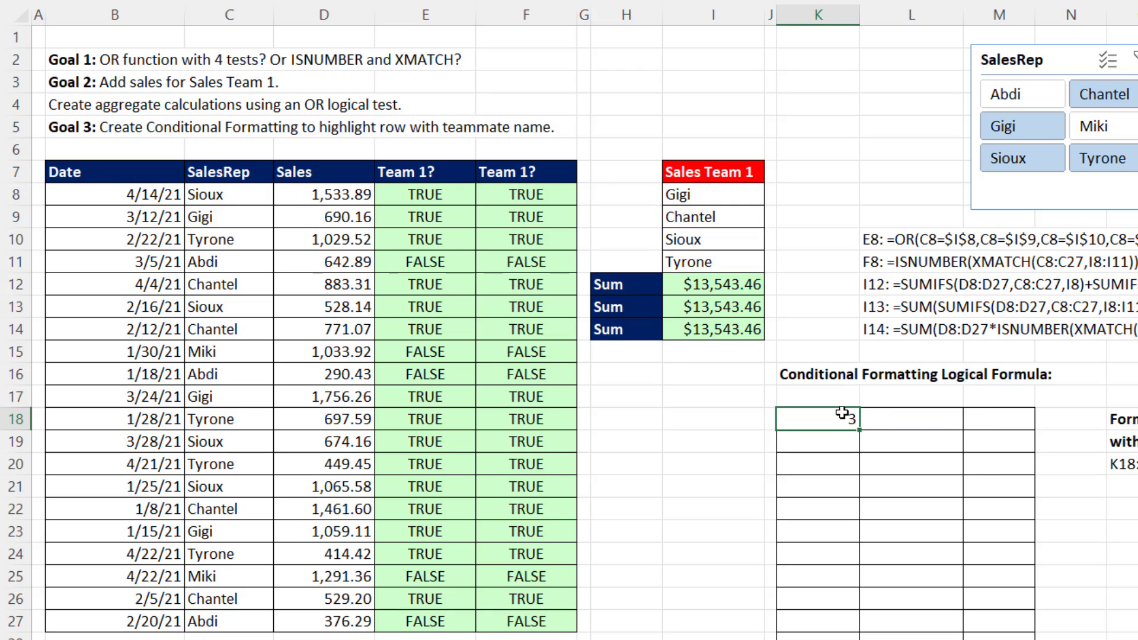
{"action": "left_click_drag", "start_coordinate": [861, 434], "coordinate": [1028, 635]}
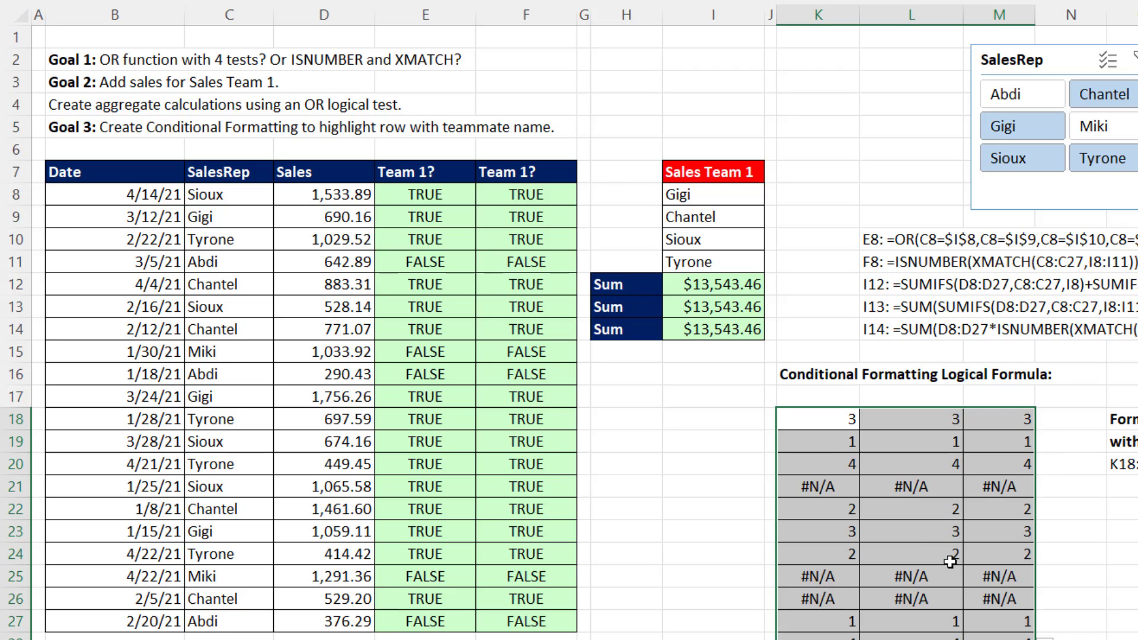
Examine the ISNUMBER and XMATCH formula in F8 and the Conditional Formatting commands without applying a rule.
{"action": "double_click", "coordinate": [513, 195]}
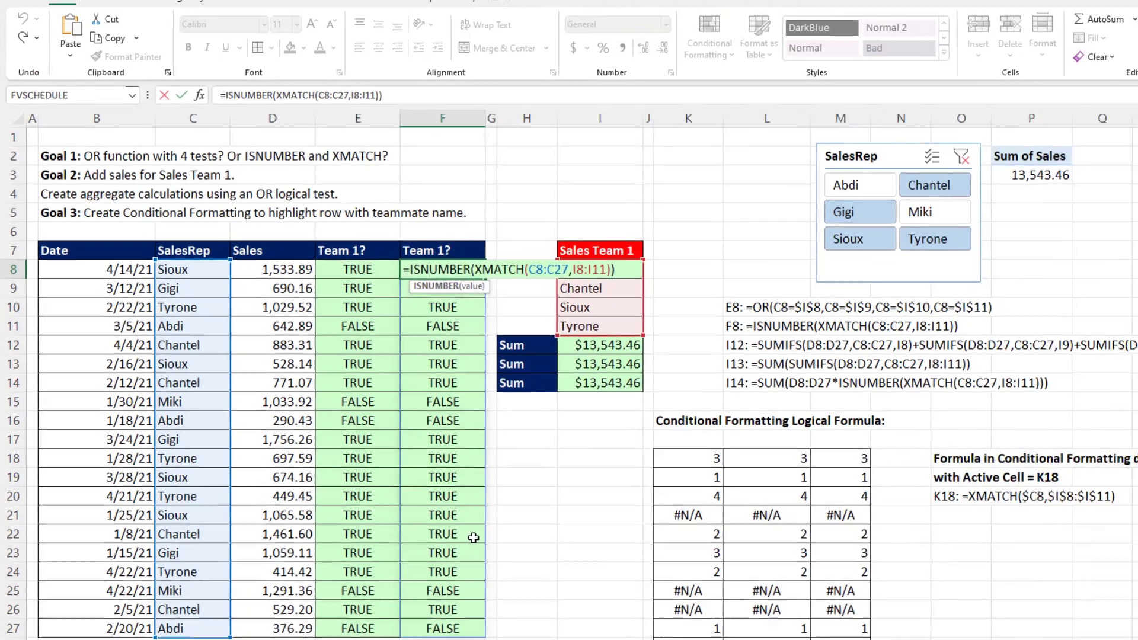
{"action": "key", "text": "Escape"}
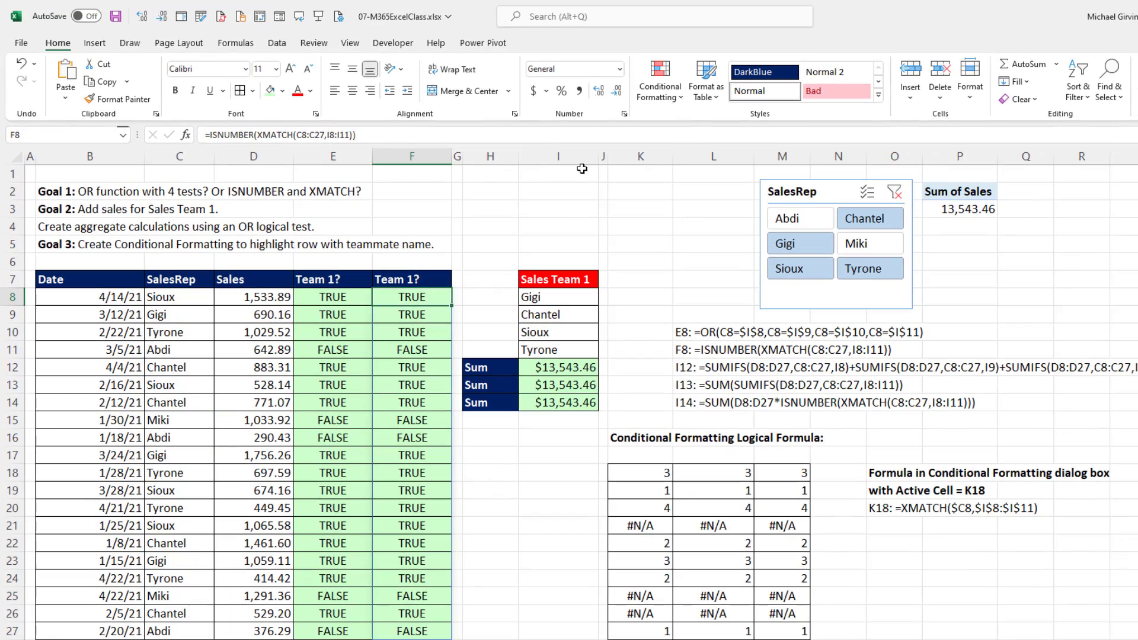
{"action": "left_click", "coordinate": [660, 89]}
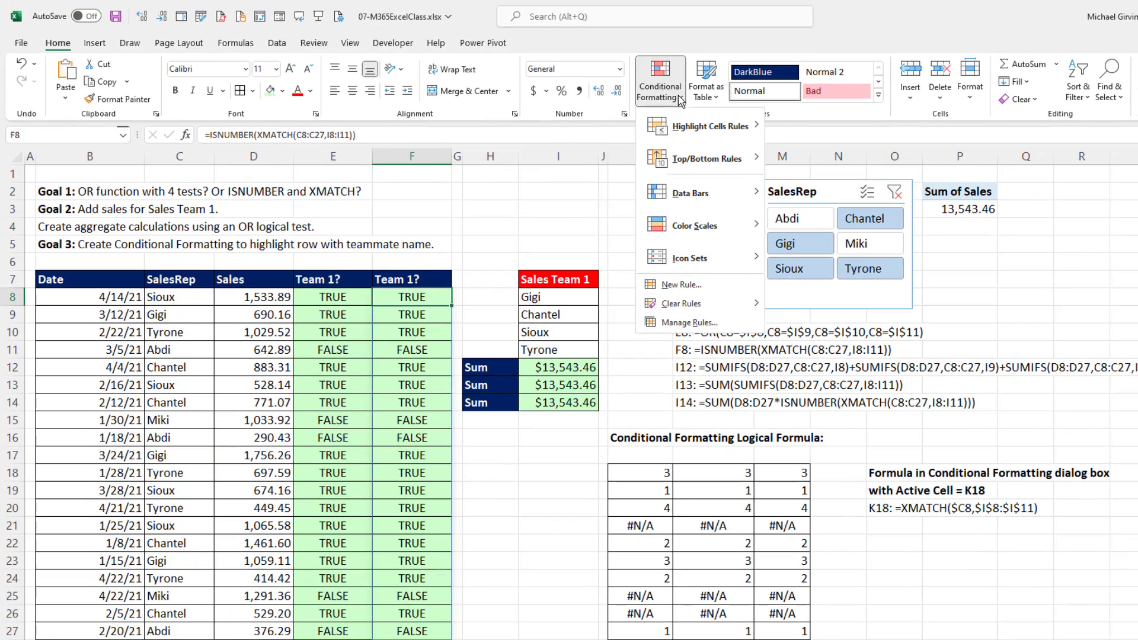
{"action": "left_click", "coordinate": [676, 285]}
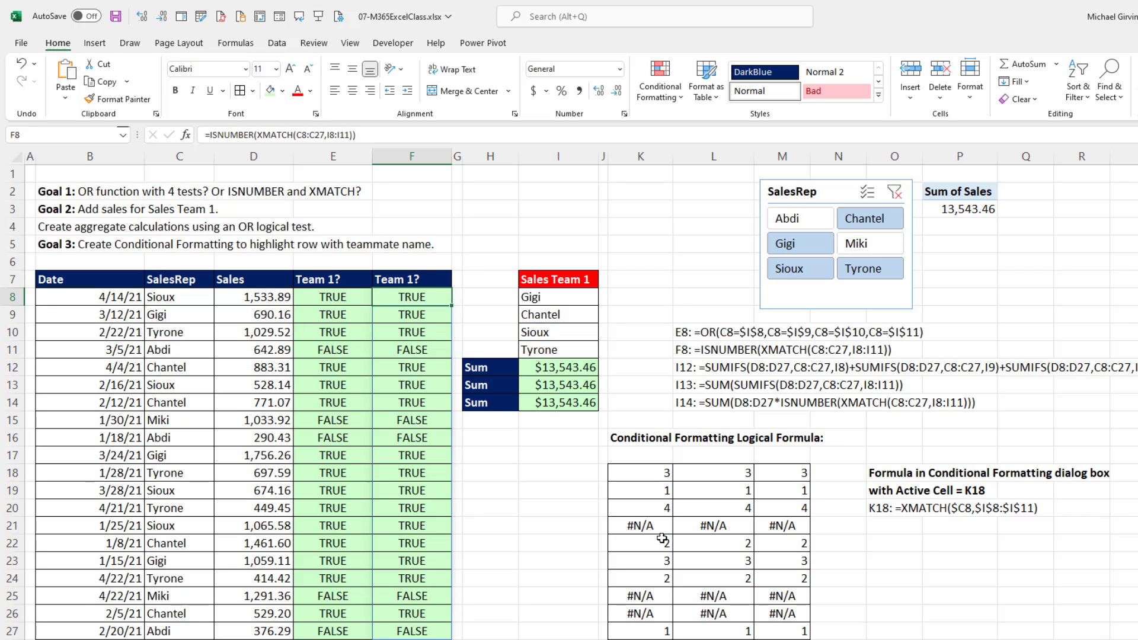
Copy the text of the =XMATCH($C8,$I$8:$I$11) formula from K18, leaving the cell unedited.
{"action": "double_click", "coordinate": [649, 472]}
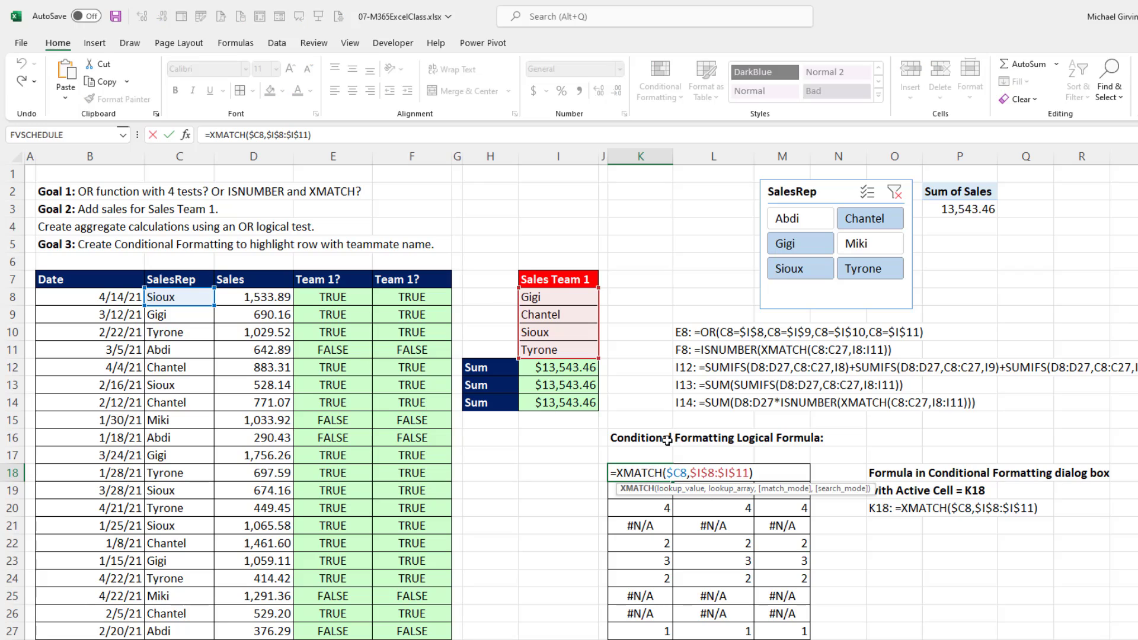
{"action": "left_click_drag", "start_coordinate": [770, 472], "coordinate": [553, 457]}
{"action": "key", "text": "ctrl+c"}
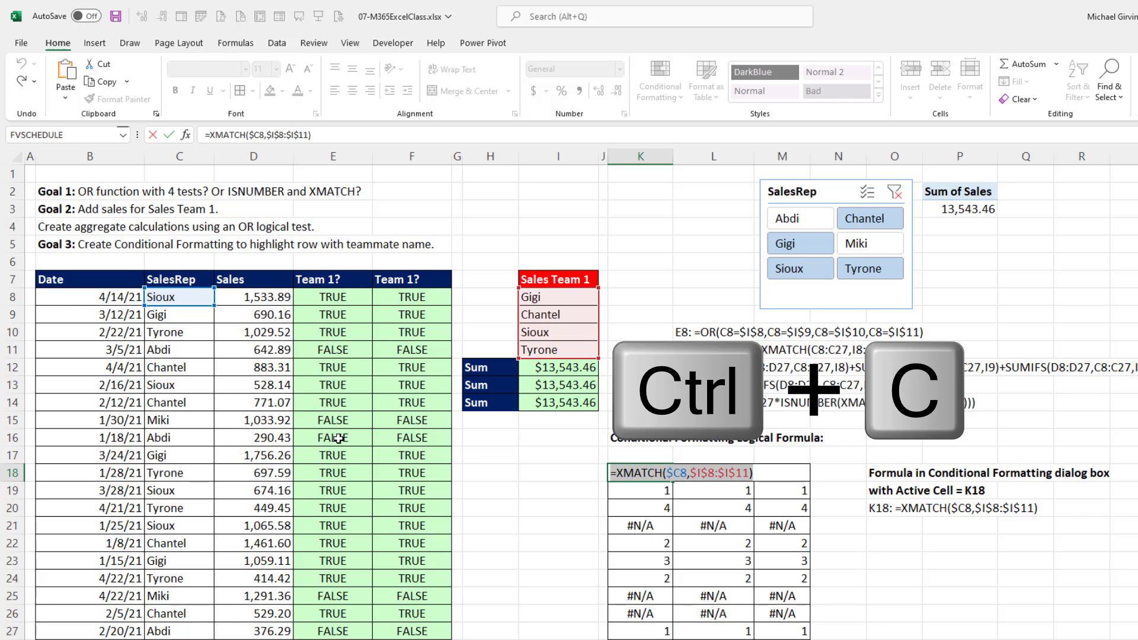
{"action": "key", "text": "Escape"}
Set up a formula-based conditional formatting rule for B8:D27 using the copied =XMATCH($C8,$I$8:$I$11).
{"action": "left_click_drag", "start_coordinate": [95, 297], "coordinate": [233, 599]}
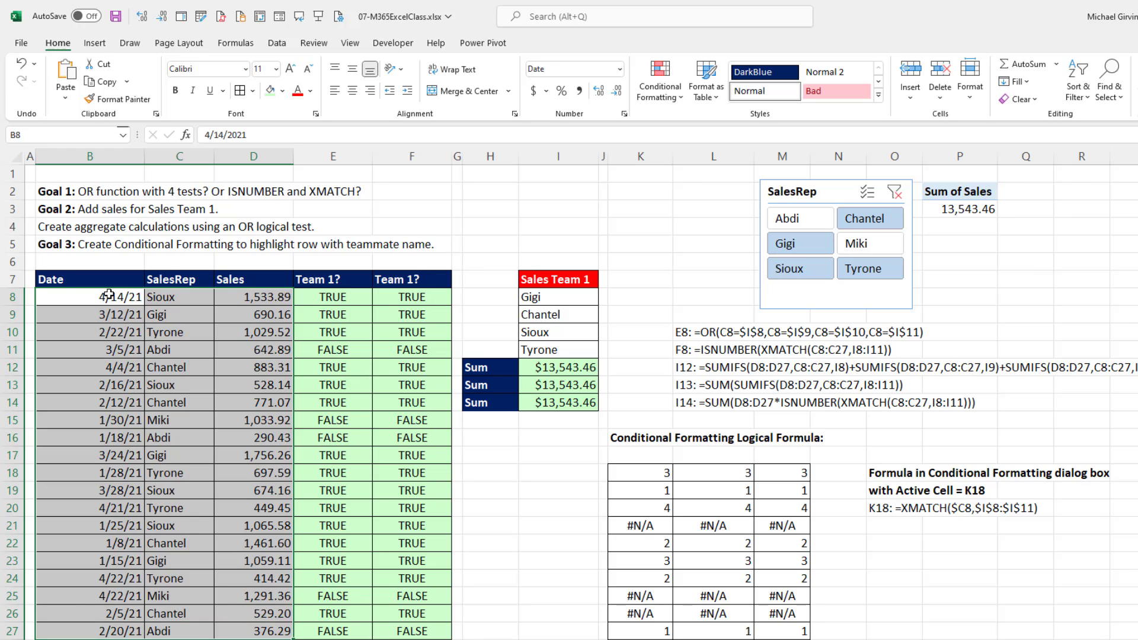
{"action": "left_click", "coordinate": [680, 96]}
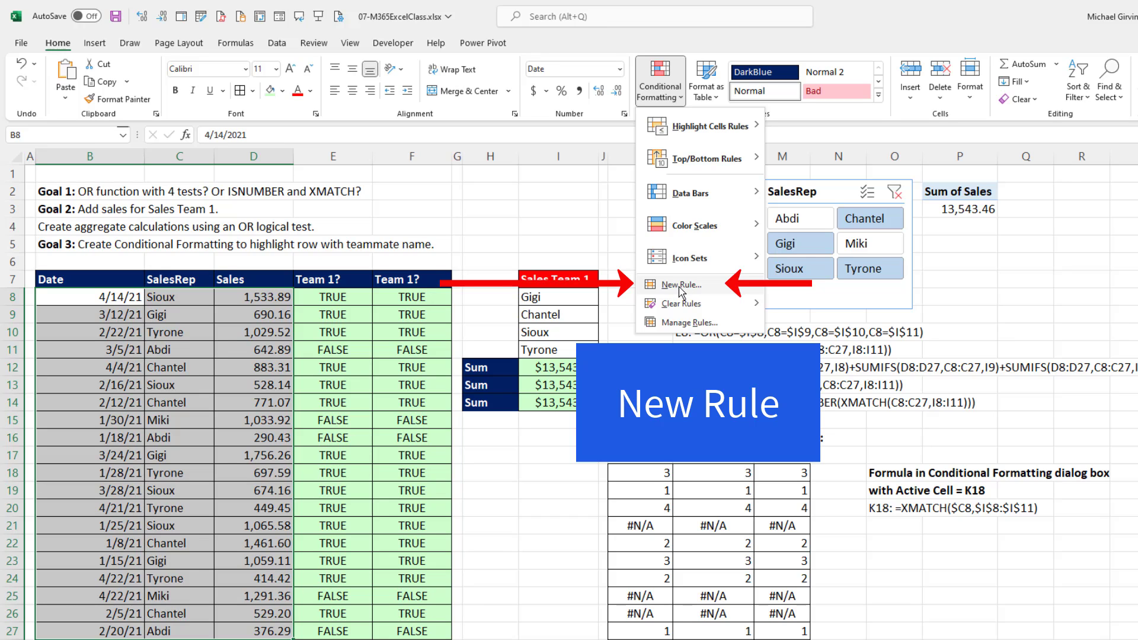
{"action": "left_click", "coordinate": [680, 285]}
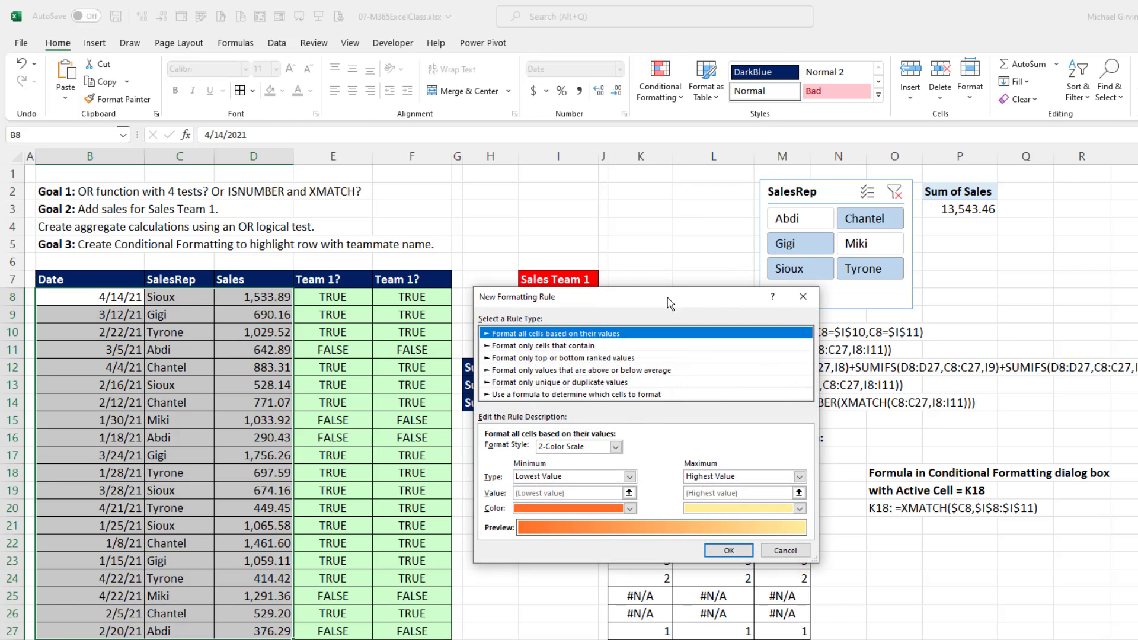
{"action": "left_click", "coordinate": [622, 328]}
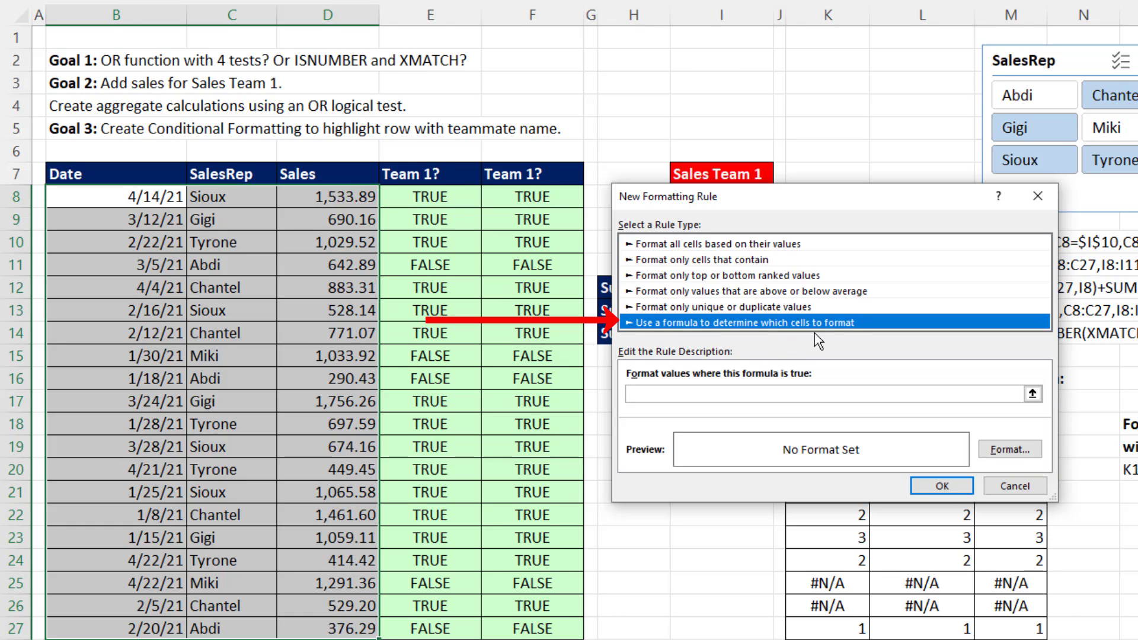
{"action": "left_click", "coordinate": [693, 396]}
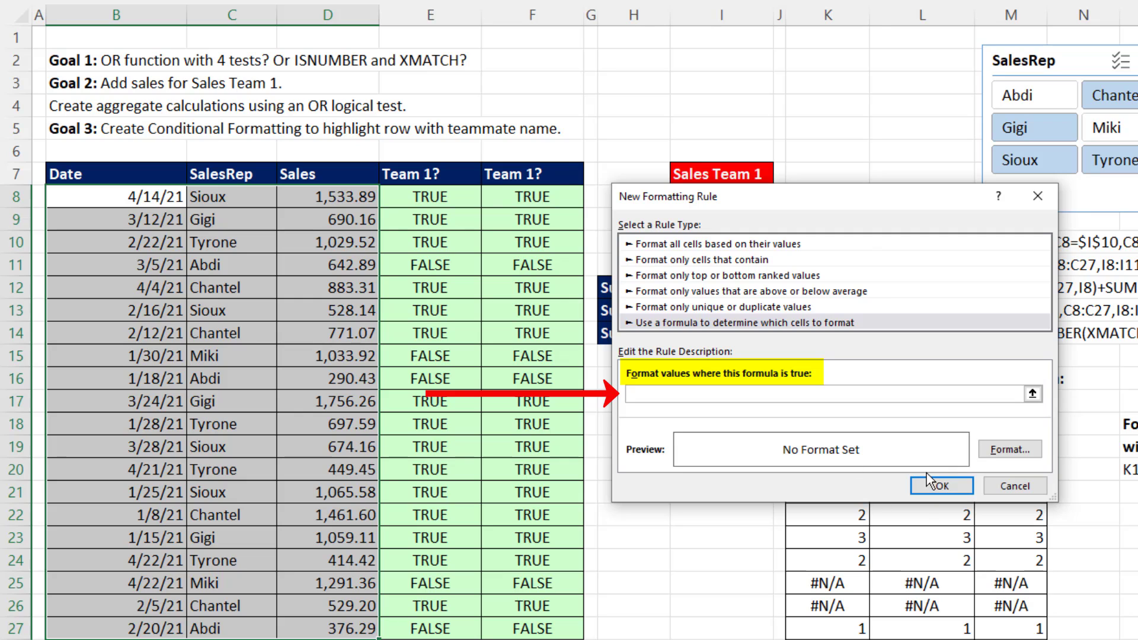
{"action": "key", "text": "ctrl+v"}
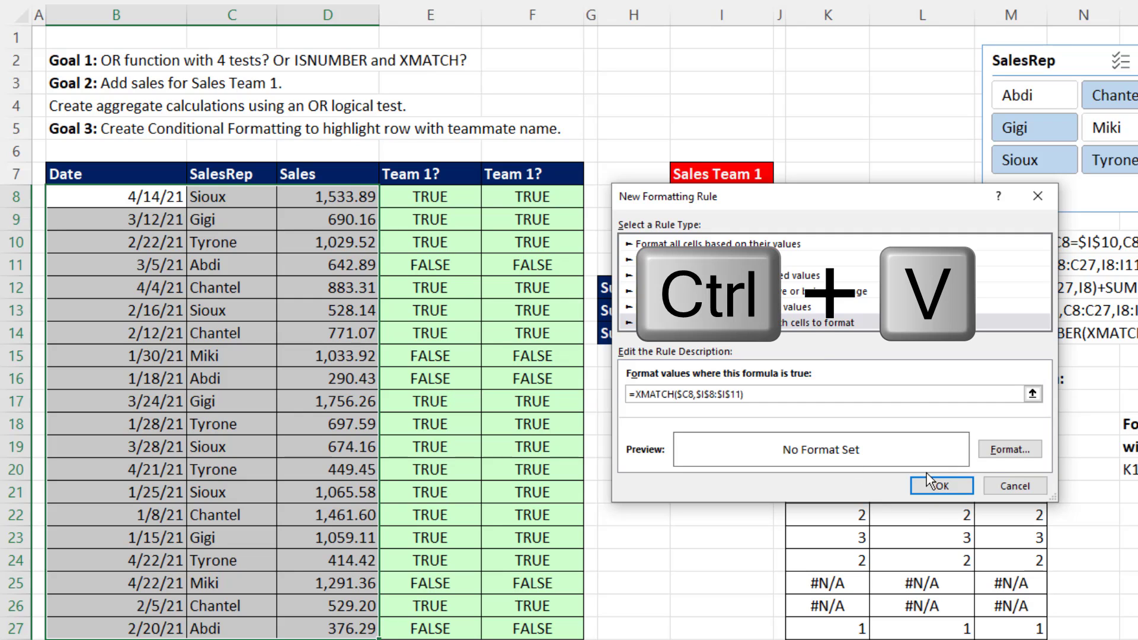
Give the new conditional formatting rule a yellow fill and apply it to the selected sales records.
{"action": "left_click", "coordinate": [1014, 451]}
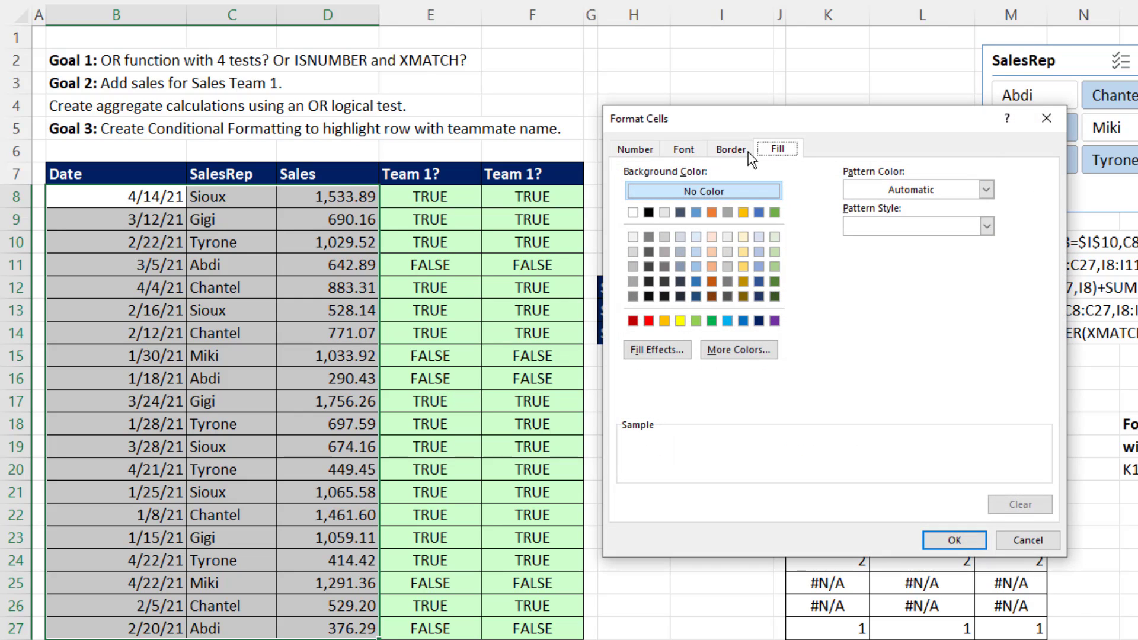
{"action": "left_click", "coordinate": [680, 321]}
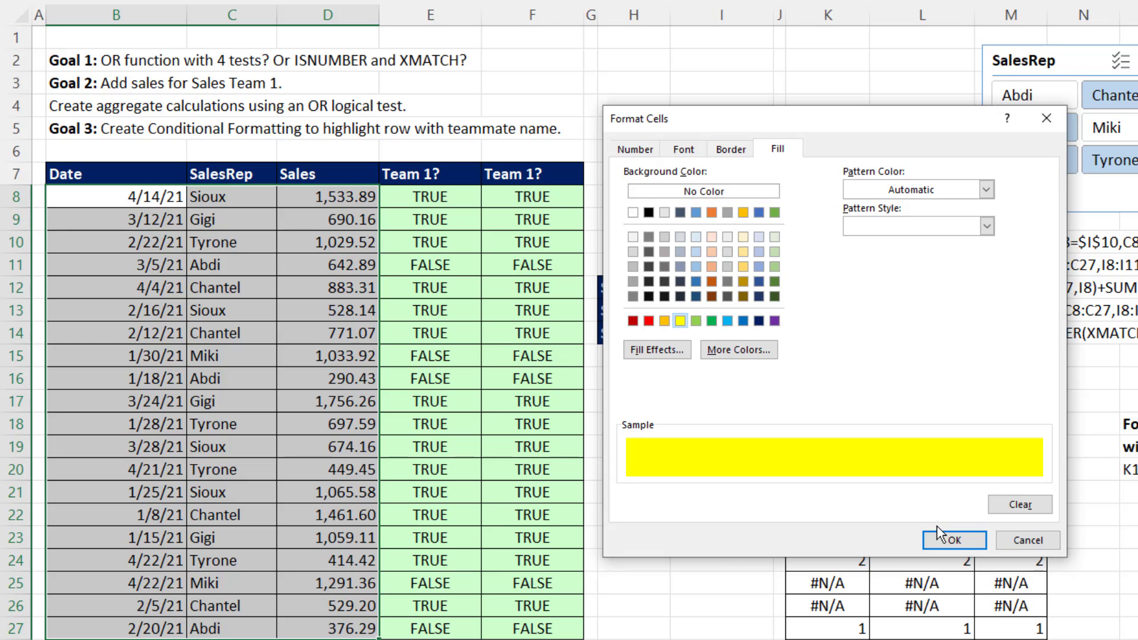
{"action": "left_click", "coordinate": [952, 539]}
{"action": "left_click", "coordinate": [953, 484]}
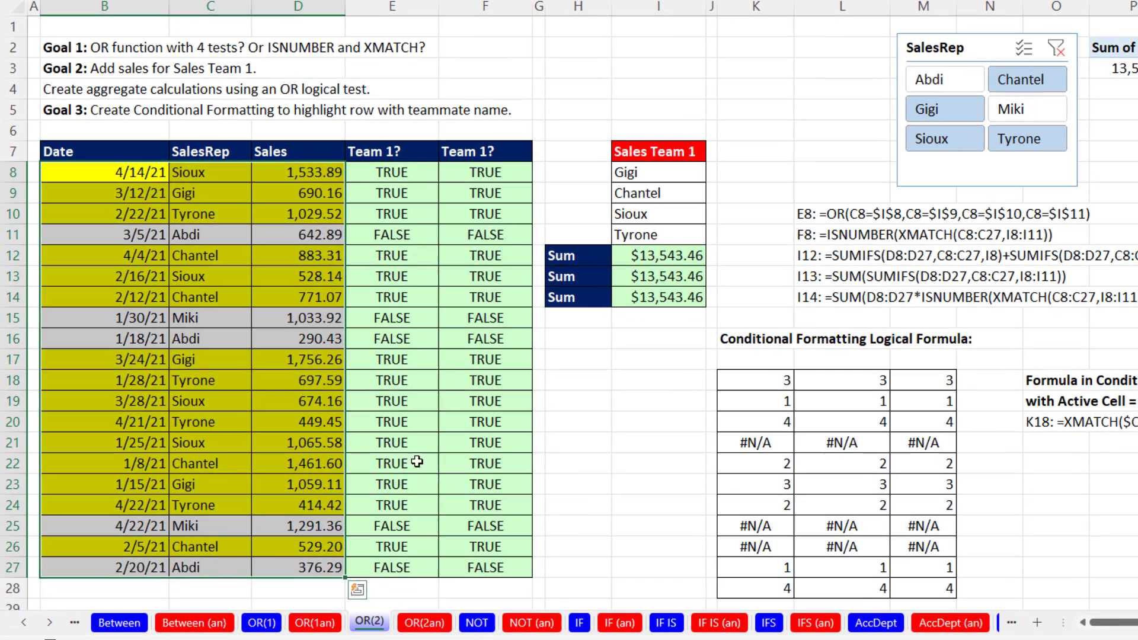
Review the formulas in E8, F8, K18 and I13, including the SUMIFS arguments, without changing them.
{"action": "double_click", "coordinate": [433, 173]}
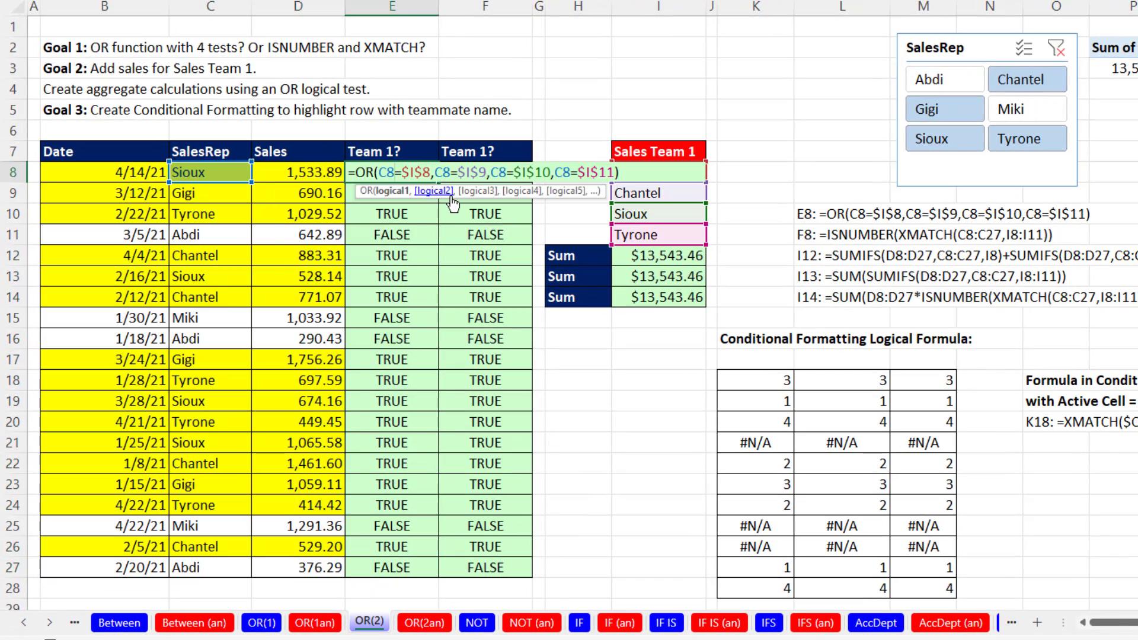
{"action": "key", "text": "Escape"}
{"action": "double_click", "coordinate": [493, 172]}
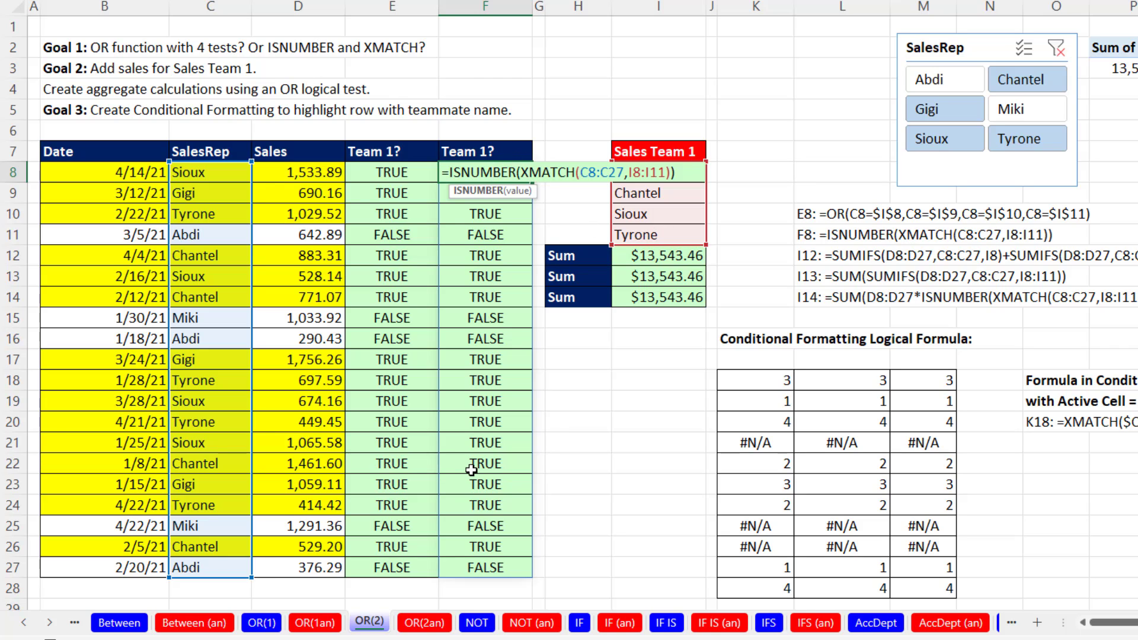
{"action": "key", "text": "Escape"}
{"action": "double_click", "coordinate": [758, 380]}
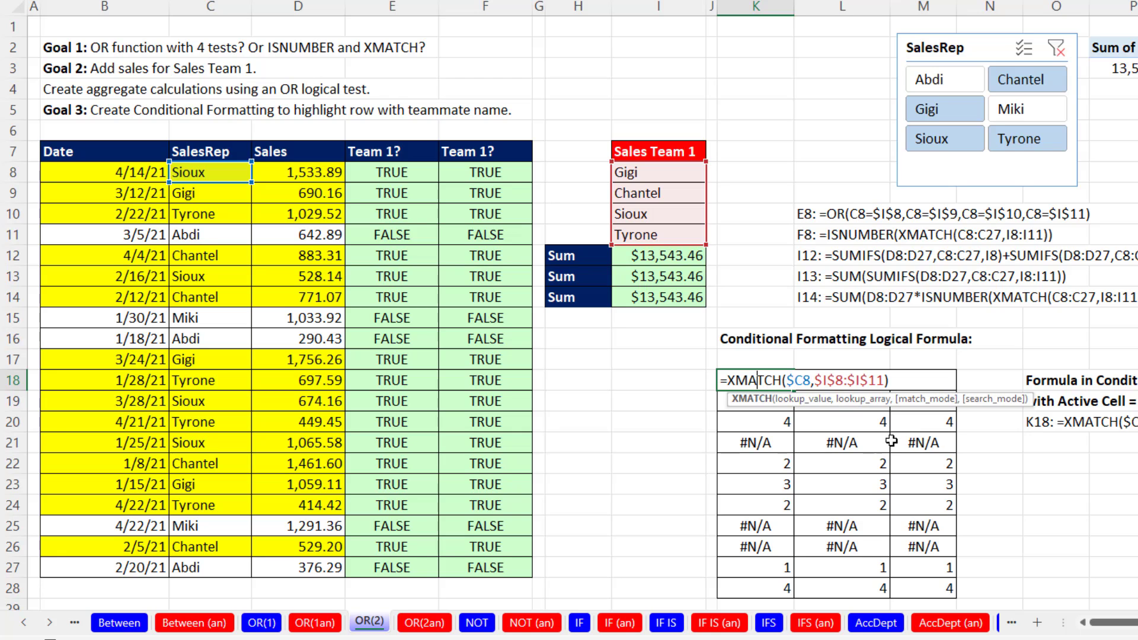
{"action": "key", "text": "Escape"}
{"action": "double_click", "coordinate": [656, 276]}
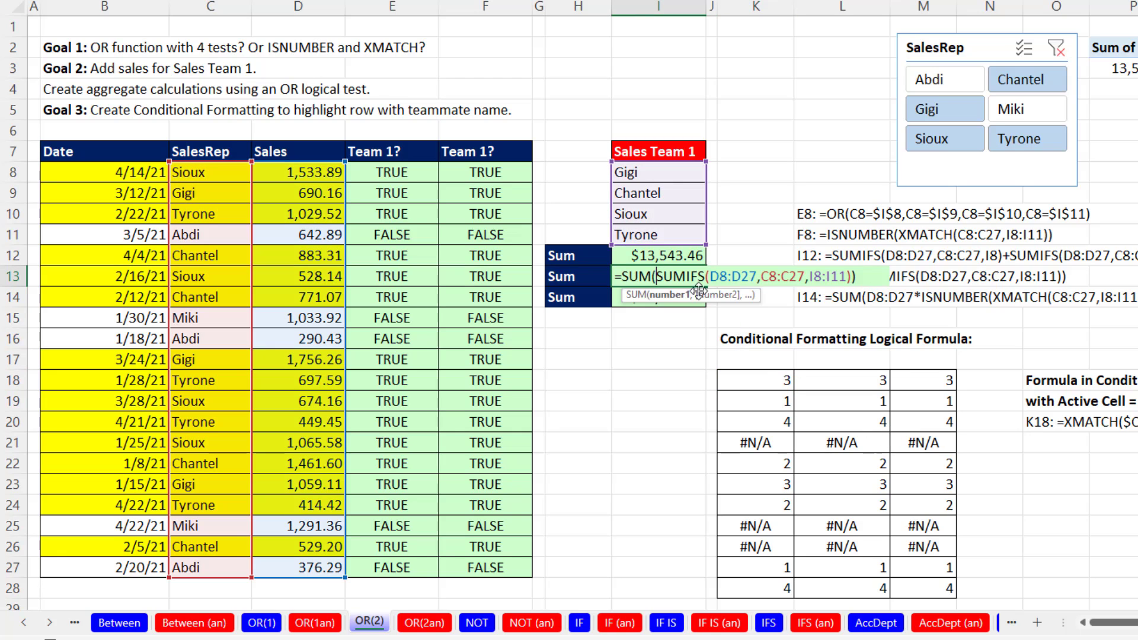
{"action": "key", "text": "Right"}
{"action": "key", "text": "Right"}
{"action": "key", "text": "Right"}
{"action": "key", "text": "Right"}
{"action": "key", "text": "Right"}
{"action": "key", "text": "Right"}
{"action": "key", "text": "Right"}
{"action": "key", "text": "Right"}
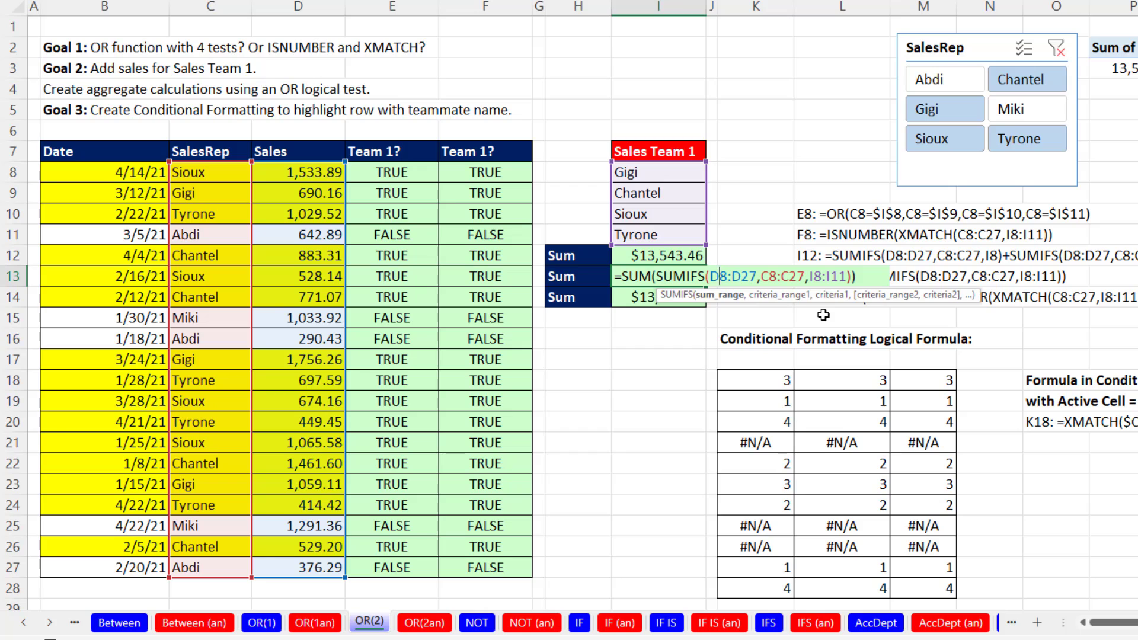
{"action": "key", "text": "Return"}
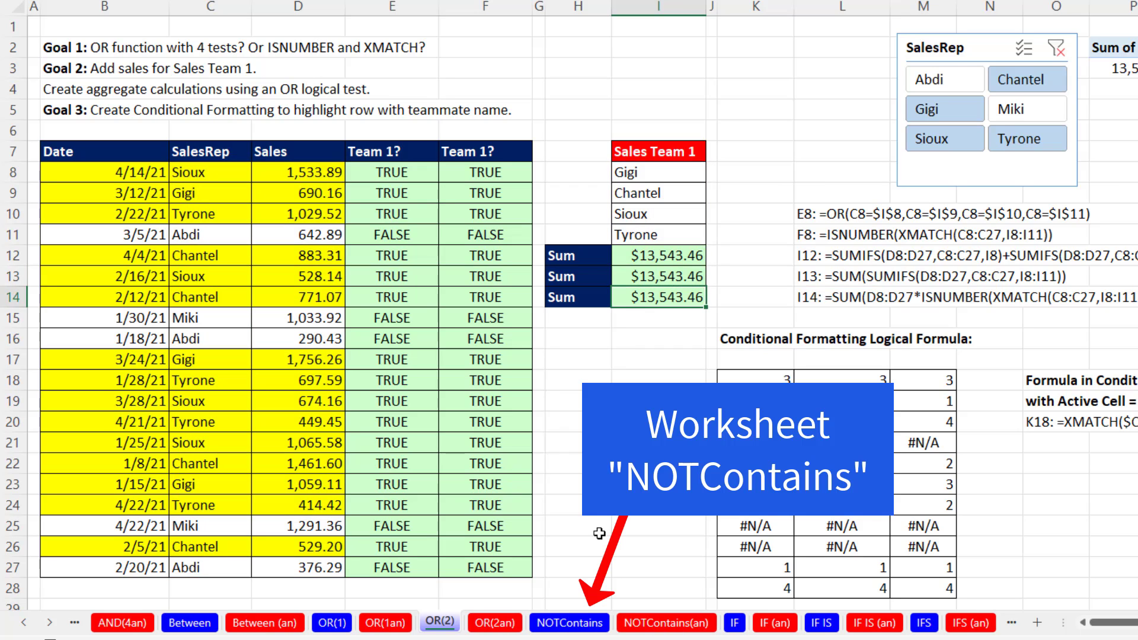
On the NOTContains worksheet, enter =C3:C22<>I6 in F3 and review the NOT function formula in E3.
{"action": "left_click", "coordinate": [566, 628]}
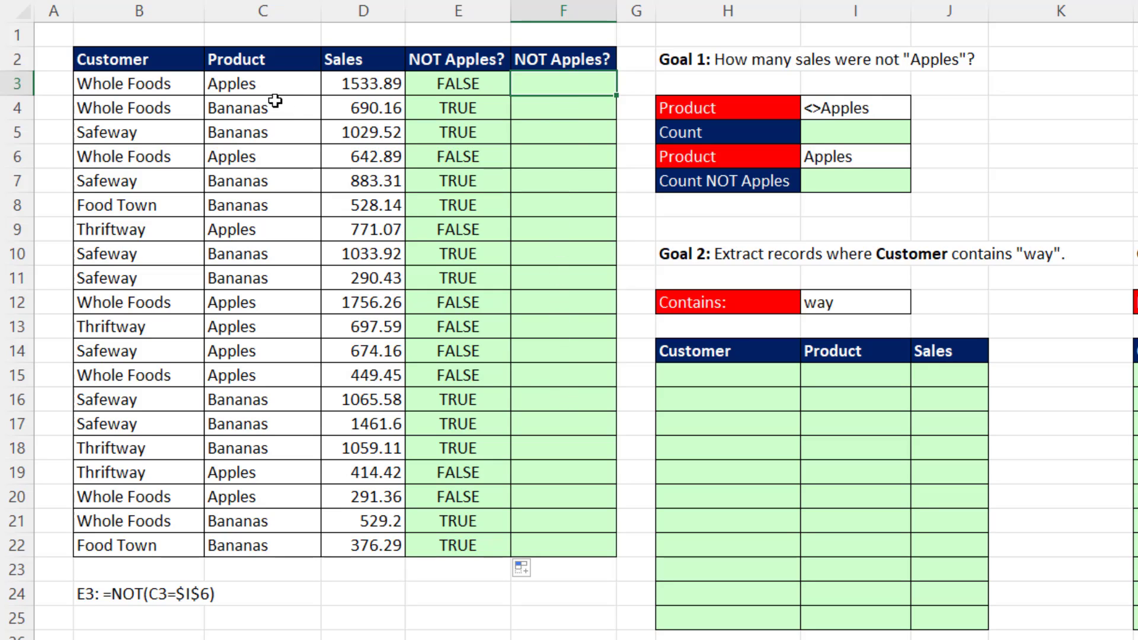
{"action": "type", "text": "="}
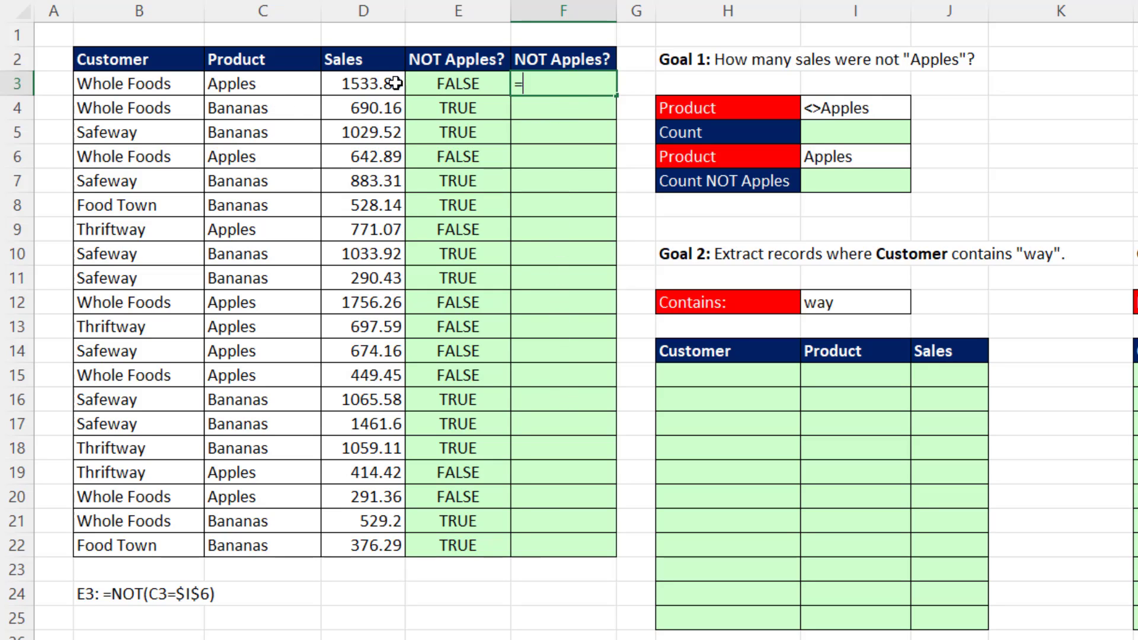
{"action": "left_click_drag", "start_coordinate": [267, 83], "coordinate": [254, 543]}
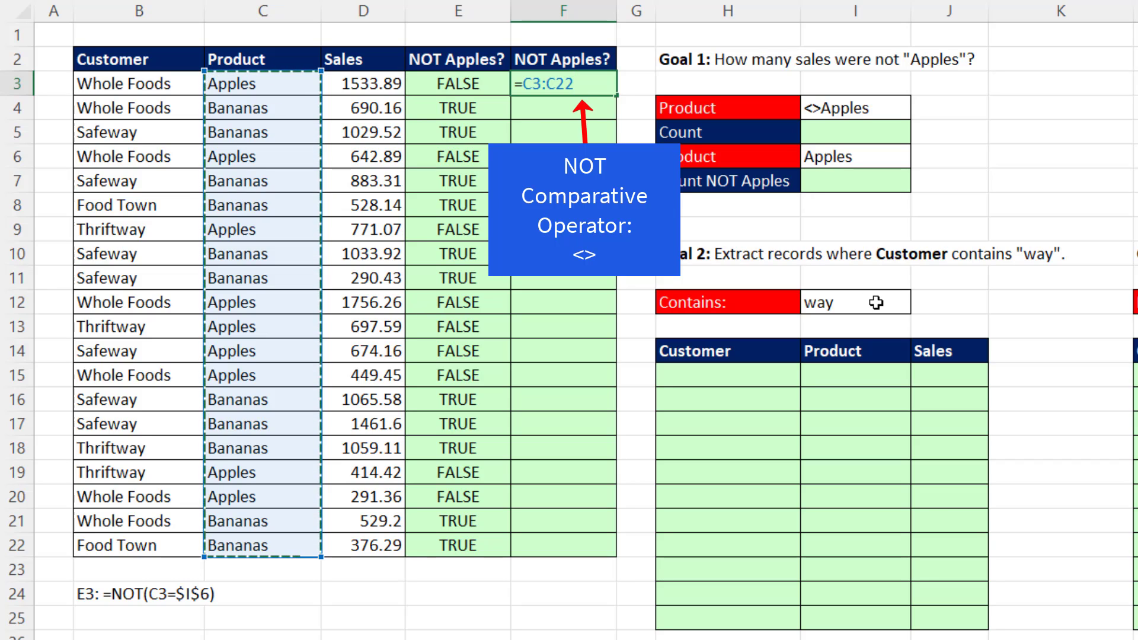
{"action": "type", "text": "<"}
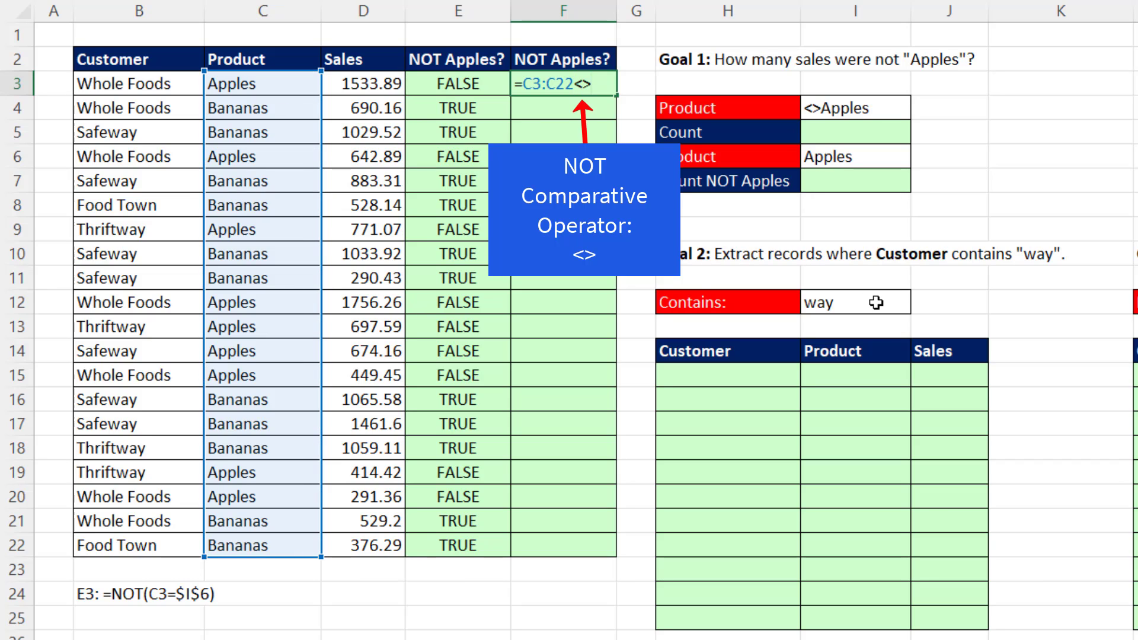
{"action": "type", "text": ">"}
{"action": "left_click", "coordinate": [845, 155]}
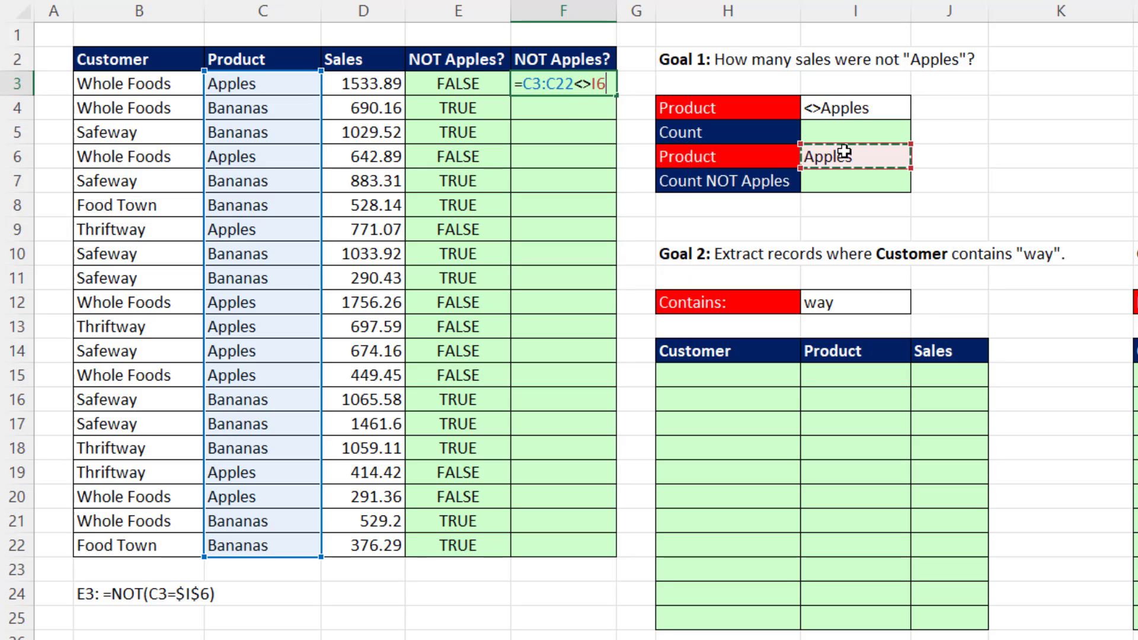
{"action": "key", "text": "Return"}
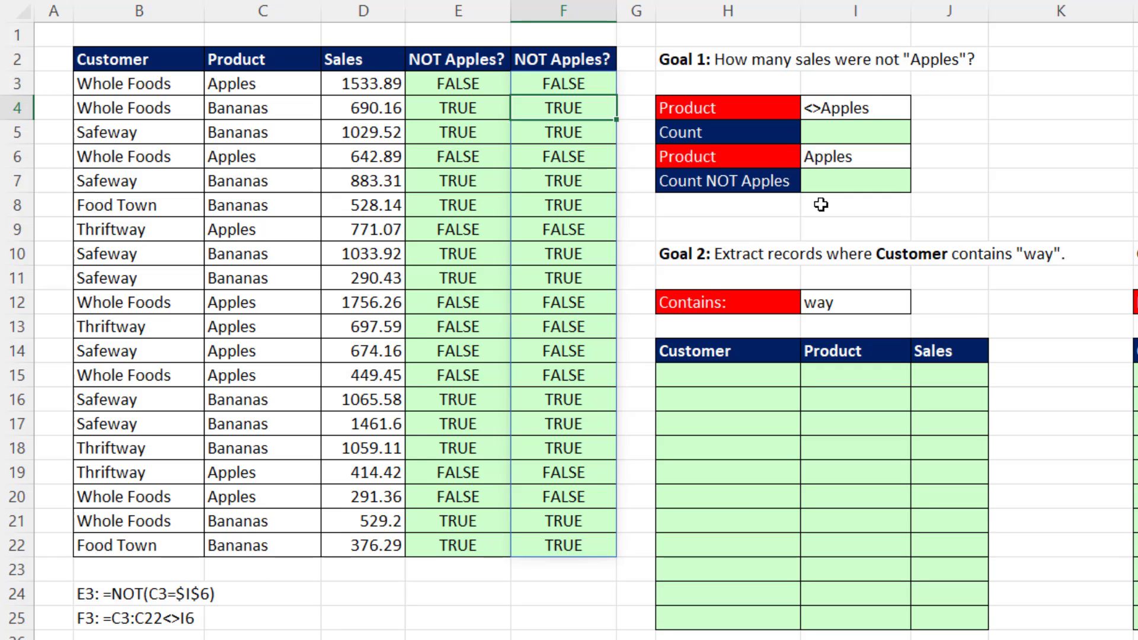
{"action": "double_click", "coordinate": [465, 84]}
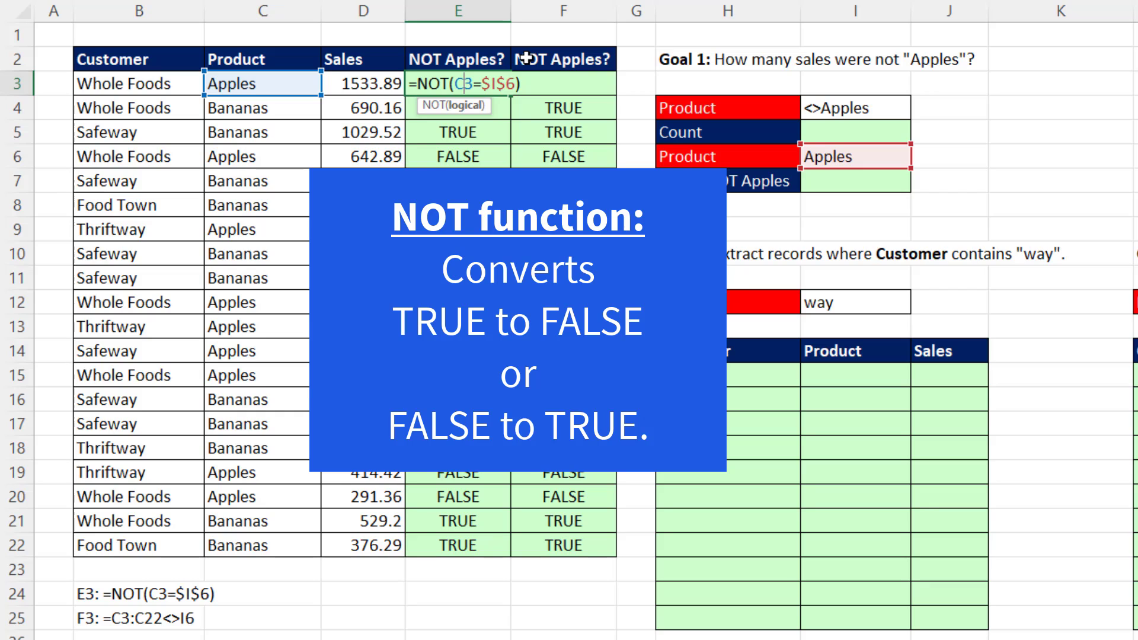
{"action": "key", "text": "Return"}
Enter =COUNTIFS(C3:C22,I4) in I5 to count the sales whose product is not Apples.
{"action": "left_click", "coordinate": [845, 132]}
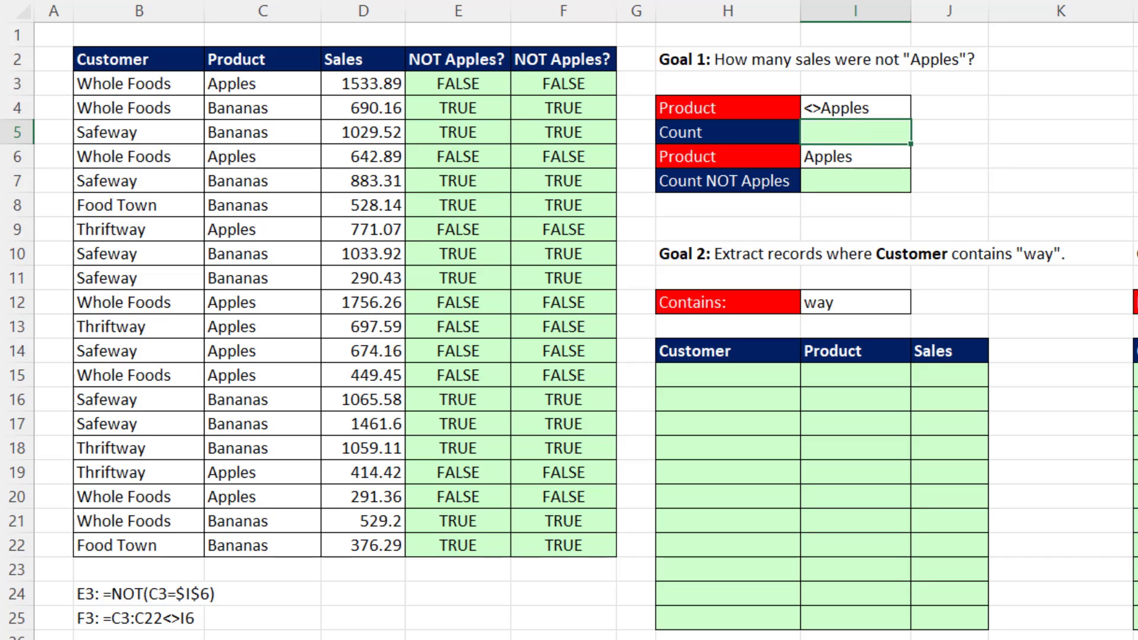
{"action": "type", "text": "=count"}
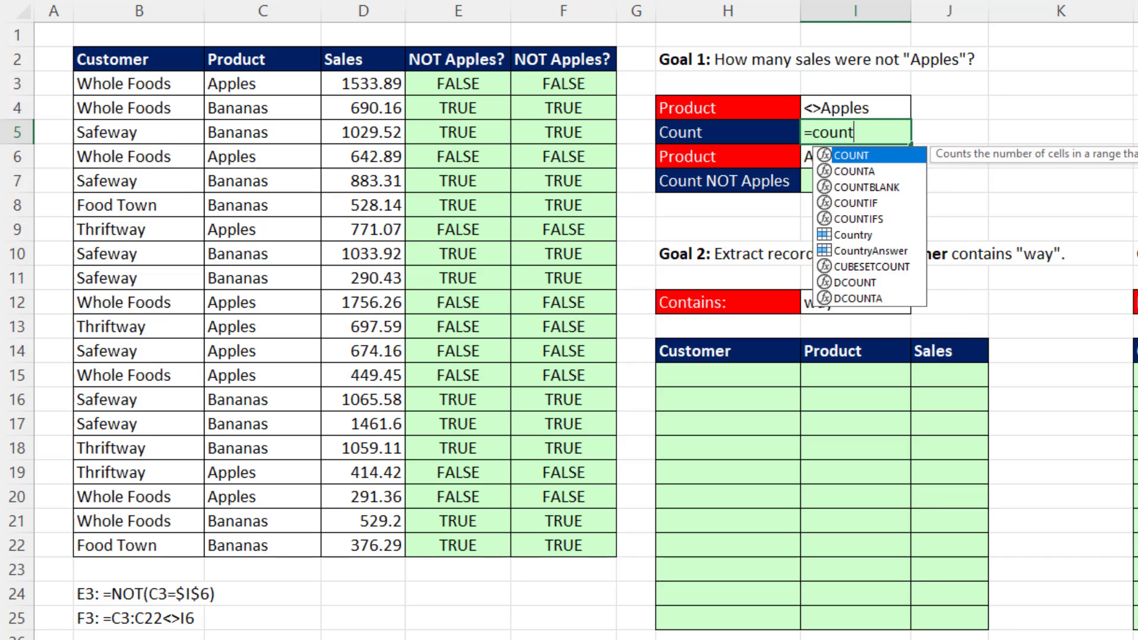
{"action": "type", "text": "ifs"}
{"action": "key", "text": "Tab"}
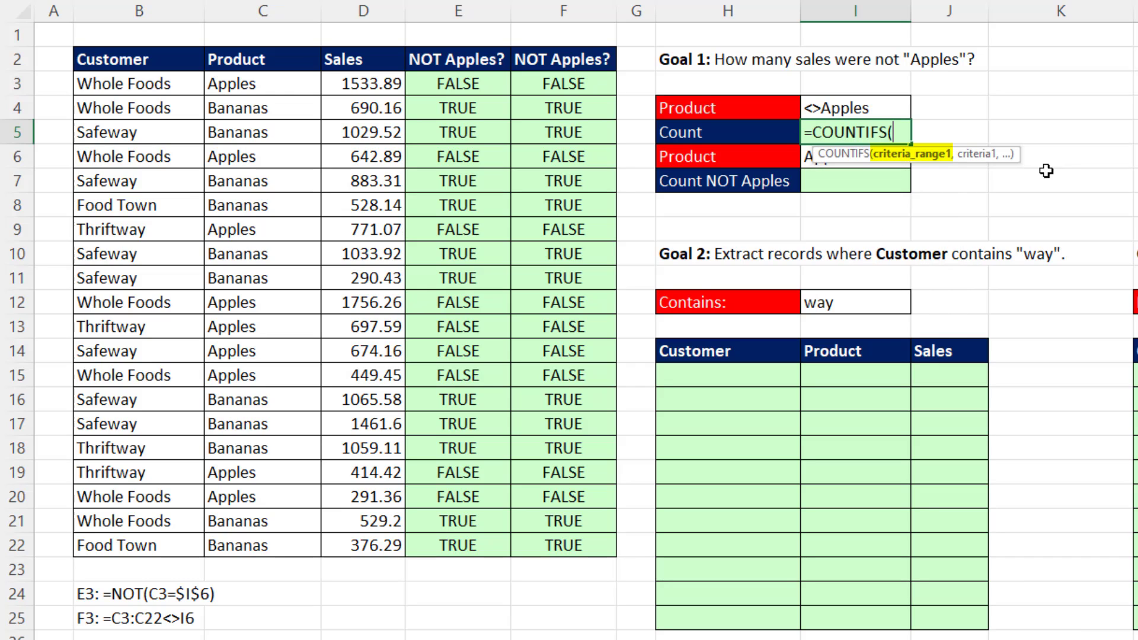
{"action": "left_click_drag", "start_coordinate": [260, 84], "coordinate": [276, 546]}
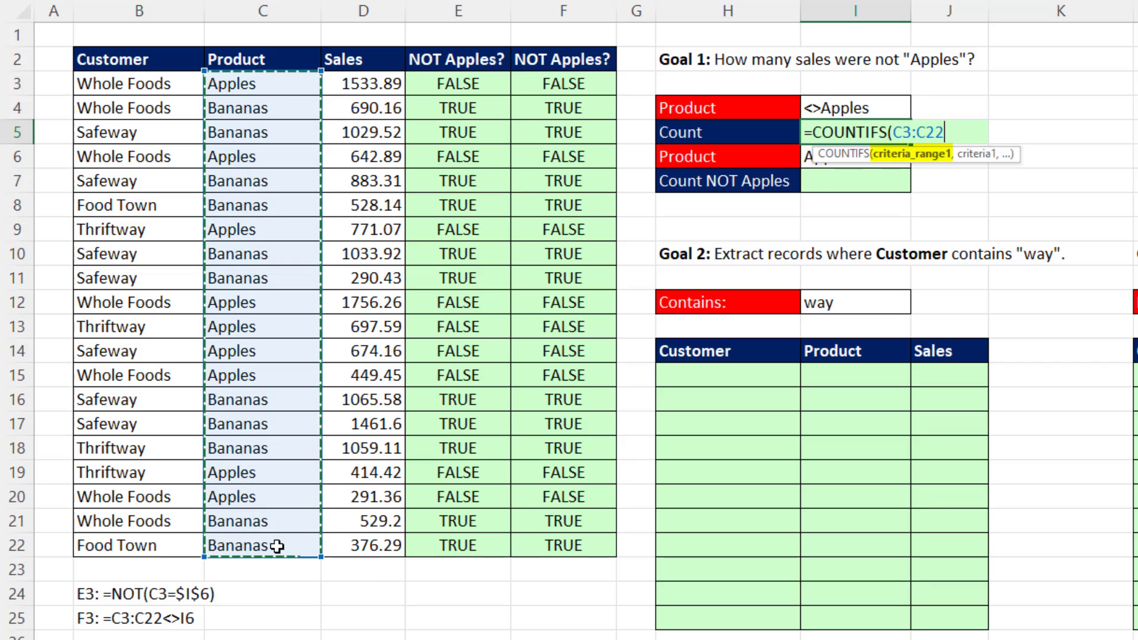
{"action": "type", "text": ","}
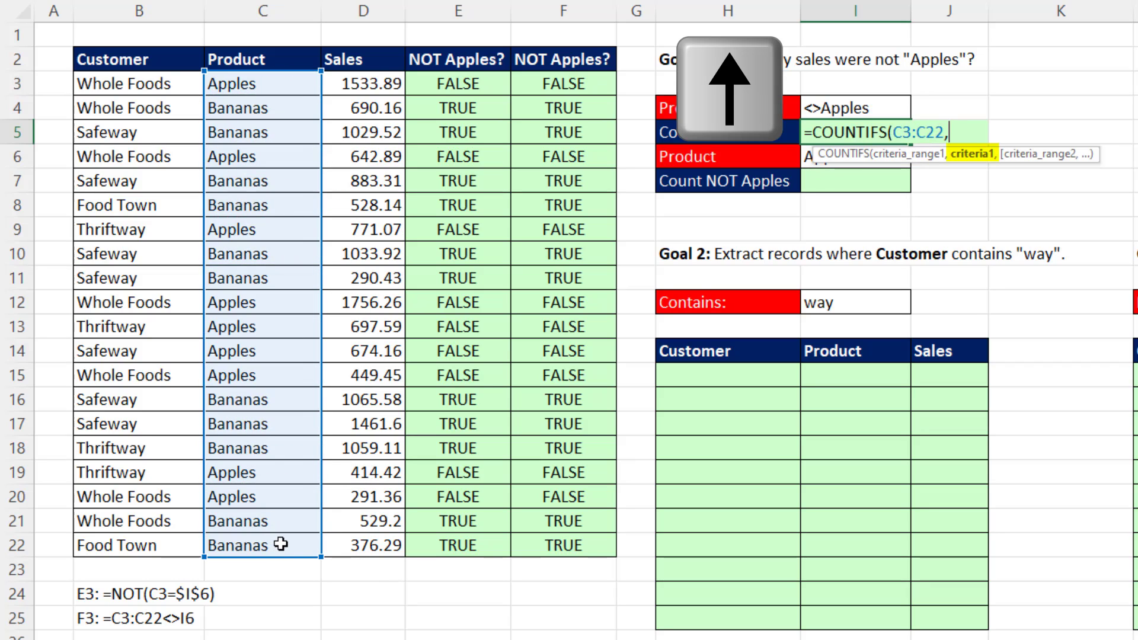
{"action": "key", "text": "Up"}
{"action": "type", "text": ")"}
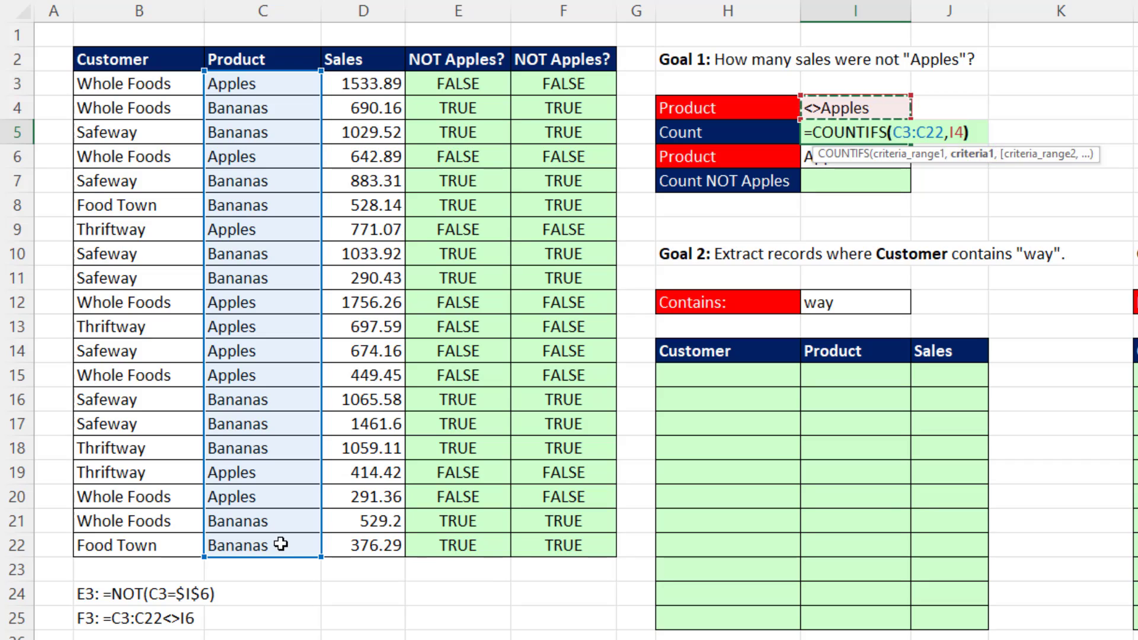
{"action": "key", "text": "Return"}
{"action": "key", "text": "Down"}
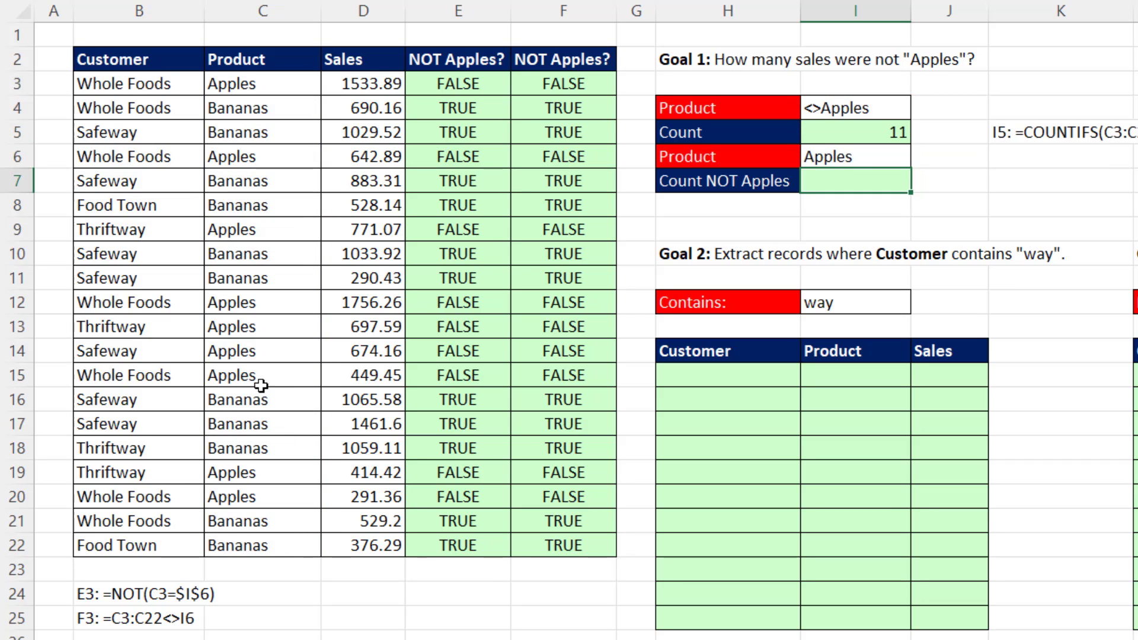
Replace the label in H7 with the formula ="Count NOT "&I6.
{"action": "left_click", "coordinate": [691, 182]}
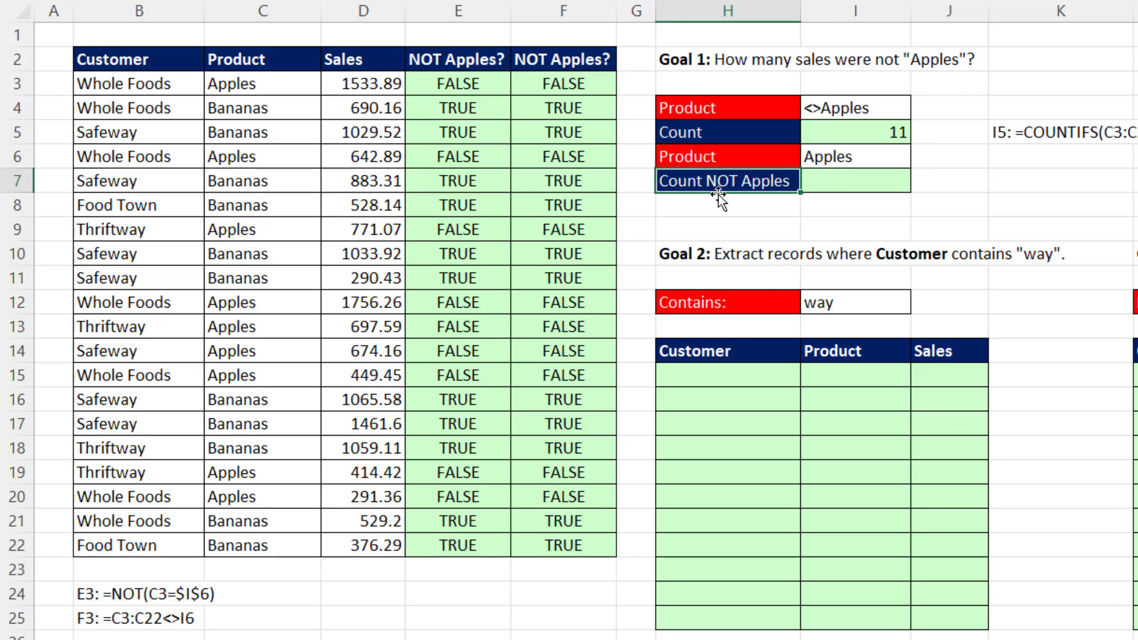
{"action": "type", "text": "=\"Count NOT \"&"}
{"action": "left_click", "coordinate": [827, 163]}
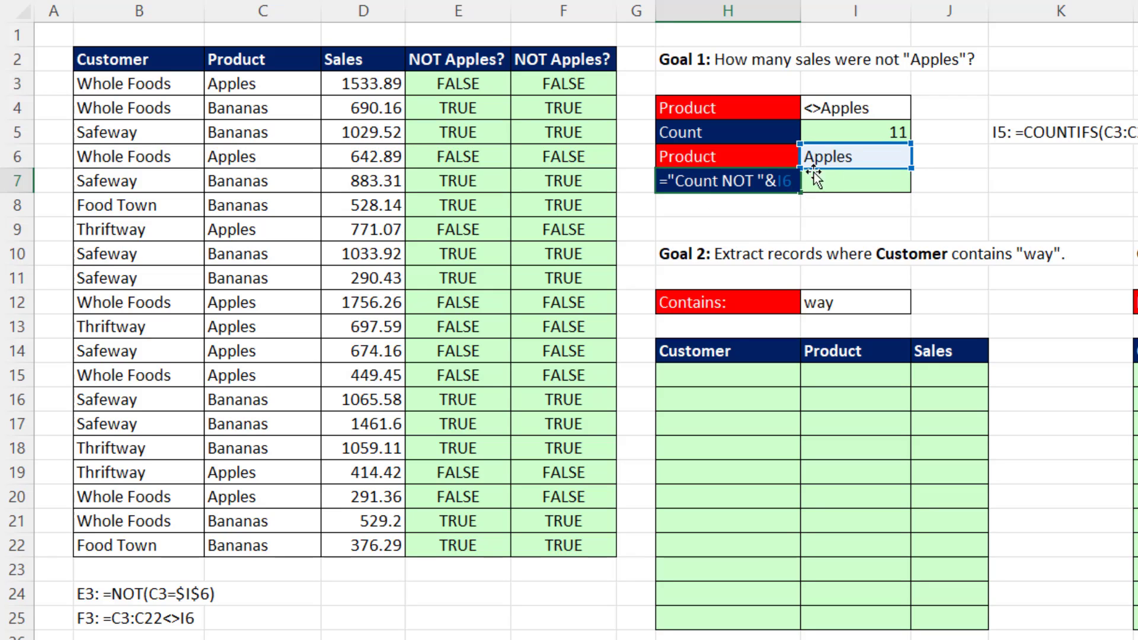
{"action": "key", "text": "Return"}
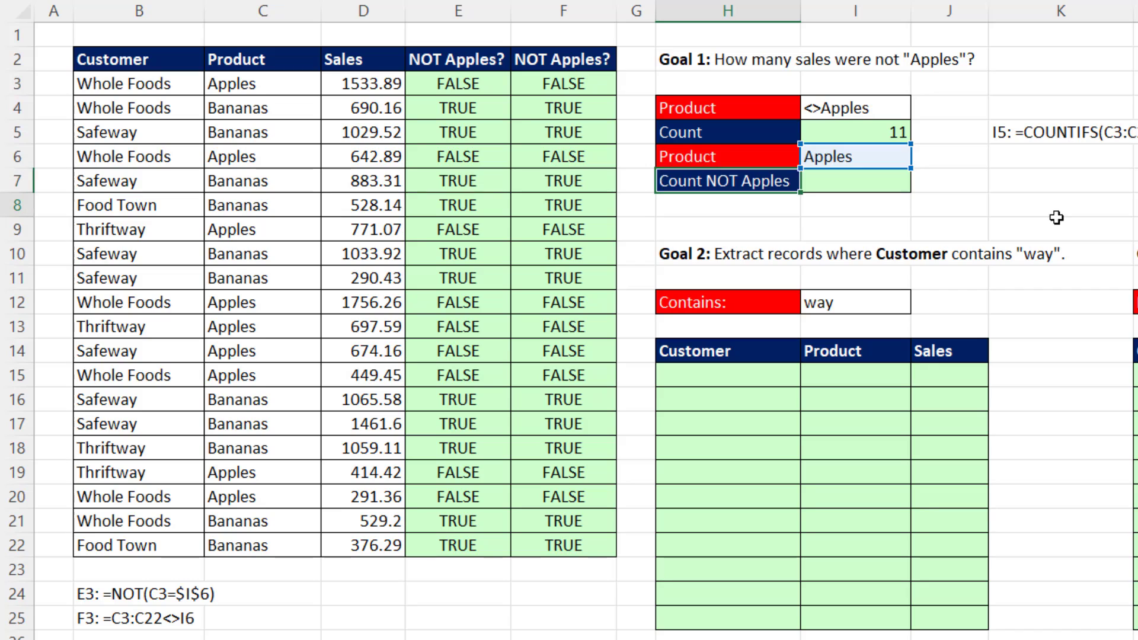
Enter =COUNTIFS(C3:C22,"<>"&I6) in I7 to count the sales that are not the product in I6.
{"action": "left_click", "coordinate": [858, 173]}
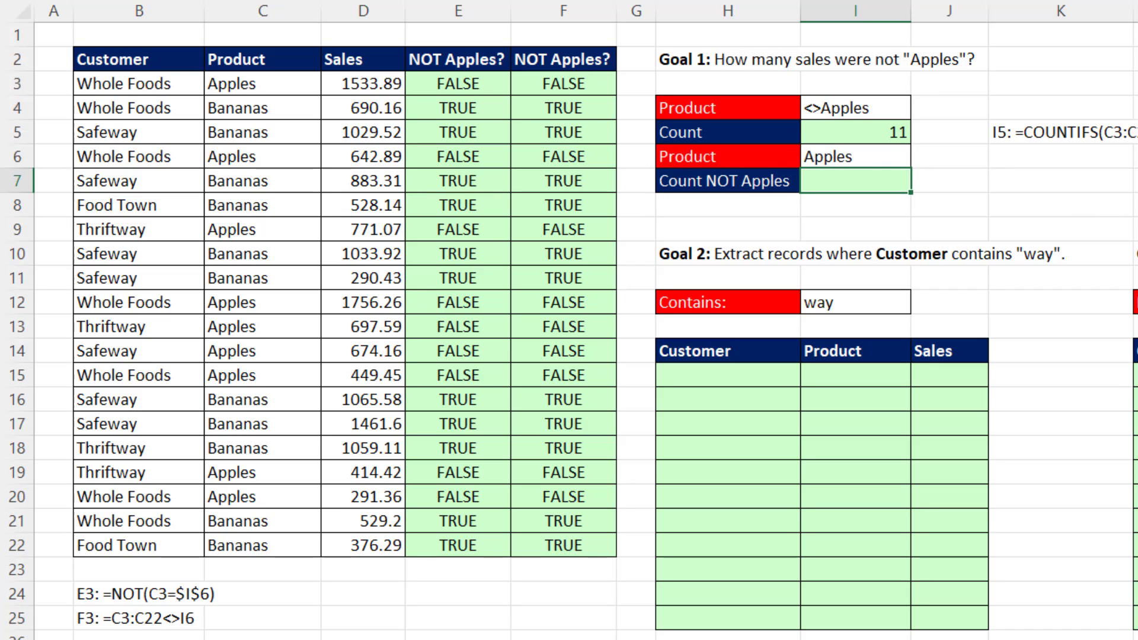
{"action": "type", "text": "=countifs"}
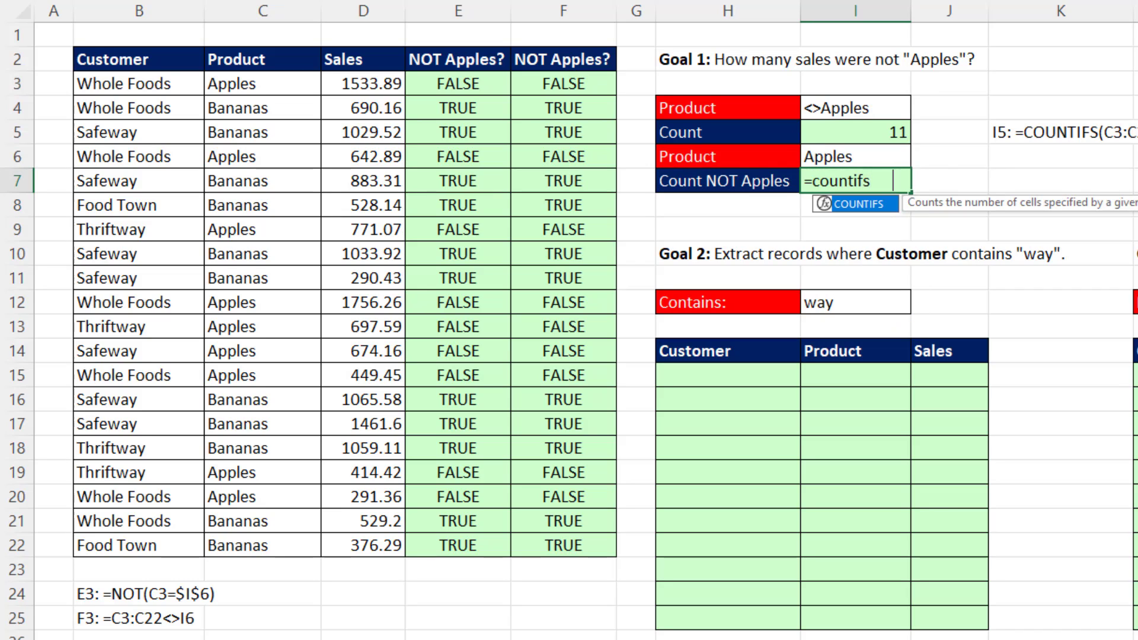
{"action": "key", "text": "Tab"}
{"action": "left_click_drag", "start_coordinate": [233, 82], "coordinate": [238, 545]}
{"action": "type", "text": ","}
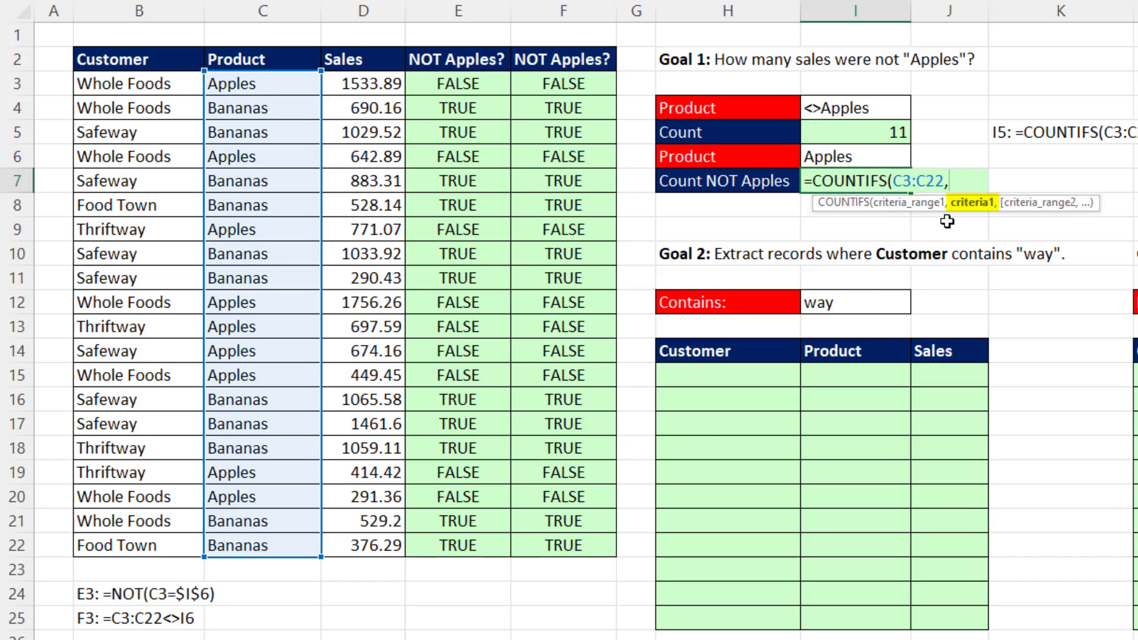
{"action": "type", "text": "\"<>\"&"}
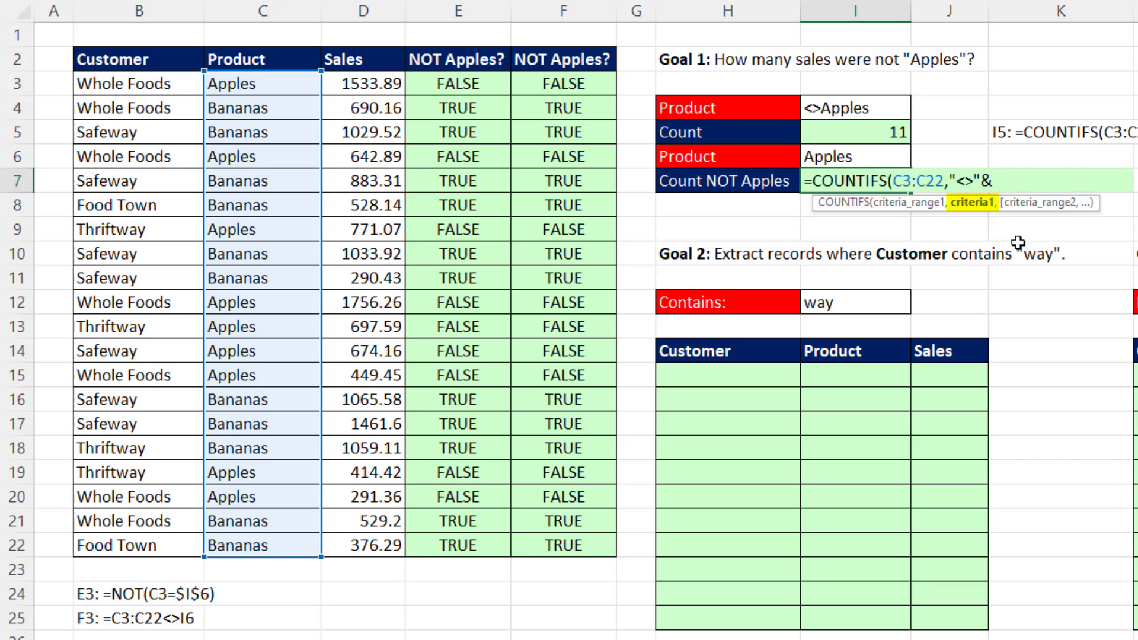
{"action": "key", "text": "Up"}
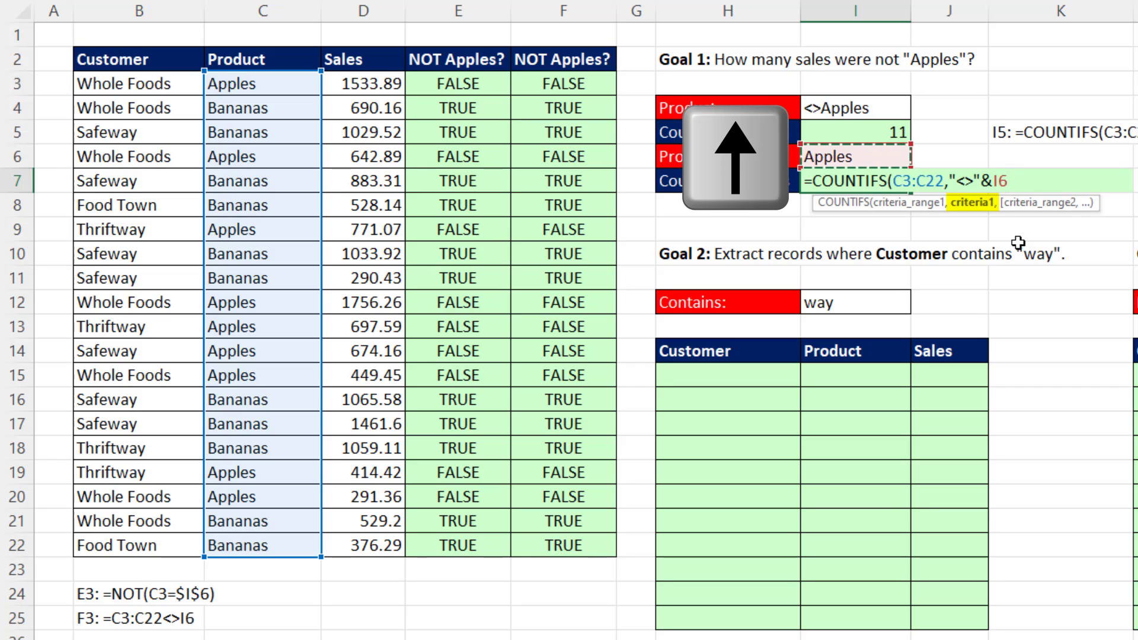
{"action": "type", "text": ")"}
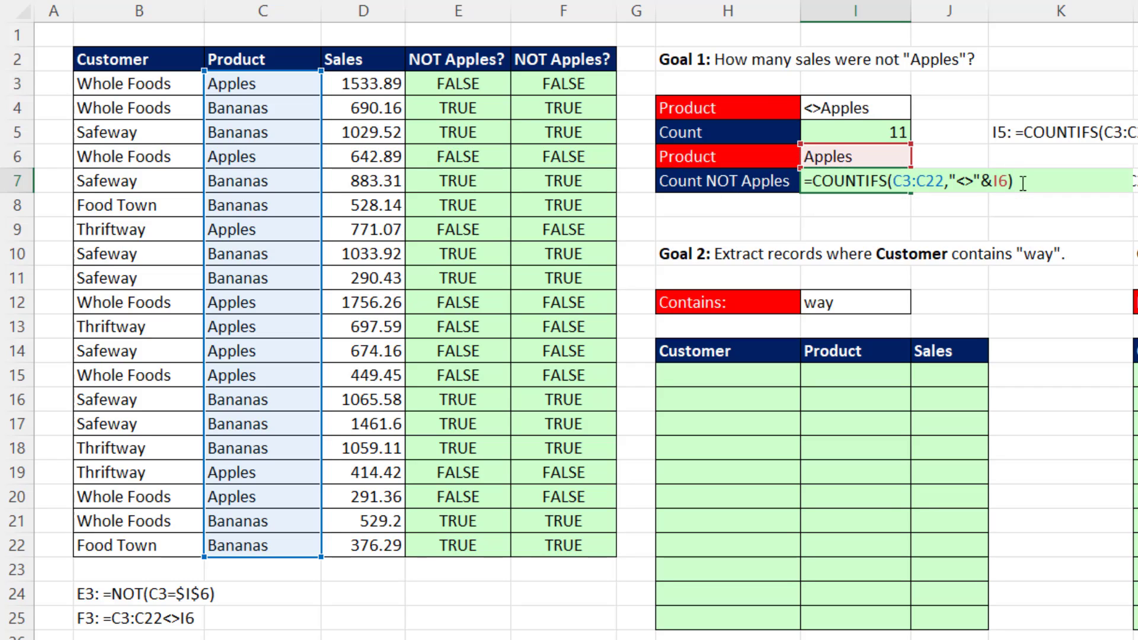
{"action": "key", "text": "Return"}
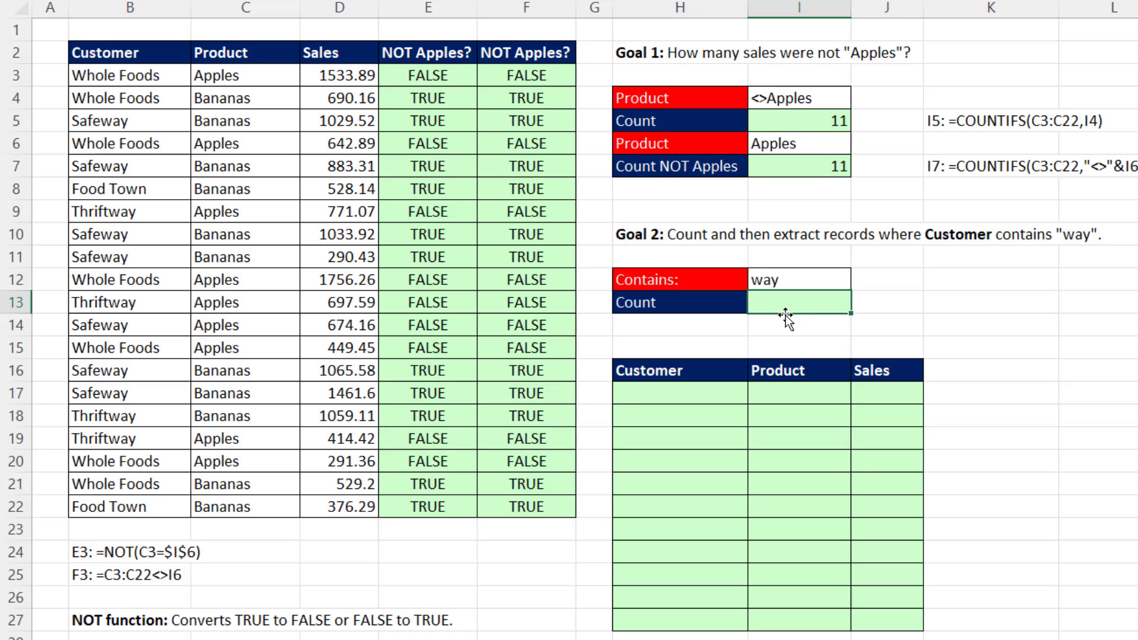
Examine sample customer names in column B and the Goal 2 count cell and extract area for the "way" criterion.
{"action": "left_click", "coordinate": [141, 78]}
{"action": "left_click", "coordinate": [138, 122]}
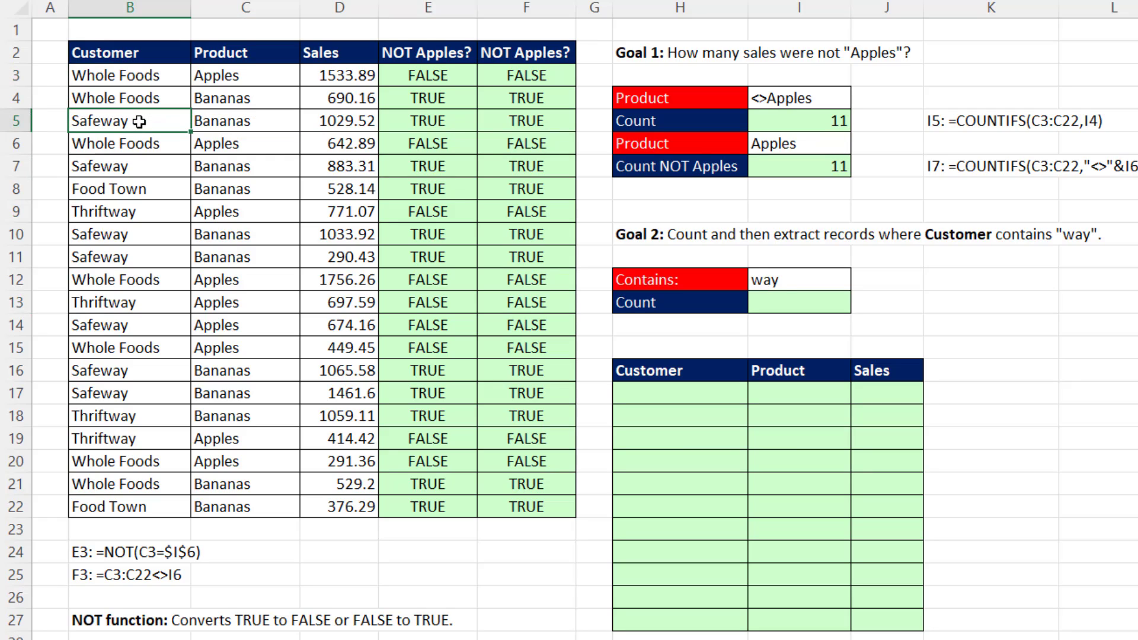
{"action": "left_click", "coordinate": [146, 188]}
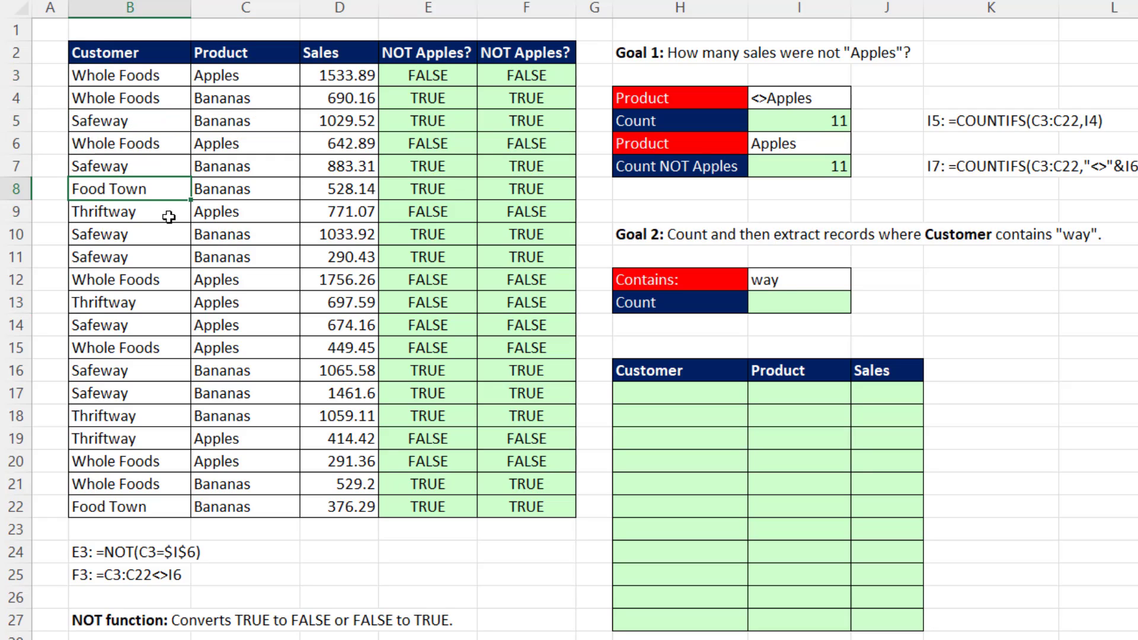
{"action": "left_click", "coordinate": [171, 219]}
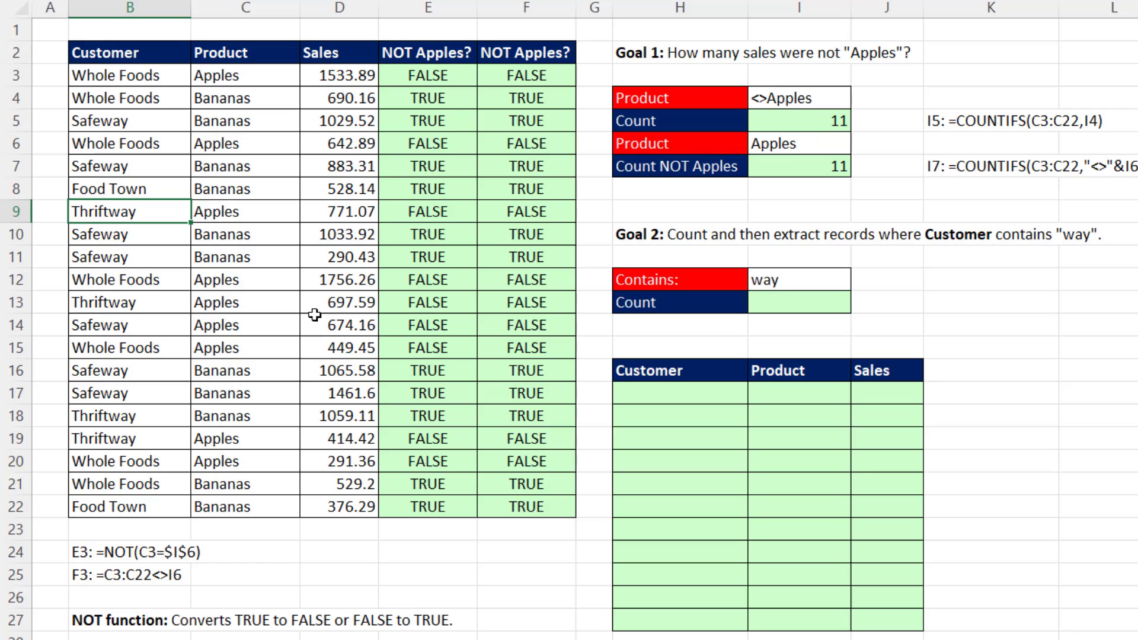
{"action": "left_click", "coordinate": [769, 306]}
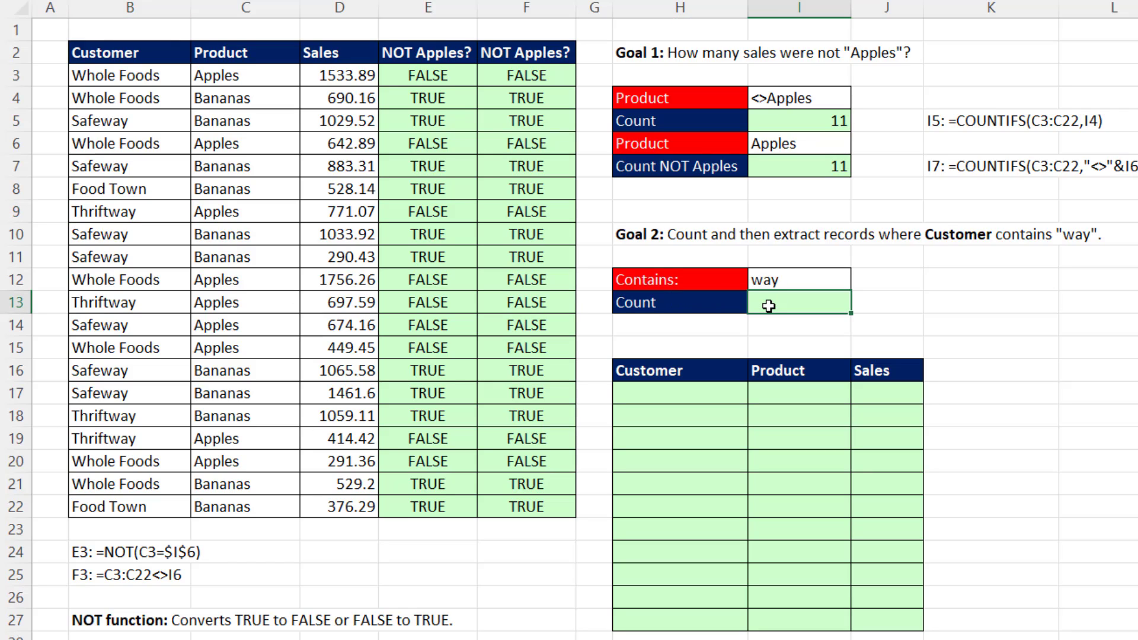
{"action": "left_click", "coordinate": [682, 398]}
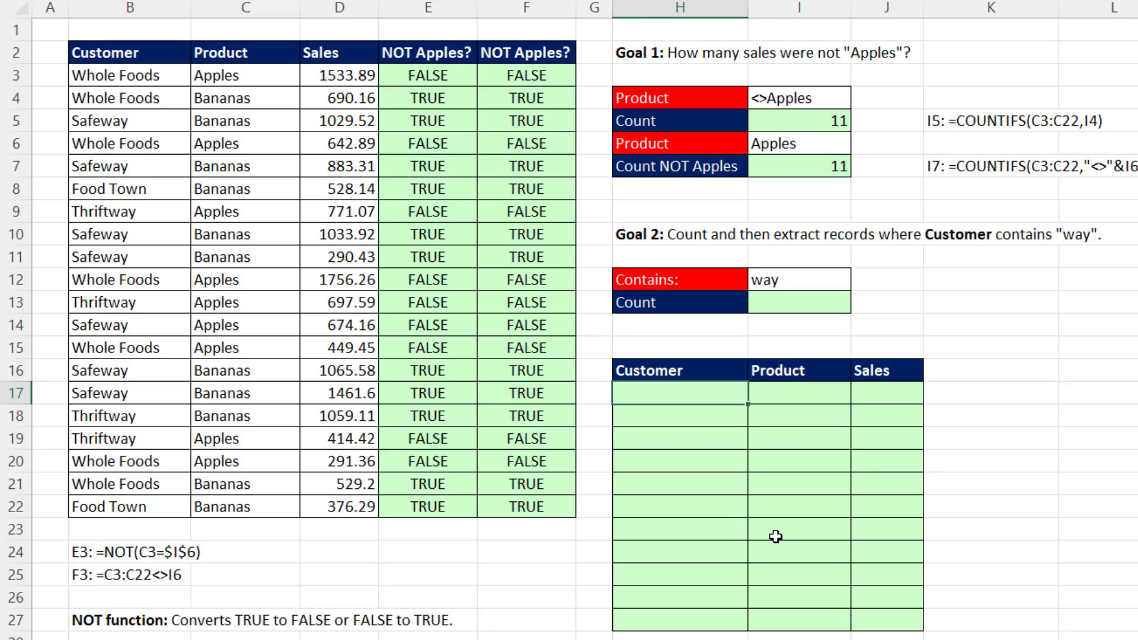
Enter =COUNTIFS(B3:B22,I12) in I13 to count customers matching the Contains criterion.
{"action": "left_click", "coordinate": [804, 305]}
{"action": "type", "text": "=countifs("}
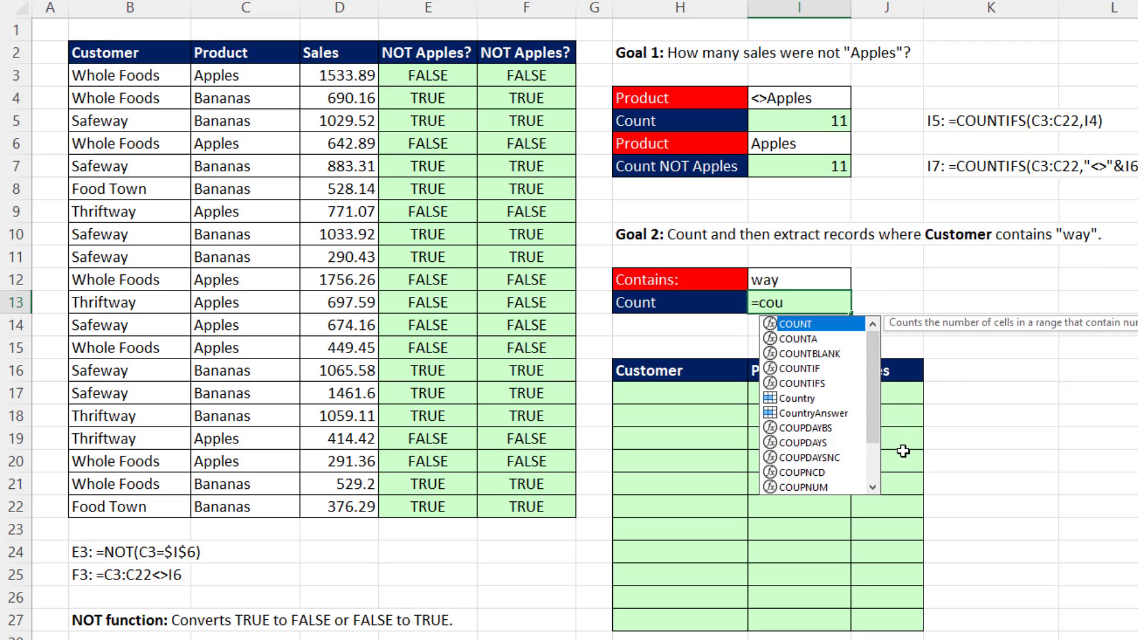
{"action": "left_click_drag", "start_coordinate": [101, 75], "coordinate": [98, 507]}
{"action": "type", "text": ","}
{"action": "left_click", "coordinate": [795, 284]}
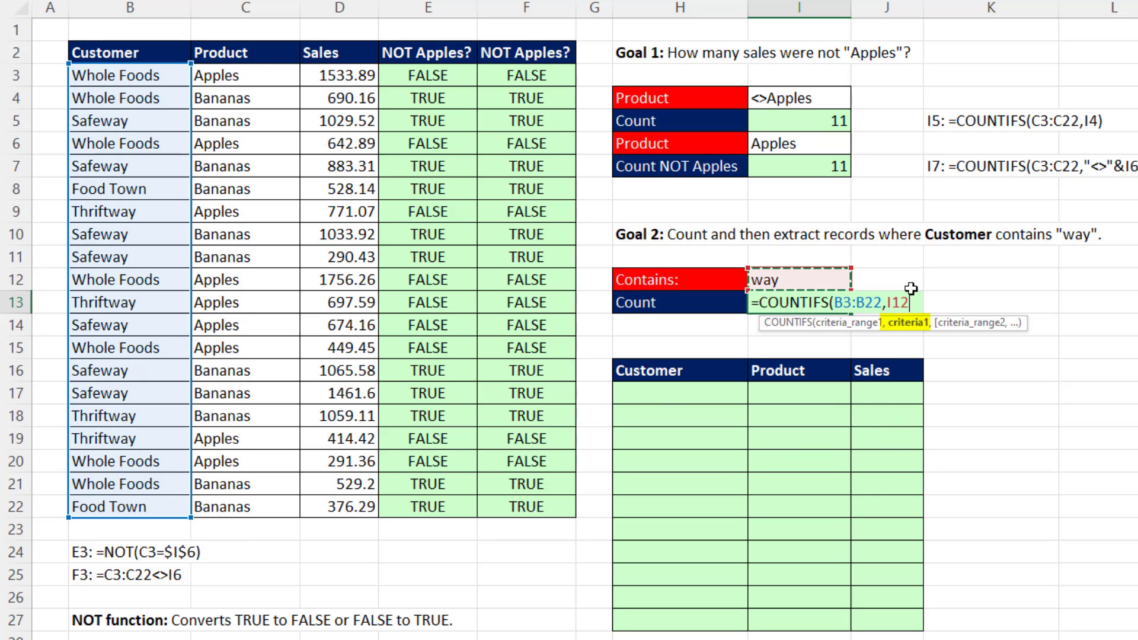
{"action": "key", "text": "ctrl+Return"}
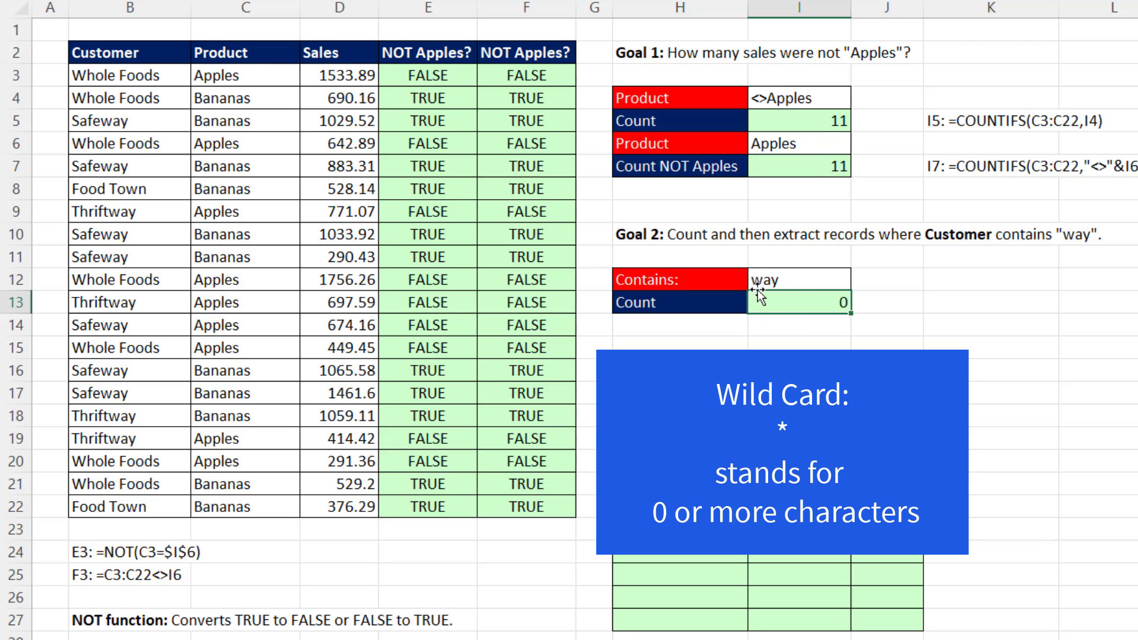
Add asterisk wildcards around the criterion text in I12 so it reads *way*.
{"action": "left_click", "coordinate": [756, 281]}
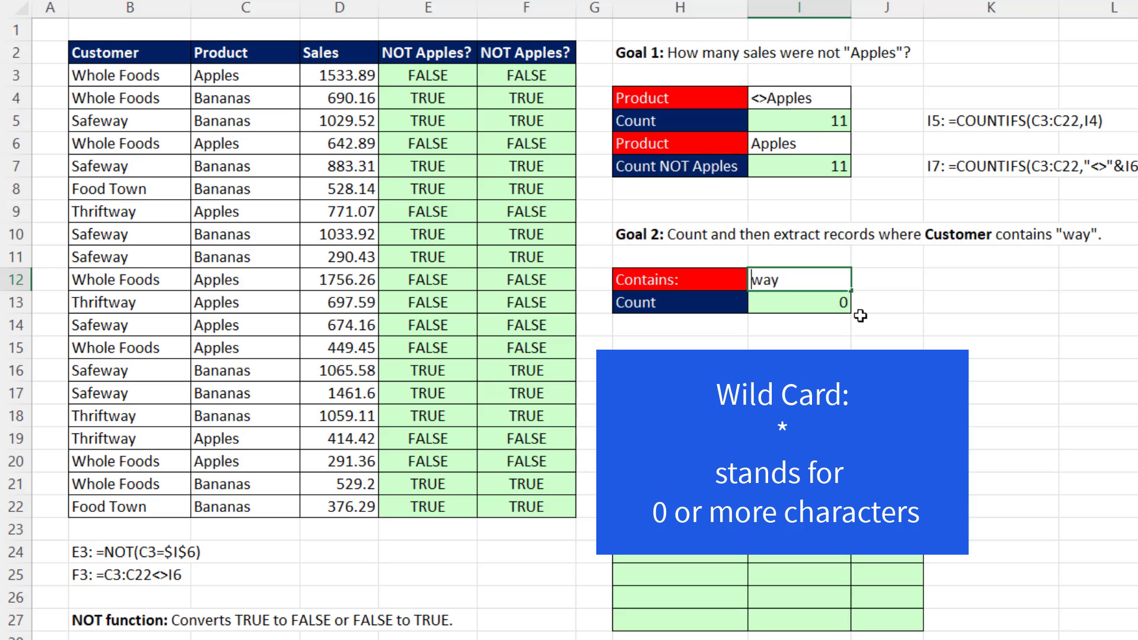
{"action": "type", "text": "*"}
{"action": "key", "text": "Return"}
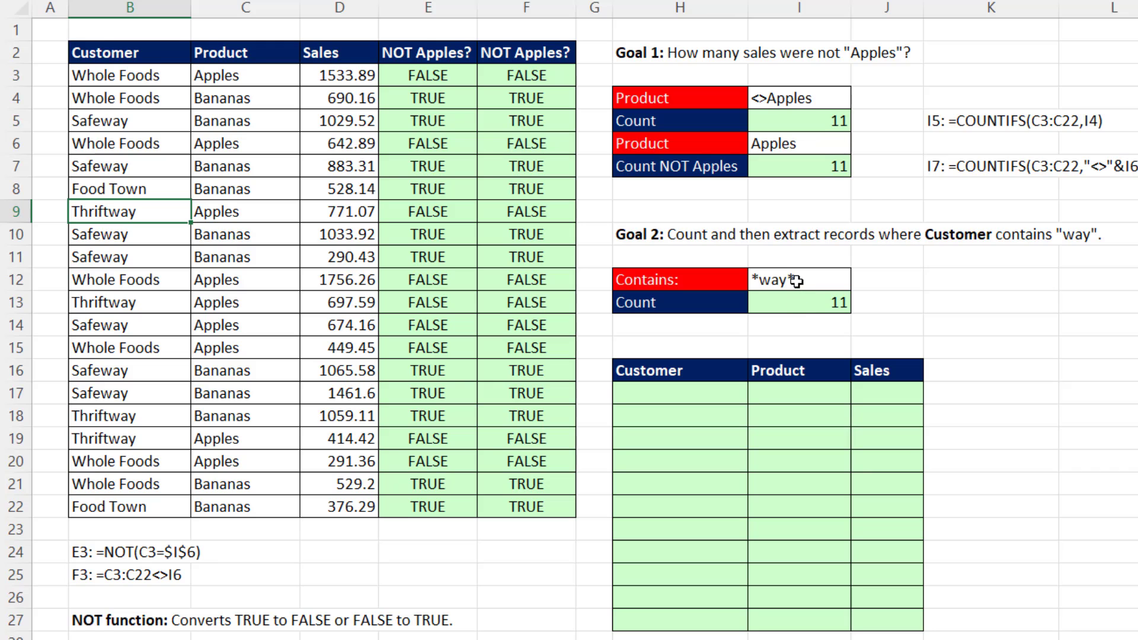
Remove both asterisk wildcards from I12, leaving way as the criterion.
{"action": "double_click", "coordinate": [796, 281]}
{"action": "key", "text": "BackSpace"}
{"action": "key", "text": "Home"}
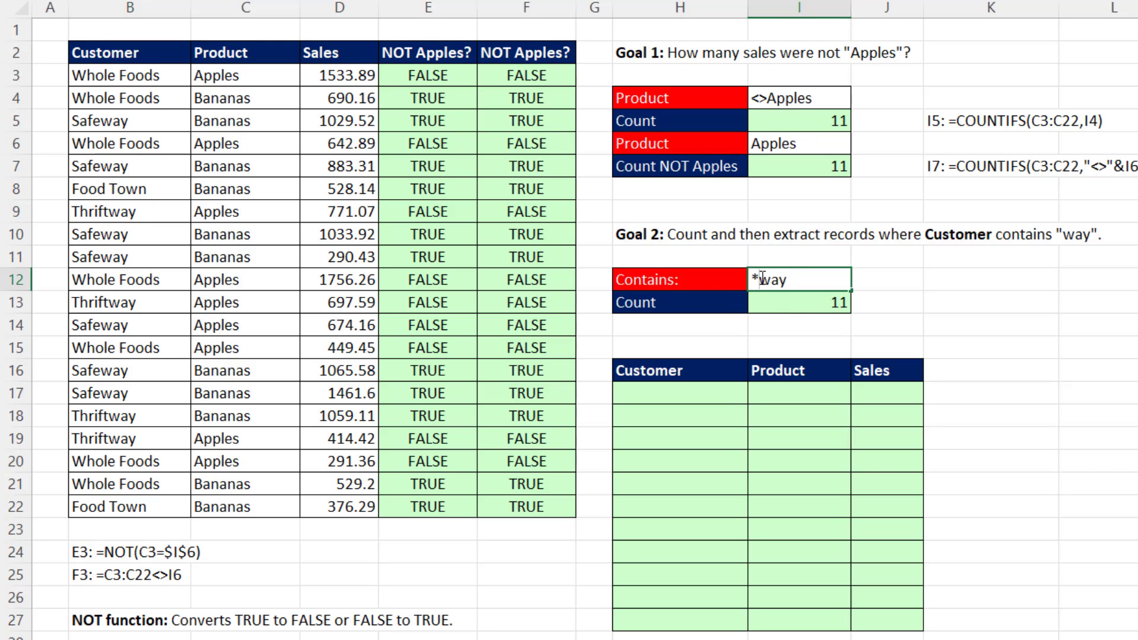
{"action": "key", "text": "Delete"}
{"action": "key", "text": "Return"}
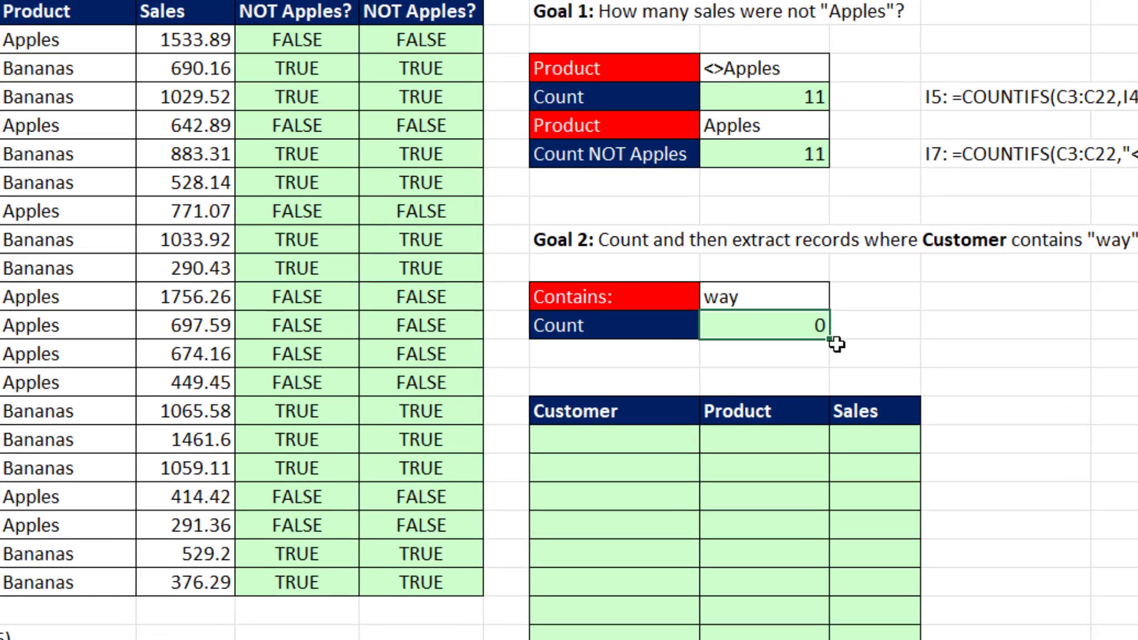
Edit the COUNTIFS formula in I13 to wrap the criterion in wildcards: =COUNTIFS(B3:B22,"*"&I12&"*").
{"action": "key", "text": "F2"}
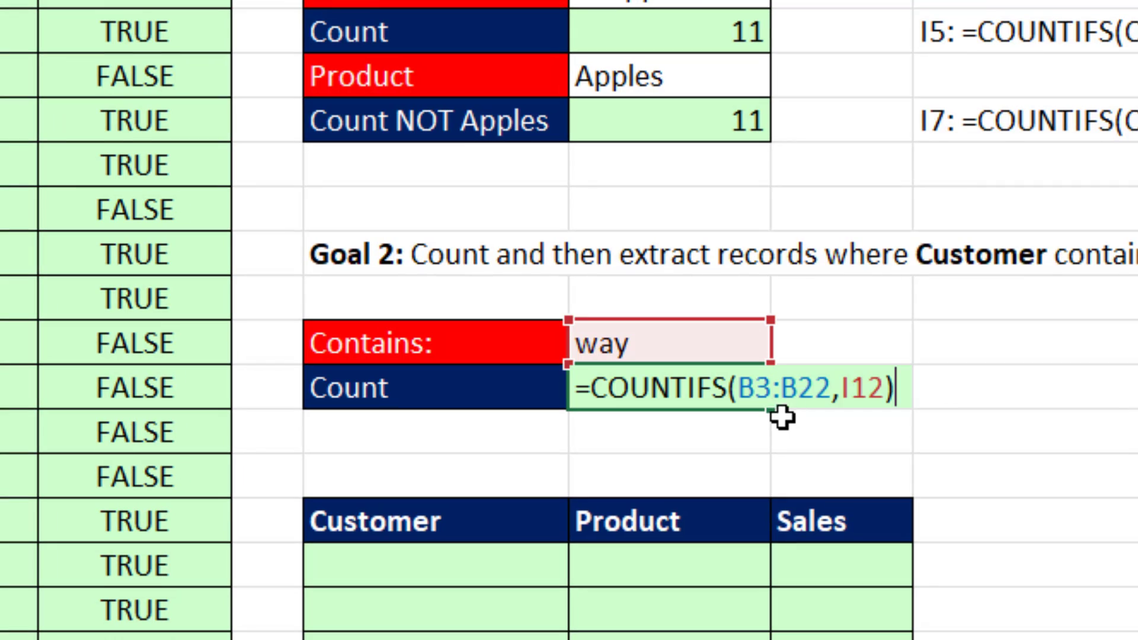
{"action": "left_click", "coordinate": [840, 389]}
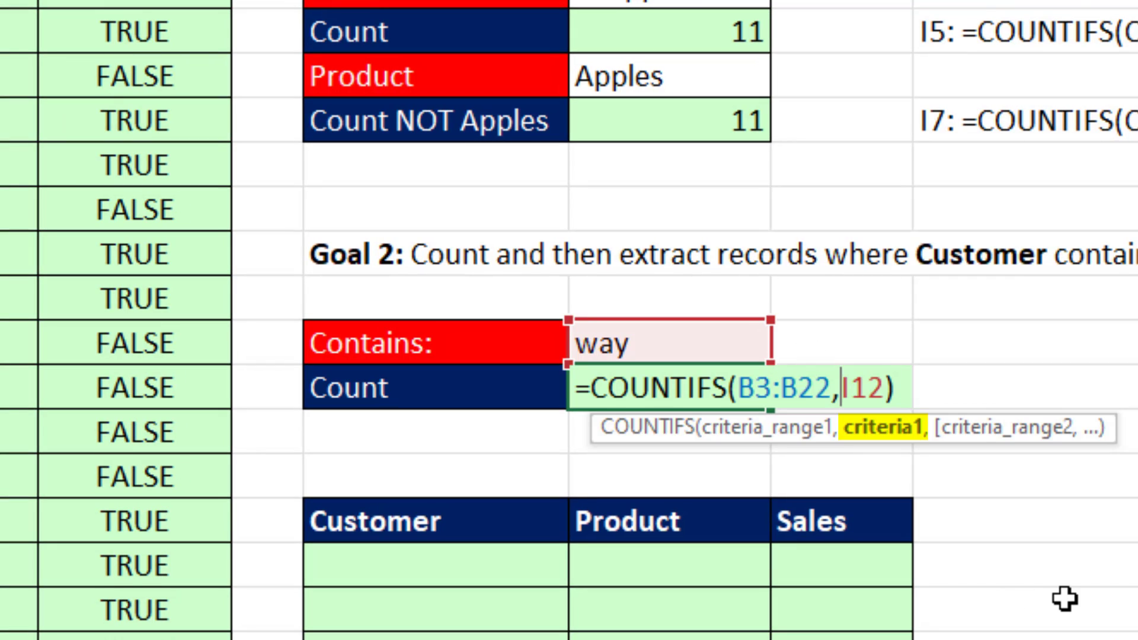
{"action": "type", "text": "\"*\"&"}
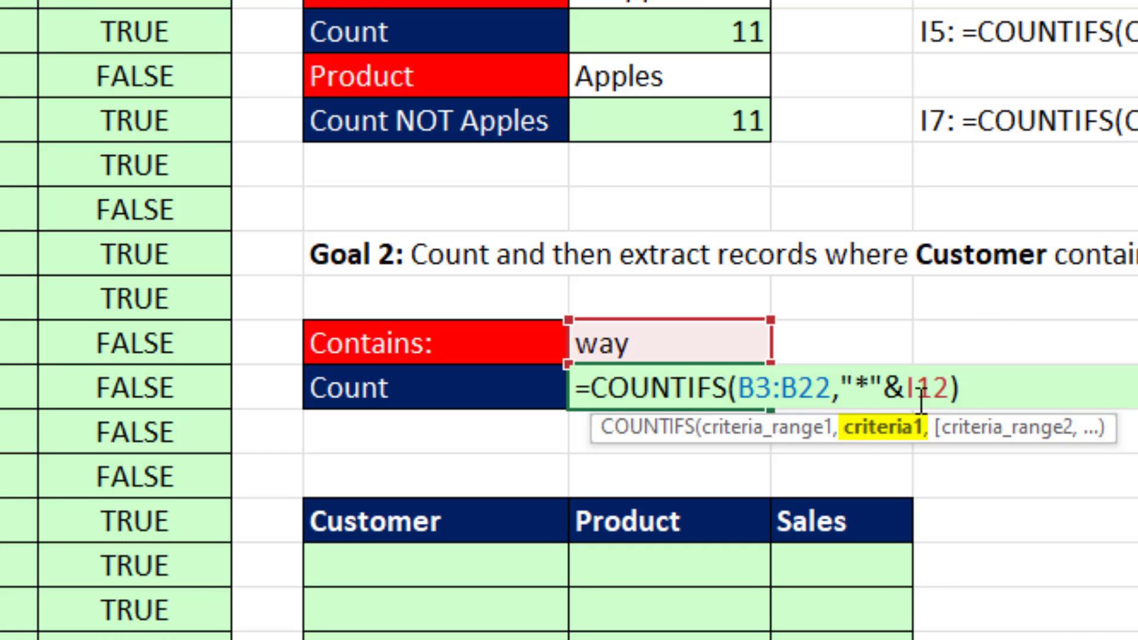
{"action": "key", "text": "Right"}
{"action": "key", "text": "Right"}
{"action": "key", "text": "Right"}
{"action": "type", "text": "&\"*\""}
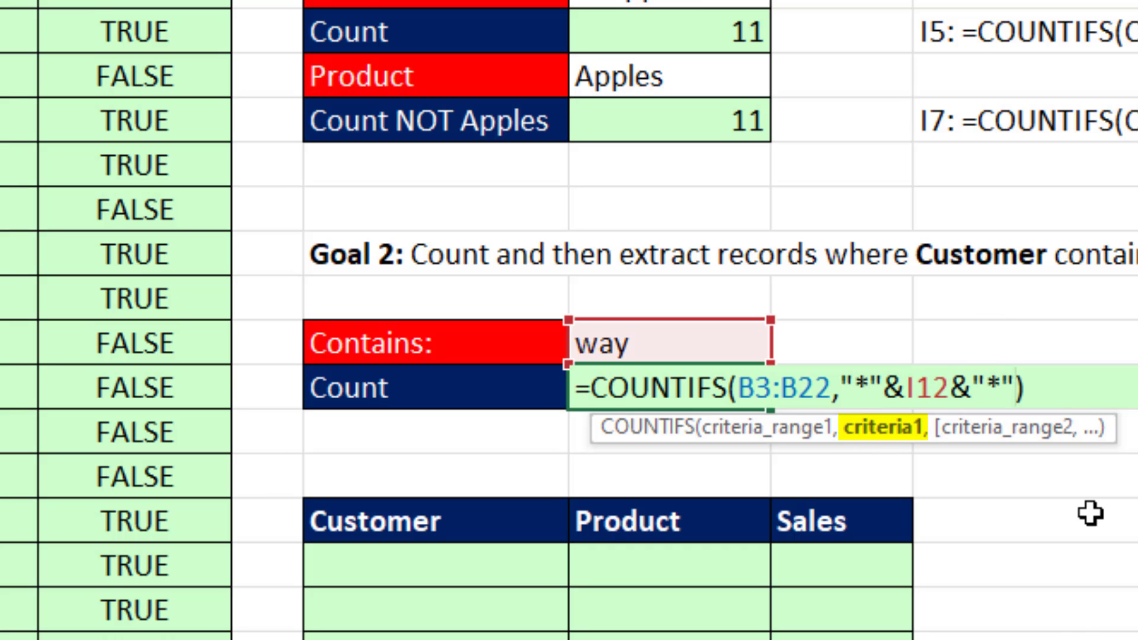
Evaluate the criteria1 argument inside the I13 formula, undo the evaluation, and commit the wildcard formula.
{"action": "left_click", "coordinate": [883, 427]}
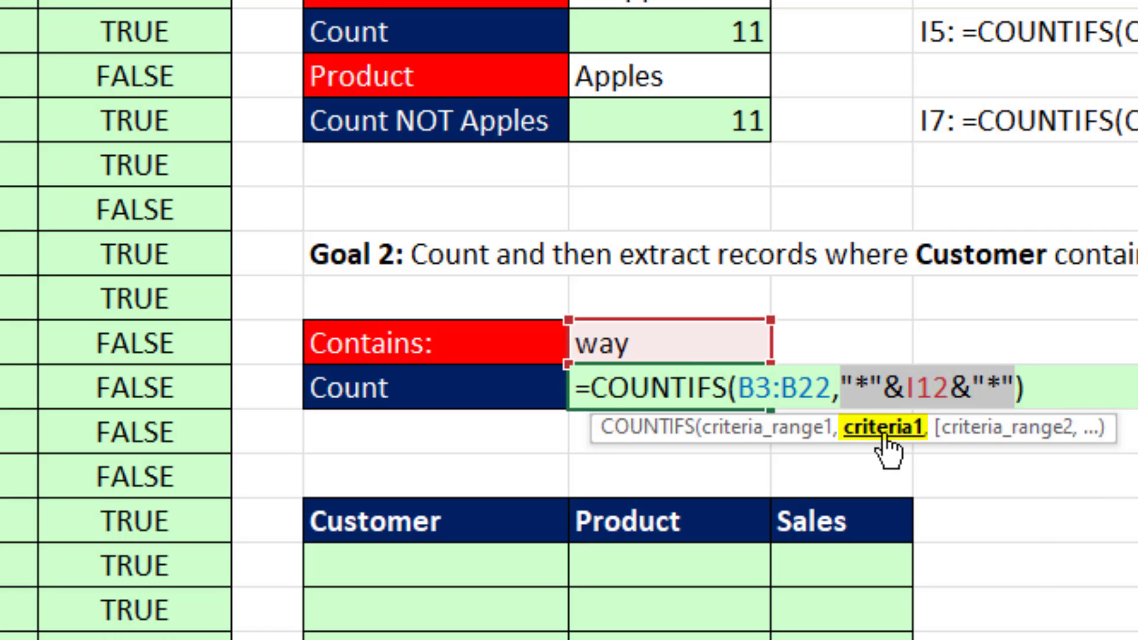
{"action": "key", "text": "F9"}
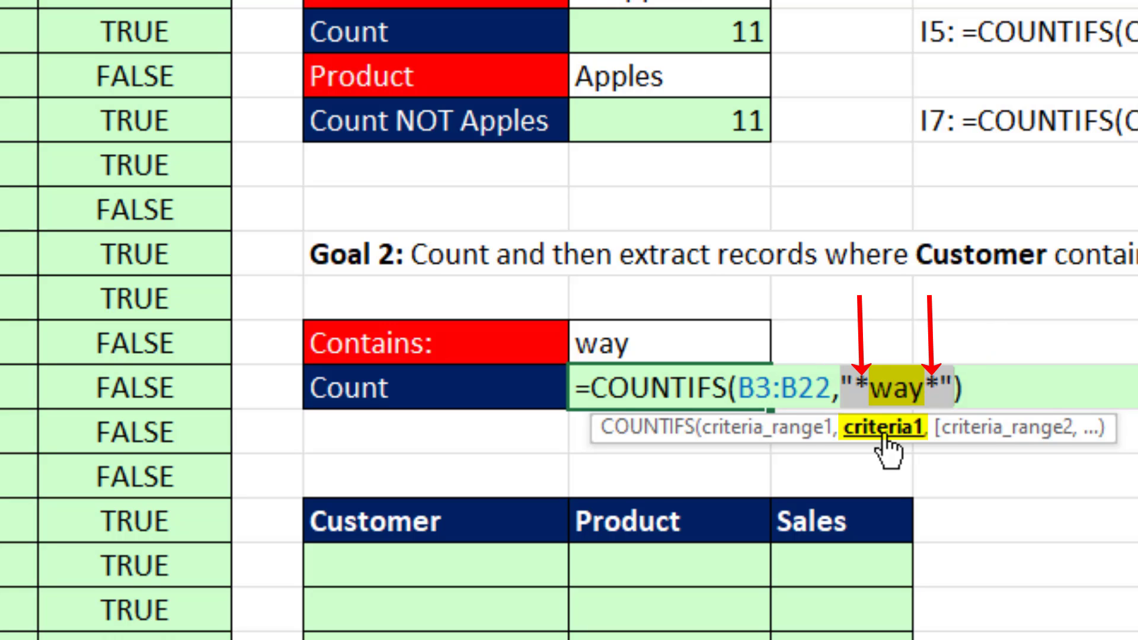
{"action": "key", "text": "ctrl+z"}
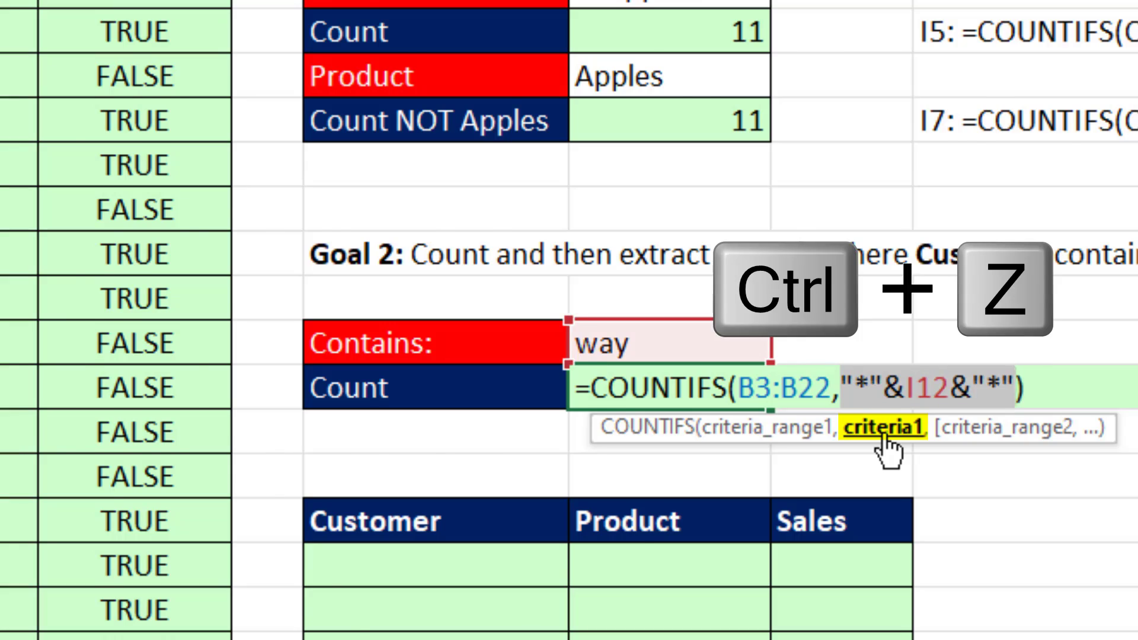
{"action": "key", "text": "Return"}
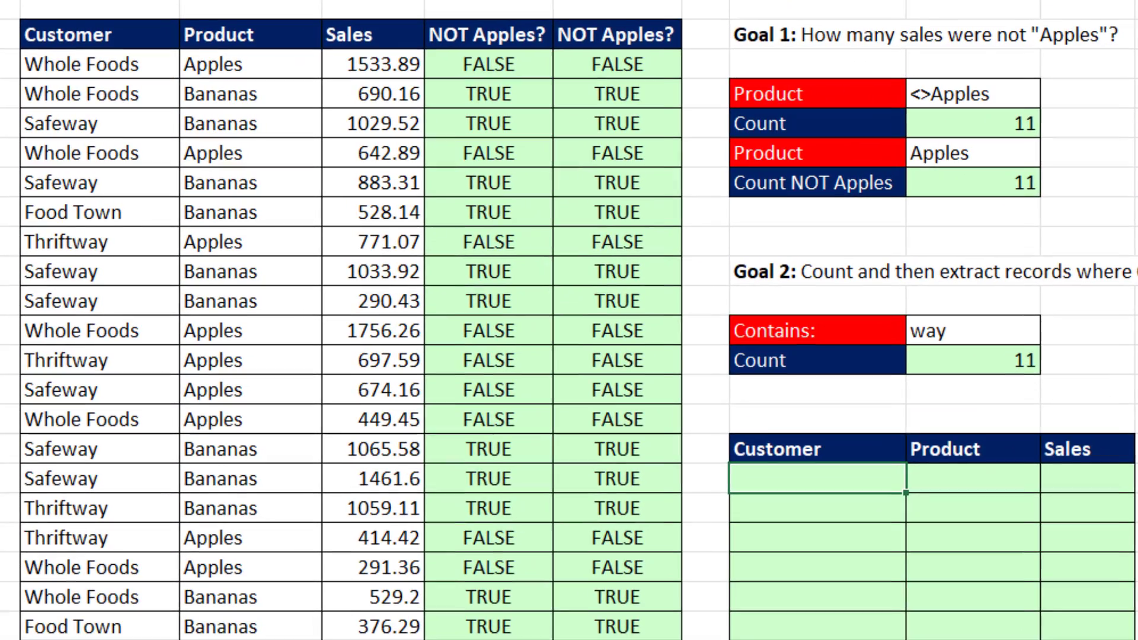
Enter =SEARCH(I12,B3:B22) in H17 to find the position of the criterion text in each customer name, and reselect H17.
{"action": "left_click", "coordinate": [657, 366]}
{"action": "type", "text": "=se"}
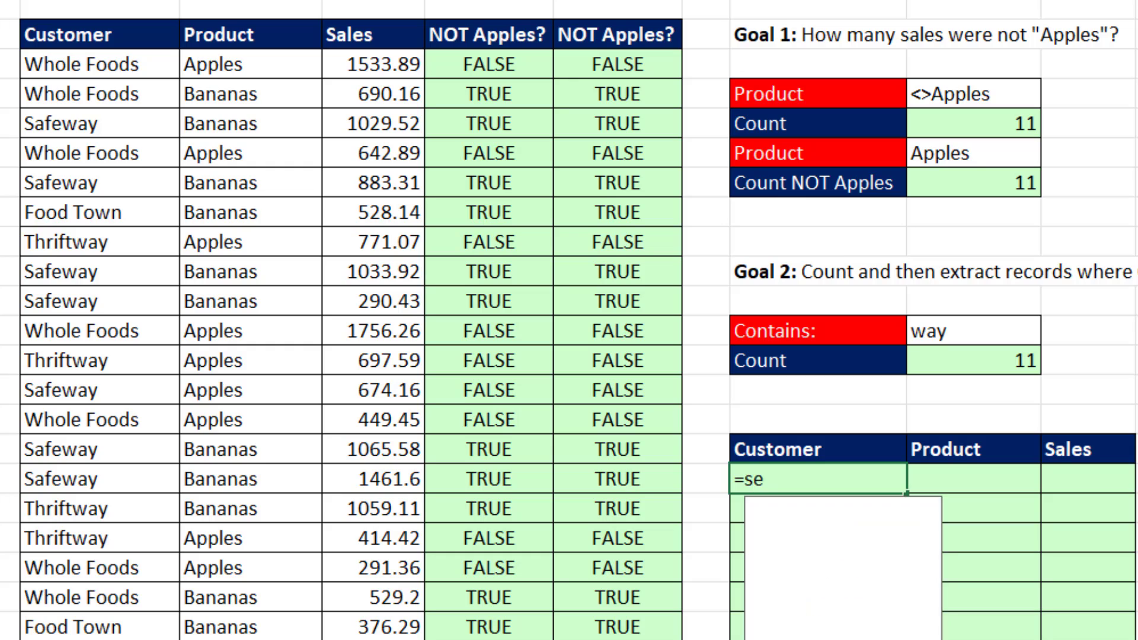
{"action": "key", "text": "Tab"}
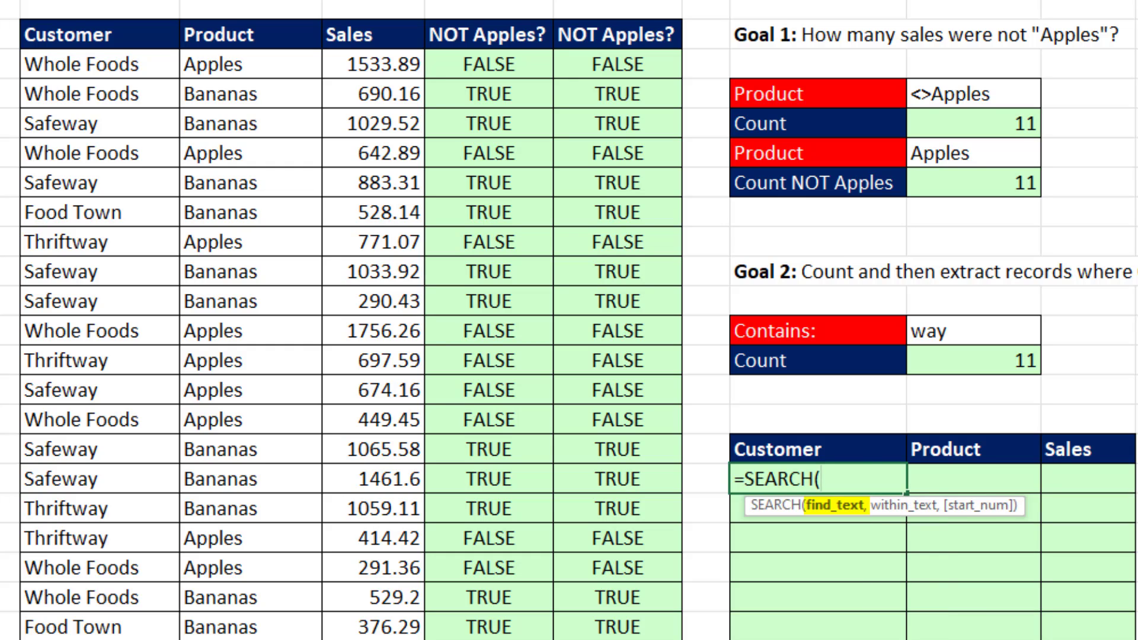
{"action": "left_click", "coordinate": [928, 331]}
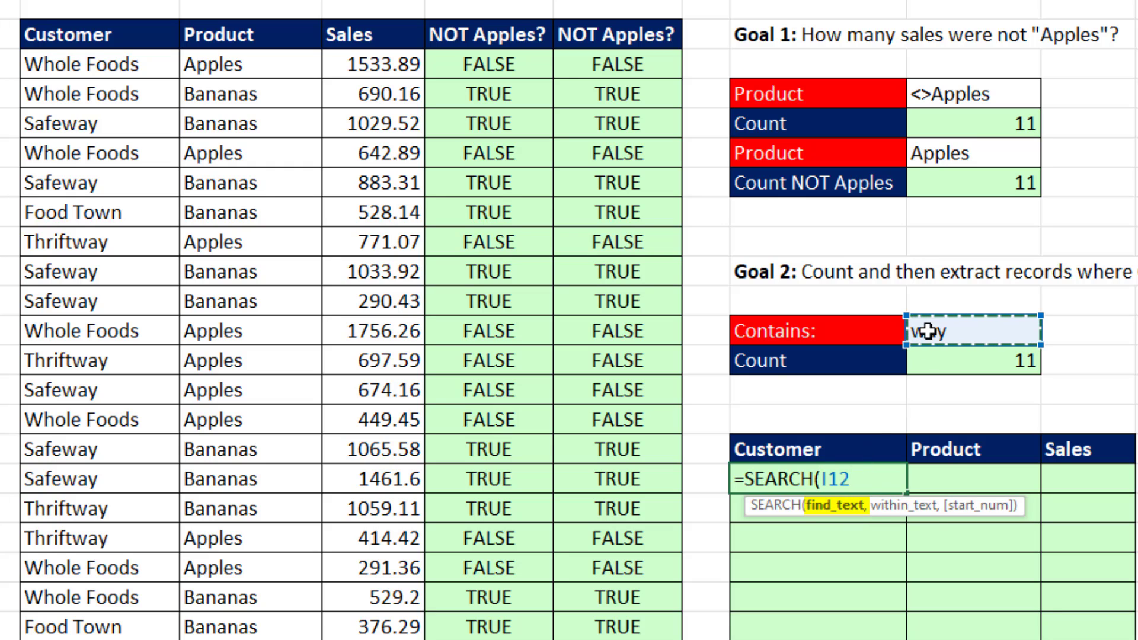
{"action": "type", "text": ","}
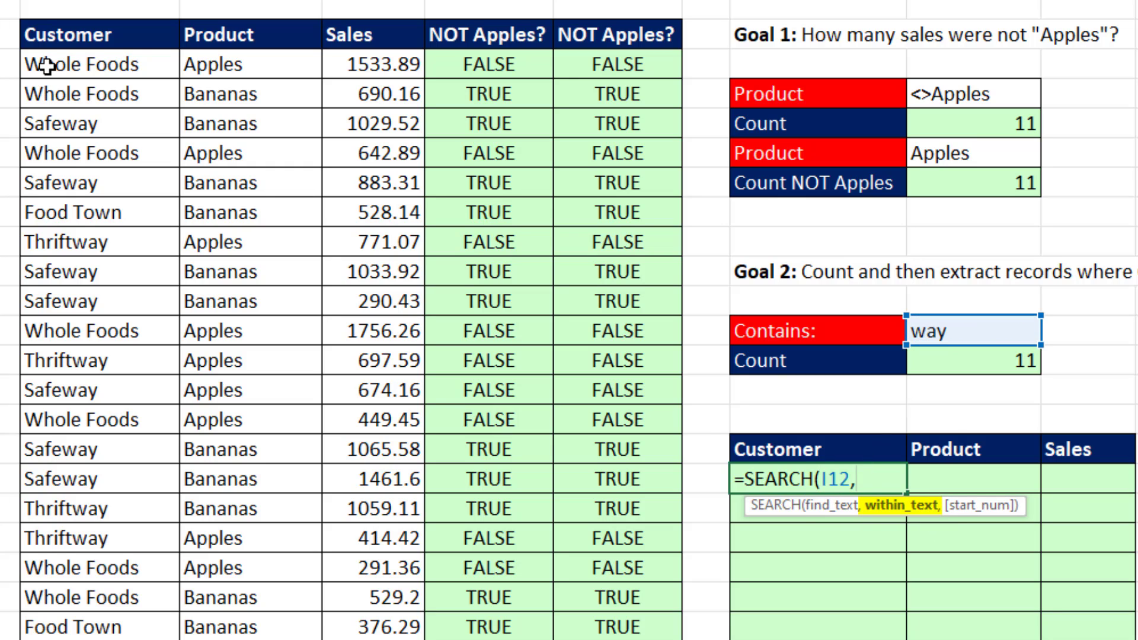
{"action": "left_click_drag", "start_coordinate": [47, 65], "coordinate": [76, 618]}
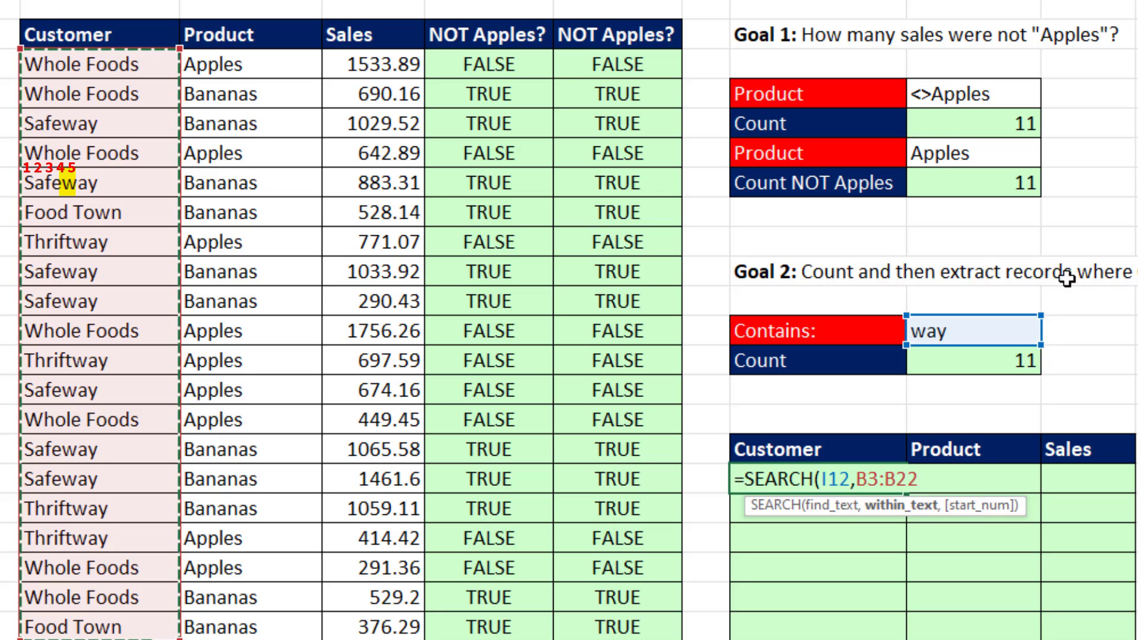
{"action": "type", "text": ")"}
{"action": "key", "text": "Return"}
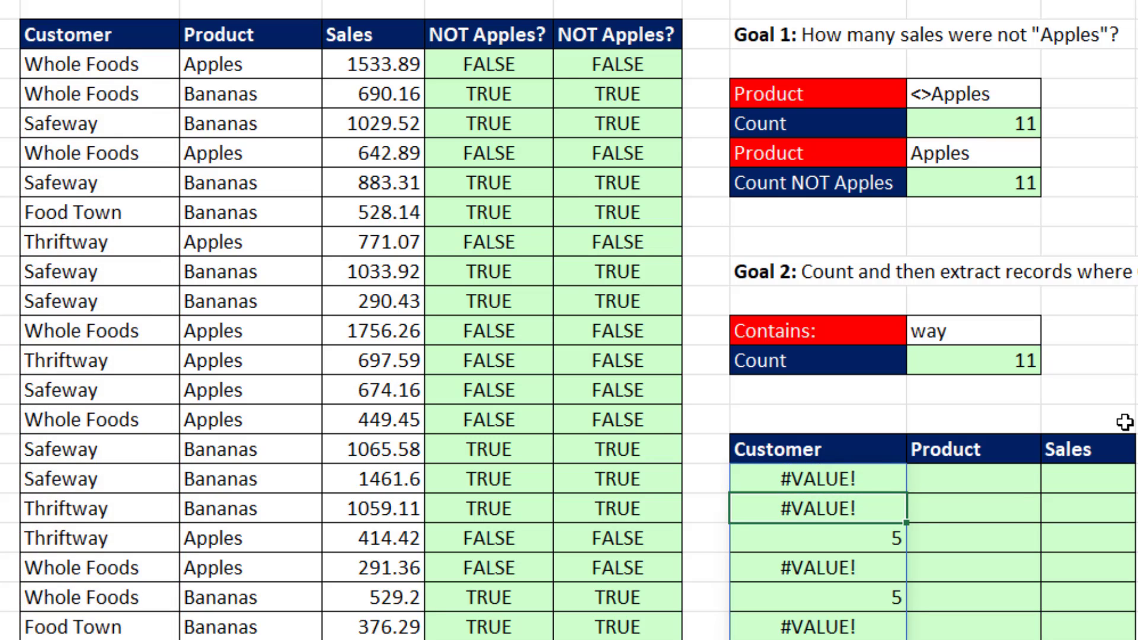
{"action": "scroll", "coordinate": [623, 455], "scroll_direction": "up", "scroll_amount": 2}
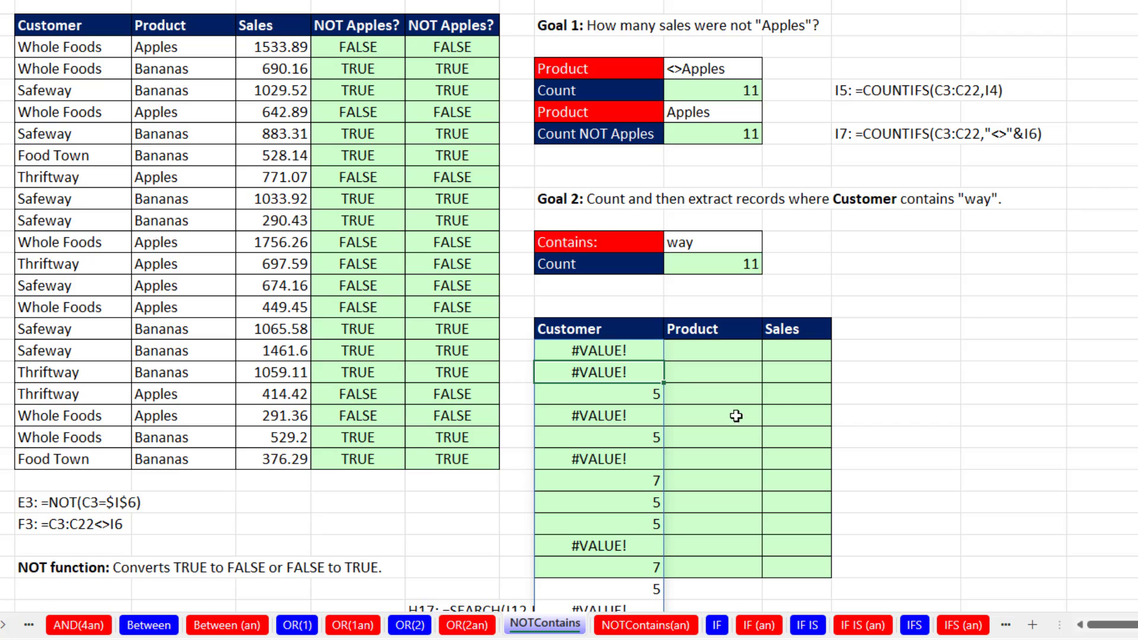
{"action": "left_click", "coordinate": [618, 352]}
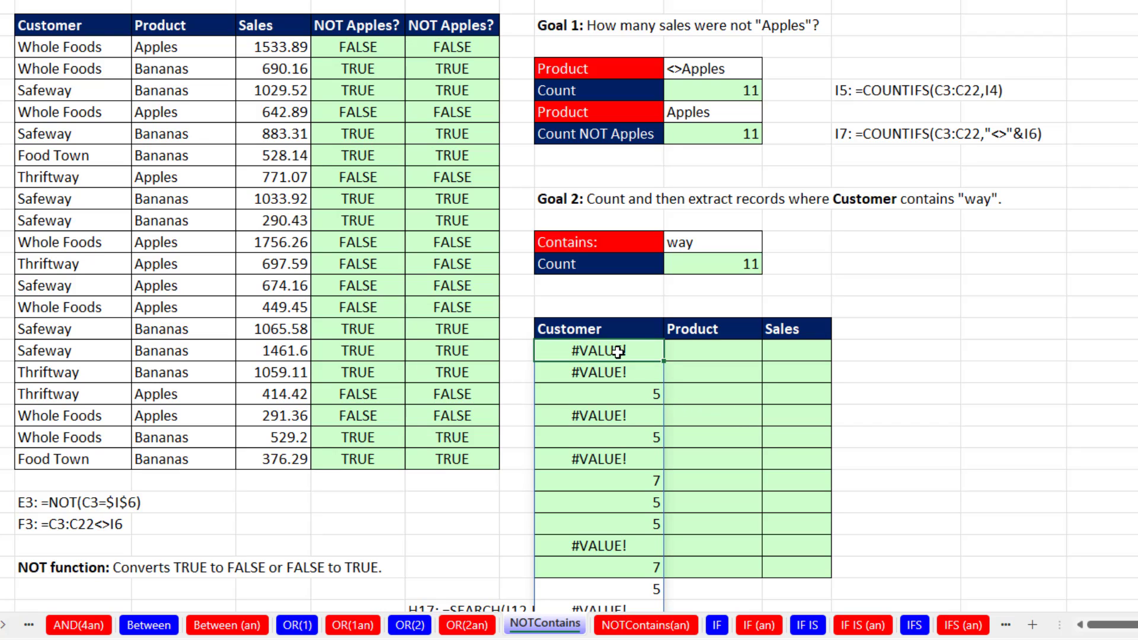
Wrap the SEARCH formula in H17 in ISNUMBER, giving =ISNUMBER(SEARCH(I12,B3:B22)).
{"action": "key", "text": "F2"}
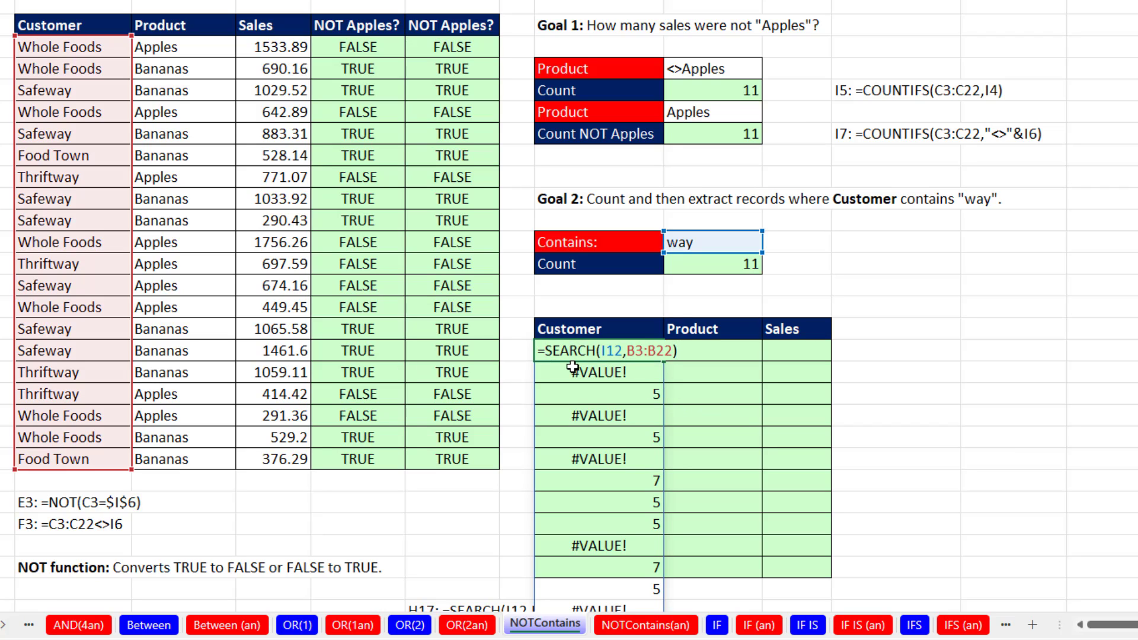
{"action": "type", "text": "ISNUMBER("}
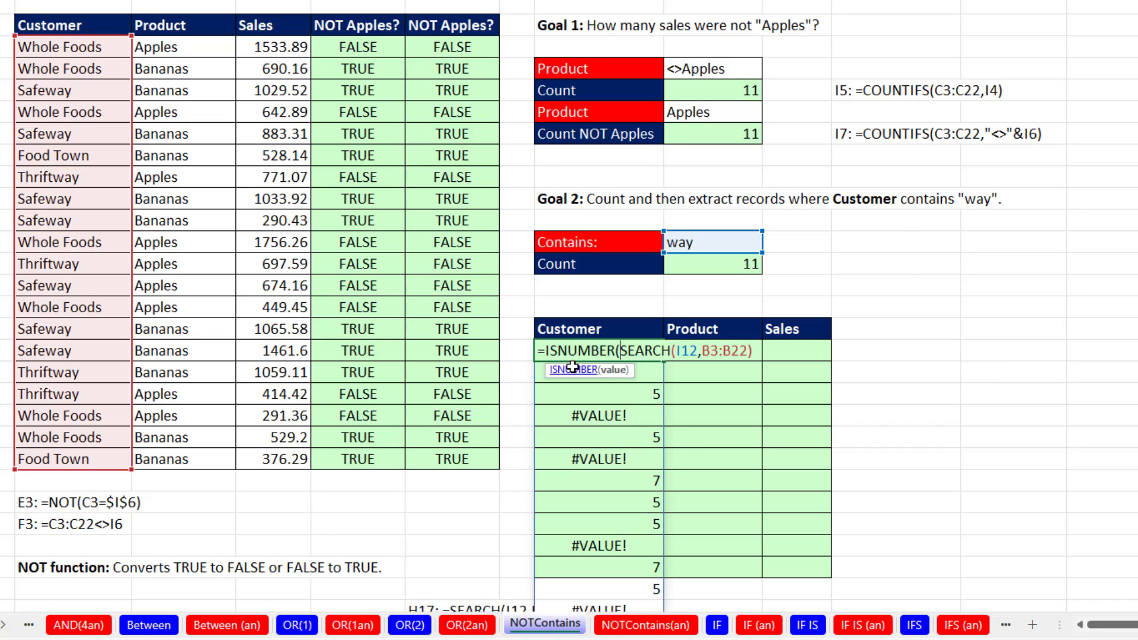
{"action": "left_click", "coordinate": [758, 350]}
{"action": "type", "text": ")"}
{"action": "key", "text": "Return"}
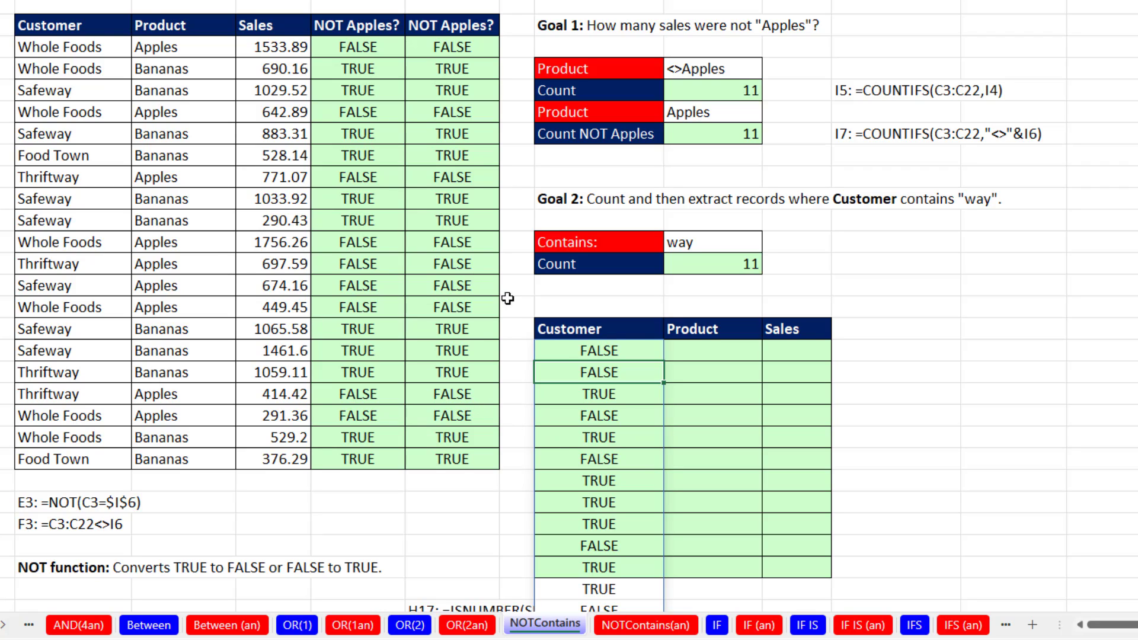
Extend the H17 formula to extract the matching records: =FILTER(B3:D22,ISNUMBER(SEARCH(I12,B3:B22))).
{"action": "double_click", "coordinate": [557, 351]}
{"action": "type", "text": "FILTER("}
{"action": "left_click_drag", "start_coordinate": [59, 47], "coordinate": [283, 459]}
{"action": "type", "text": ",ISNUMBER(SEARCH(I12,B3:B22"}
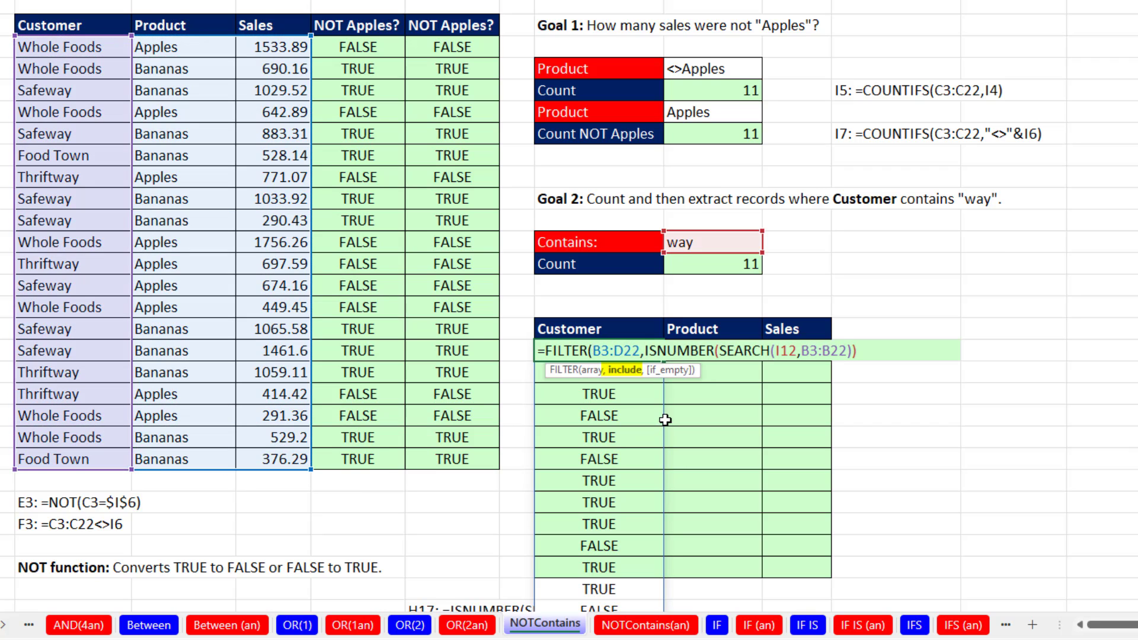
{"action": "type", "text": ")"}
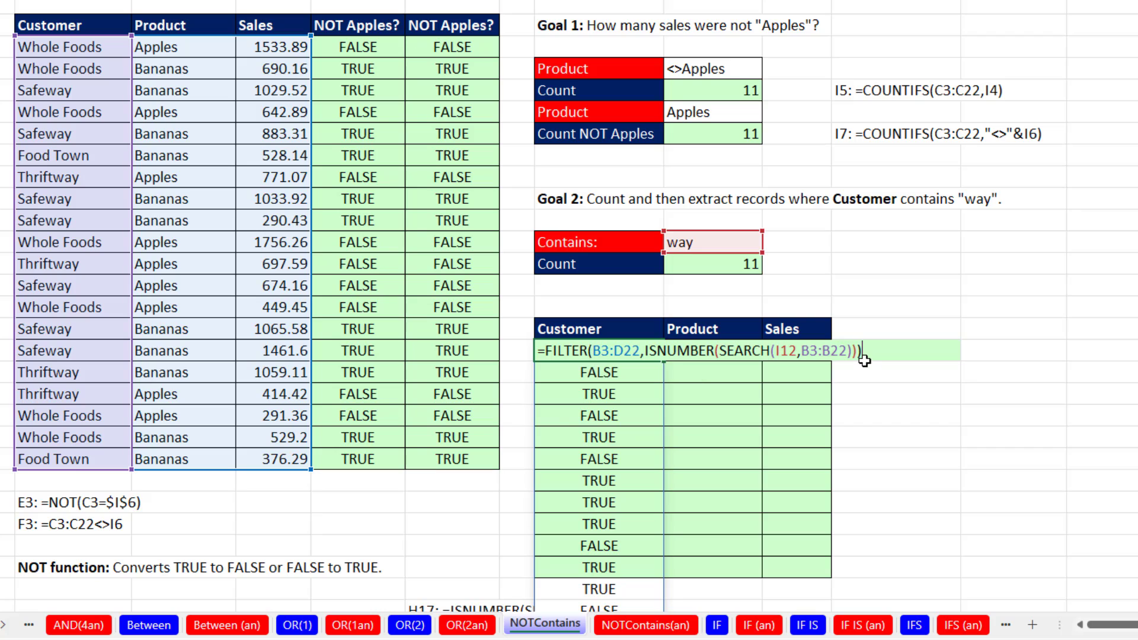
{"action": "key", "text": "Return"}
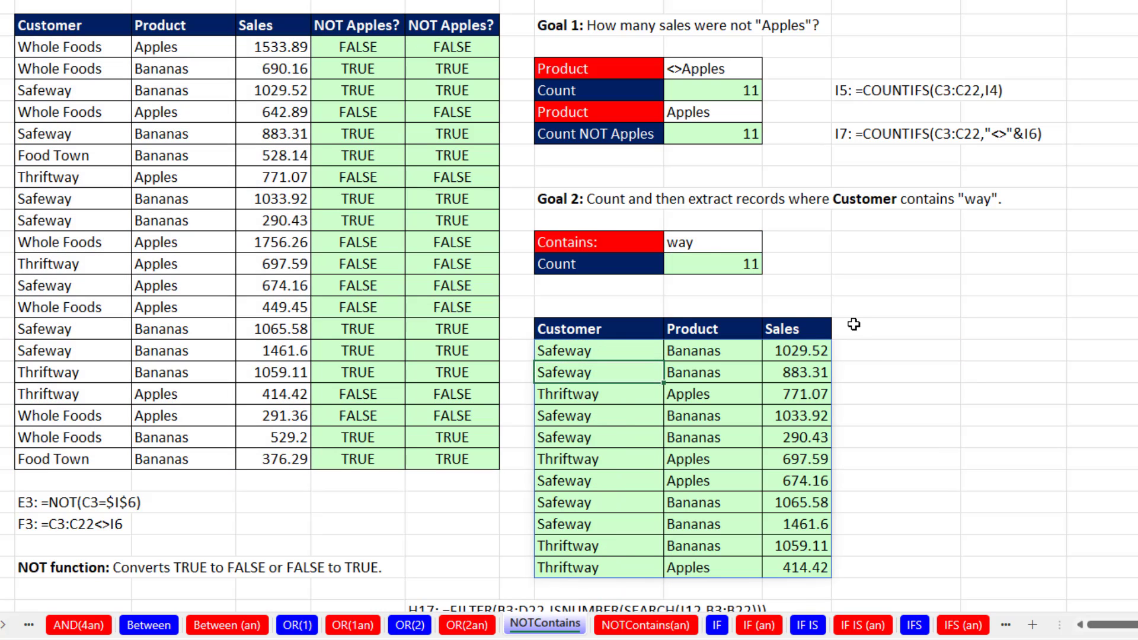
Test the contains criterion in I12 with safe, and undo the change.
{"action": "left_click", "coordinate": [708, 246]}
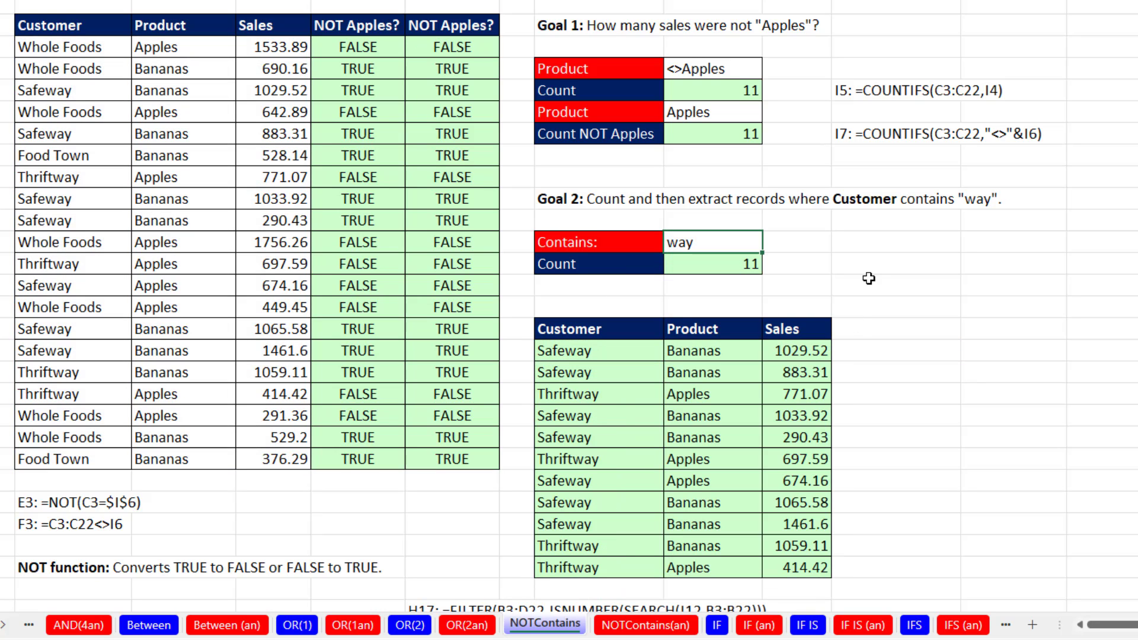
{"action": "type", "text": "safe"}
{"action": "key", "text": "Return"}
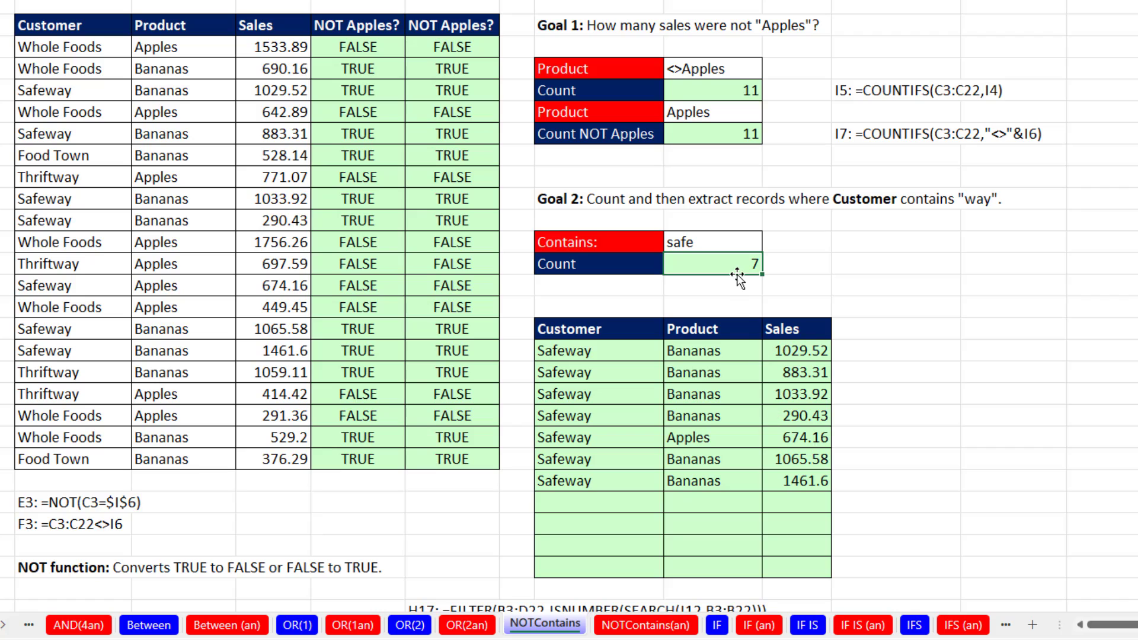
{"action": "key", "text": "ctrl+z"}
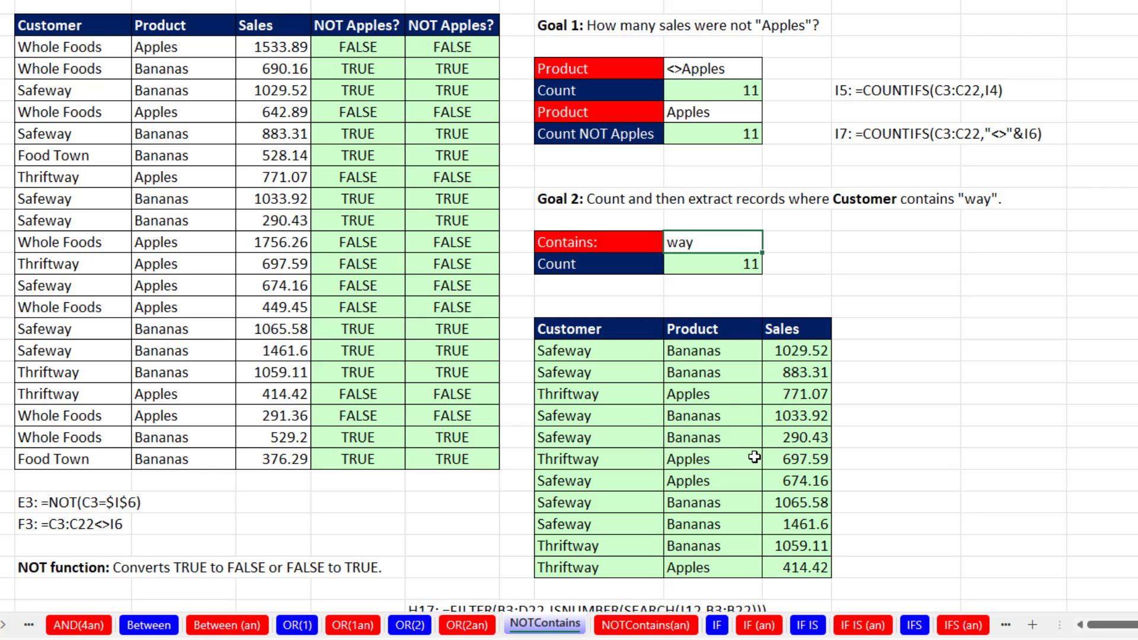
On the IF worksheet, enter =IF(C13>=C8,C9,C10) in D13 to calculate the employee's bonus.
{"action": "left_click", "coordinate": [719, 627]}
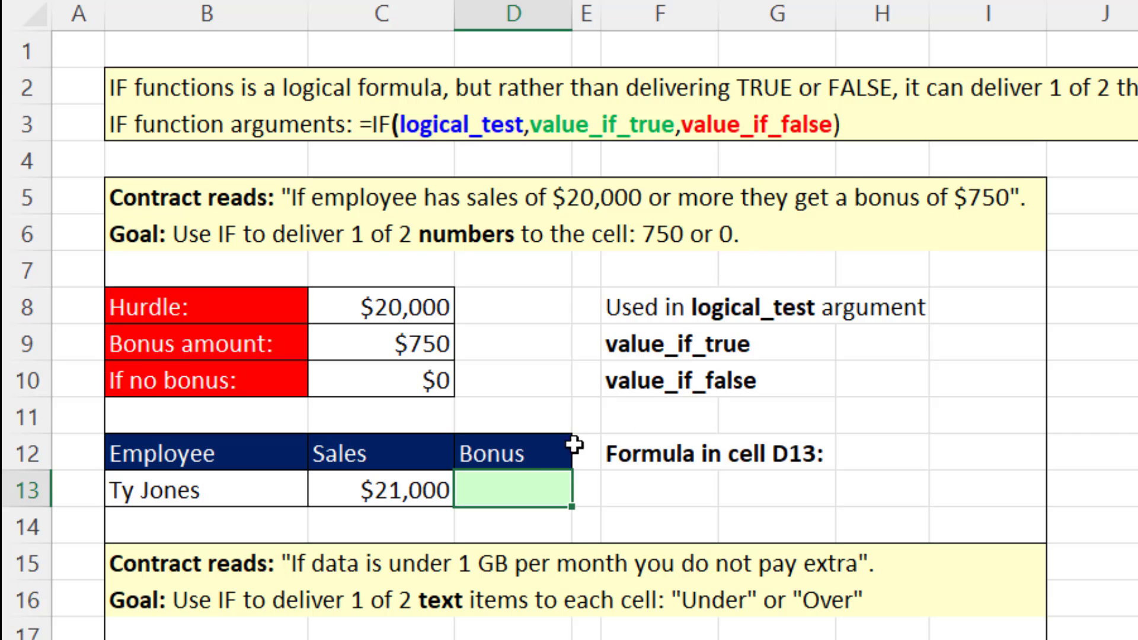
{"action": "type", "text": "=if"}
{"action": "key", "text": "Tab"}
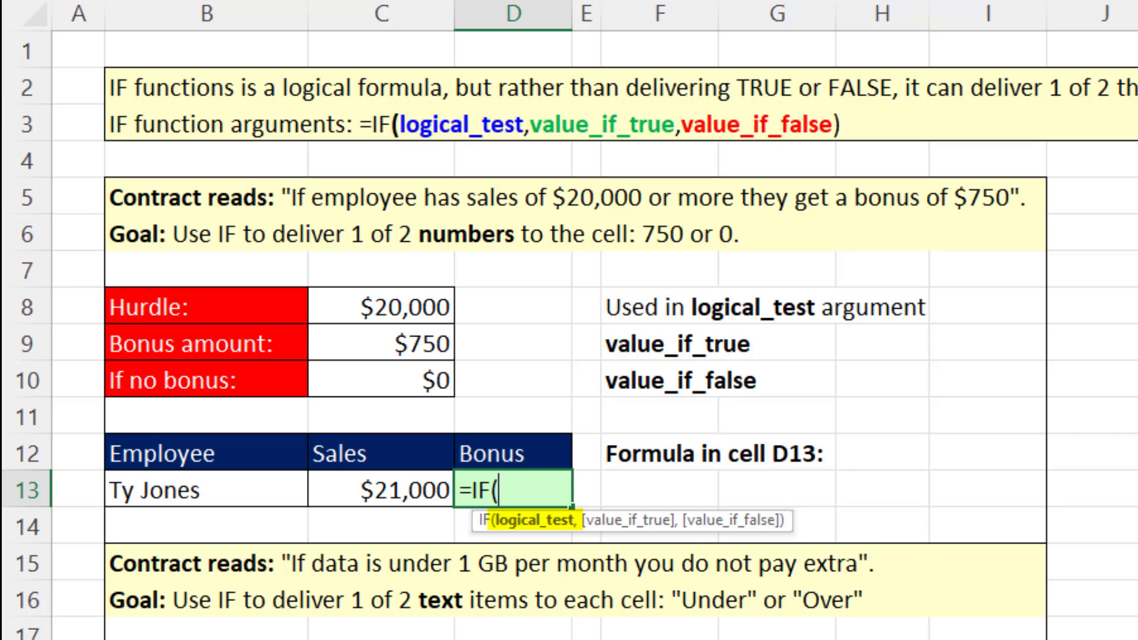
{"action": "left_click", "coordinate": [385, 495]}
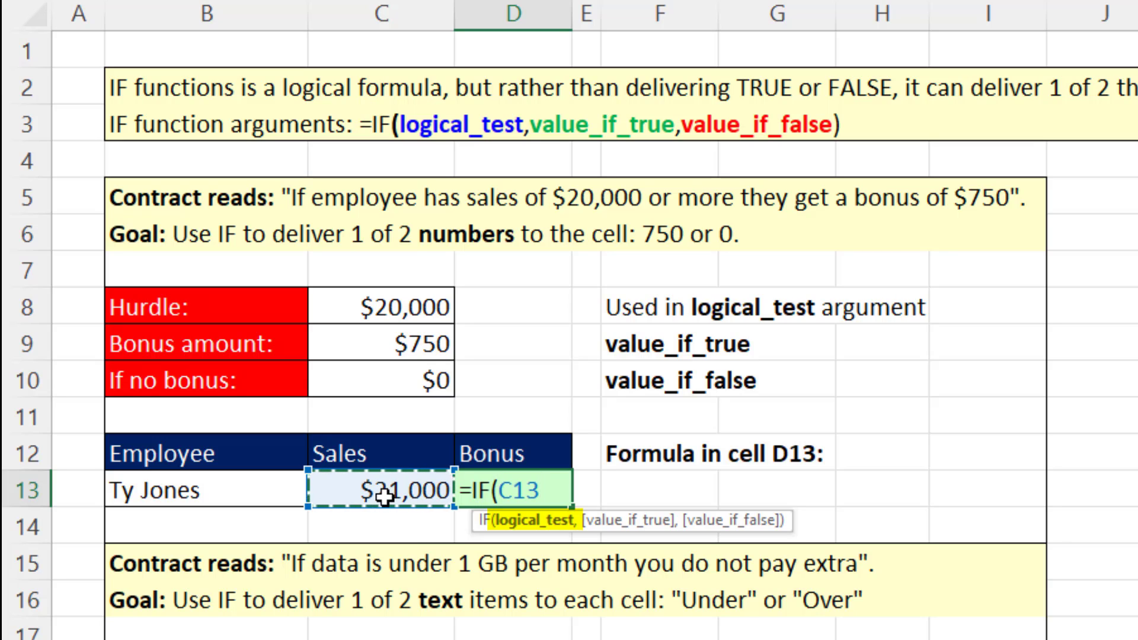
{"action": "type", "text": ">="}
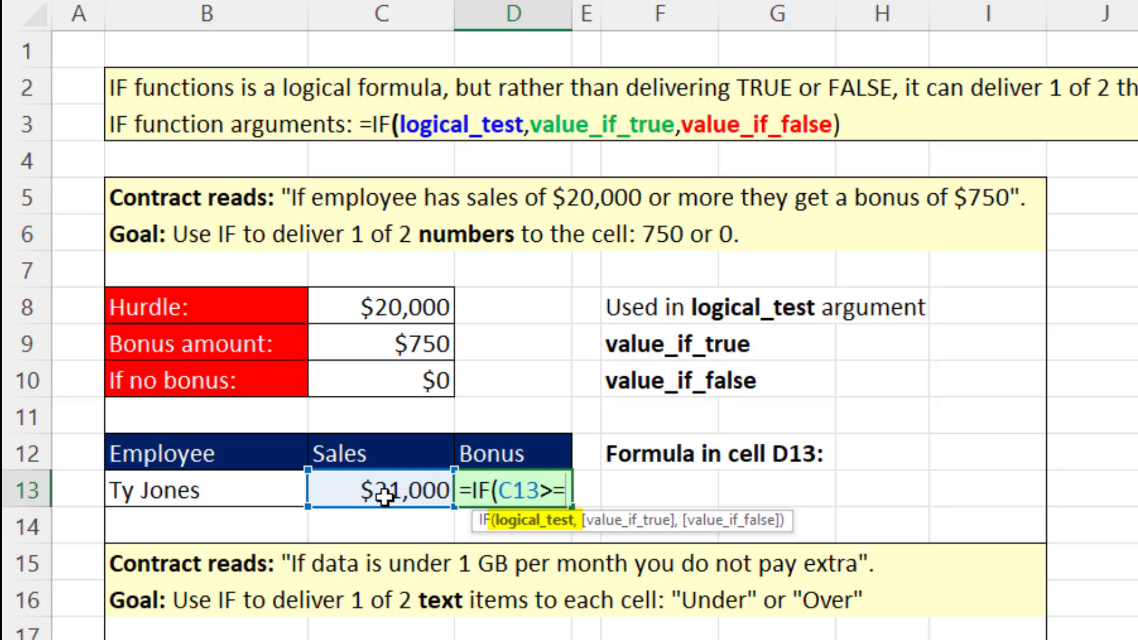
{"action": "left_click", "coordinate": [372, 314]}
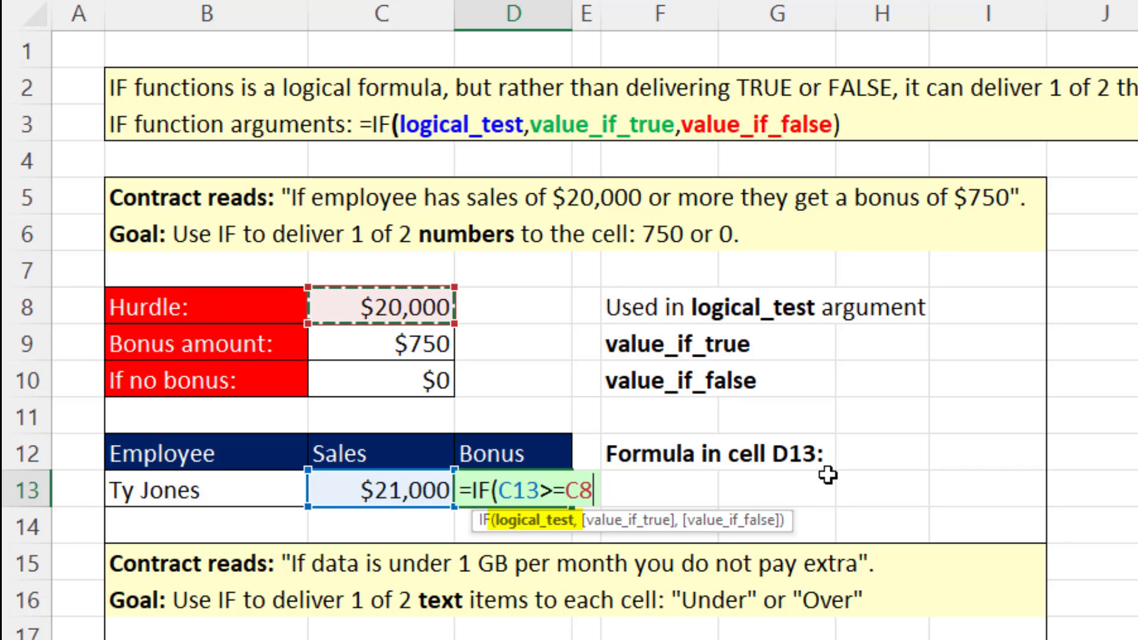
{"action": "type", "text": ","}
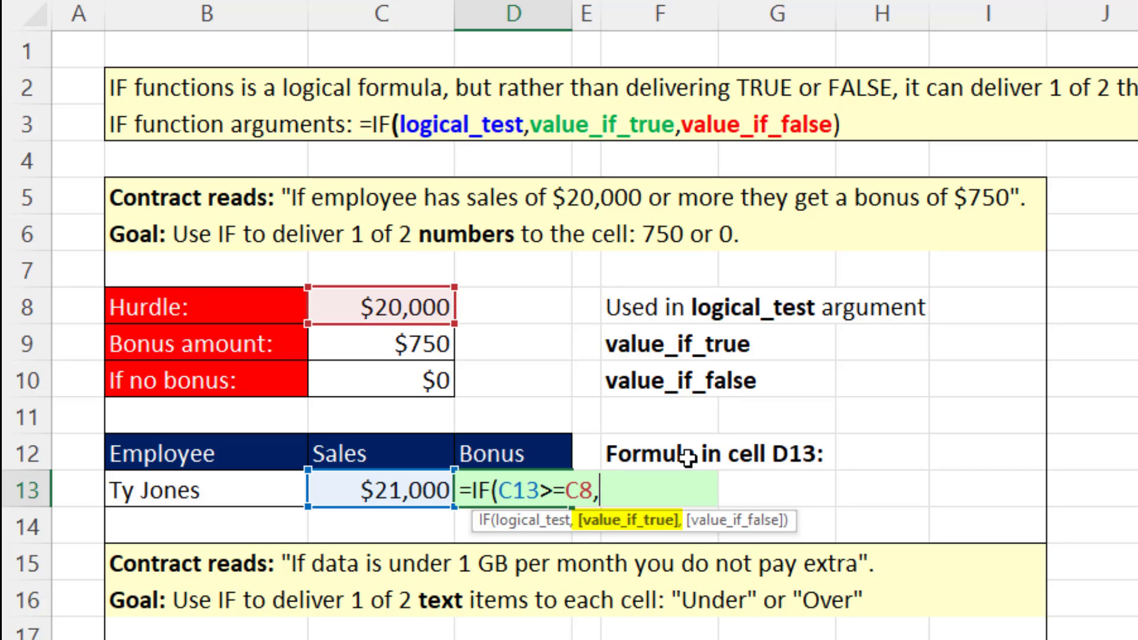
{"action": "left_click", "coordinate": [425, 339]}
{"action": "type", "text": ","}
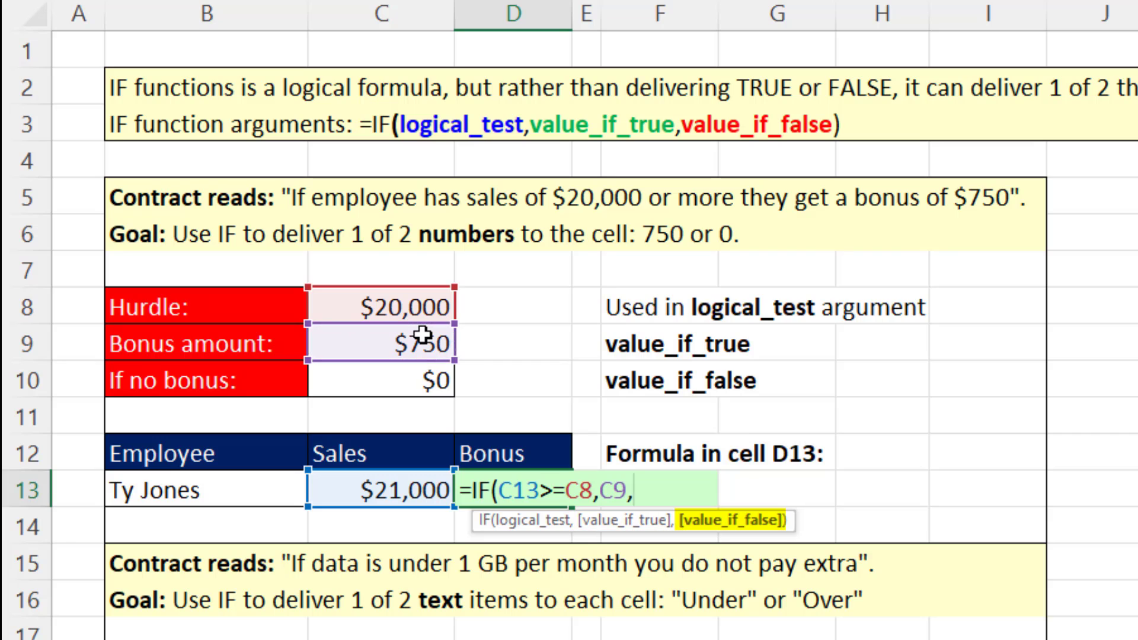
{"action": "left_click", "coordinate": [418, 382]}
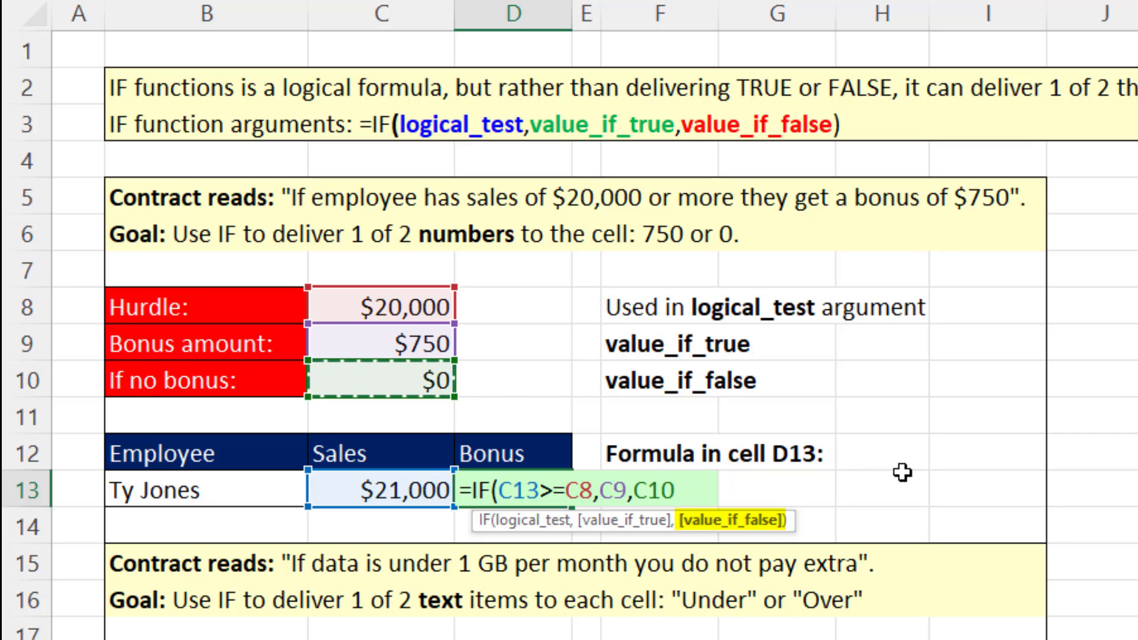
{"action": "key", "text": "Return"}
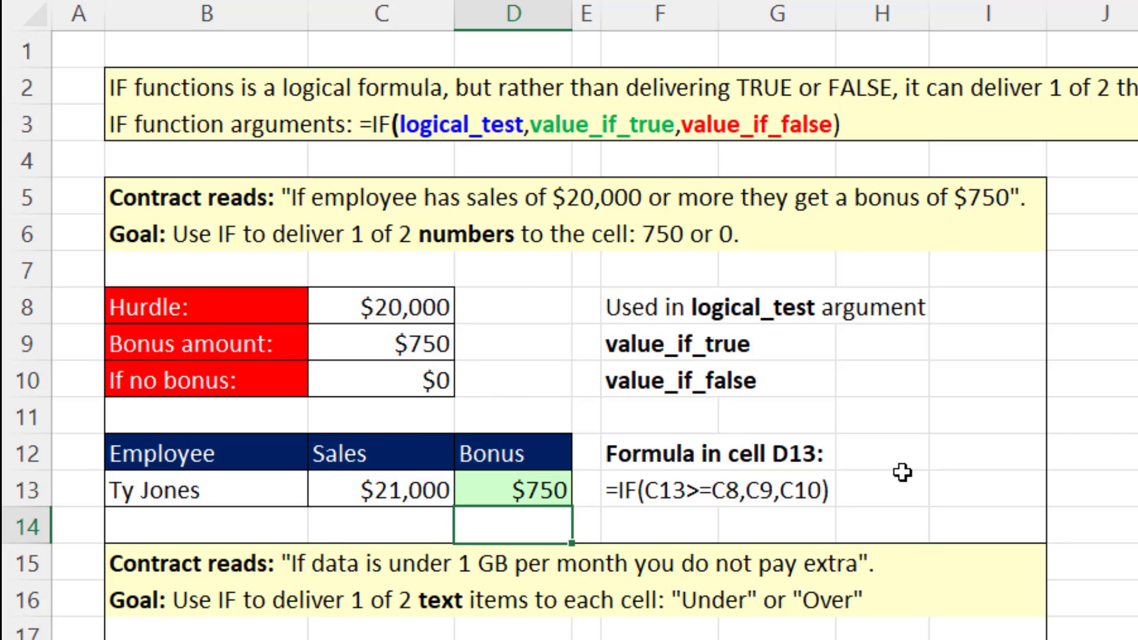
Set the employee's sales in C13 to 19999.99 to test the bonus formula just below the hurdle.
{"action": "left_click", "coordinate": [353, 492]}
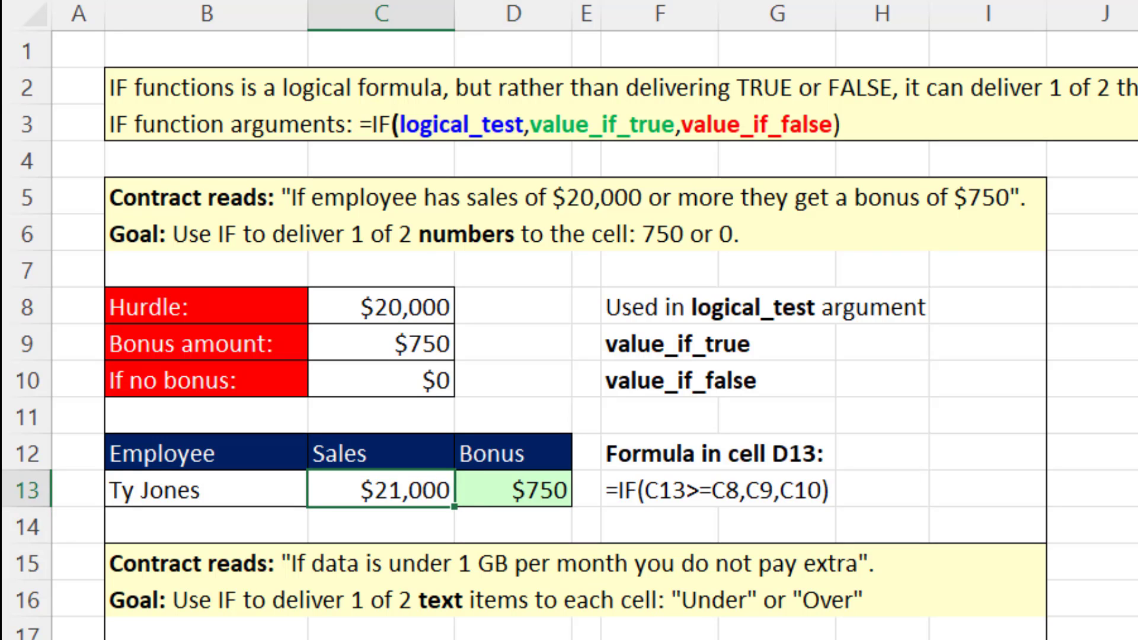
{"action": "type", "text": "19"}
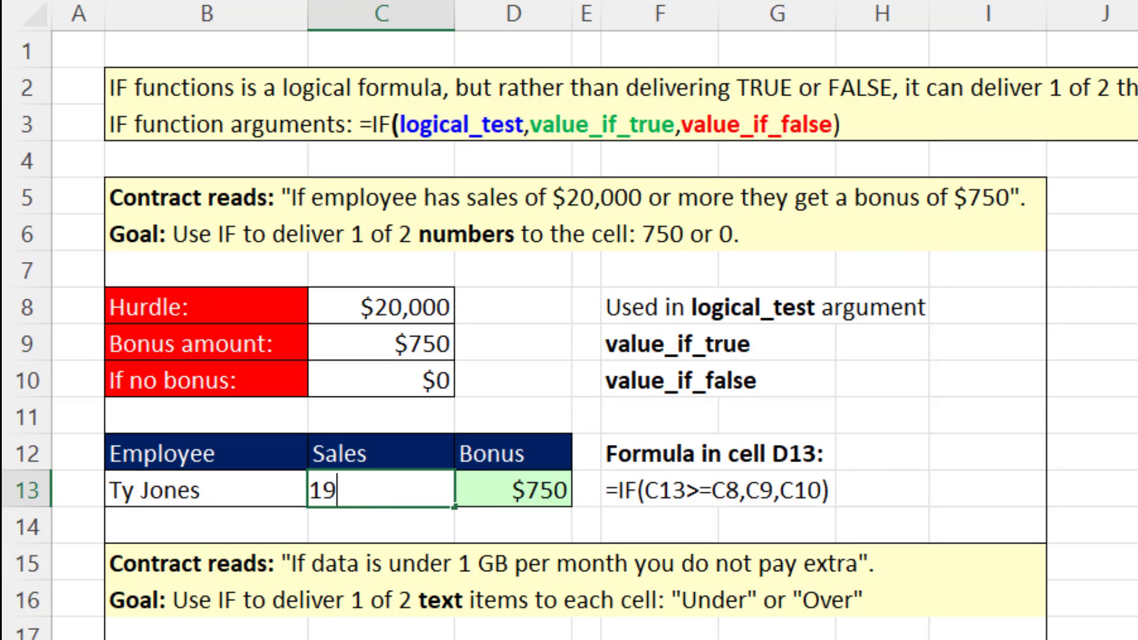
{"action": "type", "text": "999"}
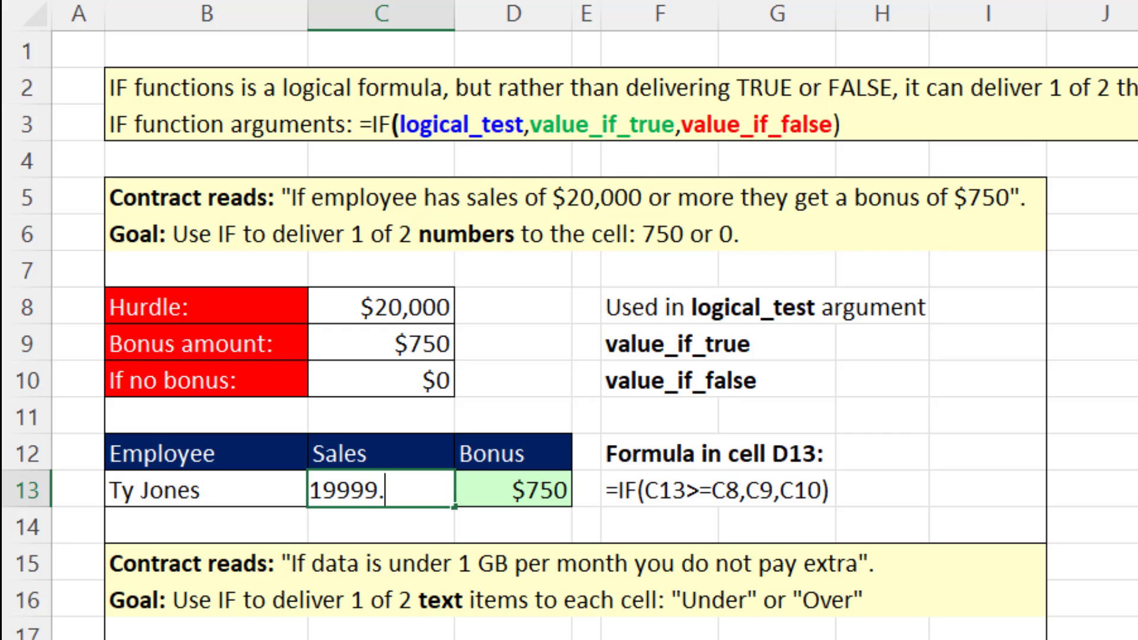
{"action": "type", "text": ".99"}
{"action": "key", "text": "ctrl+Return"}
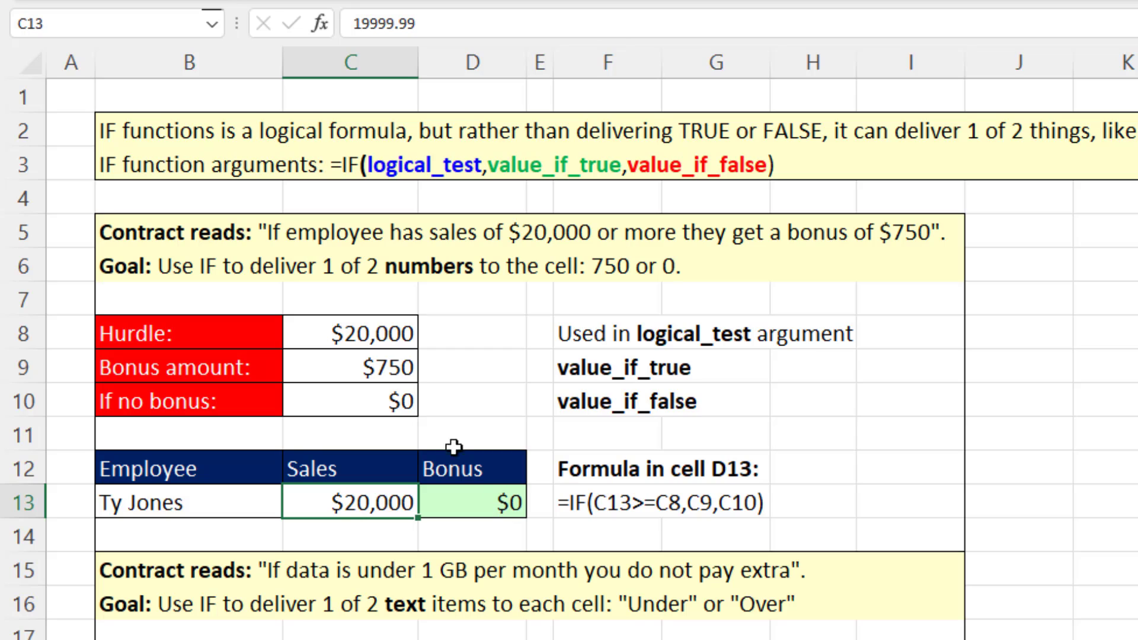
Try 100 as the no-bonus amount in C10, undo both test values, and inspect the D13 formula without changing it.
{"action": "left_click", "coordinate": [365, 398]}
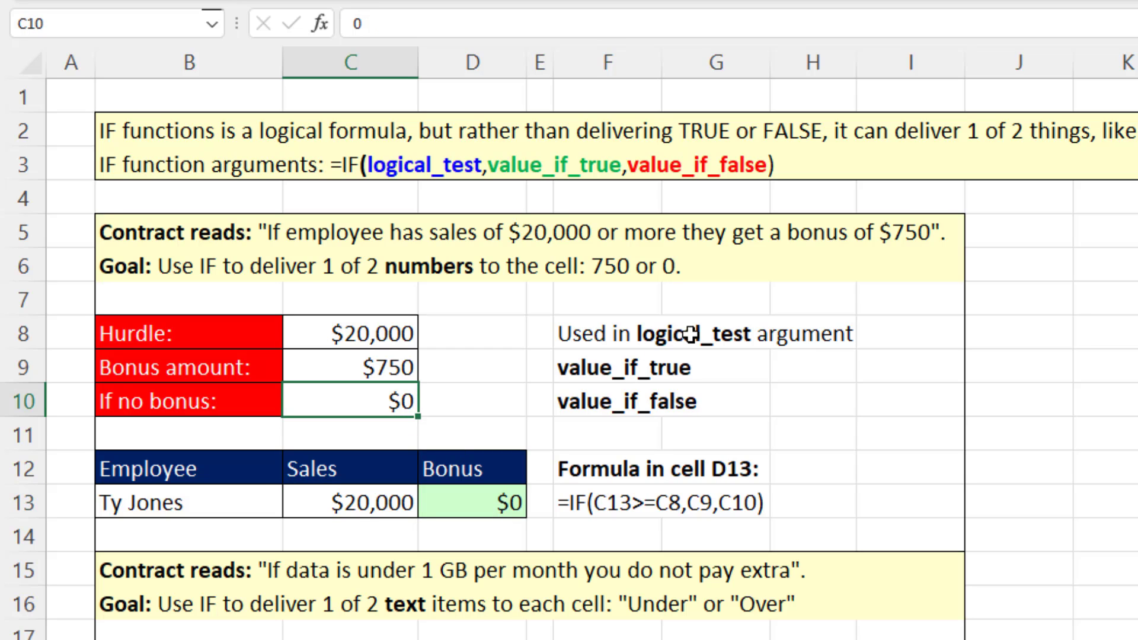
{"action": "type", "text": "100"}
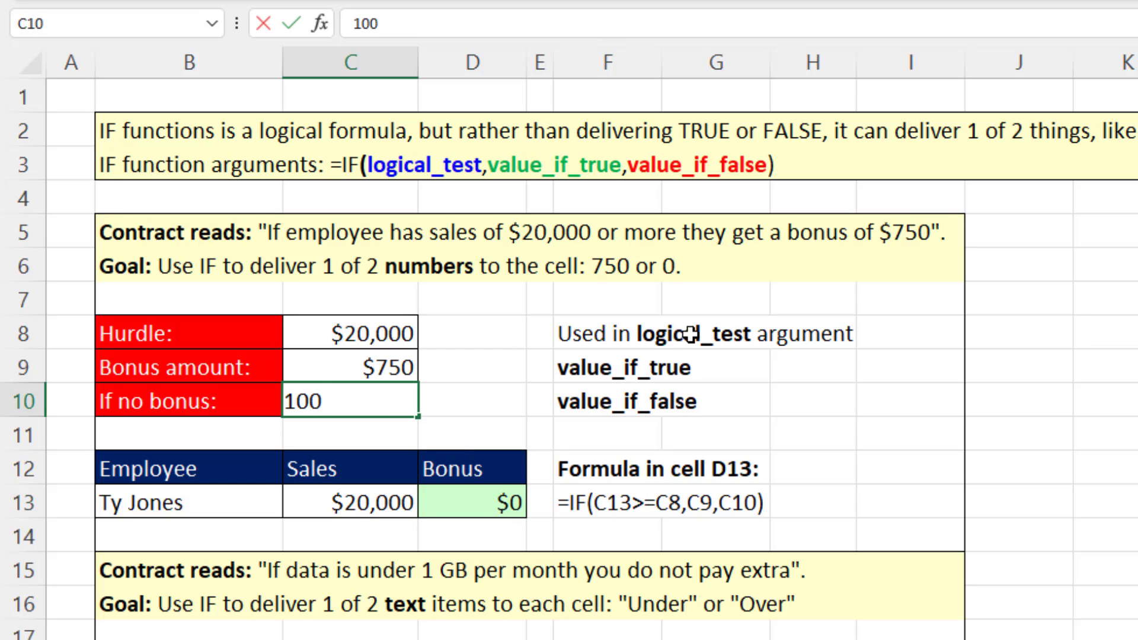
{"action": "key", "text": "Return"}
{"action": "key", "text": "ctrl+z"}
{"action": "key", "text": "ctrl+z"}
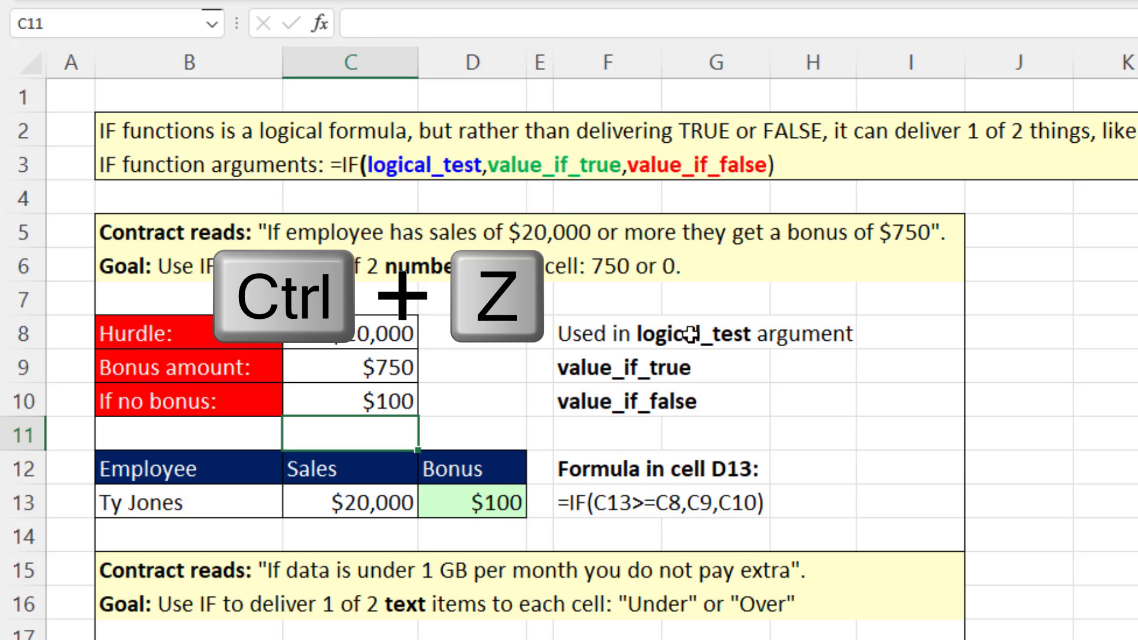
{"action": "double_click", "coordinate": [509, 501]}
{"action": "key", "text": "Escape"}
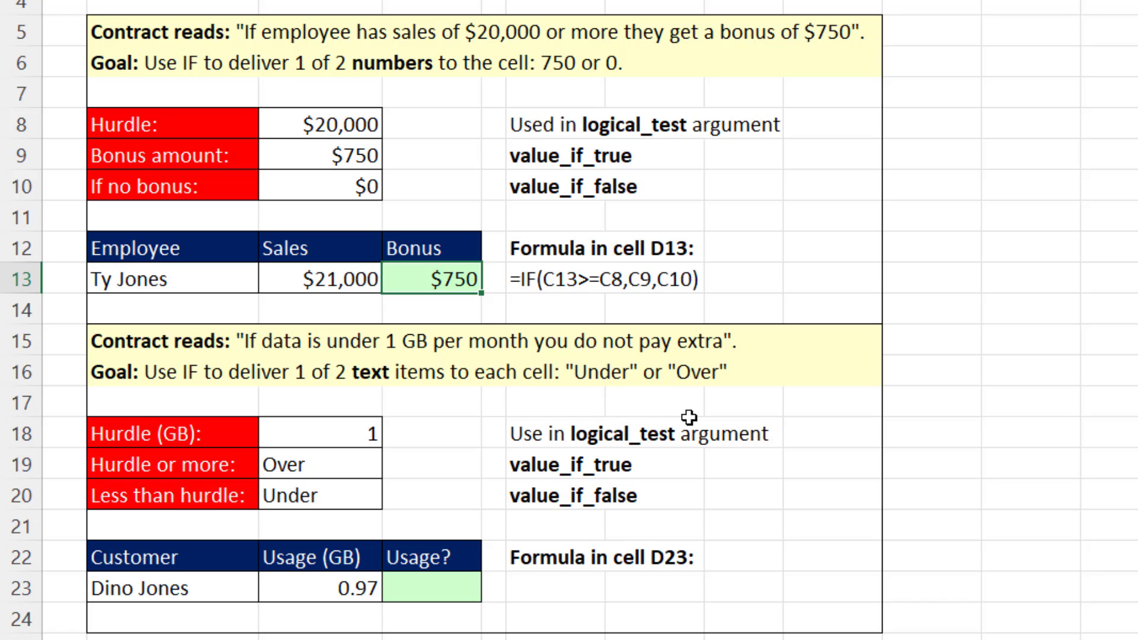
Enter =IF(C23<C18,C20,C19) in D23 to label the customer's data usage as Under or Over.
{"action": "left_click", "coordinate": [432, 587]}
{"action": "type", "text": "=IF("}
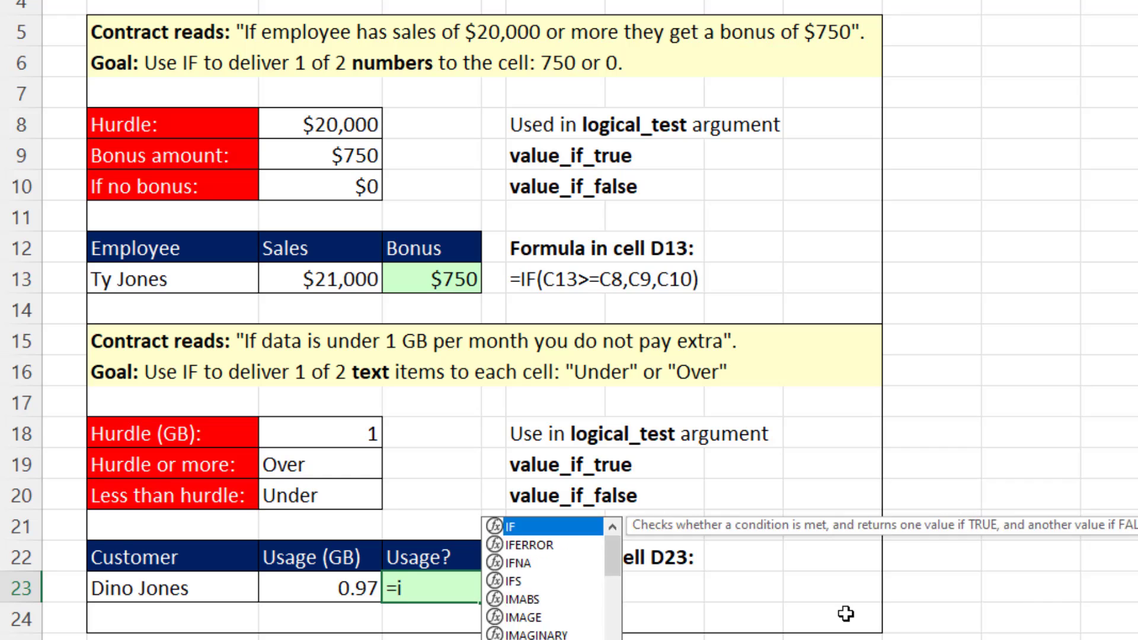
{"action": "key", "text": "Tab"}
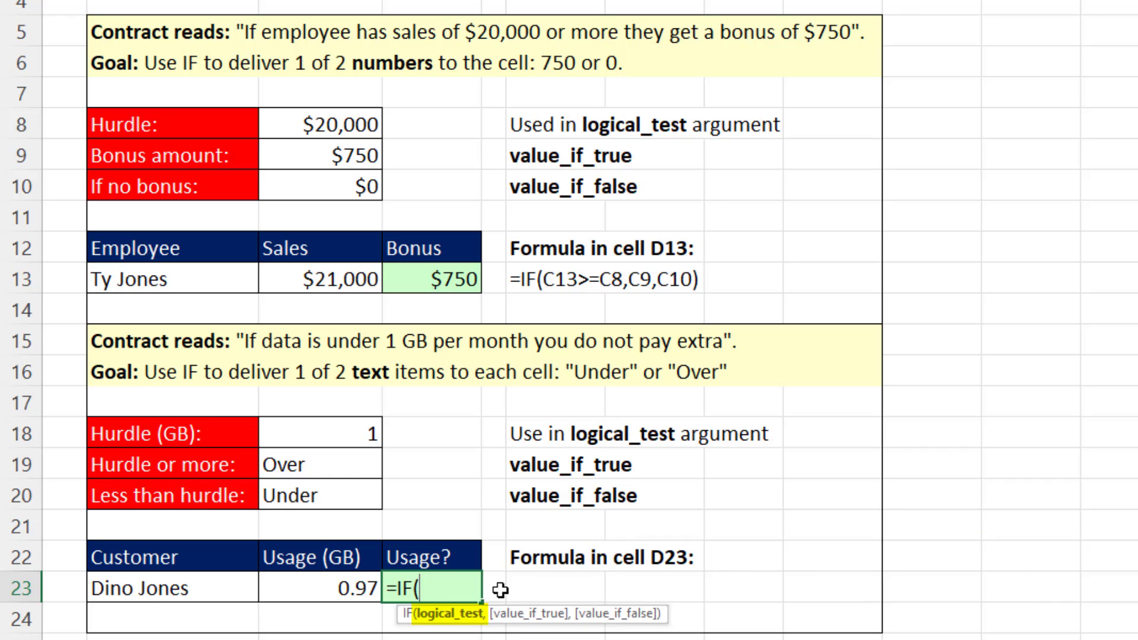
{"action": "left_click", "coordinate": [319, 586]}
{"action": "type", "text": "<"}
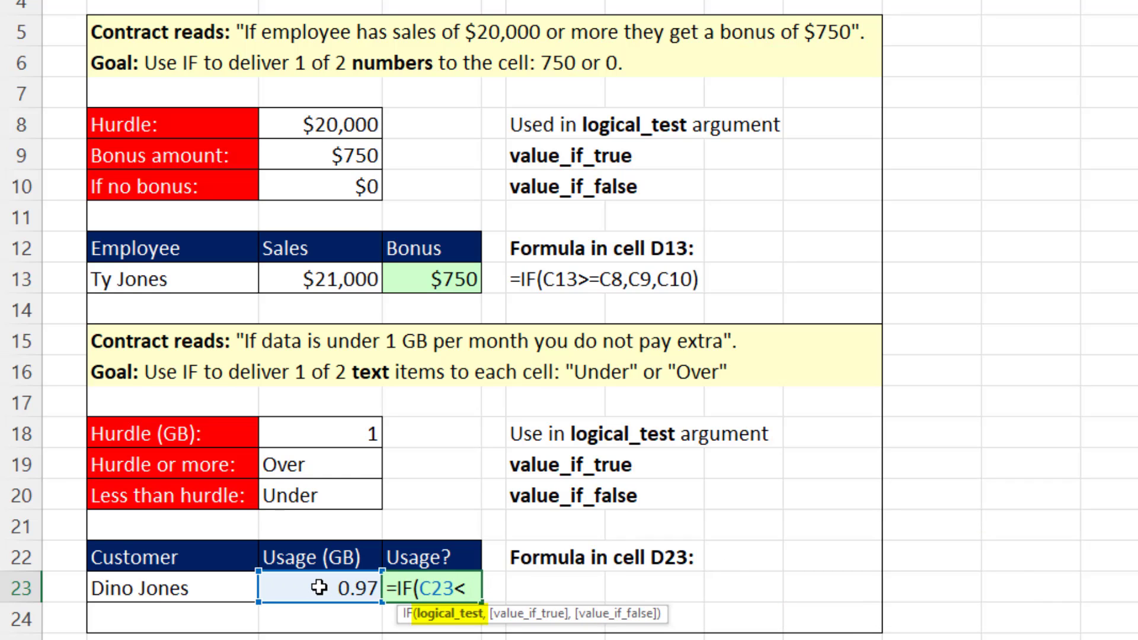
{"action": "left_click", "coordinate": [316, 432]}
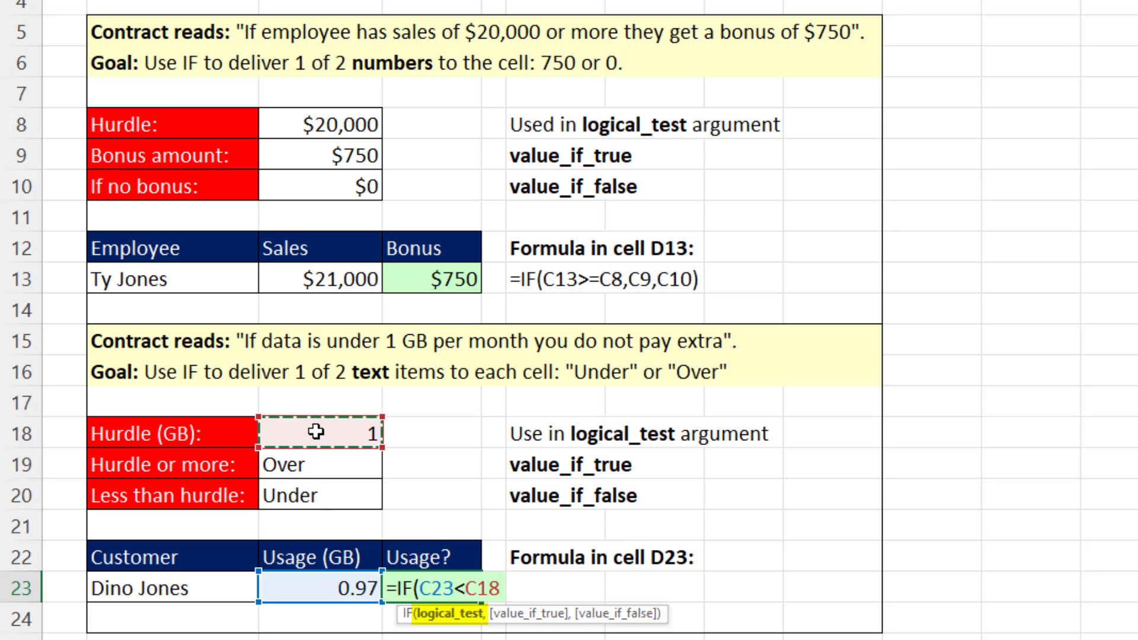
{"action": "type", "text": ","}
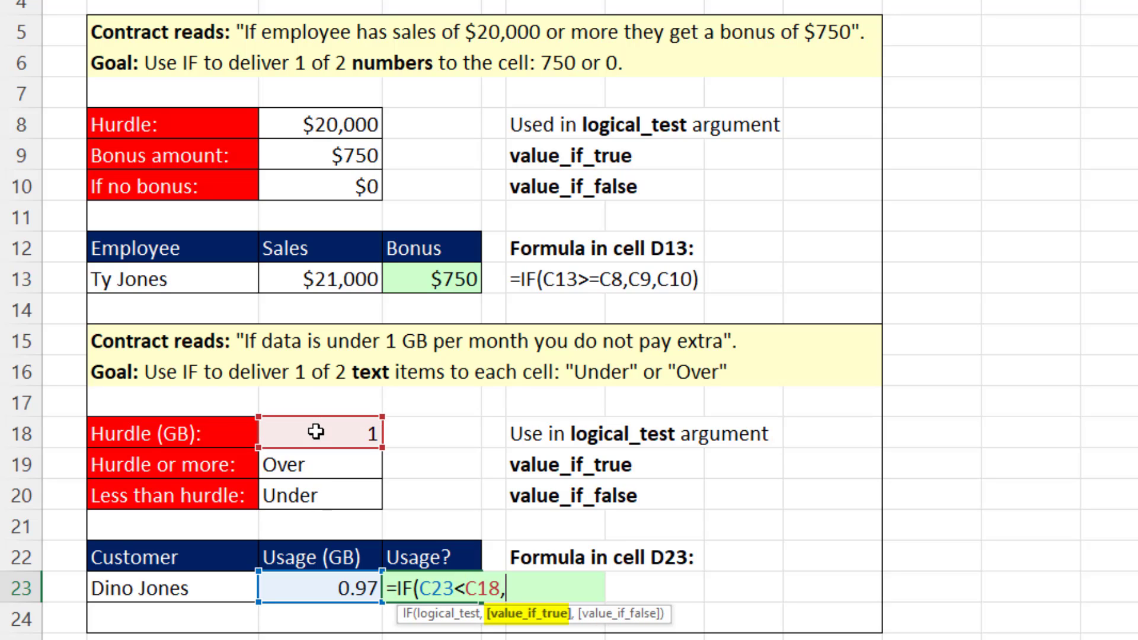
{"action": "left_click", "coordinate": [335, 497]}
{"action": "type", "text": ","}
{"action": "left_click", "coordinate": [324, 460]}
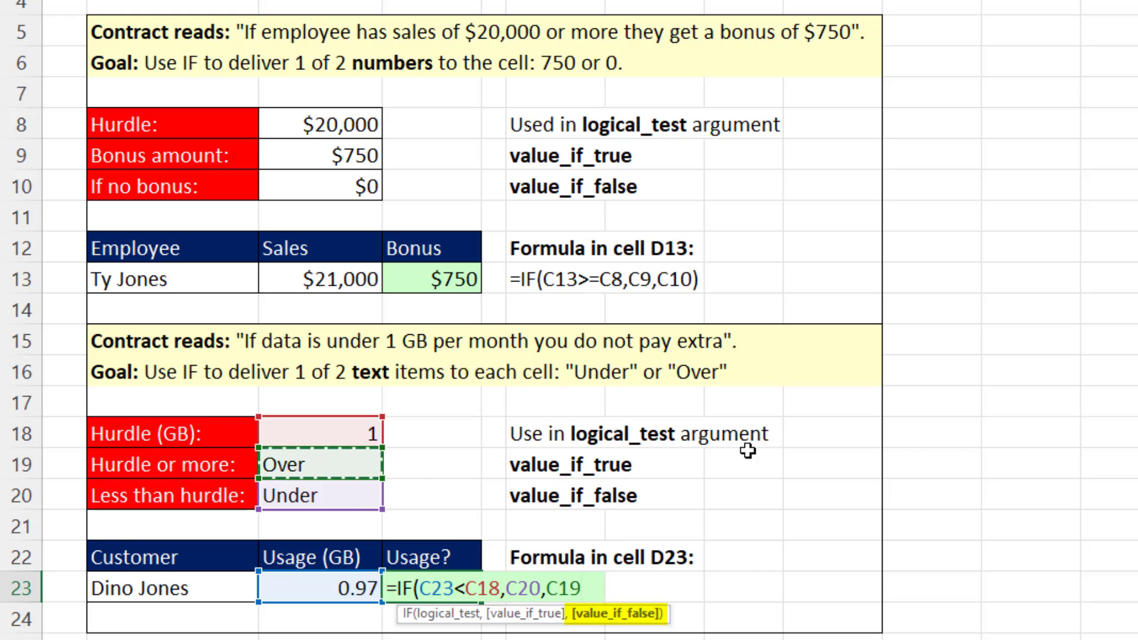
{"action": "type", "text": ")"}
{"action": "key", "text": "ctrl+Return"}
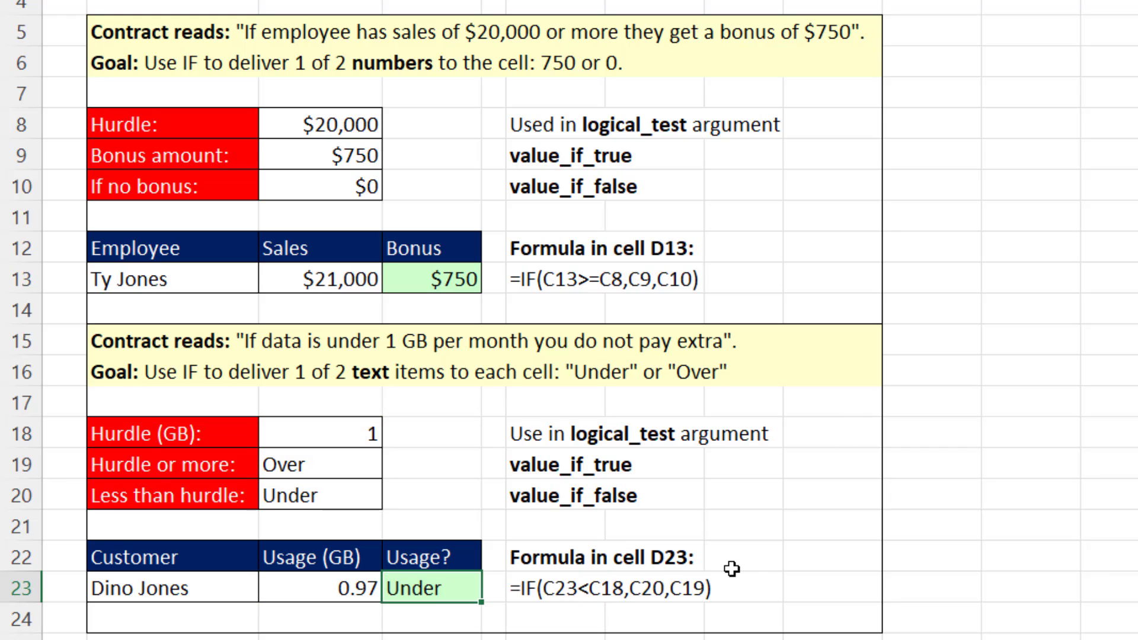
Try 2 GB as the customer's usage in C23 to test the usage formula, and undo the test value.
{"action": "left_click", "coordinate": [359, 590]}
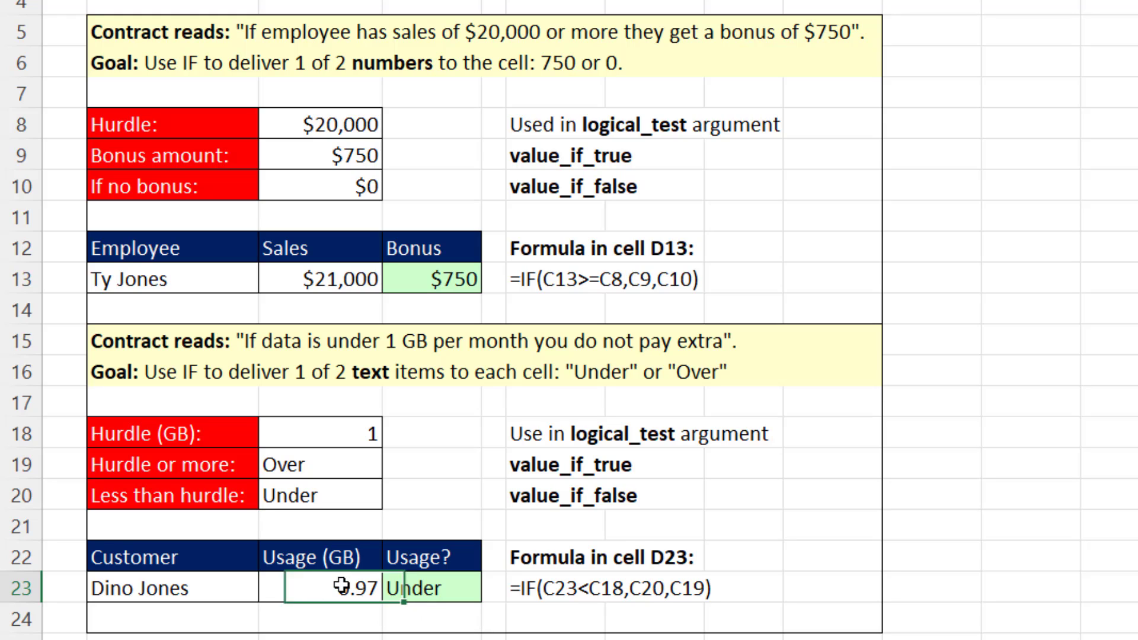
{"action": "type", "text": "2"}
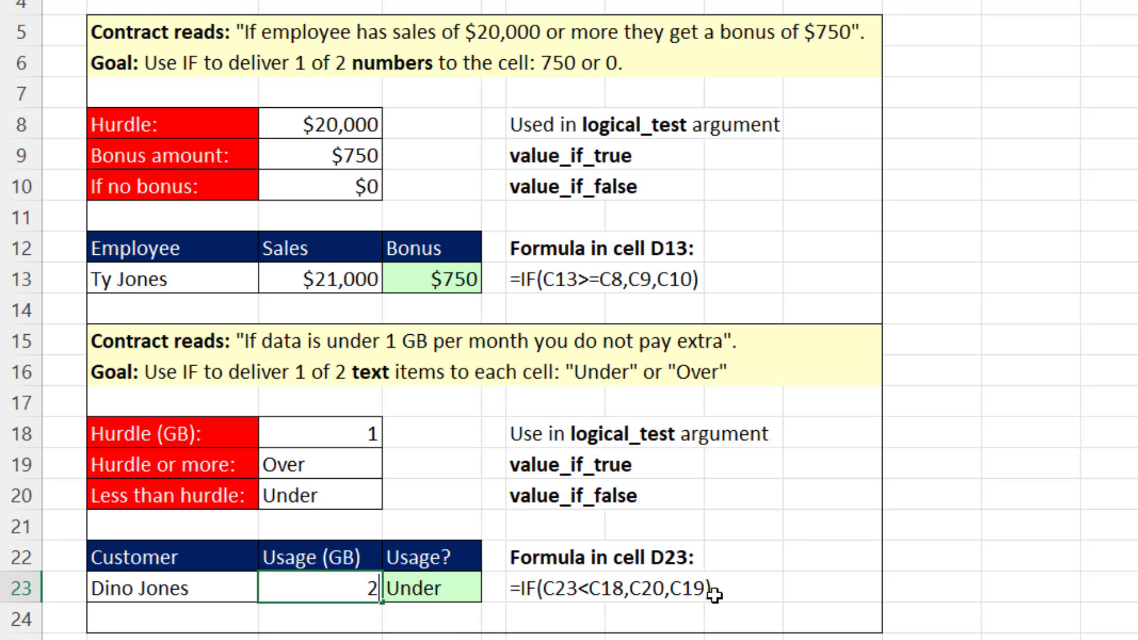
{"action": "key", "text": "ctrl+Return"}
{"action": "key", "text": "ctrl+z"}
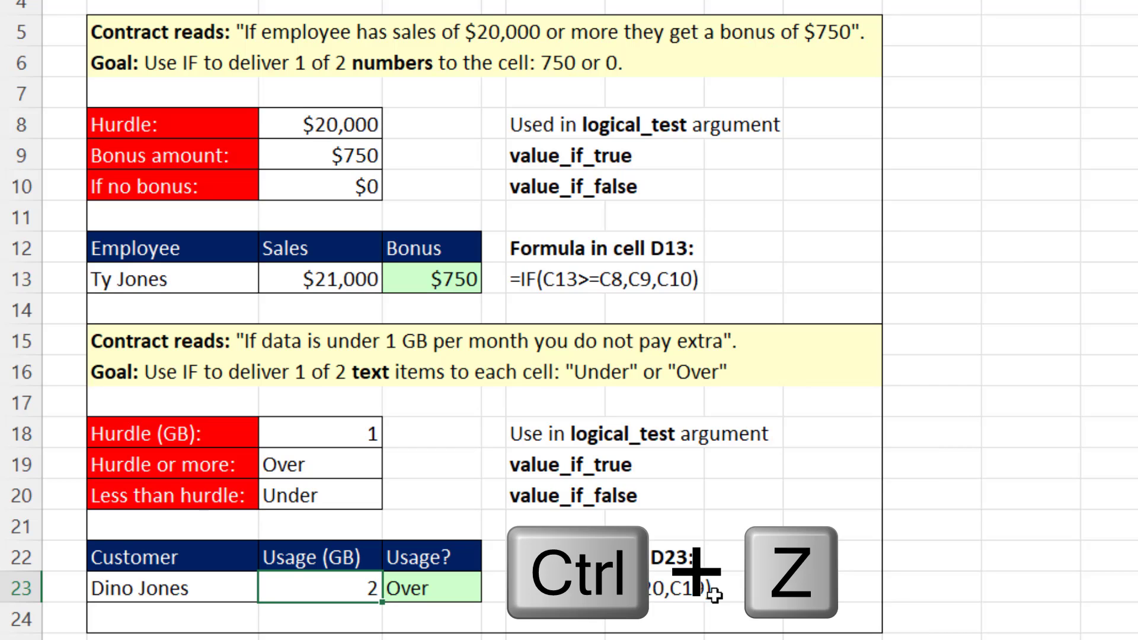
{"action": "key", "text": "ctrl+z"}
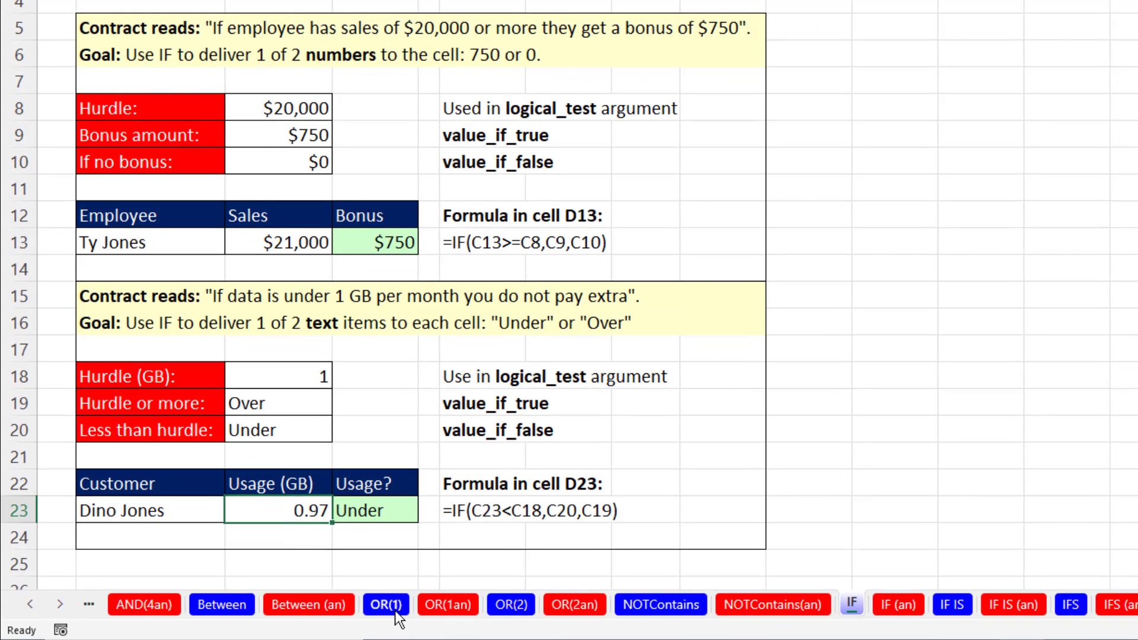
On the OR(1) worksheet, evaluate the logical test and the whole IF inside K12's AVERAGE formula, leaving the formula unchanged.
{"action": "left_click", "coordinate": [394, 614]}
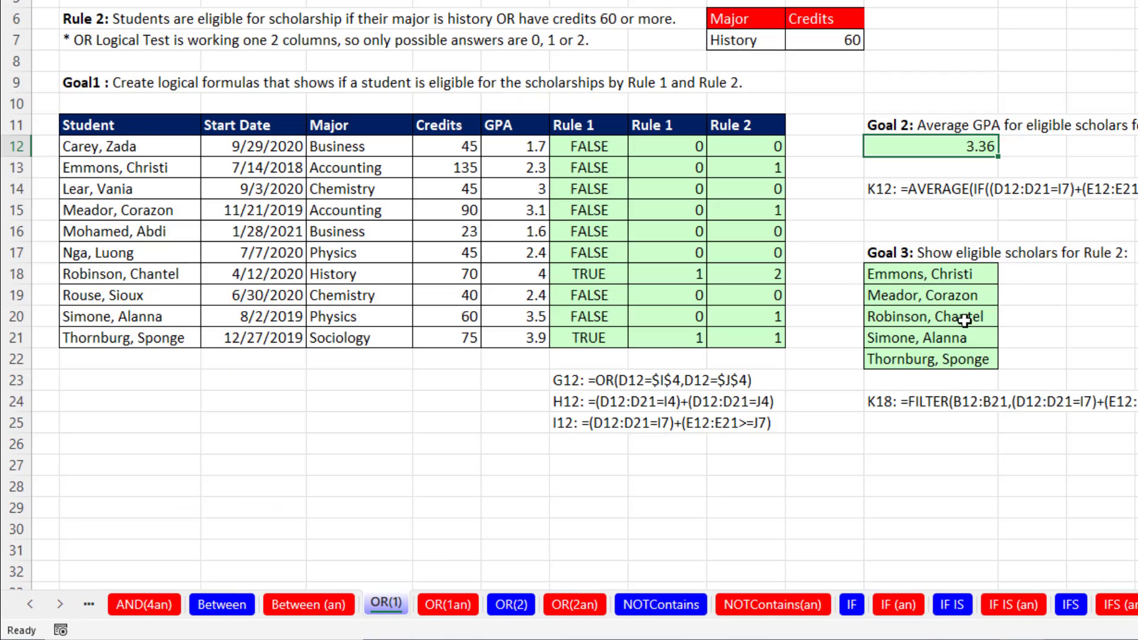
{"action": "double_click", "coordinate": [951, 160]}
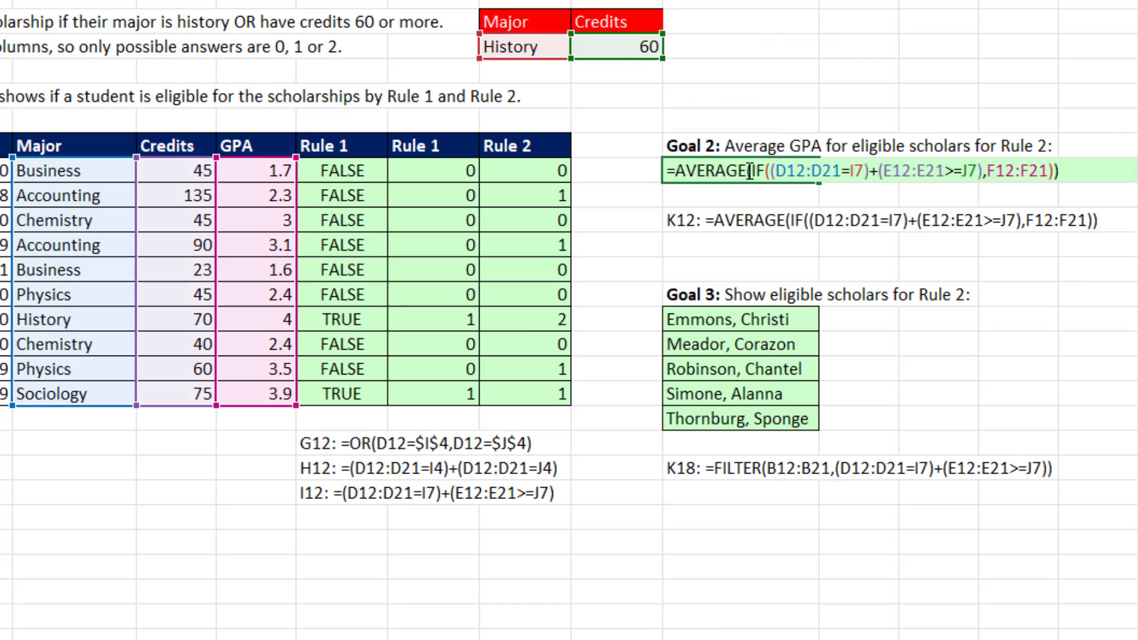
{"action": "left_click", "coordinate": [752, 170]}
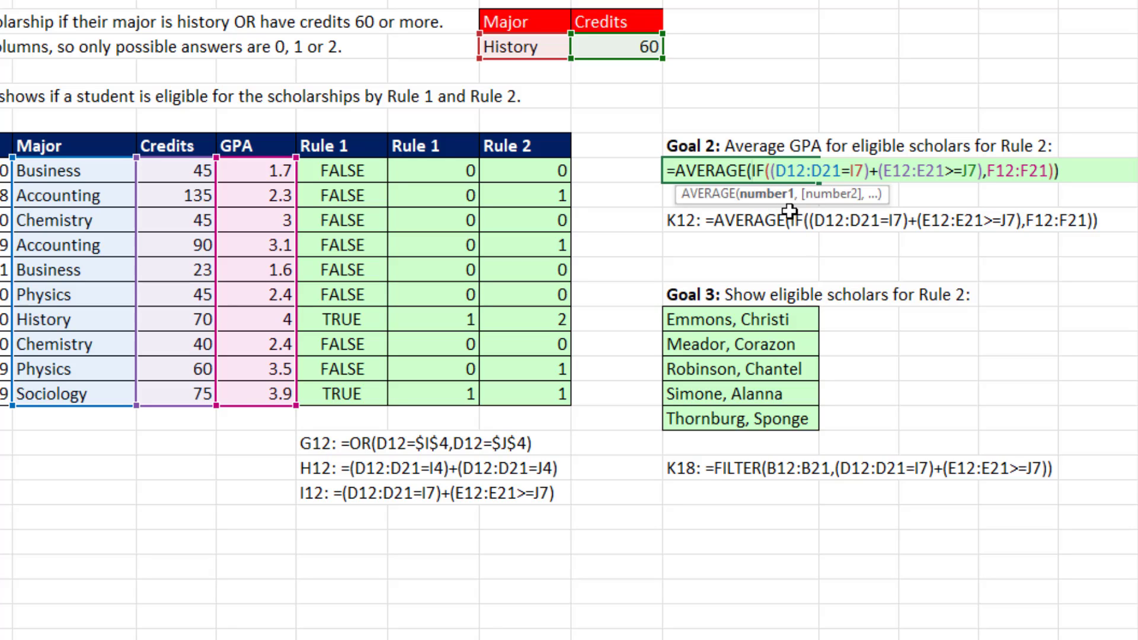
{"action": "left_click", "coordinate": [777, 170]}
{"action": "left_click", "coordinate": [787, 196]}
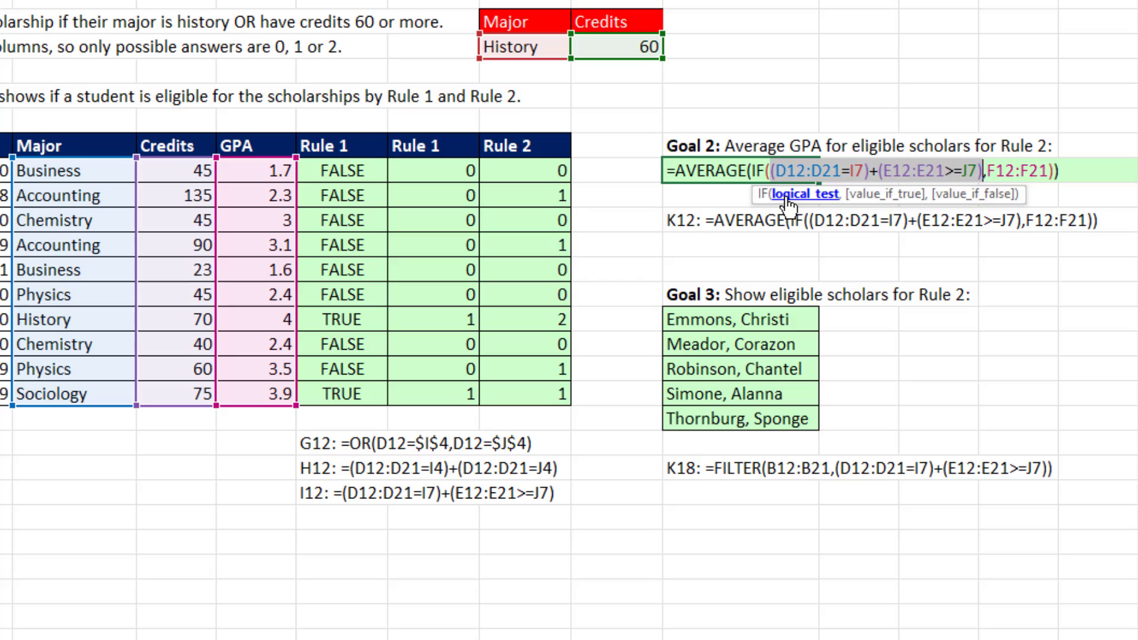
{"action": "key", "text": "F9"}
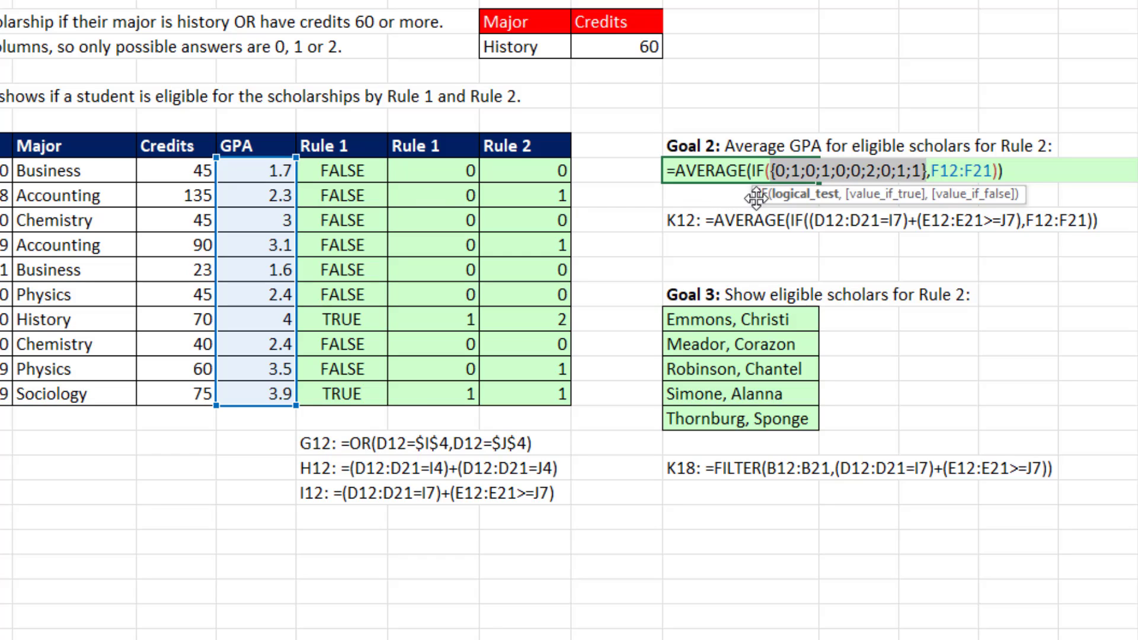
{"action": "left_click", "coordinate": [753, 170]}
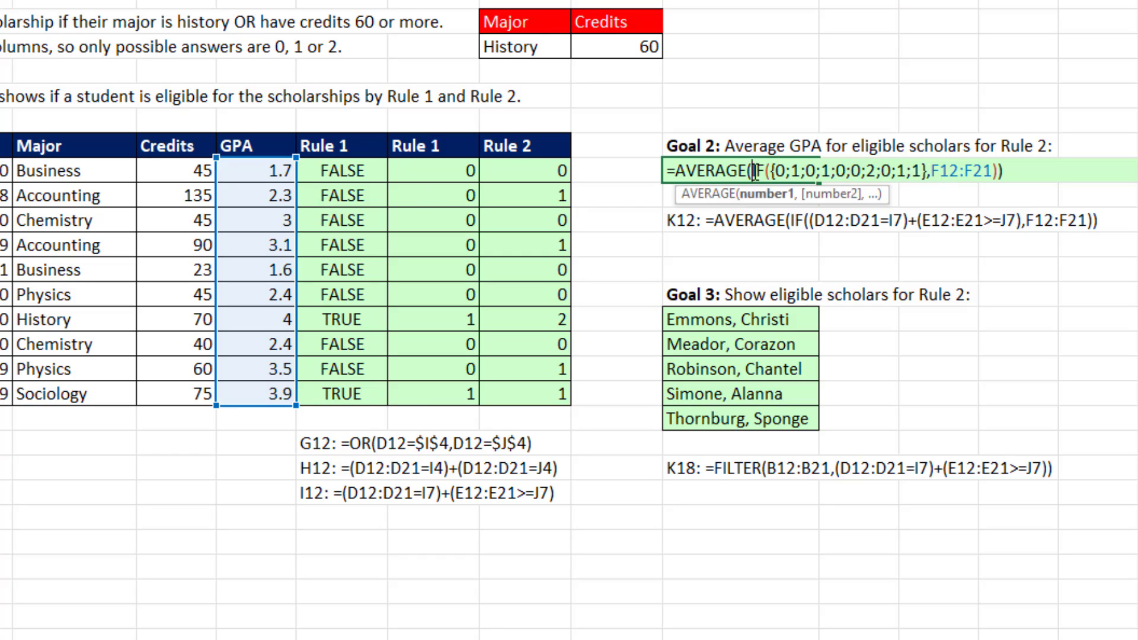
{"action": "left_click", "coordinate": [771, 194]}
{"action": "key", "text": "F9"}
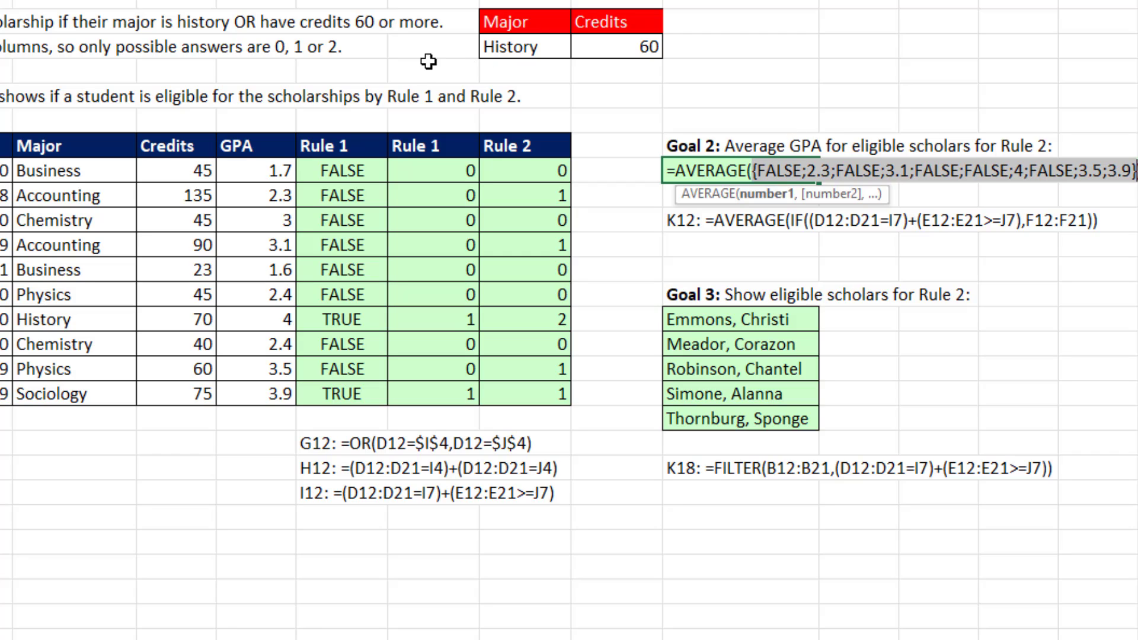
{"action": "key", "text": "Escape"}
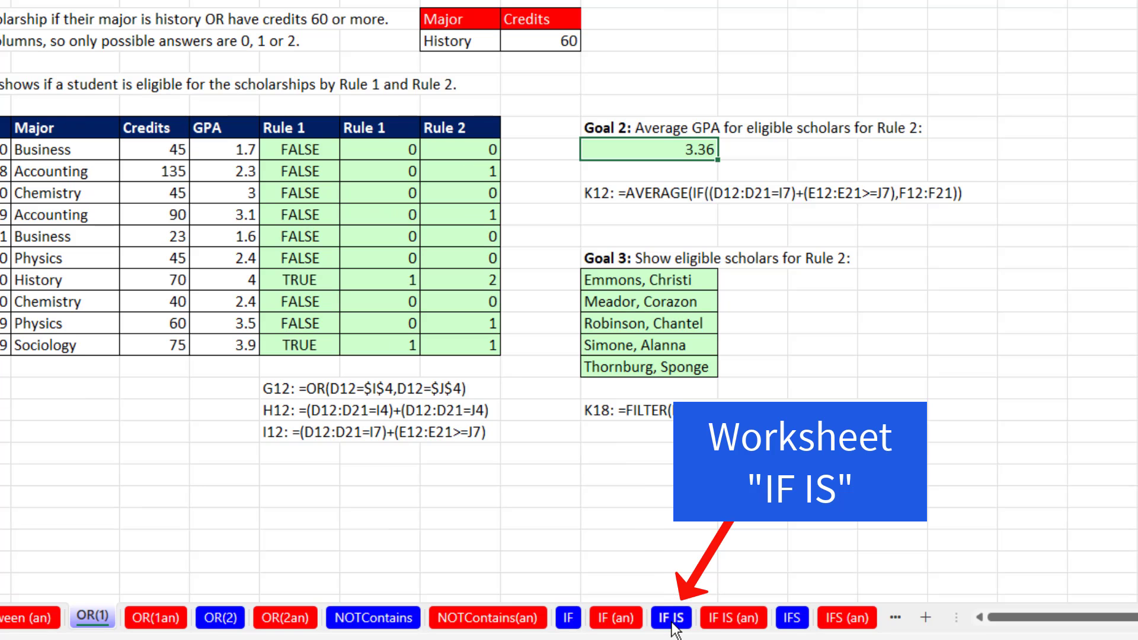
Switch to the IF IS worksheet and examine the Change amounts and the empty ISNUMBER Balance cells.
{"action": "left_click", "coordinate": [673, 619]}
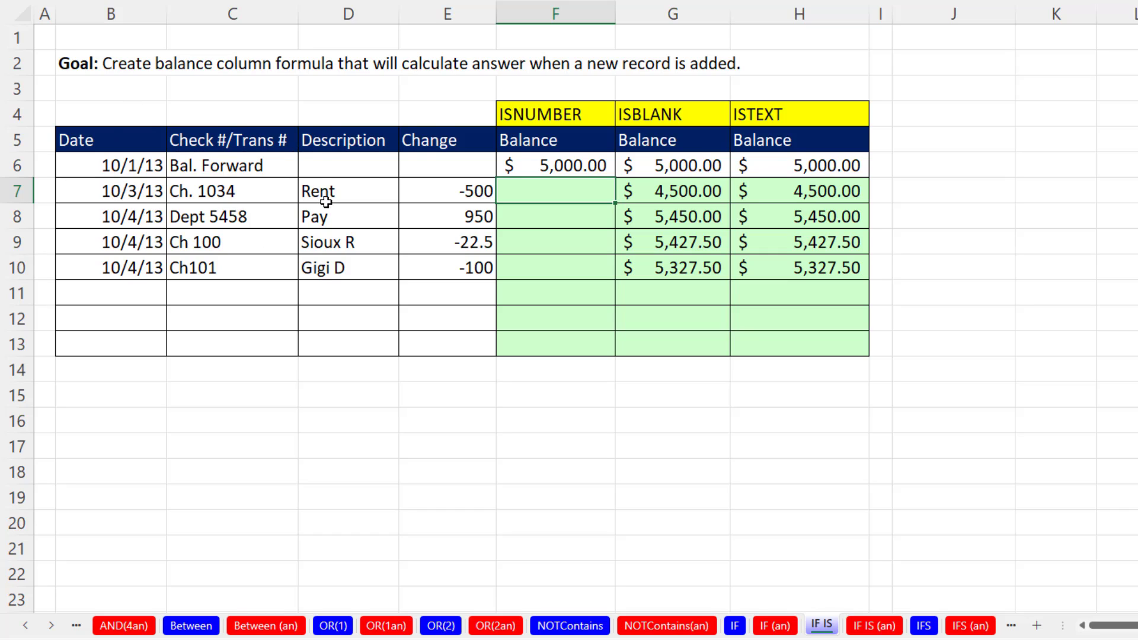
{"action": "left_click", "coordinate": [456, 191]}
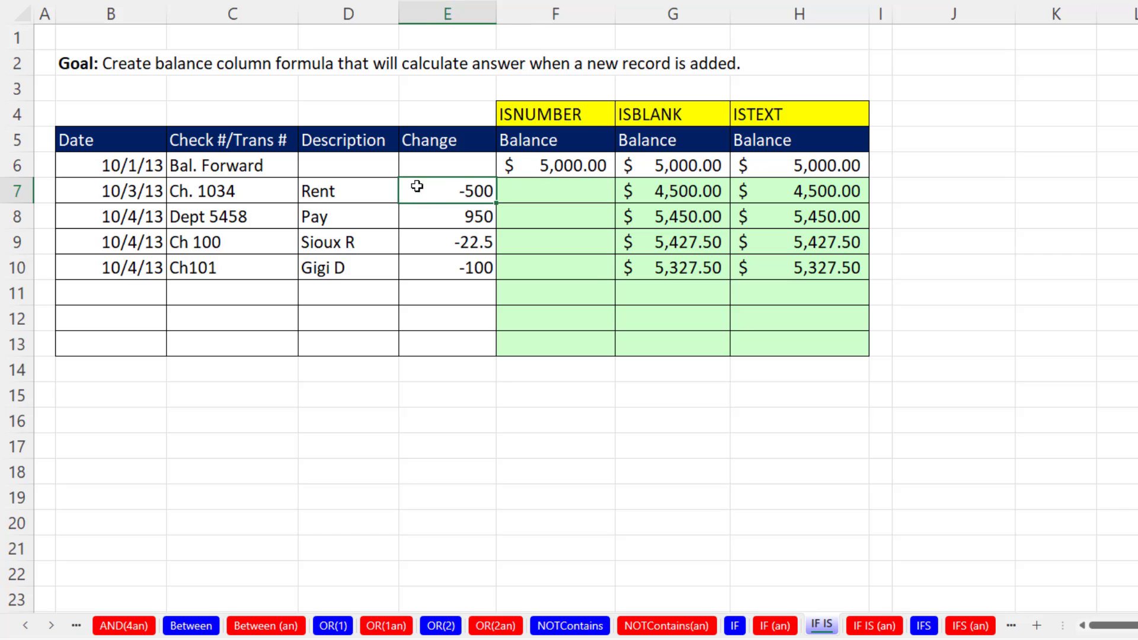
{"action": "left_click", "coordinate": [429, 217]}
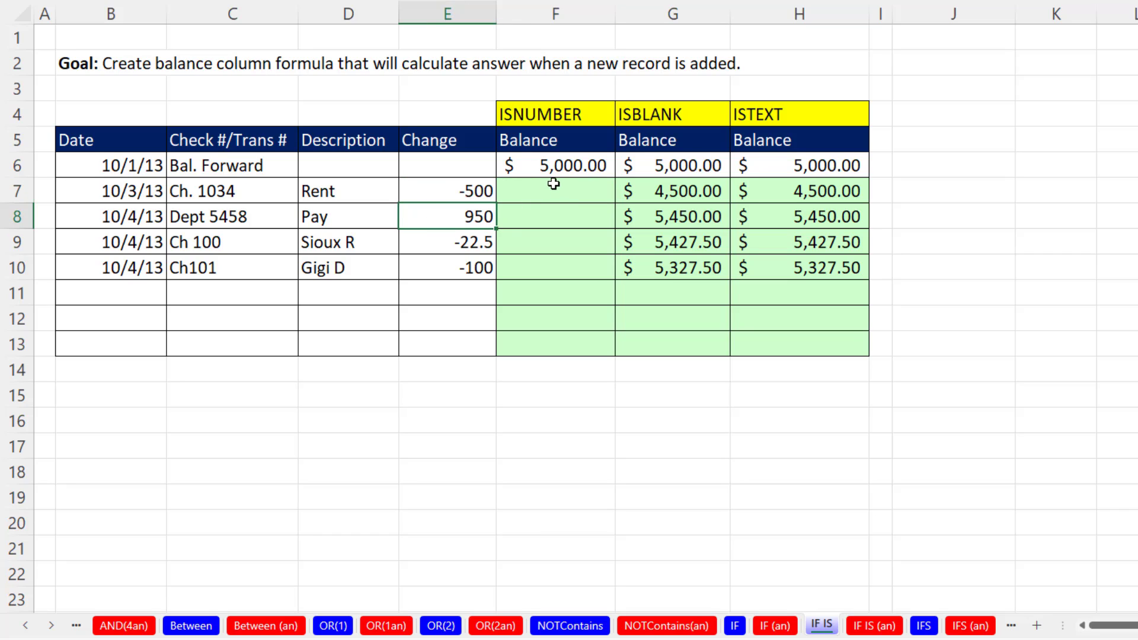
{"action": "left_click", "coordinate": [536, 195]}
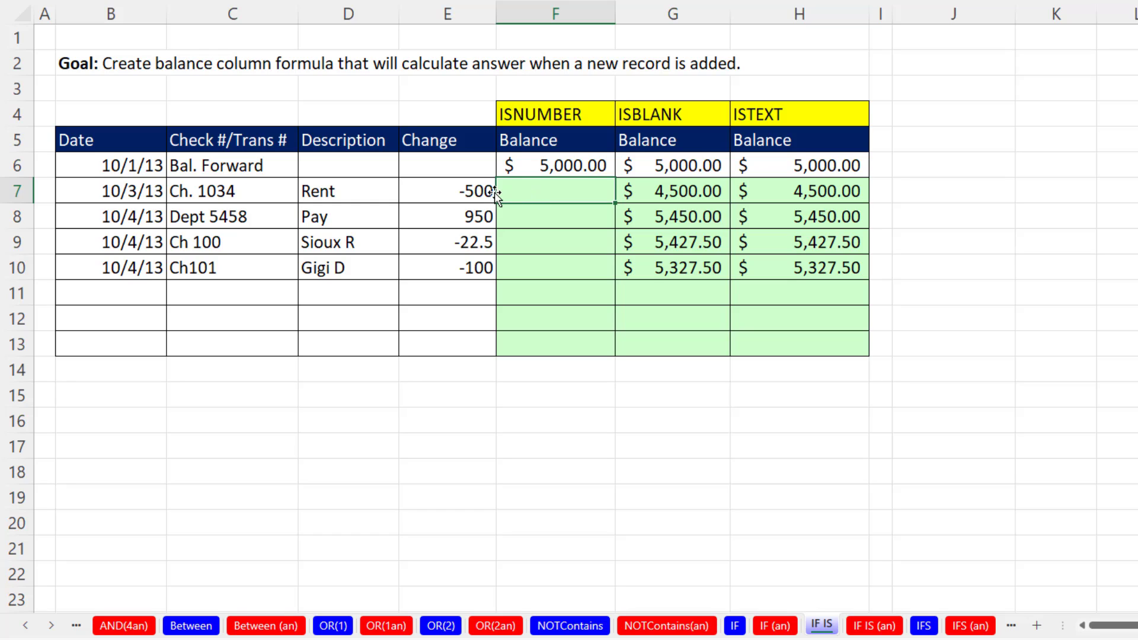
{"action": "left_click", "coordinate": [528, 300]}
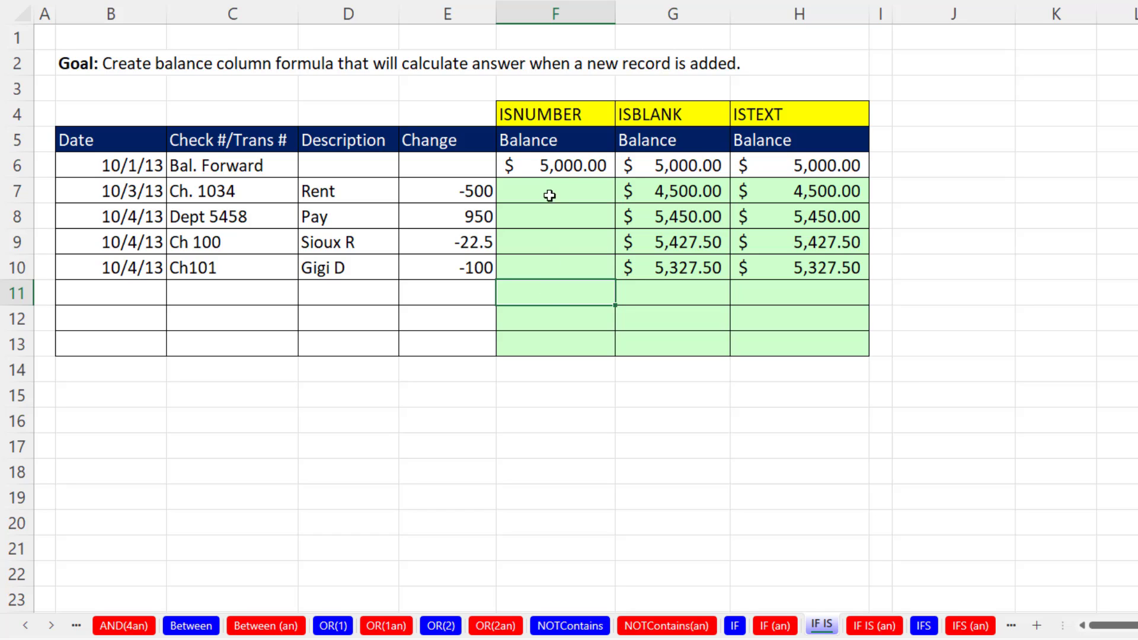
{"action": "left_click", "coordinate": [546, 214]}
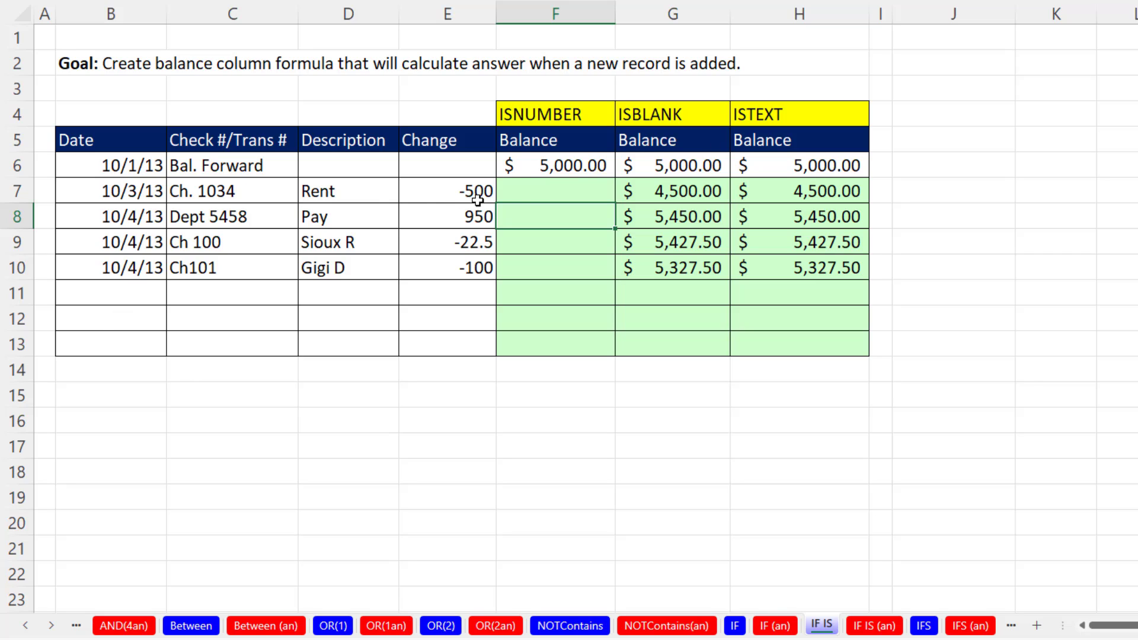
Enter =IF(ISNUMBER(B7),F6+E7,"") in F7 for the running balance and copy it down through F13.
{"action": "double_click", "coordinate": [540, 191]}
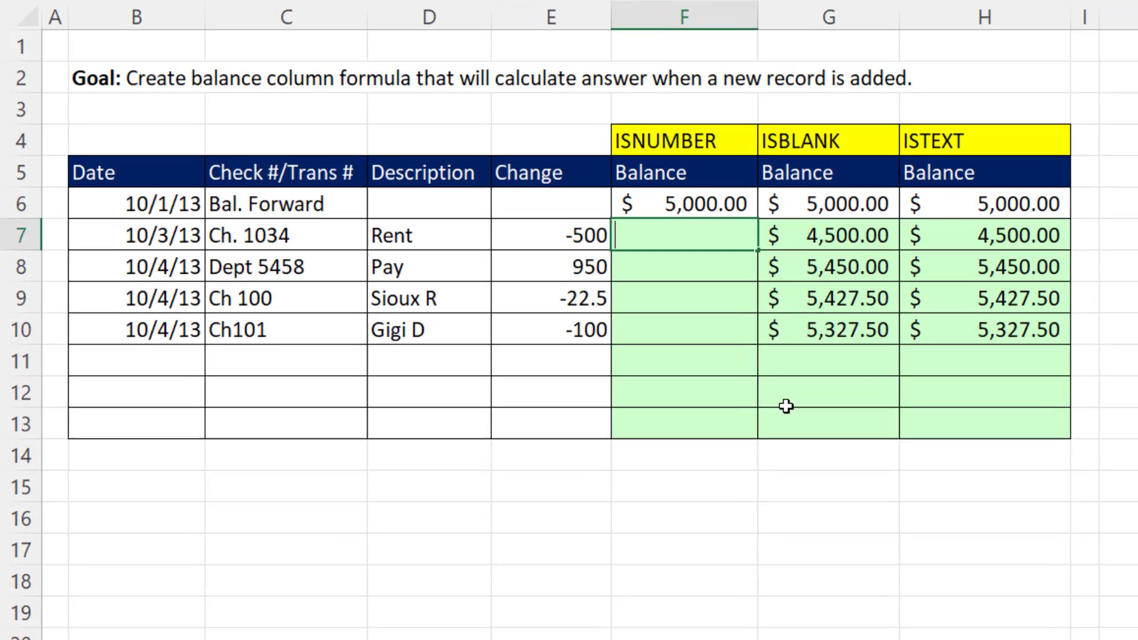
{"action": "type", "text": "=IF("}
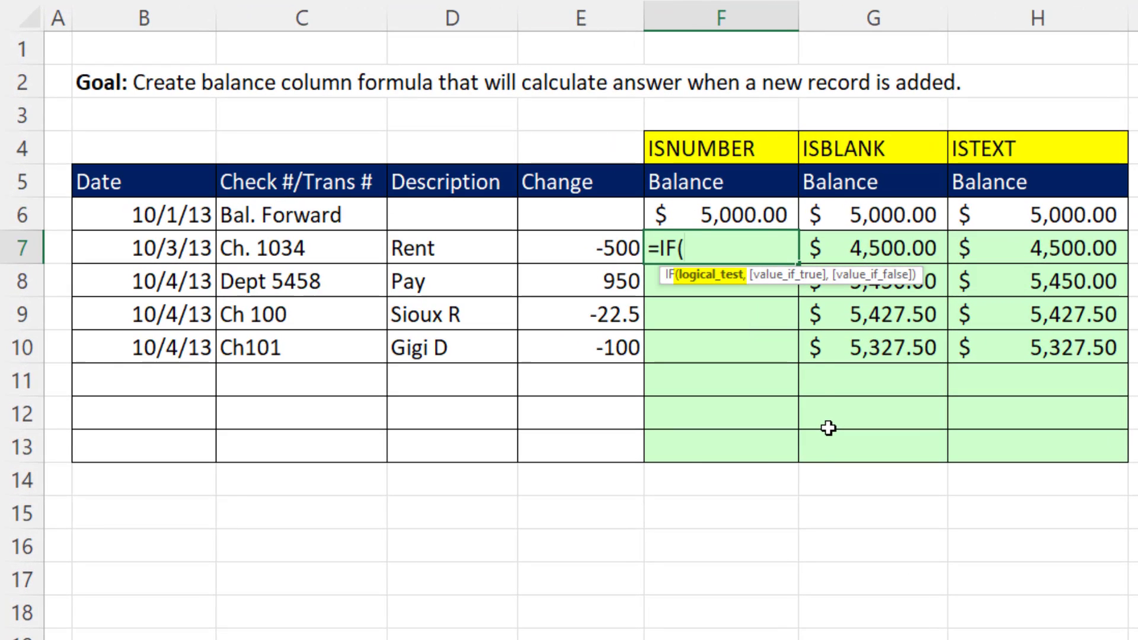
{"action": "type", "text": "isnu"}
{"action": "key", "text": "Tab"}
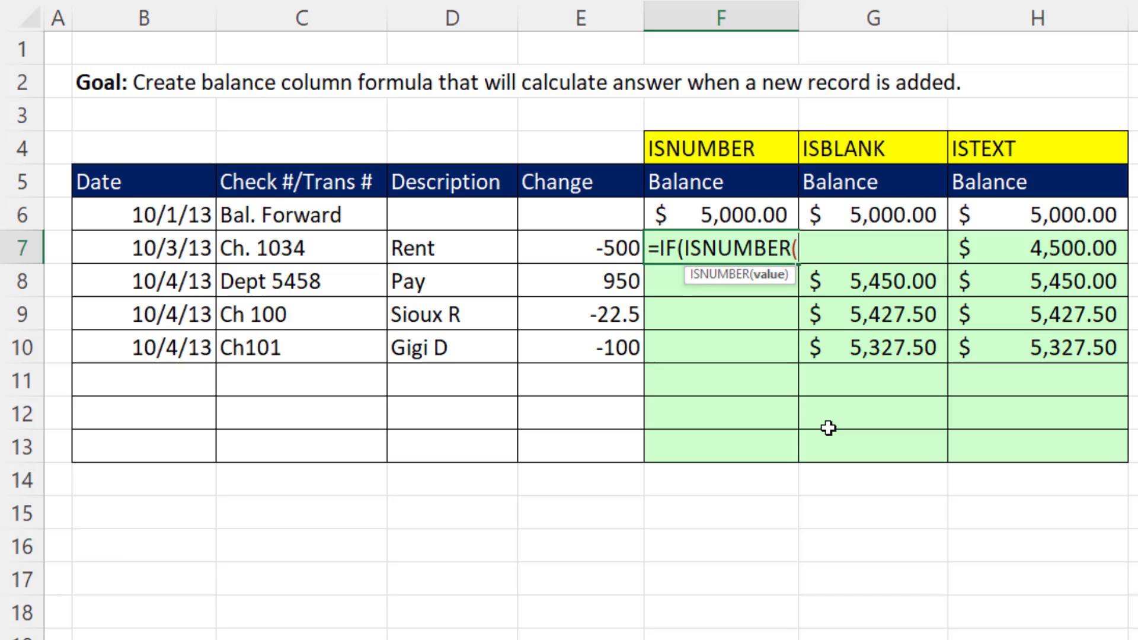
{"action": "left_click", "coordinate": [212, 240]}
{"action": "type", "text": ")"}
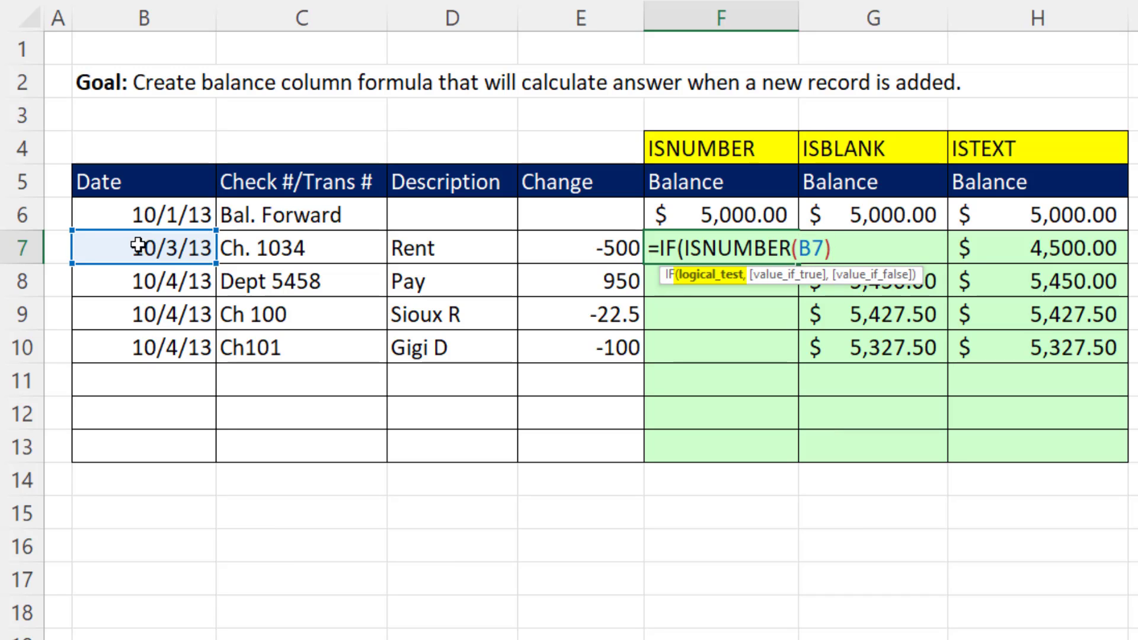
{"action": "type", "text": ","}
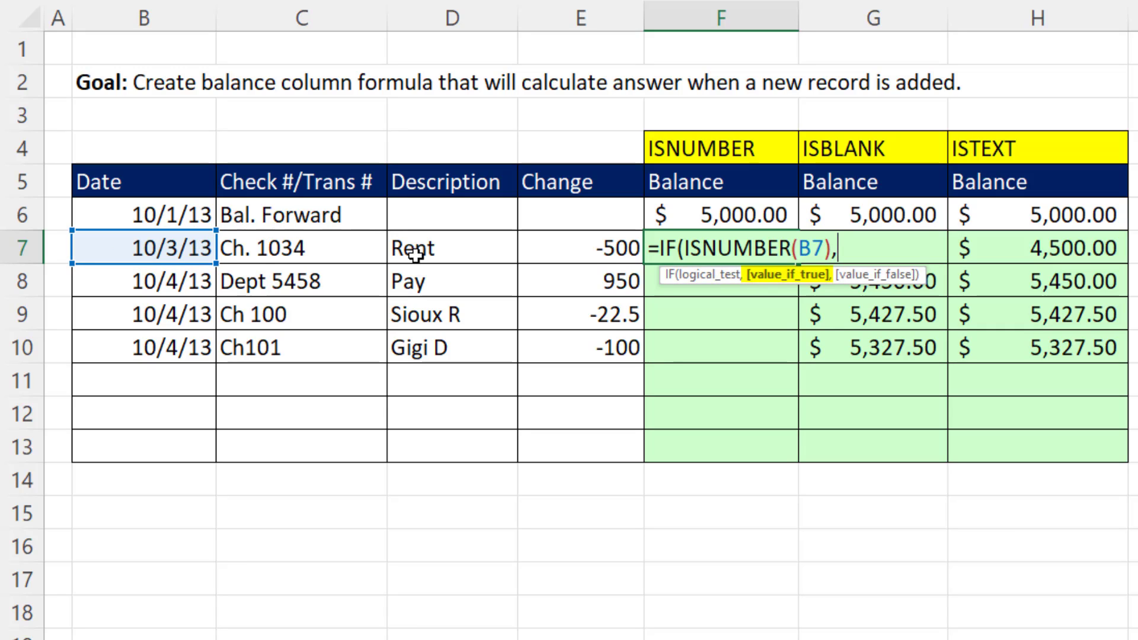
{"action": "left_click", "coordinate": [743, 217]}
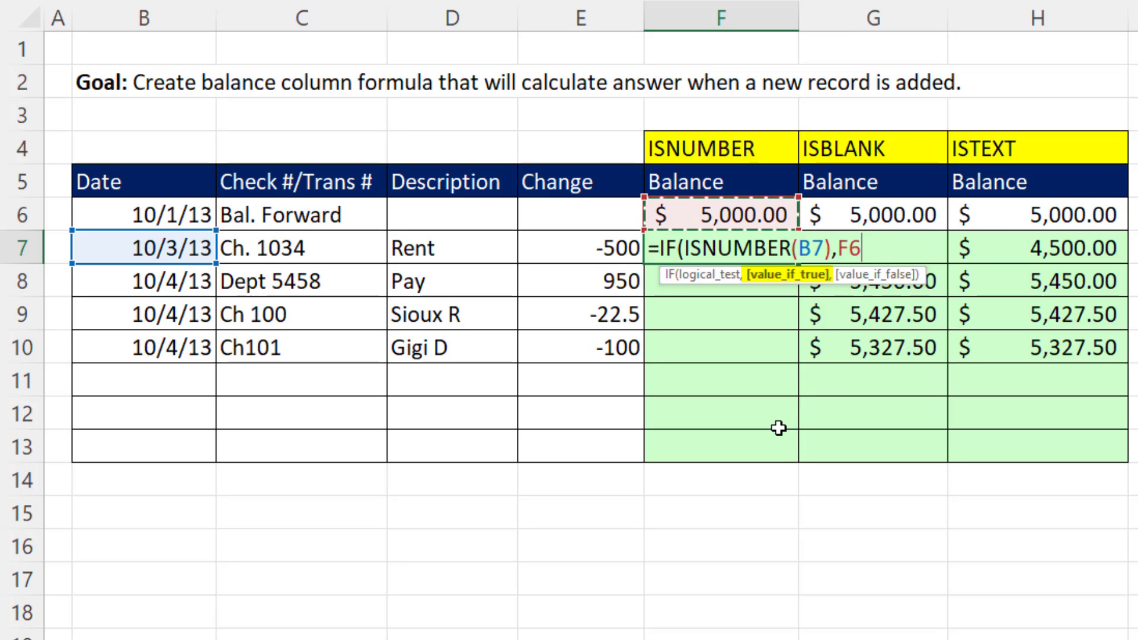
{"action": "type", "text": "+"}
{"action": "left_click", "coordinate": [597, 253]}
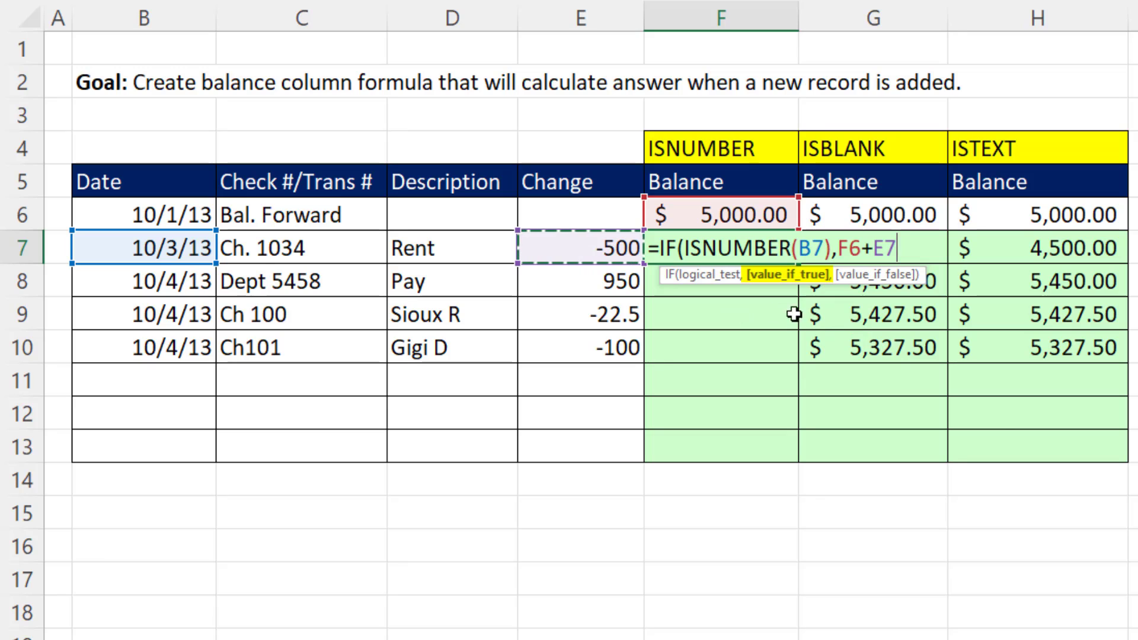
{"action": "type", "text": ","}
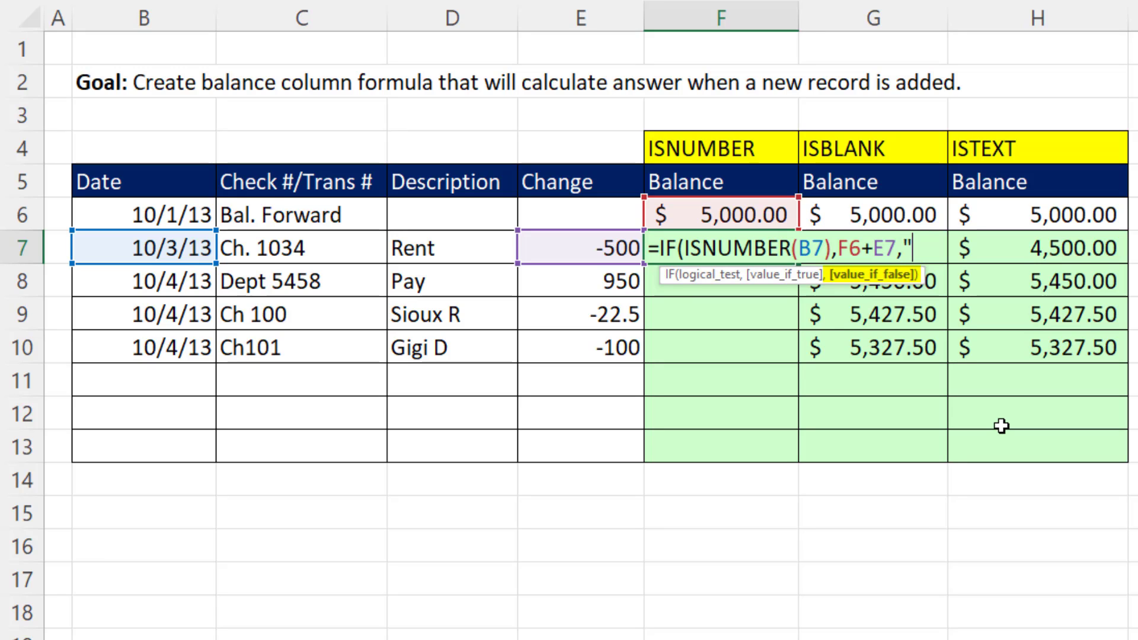
{"action": "type", "text": "\"\")"}
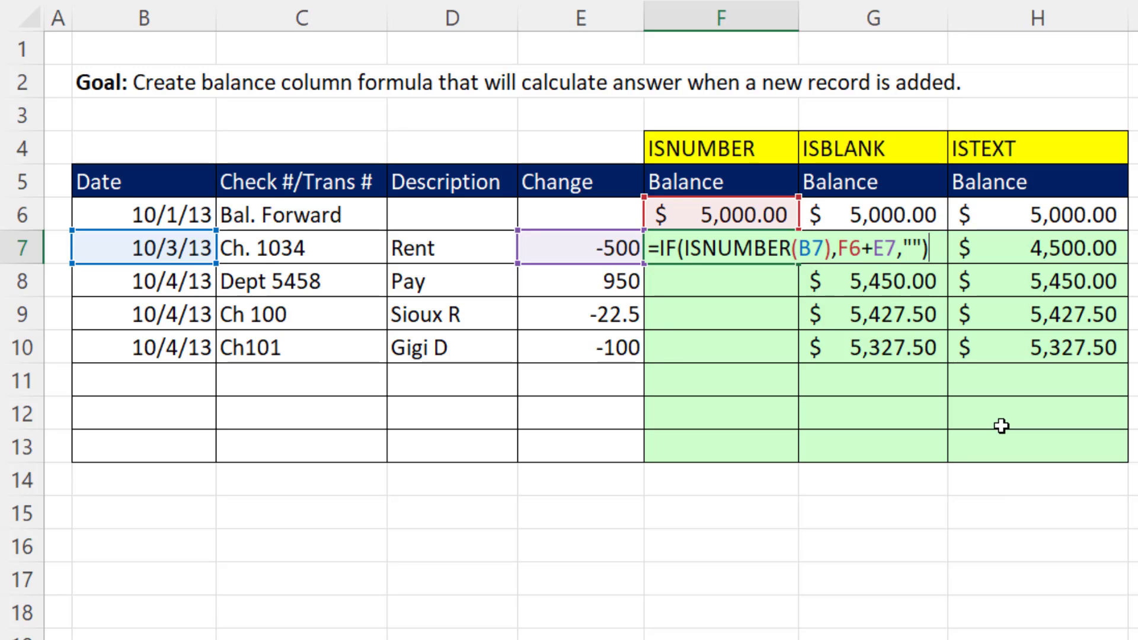
{"action": "key", "text": "ctrl+Return"}
{"action": "left_click_drag", "start_coordinate": [798, 264], "coordinate": [801, 452]}
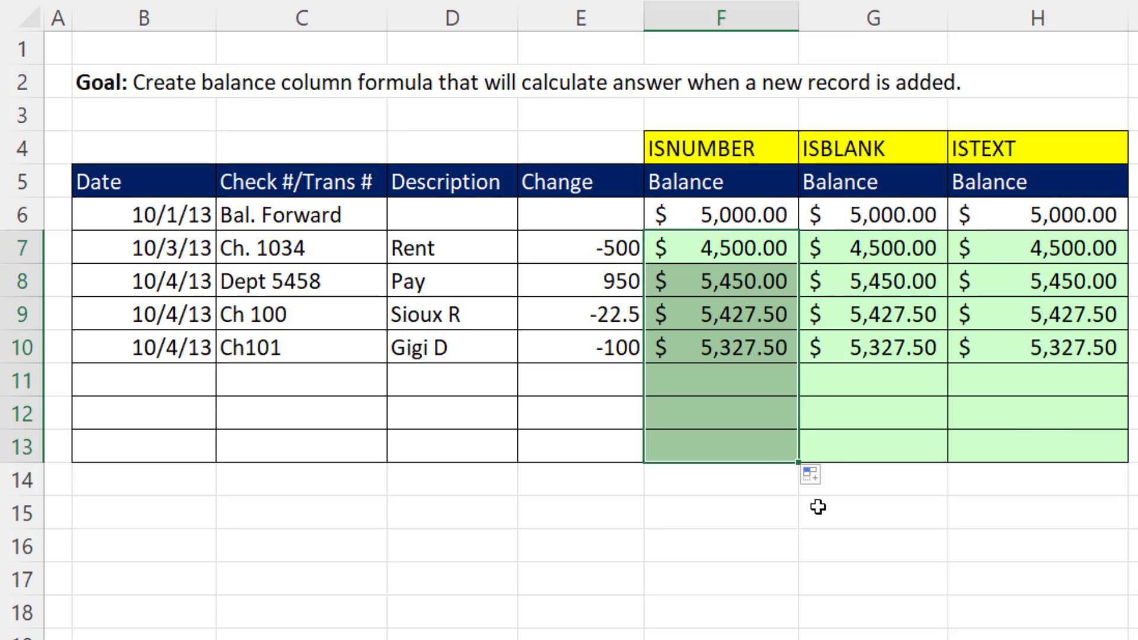
Test the balance formulas by repeating the date 10/4/13 from the row above in B11, and undo the entry.
{"action": "left_click", "coordinate": [174, 384]}
{"action": "key", "text": "ctrl+shift+apostrophe"}
{"action": "key", "text": "Tab"}
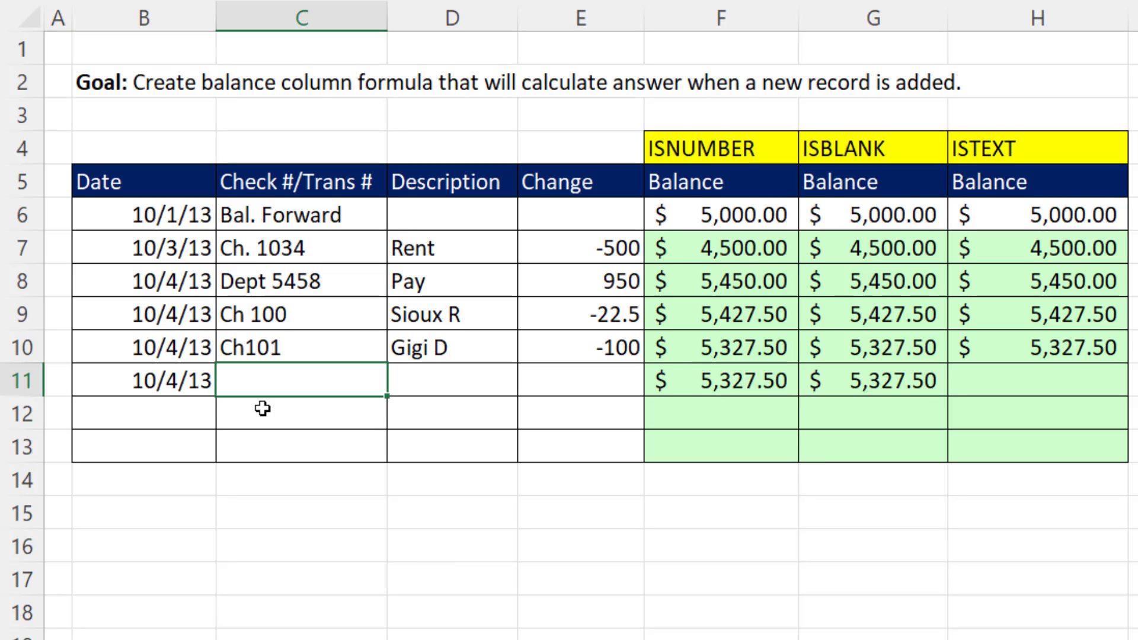
{"action": "key", "text": "ctrl+z"}
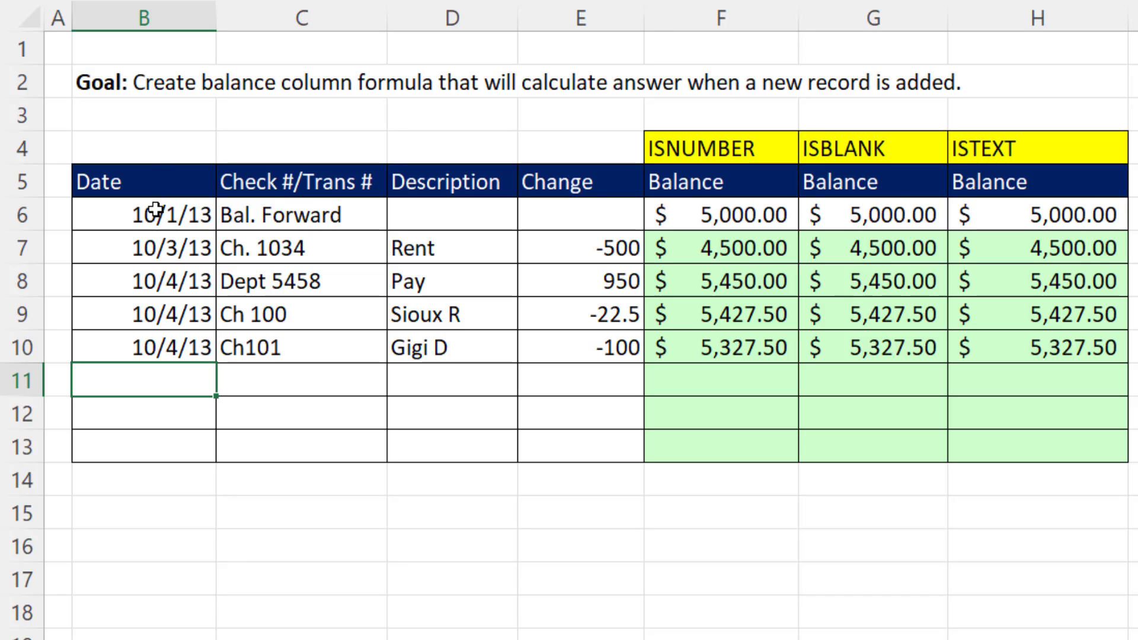
Inspect the logical test and the true and false values of the ISBLANK balance formula in G7 without changing it.
{"action": "double_click", "coordinate": [856, 248]}
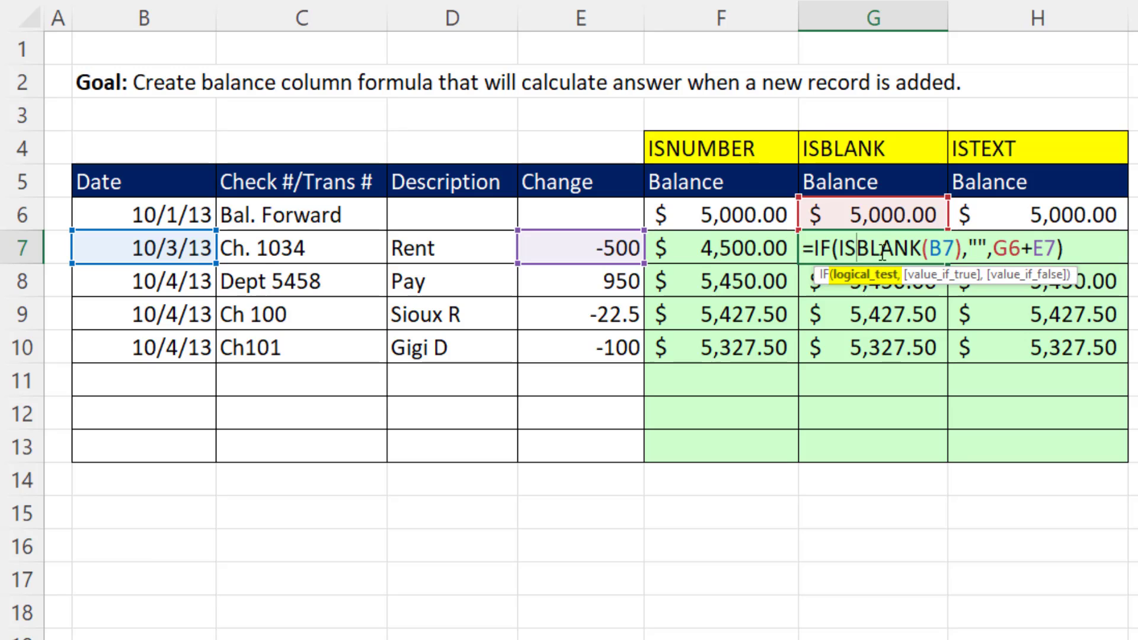
{"action": "left_click", "coordinate": [866, 279]}
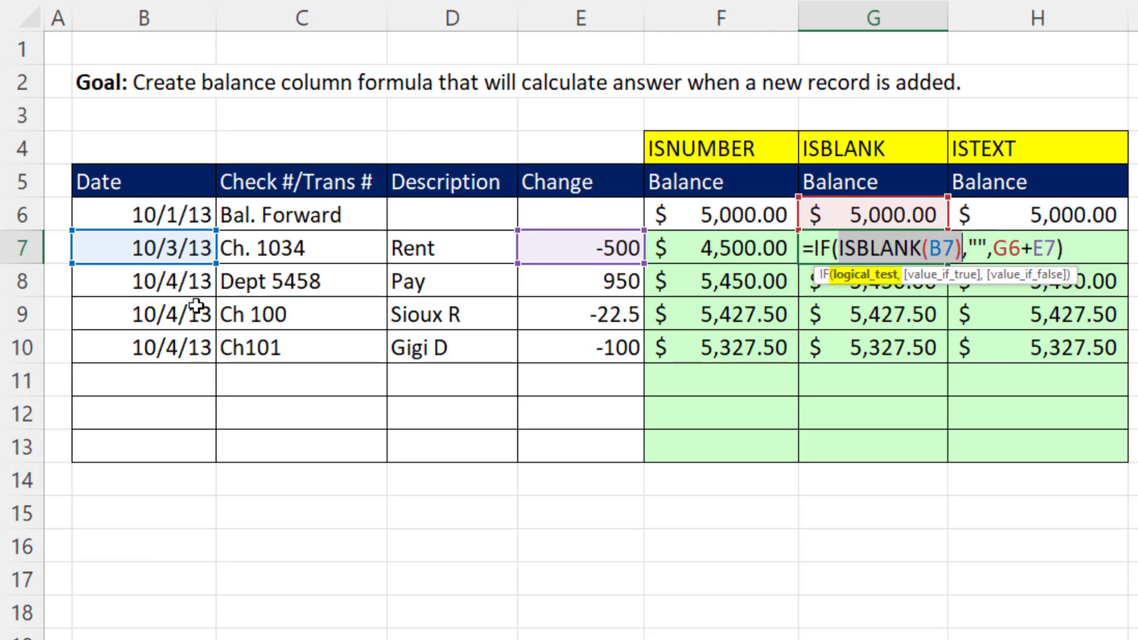
{"action": "left_click", "coordinate": [977, 249]}
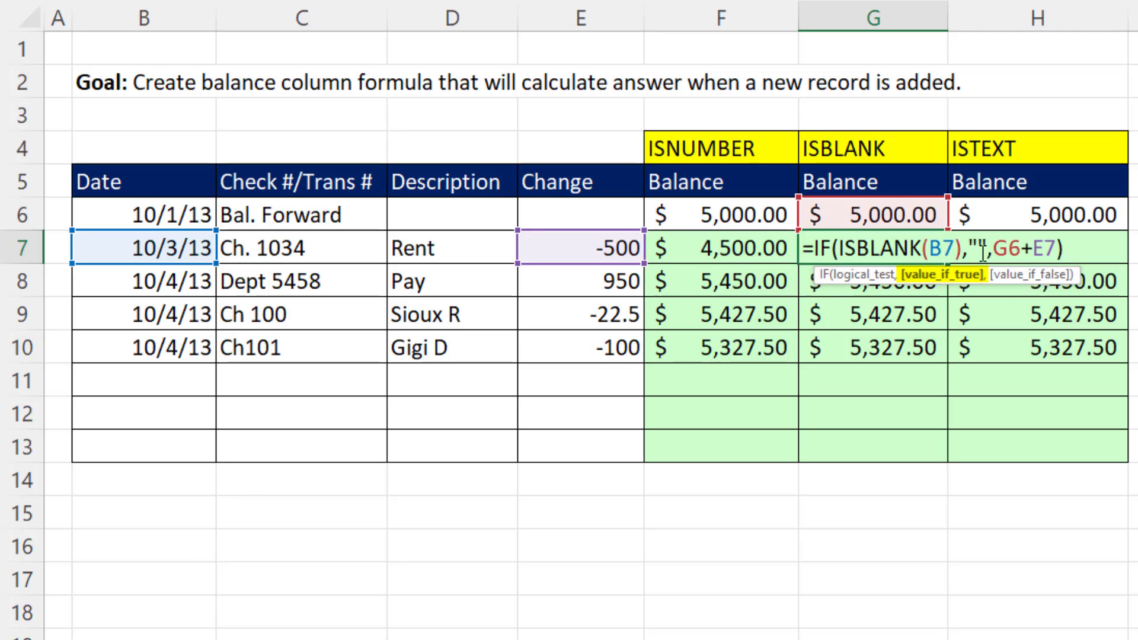
{"action": "left_click", "coordinate": [1010, 281]}
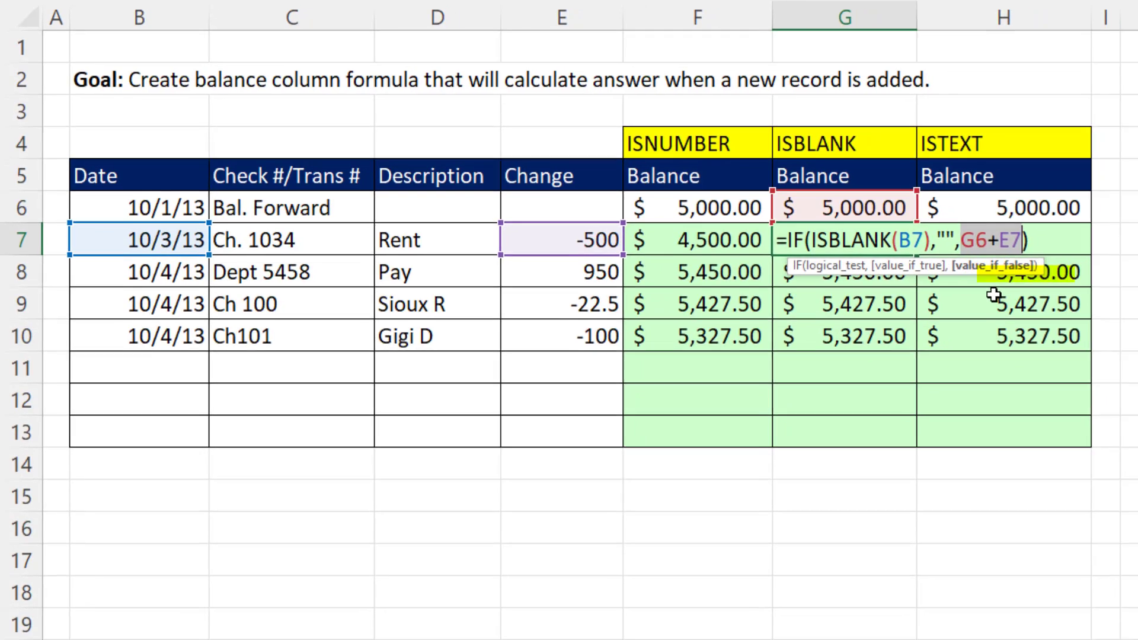
{"action": "key", "text": "Return"}
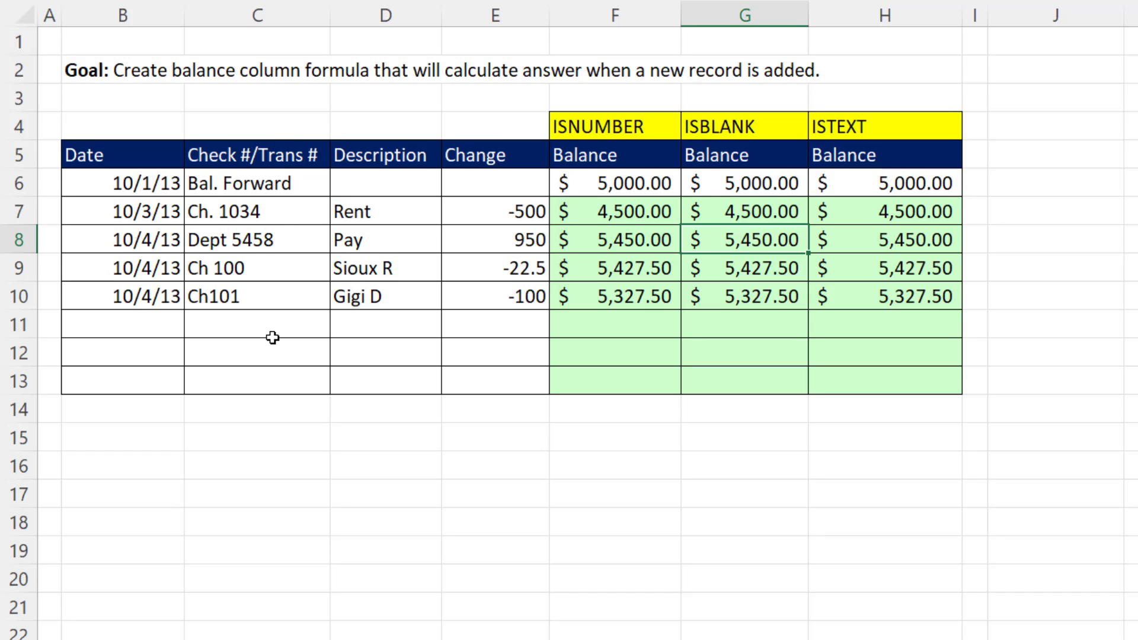
Inspect the ISTEXT balance formula in H7 without changing it.
{"action": "double_click", "coordinate": [909, 211]}
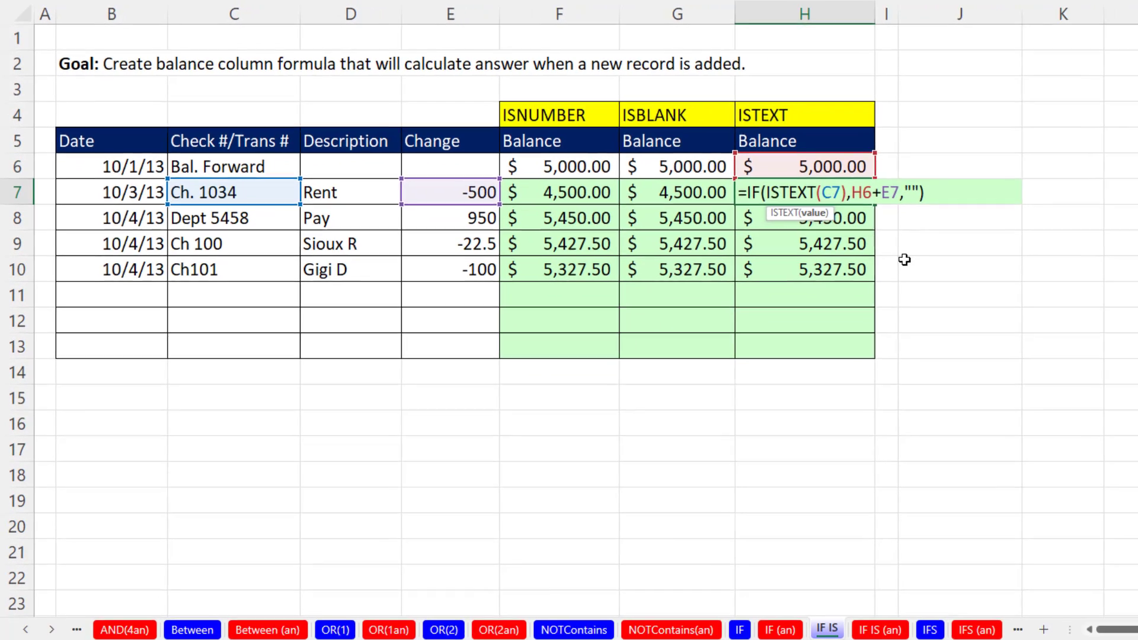
{"action": "key", "text": "Escape"}
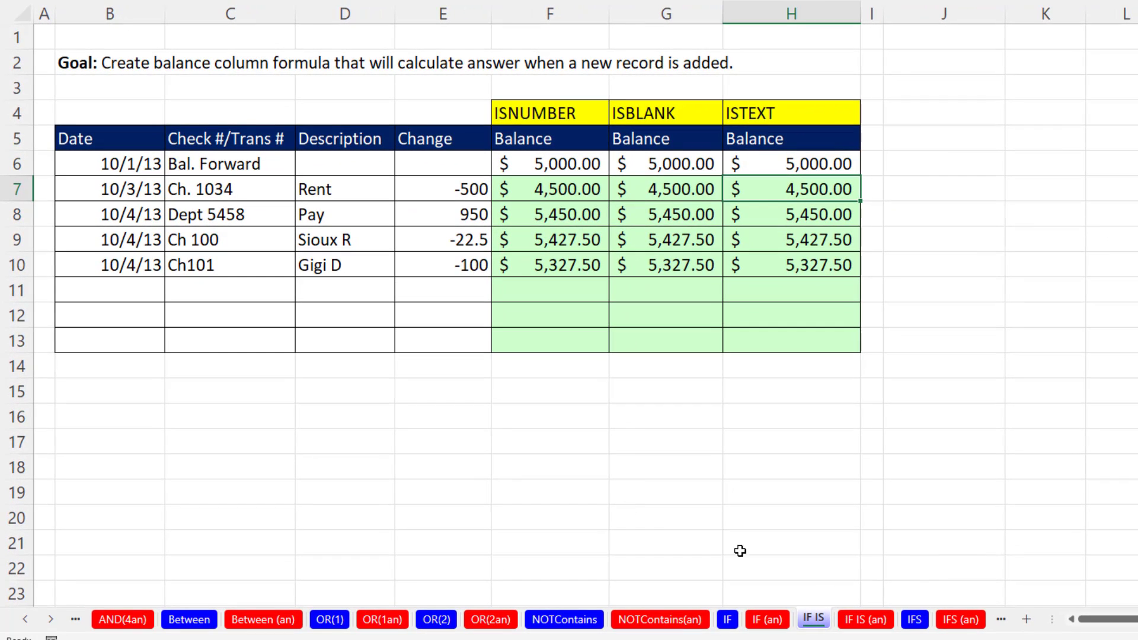
Switch to the IFS worksheet and inspect the ABS formula in C12 and the nested IF formula in B17.
{"action": "left_click", "coordinate": [915, 621]}
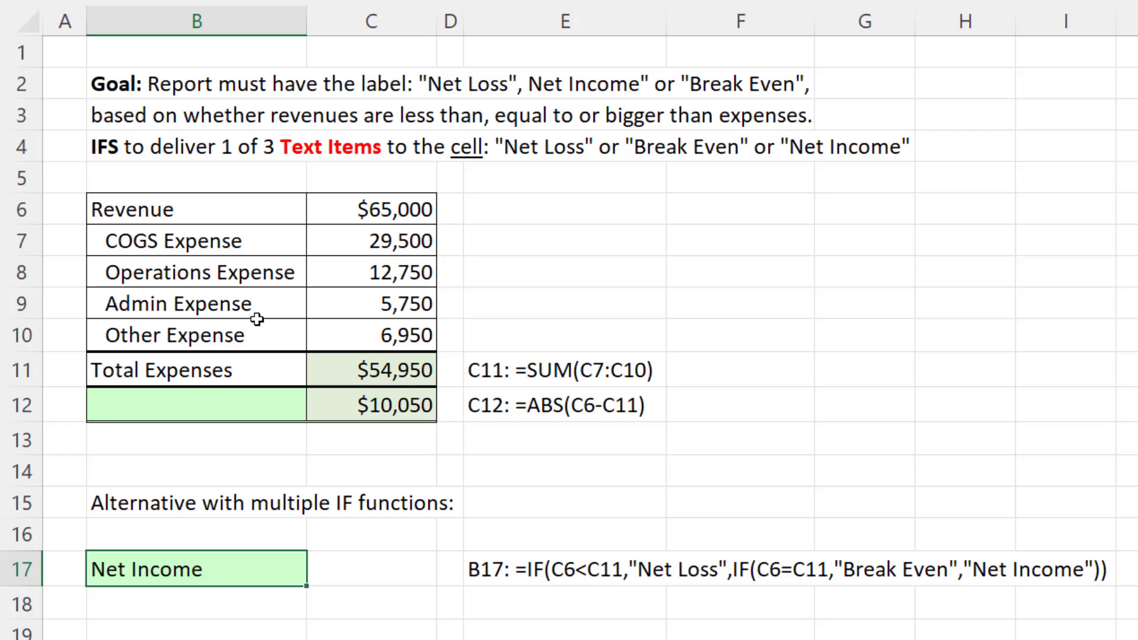
{"action": "double_click", "coordinate": [379, 396]}
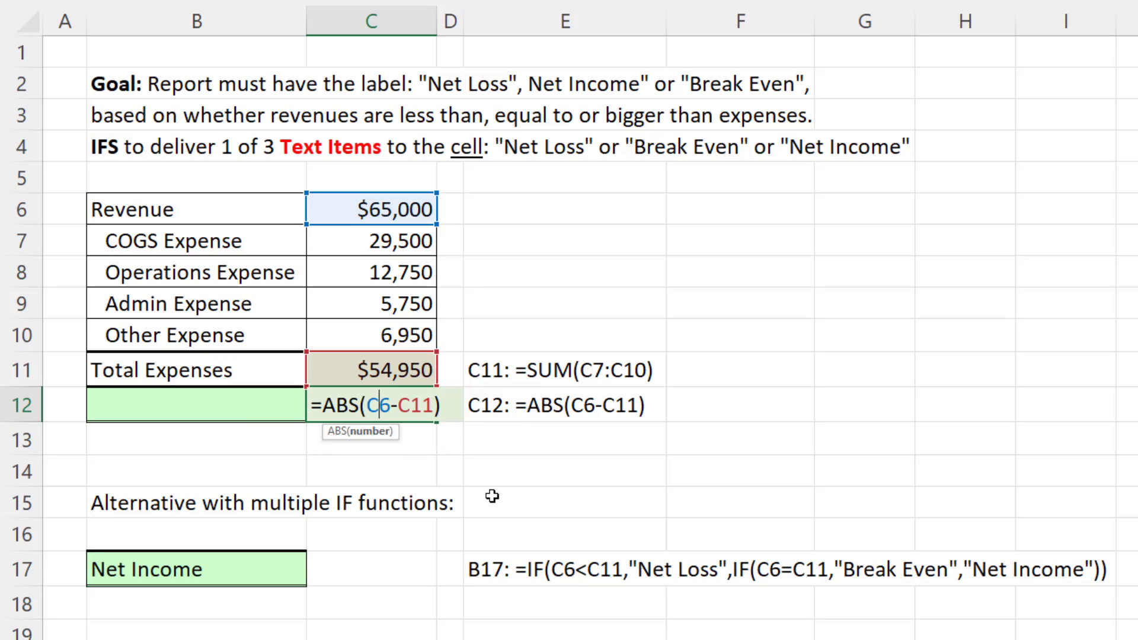
{"action": "key", "text": "Return"}
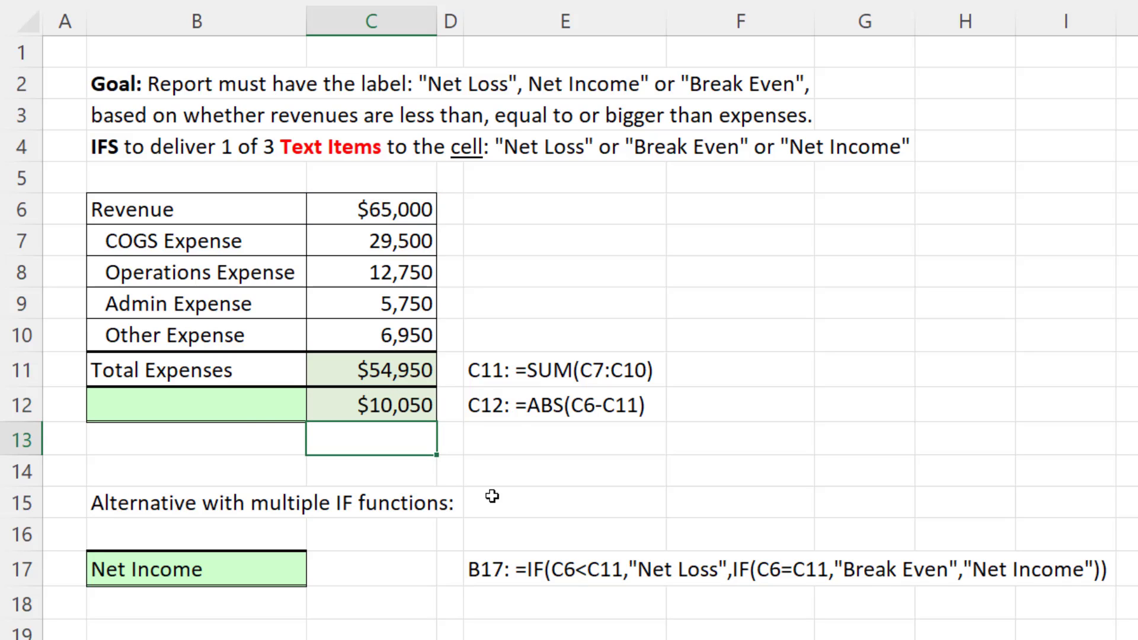
{"action": "left_click", "coordinate": [229, 410]}
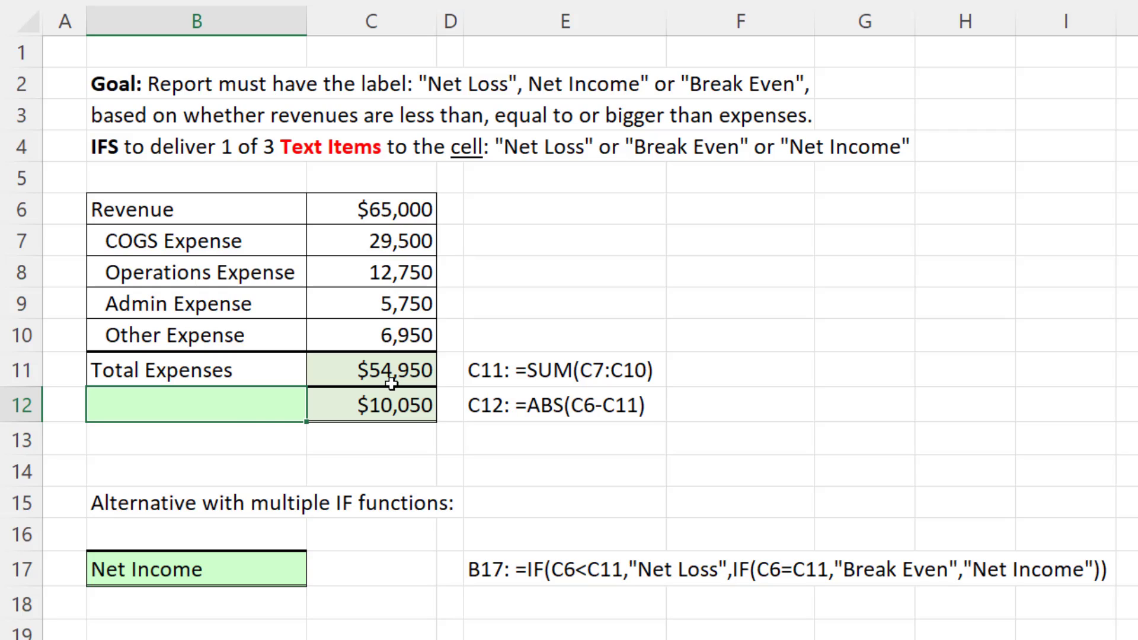
{"action": "left_click", "coordinate": [302, 569]}
{"action": "double_click", "coordinate": [254, 569]}
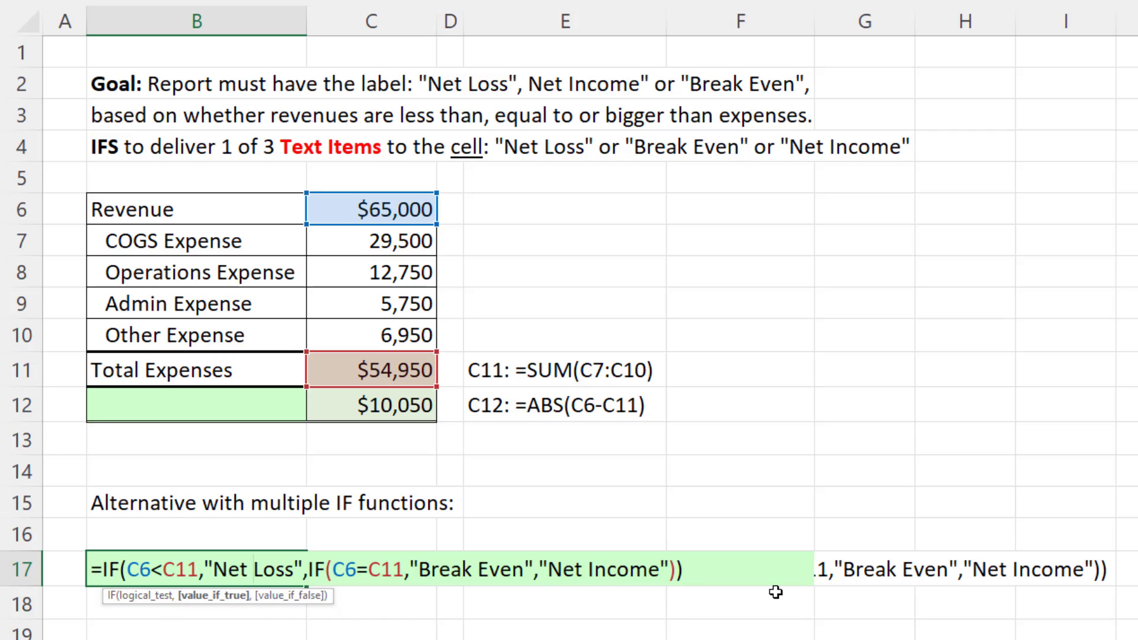
{"action": "key", "text": "Return"}
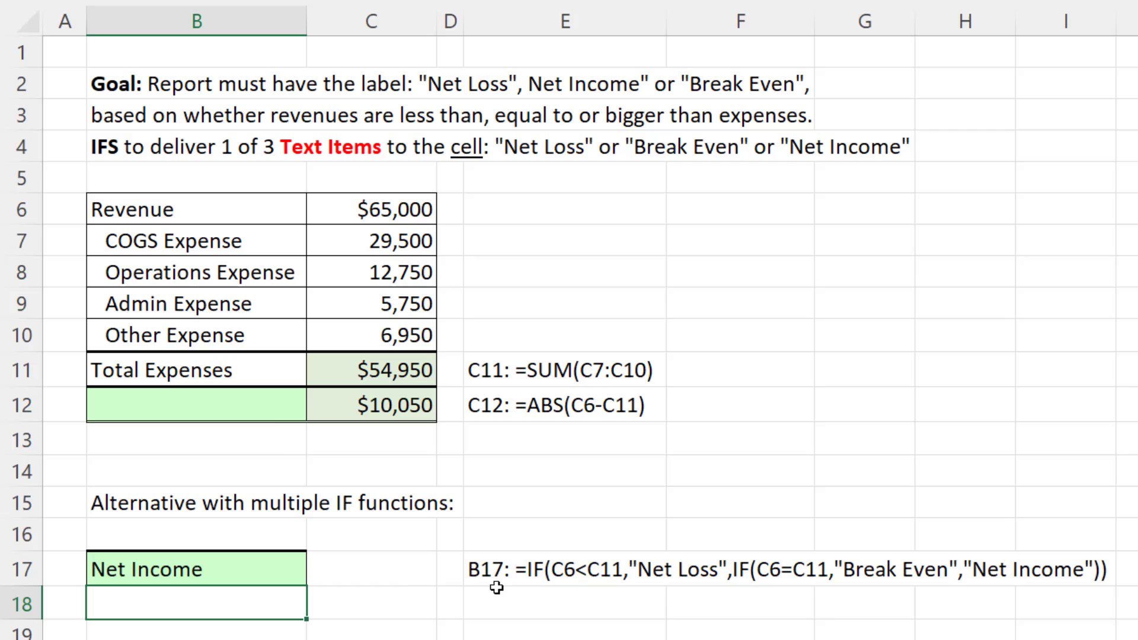
Start an IFS formula in B12 whose first test C11>C6 returns "Net Loss".
{"action": "left_click", "coordinate": [261, 404]}
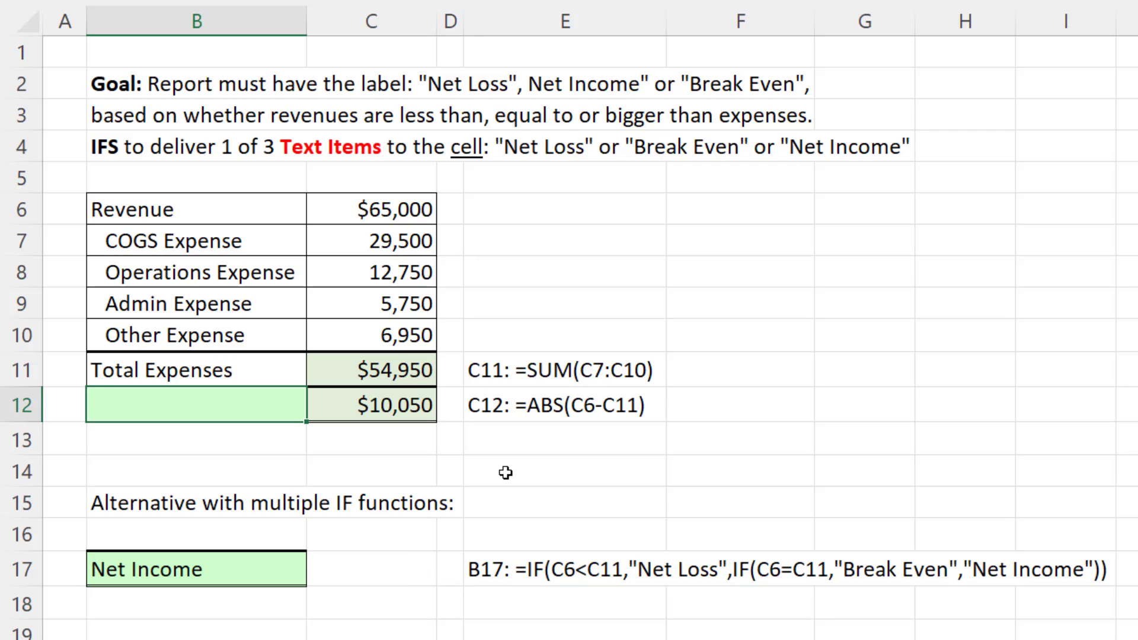
{"action": "type", "text": "=ifs"}
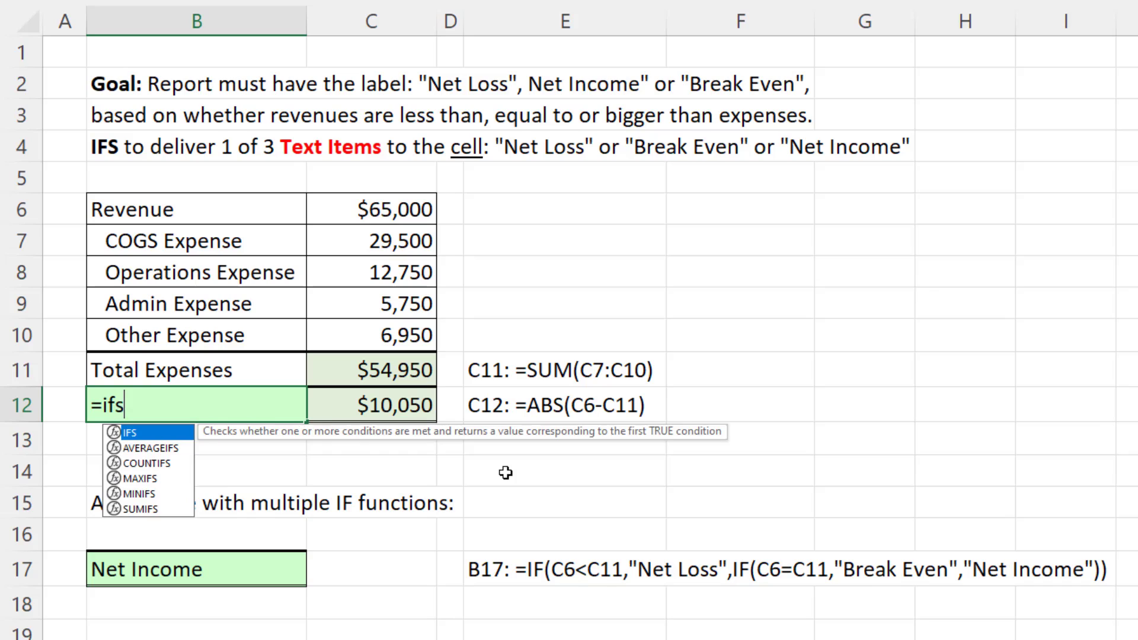
{"action": "key", "text": "Tab"}
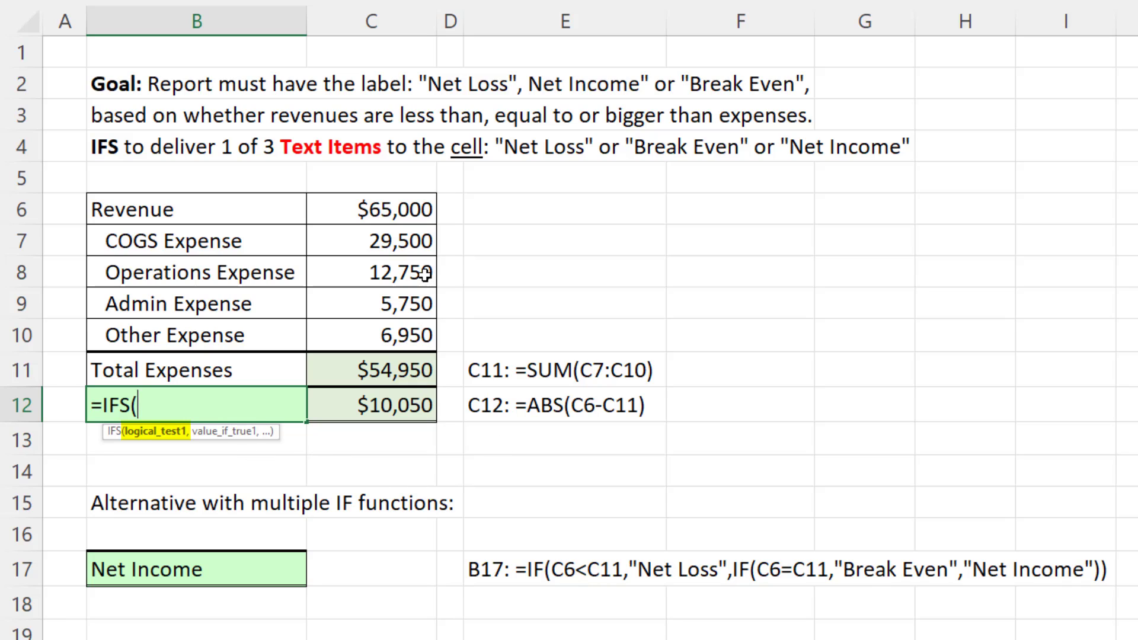
{"action": "left_click", "coordinate": [333, 377]}
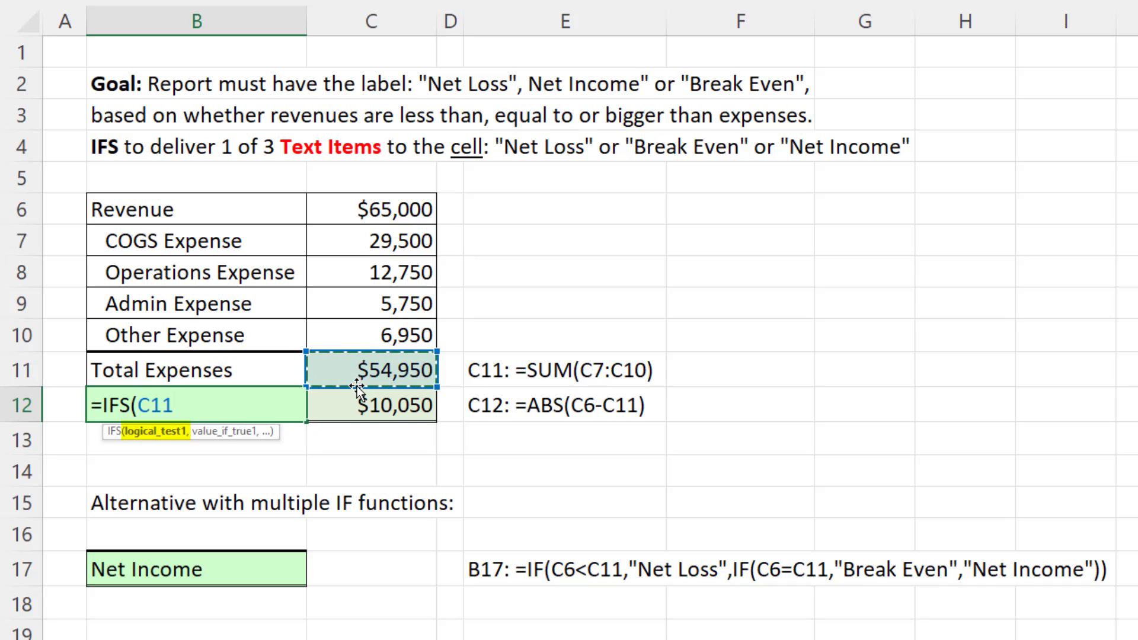
{"action": "type", "text": ">"}
{"action": "left_click", "coordinate": [354, 218]}
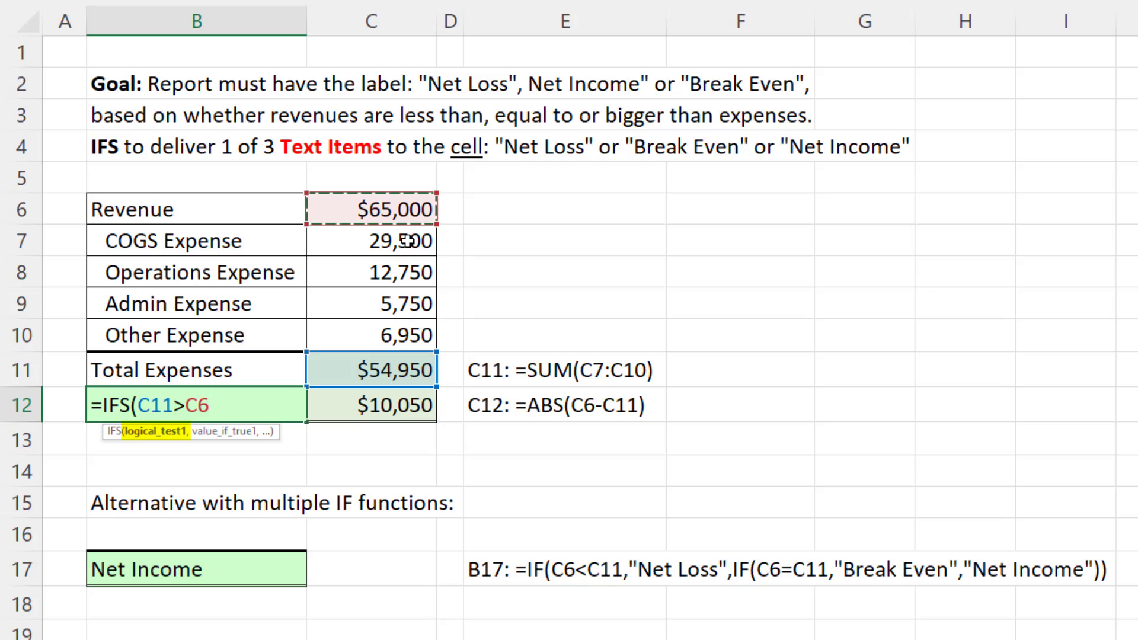
{"action": "type", "text": ",\"Net "}
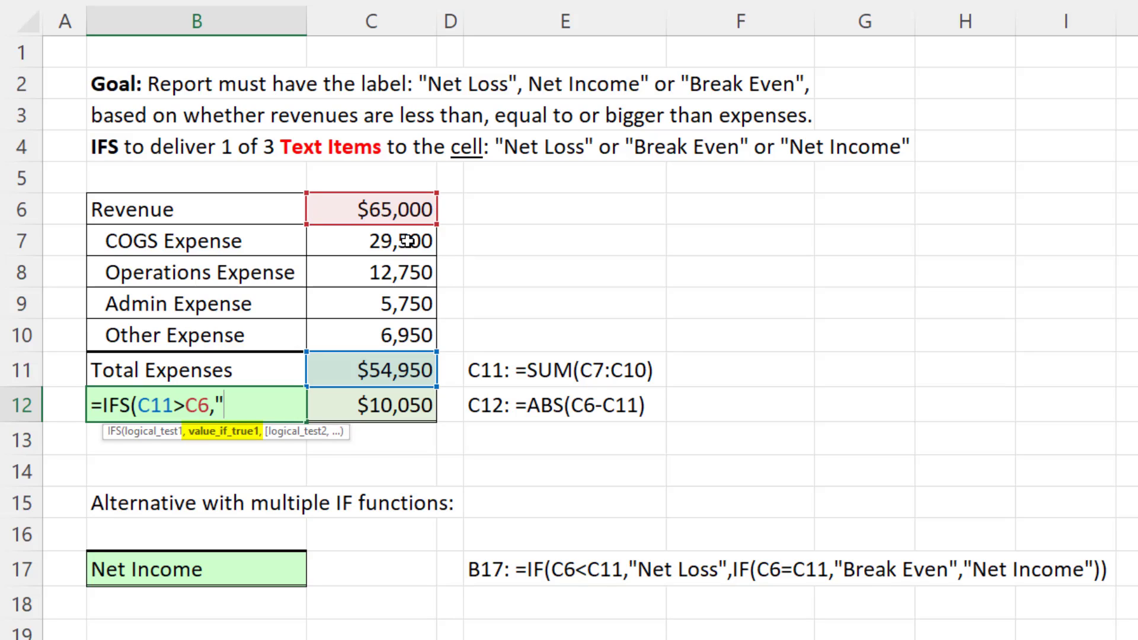
{"action": "type", "text": "Loss"}
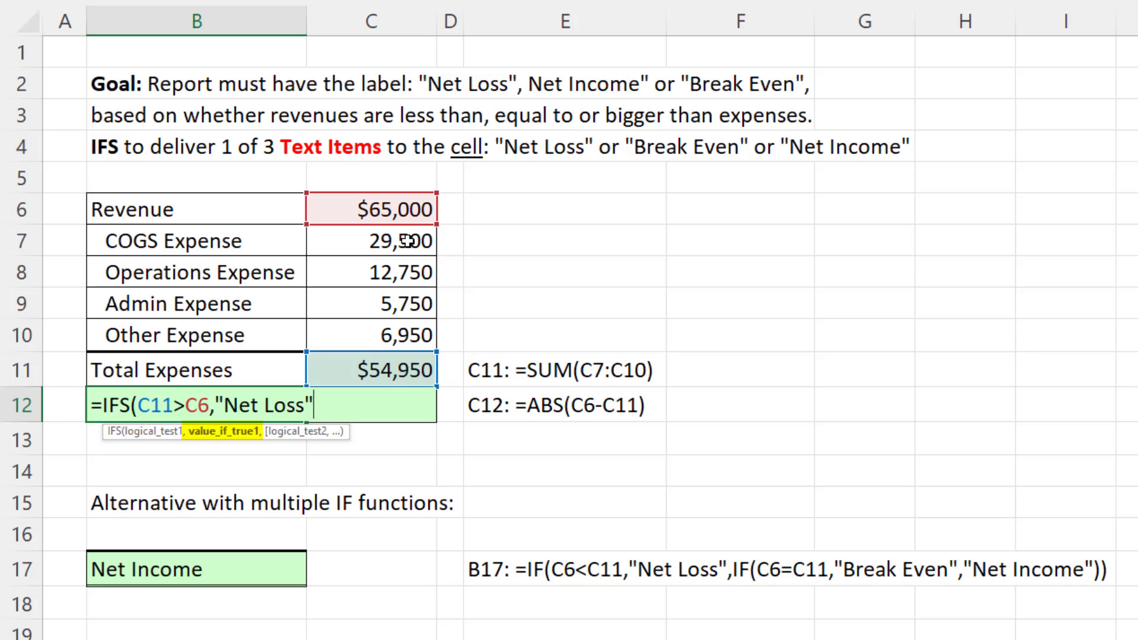
{"action": "type", "text": "\","}
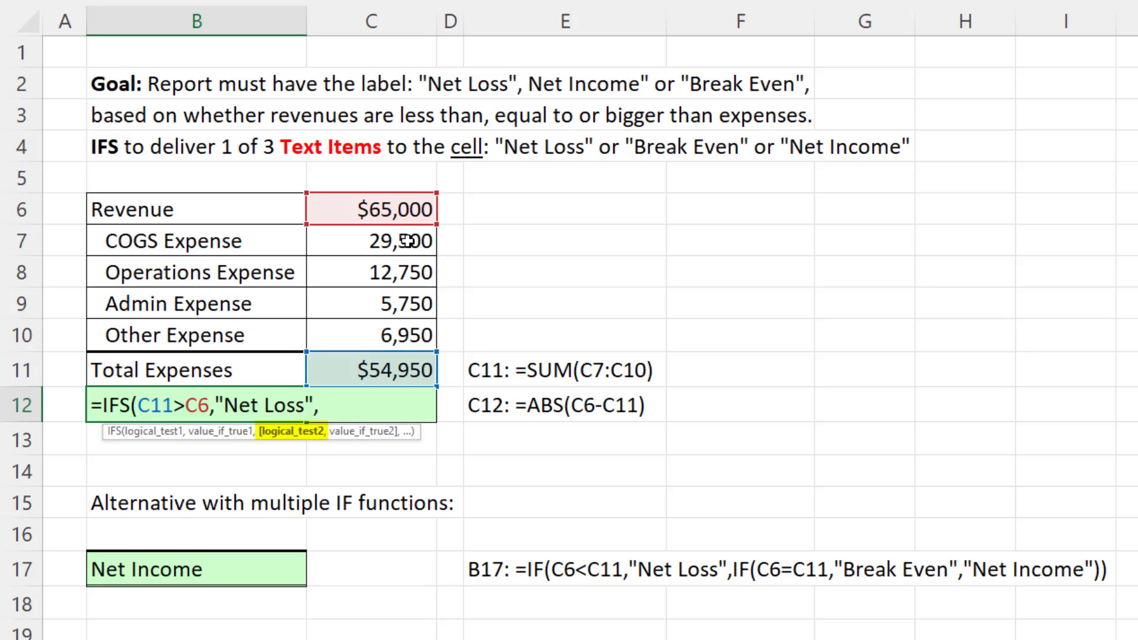
Add a second test to the IFS formula, C6=C11, returning "Break Even".
{"action": "left_click", "coordinate": [380, 205]}
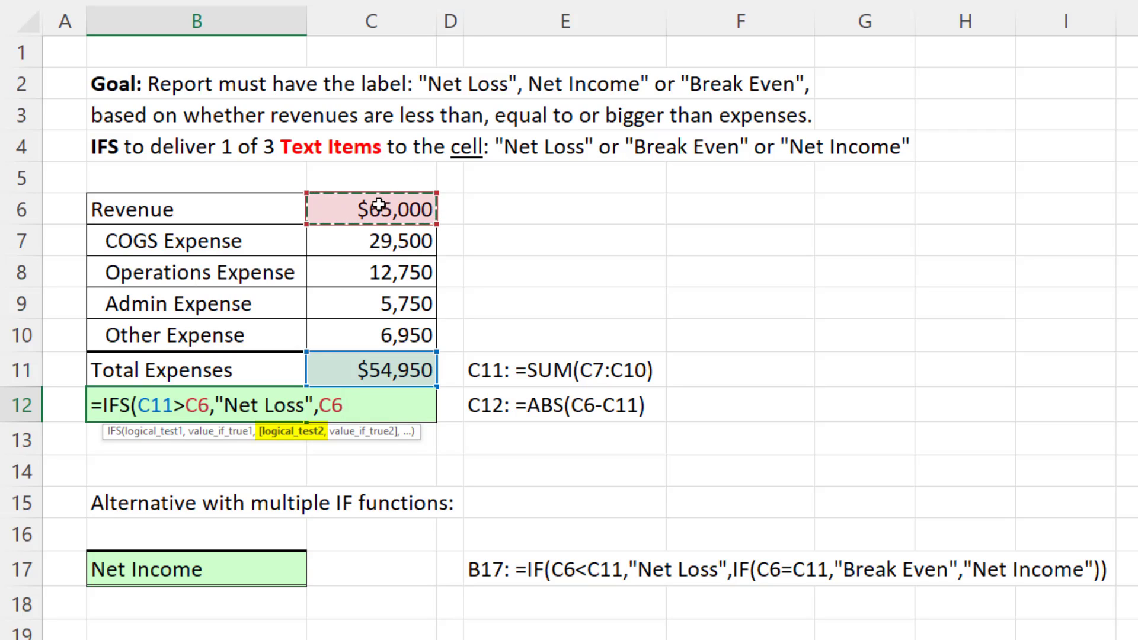
{"action": "type", "text": "="}
{"action": "left_click", "coordinate": [341, 373]}
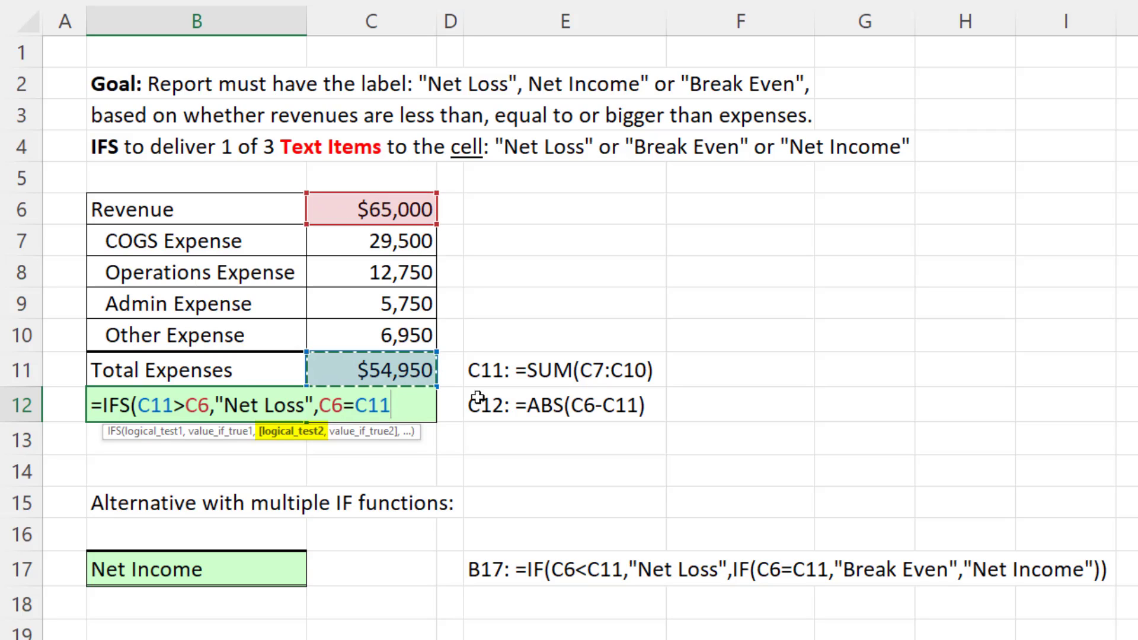
{"action": "type", "text": ","}
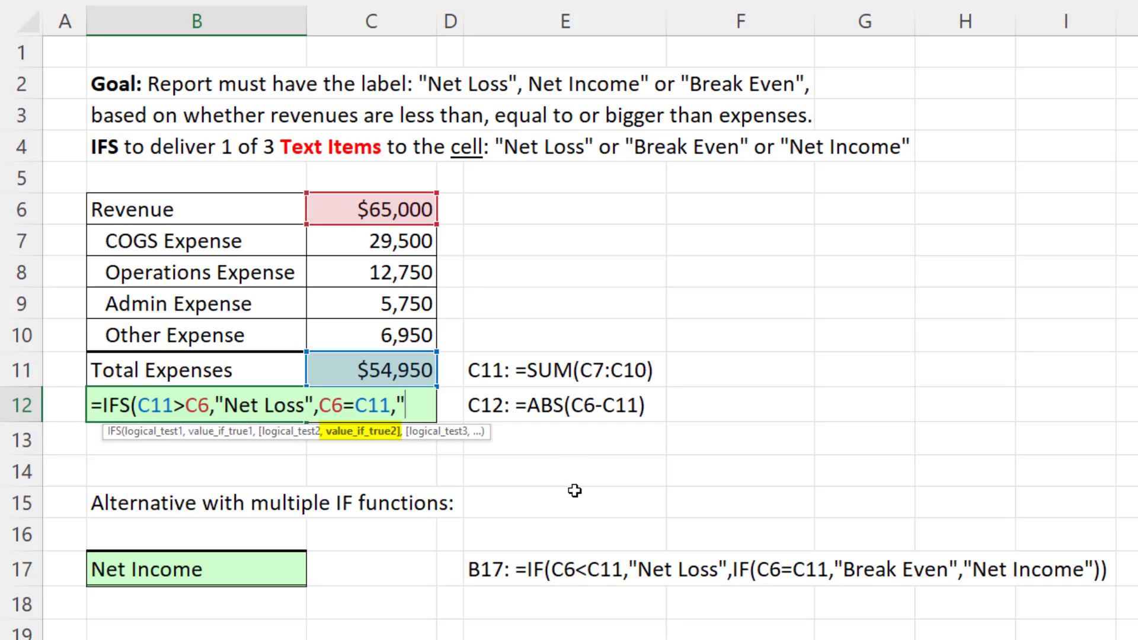
{"action": "type", "text": "\"Break E"}
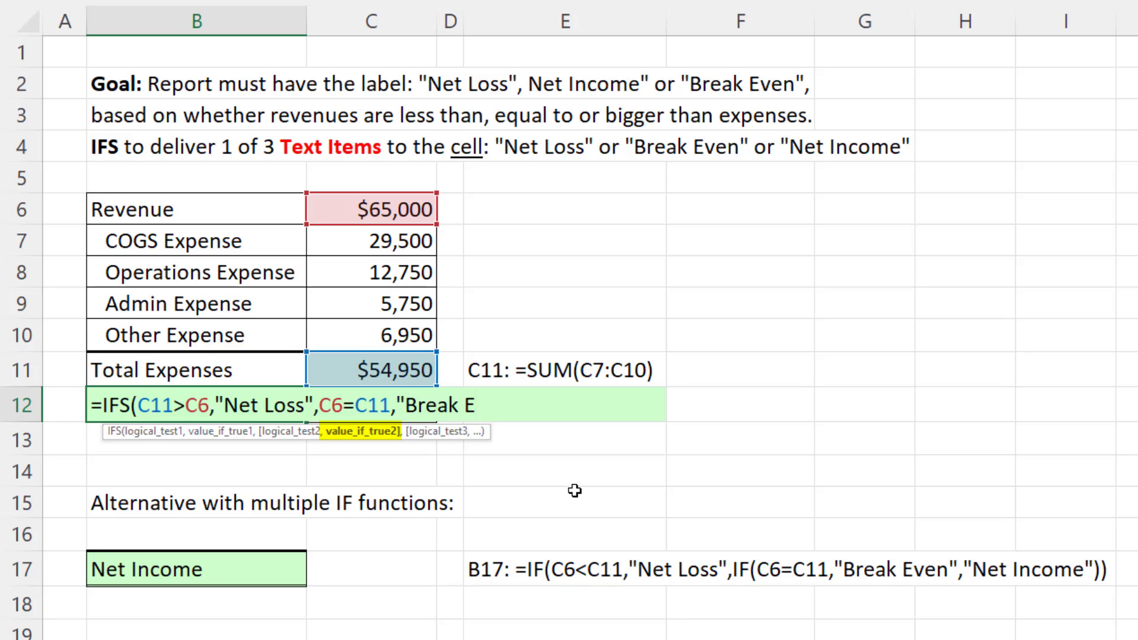
{"action": "type", "text": "ven\","}
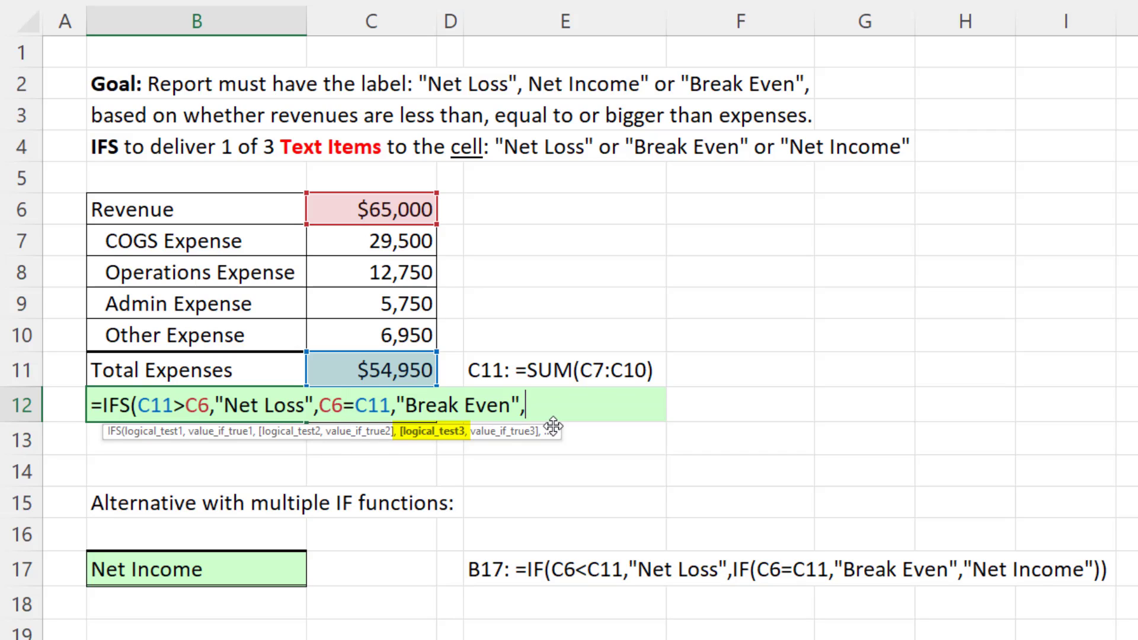
Complete the IFS formula in B12 with TRUE as the third test, returning "Net Income".
{"action": "type", "text": "TRUE"}
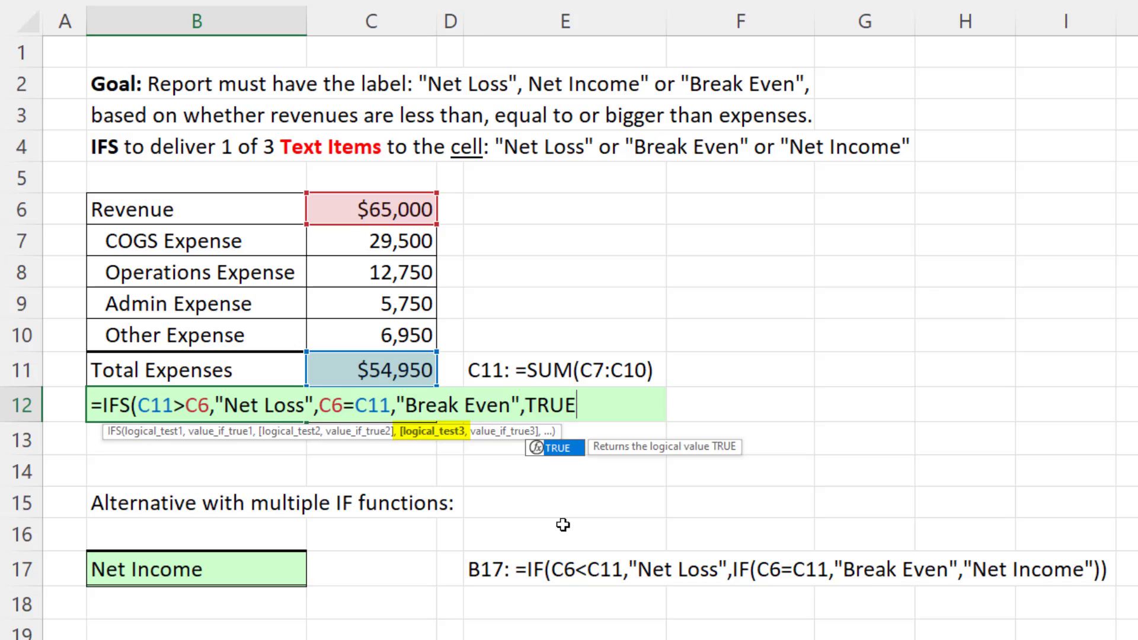
{"action": "type", "text": ",\"Net"}
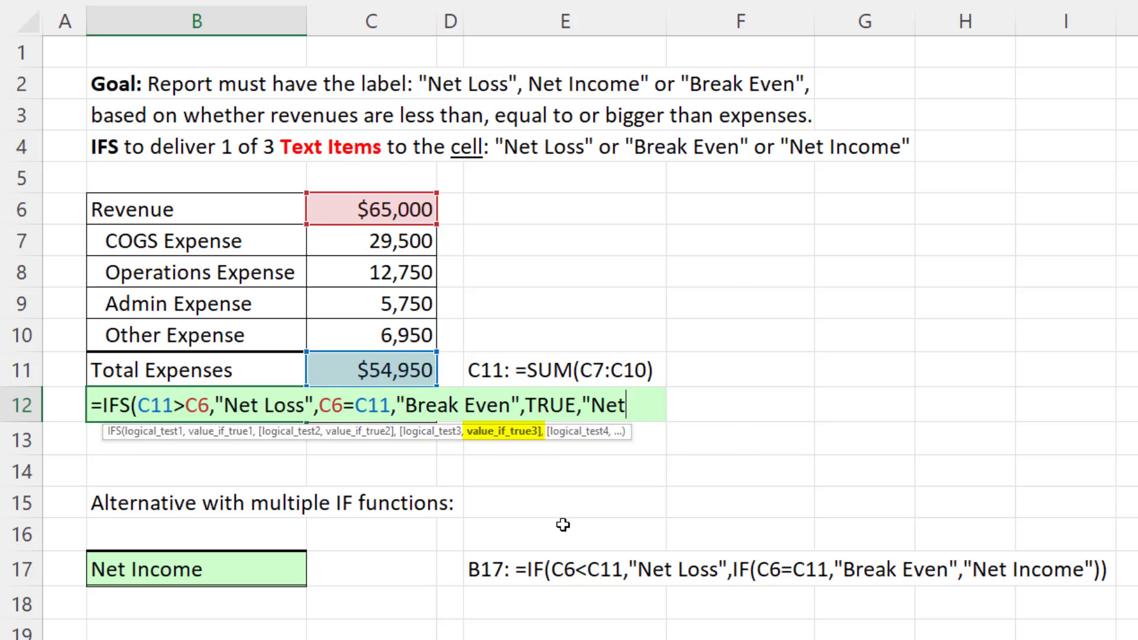
{"action": "type", "text": " Income"}
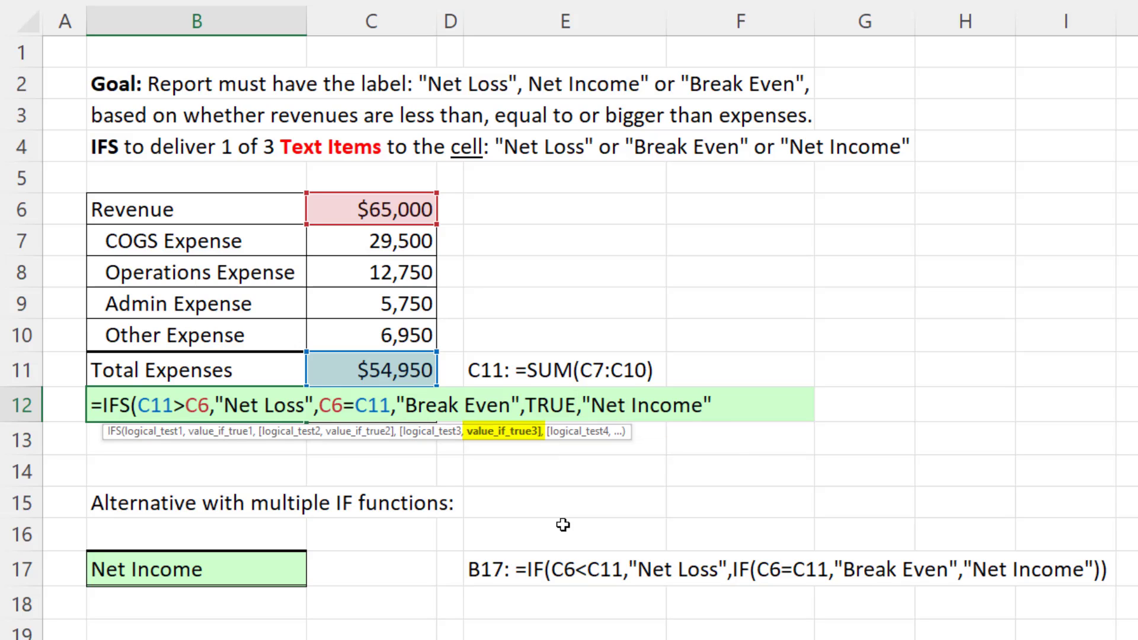
{"action": "type", "text": "\")"}
{"action": "key", "text": "Return"}
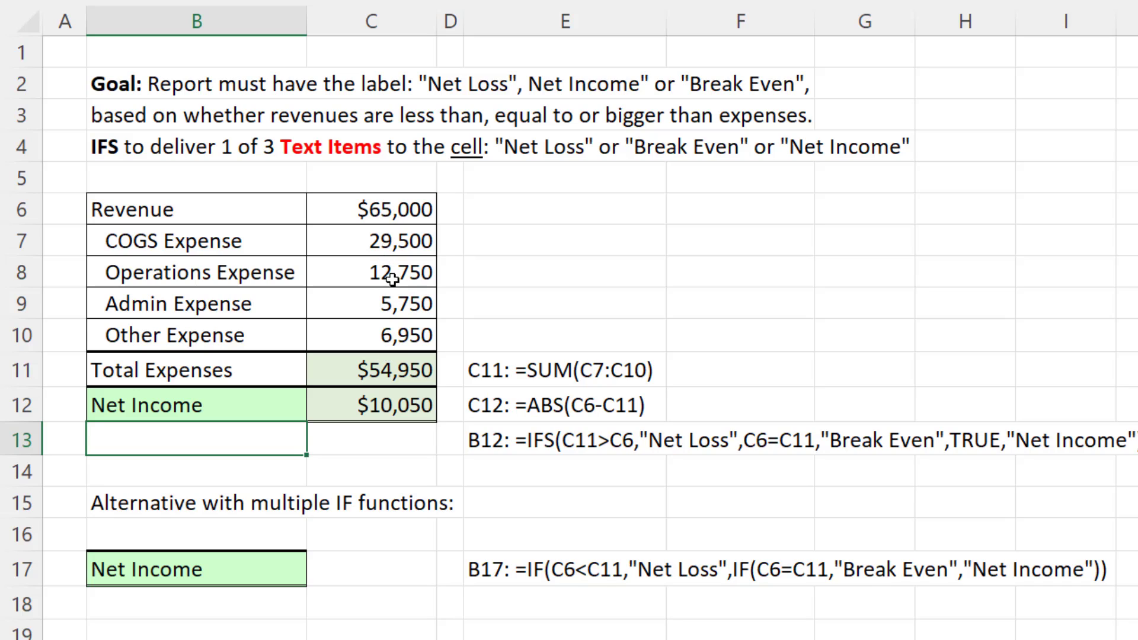
Test the label formulas by setting Revenue in C6 to 54950 and to 4, and undo both changes.
{"action": "left_click", "coordinate": [393, 211]}
{"action": "type", "text": "54950"}
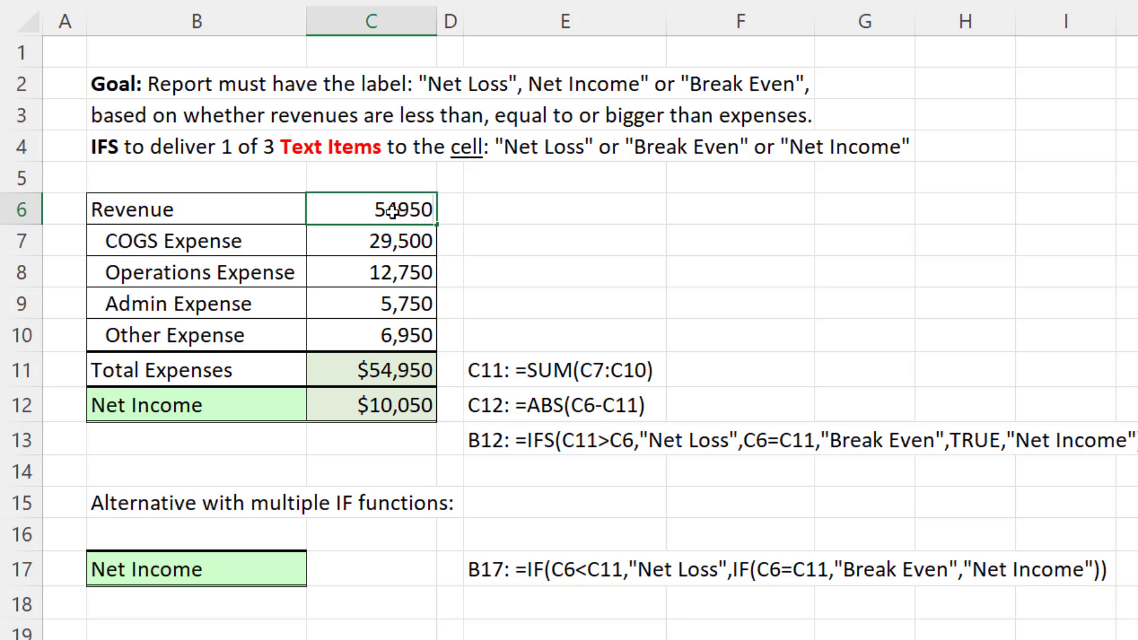
{"action": "key", "text": "ctrl+Return"}
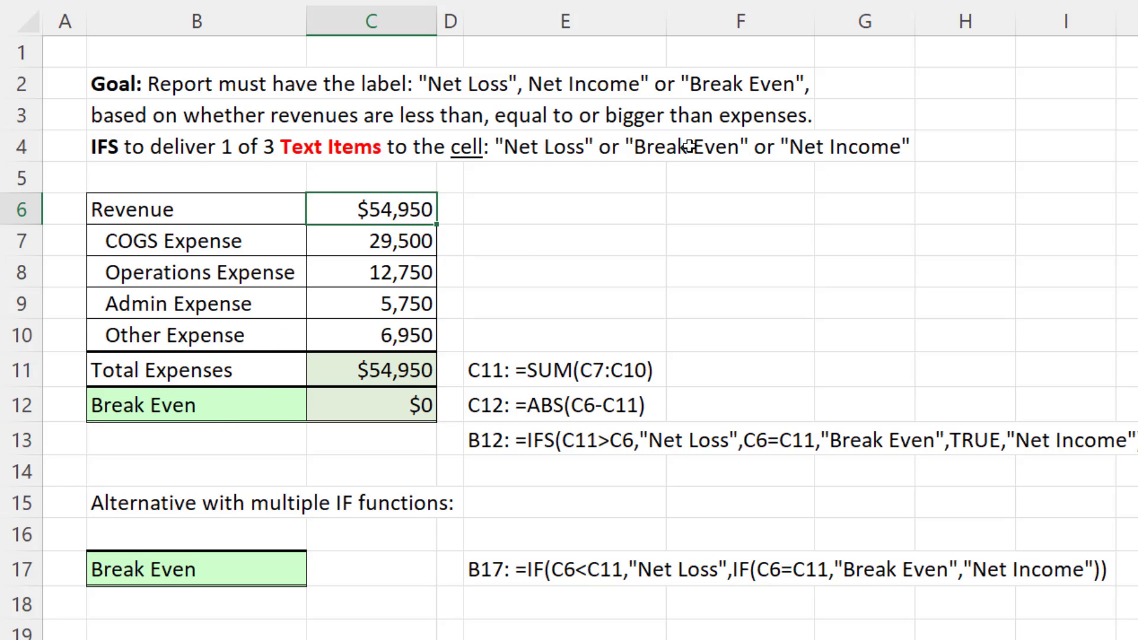
{"action": "type", "text": "4"}
{"action": "key", "text": "ctrl+Return"}
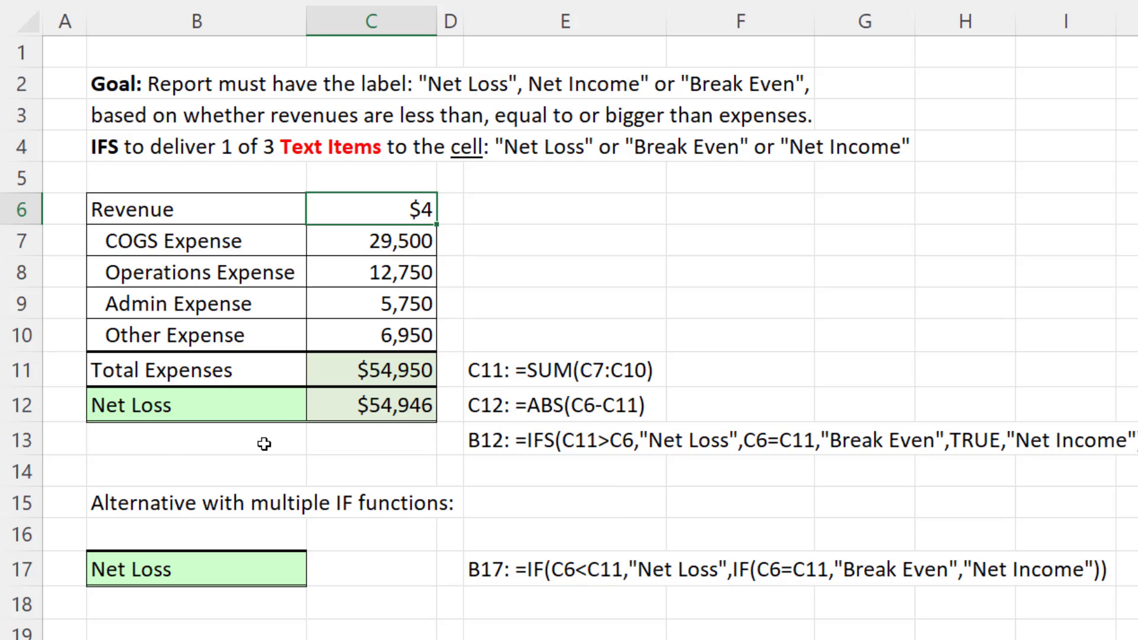
{"action": "key", "text": "ctrl+z"}
{"action": "key", "text": "ctrl+z"}
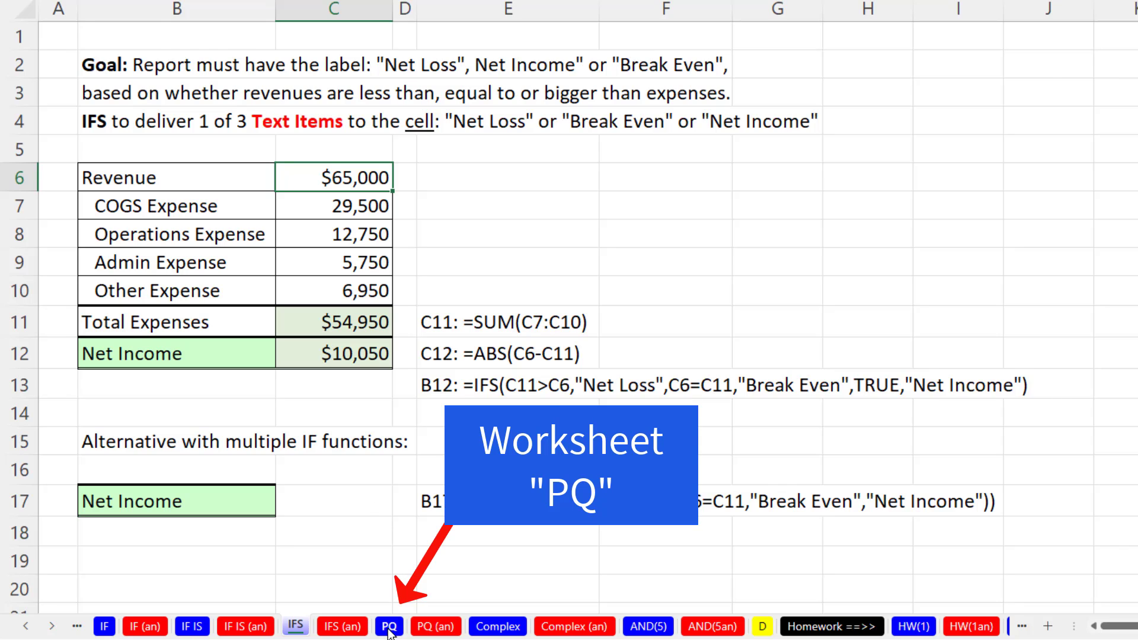
{"action": "left_click", "coordinate": [389, 627]}
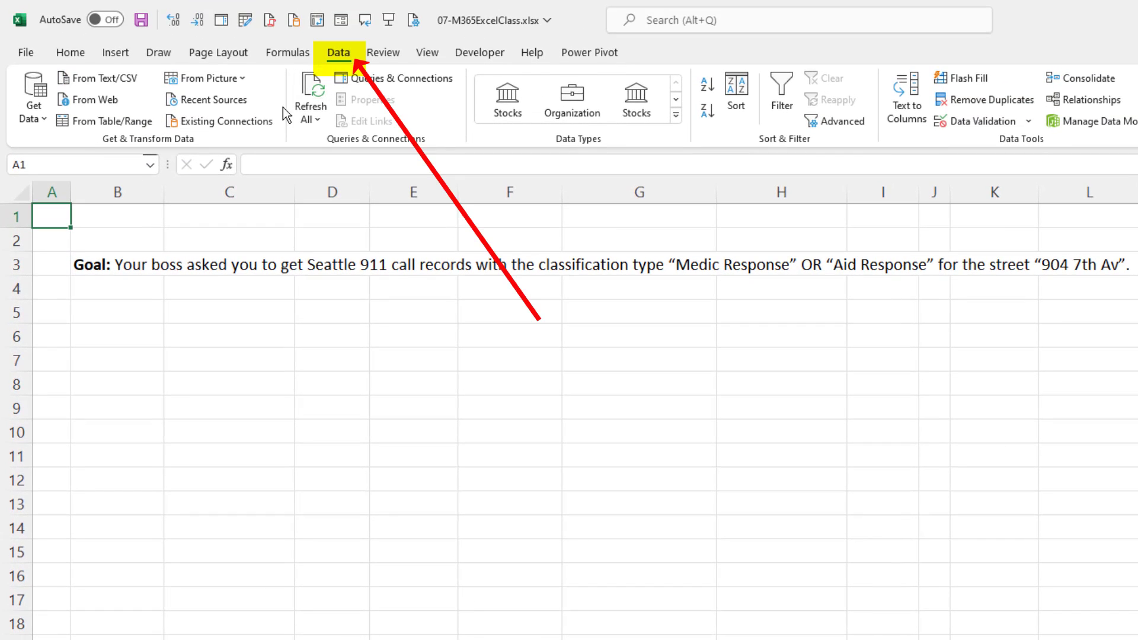
{"action": "left_click", "coordinate": [110, 84]}
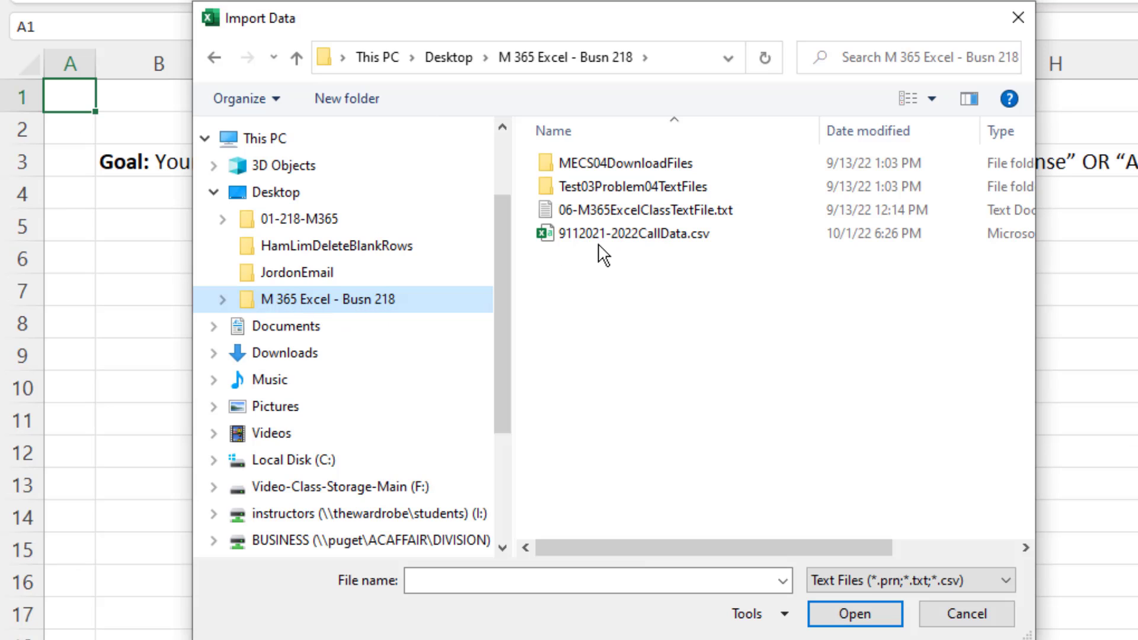
{"action": "left_click", "coordinate": [661, 233]}
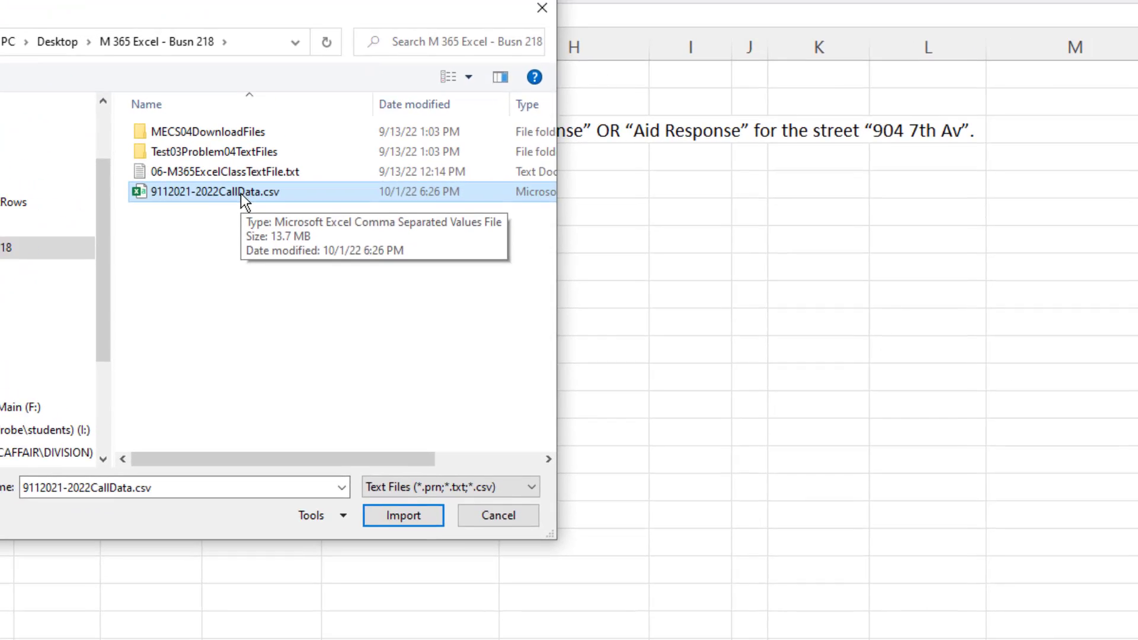
{"action": "double_click", "coordinate": [240, 193]}
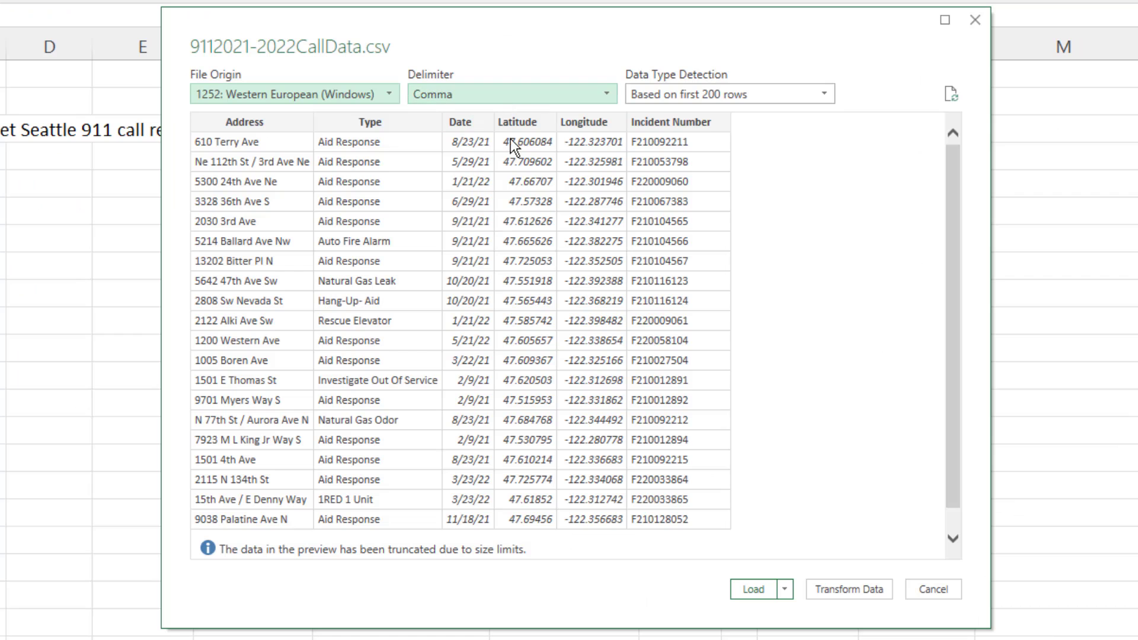
{"action": "left_click", "coordinate": [848, 590]}
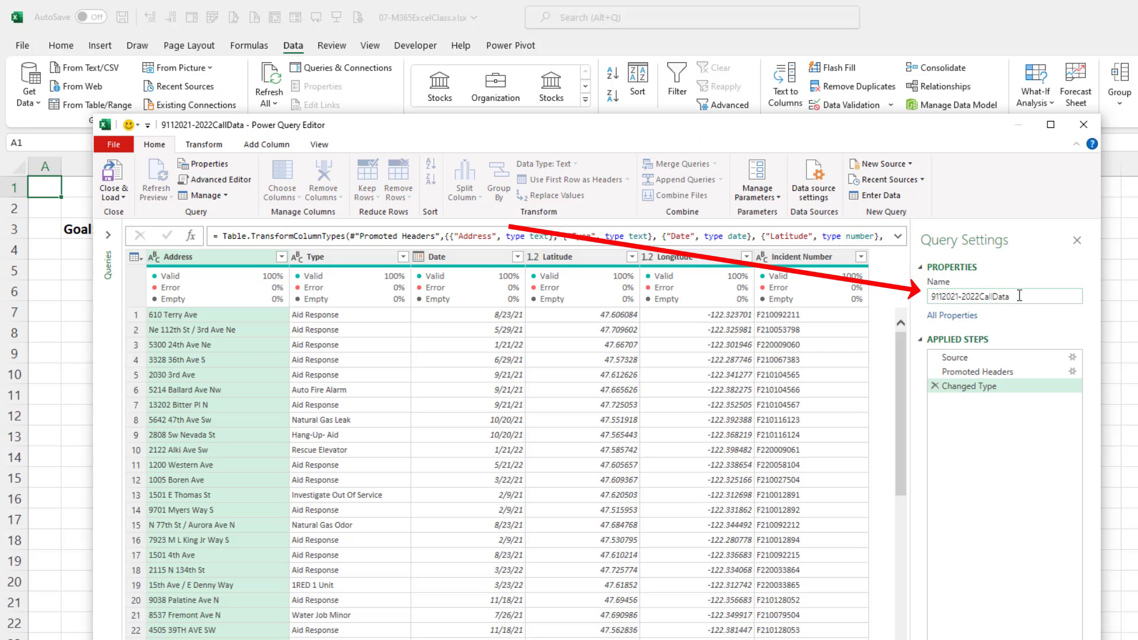
Rename the imported call data query as 9047aveQuery.
{"action": "left_click_drag", "start_coordinate": [1018, 295], "coordinate": [923, 303]}
{"action": "type", "text": "9047aveQuery"}
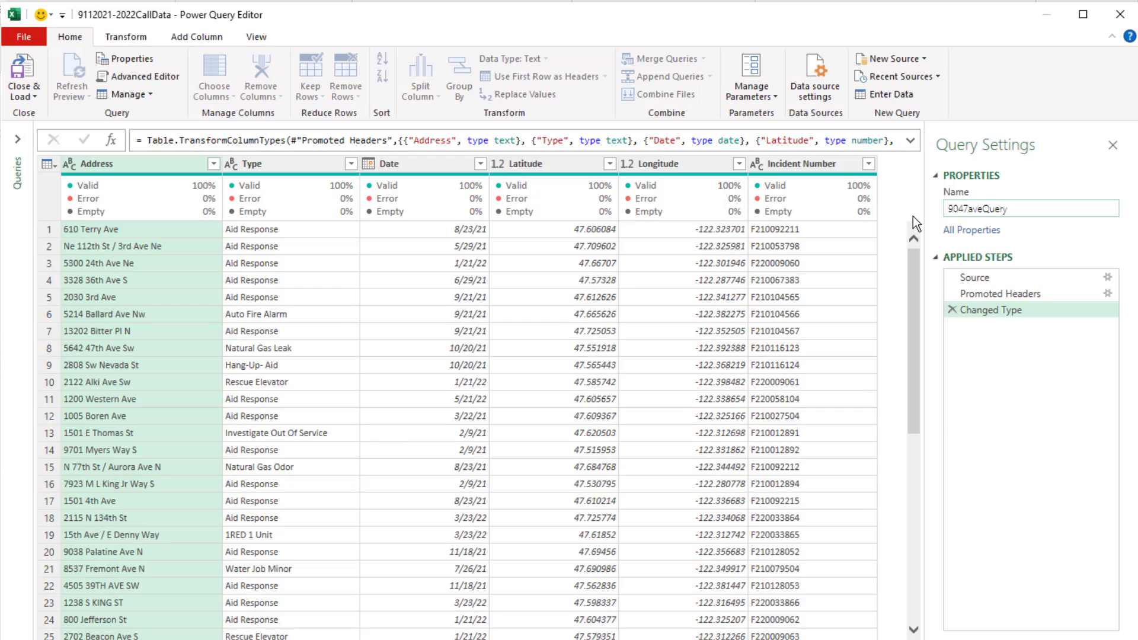
{"action": "key", "text": "Return"}
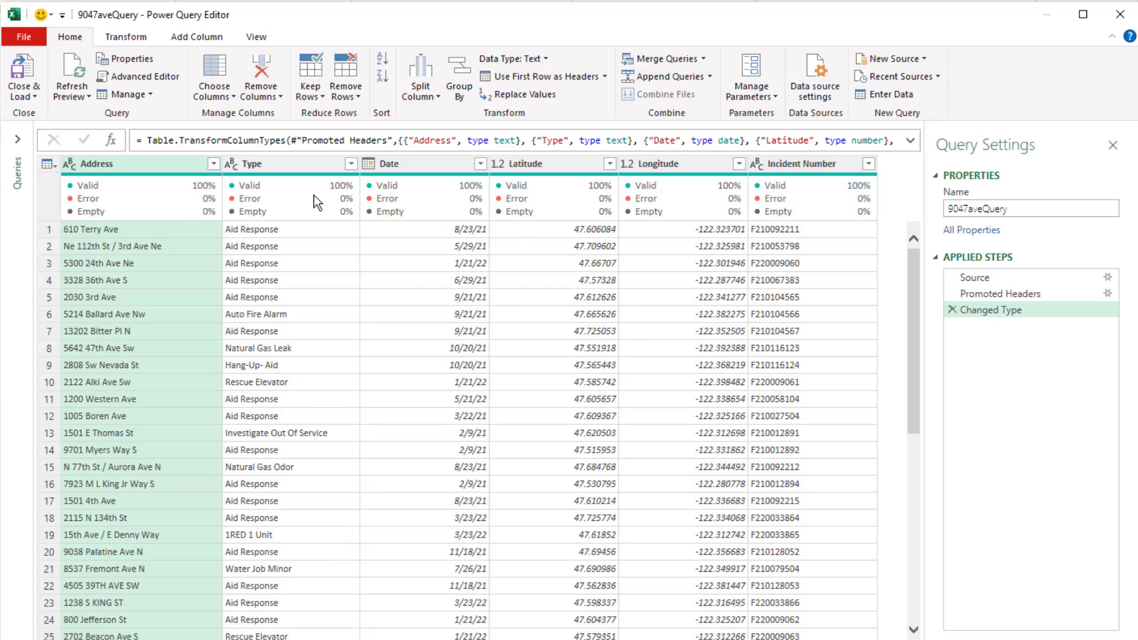
Filter the Type column to keep only Aid Response or Medic Response, loading the full value list and searching it for "Response".
{"action": "left_click", "coordinate": [351, 164]}
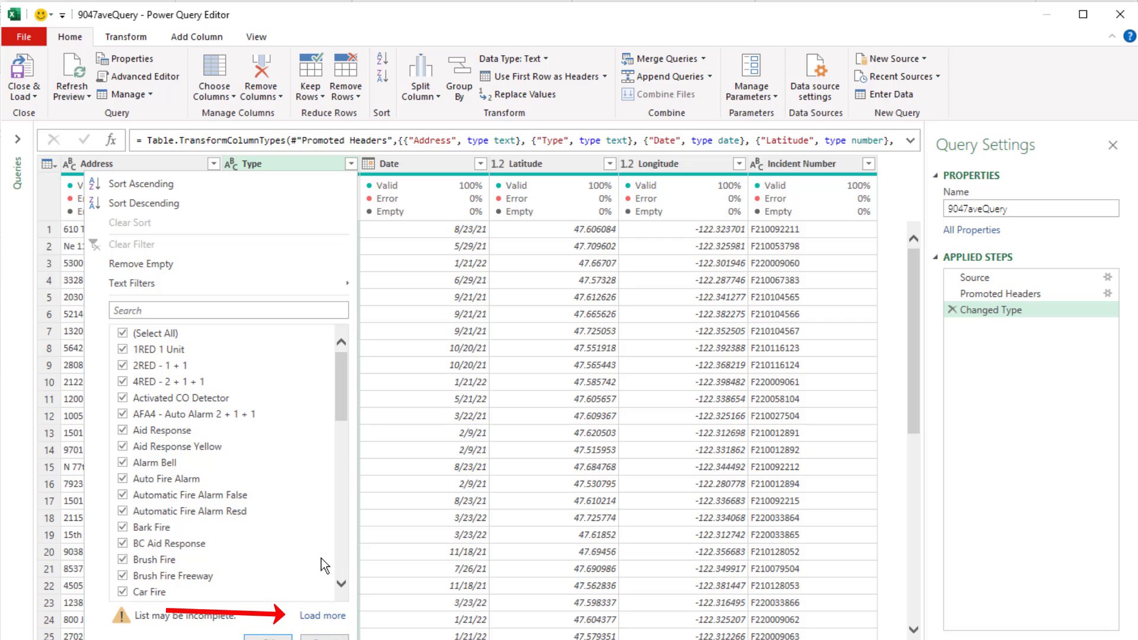
{"action": "left_click", "coordinate": [322, 616]}
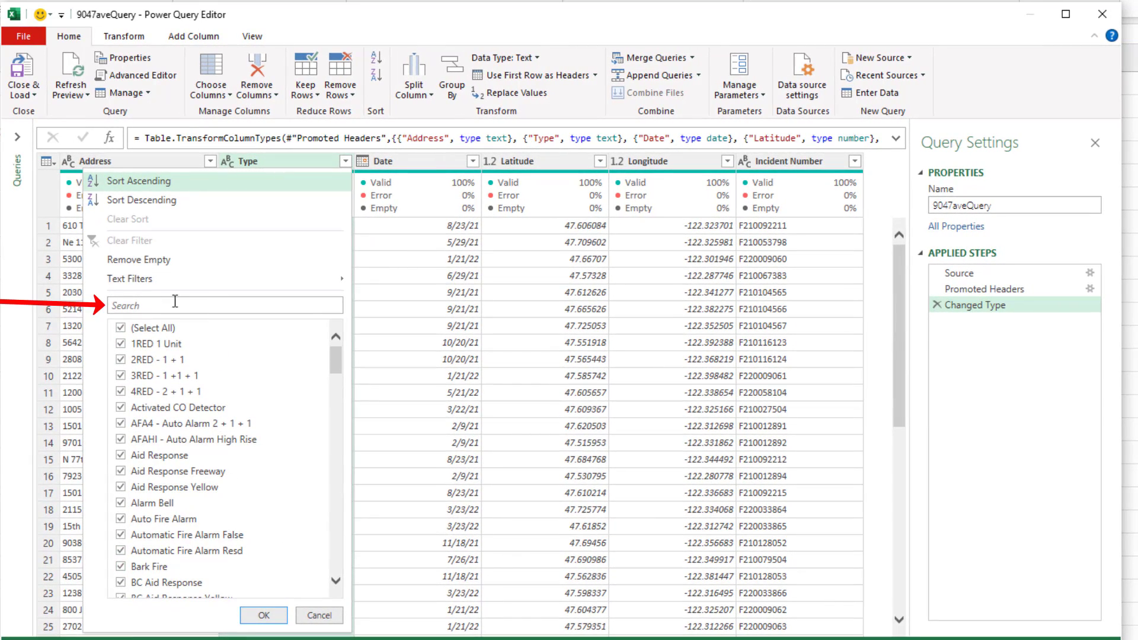
{"action": "left_click", "coordinate": [175, 303]}
{"action": "type", "text": "Response"}
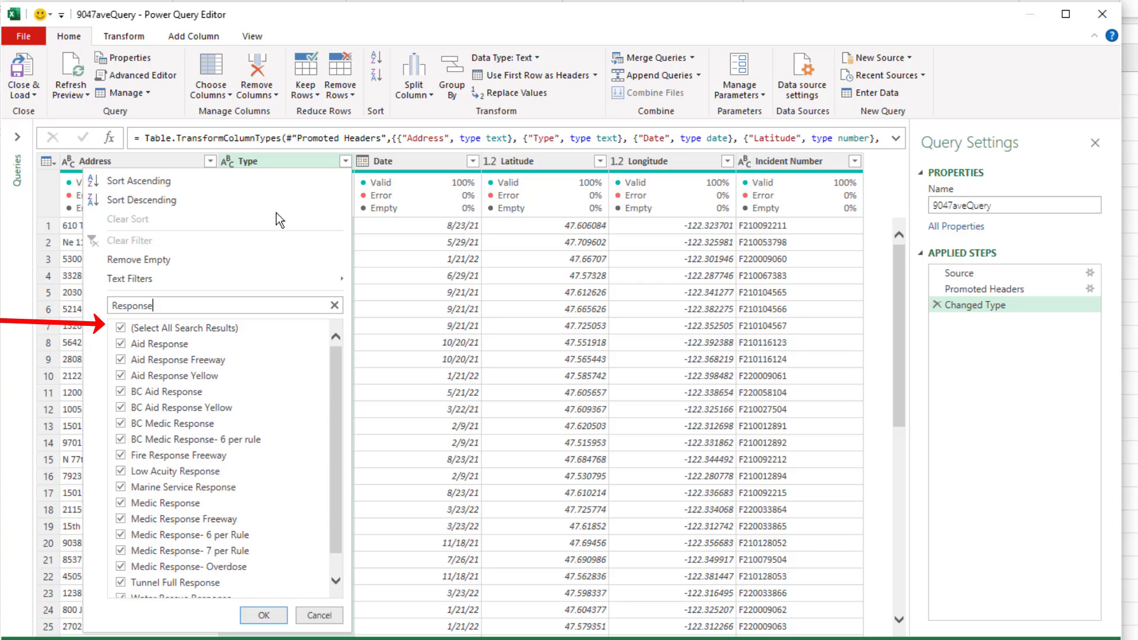
{"action": "left_click", "coordinate": [121, 328]}
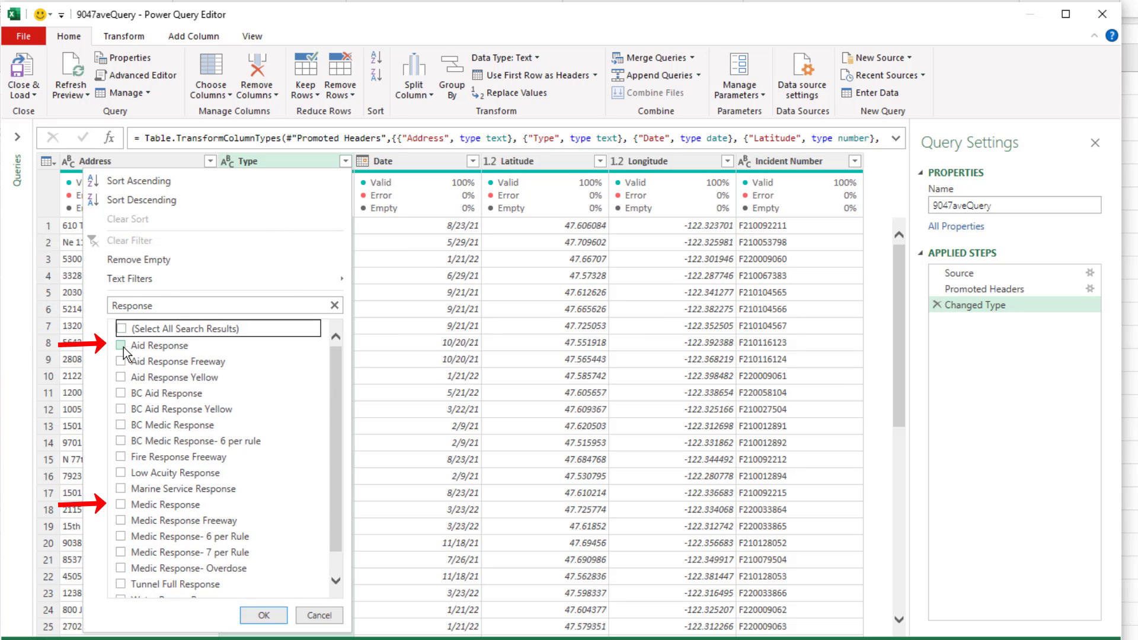
{"action": "left_click", "coordinate": [122, 345]}
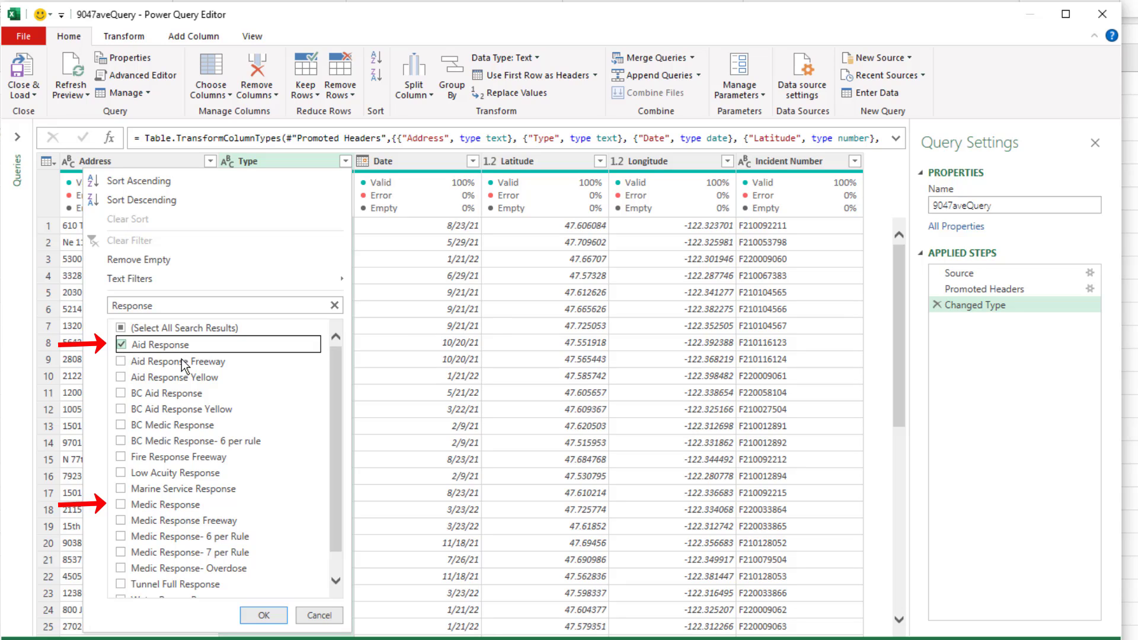
{"action": "left_click", "coordinate": [121, 504]}
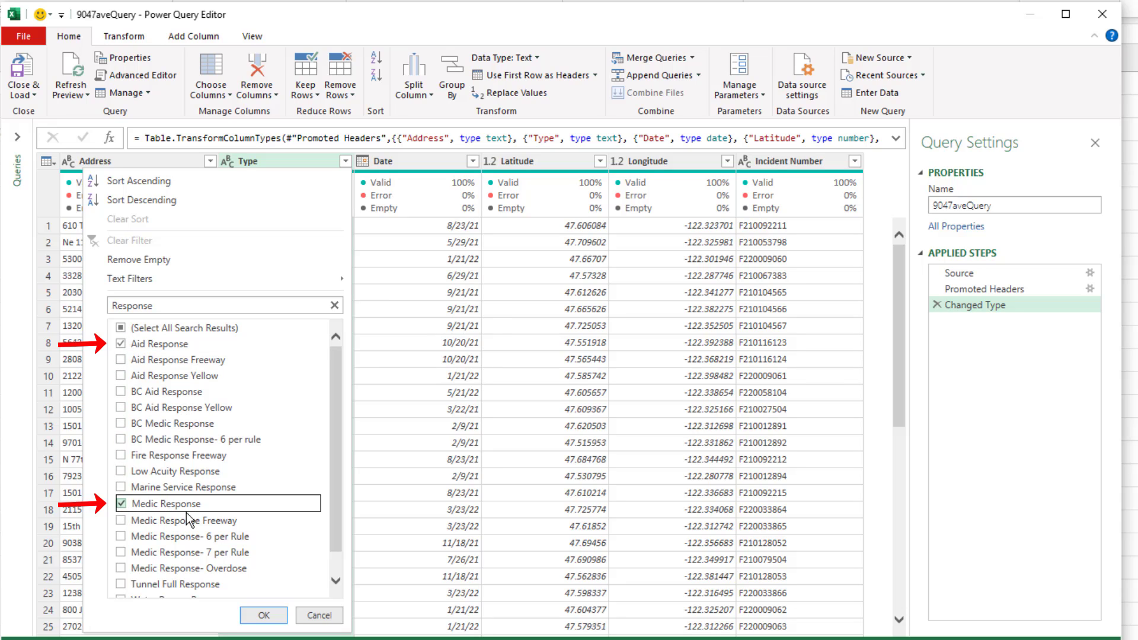
{"action": "left_click", "coordinate": [264, 615]}
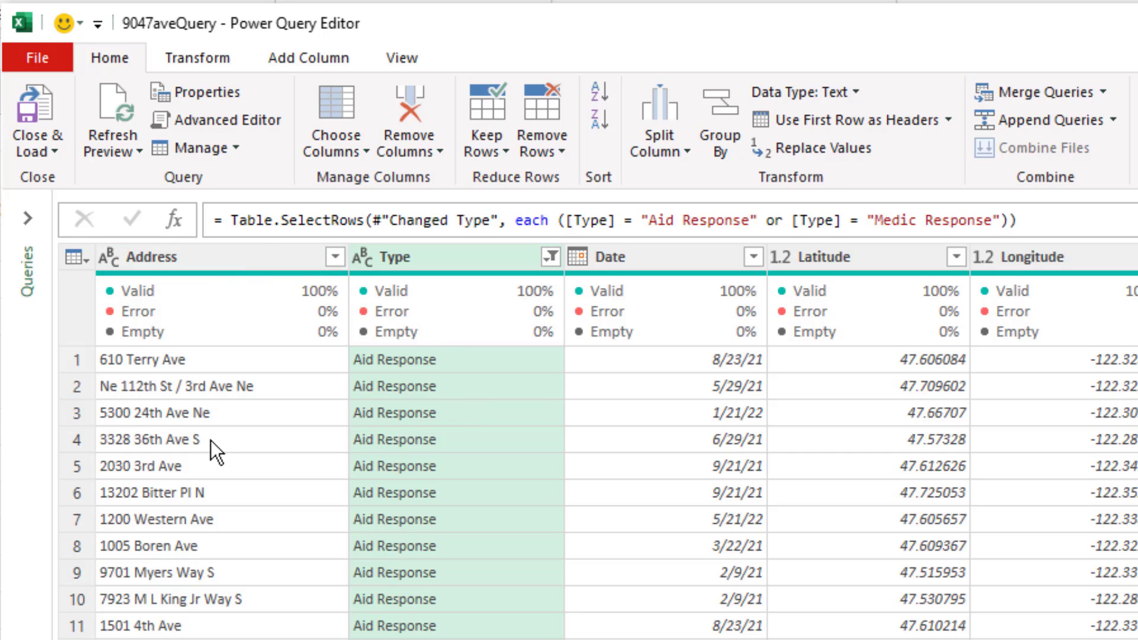
{"action": "left_click", "coordinate": [335, 257]}
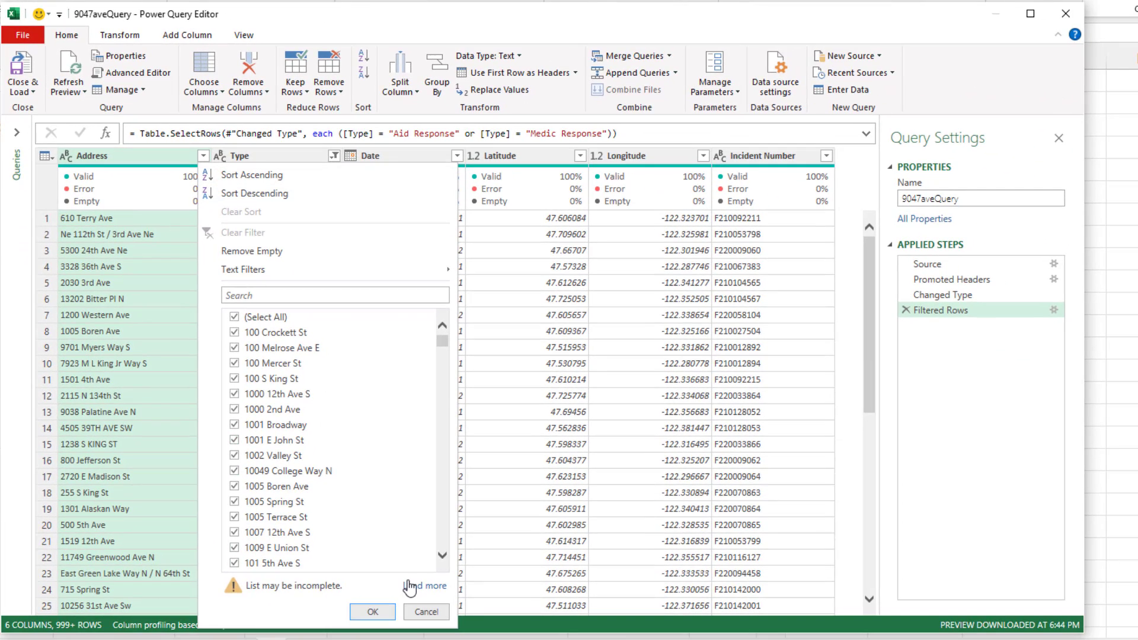
{"action": "left_click", "coordinate": [415, 586]}
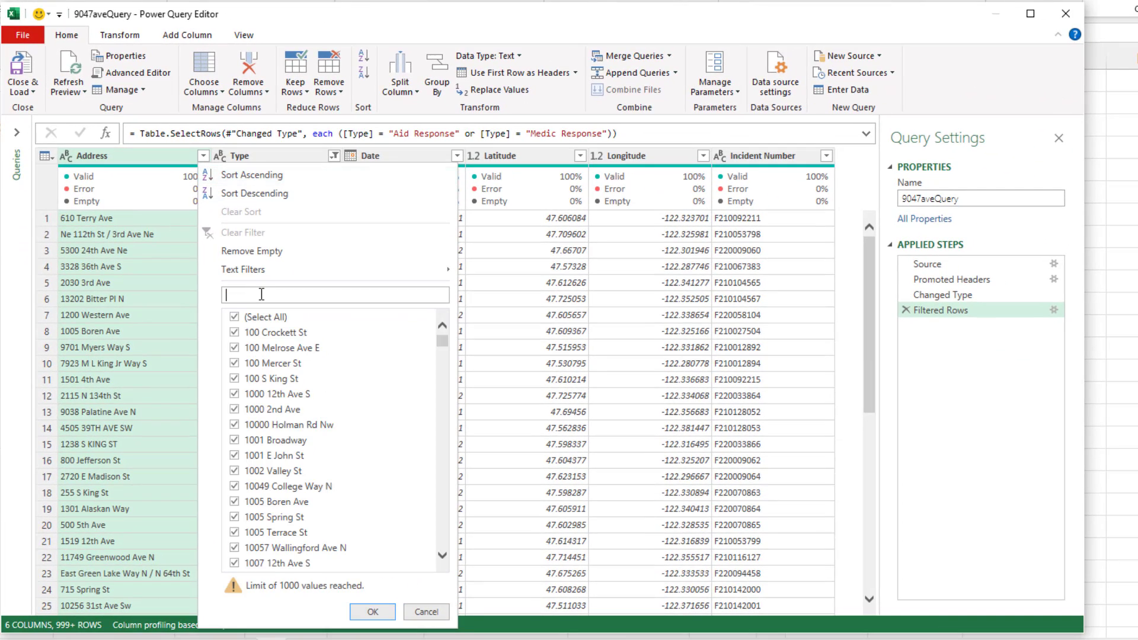
{"action": "type", "text": "904"}
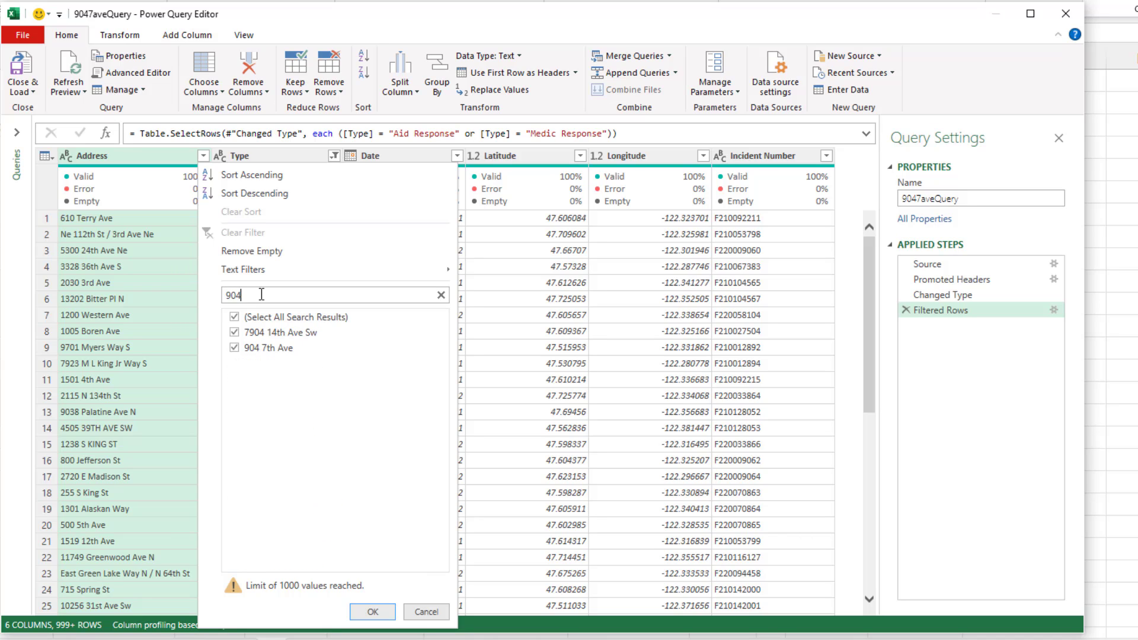
{"action": "left_click", "coordinate": [234, 317]}
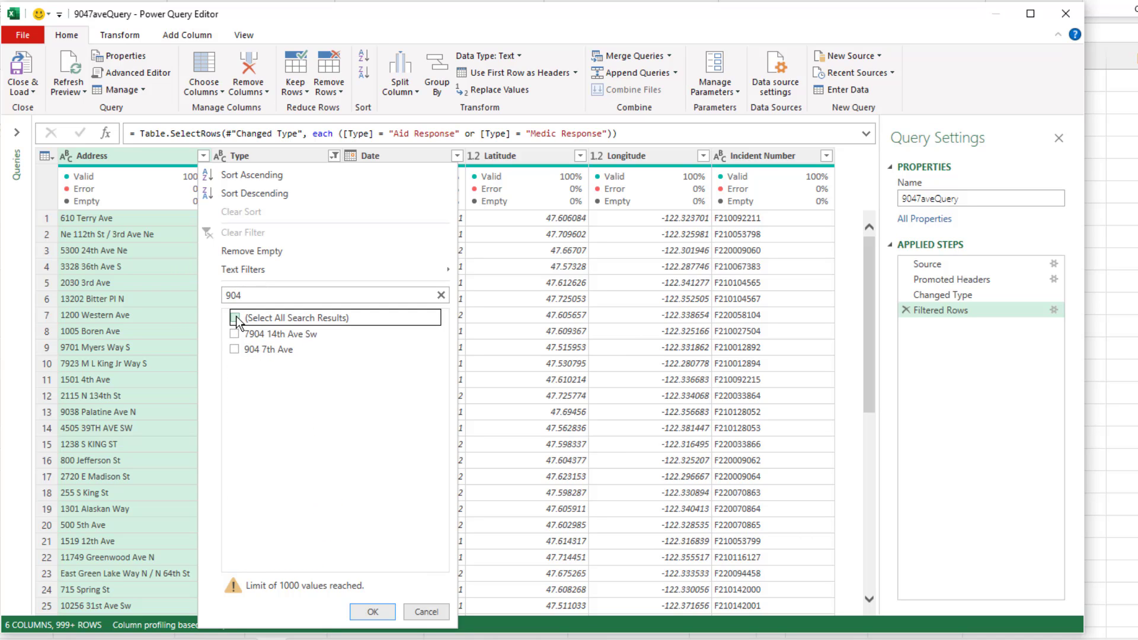
{"action": "left_click", "coordinate": [235, 349]}
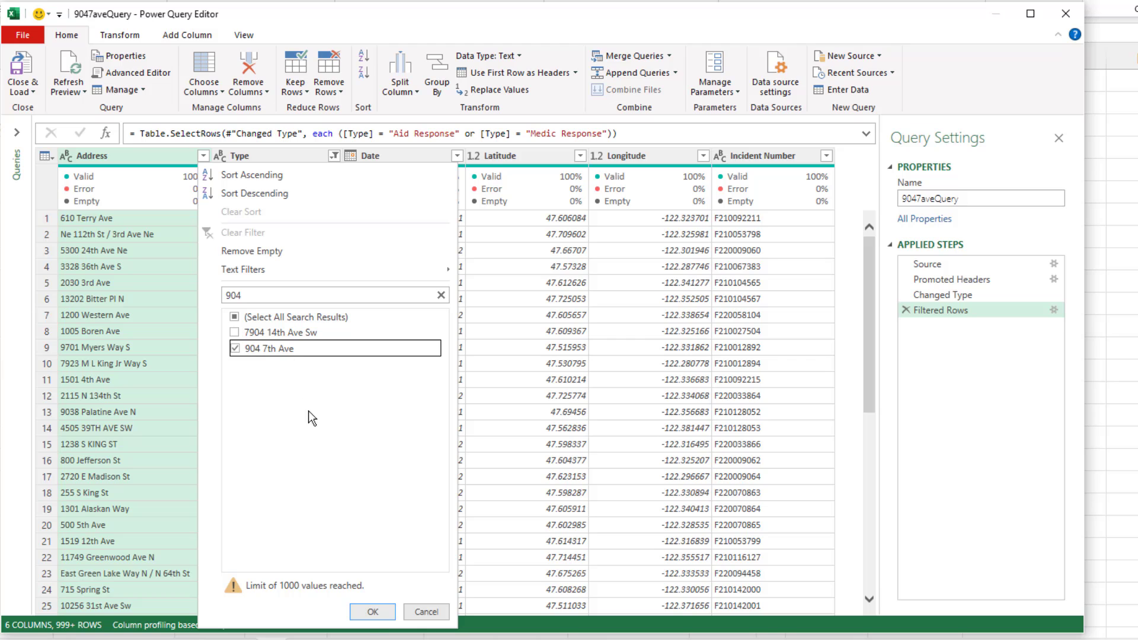
{"action": "left_click", "coordinate": [372, 612]}
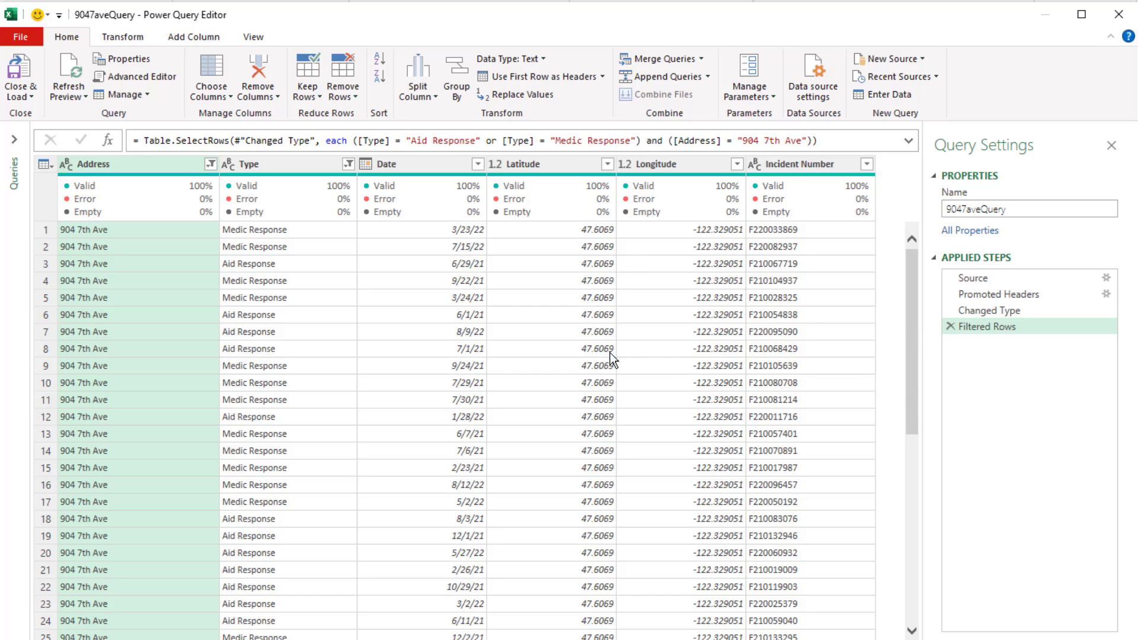
Close the query editor and load the filtered records as a table on the existing PQ worksheet, starting at cell B5.
{"action": "left_click", "coordinate": [30, 98]}
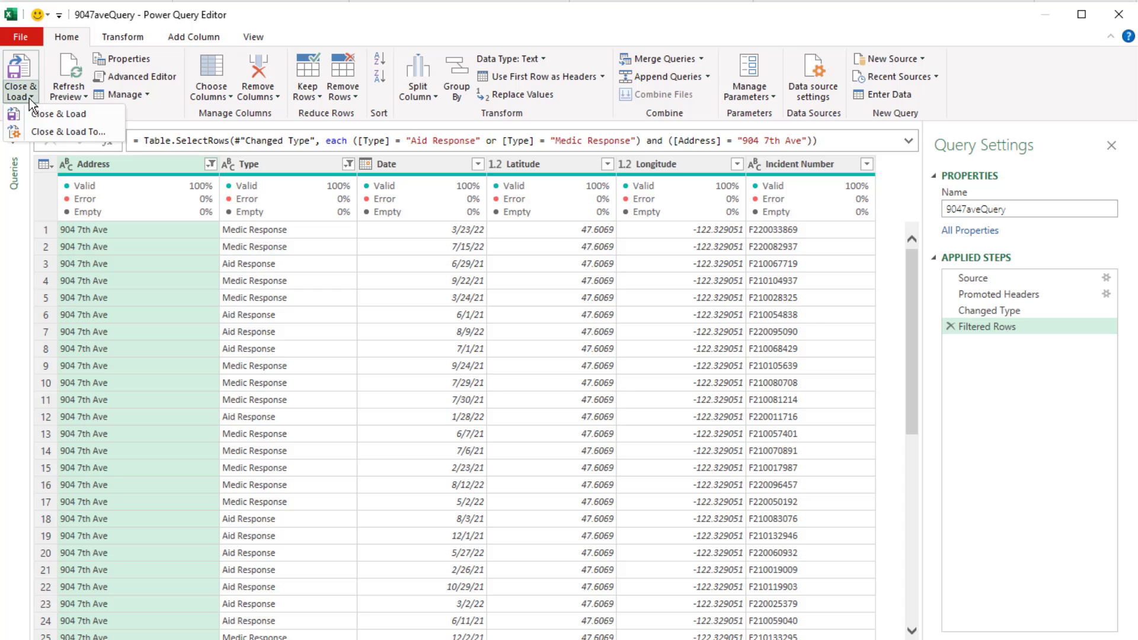
{"action": "left_click", "coordinate": [56, 132]}
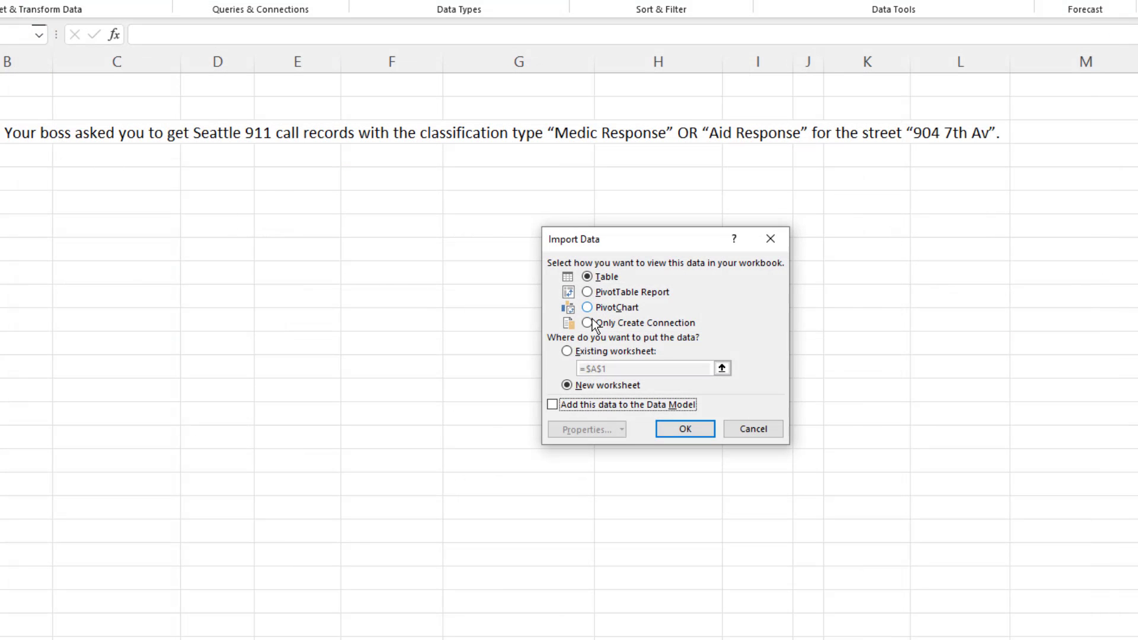
{"action": "left_click", "coordinate": [567, 350]}
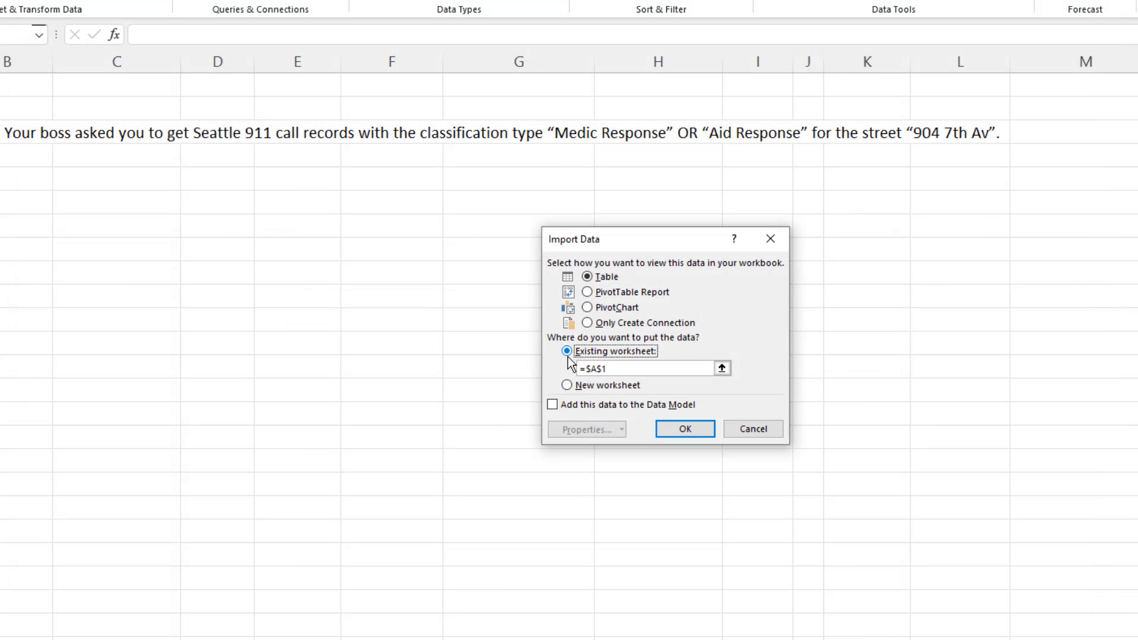
{"action": "left_click", "coordinate": [23, 187]}
{"action": "left_click", "coordinate": [699, 429]}
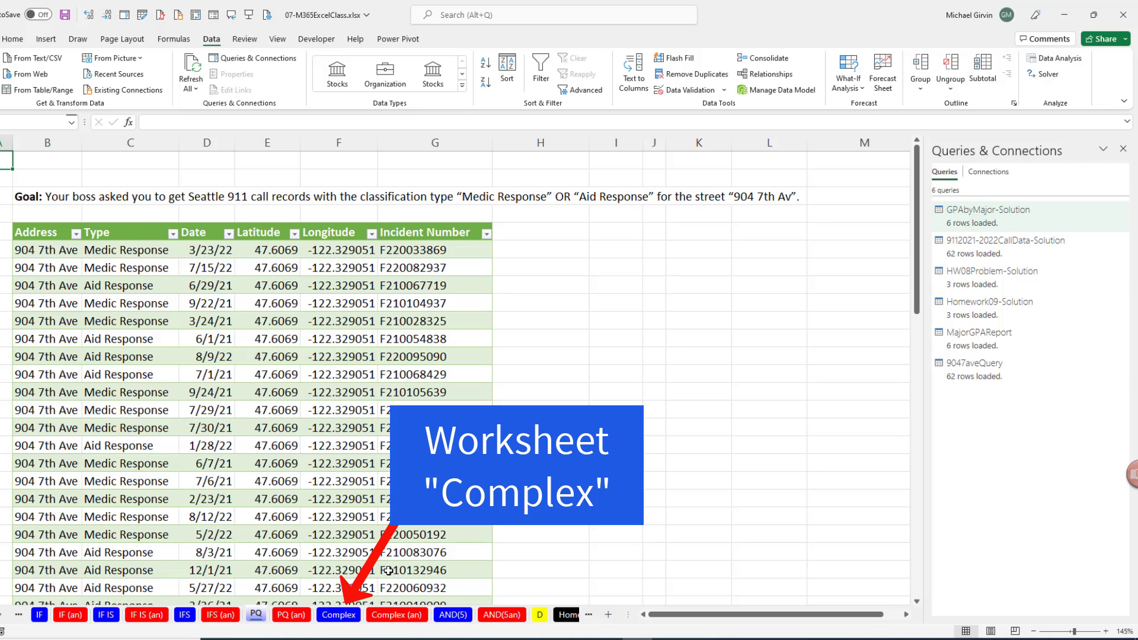
Switch to the Complex worksheet with the customer credit rules.
{"action": "left_click", "coordinate": [338, 617]}
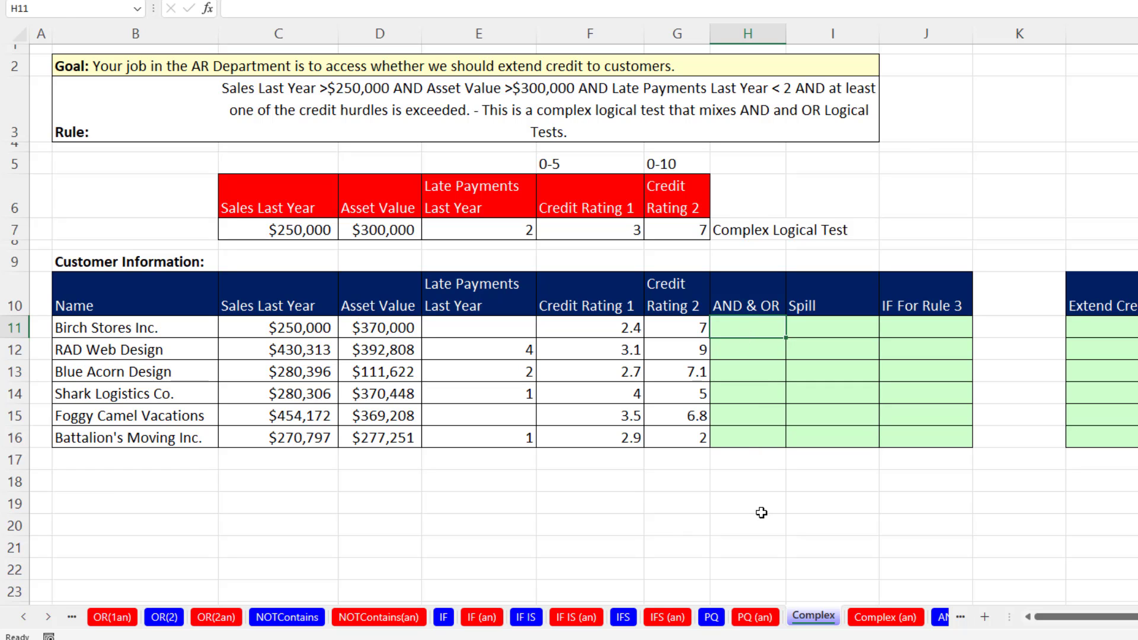
Start an AND formula in H11 whose first test is sales above the hurdle, C11>$C$7, with the hurdle reference locked.
{"action": "type", "text": "=and"}
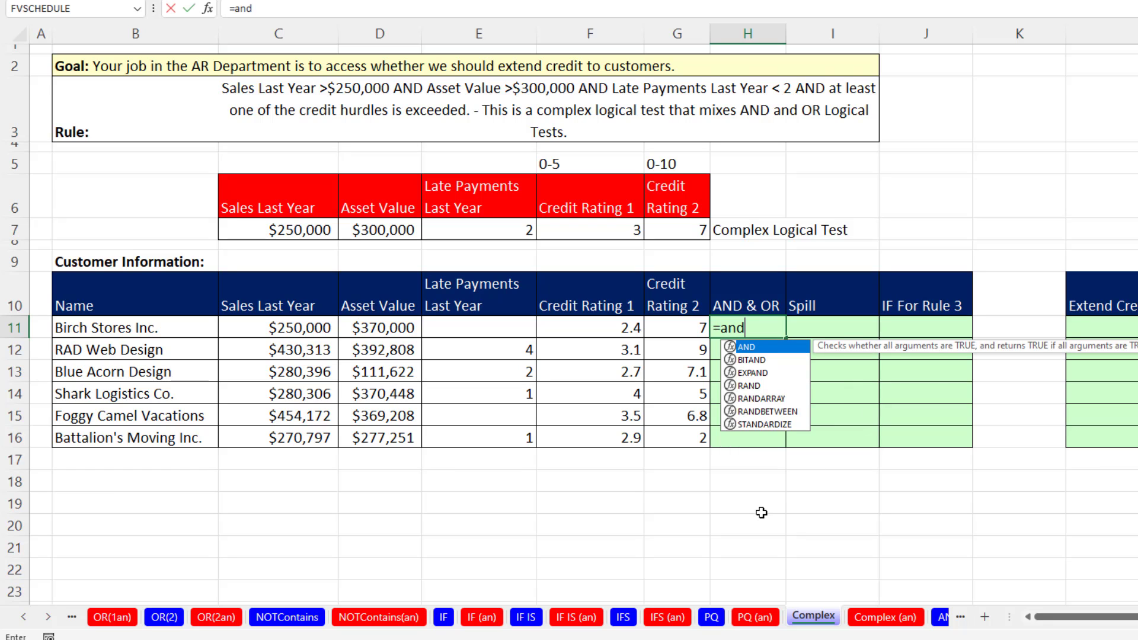
{"action": "key", "text": "Tab"}
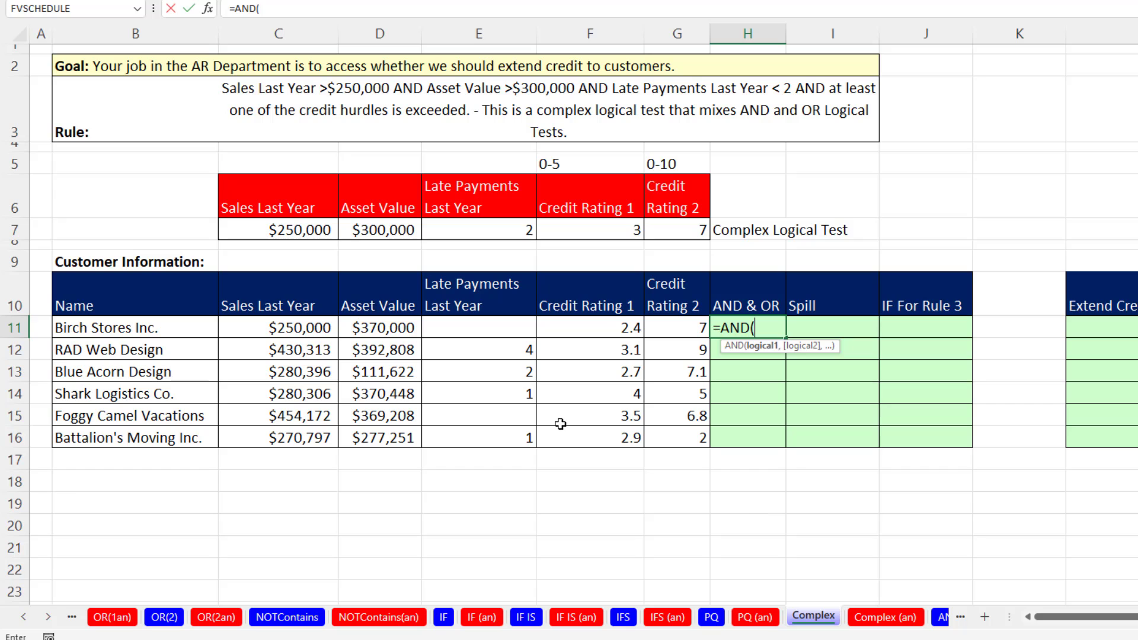
{"action": "left_click", "coordinate": [285, 329]}
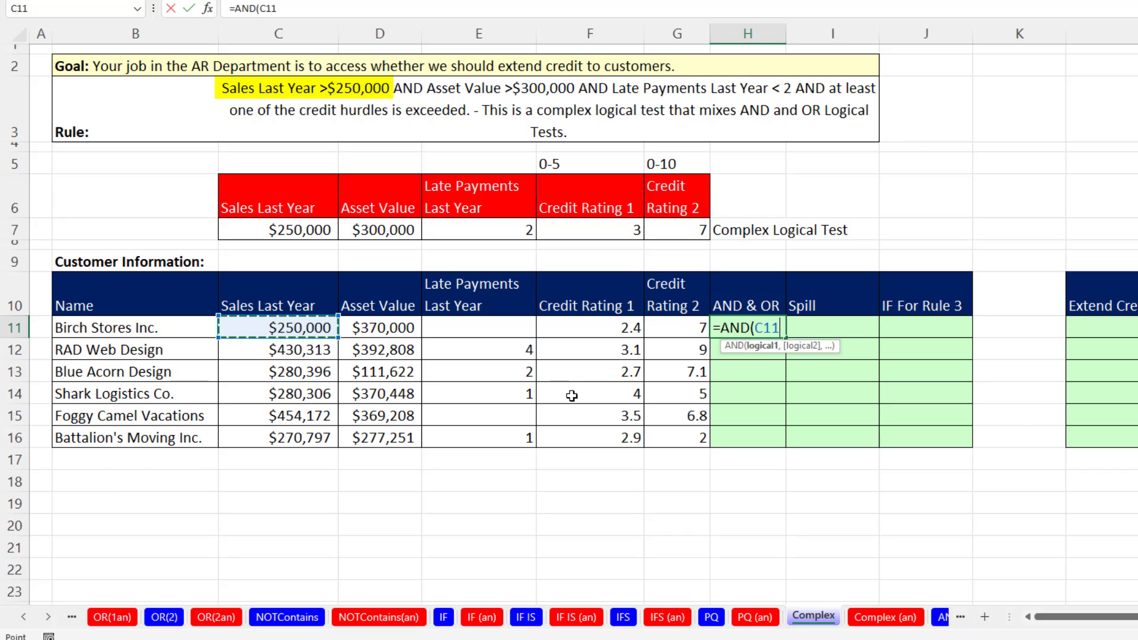
{"action": "type", "text": ">"}
{"action": "left_click", "coordinate": [264, 231]}
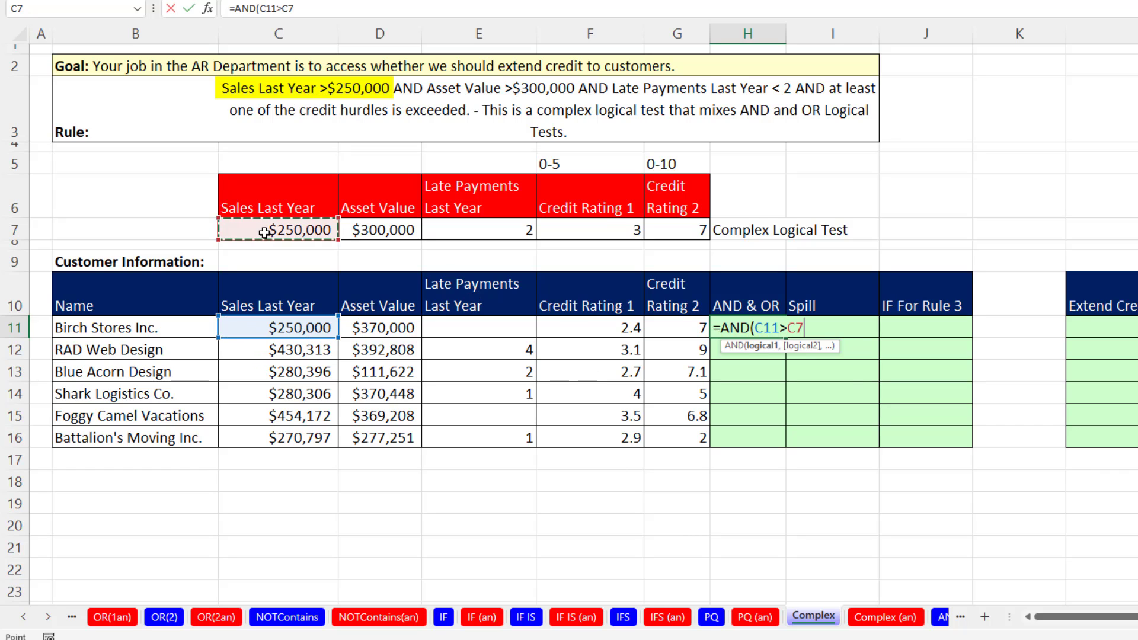
{"action": "key", "text": "F4"}
{"action": "type", "text": ","}
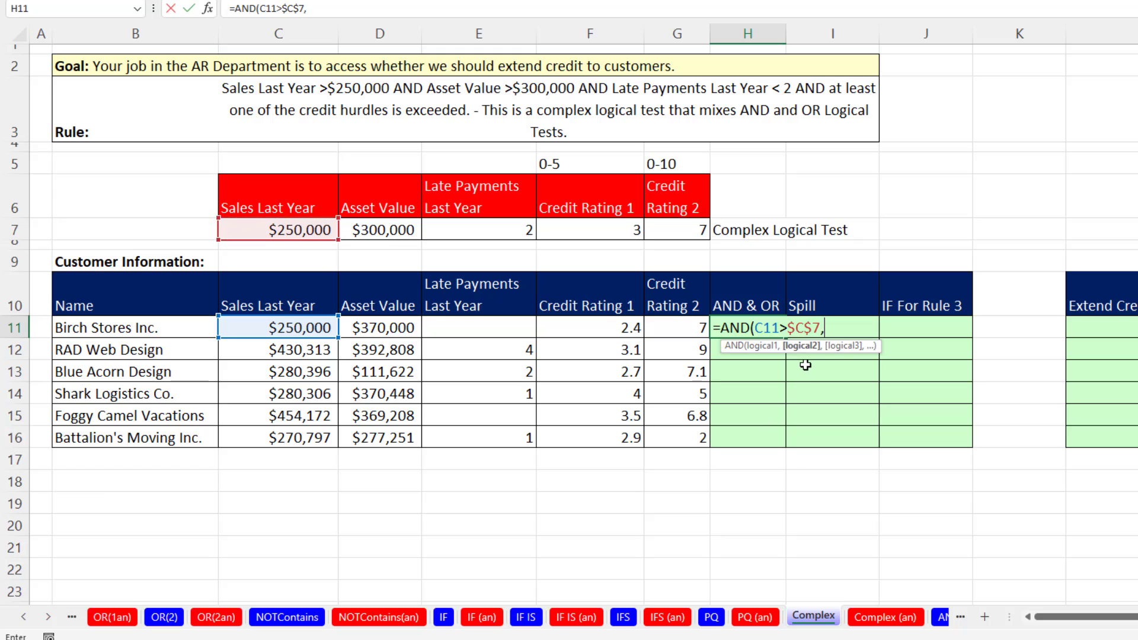
Add the asset value test D11>$D$7 as the second AND condition, locking the hurdle reference.
{"action": "left_click", "coordinate": [398, 336]}
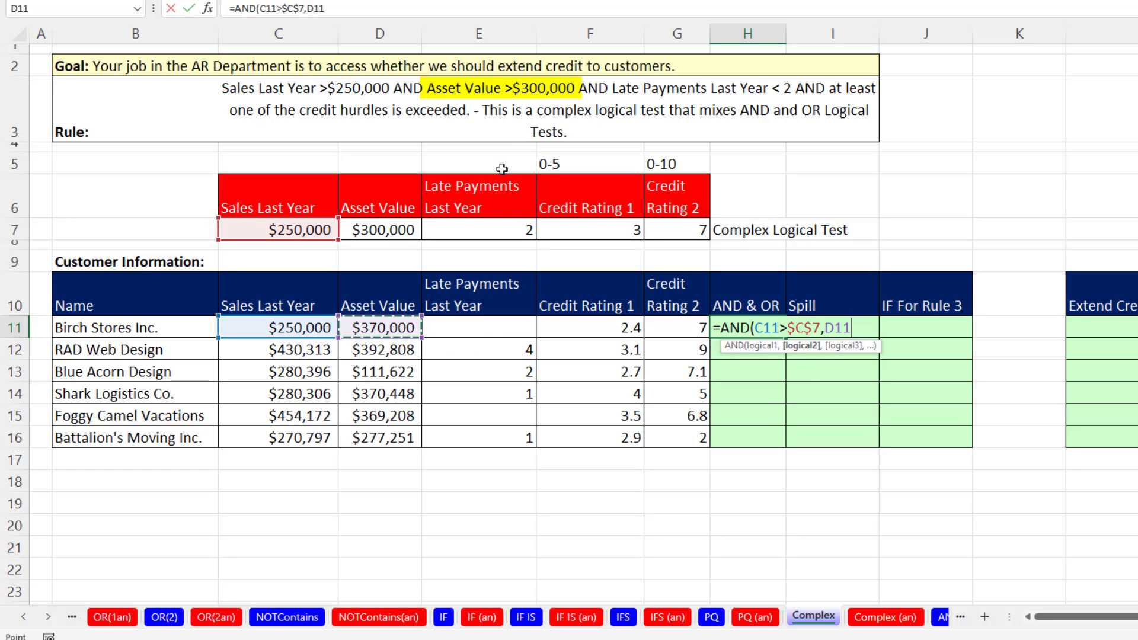
{"action": "type", "text": ">"}
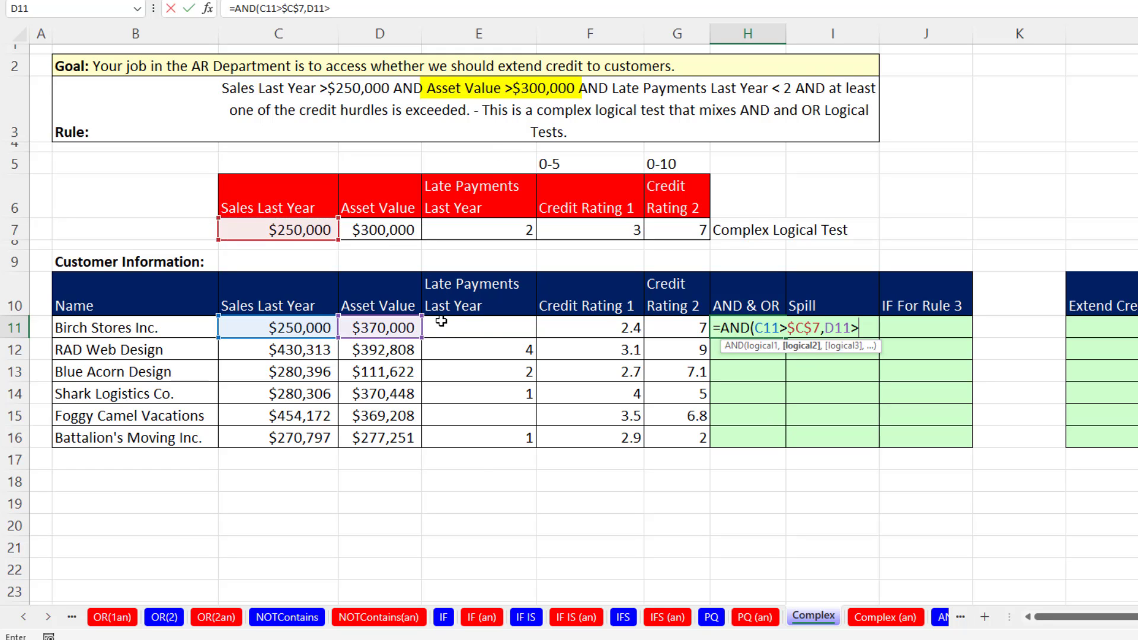
{"action": "left_click", "coordinate": [393, 228]}
{"action": "key", "text": "F4"}
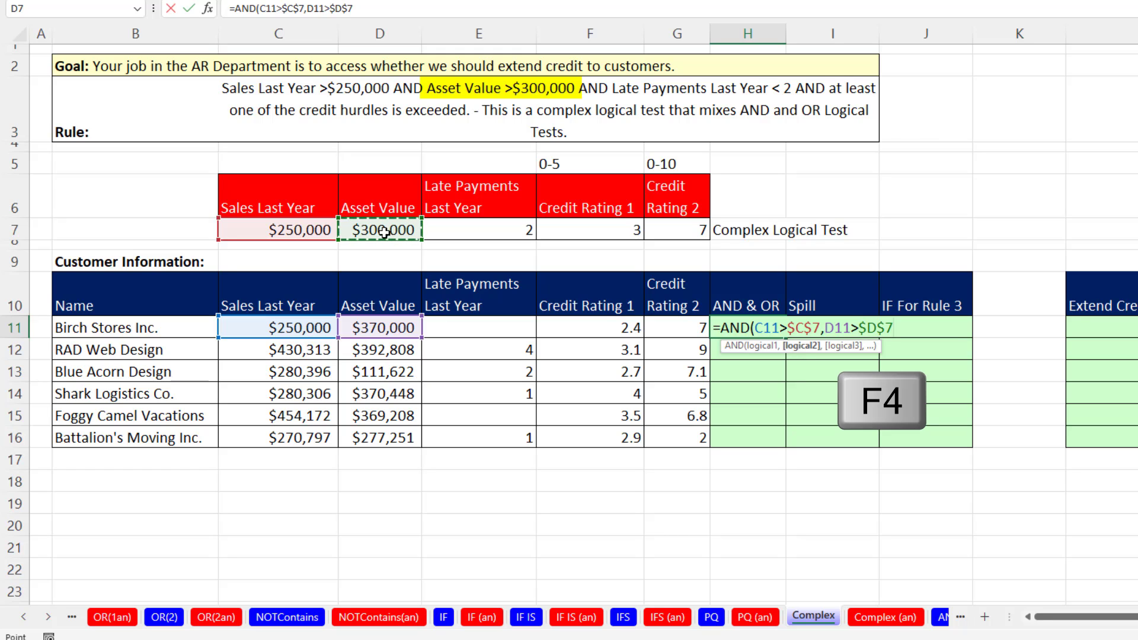
{"action": "type", "text": ","}
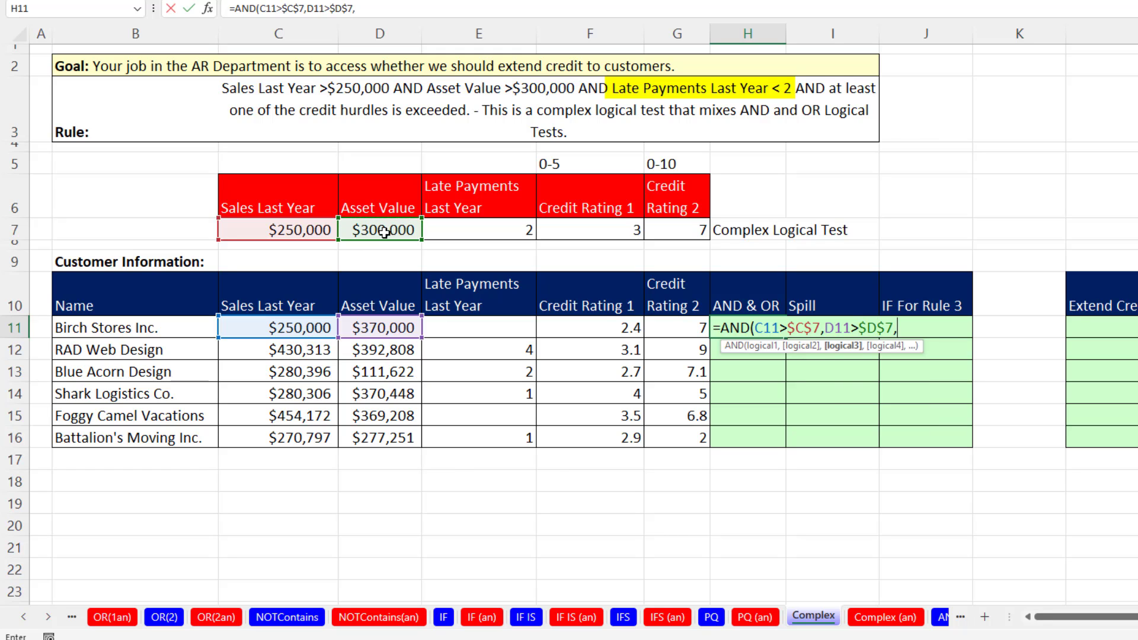
Add the late payments test E11<$E$7 as the third AND condition, locking the hurdle reference.
{"action": "left_click", "coordinate": [467, 333]}
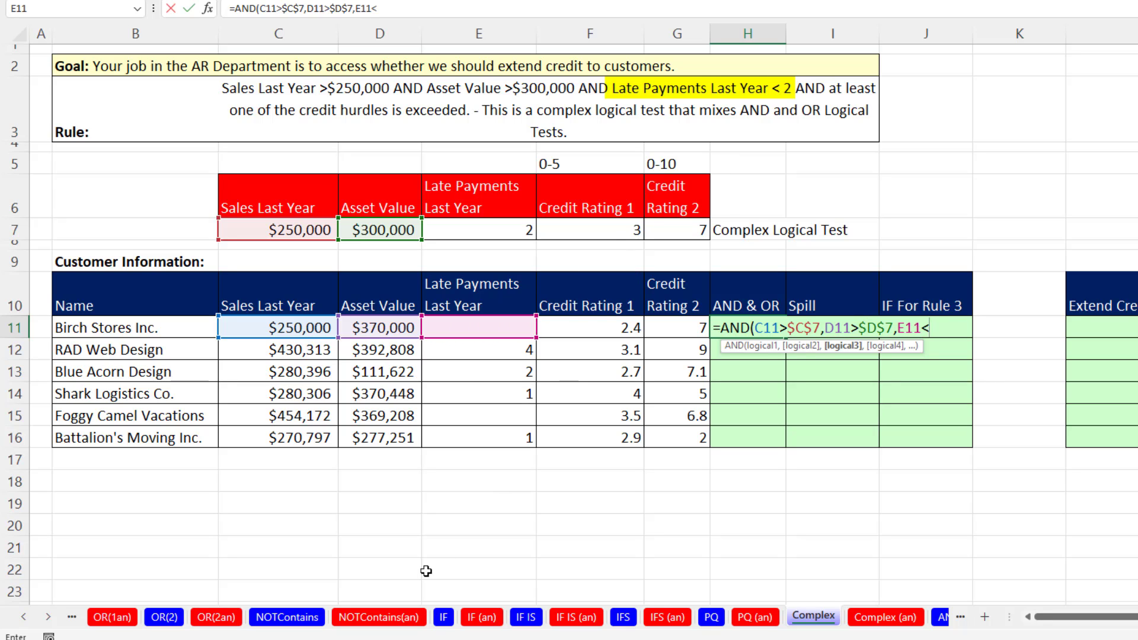
{"action": "left_click", "coordinate": [499, 230]}
{"action": "key", "text": "F4"}
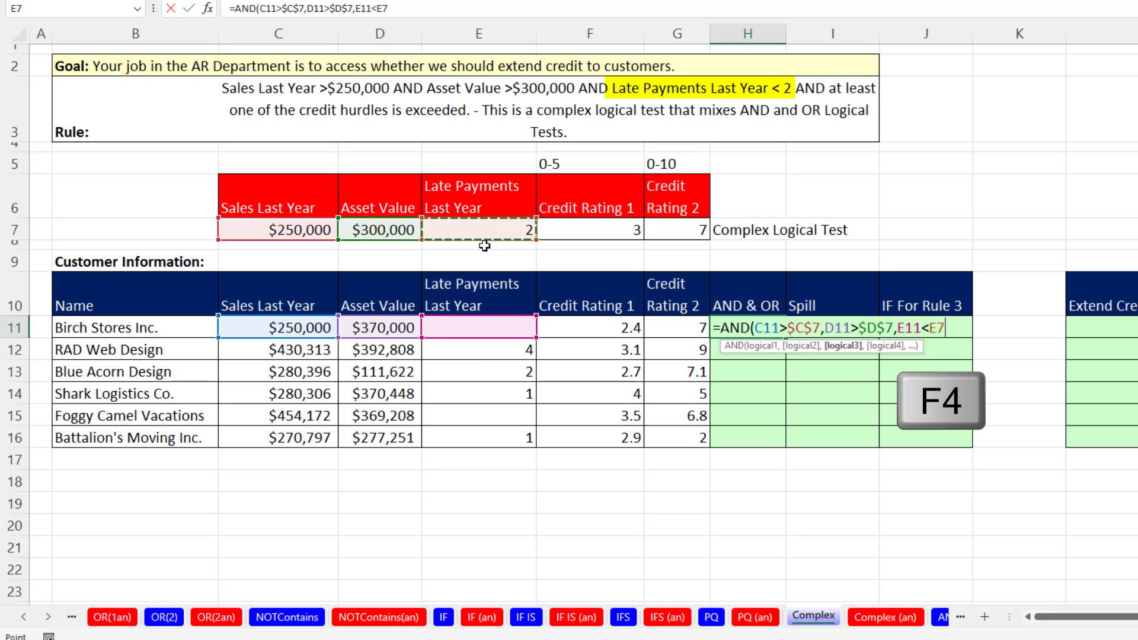
{"action": "type", "text": ","}
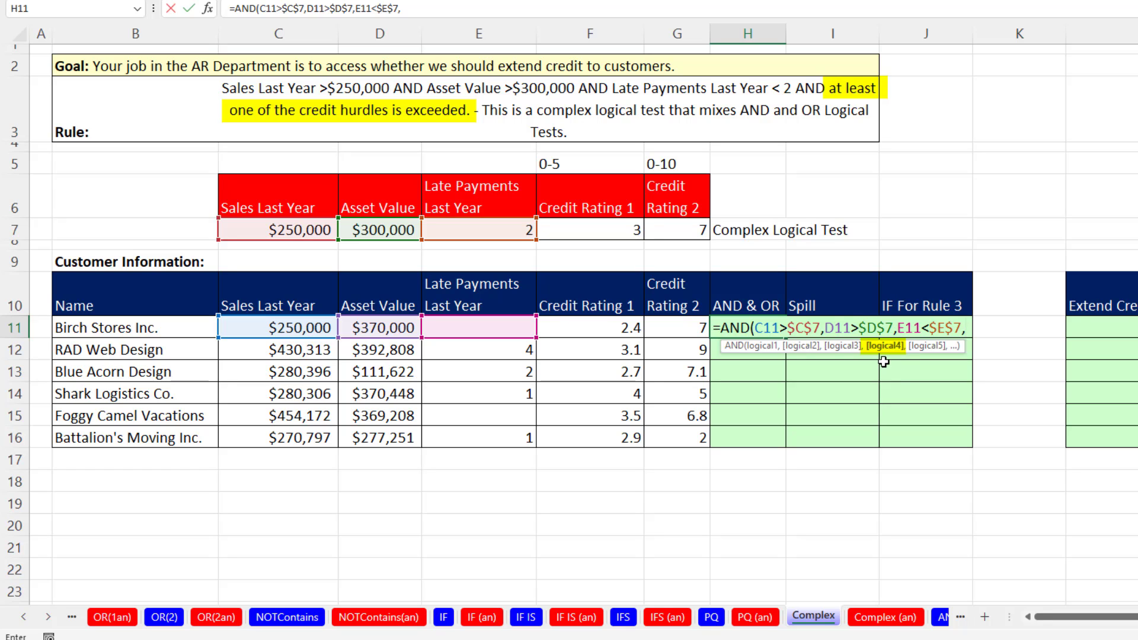
{"action": "type", "text": "OR"}
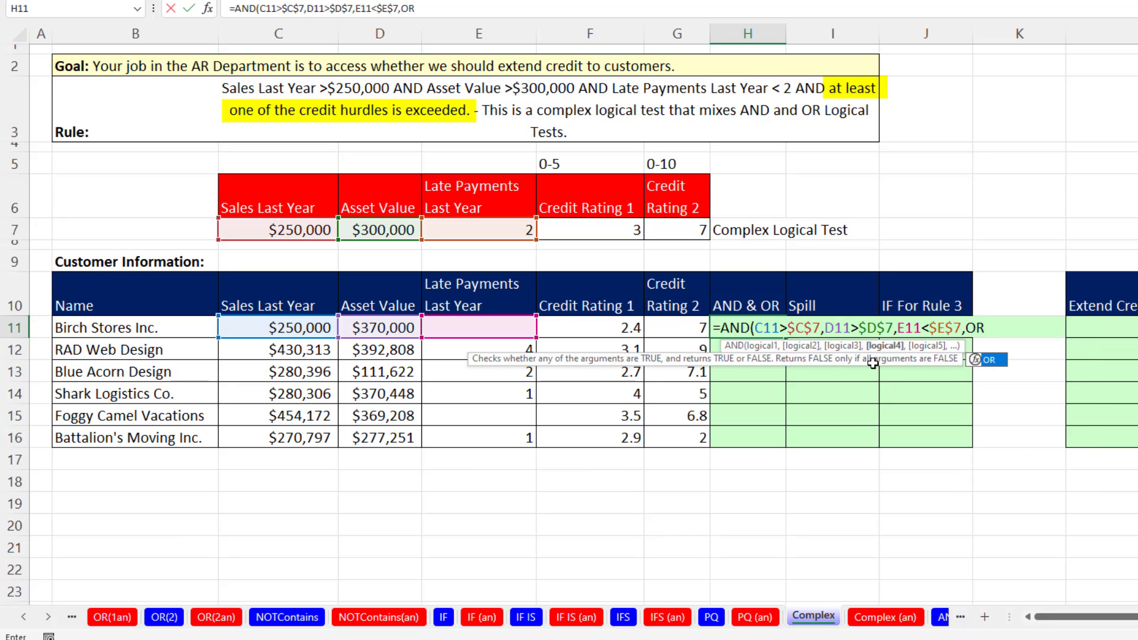
{"action": "type", "text": "("}
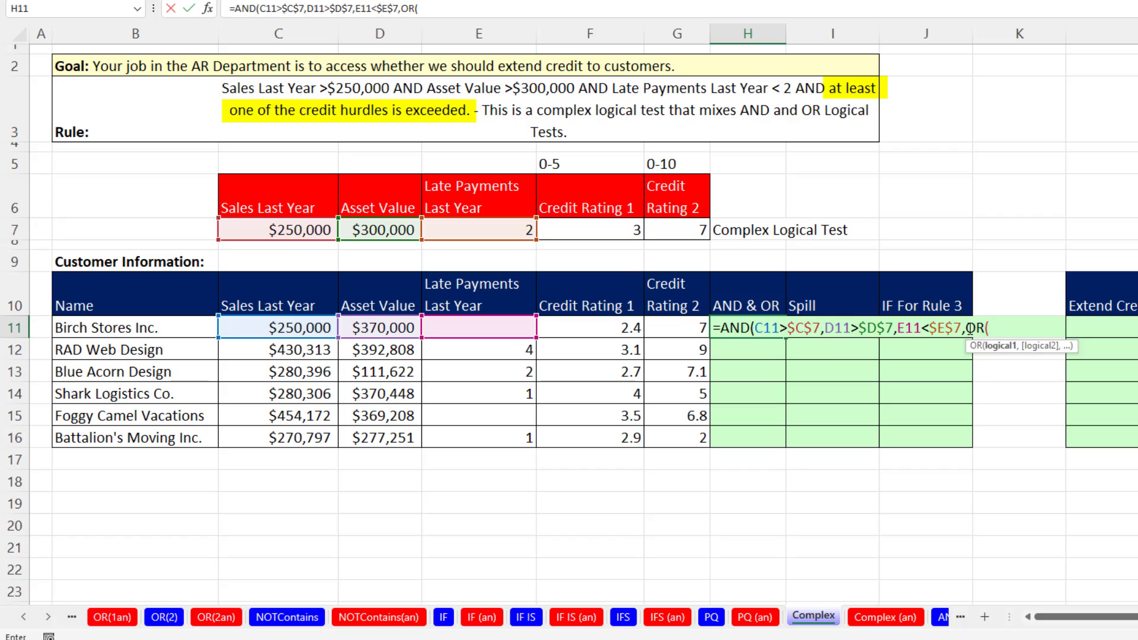
Nest an OR function as the fourth AND condition, with F11>$F$7 for Credit Rating 1 as its first test.
{"action": "key", "text": "F2"}
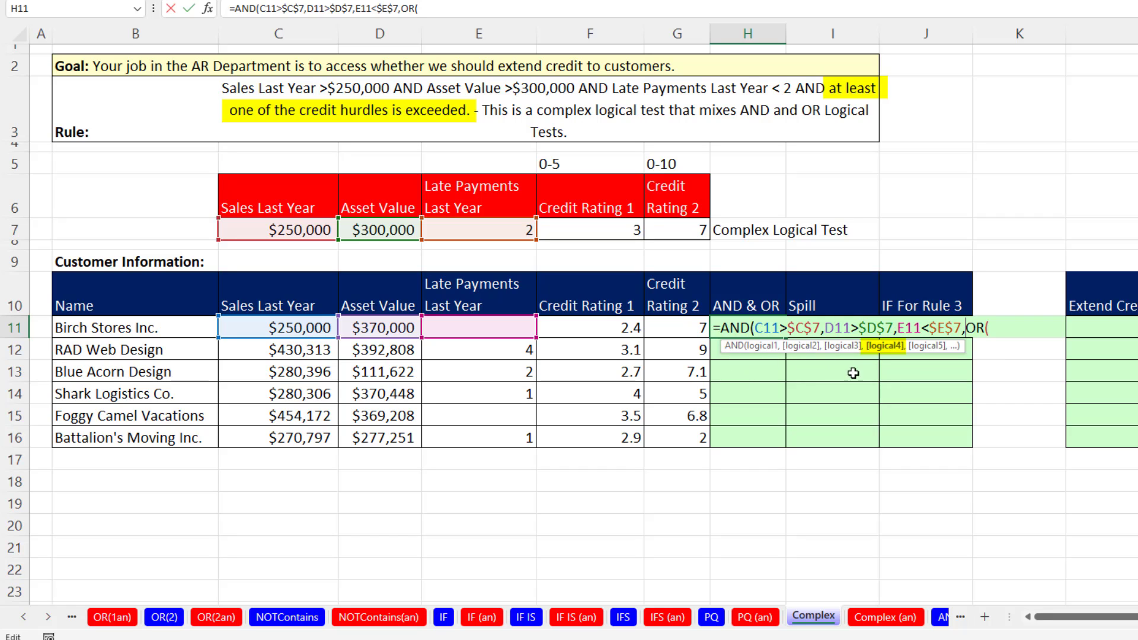
{"action": "left_click", "coordinate": [1007, 330]}
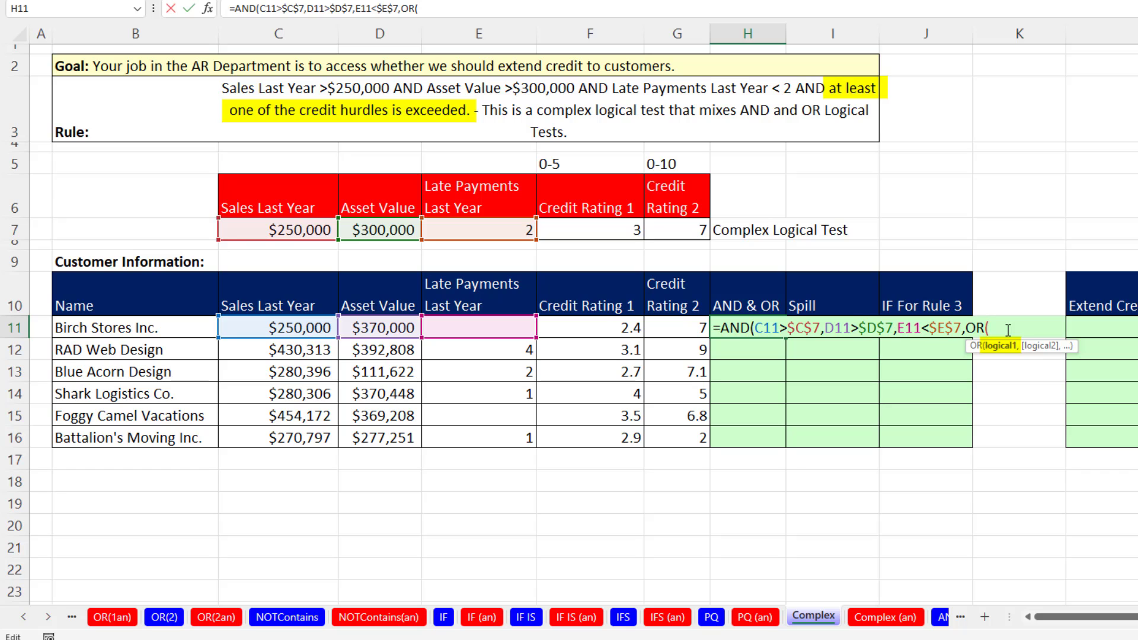
{"action": "left_click", "coordinate": [622, 329]}
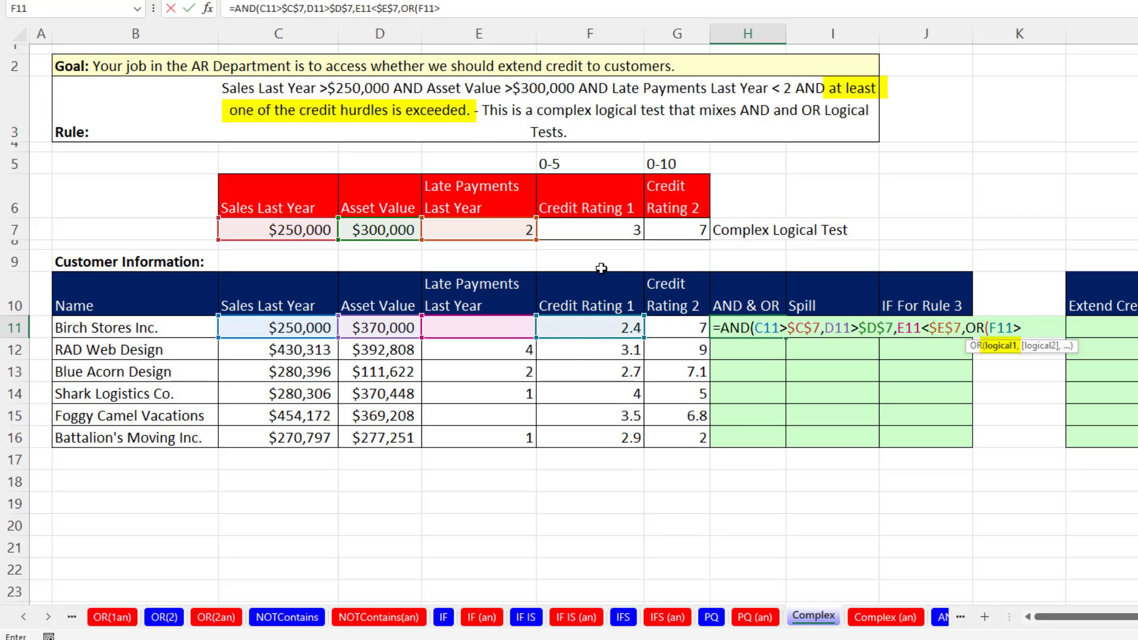
{"action": "left_click", "coordinate": [614, 226]}
{"action": "key", "text": "F4"}
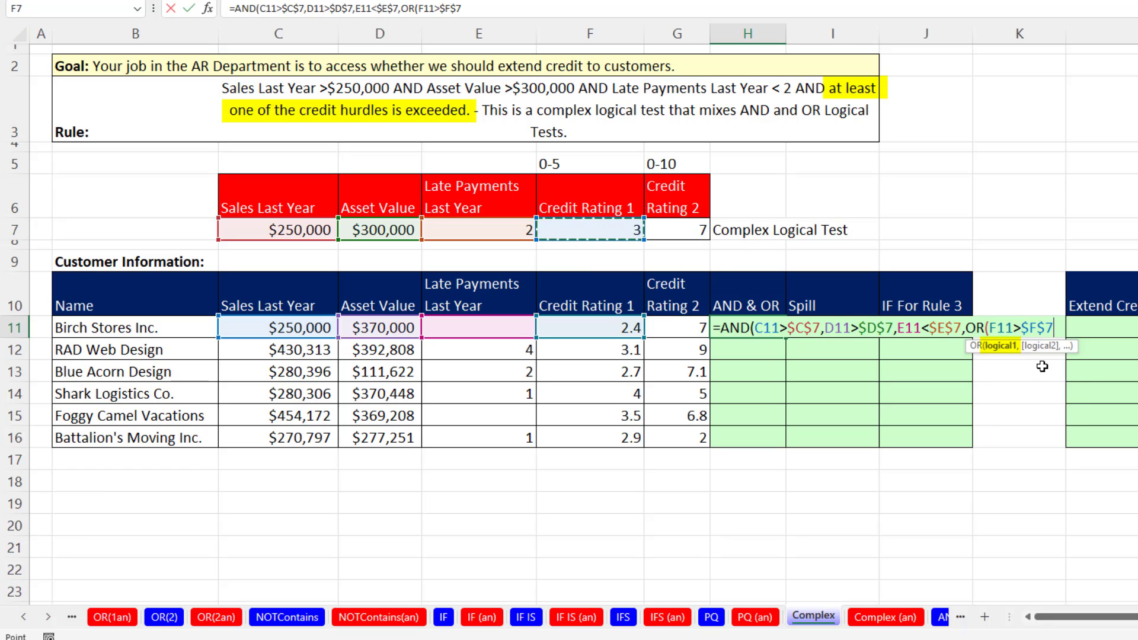
{"action": "type", "text": ","}
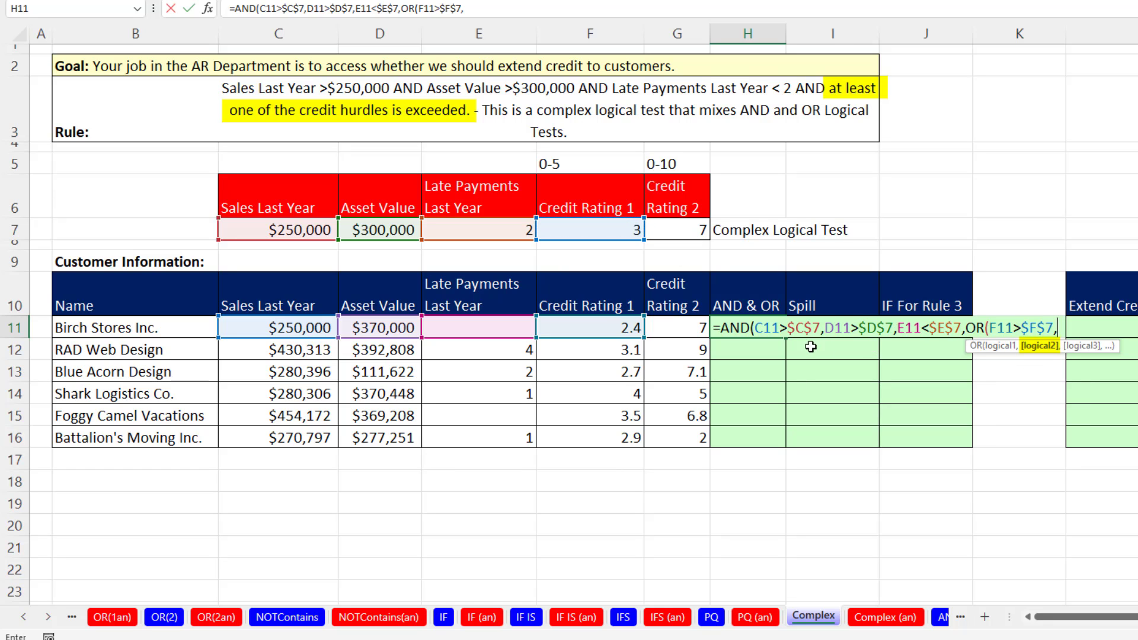
Complete the OR with G11>$G$7 for Credit Rating 2, enter the formula in H11 and fill it through H16.
{"action": "left_click", "coordinate": [682, 331]}
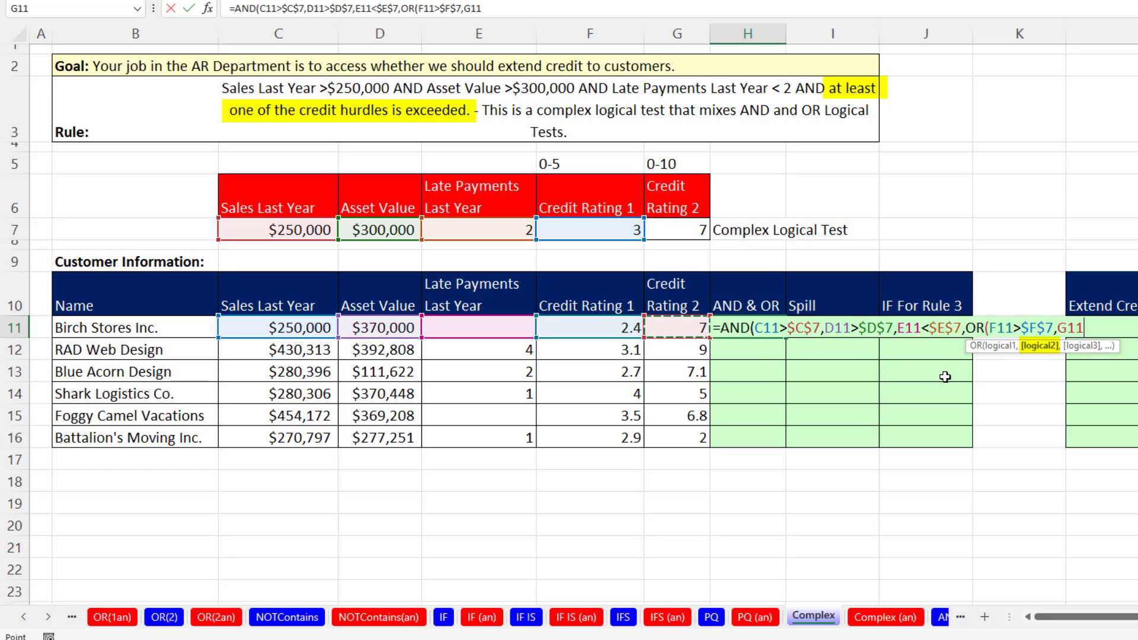
{"action": "type", "text": ">"}
{"action": "left_click", "coordinate": [698, 231]}
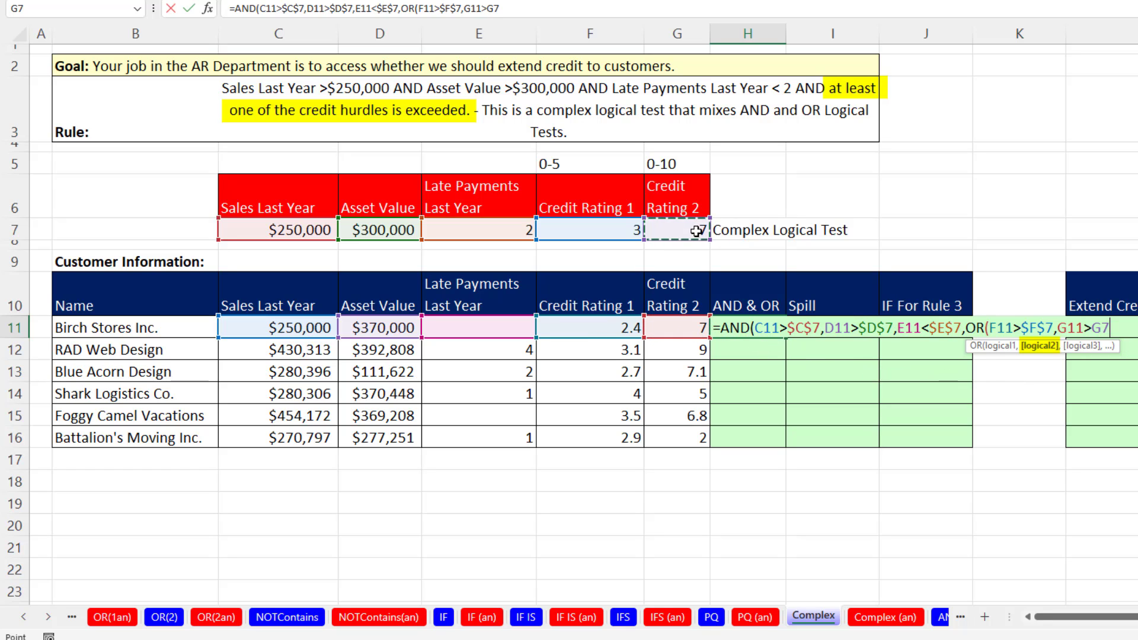
{"action": "key", "text": "F4"}
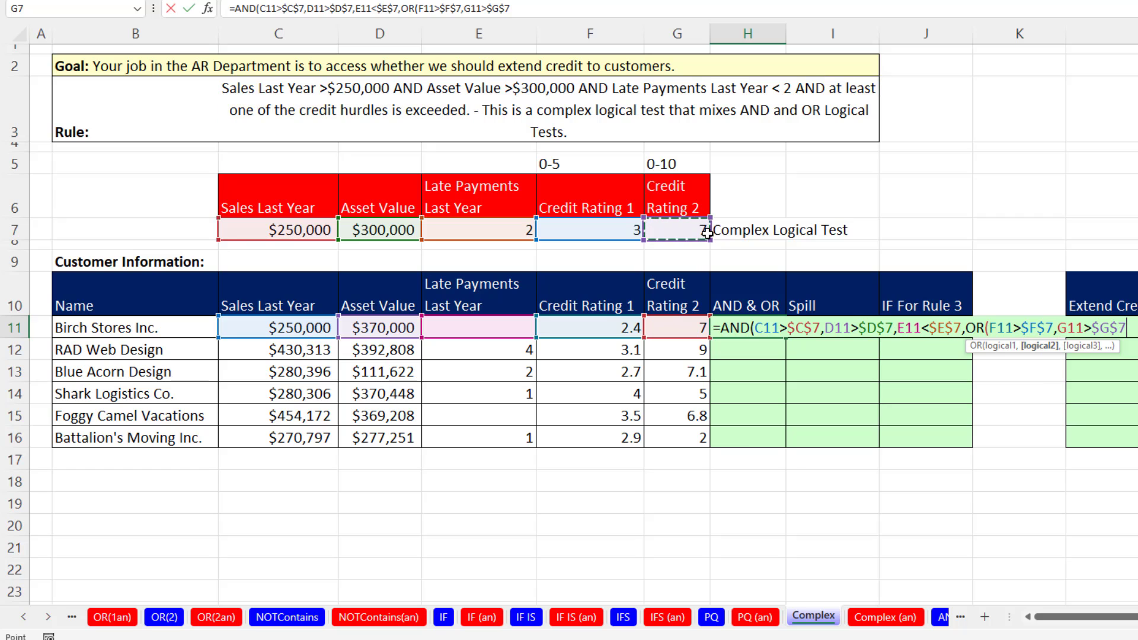
{"action": "type", "text": ")"}
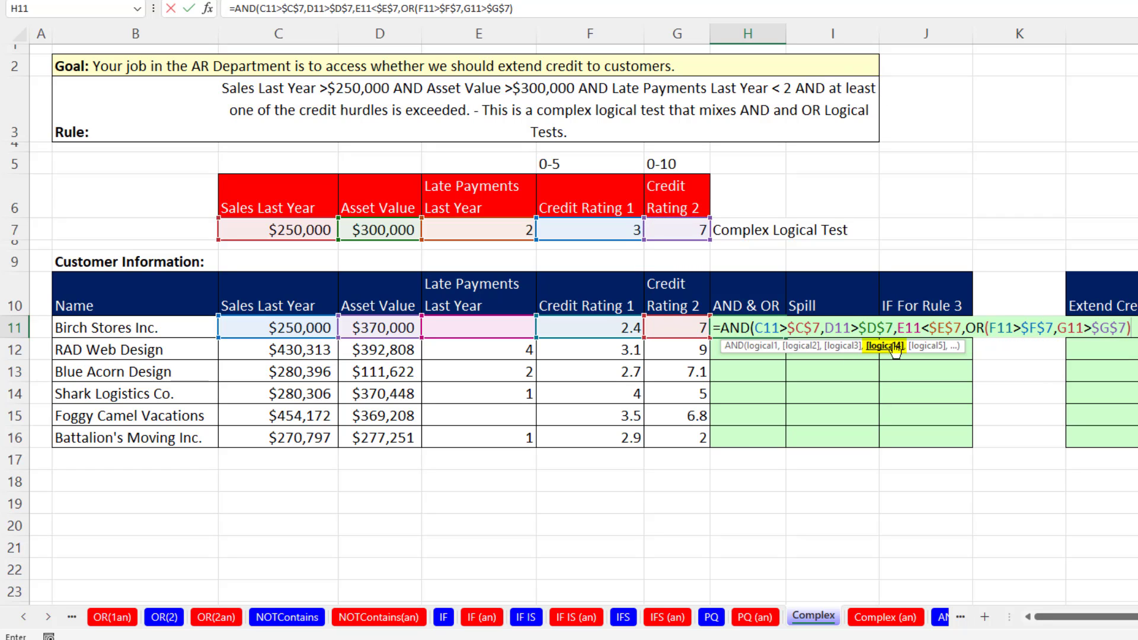
{"action": "type", "text": ")"}
{"action": "key", "text": "ctrl+Return"}
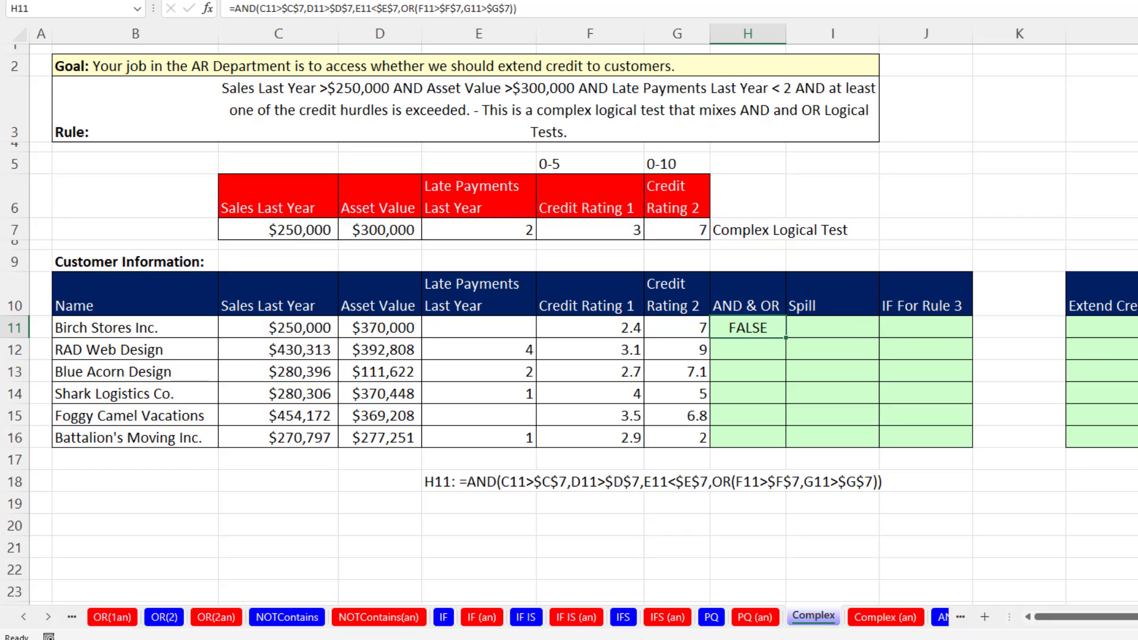
{"action": "double_click", "coordinate": [787, 339]}
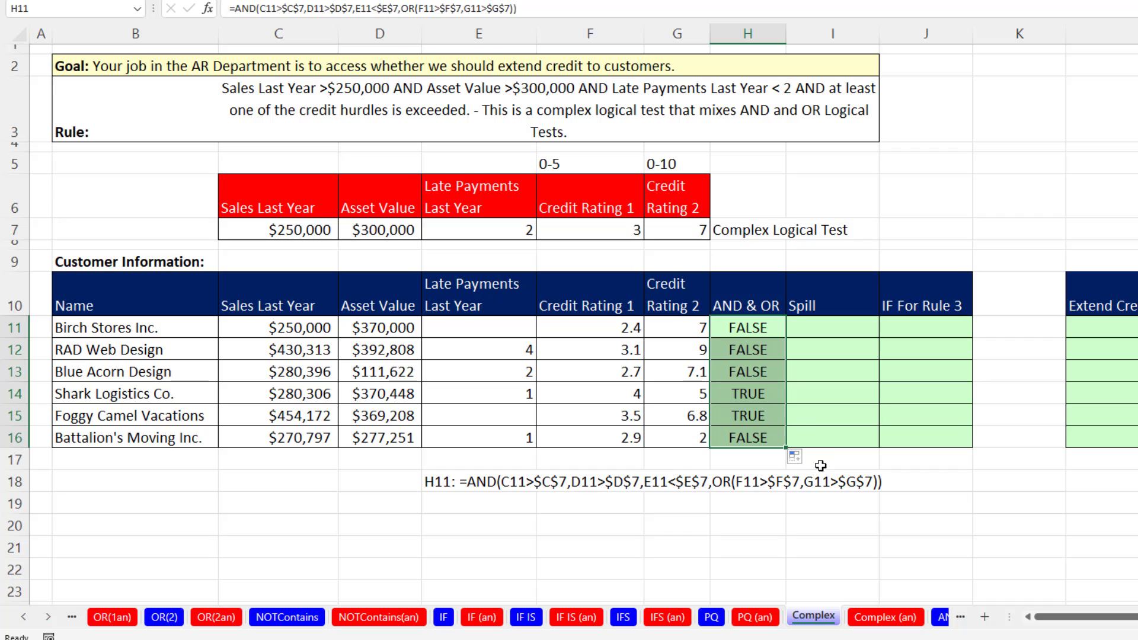
Start a spilling array formula in I11 with the parenthesized sales test (C11:C16>C7).
{"action": "left_click", "coordinate": [813, 328]}
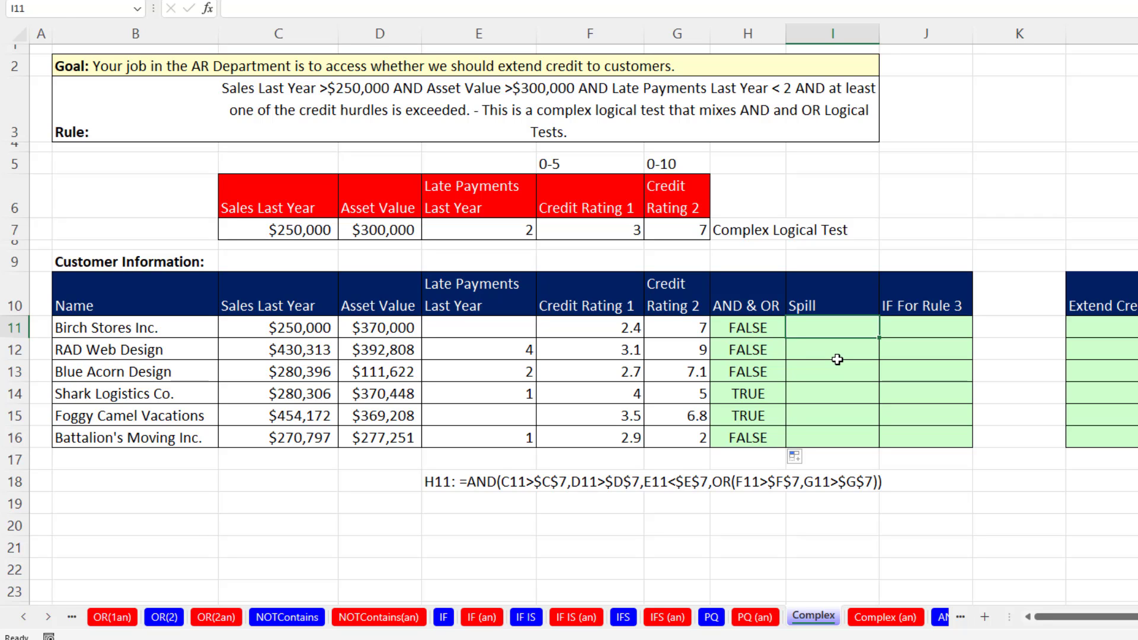
{"action": "type", "text": "=("}
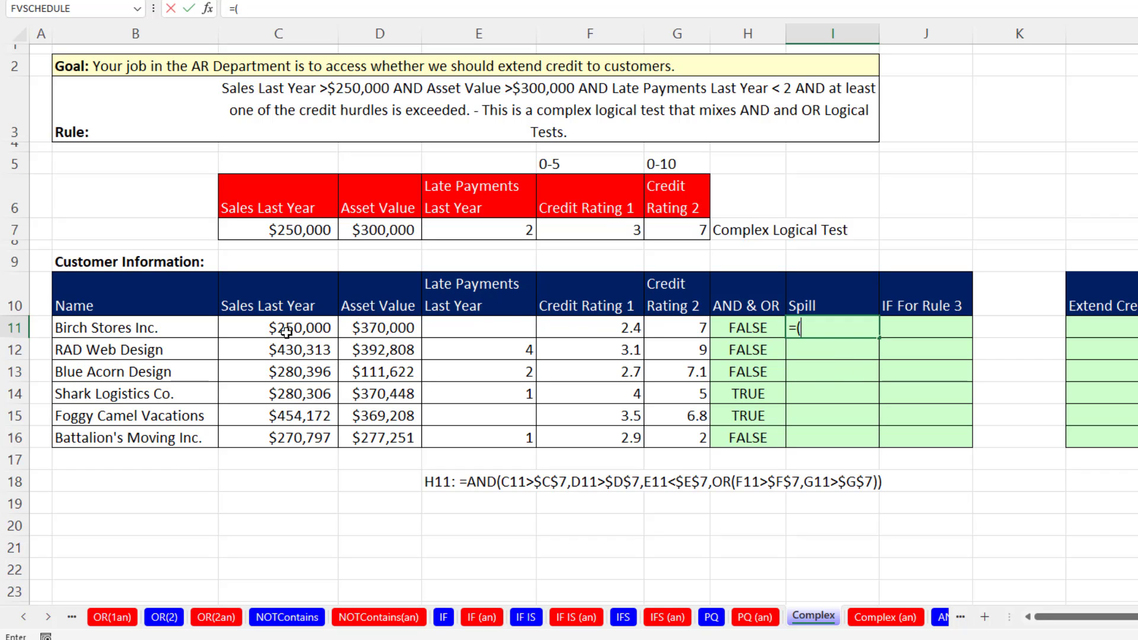
{"action": "left_click_drag", "start_coordinate": [286, 332], "coordinate": [306, 433]}
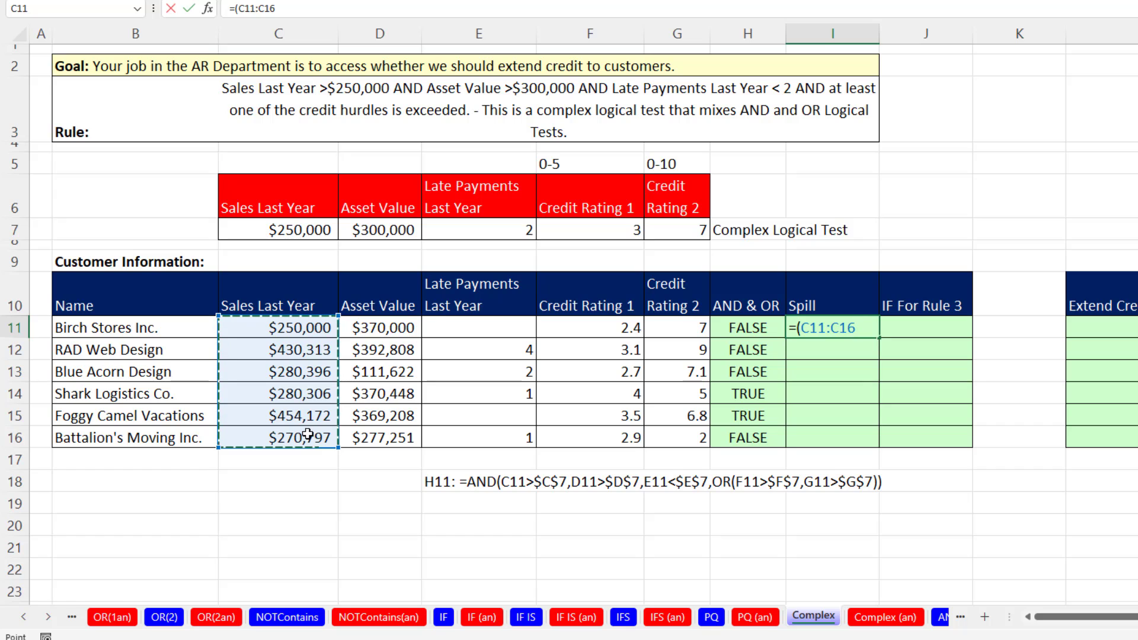
{"action": "type", "text": ">"}
{"action": "left_click", "coordinate": [274, 232]}
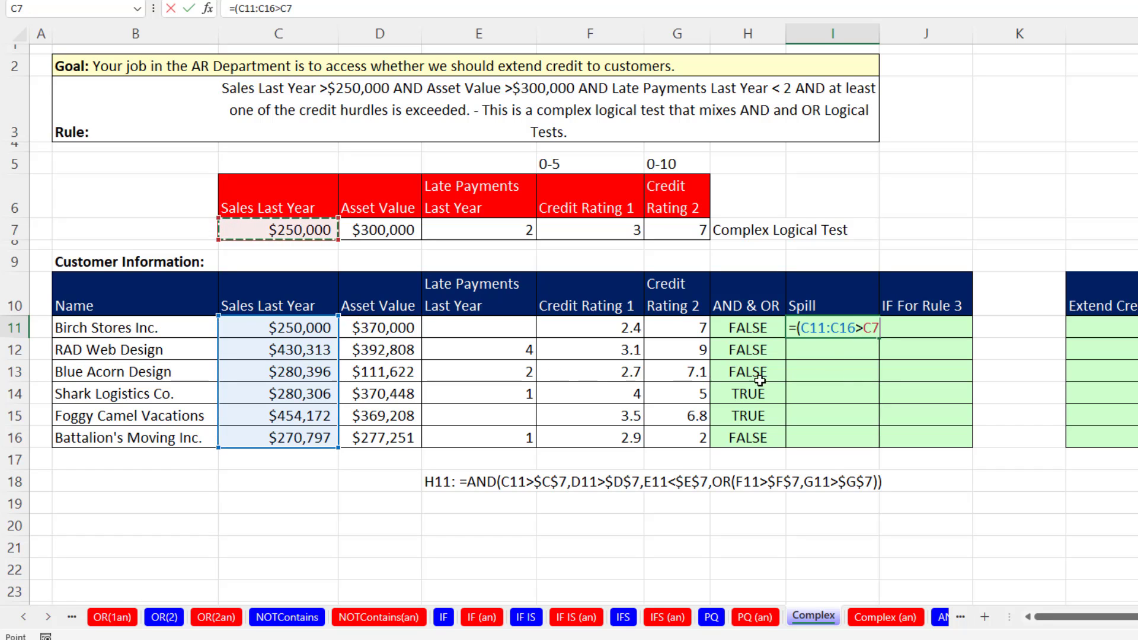
{"action": "type", "text": ")"}
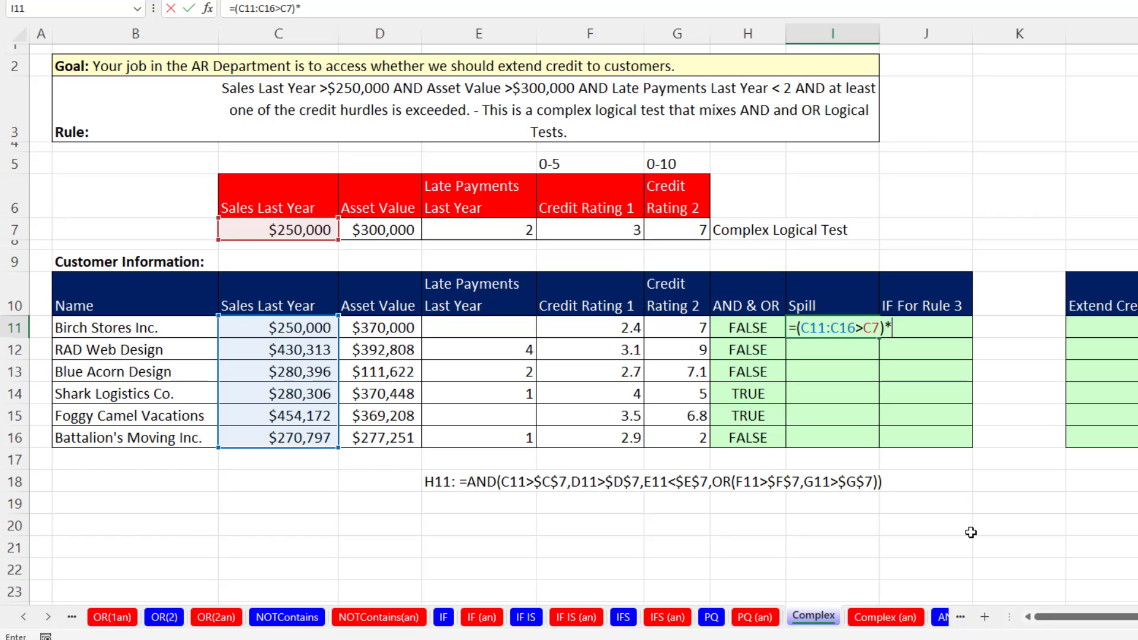
{"action": "type", "text": "*("}
Multiply the I11 array formula by the asset value test (D11:D16>D7).
{"action": "left_click_drag", "start_coordinate": [384, 328], "coordinate": [384, 432]}
{"action": "type", "text": ">"}
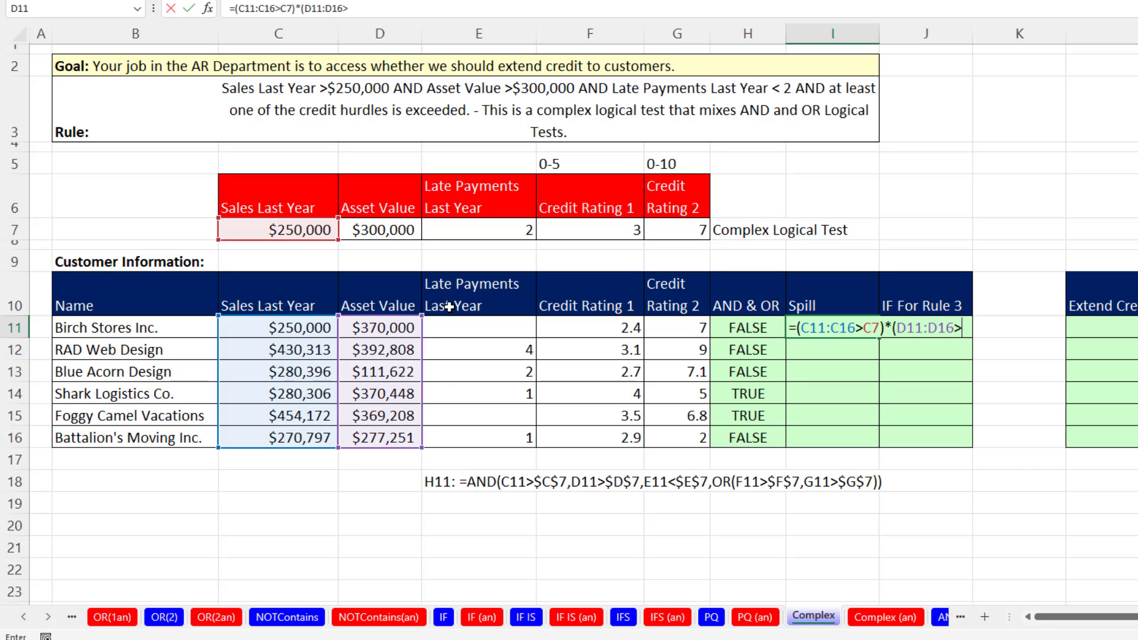
{"action": "left_click", "coordinate": [385, 231]}
{"action": "type", "text": ")"}
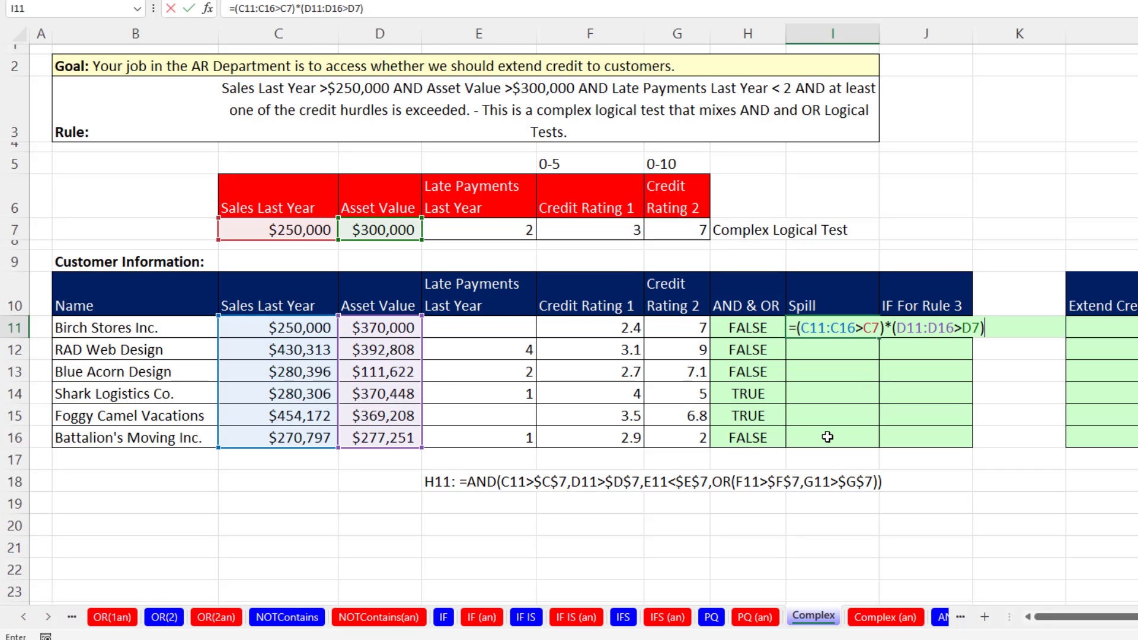
{"action": "type", "text": "*("}
Multiply the I11 array formula by the late payments test (E11:E16<E7) and append another multiplication operator.
{"action": "left_click_drag", "start_coordinate": [462, 325], "coordinate": [465, 439]}
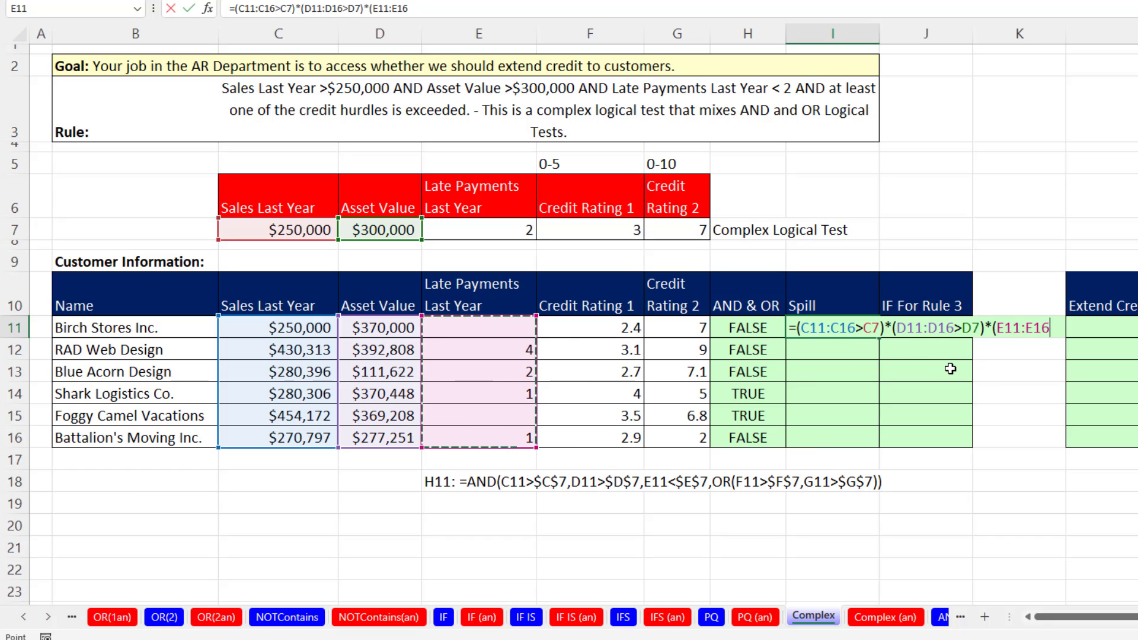
{"action": "type", "text": "<"}
{"action": "left_click", "coordinate": [514, 228]}
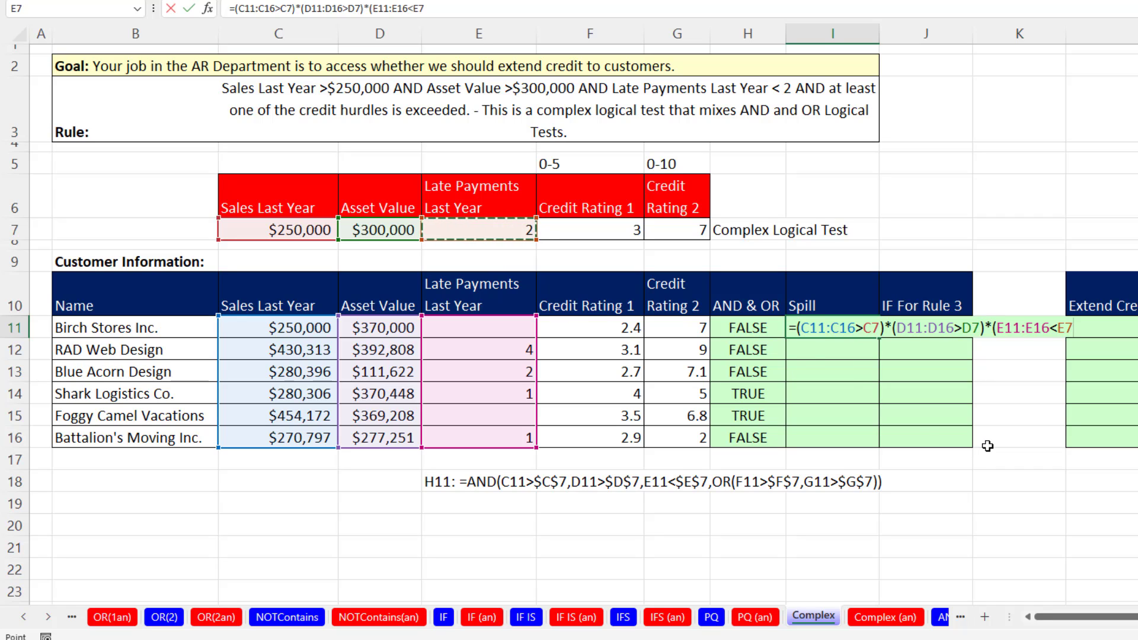
{"action": "type", "text": ")*"}
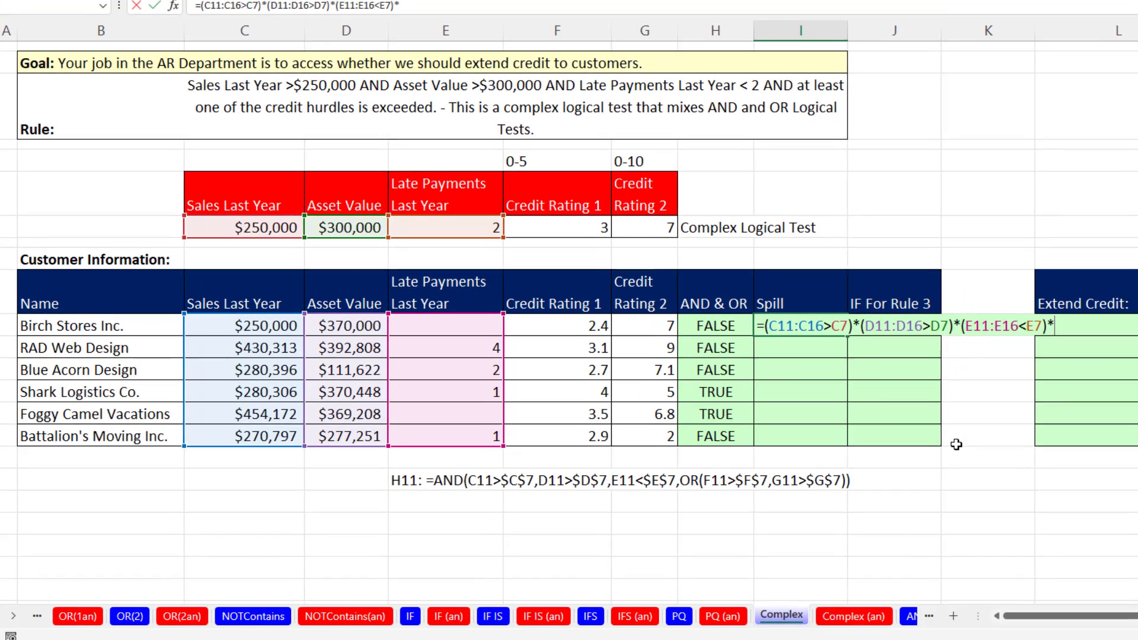
{"action": "type", "text": "(("}
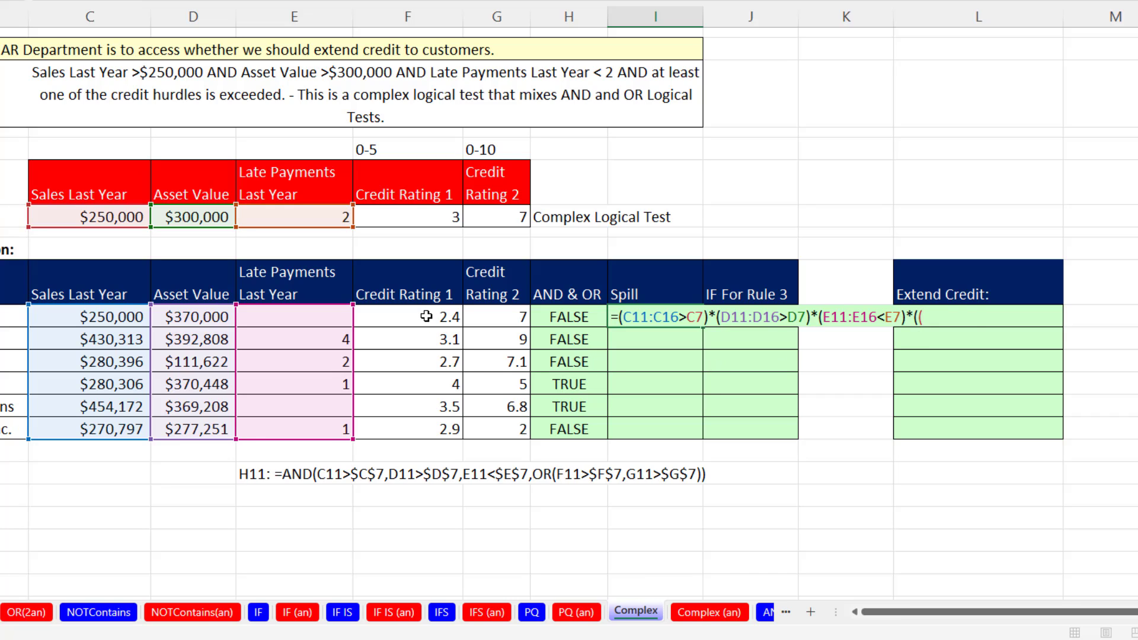
Open a parenthesized OR group in the I11 array formula and add the Credit Rating 1 test (F11:F16>F7).
{"action": "left_click_drag", "start_coordinate": [432, 320], "coordinate": [423, 424]}
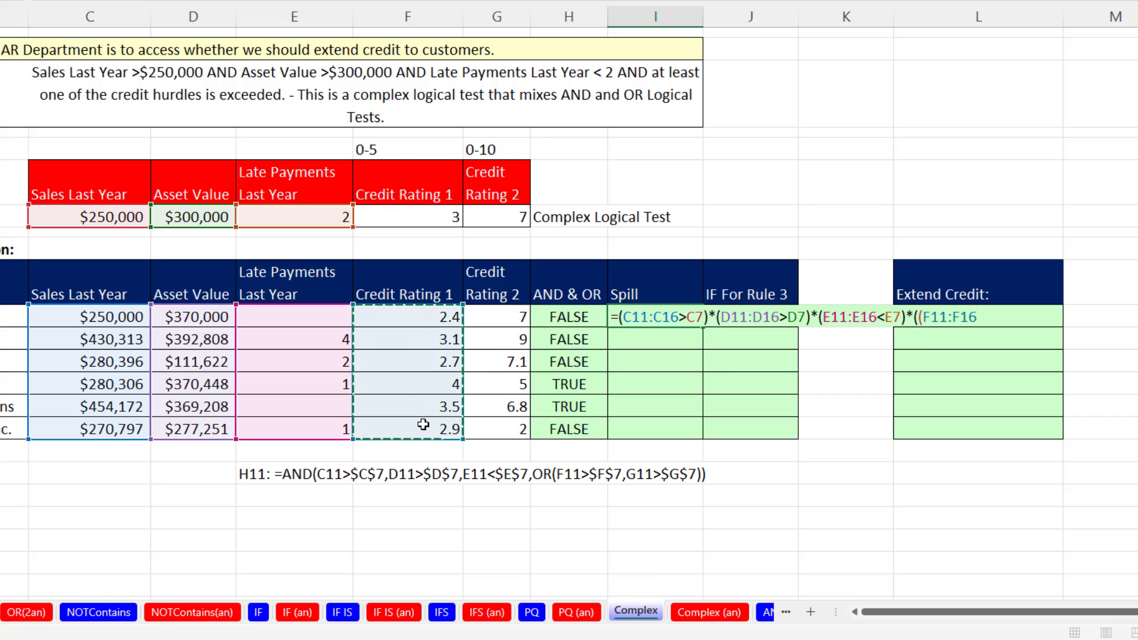
{"action": "type", "text": ">"}
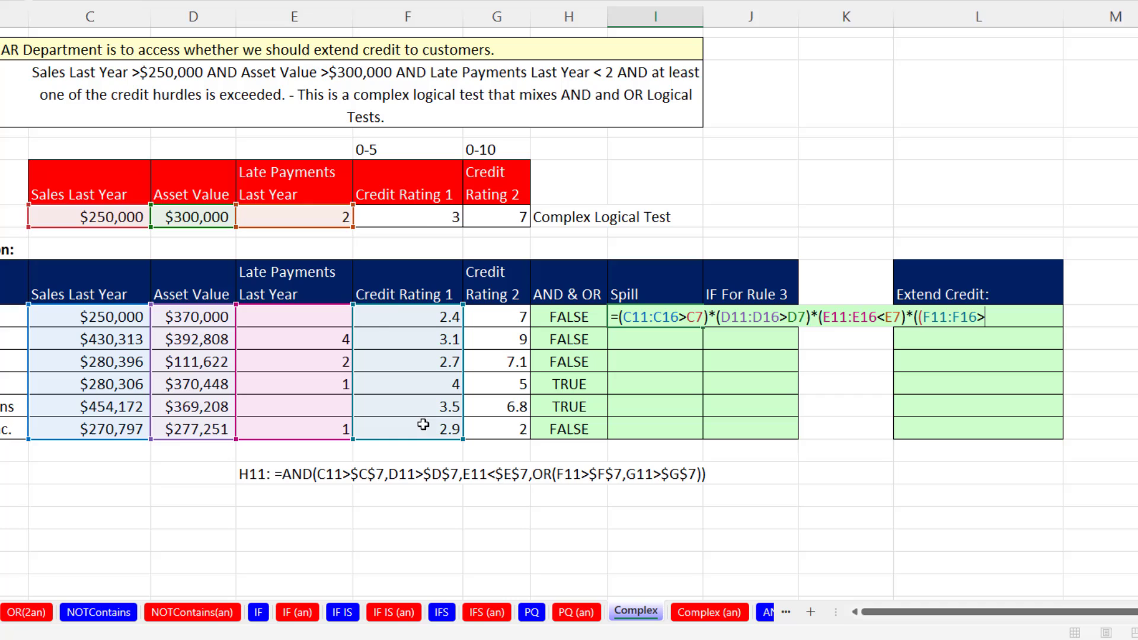
{"action": "left_click", "coordinate": [427, 218]}
{"action": "type", "text": ")"}
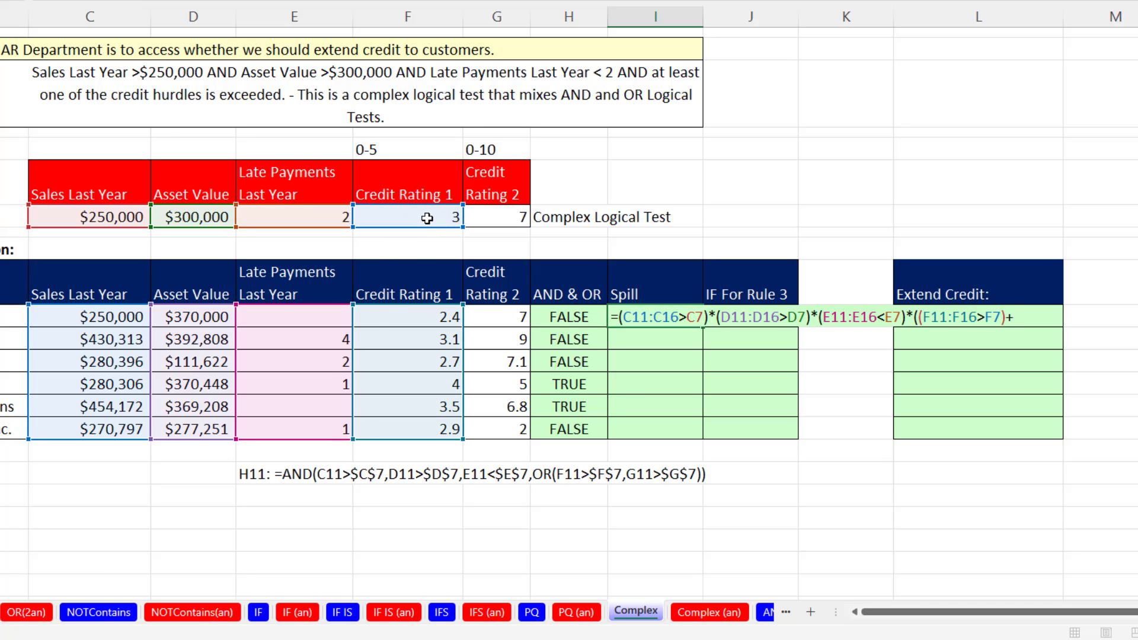
{"action": "type", "text": "+("}
Add the Credit Rating 2 test +(G11:G16>G7) to the OR group, close the group and enter the I11 array formula.
{"action": "left_click_drag", "start_coordinate": [522, 317], "coordinate": [519, 428]}
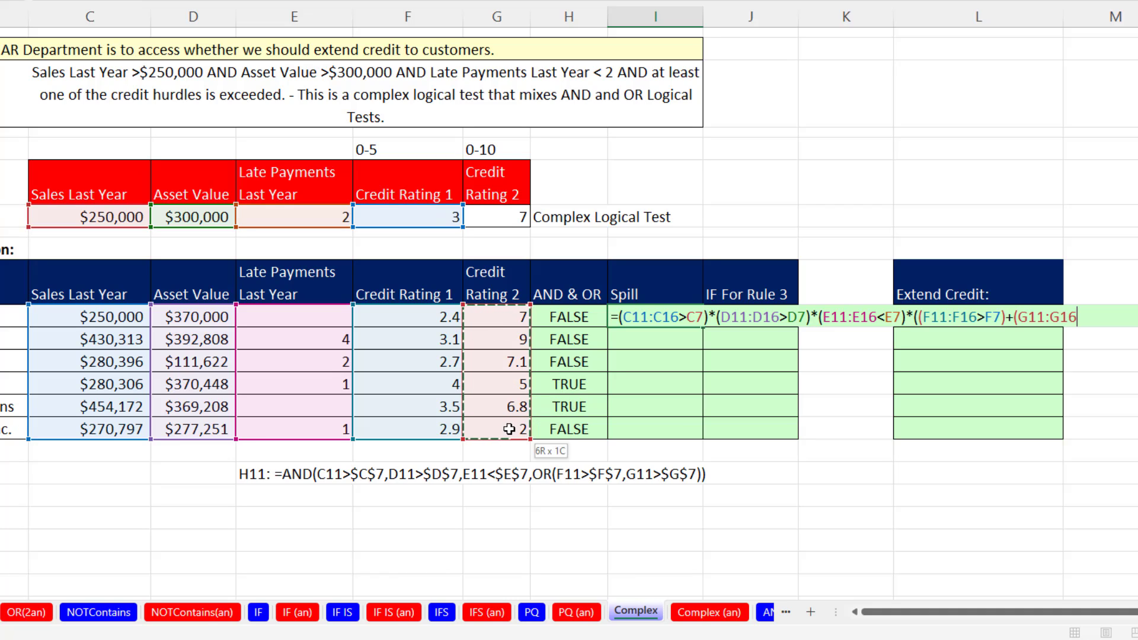
{"action": "type", "text": ">"}
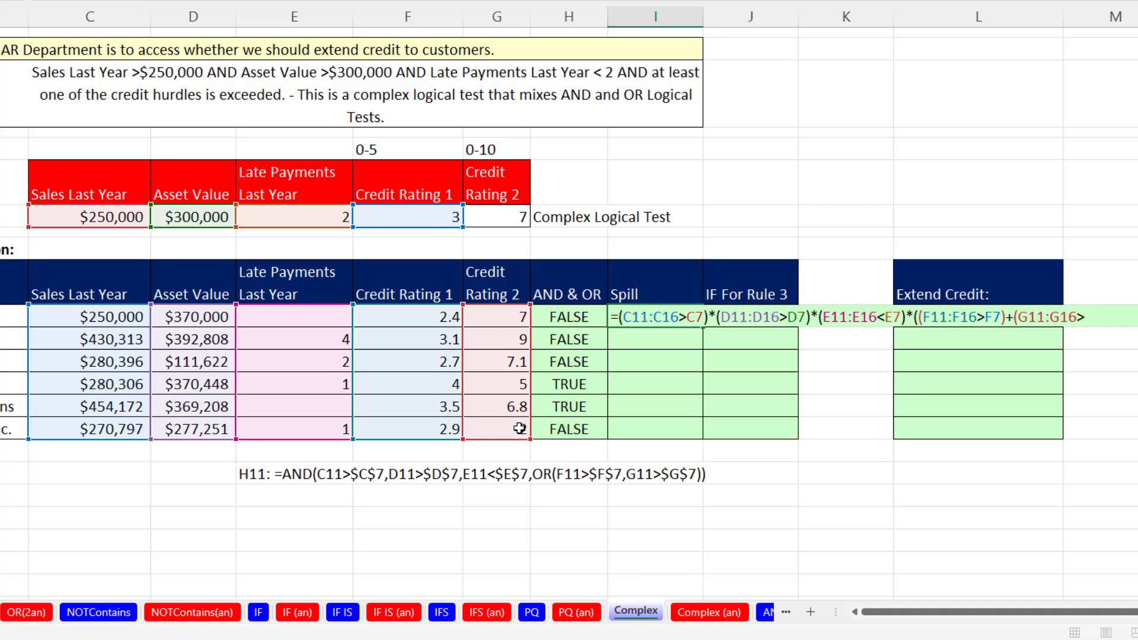
{"action": "left_click", "coordinate": [514, 219]}
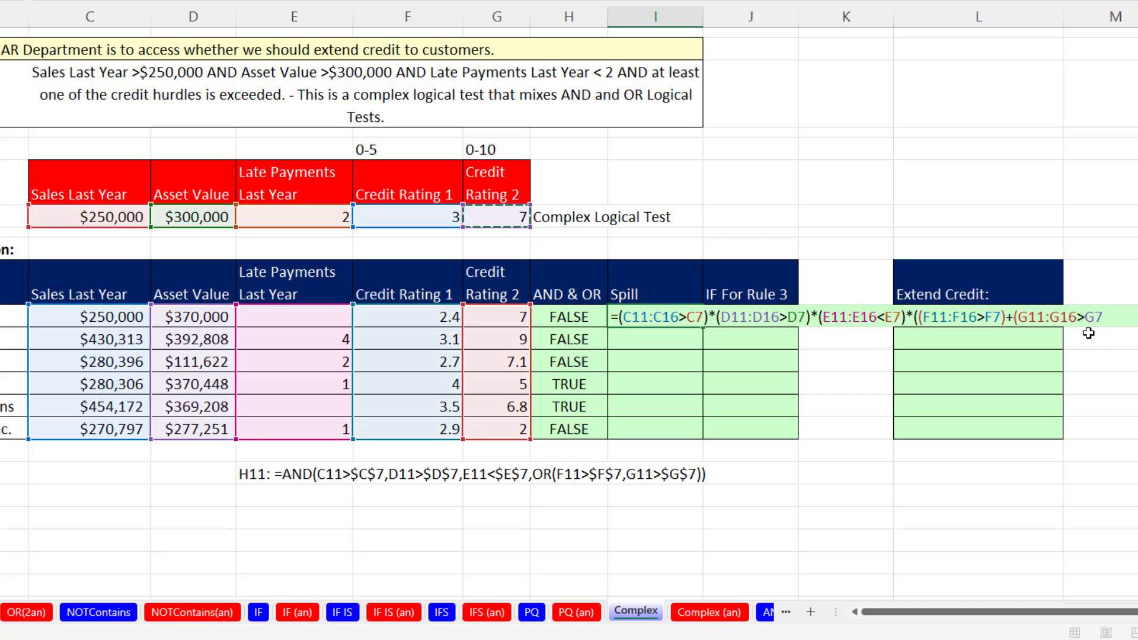
{"action": "type", "text": ")"}
{"action": "key", "text": "Return"}
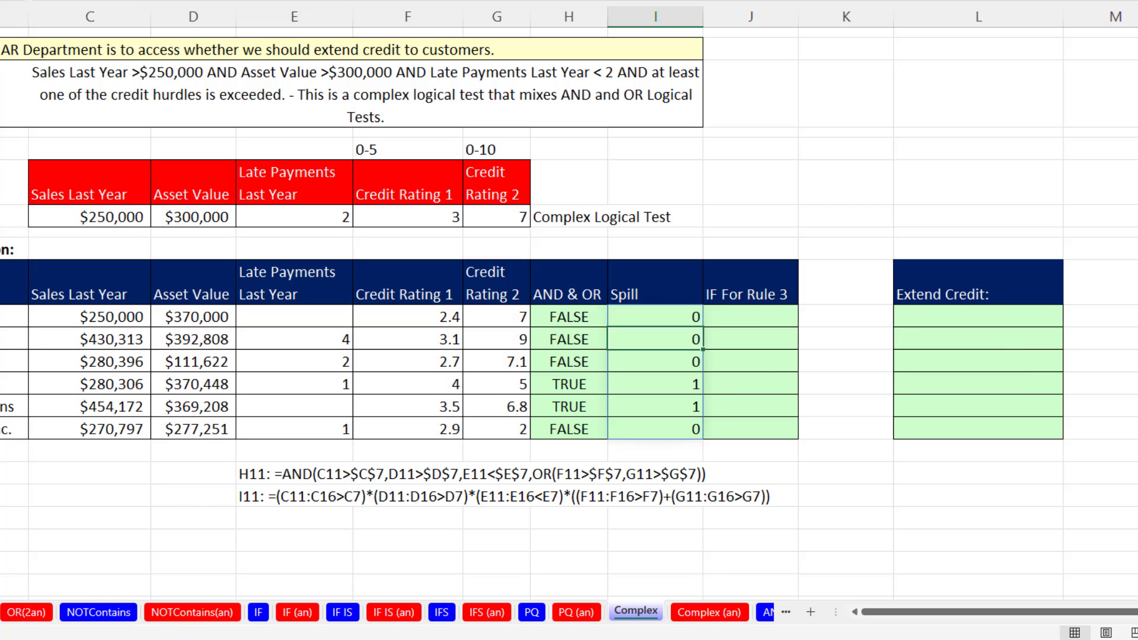
Copy the complete logical test from the I11 formula without its equal sign, leaving the formula as it is.
{"action": "key", "text": "Up"}
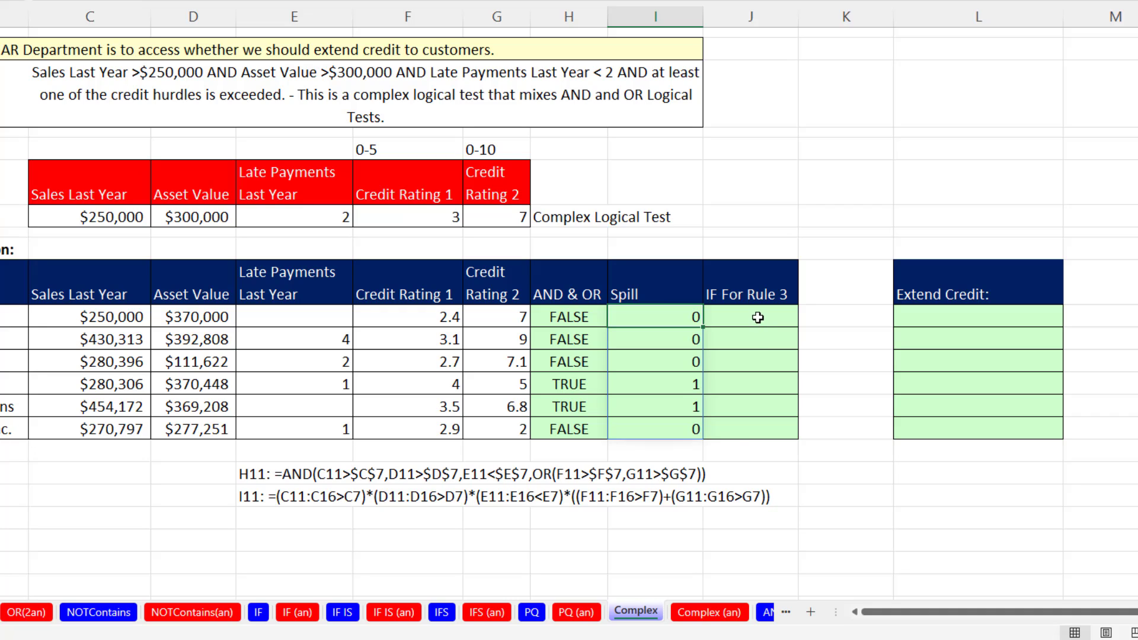
{"action": "double_click", "coordinate": [651, 319]}
{"action": "left_click_drag", "start_coordinate": [618, 318], "coordinate": [1113, 317]}
{"action": "key", "text": "ctrl+c"}
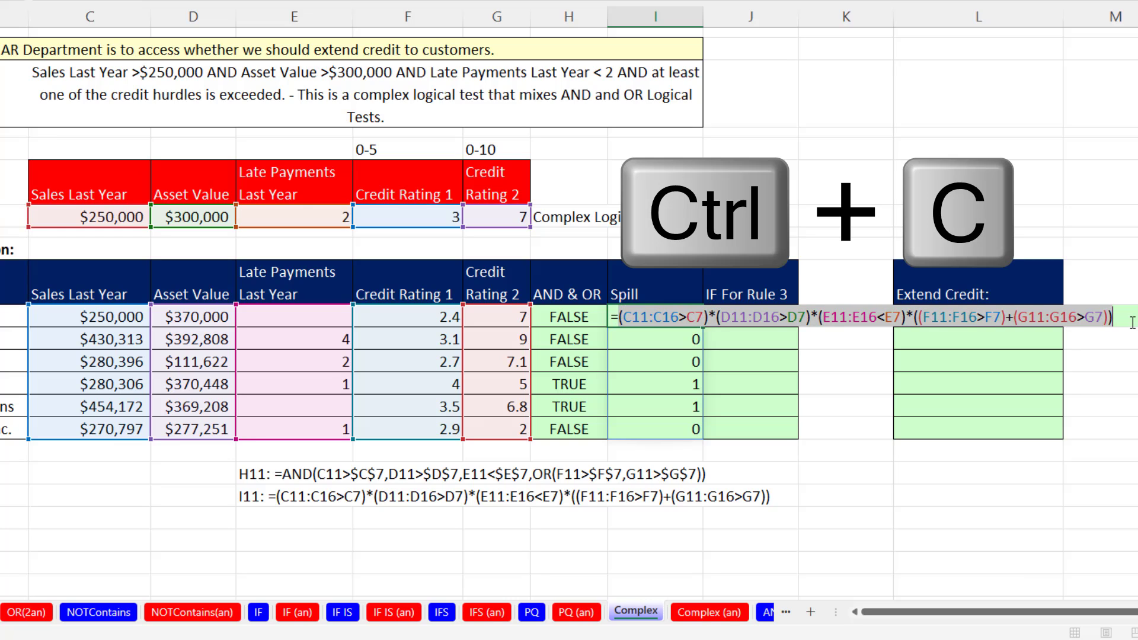
{"action": "key", "text": "Escape"}
Start an IF function in J11 with the copied array test as its logical_test argument.
{"action": "key", "text": "Right"}
{"action": "type", "text": "="}
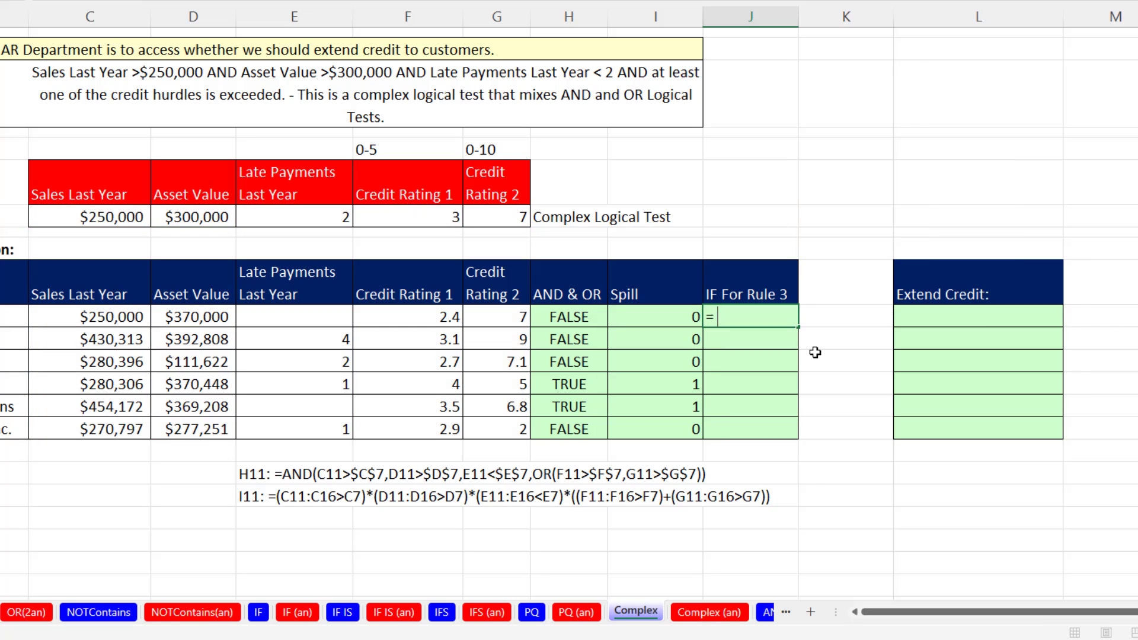
{"action": "type", "text": "IF("}
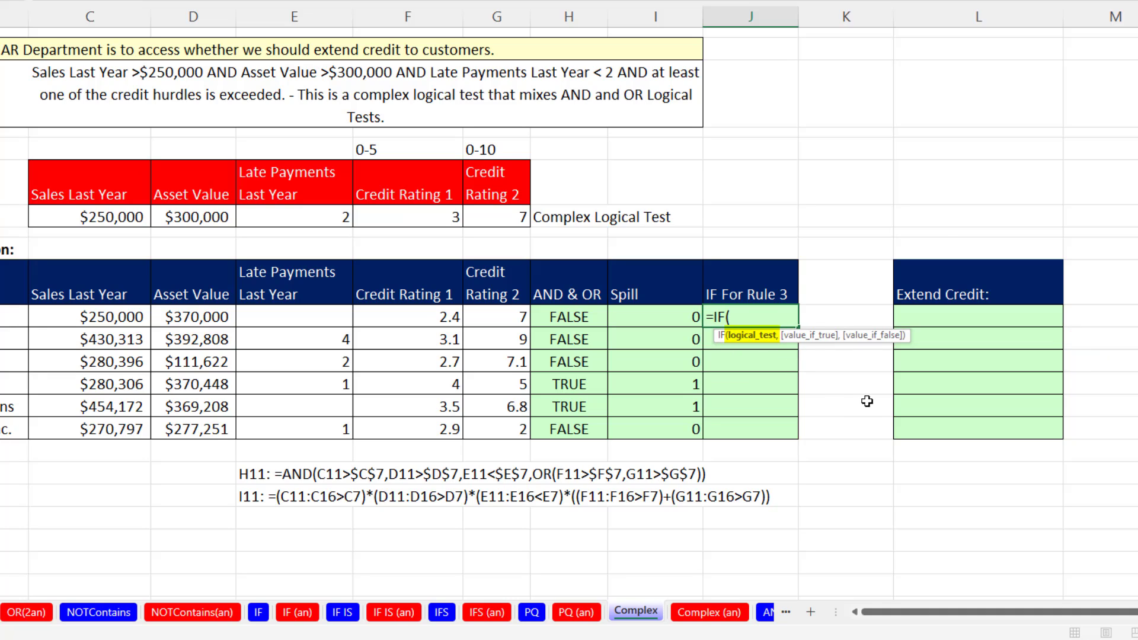
{"action": "key", "text": "ctrl+v"}
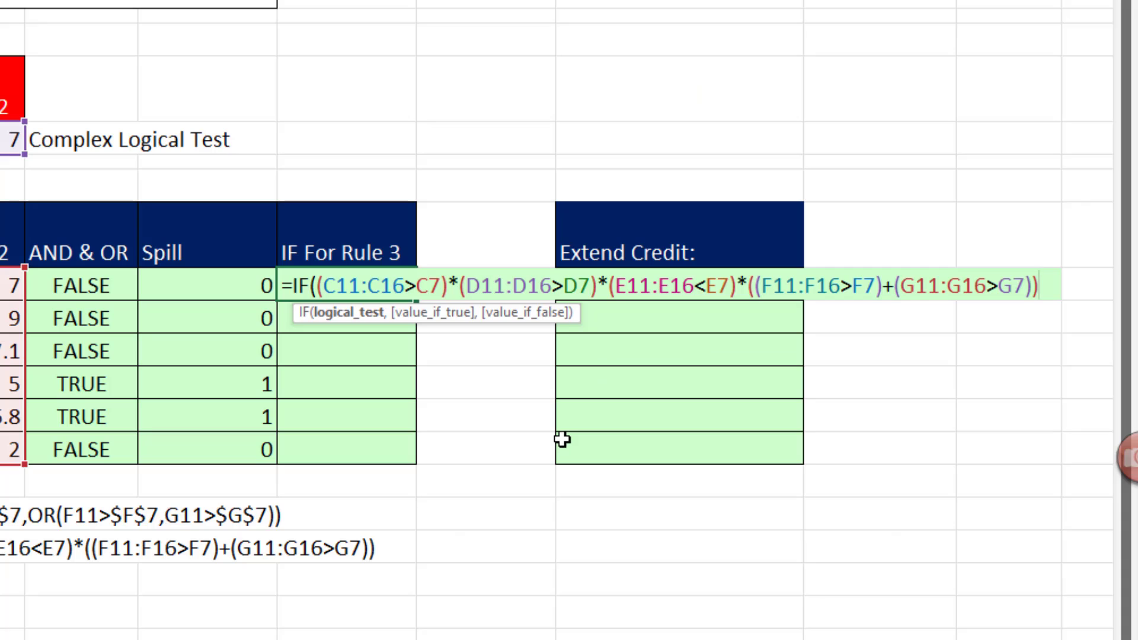
{"action": "type", "text": ","}
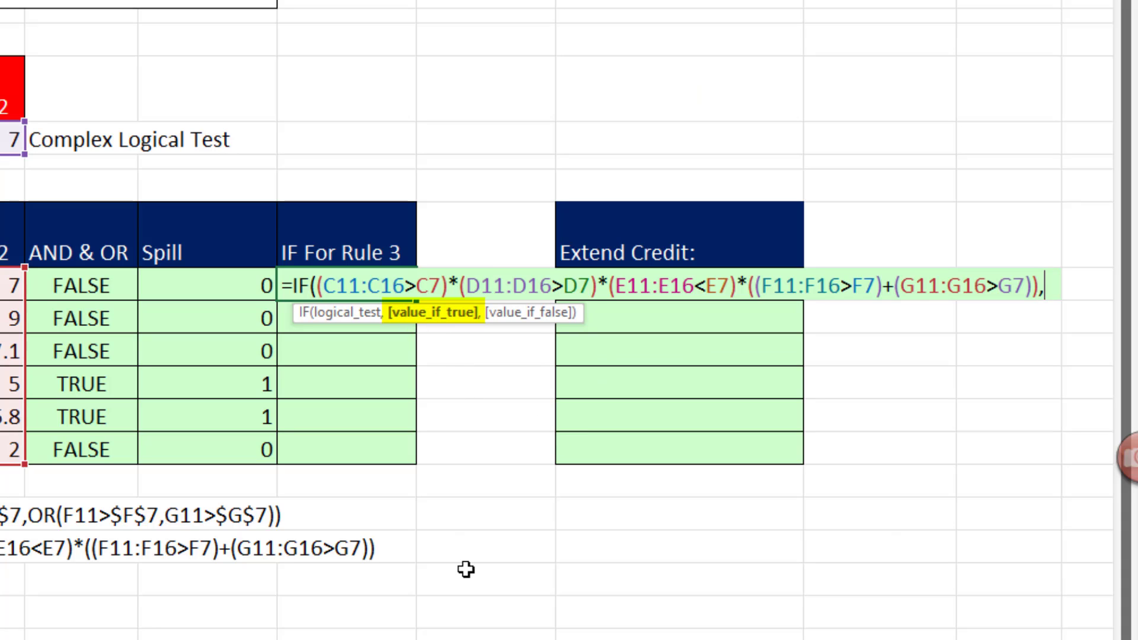
{"action": "type", "text": "\"Credit\""}
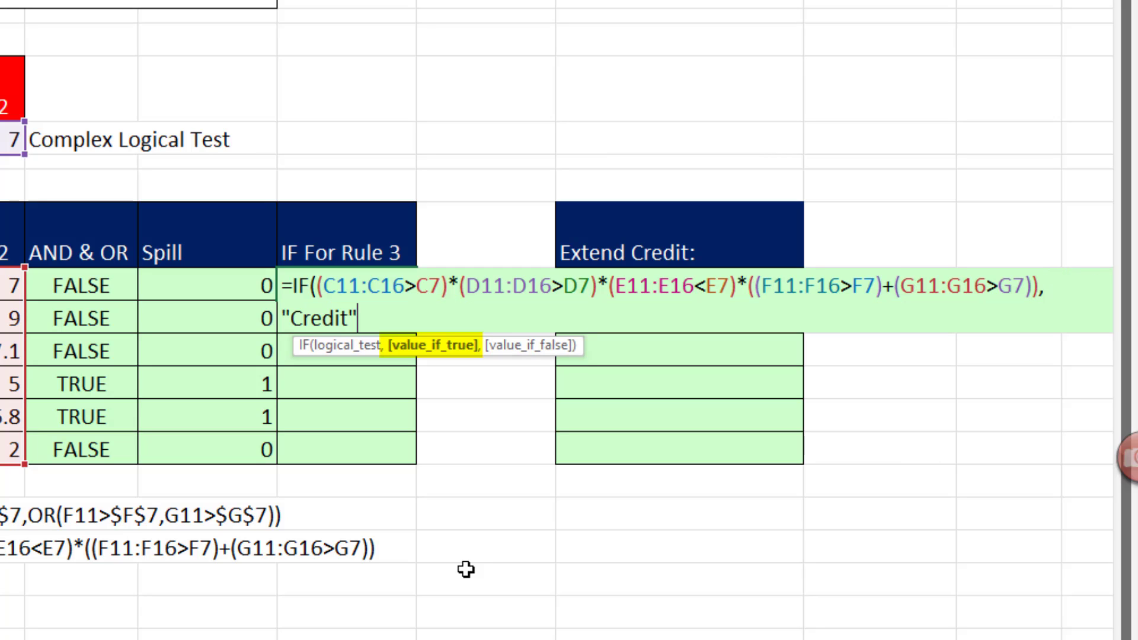
{"action": "type", "text": ","}
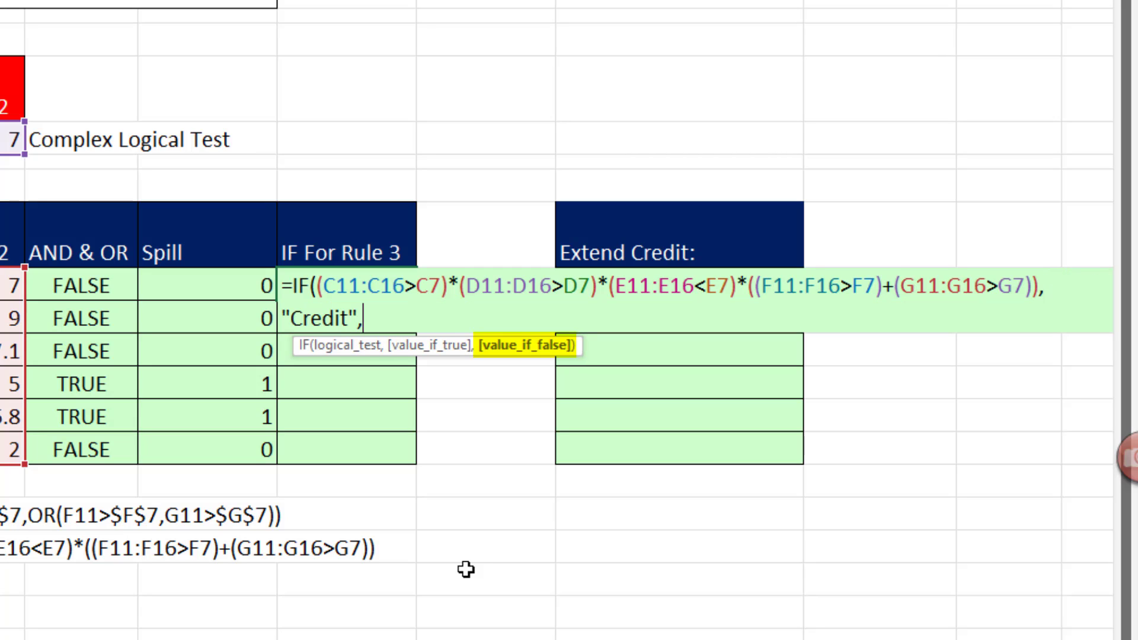
{"action": "type", "text": "\"No Credit\""}
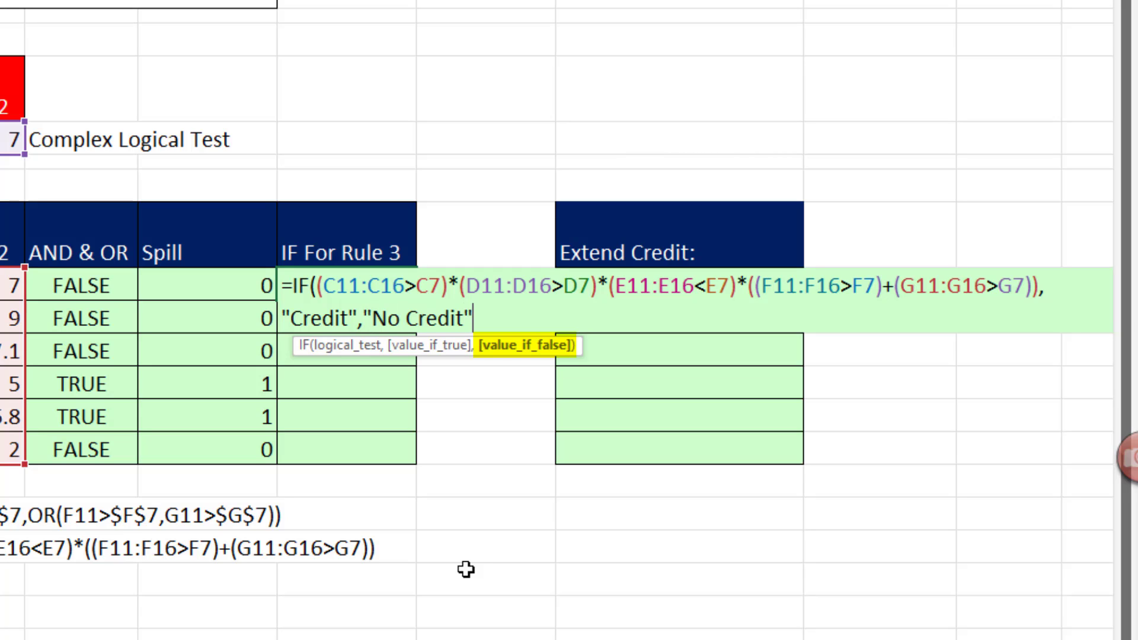
{"action": "type", "text": ")"}
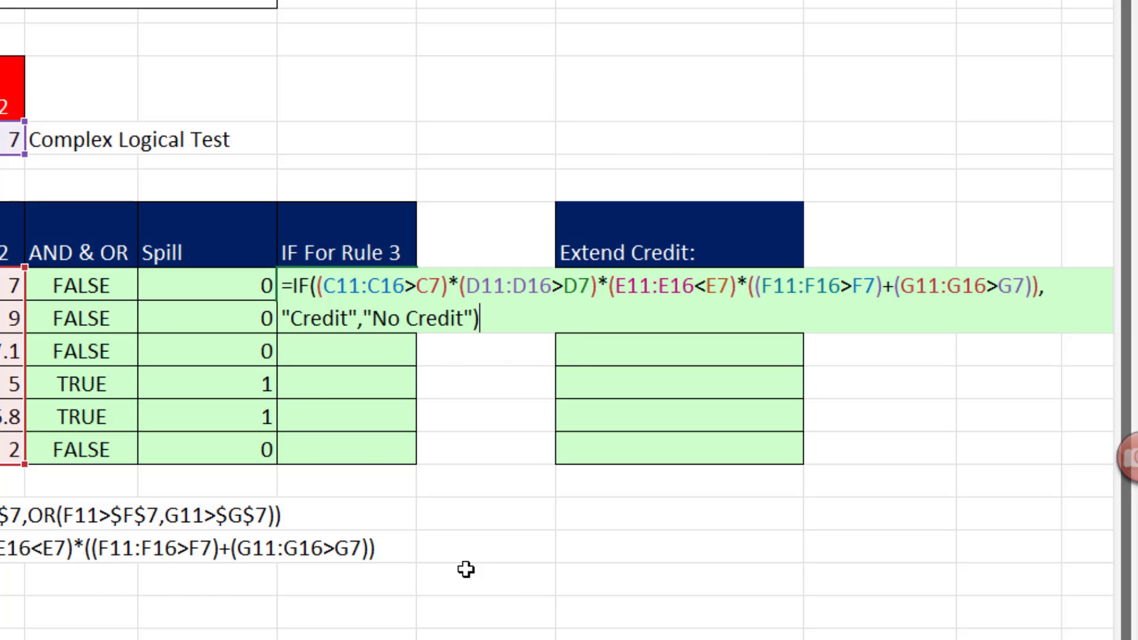
Complete the J11 IF with "Credit" as the true value and "No Credit" as the false value, and enter it.
{"action": "key", "text": "Return"}
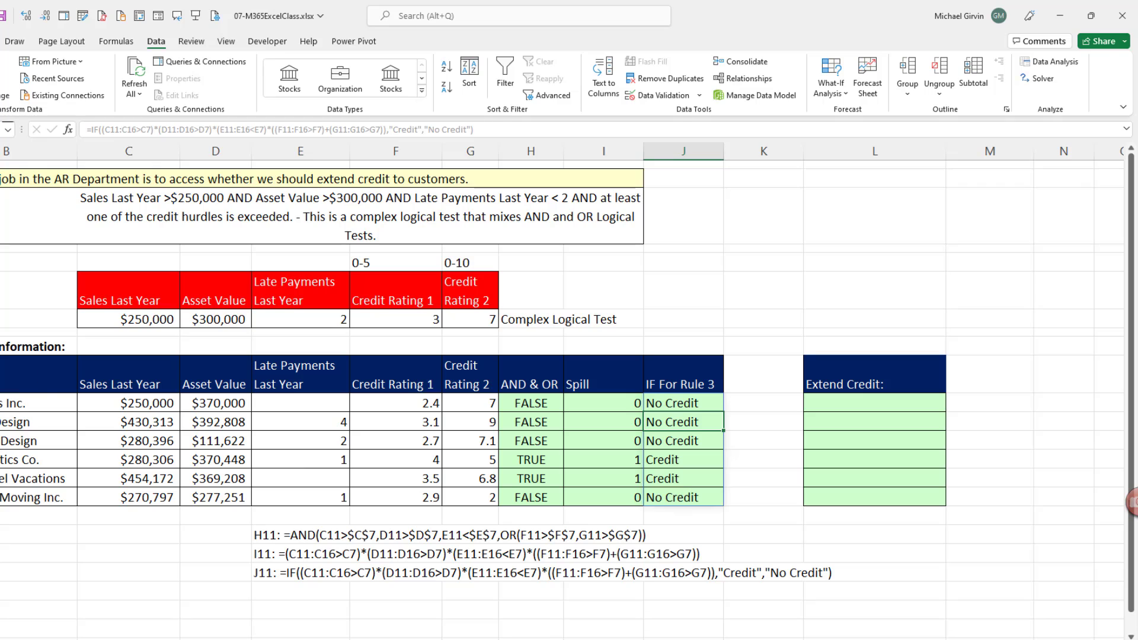
Start a FILTER function in L11 on the customer names B11:B16, with the copied array test as its include argument.
{"action": "left_click", "coordinate": [841, 404]}
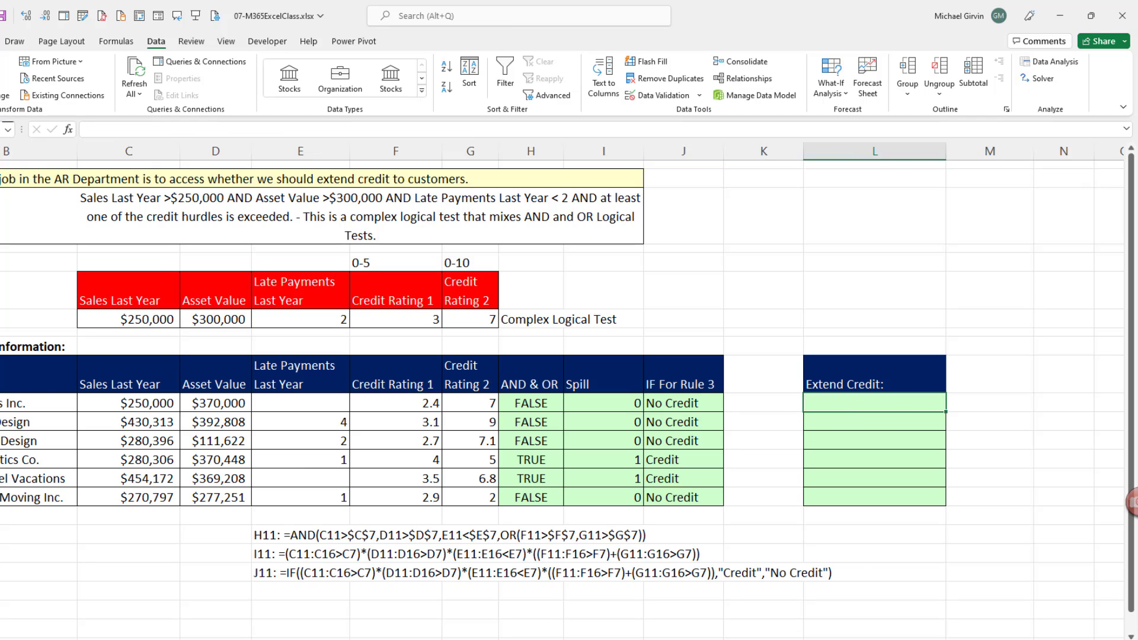
{"action": "type", "text": "=f"}
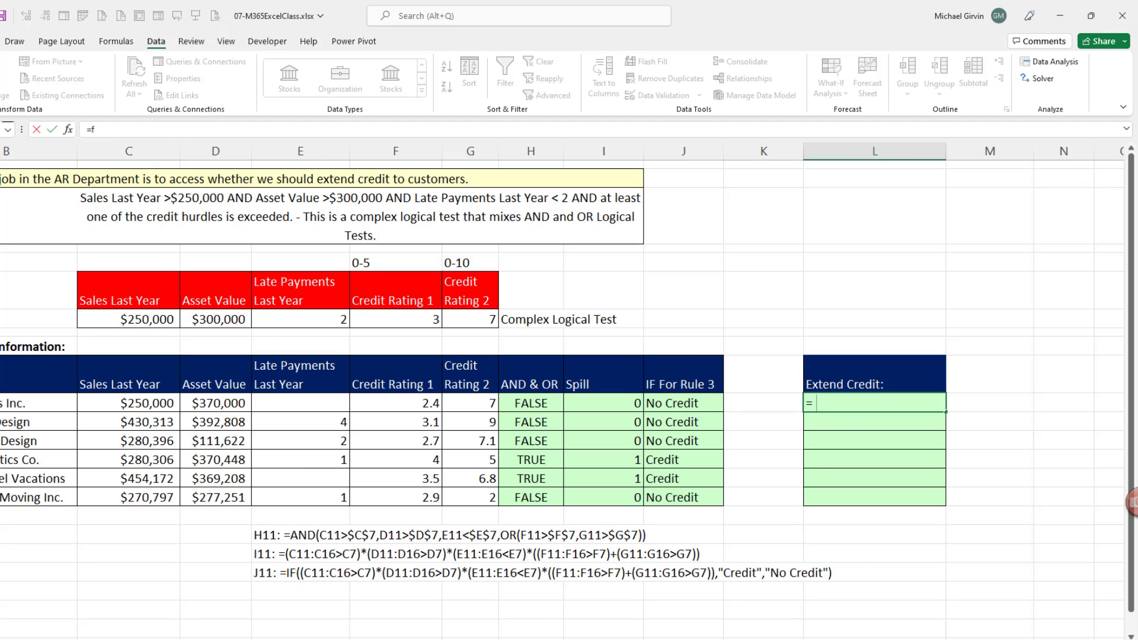
{"action": "type", "text": "il"}
{"action": "key", "text": "Tab"}
{"action": "left_click_drag", "start_coordinate": [39, 403], "coordinate": [39, 497]}
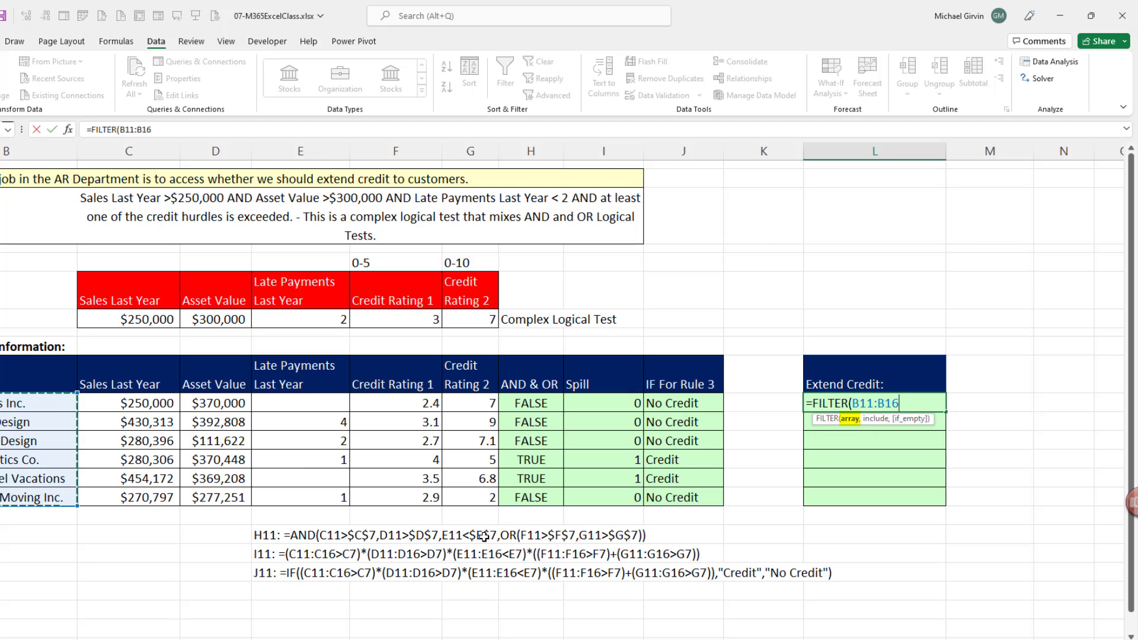
{"action": "type", "text": ","}
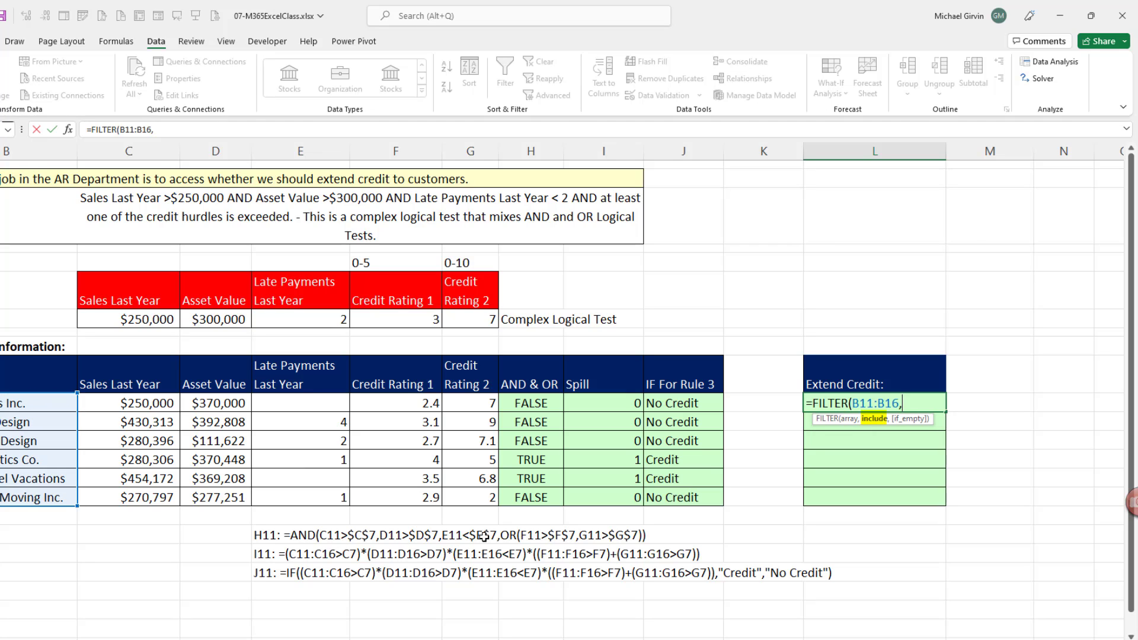
{"action": "key", "text": "ctrl+v"}
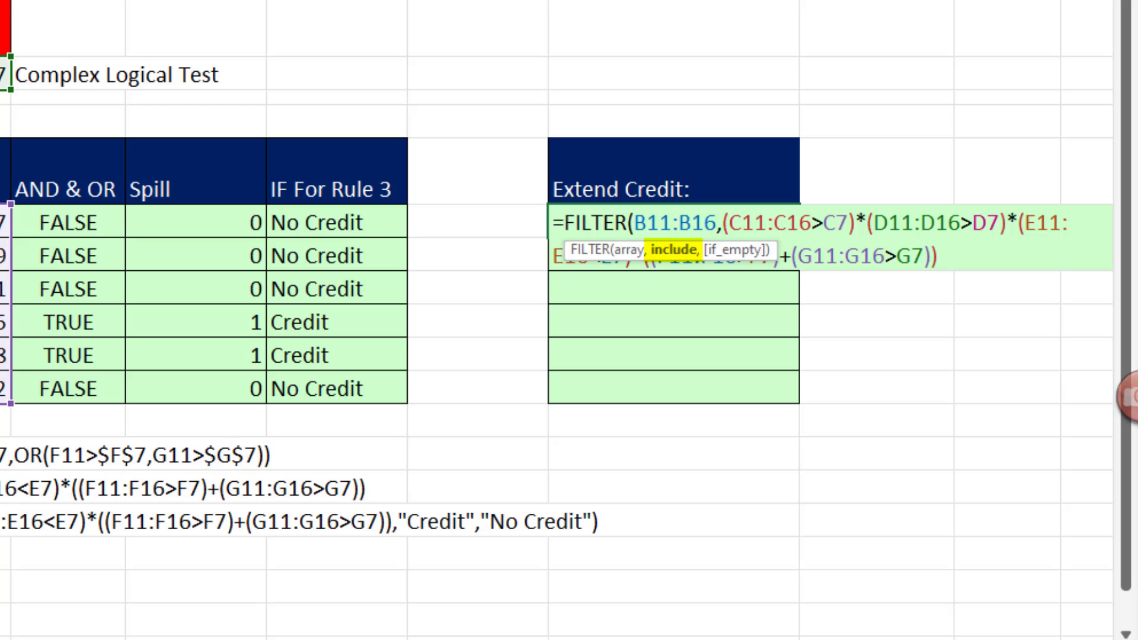
Set the FILTER's if_empty argument to "No Customers" and enter the L11 formula.
{"action": "type", "text": ","}
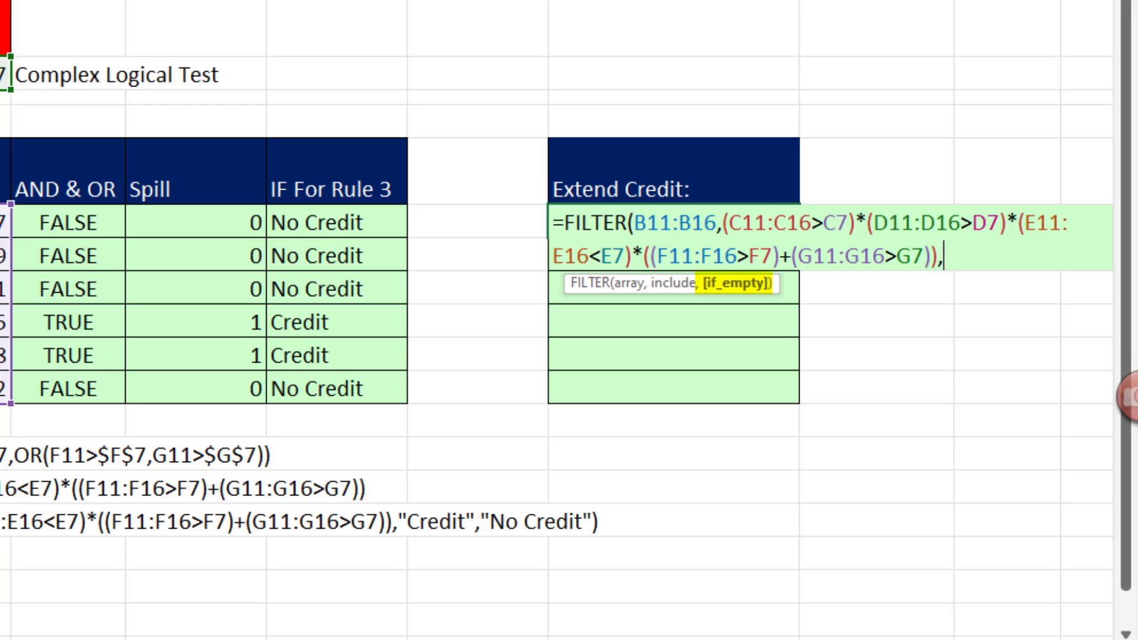
{"action": "type", "text": "\"No Customers"}
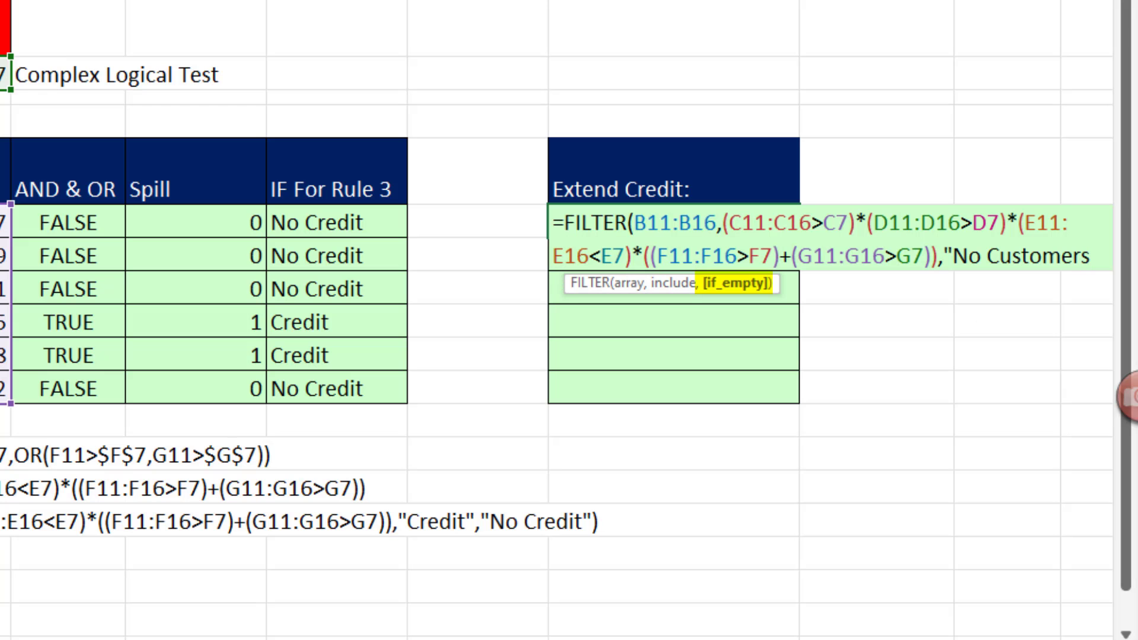
{"action": "type", "text": "\")"}
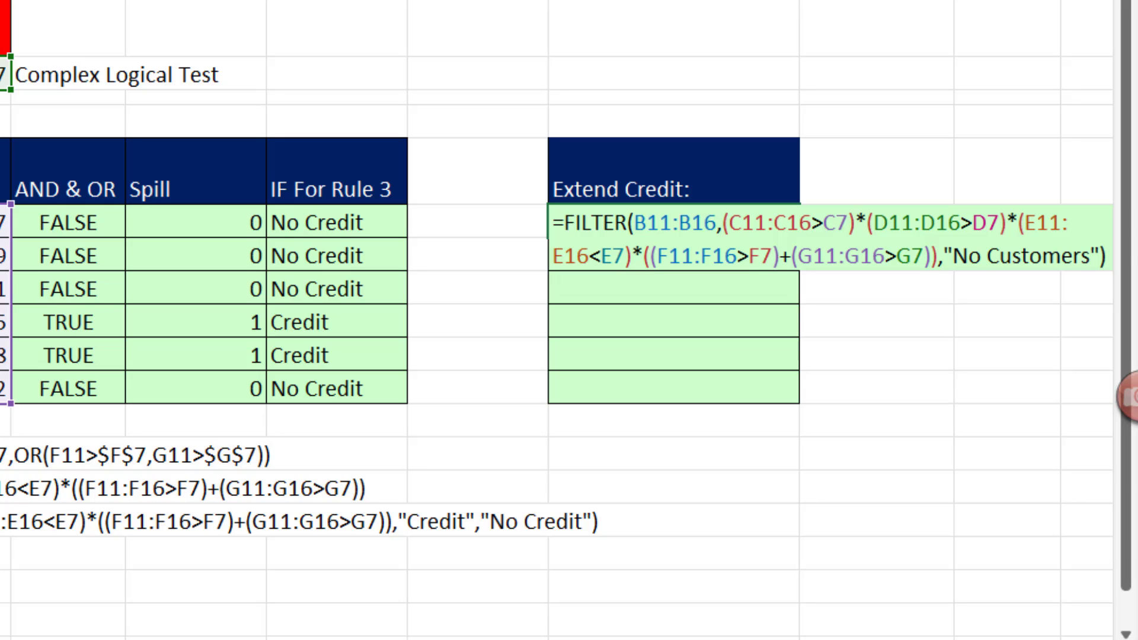
{"action": "key", "text": "Return"}
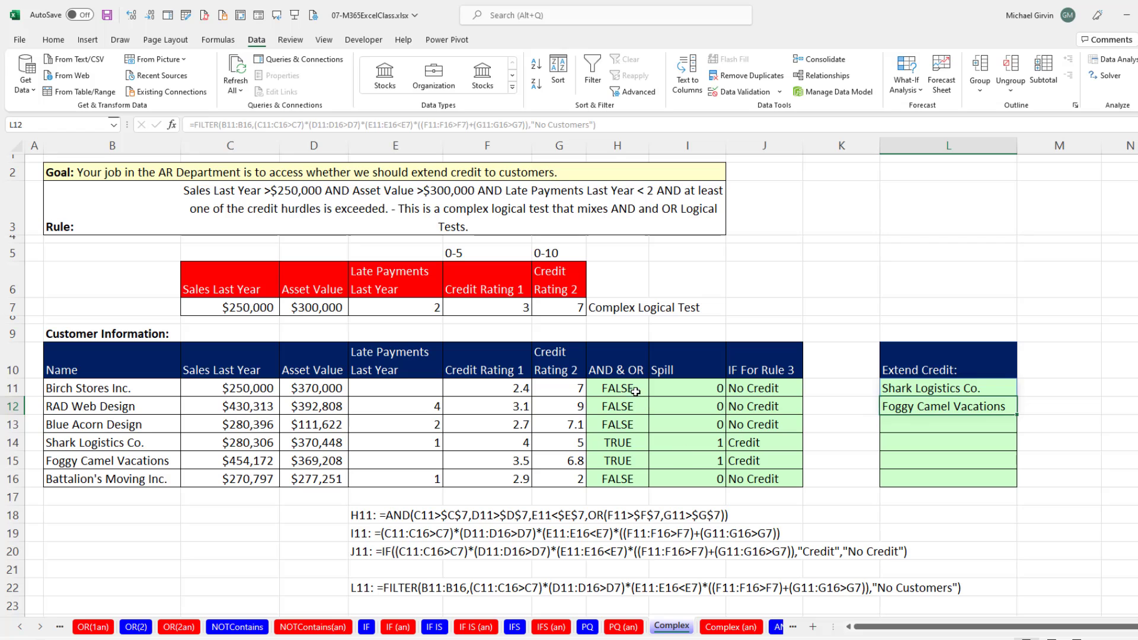
Review the finished formulas in H11, I11, J11 and L11 one after another without changing them.
{"action": "double_click", "coordinate": [87, 222]}
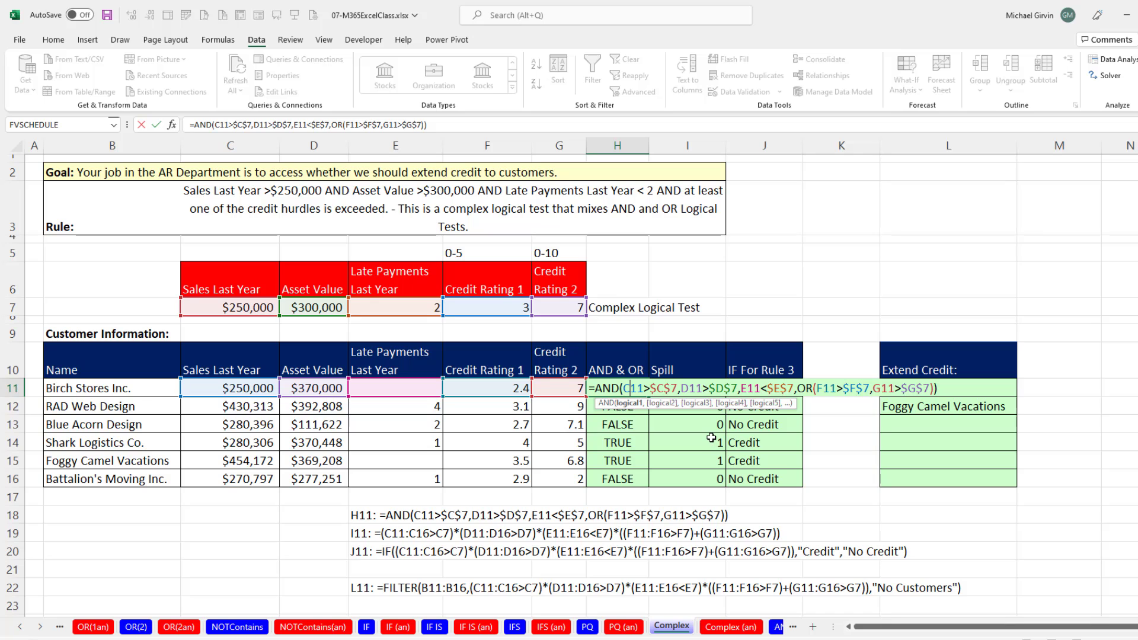
{"action": "key", "text": "Escape"}
{"action": "double_click", "coordinate": [693, 390]}
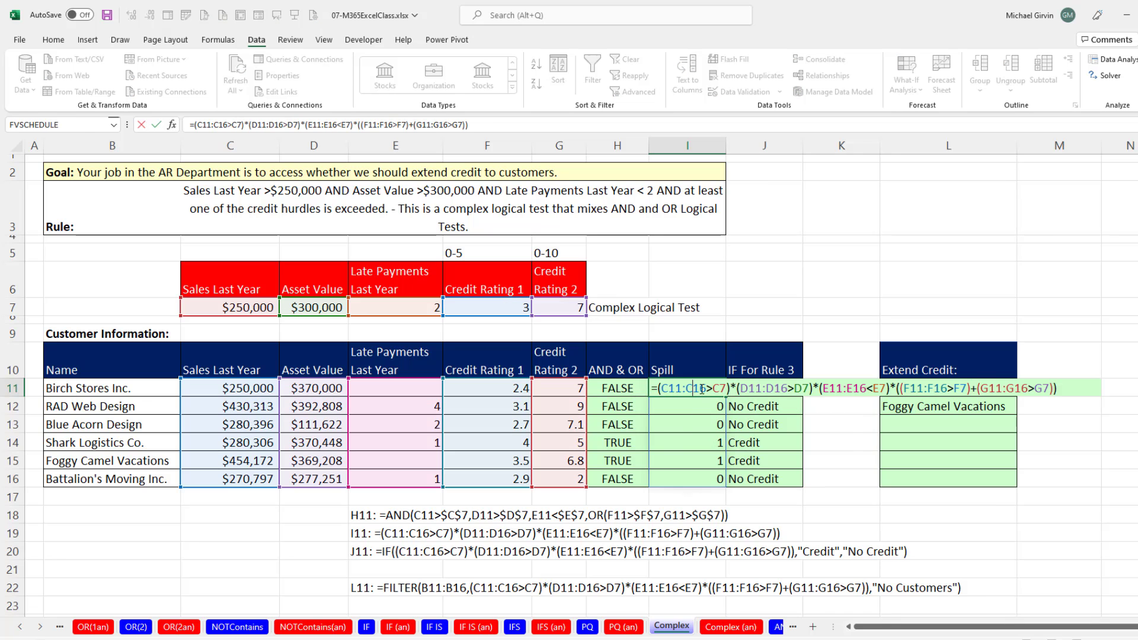
{"action": "left_click", "coordinate": [756, 390]}
{"action": "double_click", "coordinate": [756, 390]}
{"action": "key", "text": "Escape"}
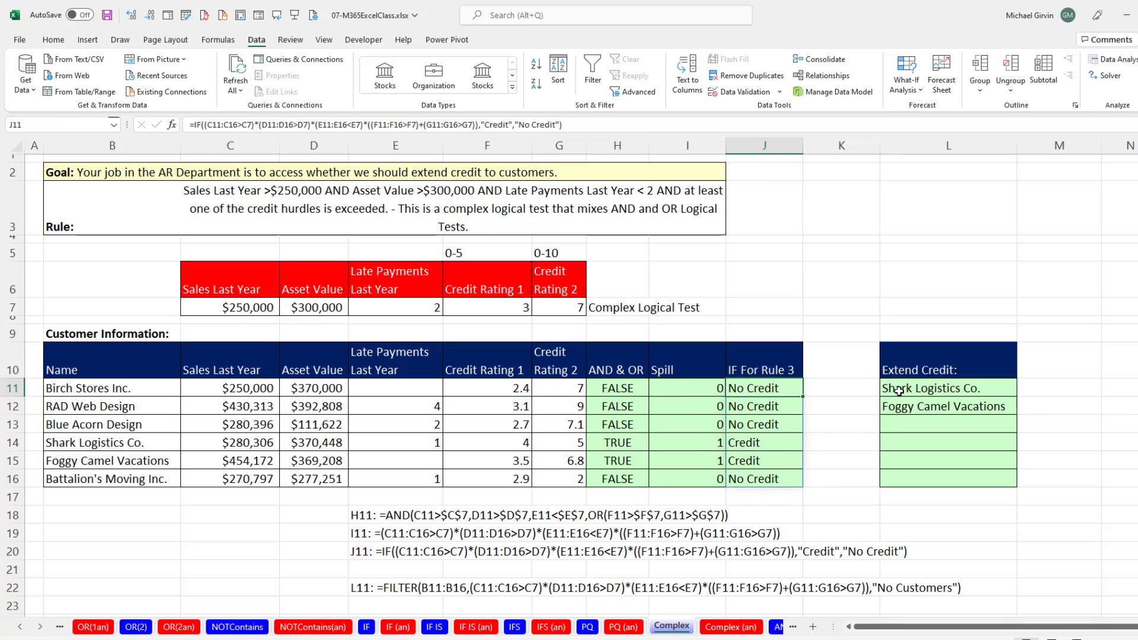
{"action": "double_click", "coordinate": [898, 388]}
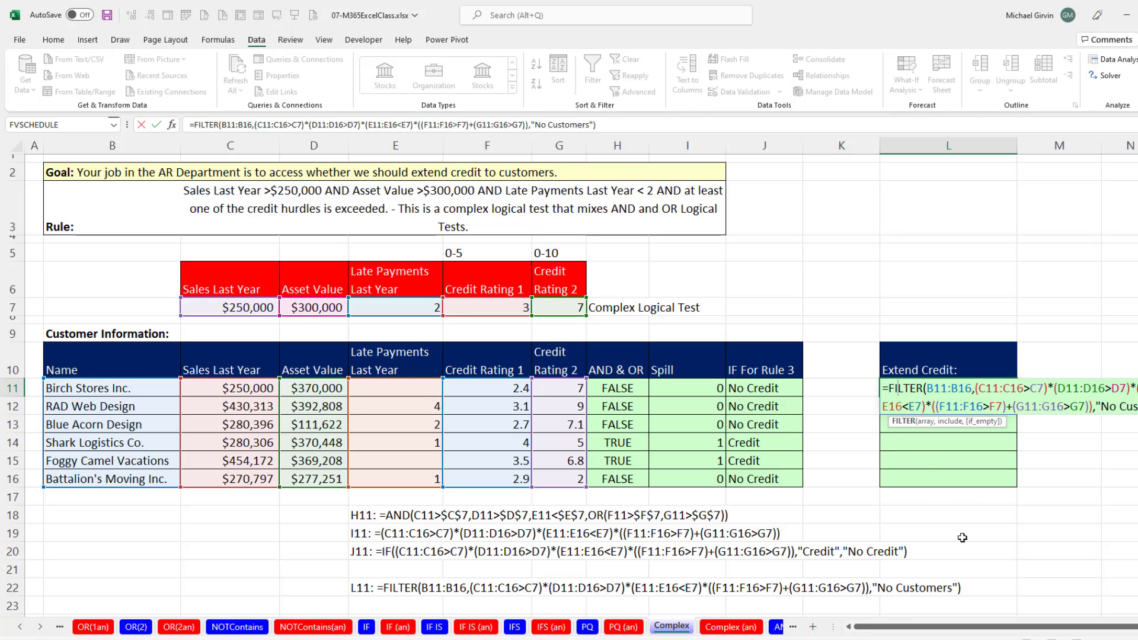
{"action": "key", "text": "Return"}
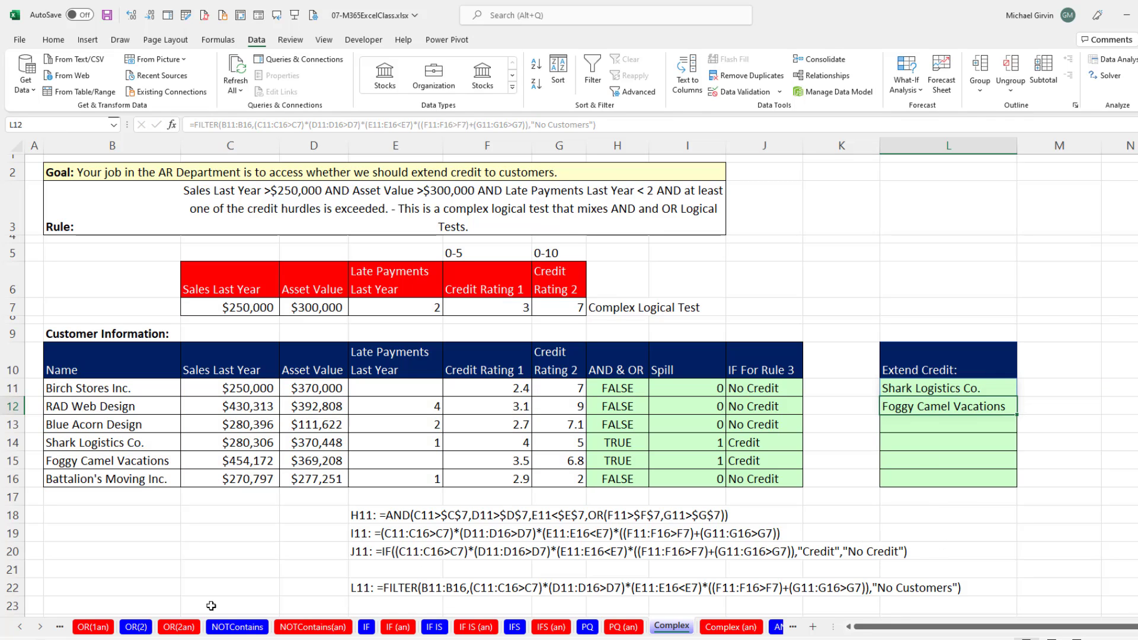
Bring the worksheet tabs that follow Complex into view, as far as the homework sheets.
{"action": "left_click", "coordinate": [42, 629]}
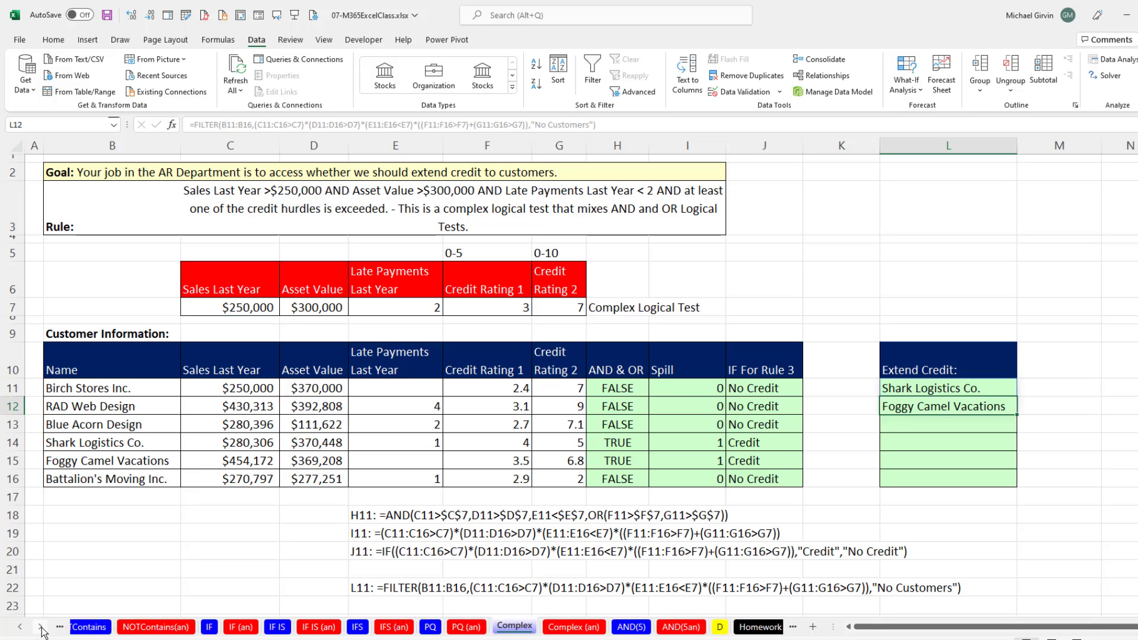
{"action": "left_click", "coordinate": [42, 630]}
{"action": "left_click", "coordinate": [42, 629]}
{"action": "left_click", "coordinate": [42, 630]}
{"action": "left_click", "coordinate": [42, 629]}
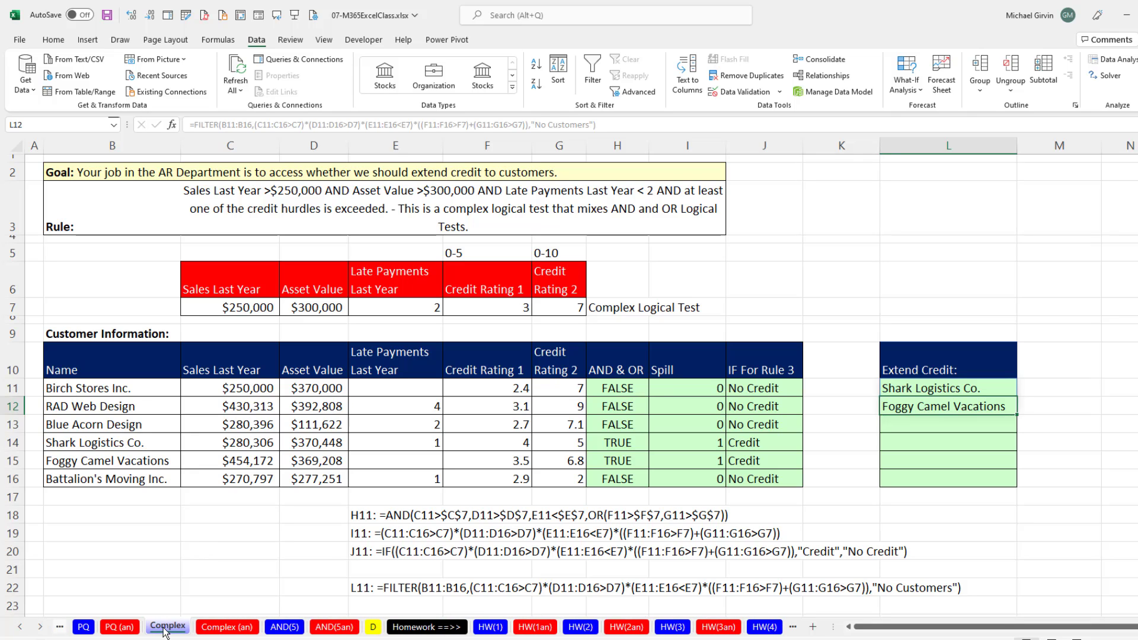